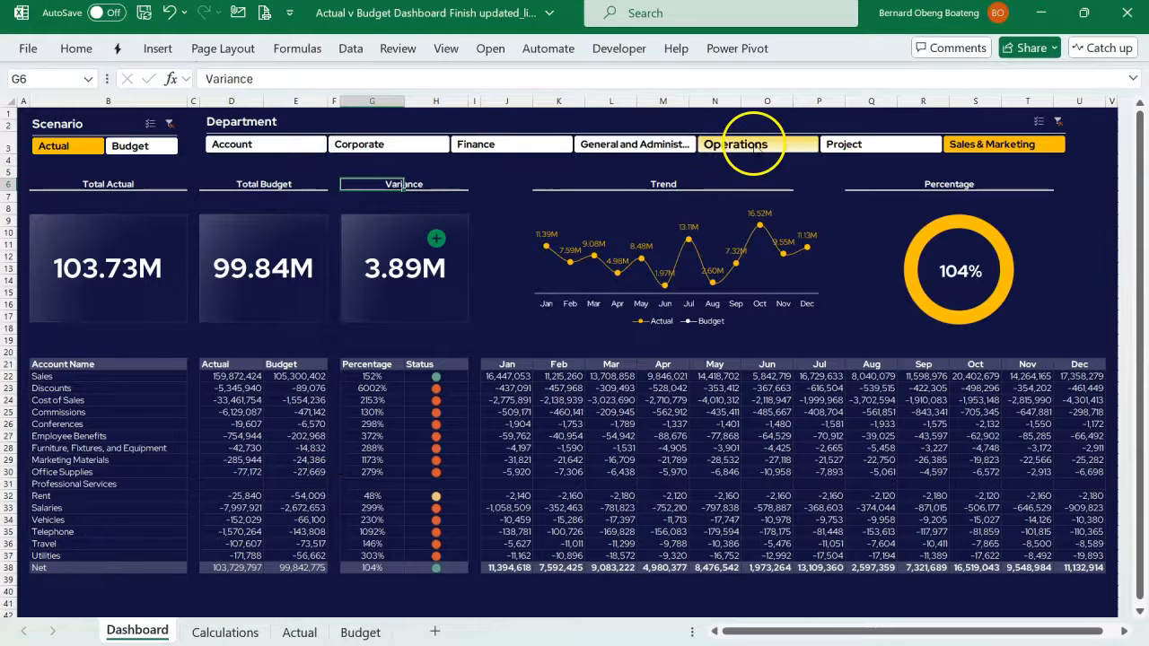
- View the dashboard filtered in turn to the Project, Operations, General and Administrative, and Account departments
click(843, 143)
click(781, 144)
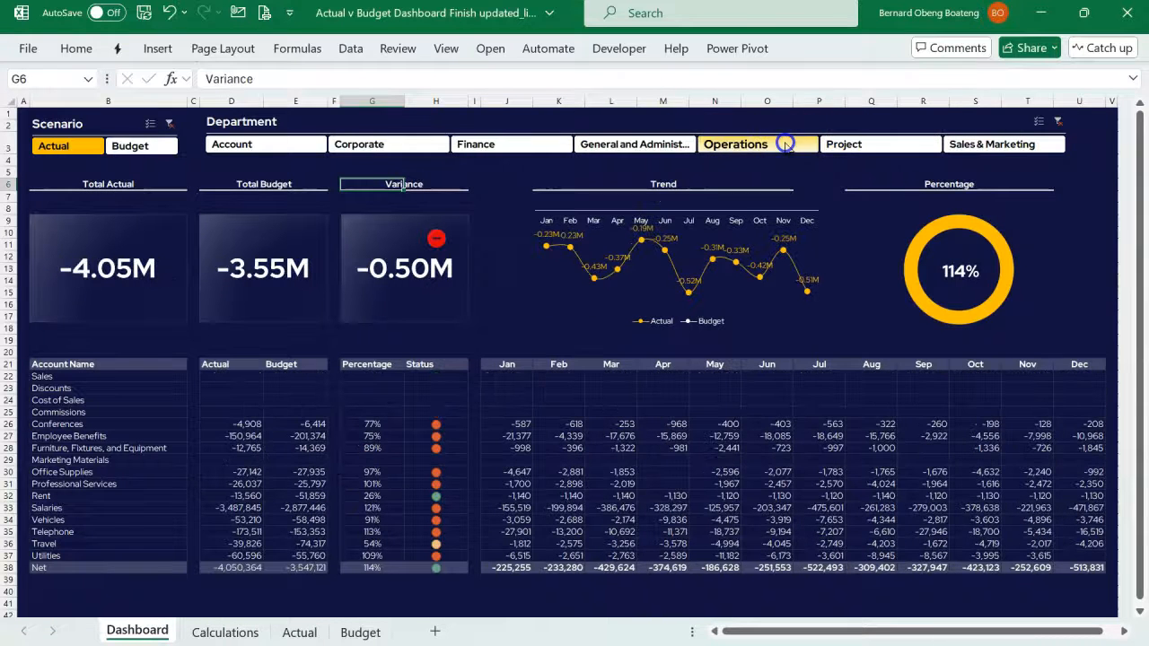
click(687, 144)
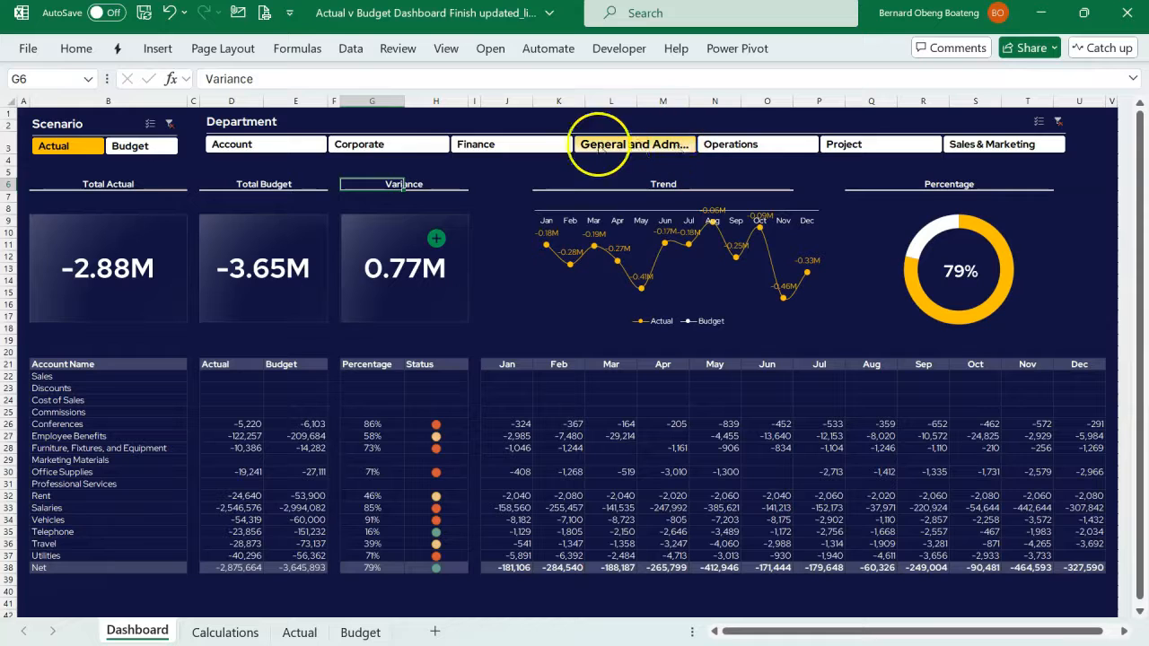
click(305, 146)
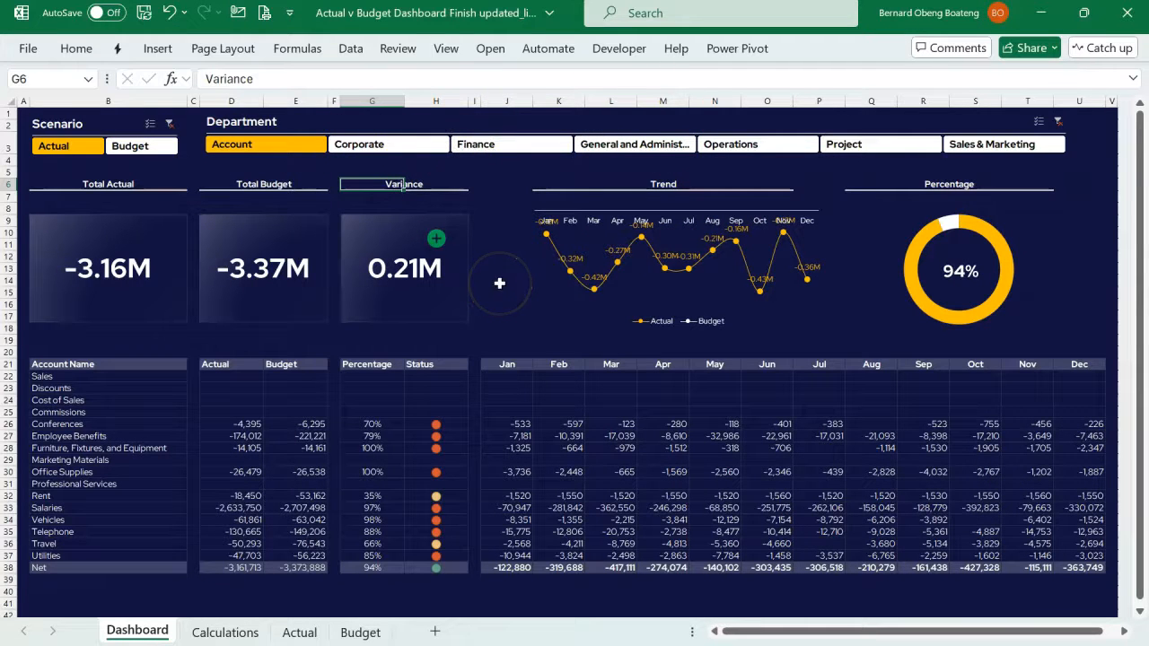
- View the dashboard filtered in turn to Corporate, Finance, General and Administrative, Operations, and Sales & Marketing
click(385, 144)
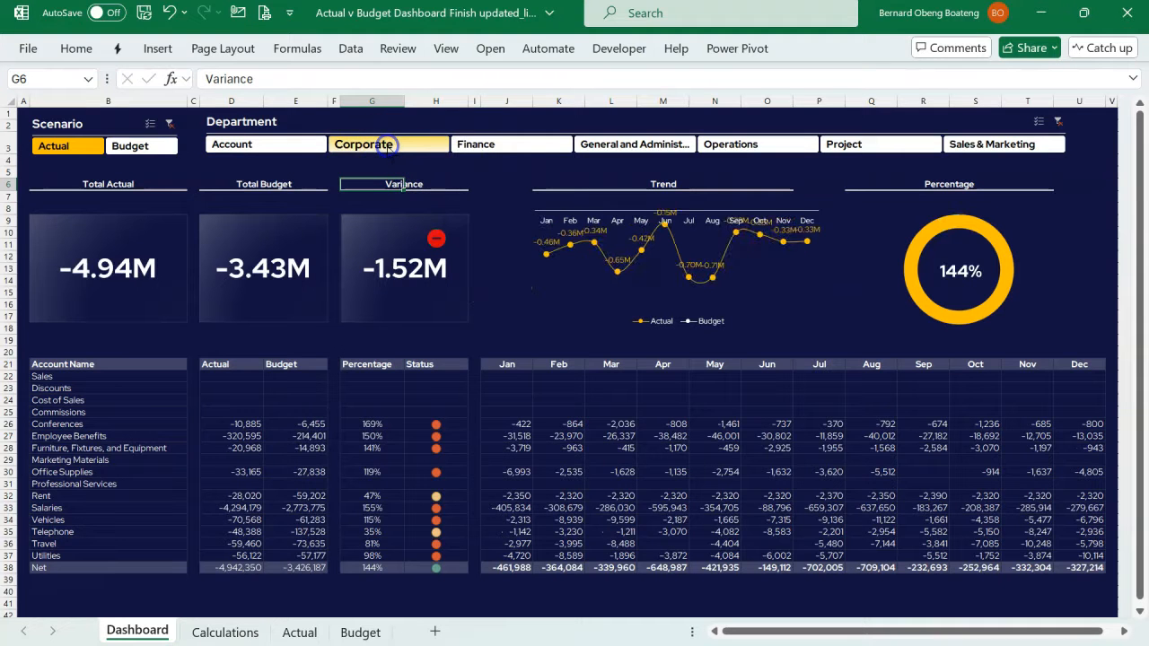
click(482, 148)
click(603, 148)
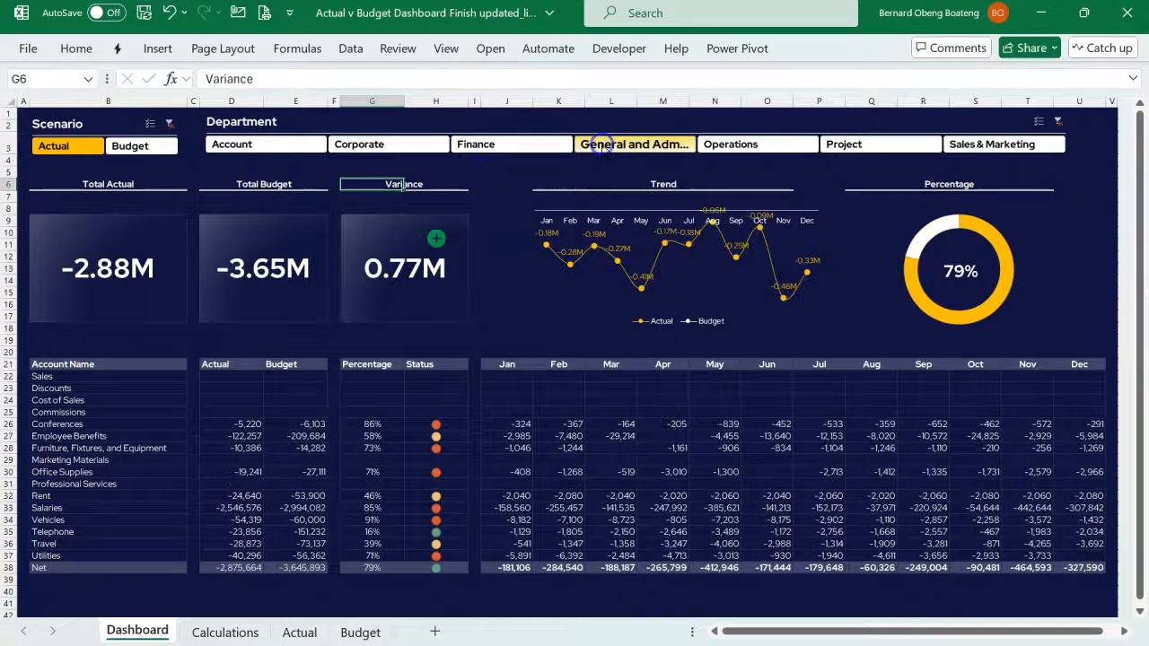
click(719, 148)
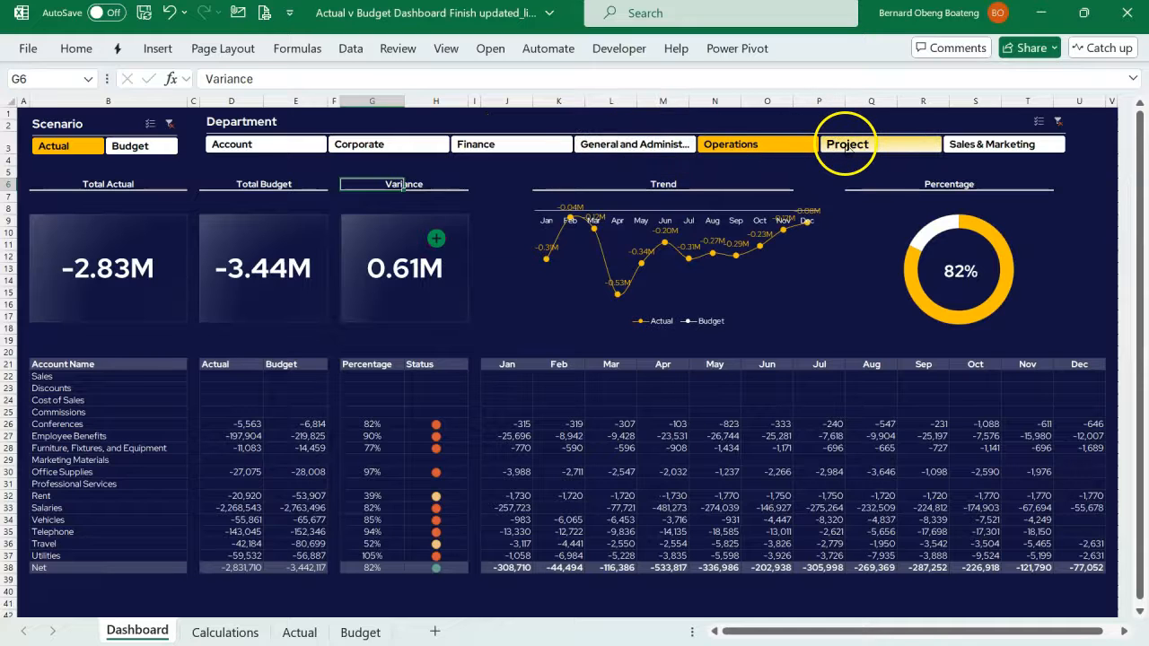
click(970, 145)
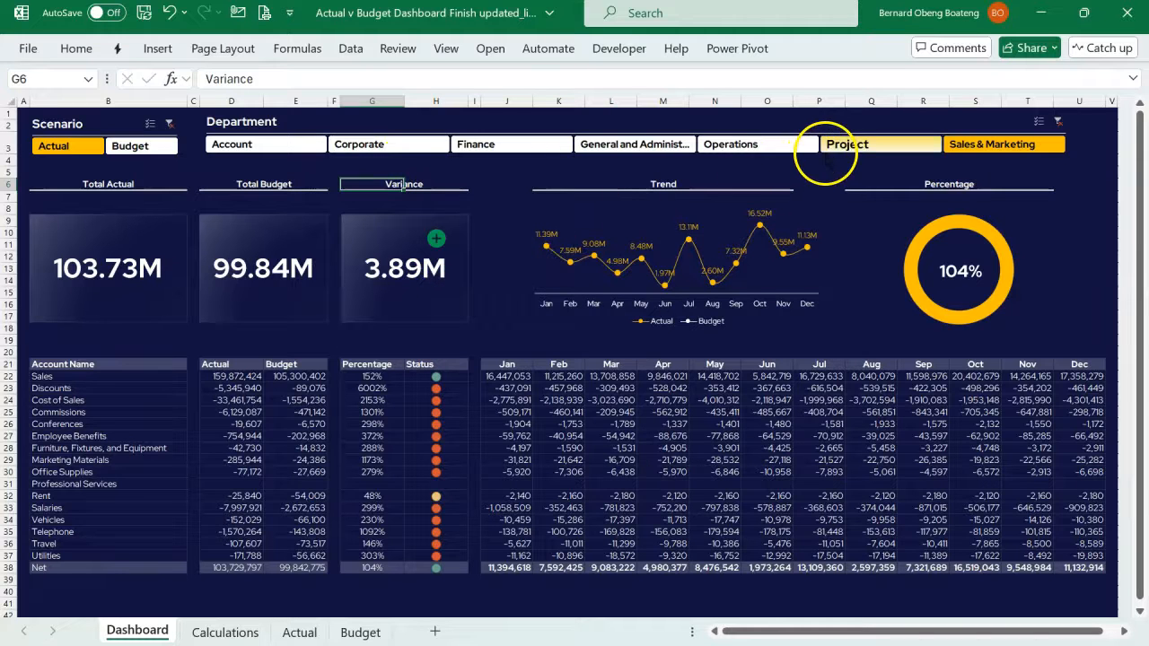
- Filter the dashboard to the Corporate department and switch the scenario between Budget and Actual, ending on Budget
click(426, 145)
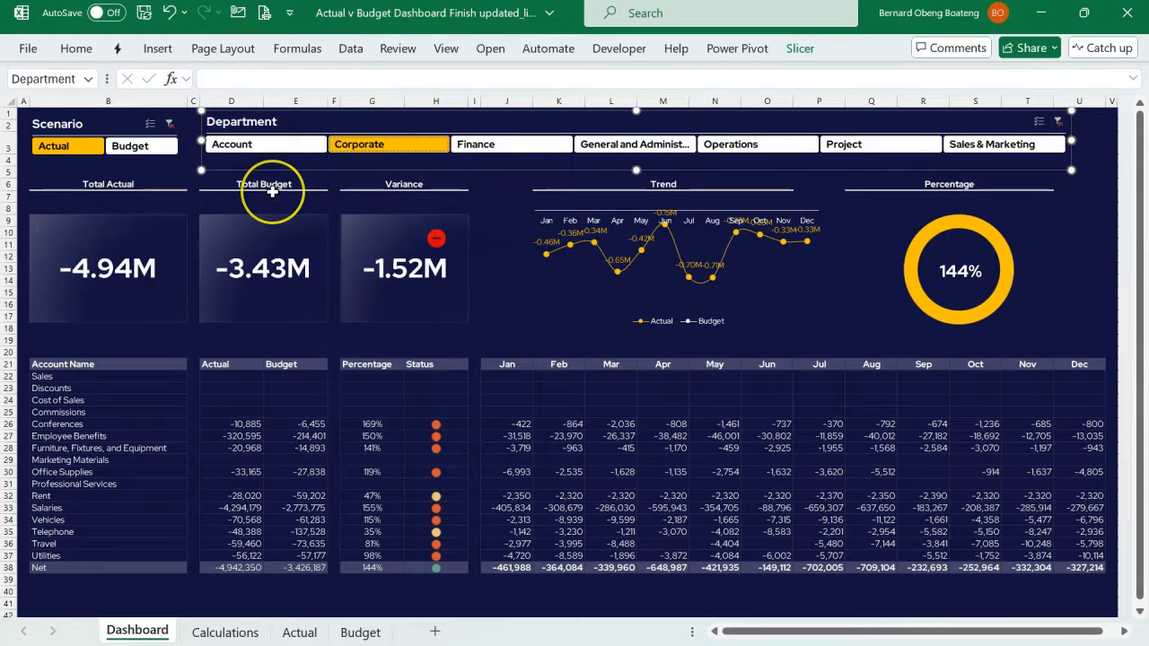
click(164, 147)
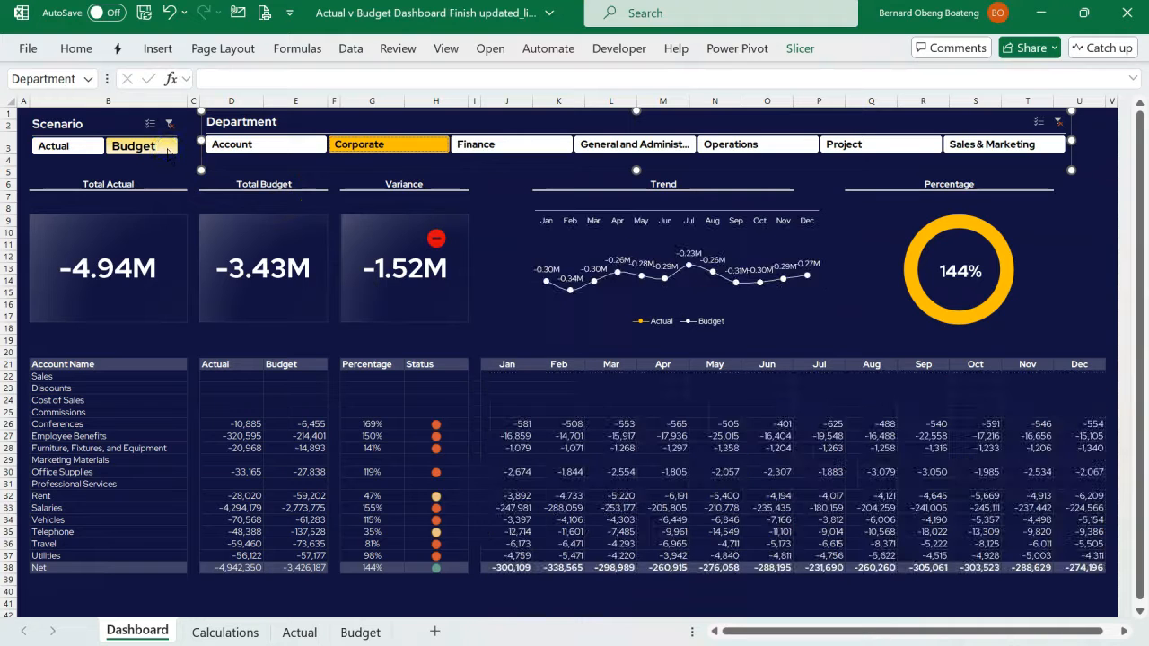
click(74, 146)
click(165, 147)
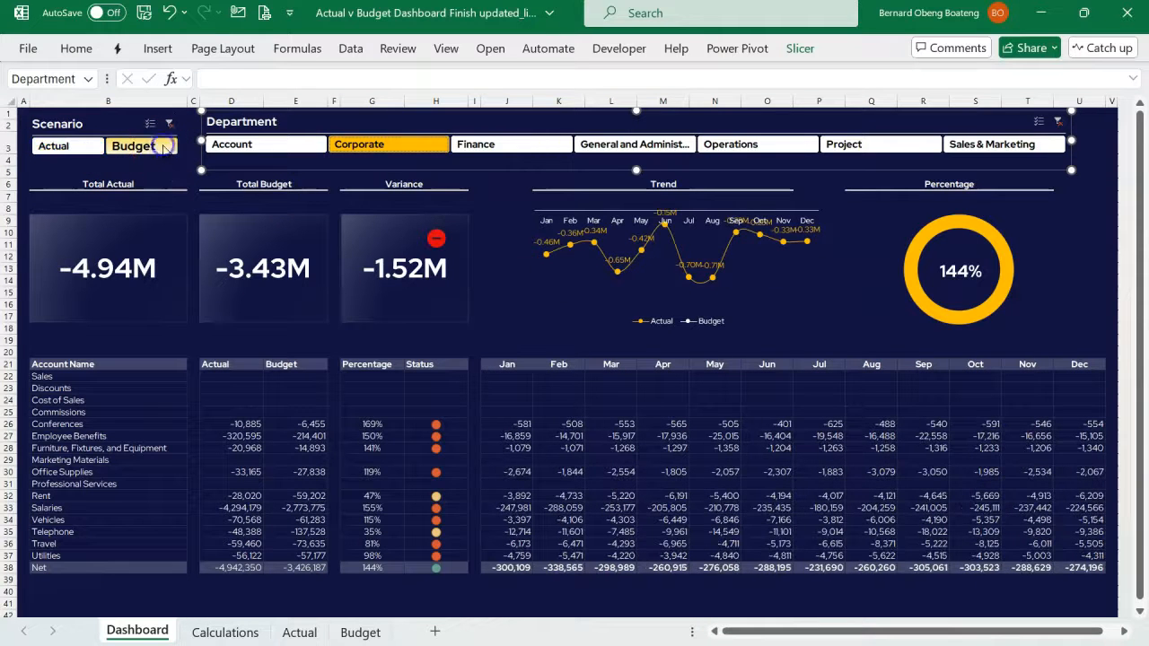
- Clear the Department filter, view Operations alone, and clear the filter again to include all departments
click(1059, 122)
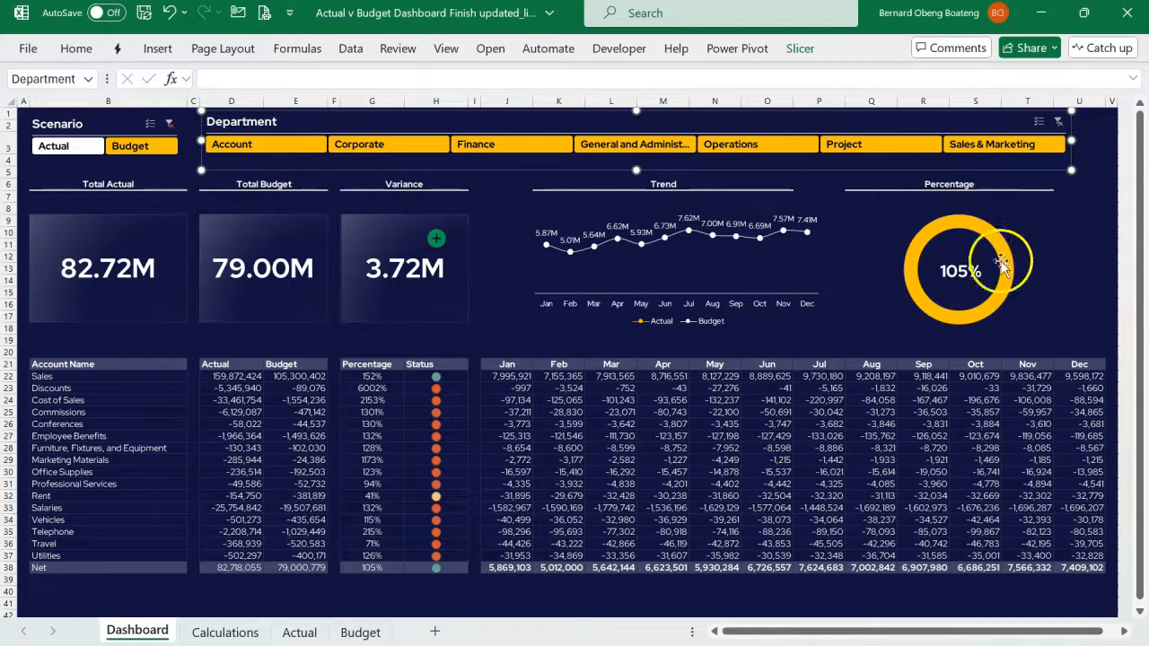
click(781, 151)
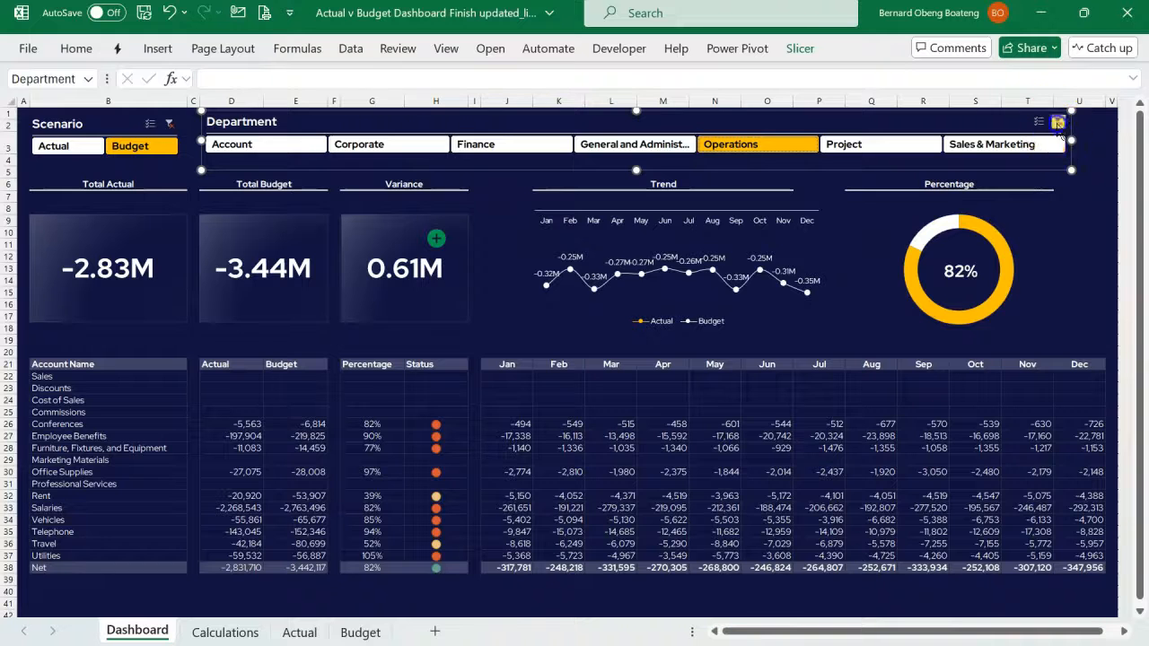
click(1059, 123)
- Examine the account list in B22:B37, separating the Sales row from the accounts in B23:B37 and the Net row
drag(152, 381, 141, 558)
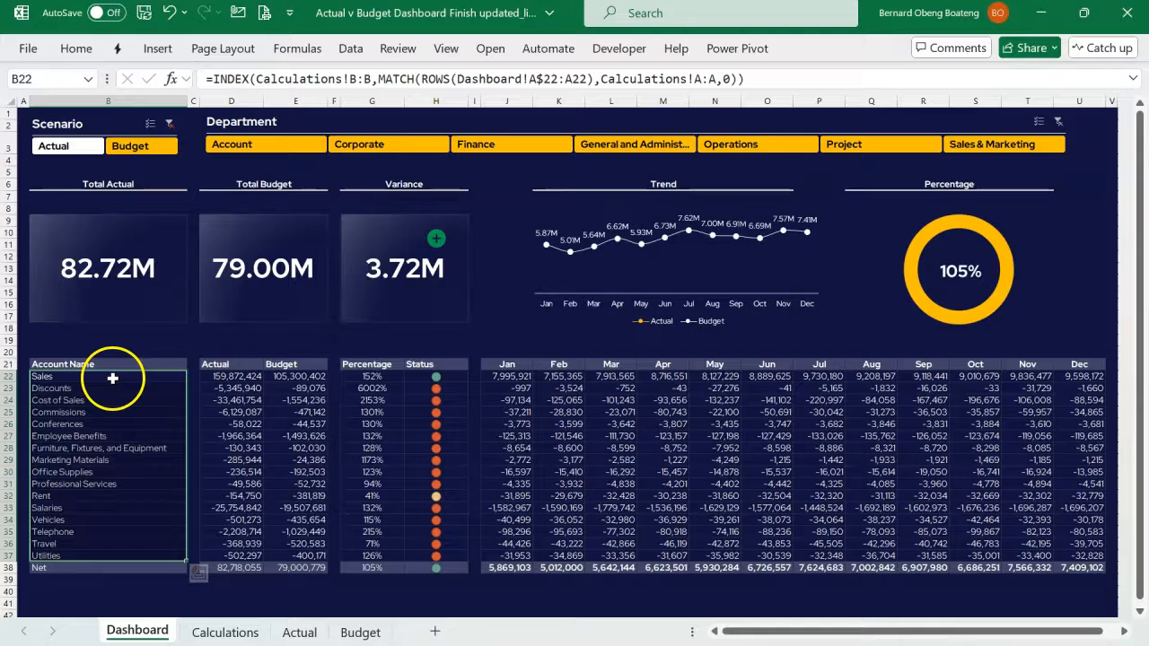
scroll(129, 451, down, 2)
scroll(125, 454, up, 1)
scroll(125, 454, up, 1)
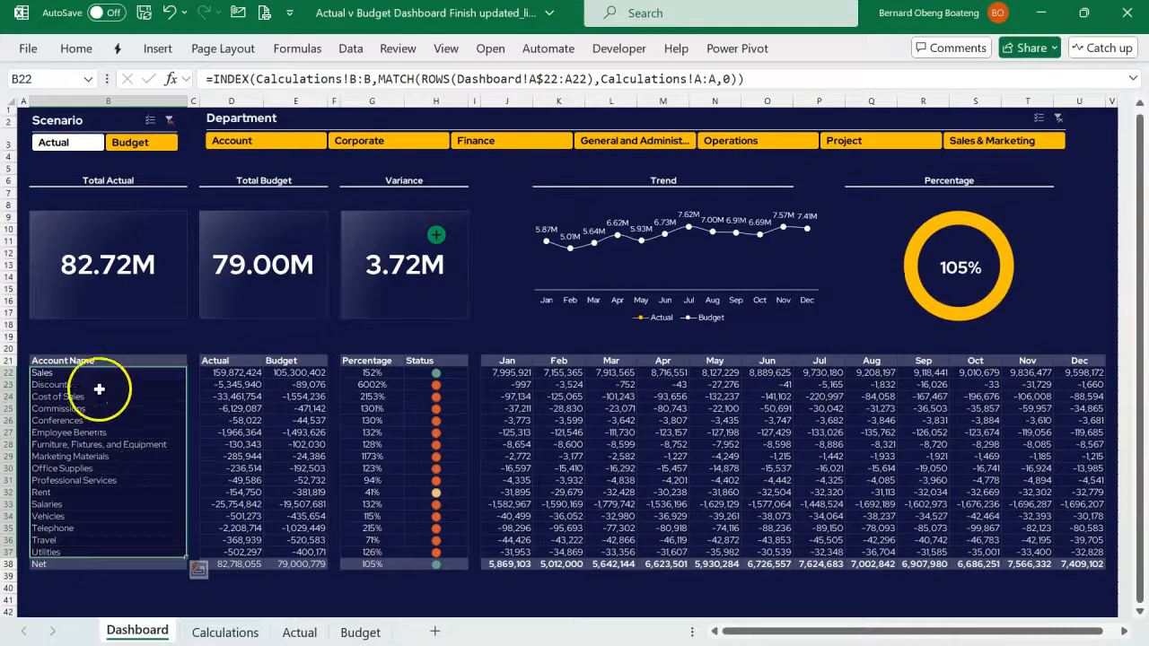
click(11, 373)
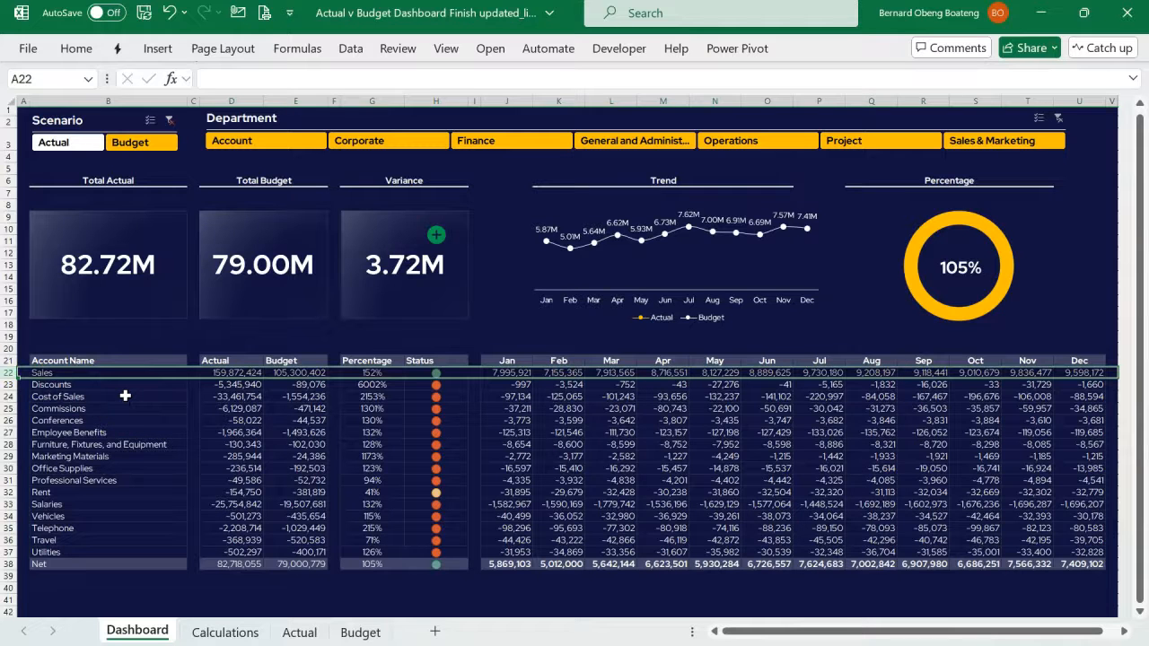
drag(136, 388, 115, 551)
scroll(121, 555, down, 2)
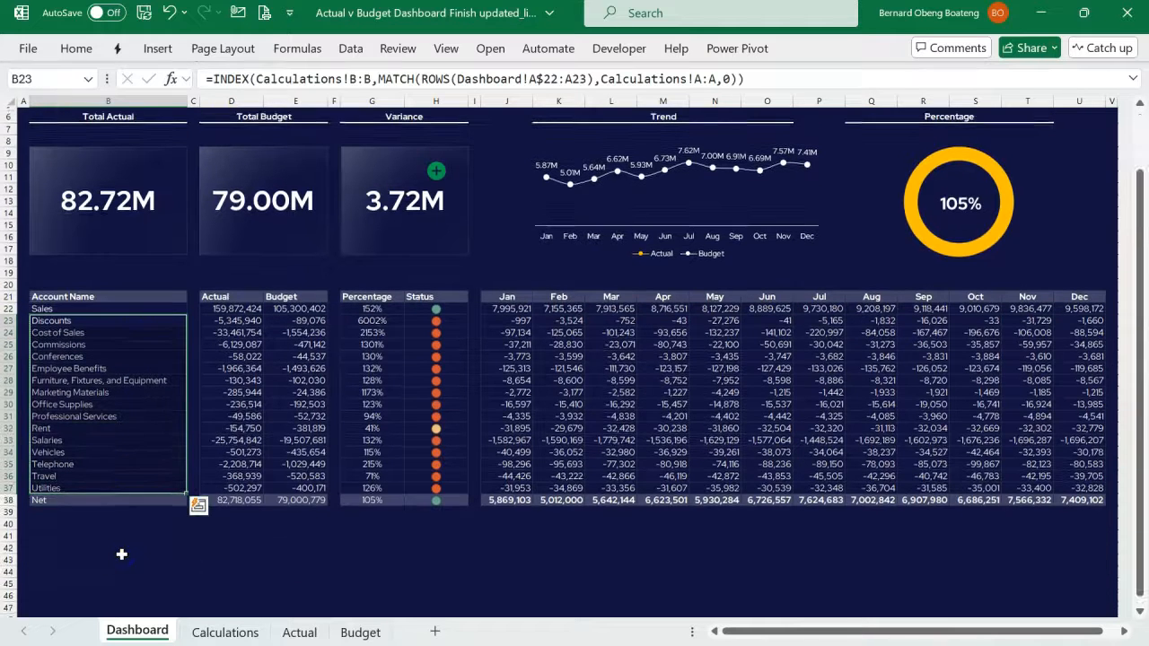
click(9, 500)
scroll(329, 455, up, 2)
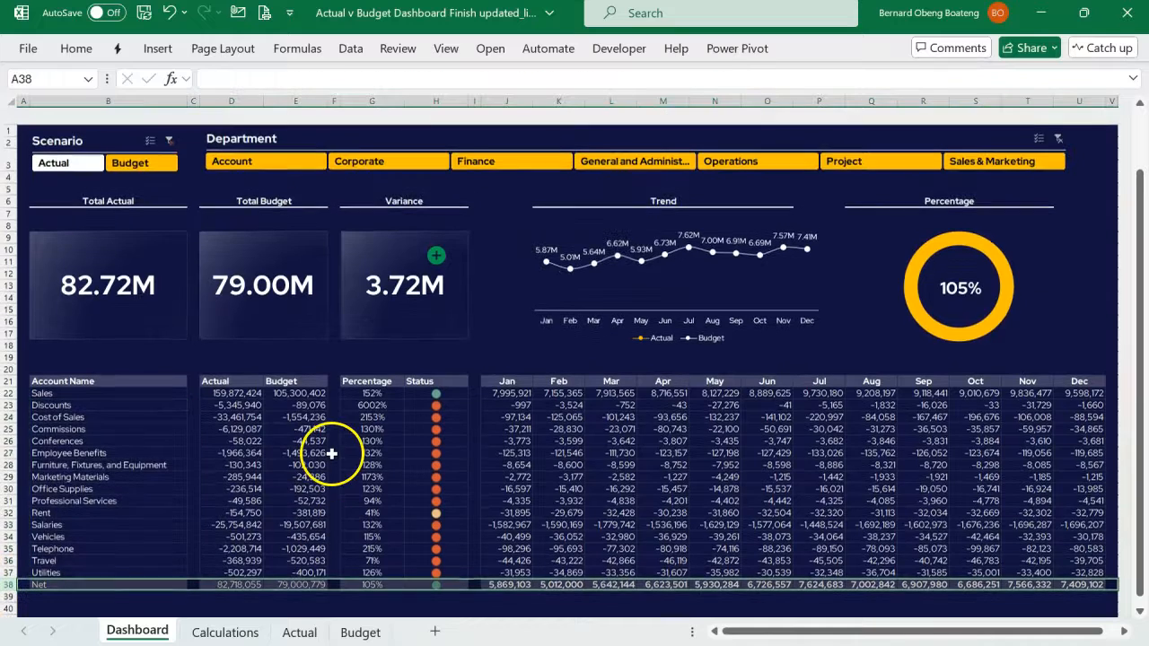
- Examine the Status indicators in H22:H38 for the Sales row, the accounts below it, and the Net row
drag(436, 382, 436, 567)
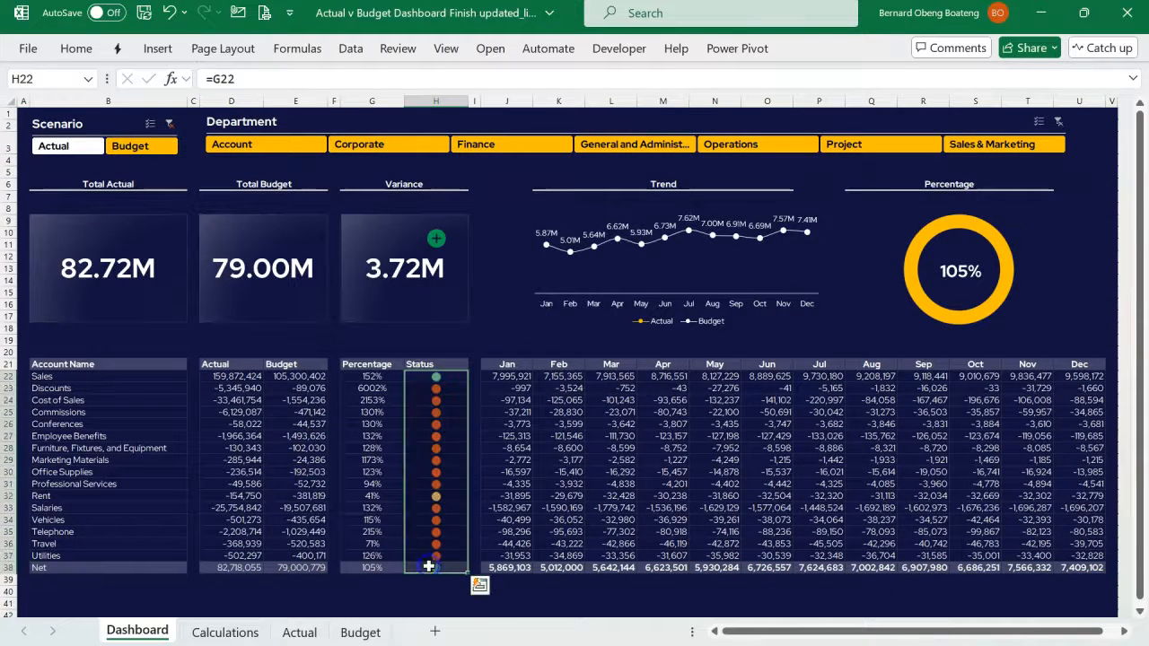
click(9, 377)
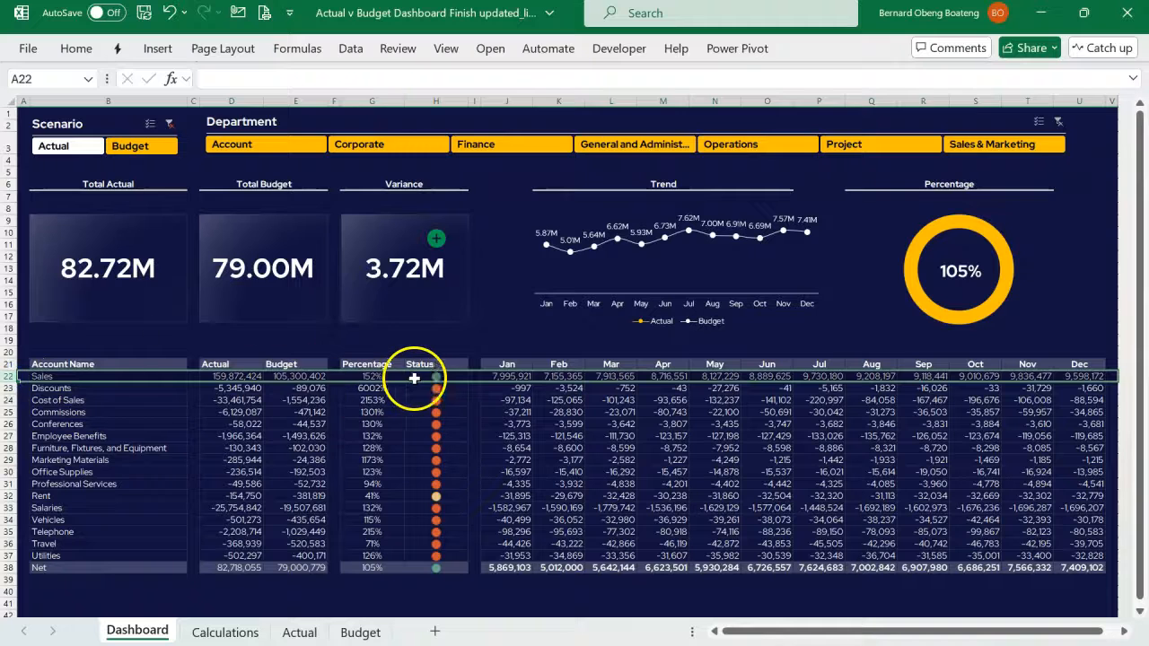
drag(430, 388, 432, 564)
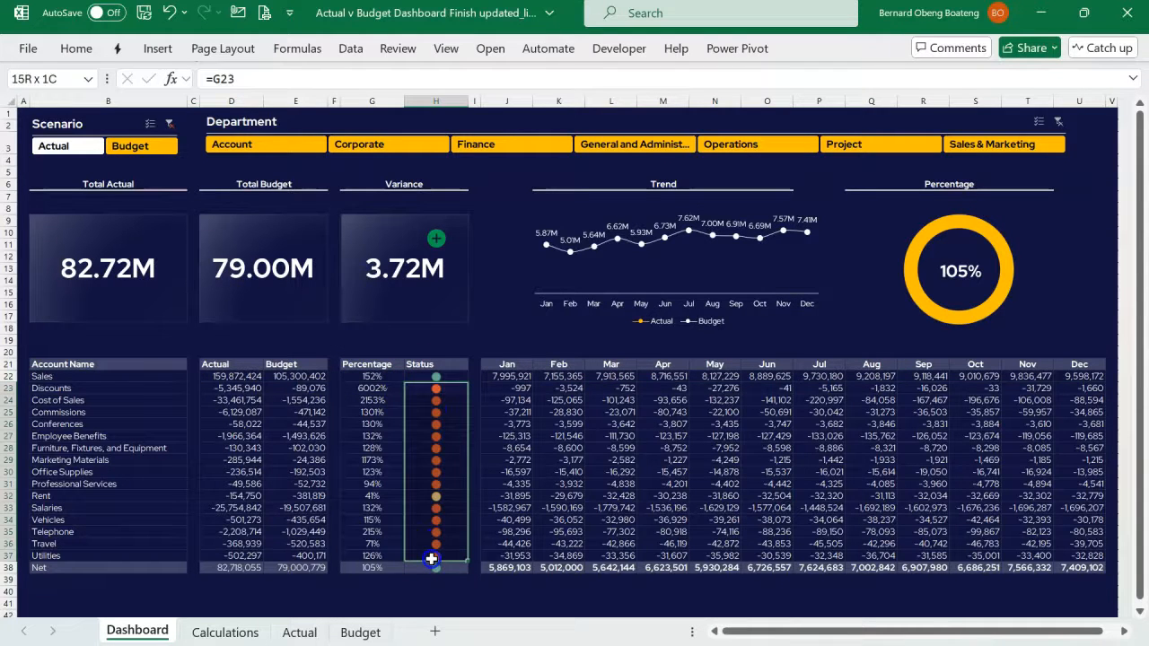
click(418, 568)
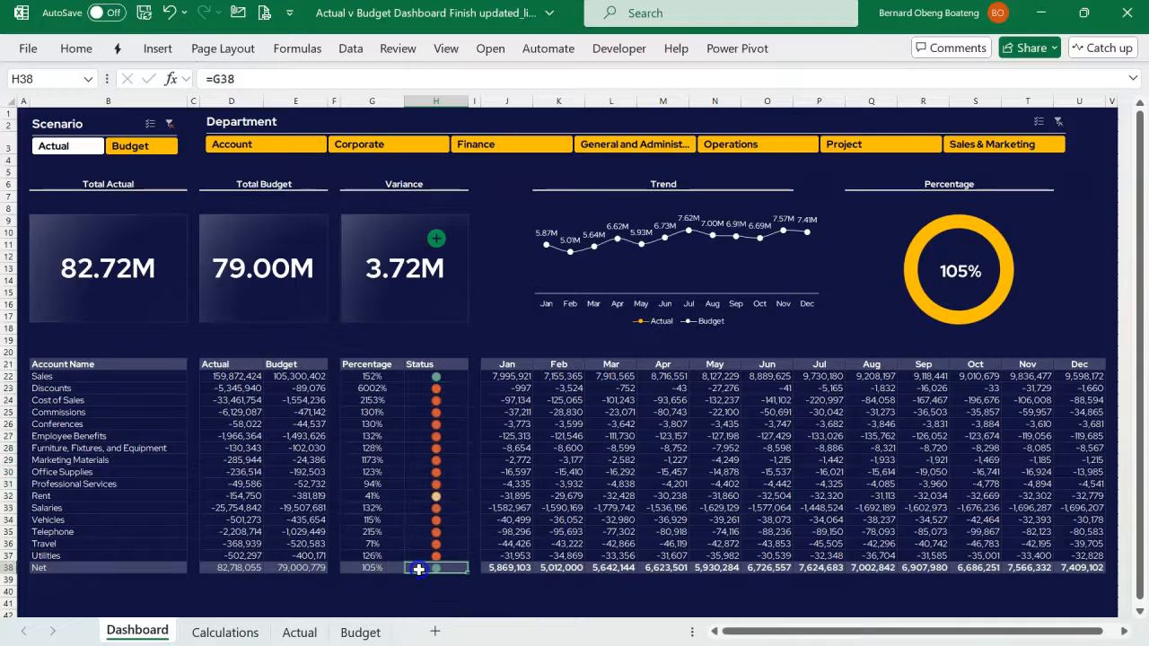
- Examine the monthly figures from J22 onward, switching the scenario to Actual and back to Budget
drag(521, 376, 1023, 547)
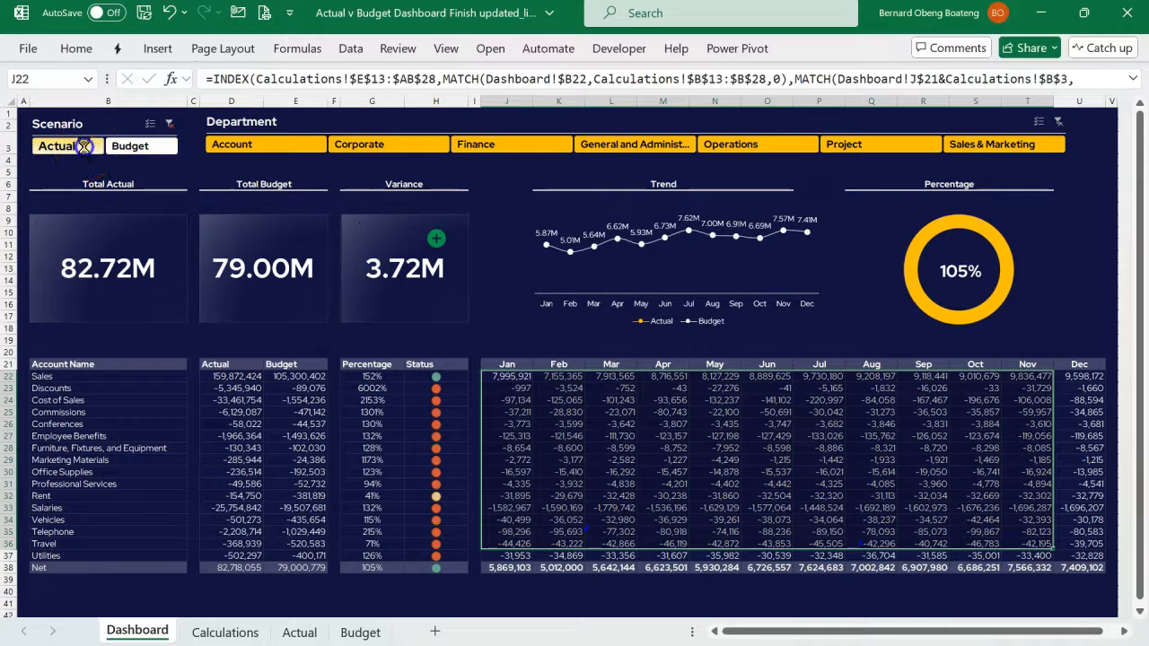
click(79, 145)
click(125, 147)
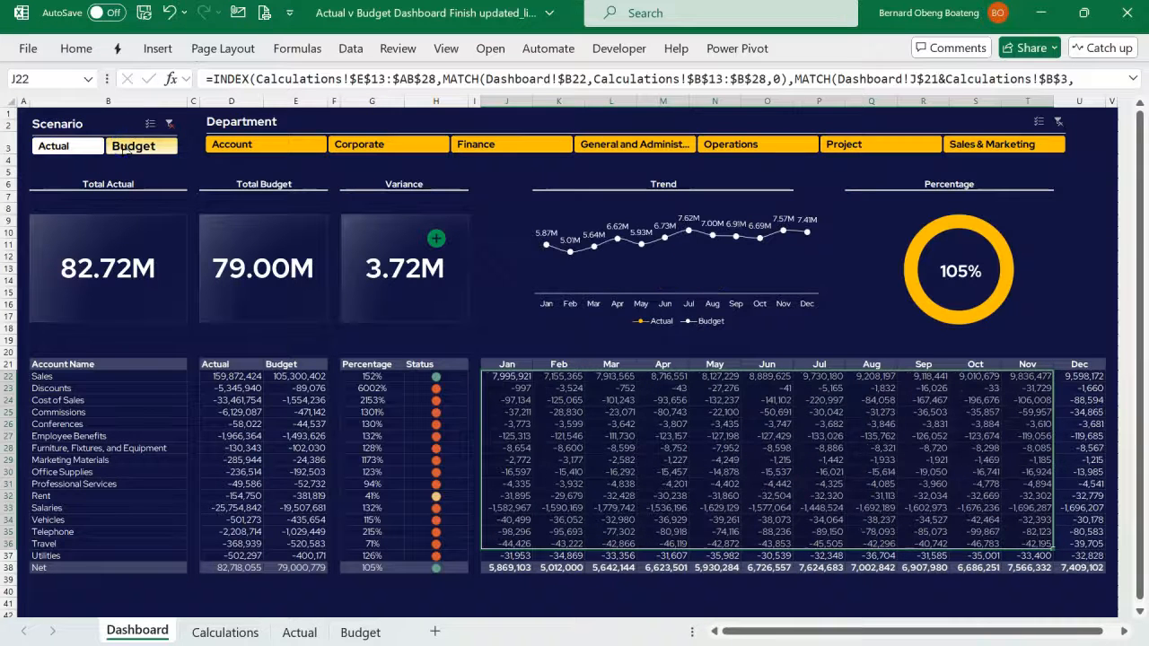
click(508, 387)
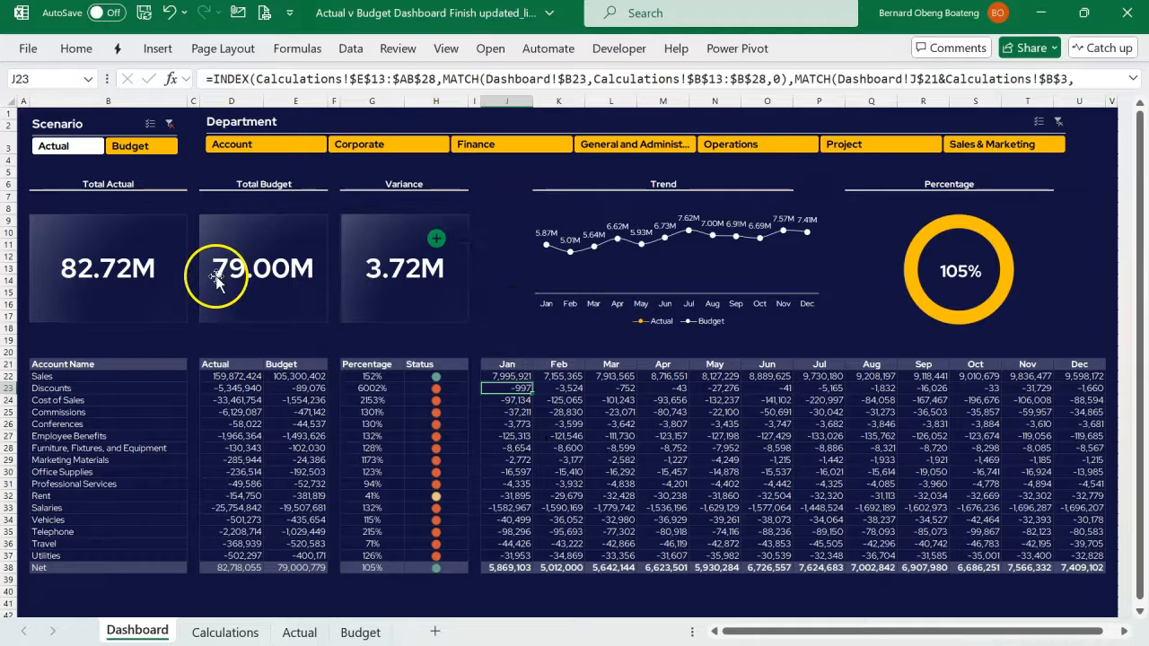
- Select the Total Actual, Total Budget and Variance cards together to review the headline figures
click(163, 308)
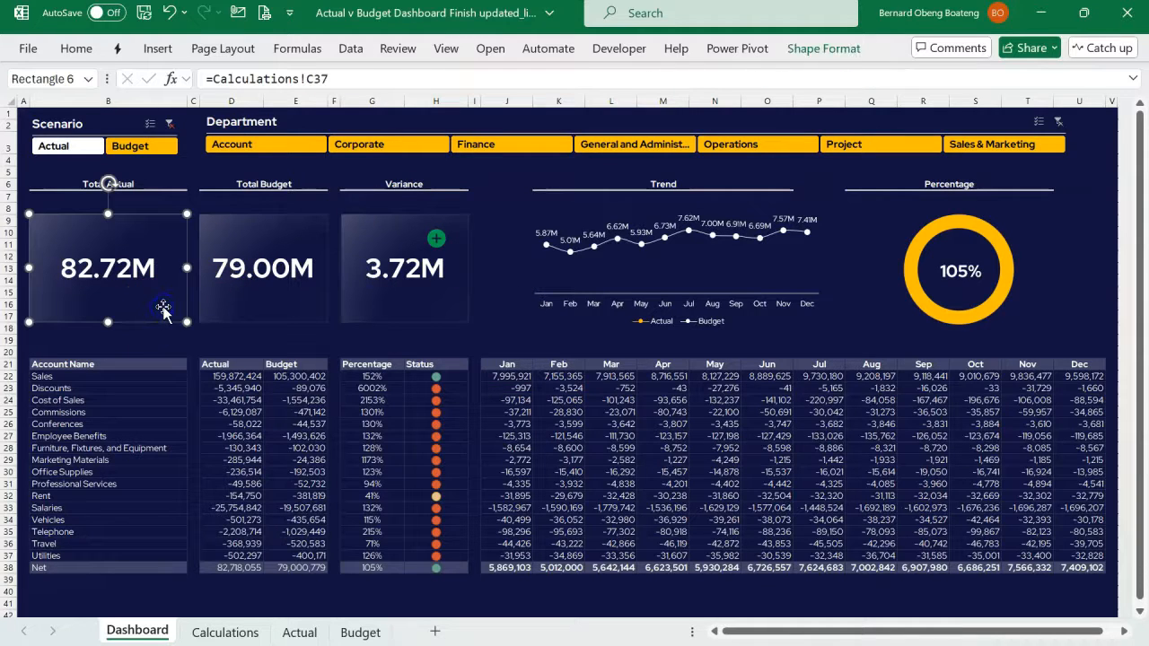
ctrl+click(270, 304)
ctrl+click(395, 301)
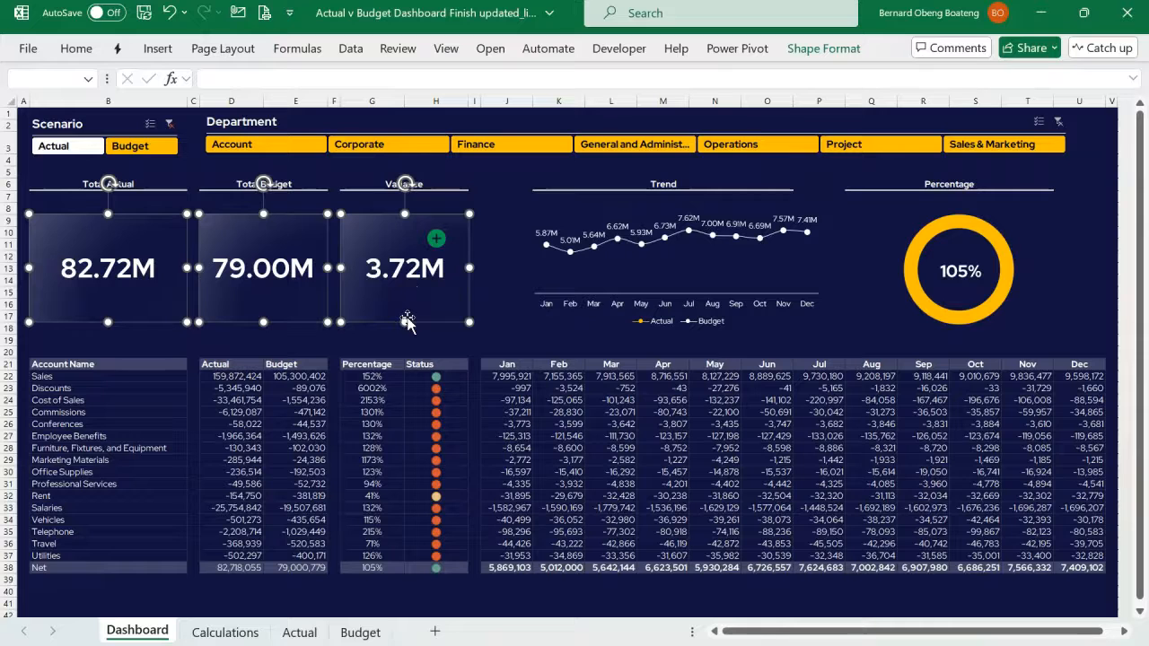
- Filter the dashboard to the Account department and inspect the account names in B22:B37 and the January Conferences cell
click(307, 150)
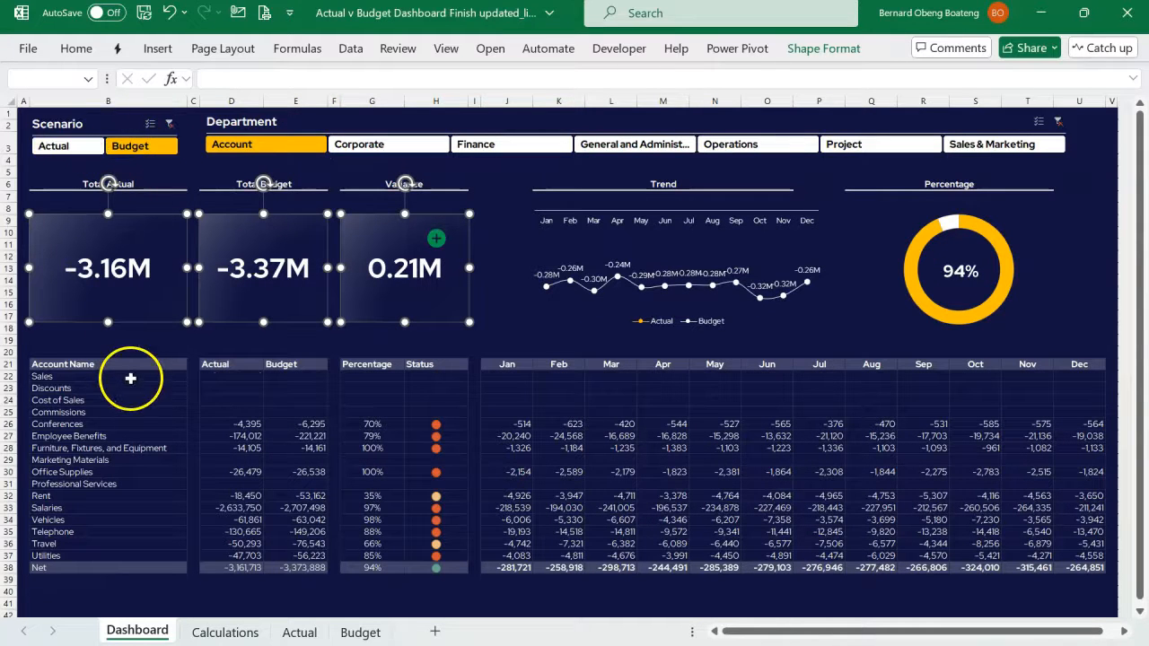
drag(139, 377, 123, 556)
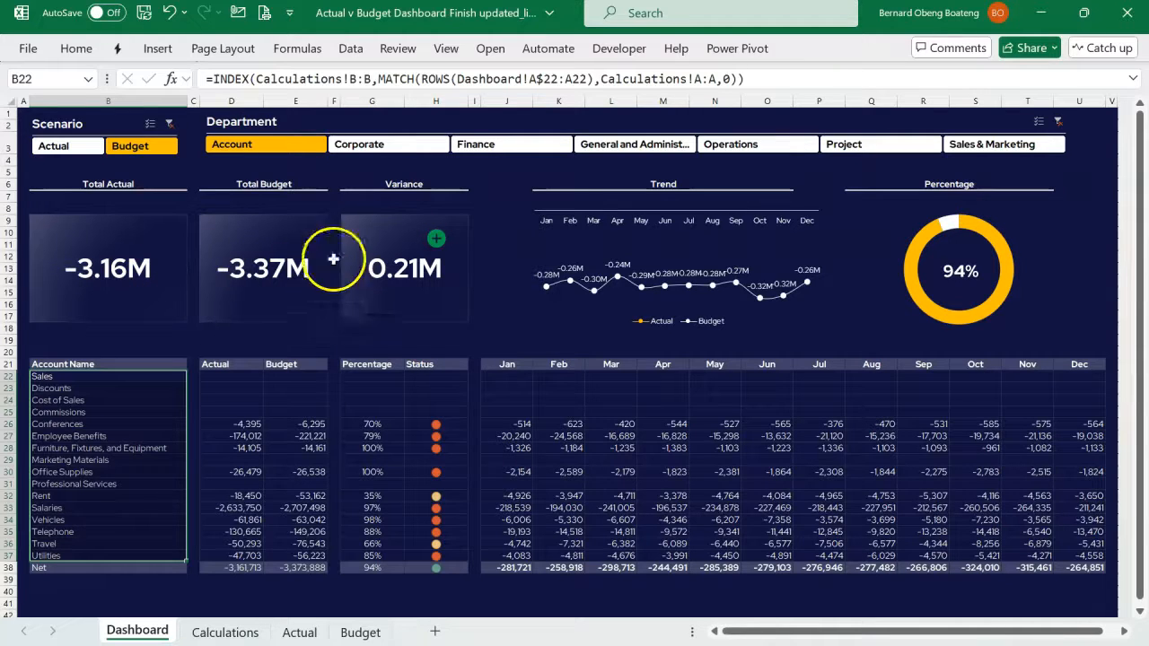
click(512, 421)
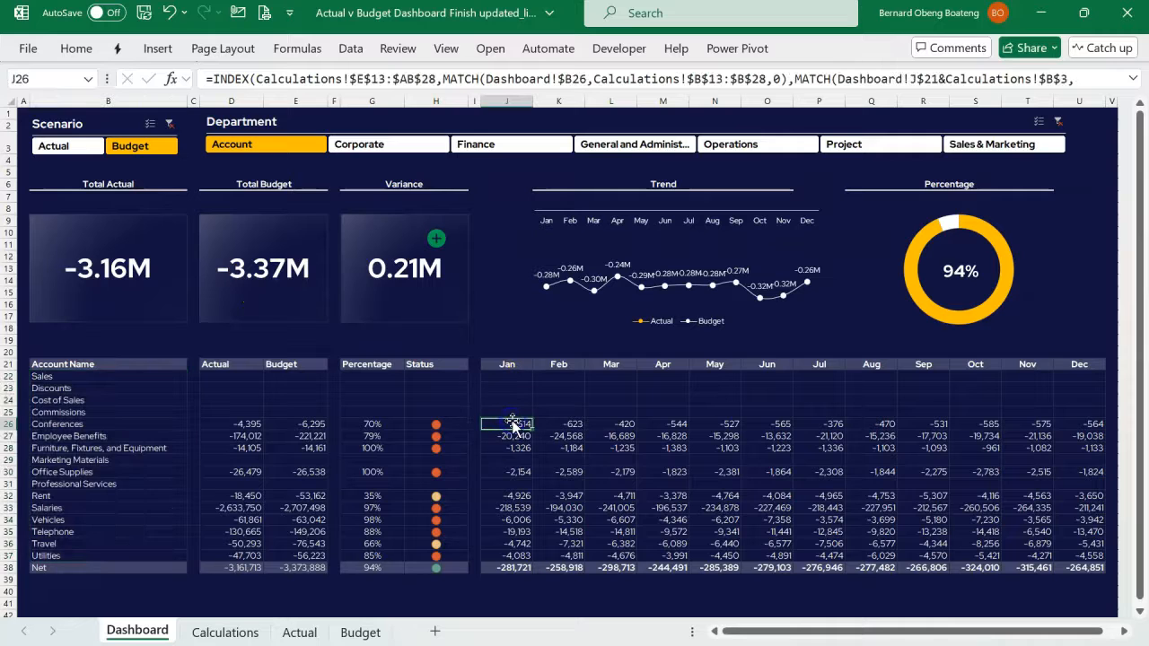
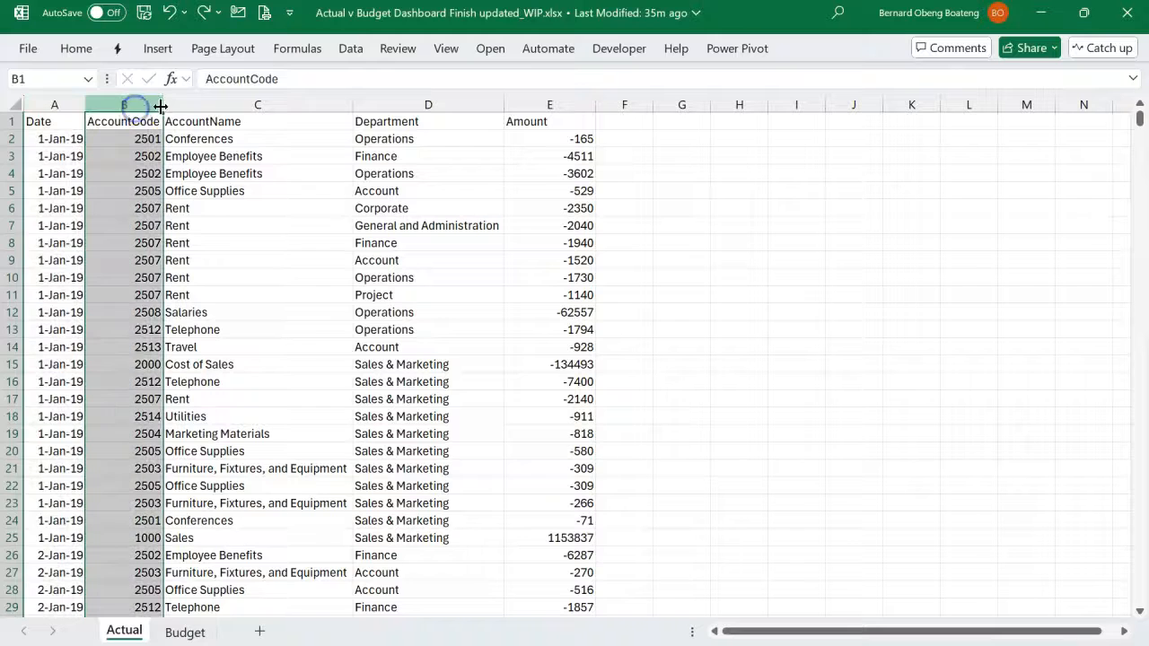
- Examine the Date, AccountCode, AccountName, Department and Amount columns of the Actual data, including the Sales entry in row 25
click(413, 104)
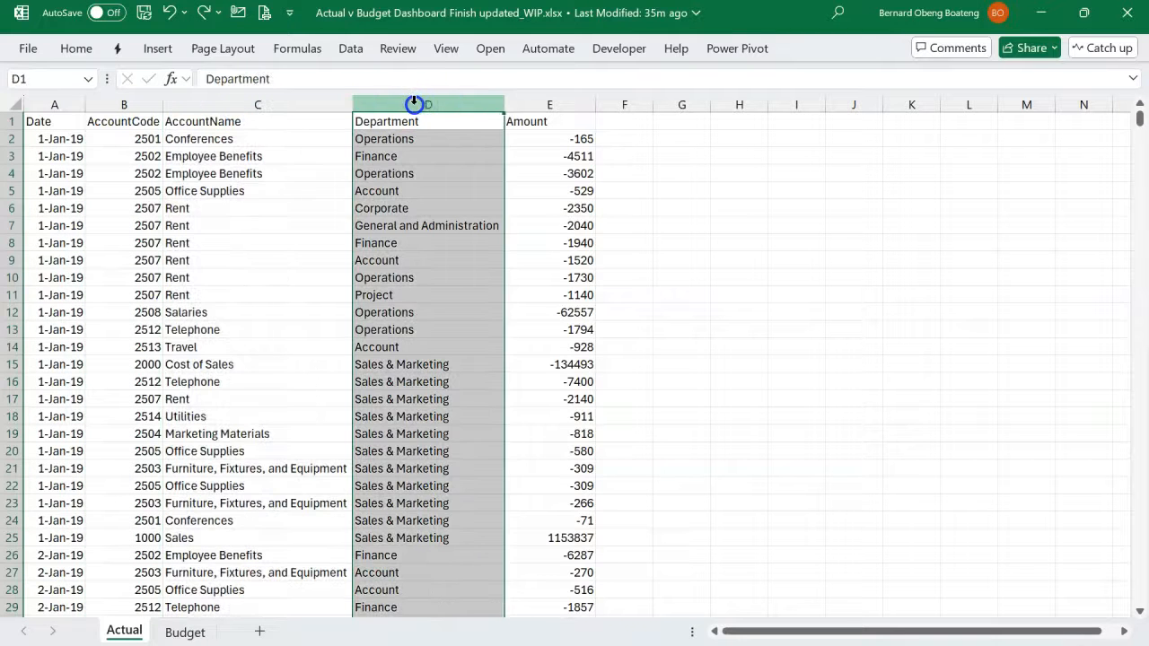
click(554, 97)
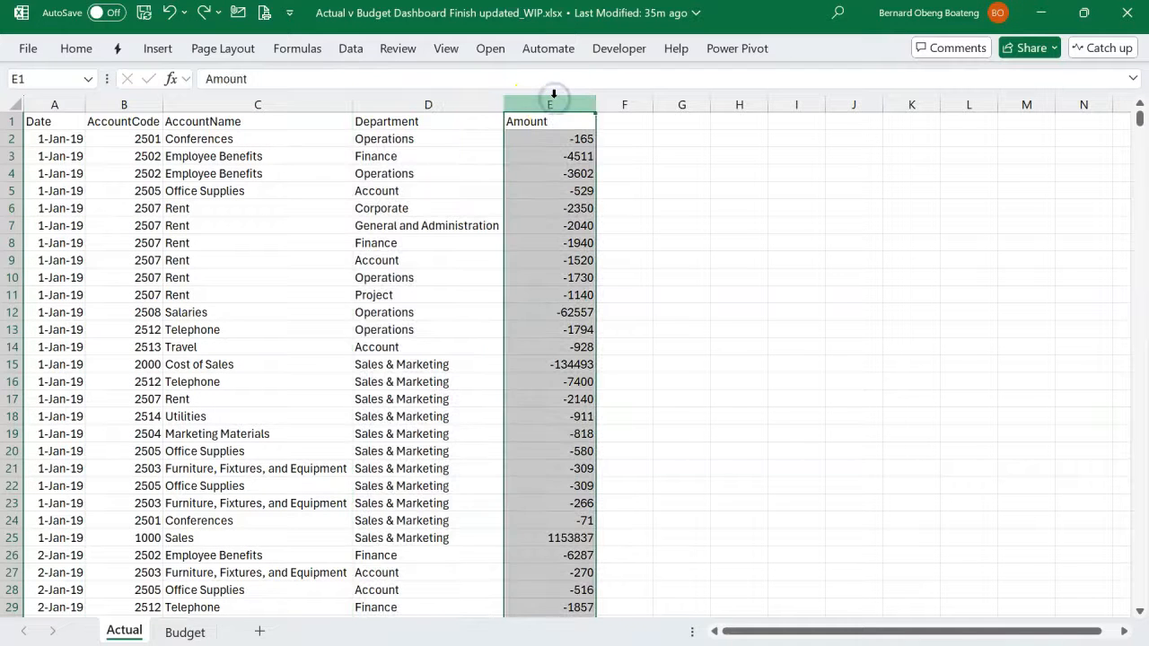
click(557, 180)
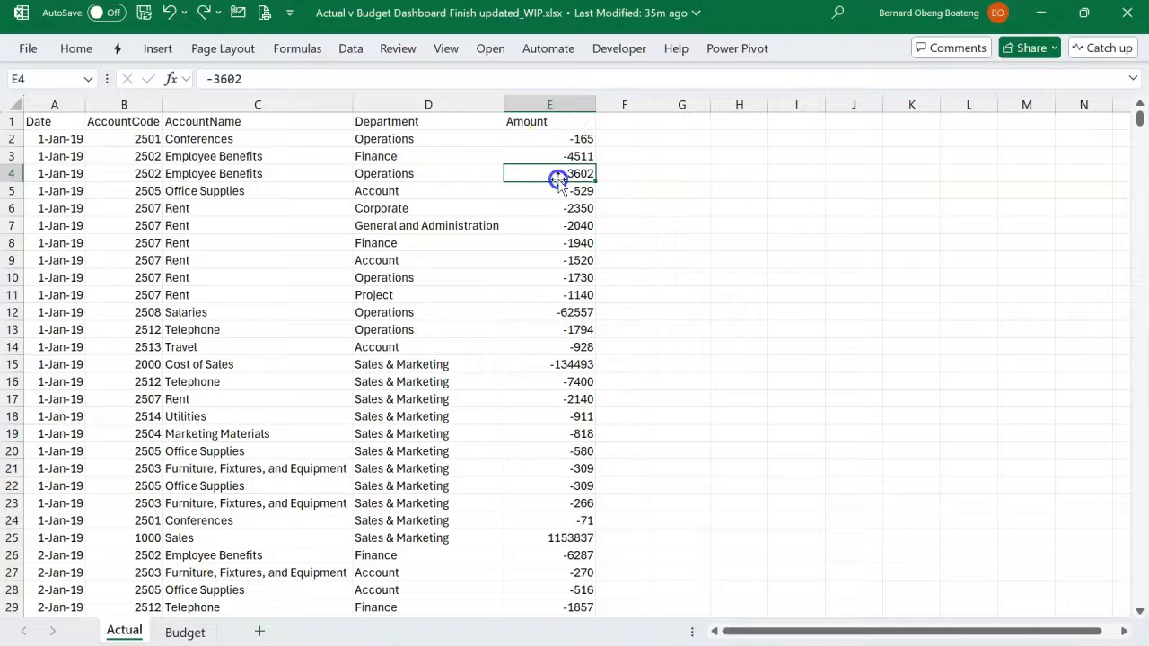
scroll(559, 421, down, 1)
scroll(558, 420, up, 2)
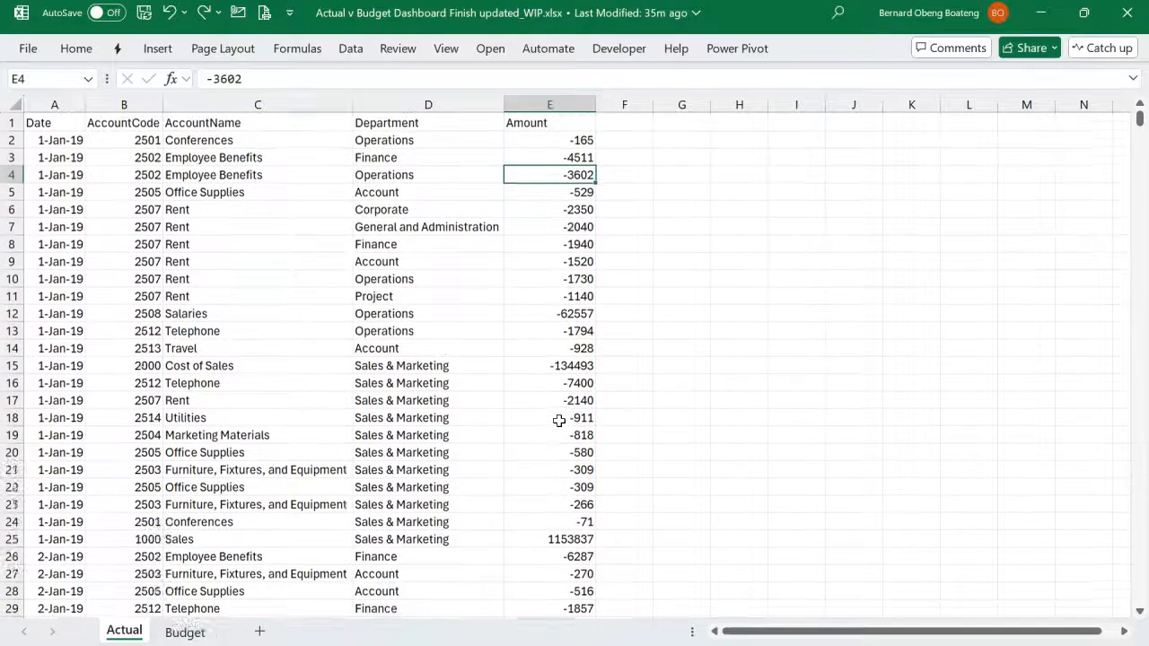
click(545, 537)
key(shift+space)
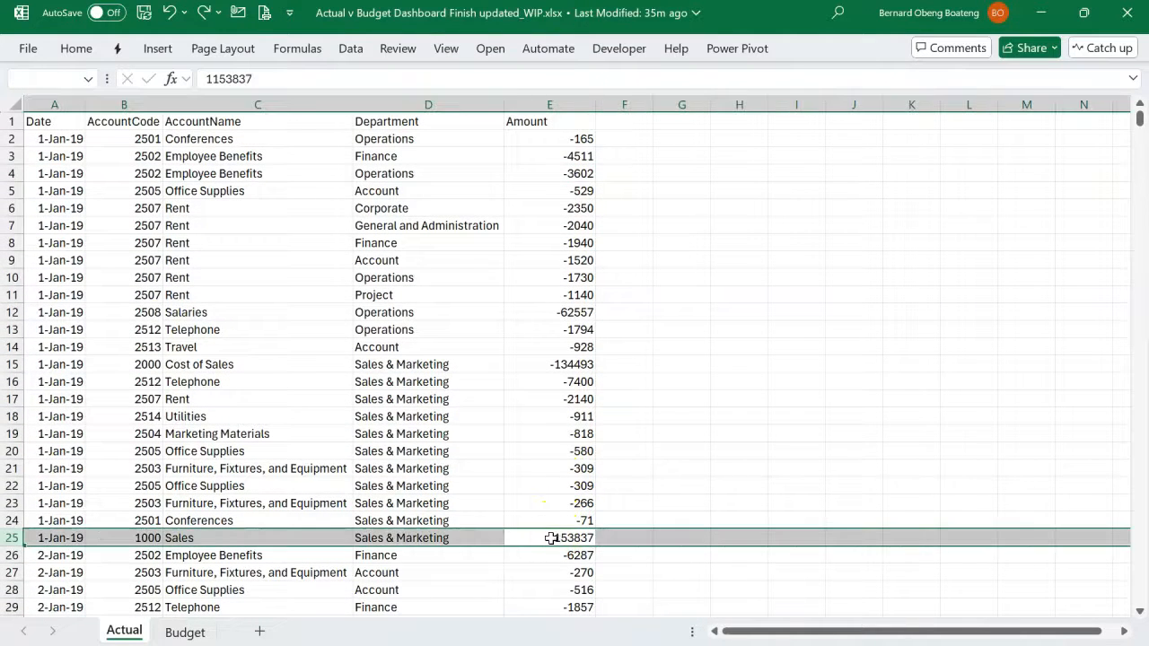
click(551, 104)
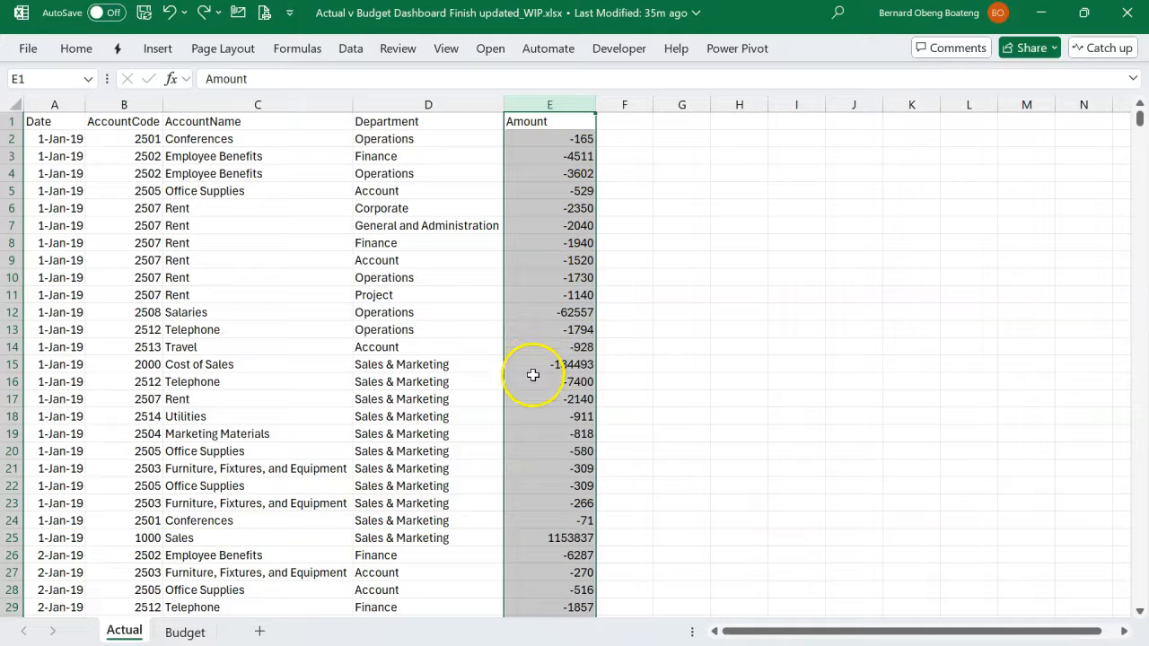
click(278, 502)
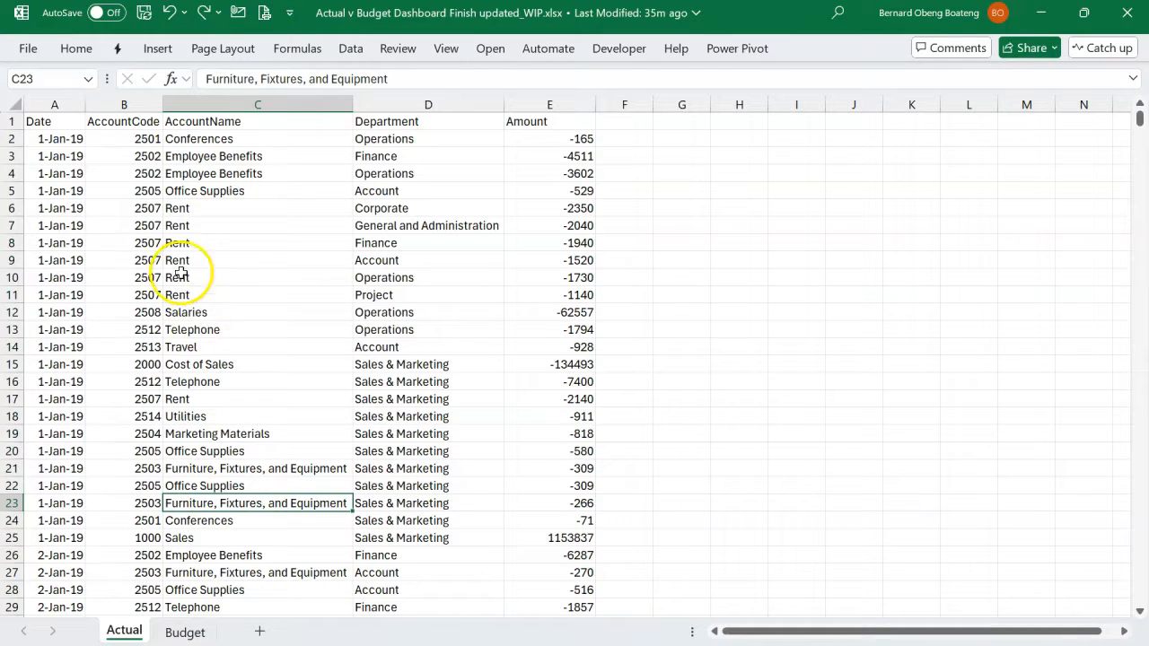
click(61, 102)
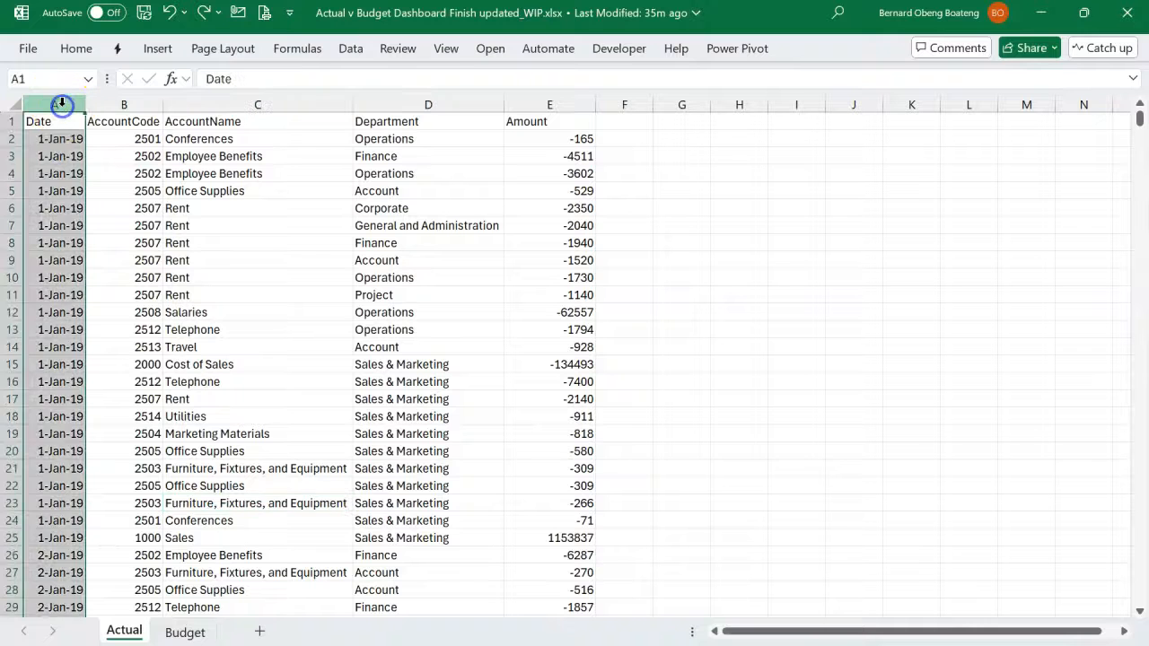
click(117, 103)
click(203, 105)
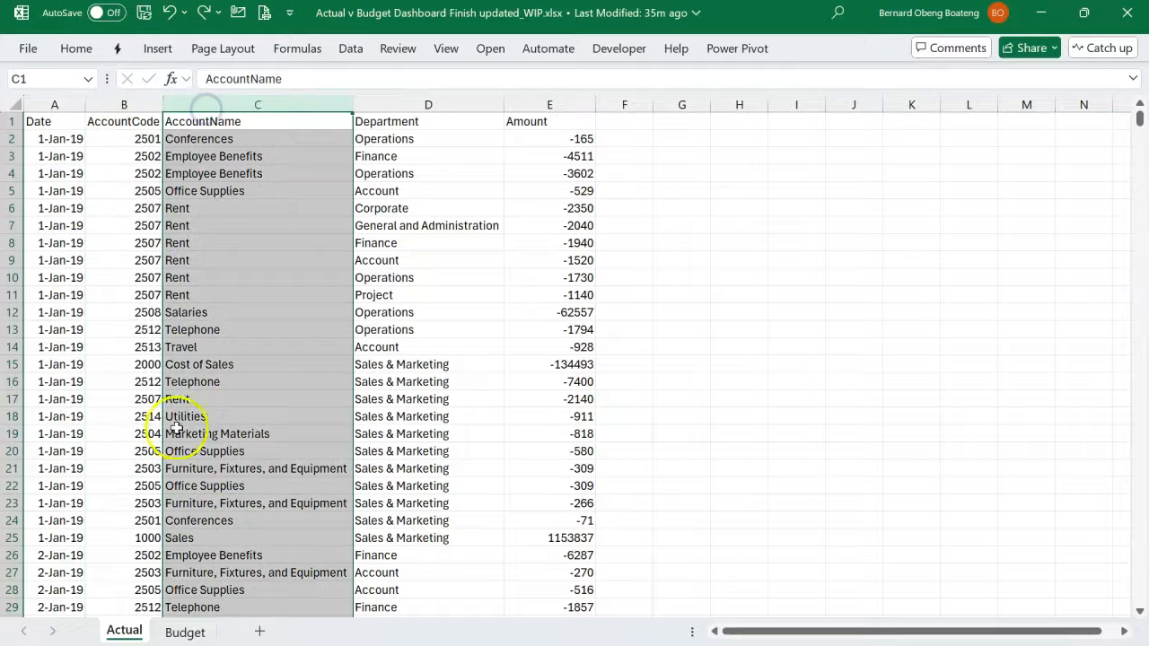
- Open the Budget sheet and examine its monthly Date, AccountCode, AccountName, Department and Amount columns
click(170, 631)
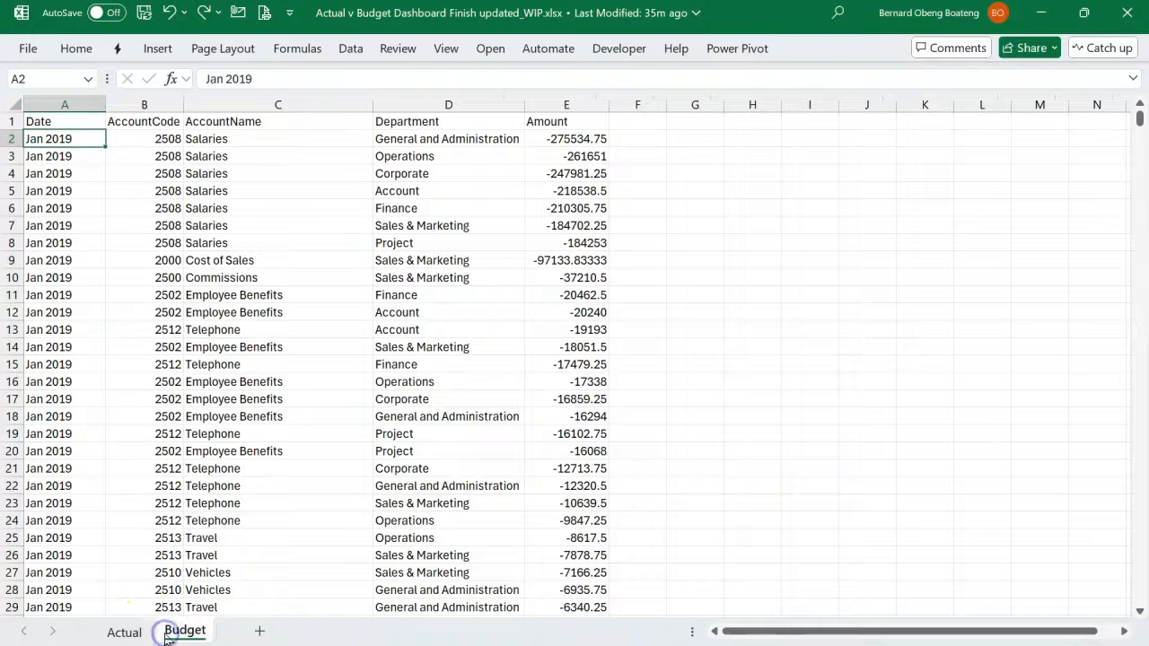
click(223, 394)
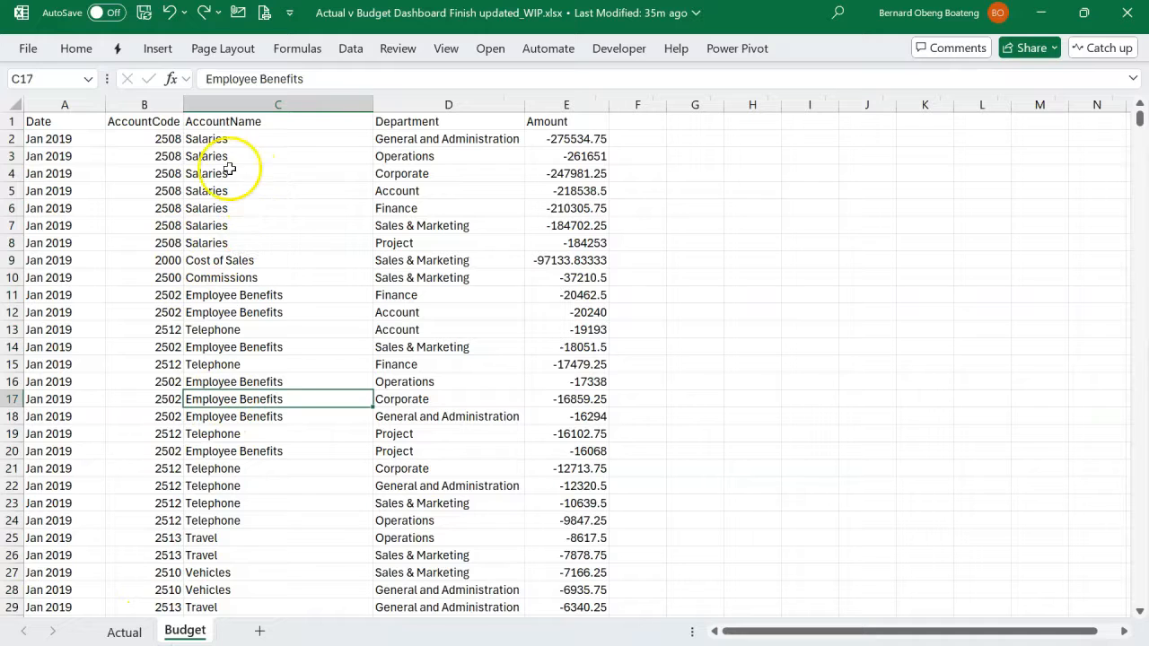
click(81, 105)
click(79, 135)
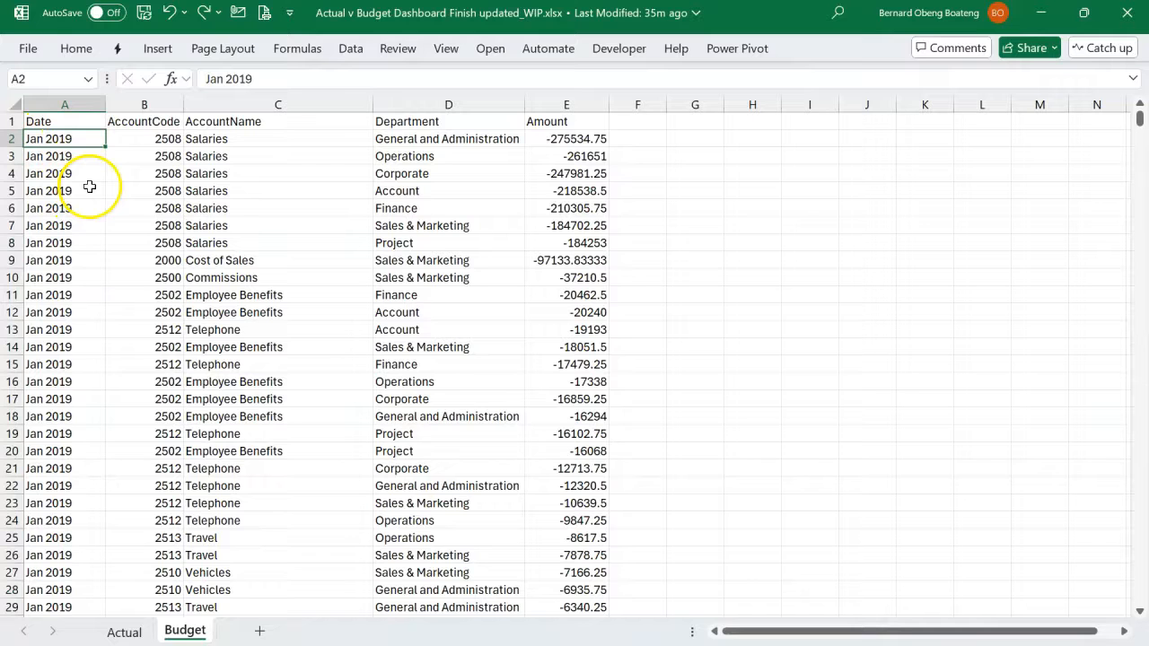
drag(148, 107, 233, 108)
click(232, 106)
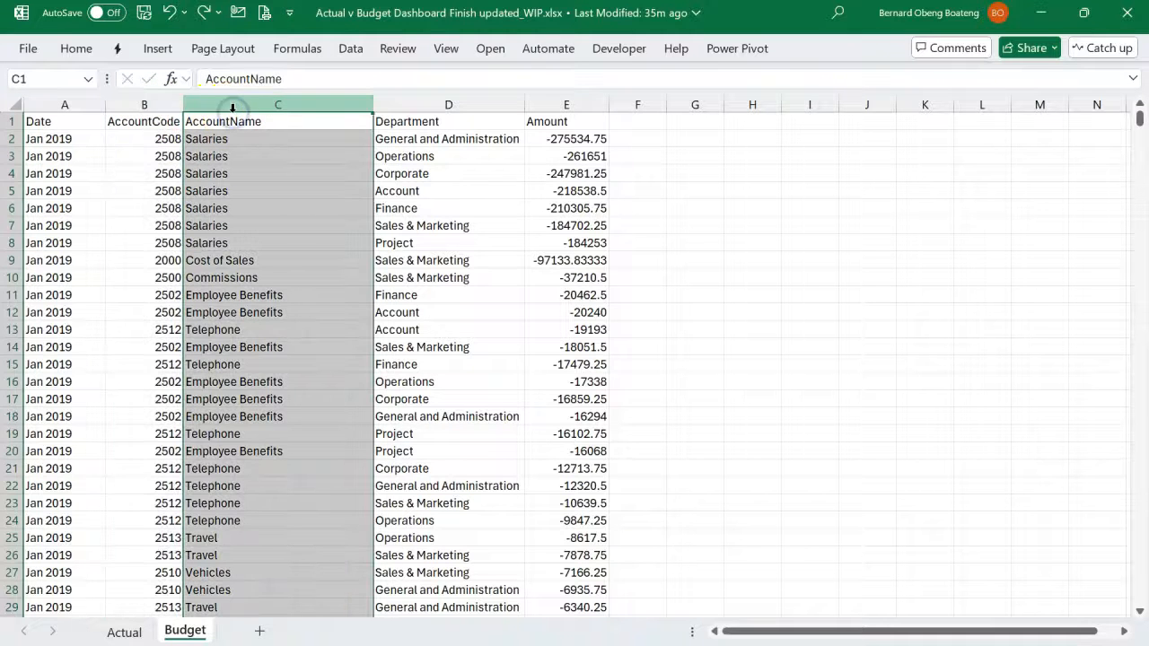
click(417, 107)
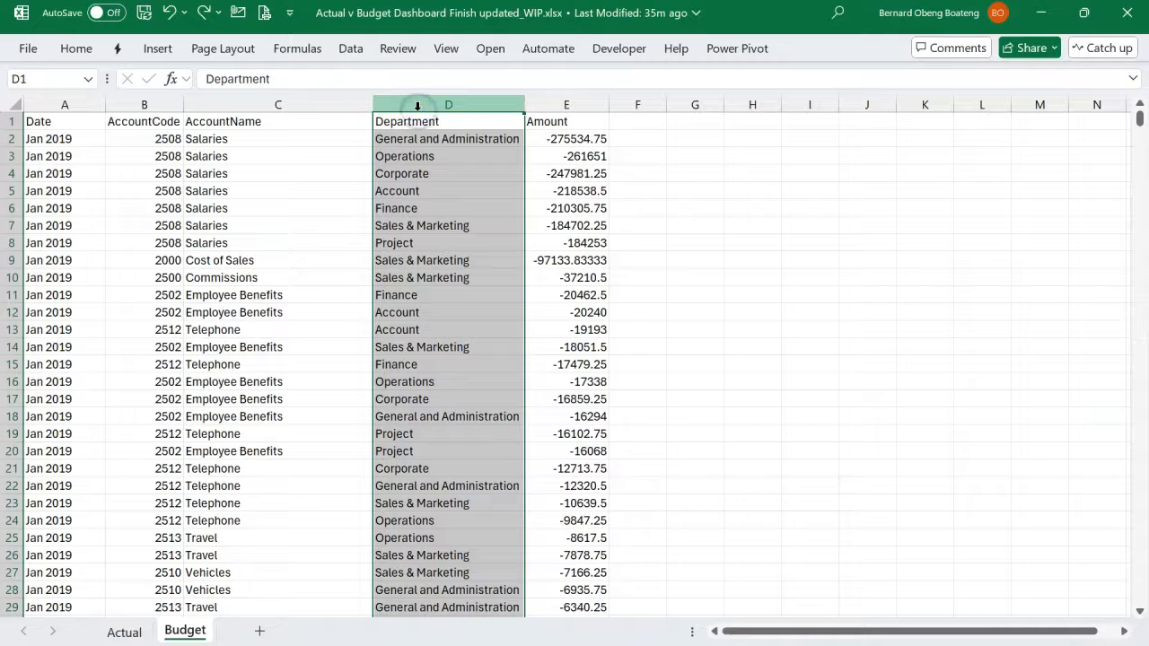
click(555, 107)
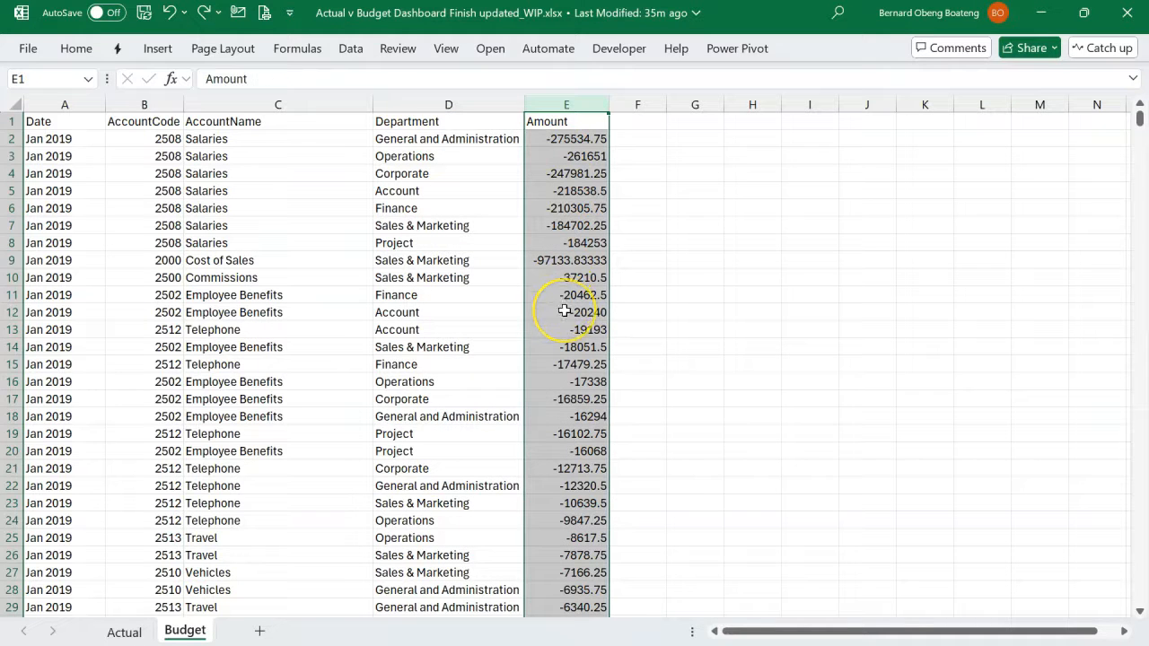
click(407, 371)
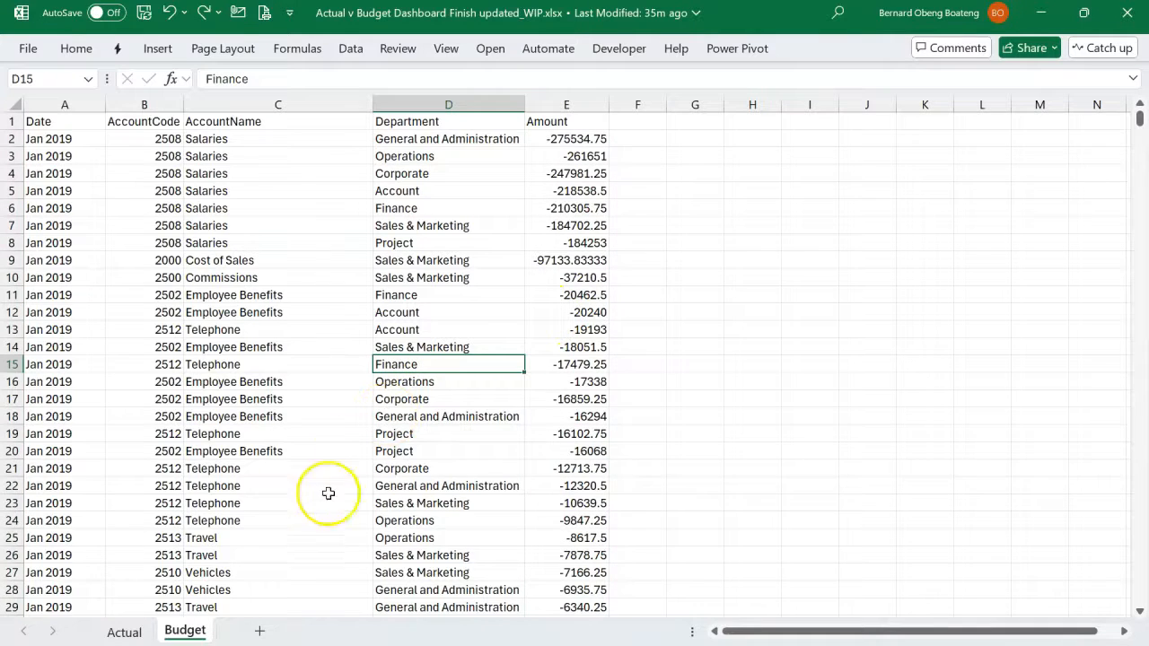
scroll(318, 525, down, 3)
scroll(319, 525, up, 3)
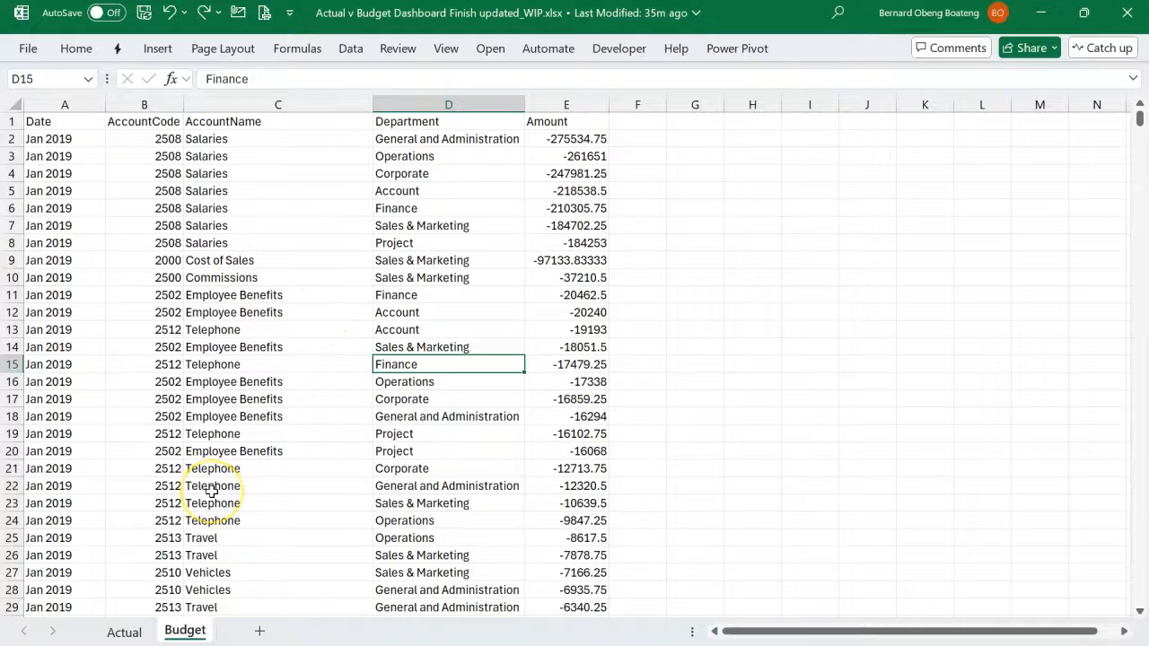
- Convert the Actual sheet's data range A1:E4839 into a table with headers
click(124, 631)
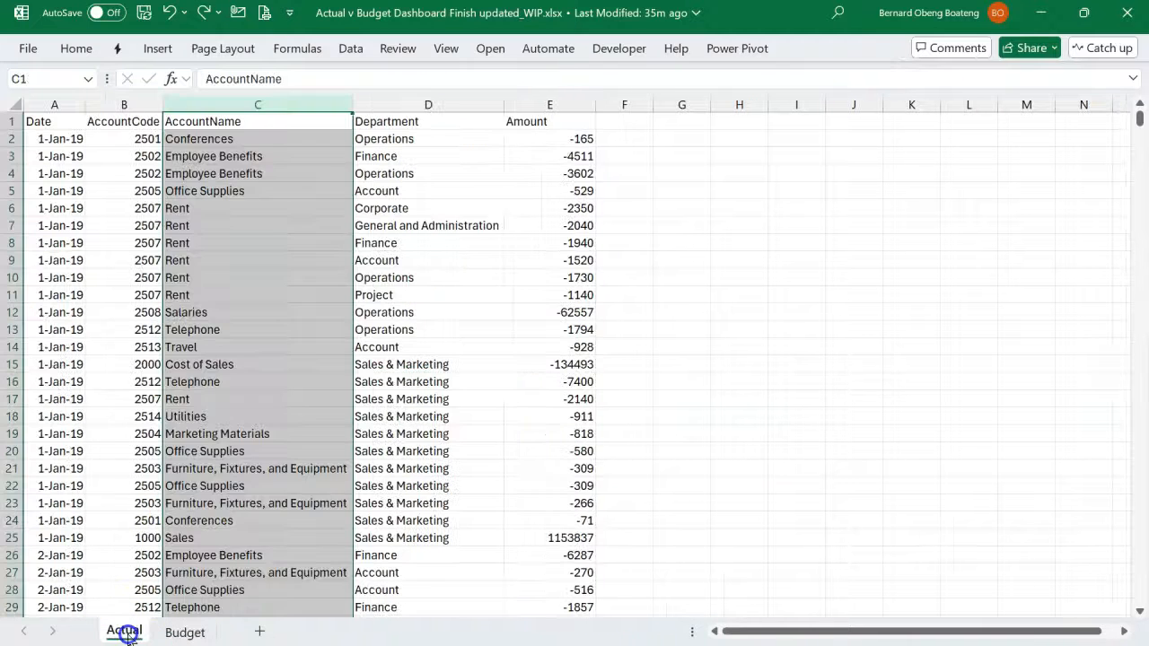
click(389, 418)
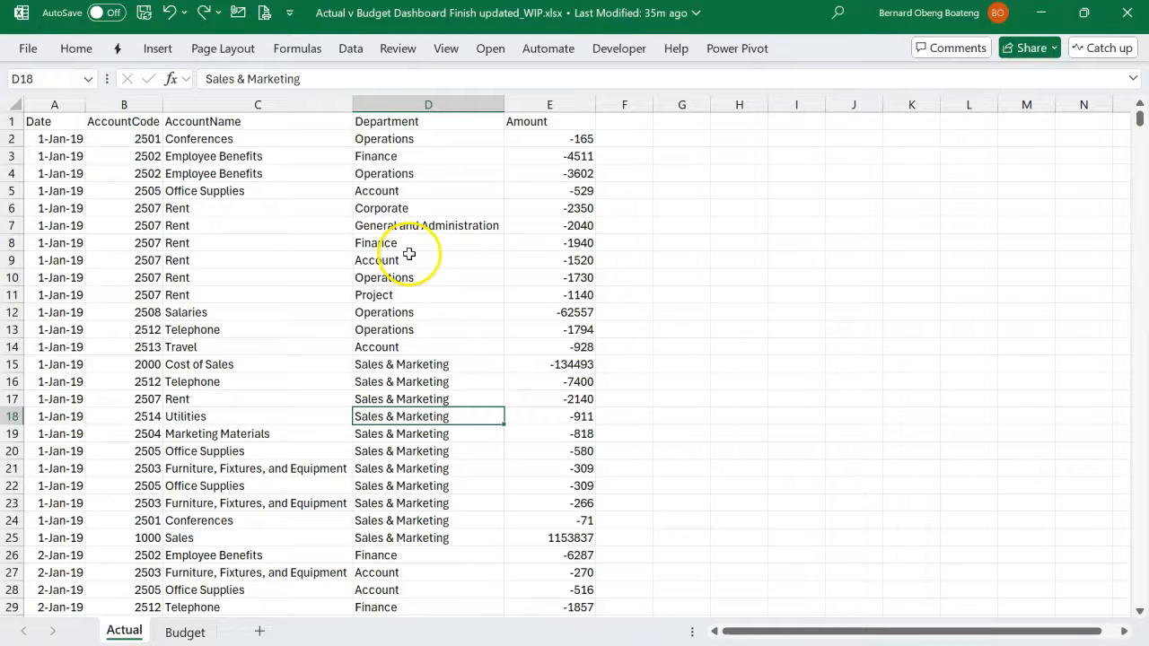
click(344, 156)
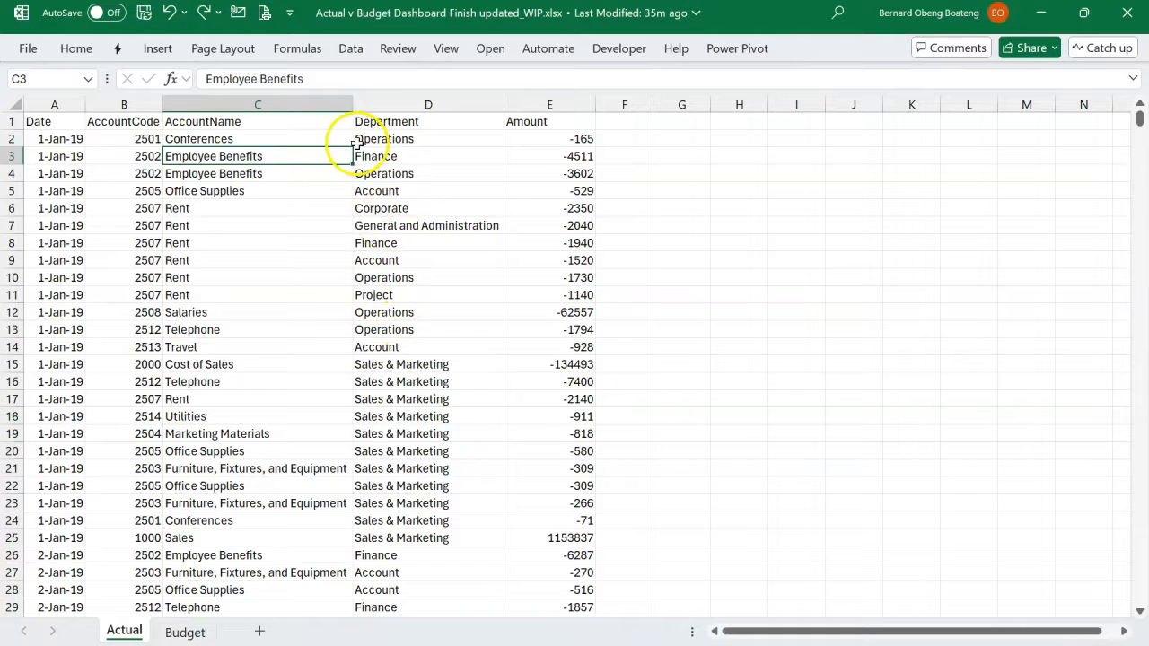
click(159, 49)
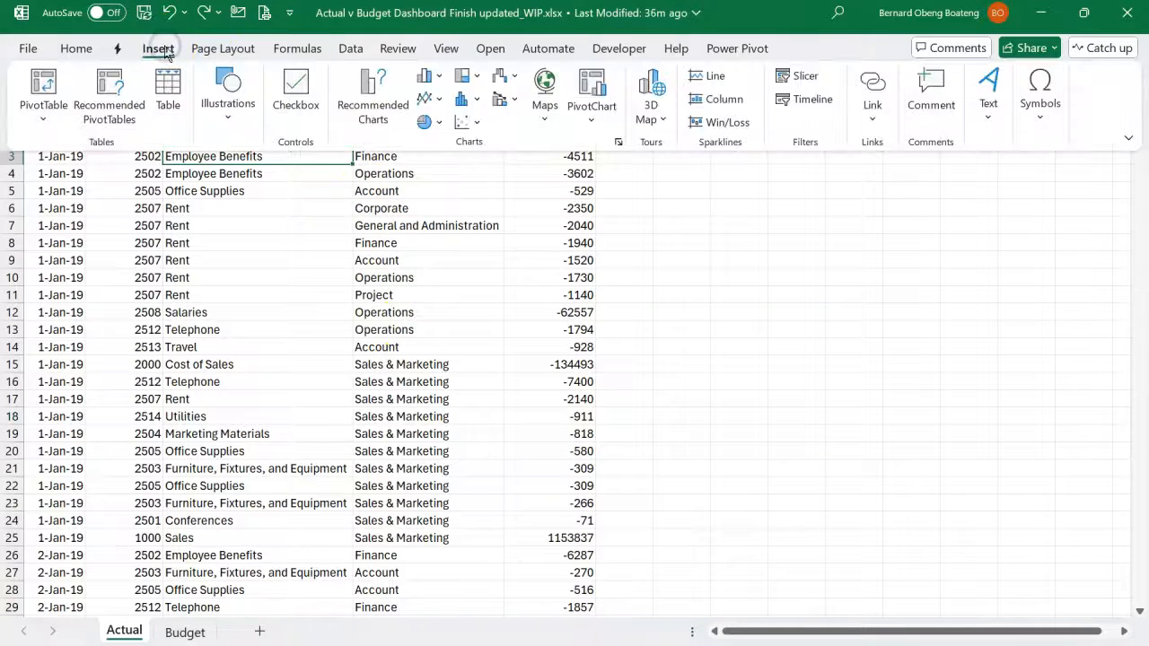
click(168, 108)
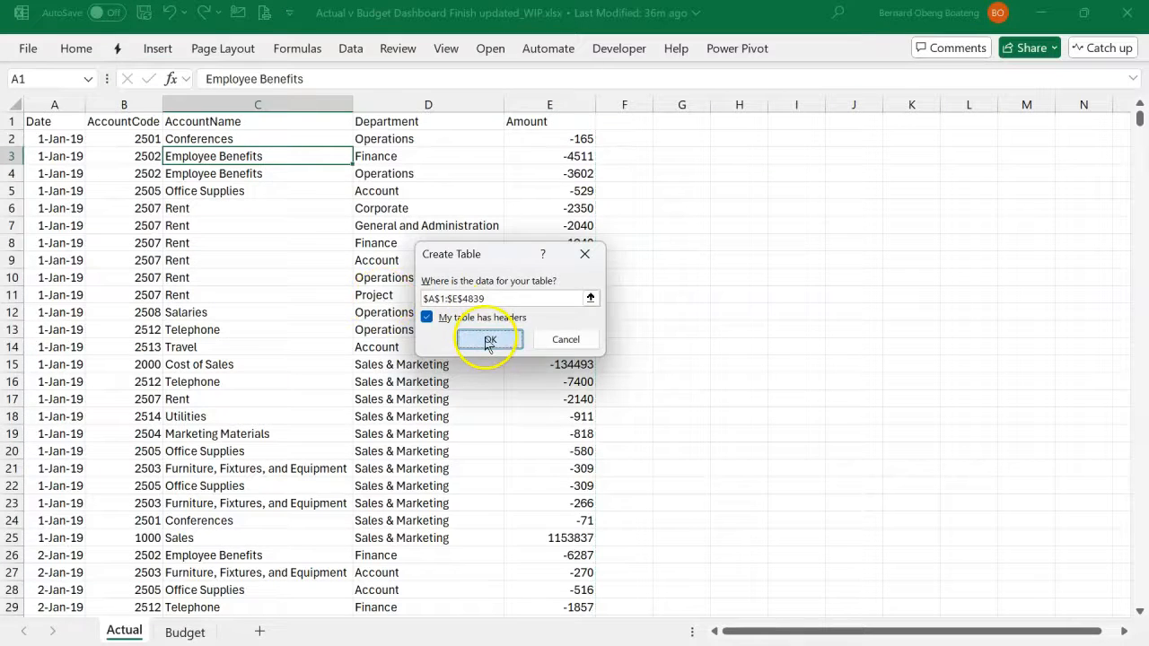
click(489, 338)
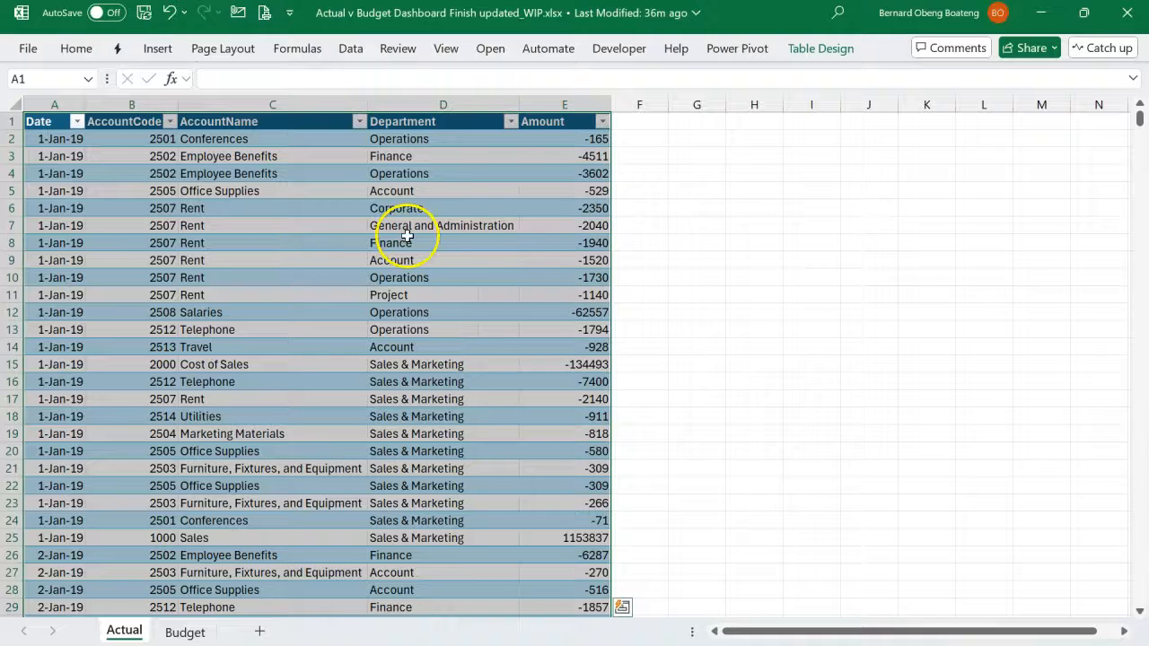
- Name the new table on the Actual sheet Actual
click(802, 56)
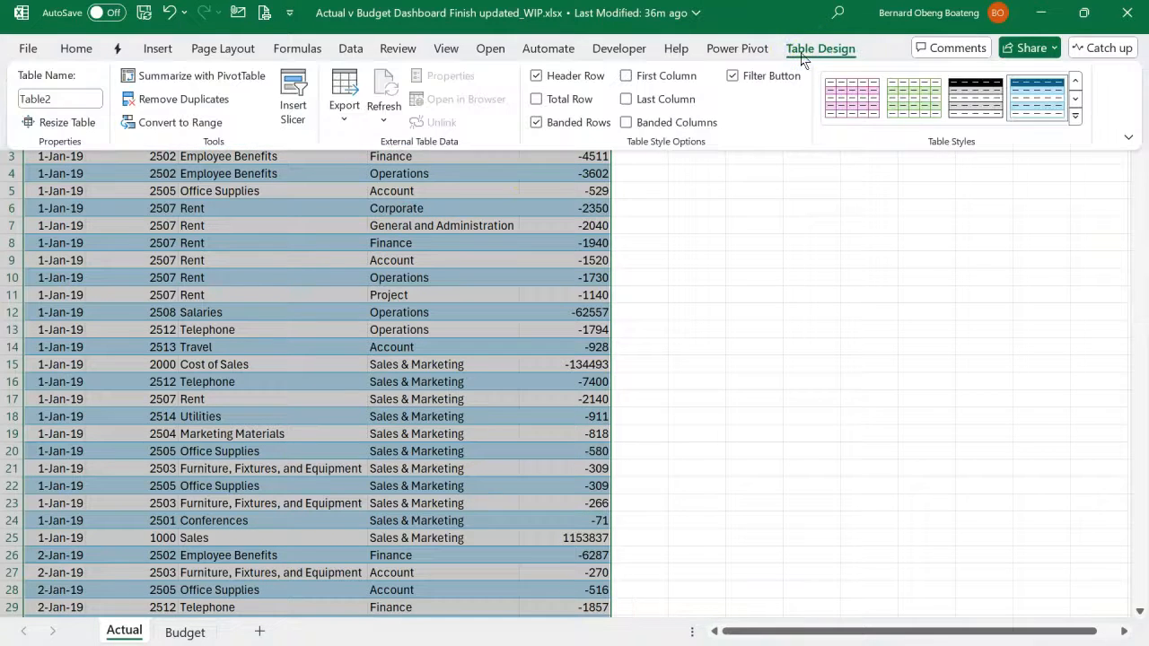
click(79, 97)
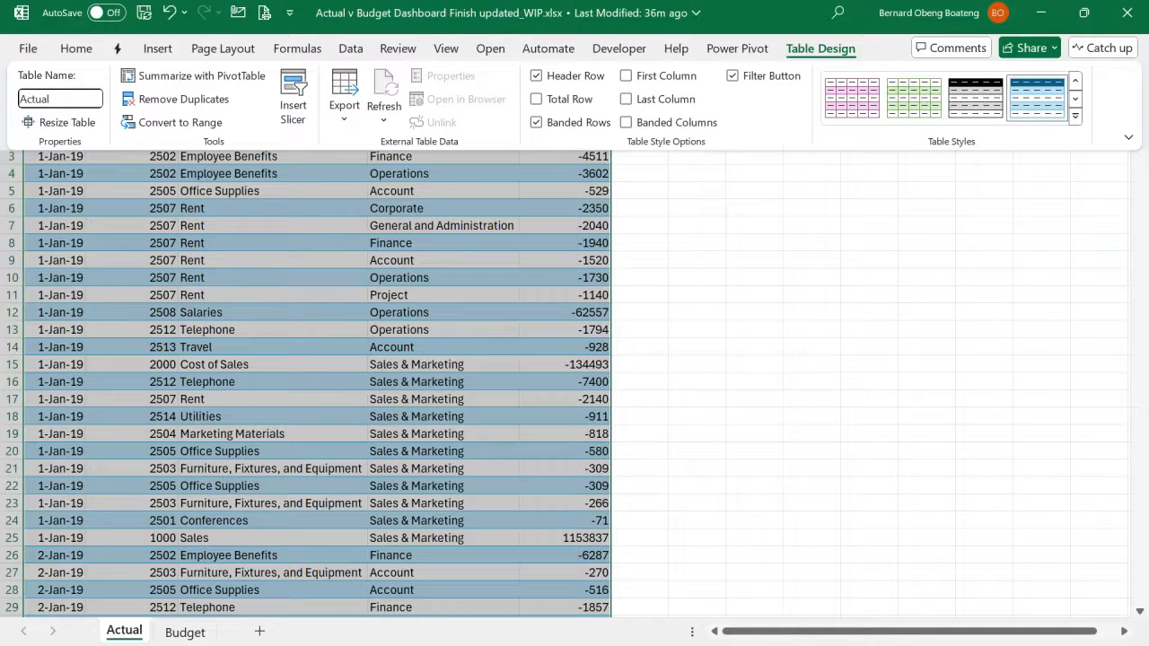
click(185, 247)
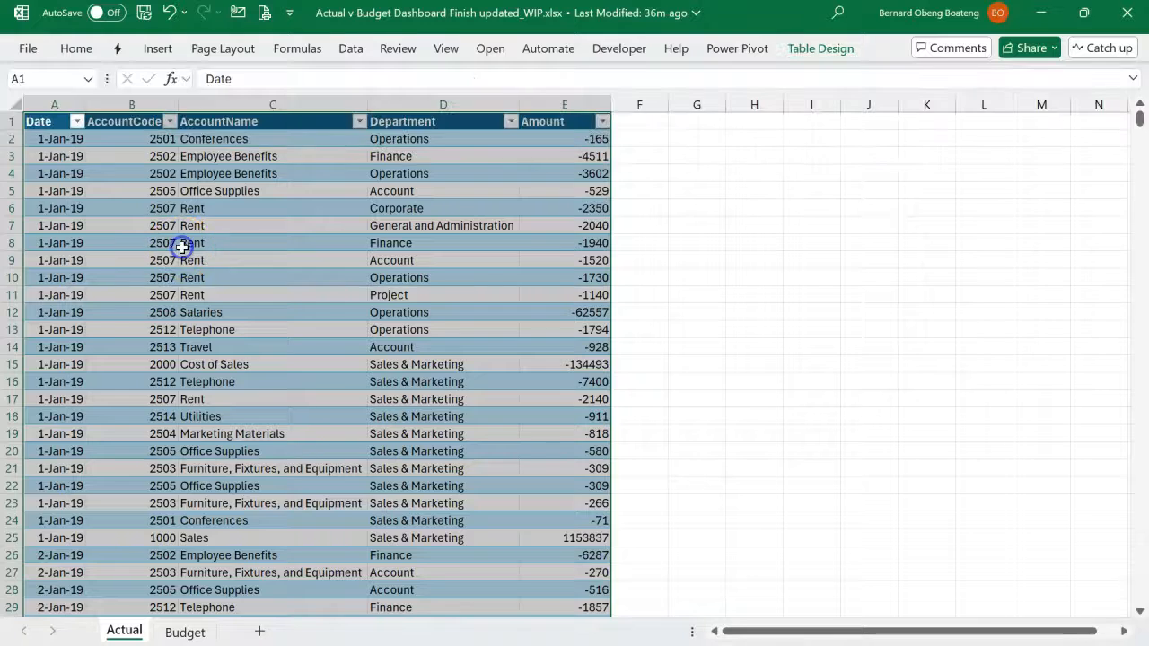
click(183, 245)
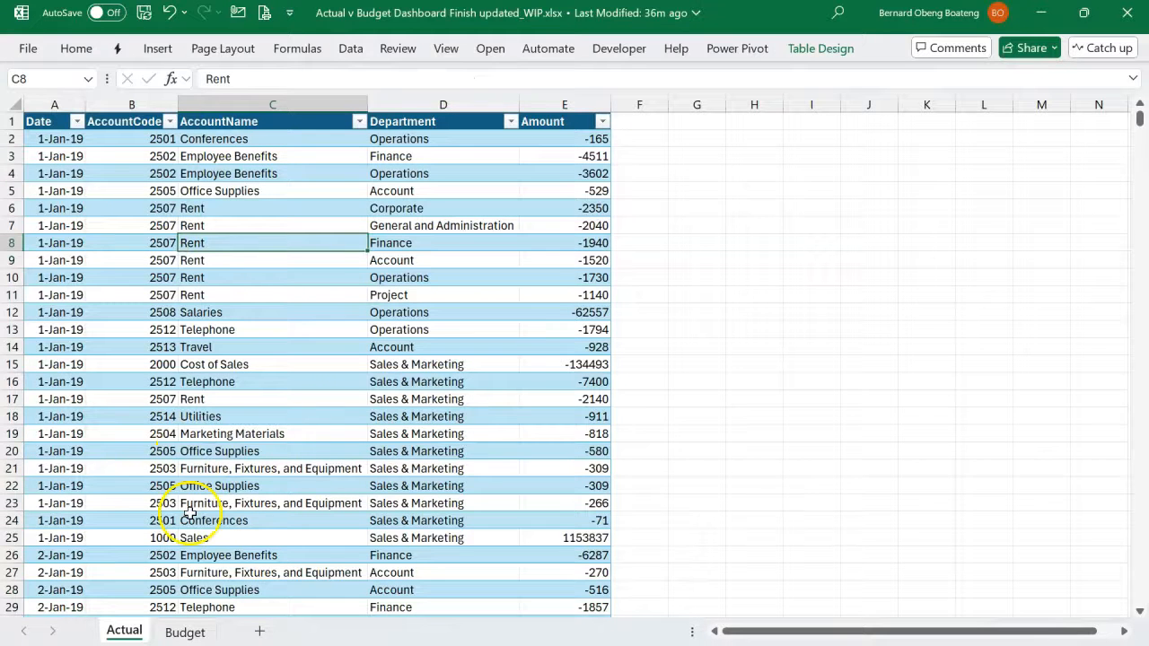
- Convert the Budget sheet's data range A1:E925 into a table with headers
click(184, 632)
click(287, 406)
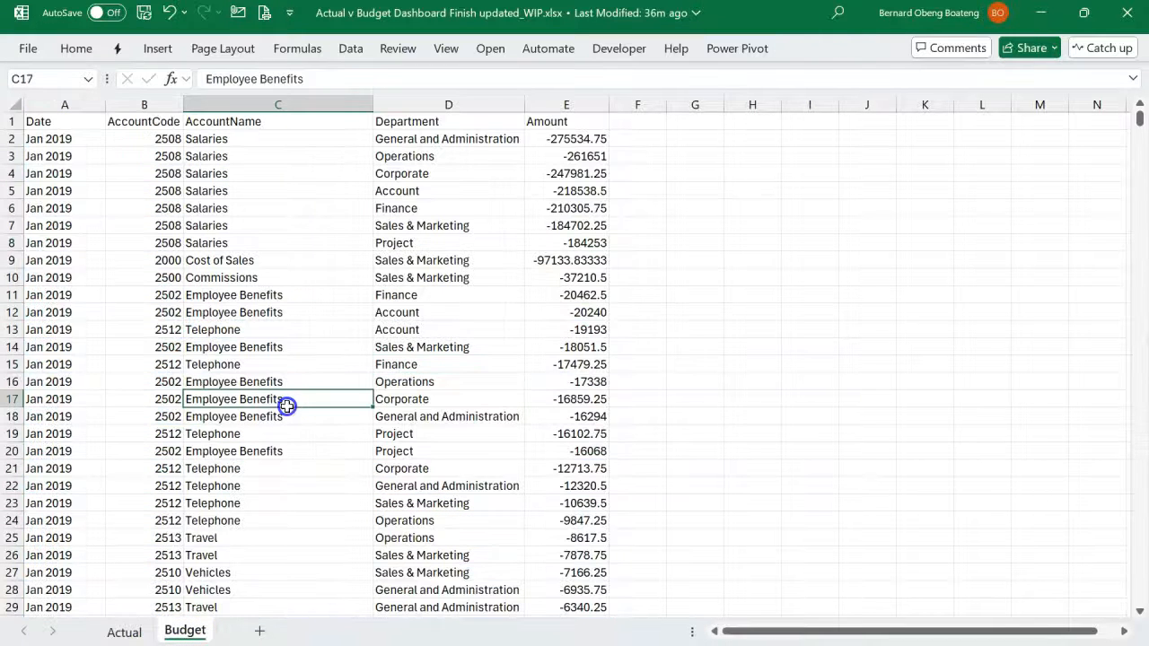
key(ctrl+t)
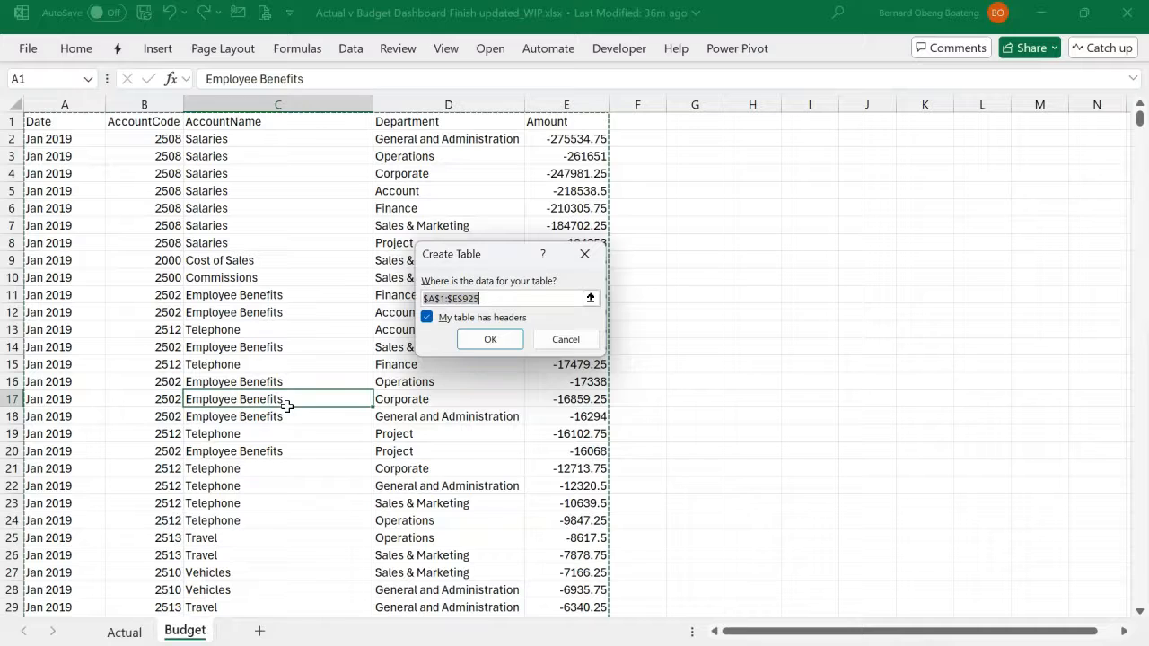
click(488, 341)
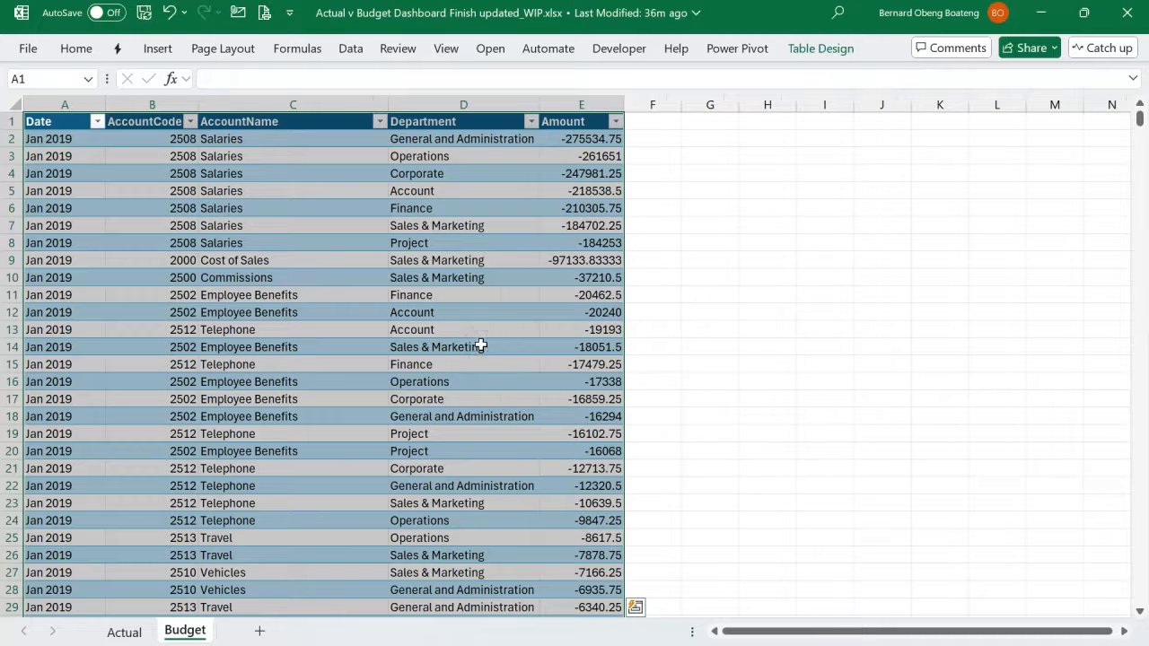
- Name the new table on the Budget sheet Budget
click(801, 50)
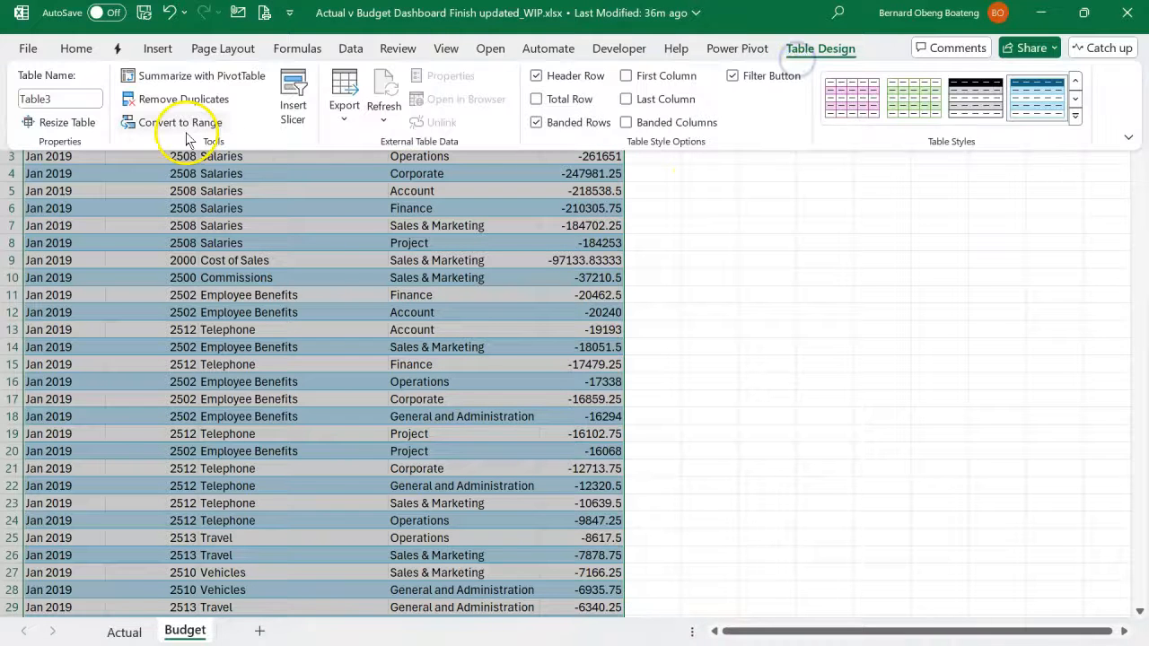
click(80, 98)
text(Budget)
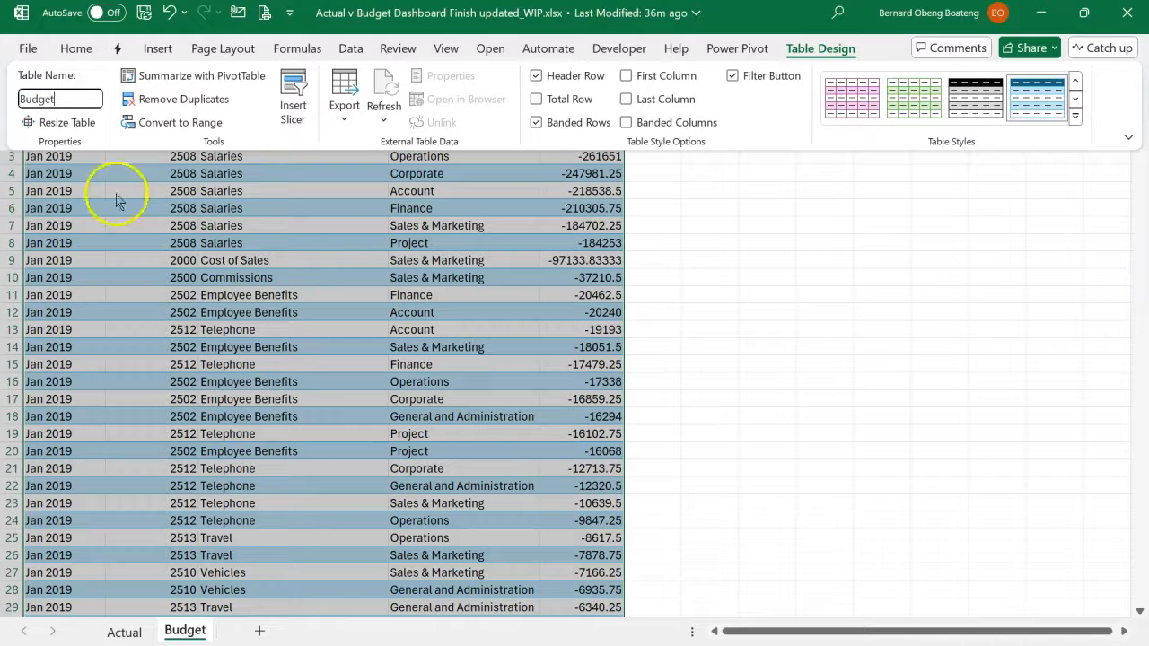
click(142, 253)
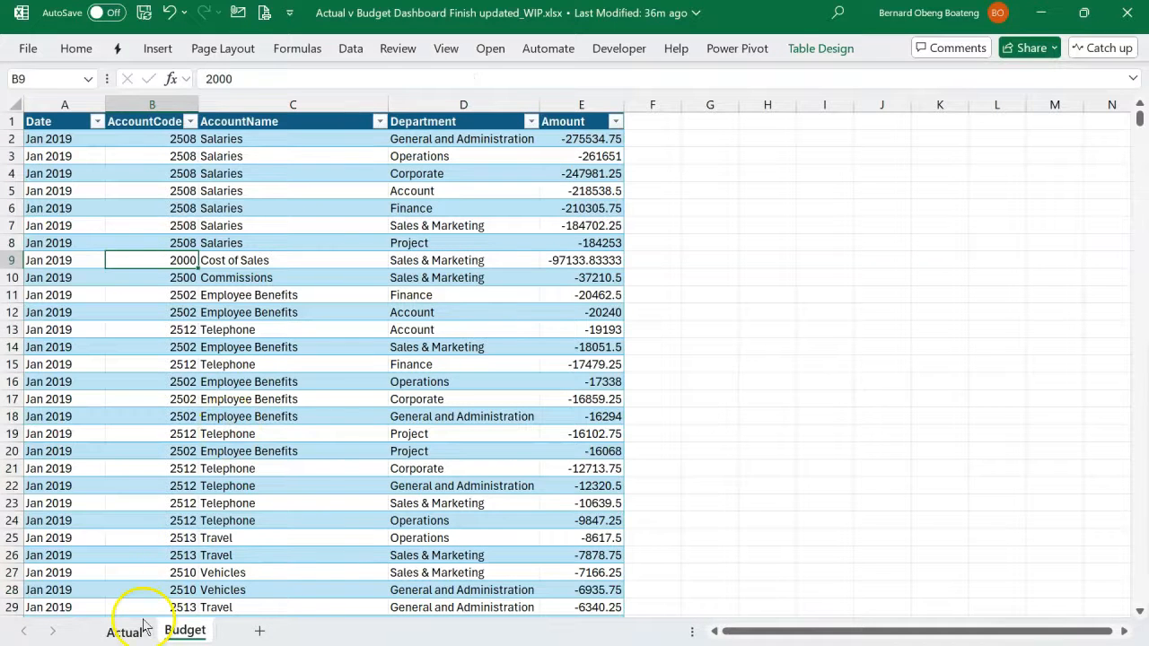
- Return to the Actual sheet and select its Department column for review
click(124, 632)
click(365, 348)
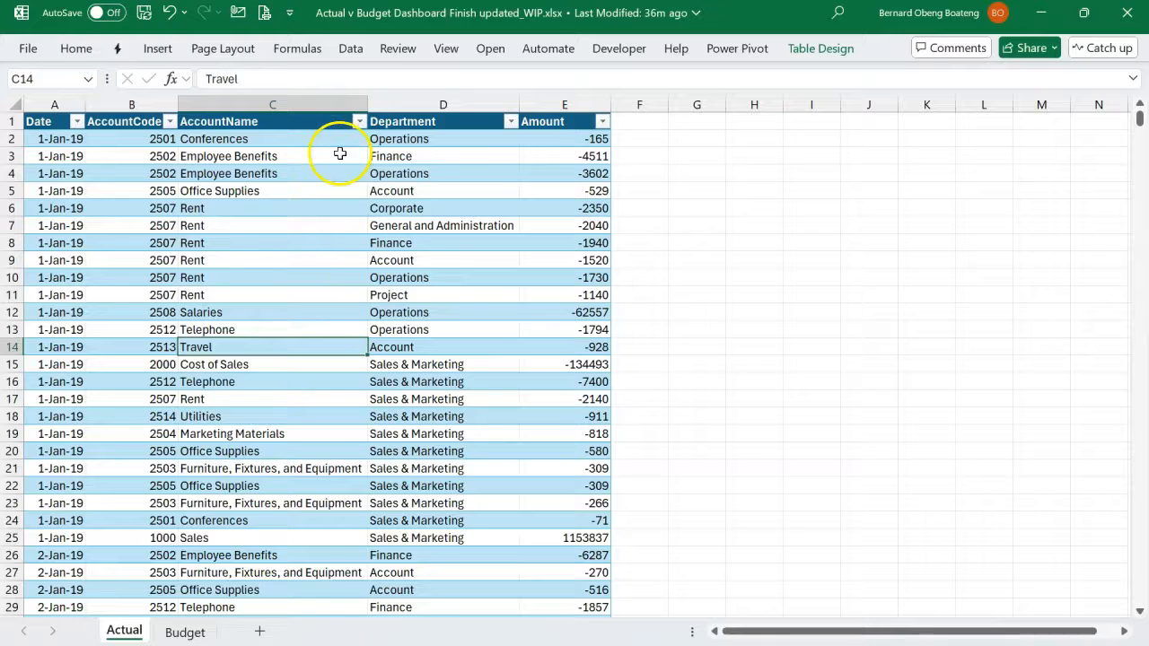
click(444, 101)
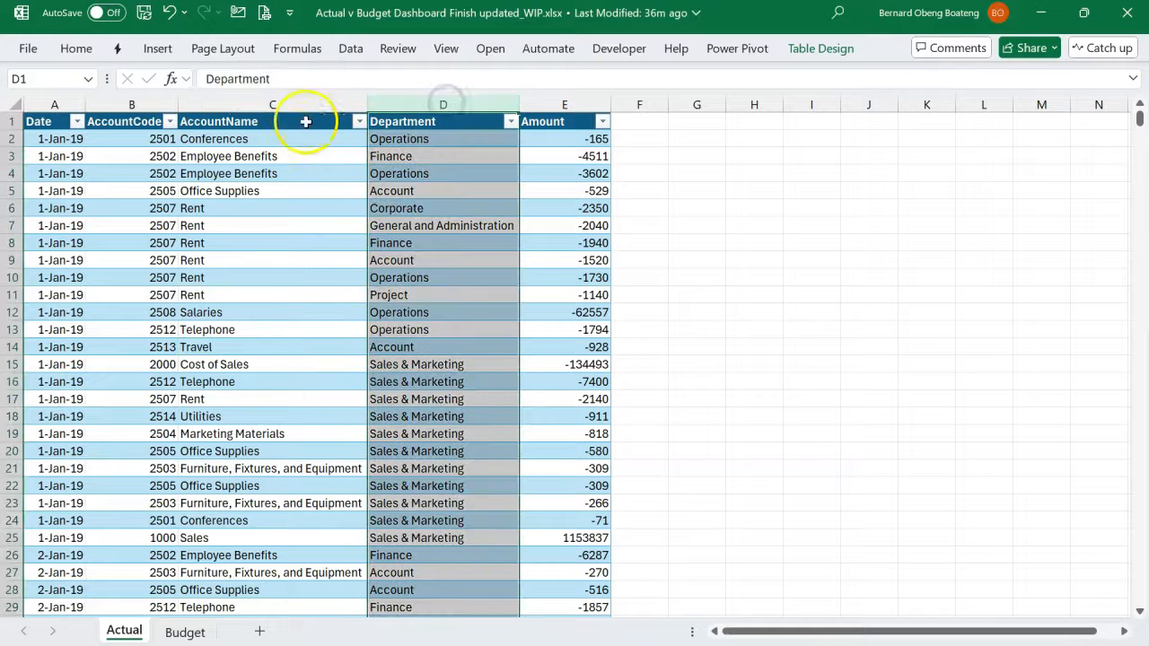
- Review the Actual table's AccountName column and the source options offered for getting data
click(273, 104)
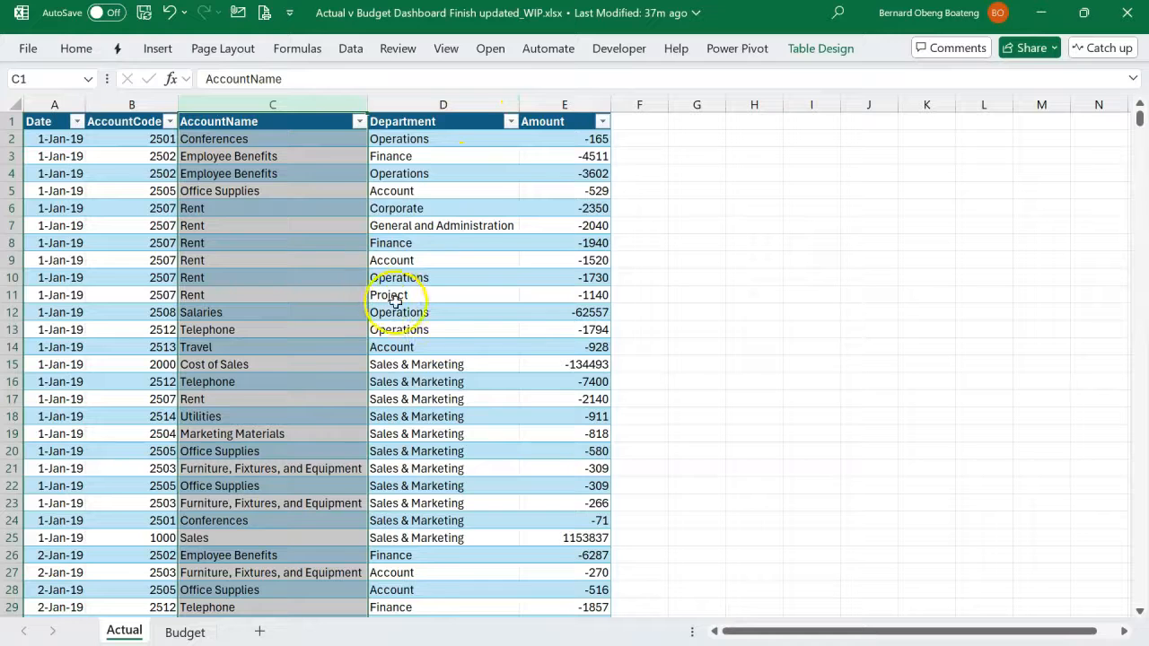
click(425, 312)
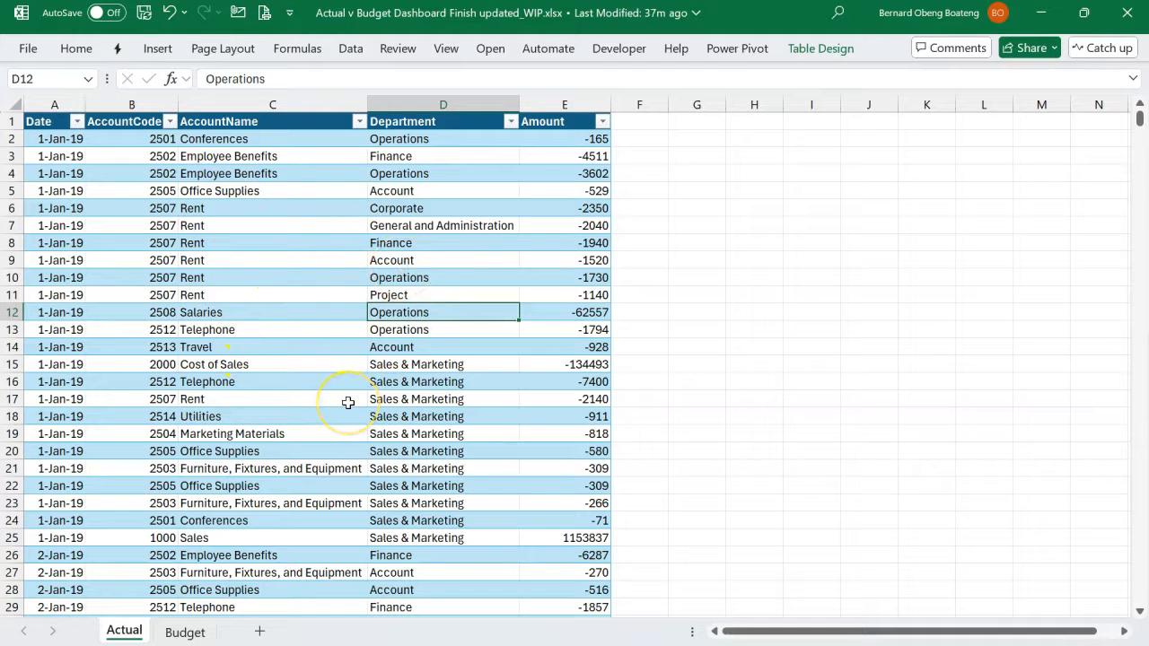
click(353, 50)
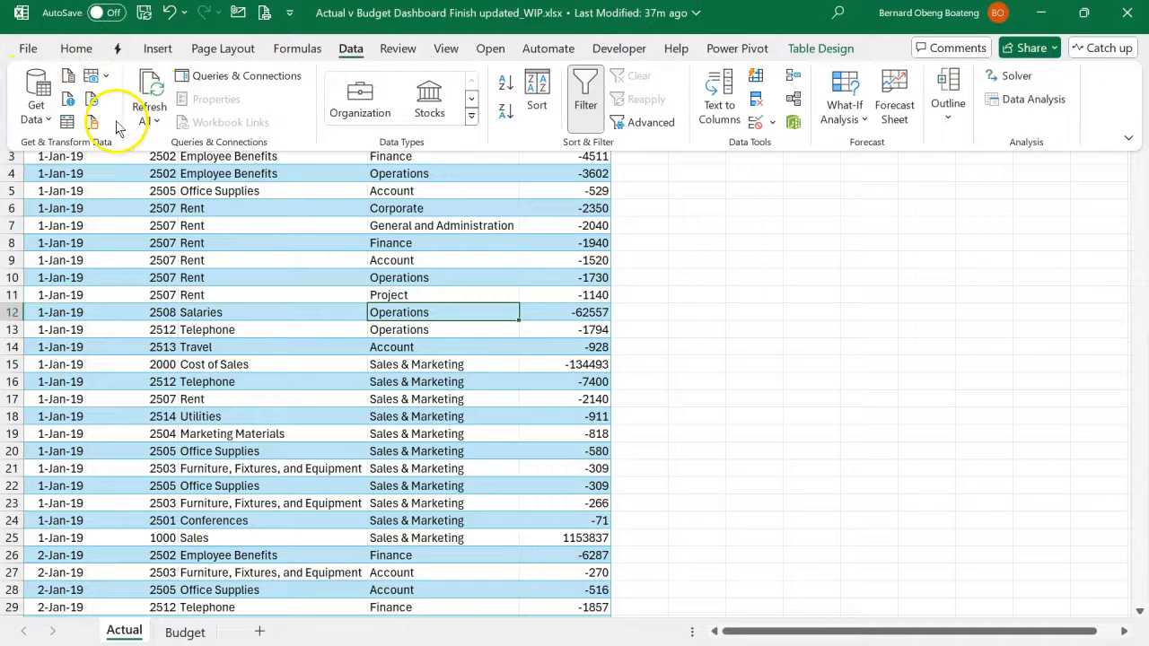
click(40, 106)
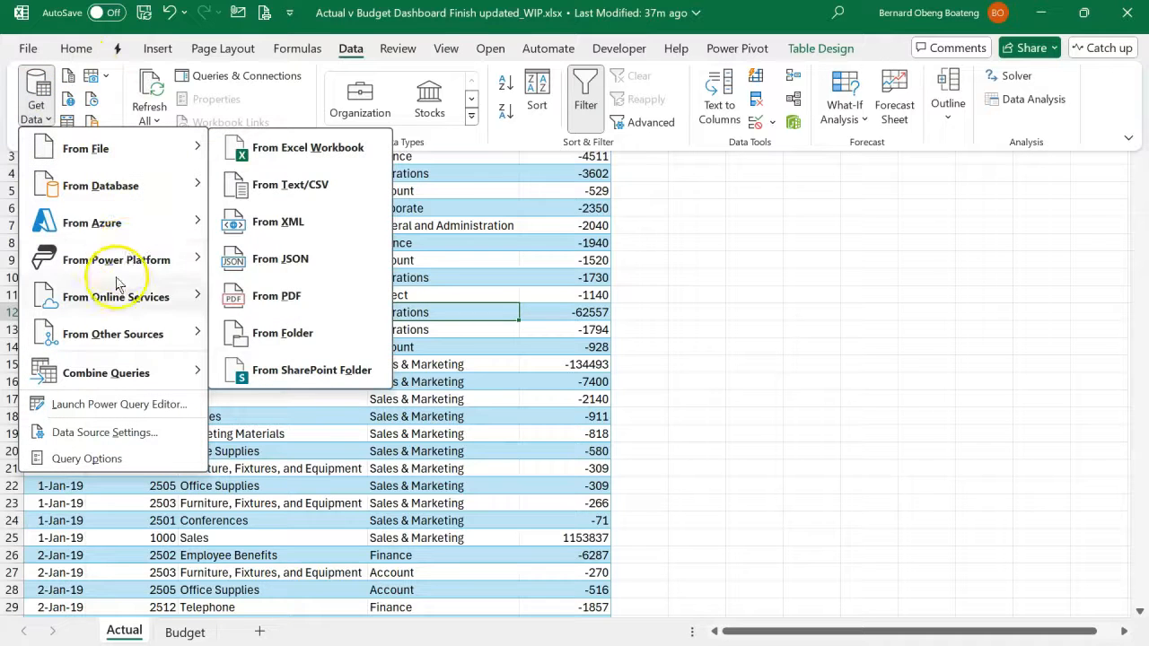
click(449, 352)
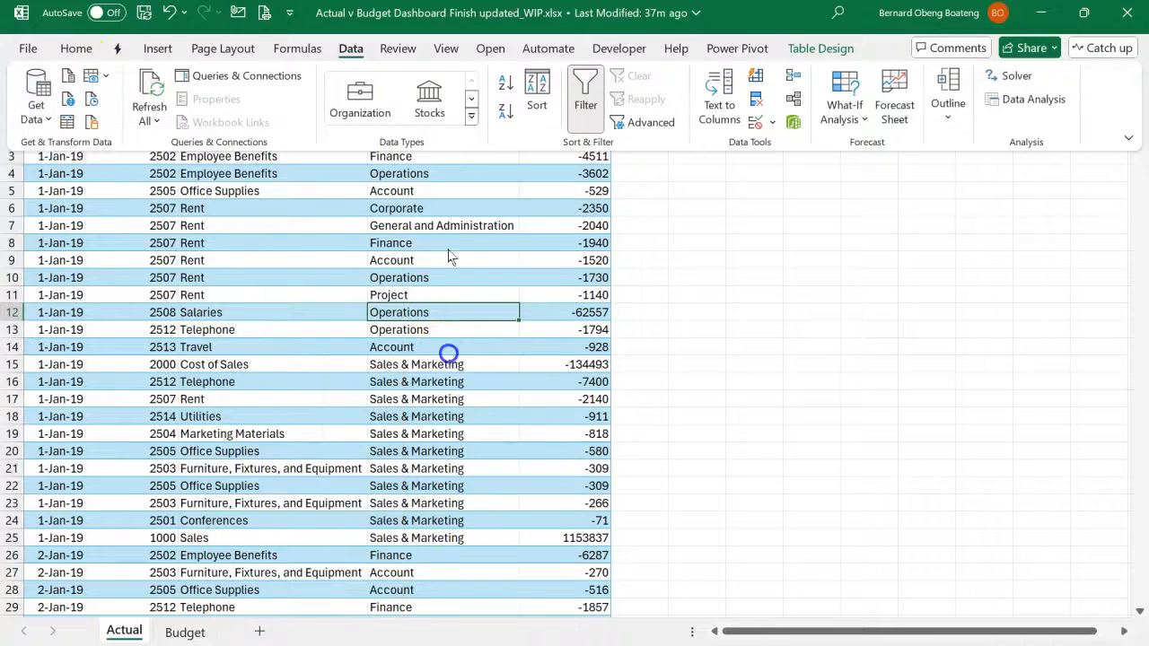
click(282, 384)
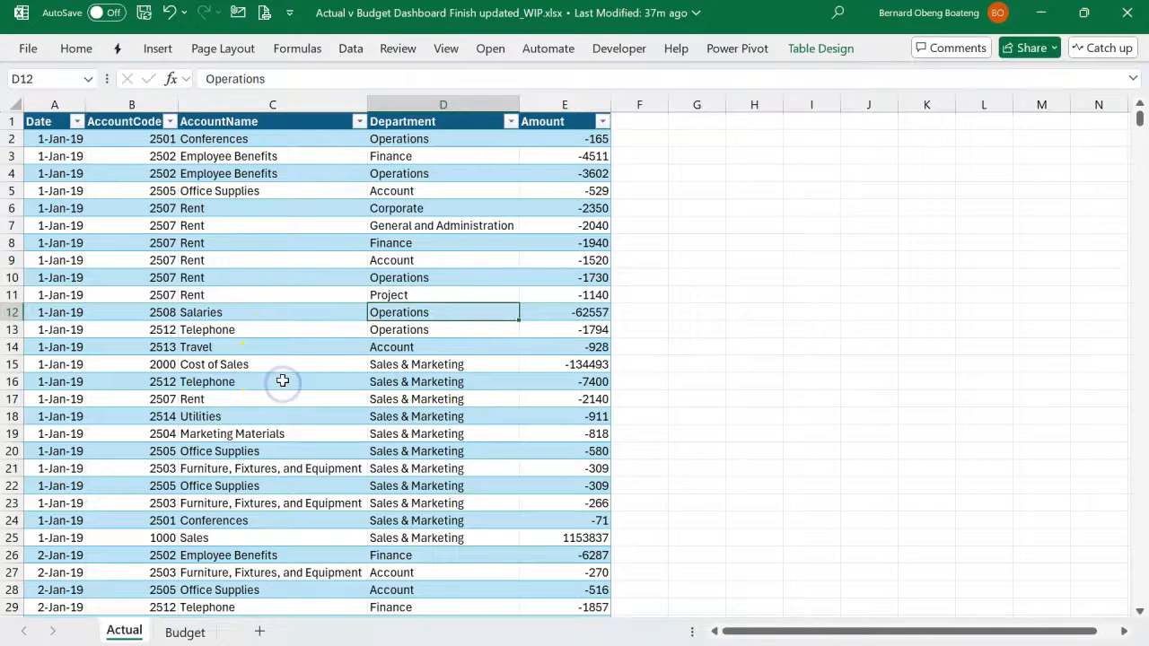
- Create a Power Query query from the Actual table and inspect its Source and Changed Type steps
click(350, 49)
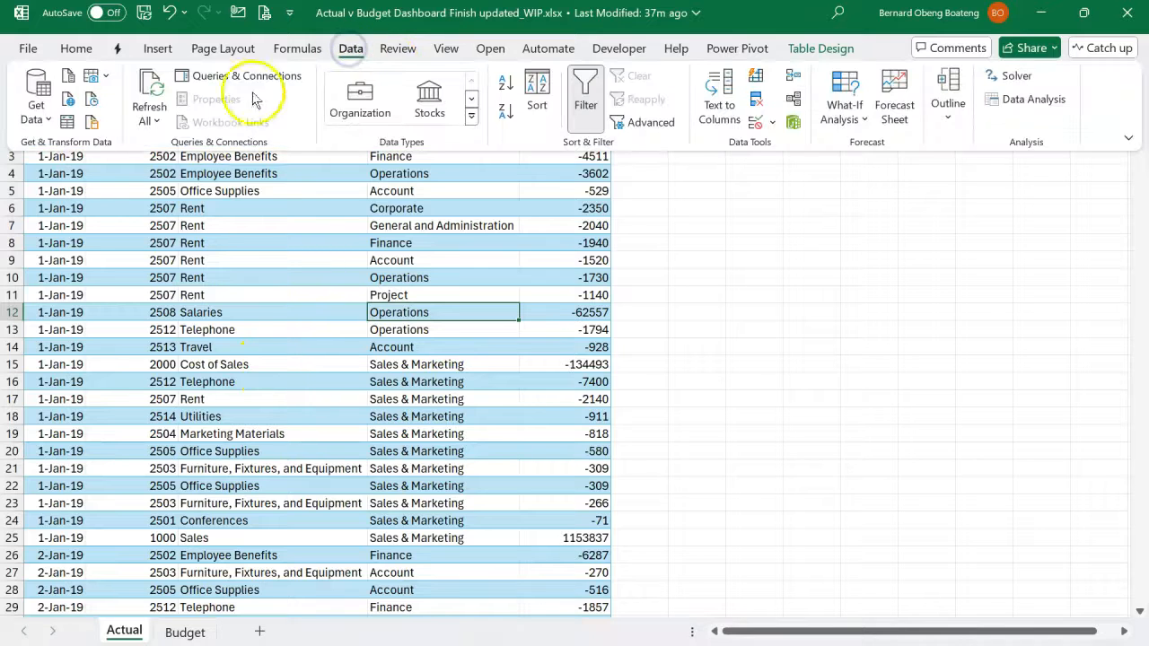
click(69, 126)
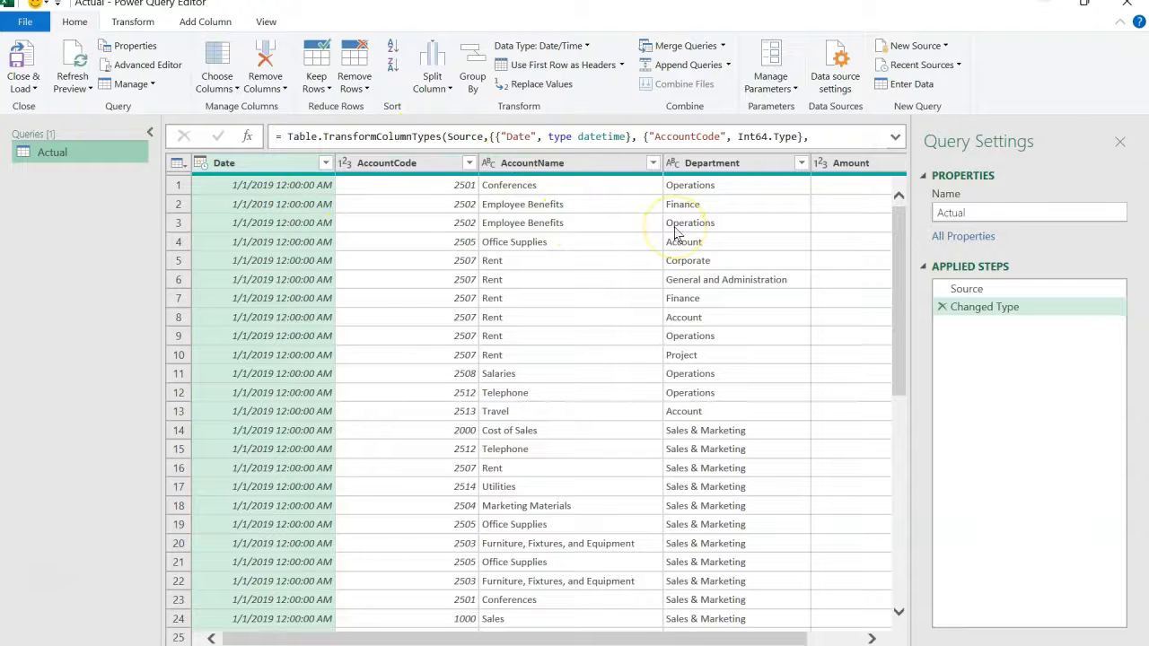
click(978, 290)
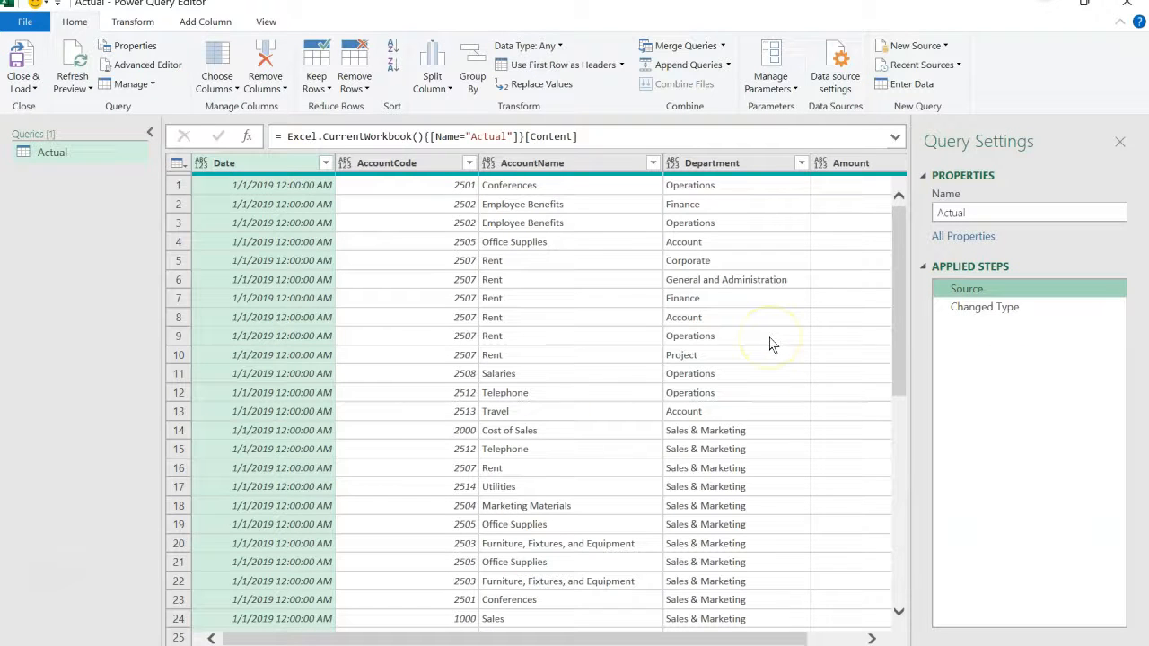
click(966, 306)
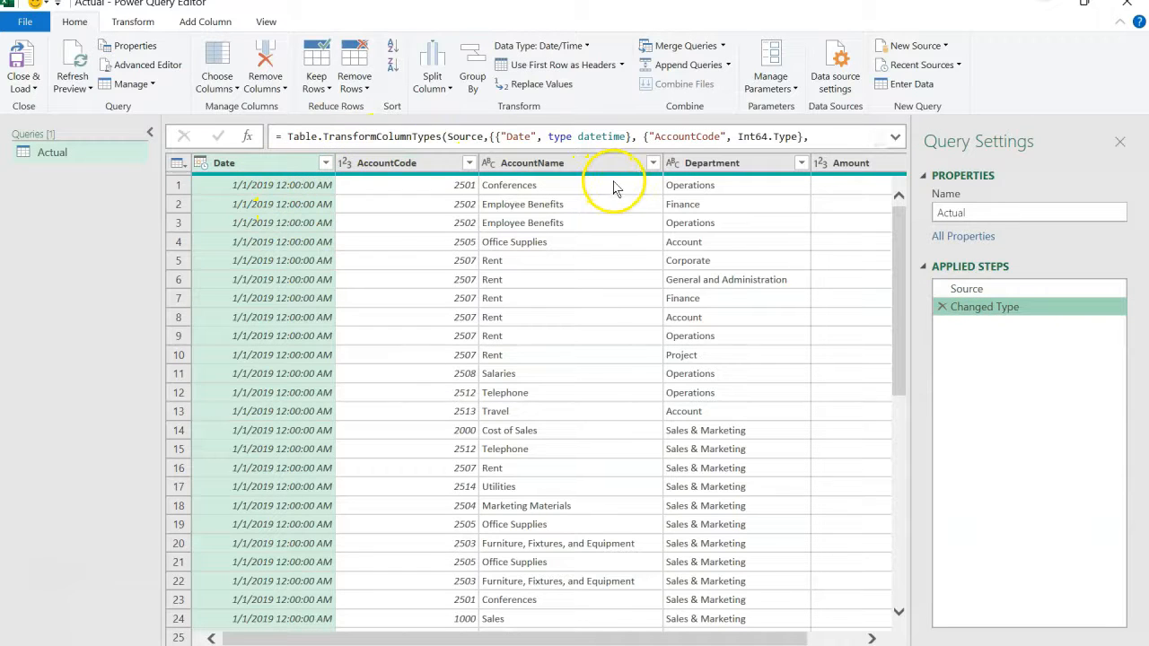
- Copy the full formula of the Actual query's Source step
click(984, 290)
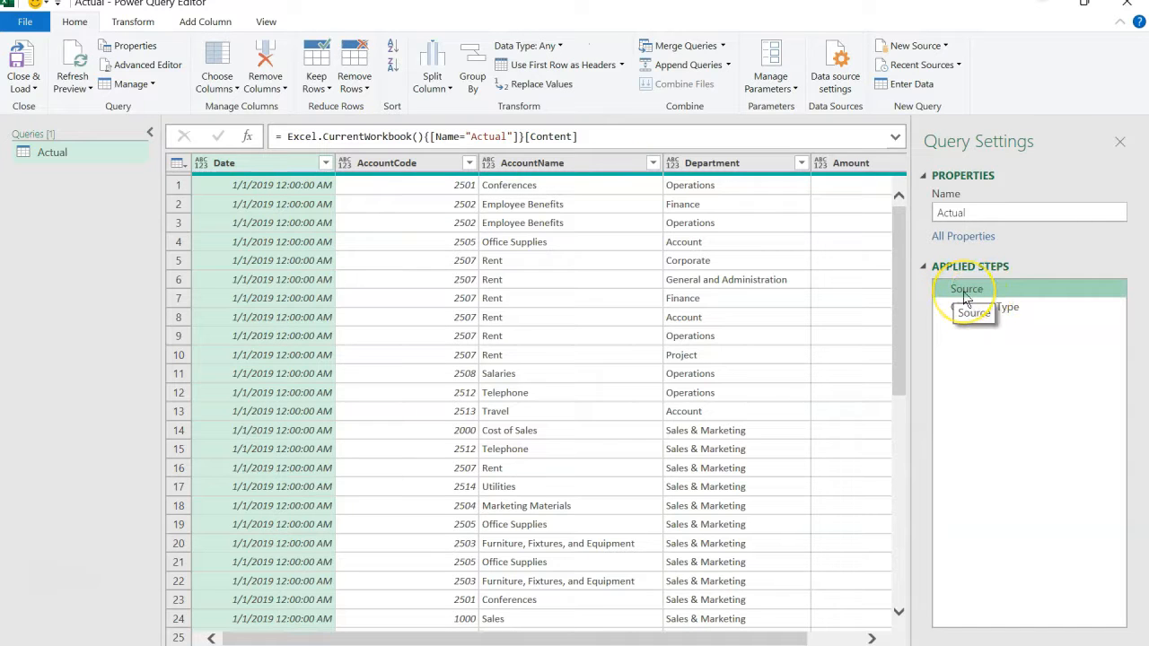
click(612, 138)
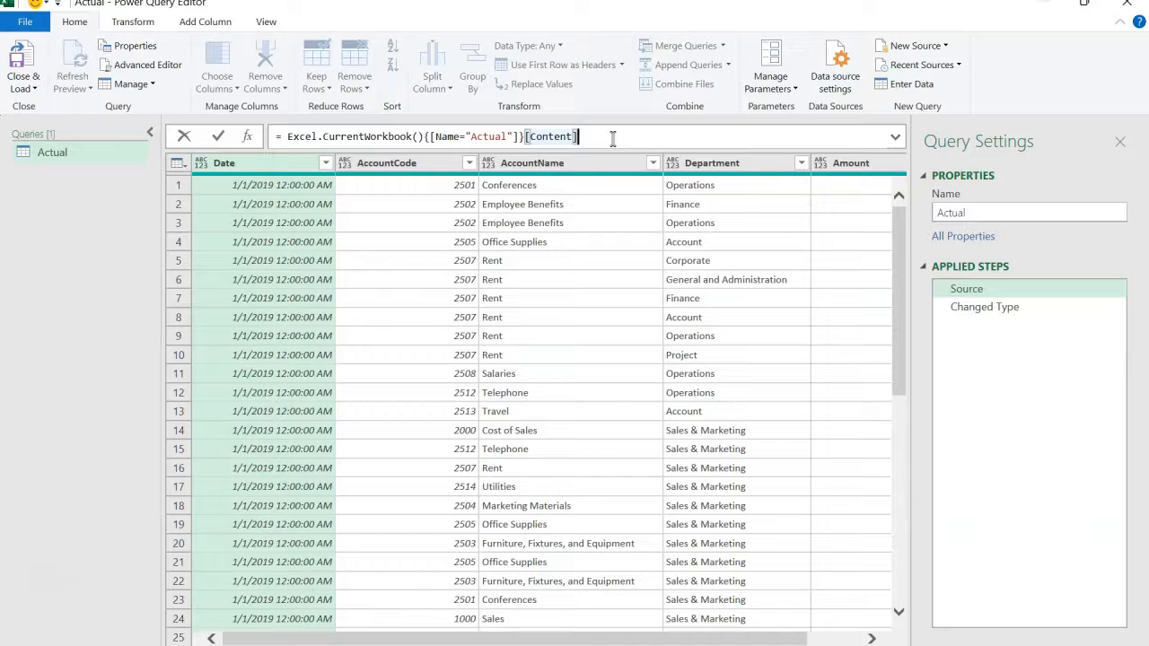
key(ctrl+a)
key(ctrl+c)
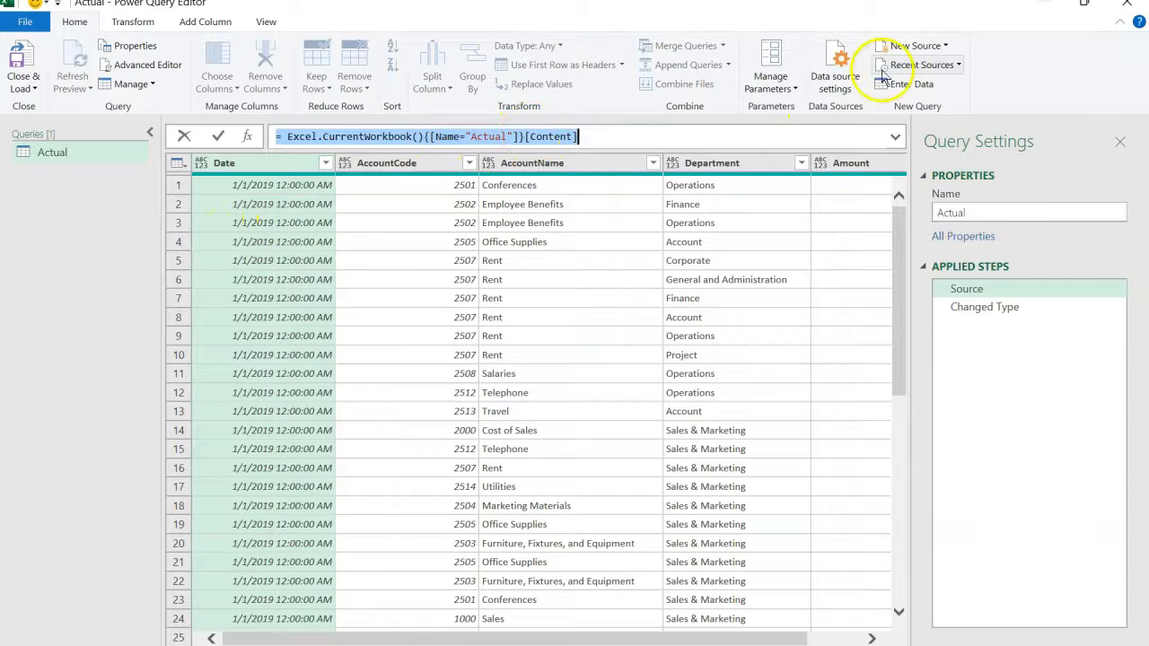
- Add a blank query using the copied formula, changed to = Excel.CurrentWorkbook(){[Name="Budget"]}[Content]
click(929, 46)
click(929, 184)
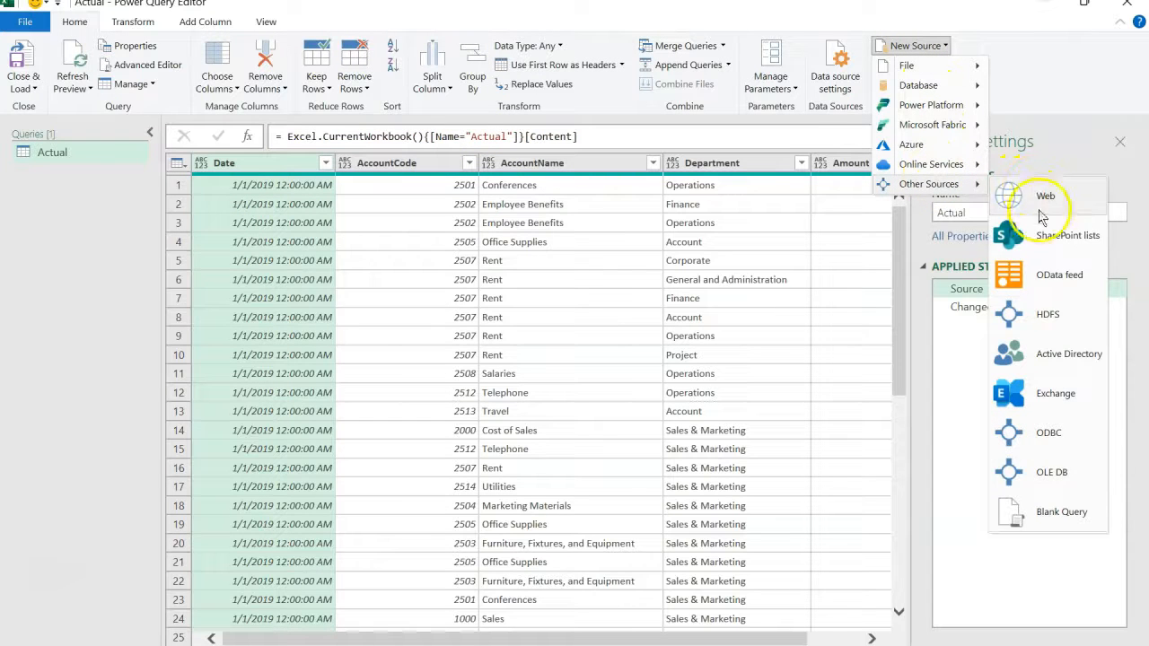
click(1043, 517)
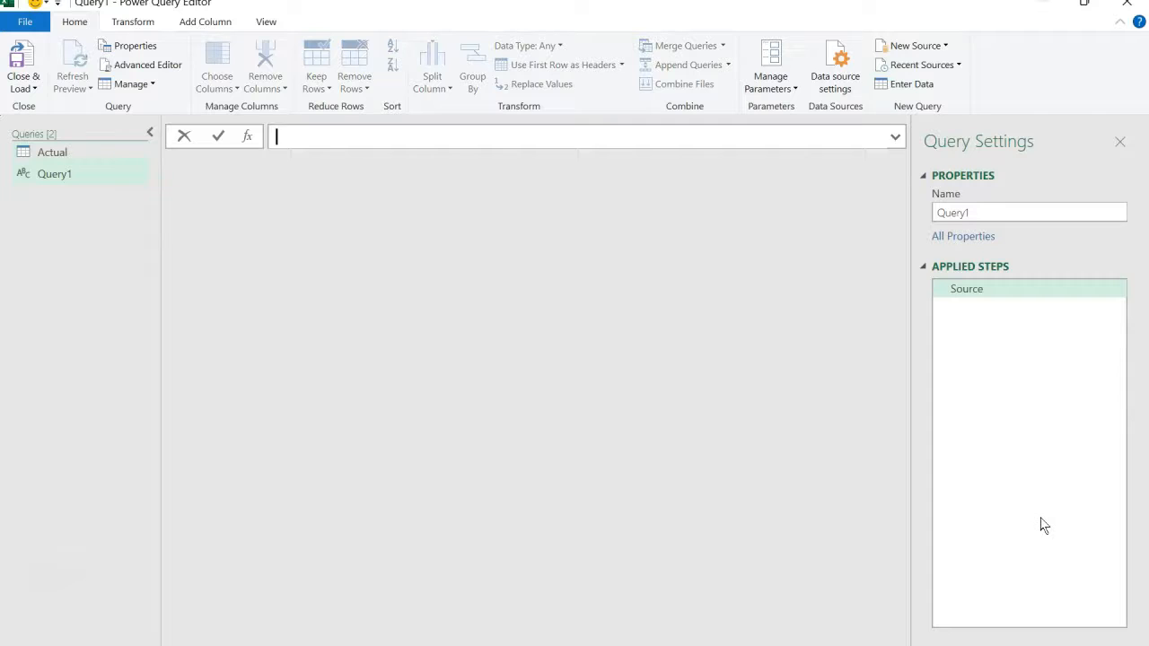
key(ctrl+v)
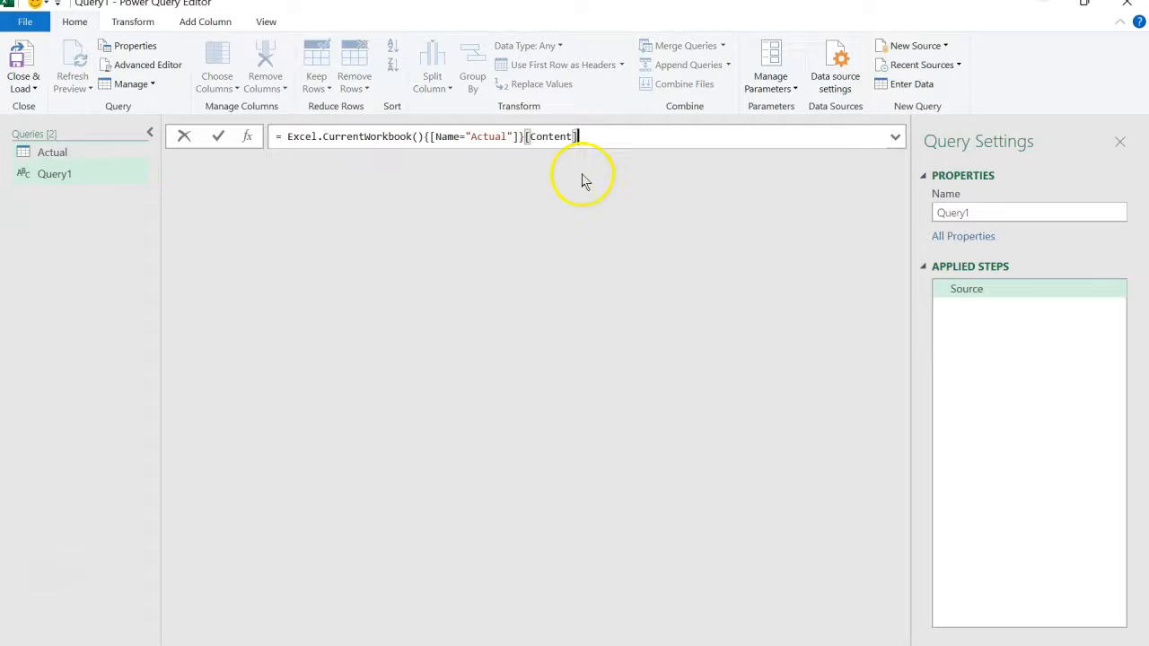
click(509, 139)
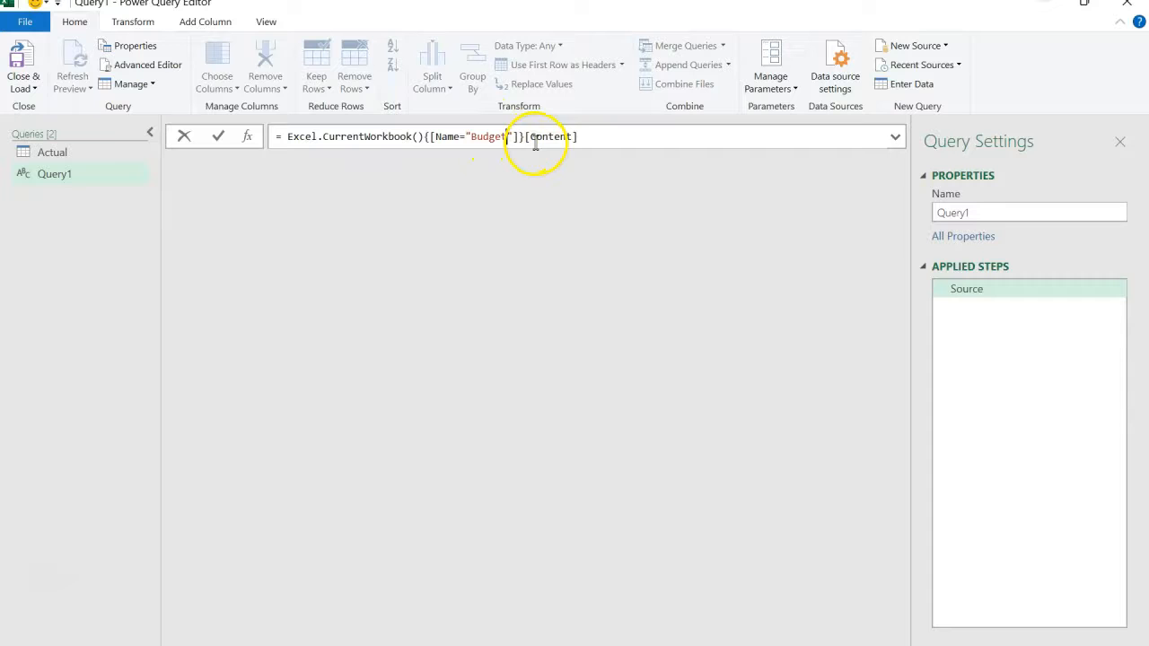
click(596, 139)
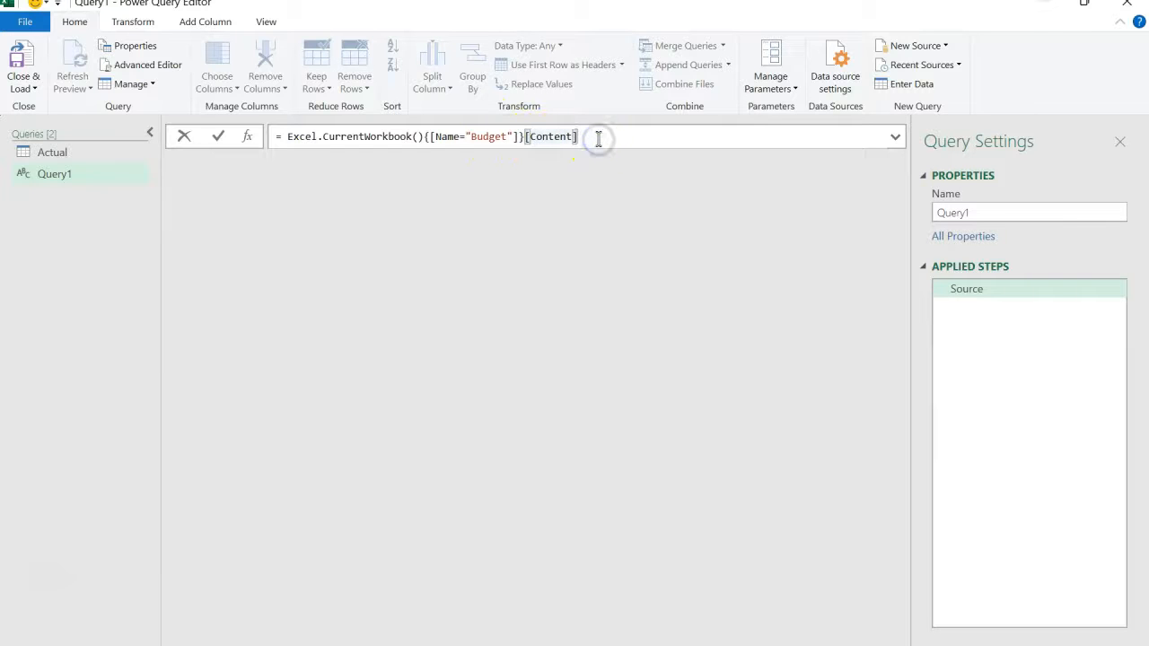
key(Return)
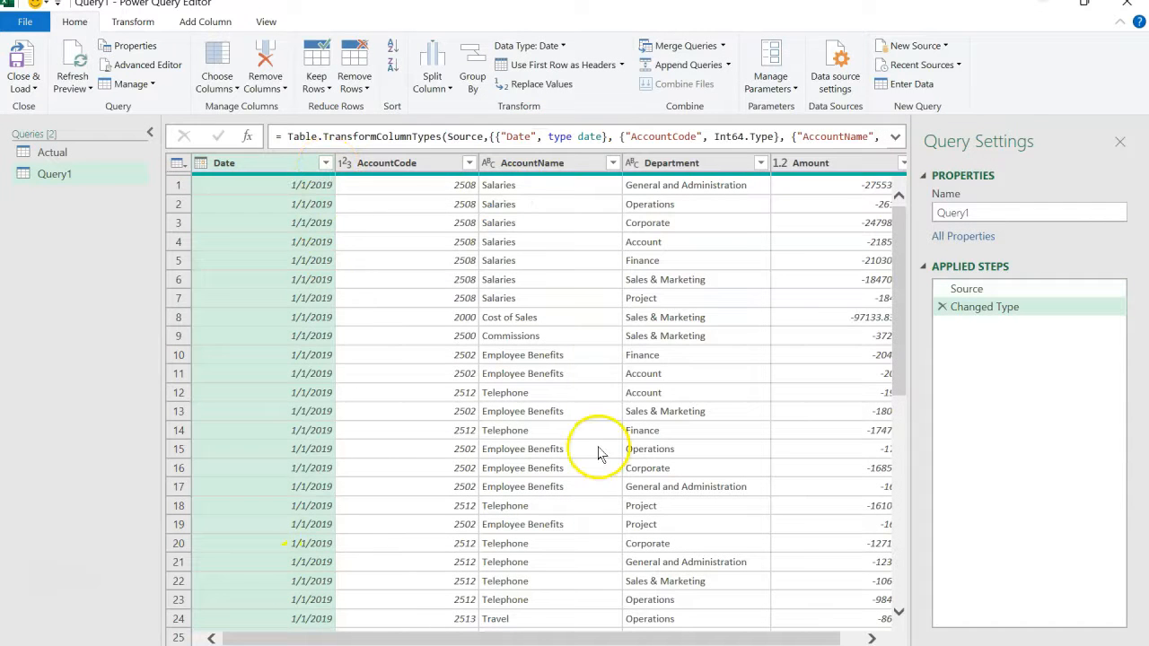
- Rename the new query Query1 as Budget
drag(981, 211, 901, 211)
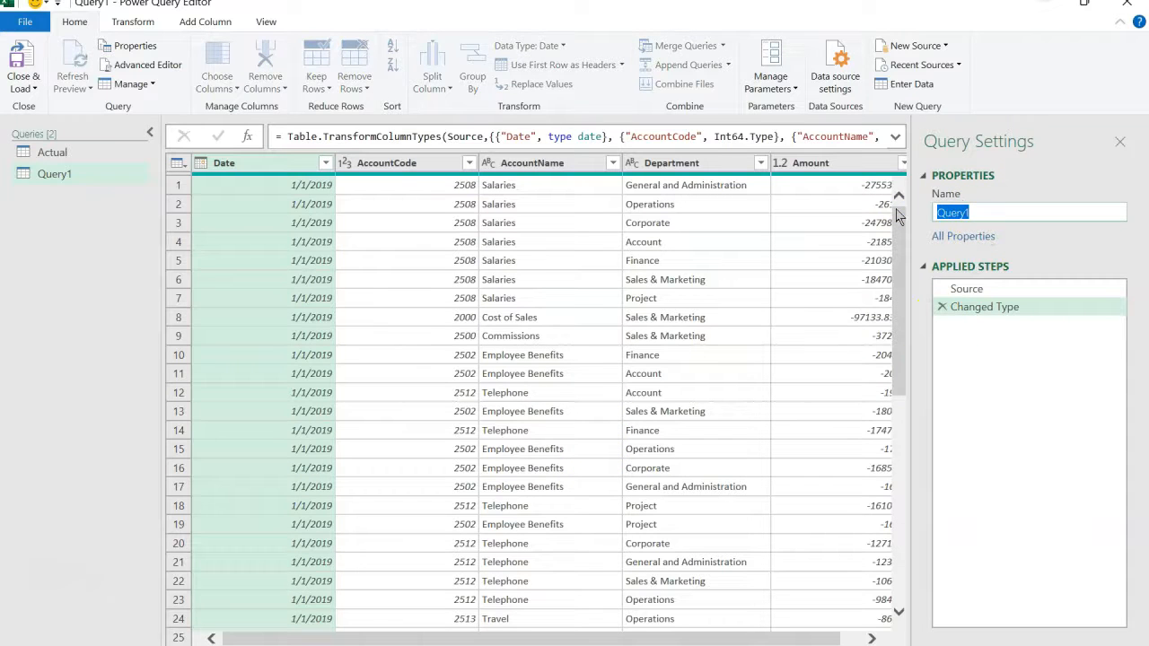
text(Budget)
key(Return)
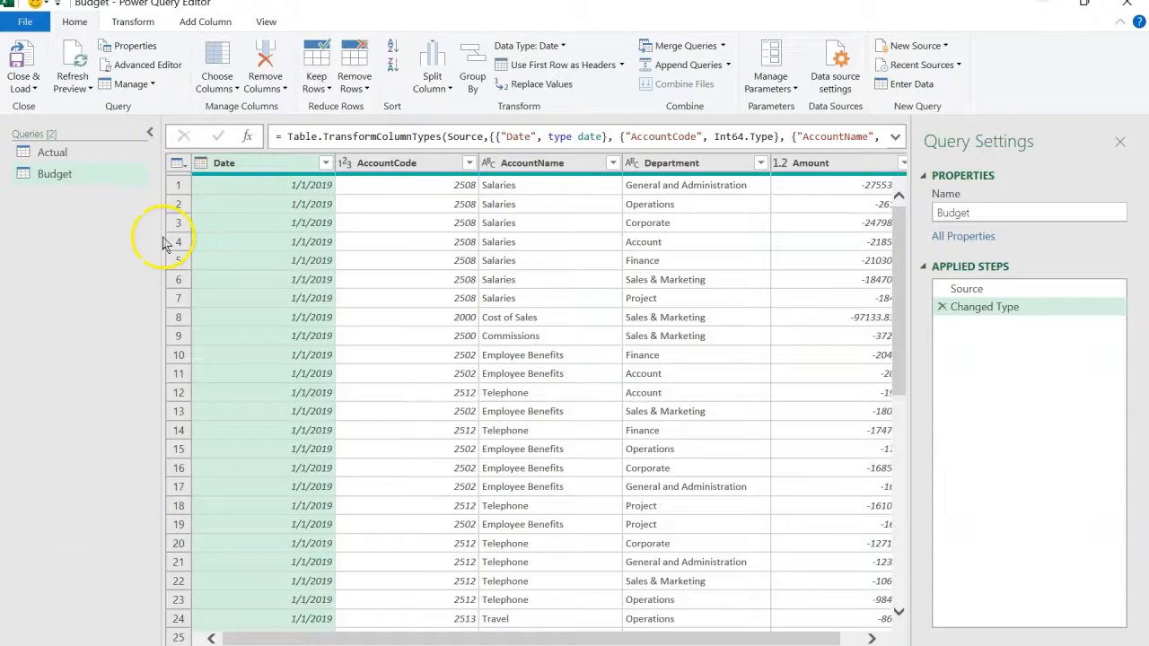
- Change the Date column's data type in the Actual query to Date, replacing the current type conversion
click(92, 155)
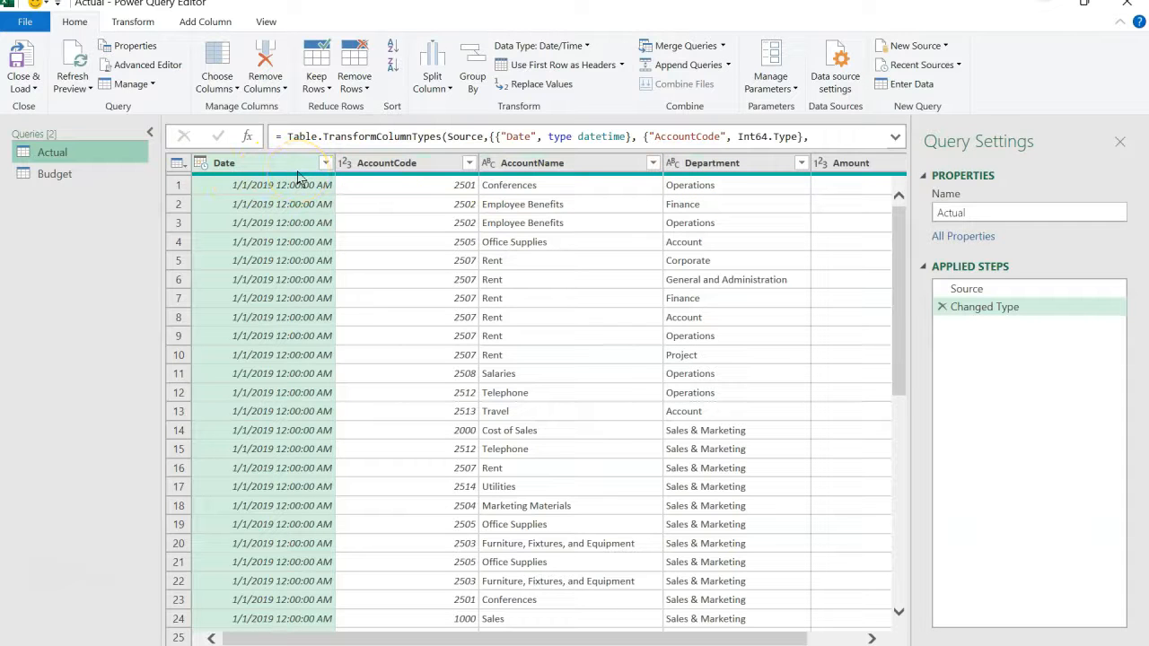
click(200, 163)
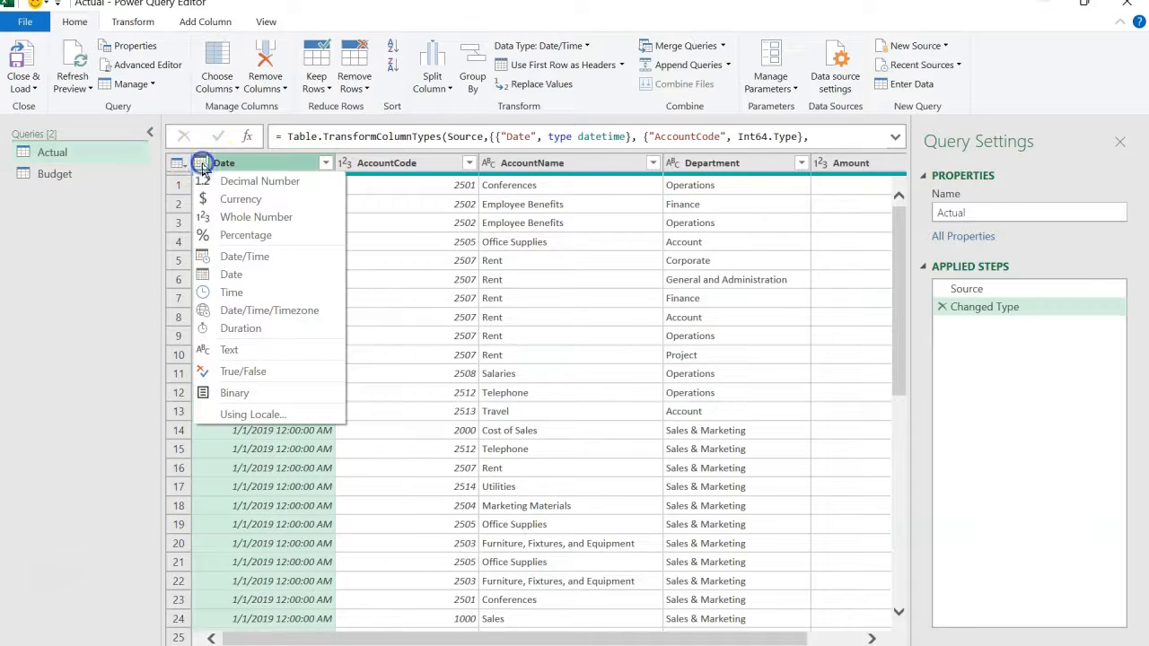
click(236, 277)
click(567, 384)
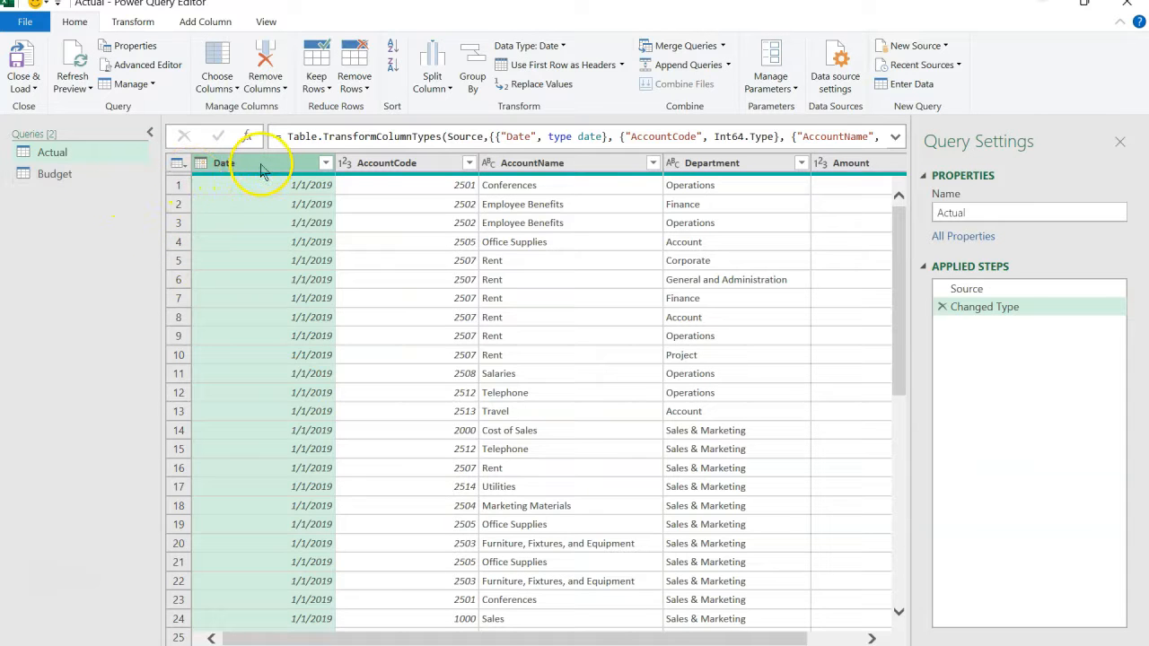
- Compare the columns of the Budget and Actual queries
click(97, 175)
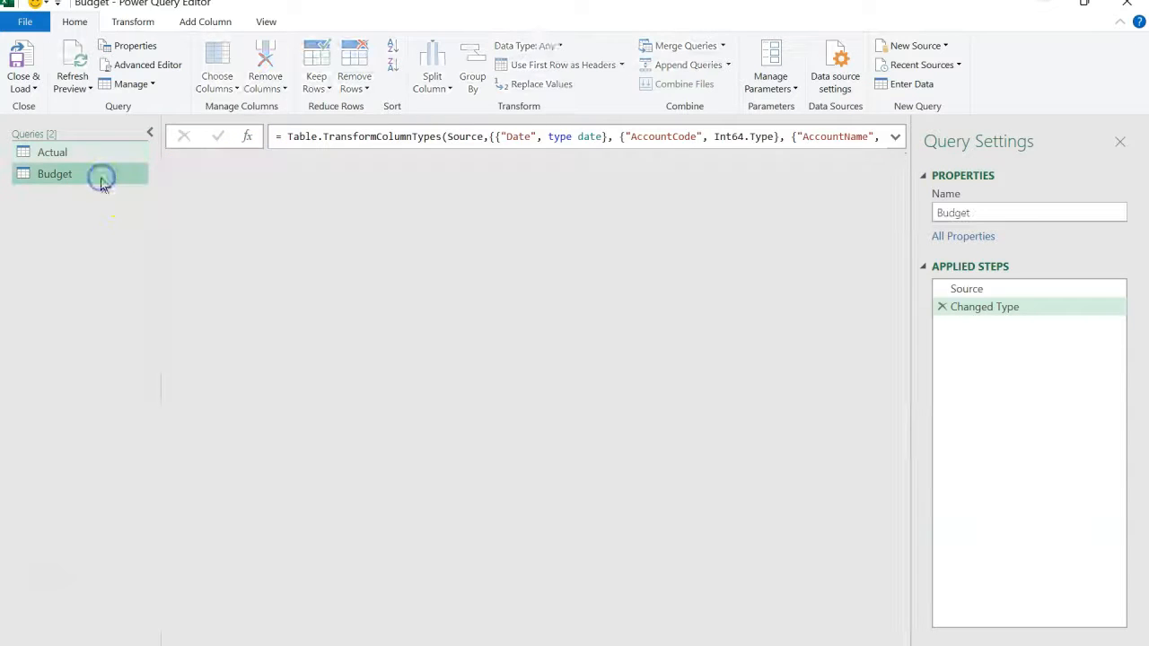
click(89, 154)
click(84, 174)
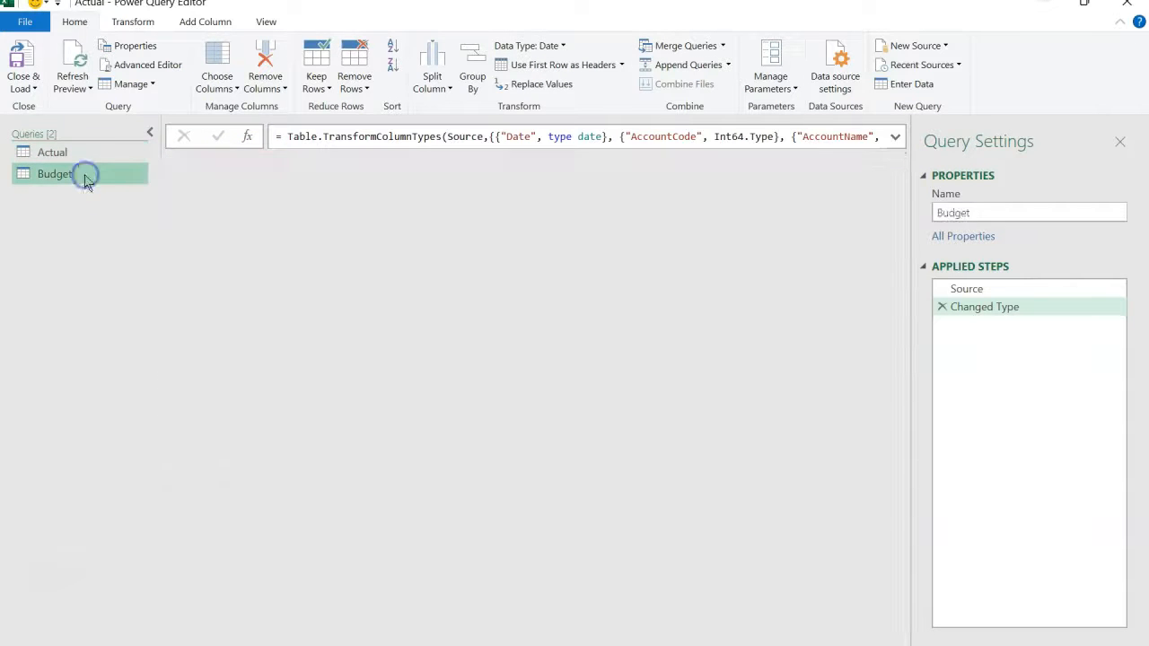
- Add a custom column named Scenario with the formula = "Actual" to the Actual query and set its data type to Text
click(81, 157)
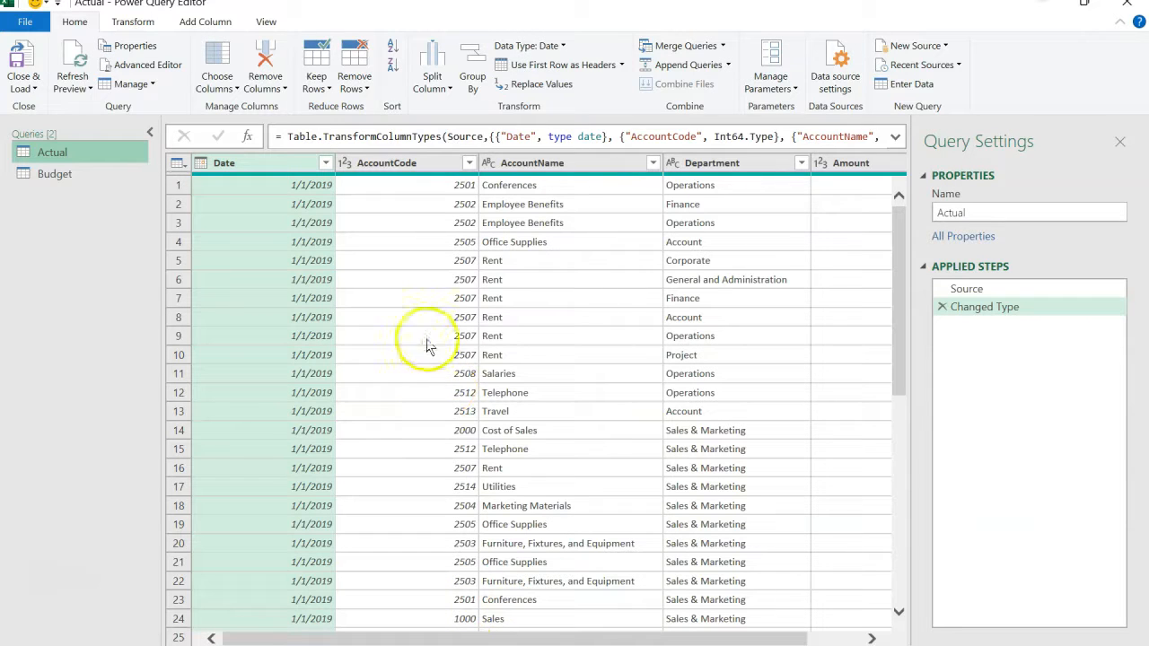
click(197, 25)
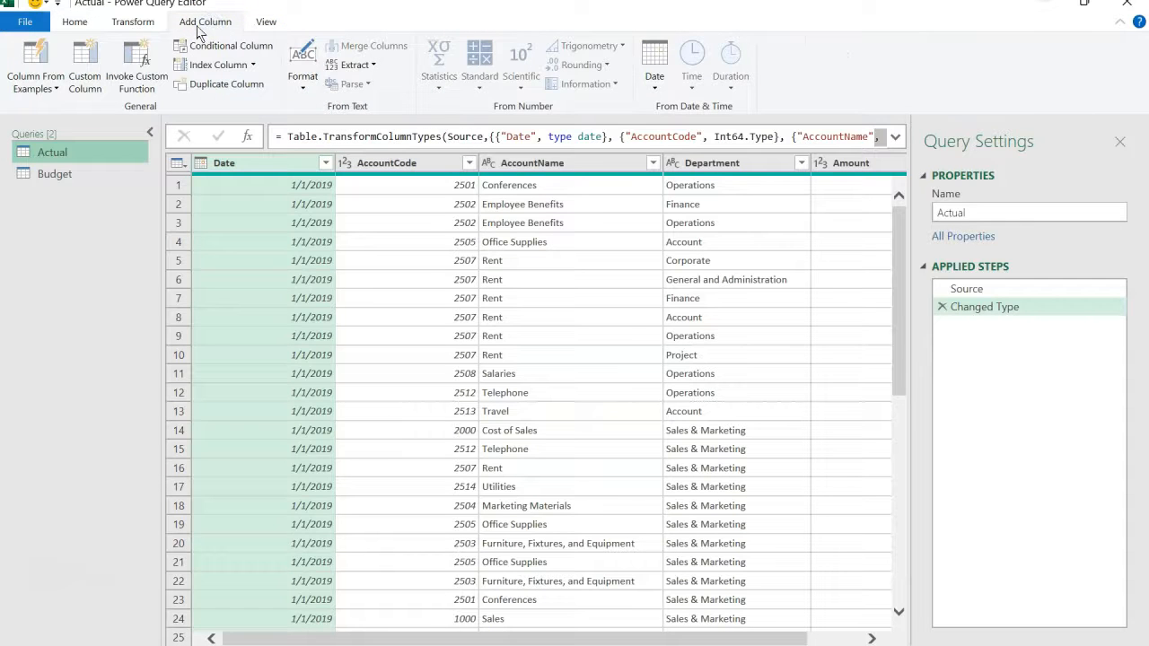
click(96, 82)
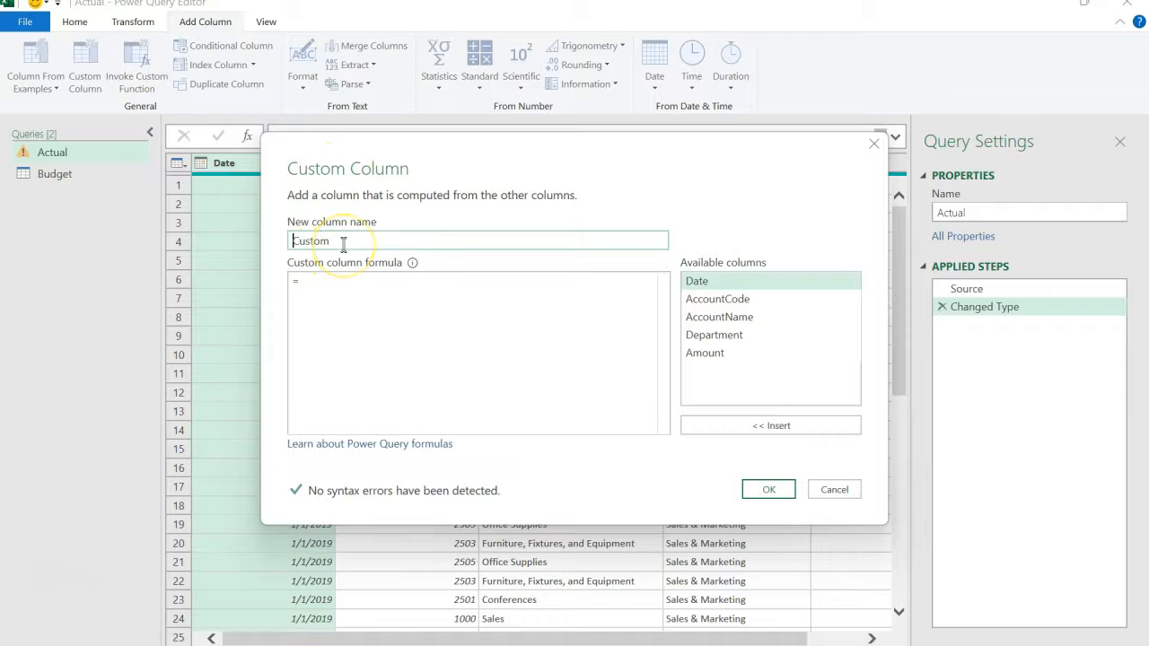
double_click(308, 242)
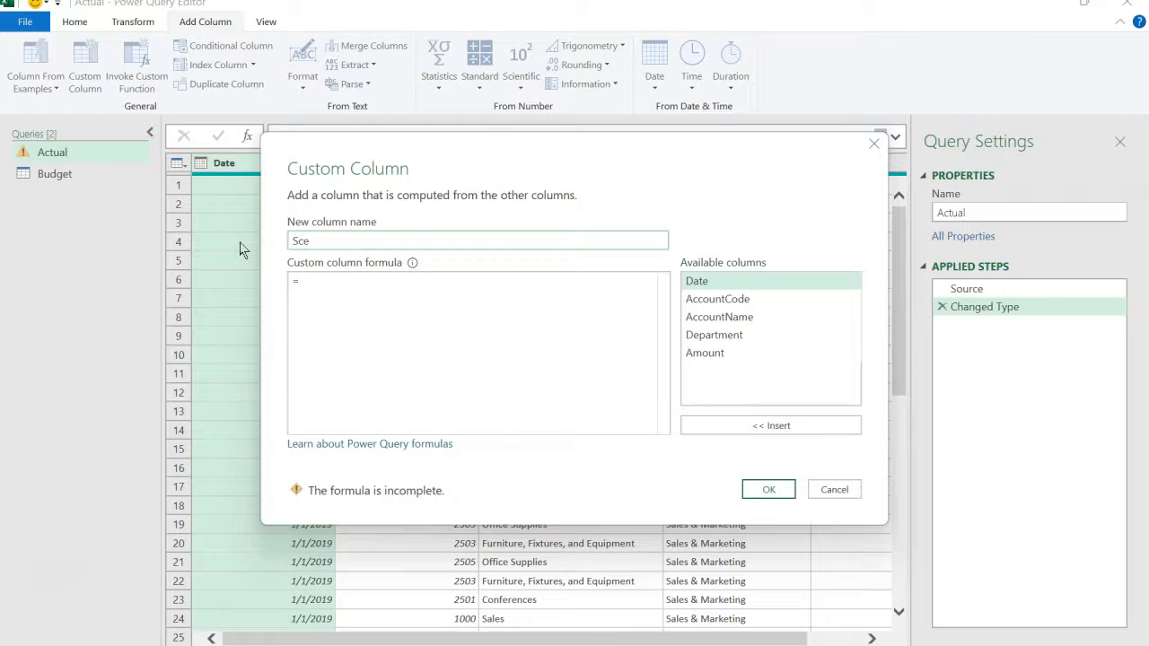
click(312, 289)
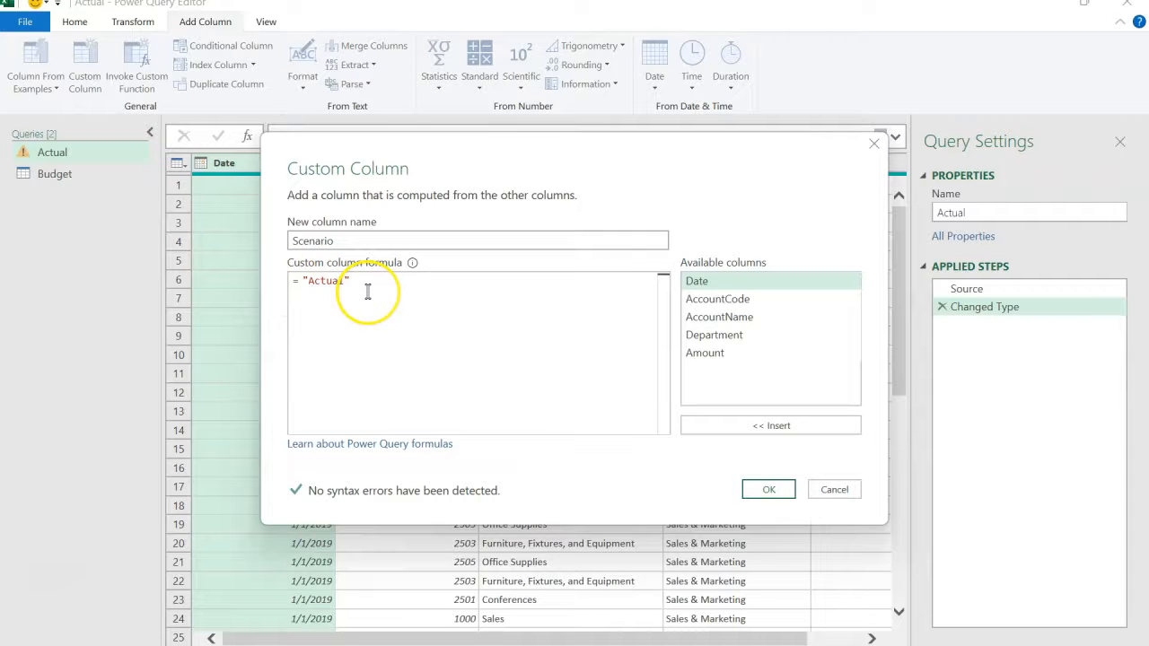
click(760, 489)
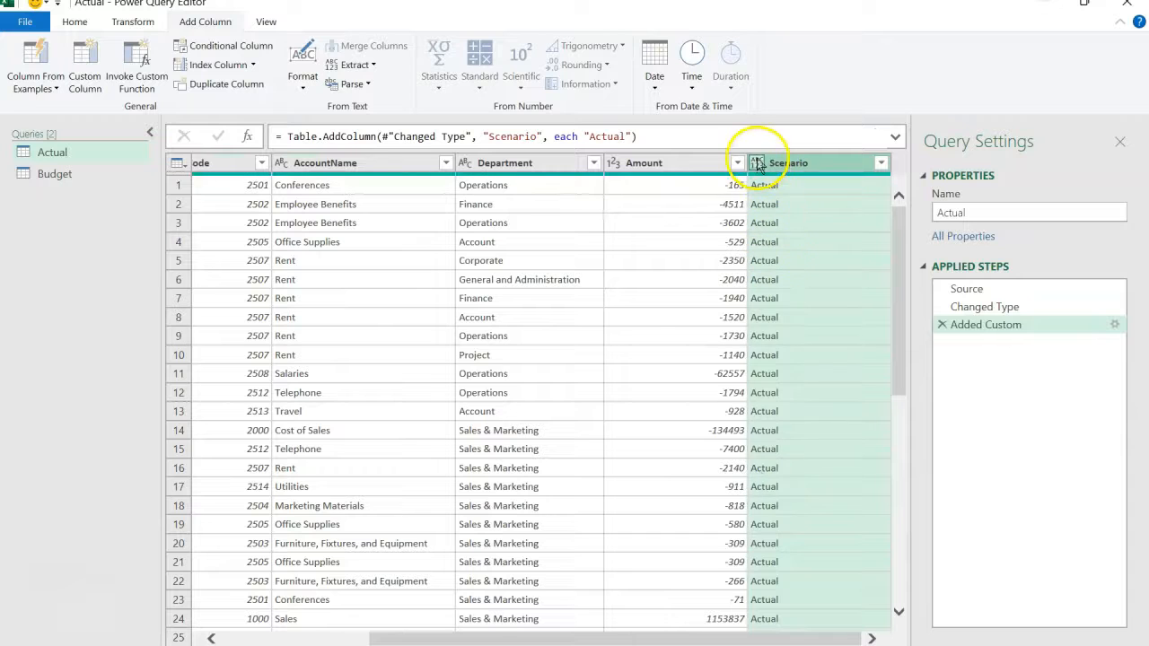
click(756, 162)
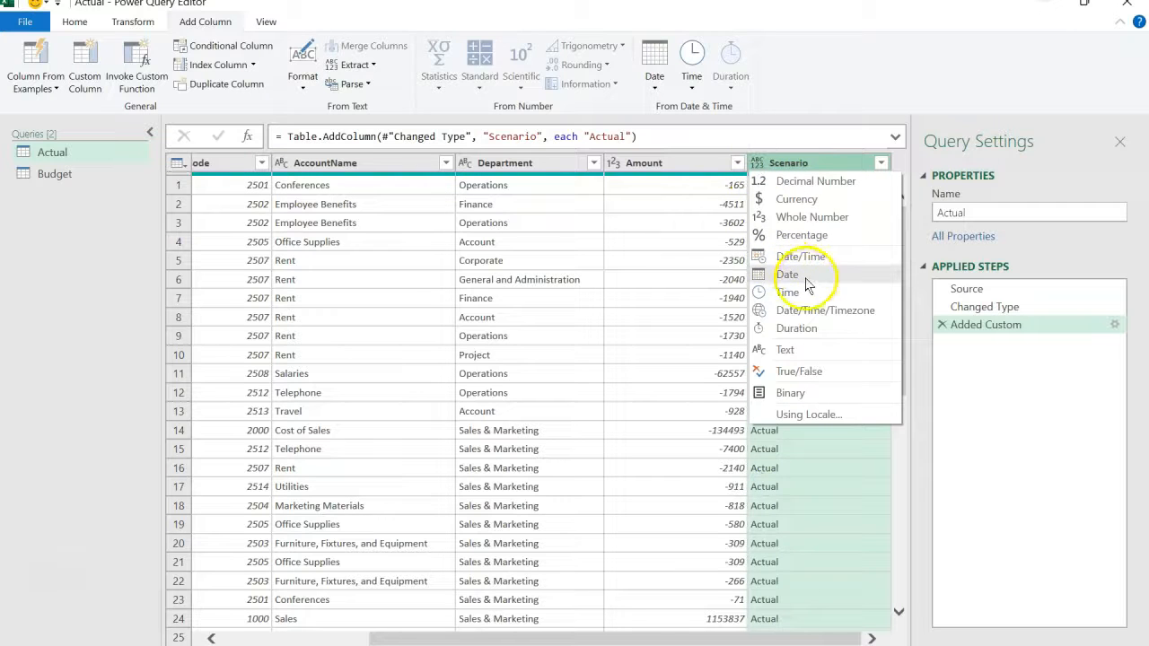
click(786, 350)
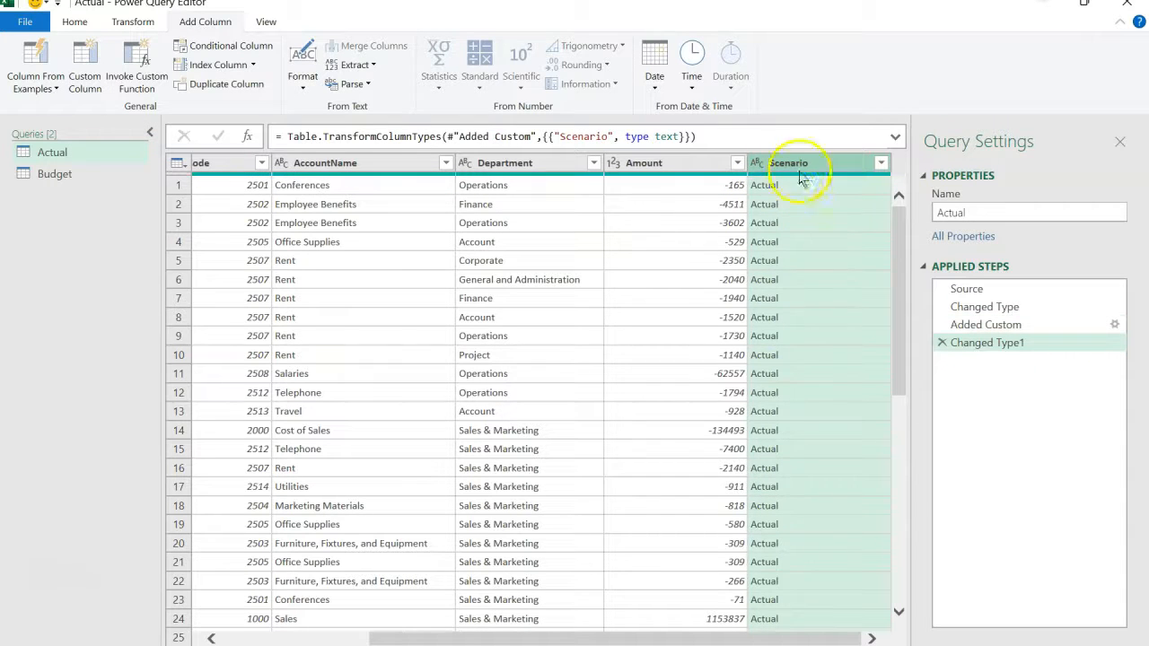
- Add a custom column named Scenario with the formula = "Budget" to the Budget query and set its data type to Text
click(79, 175)
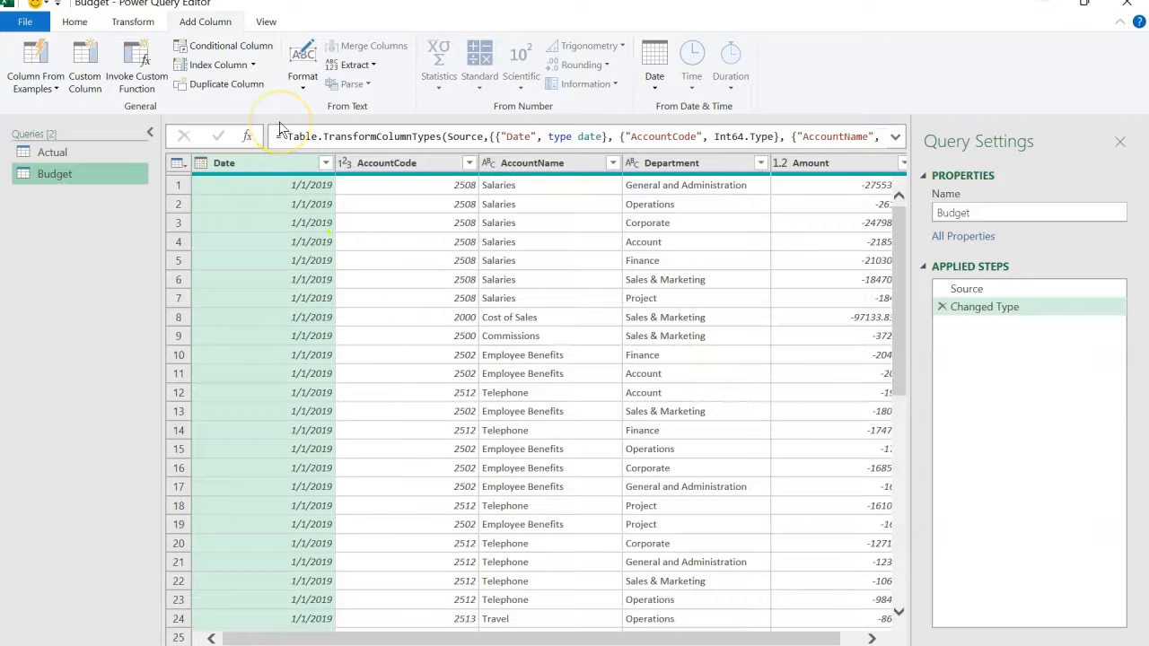
click(86, 77)
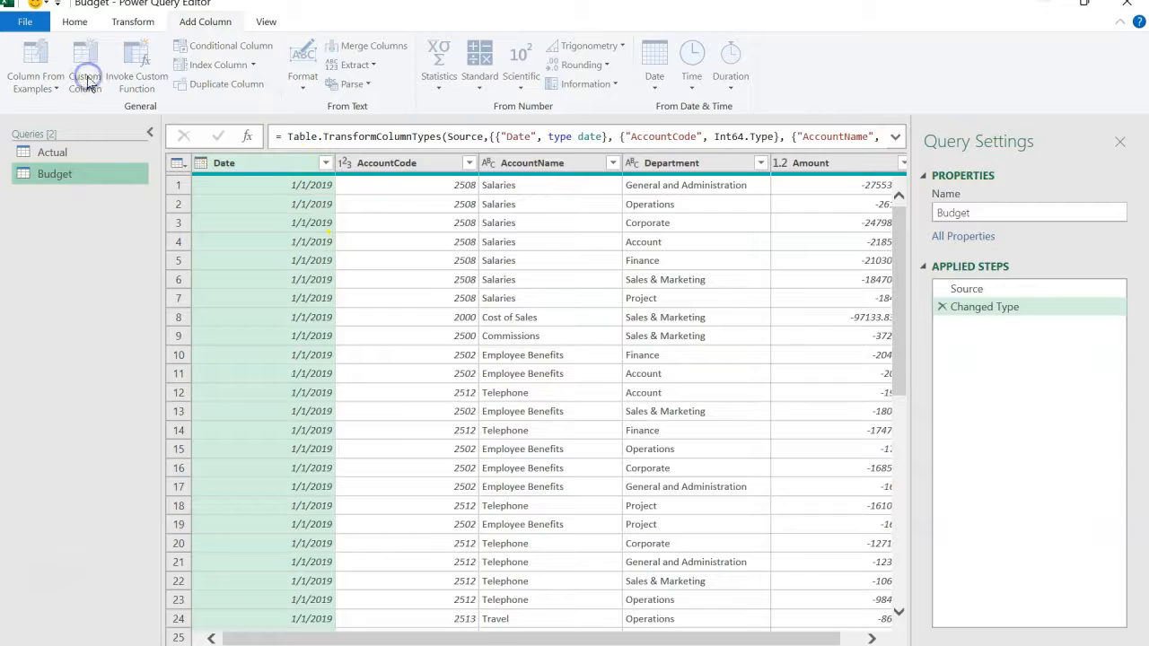
click(365, 239)
drag(365, 239, 159, 243)
text(Scenario)
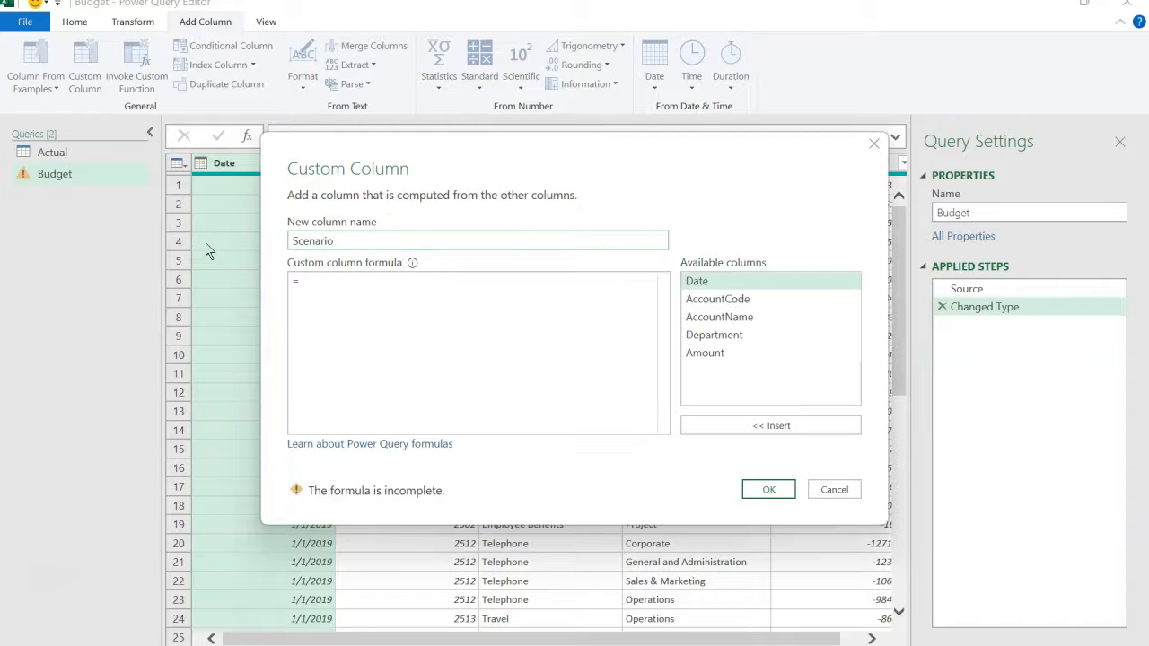
click(327, 287)
text("B)
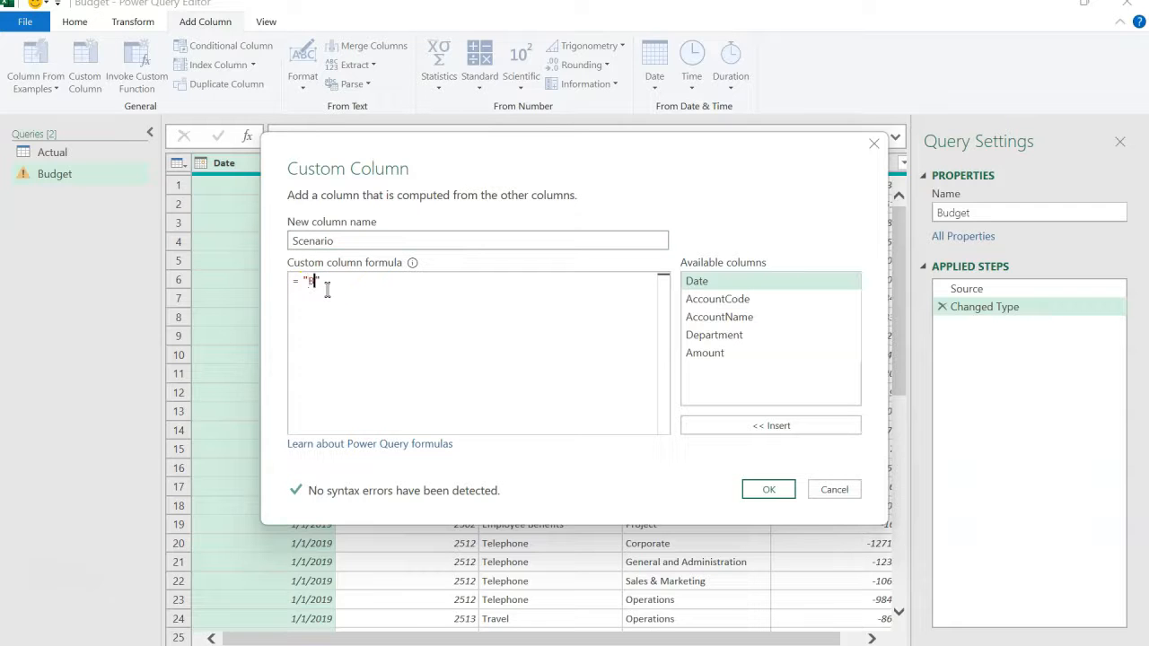
text(udget)
click(765, 489)
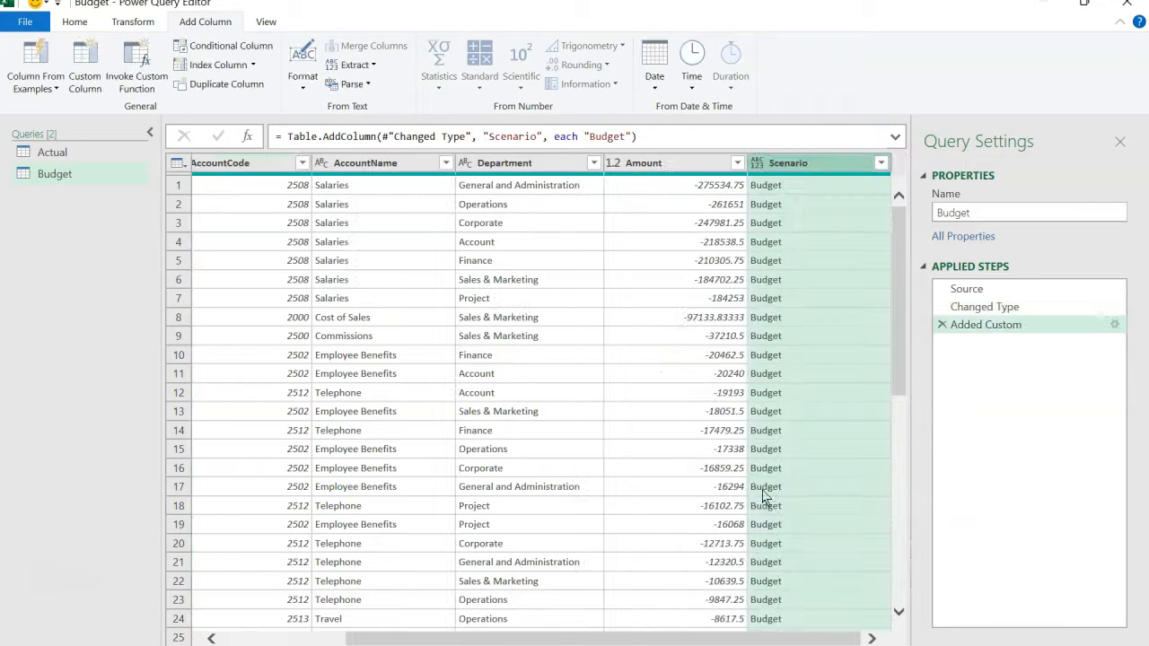
click(757, 165)
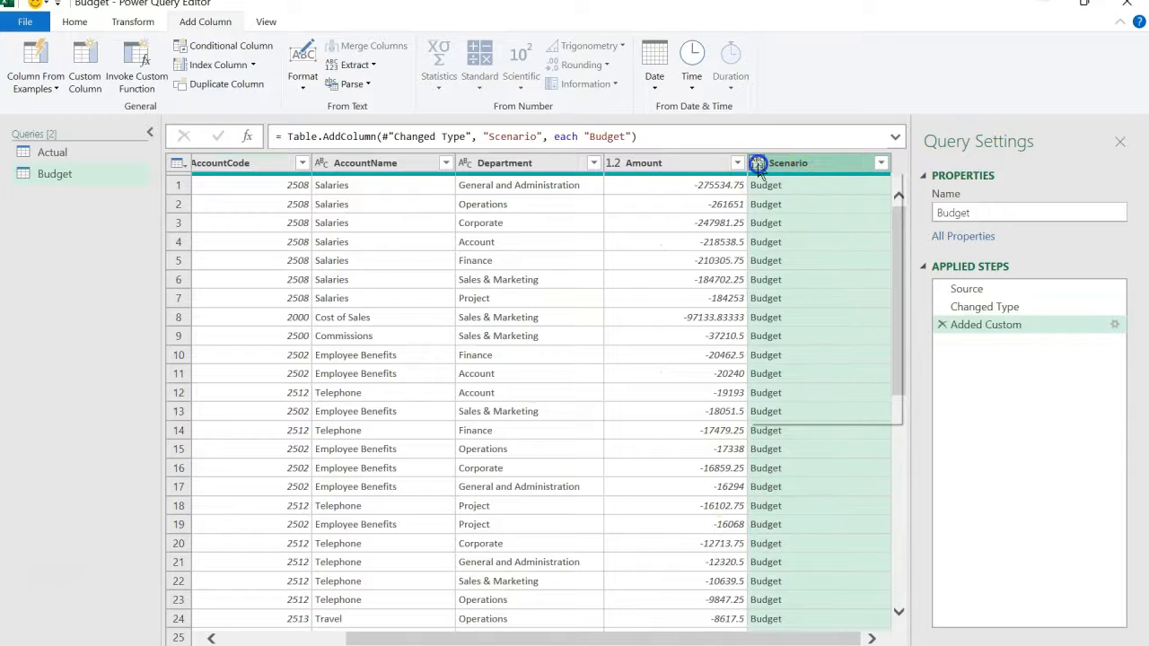
click(789, 354)
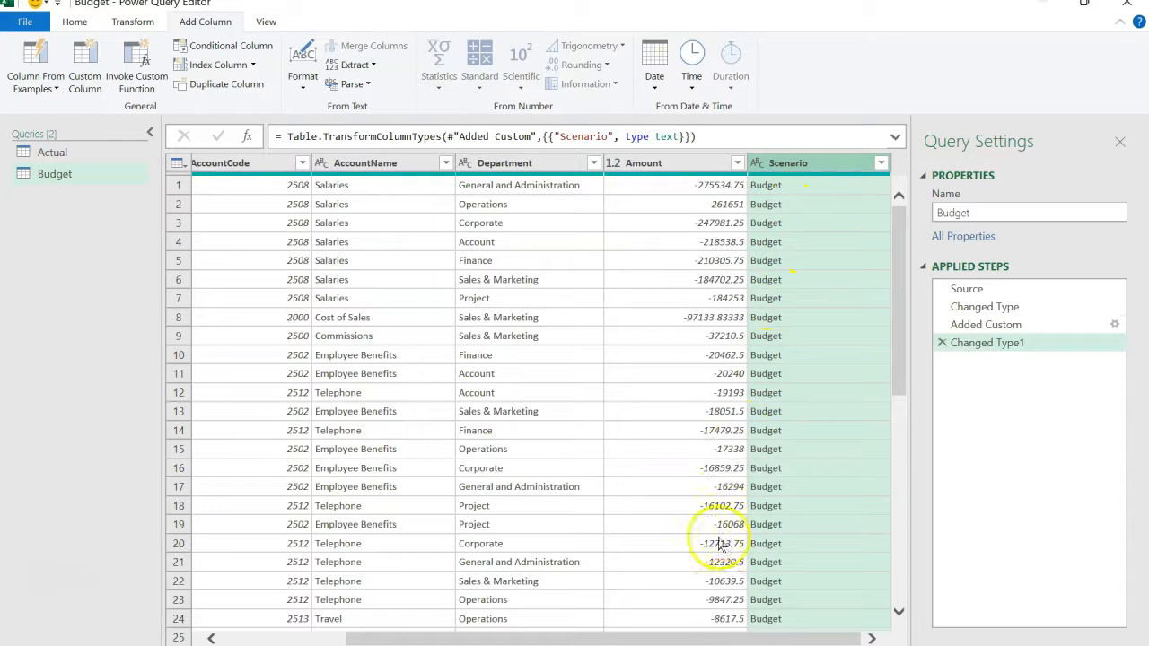
- Append the queries as a new query, with Budget as the first table and Actual as the second
drag(690, 640, 570, 635)
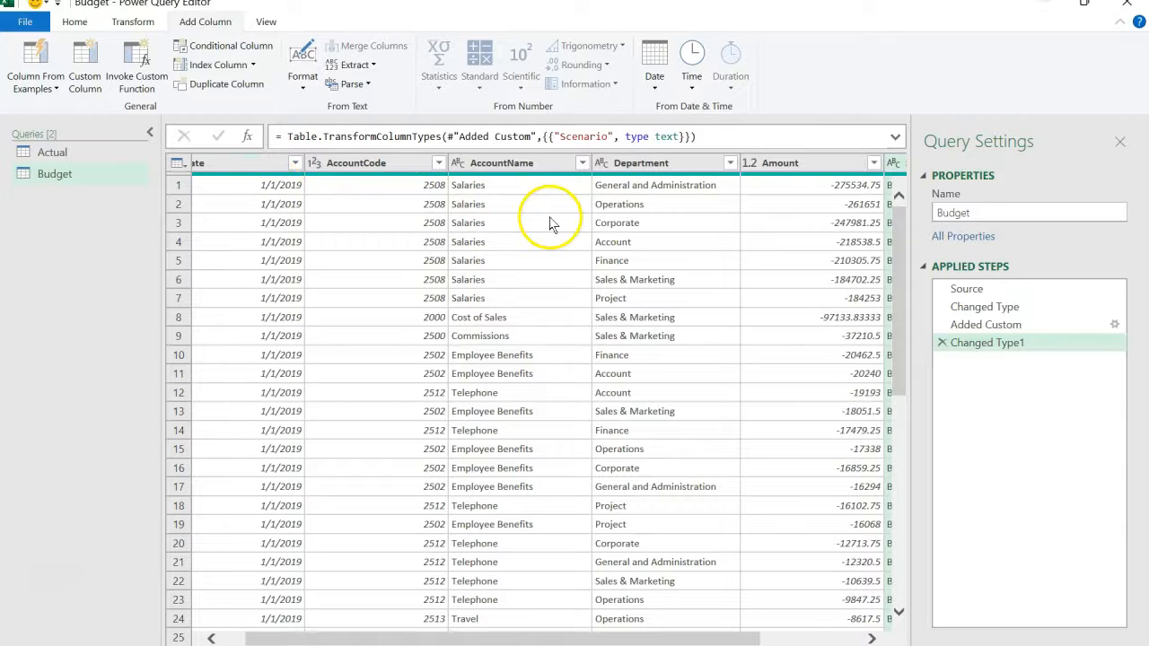
click(109, 182)
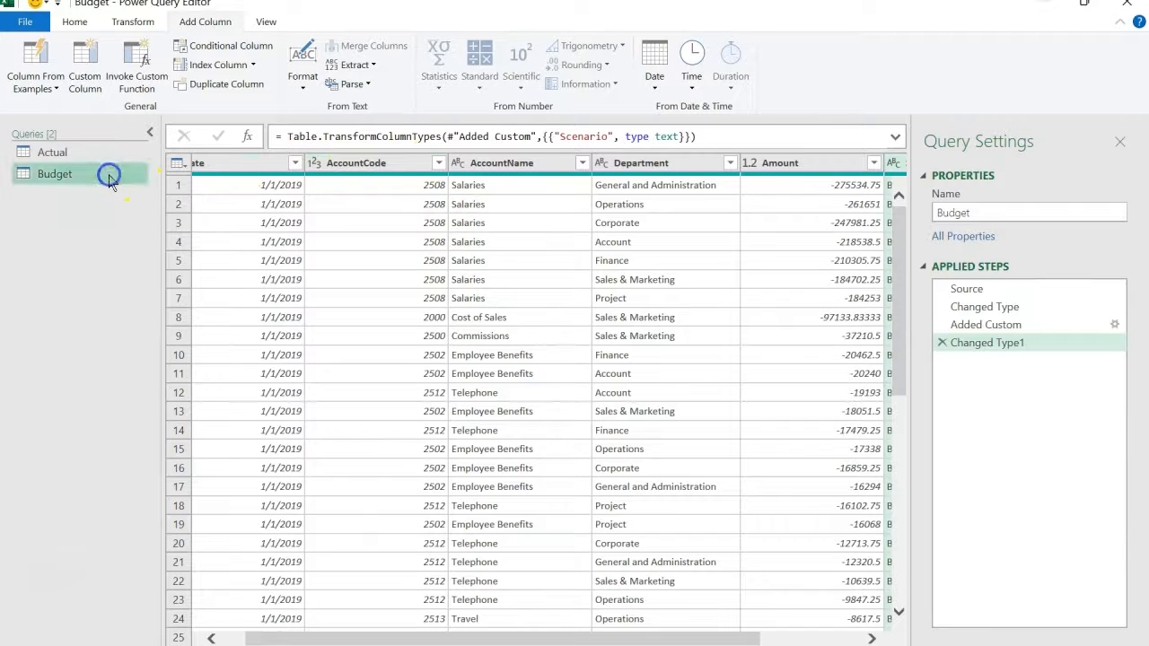
click(79, 21)
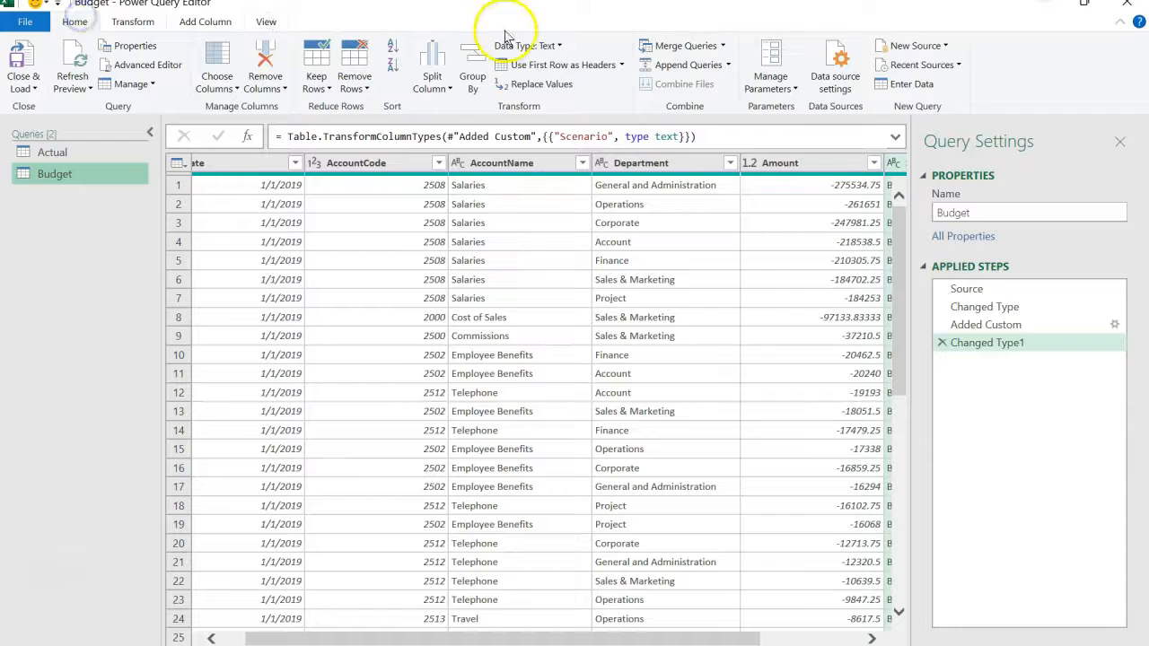
click(728, 65)
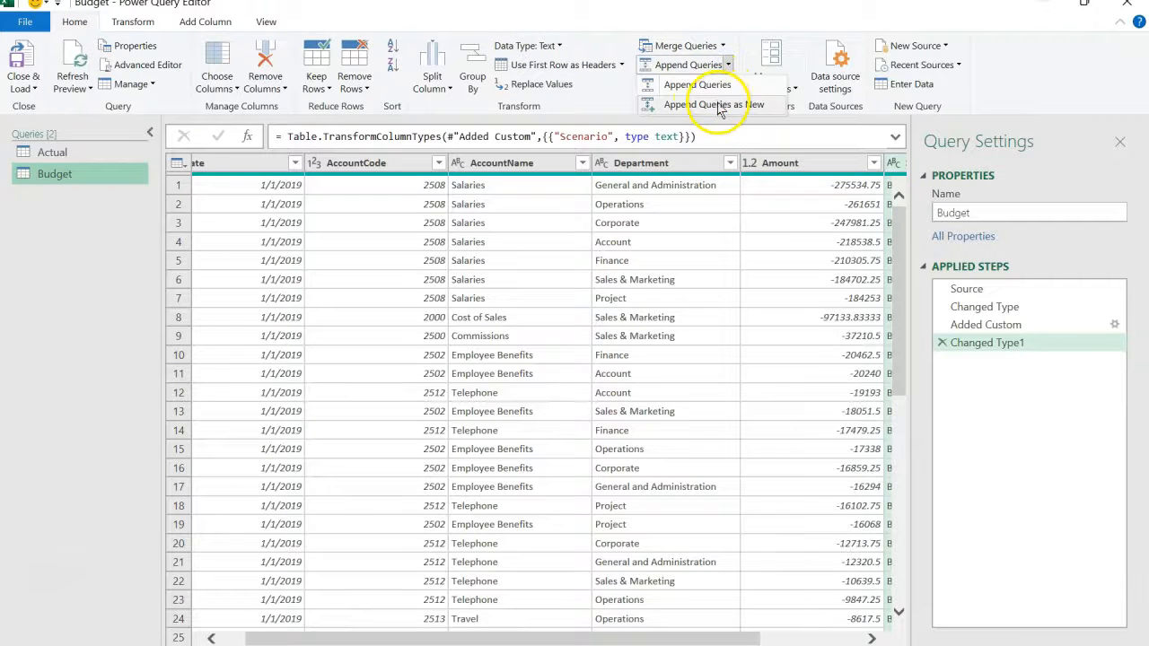
click(717, 105)
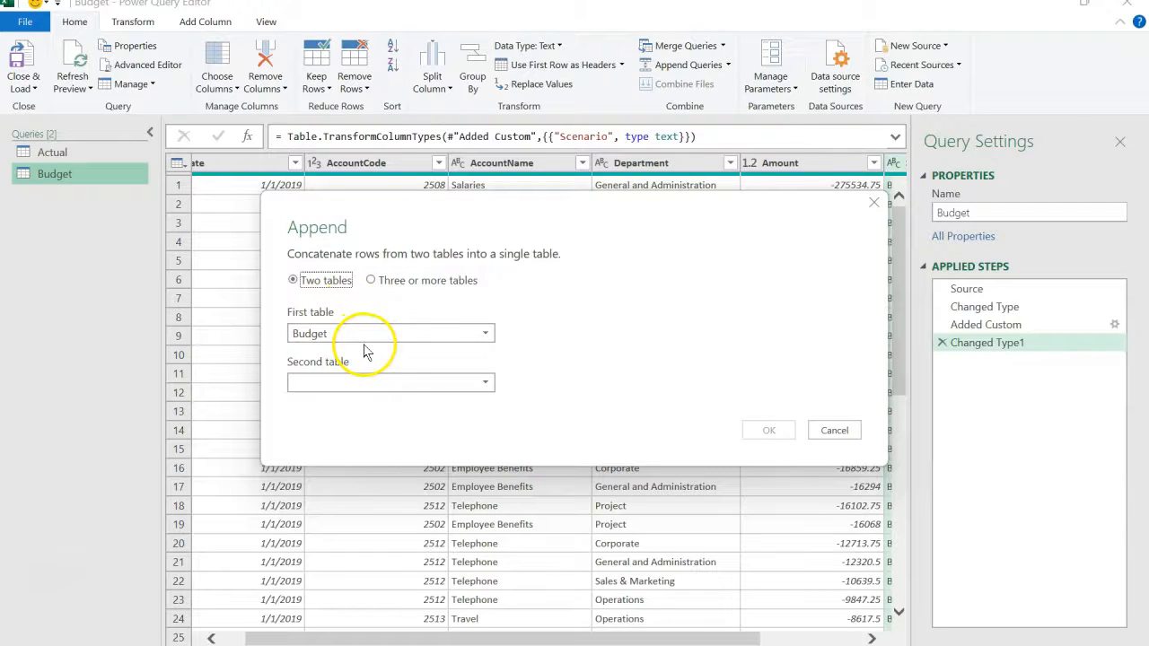
click(395, 381)
click(388, 406)
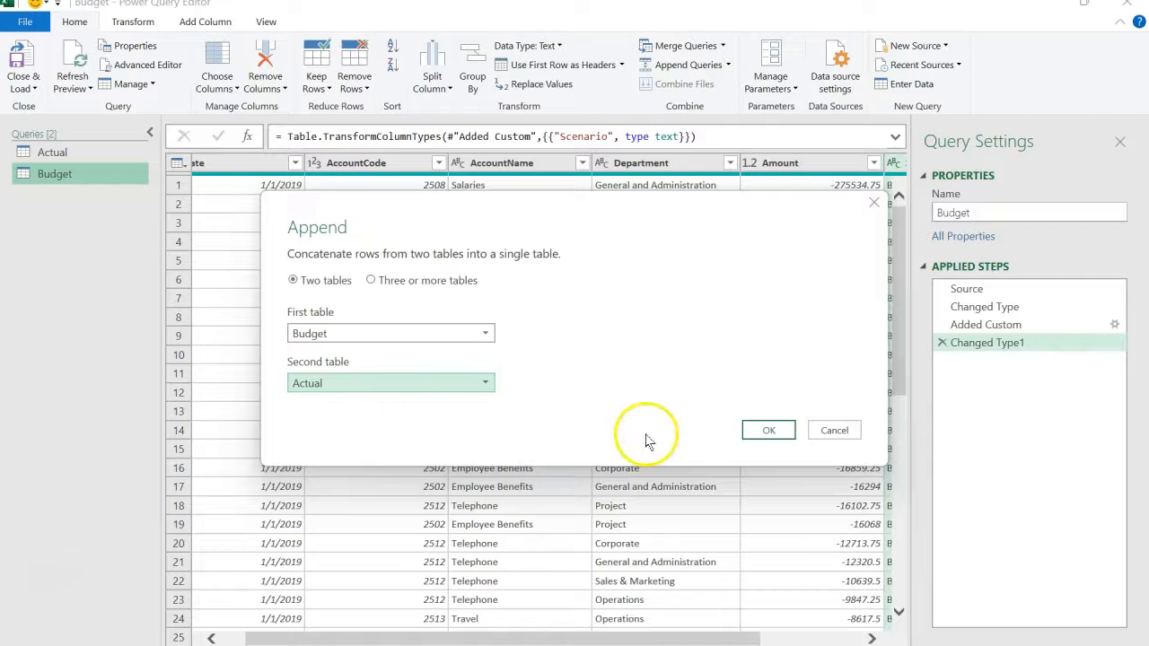
click(765, 431)
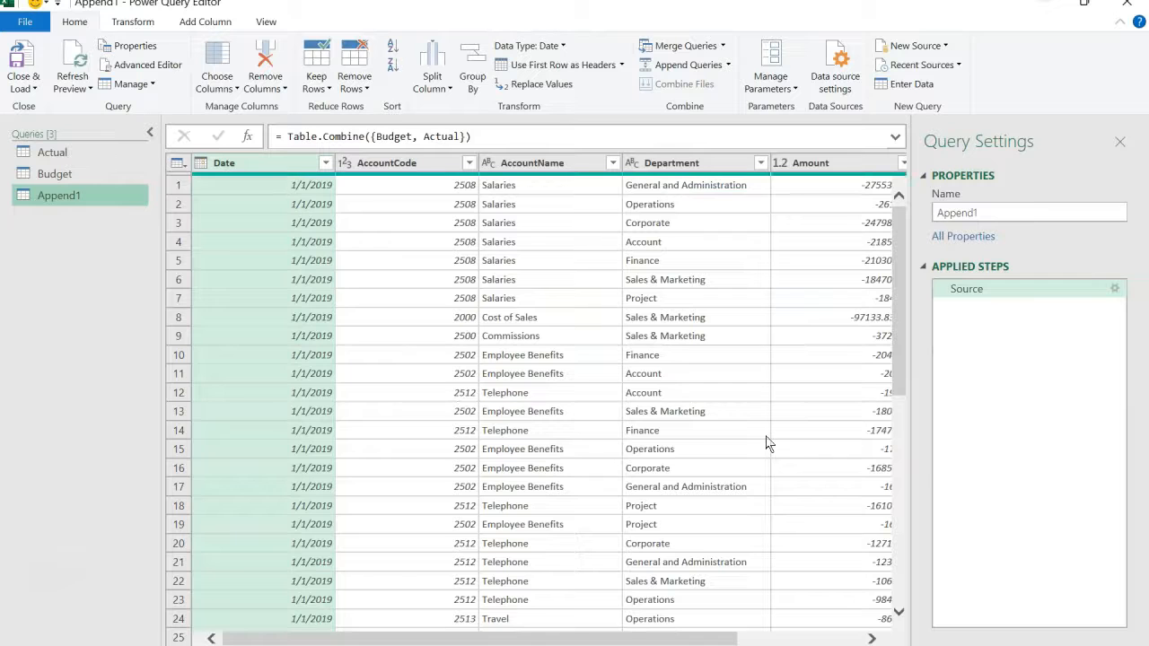
click(500, 453)
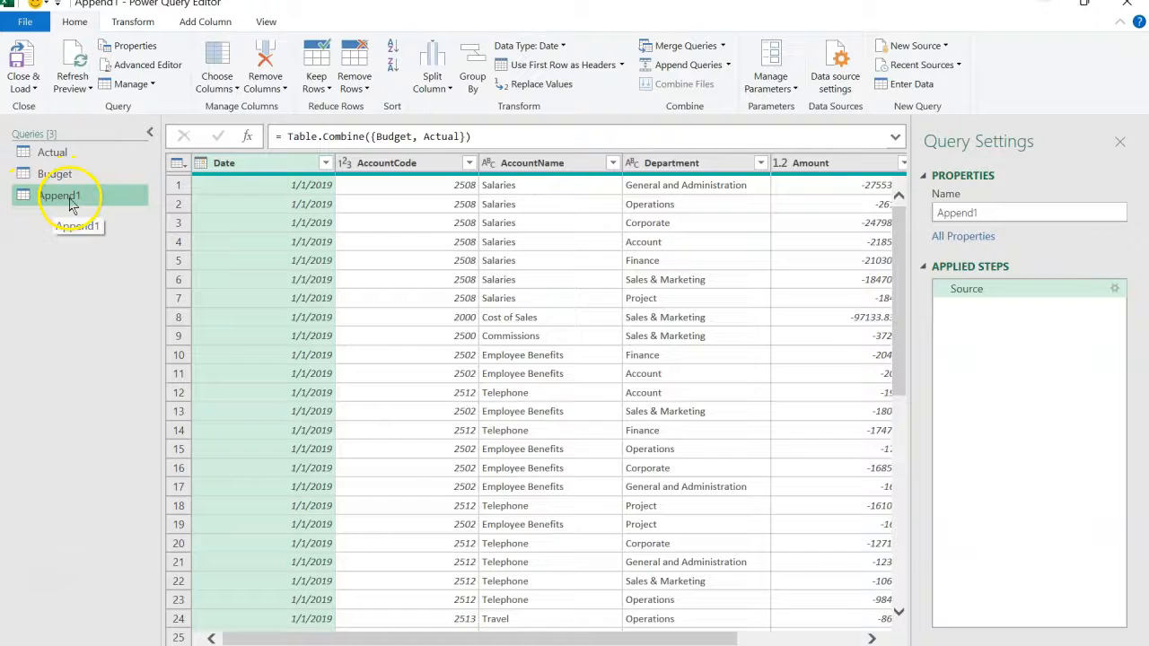
- Rename the appended query as Reference
click(992, 214)
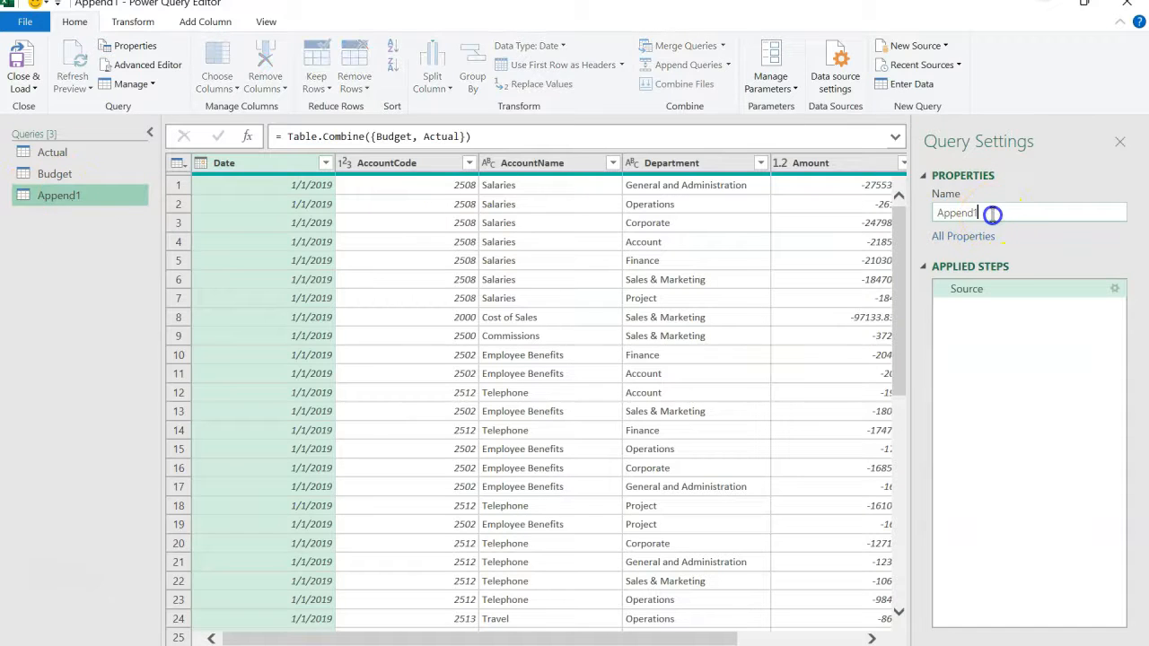
drag(992, 214, 913, 221)
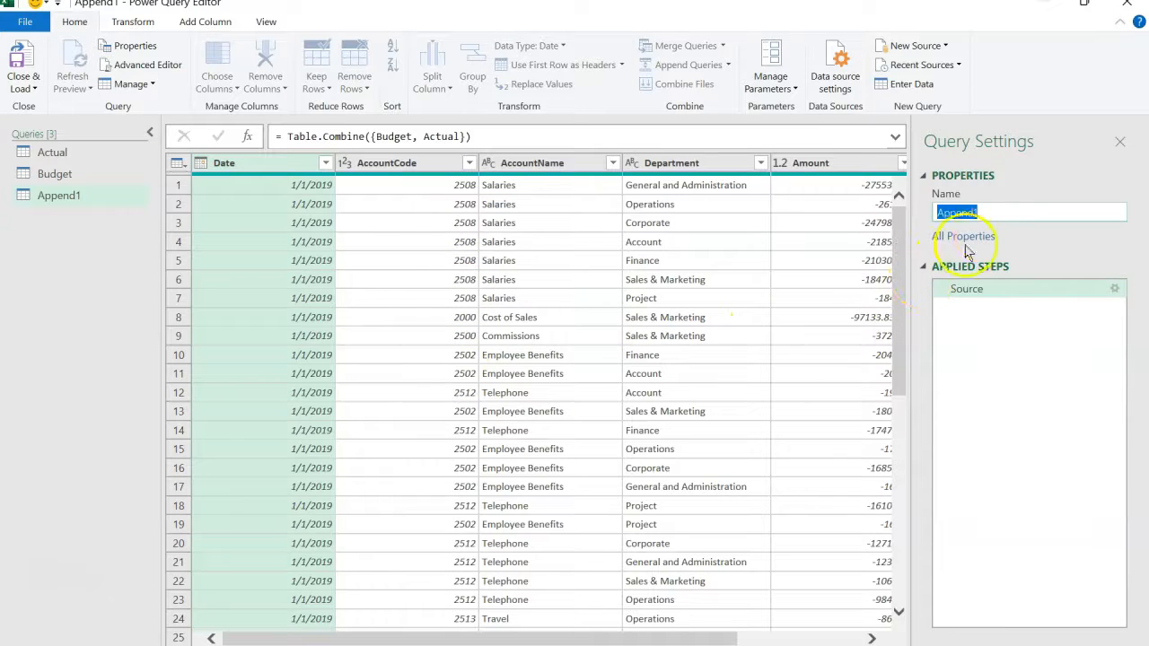
text(Refere)
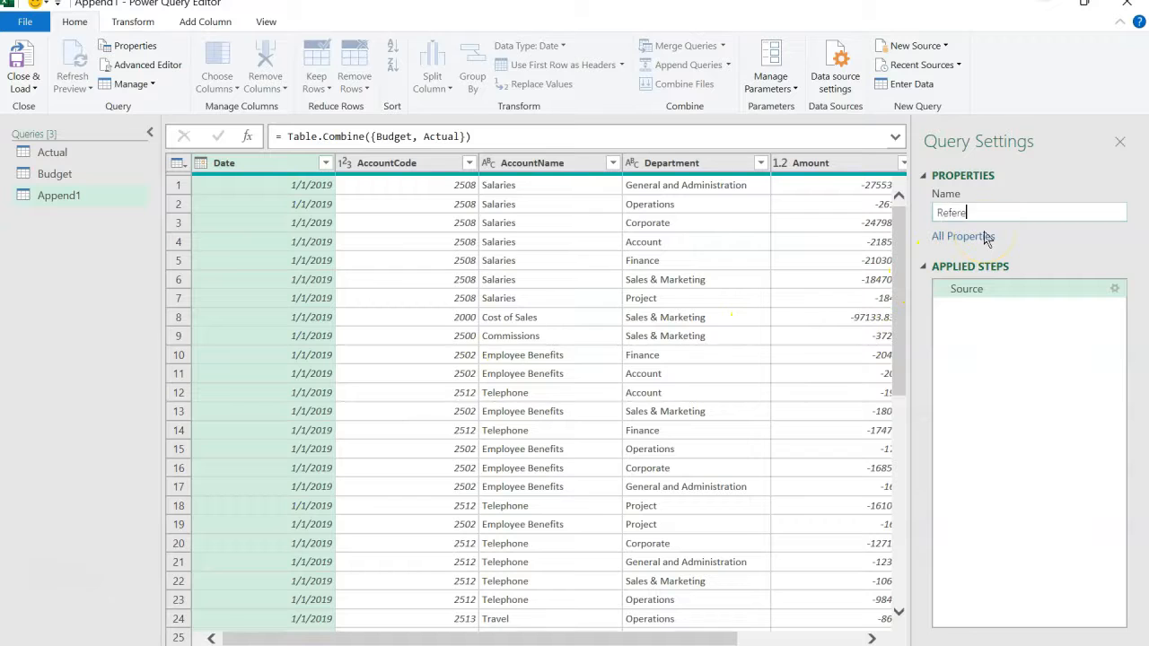
text(nce)
key(Return)
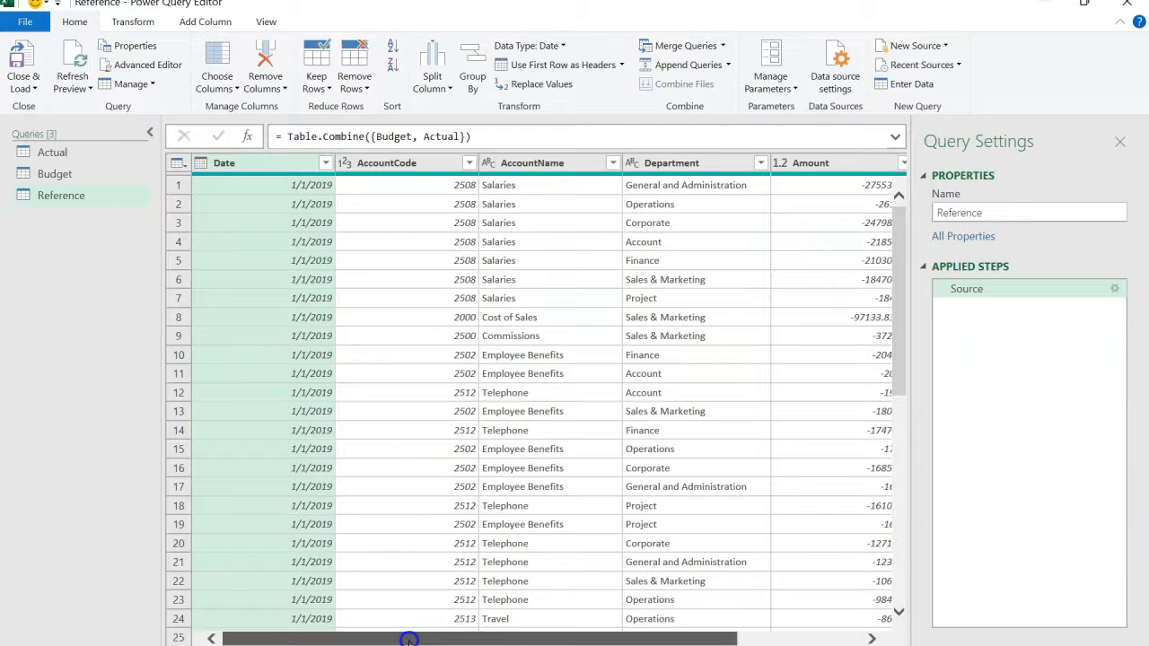
- Check the complete list of distinct values in the Scenario column of the Reference query without filtering it
drag(408, 639, 585, 638)
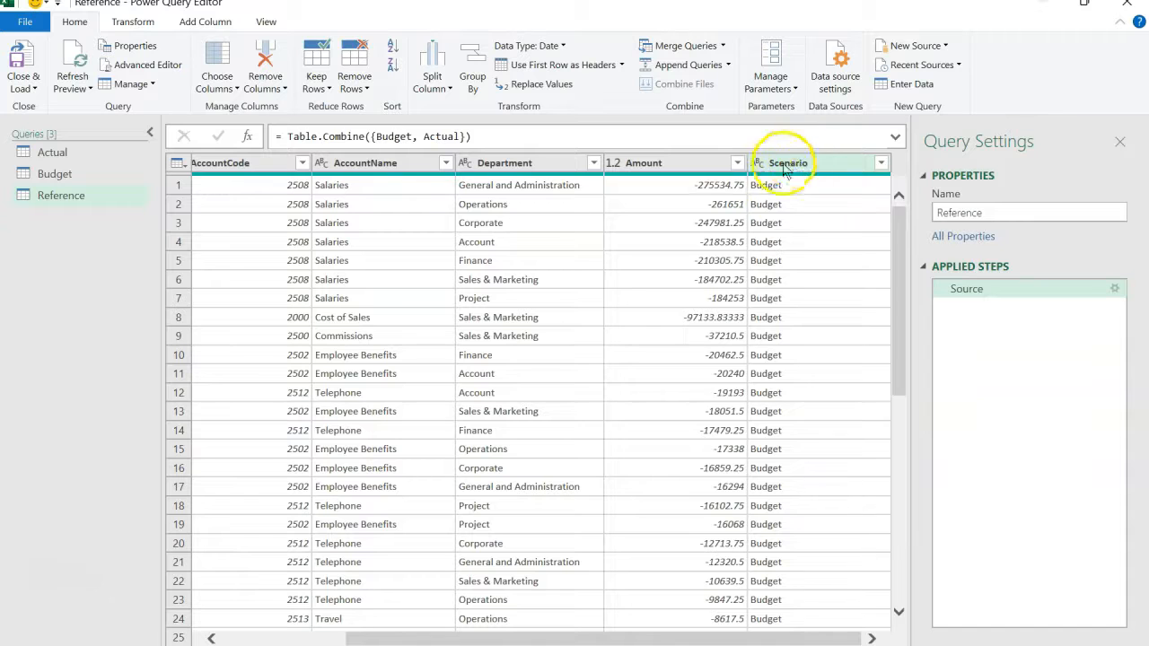
click(882, 164)
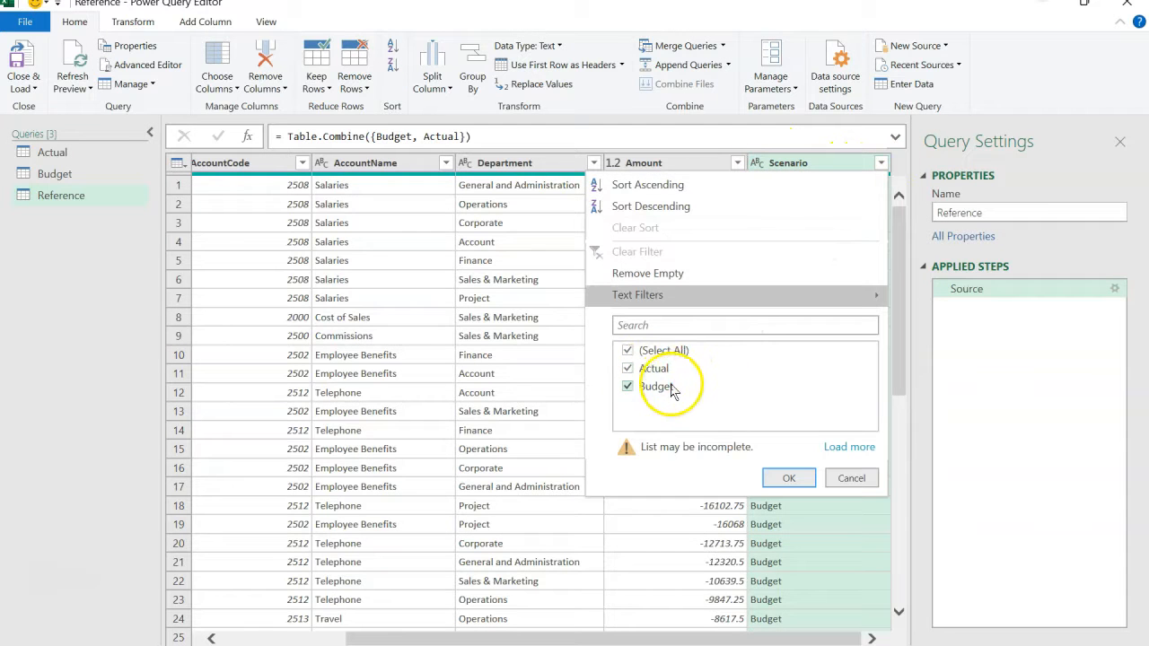
click(838, 447)
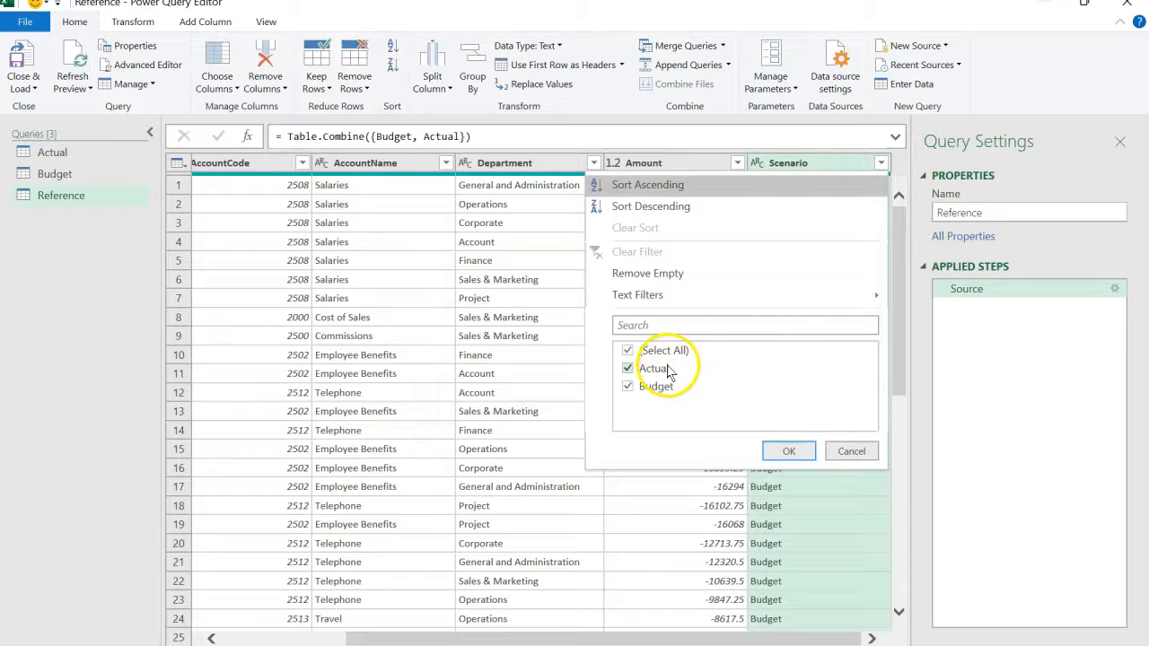
click(849, 454)
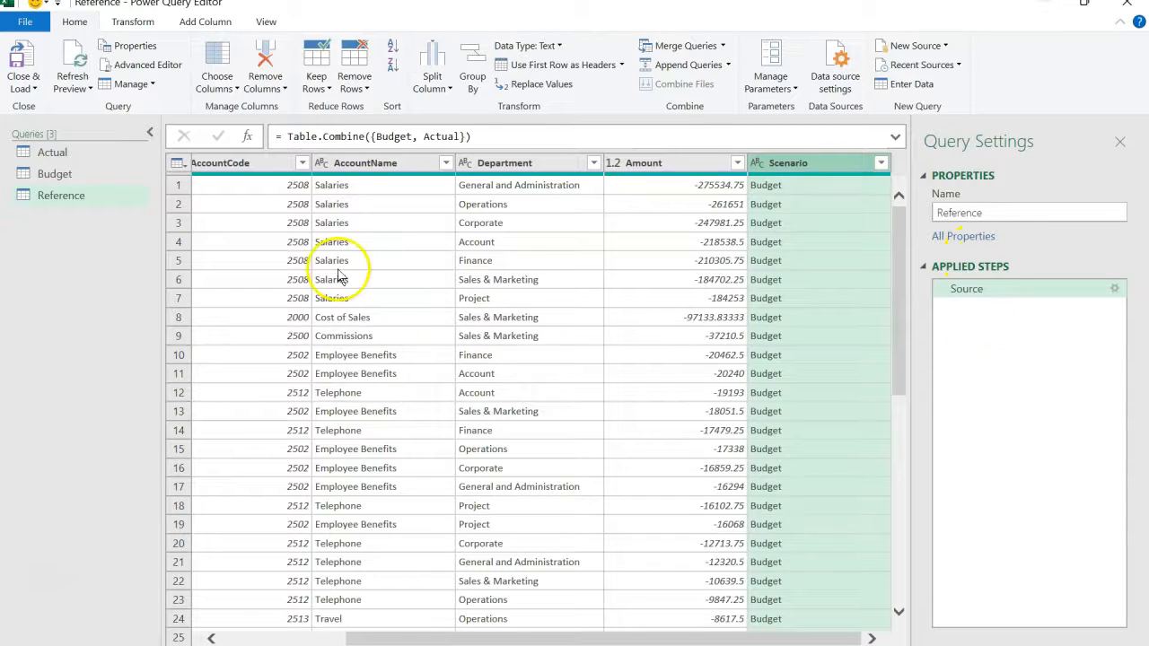
- Create a new query that references the Reference query
click(83, 197)
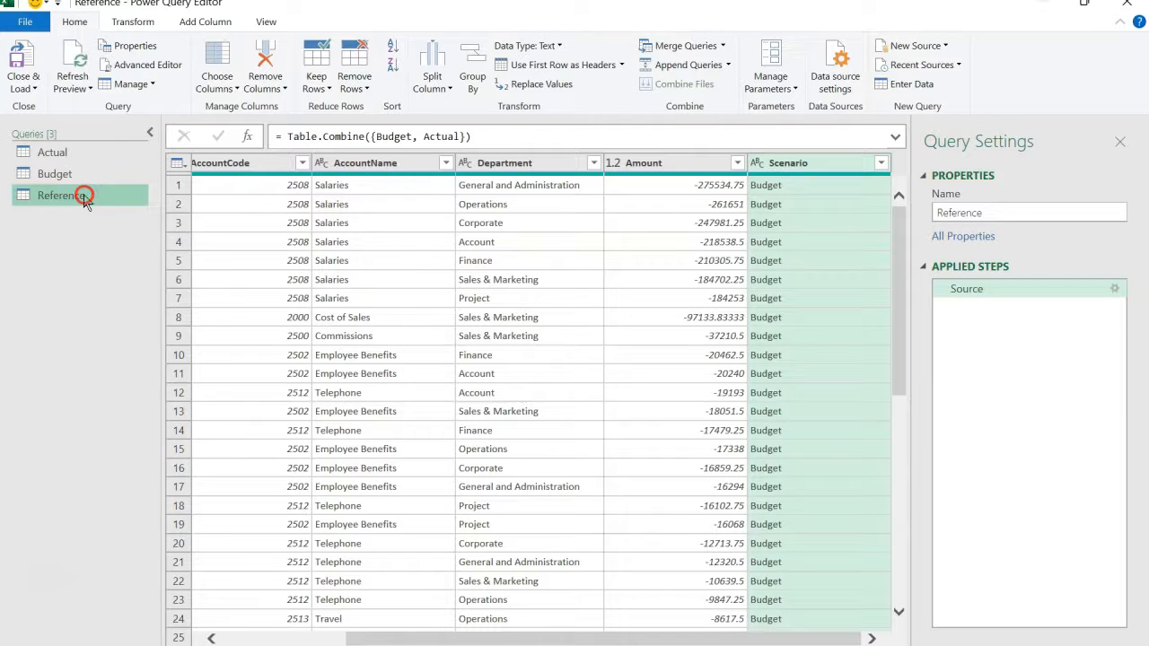
right_click(85, 199)
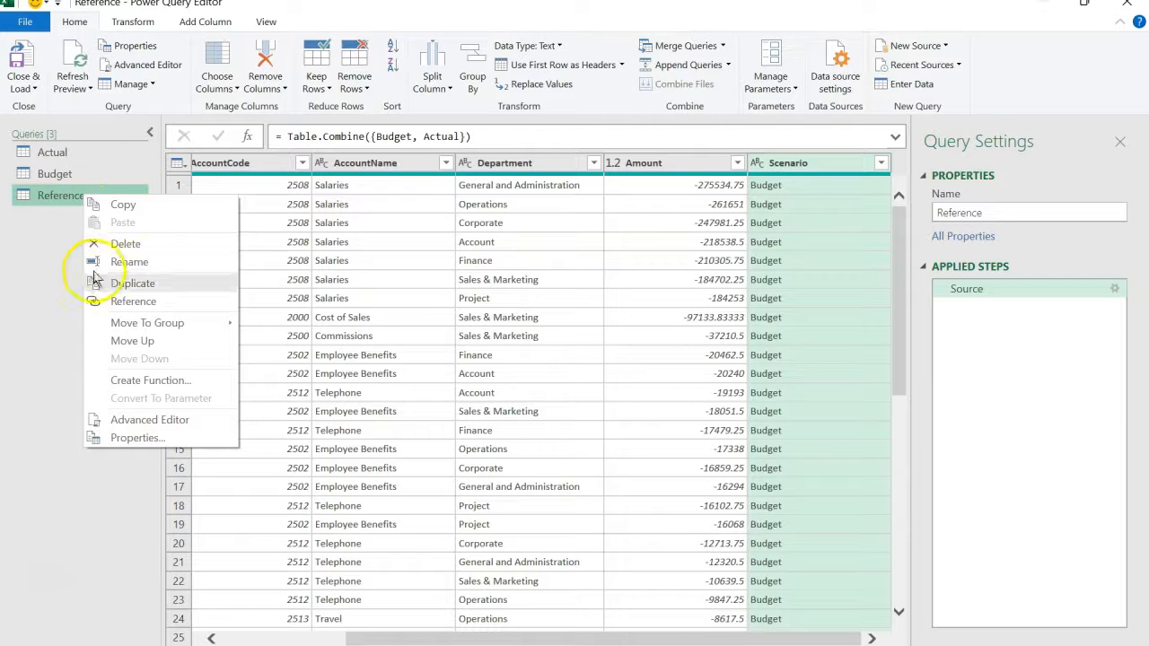
click(116, 305)
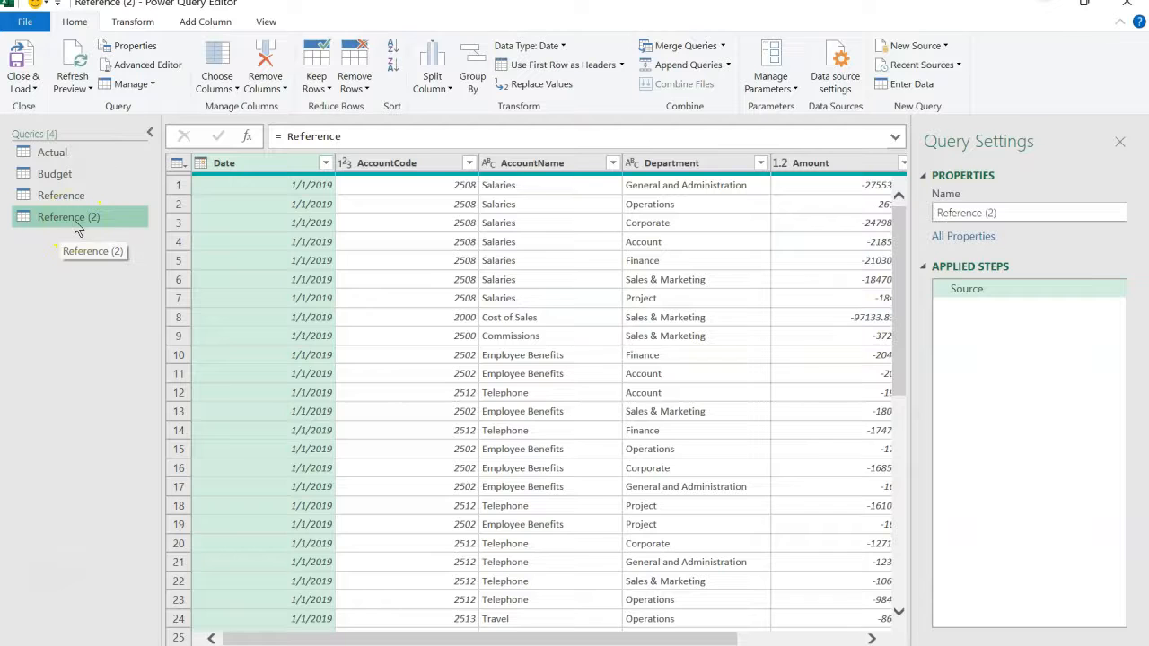
- Remove all columns except Department from the new referencing query and remove the duplicate departments
click(672, 166)
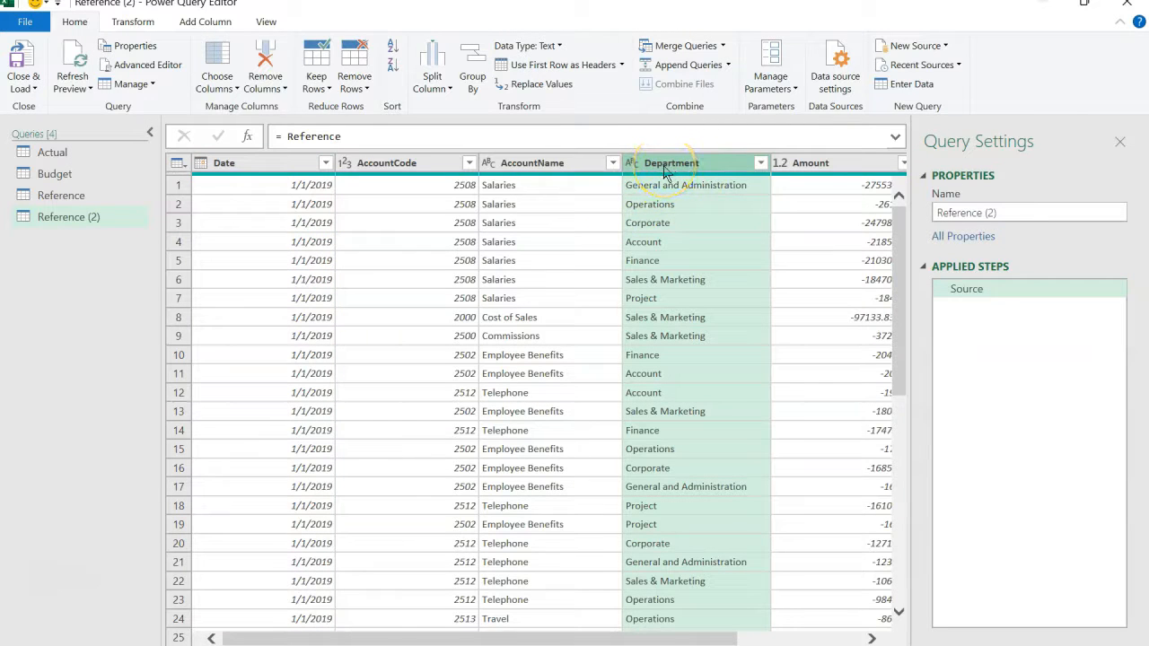
right_click(666, 172)
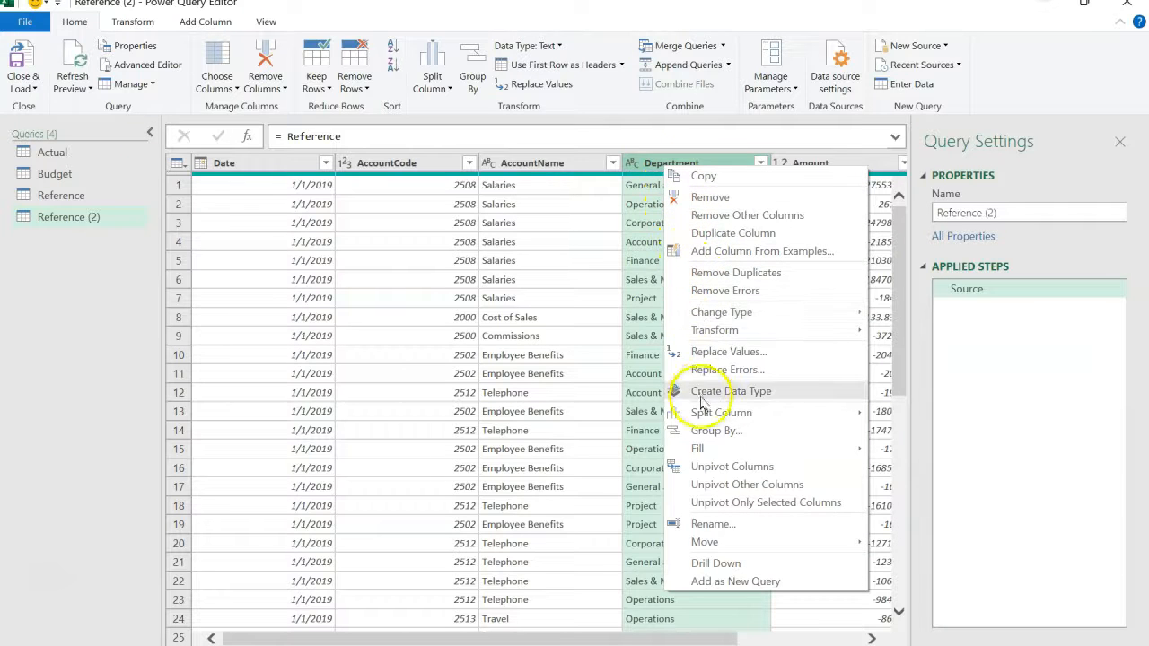
click(717, 218)
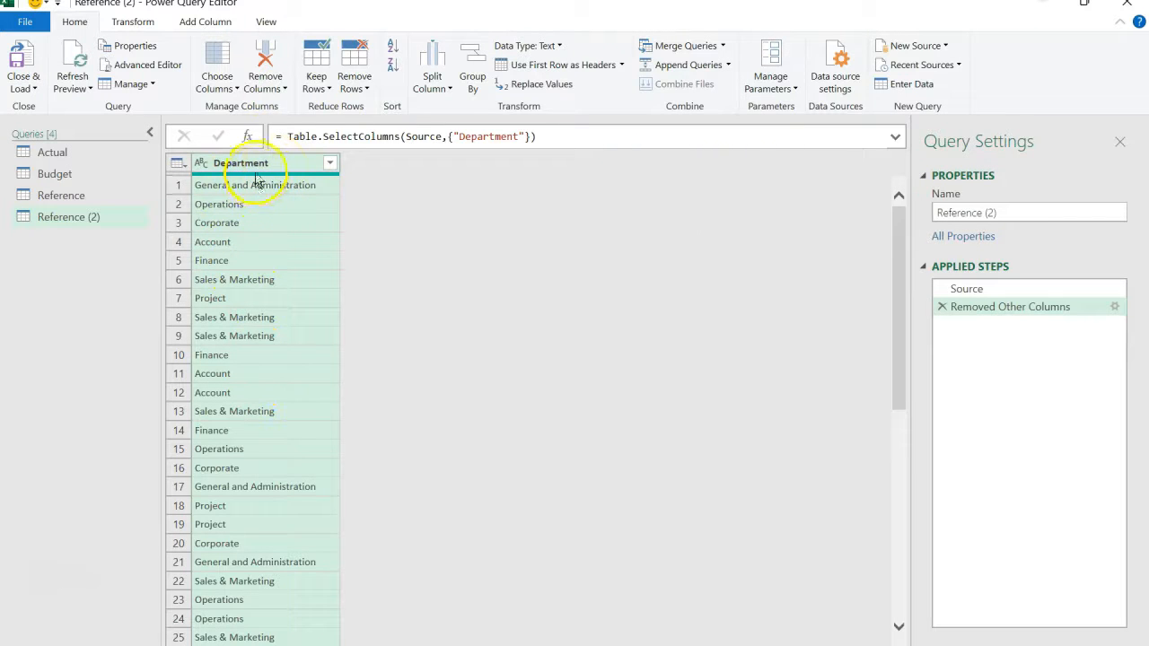
right_click(257, 169)
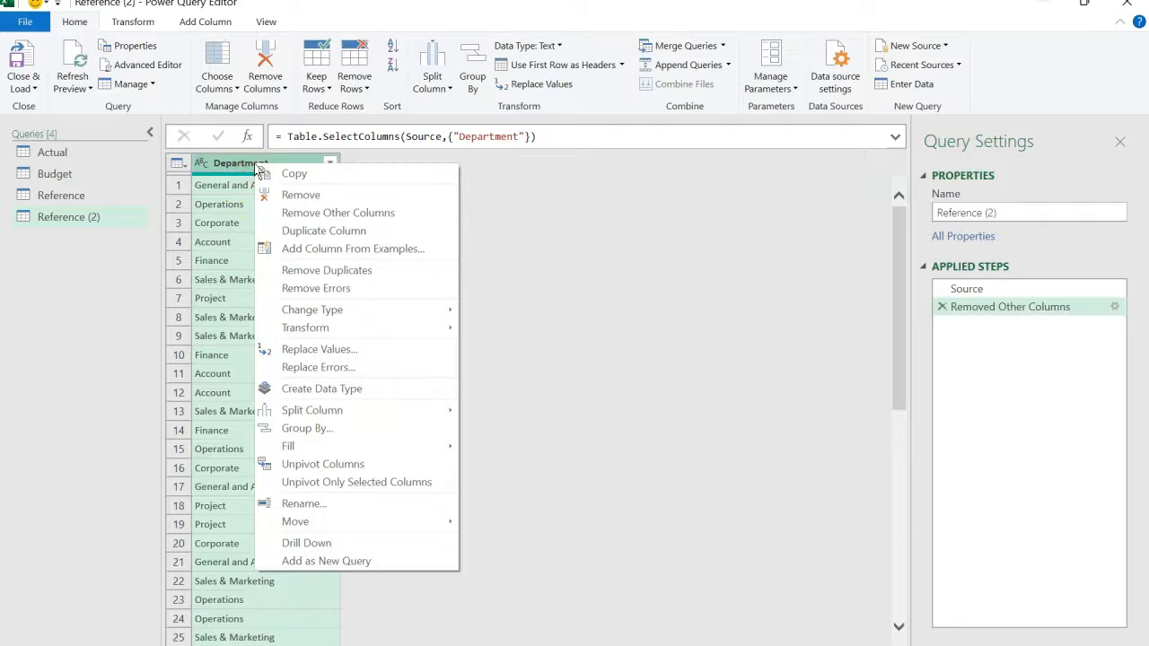
click(284, 270)
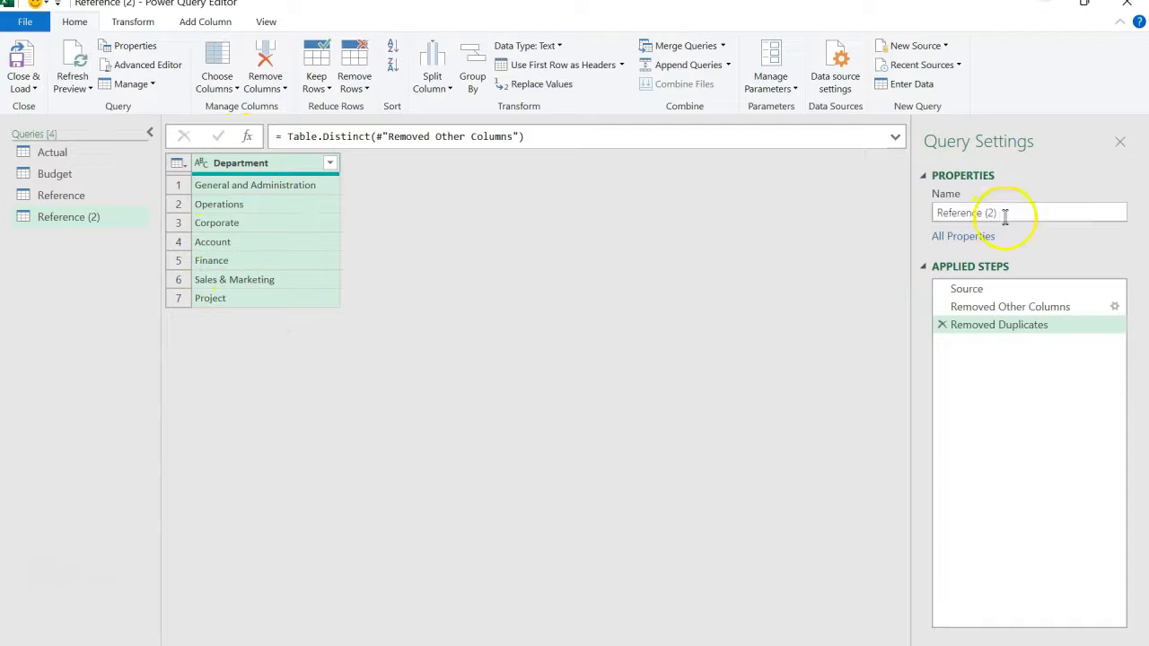
- Rename the department list query as Departments
drag(1012, 213, 875, 211)
text(Departments)
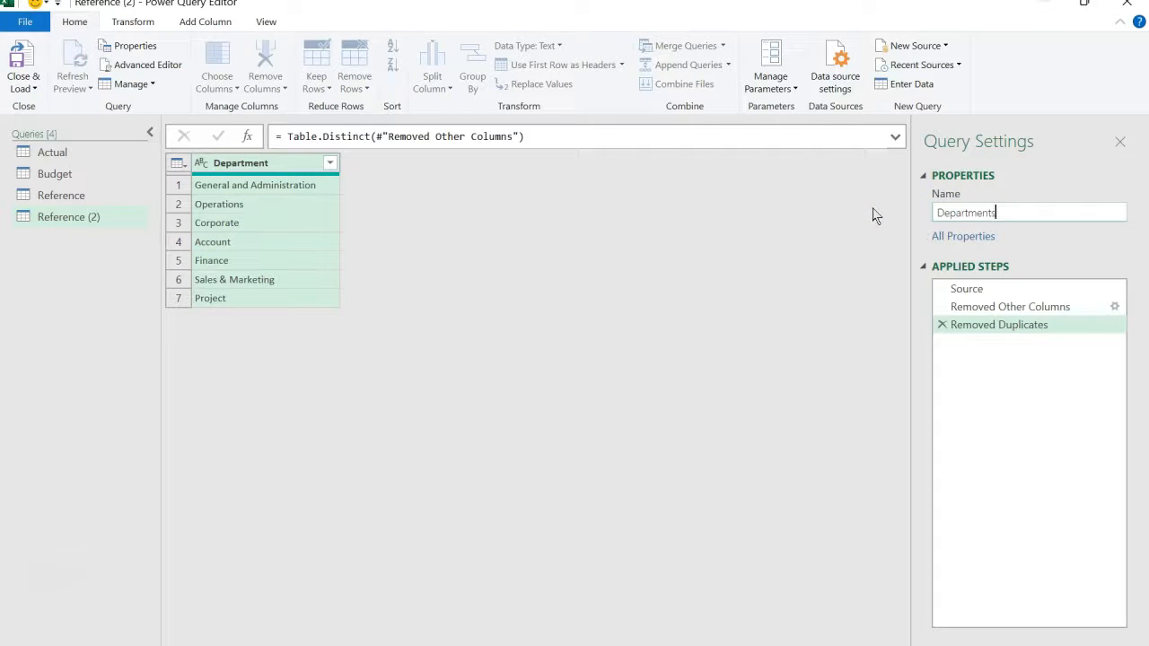
key(Return)
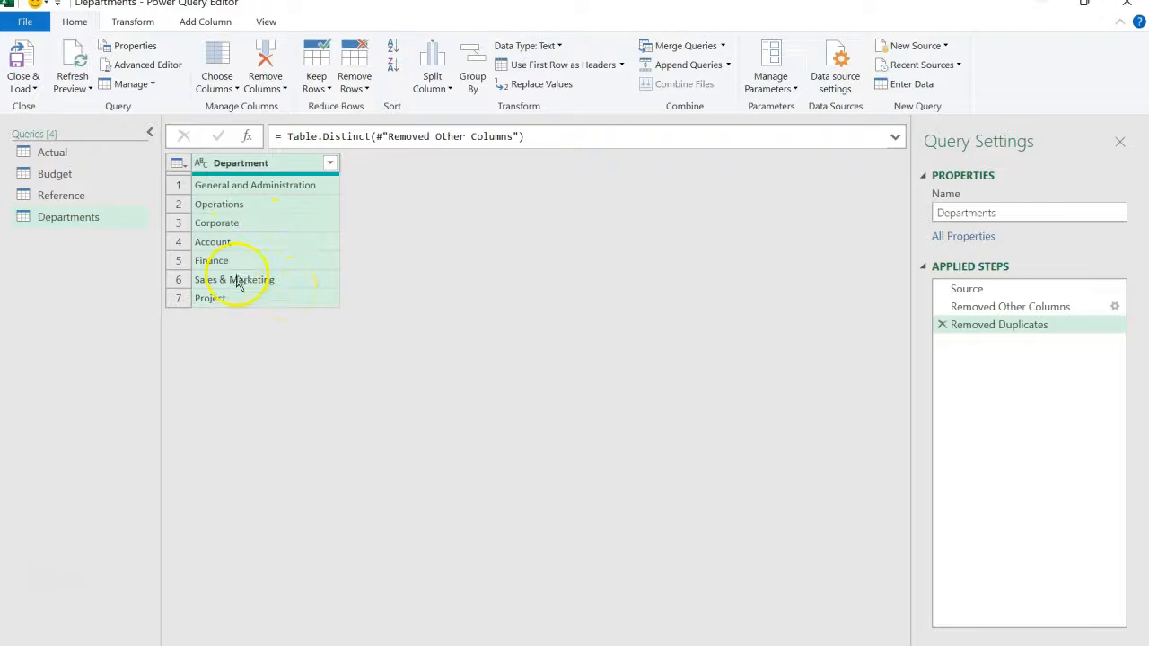
- Create another query that references the Reference query and keep only its AccountCode and AccountName columns
click(87, 196)
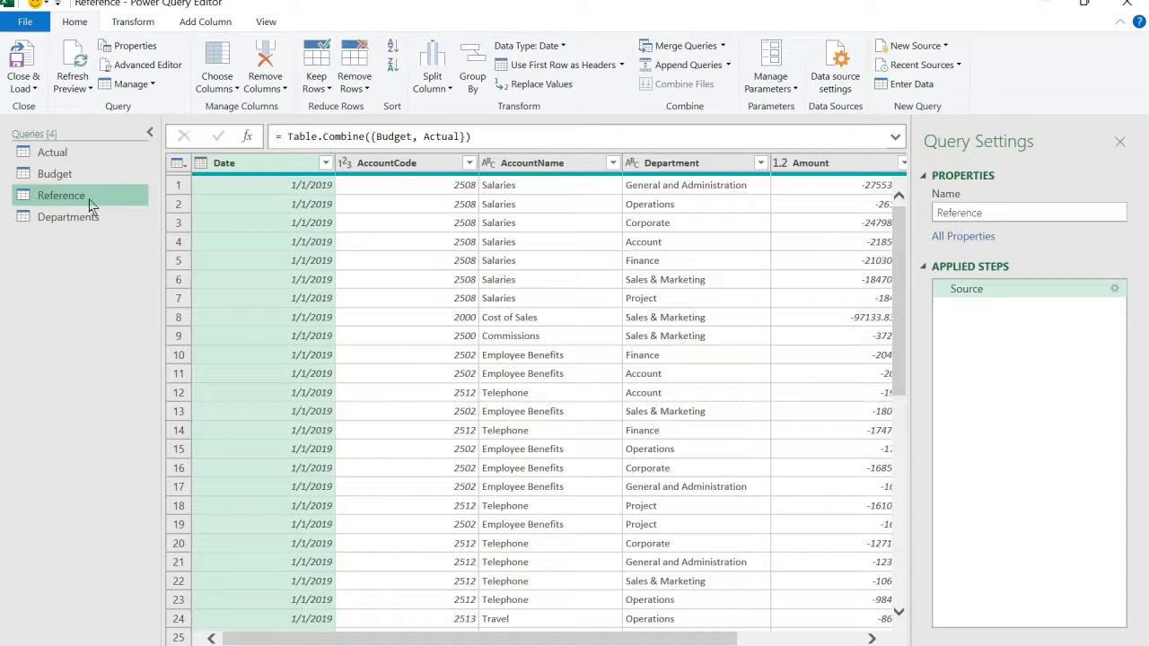
right_click(89, 204)
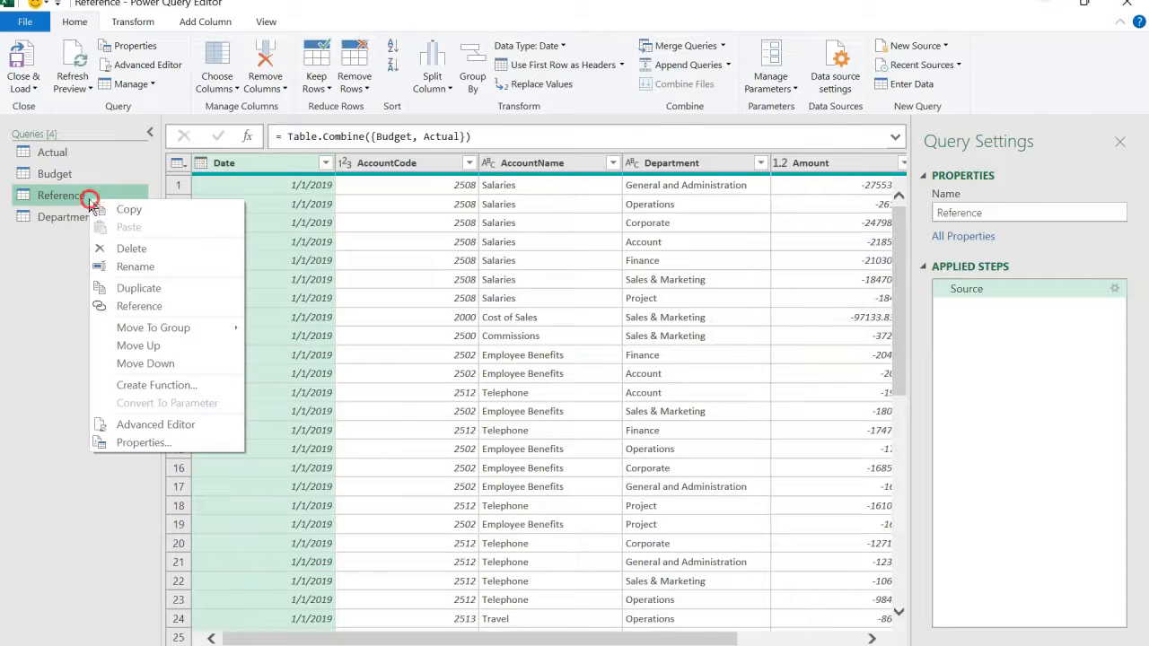
click(128, 307)
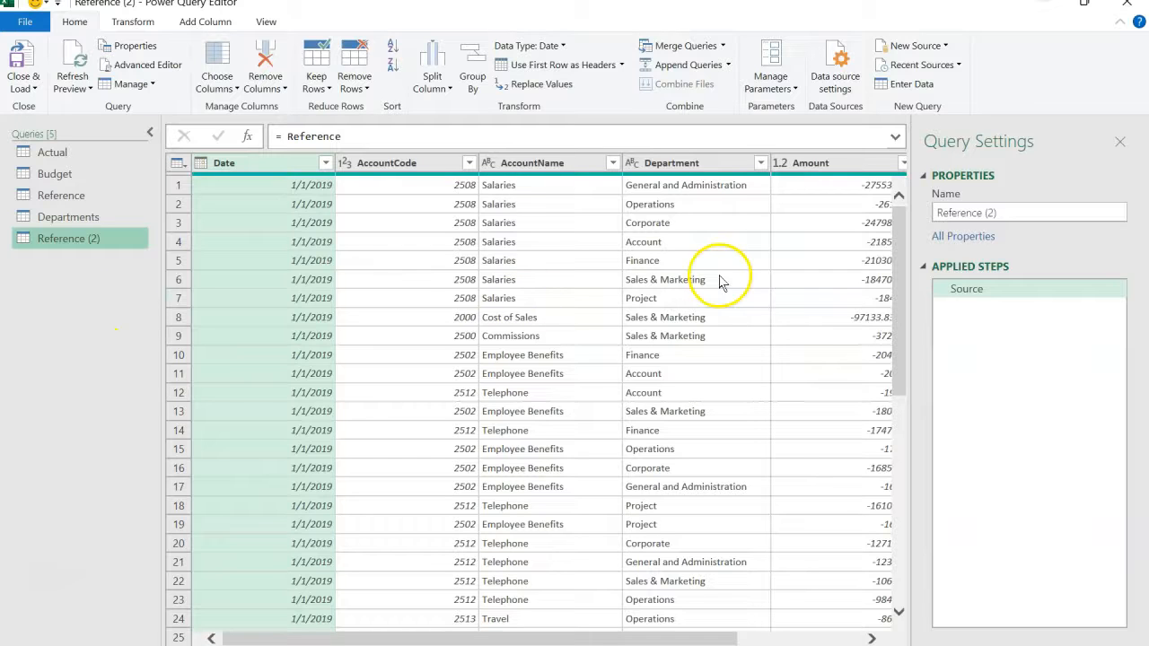
click(417, 171)
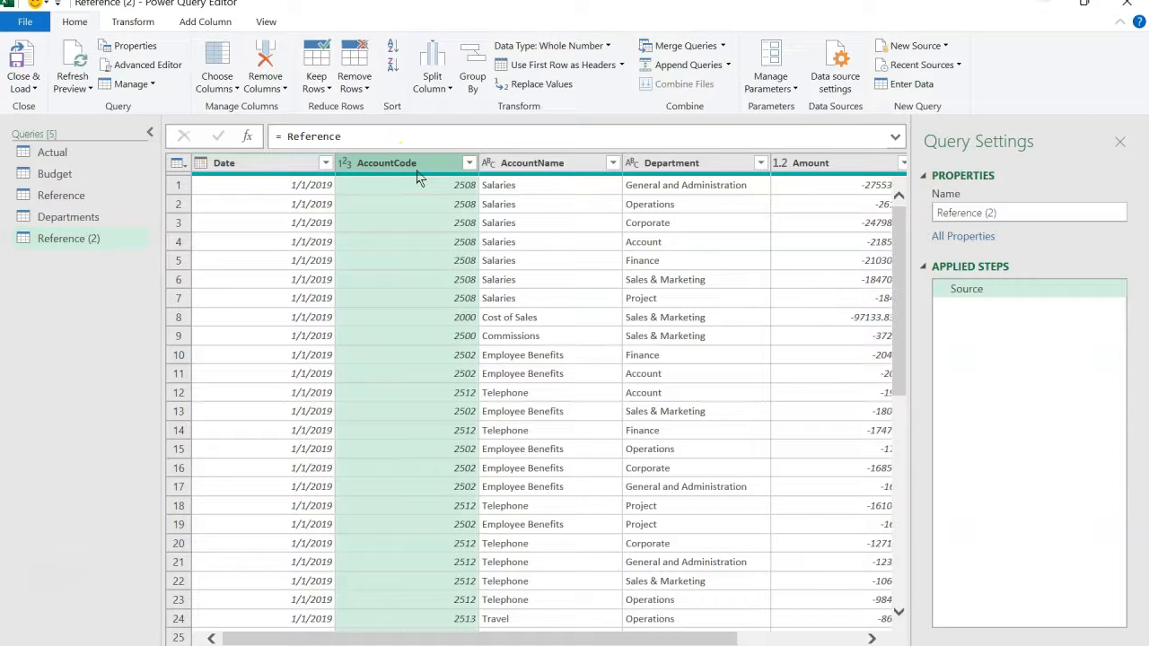
key(shift+Right)
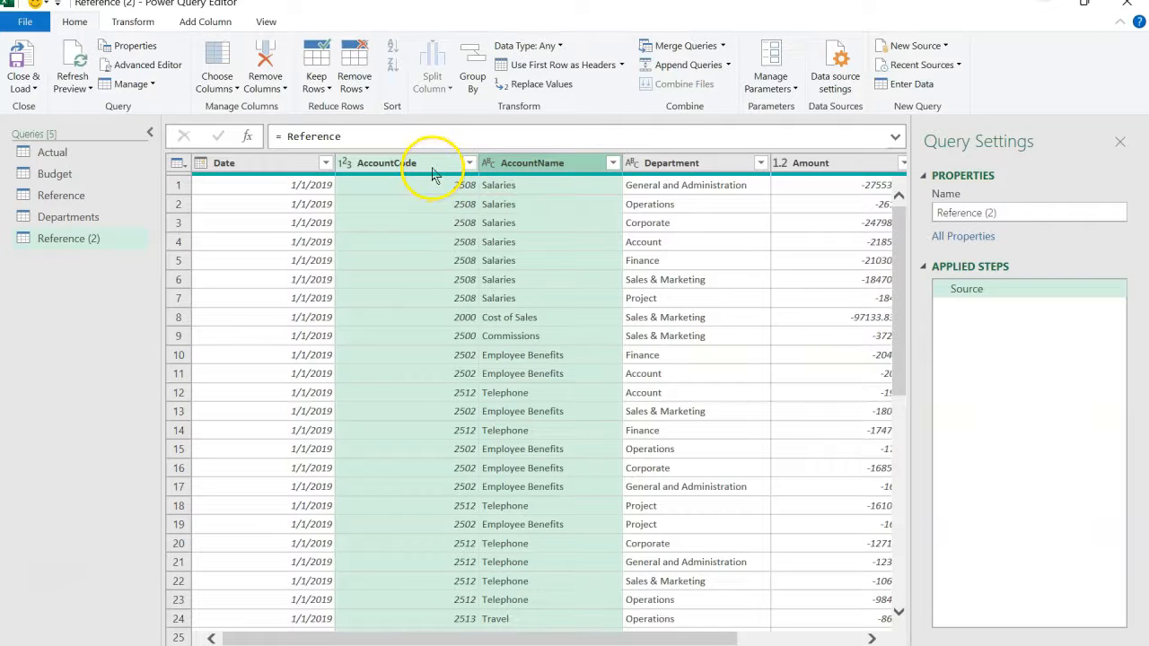
right_click(432, 168)
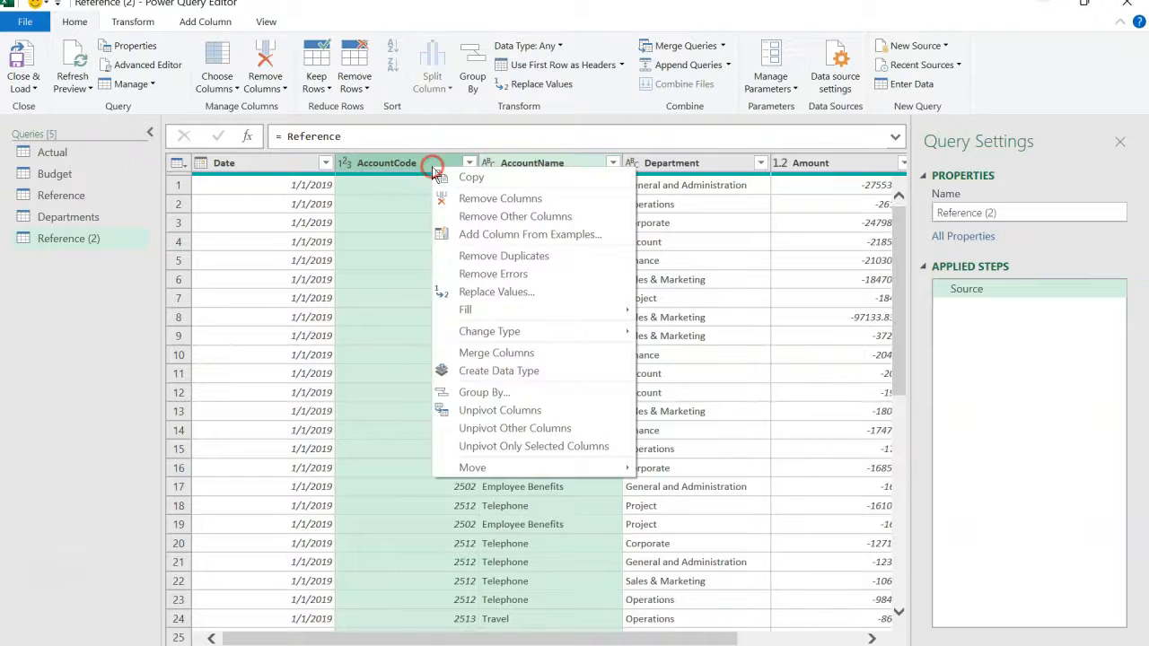
click(485, 218)
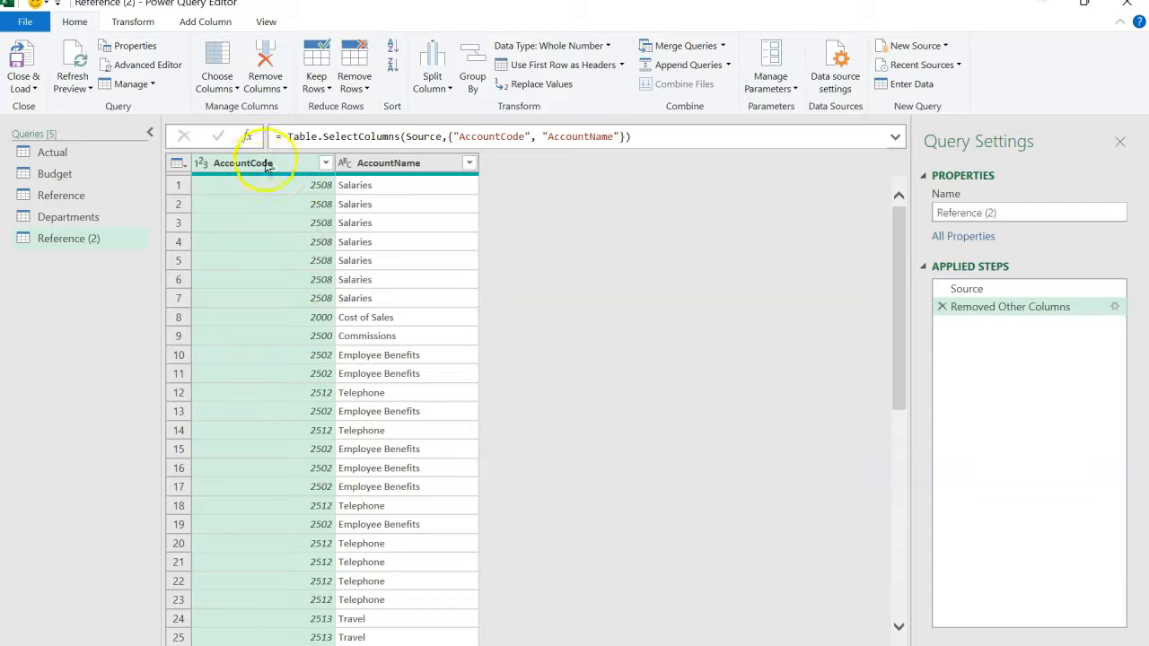
- Remove duplicate rows across the AccountCode and AccountName columns and rename the query as Categories
key(ctrl+a)
right_click(299, 169)
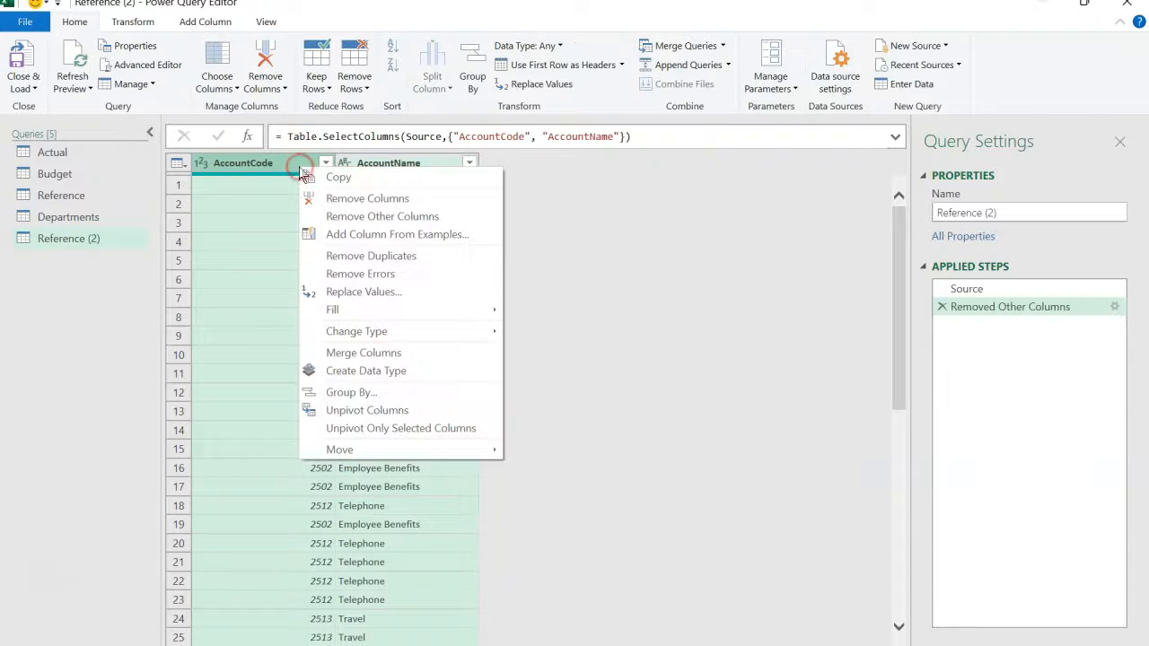
click(357, 262)
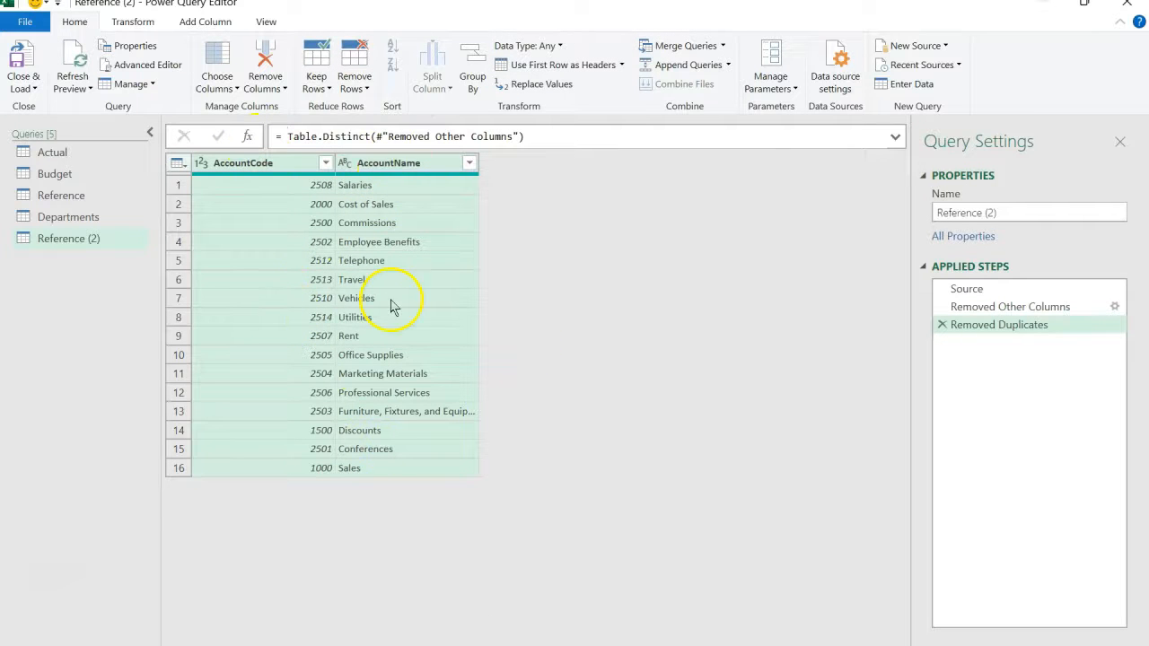
click(1005, 216)
key(ctrl+a)
text(Ca)
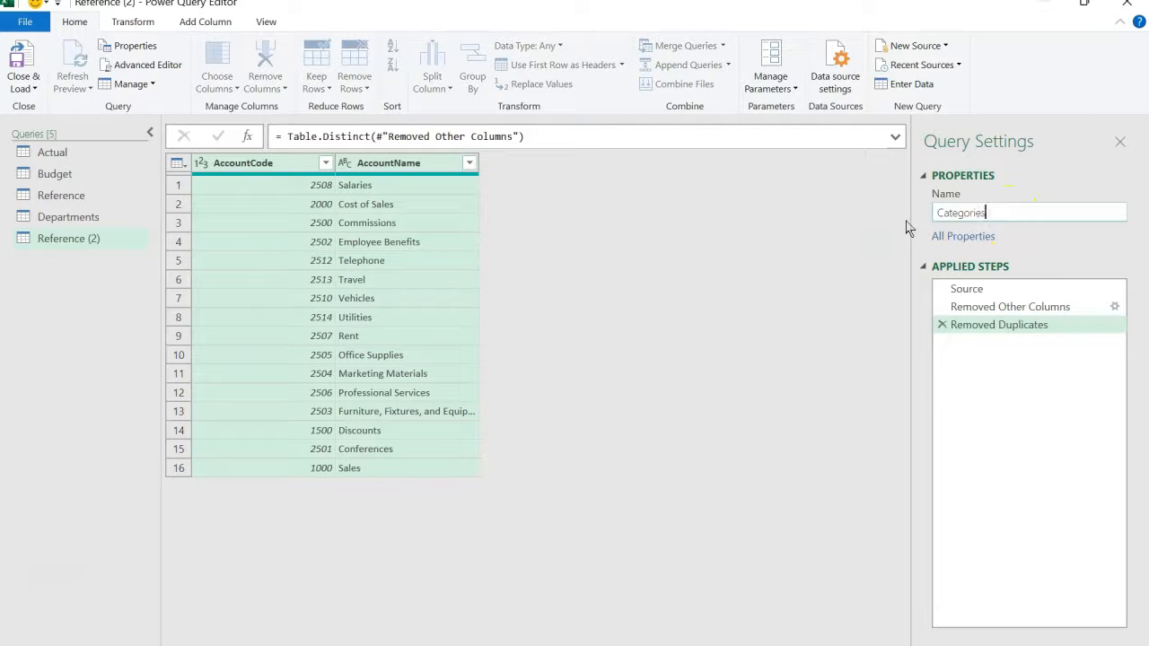
text(tegories)
key(Return)
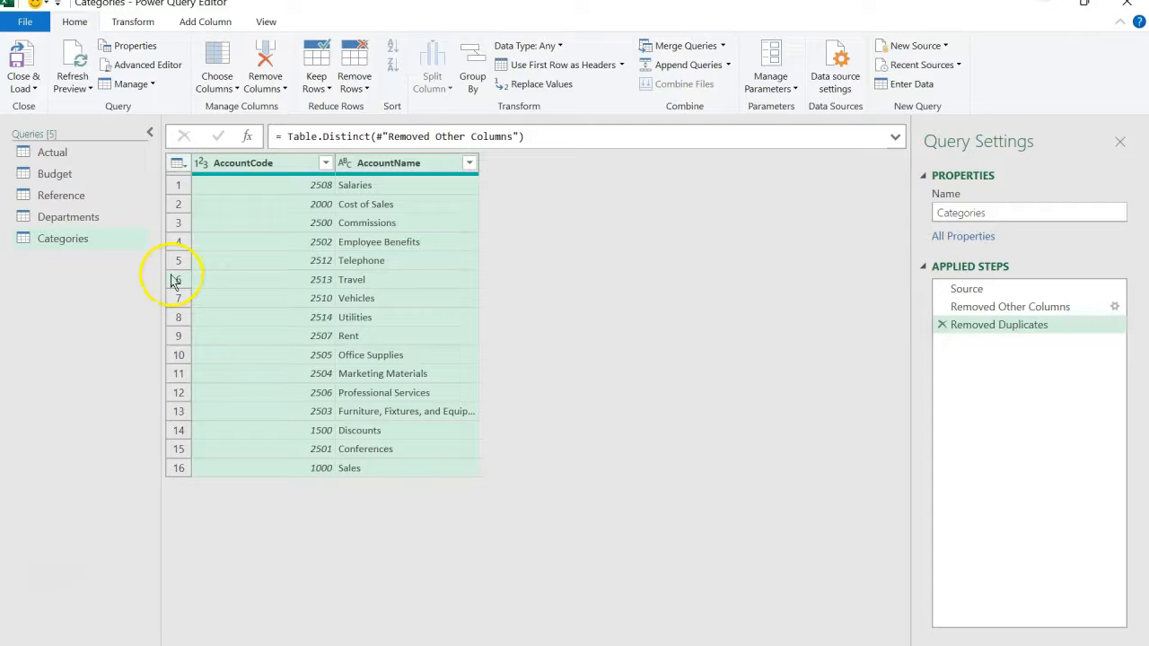
- Create a further query that references the Reference query and remove every column except Scenario
click(102, 206)
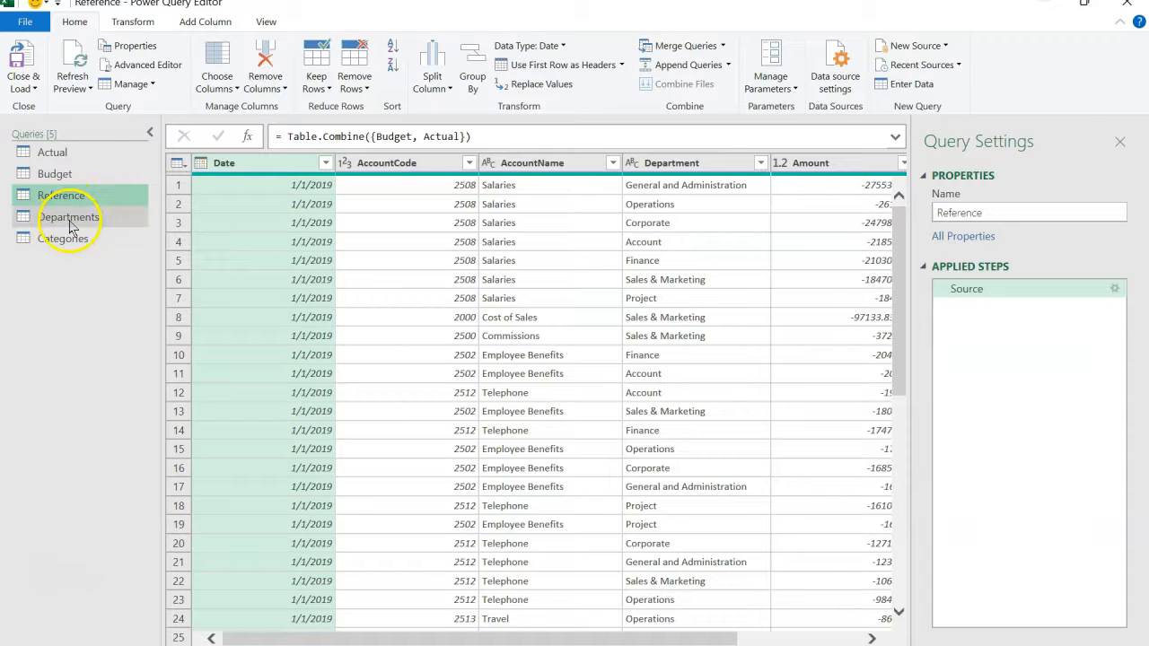
right_click(91, 206)
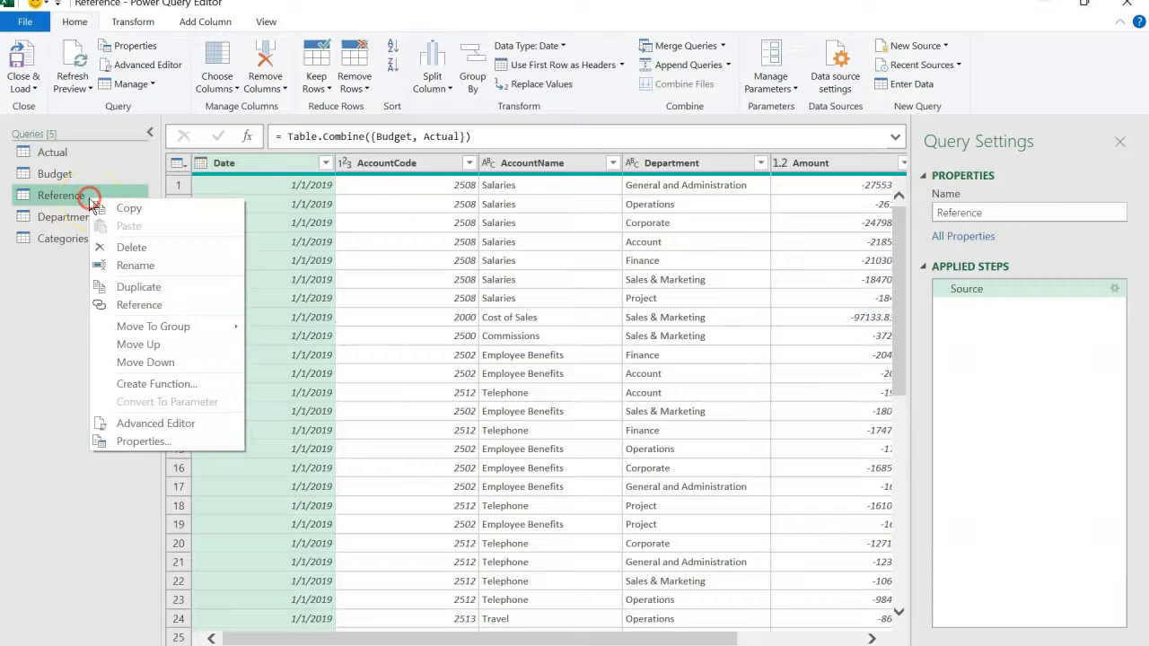
click(137, 307)
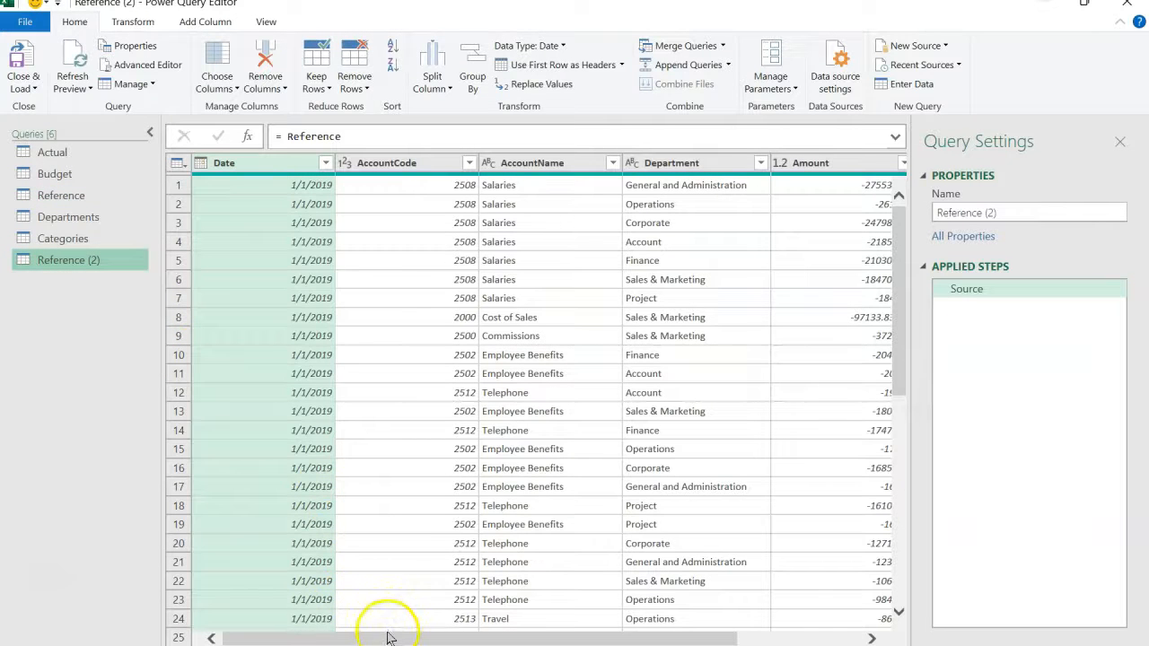
drag(385, 638, 508, 638)
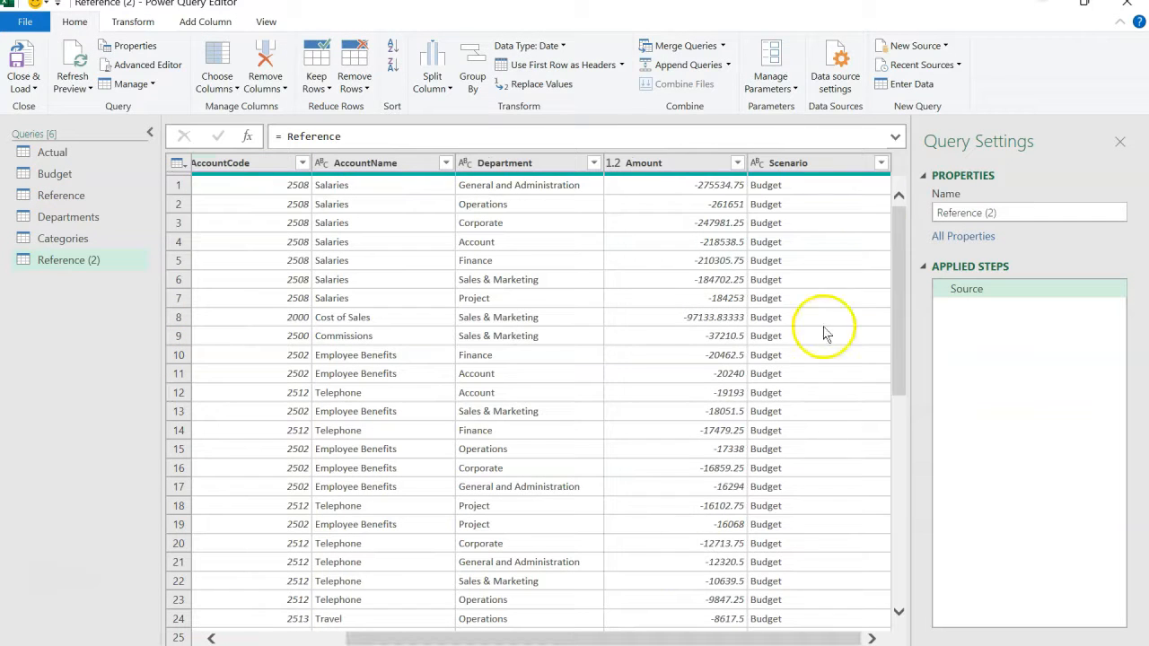
click(826, 162)
right_click(826, 165)
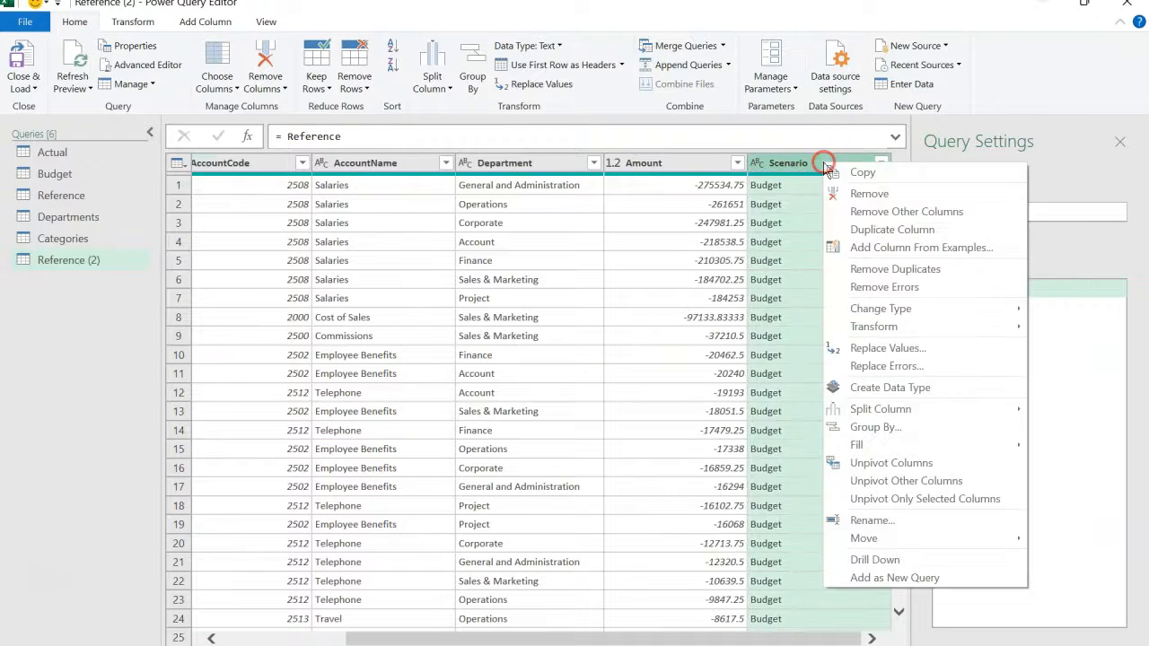
click(865, 211)
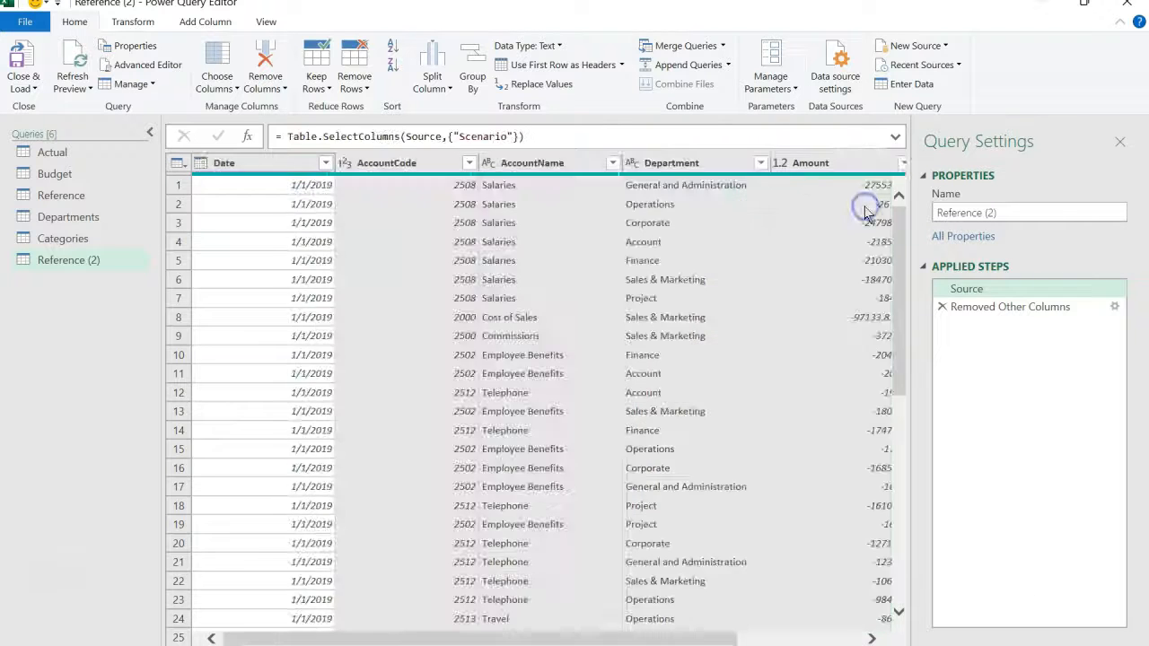
- Remove the duplicate values from the Scenario column and rename the query as Scenario
right_click(264, 167)
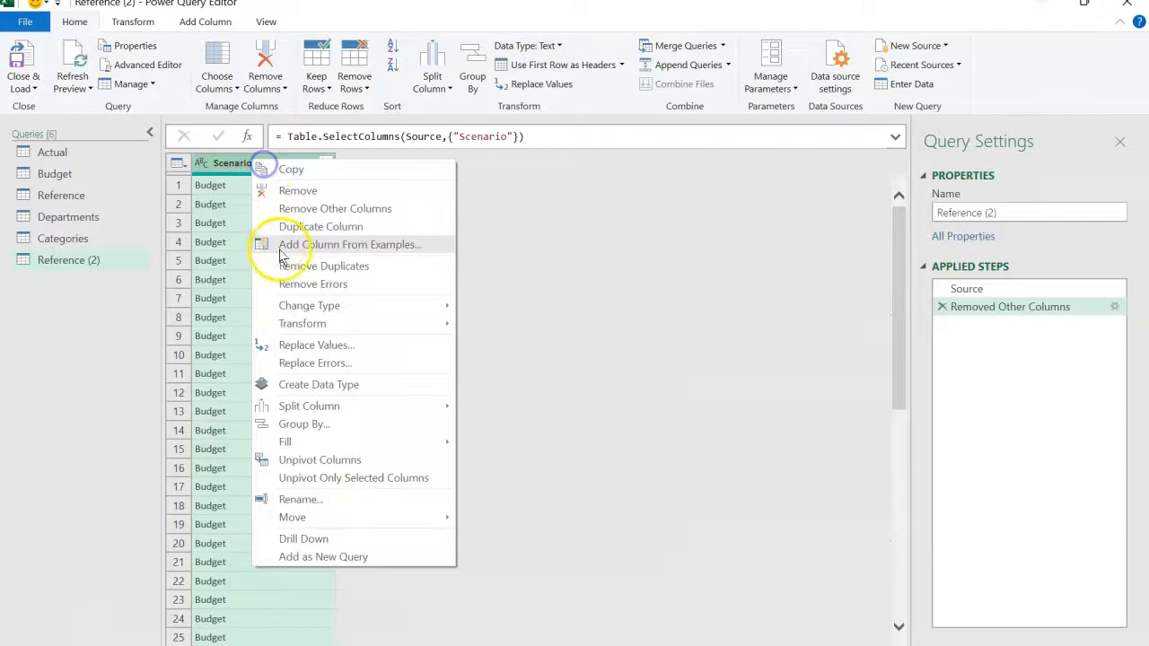
click(299, 265)
click(295, 168)
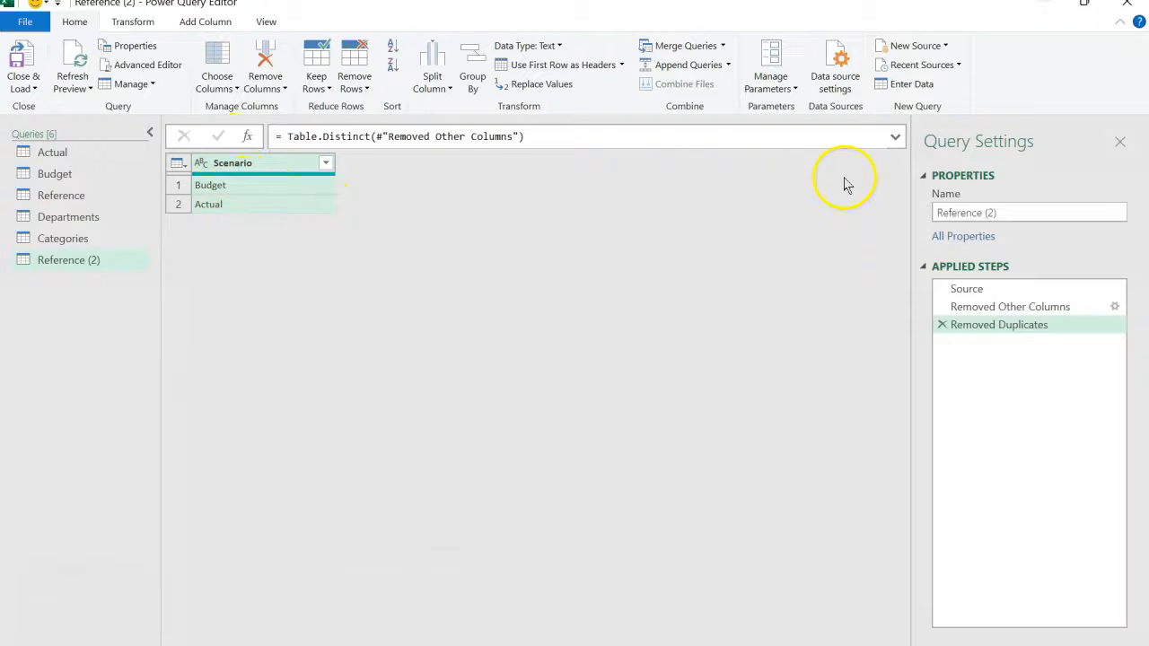
drag(1008, 213, 895, 219)
text(Scenario)
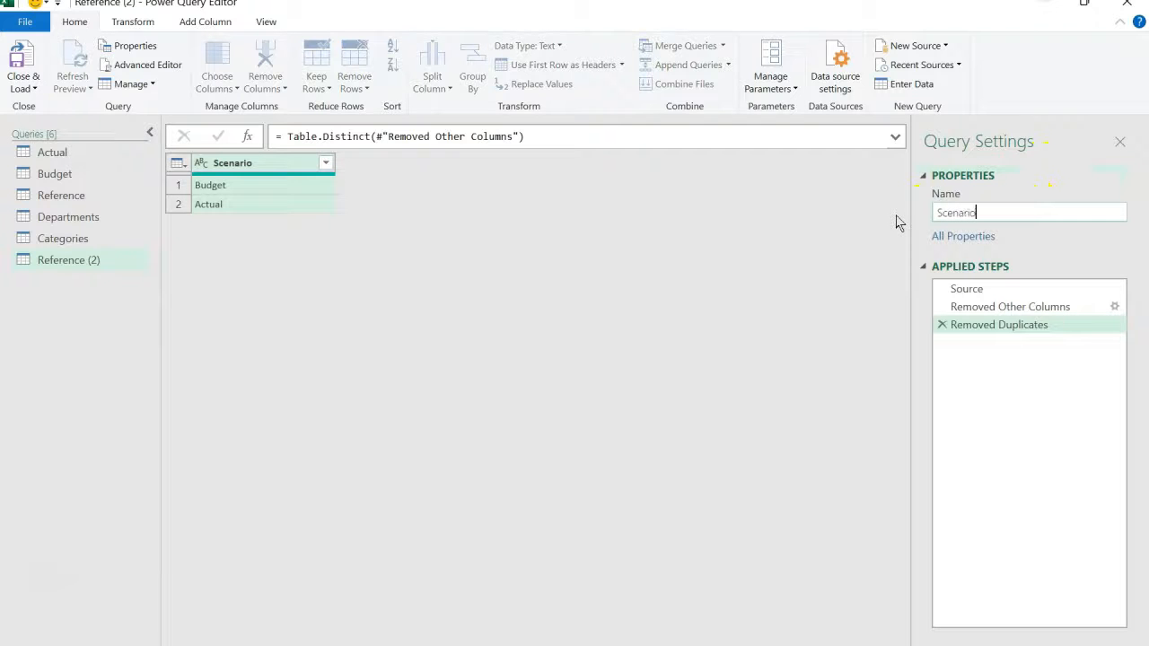
key(Return)
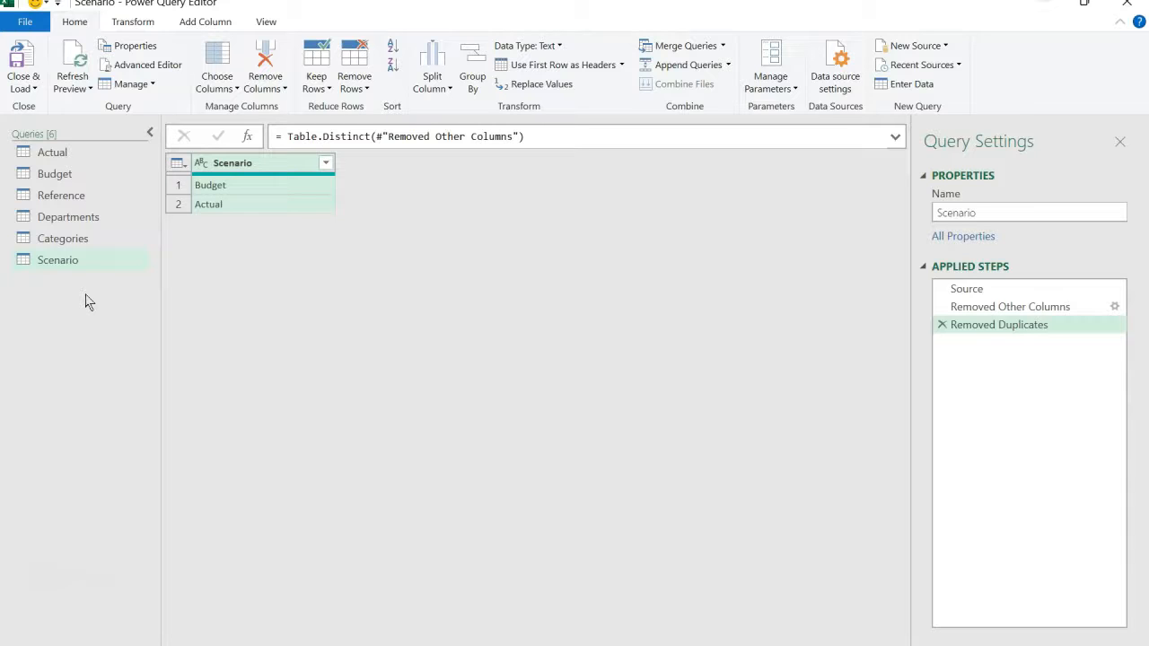
- Look through the data in the Budget query and compare it with the Actual query
click(72, 177)
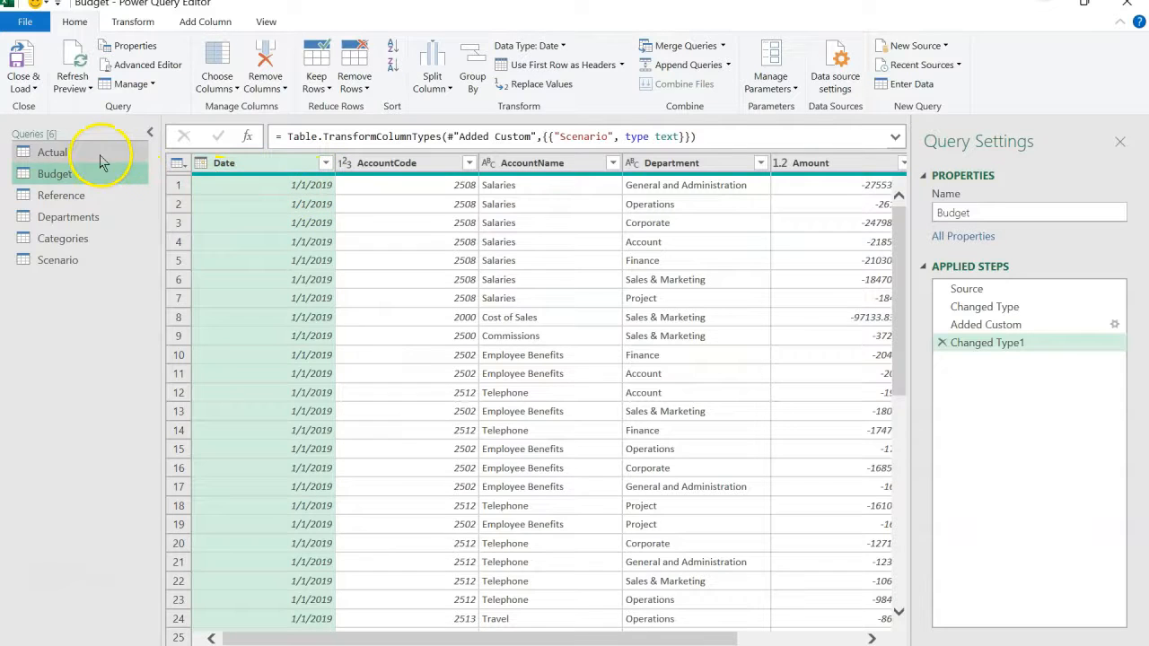
click(100, 156)
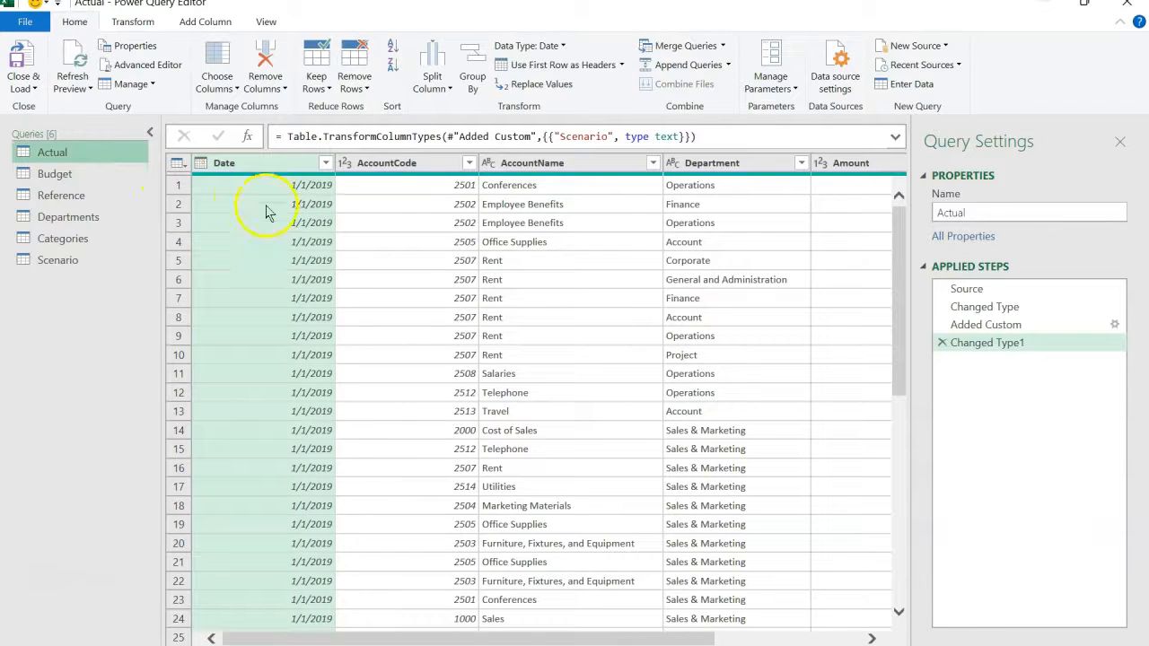
click(113, 176)
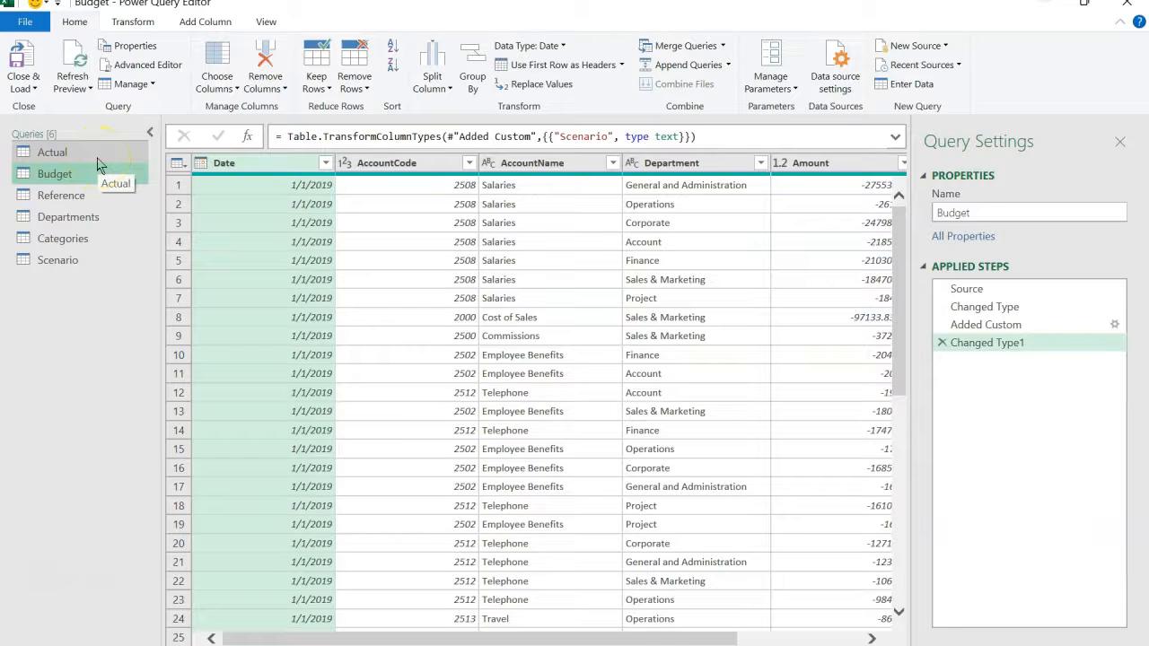
- Add a new blank query to the workbook's list of queries
click(74, 294)
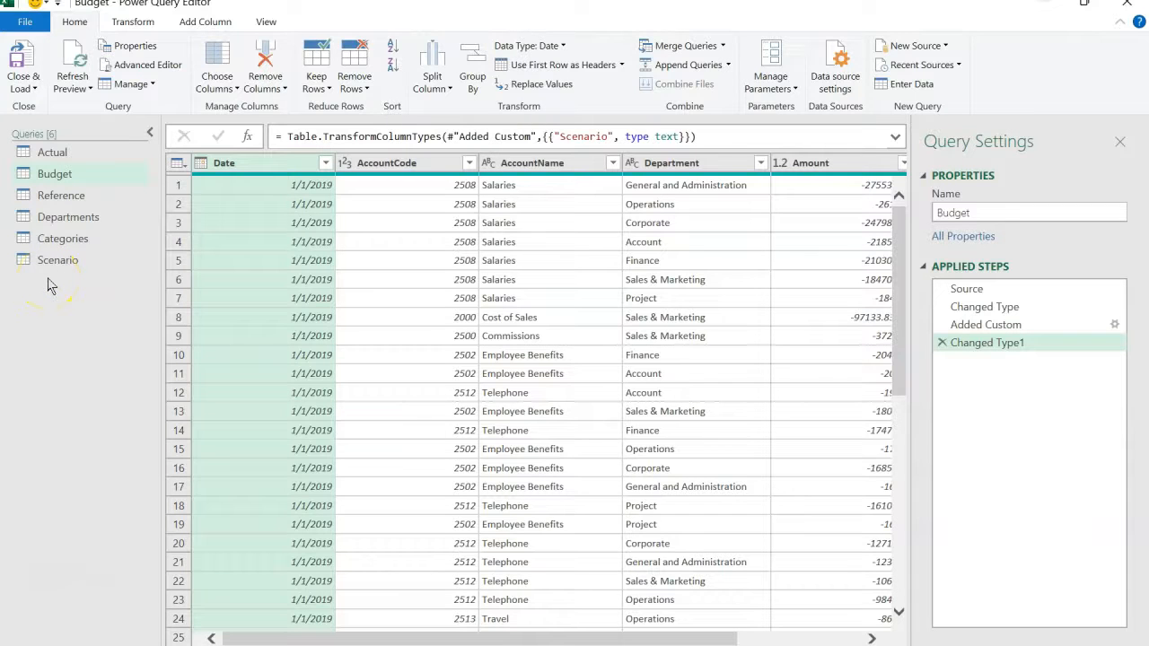
right_click(50, 285)
click(85, 314)
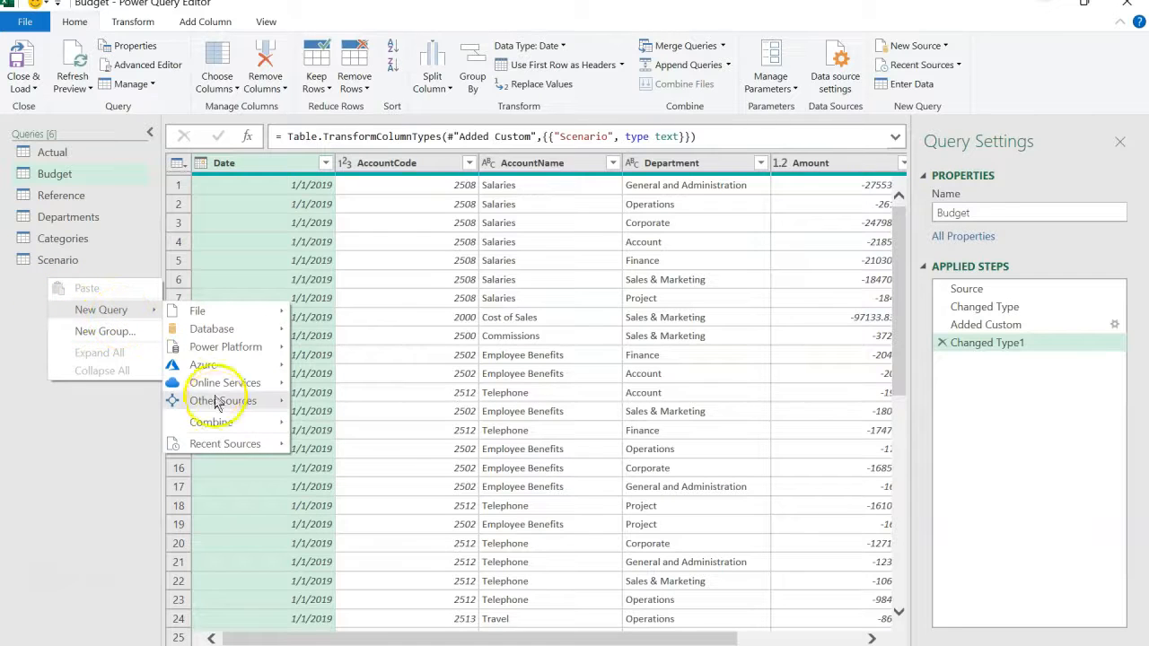
mouse_move(218, 403)
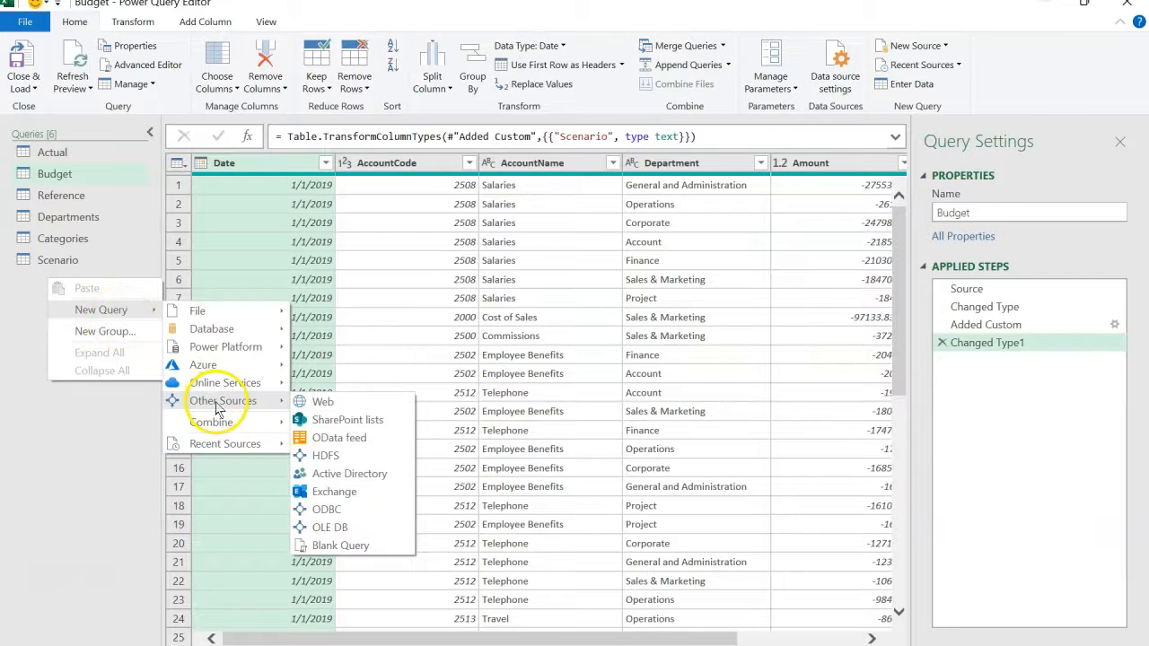
click(332, 549)
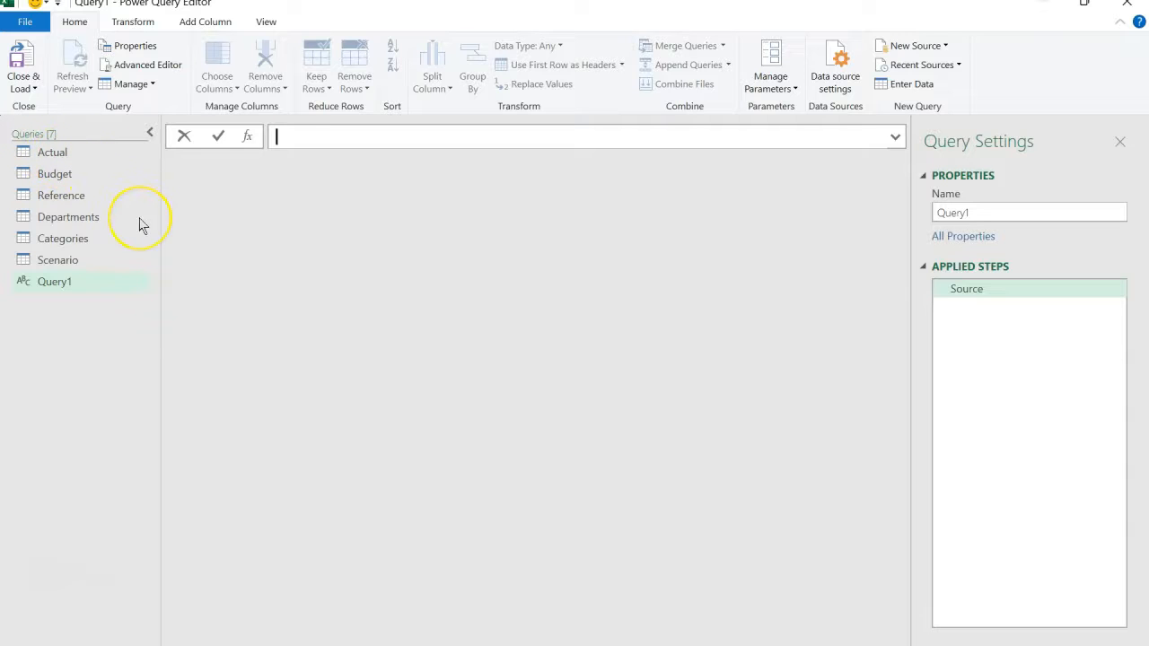
- Enter the formula =Number.From(List.Min(Budget[Date])) as the source of the blank query
text(Nu)
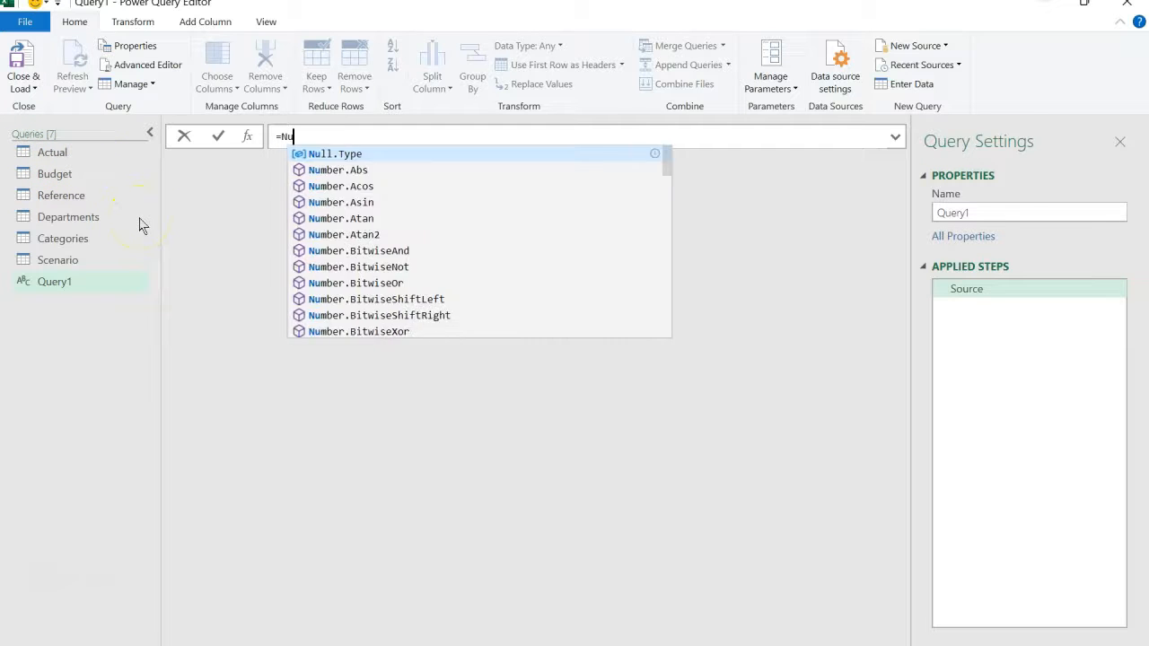
text(mber.From)
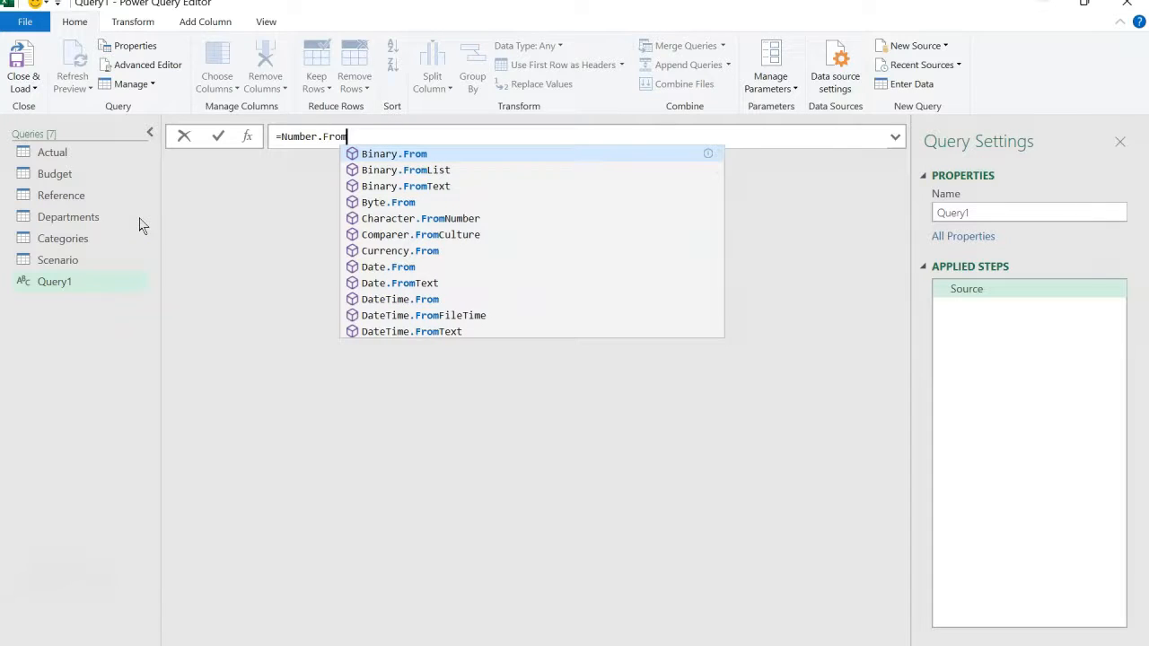
text(()
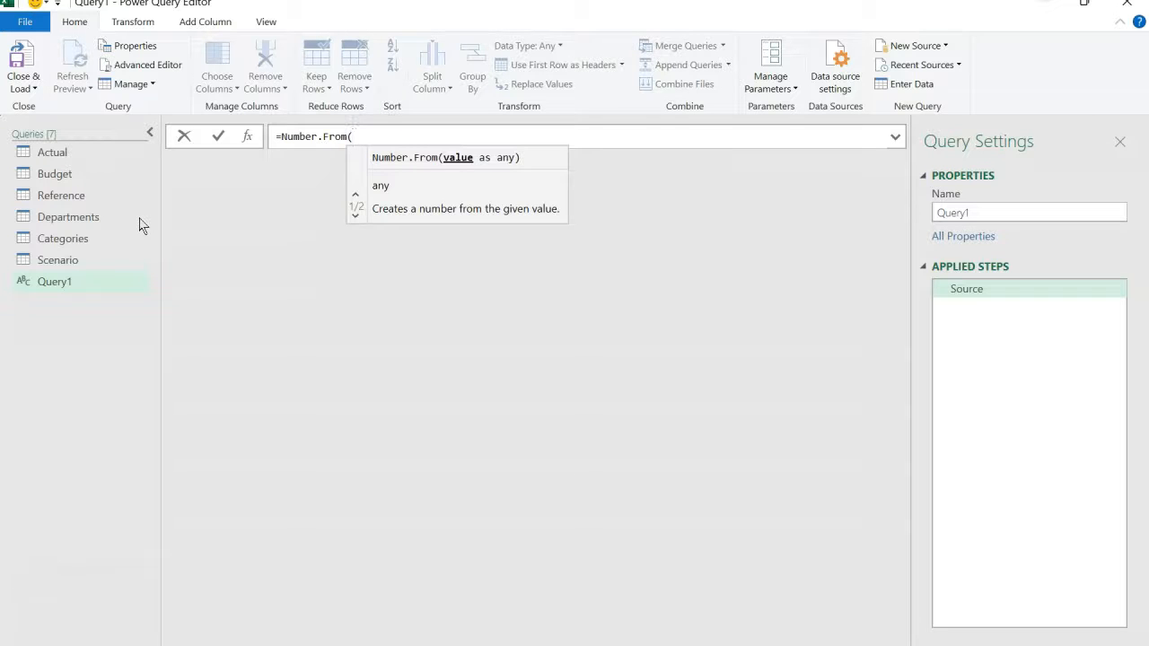
text(List)
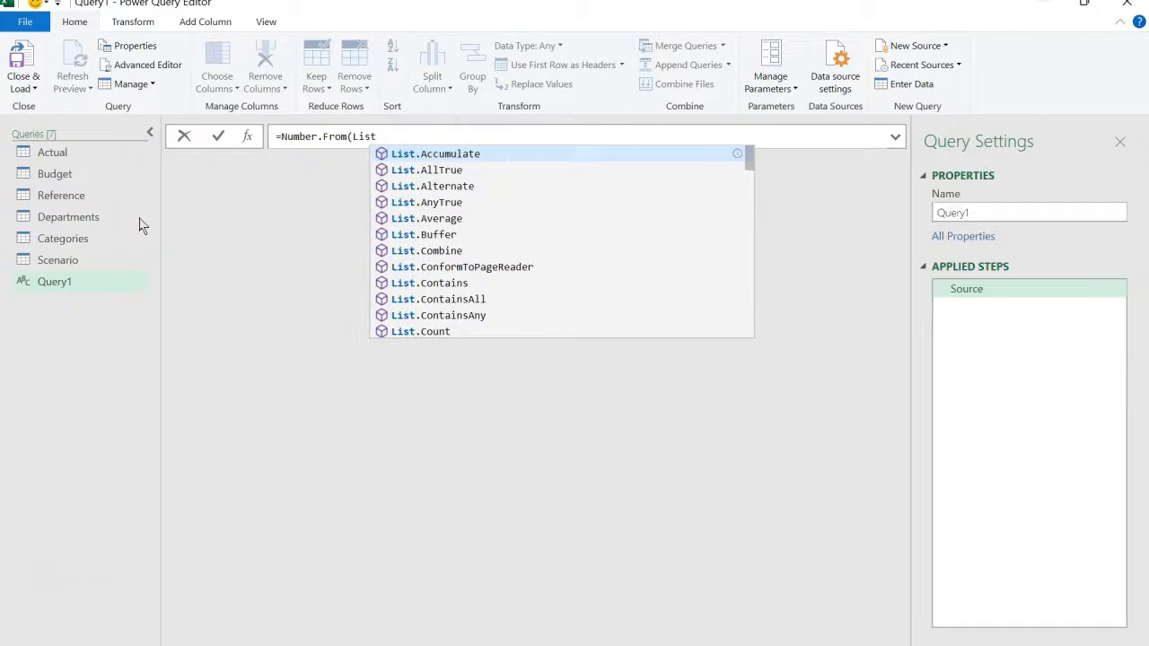
text(.Min)
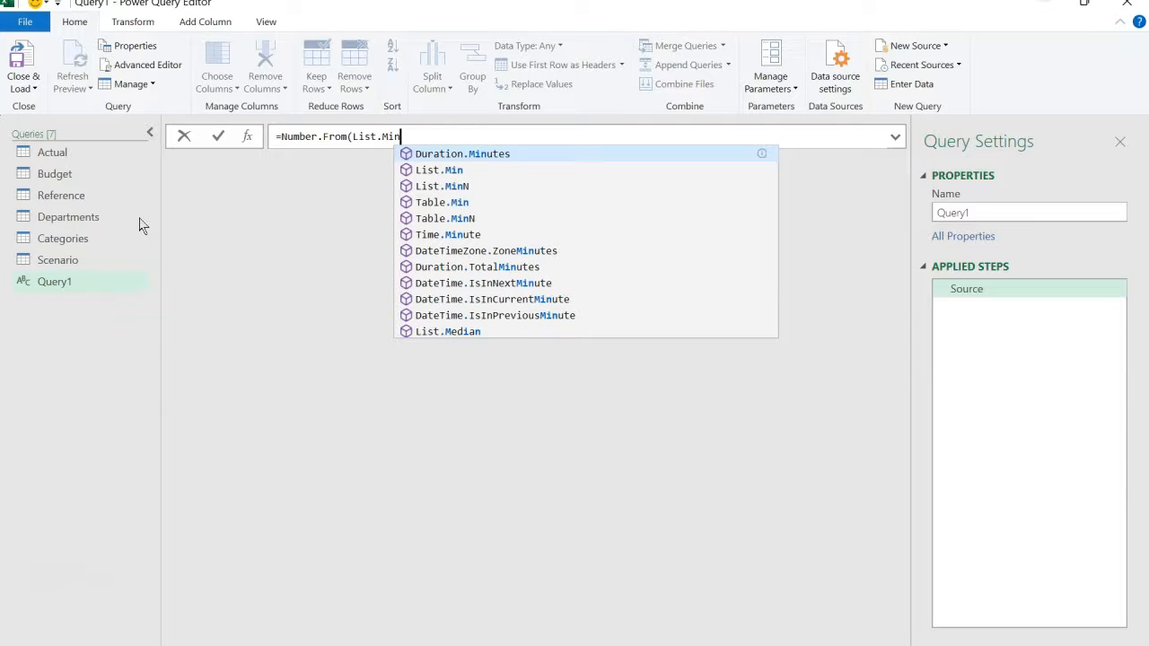
text(()
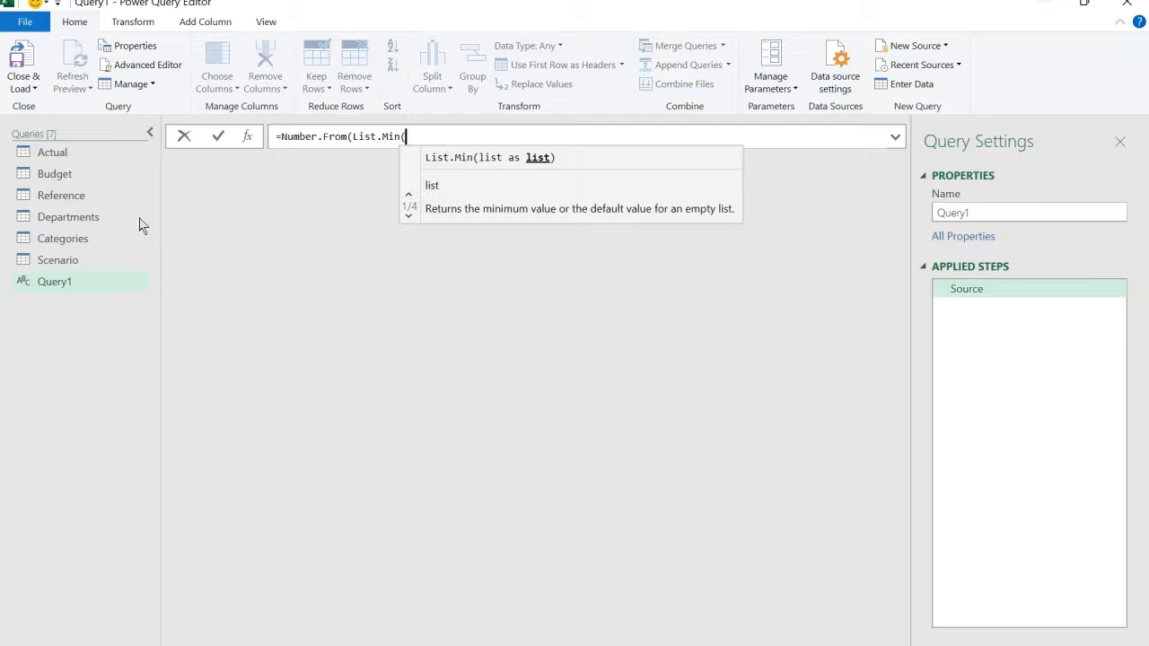
text(Budget)
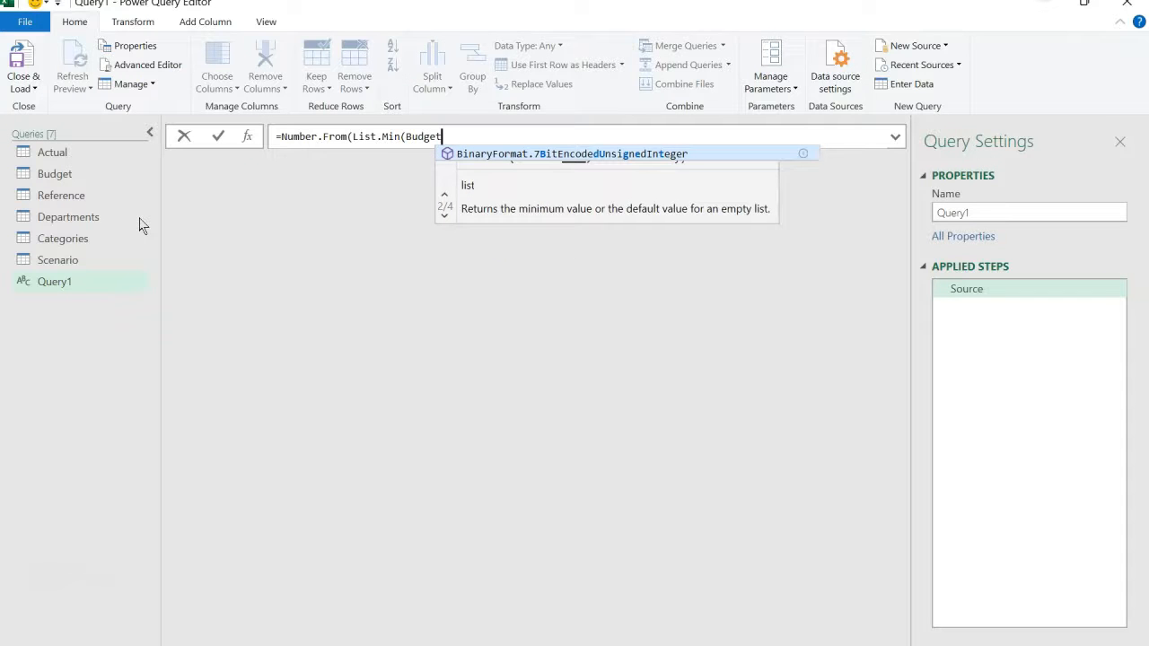
text([)
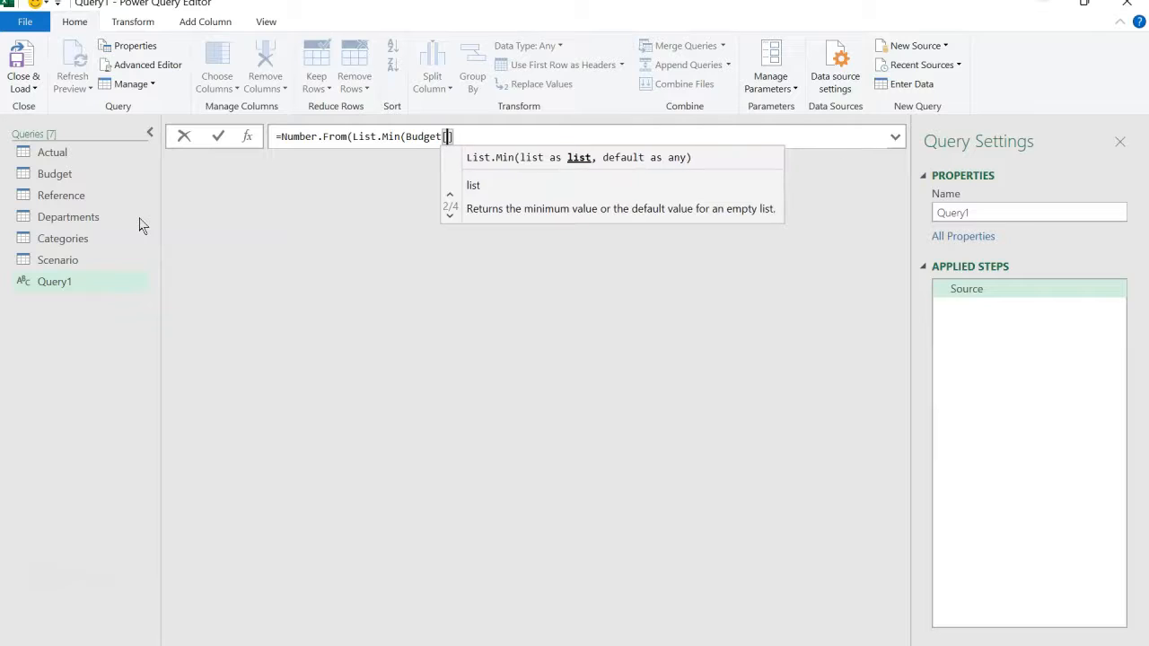
text(Date)
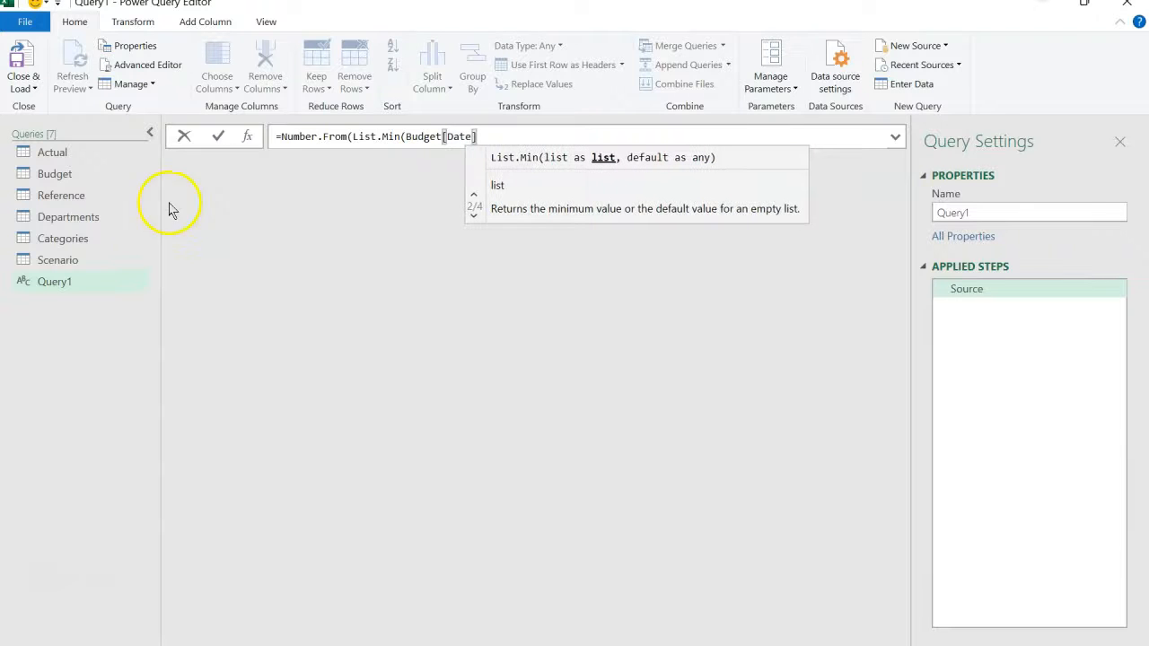
click(490, 138)
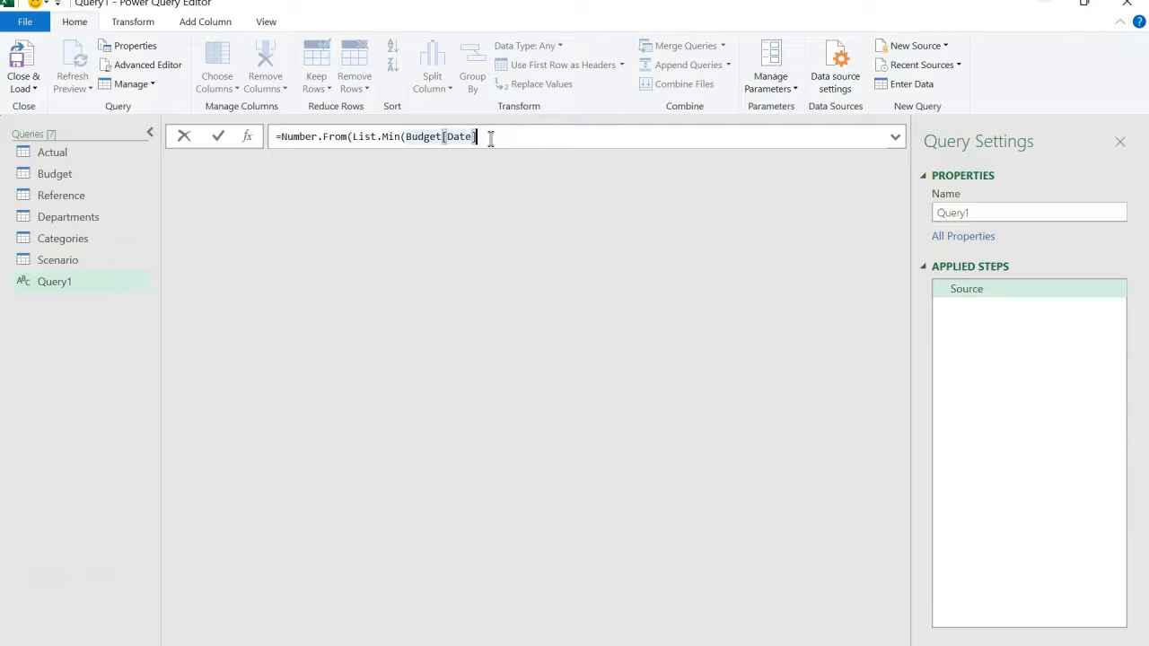
text())
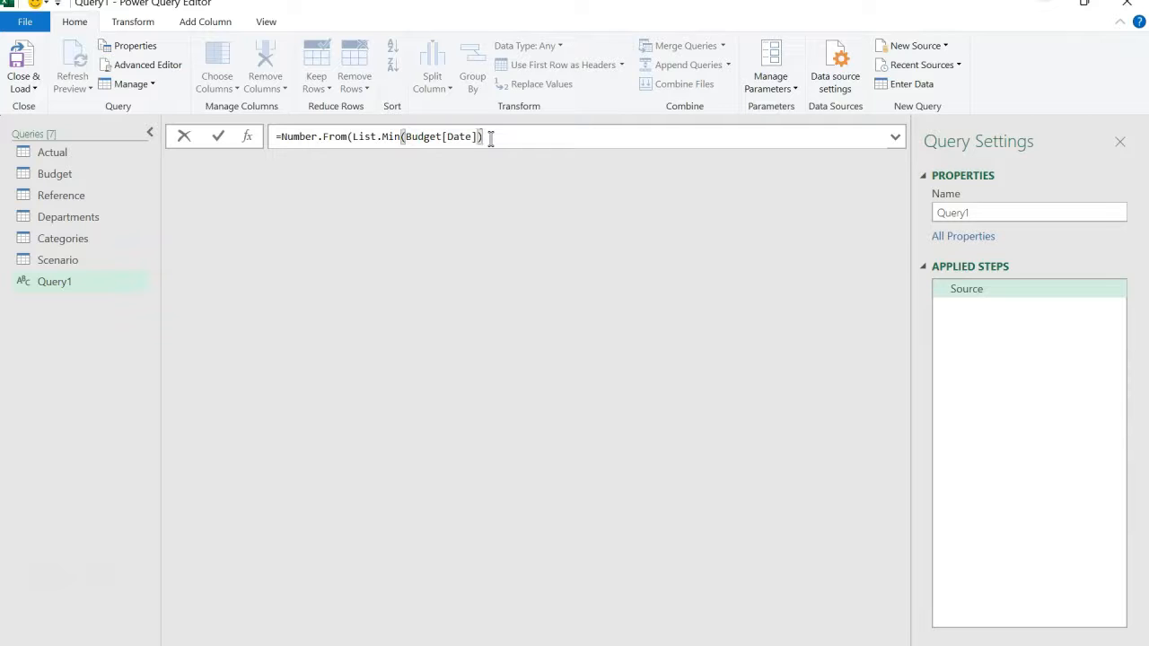
text())
- Extend the formula with the range operator .. and a copy of the Number.From expression that uses List.Max
drag(503, 136, 271, 136)
key(ctrl+c)
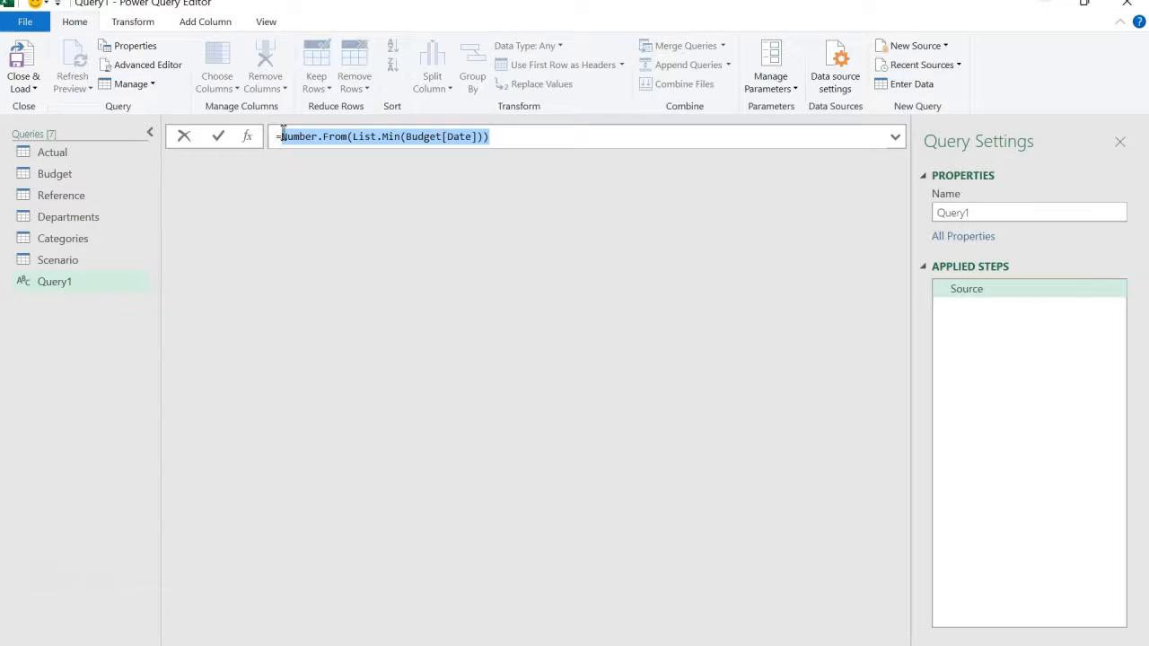
click(506, 141)
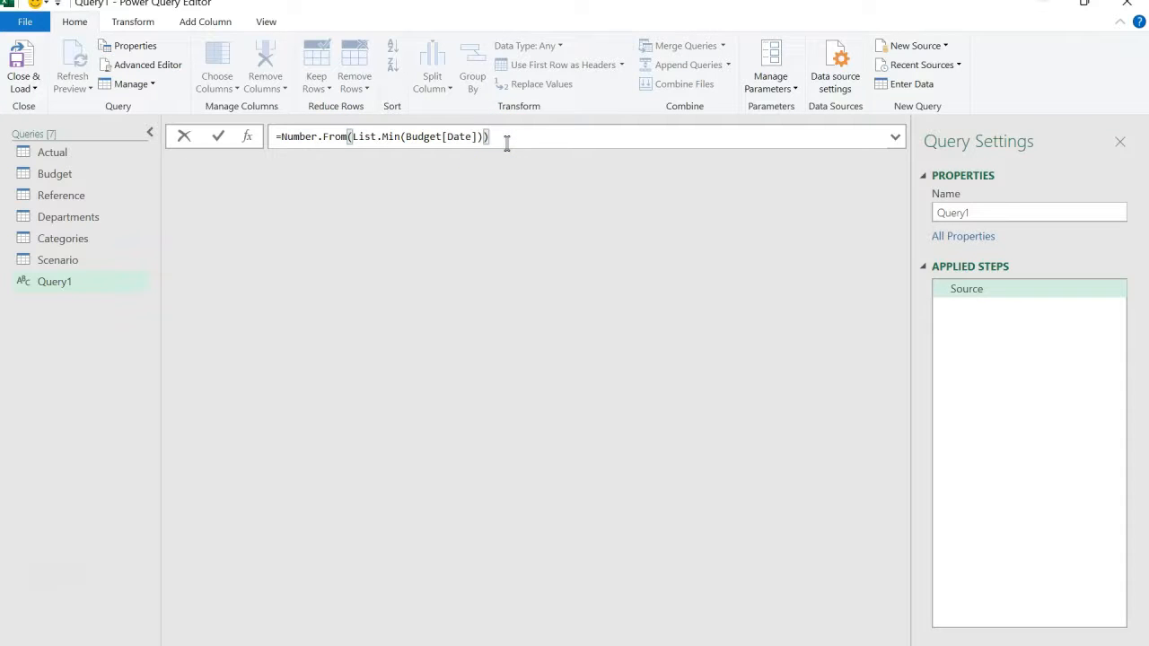
text(..)
click(547, 139)
key(ctrl+v)
click(500, 137)
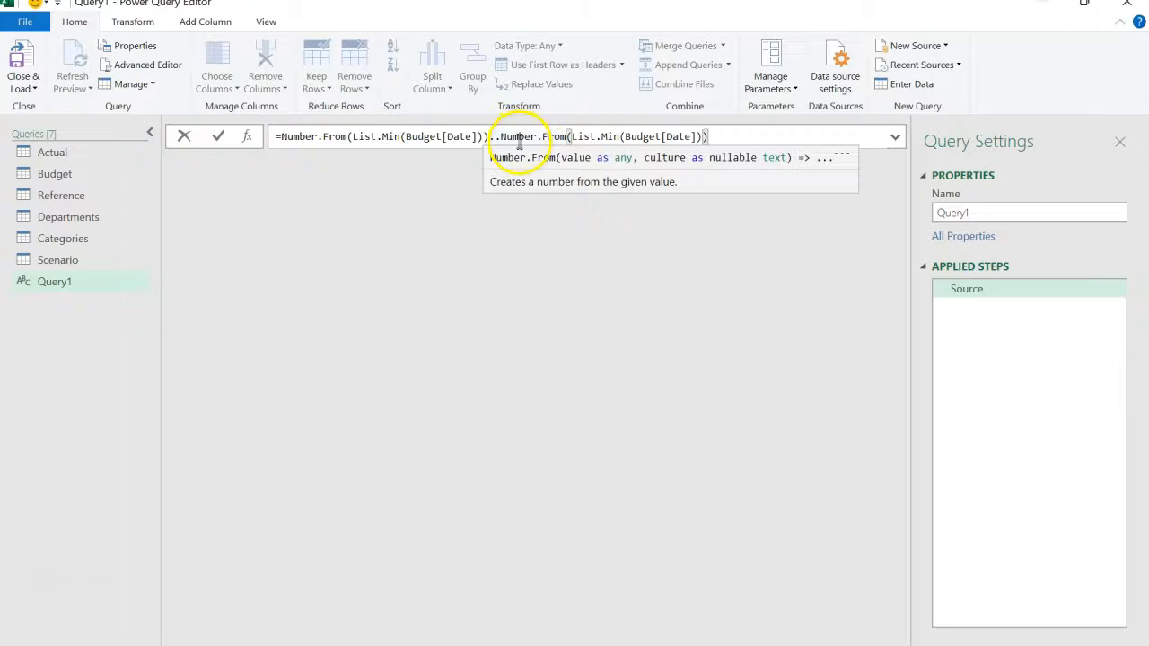
click(619, 139)
key(BackSpace)
key(BackSpace)
text(ax)
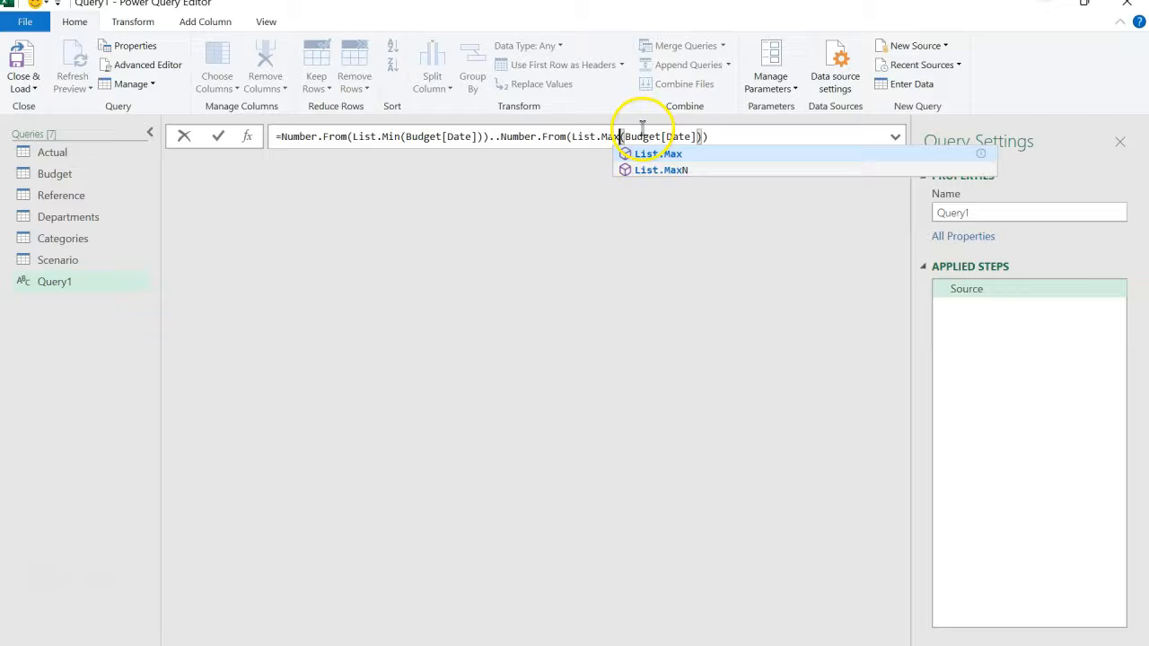
- Make the List.Max part of the formula refer to Actual[Date]
click(660, 138)
key(BackSpace)
key(BackSpace)
key(BackSpace)
key(BackSpace)
key(BackSpace)
key(BackSpace)
text(Actual)
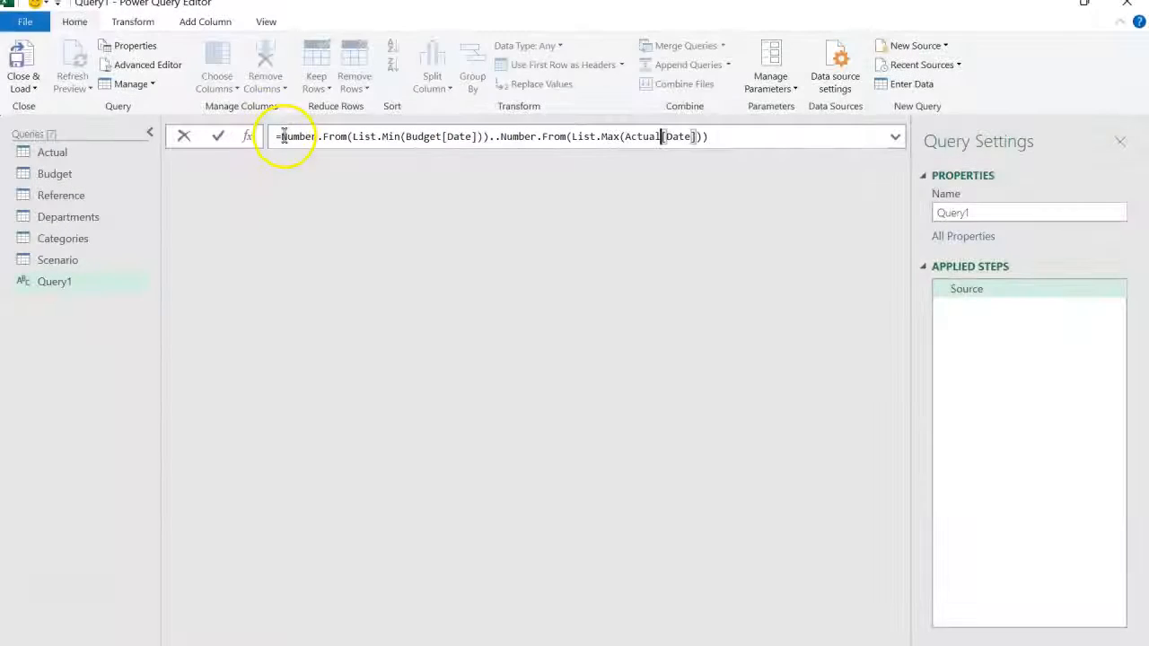
- Enclose the whole formula in curly braces and convert the resulting list to a table with no delimiter
click(280, 137)
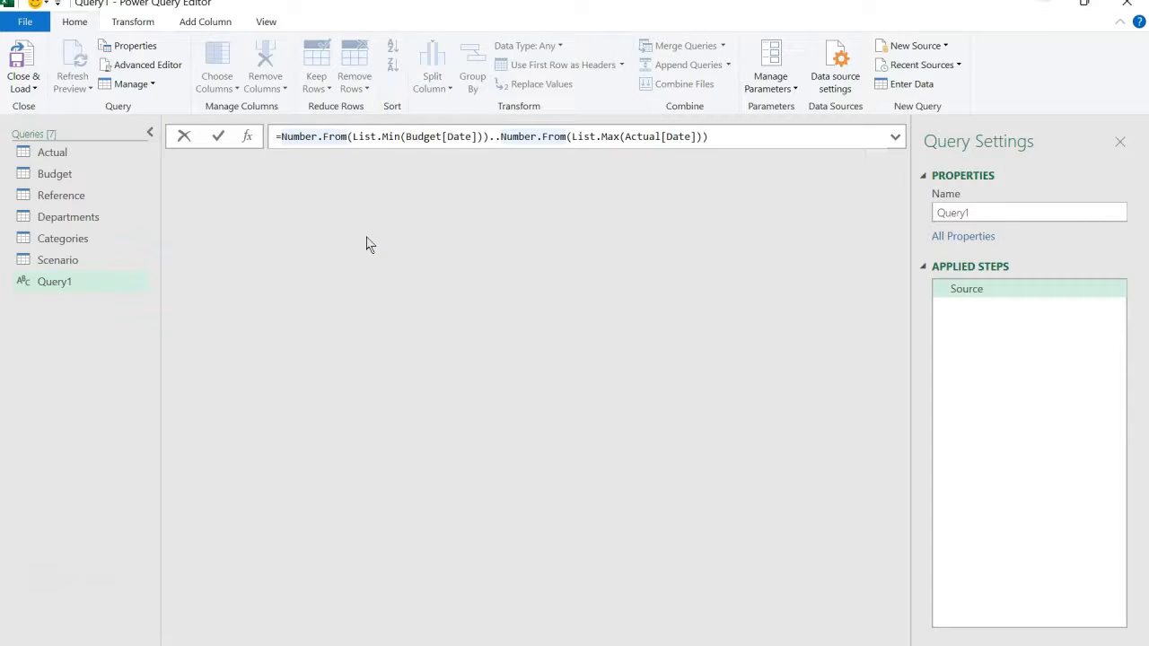
text({)
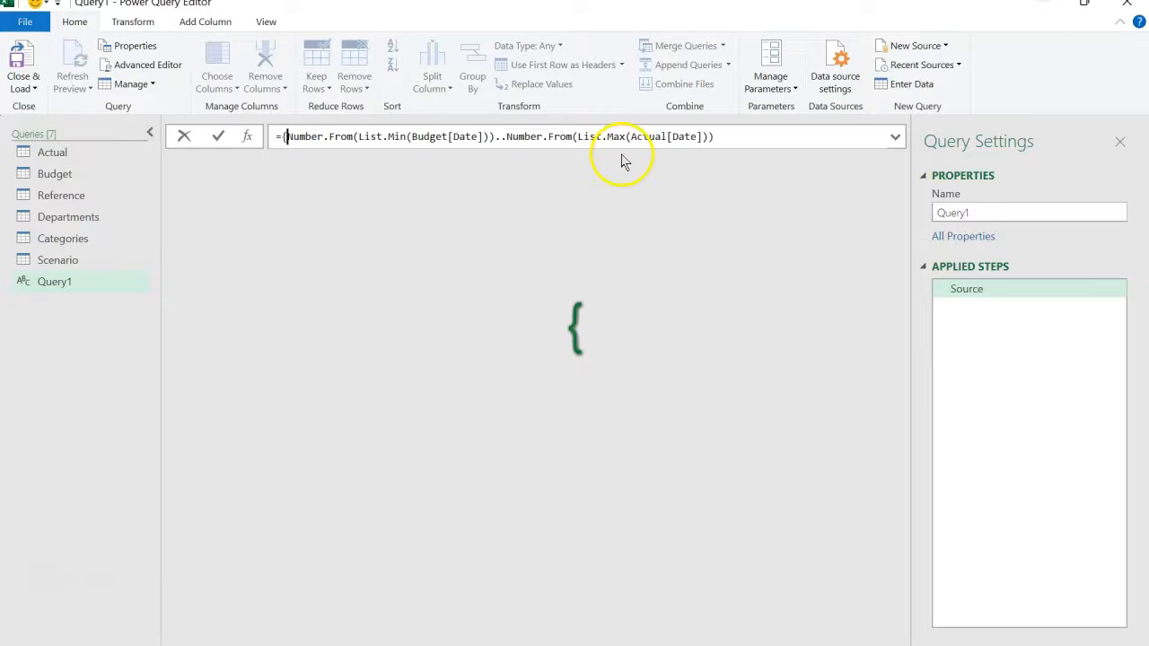
click(732, 137)
text(})
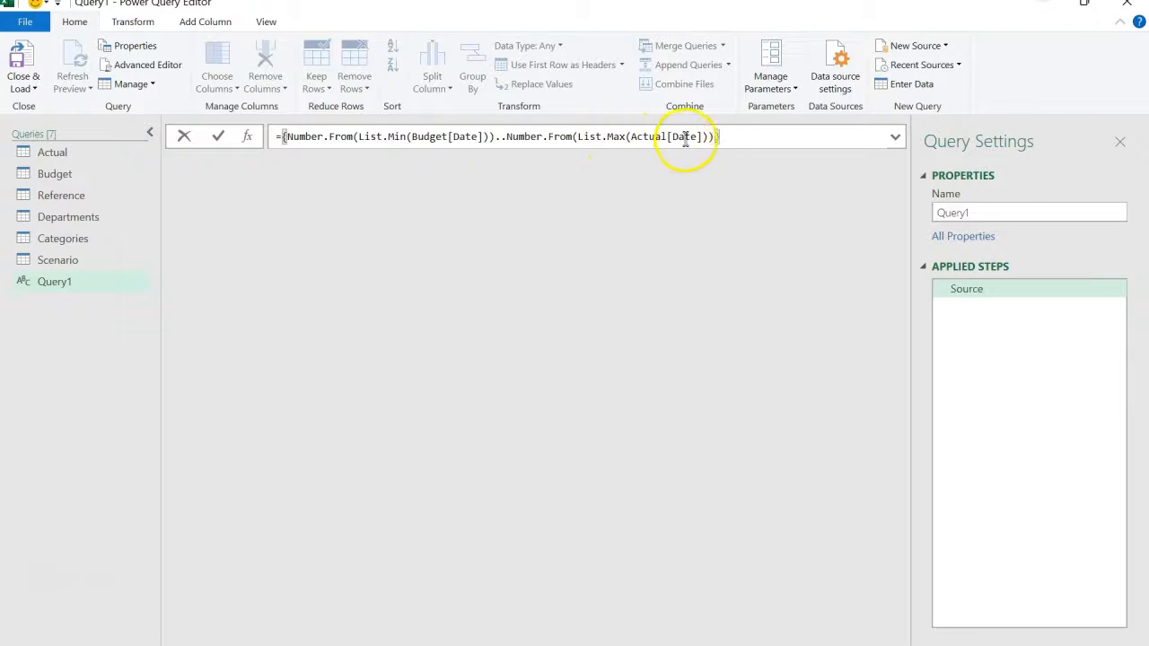
key(Return)
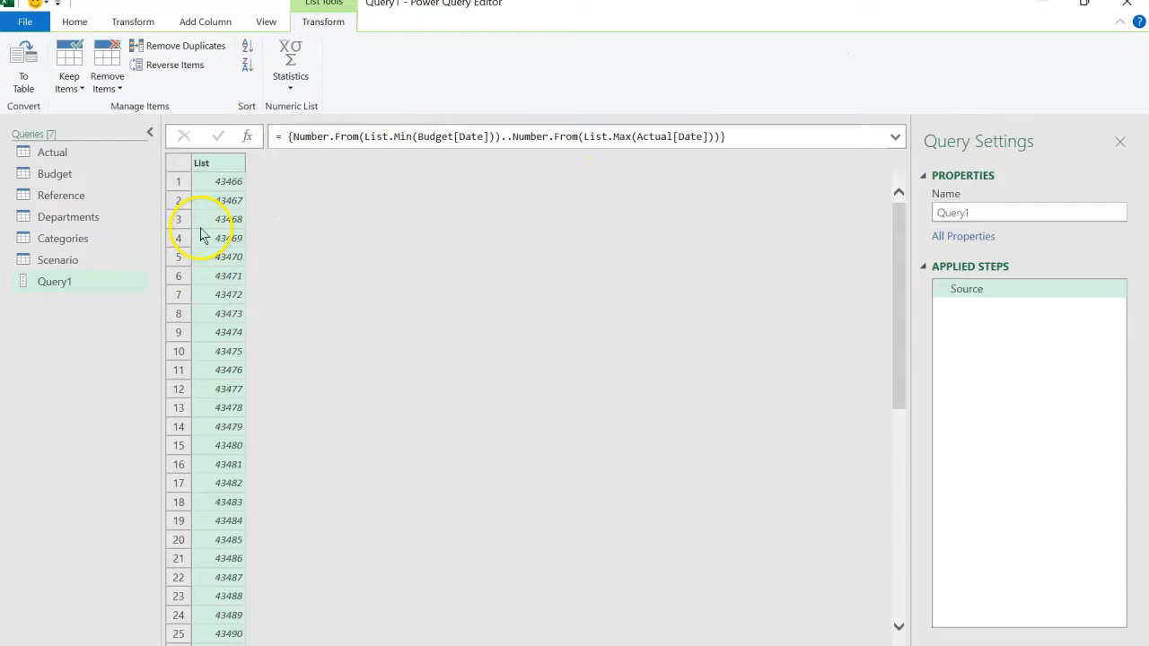
click(34, 73)
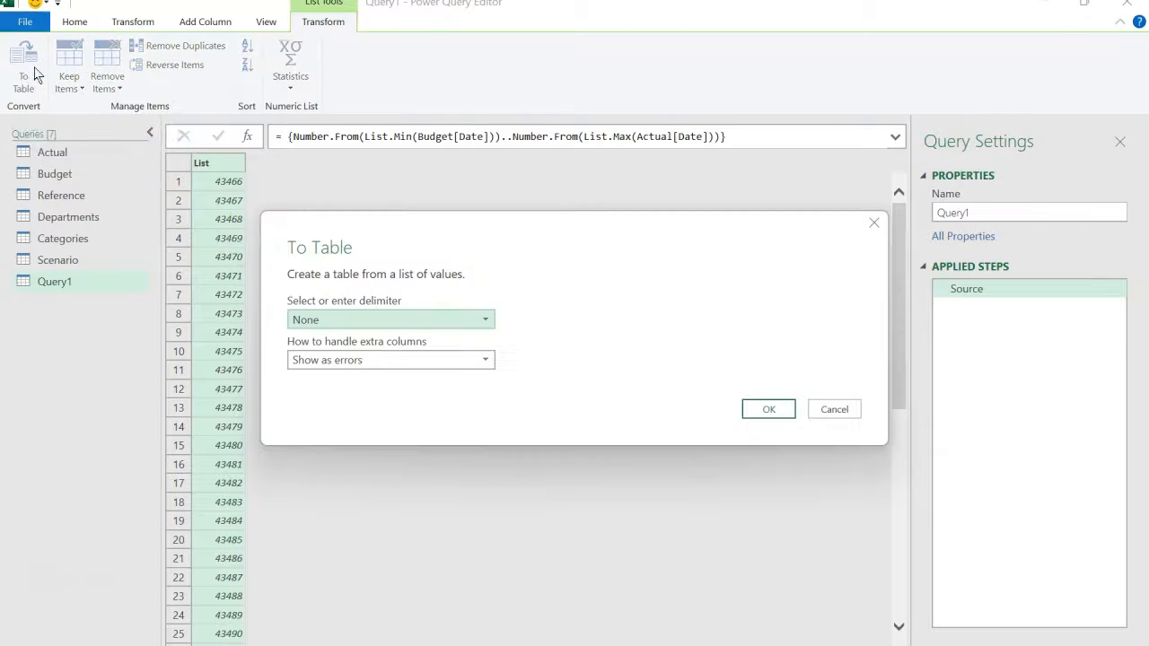
click(763, 411)
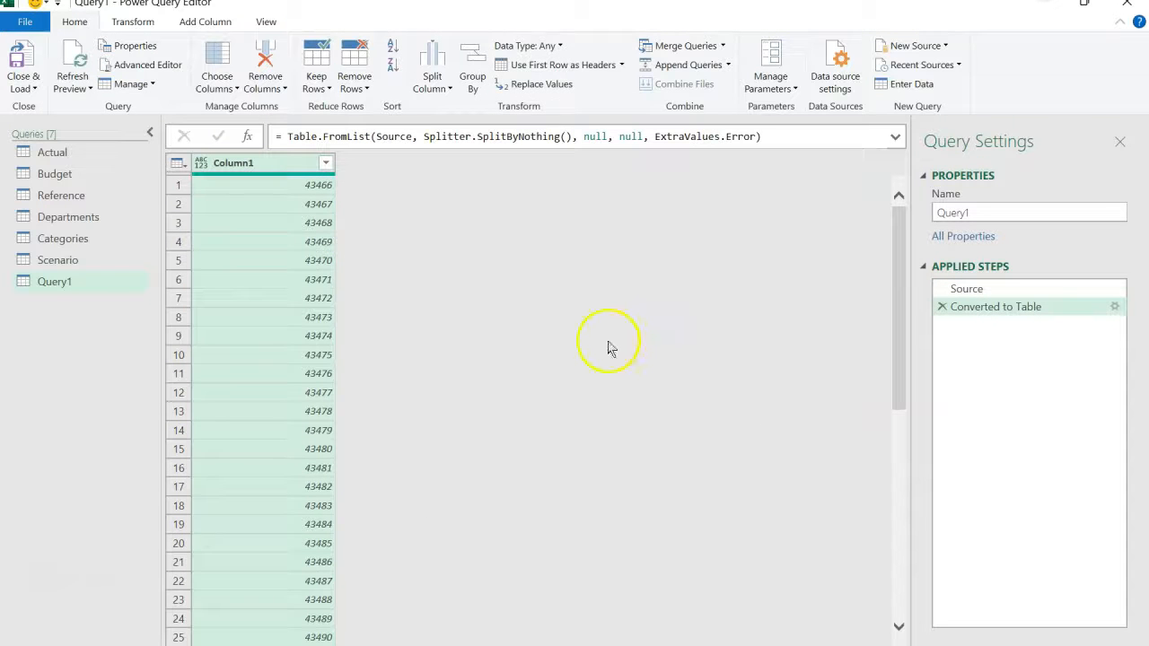
- Rename the table's only column as Date and set its data type to Date
double_click(267, 165)
text(D)
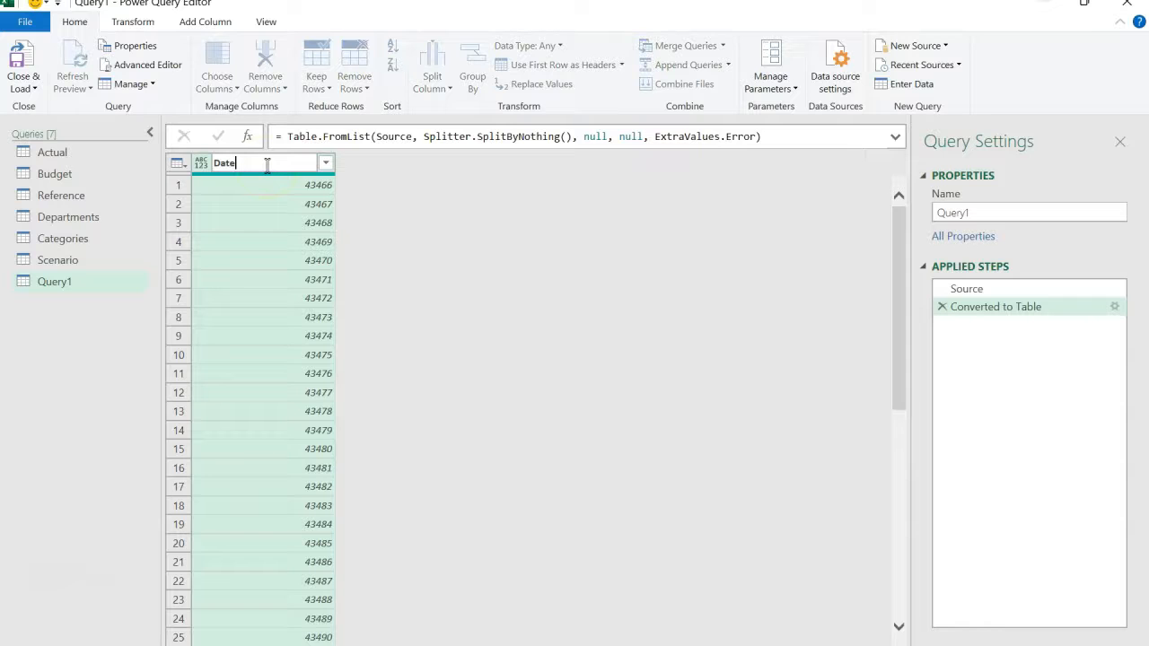
text(ate)
key(Return)
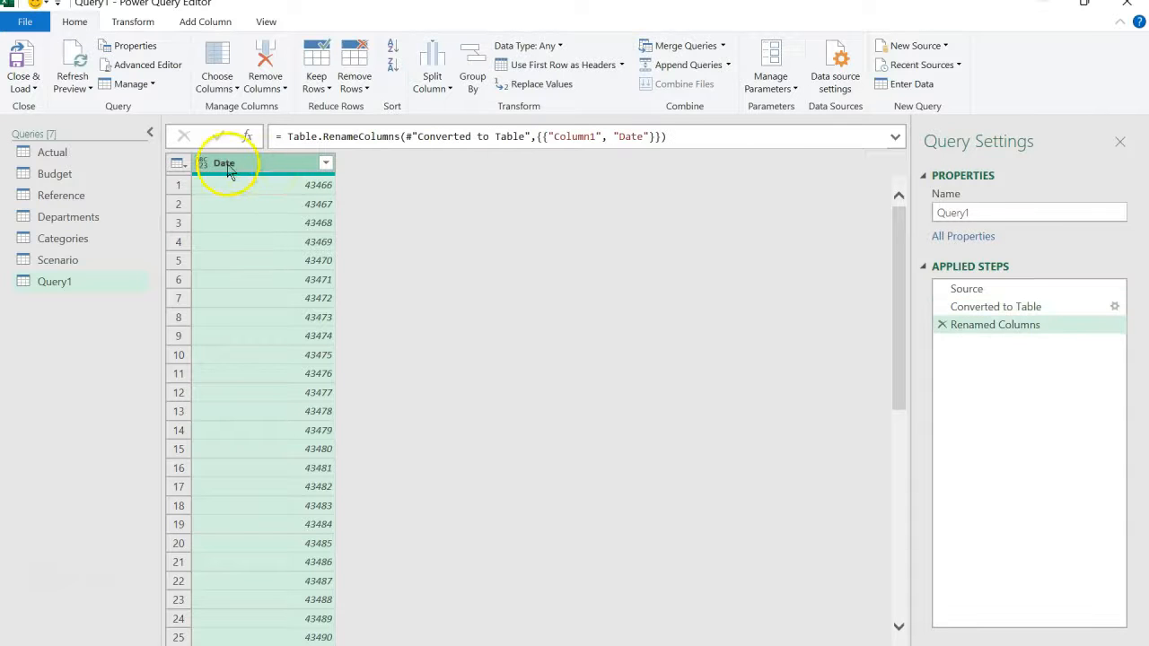
click(201, 163)
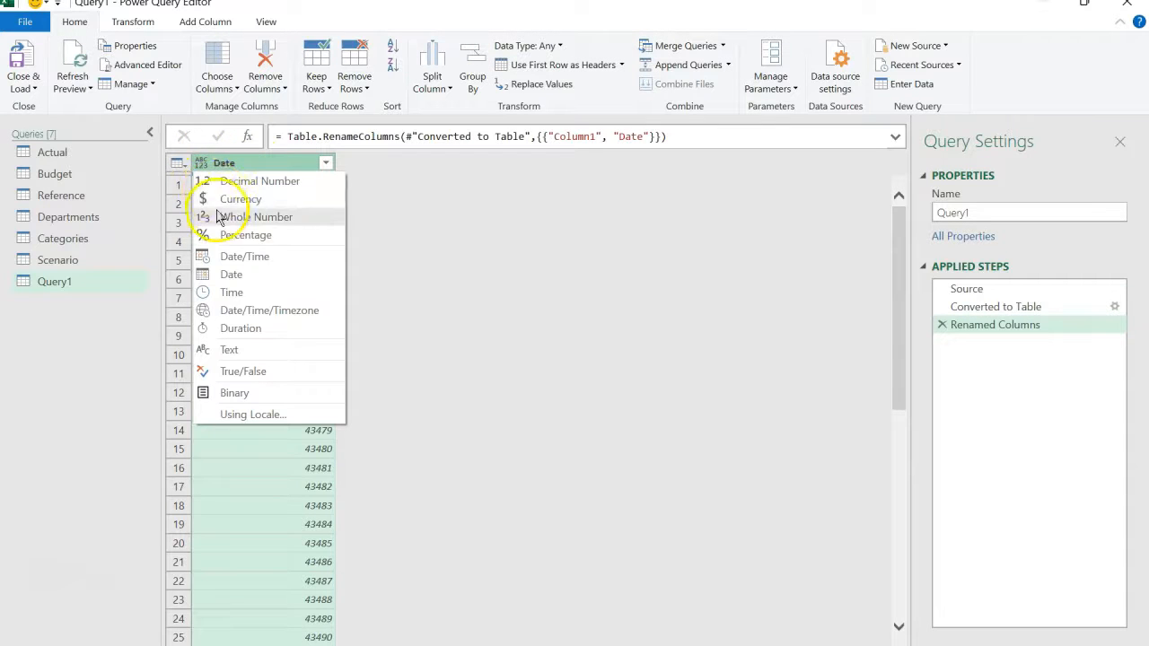
click(226, 273)
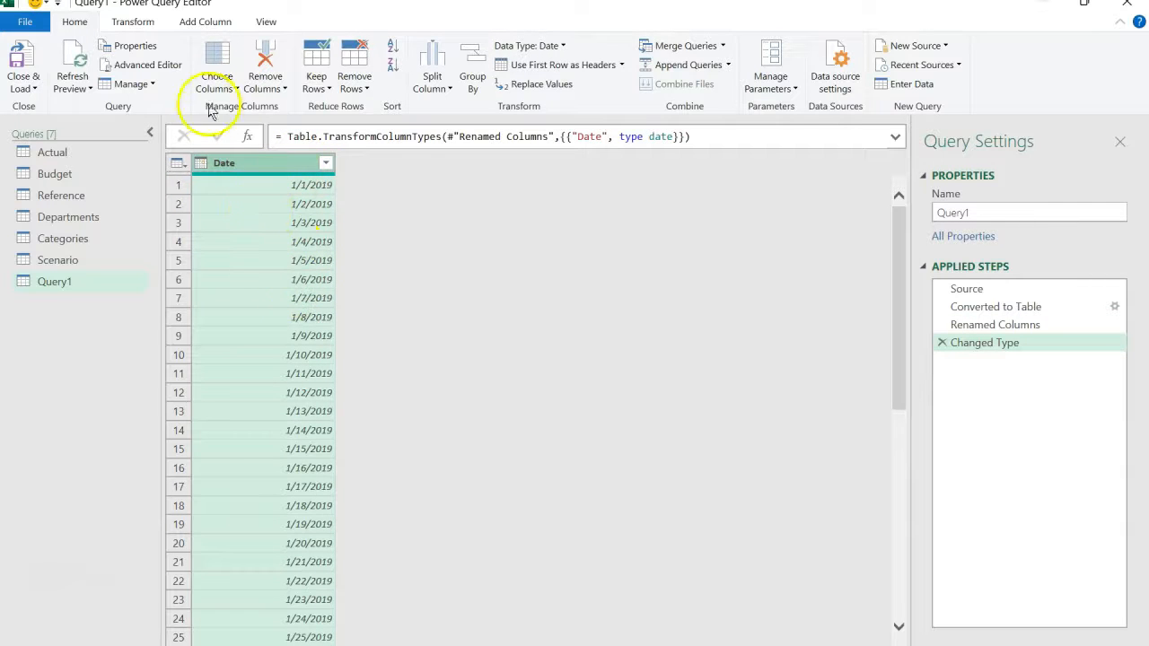
- Examine the column profile of the Date column for its statistics and value distribution, and hide the profile again
click(144, 25)
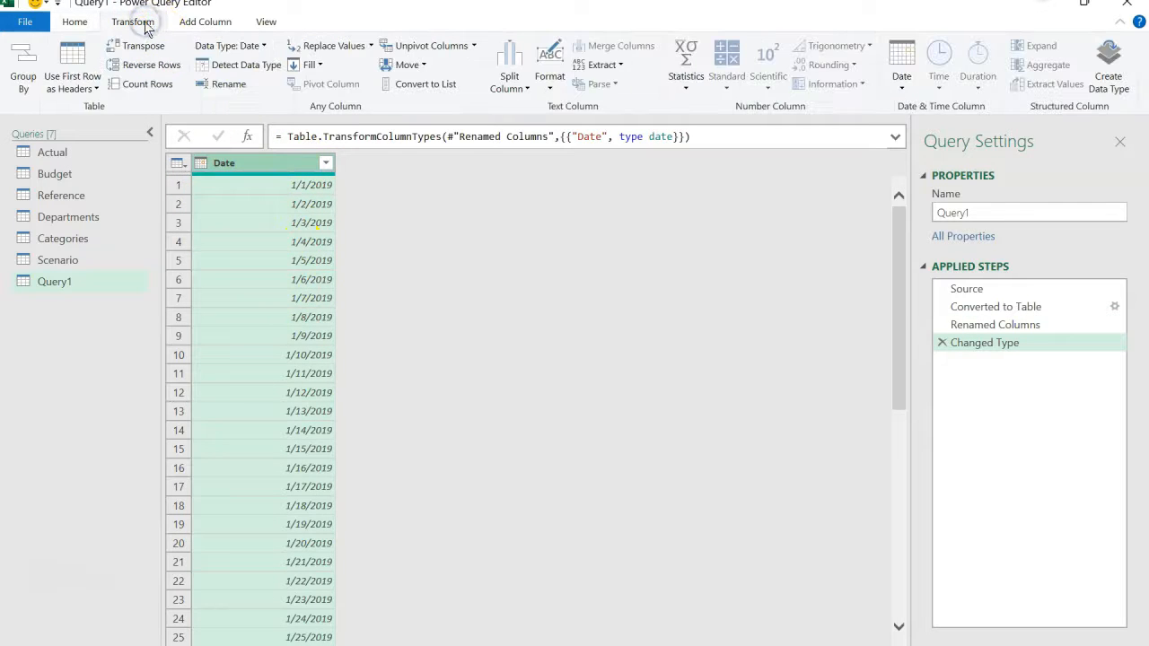
click(259, 18)
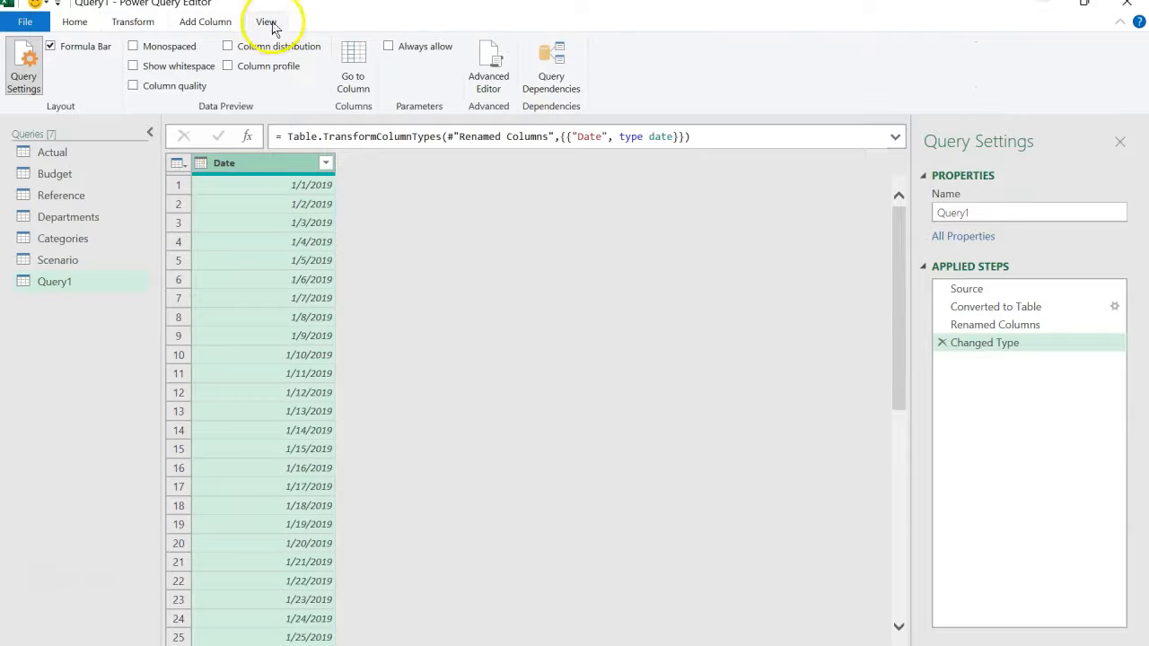
click(229, 69)
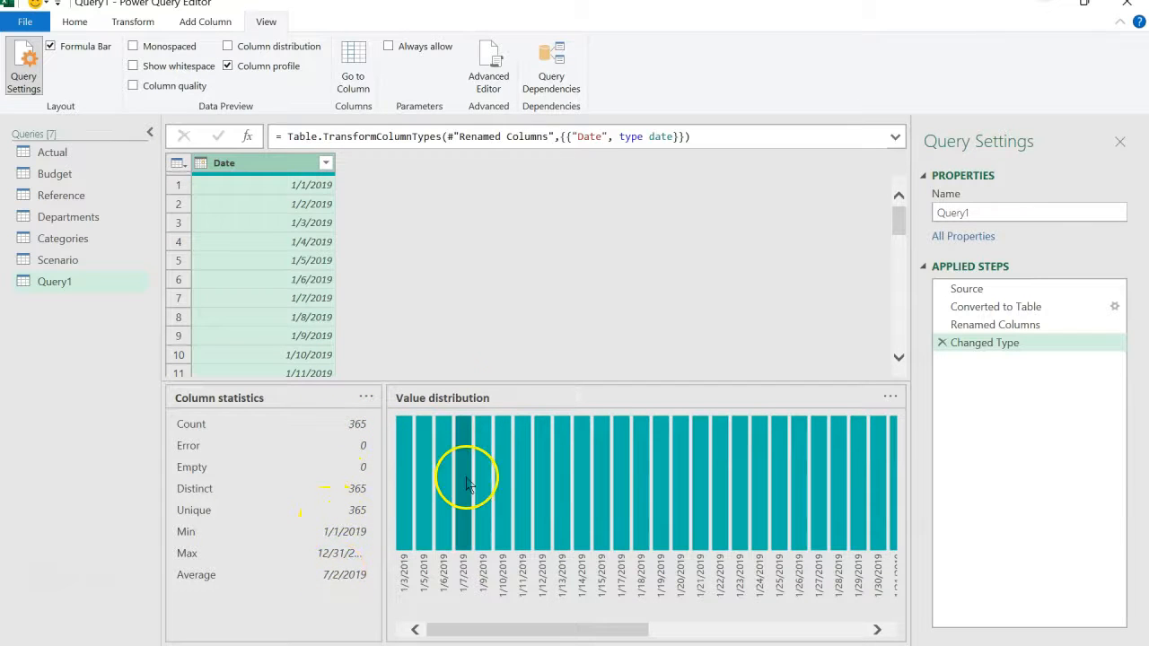
click(229, 68)
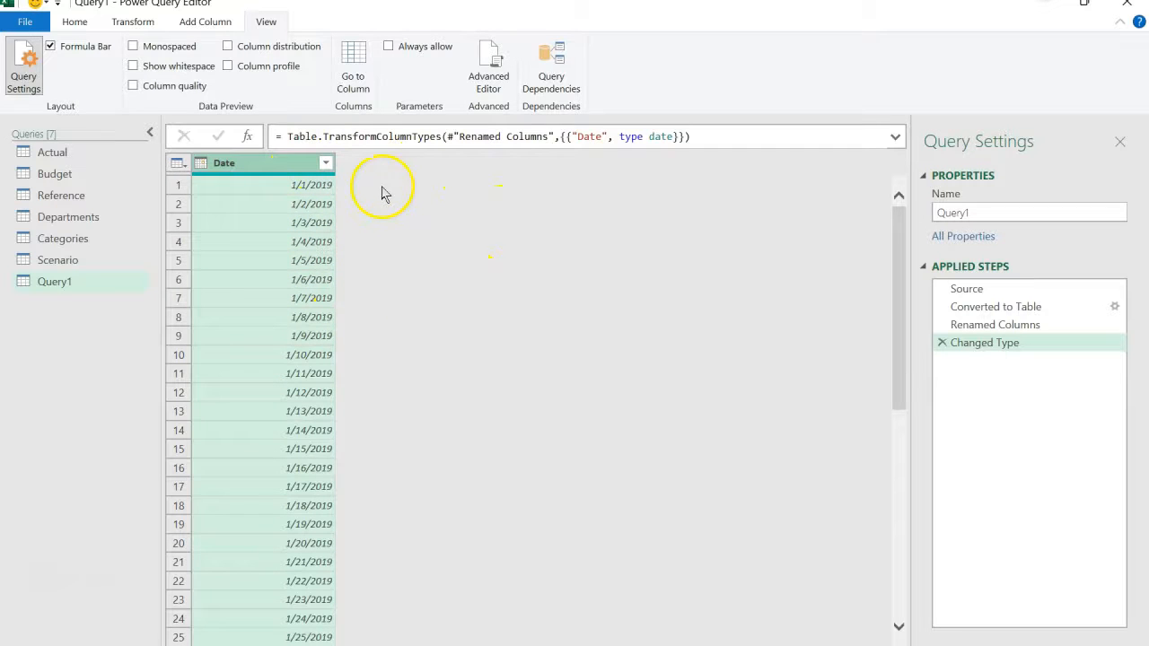
- Add a Year column derived from the Date column
click(76, 22)
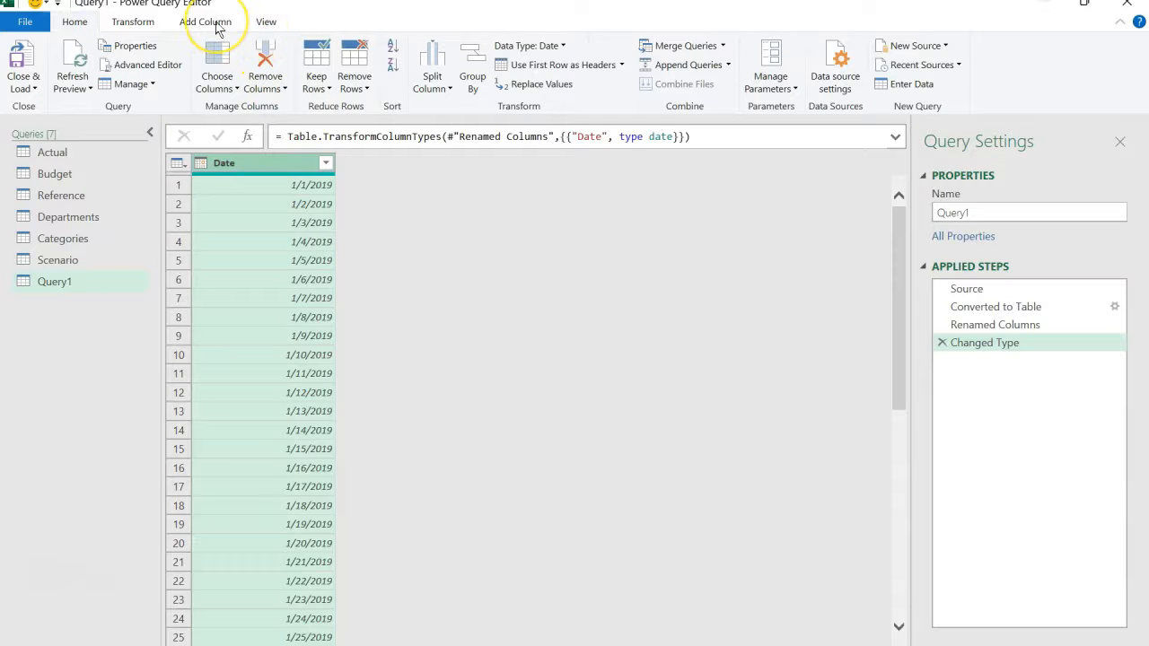
click(214, 26)
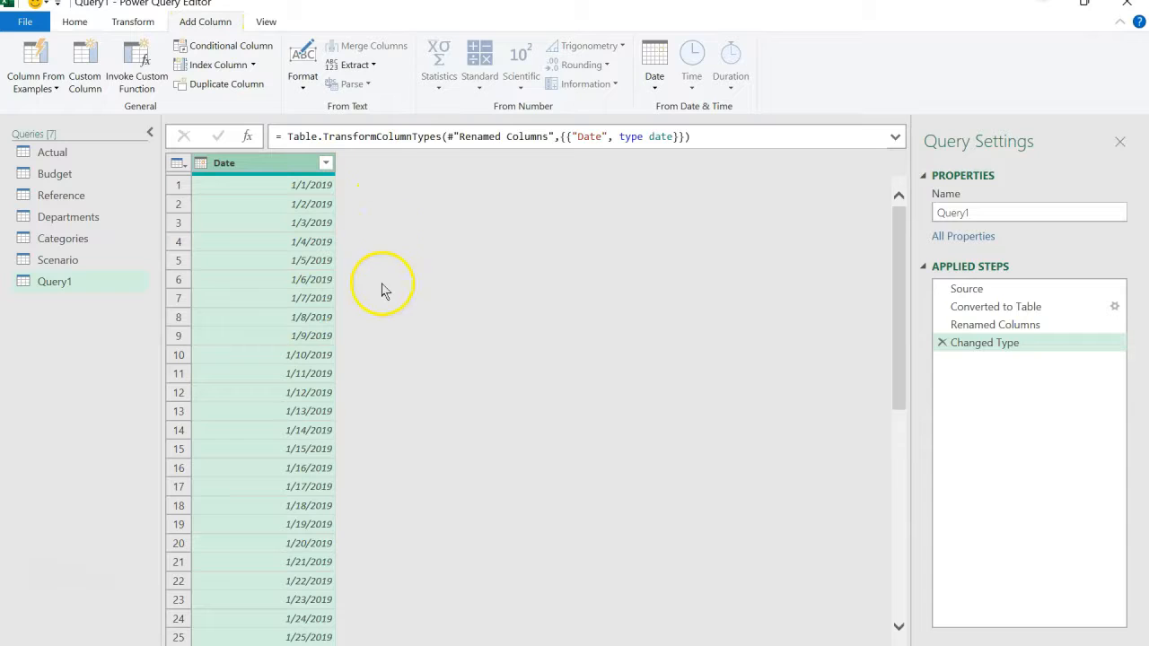
click(652, 79)
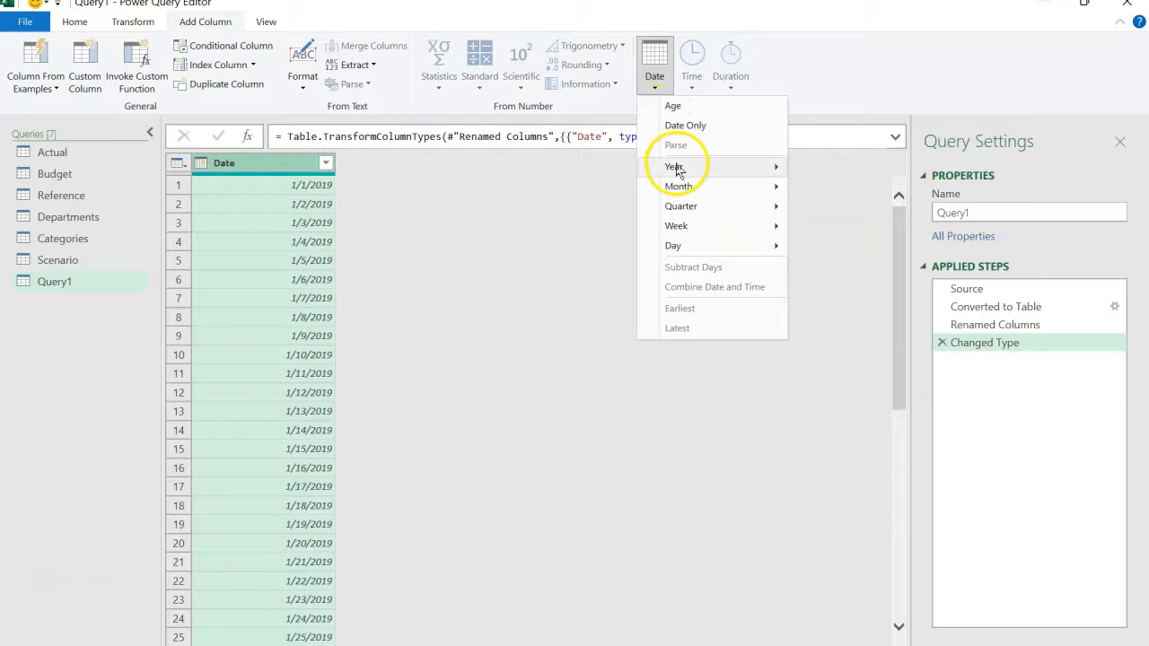
mouse_move(728, 169)
click(815, 171)
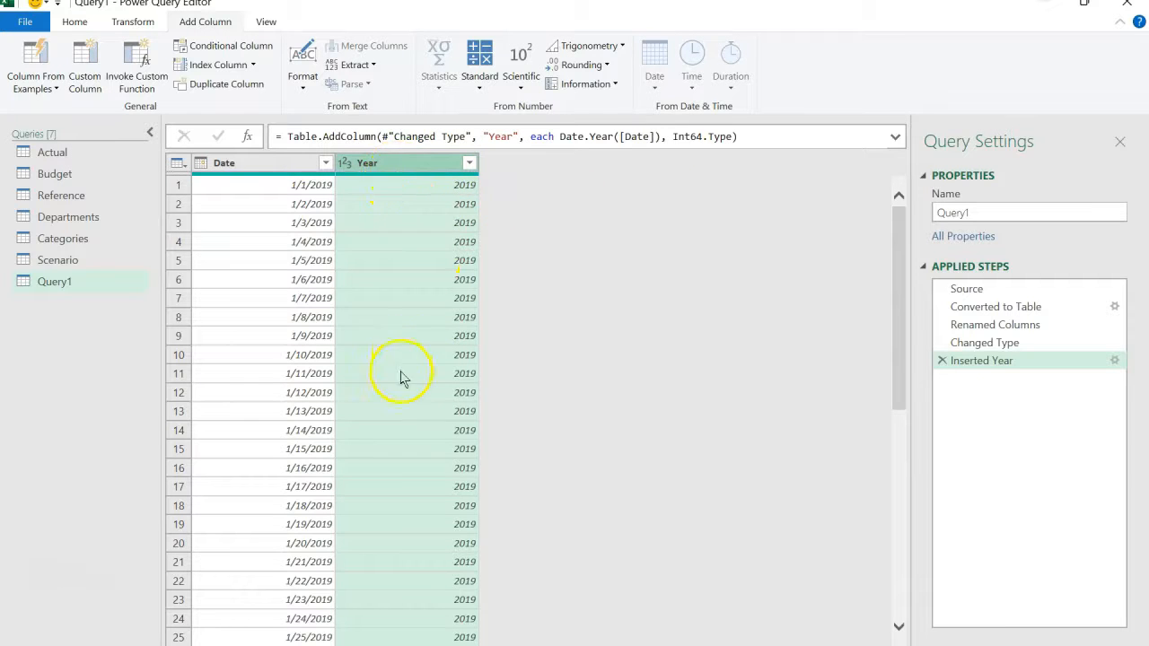
- Add a month number column derived from the Date column and check the list of values it contains
click(298, 162)
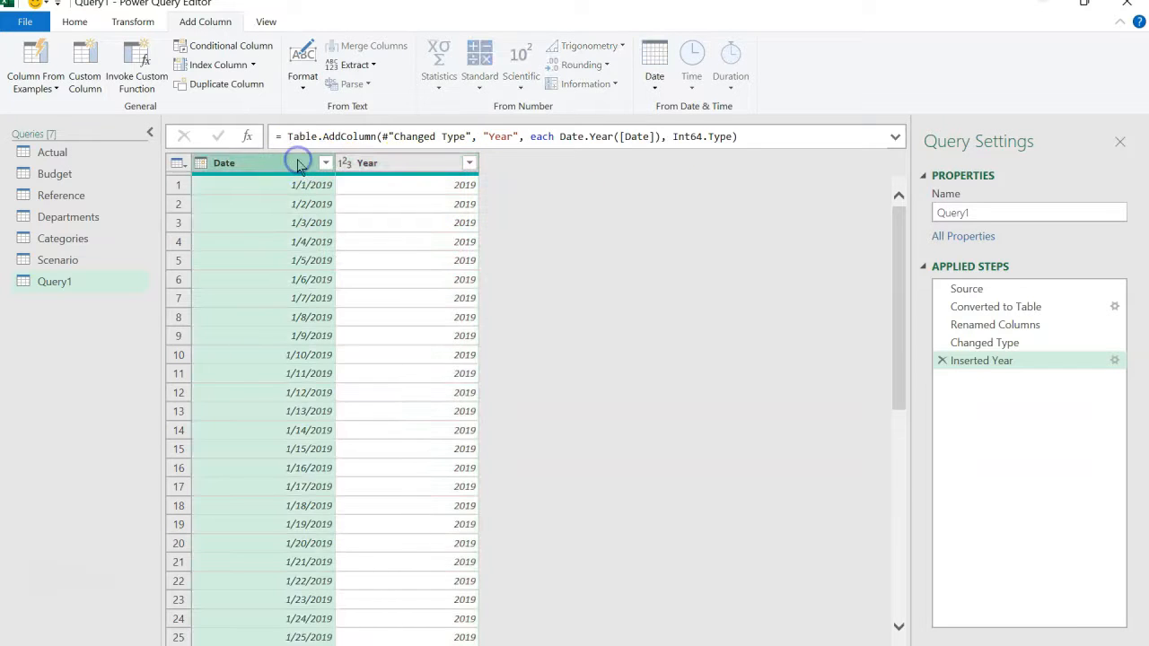
click(654, 79)
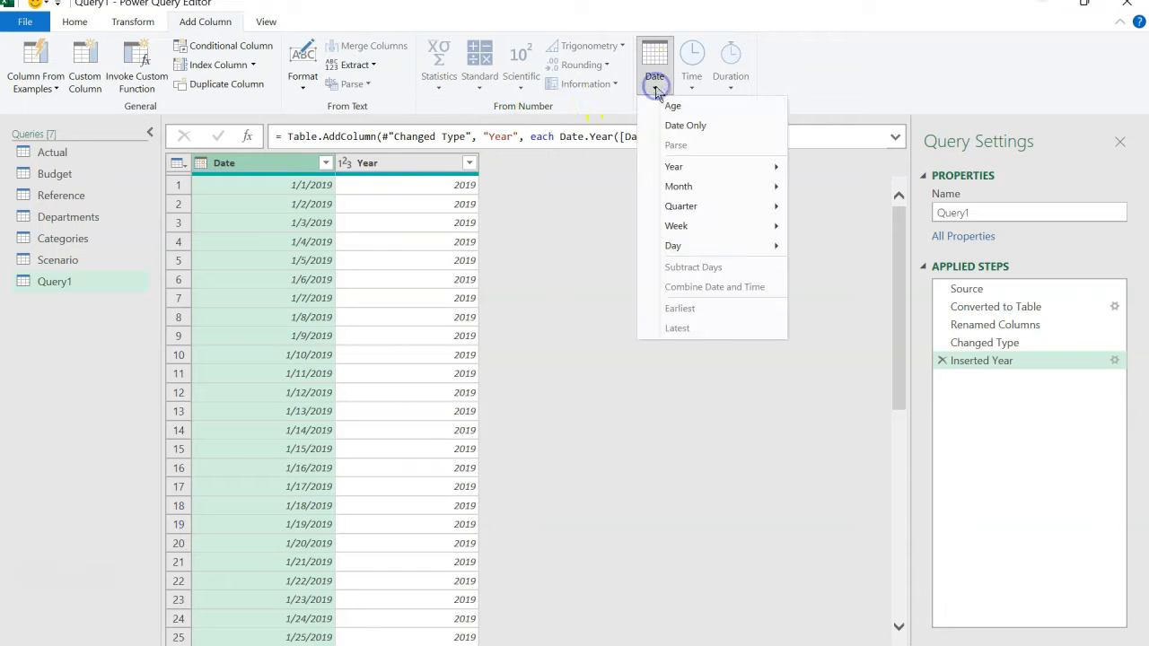
mouse_move(697, 189)
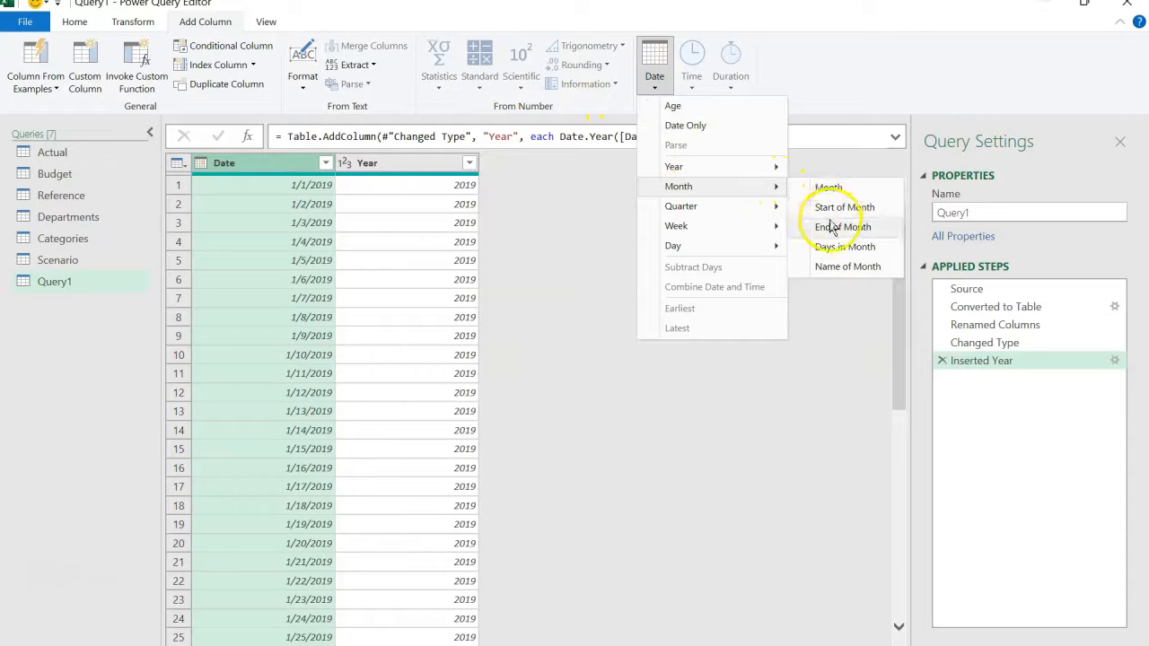
click(827, 188)
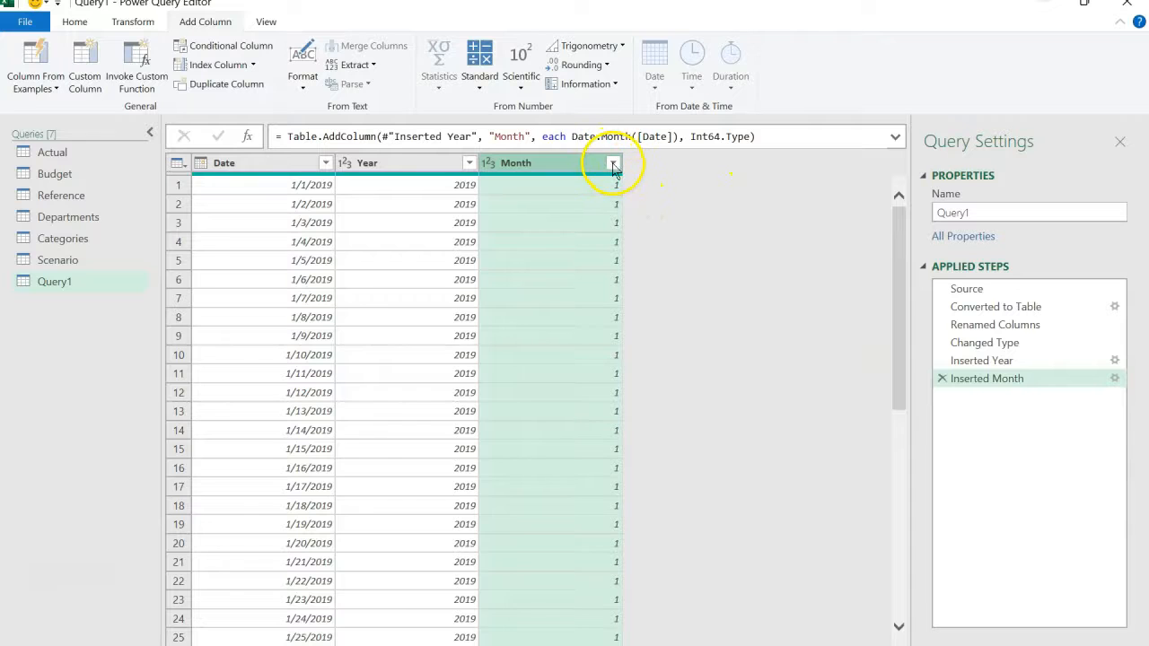
click(614, 165)
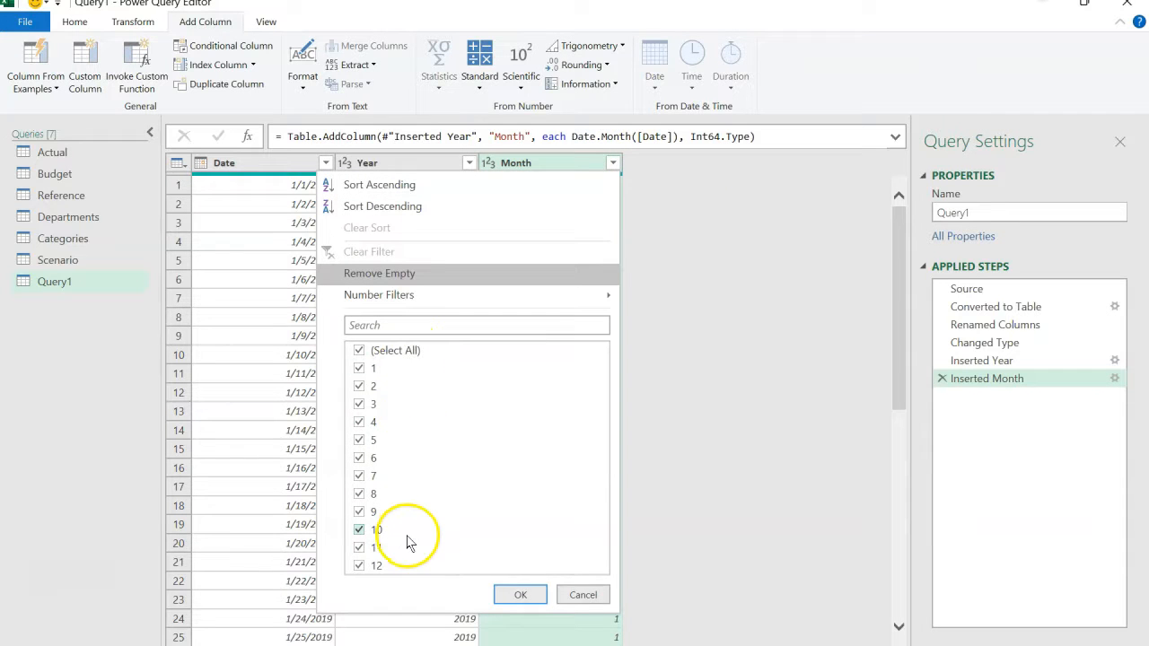
click(582, 594)
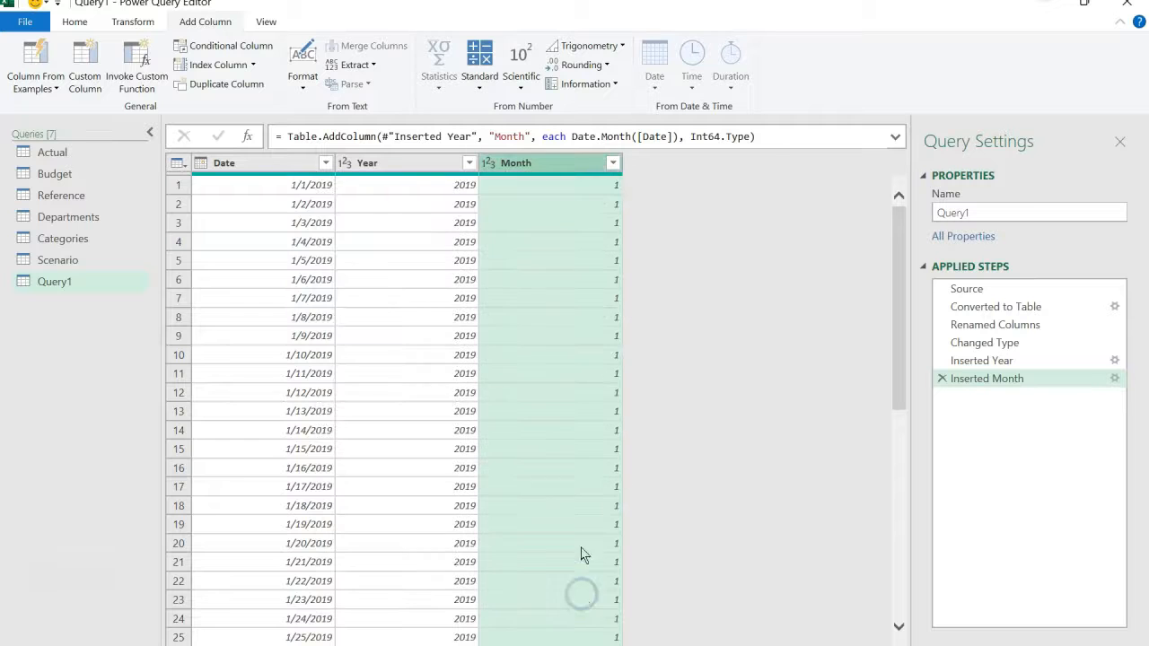
- Add a Month Name column derived from the Date column
click(294, 166)
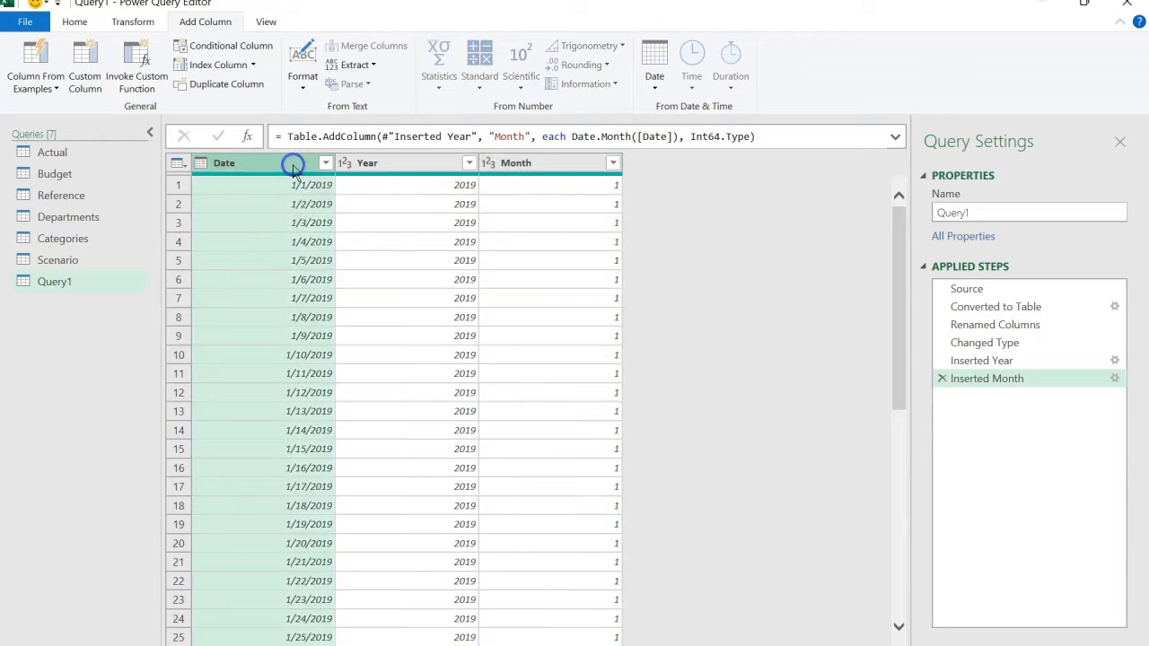
click(655, 72)
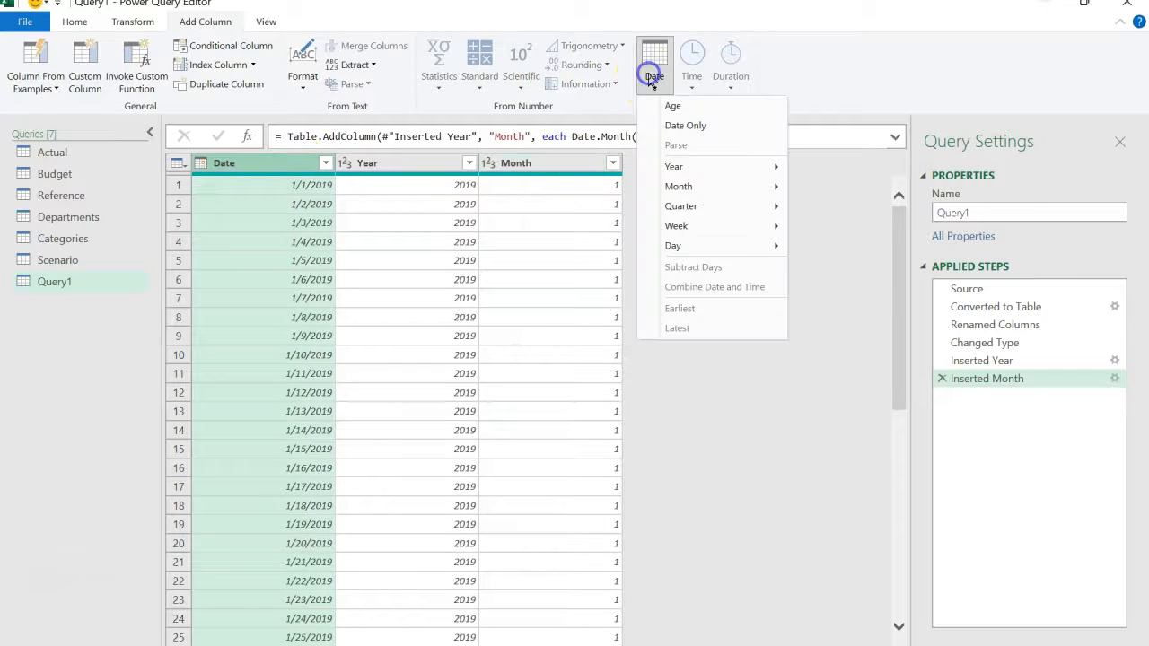
mouse_move(688, 186)
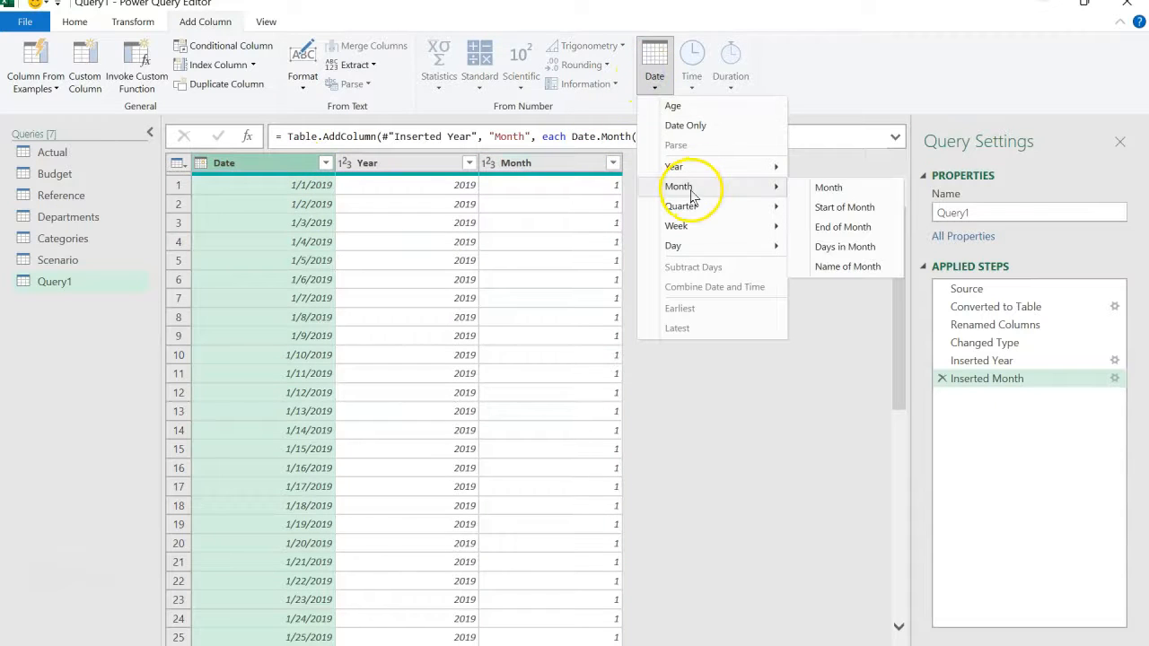
click(818, 268)
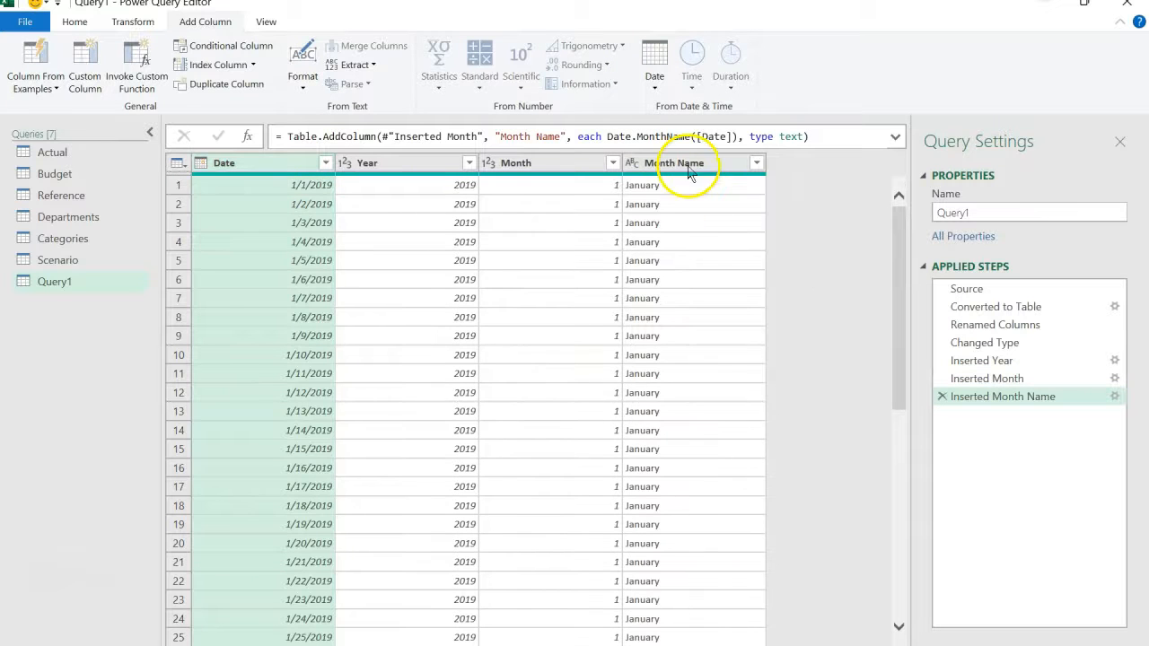
- Shorten the Month Name column's values to their first 3 characters in place
click(687, 162)
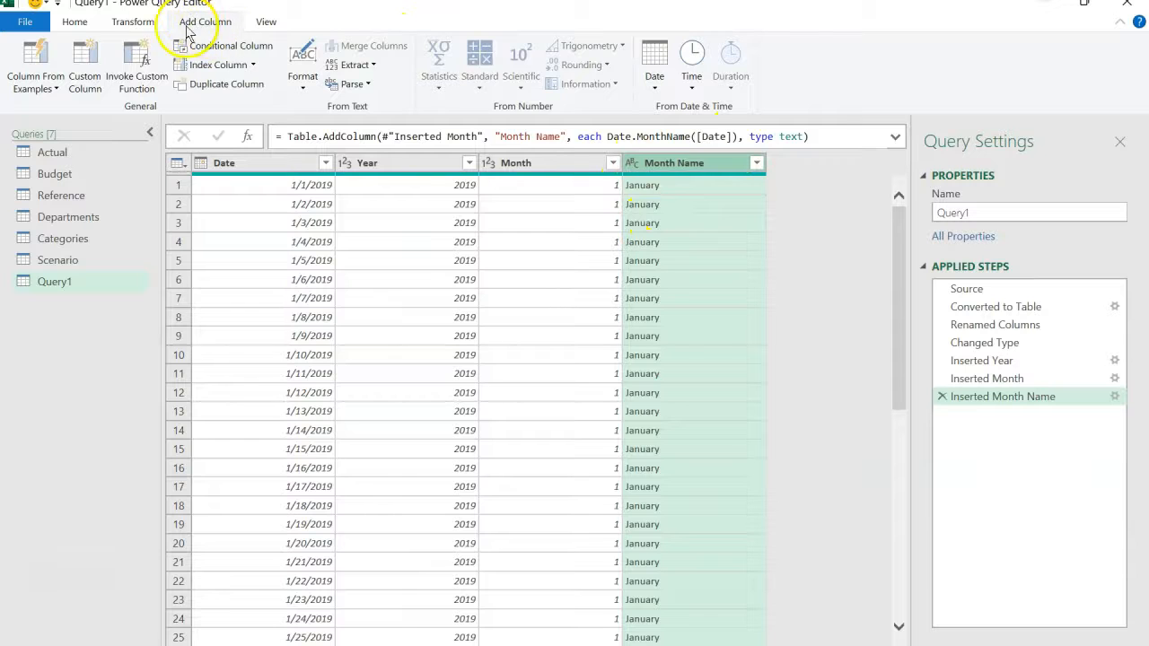
click(148, 22)
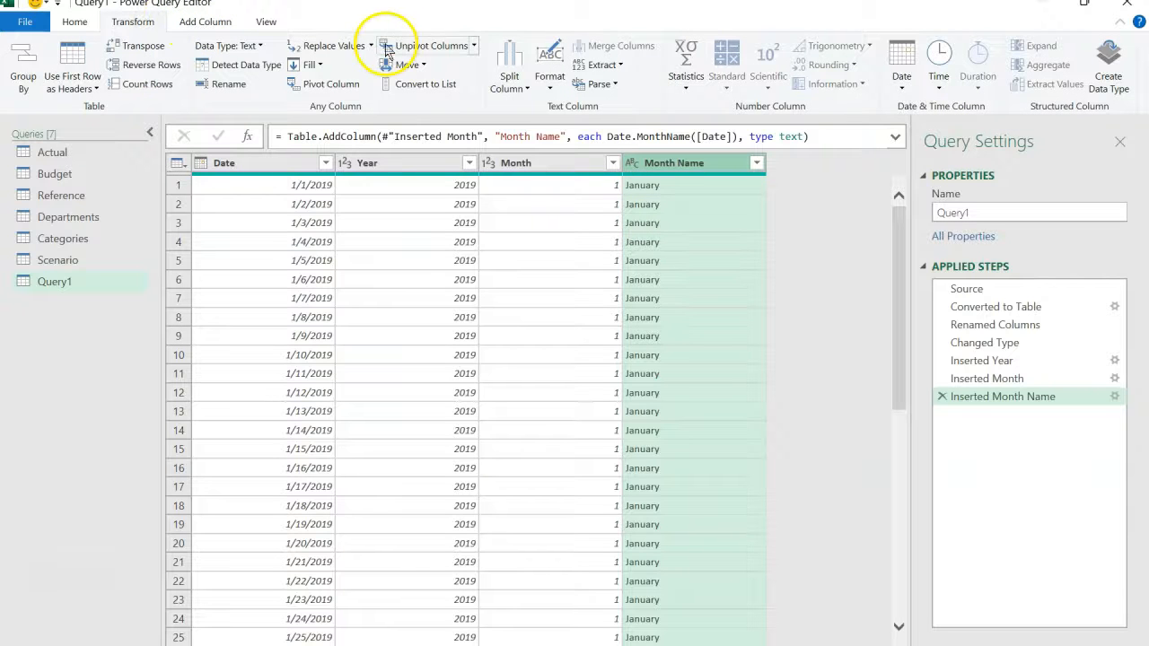
click(602, 63)
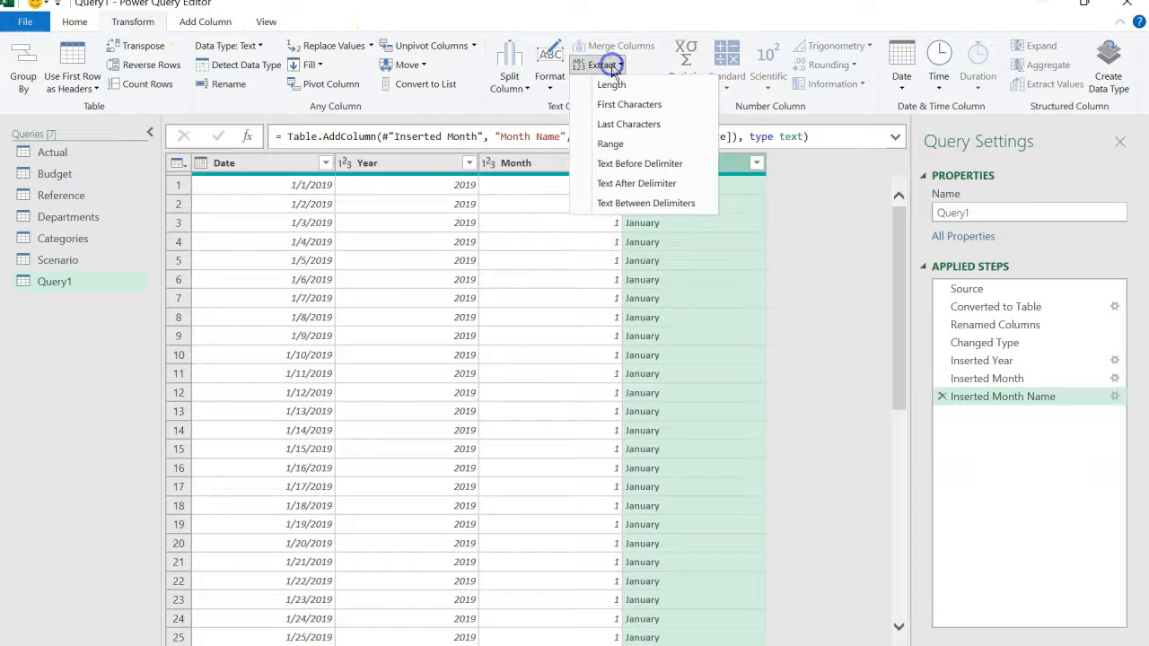
click(628, 105)
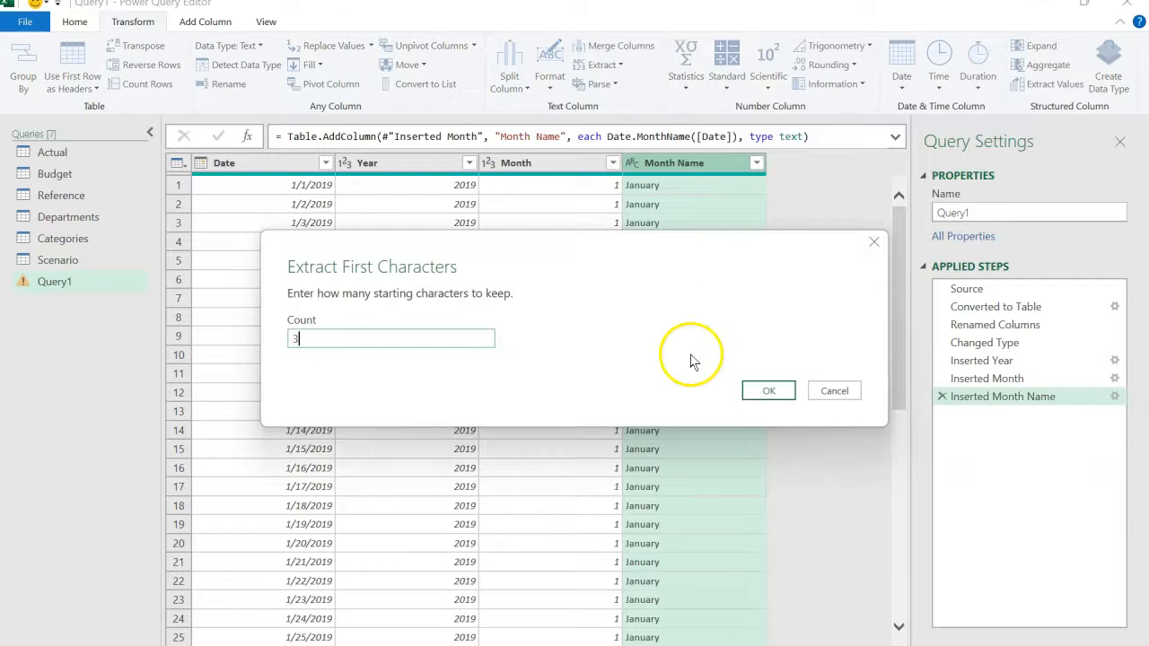
click(756, 390)
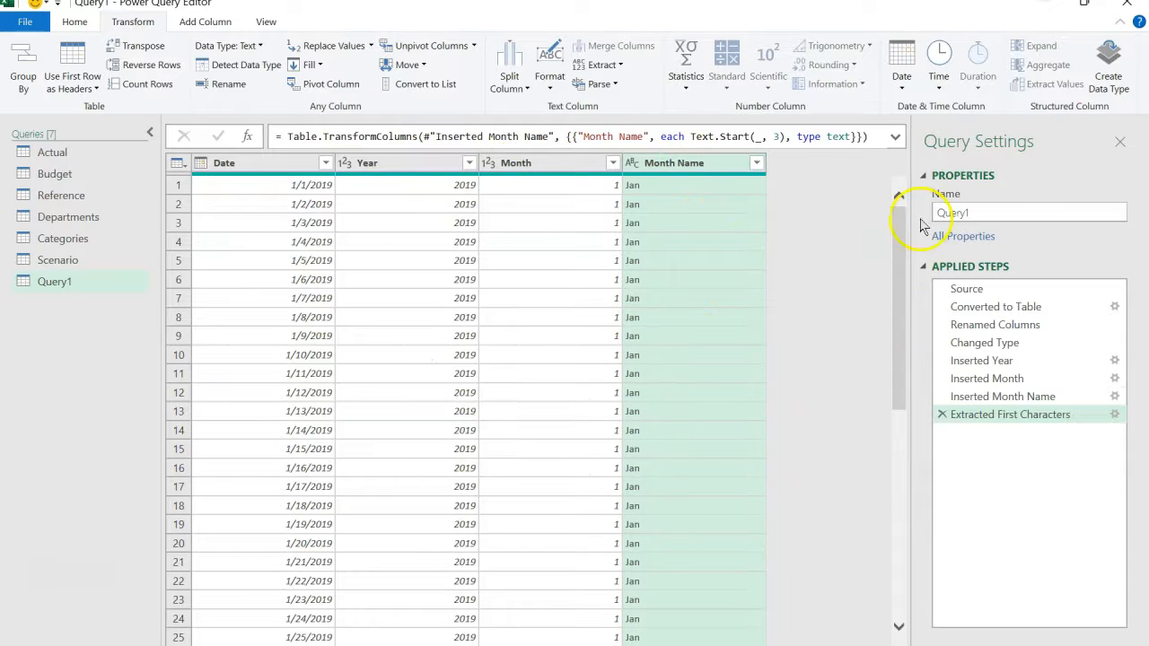
- Rename Query1 as Calendar and look through the Actual, Budget and Reference queries
double_click(994, 213)
text(Calendar)
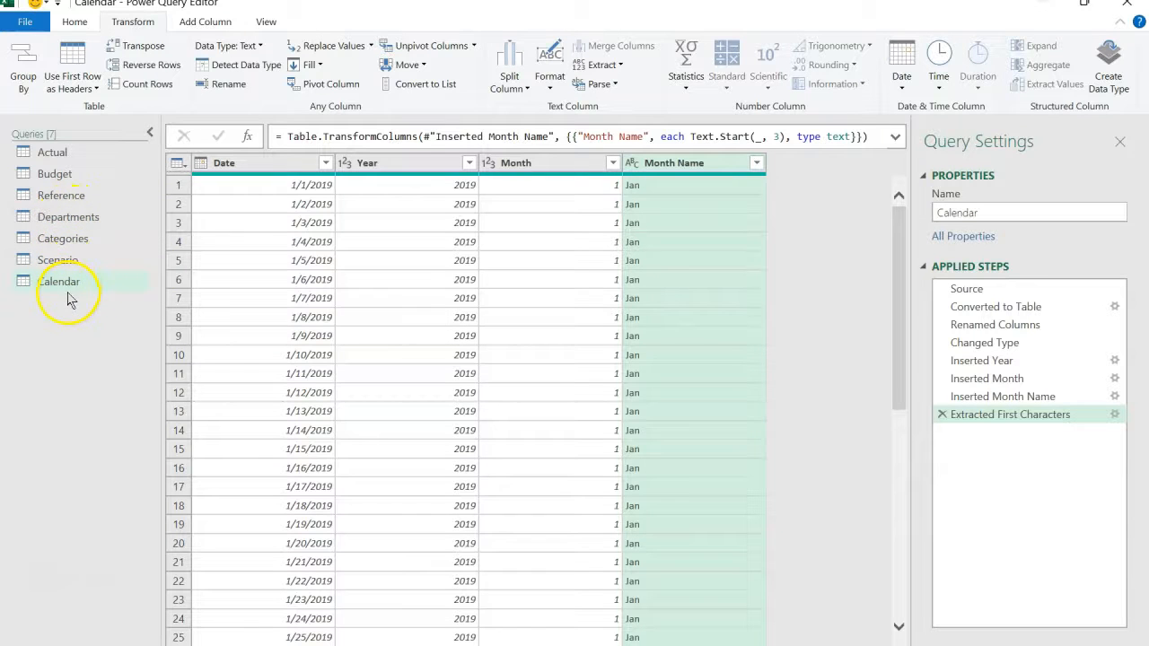
click(59, 153)
click(62, 176)
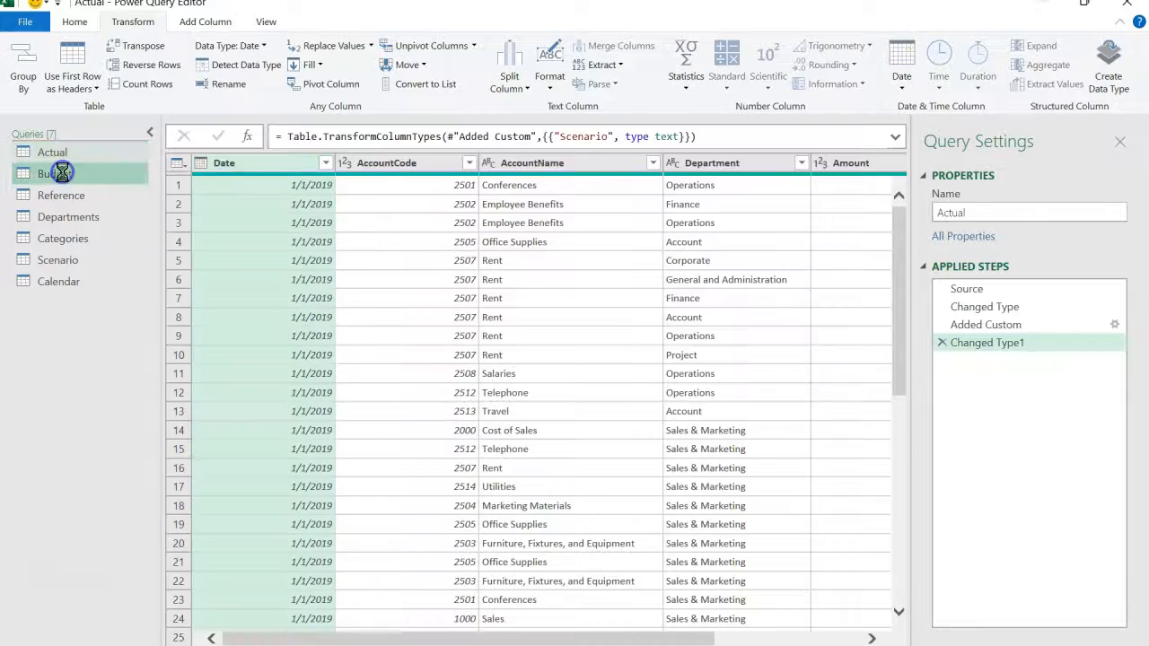
click(60, 199)
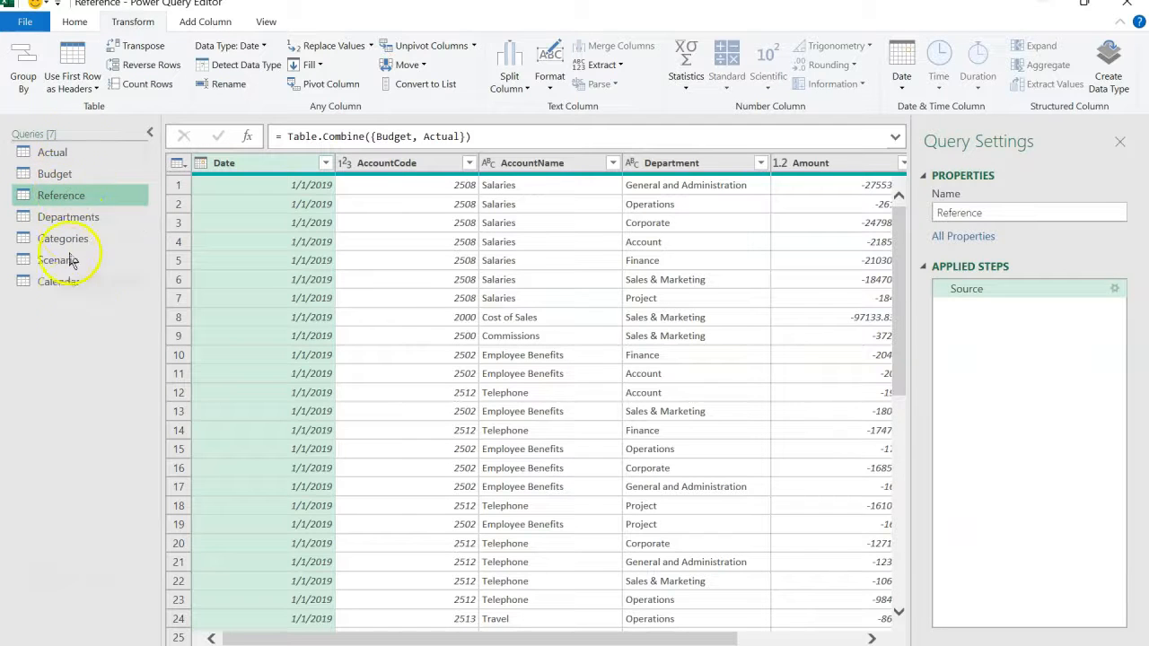
- Close the query editor and load all queries as connection only, adding their data to the Data Model
click(75, 22)
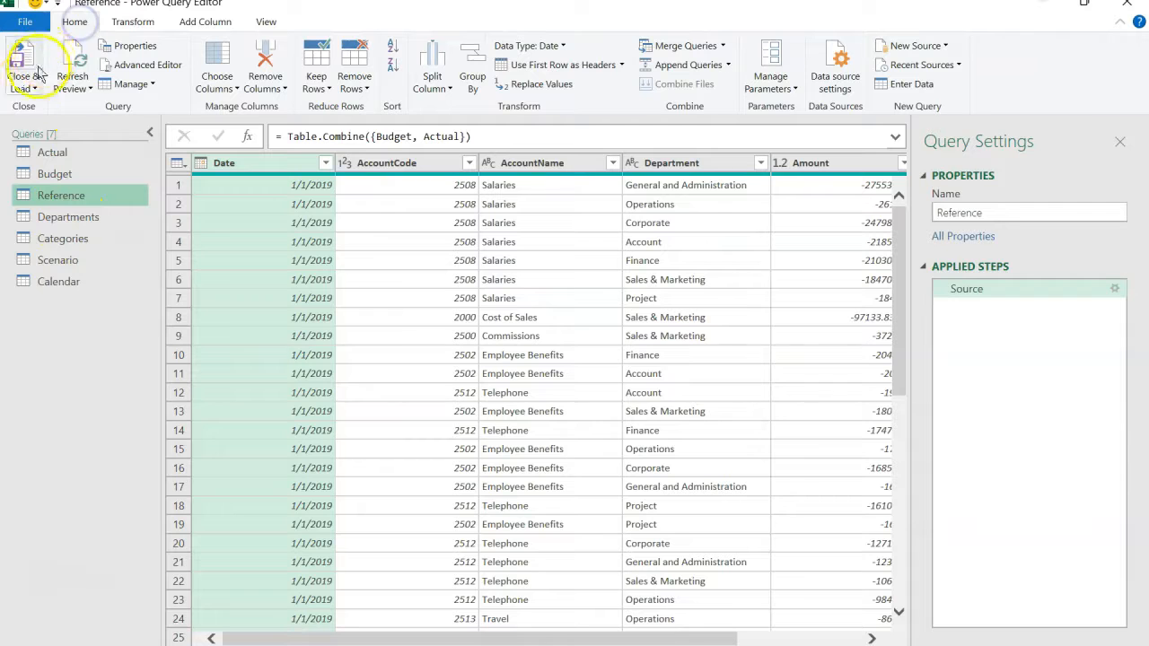
click(24, 86)
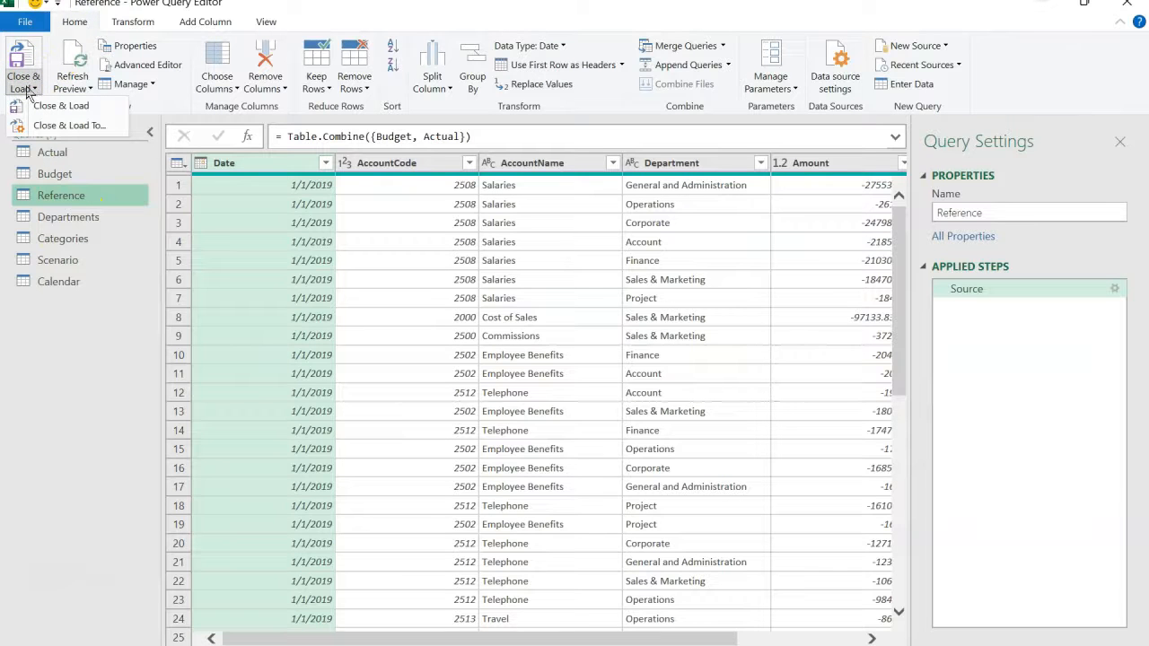
click(63, 127)
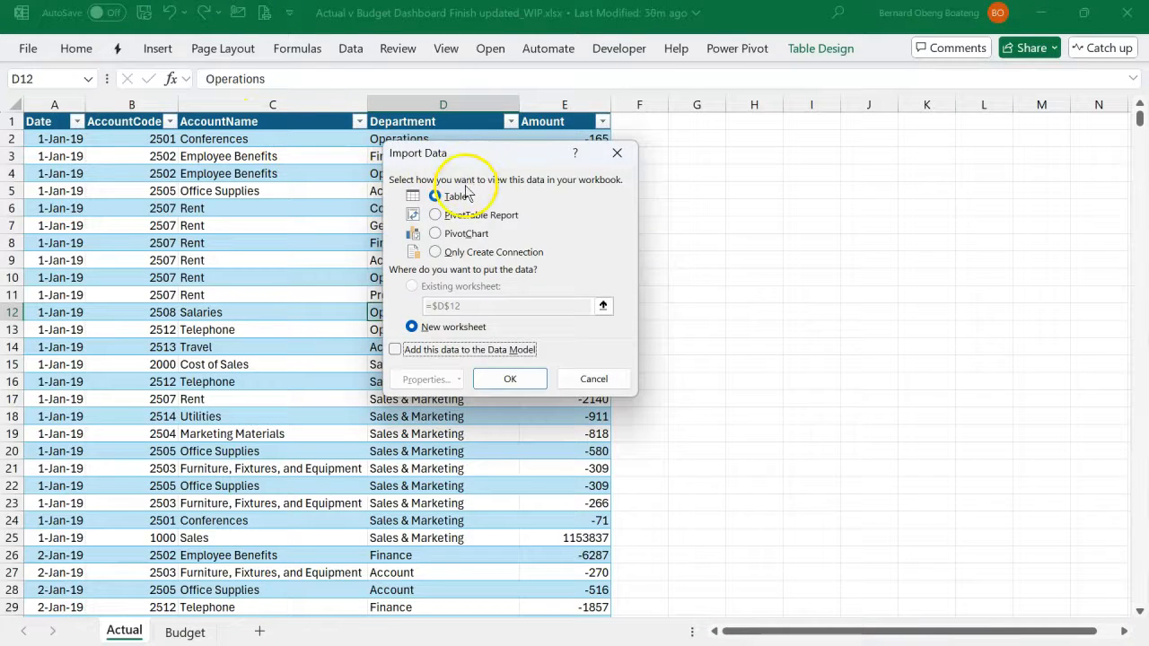
click(452, 254)
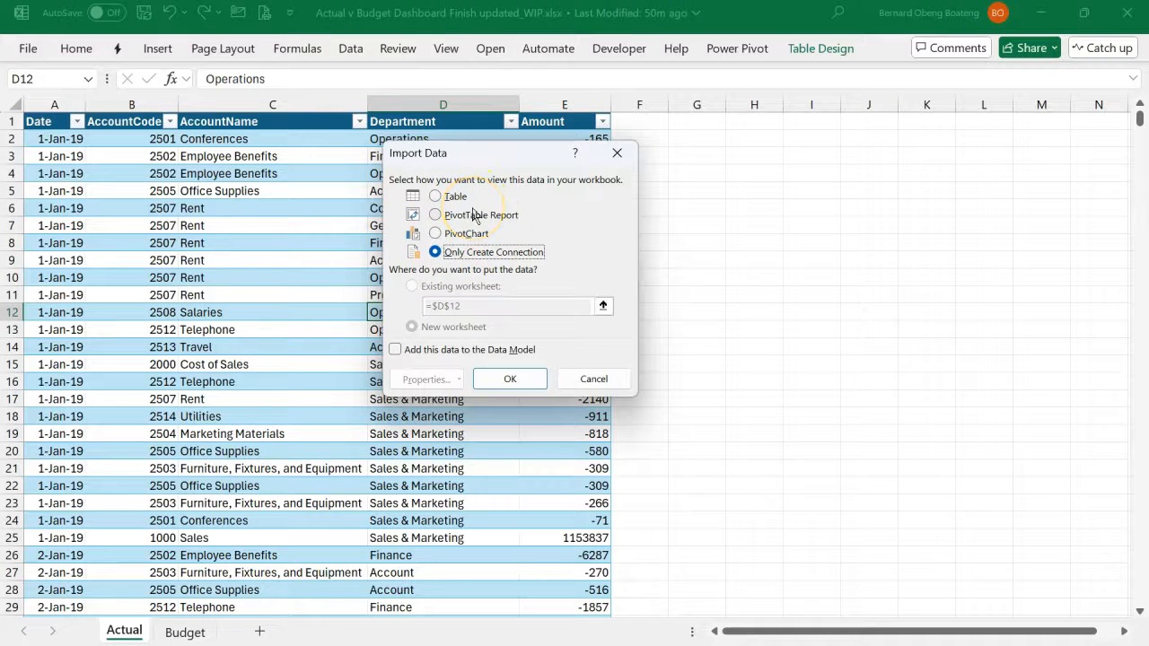
click(396, 351)
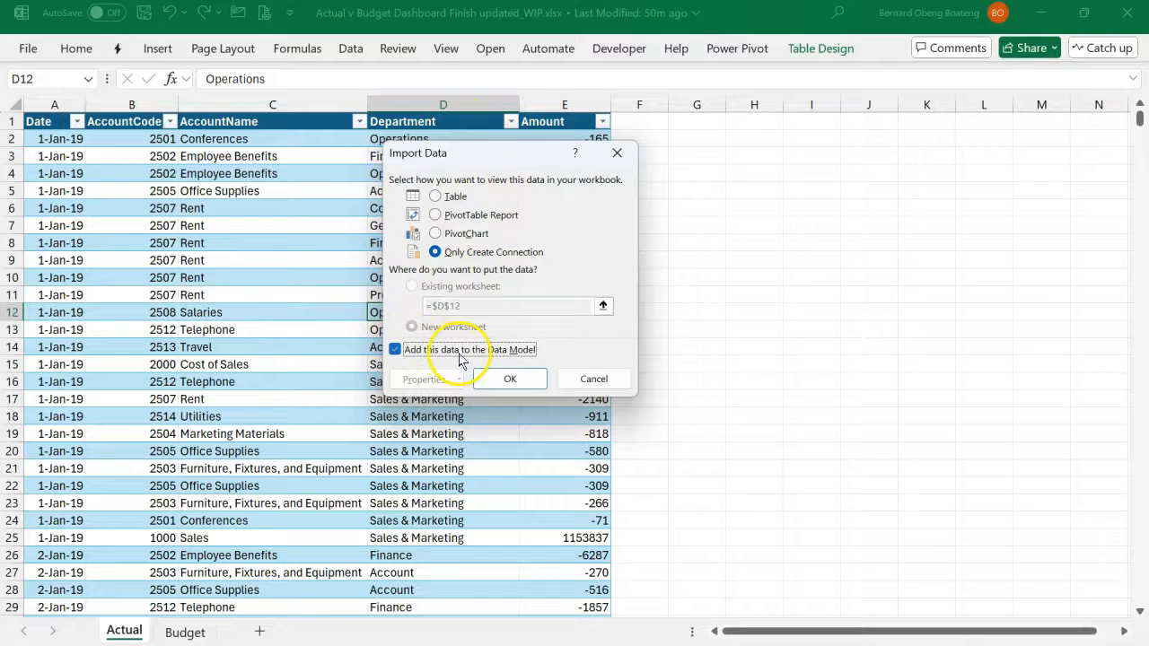
click(504, 377)
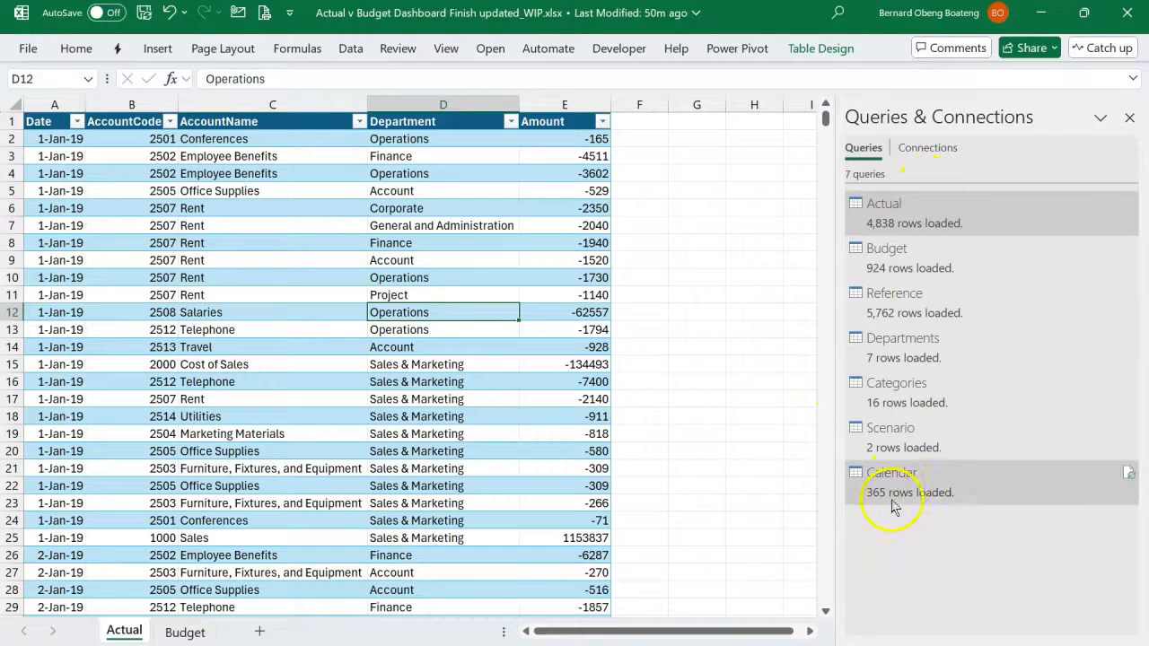
- Remove the Reference query from the Data Model, keeping it as a connection only, and accept the possible data loss
click(896, 314)
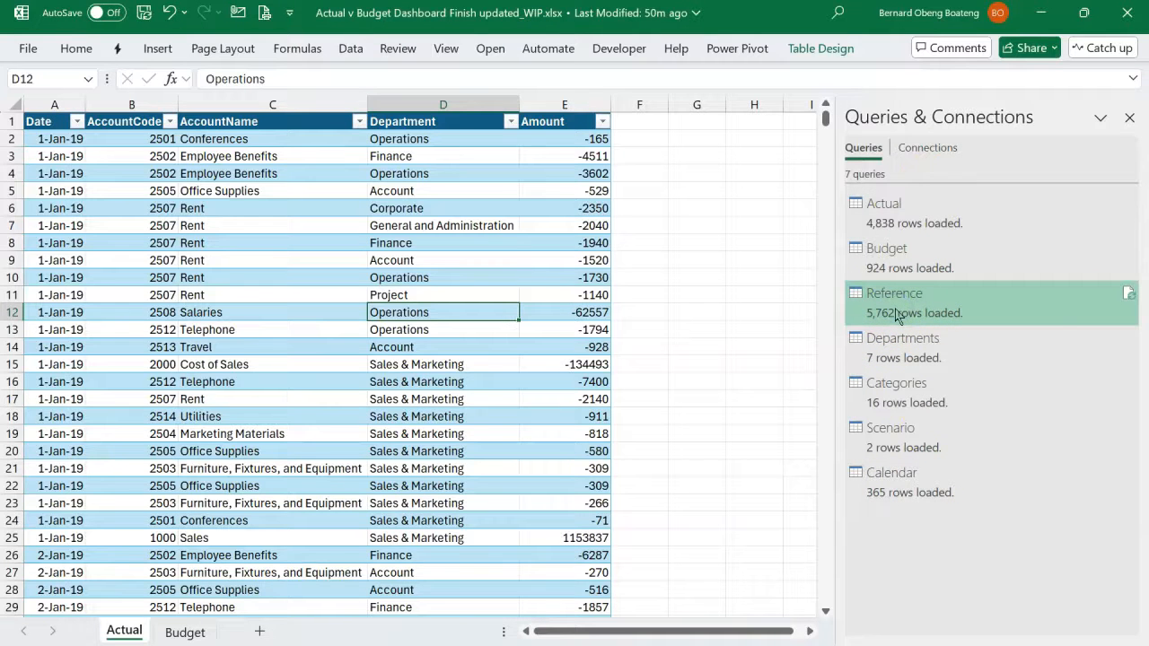
right_click(896, 313)
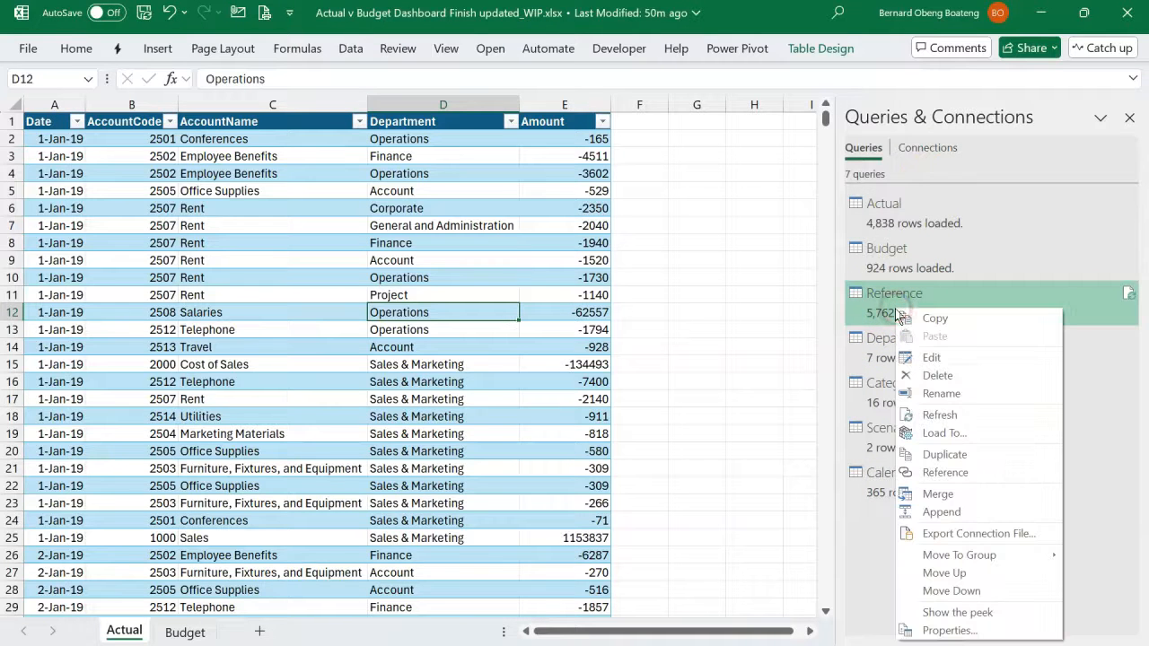
click(940, 434)
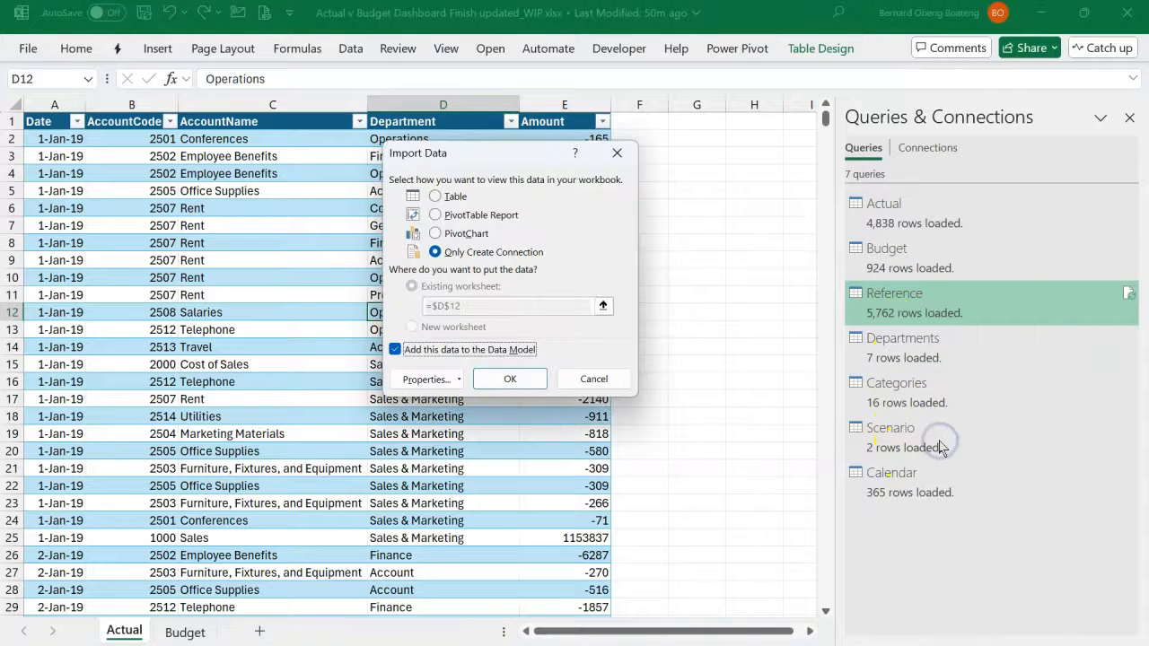
click(422, 351)
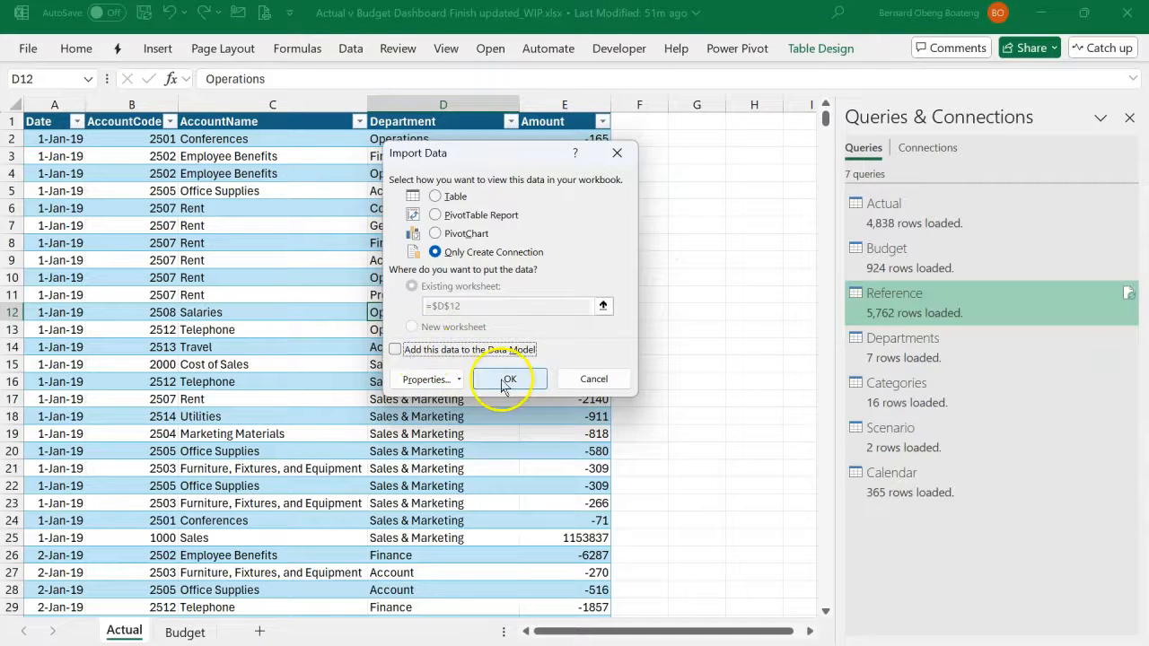
click(506, 381)
click(617, 411)
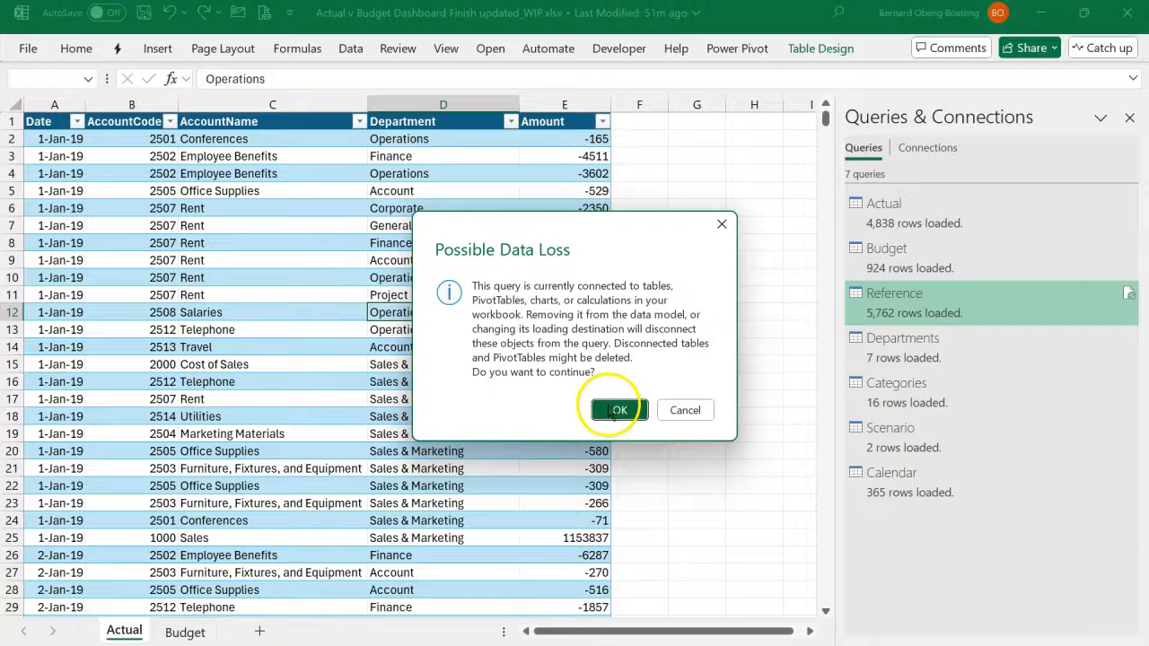
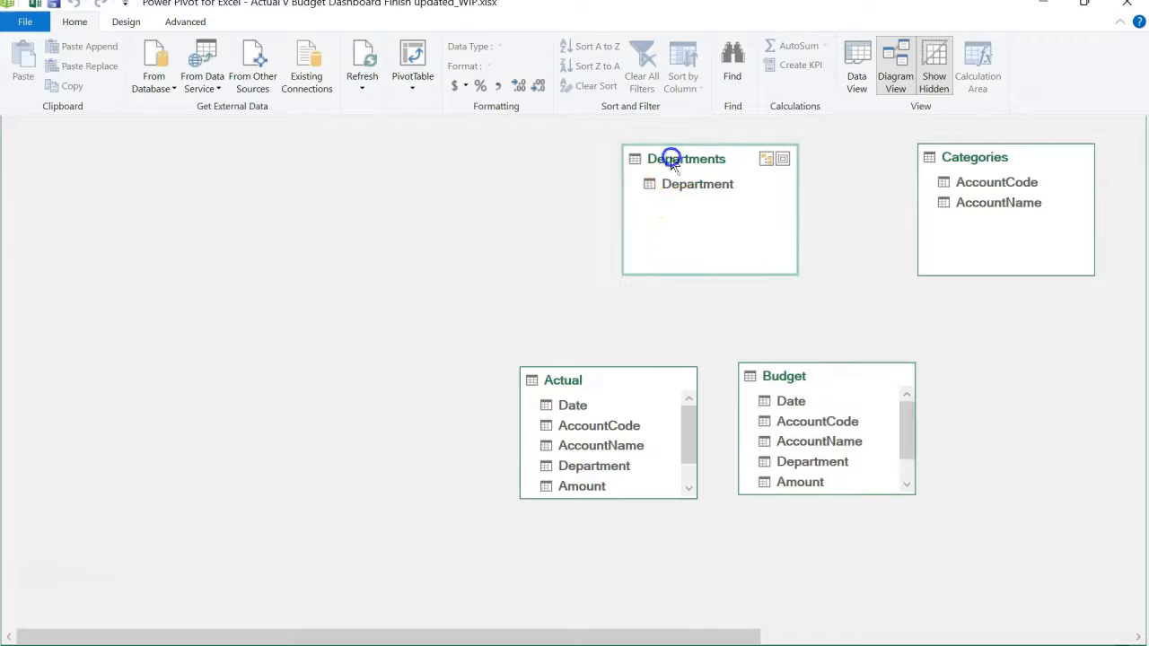
- Line up the Categories, Scenario and Calendar lookup tables in one row beside the Departments table in the diagram
drag(964, 157, 398, 140)
drag(484, 635, 684, 634)
drag(998, 158, 418, 134)
drag(641, 624, 849, 635)
drag(1011, 159, 408, 159)
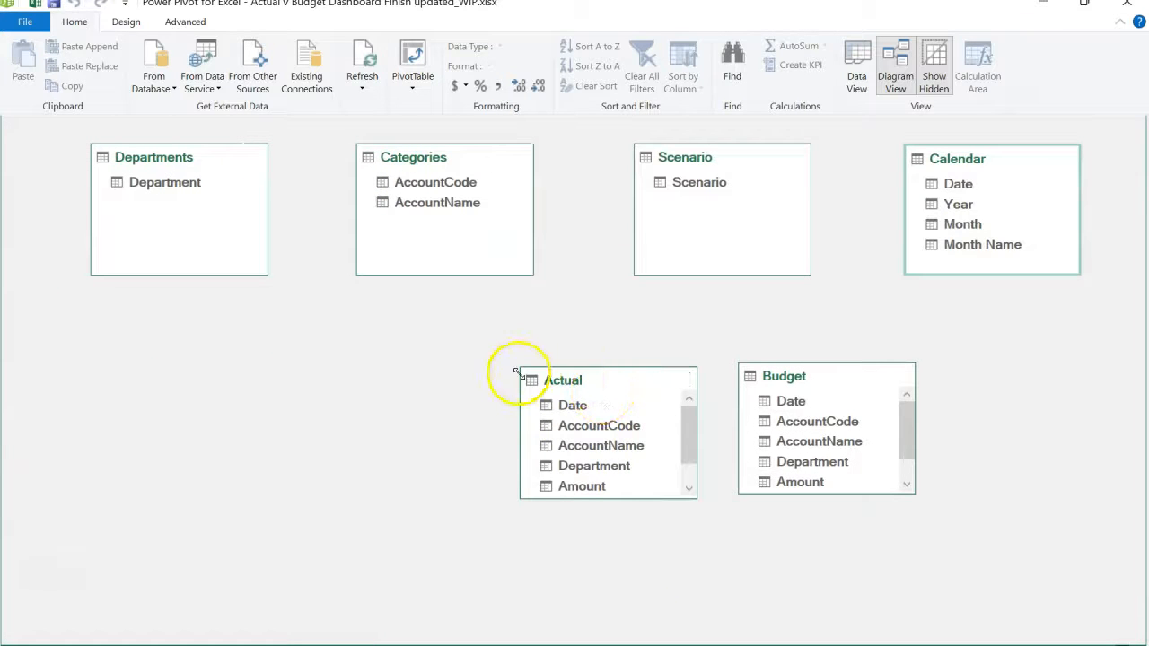
- Place the Actual and Budget tables side by side, centred beneath the row of lookup tables
drag(525, 380, 396, 404)
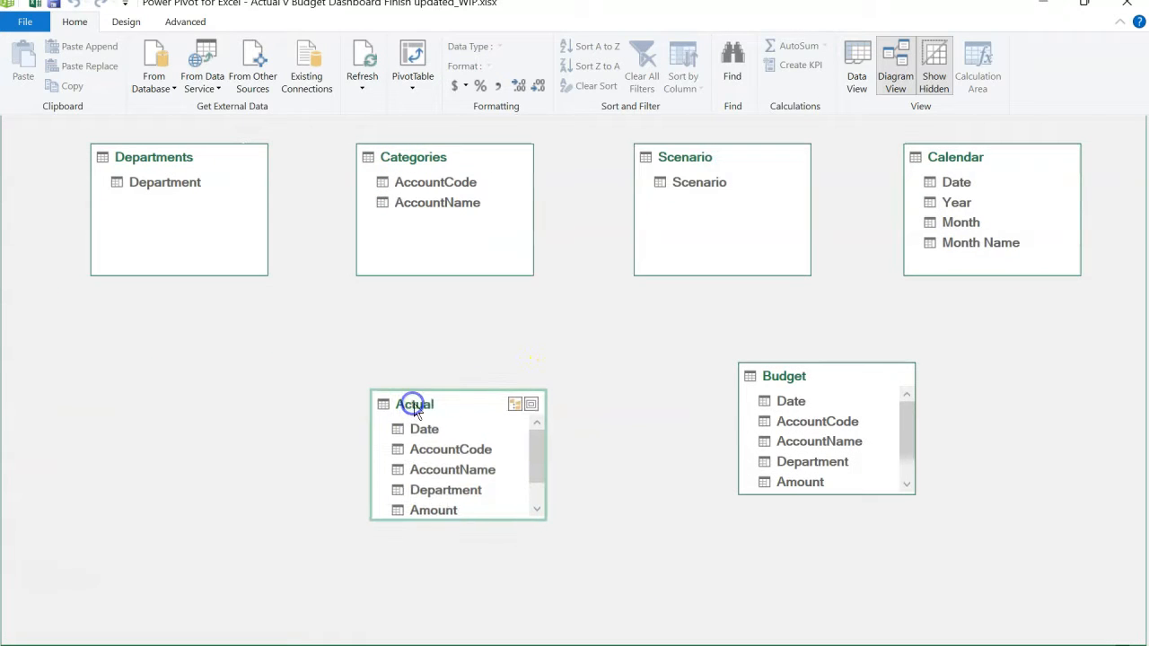
drag(765, 379, 637, 409)
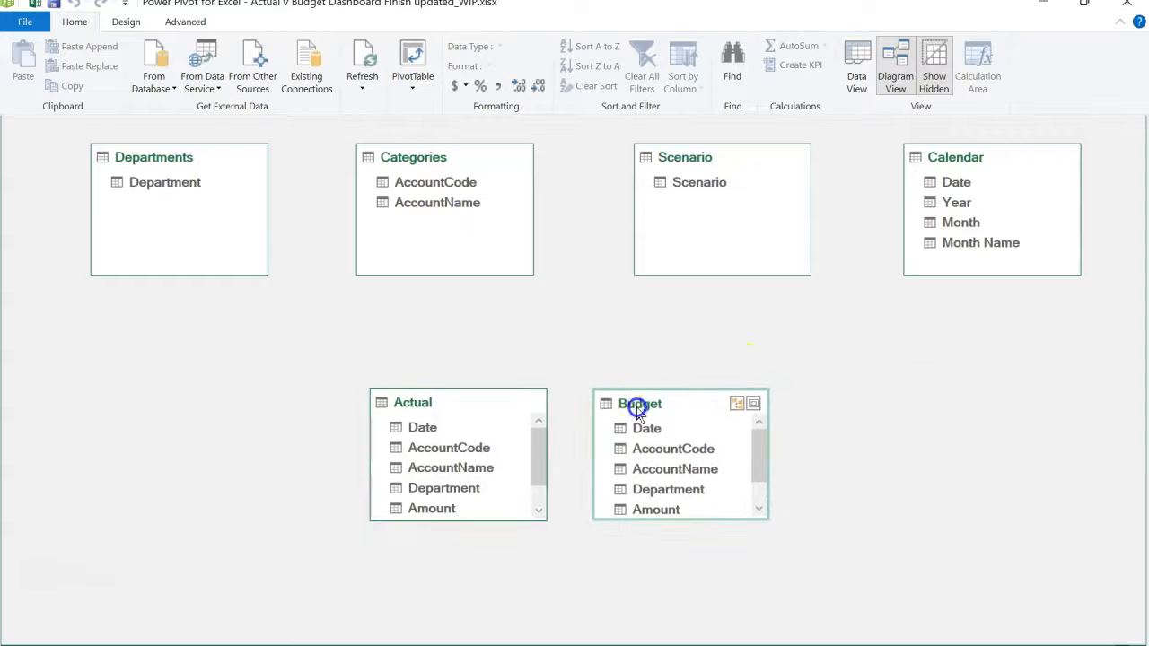
click(573, 394)
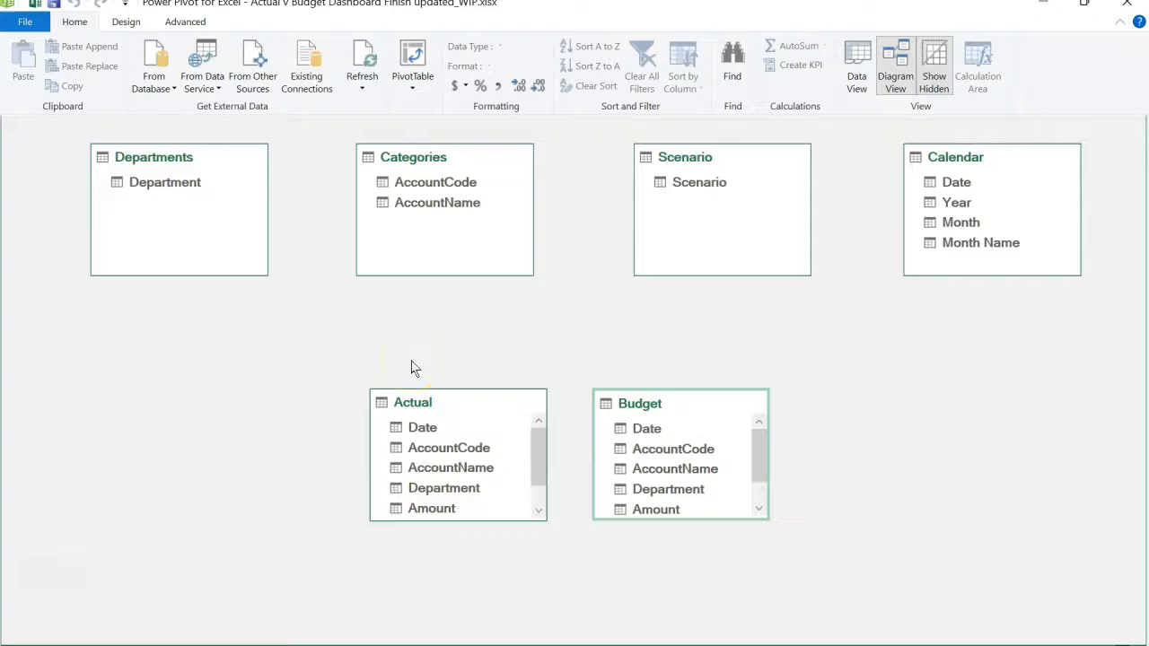
- Relate Actual's Department field to Department in Departments, and its AccountCode field to AccountCode in Categories
click(181, 186)
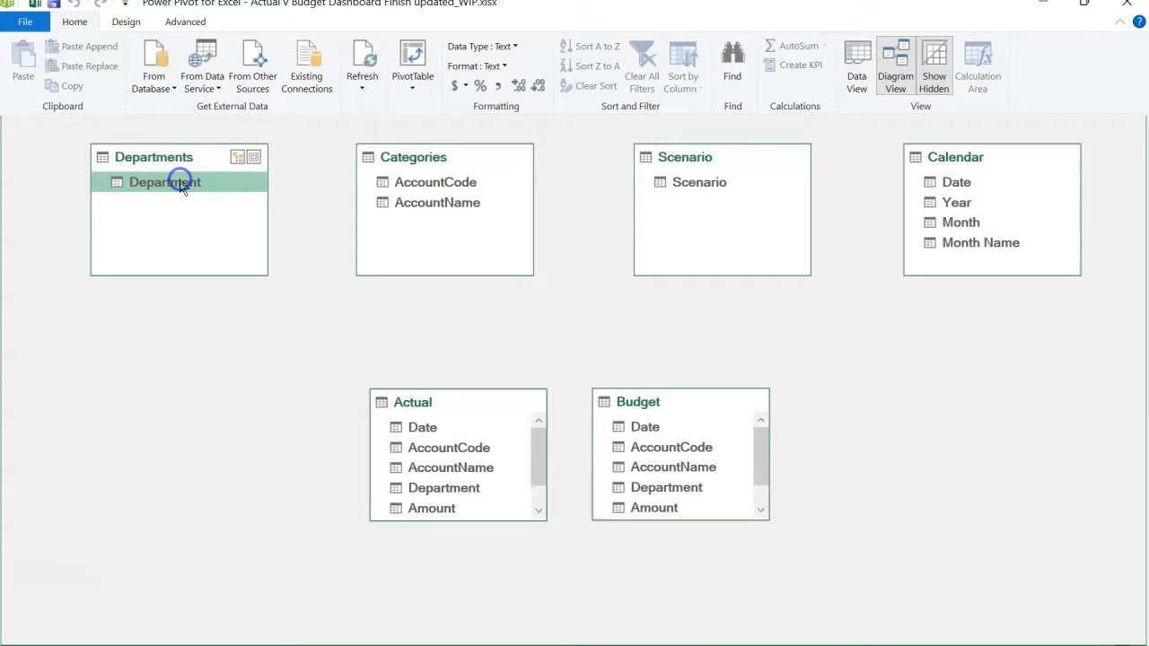
click(423, 494)
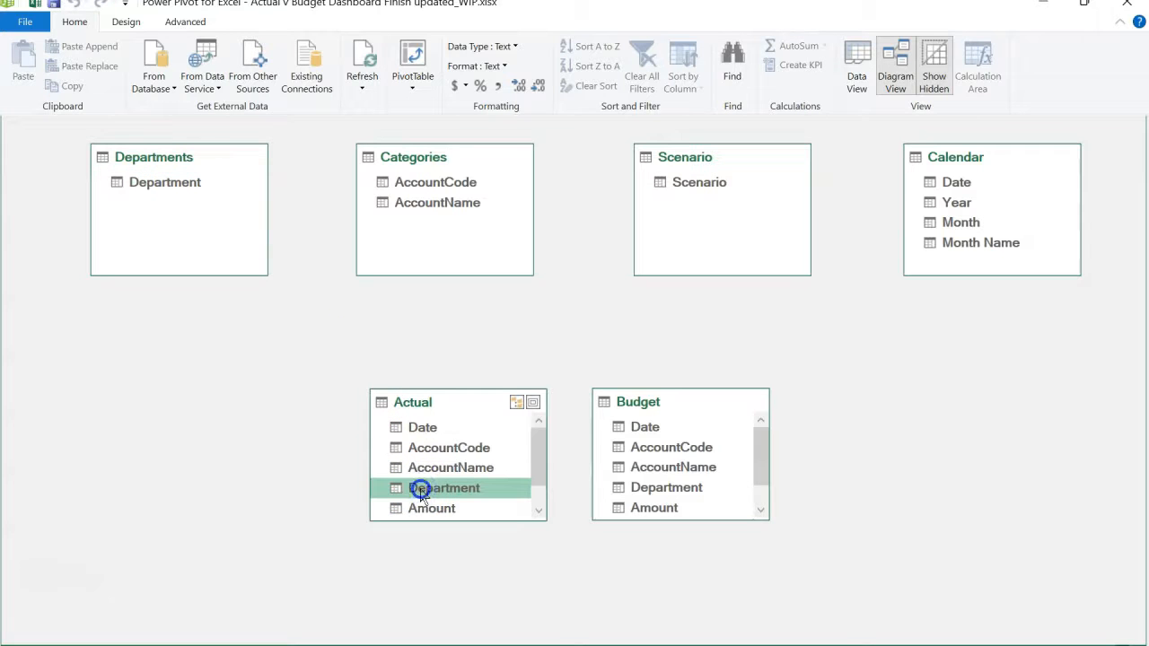
drag(392, 458, 178, 191)
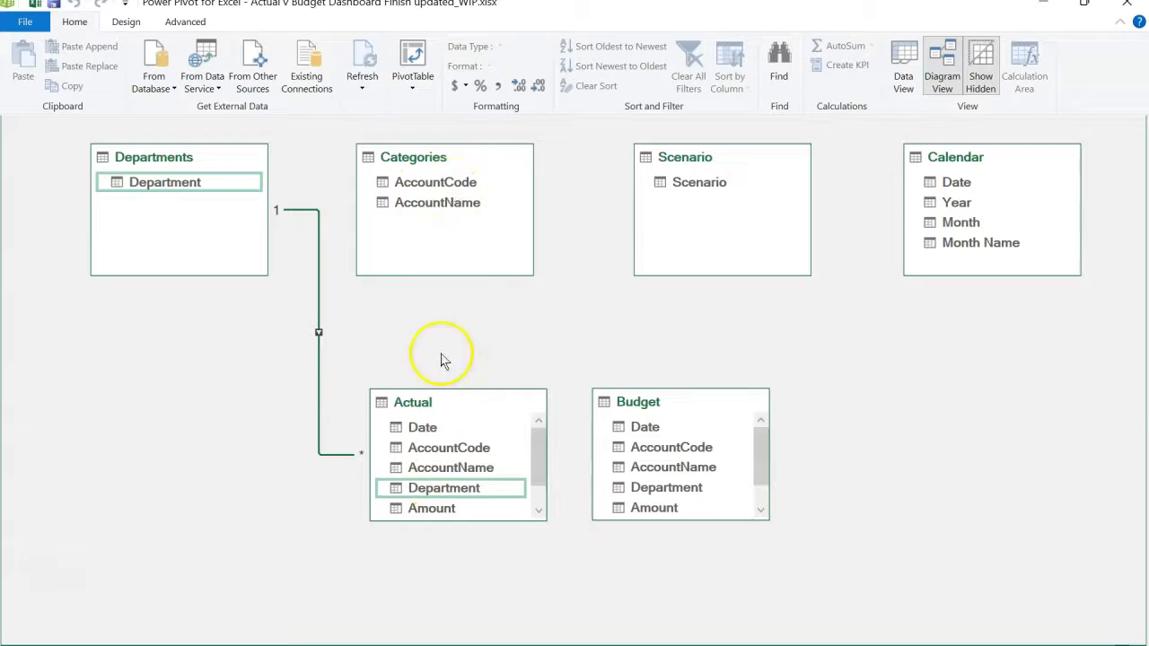
click(449, 447)
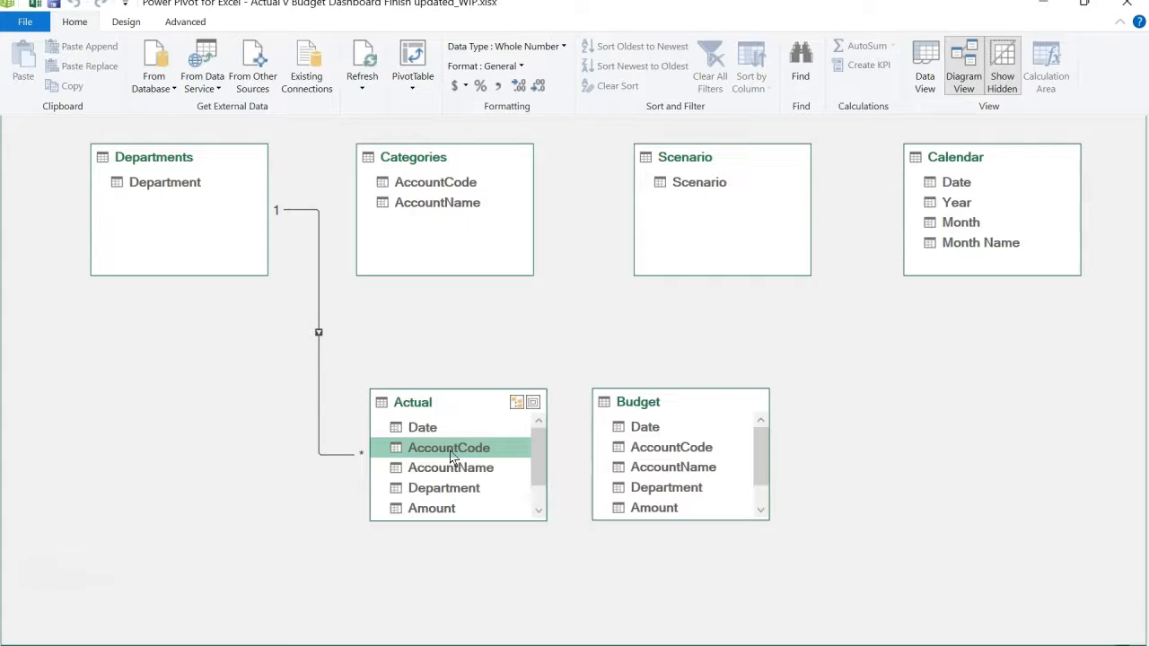
mouse_move(456, 455)
mouse_down()
mouse_move(476, 482)
mouse_move(455, 456)
mouse_up()
drag(452, 403, 471, 186)
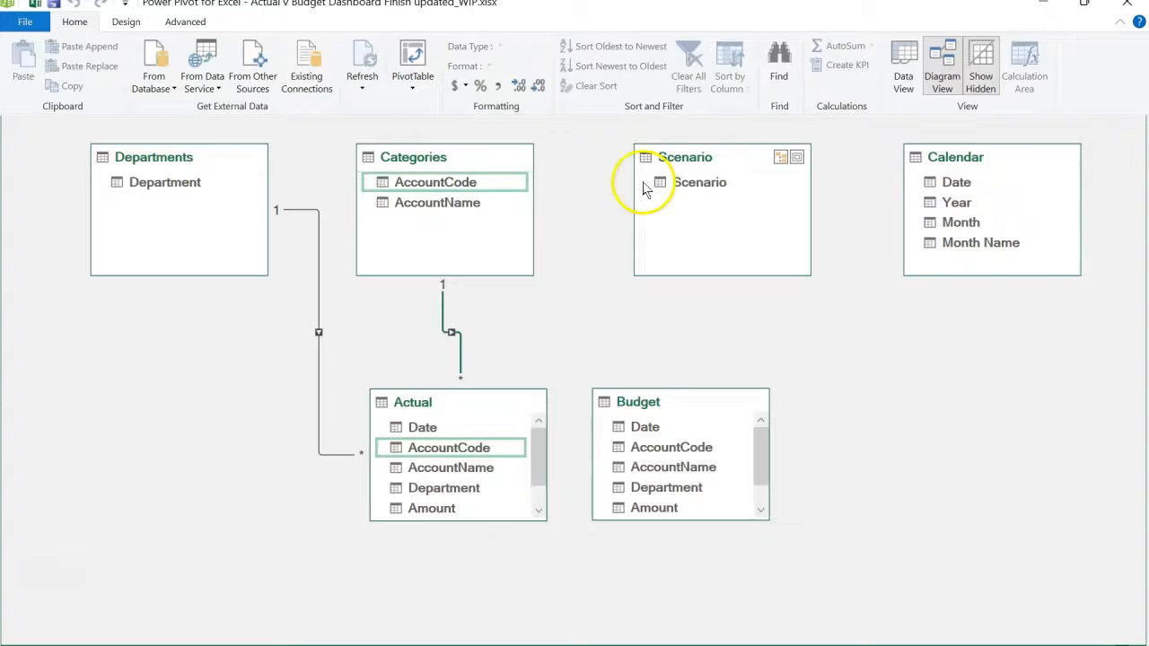
- Relate Actual's Scenario field to Scenario in the Scenario table, and its Date field to Date in Calendar
drag(535, 456, 535, 490)
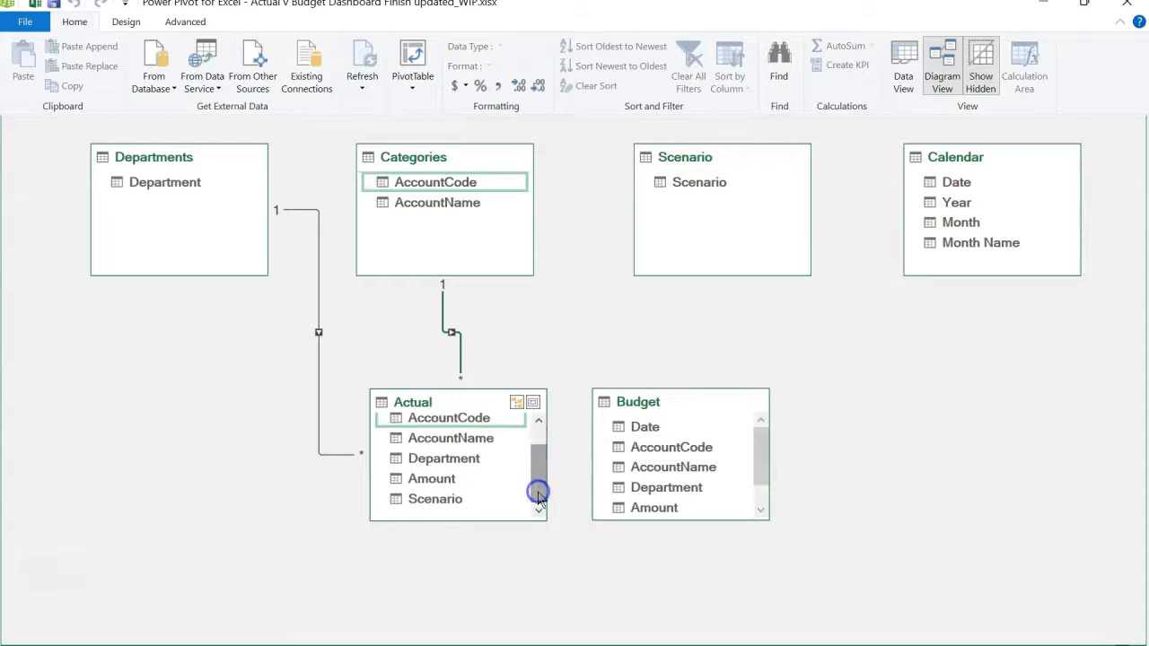
click(444, 500)
drag(444, 507, 664, 192)
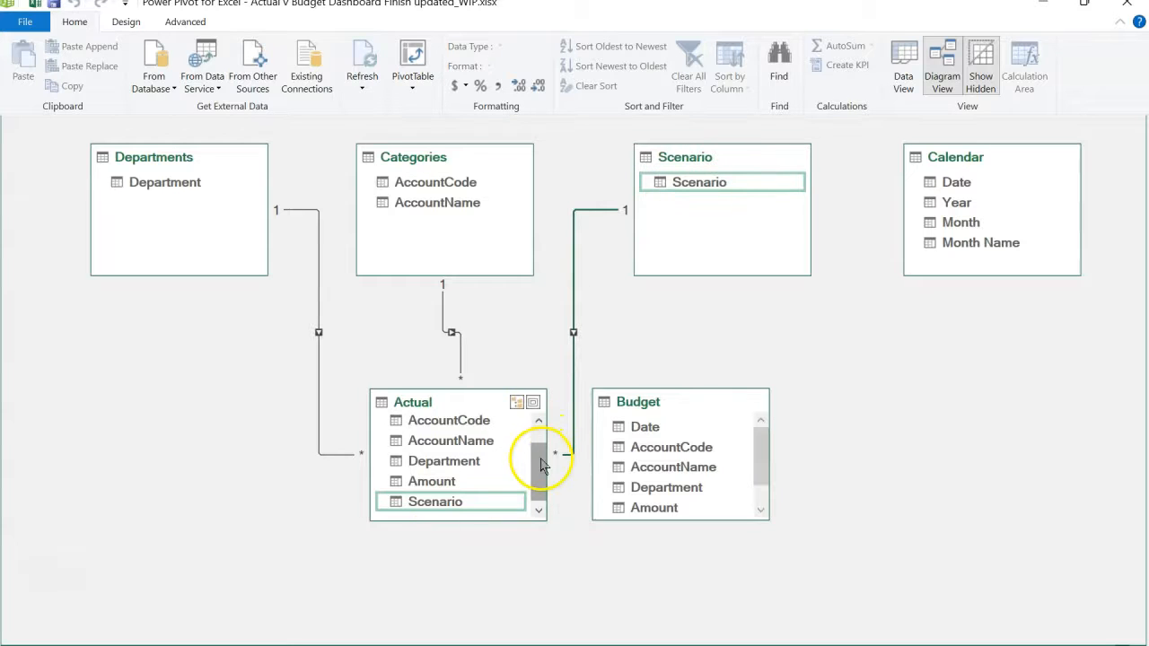
drag(538, 473, 539, 428)
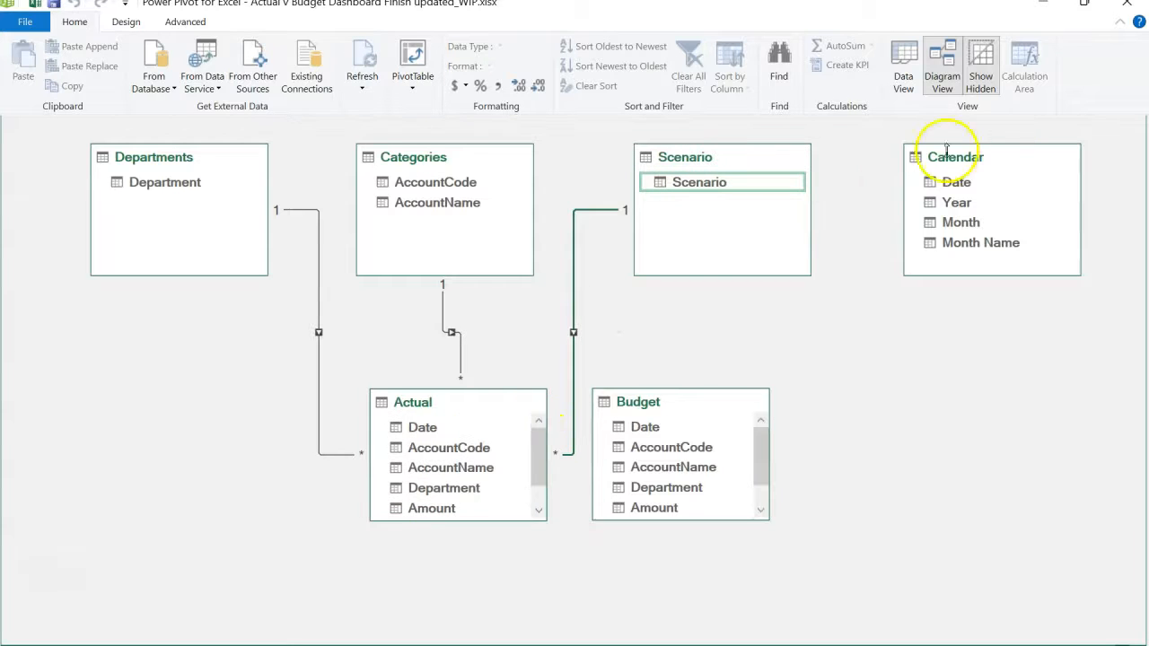
click(427, 430)
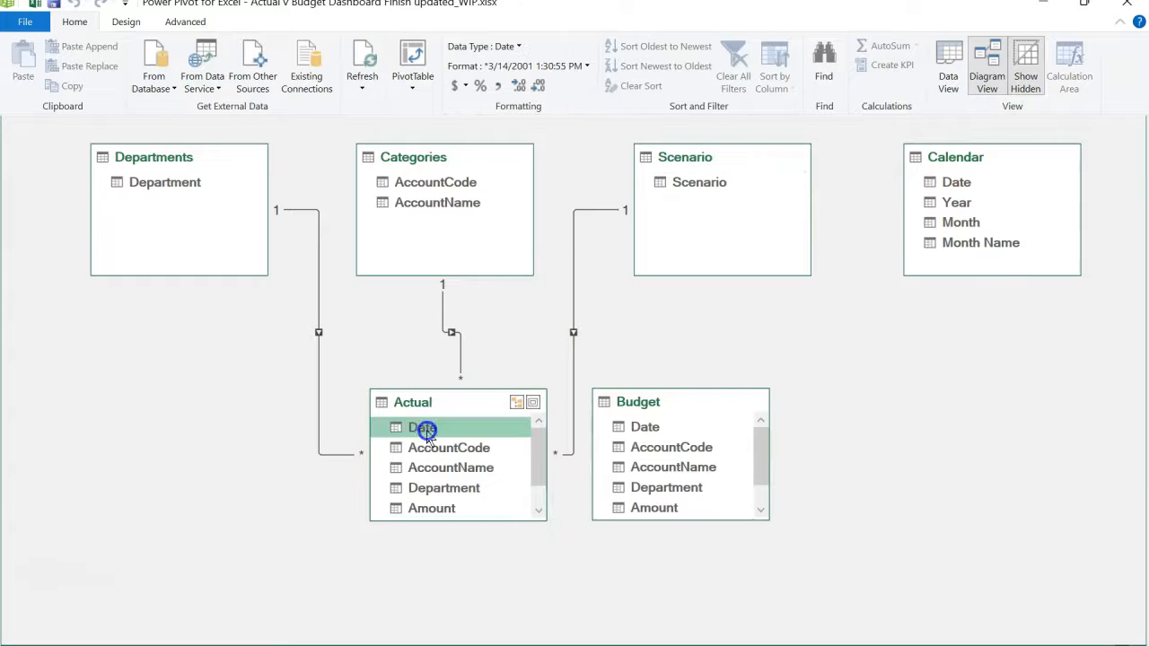
drag(427, 429, 927, 186)
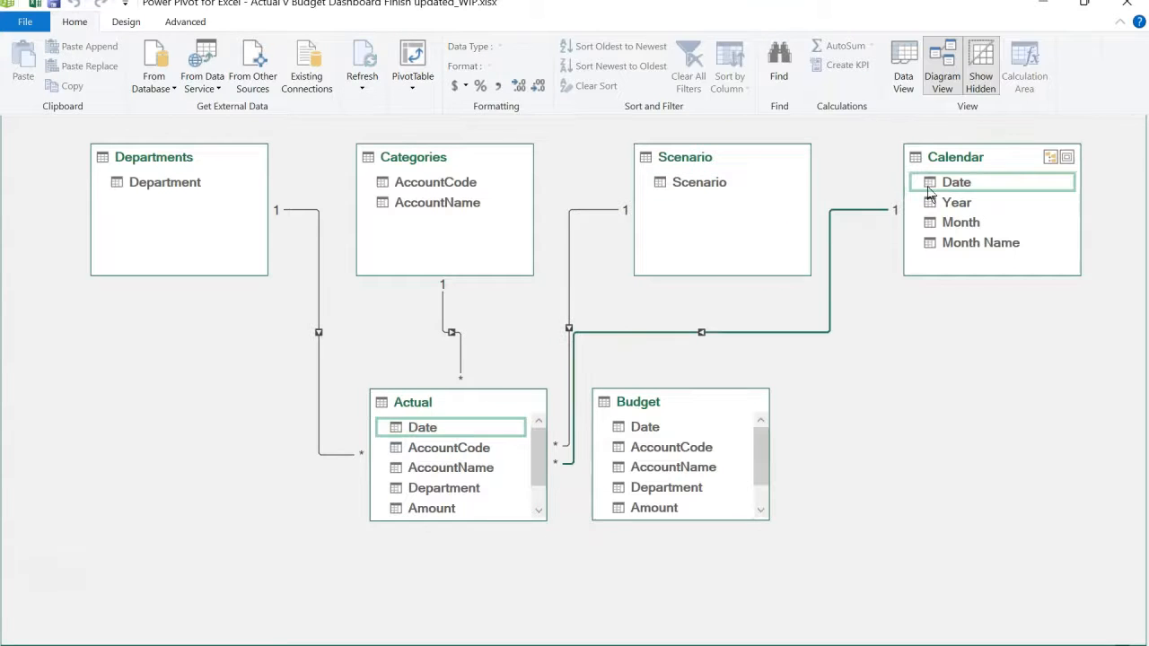
click(455, 353)
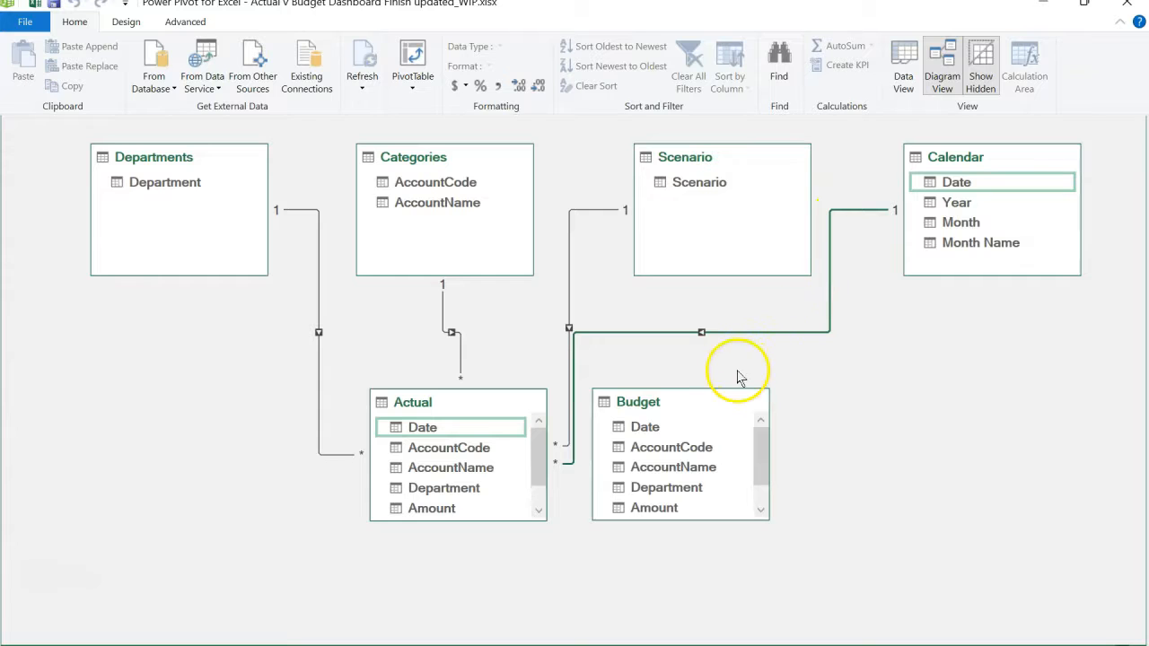
- Relate Budget's Date field to Date in Calendar, and its AccountCode field to AccountCode in Categories
click(645, 427)
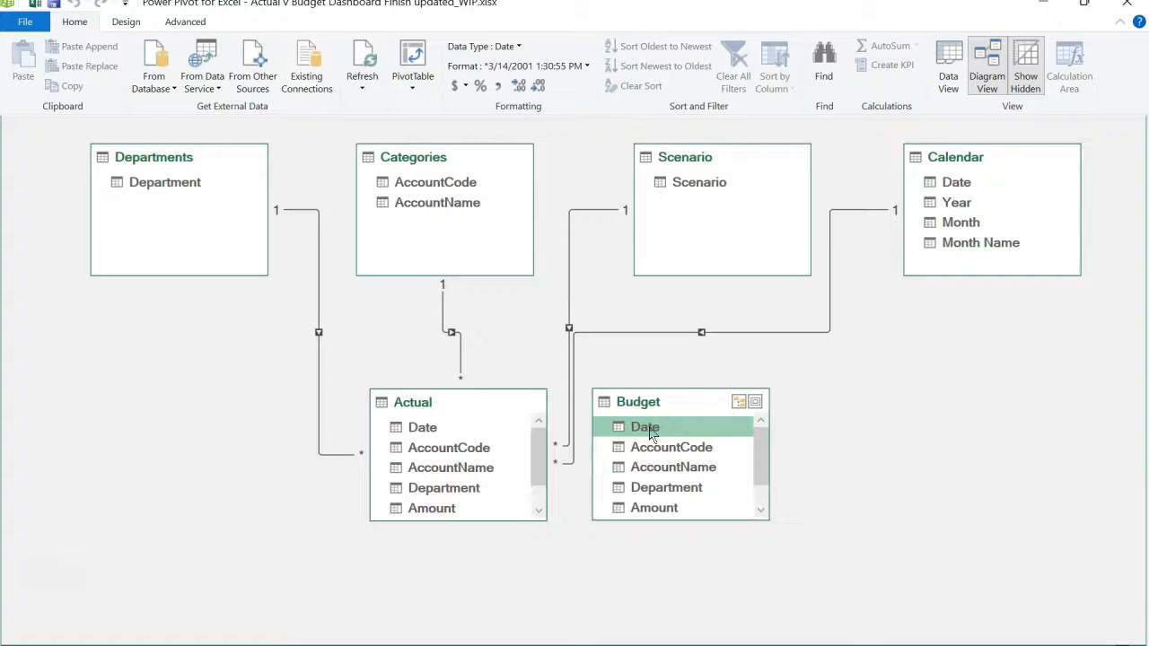
drag(649, 429, 929, 191)
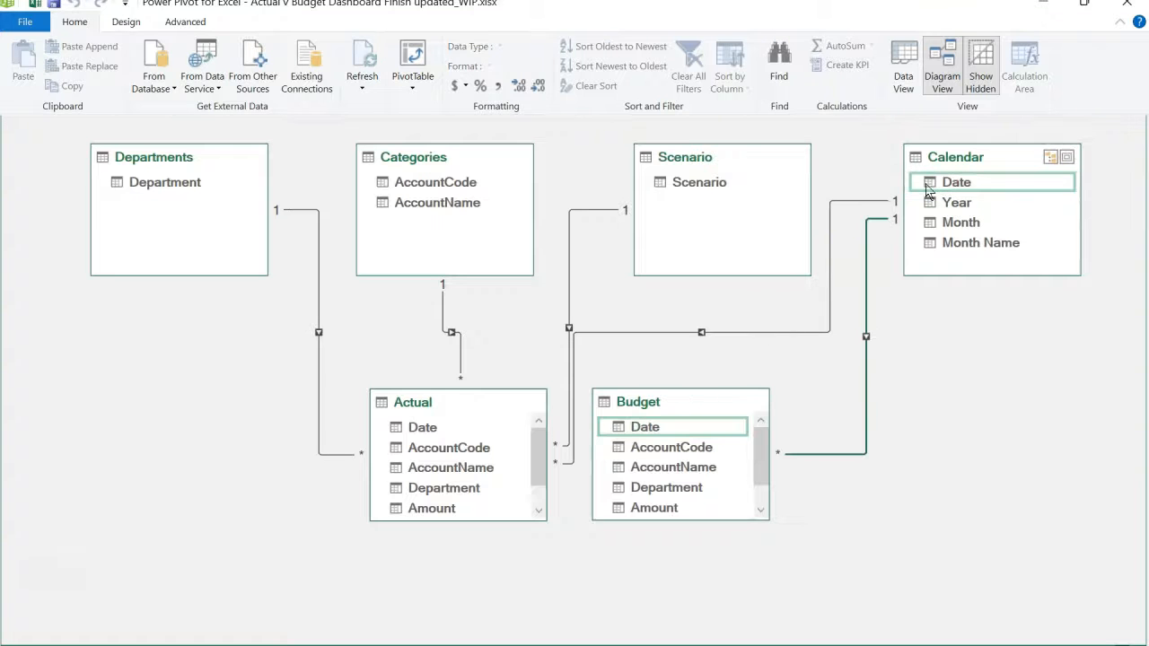
click(690, 448)
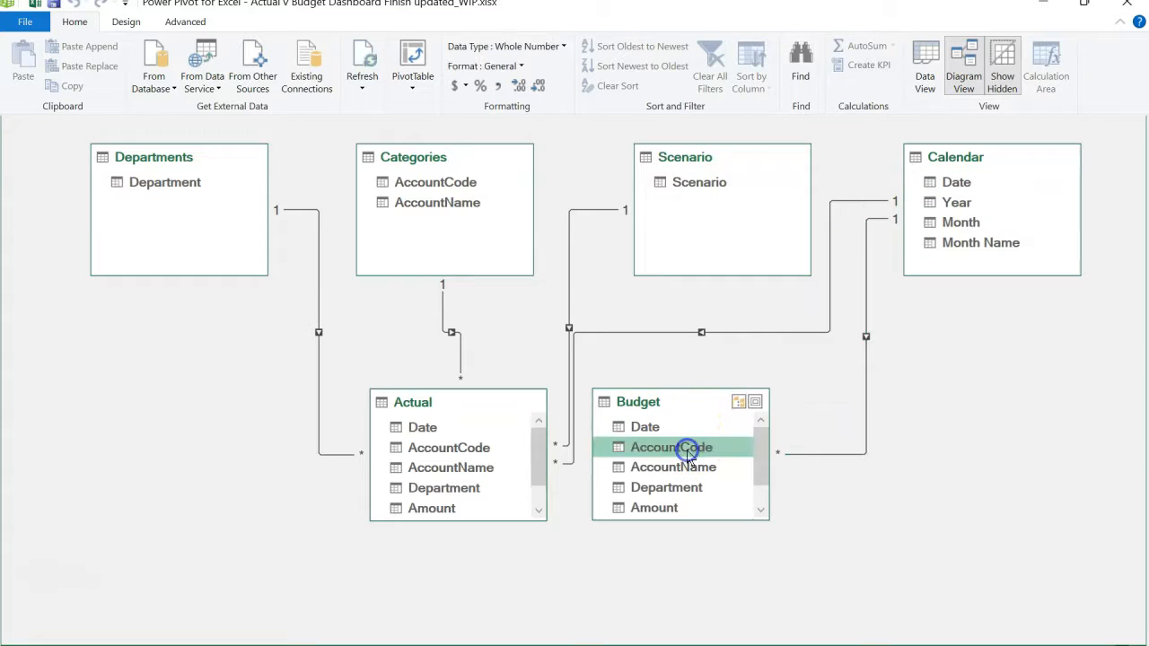
drag(687, 451, 467, 180)
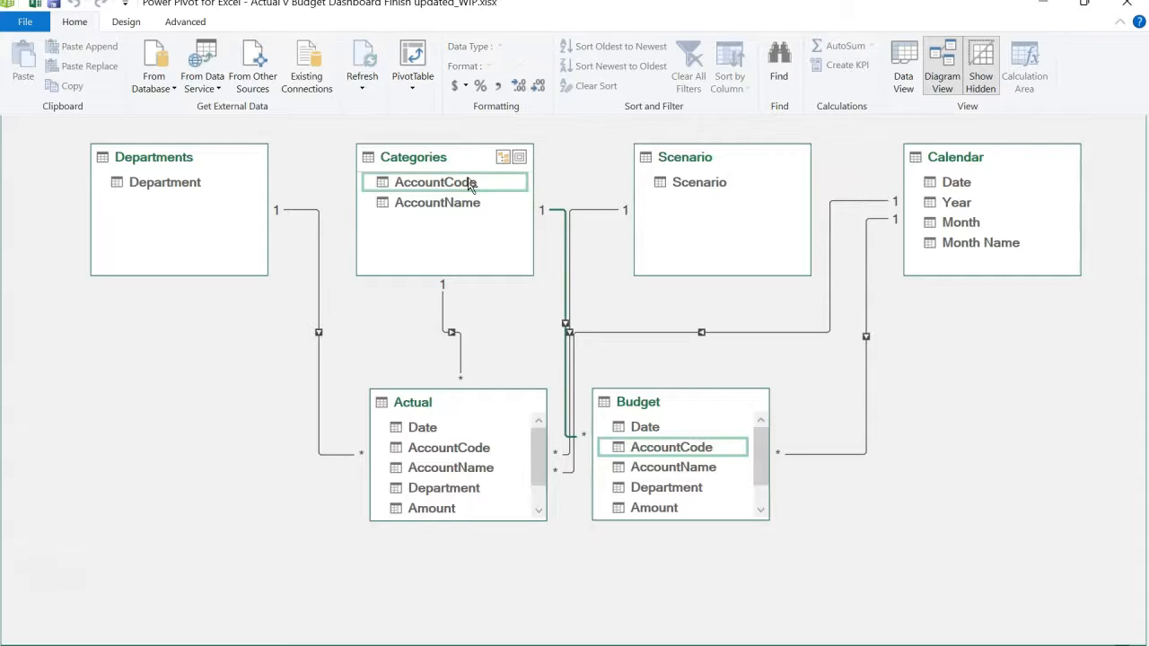
- Relate Budget's Scenario field to Scenario in the Scenario table, and its Department field to Department in Departments
drag(760, 458, 761, 476)
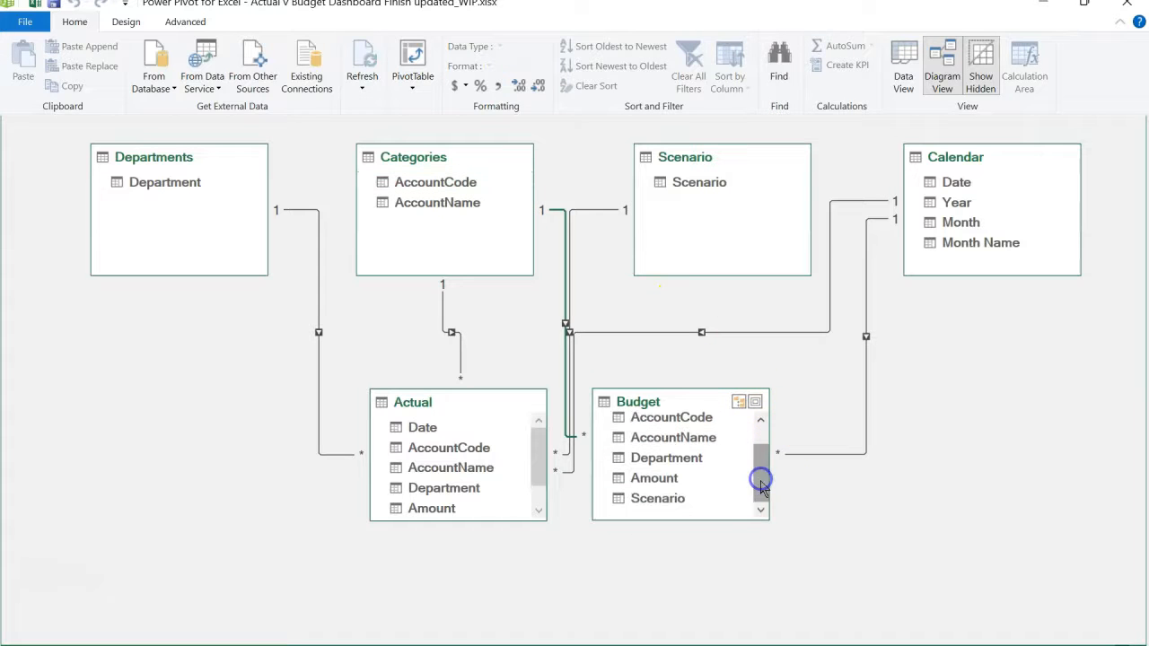
click(690, 500)
drag(690, 503, 708, 192)
click(660, 461)
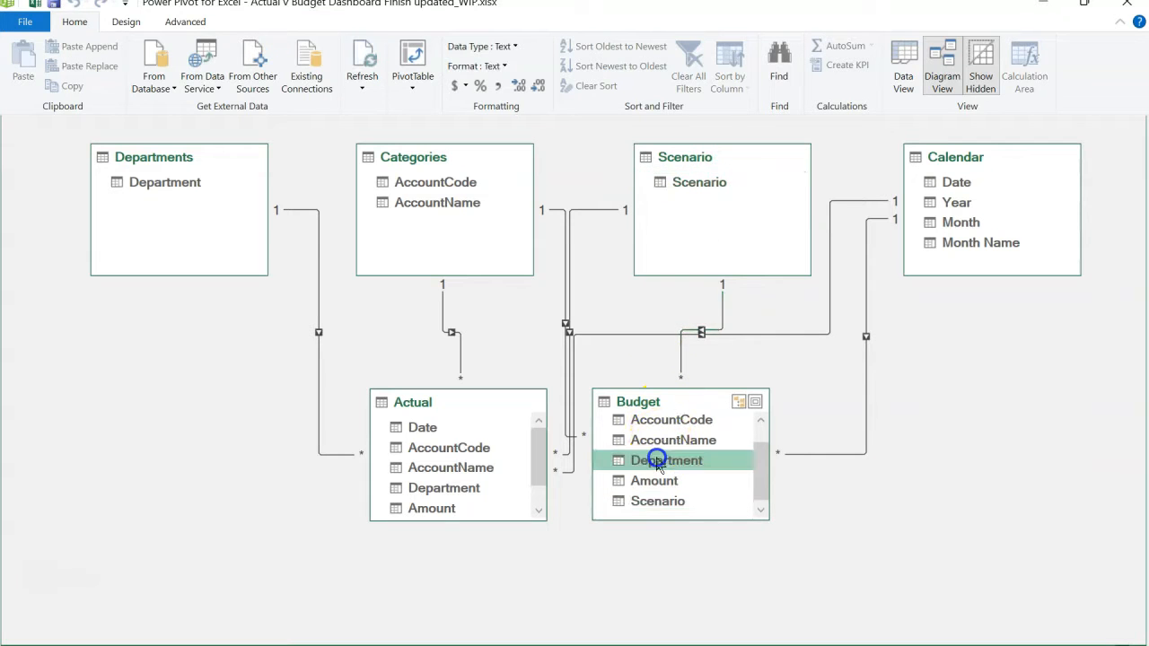
drag(658, 462, 196, 187)
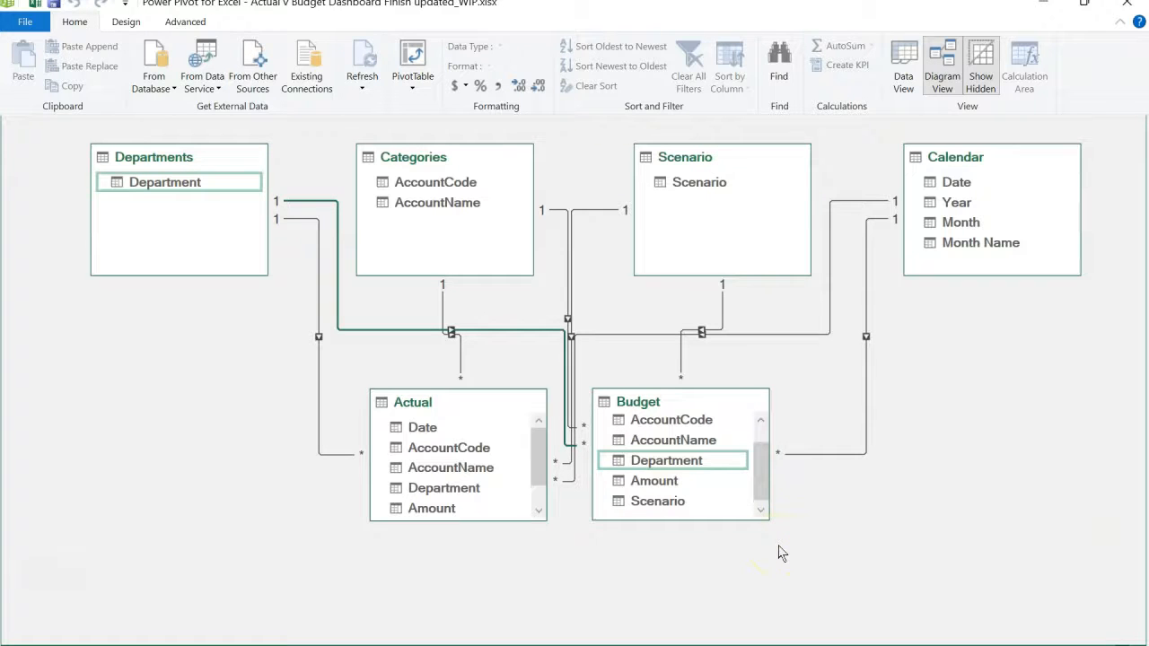
- Enlarge the Actual and Budget tables to fit all their fields, and check the Department link between Departments and Actual
drag(513, 524, 512, 557)
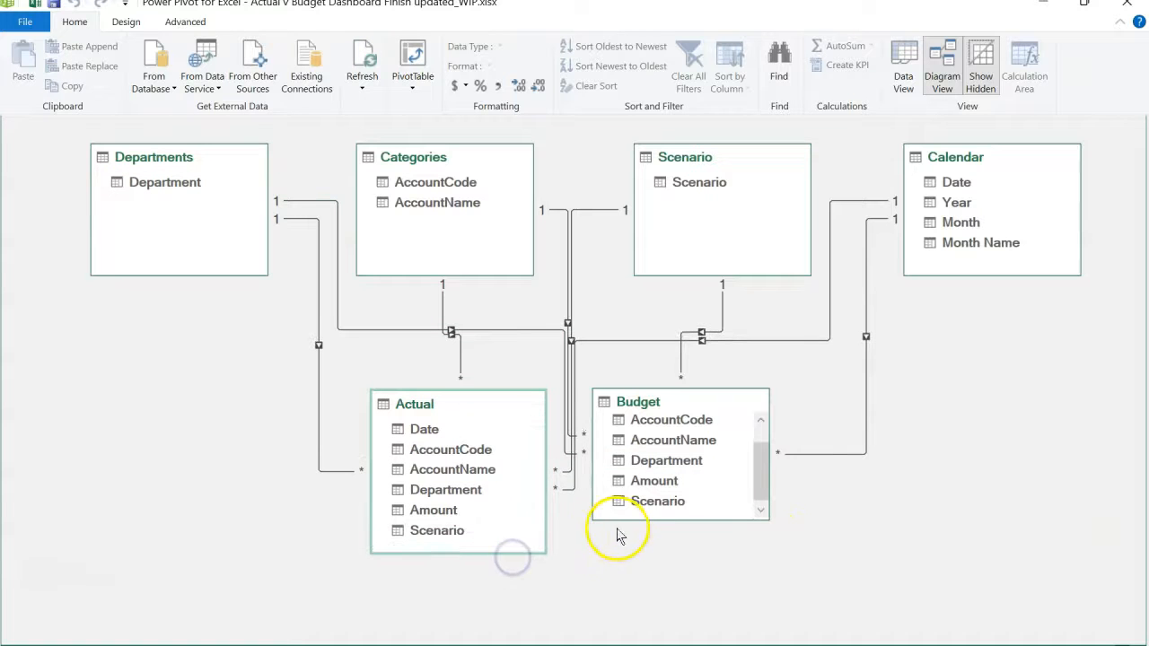
drag(617, 521, 619, 568)
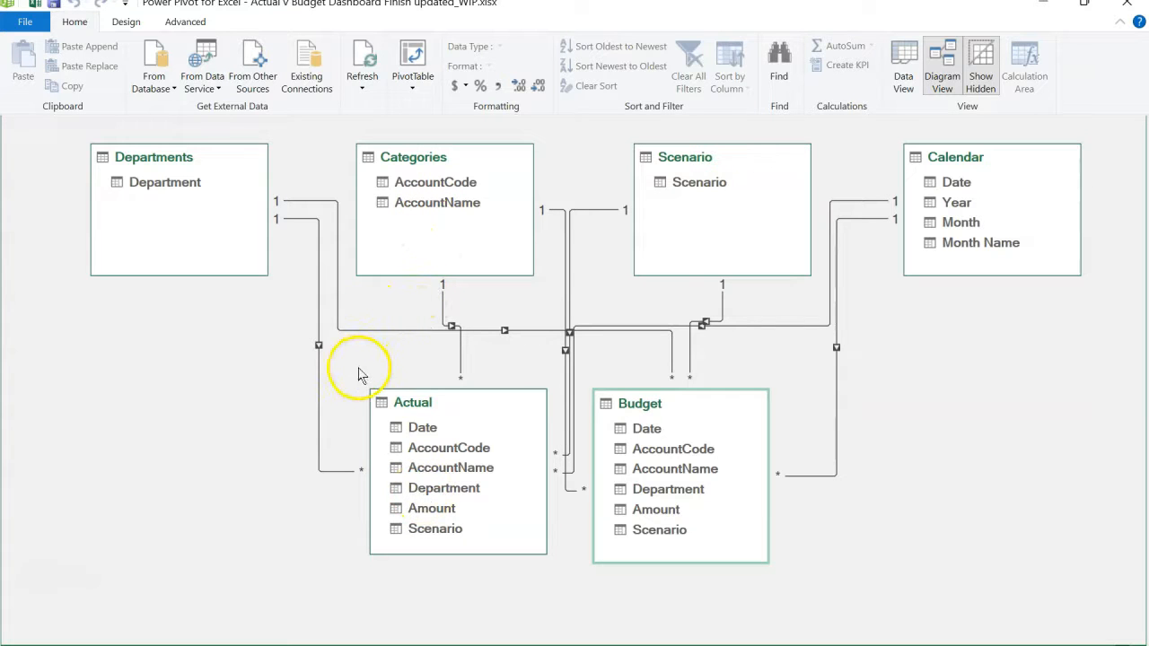
click(192, 185)
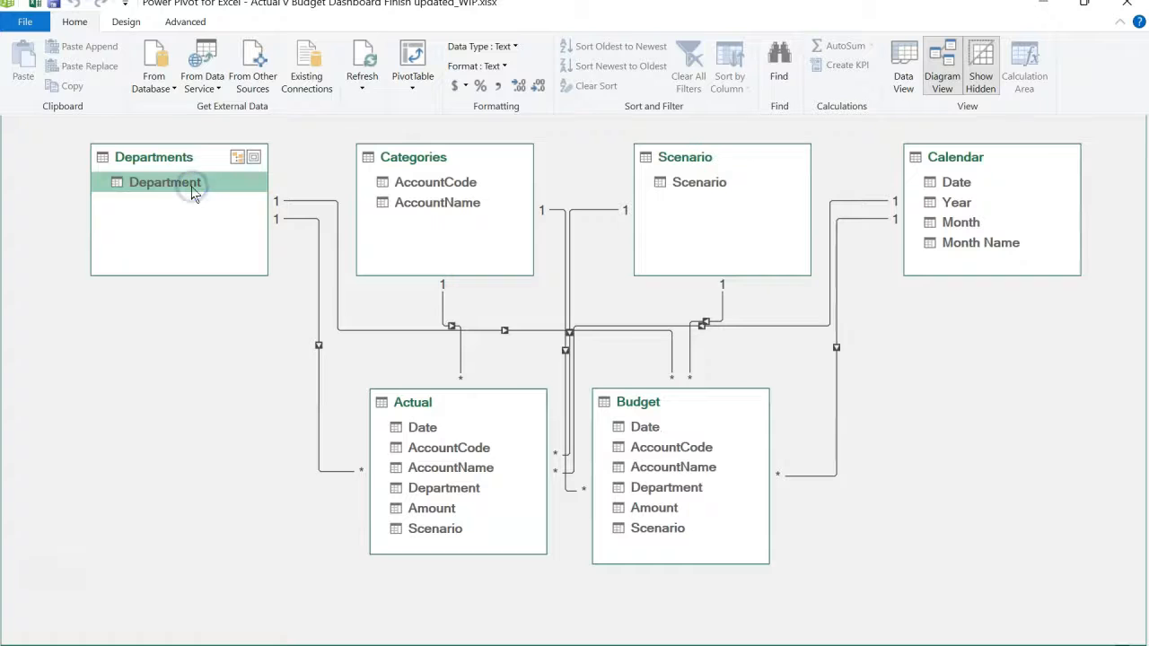
click(319, 346)
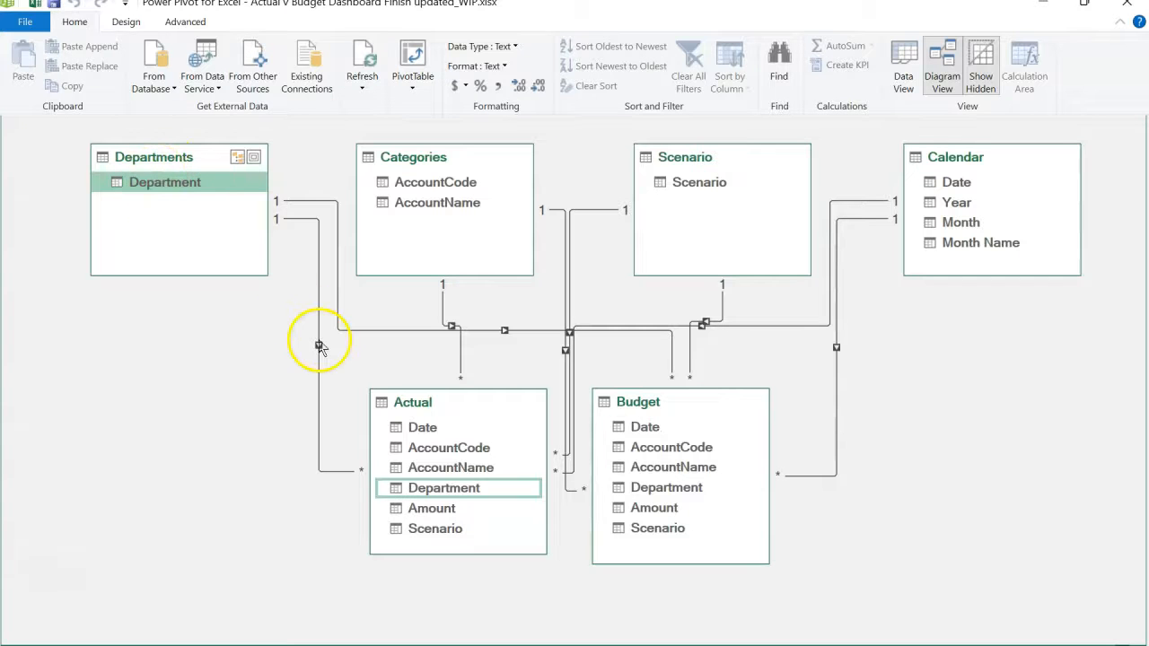
click(429, 492)
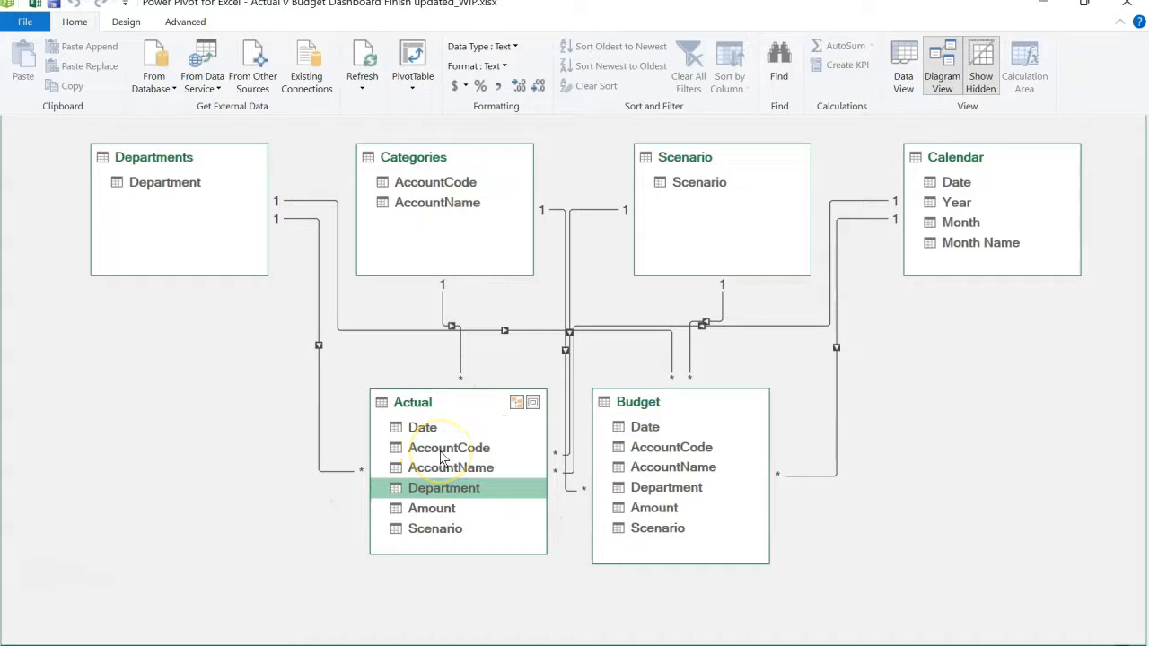
- Hide the AccountCode, AccountName, Department and Scenario fields of the Actual table from client tools
click(441, 449)
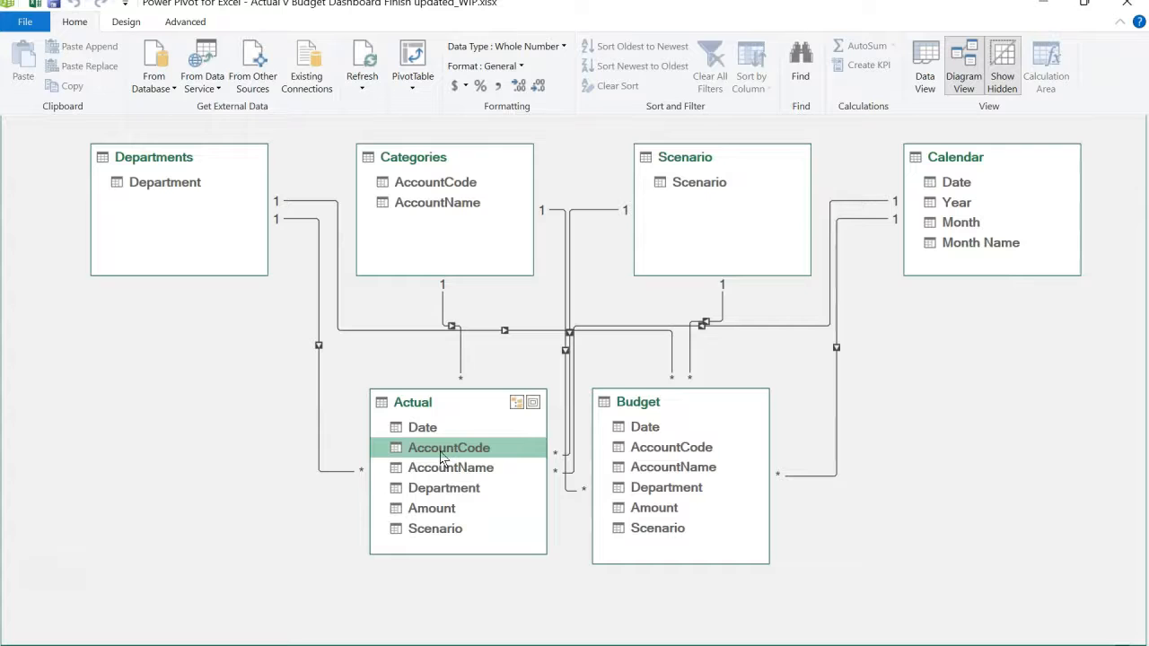
ctrl+click(450, 473)
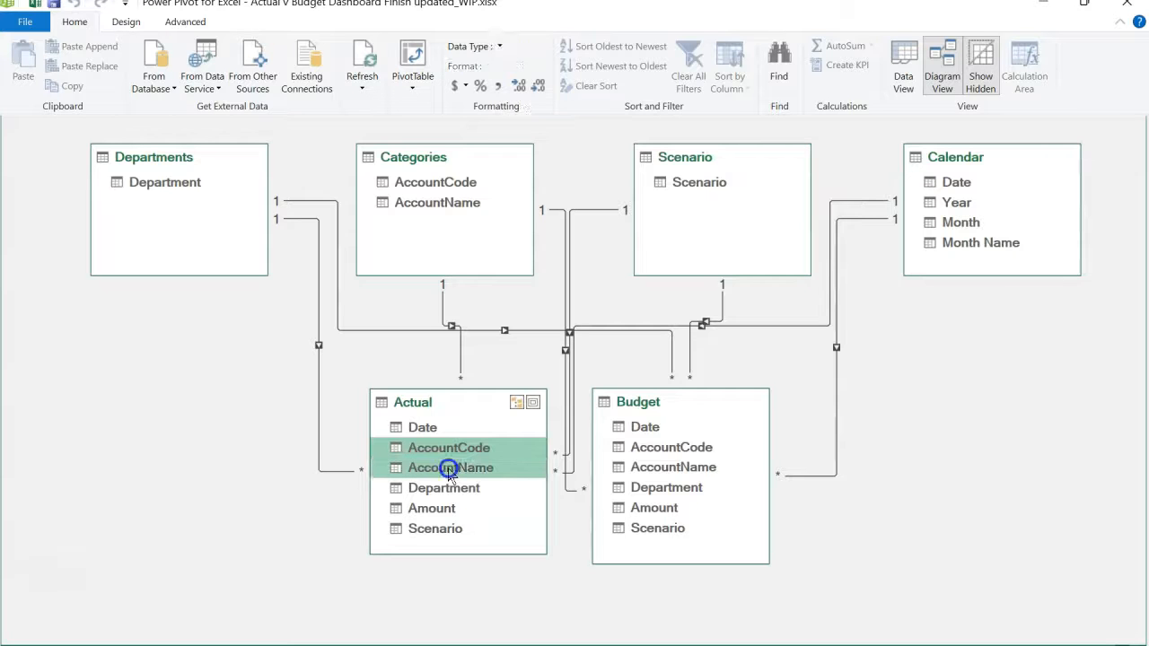
ctrl+click(444, 490)
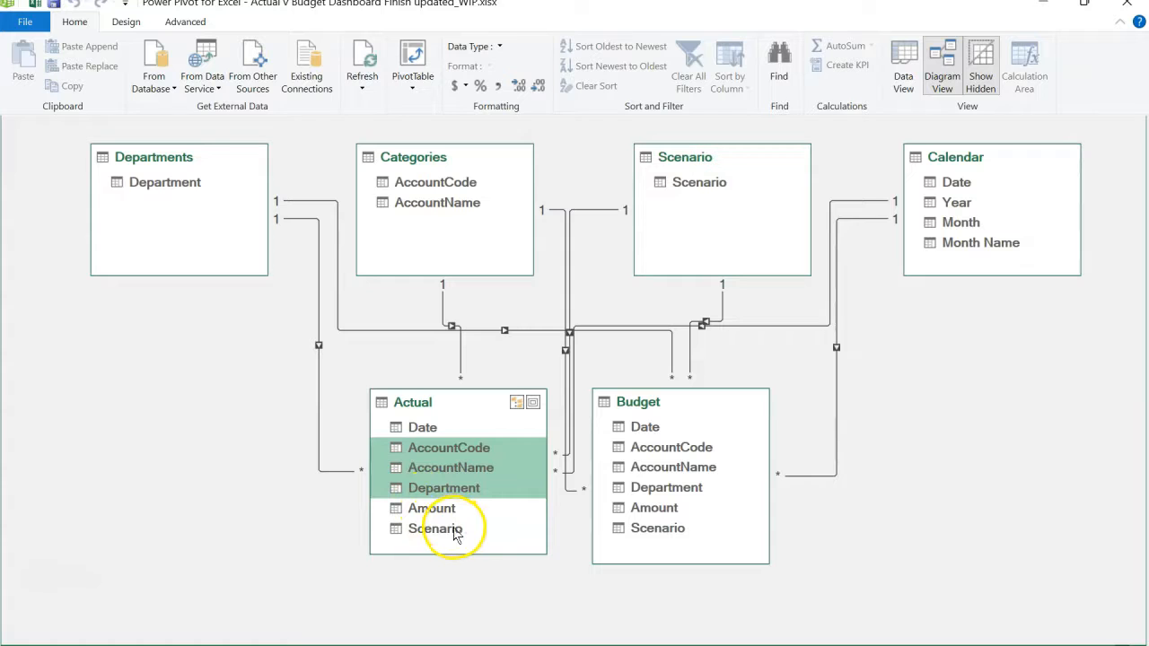
ctrl+click(453, 530)
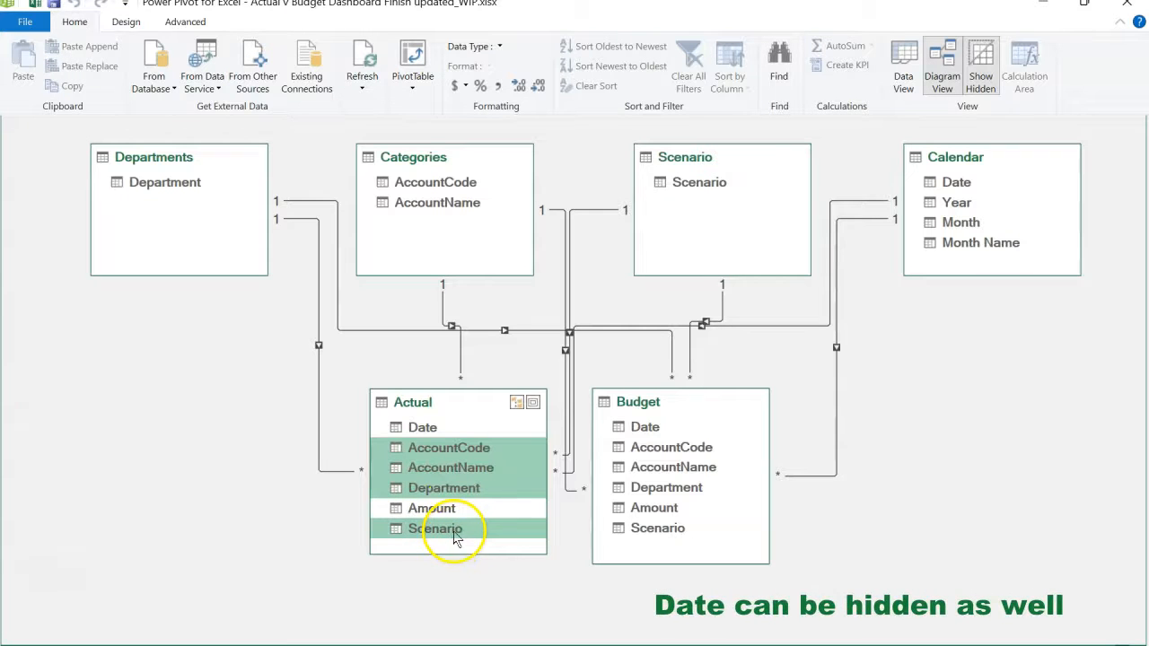
right_click(456, 534)
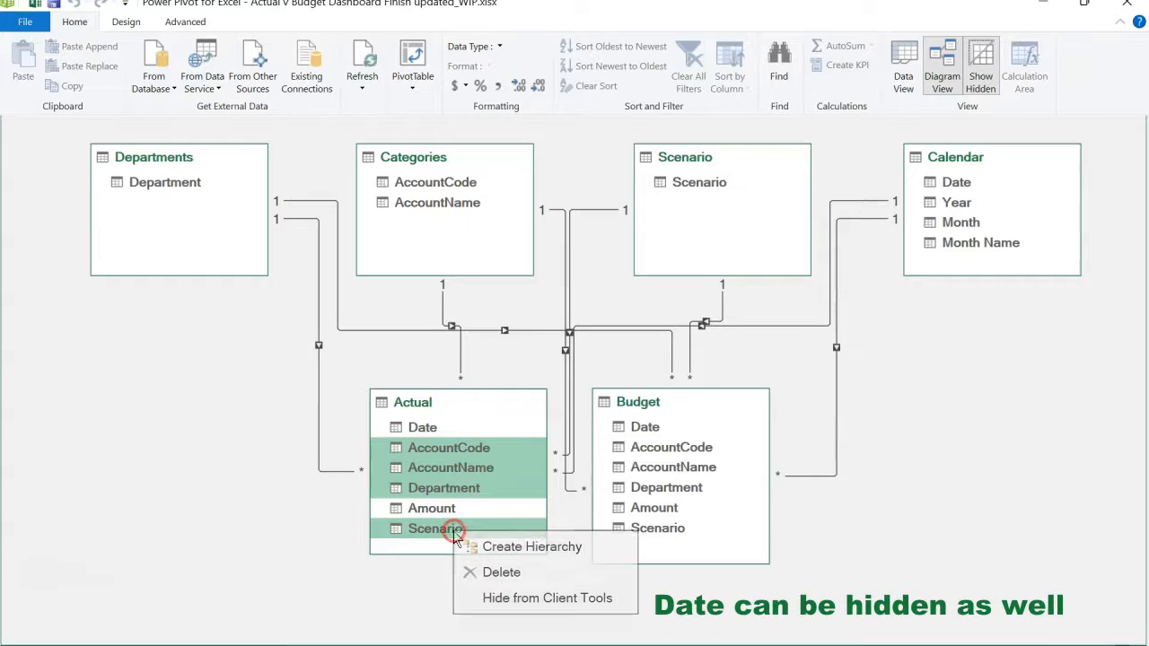
click(497, 600)
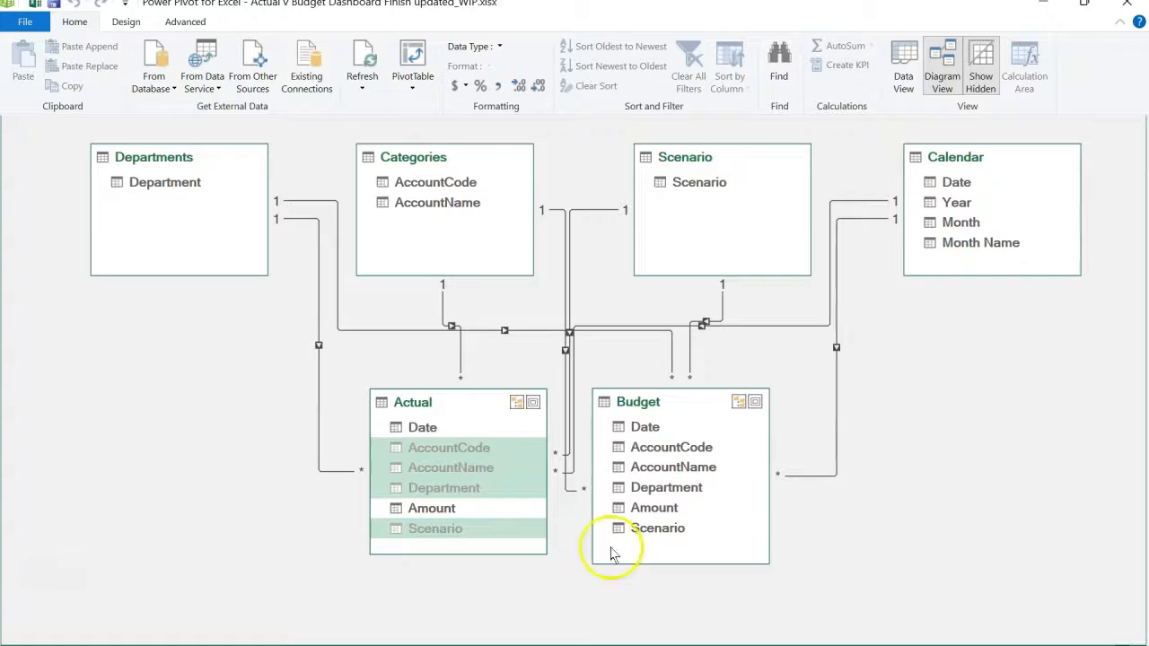
- Hide the AccountCode, AccountName, Department and Scenario fields of the Budget table from client tools
click(658, 449)
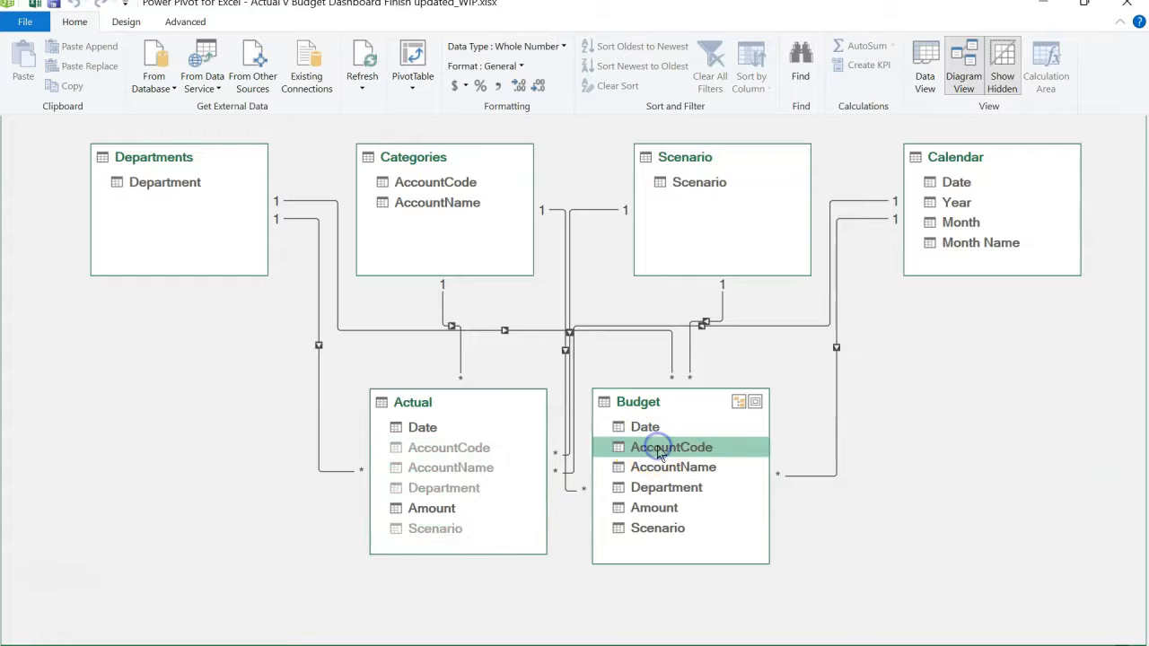
ctrl+click(663, 467)
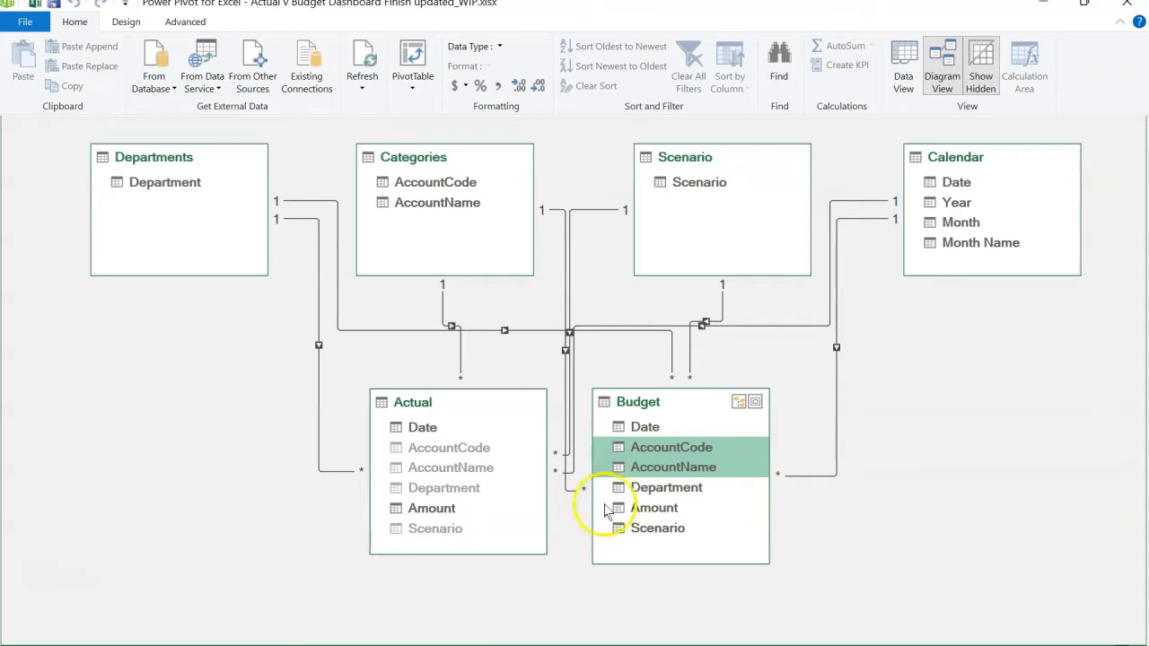
ctrl+click(677, 490)
ctrl+click(678, 529)
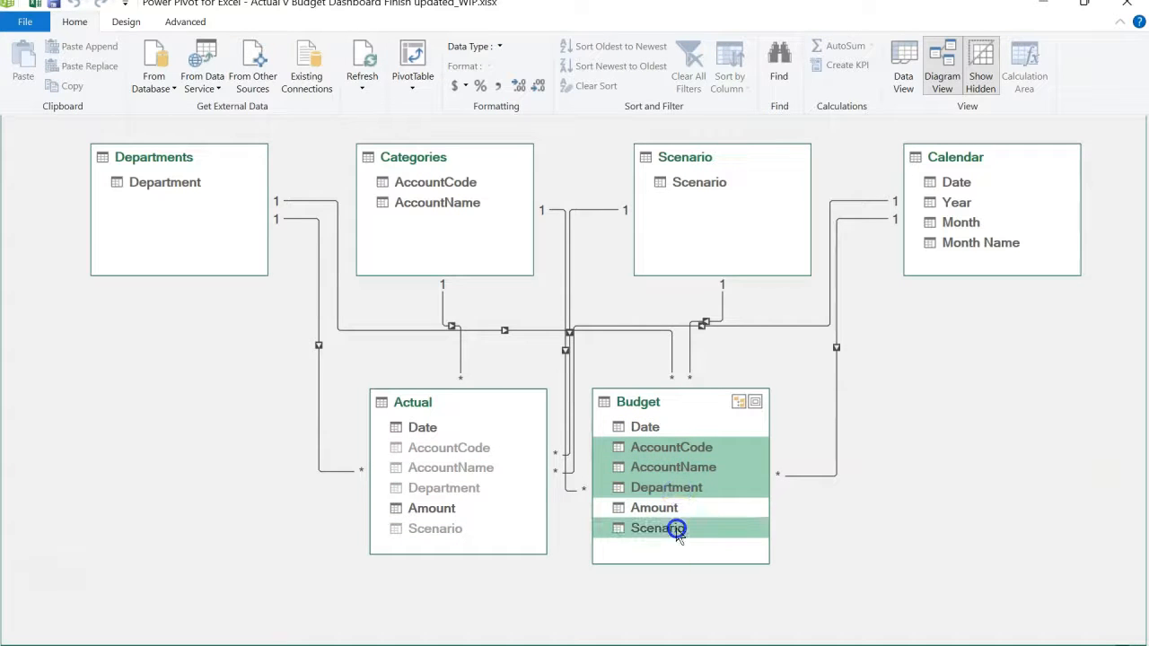
right_click(679, 531)
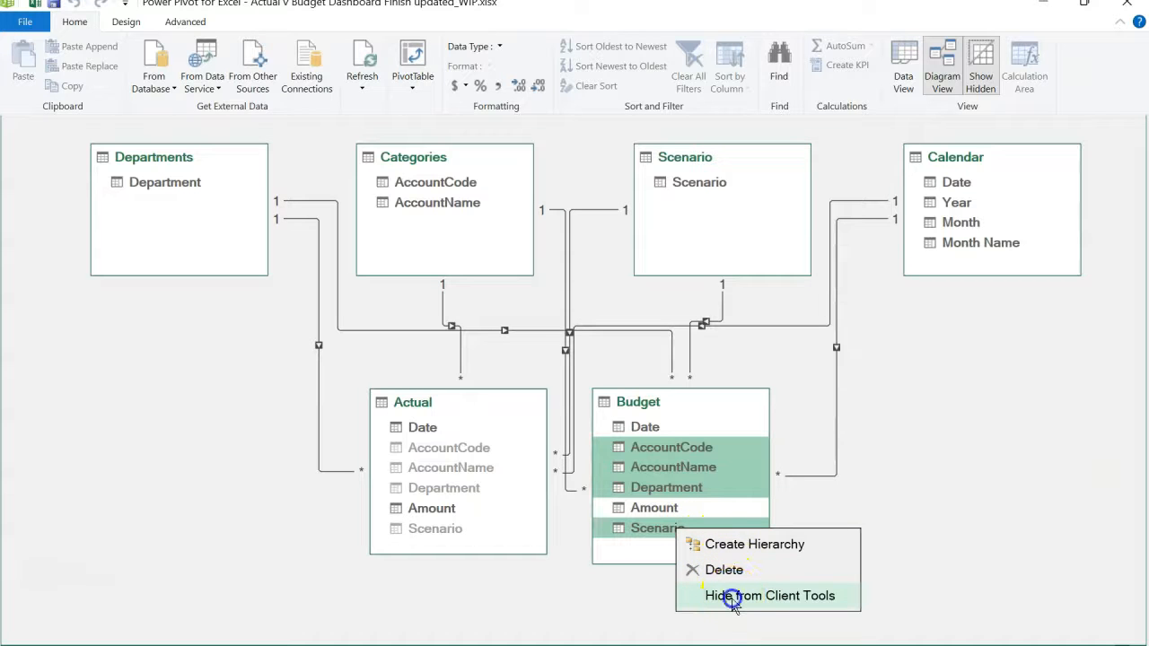
click(733, 596)
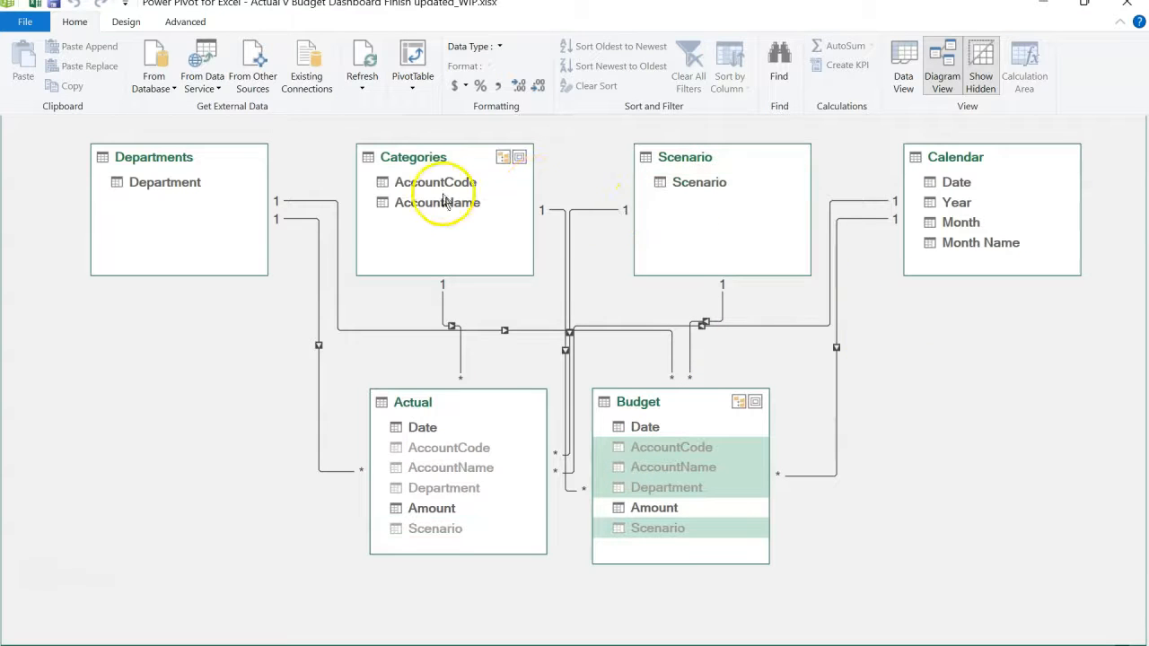
- Insert a PivotTable from the Data Model on a new worksheet and enable the workbook's blocked external data connections
click(412, 87)
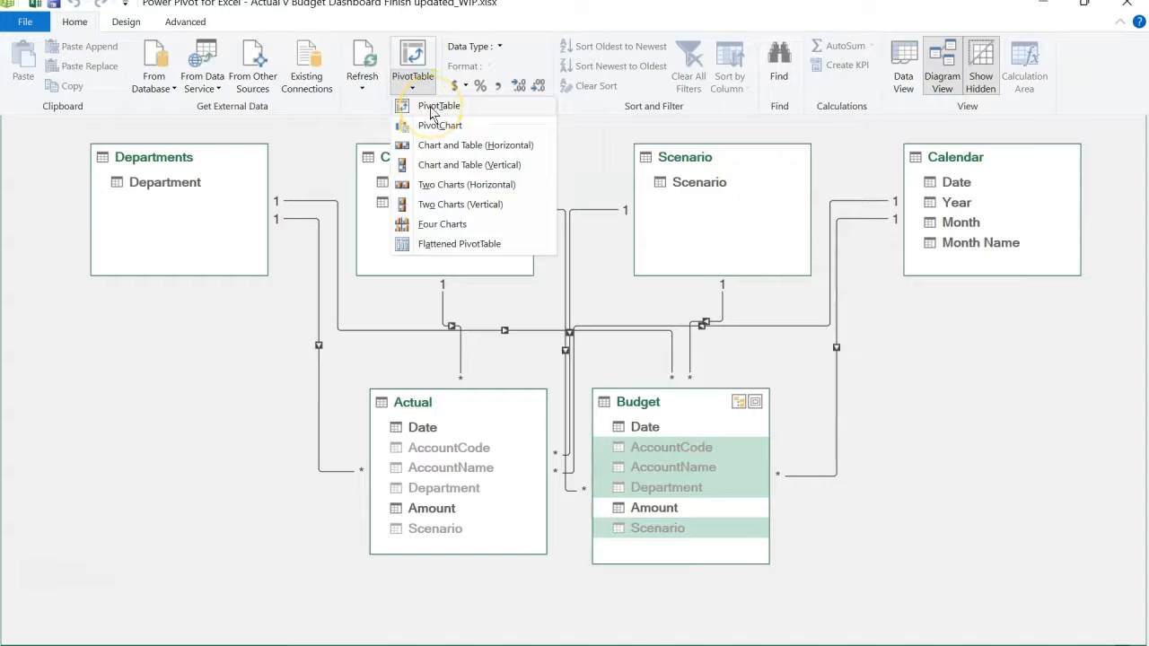
click(438, 106)
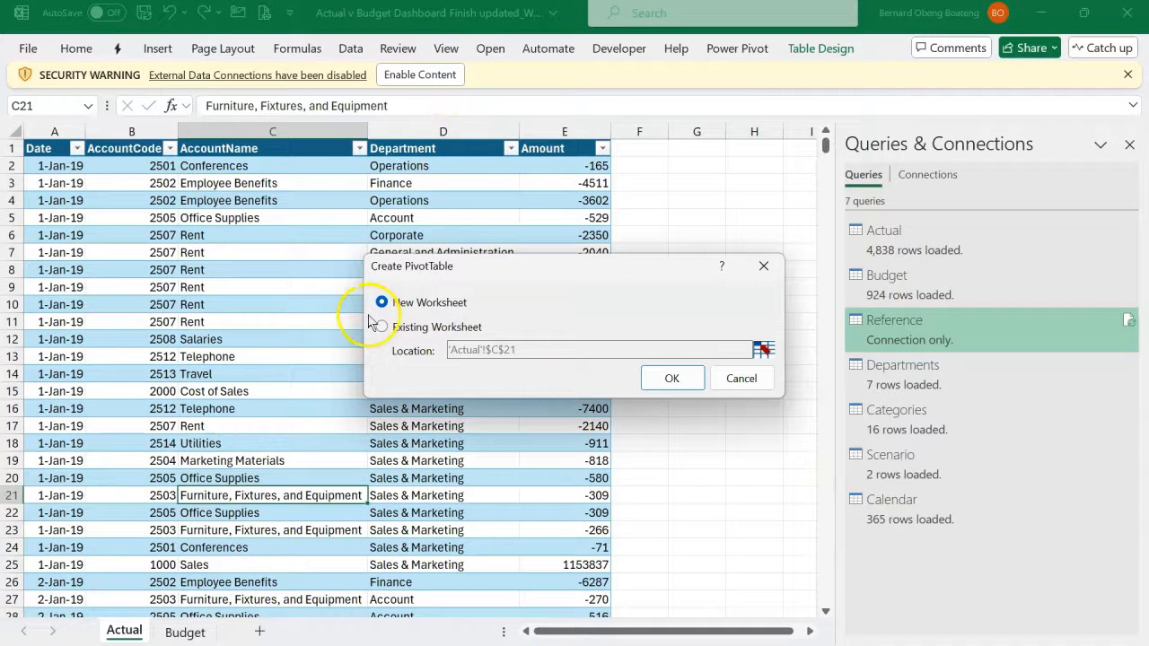
click(668, 381)
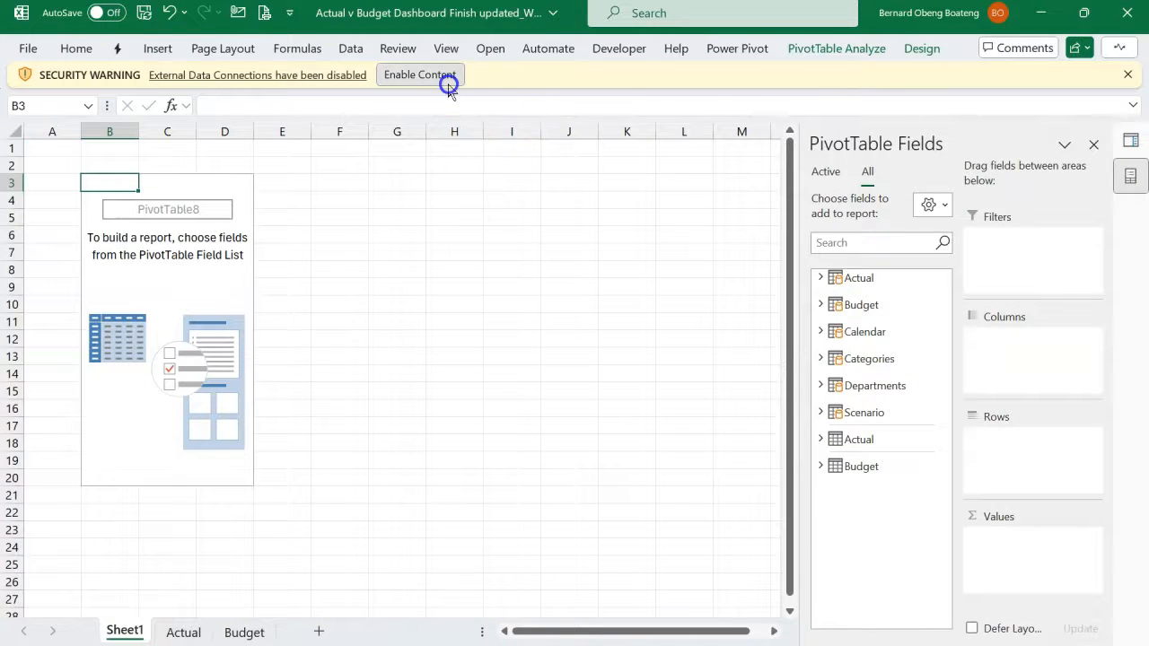
click(449, 76)
click(637, 389)
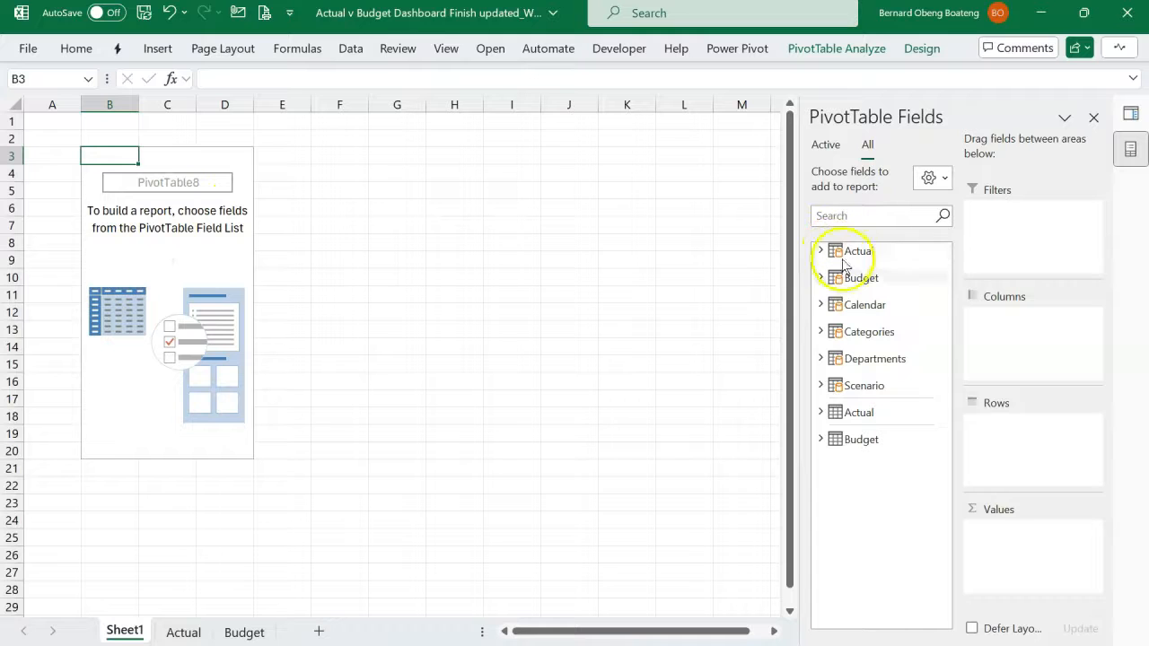
- Check which fields of the Actual table are available to the PivotTable
click(818, 145)
click(862, 146)
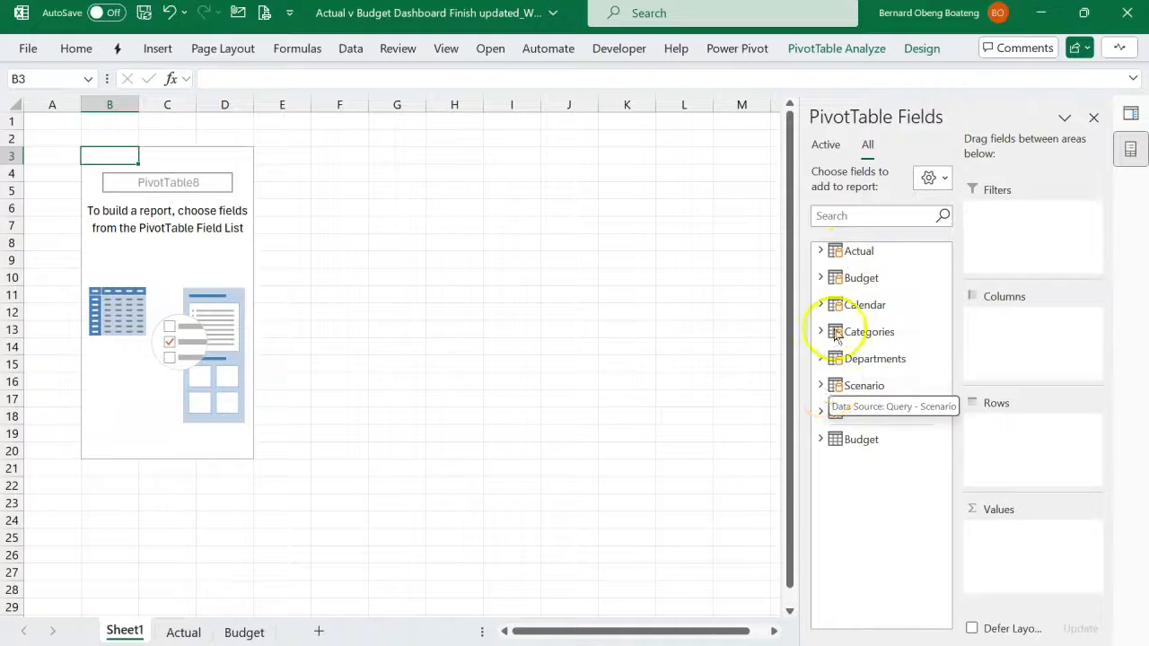
click(818, 251)
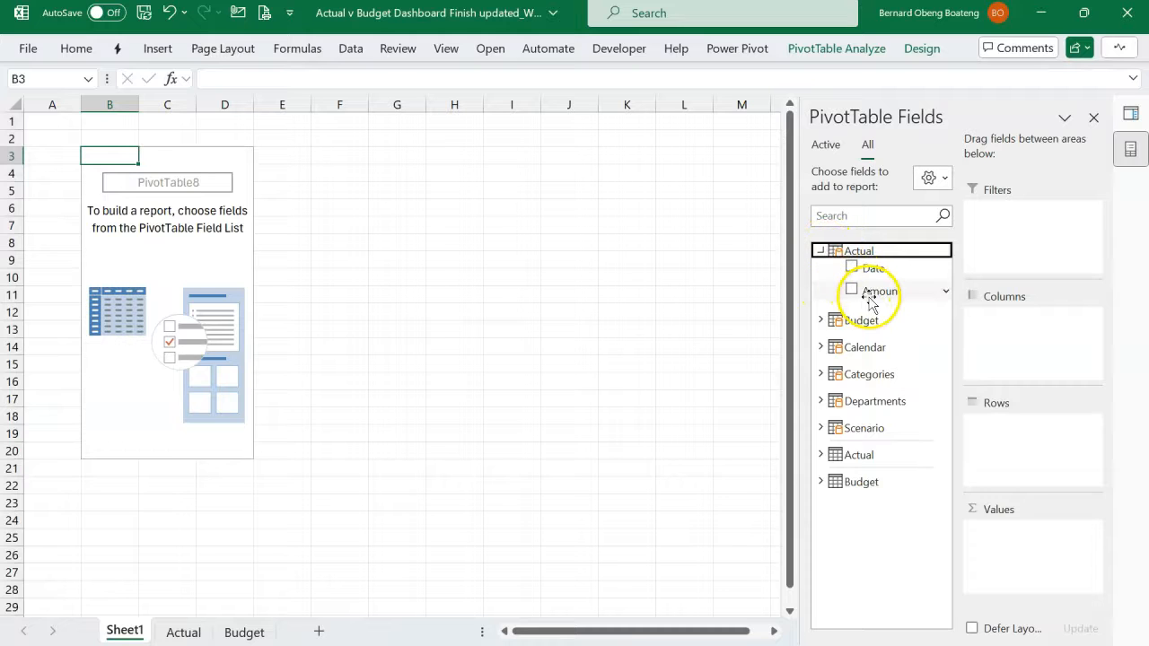
click(819, 251)
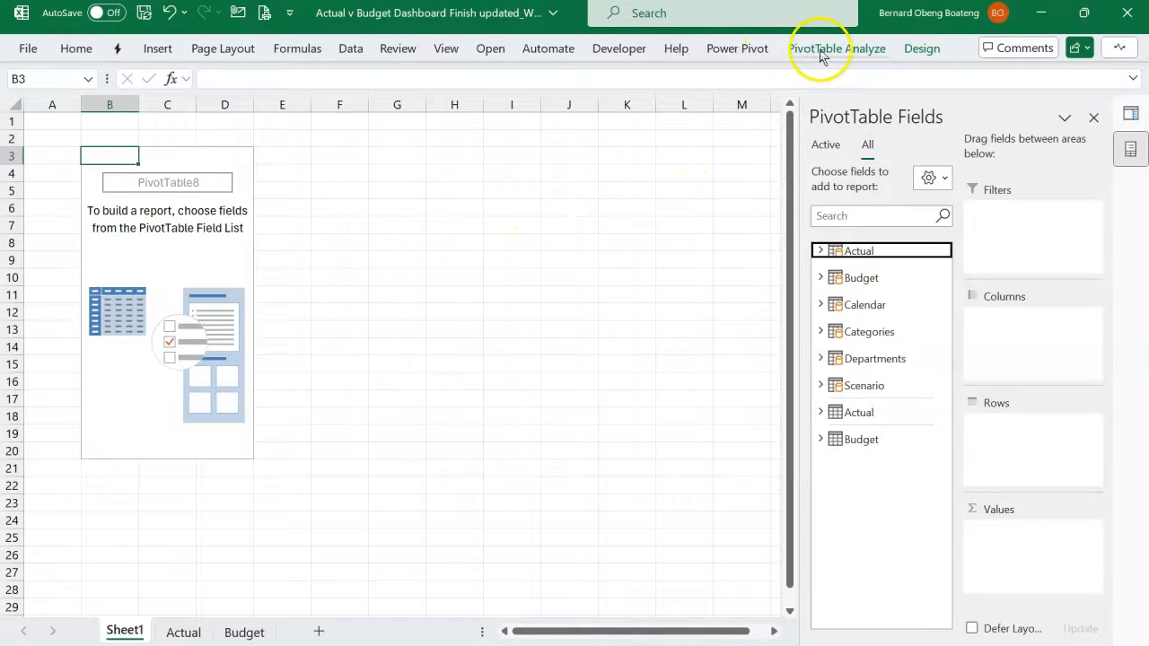
- Start a new Power Pivot measure in the Actual table and name it Actual
click(750, 52)
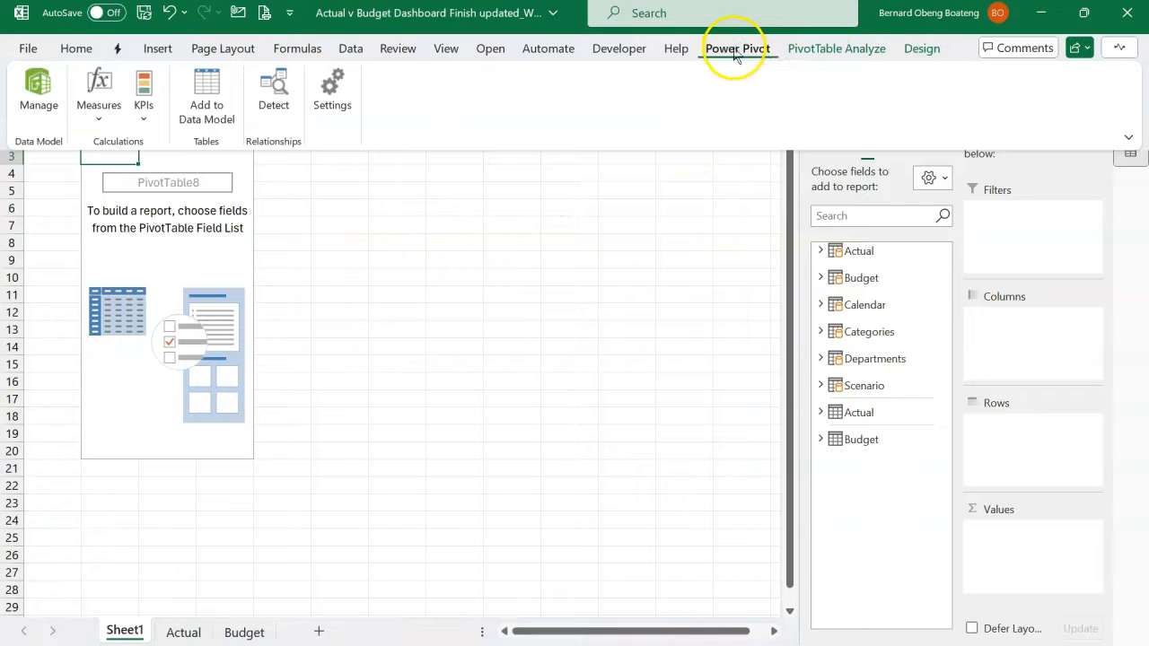
click(98, 112)
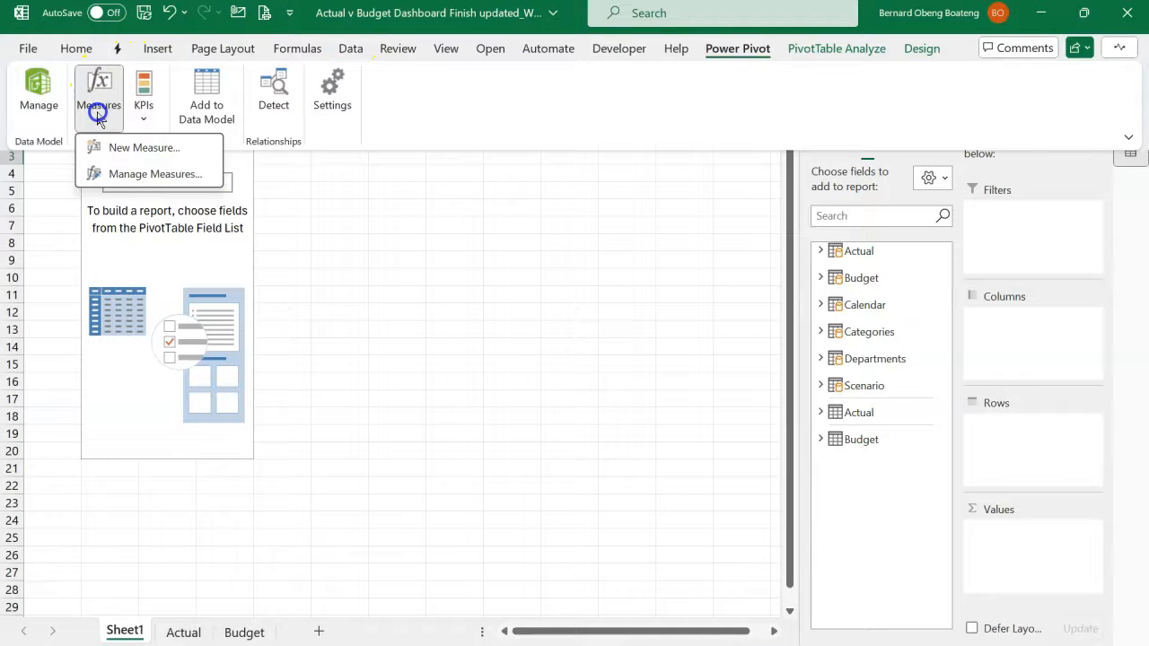
click(100, 87)
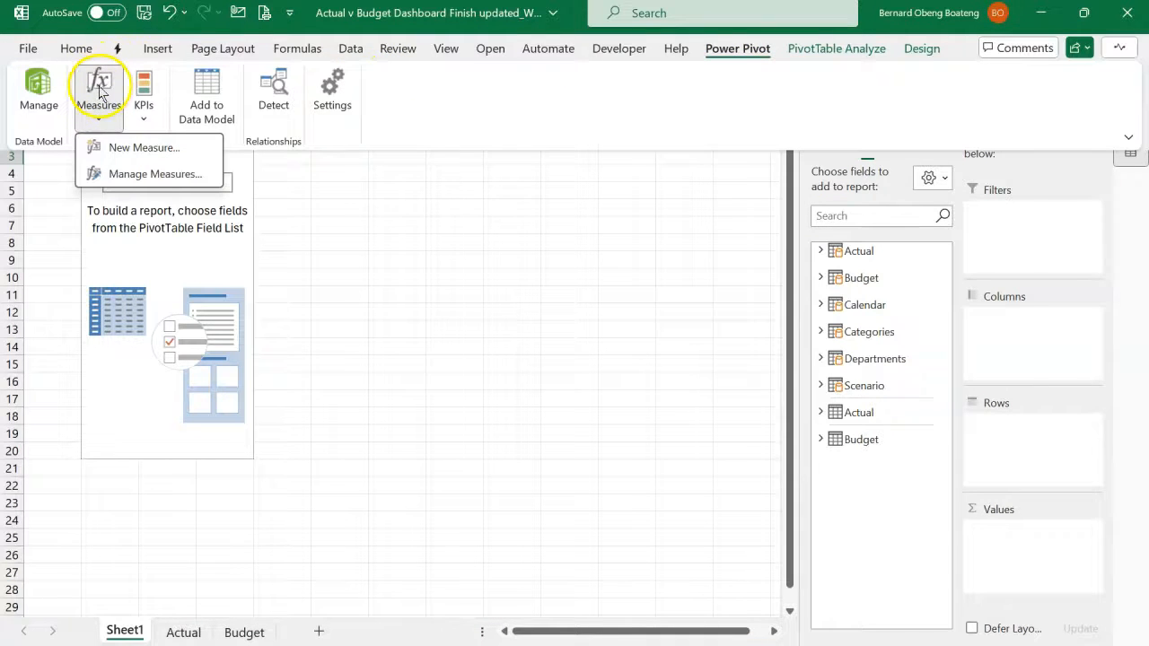
click(135, 149)
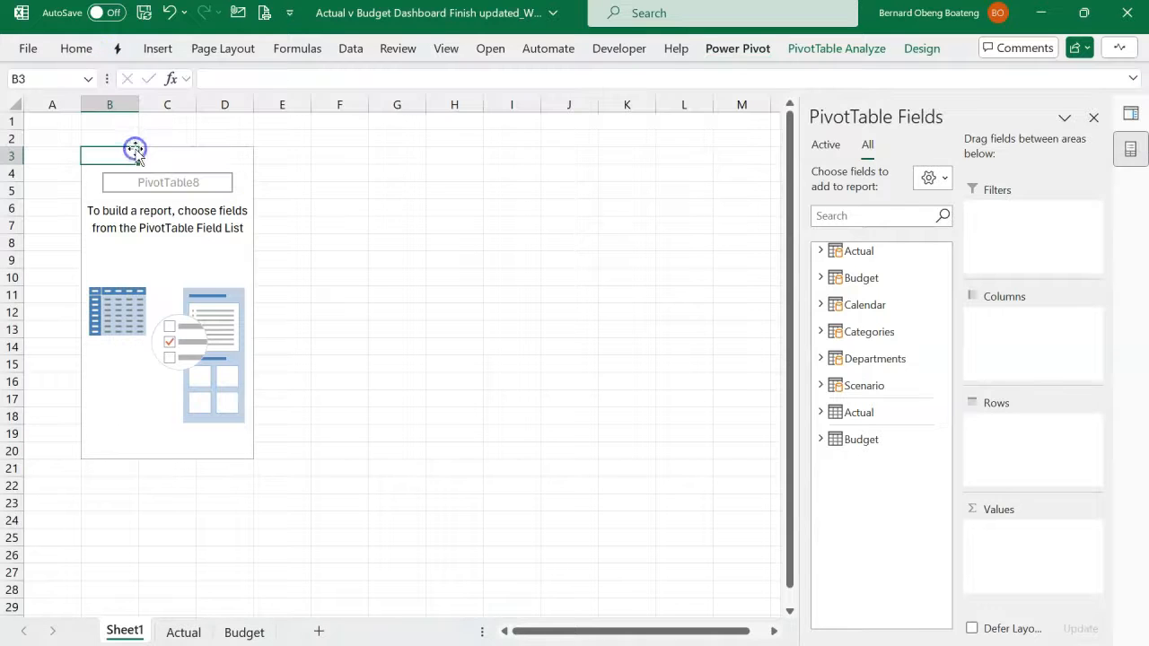
click(458, 196)
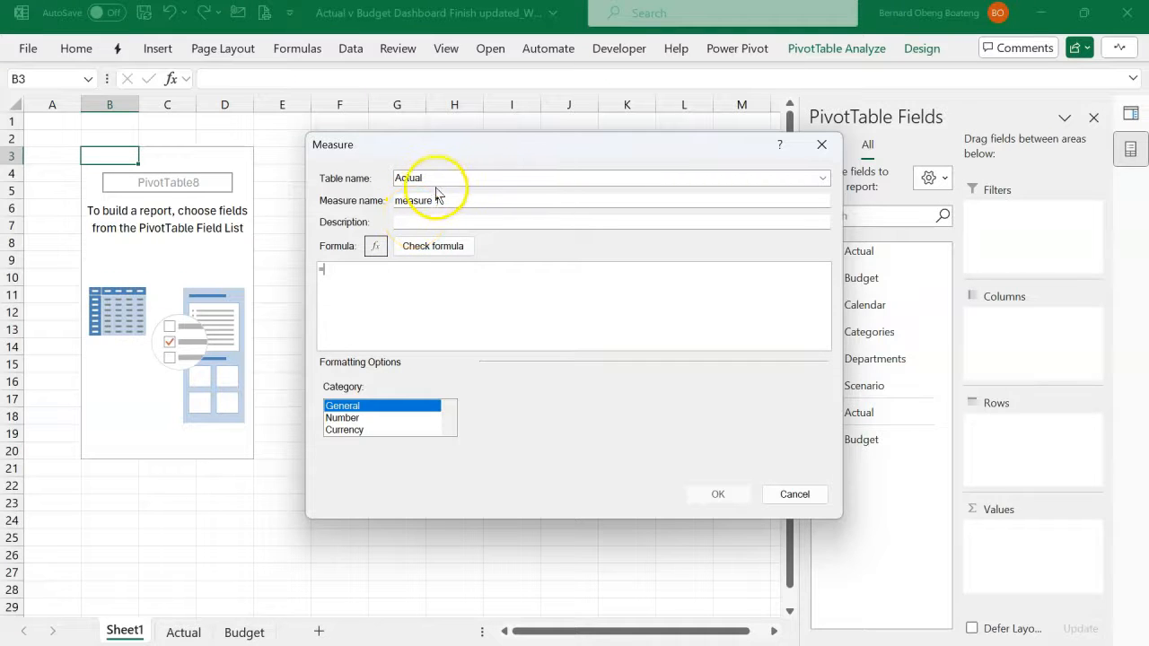
drag(459, 204, 361, 208)
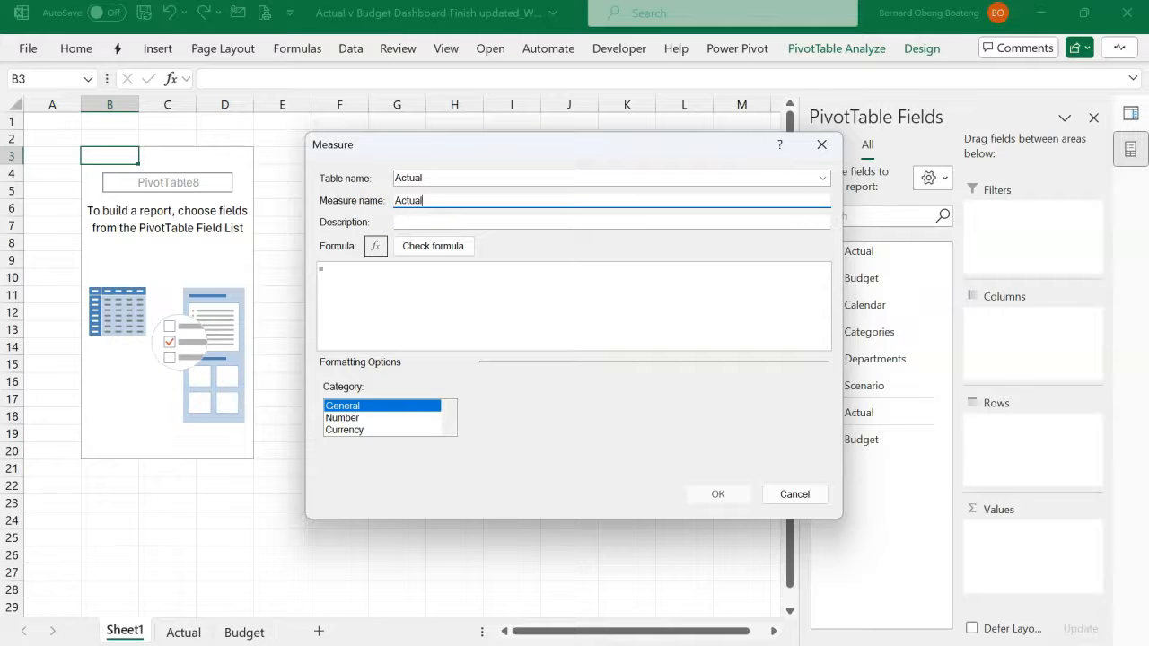
- Define the Actual measure's formula as =SUM(Actual[Amount])
click(377, 274)
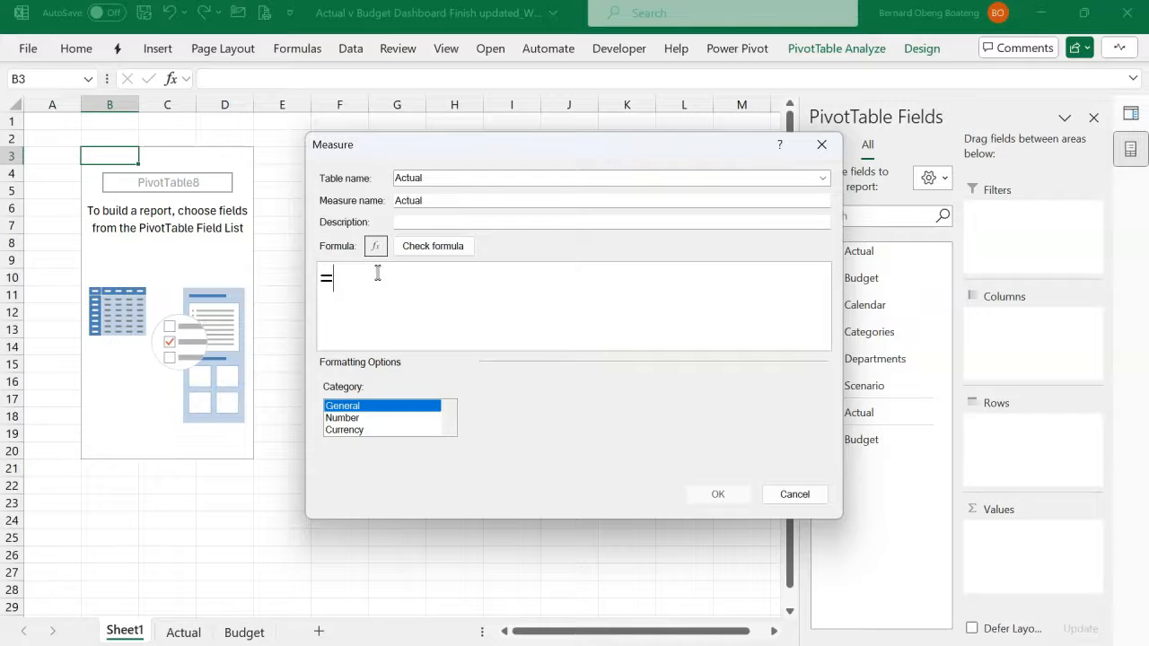
text(sum)
key(Tab)
text(ac)
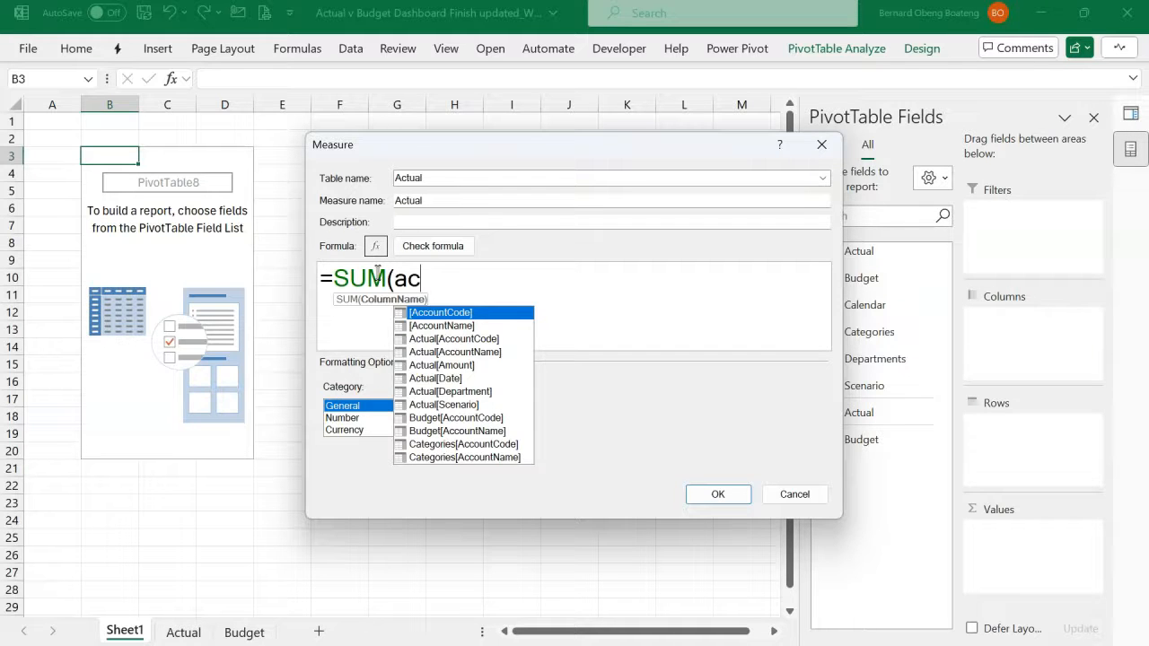
text(t)
key(Down)
key(Down)
key(Tab)
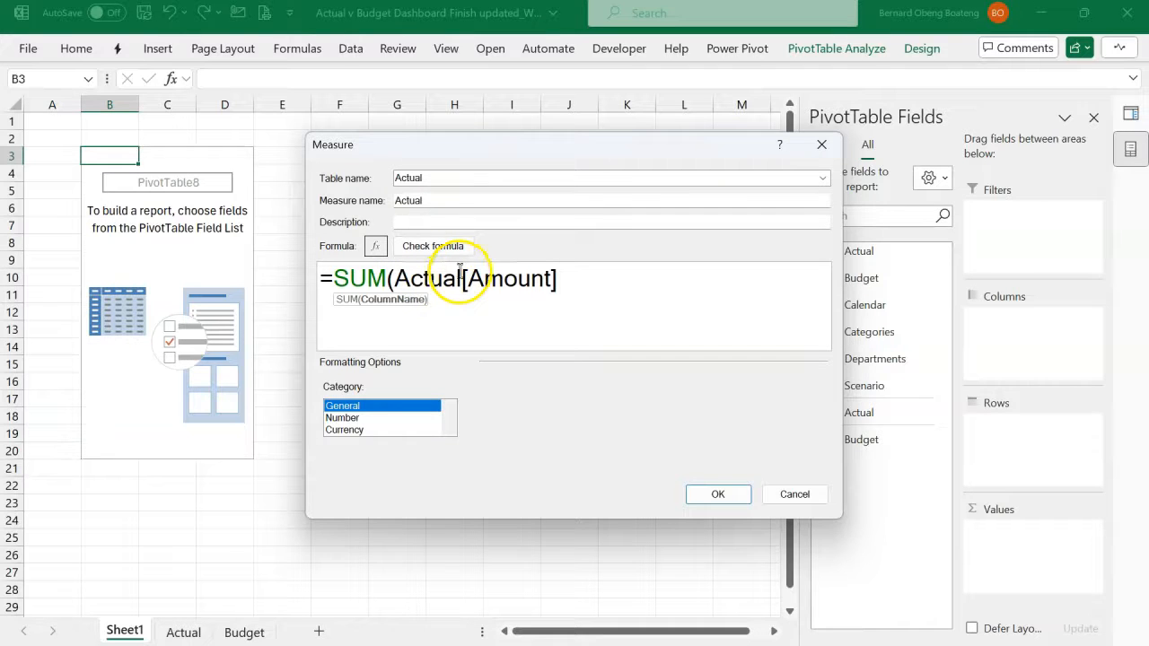
text())
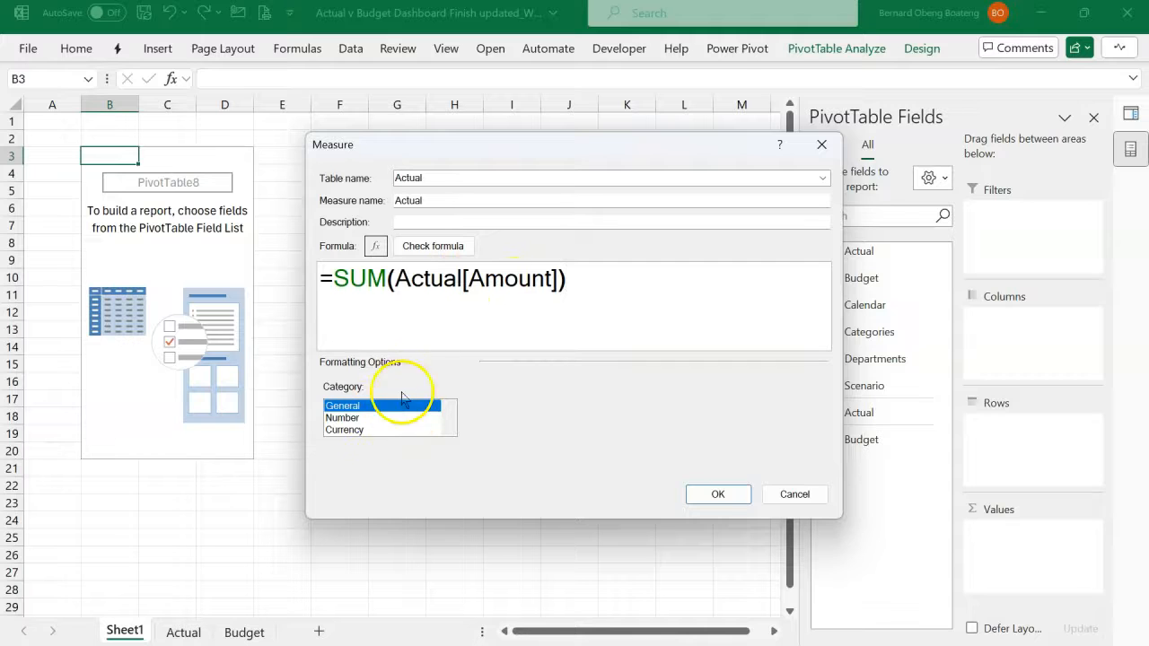
- Format the Actual measure as a number with the 1000 separator and 0 decimal places, and create it
click(357, 419)
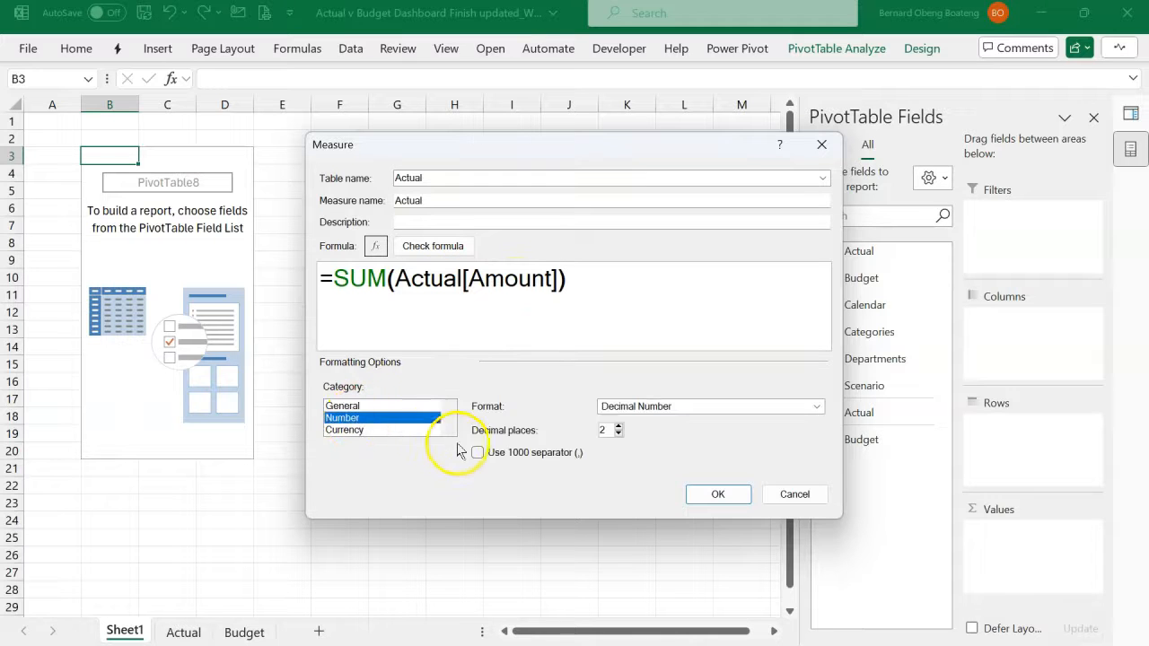
click(477, 452)
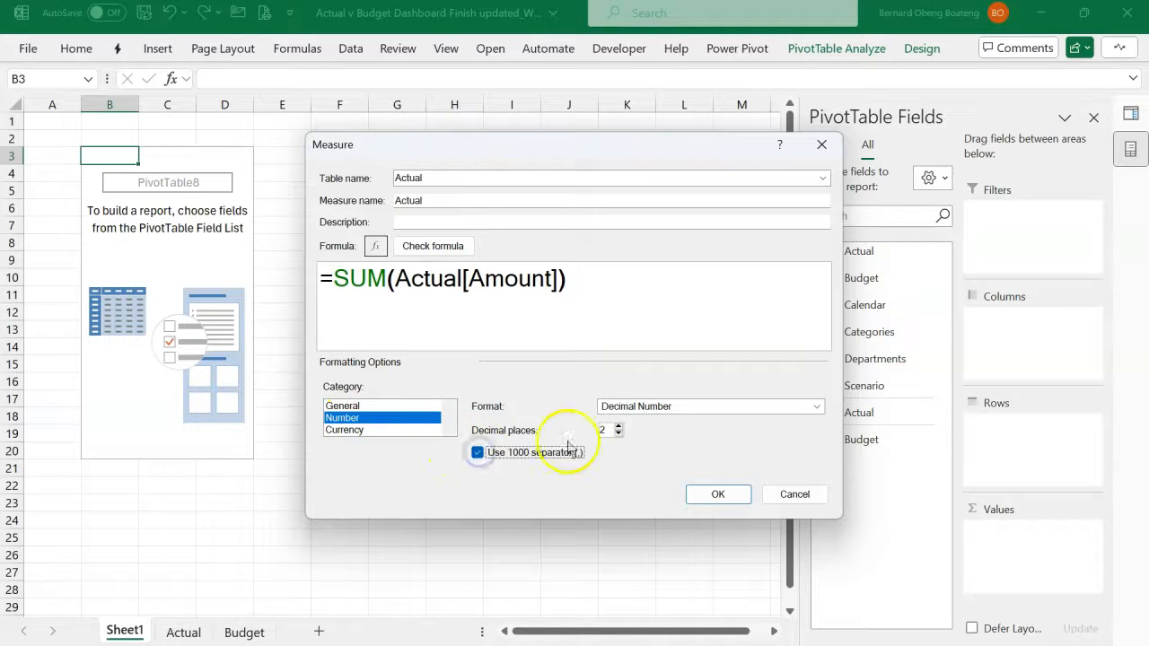
click(617, 433)
click(618, 435)
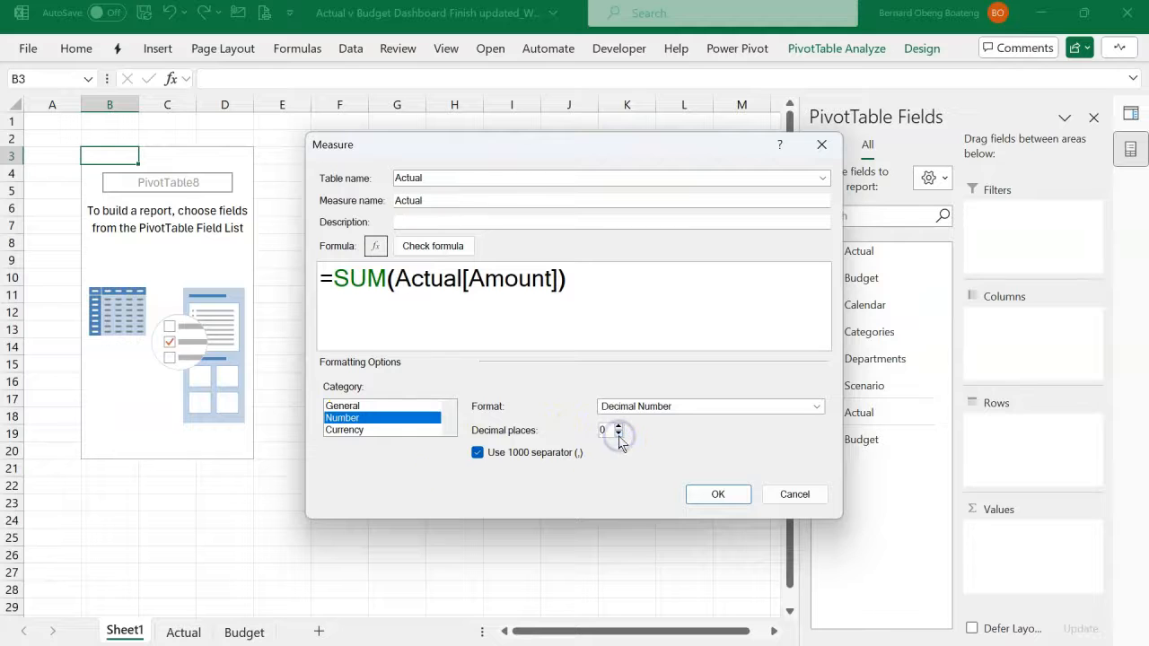
click(711, 496)
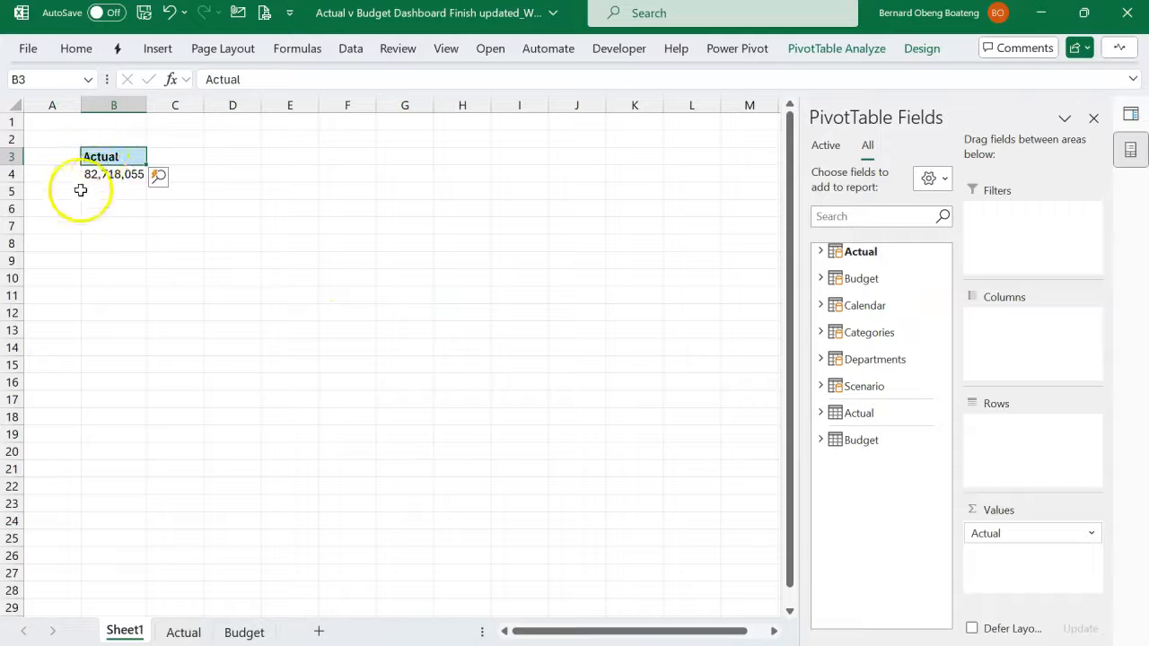
- Start another new measure, assign it to the Budget table and name it Budget
mouse_move(106, 176)
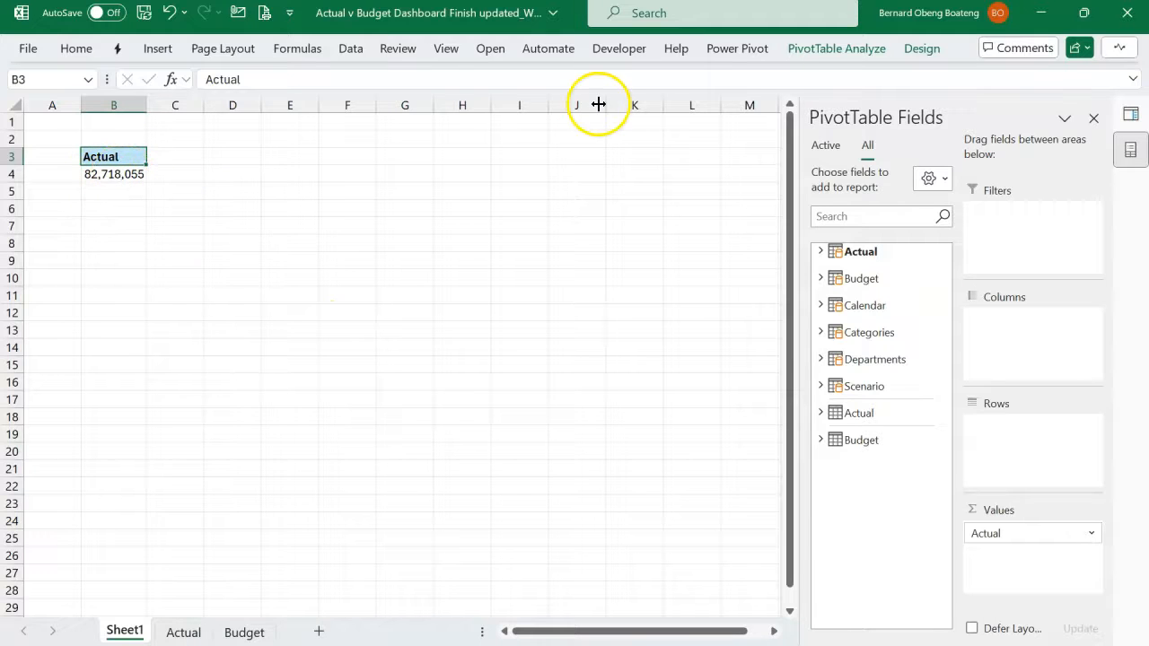
click(754, 52)
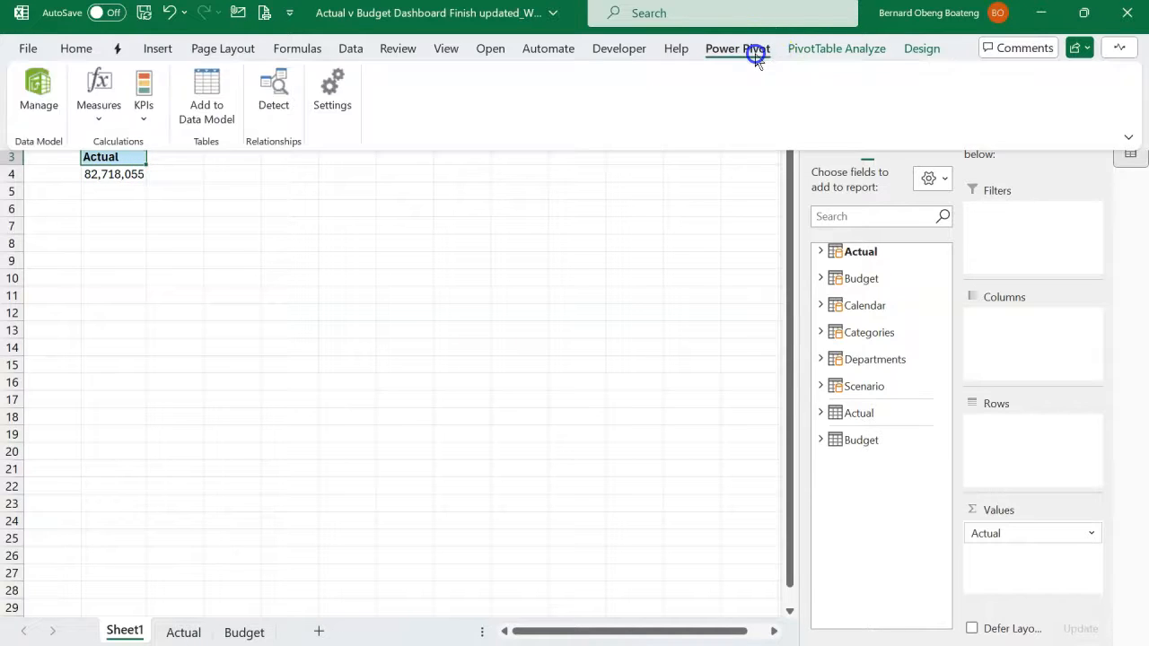
click(101, 111)
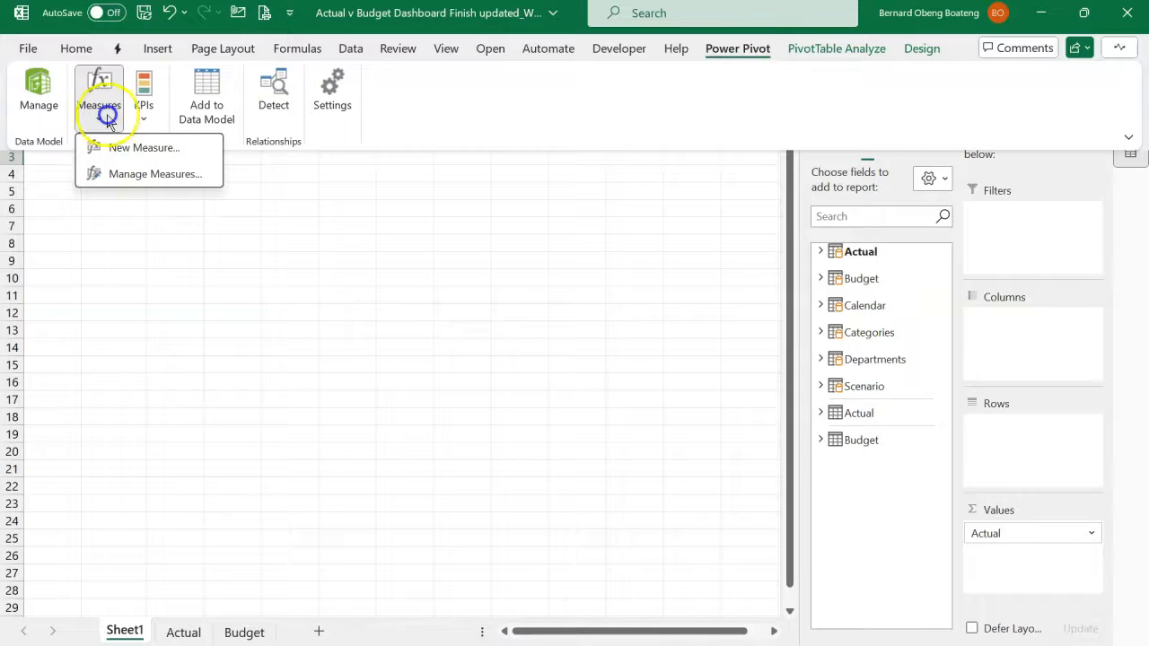
click(117, 148)
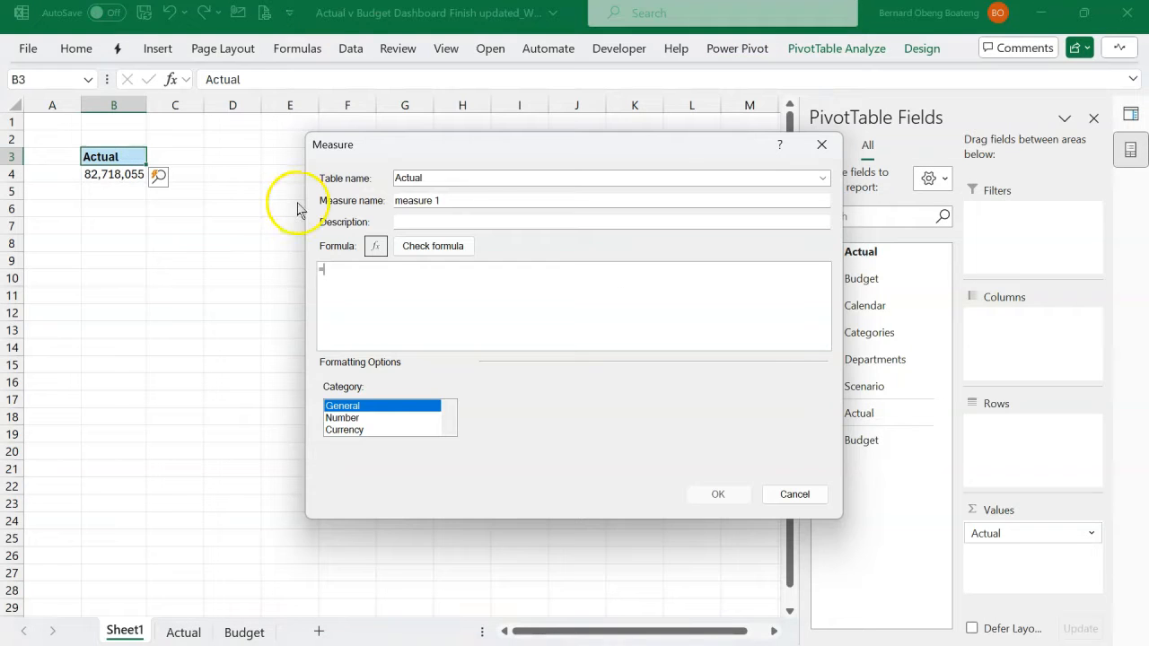
click(821, 178)
click(614, 204)
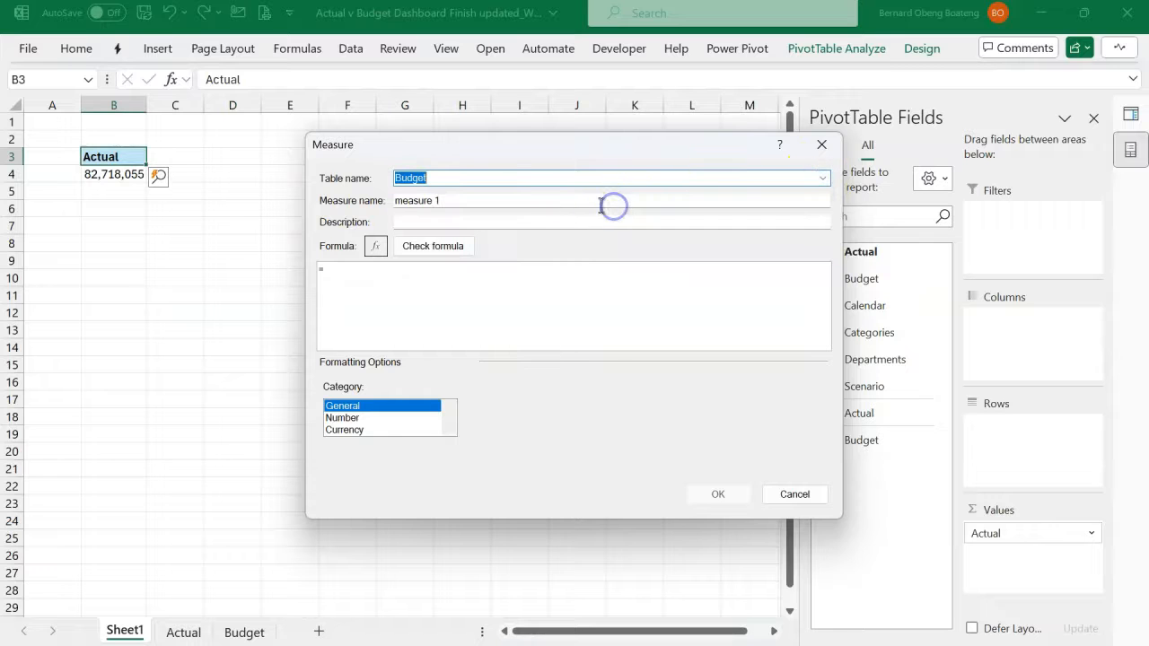
click(491, 197)
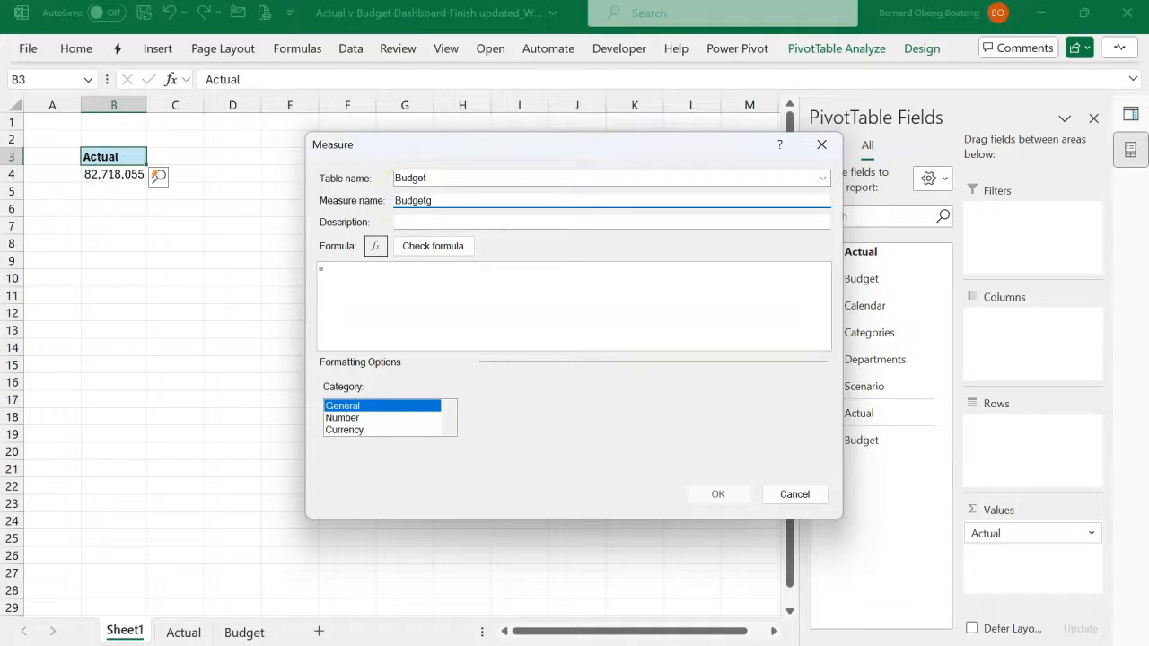
- Define the Budget measure's formula as =SUM(Budget[Amount])
click(422, 268)
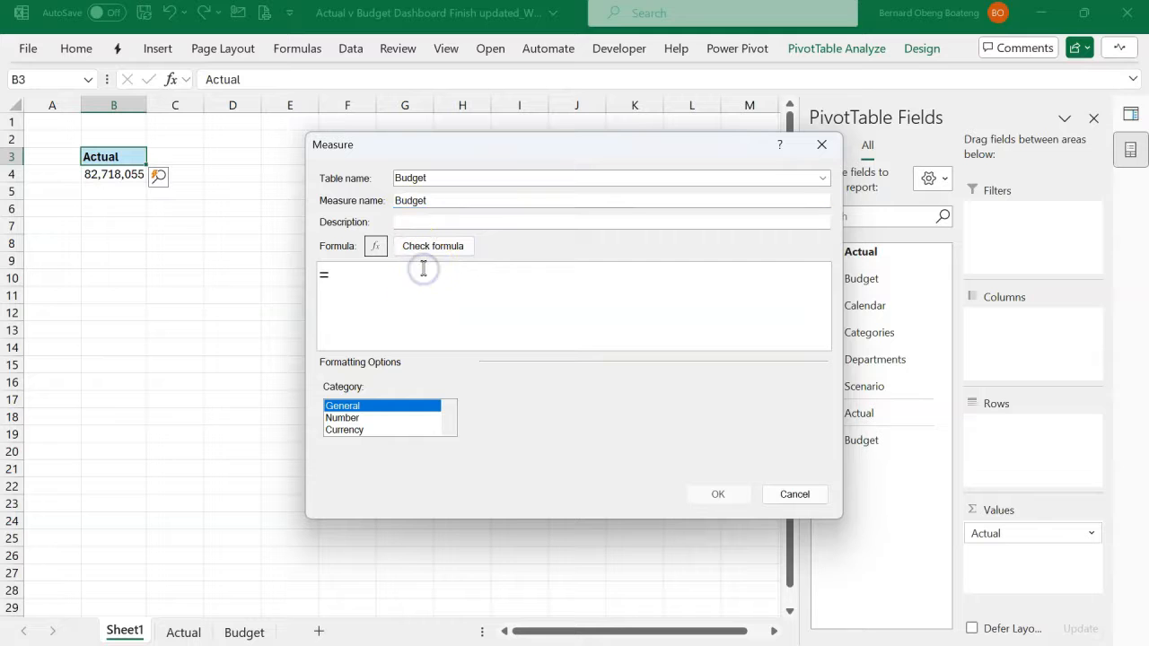
text(SUM(bu)
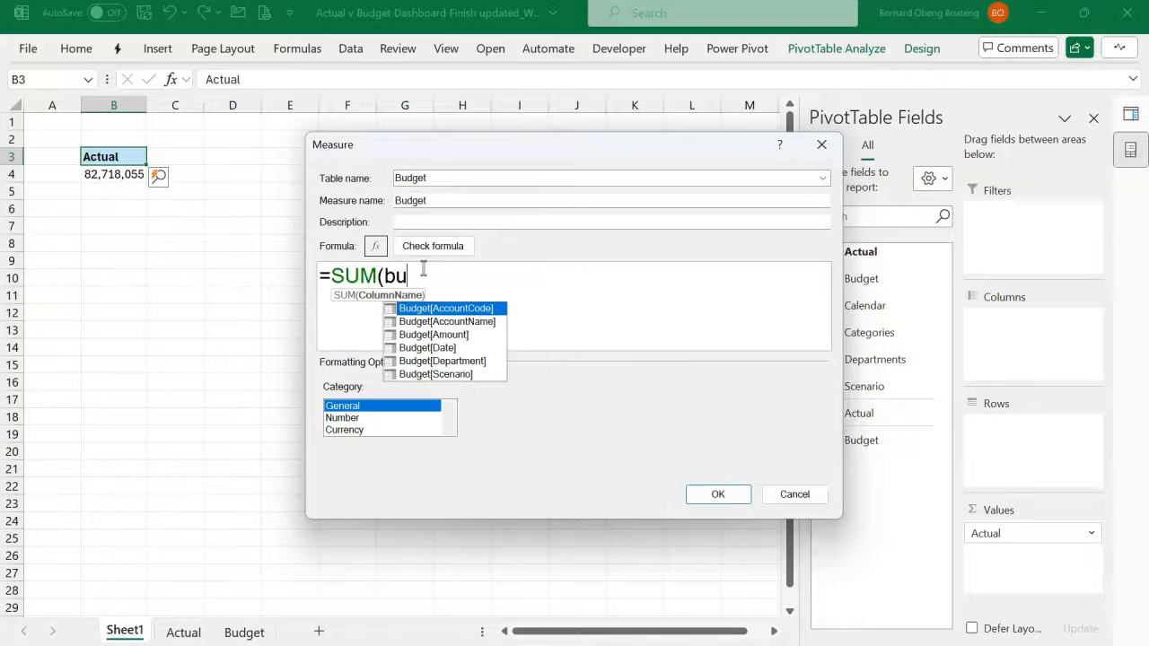
text(d)
key(Down)
key(Down)
key(Tab)
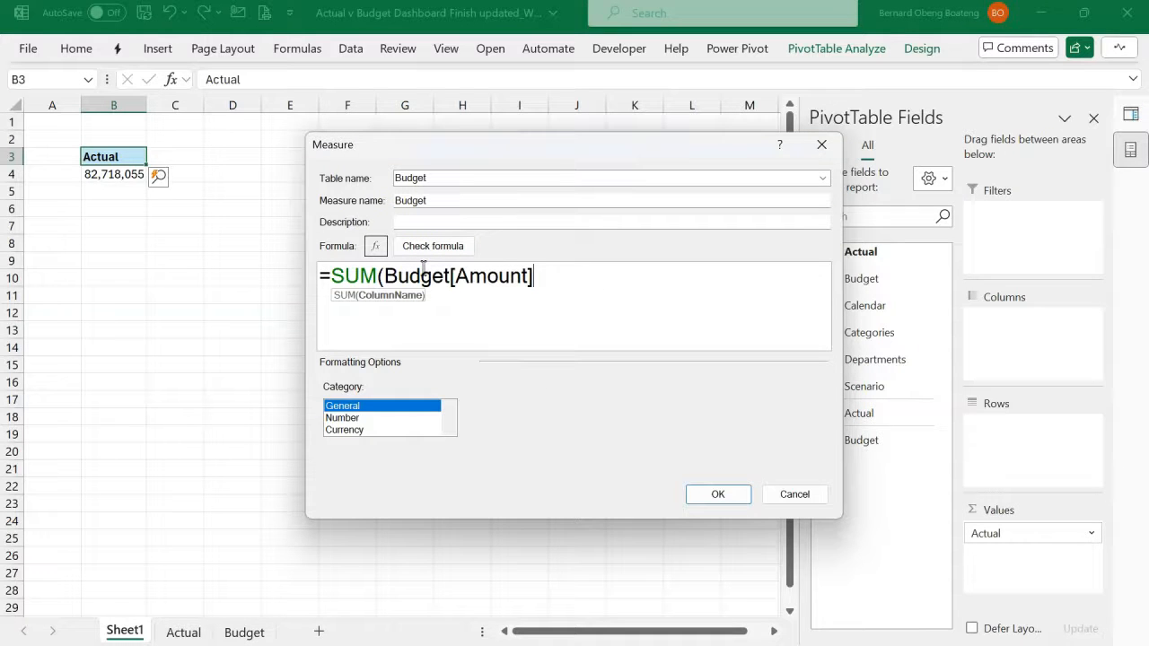
text())
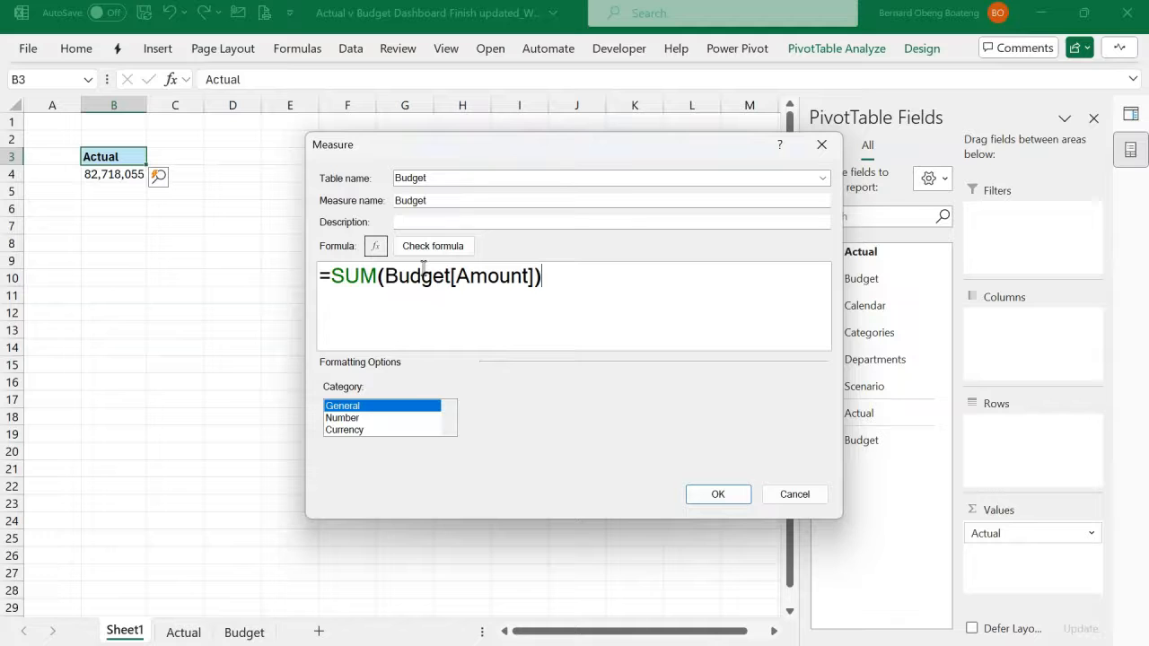
- Format the Budget measure as a number with the 1000 separator and 0 decimal places, and create it
click(357, 417)
click(486, 453)
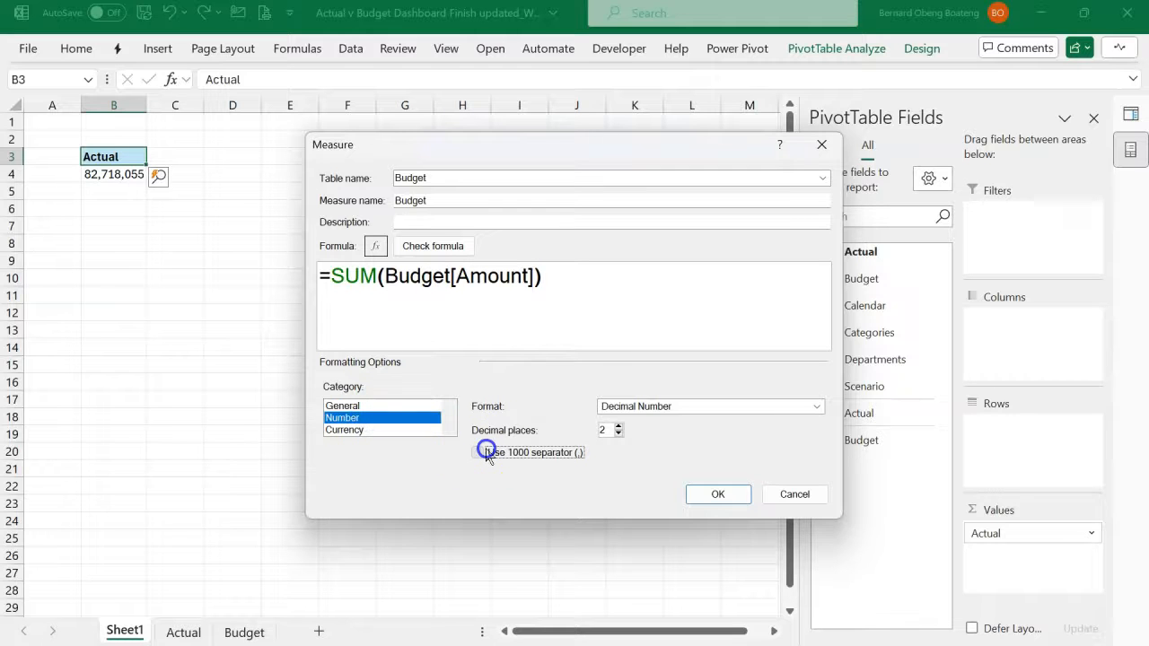
click(617, 434)
click(618, 435)
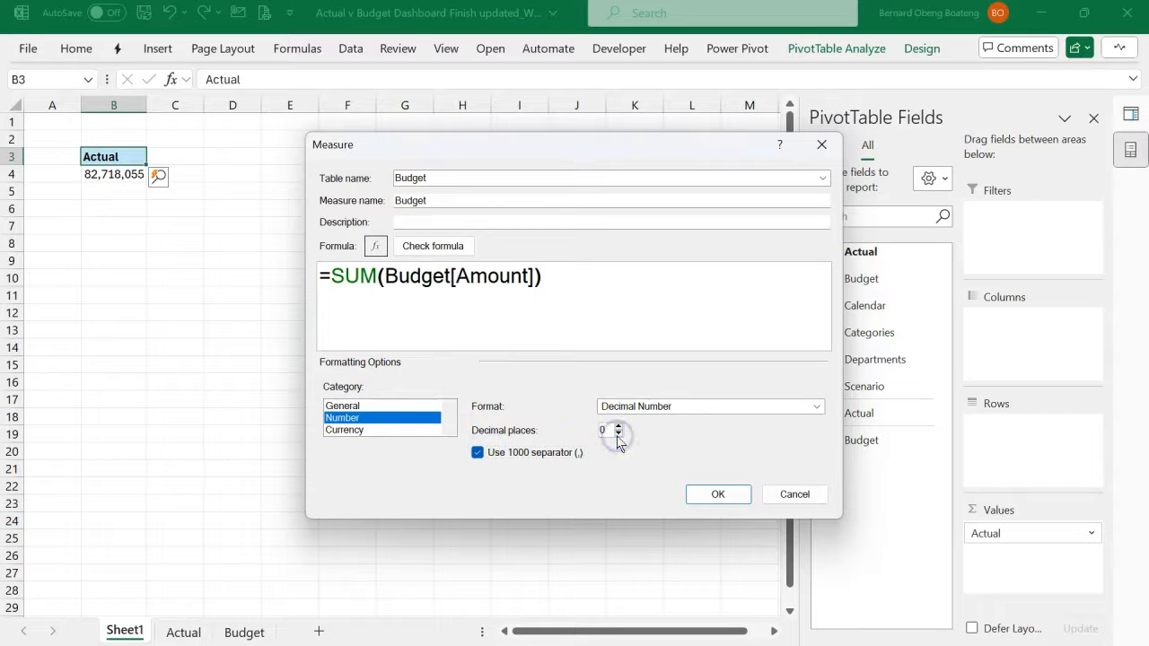
click(709, 502)
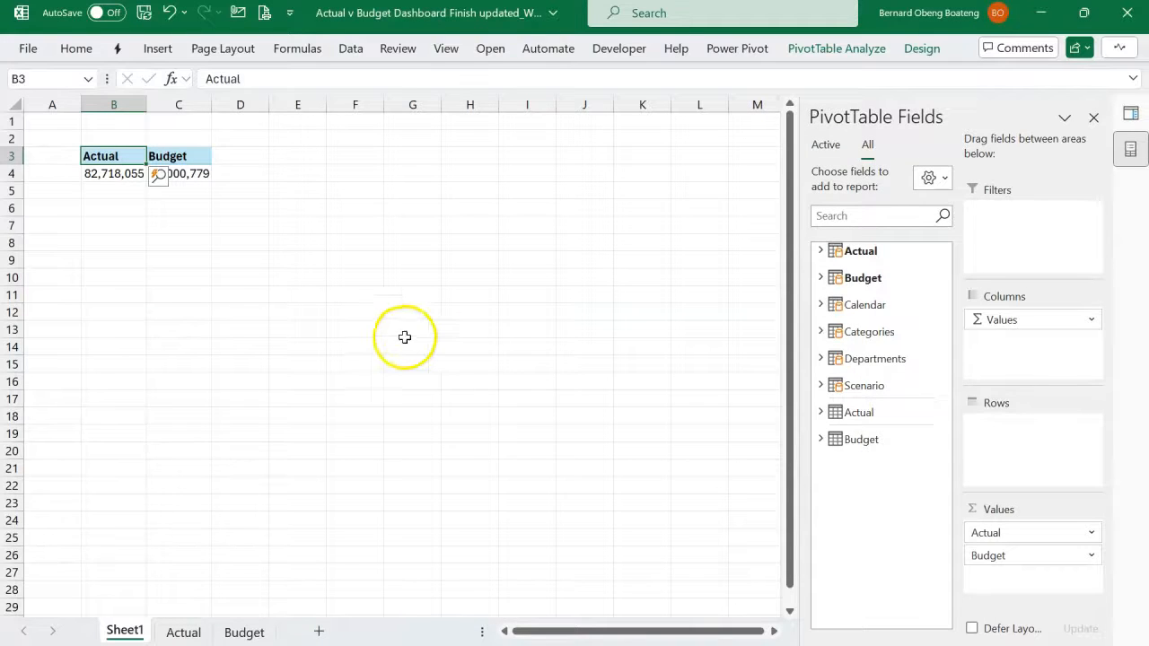
- Break down the PivotTable's Actual and Budget totals by adding AccountName from the Categories table as rows
click(284, 259)
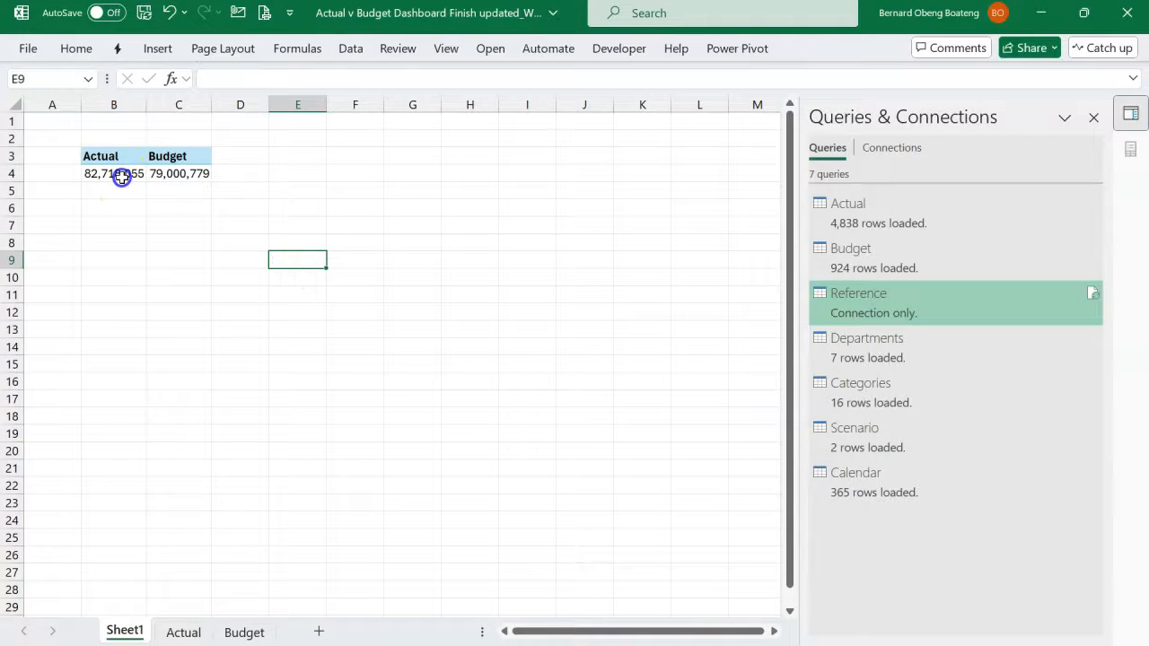
click(122, 177)
click(176, 173)
click(176, 182)
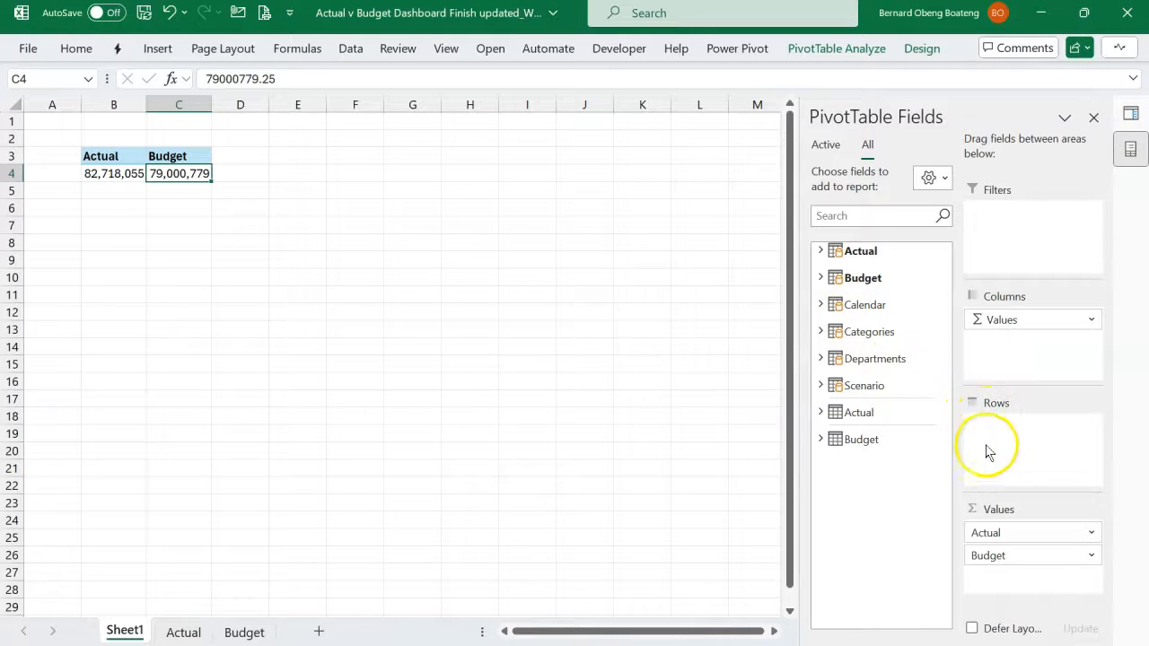
click(821, 332)
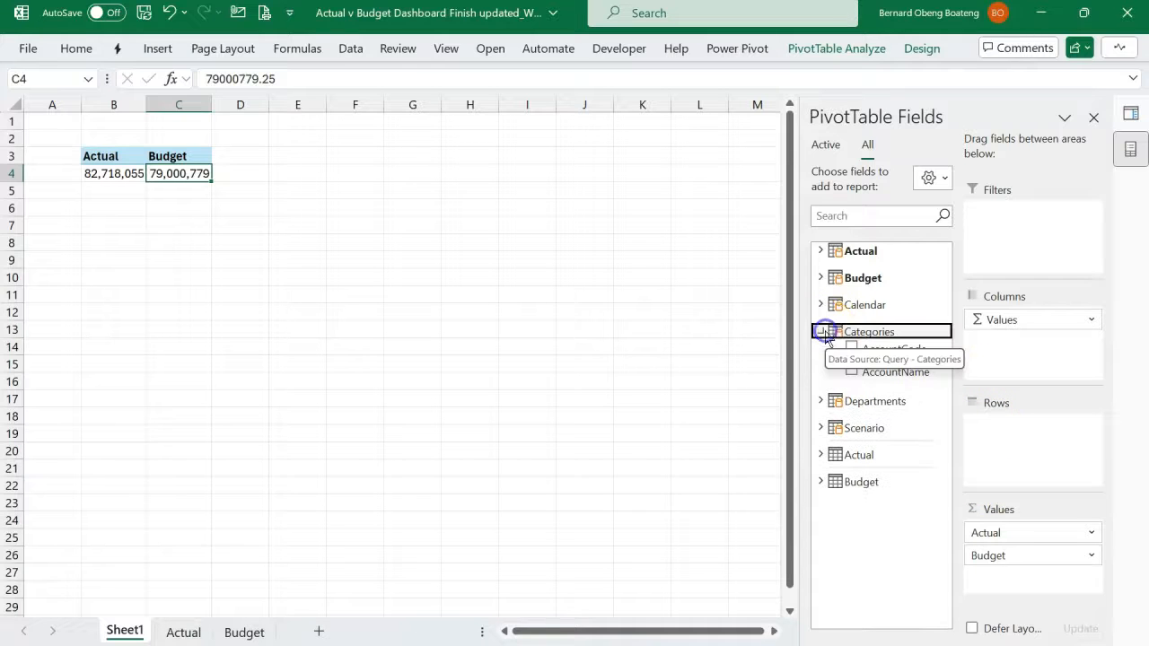
click(889, 374)
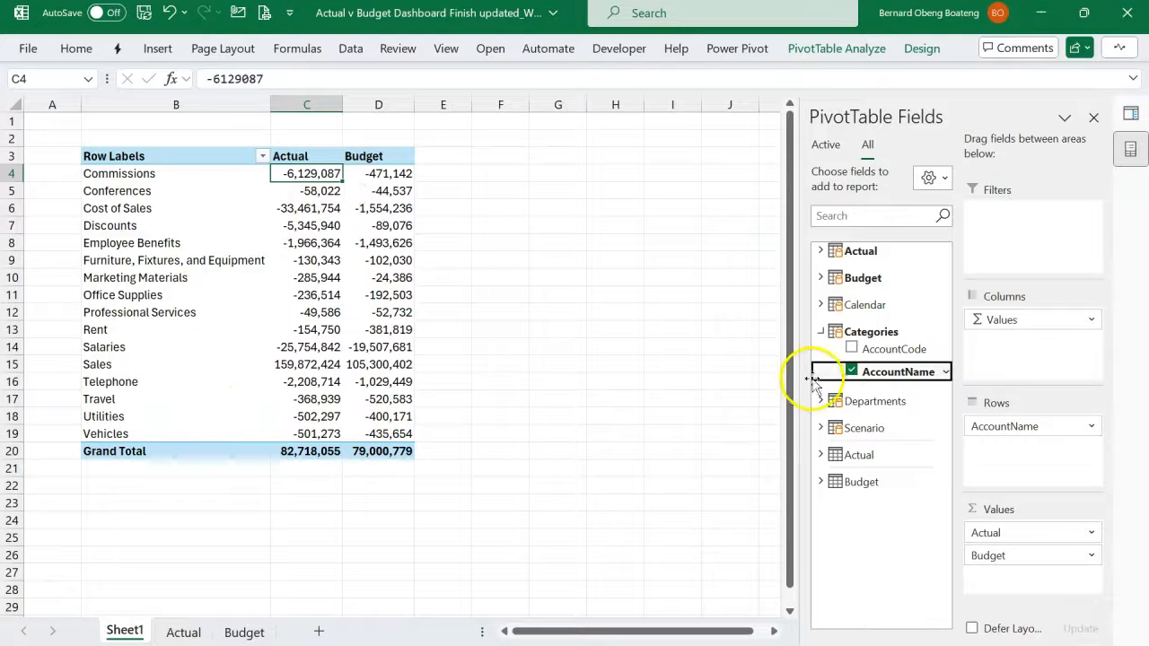
click(819, 332)
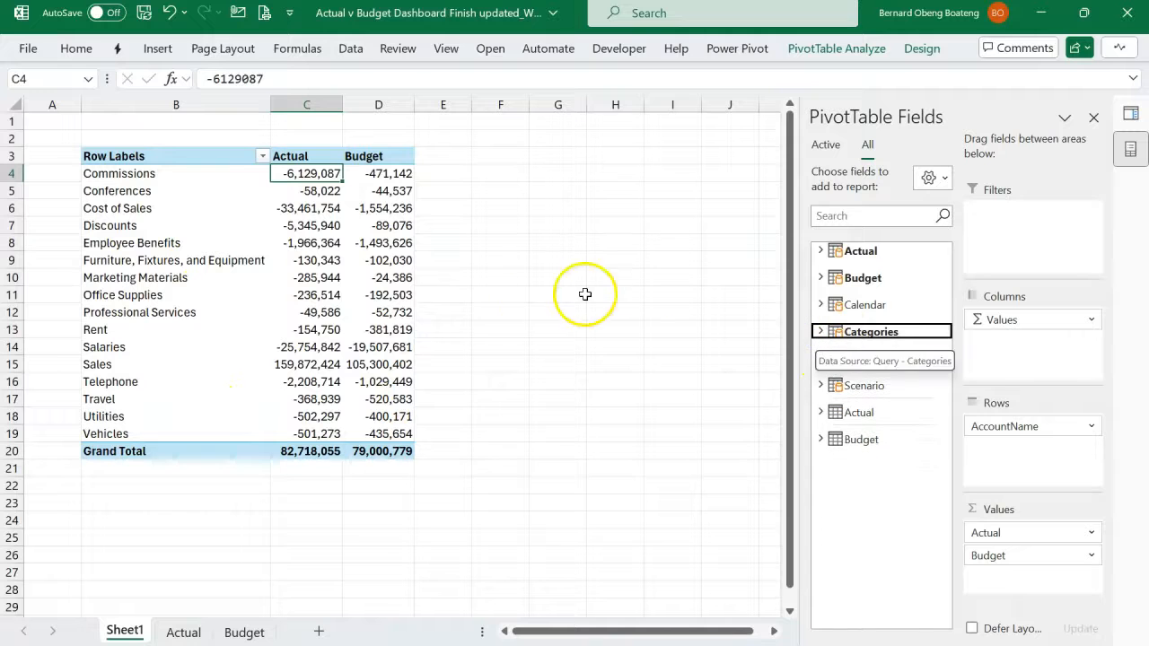
- Add Month Name from the Calendar table to the PivotTable columns, and close the field list and queries panes
click(820, 304)
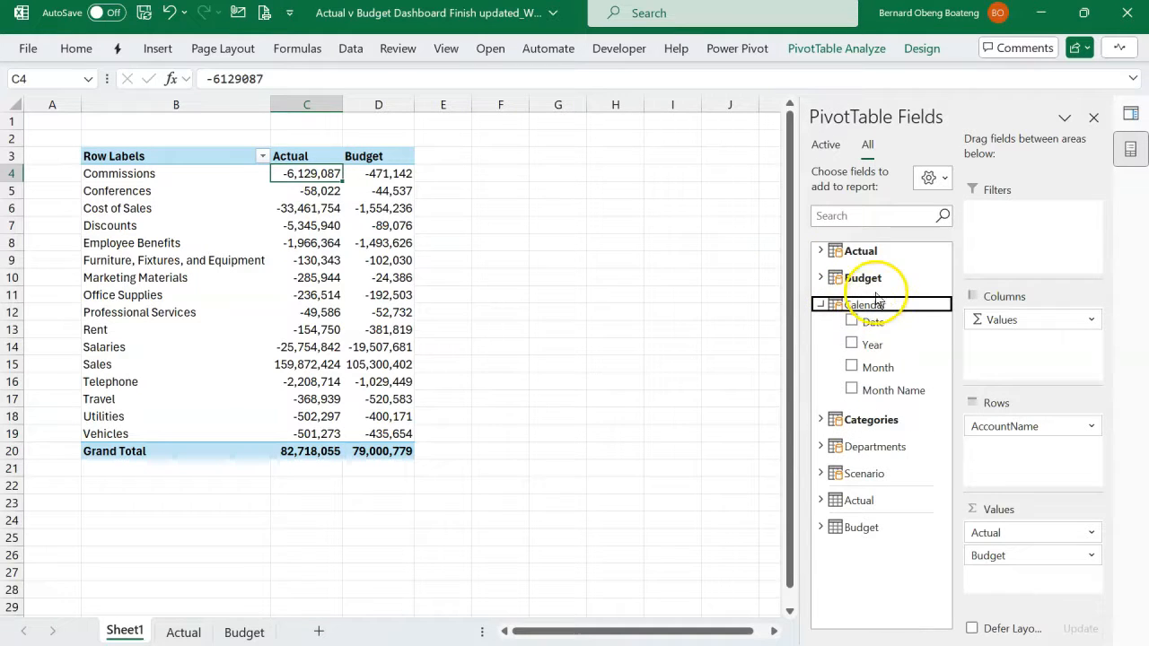
click(884, 392)
drag(948, 378, 1047, 320)
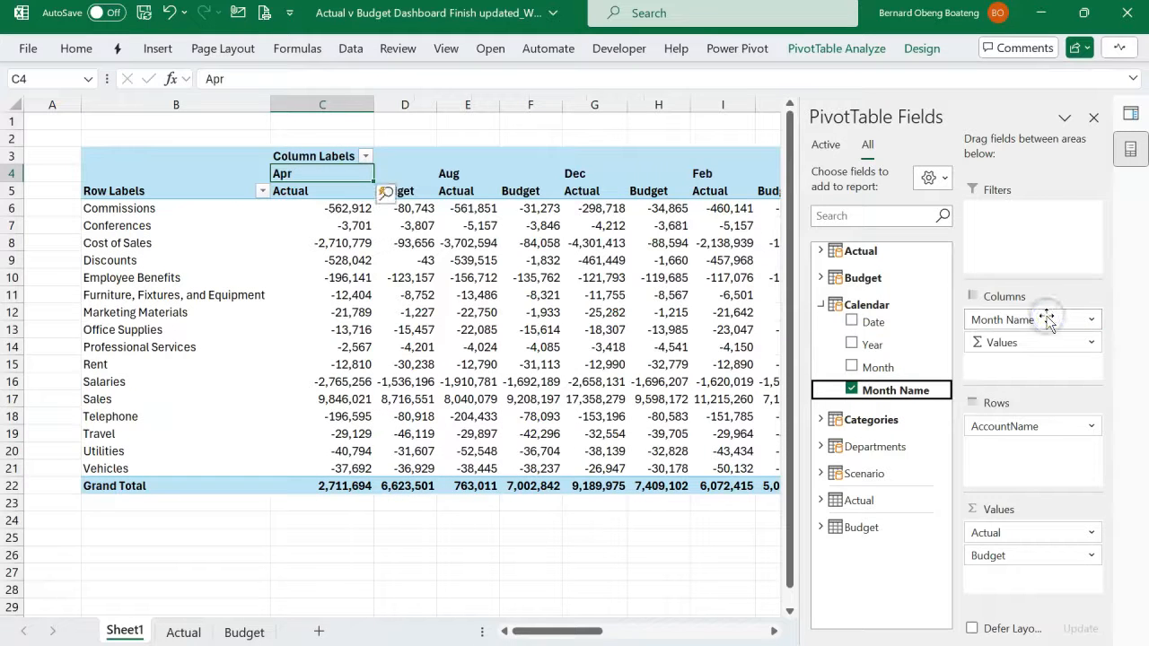
click(1094, 117)
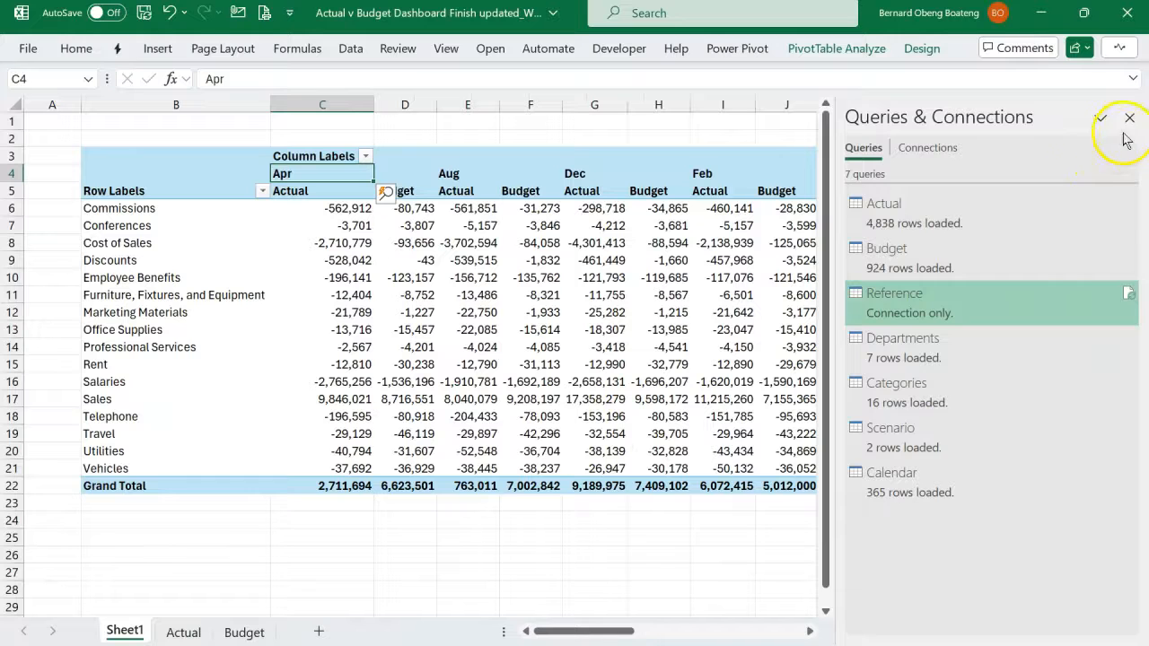
click(1129, 121)
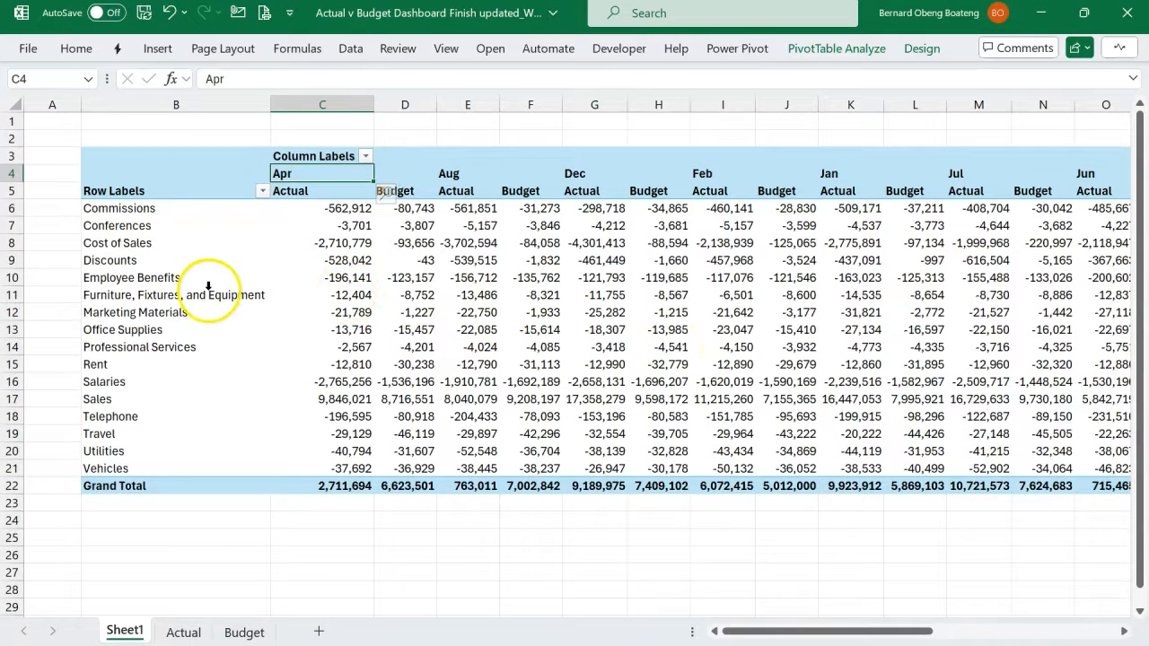
- Examine the order of the month headings and account names in the PivotTable, including where Sales sits
click(9, 172)
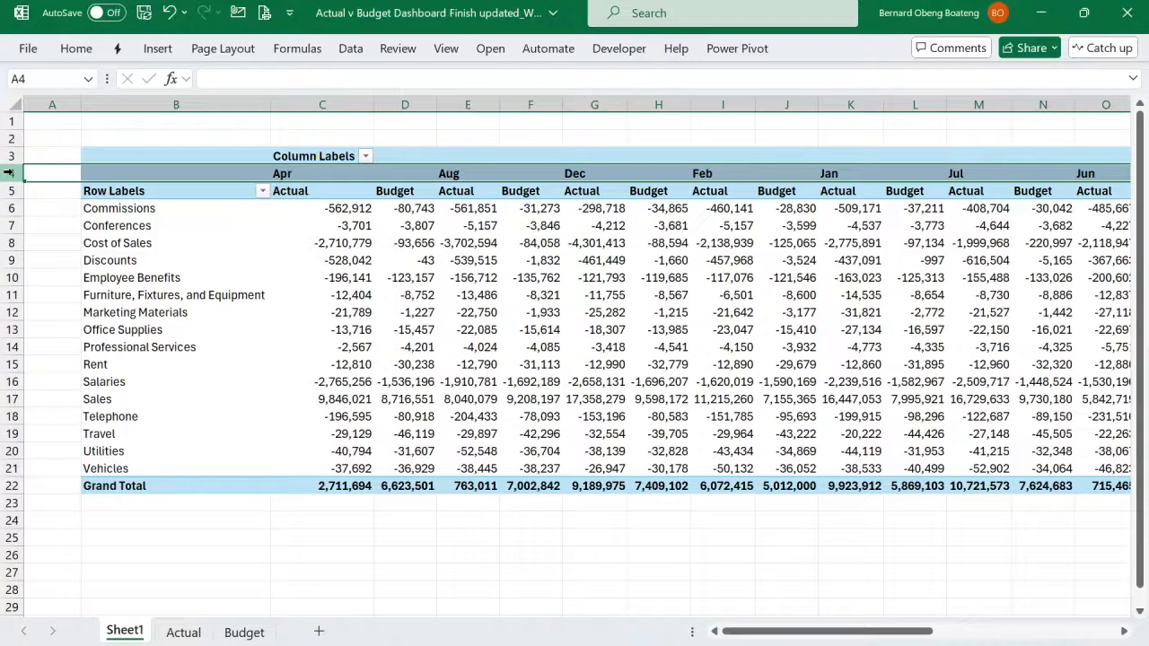
drag(141, 213, 134, 470)
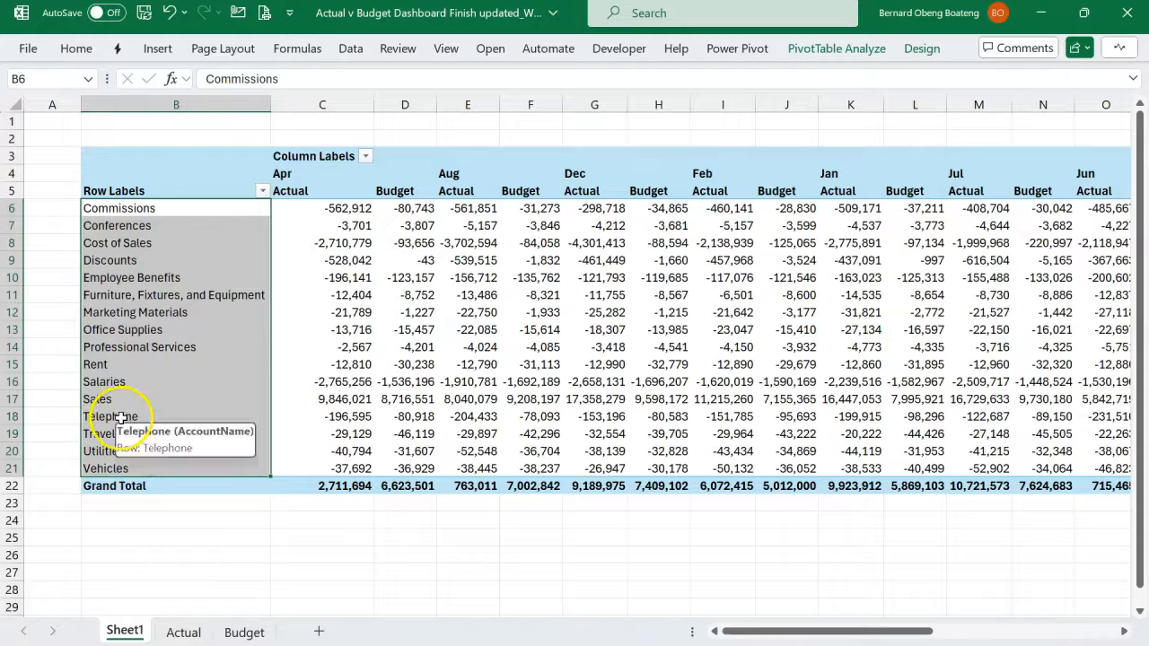
click(18, 400)
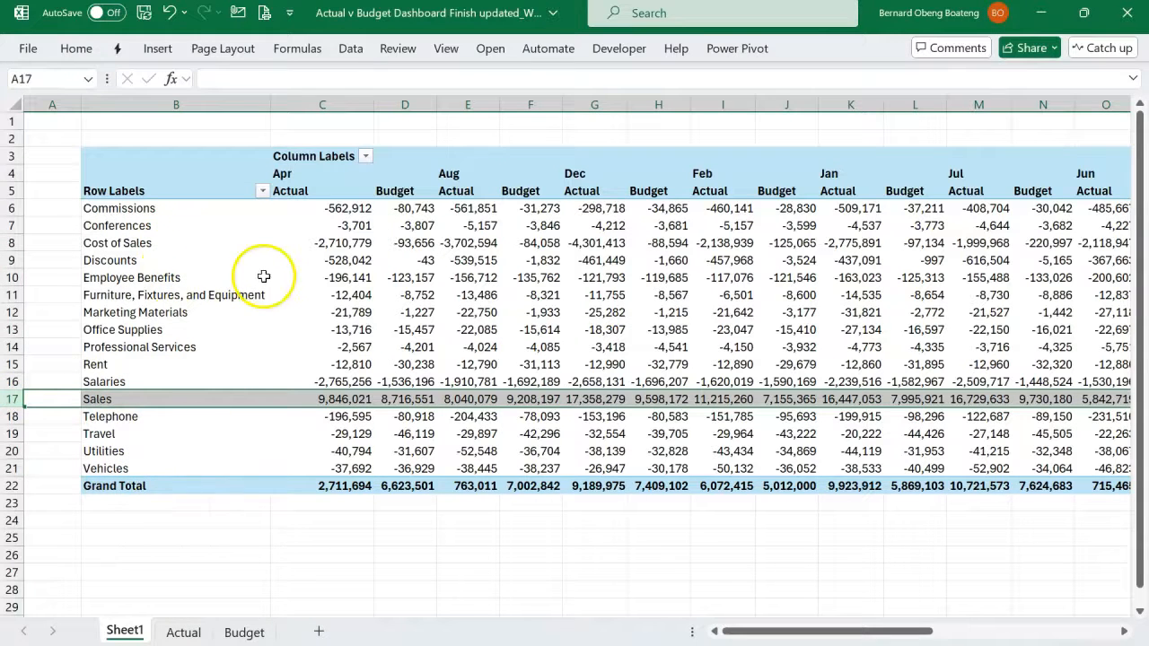
click(13, 173)
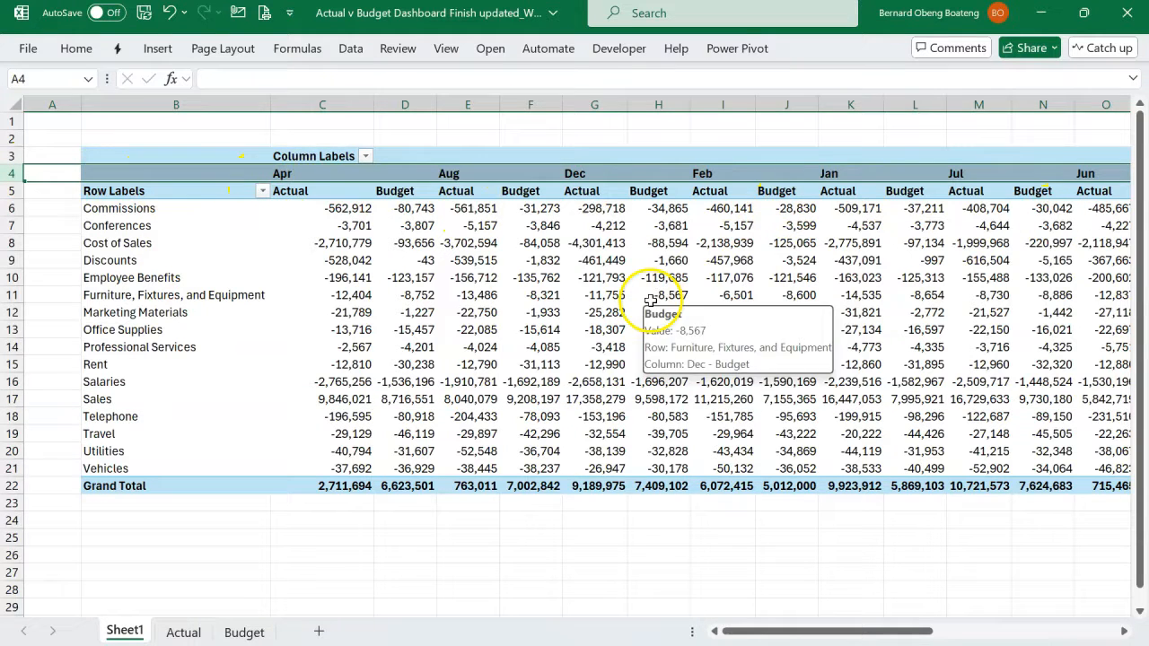
click(489, 311)
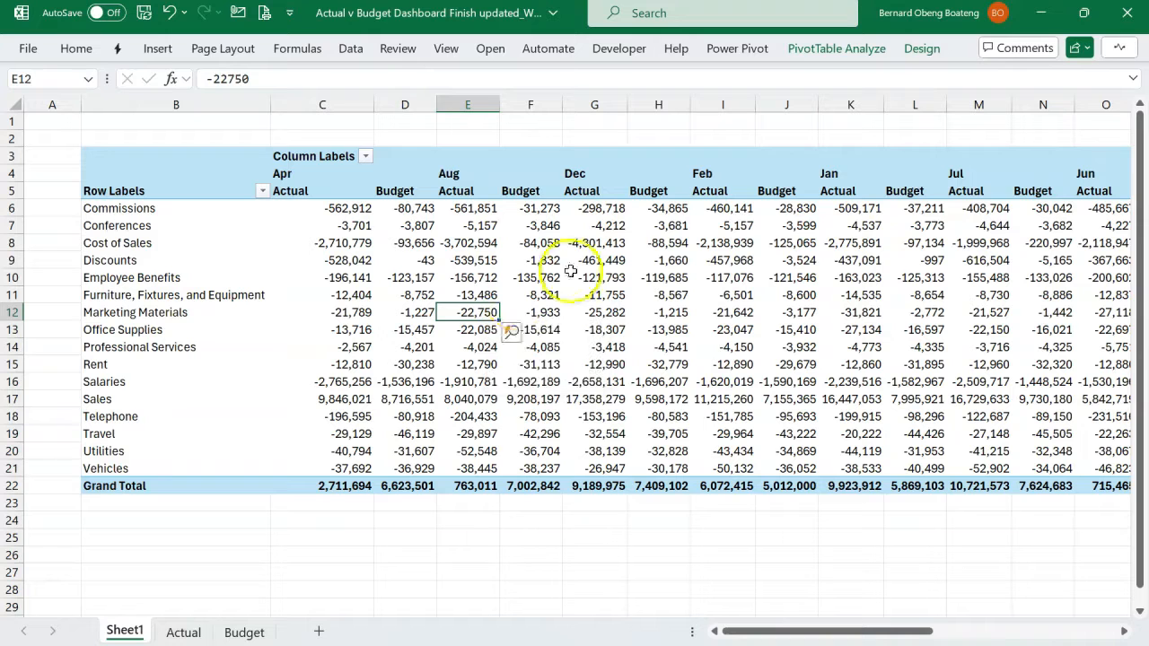
- Open the Power Pivot data model and show the Calendar table in Data View
click(723, 54)
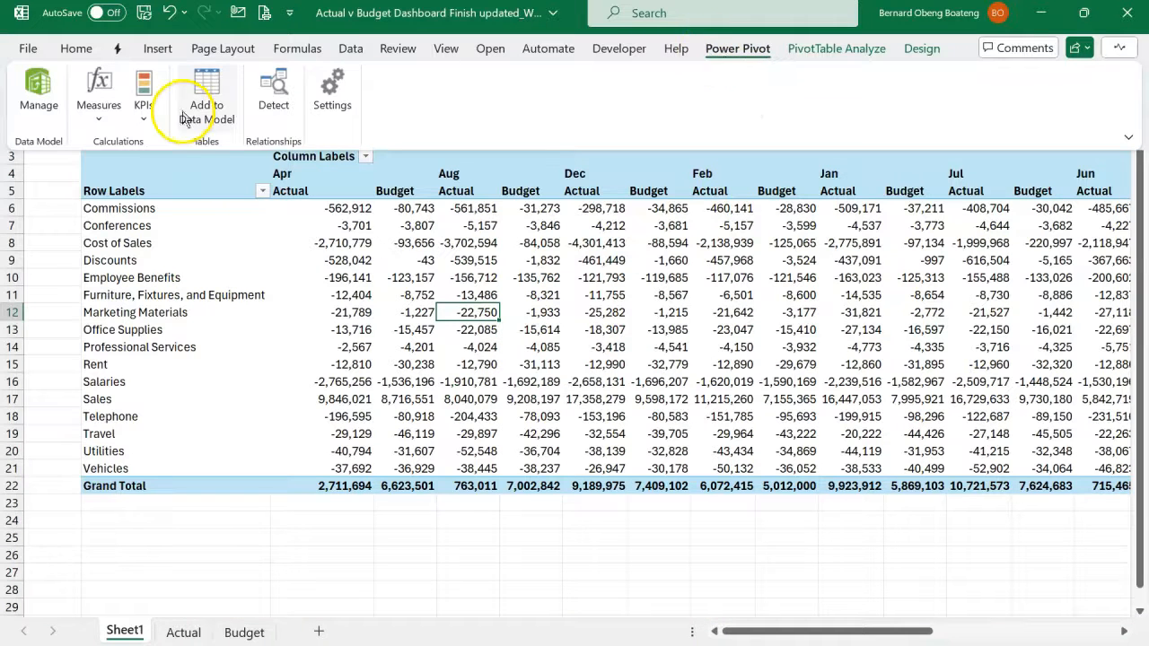
click(45, 99)
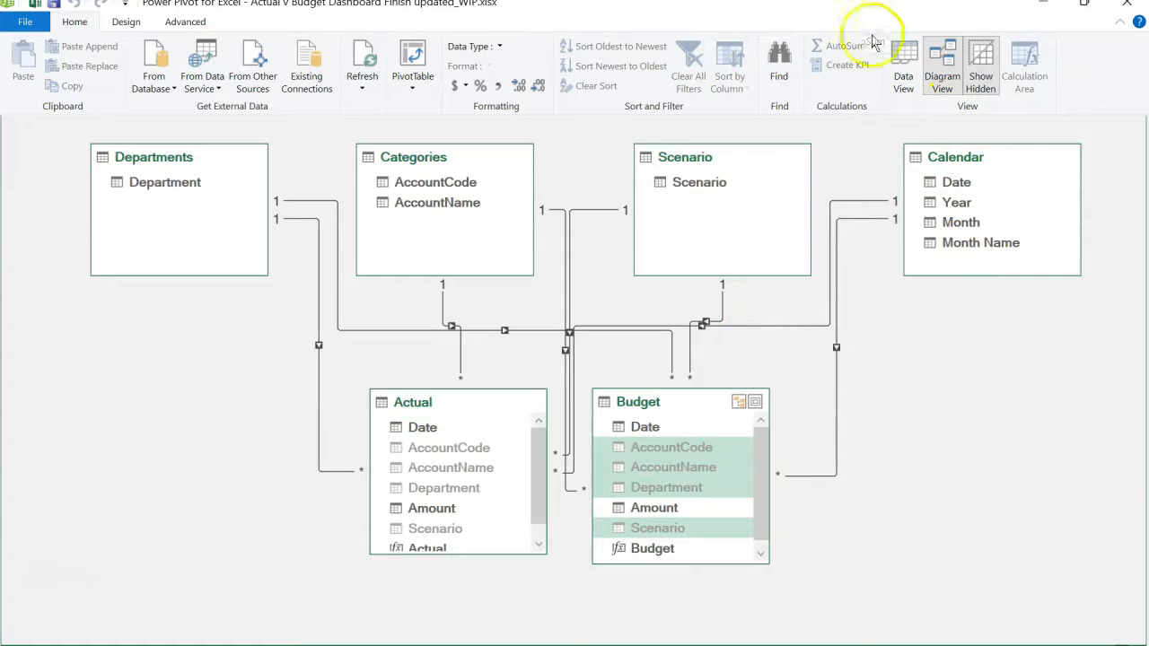
click(904, 66)
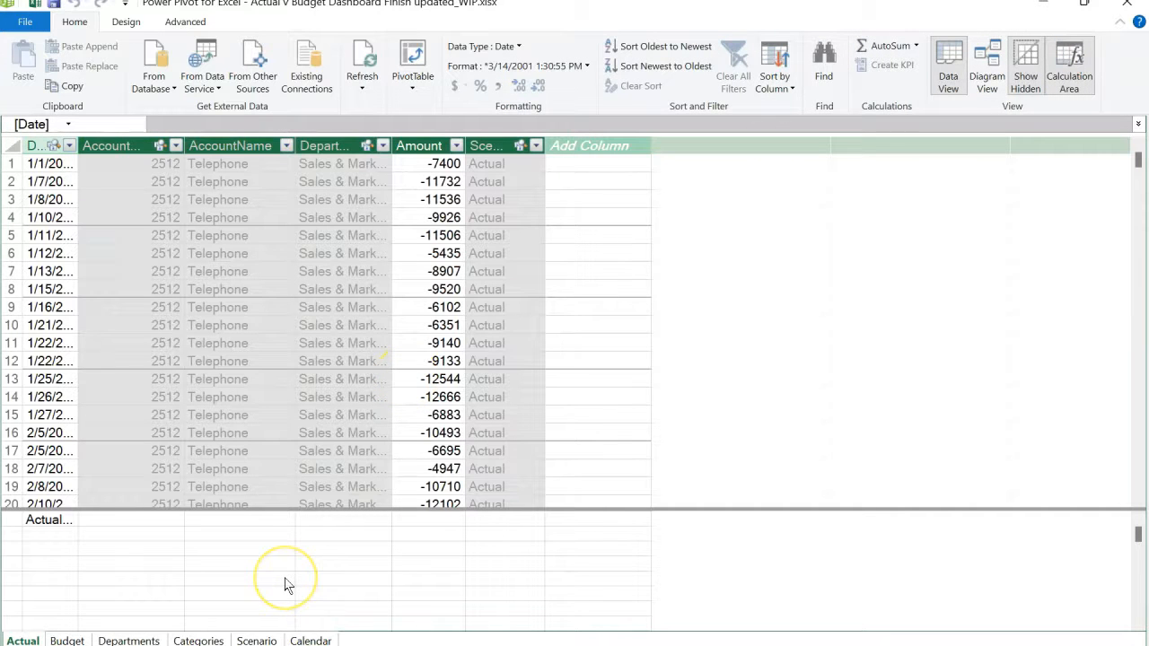
click(310, 640)
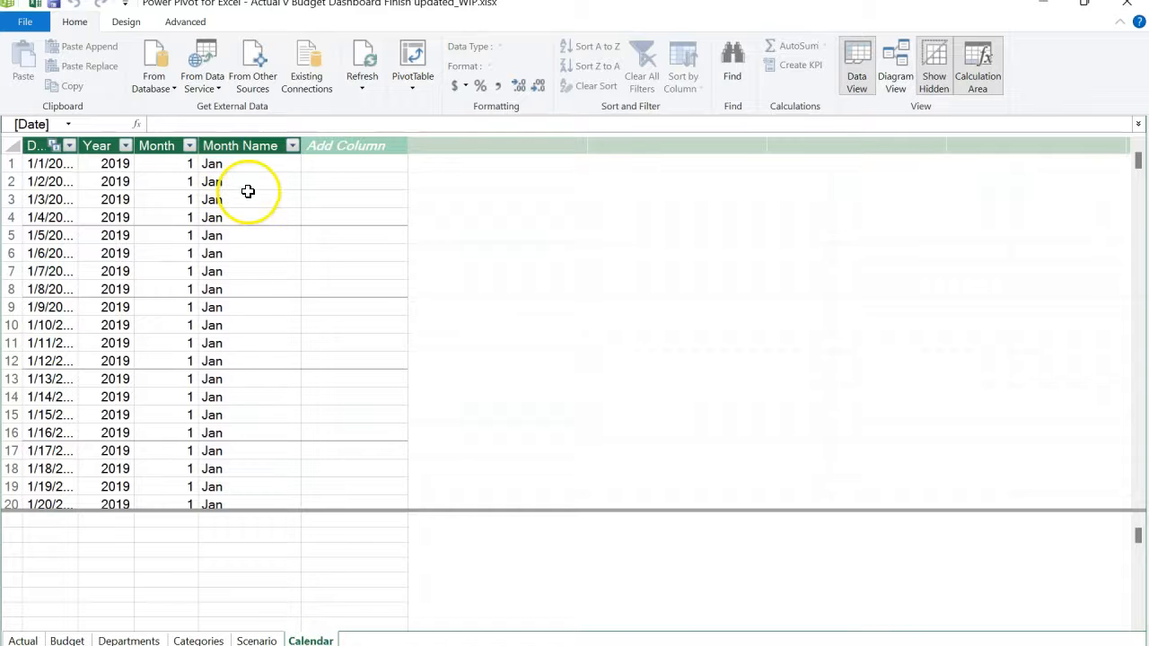
- Sort the Calendar table's Month Name column by the Month column
click(231, 145)
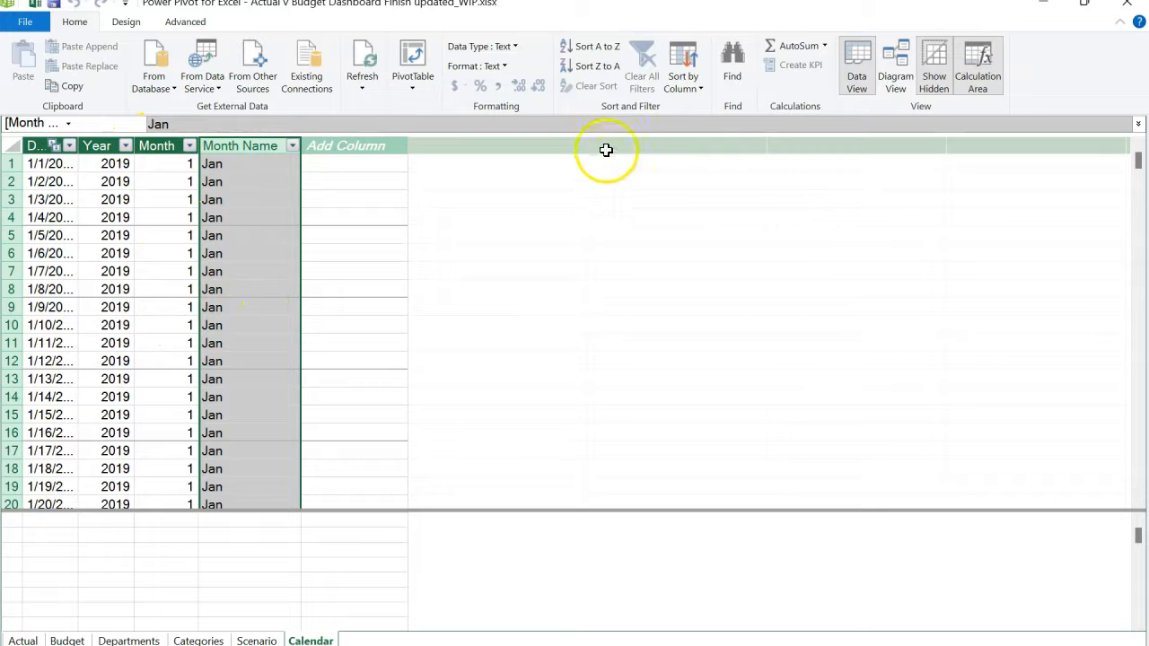
click(680, 89)
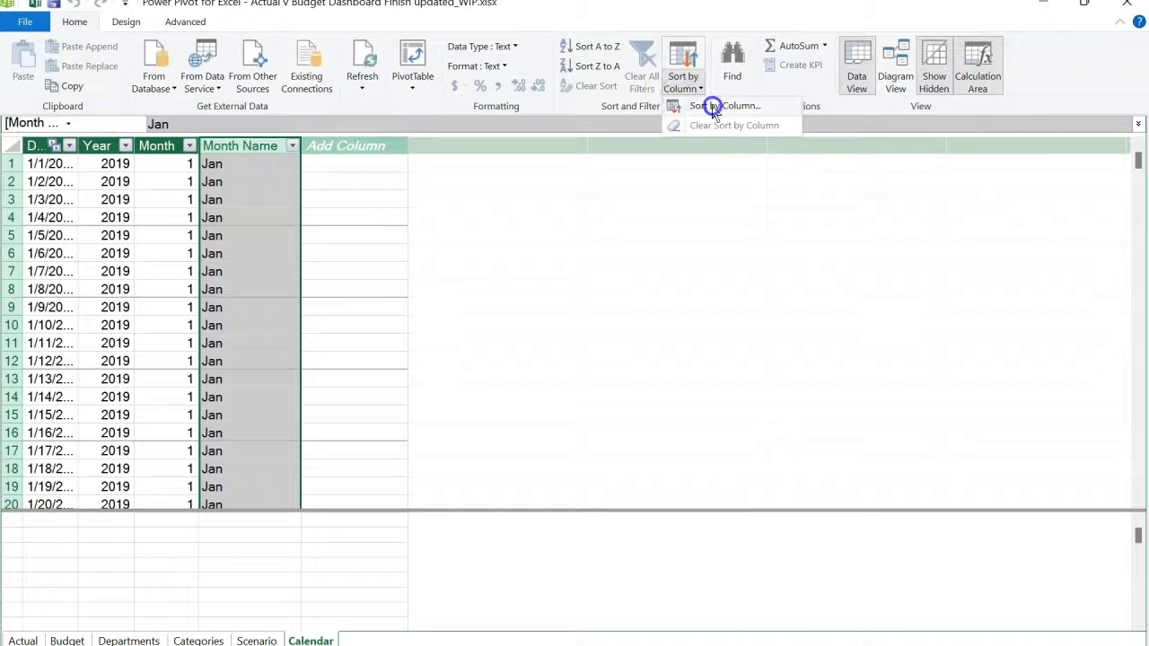
click(714, 106)
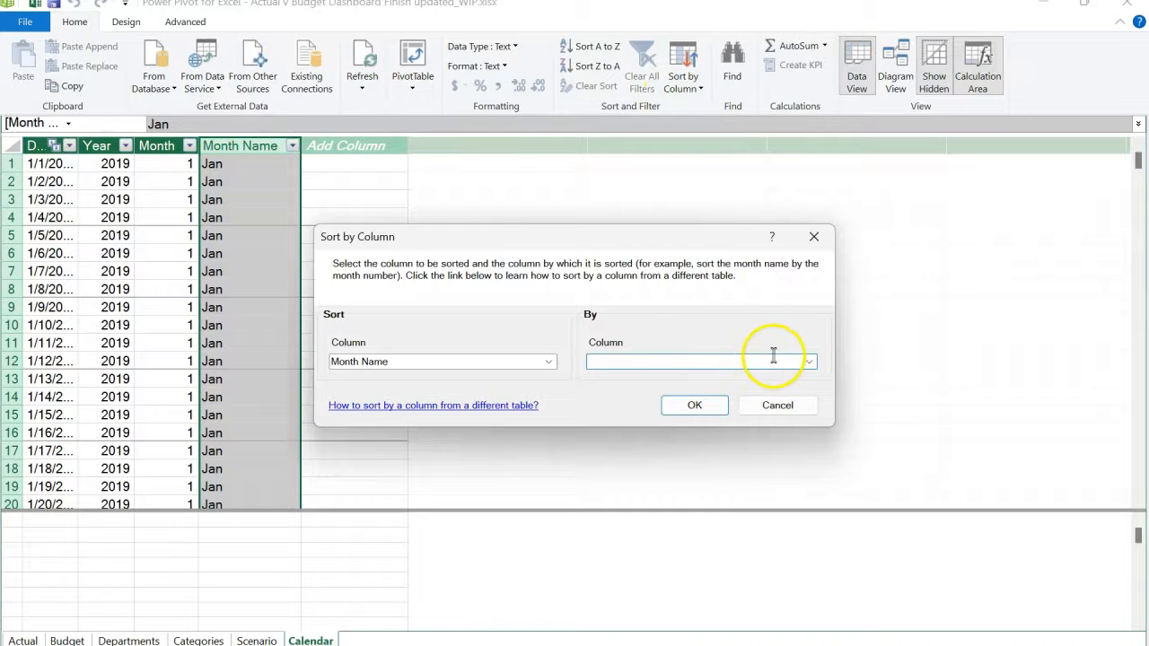
click(811, 362)
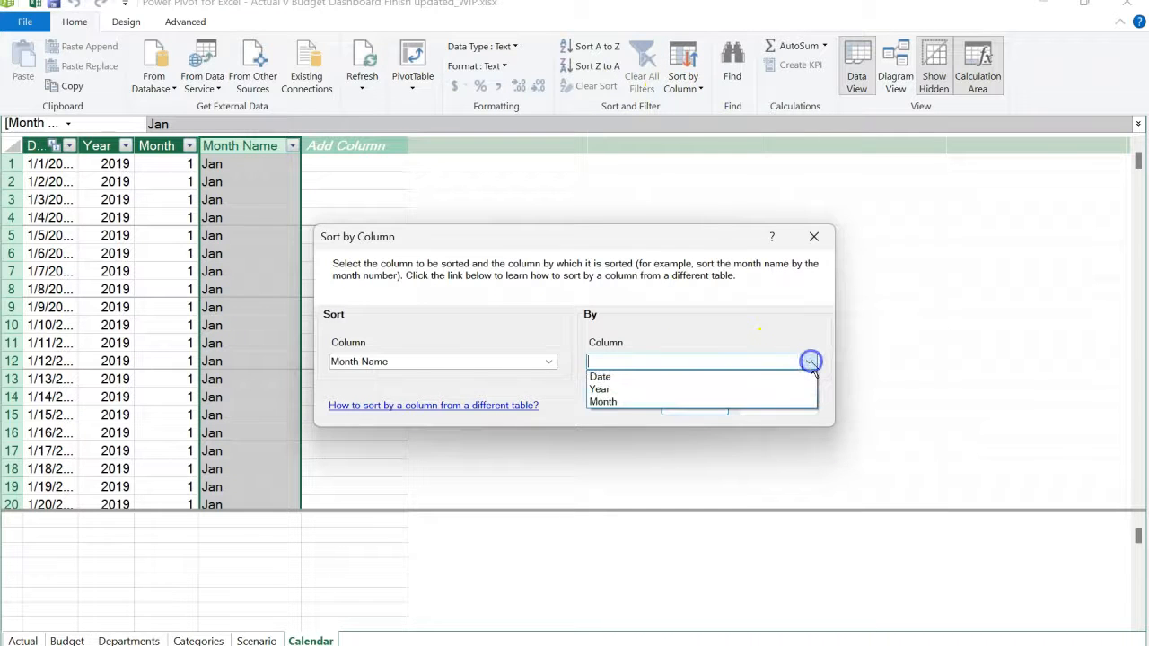
click(654, 403)
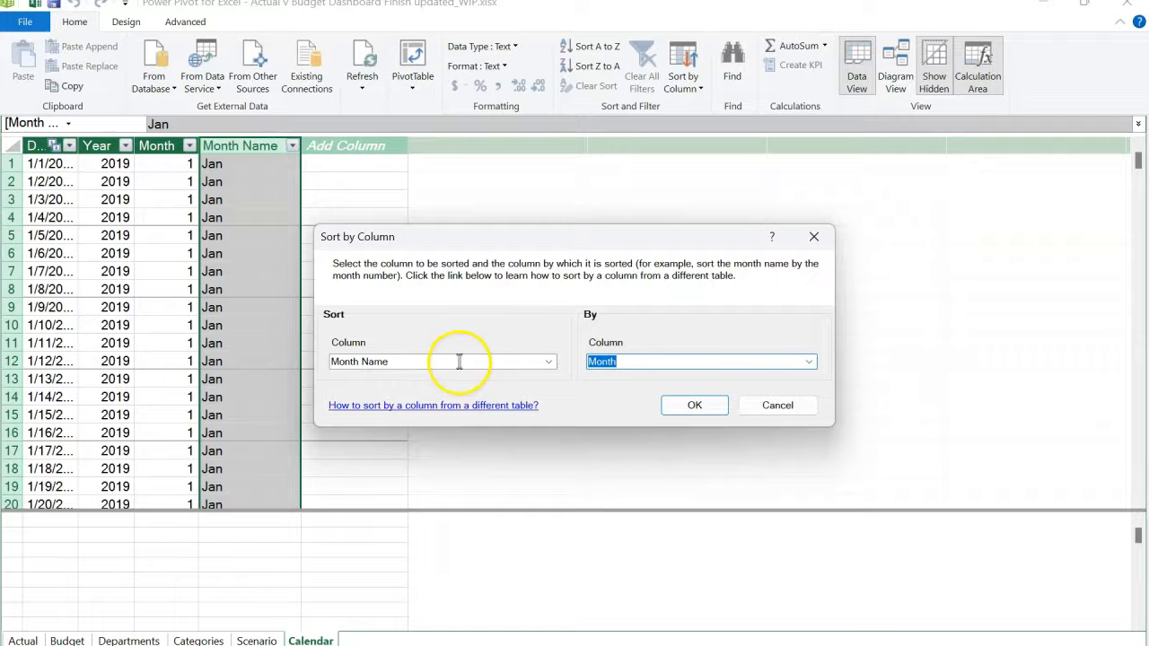
click(696, 411)
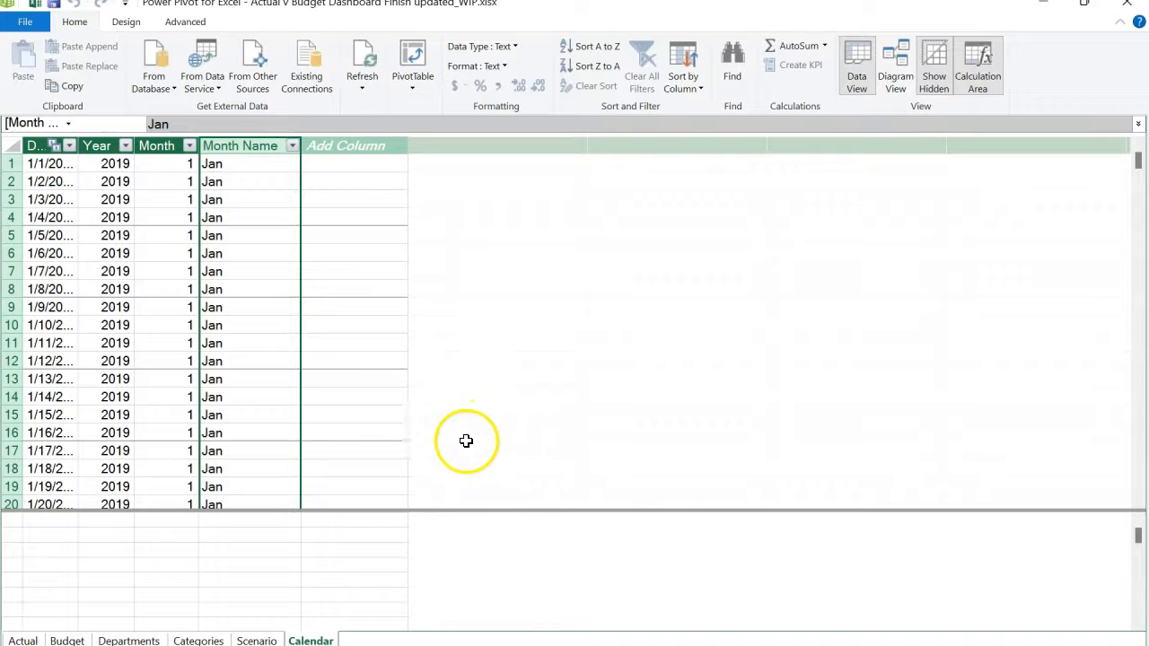
- Sort the Categories table's AccountName column by AccountCode, and close the data model window to return to the PivotTable
click(199, 641)
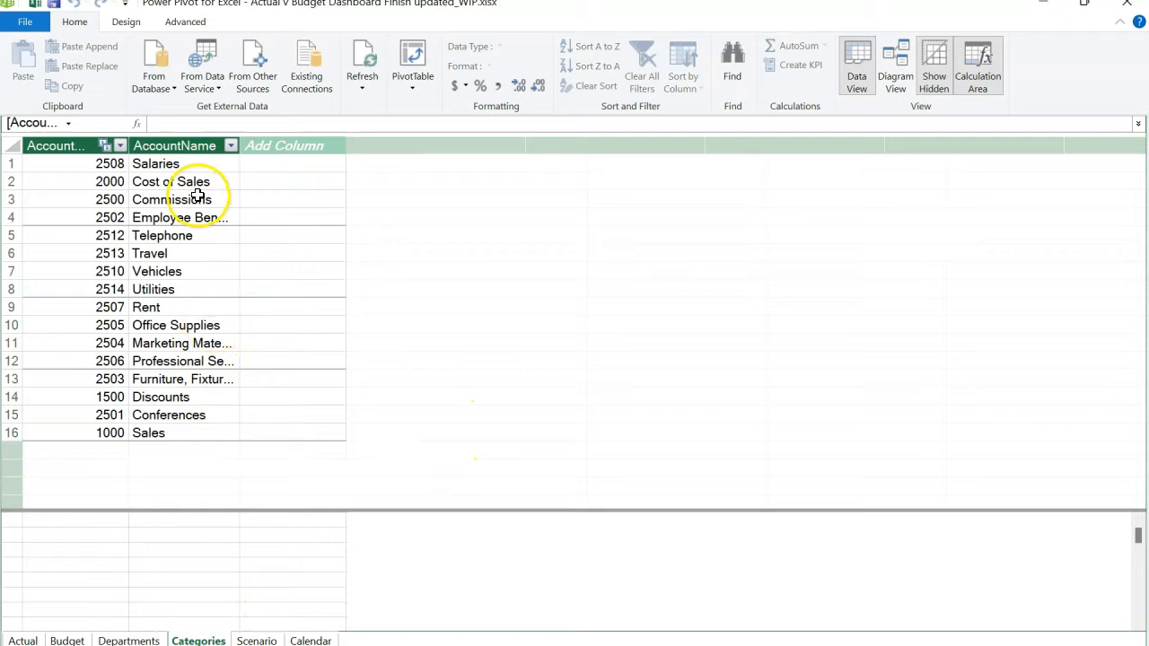
click(182, 146)
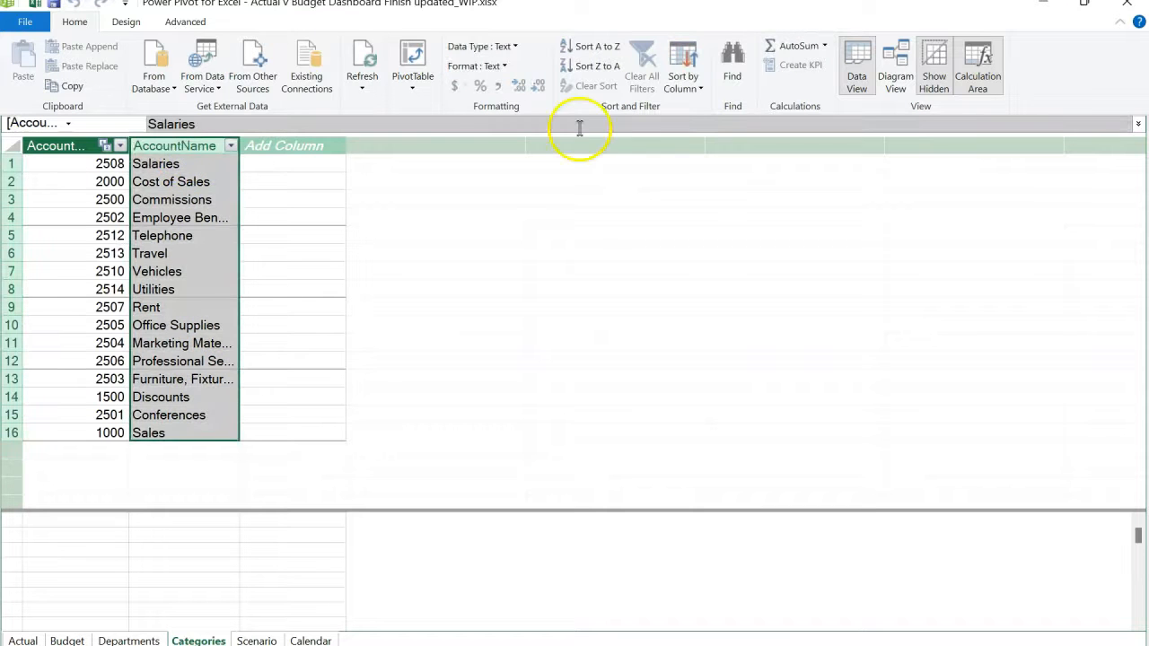
click(689, 83)
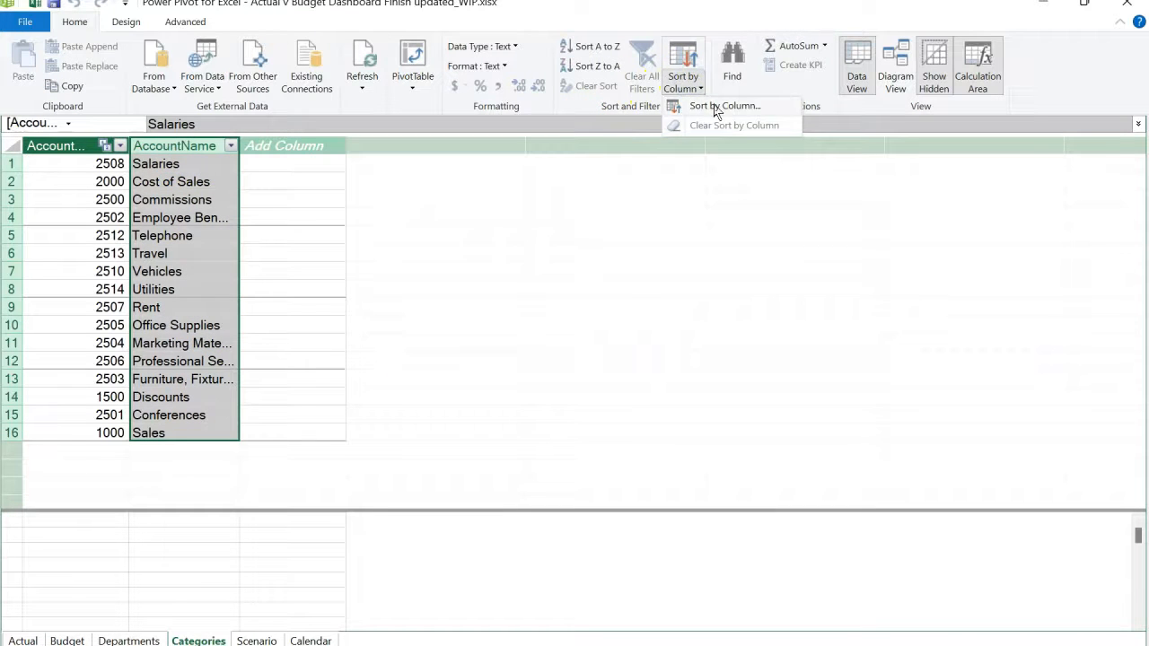
click(717, 108)
click(811, 361)
click(780, 377)
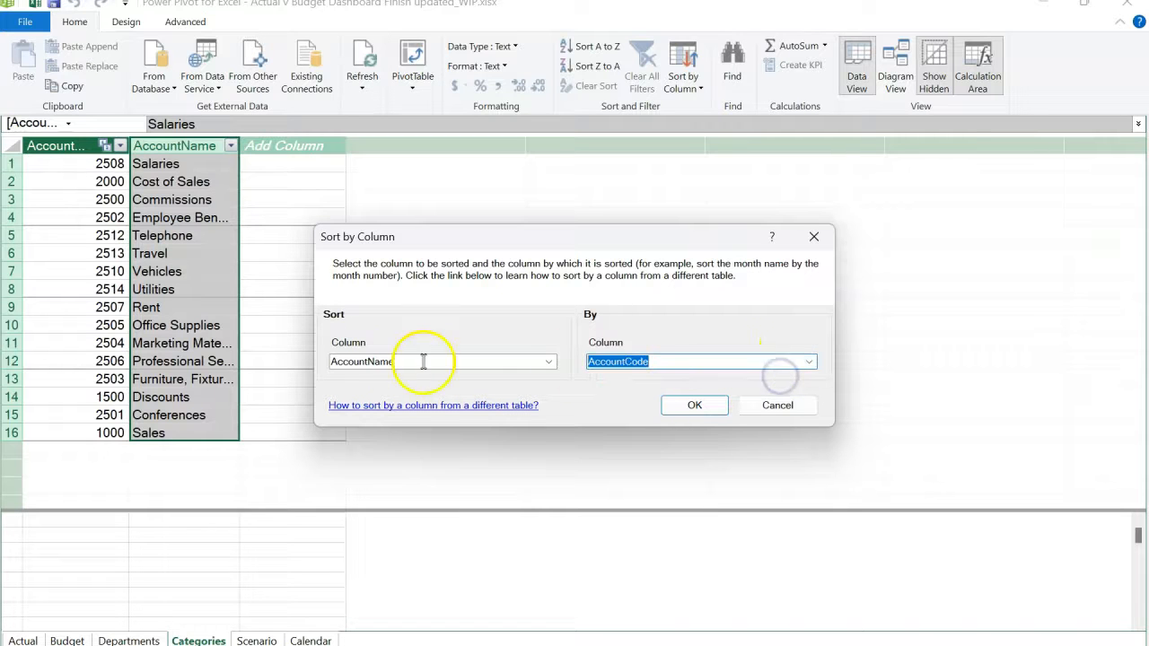
click(693, 405)
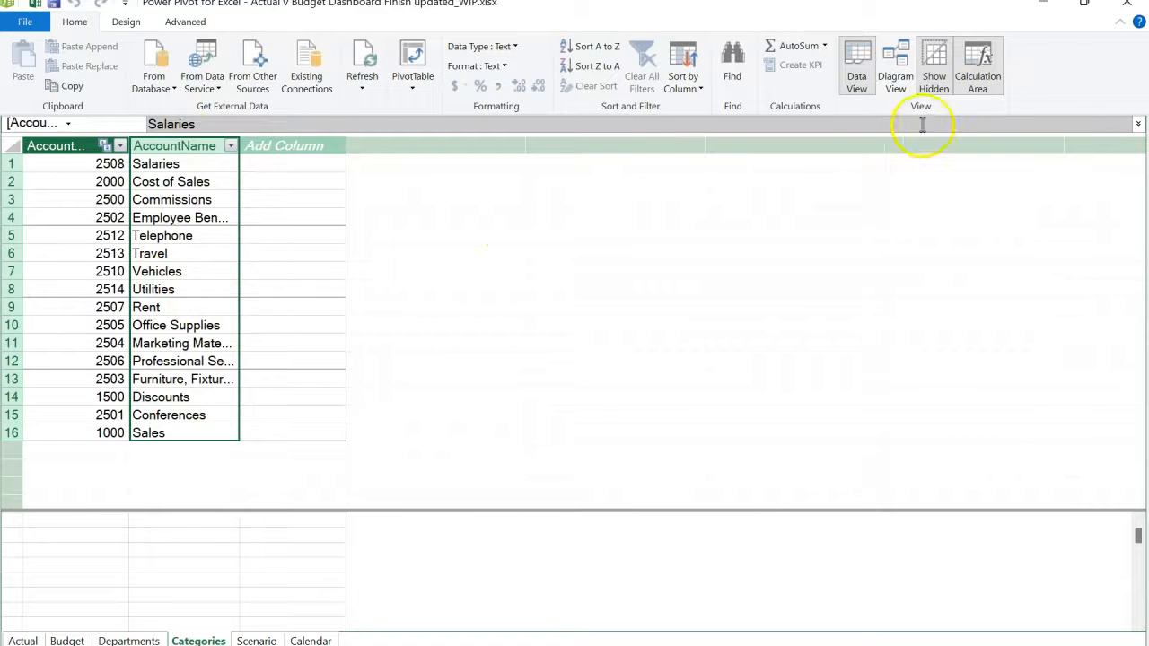
click(1126, 13)
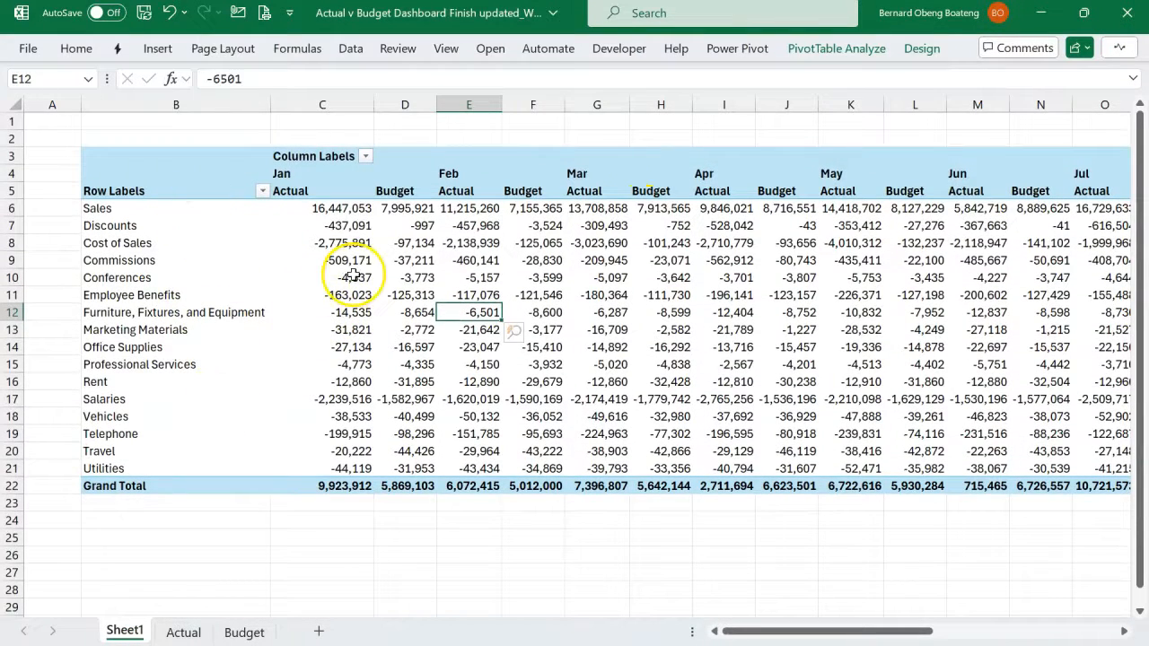
- Insert slicers for Scenario and Department from the Data Model tables for the PivotTable
click(458, 263)
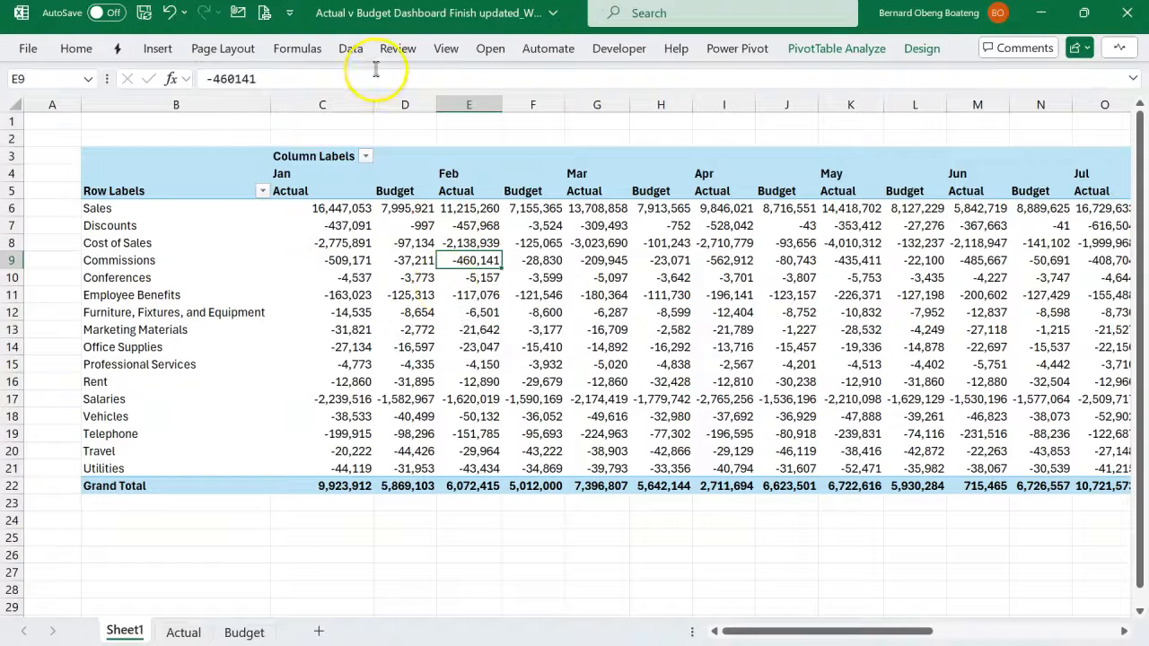
click(158, 49)
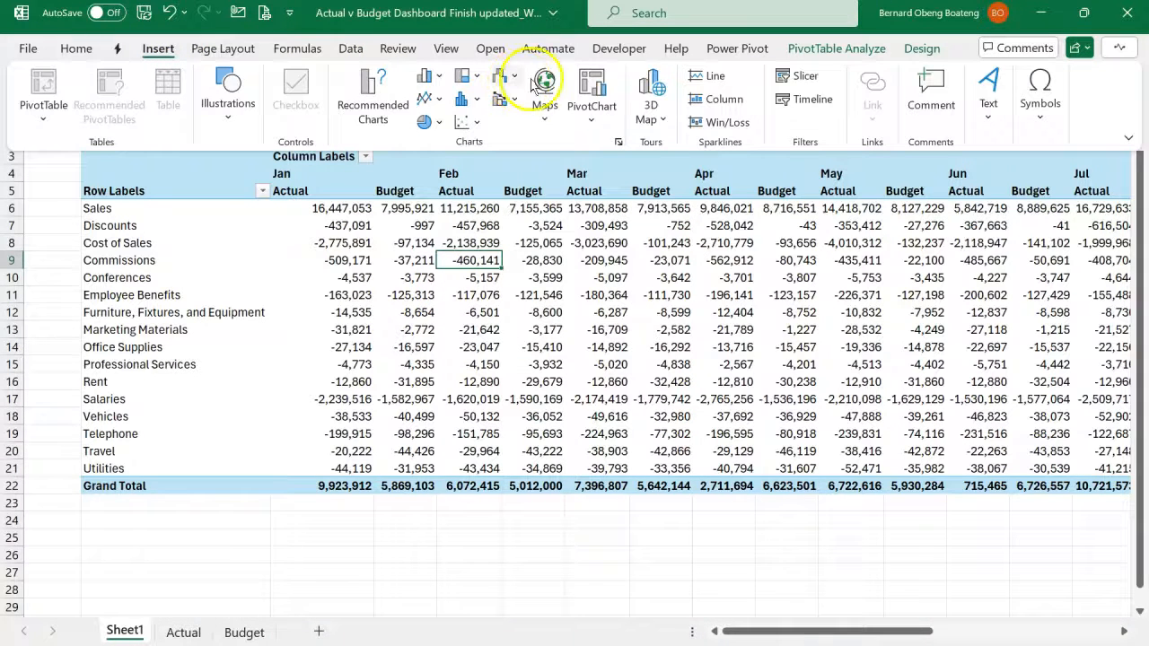
click(807, 81)
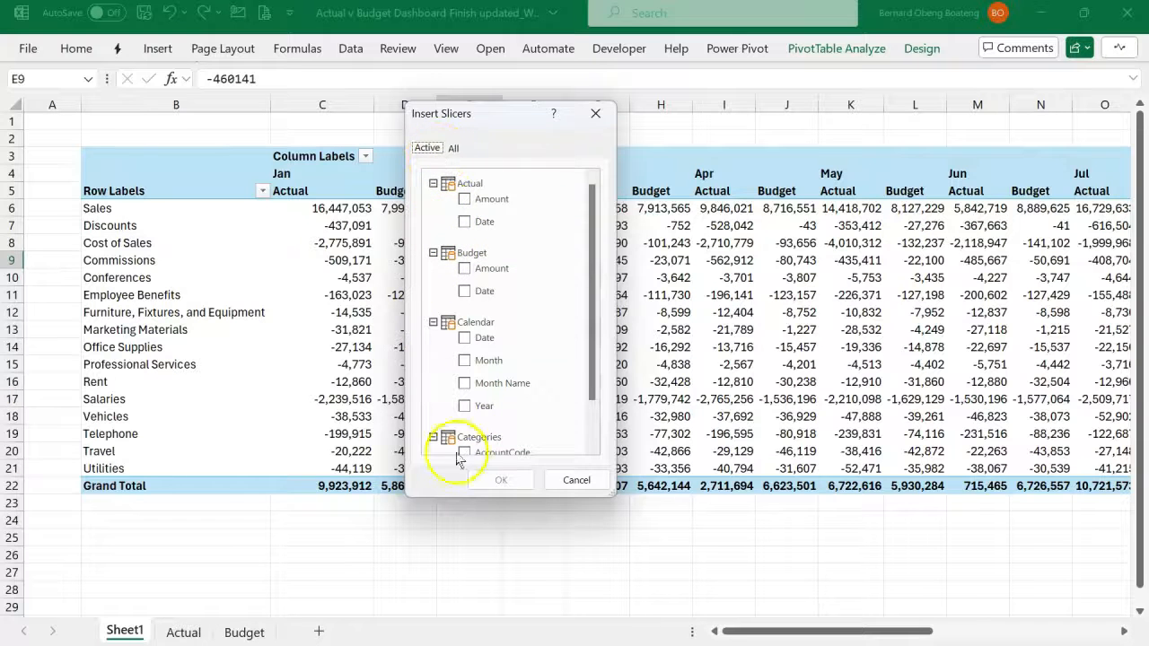
click(454, 151)
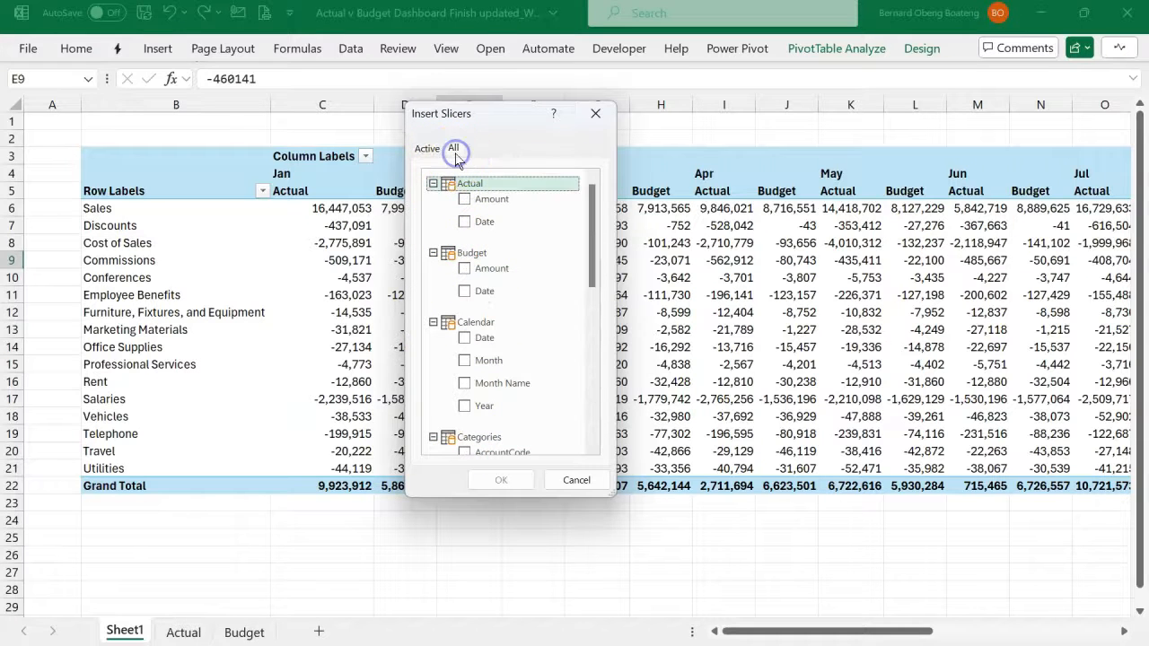
drag(595, 244, 590, 321)
click(492, 352)
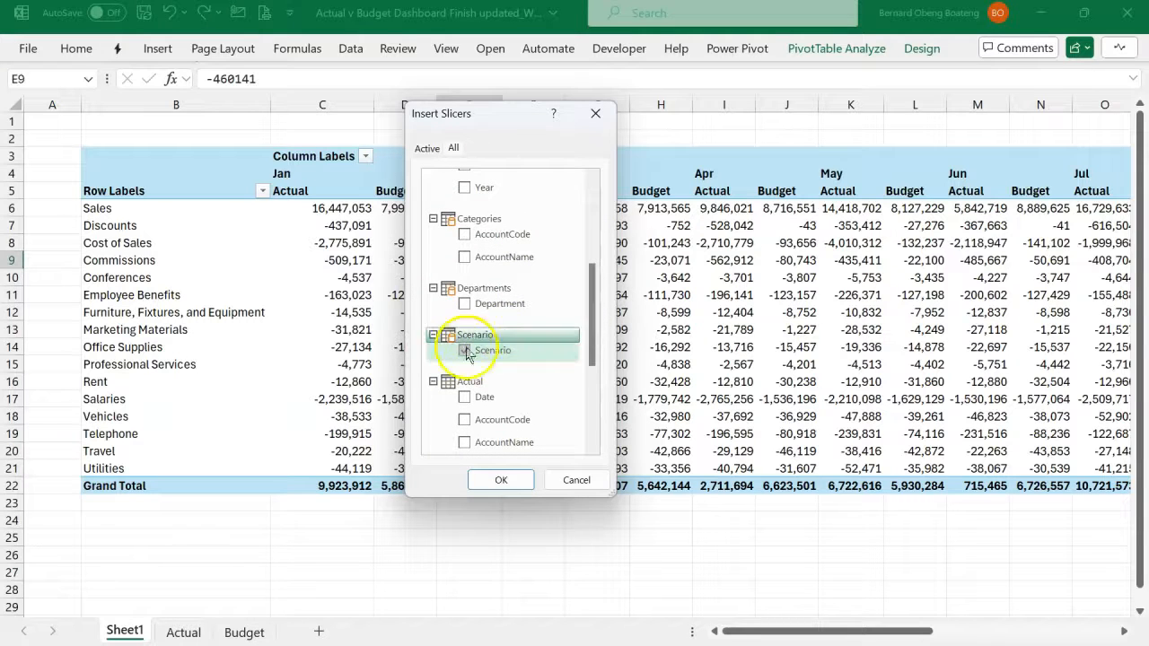
click(464, 305)
click(501, 480)
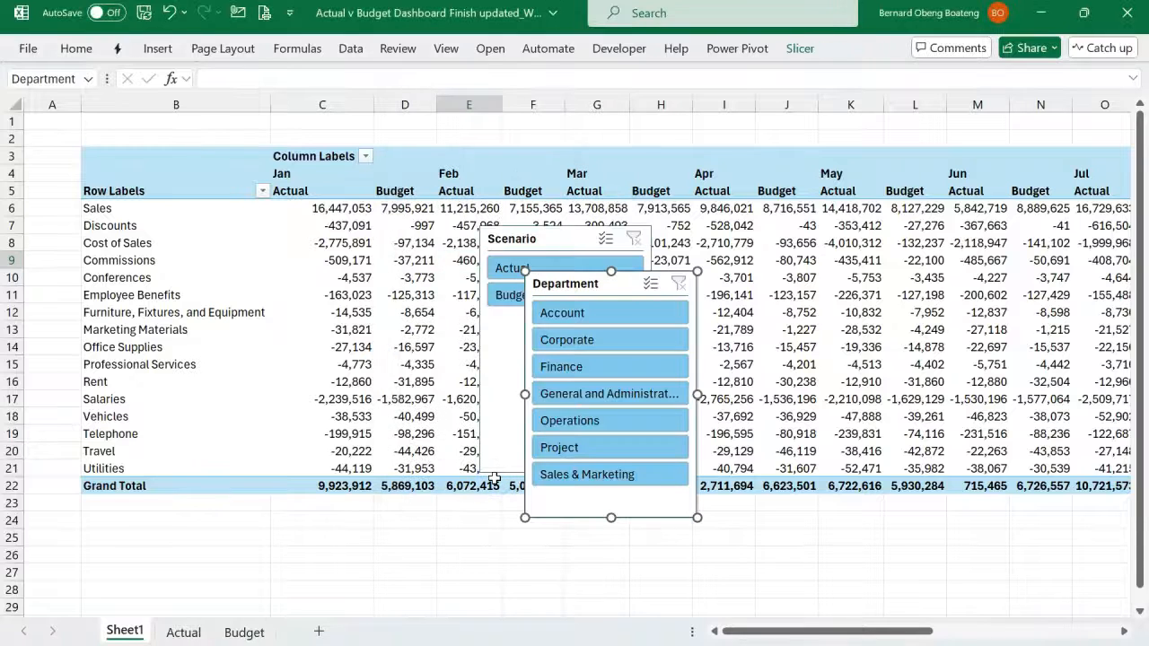
- Move the overlapping slicers apart and arrange the Scenario slicer's buttons in 2 columns
drag(502, 241, 235, 238)
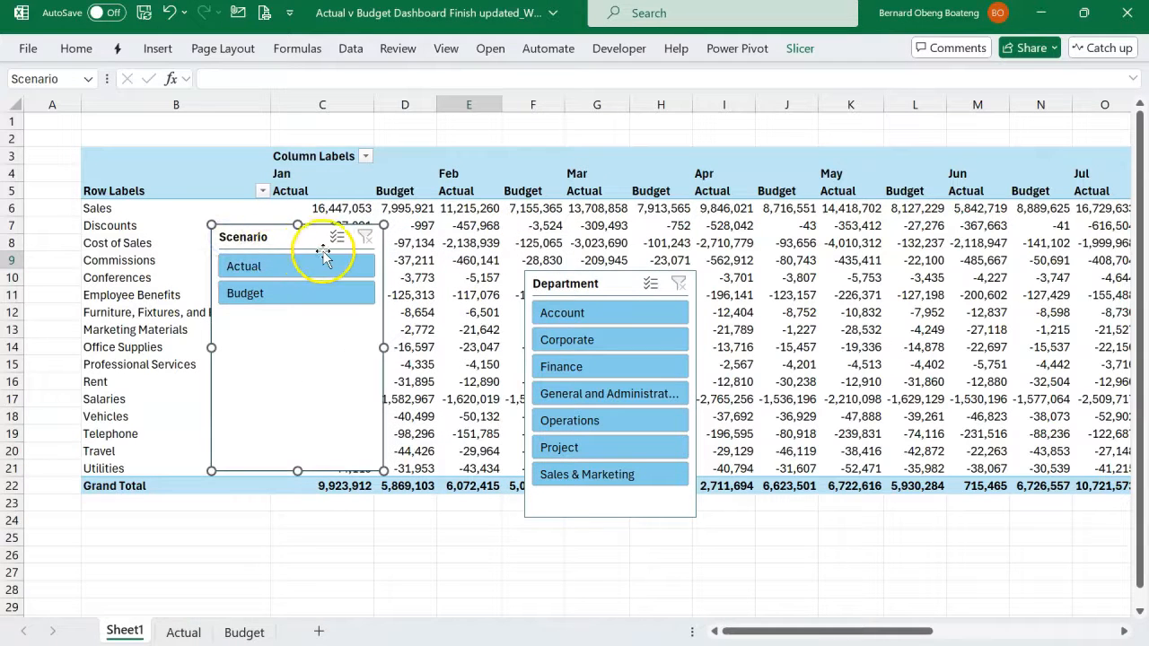
drag(547, 284, 552, 250)
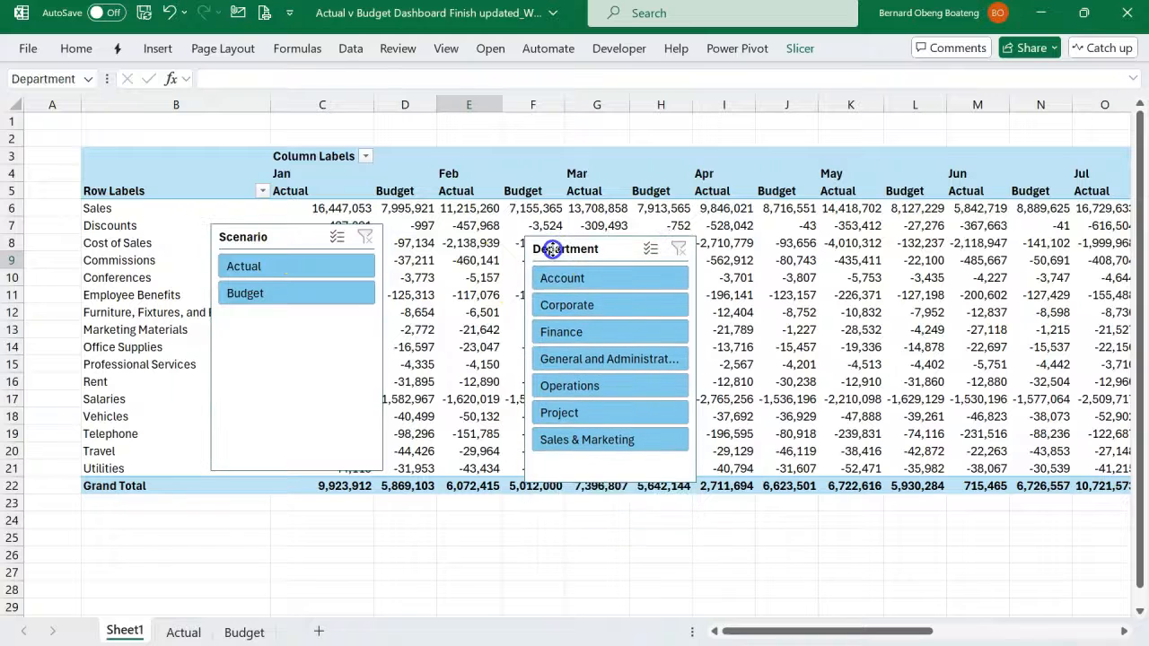
click(298, 239)
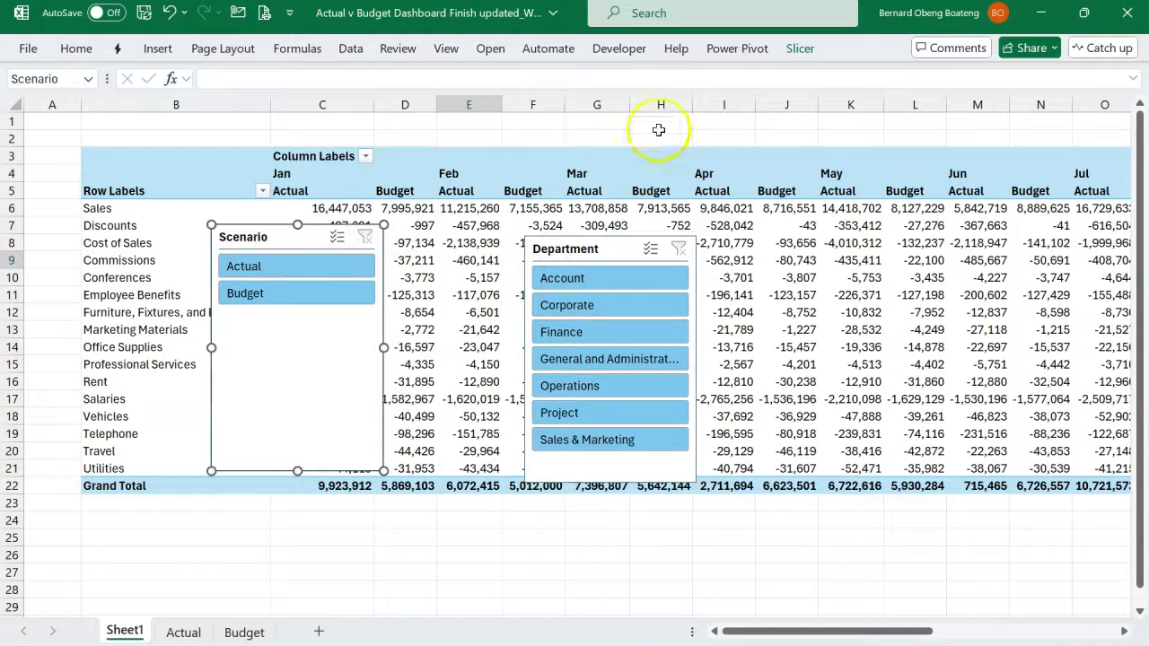
click(801, 49)
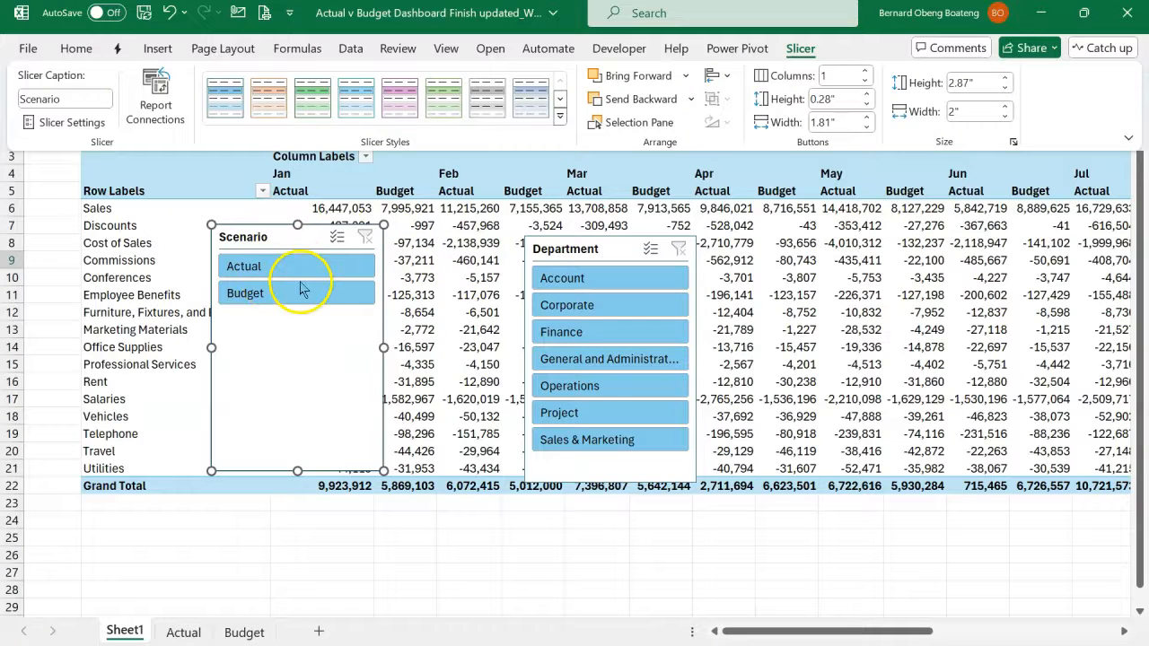
click(867, 75)
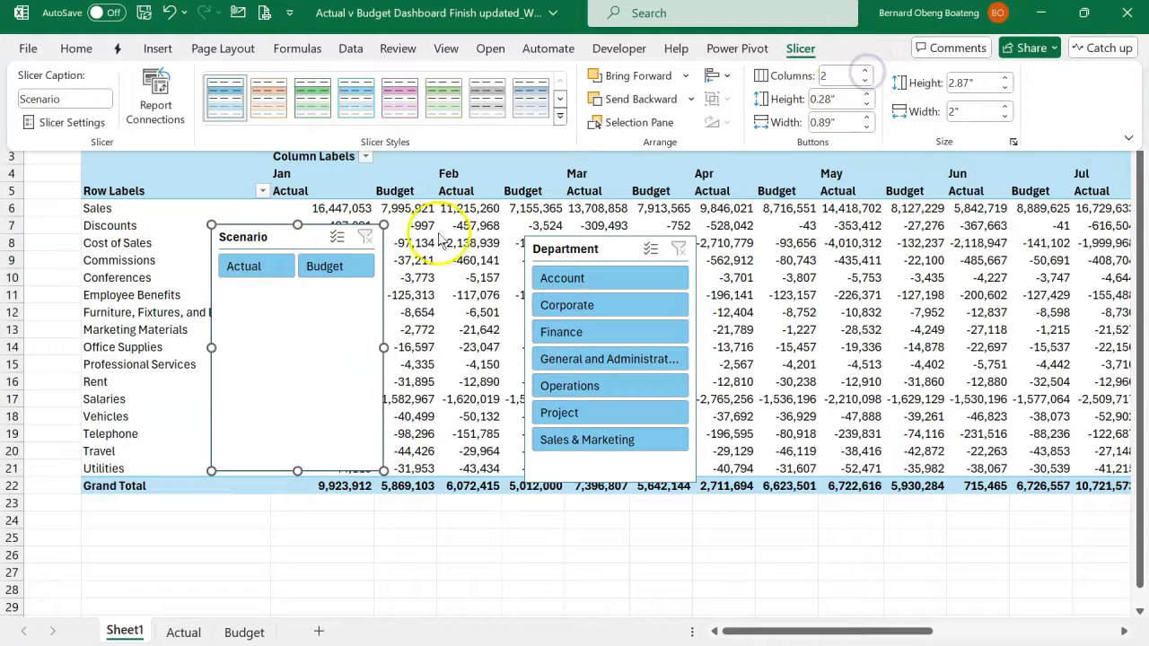
- Arrange the Department slicer's buttons in 7 columns and widen the slicer on both sides so the department names fit
click(573, 255)
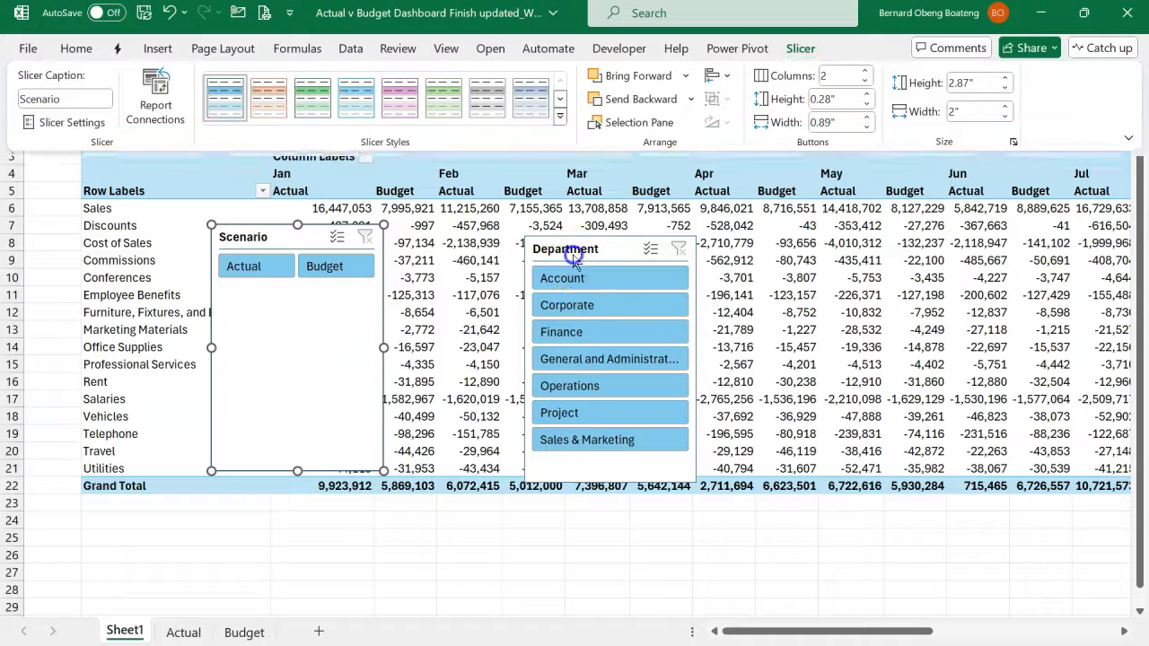
click(801, 48)
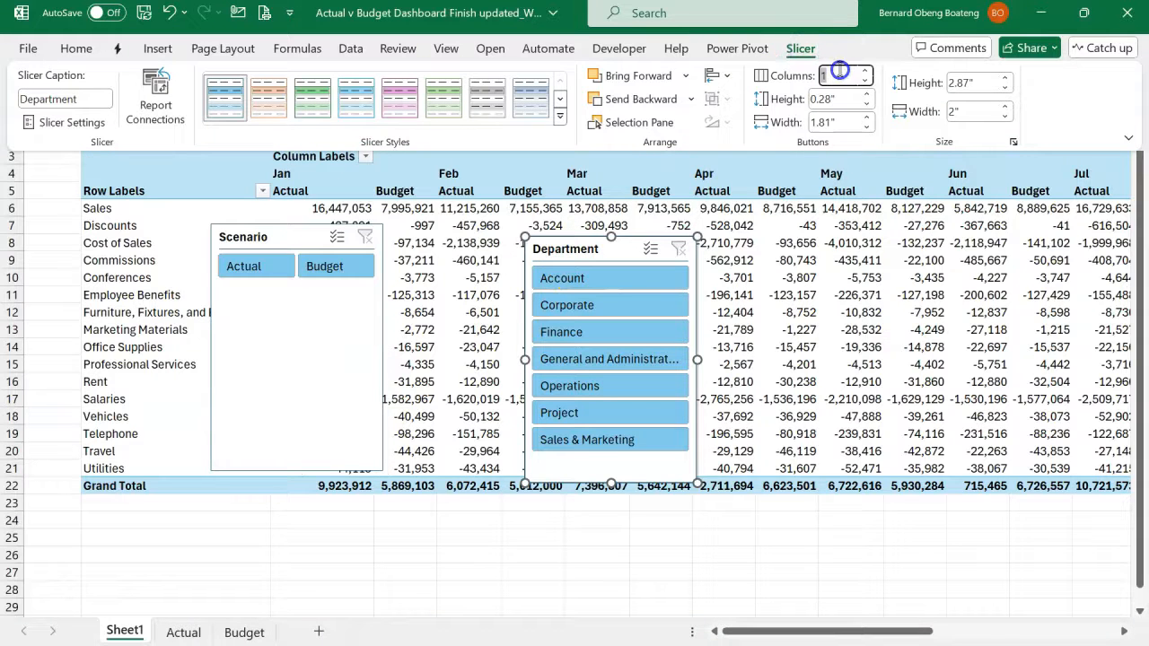
key(Return)
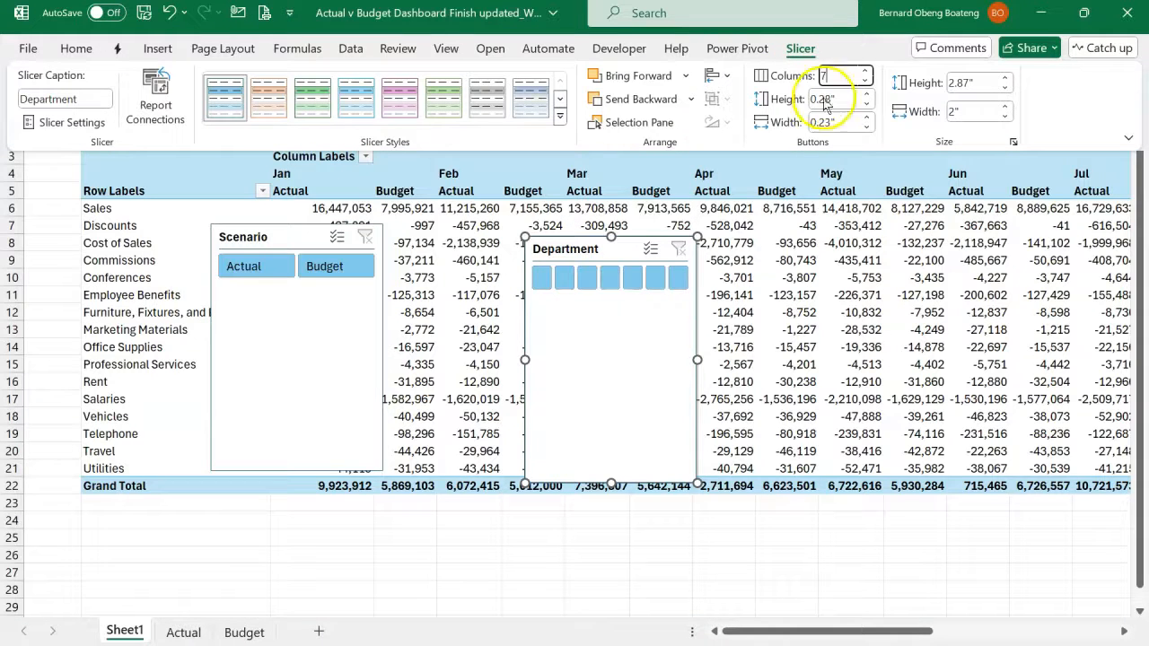
click(698, 359)
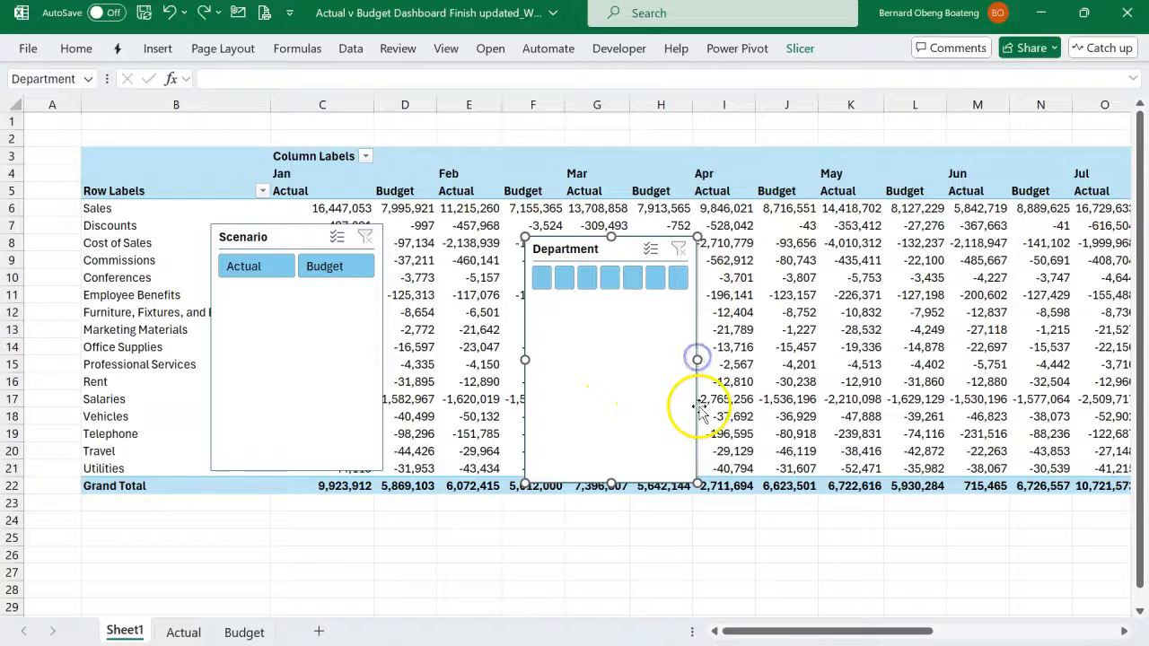
drag(698, 359, 987, 361)
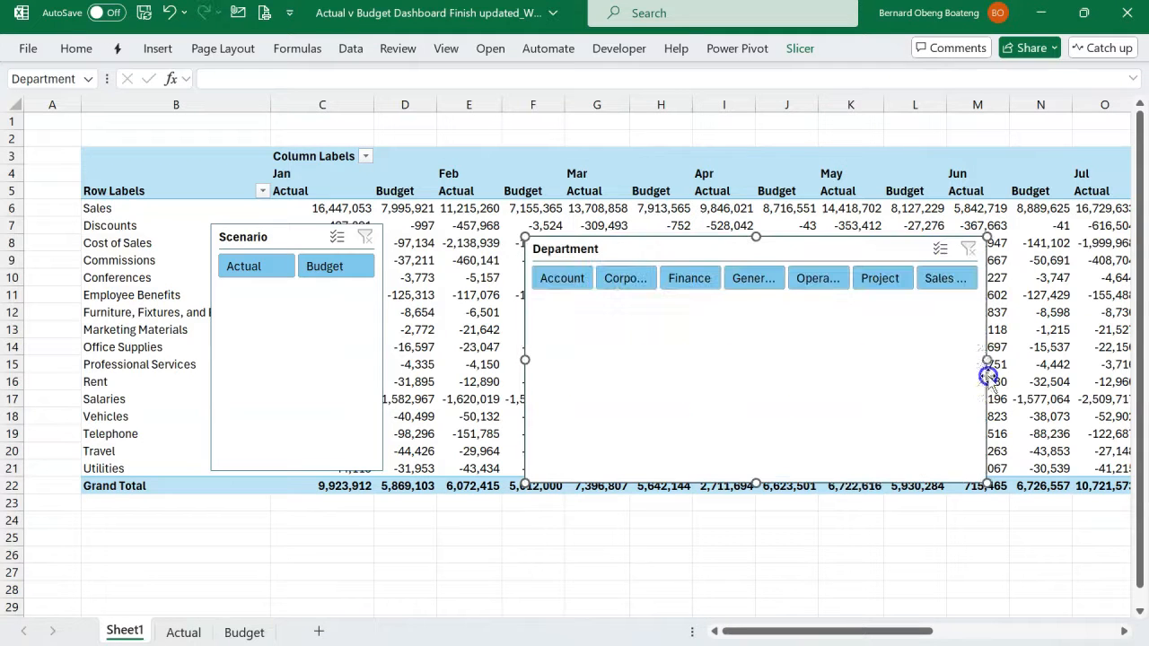
drag(522, 362, 410, 360)
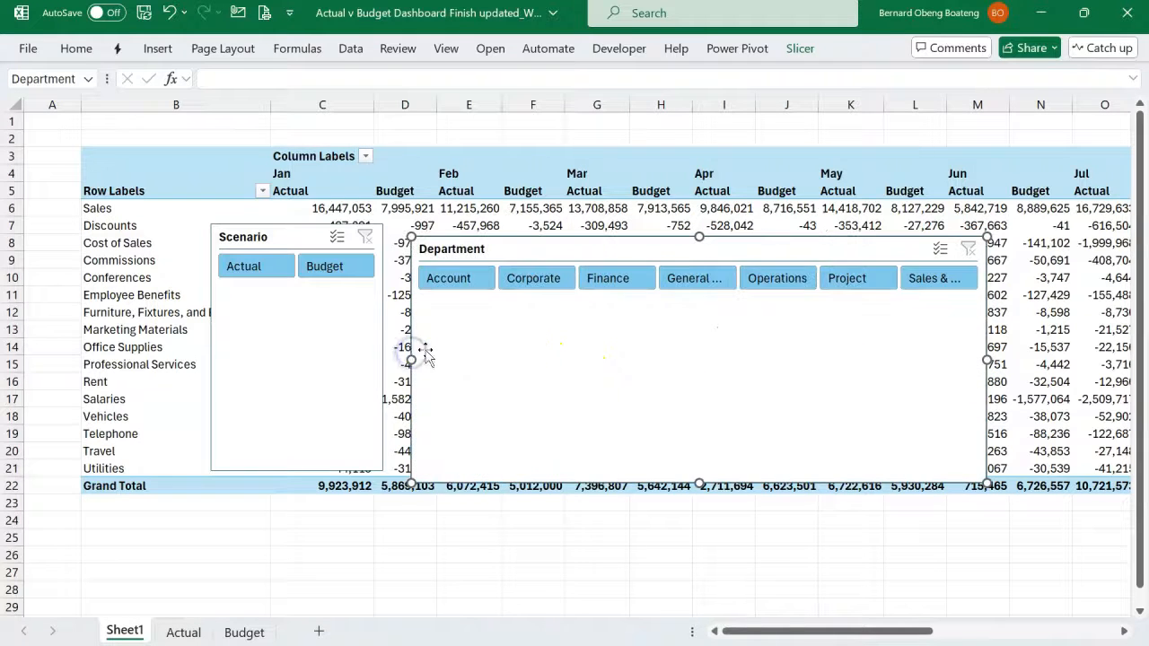
- Insert five blank rows above the PivotTable, starting at row 2, to make room for the slicers
click(201, 132)
key(alt+h)
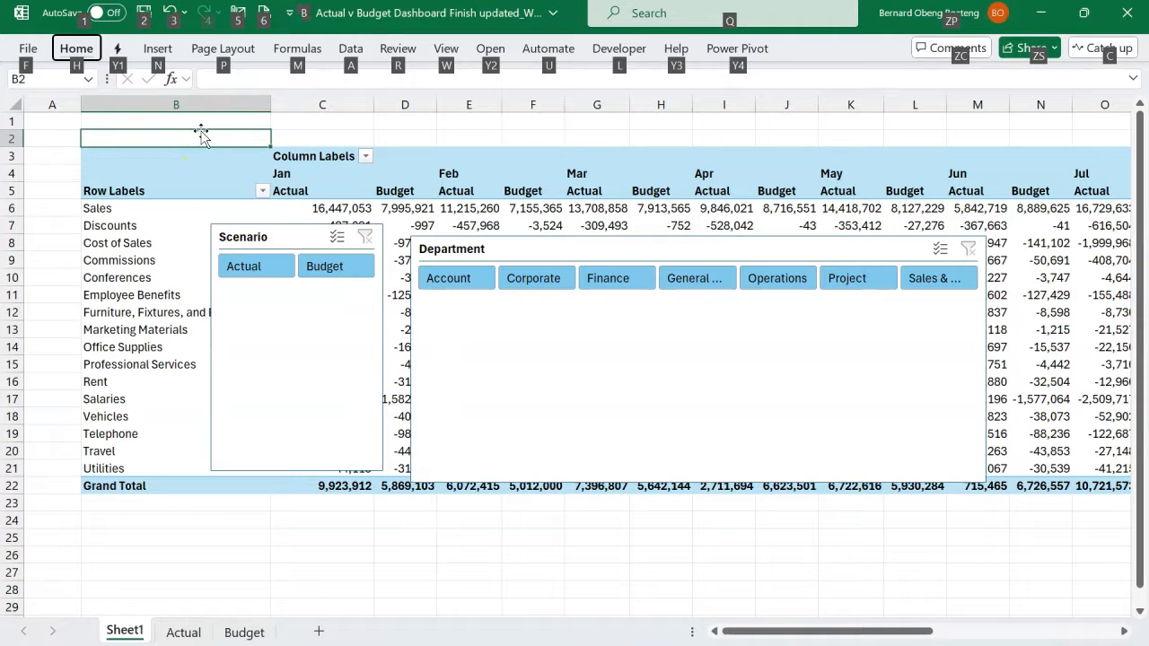
key(i)
key(r)
key(F4)
key(F4)
key(F4)
key(F4)
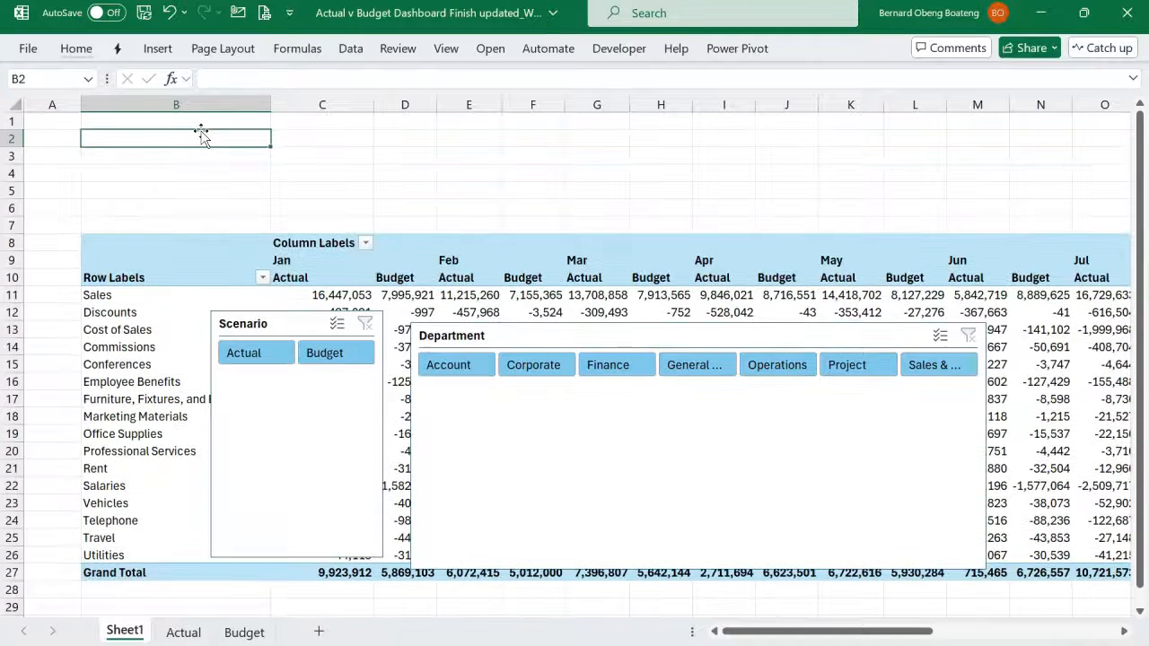
- Place the Scenario and Department slicers side by side in the blank rows above the PivotTable and shrink them to fit there
click(260, 323)
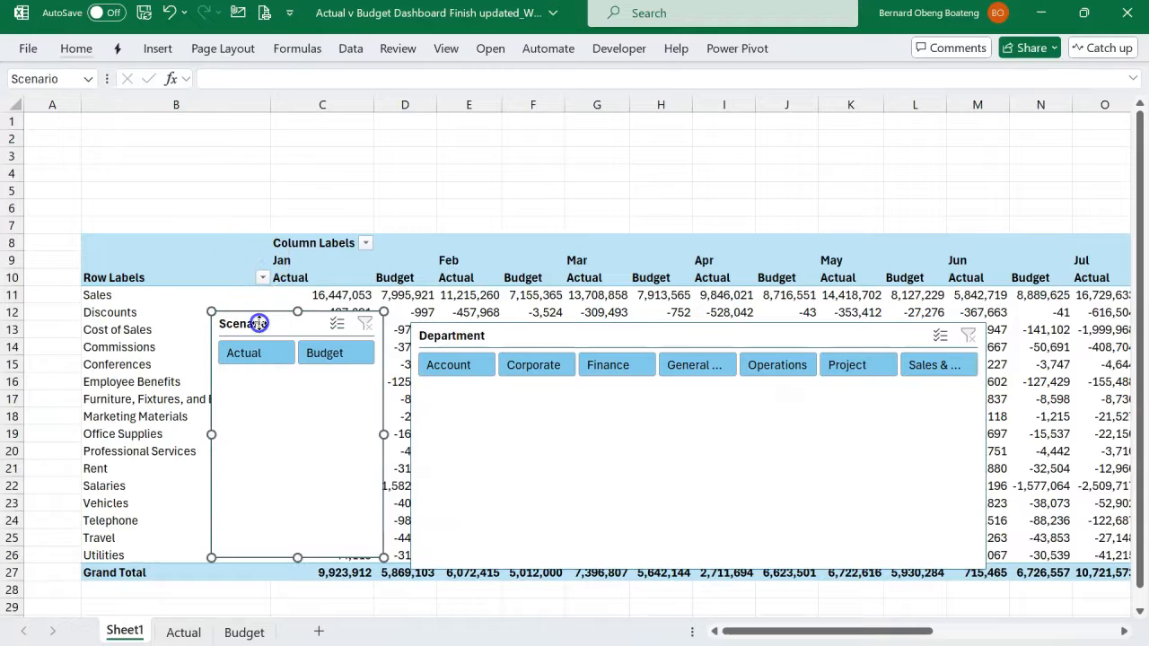
click(214, 254)
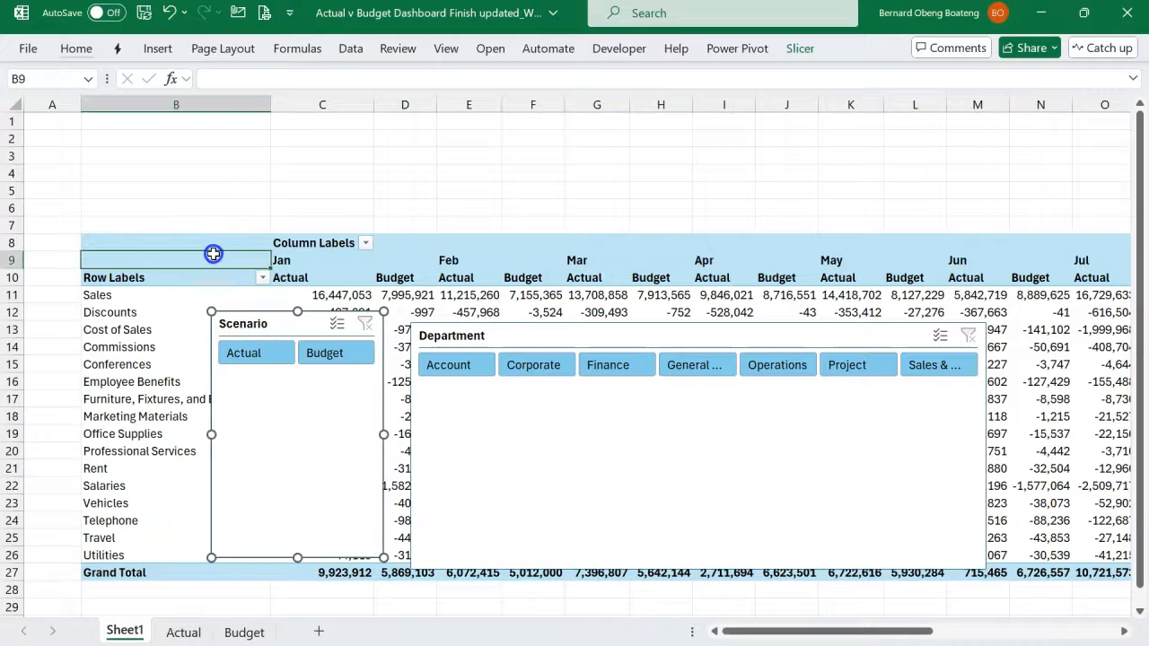
click(274, 321)
drag(274, 323, 158, 125)
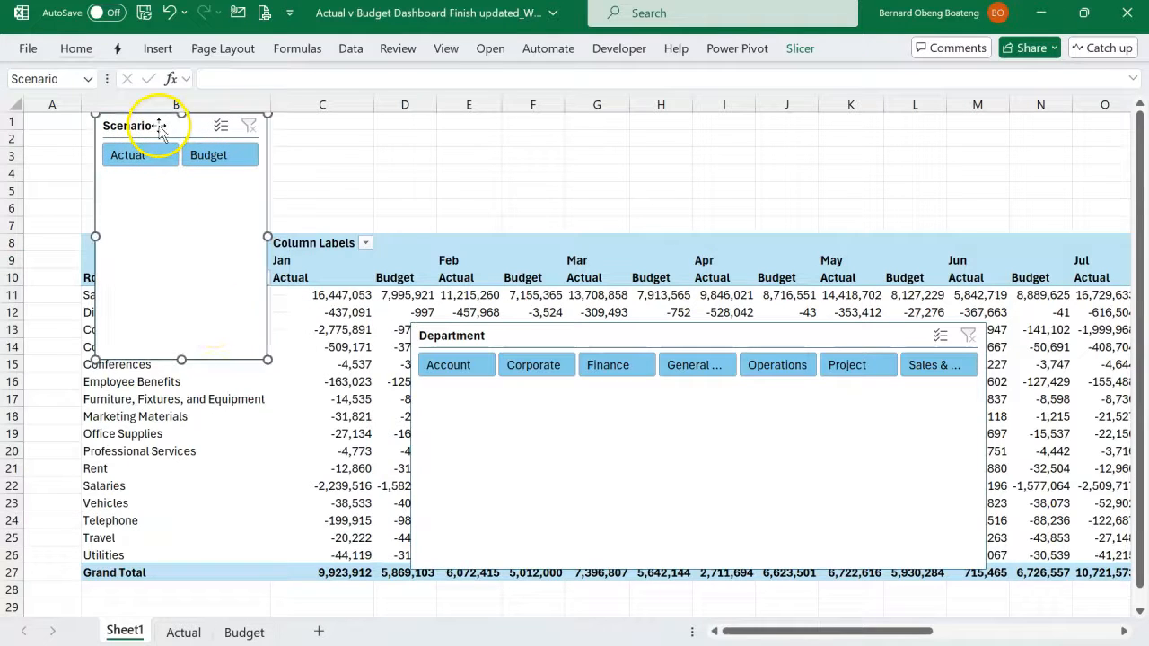
drag(183, 360, 184, 177)
drag(496, 339, 431, 113)
key(Escape)
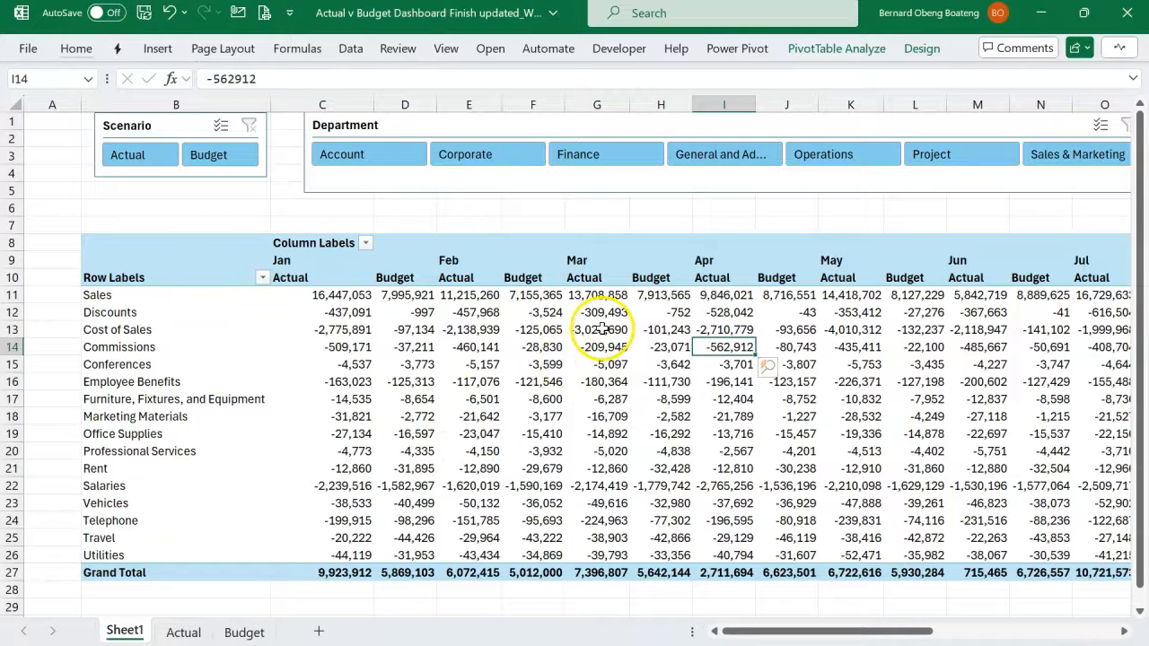
- Try to insert a worksheet column at column D, between January's Actual and Budget columns in the PivotTable
mouse_move(596, 325)
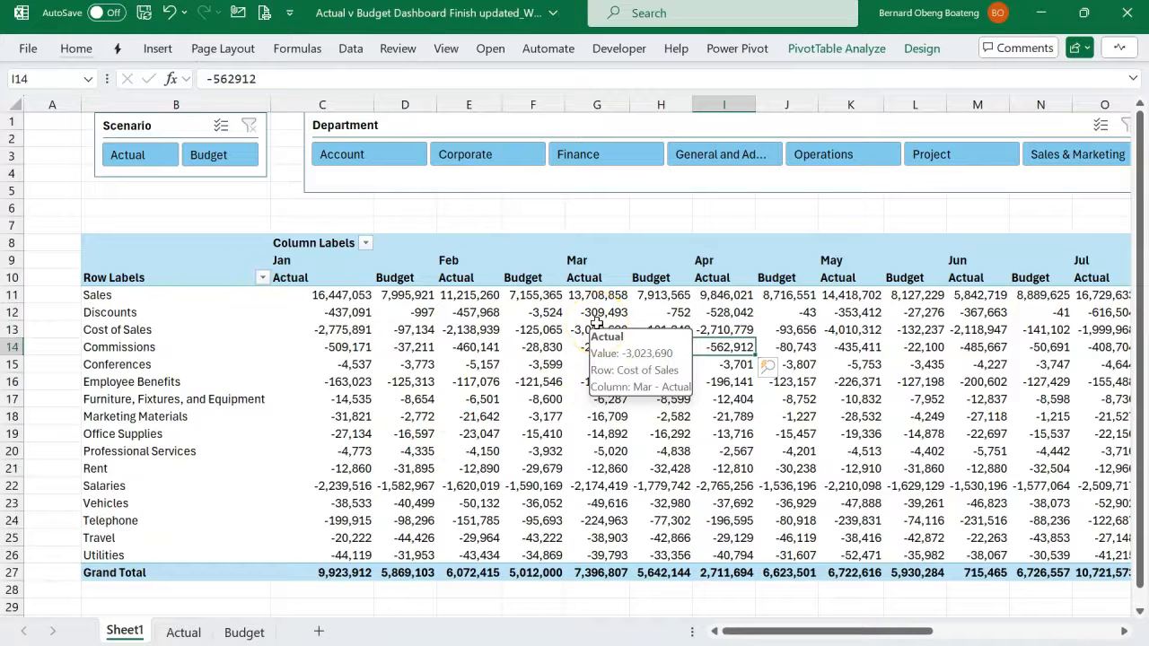
mouse_move(466, 371)
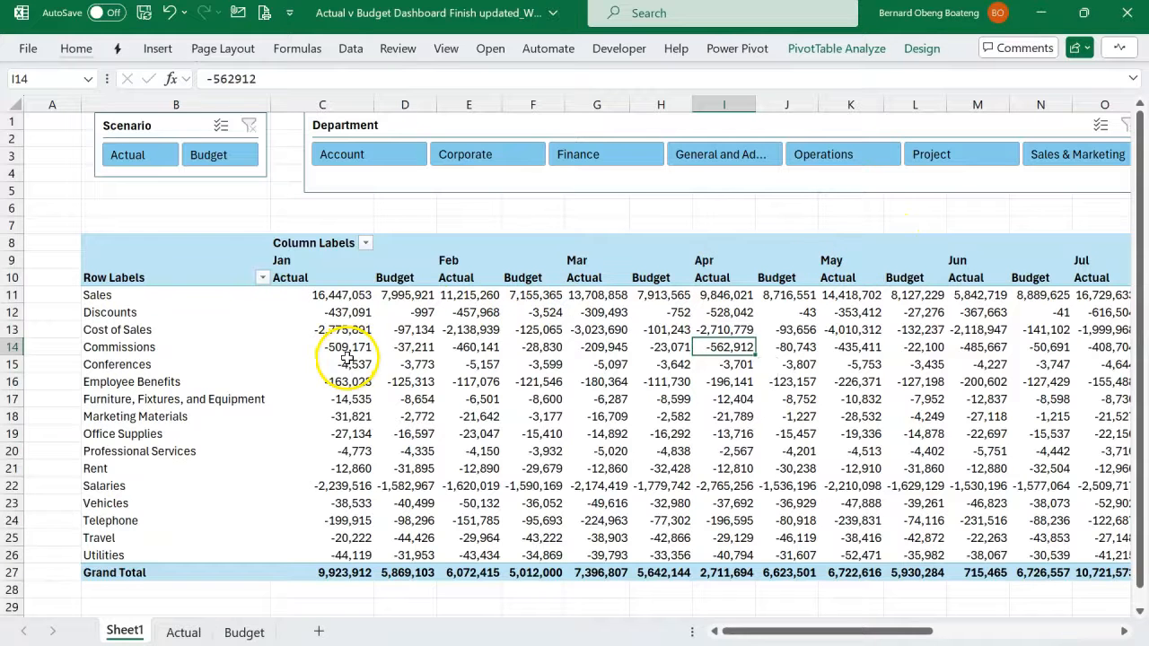
click(402, 106)
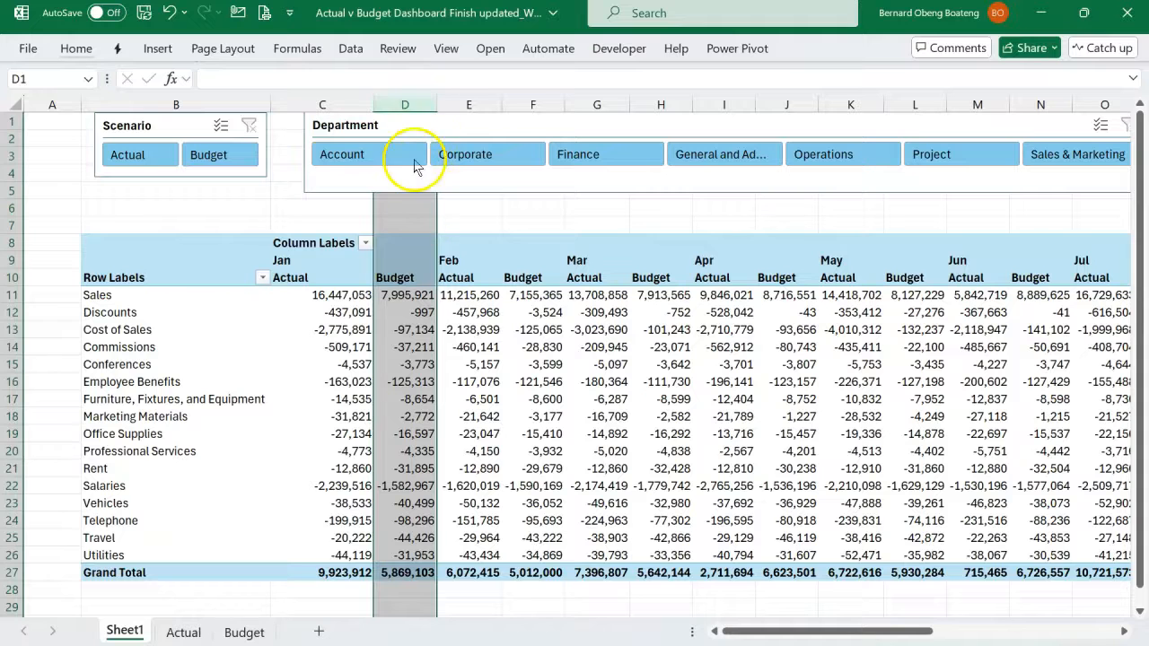
right_click(399, 102)
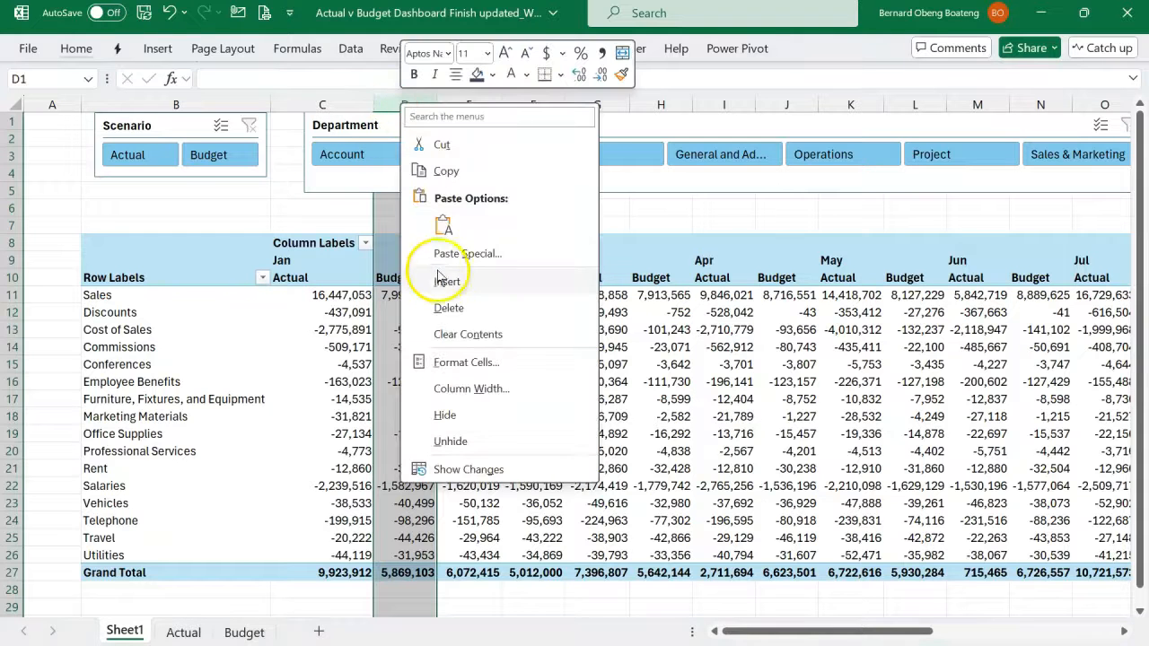
click(437, 282)
click(684, 386)
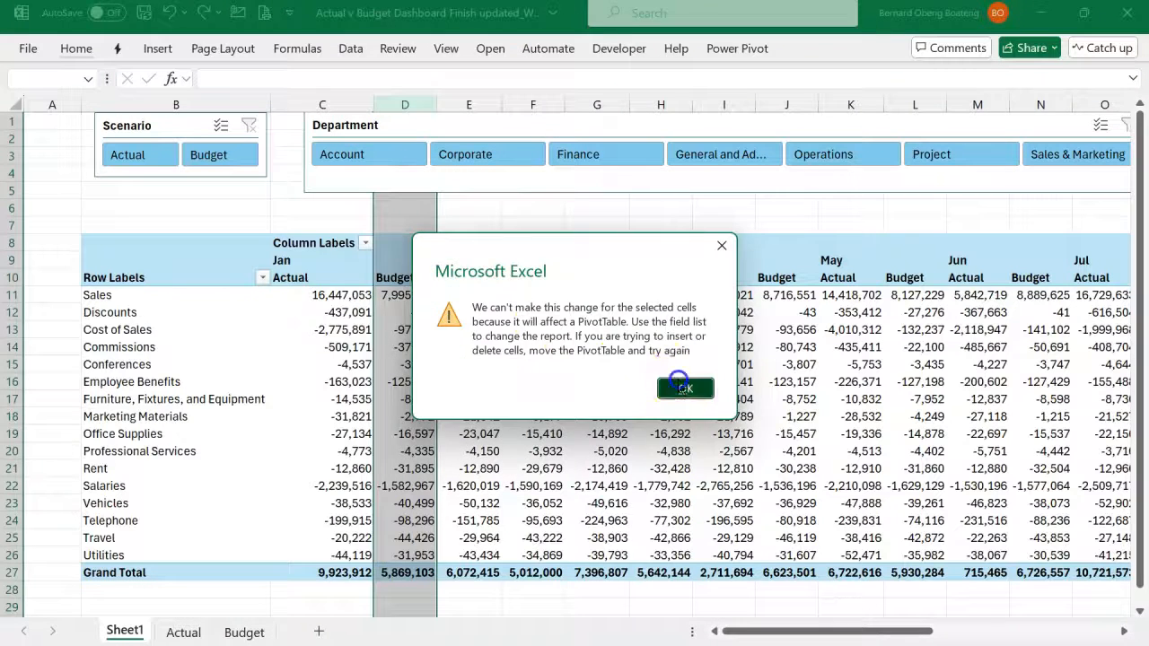
click(489, 358)
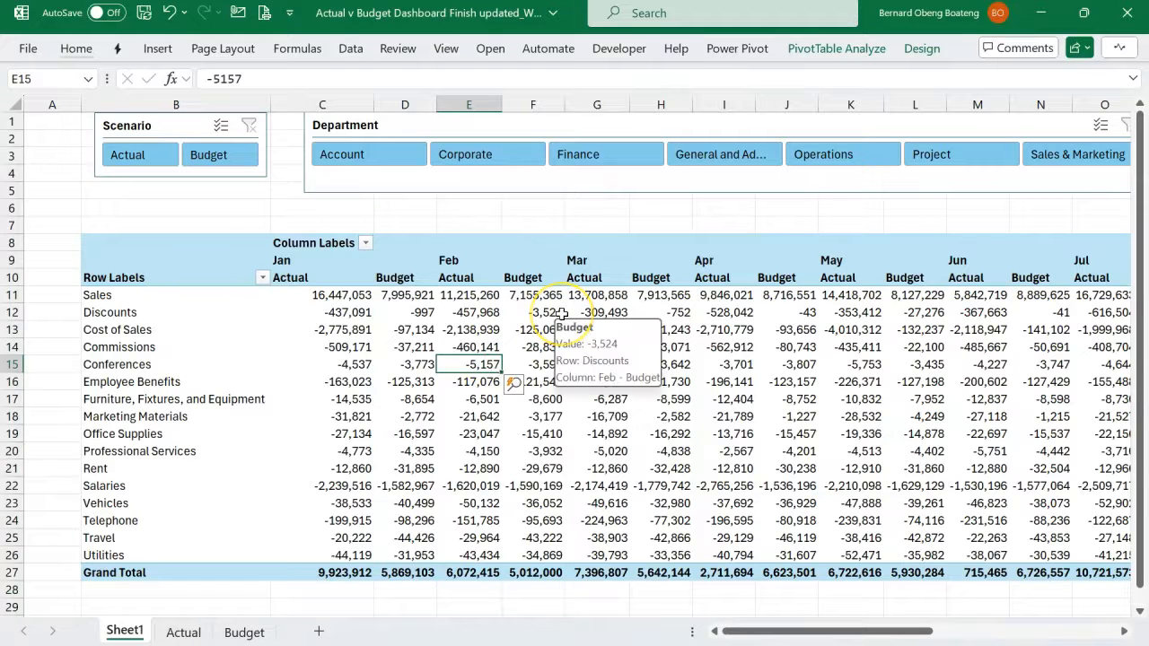
- Convert the PivotTable to cube formulas with the OLAP tools, keeping both slicers connected, and inspect January's Budget formula for Commissions
click(474, 329)
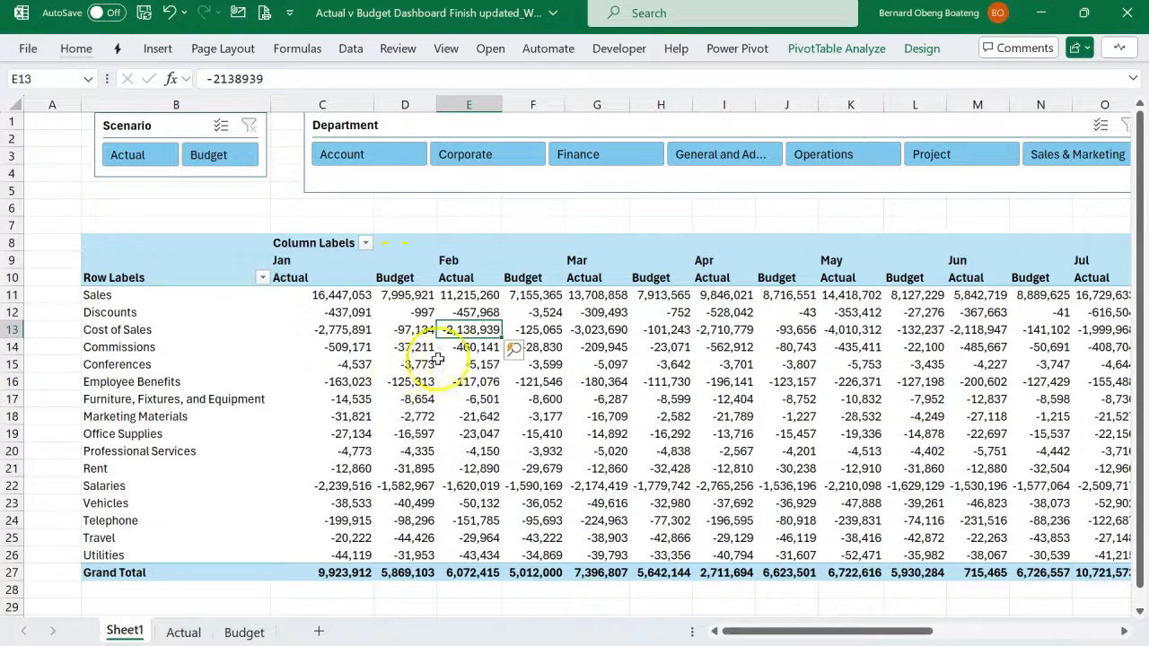
click(804, 50)
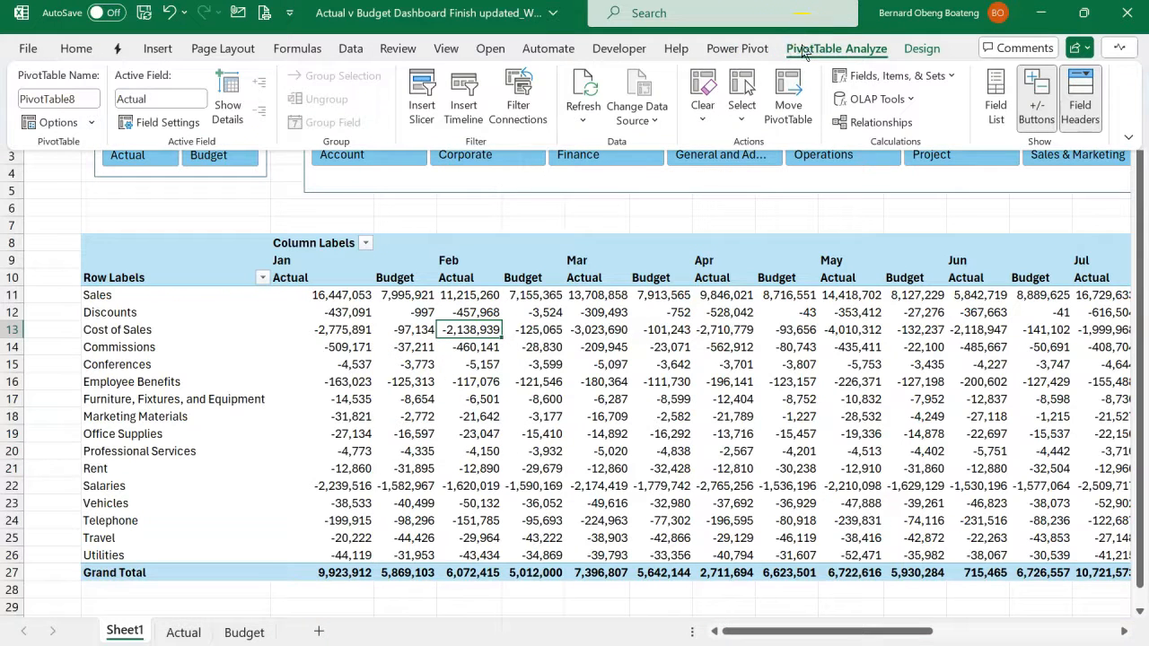
click(876, 98)
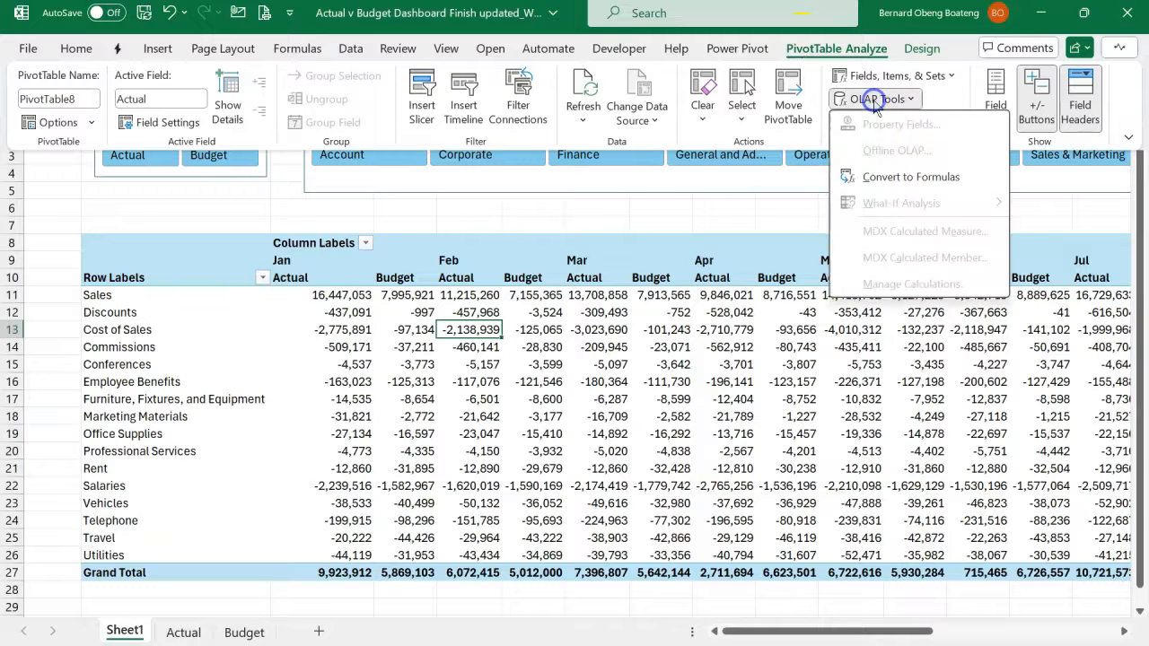
click(871, 179)
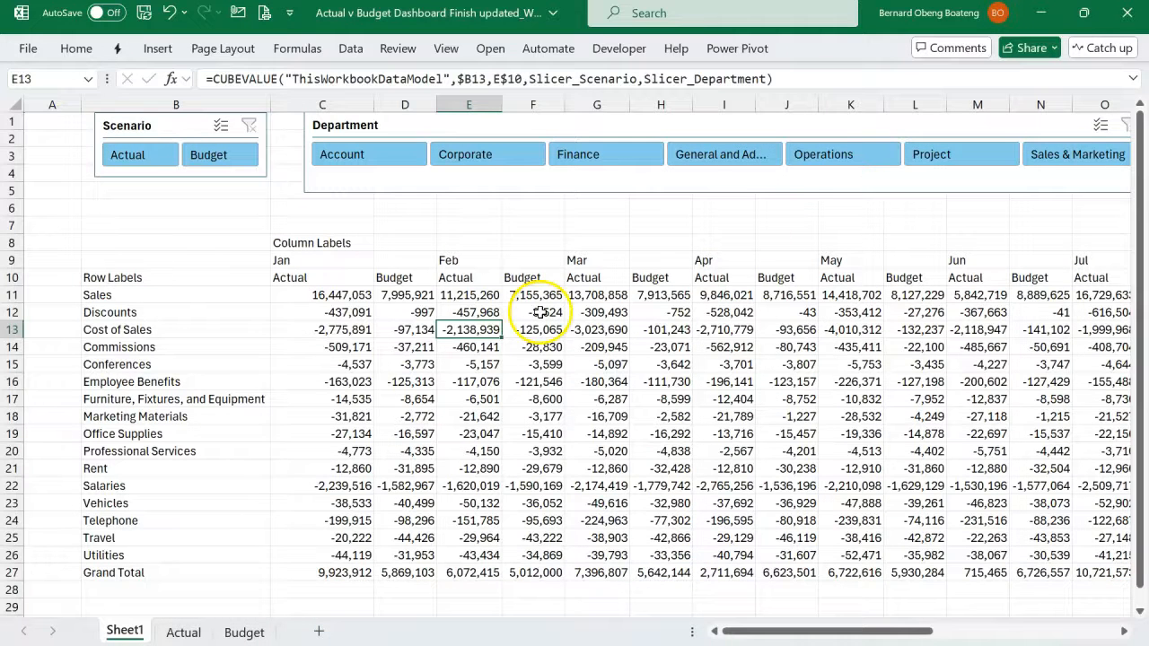
click(377, 346)
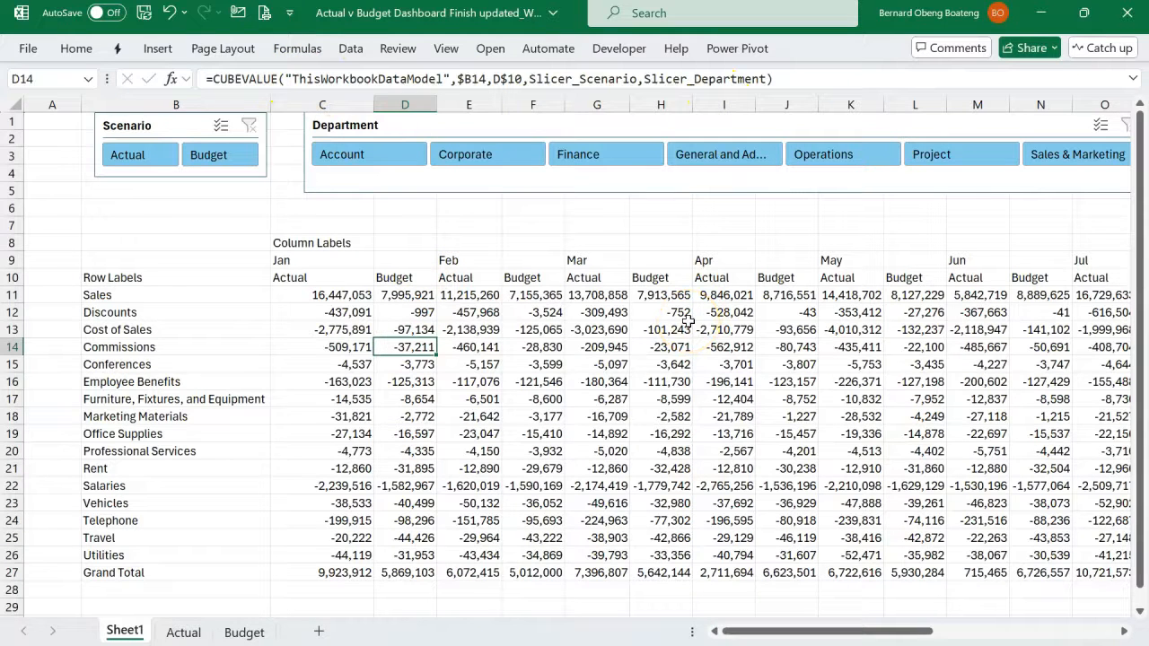
- Test the slicers on the converted table by filtering to Budget, Actual and the Account department, clearing each slicer's filter
click(226, 157)
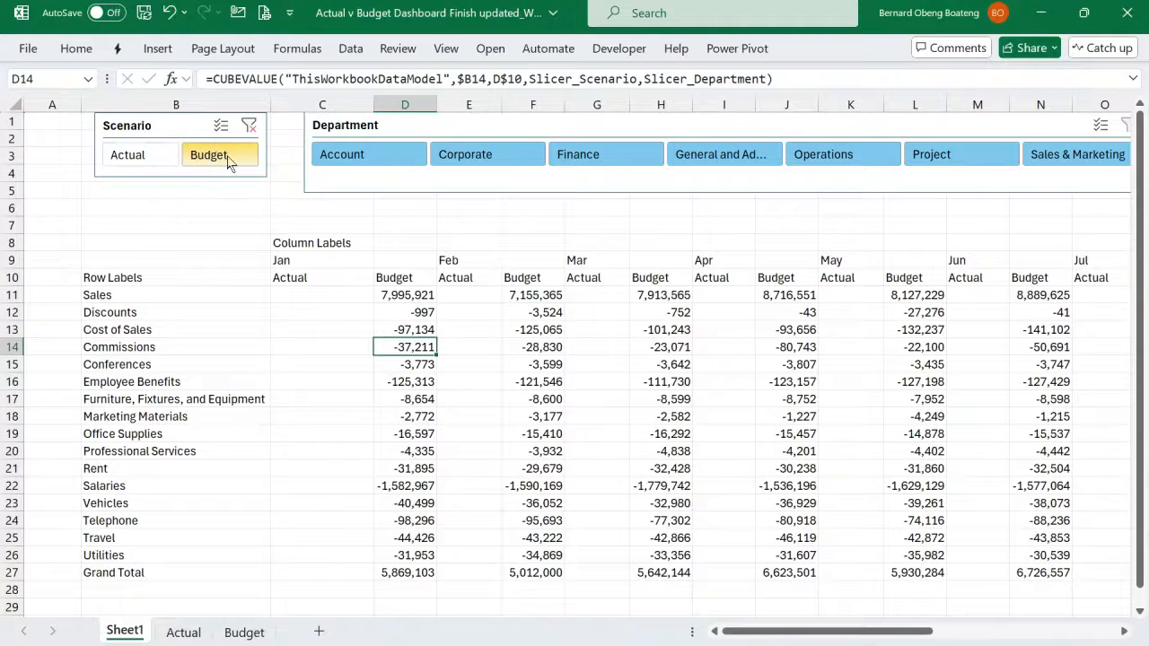
click(148, 154)
click(205, 154)
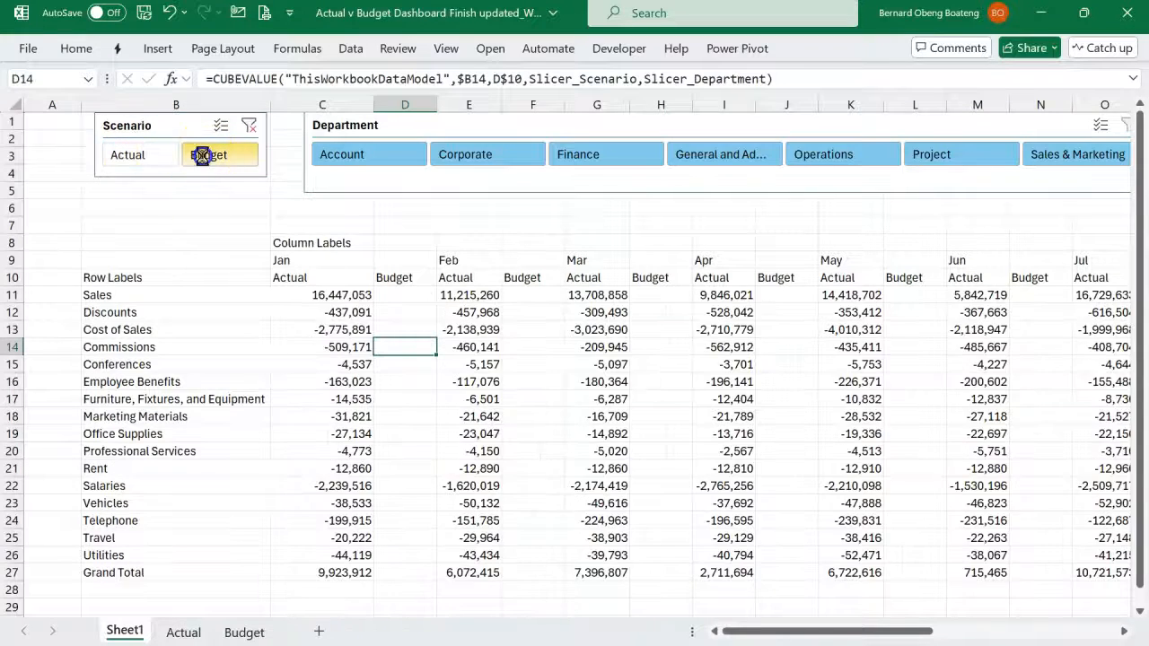
click(249, 129)
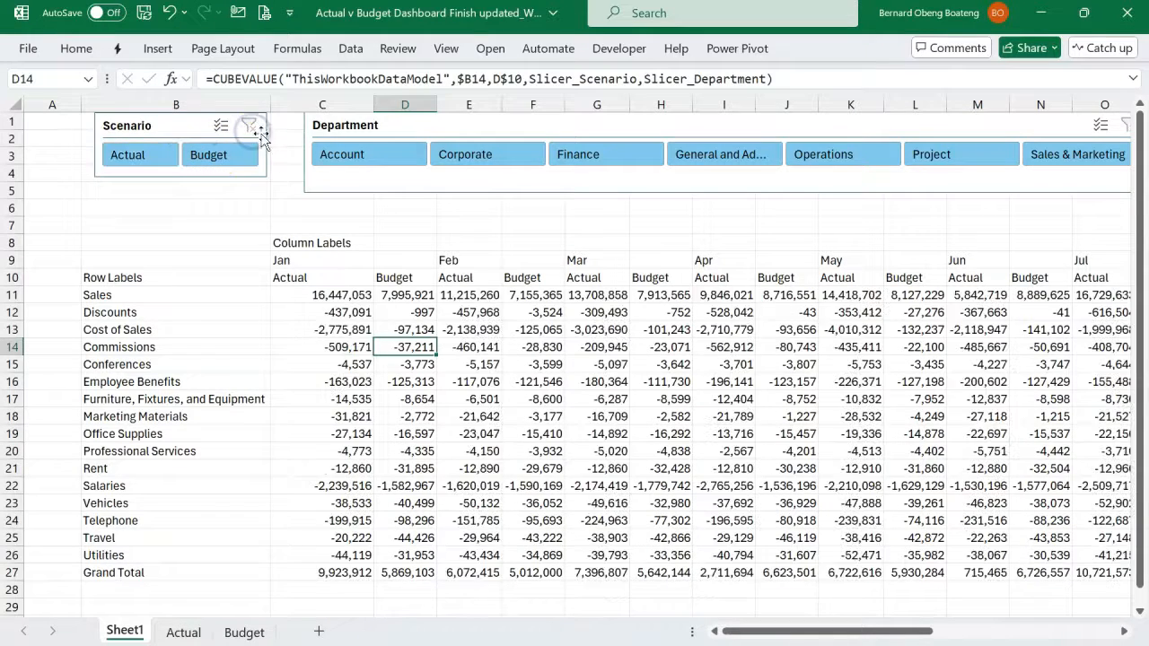
click(342, 159)
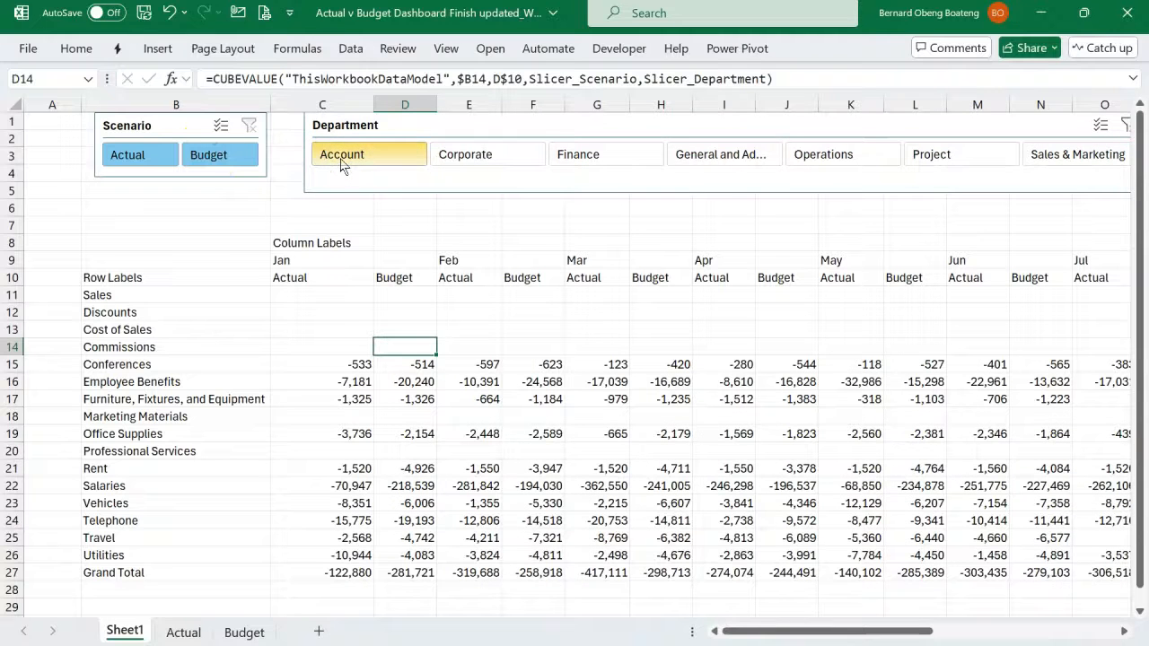
click(1124, 127)
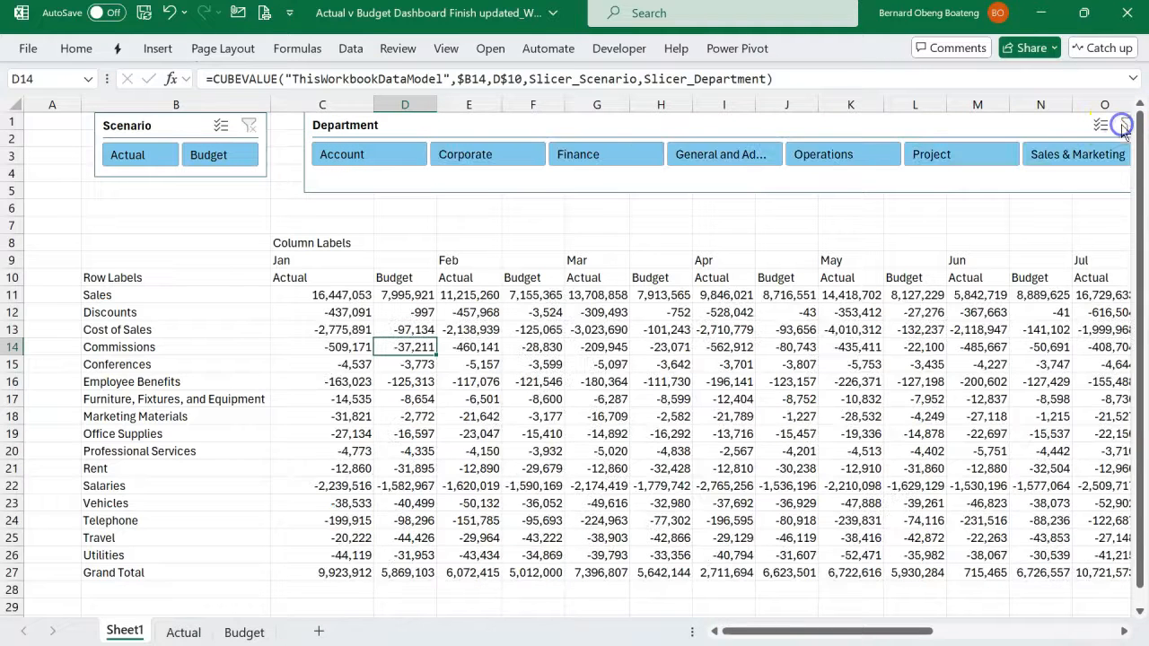
- Examine the CUBEVALUE formulas in several month cells and look at the table layout in the finished dashboard workbook
click(533, 365)
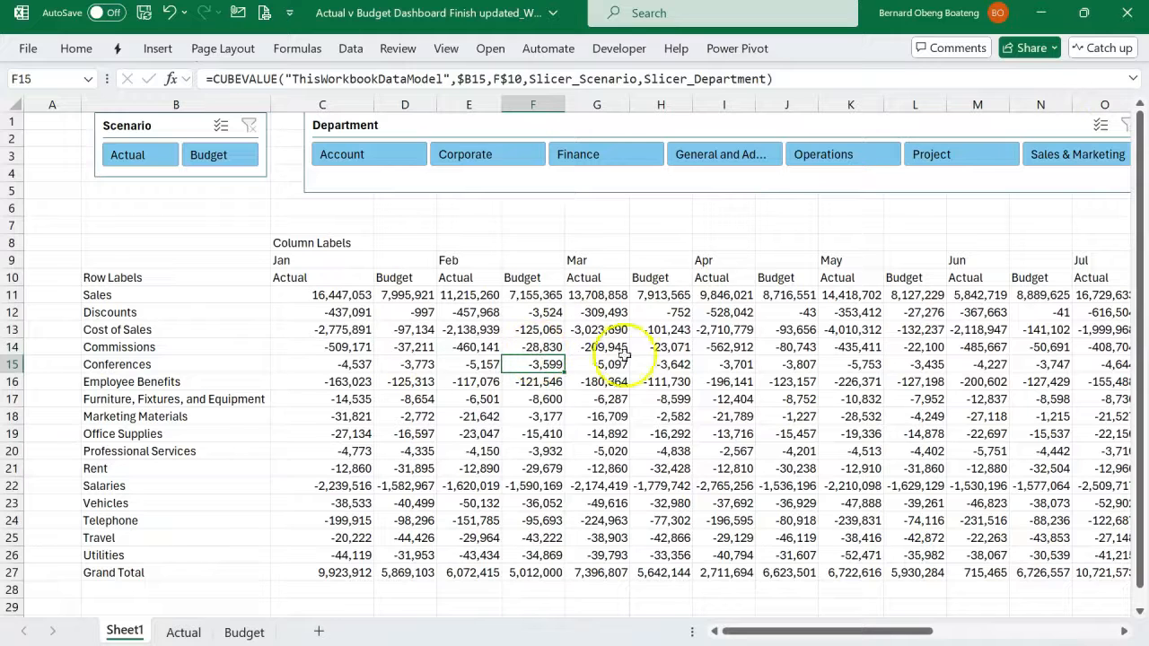
click(678, 379)
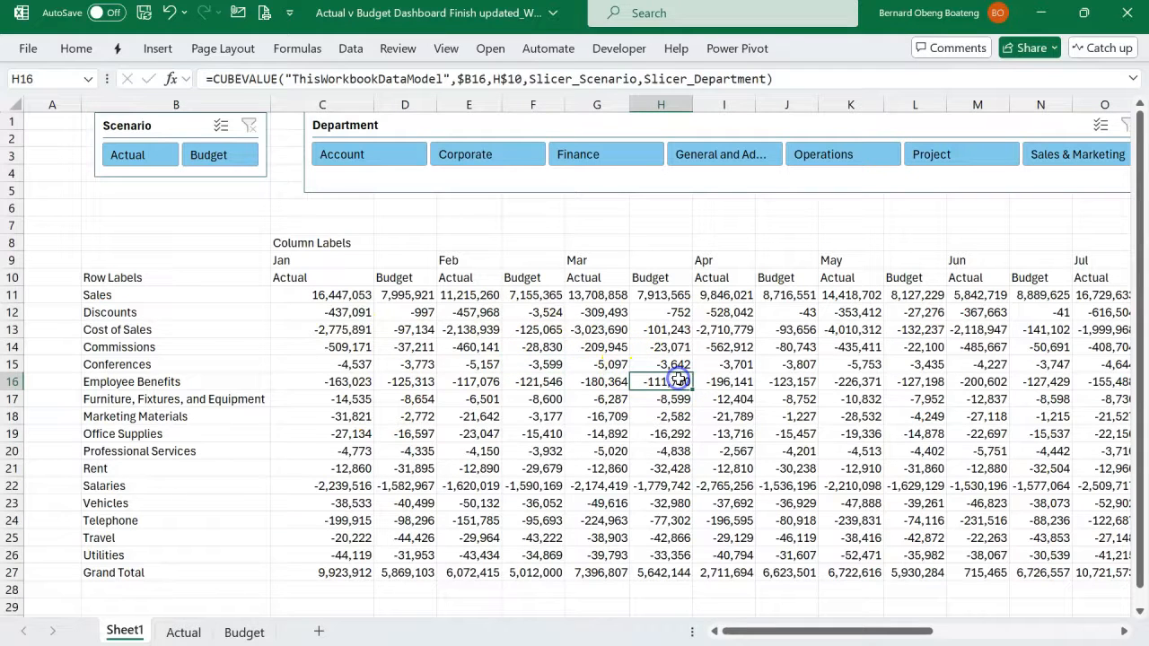
key(Right)
key(Right)
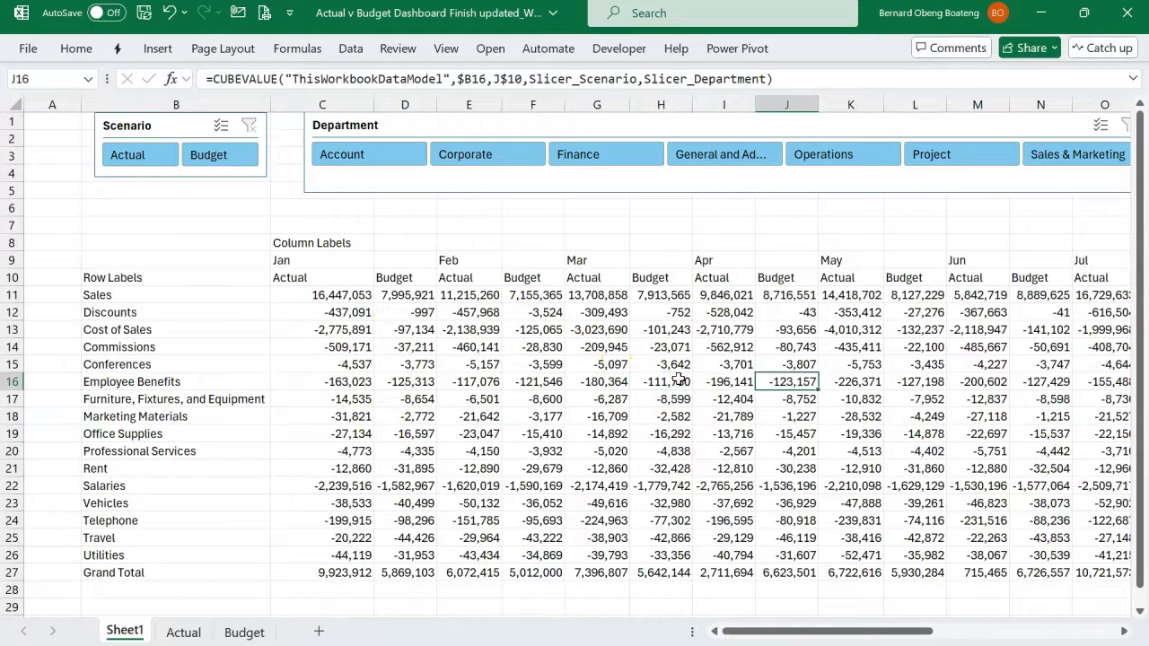
key(alt+Tab)
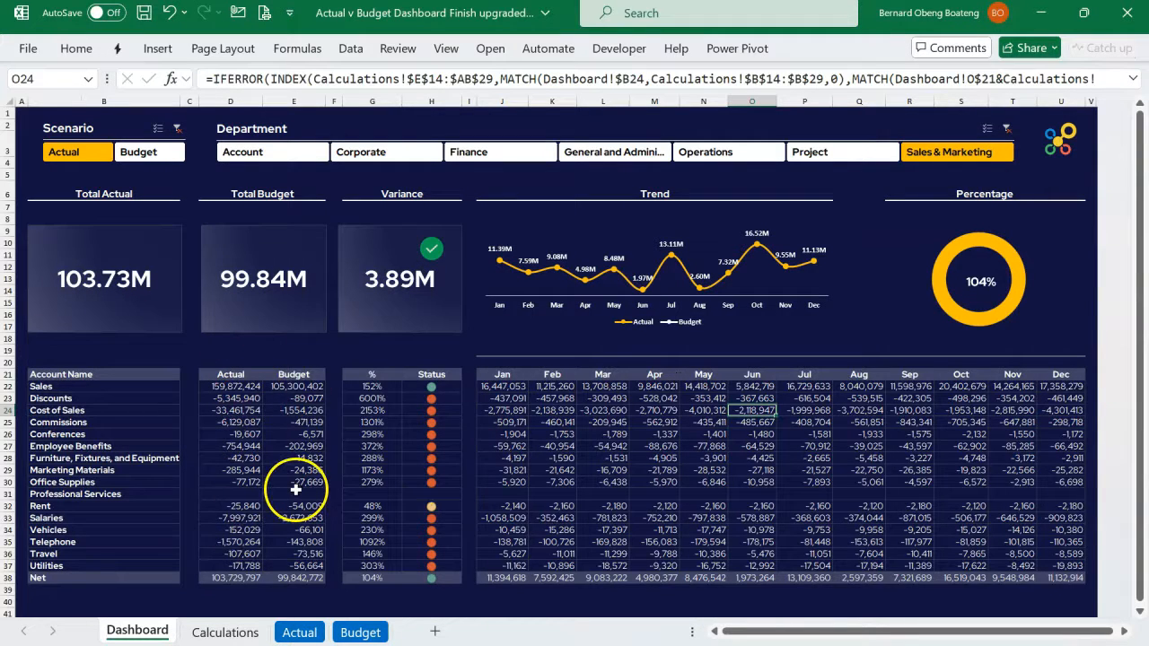
key(alt+Tab)
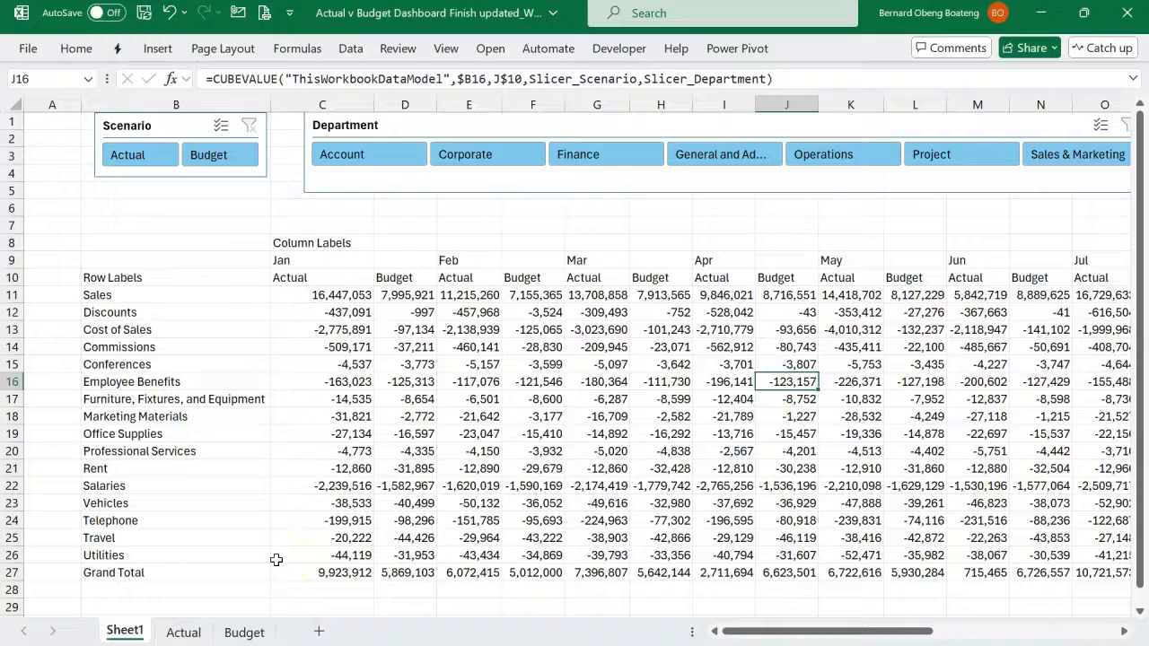
- Move the Total Actual and Total Budget columns from AA:AB to directly before January's Actual column, inserting them at column C
click(597, 452)
key(Right)
key(Right)
key(Right)
key(Right)
key(Right)
key(Right)
key(Right)
key(Right)
key(Right)
key(Right)
key(Right)
key(Right)
key(Right)
key(Right)
key(Right)
key(Right)
key(Right)
key(Right)
key(Right)
key(Right)
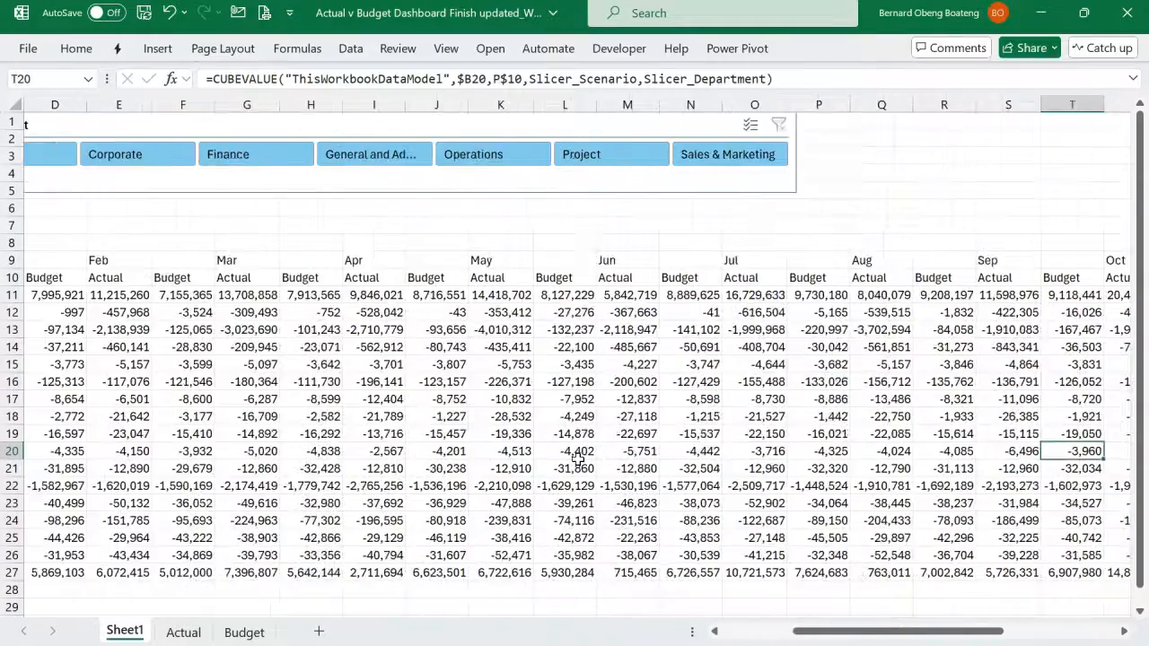
key(Right)
key(Right)
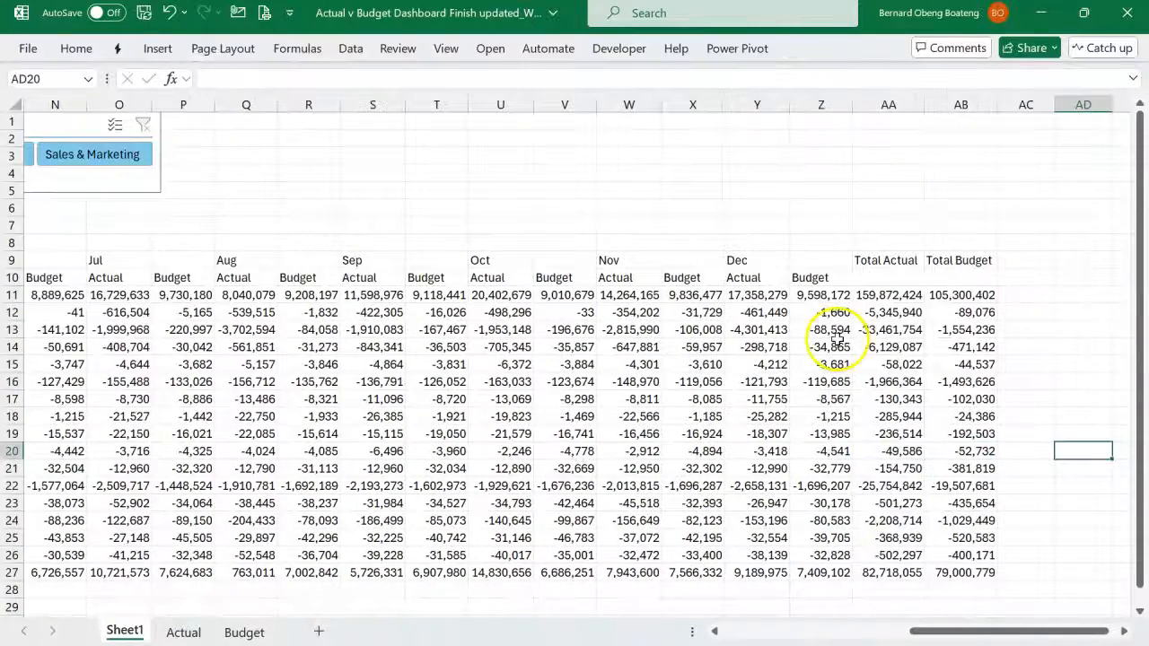
click(886, 104)
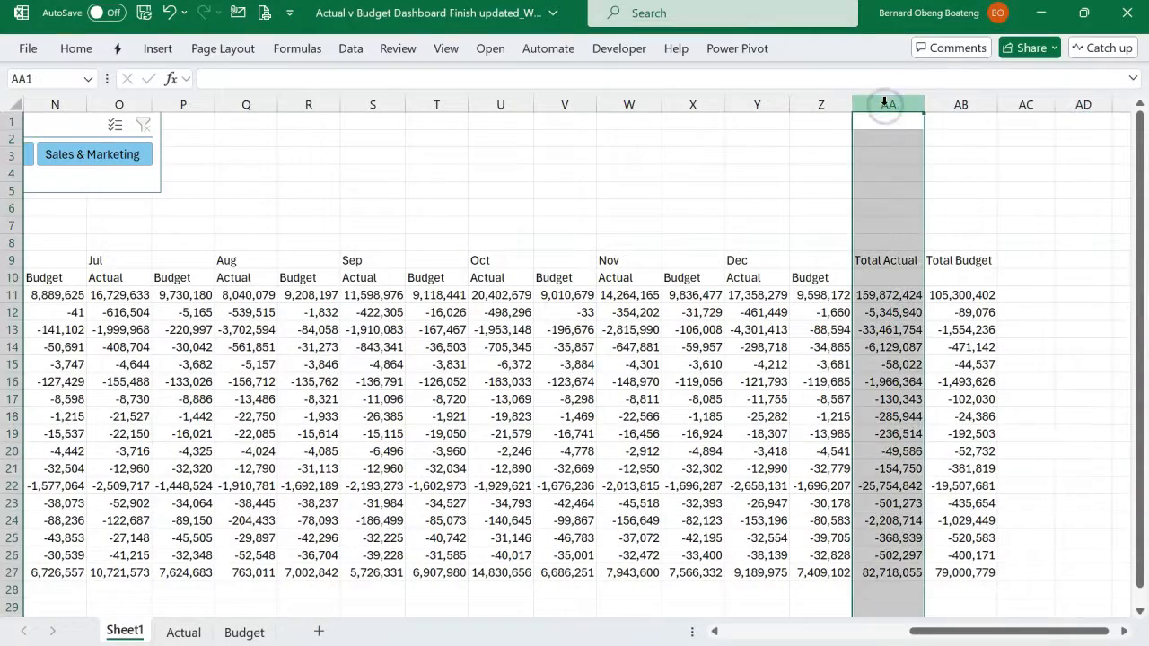
drag(886, 104, 994, 105)
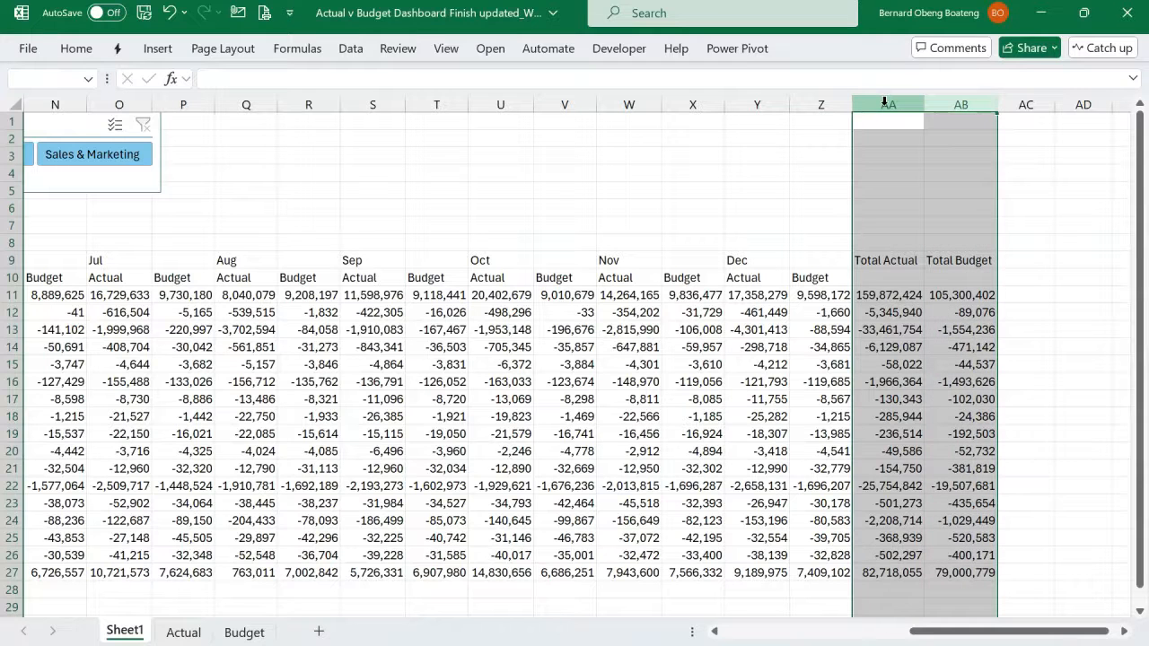
right_click(885, 104)
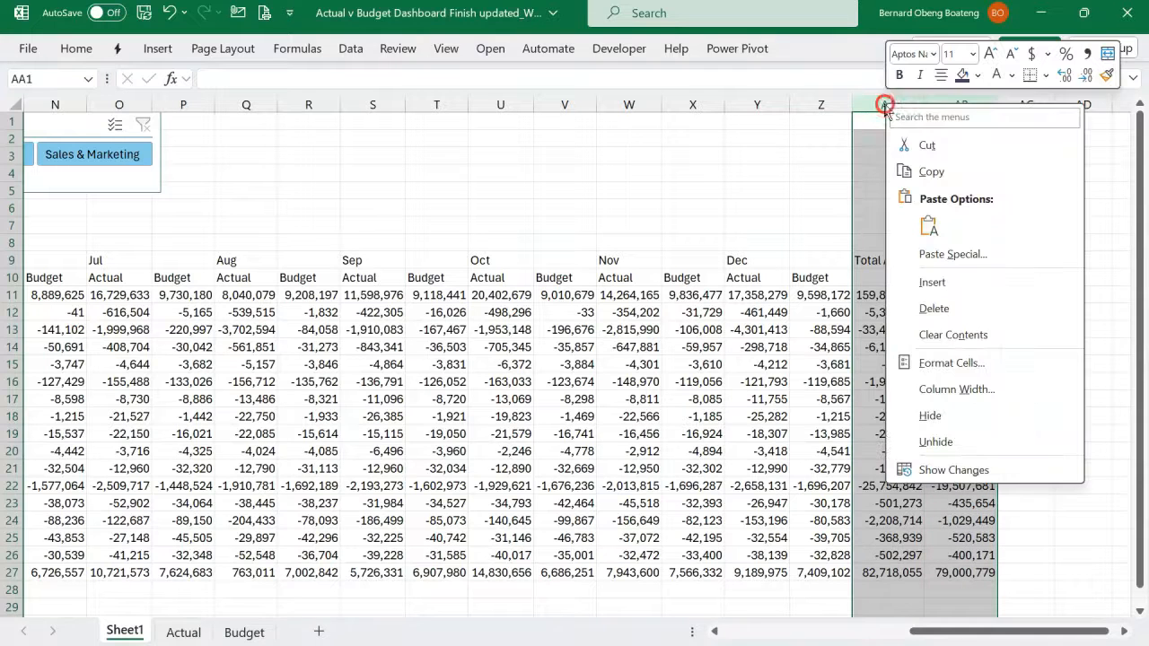
click(926, 145)
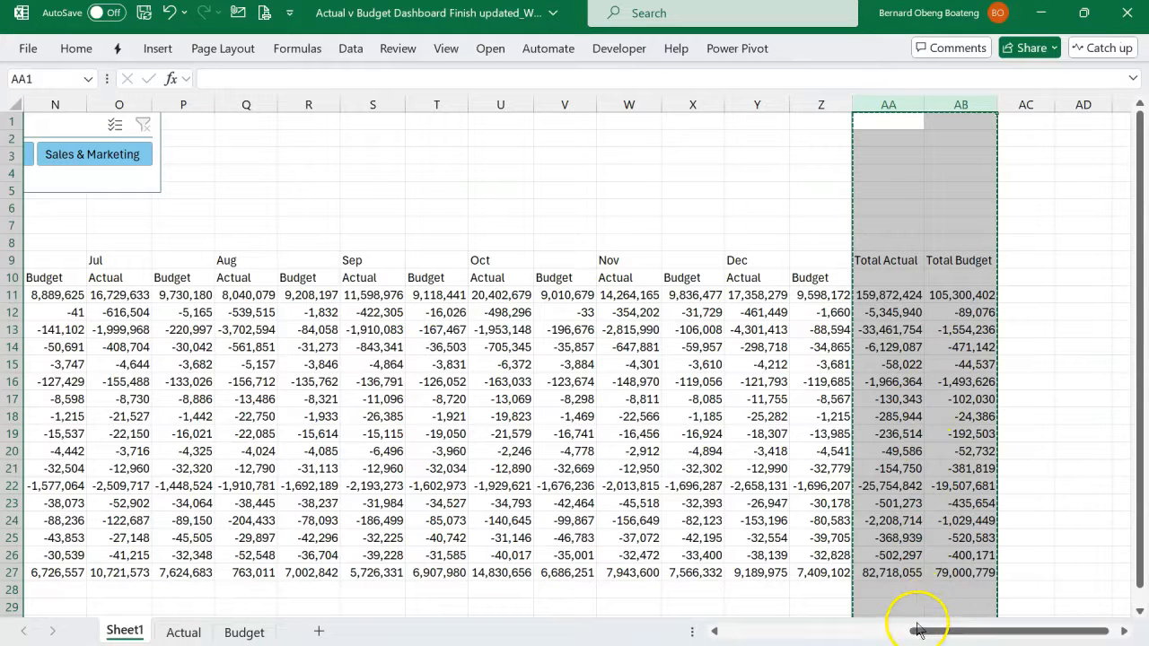
drag(919, 632, 718, 625)
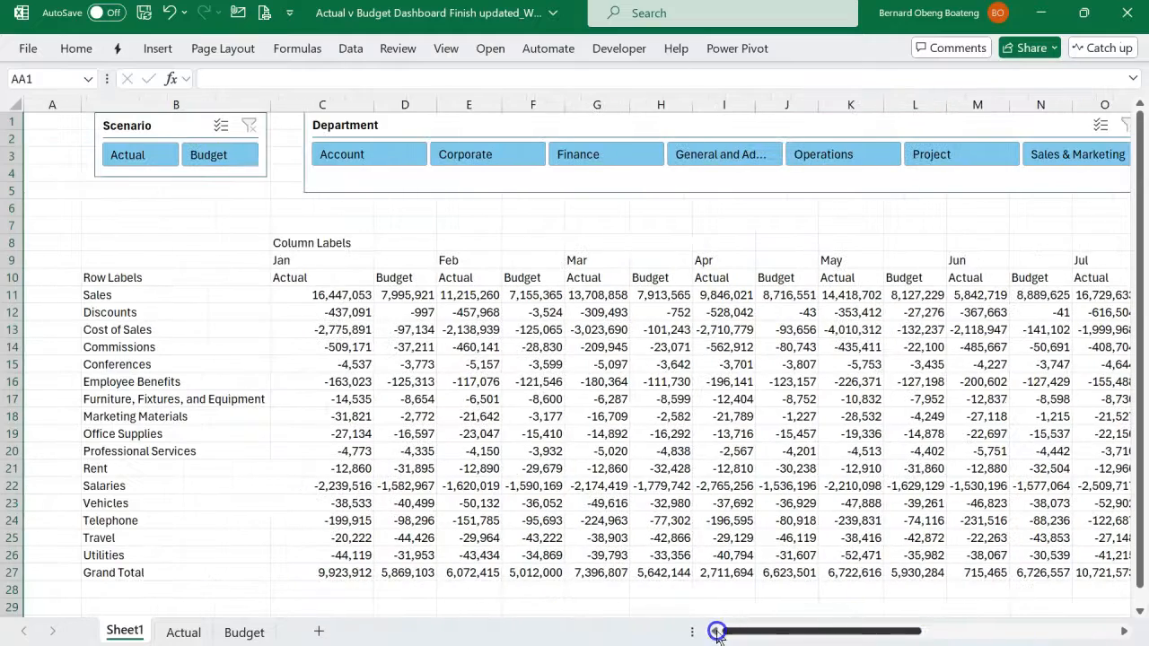
click(296, 105)
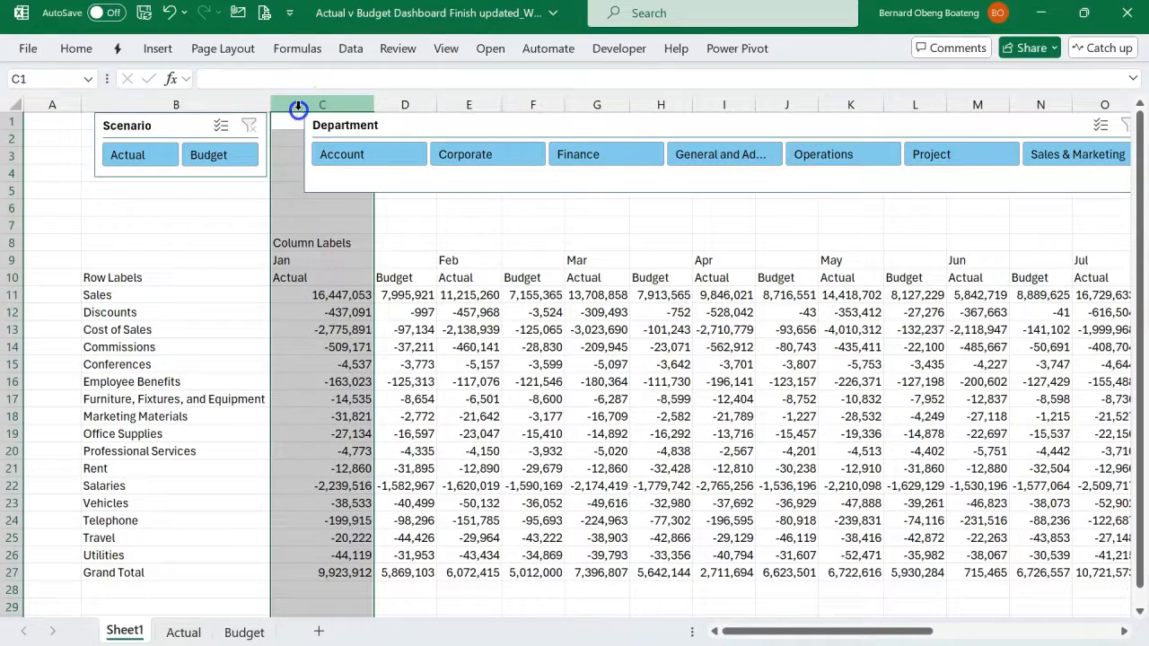
right_click(298, 106)
click(345, 288)
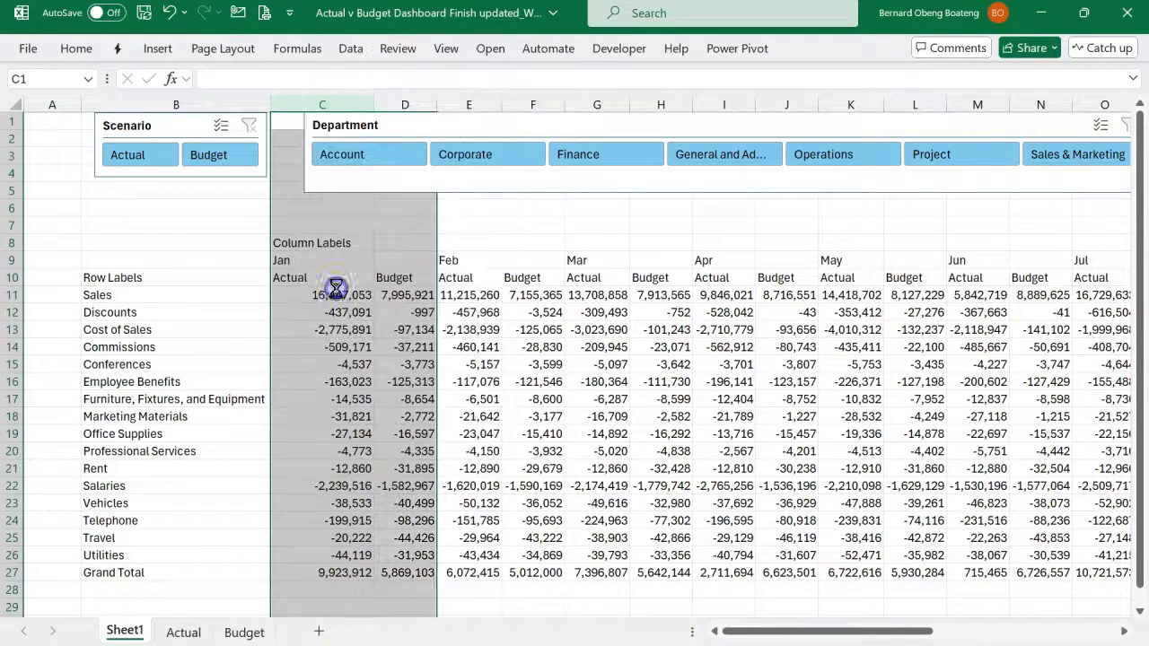
click(434, 292)
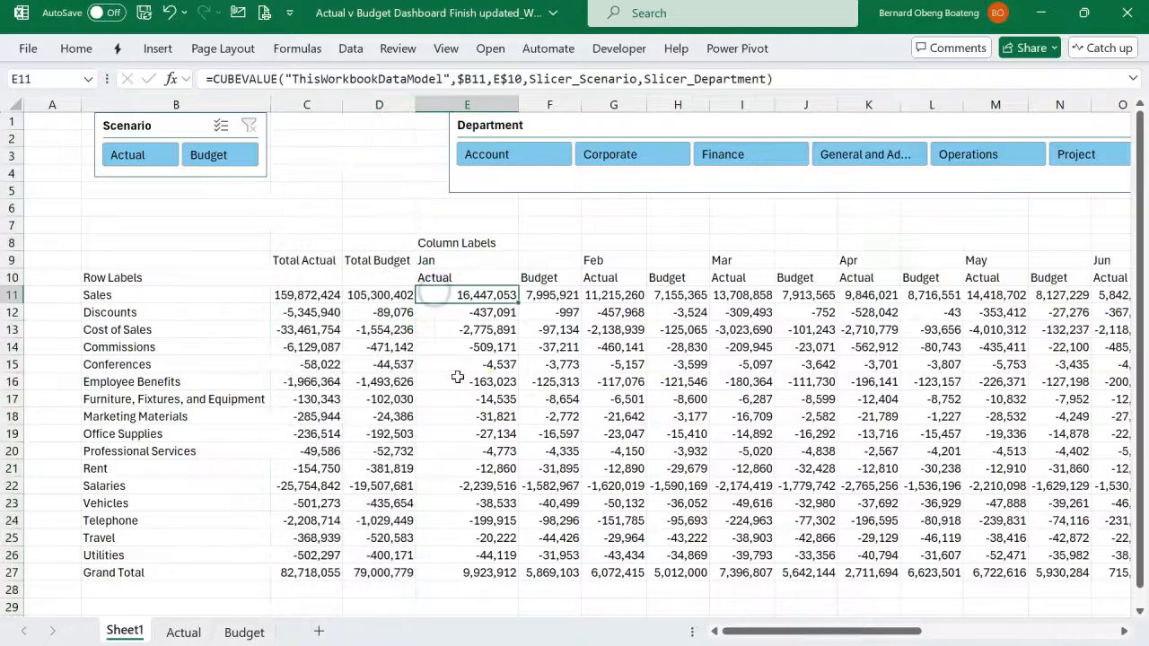
- Clear the Column Labels caption in E8 and the Row Labels caption in B10
ctrl+scroll(769, 489, down, 1)
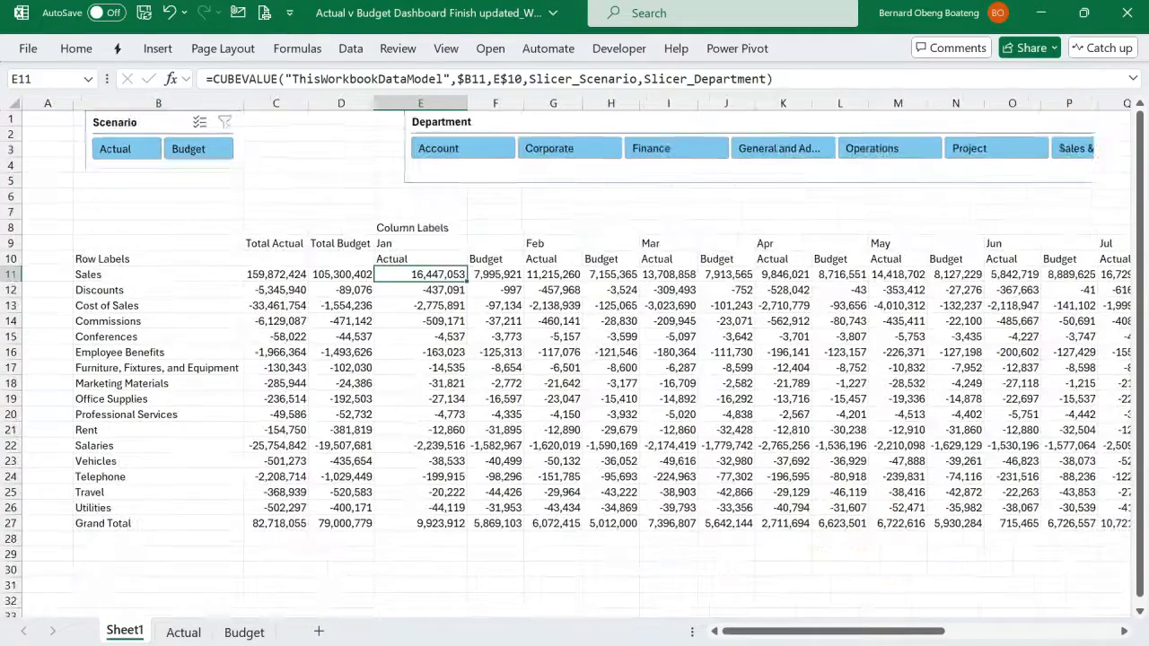
scroll(745, 440, right, 2)
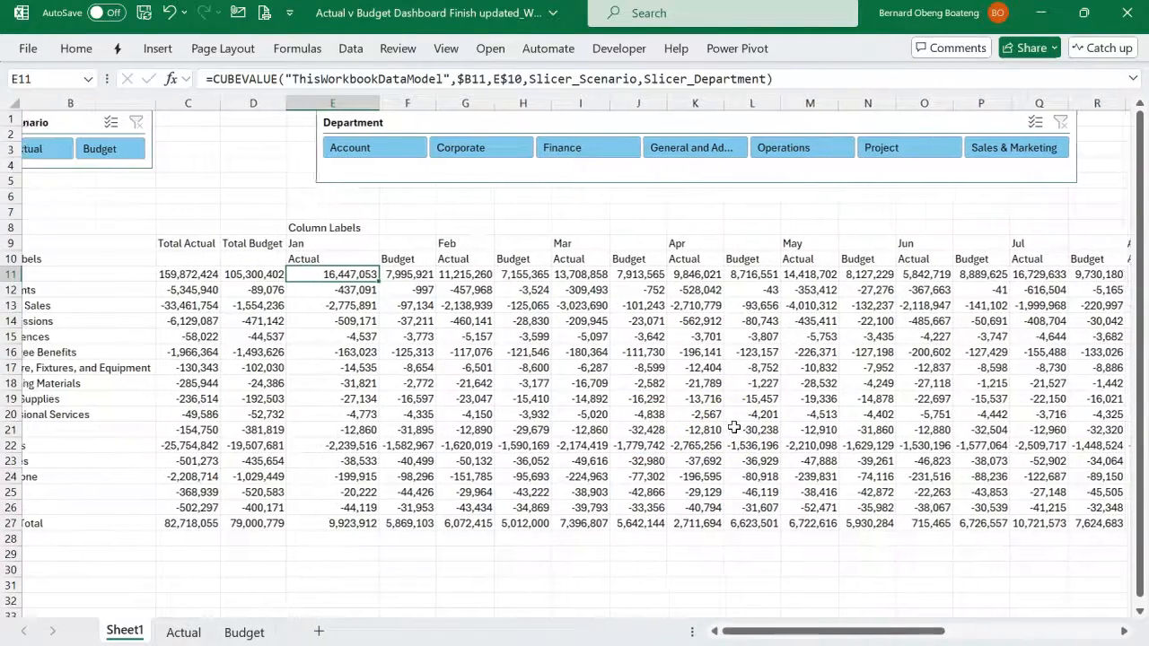
scroll(734, 428, right, 1)
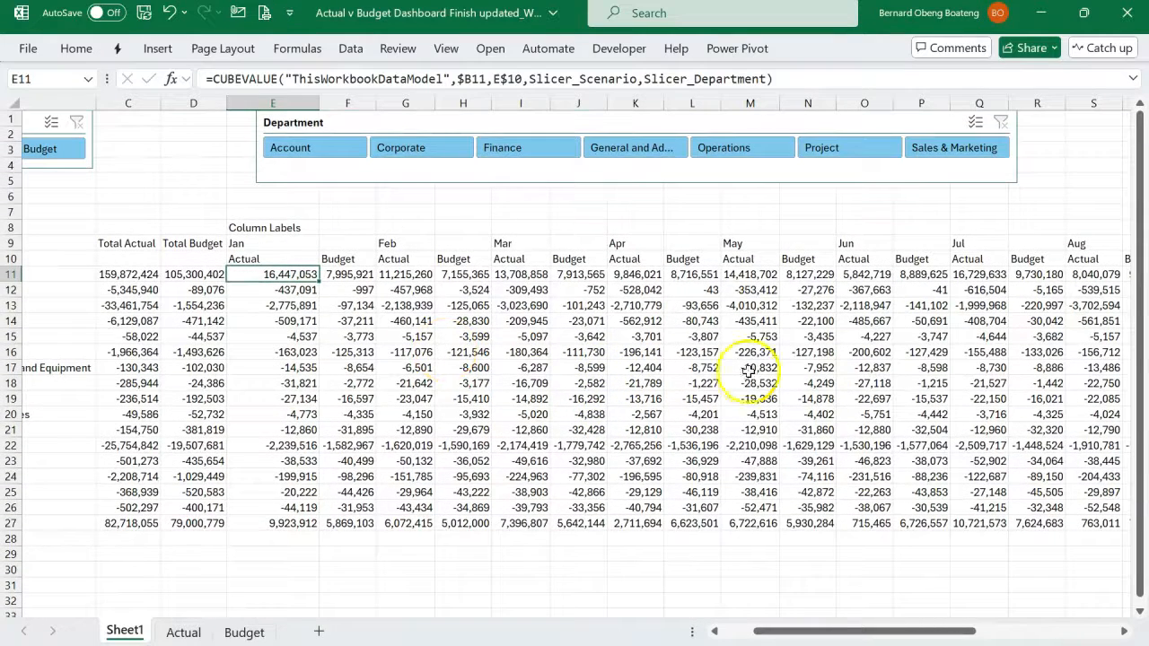
scroll(640, 370, right, 2)
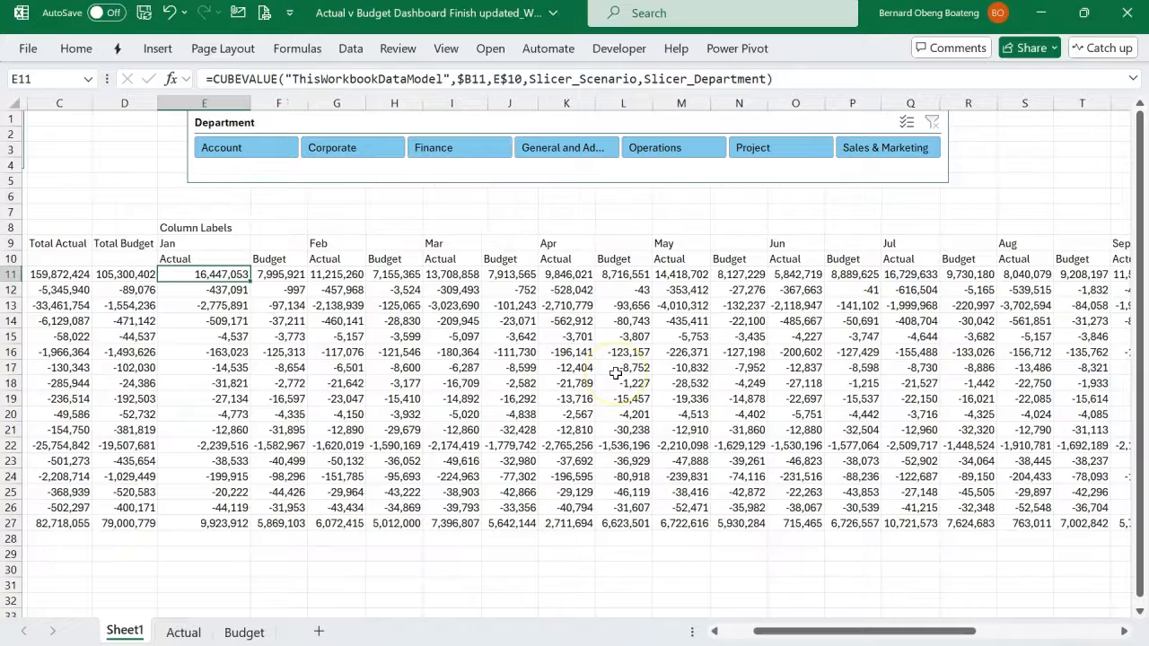
scroll(616, 372, left, 3)
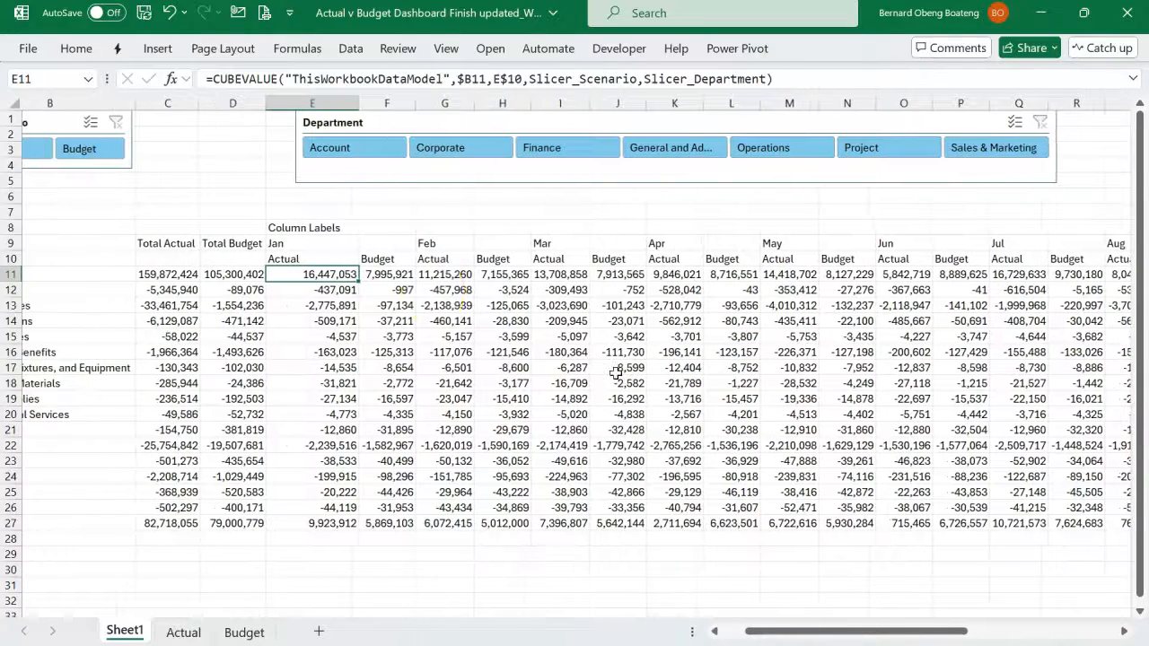
scroll(434, 290, left, 3)
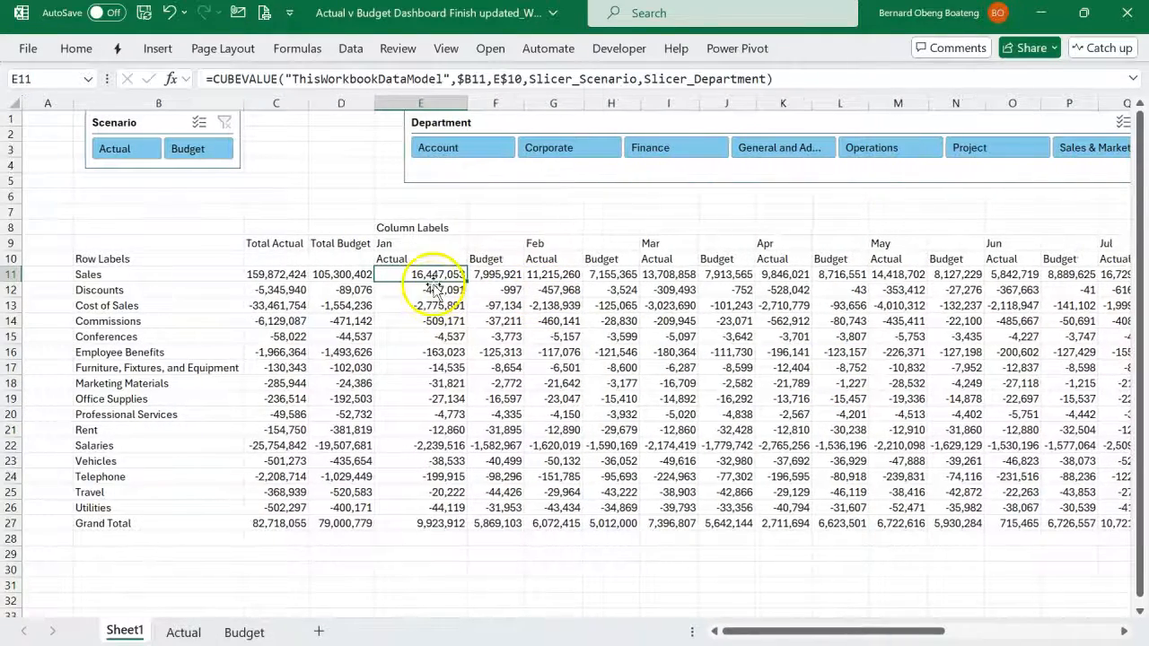
click(417, 229)
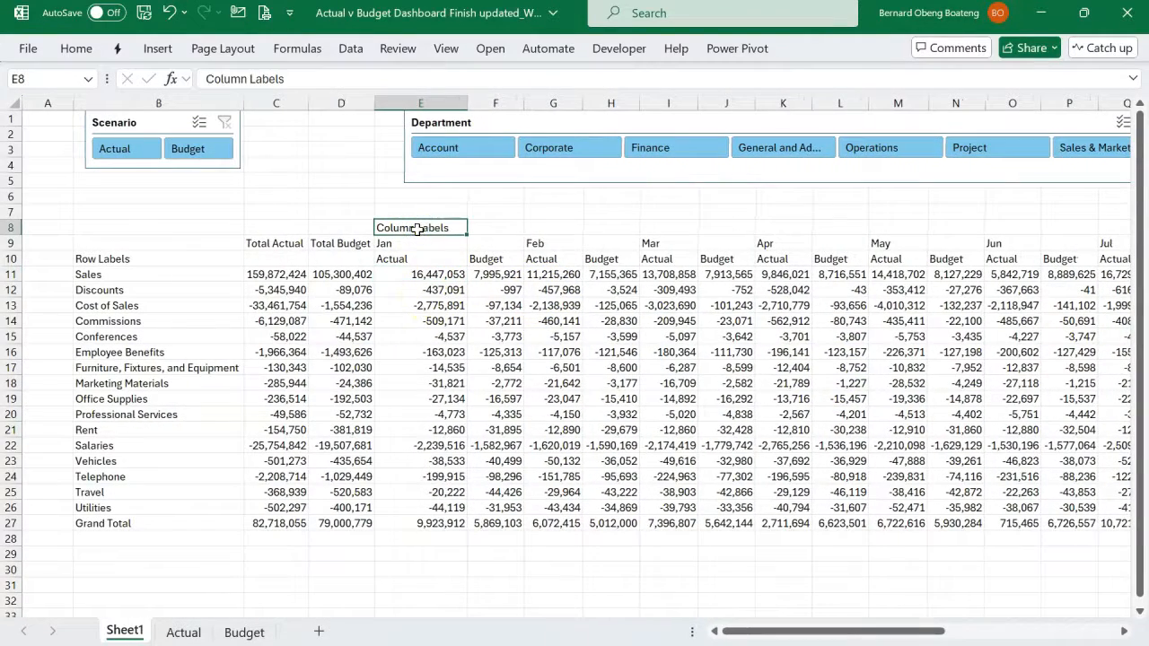
click(212, 241)
click(207, 260)
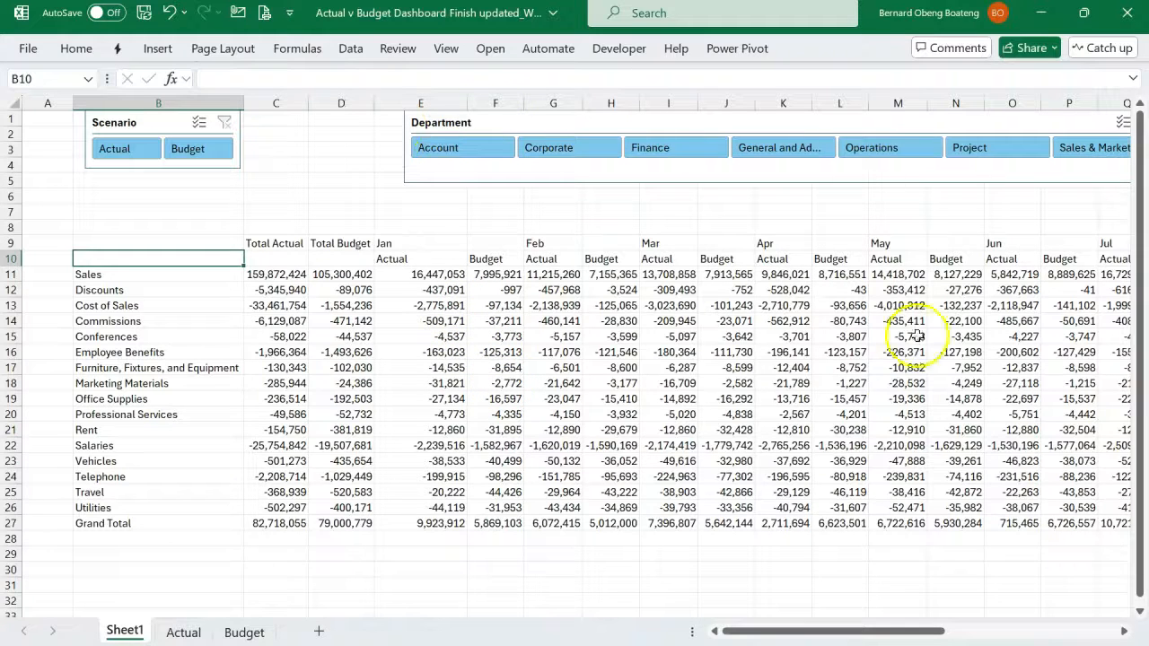
- Clear the contents of the Grand Total row, row 27
click(6, 523)
key(Delete)
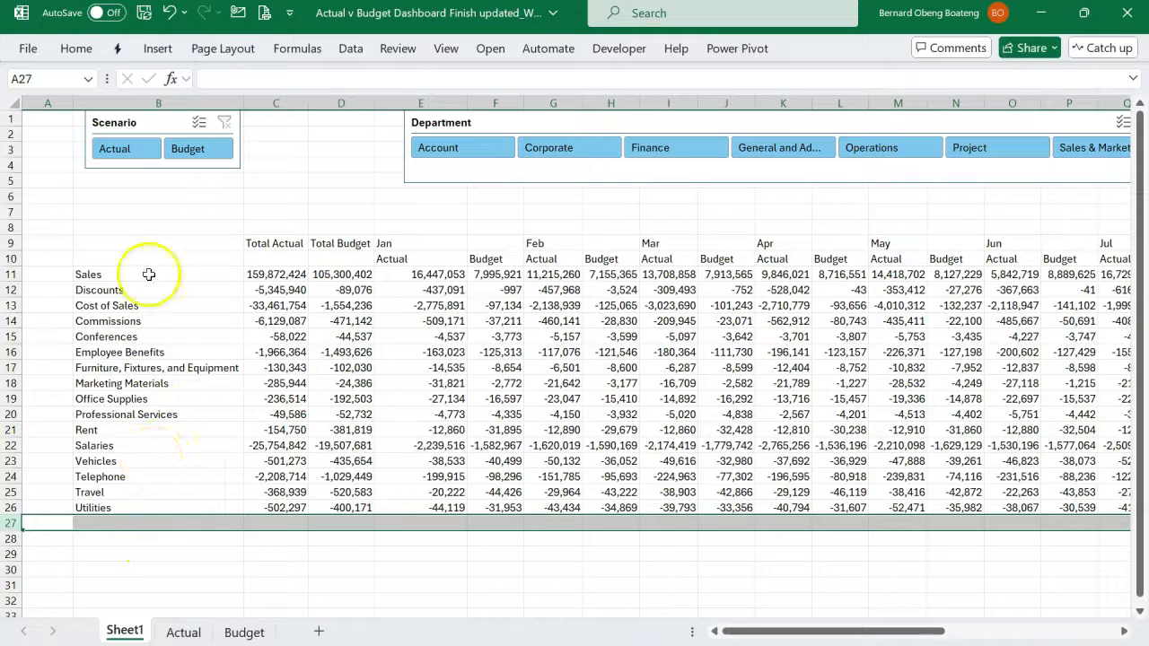
click(424, 416)
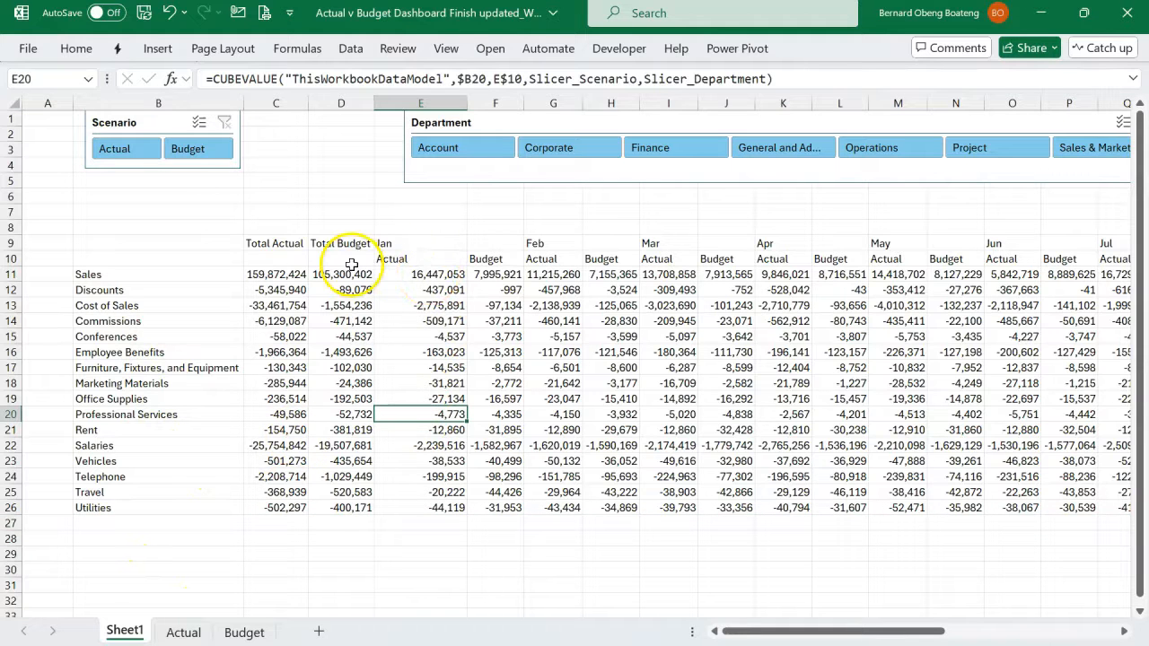
- Examine the month headers in row 9 and the empty header cells above the monthly Budget columns
click(424, 243)
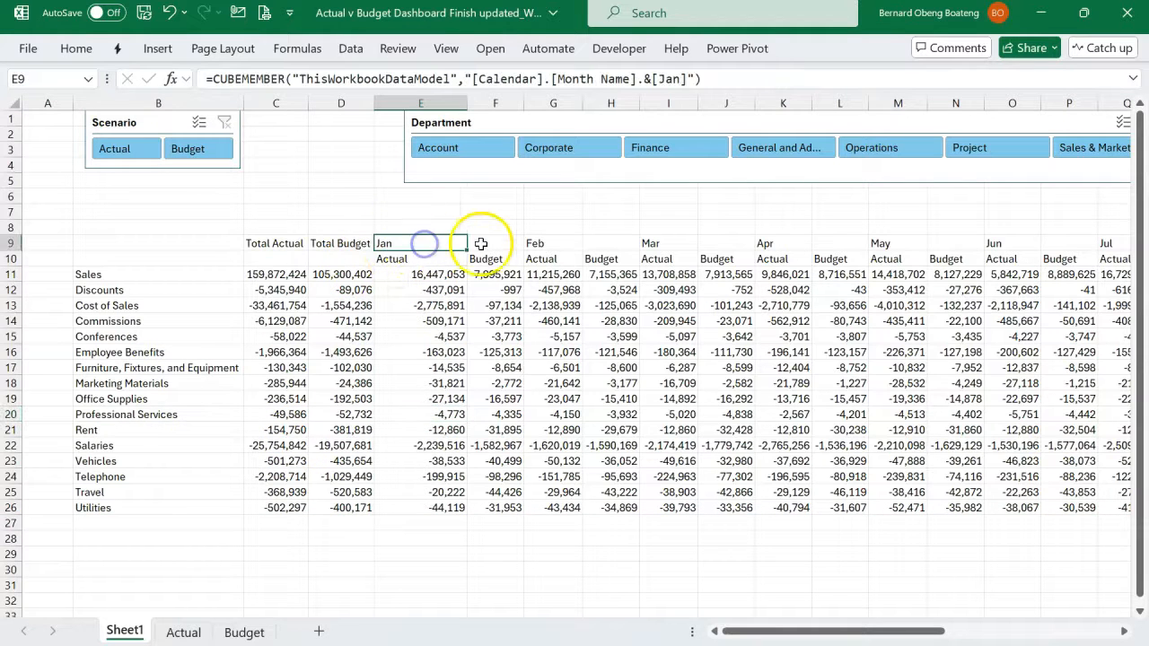
click(612, 243)
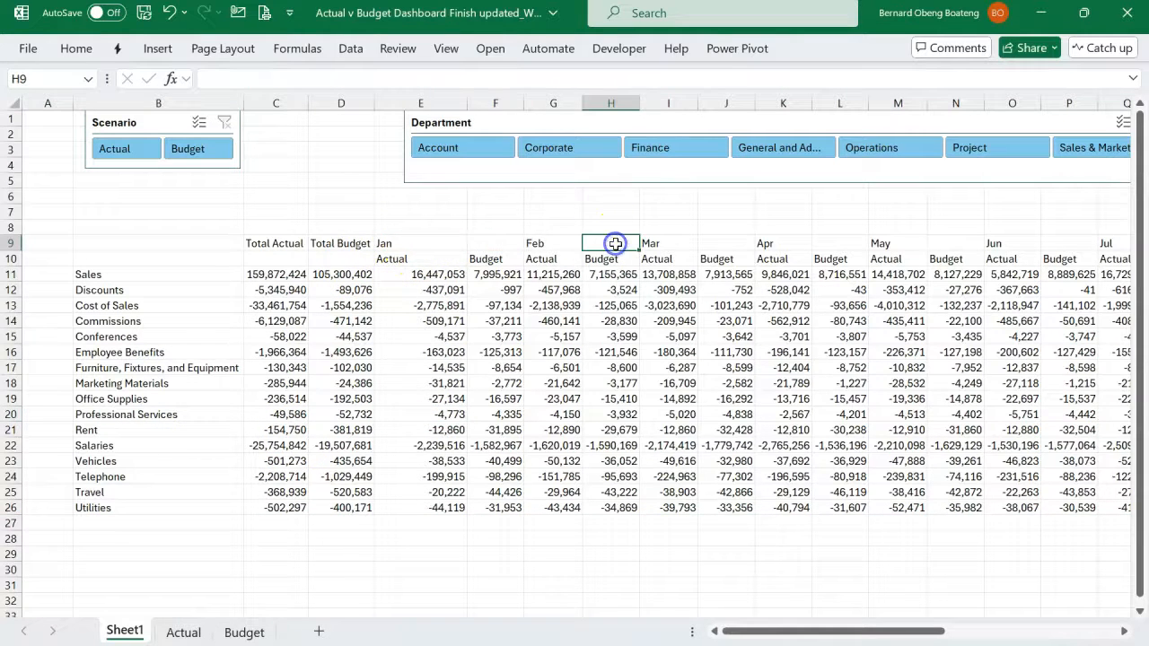
click(727, 239)
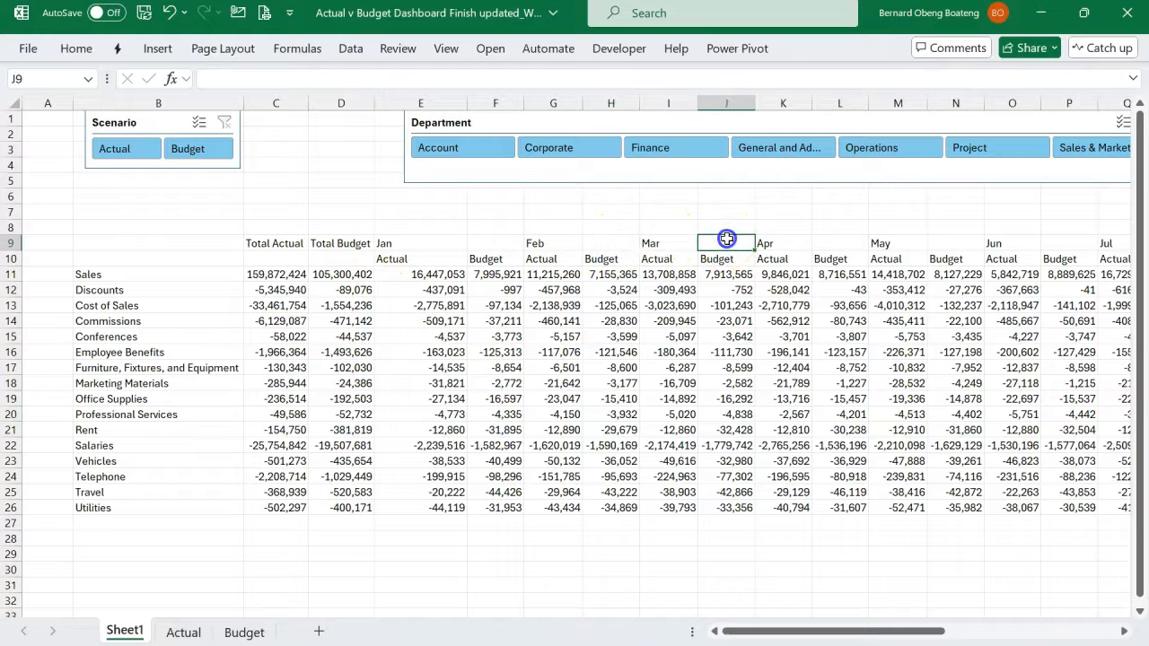
click(426, 245)
drag(425, 250, 502, 265)
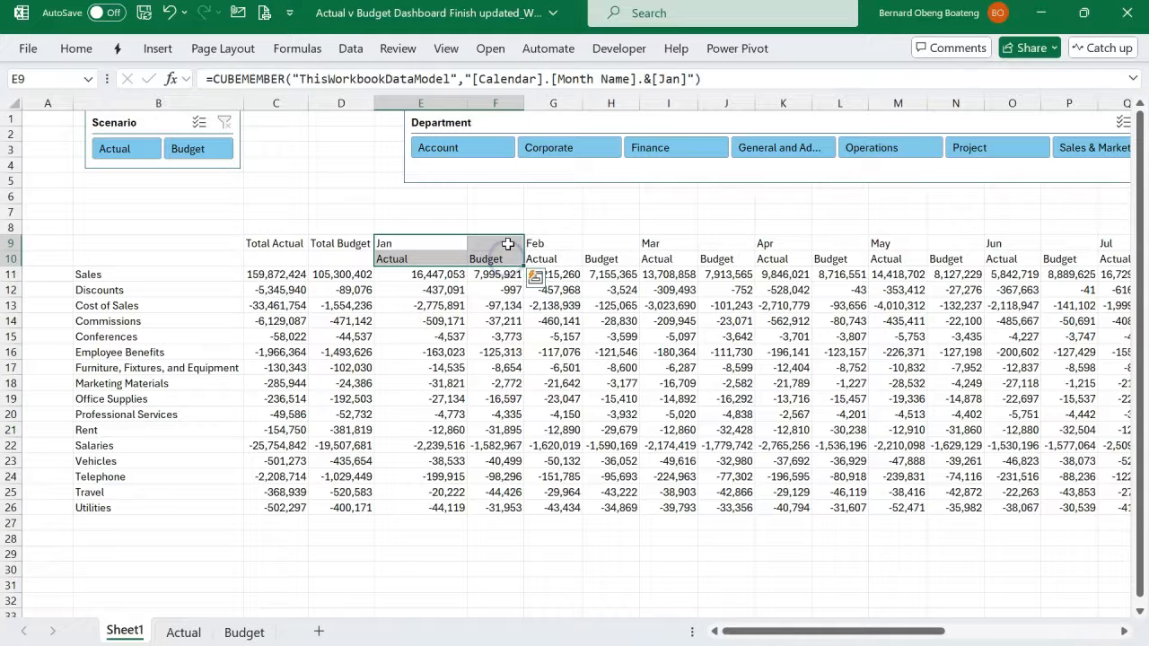
click(508, 244)
ctrl+click(601, 244)
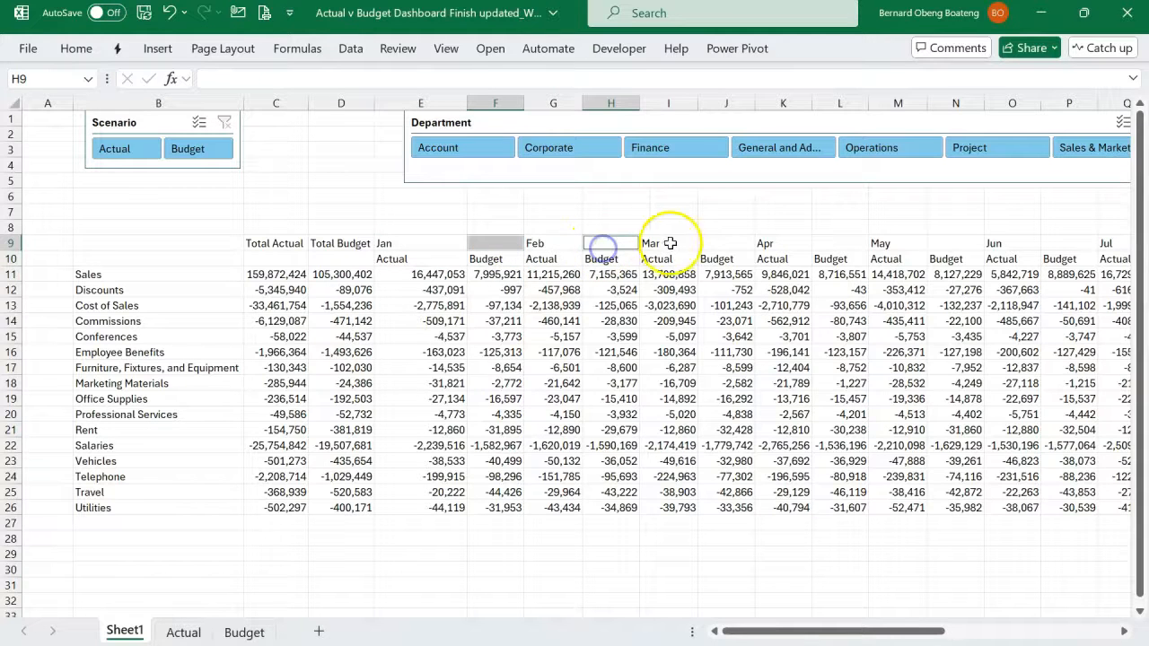
- Select only the blank cells within the month header range in row 9, starting from E9, using Go To Special with Blanks
click(436, 243)
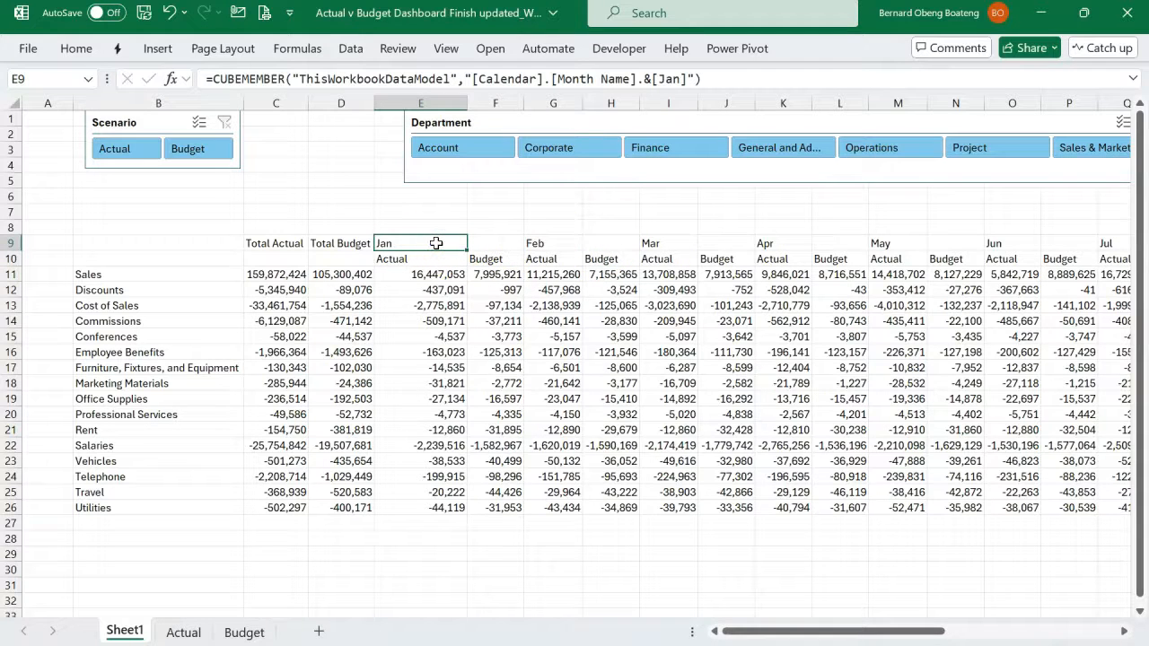
key(shift+Right)
key(shift+Right)
key(shift+Right)
key(shift+Right)
key(shift+Right)
key(shift+Right)
key(shift+Right)
key(shift+Right)
key(shift+Right)
key(shift+Right)
key(shift+Right)
key(shift+Right)
key(shift+Right)
key(shift+Right)
key(shift+Right)
key(shift+Right)
key(shift+Right)
key(shift+Right)
key(shift+Right)
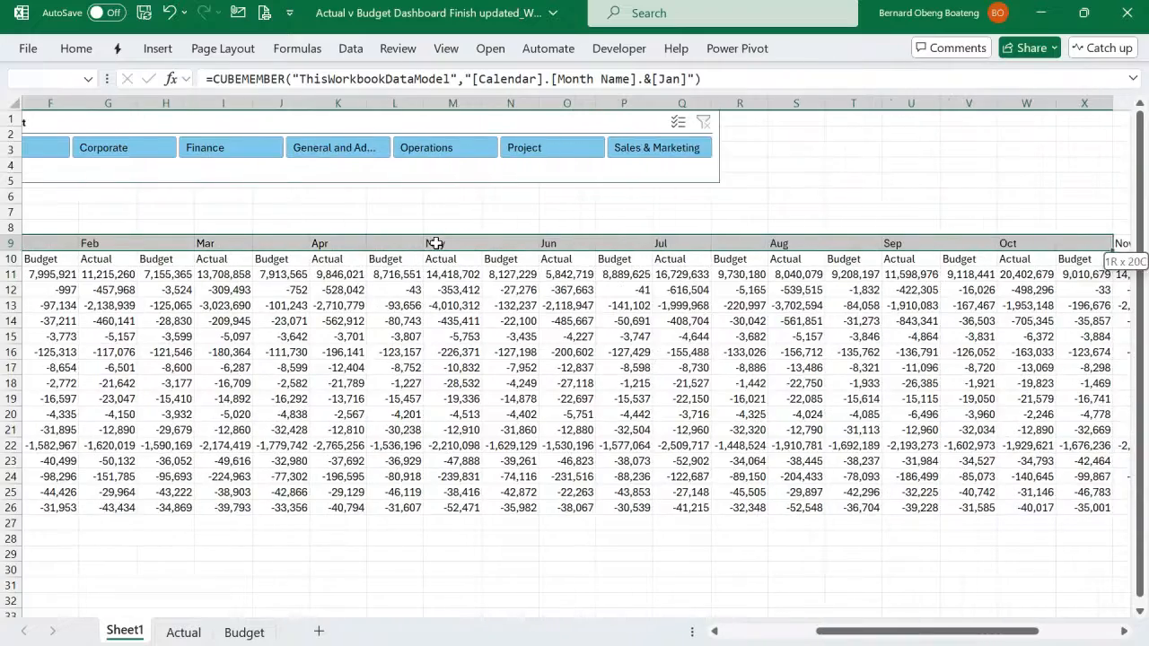
key(shift+Right)
key(shift+Right)
key(shift+Right)
key(ctrl+BackSpace)
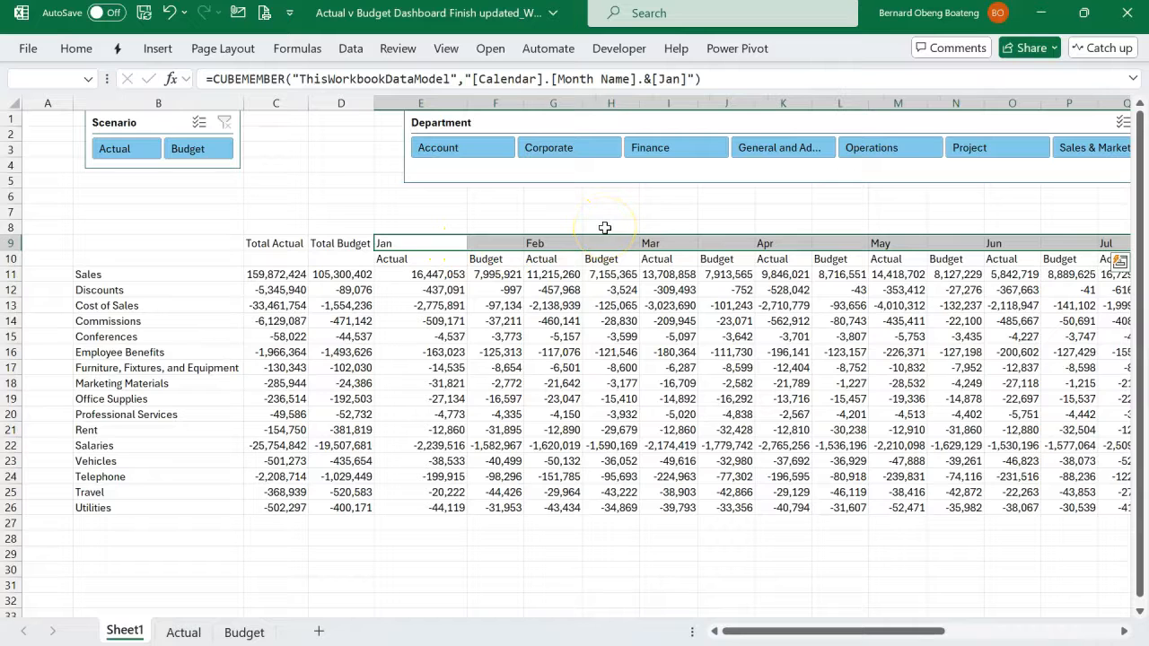
key(F5)
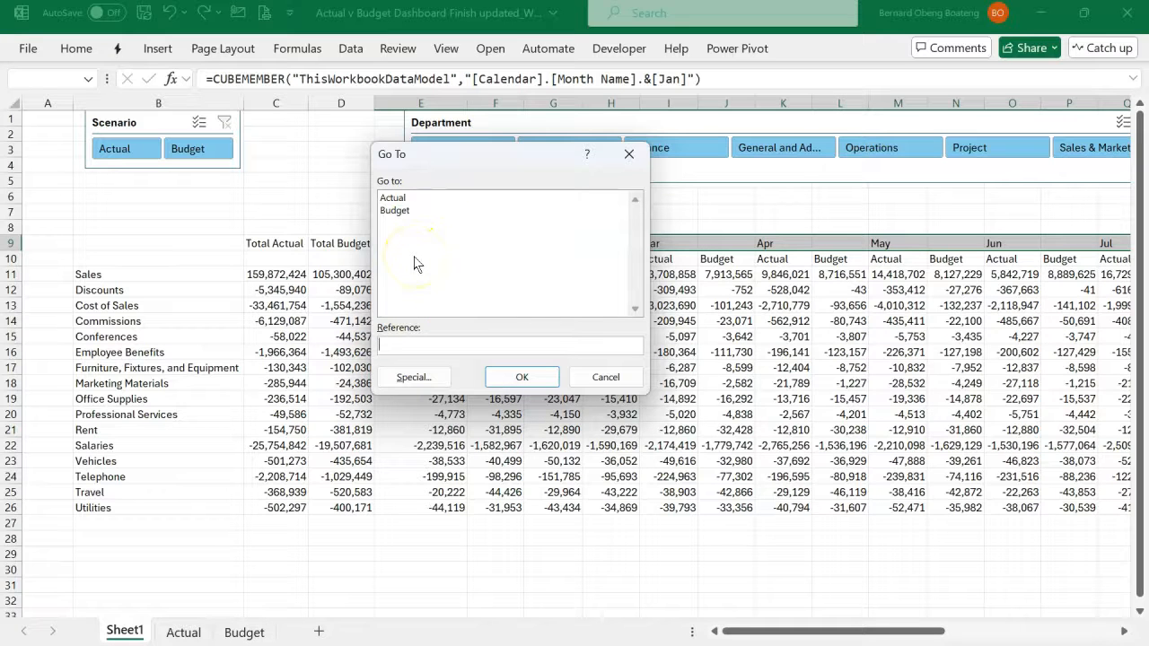
key(alt+s)
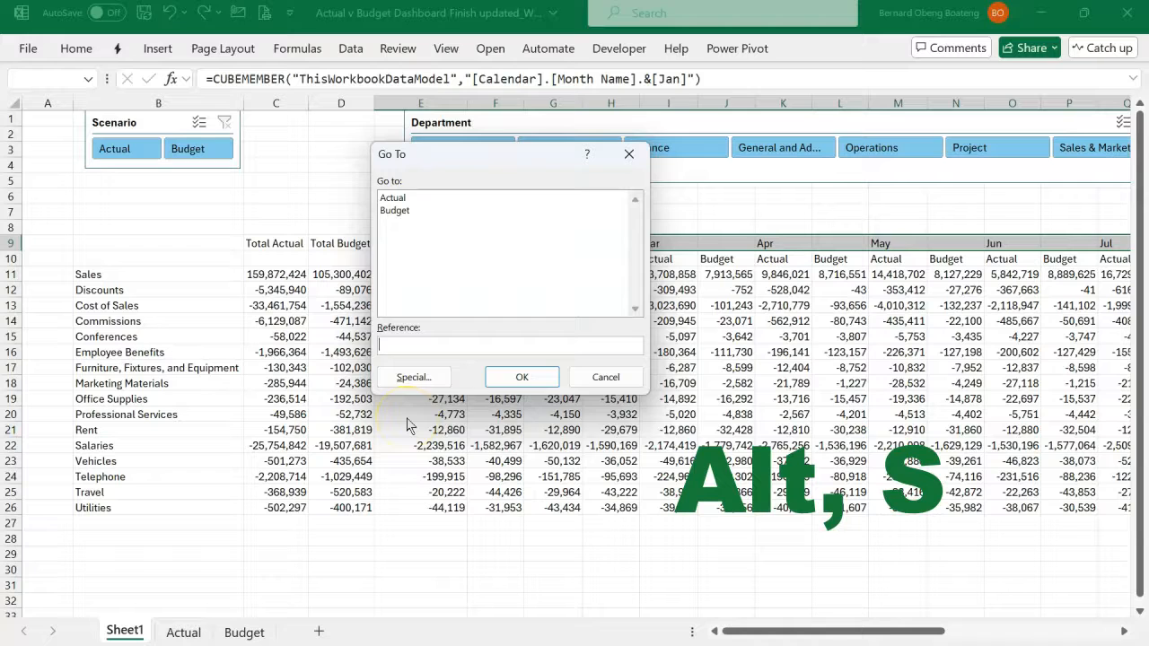
key(alt+s)
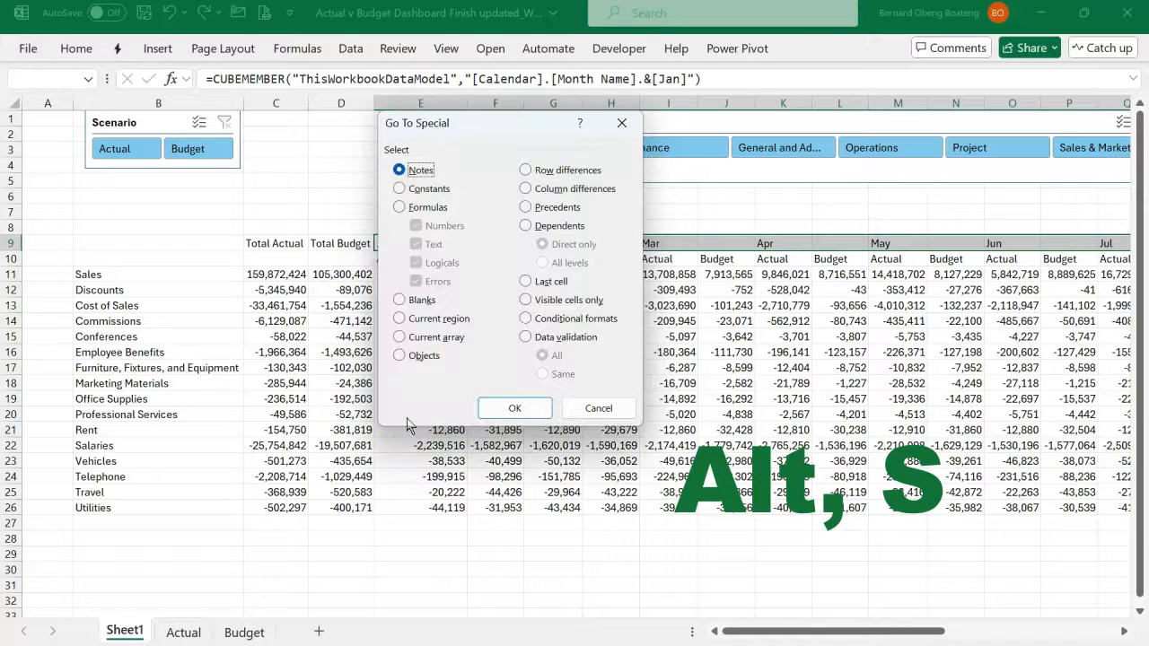
click(429, 303)
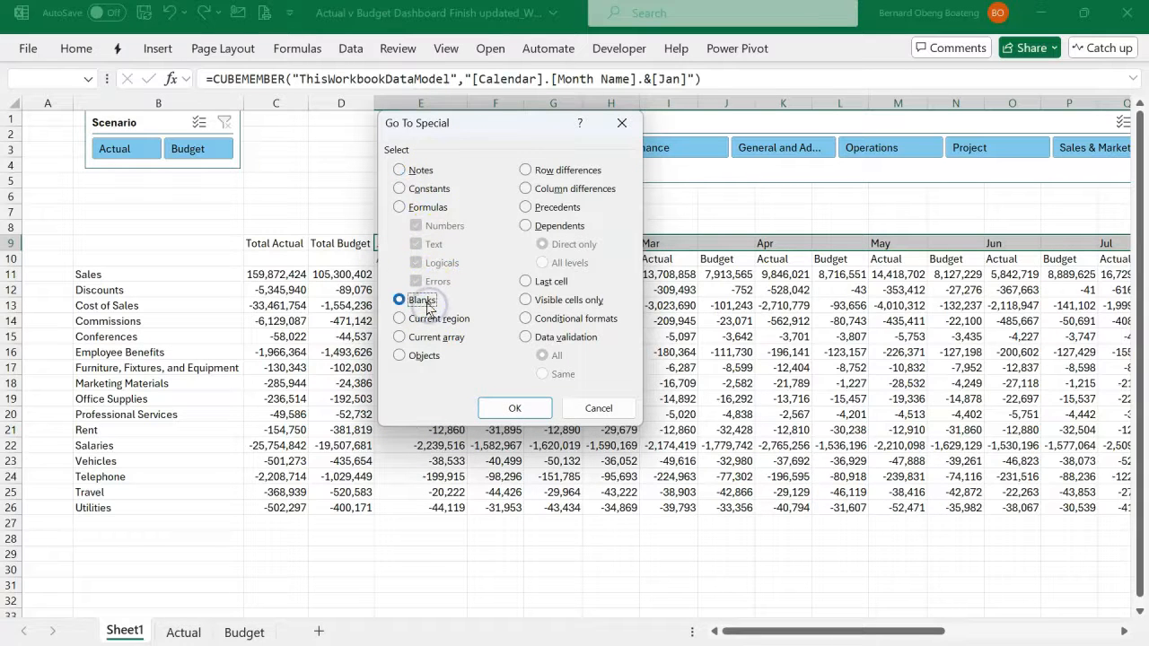
click(514, 407)
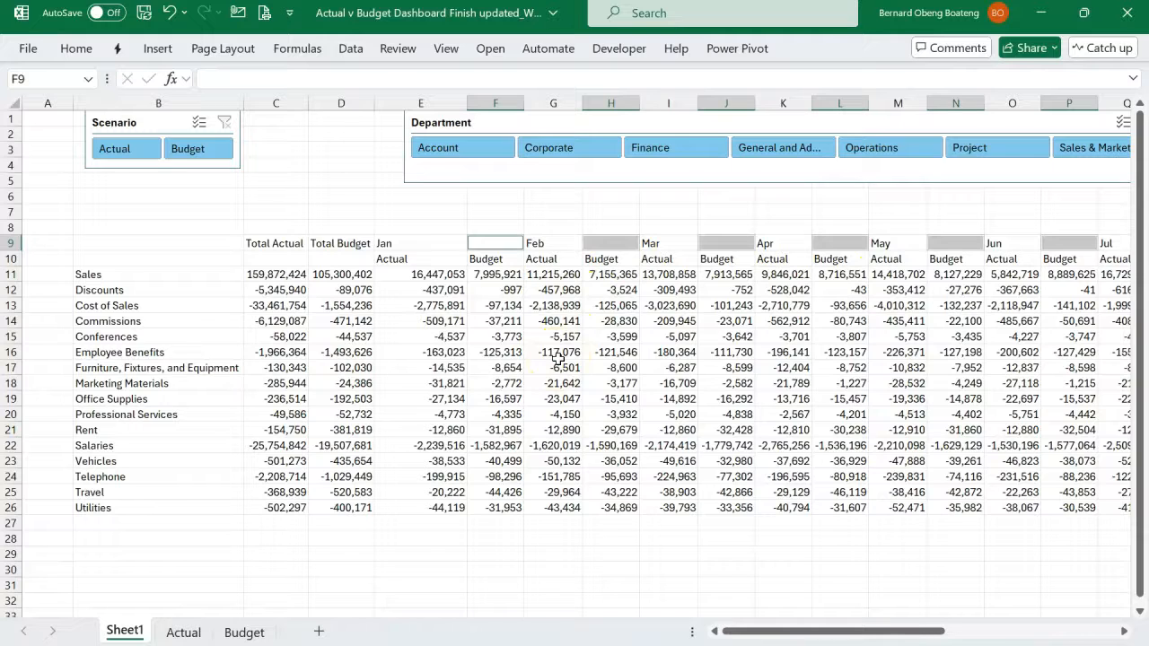
- Fill all the selected blank header cells with the month name from the cell to their left, using the relative formula =E9 in F9
click(451, 243)
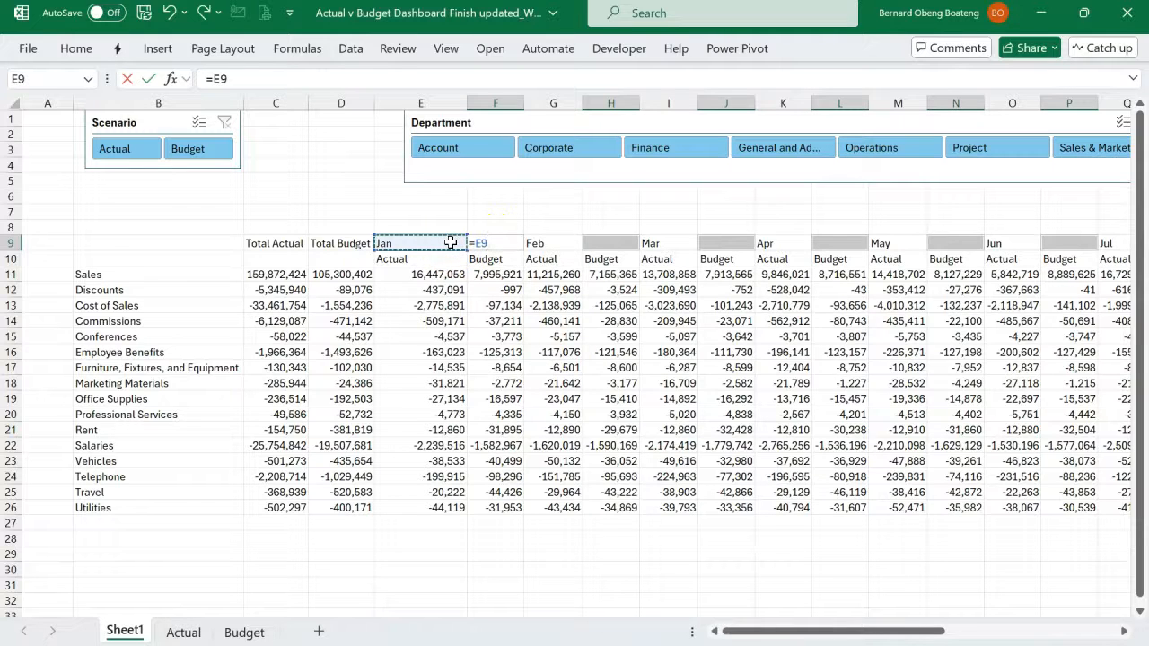
key(Return)
click(474, 243)
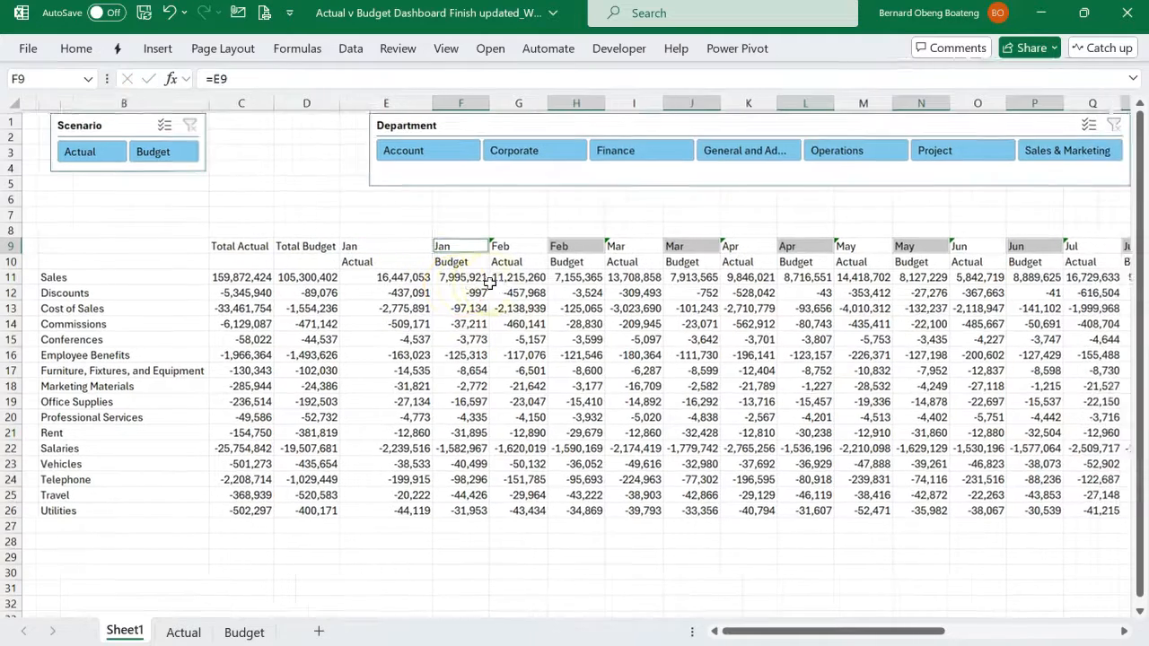
scroll(489, 282, right, 2)
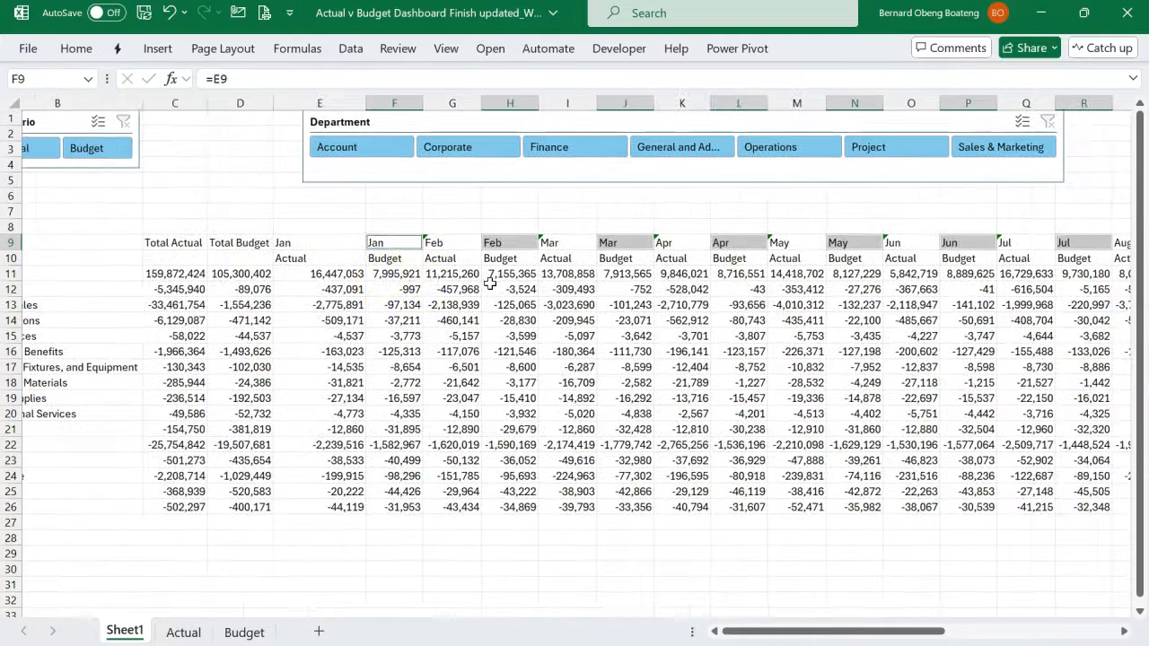
click(342, 249)
drag(342, 249, 384, 256)
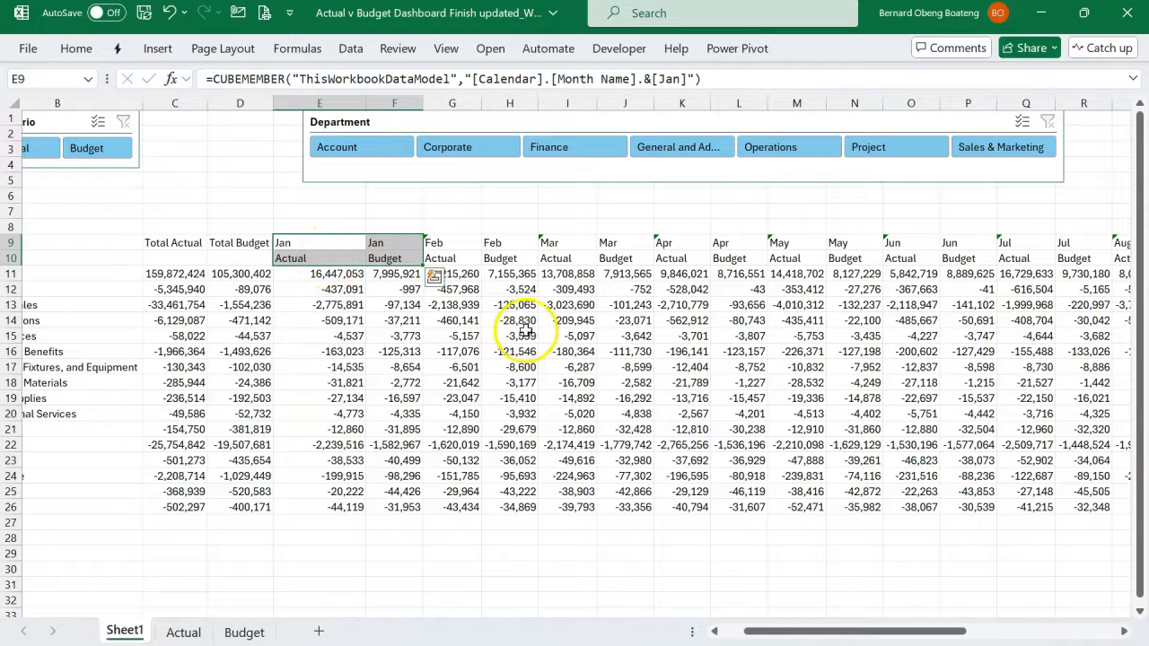
scroll(520, 327, right, 3)
scroll(526, 329, left, 3)
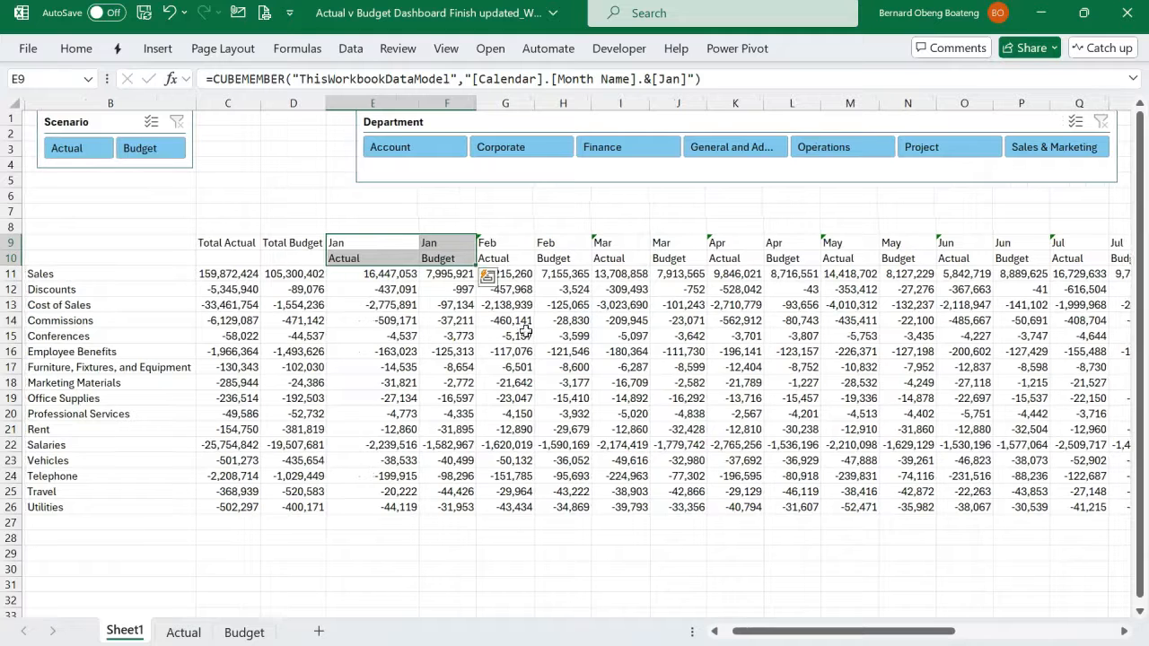
click(462, 414)
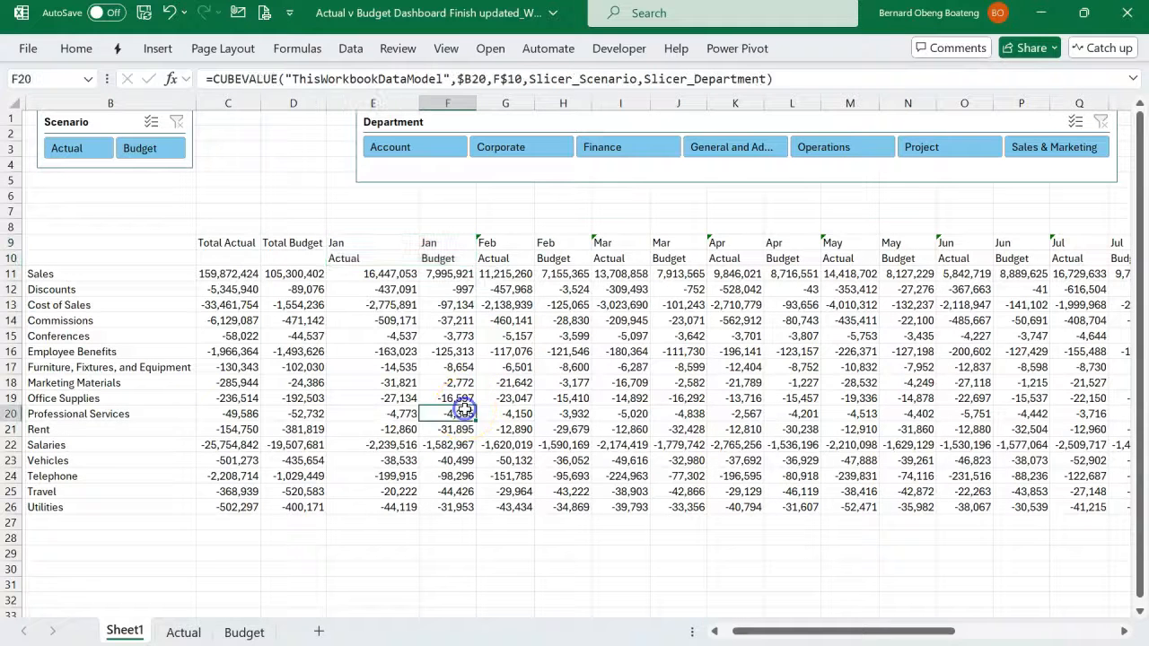
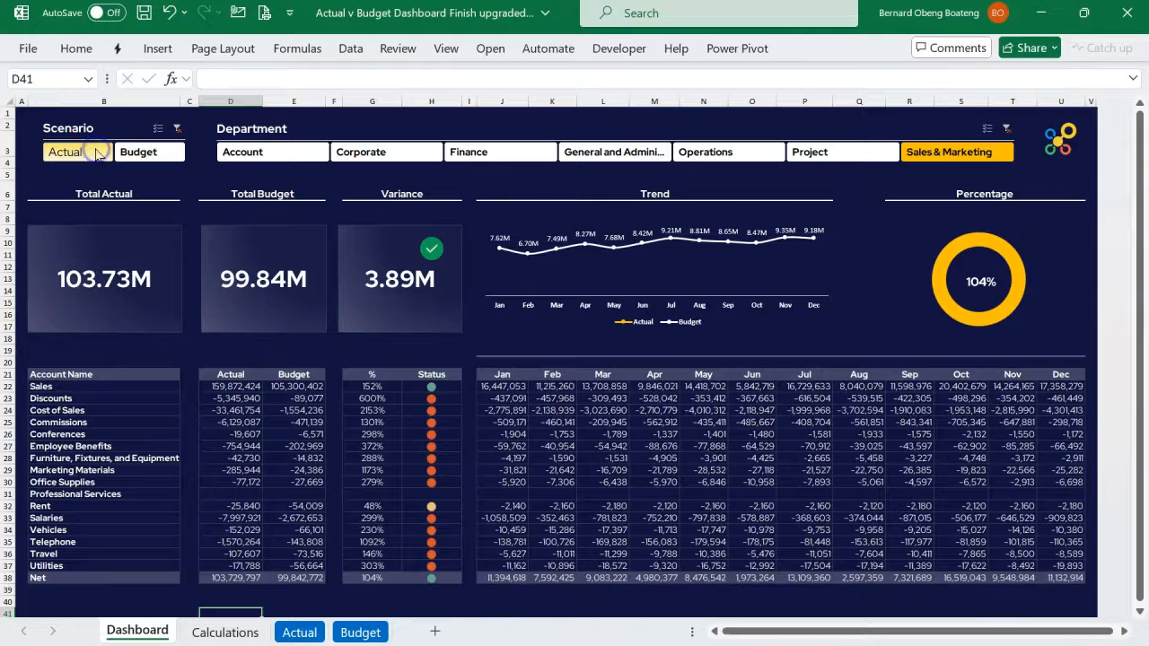
- Enter the row labels Actual in B29 and Budget in B30, below the account table
click(269, 381)
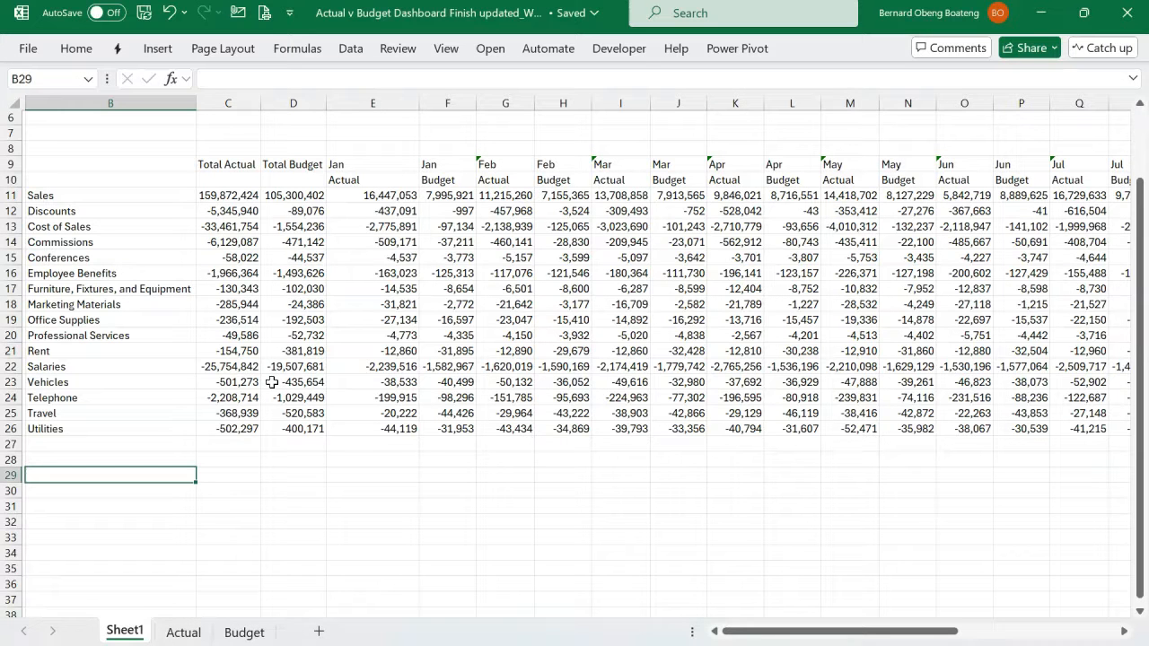
text(Actual)
key(Return)
text(Budget)
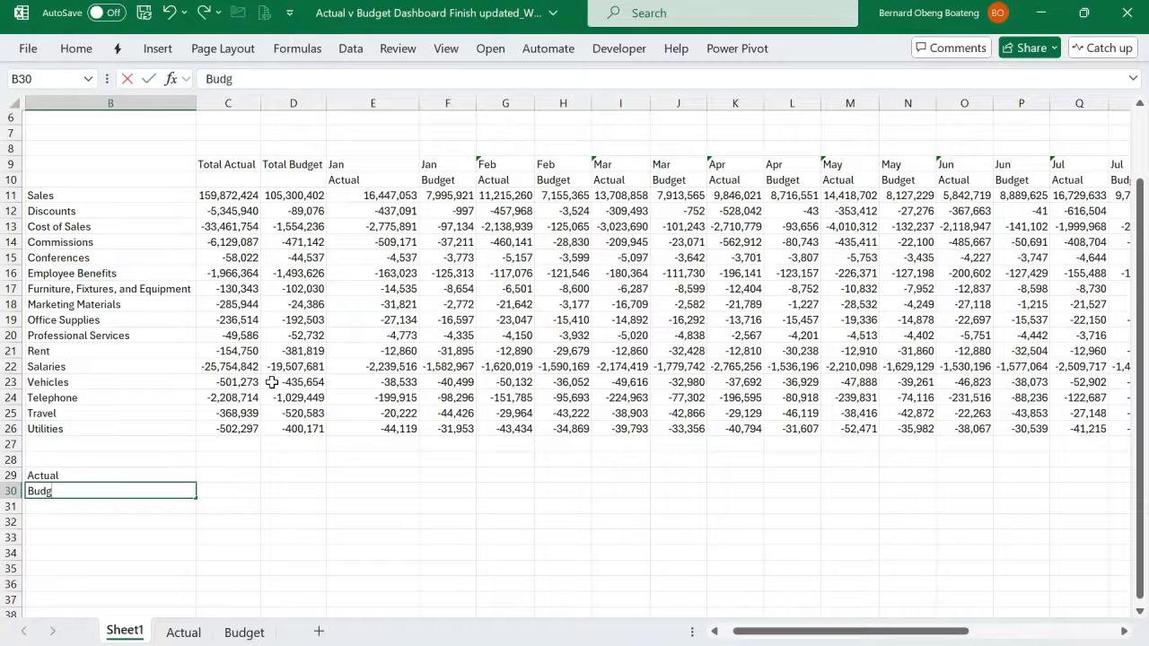
key(Tab)
key(Tab)
- Enter Jan in C28 and autofill the month names across row 28 through Dec in N28
key(Up)
key(Up)
key(Left)
text(Jan)
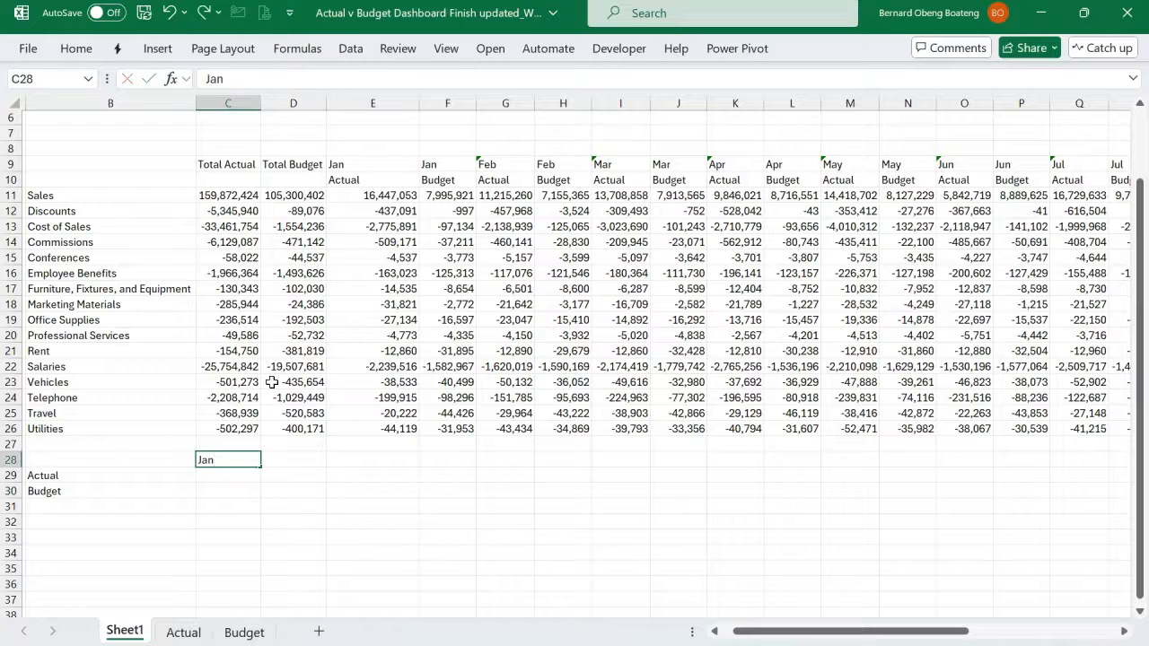
key(Tab)
click(236, 459)
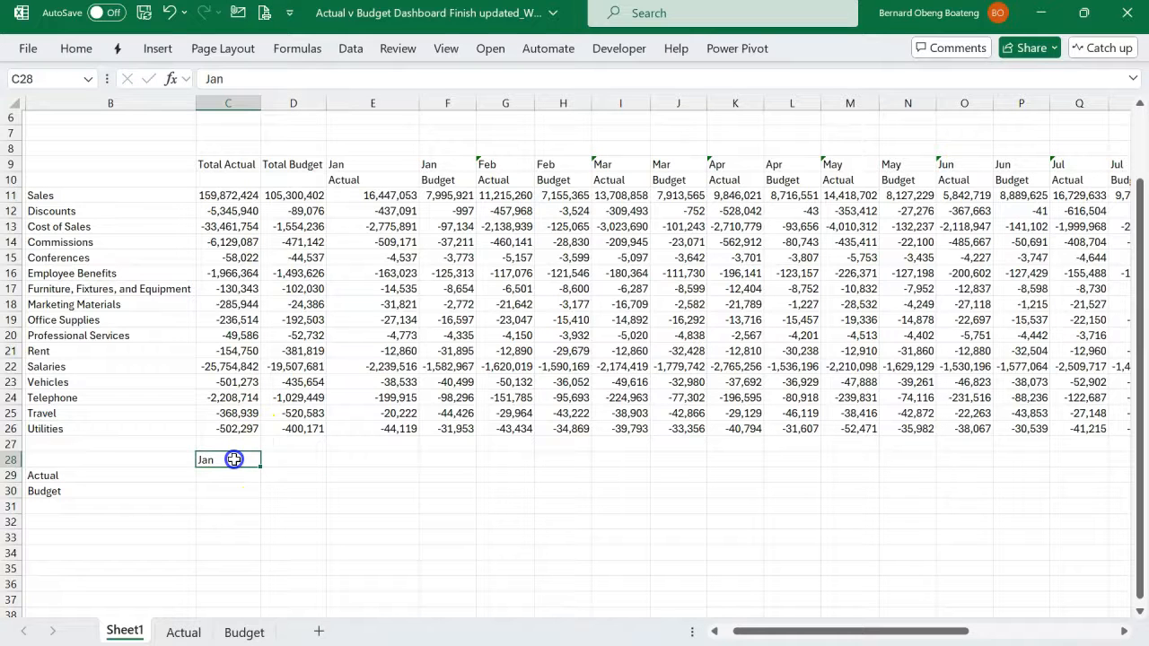
drag(260, 465, 938, 487)
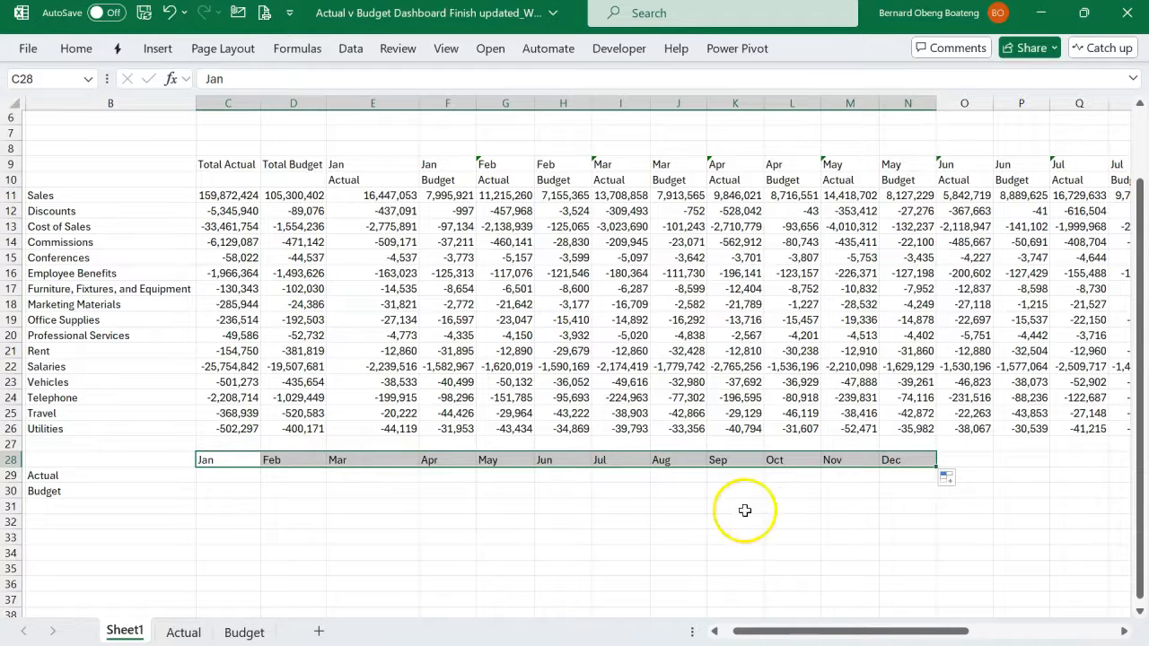
- Start a CUBEVALUE formula in C29, the Actual cell for Jan, with "ThisWorkbookDataModel" as its connection
scroll(504, 514, down, 1)
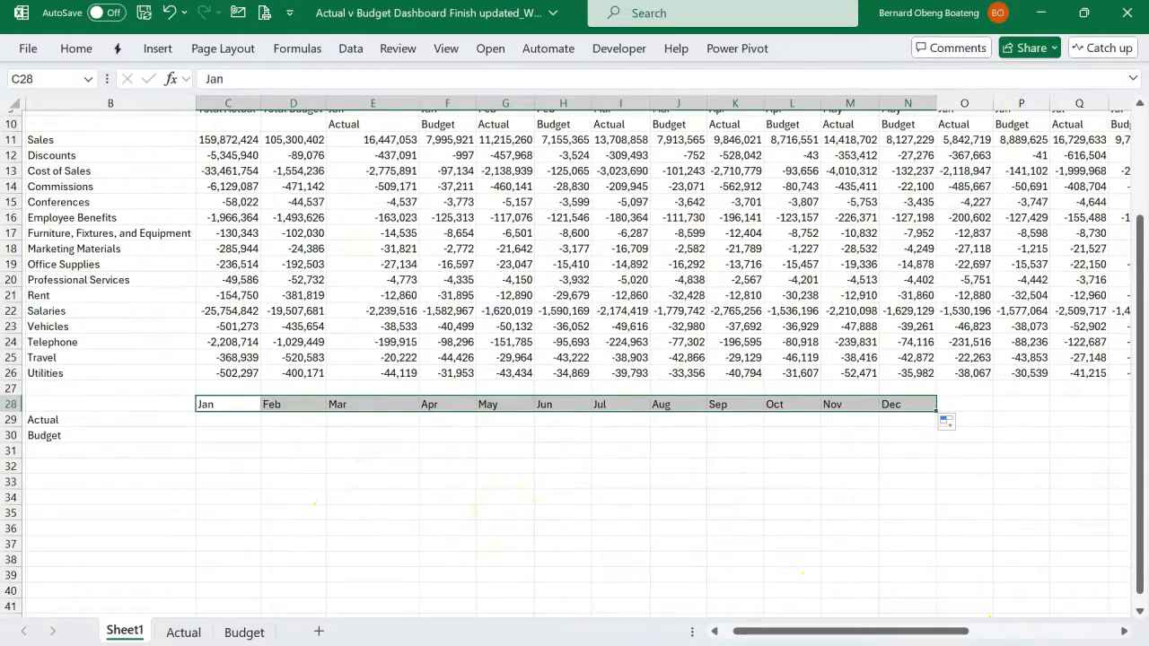
click(1088, 645)
scroll(707, 513, down, 3)
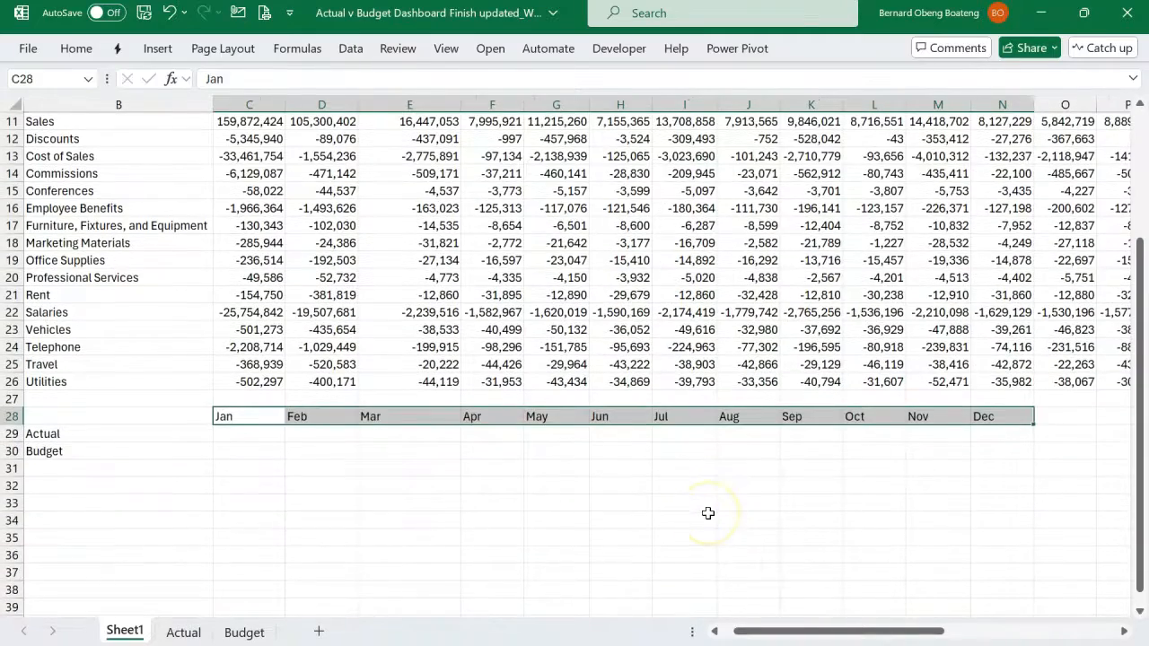
click(260, 436)
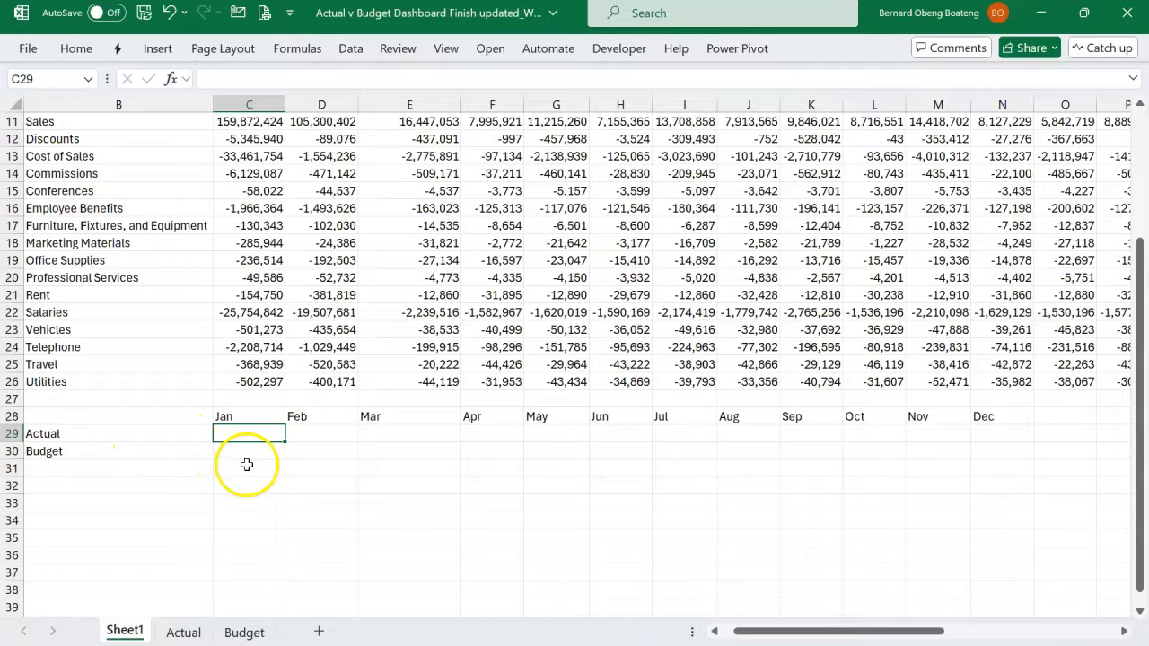
scroll(246, 464, up, 3)
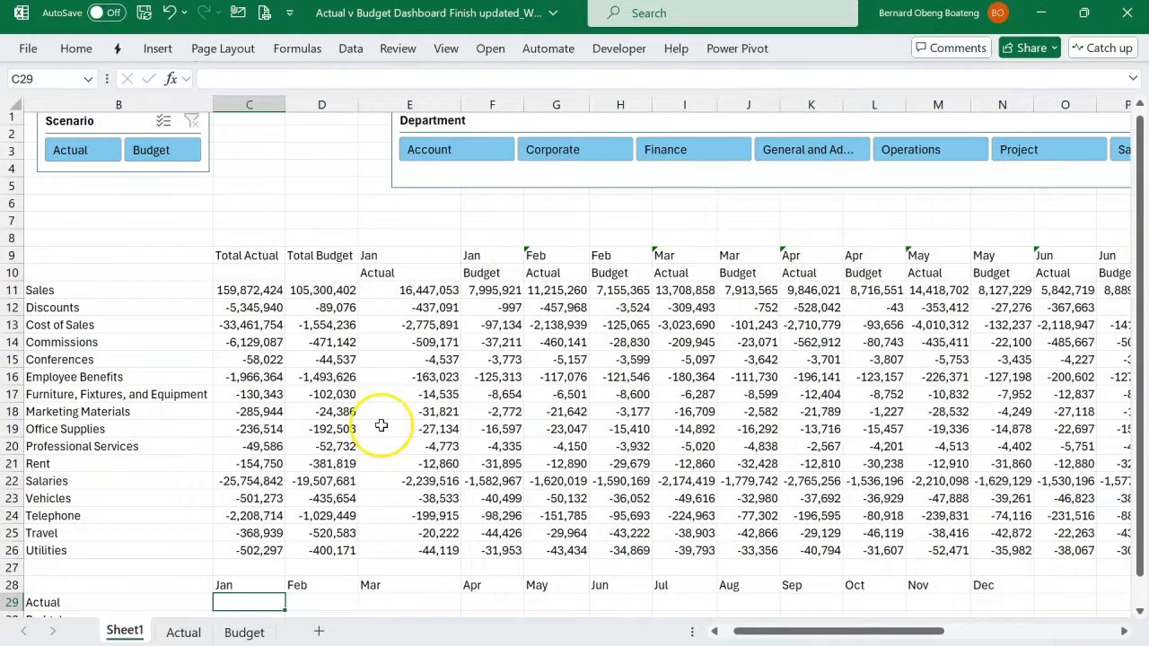
scroll(381, 425, down, 4)
scroll(381, 425, up, 1)
scroll(382, 425, down, 1)
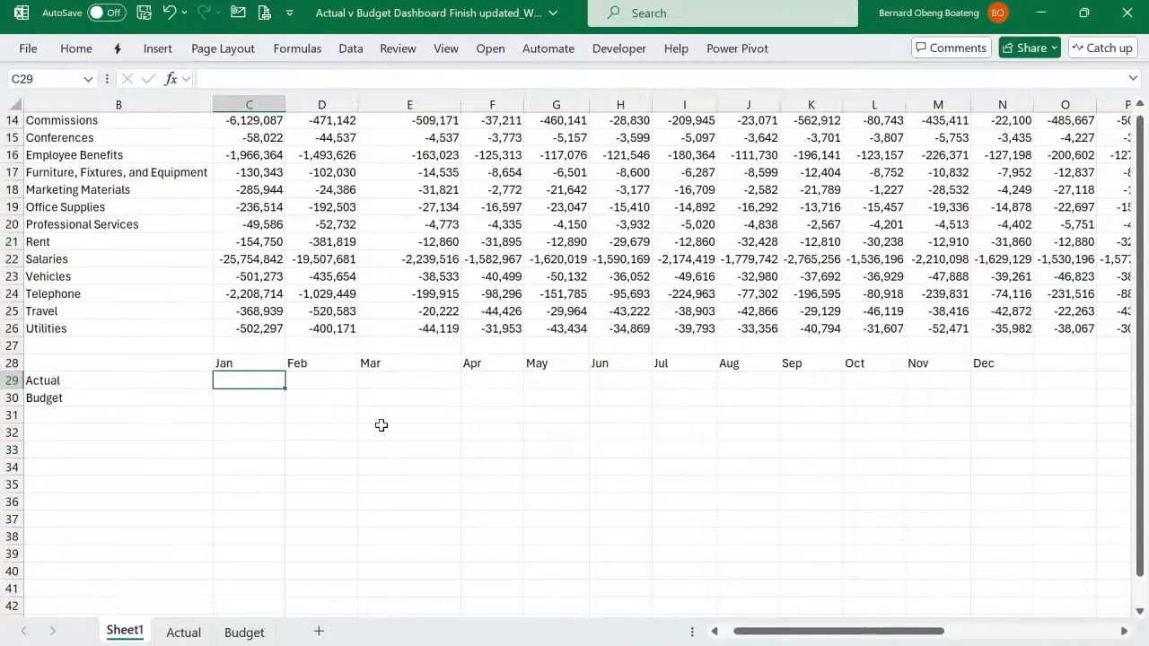
text(=cub)
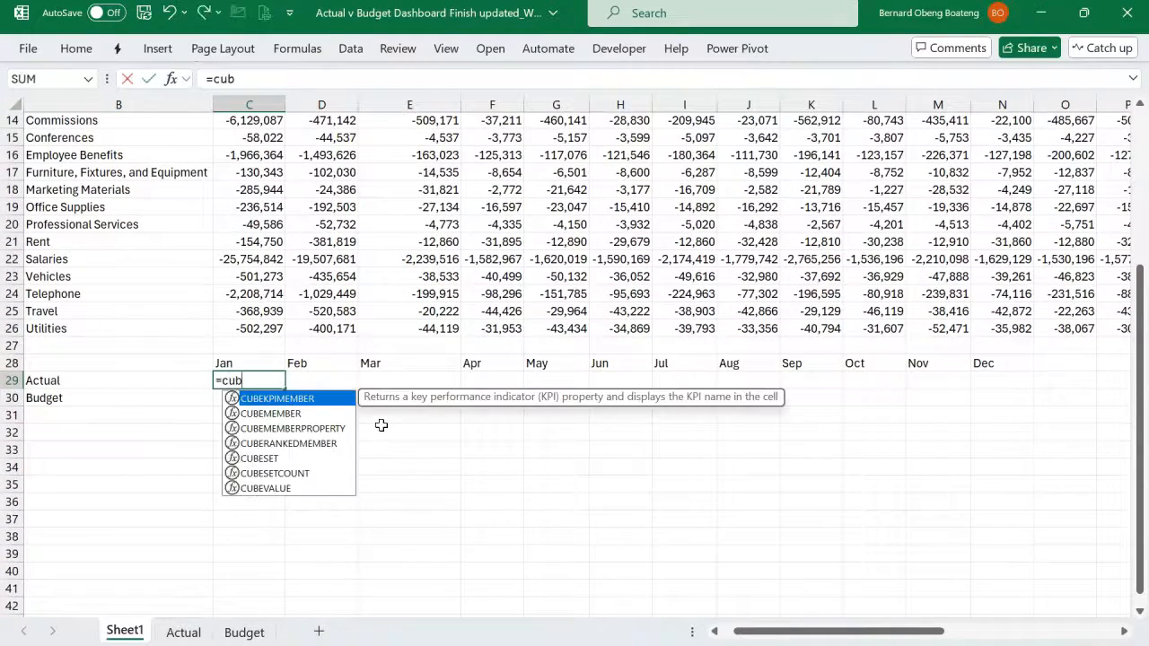
key(Down)
key(Down)
key(Down)
key(Down)
key(Down)
key(Down)
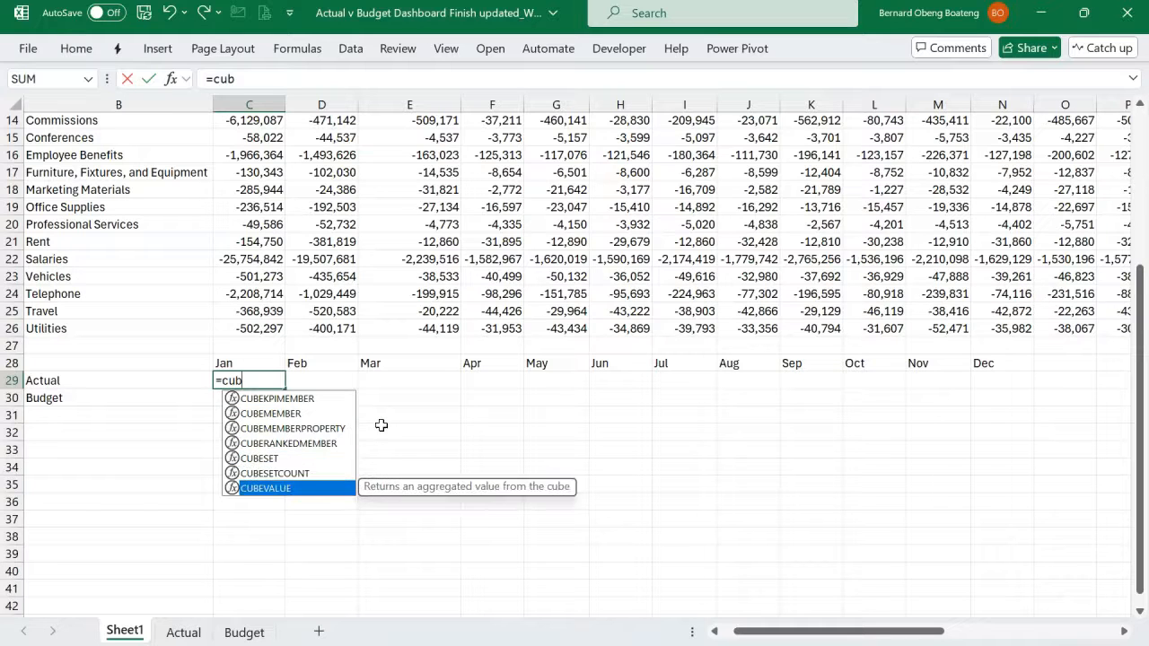
key(Tab)
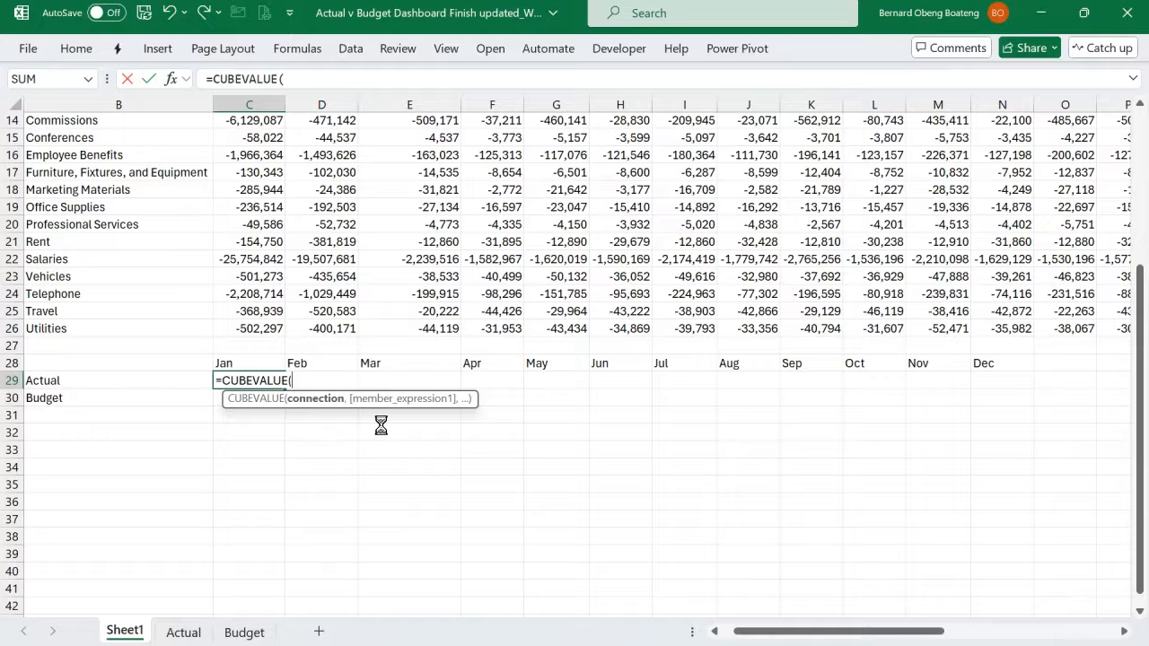
text(")
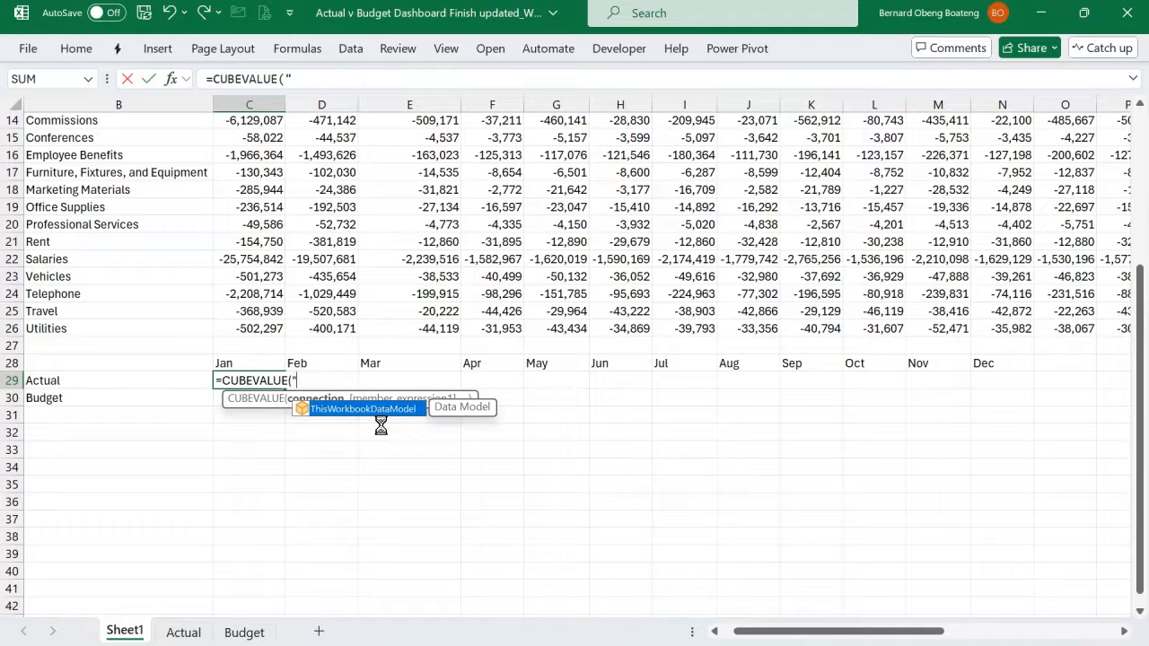
key(Tab)
text(")
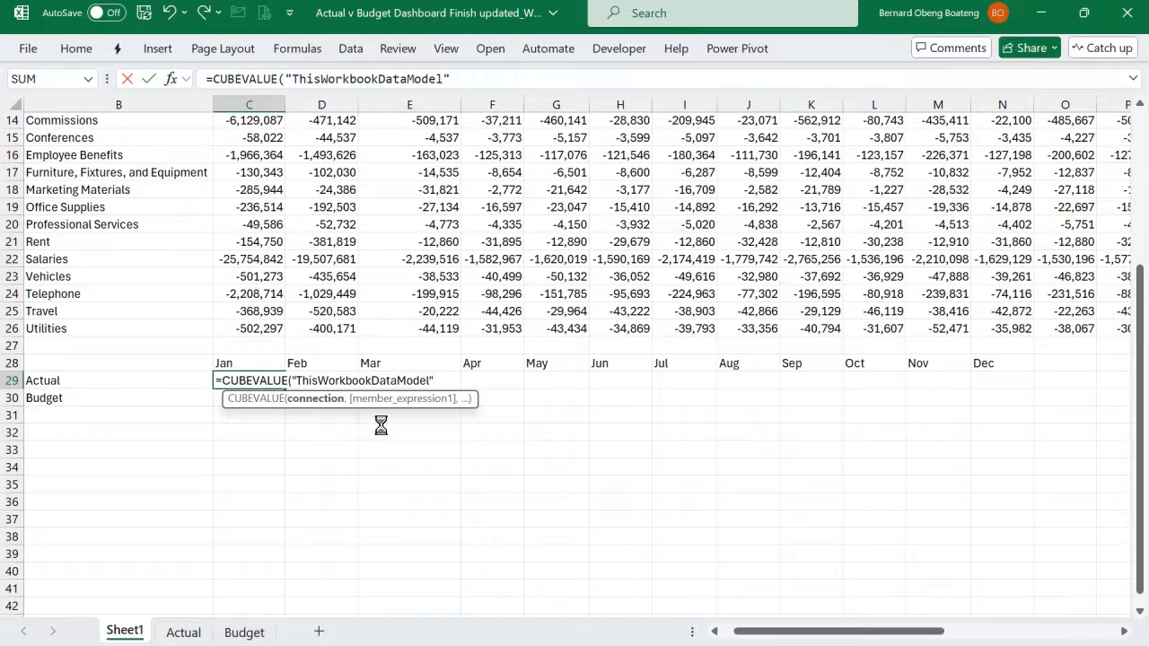
text(,)
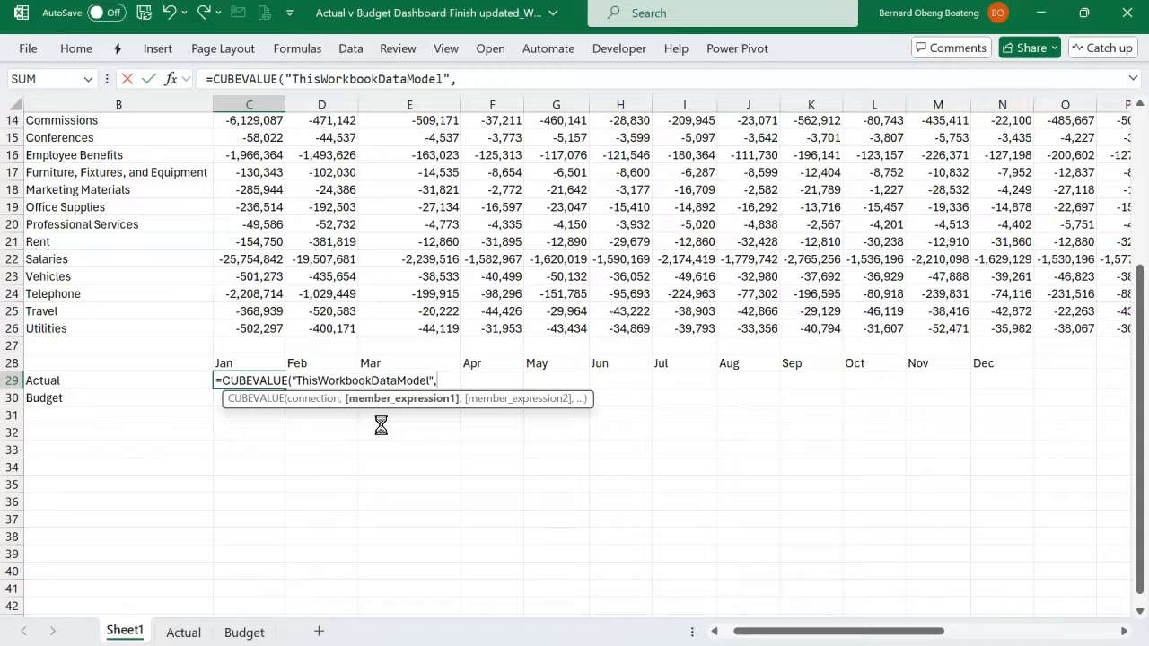
- Add "[Measures].[Actual]" as the first member expression of the CUBEVALUE formula in C29
text(")
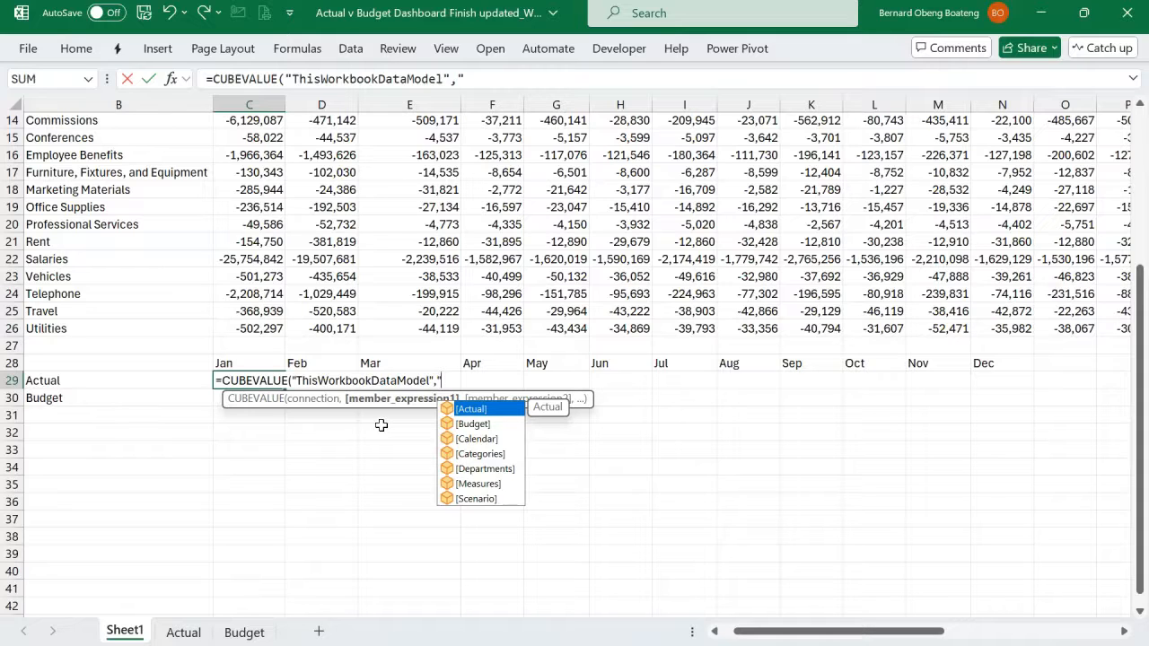
key(Down)
key(Down)
key(Down)
key(Down)
key(Down)
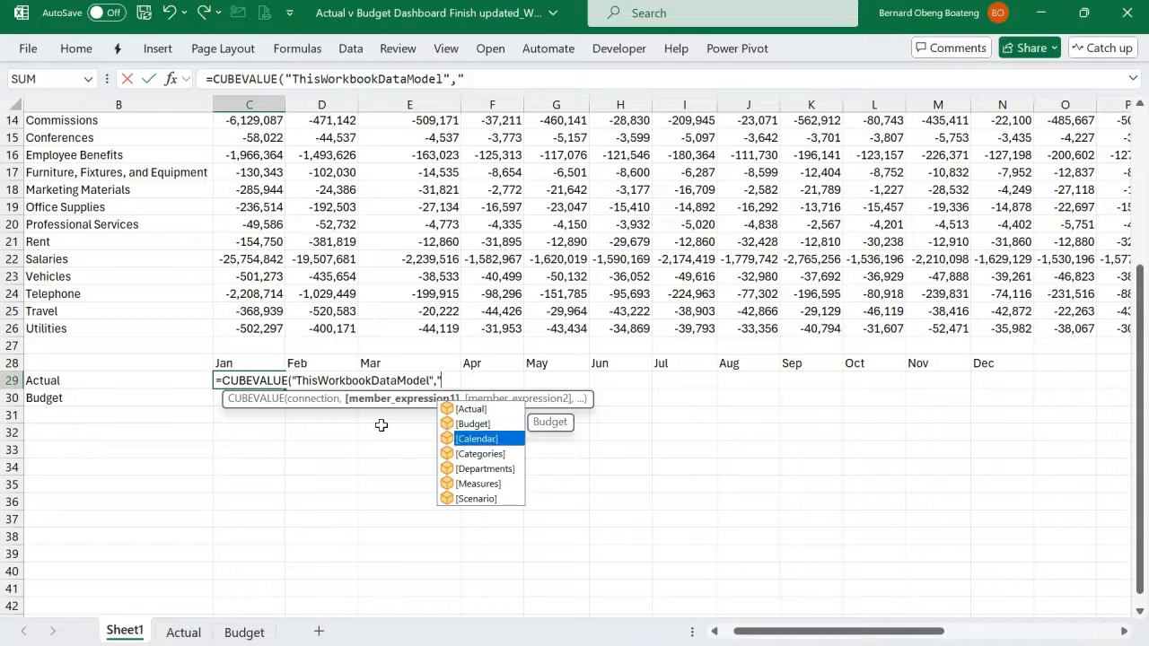
key(Tab)
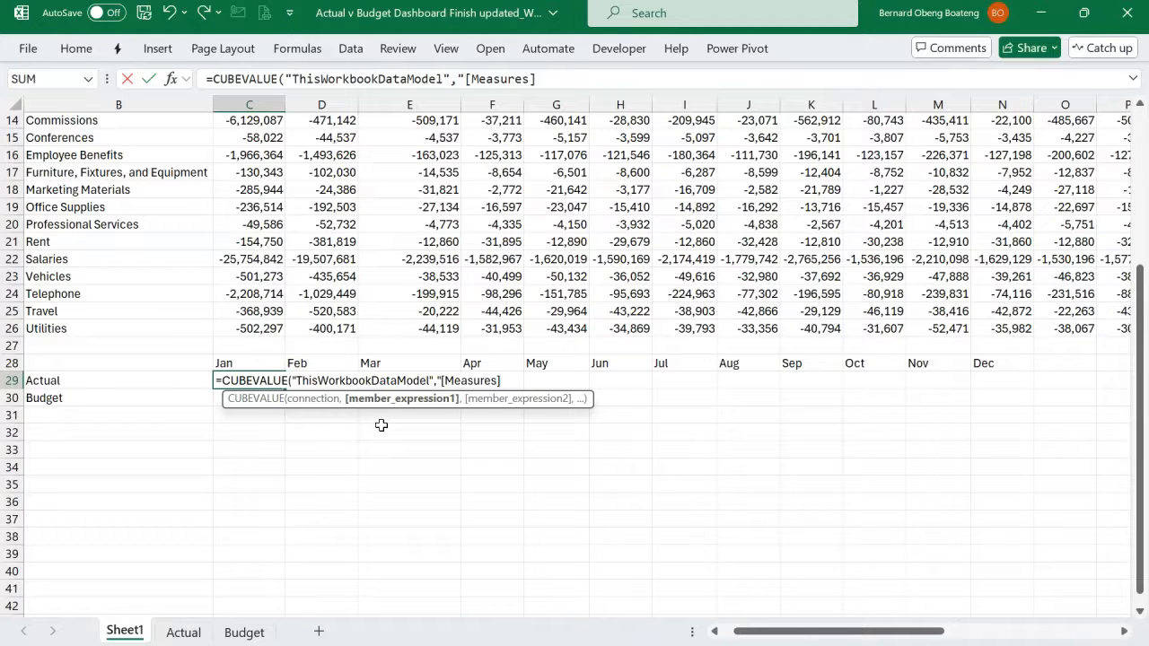
text(.)
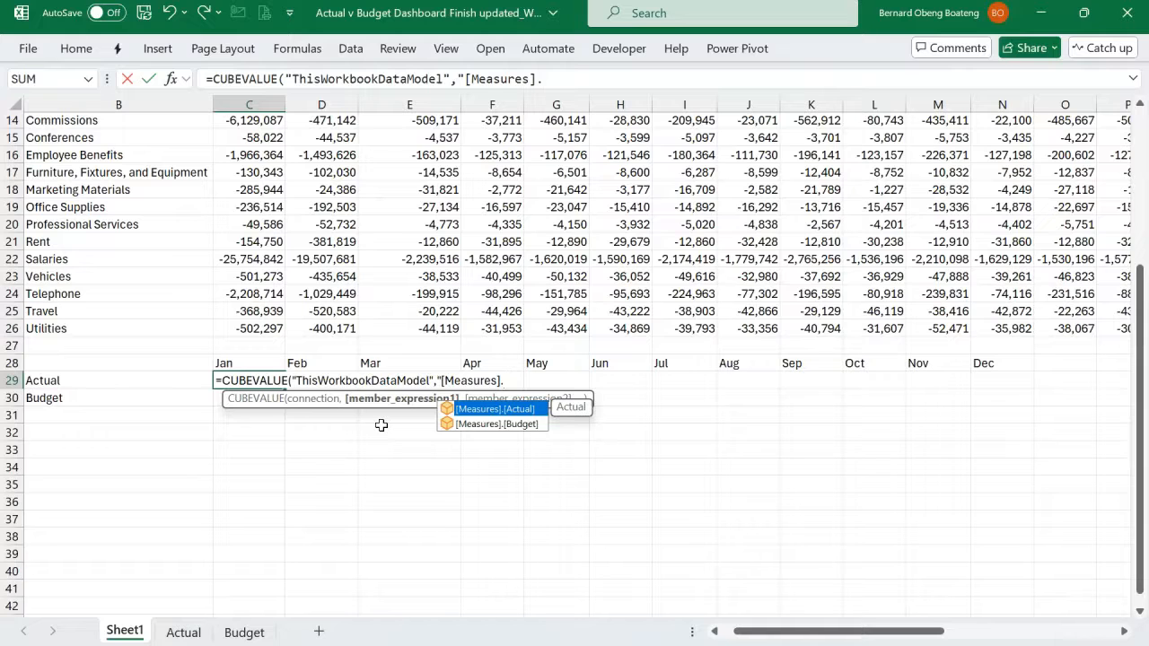
key(Tab)
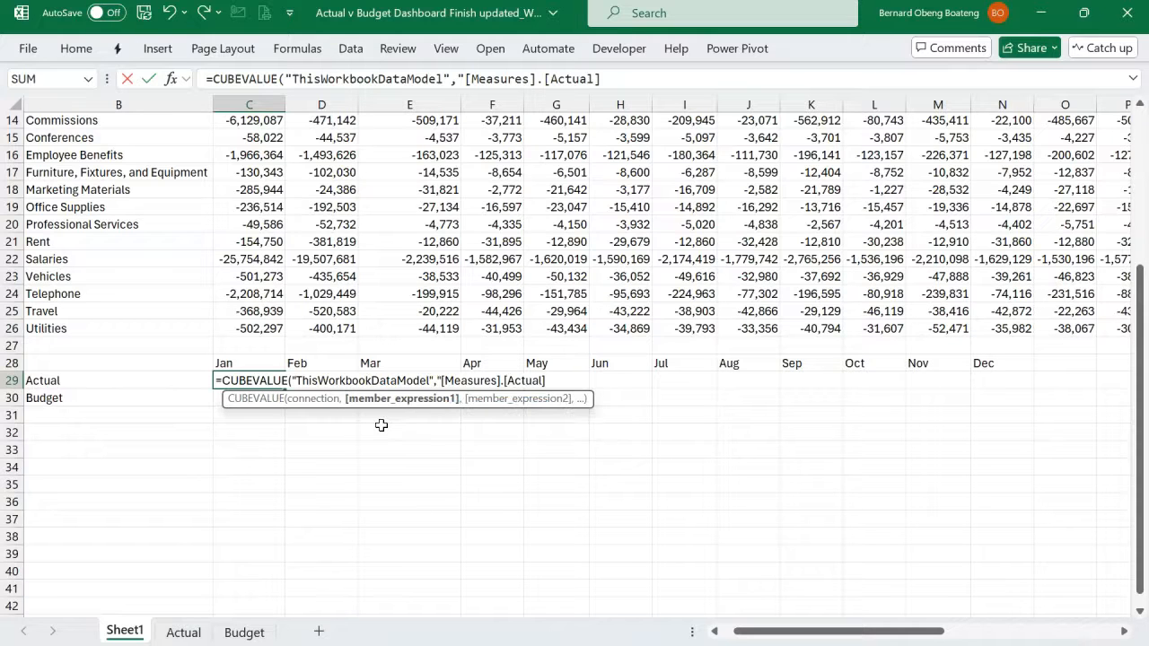
text(")
- Begin the formula's second member expression with the month name field, [Calendar].[Month Name]
text(,)
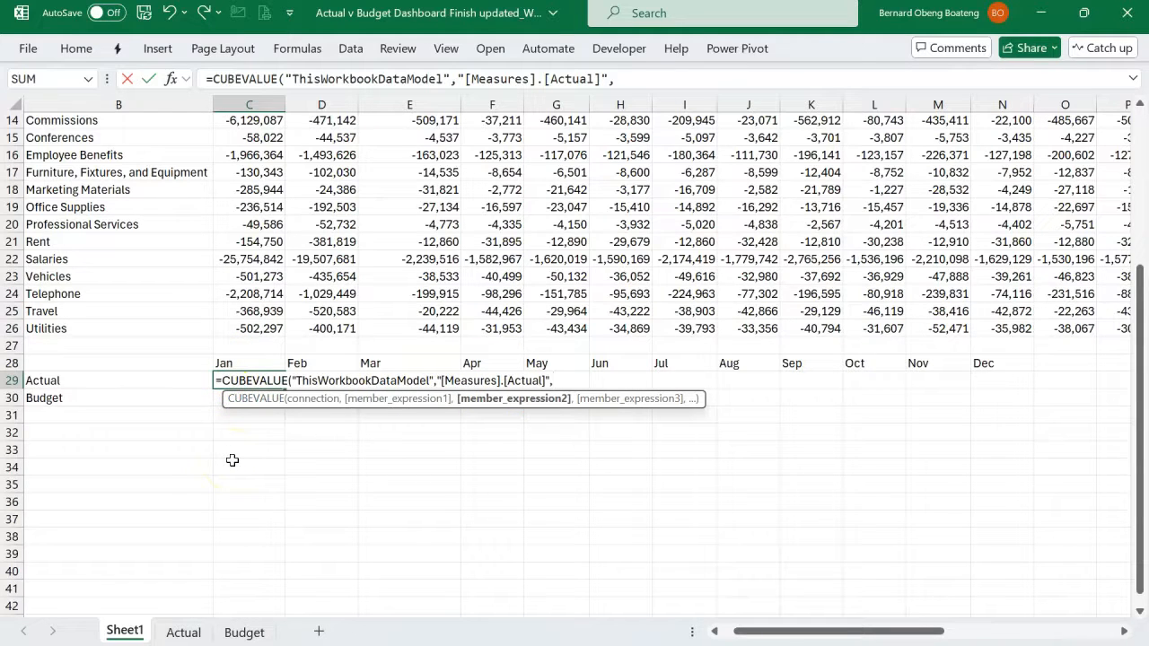
text(")
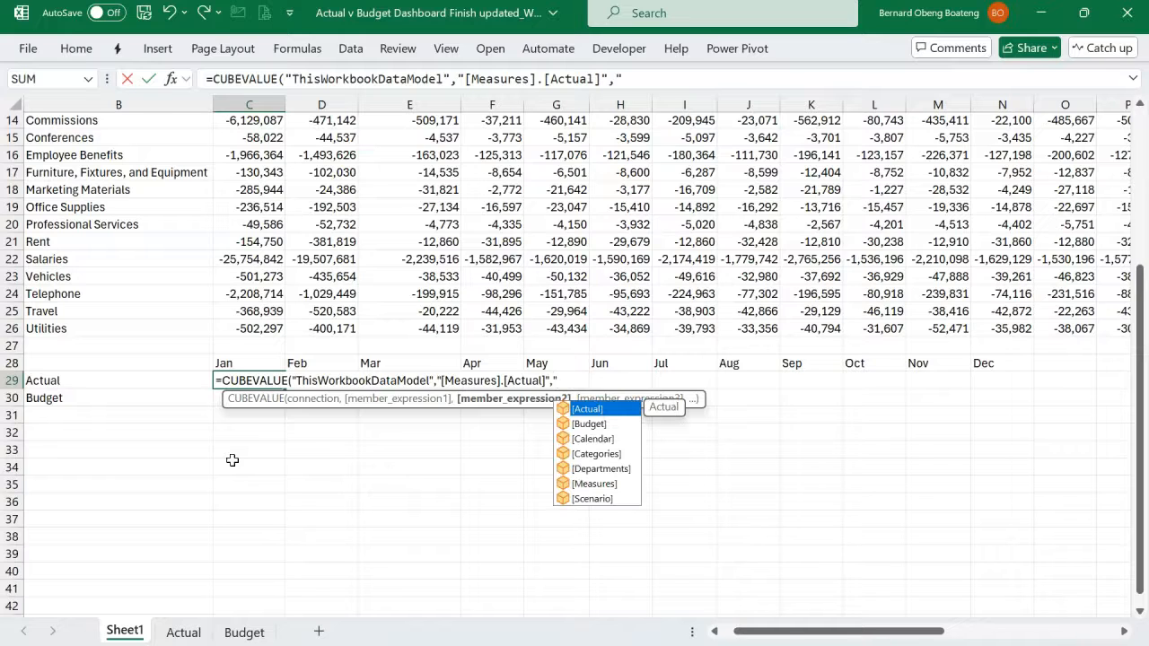
key(Down)
key(Down)
key(Down)
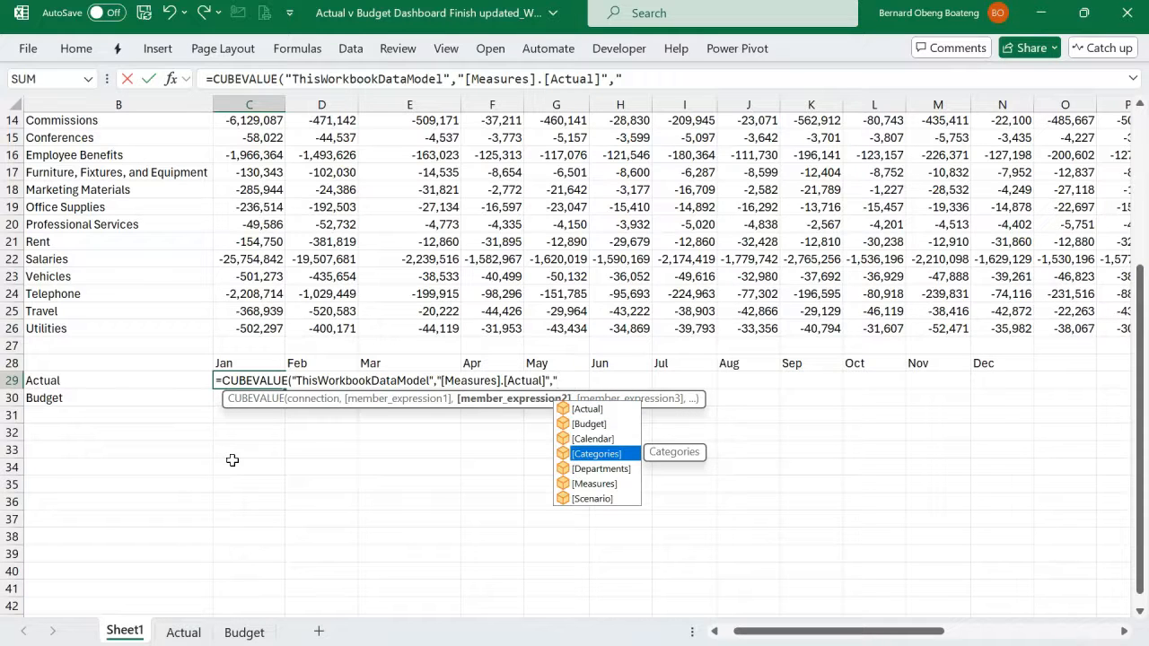
key(Up)
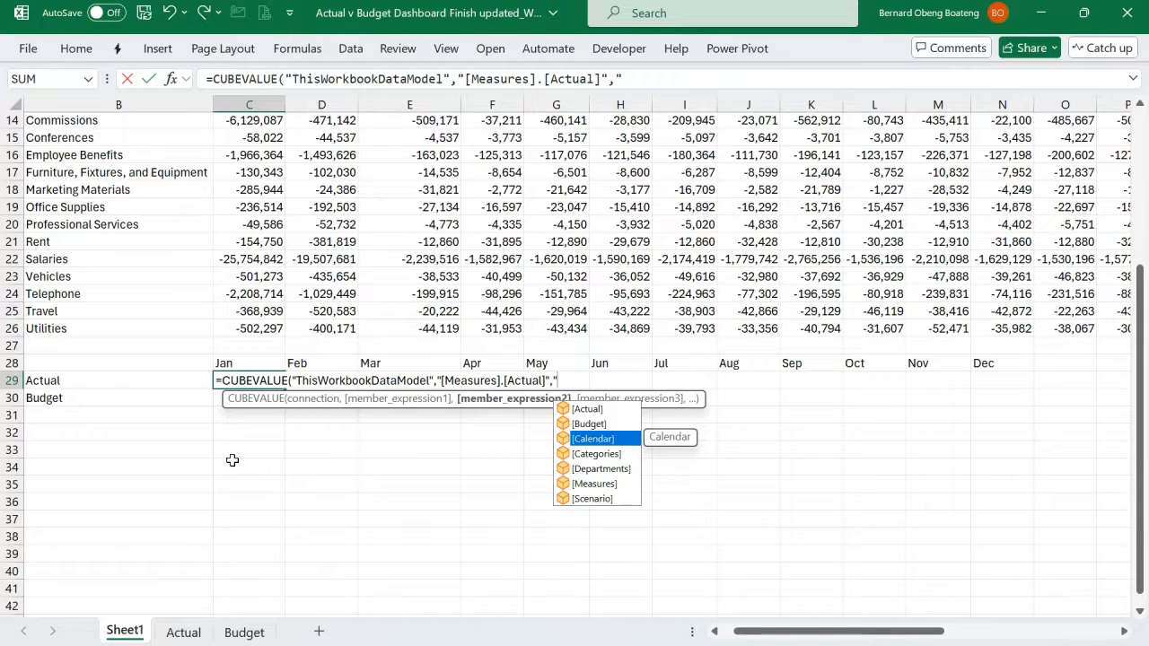
key(Tab)
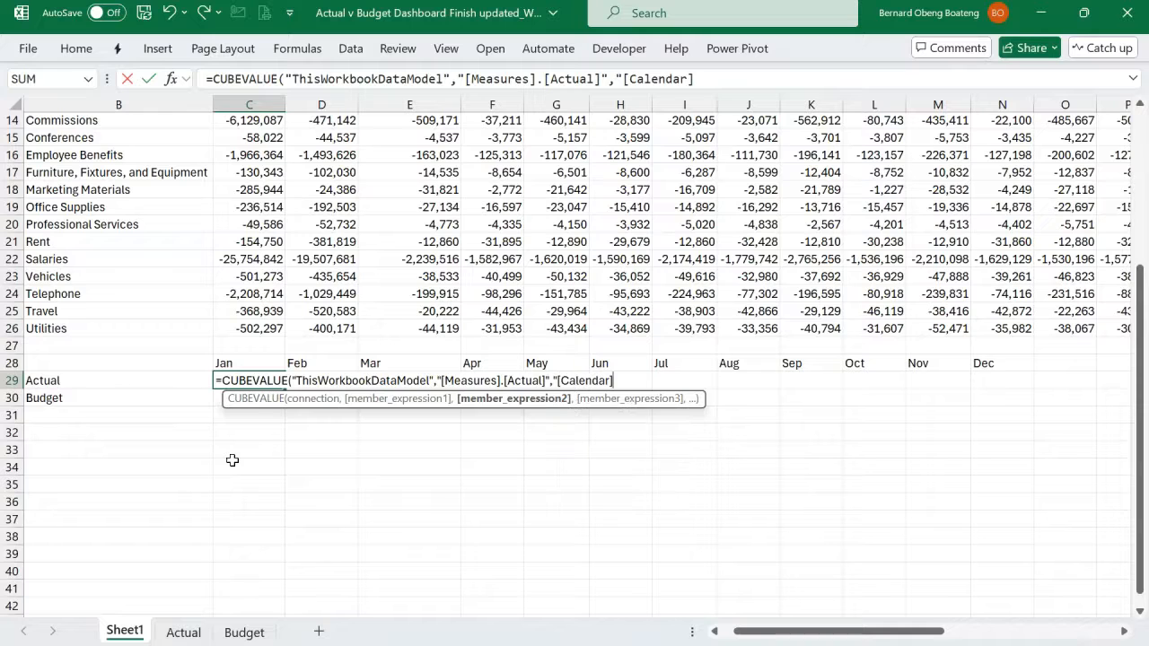
text(.)
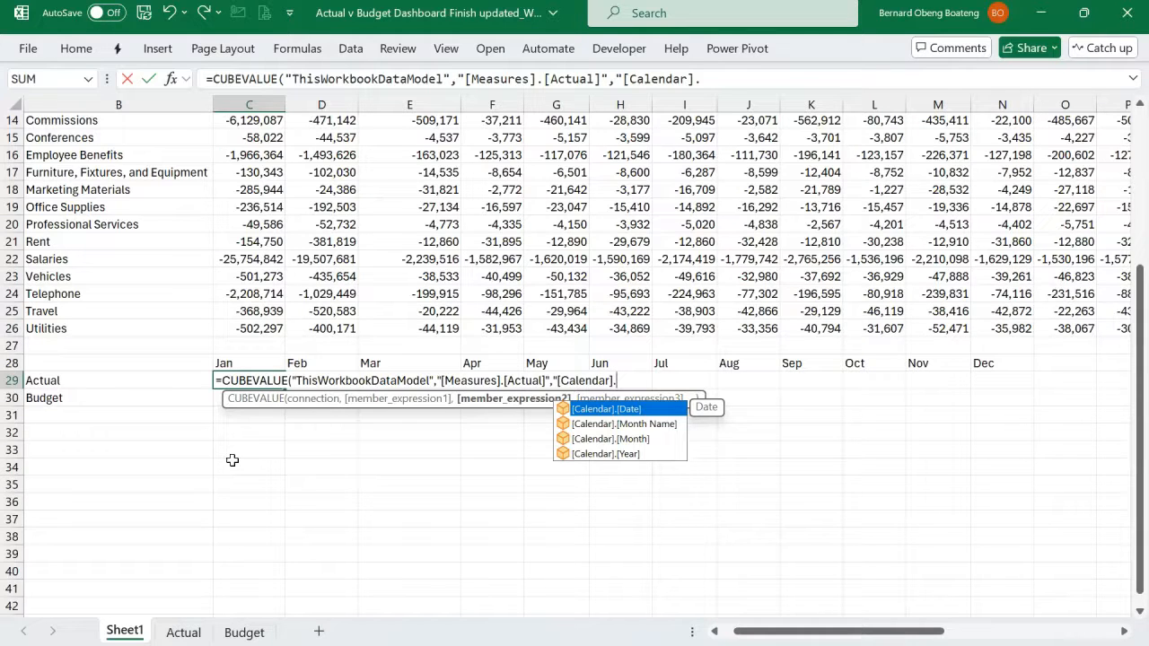
key(Down)
key(Tab)
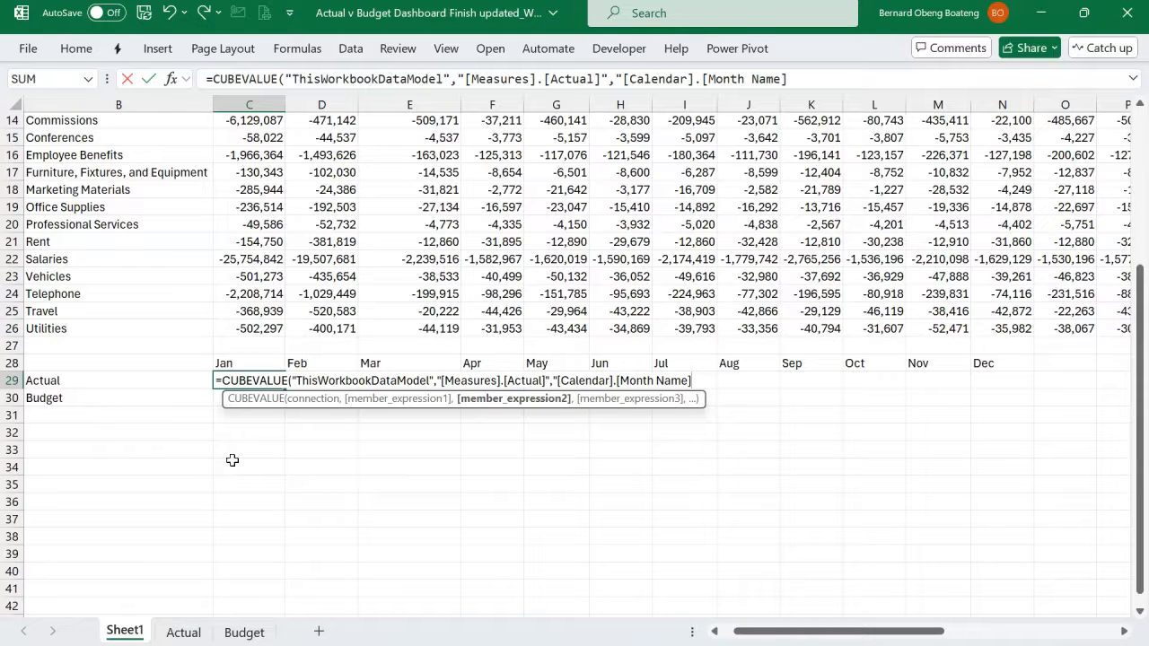
- Complete the second member expression with the month member [Jan] and its closing quotation mark
text(.)
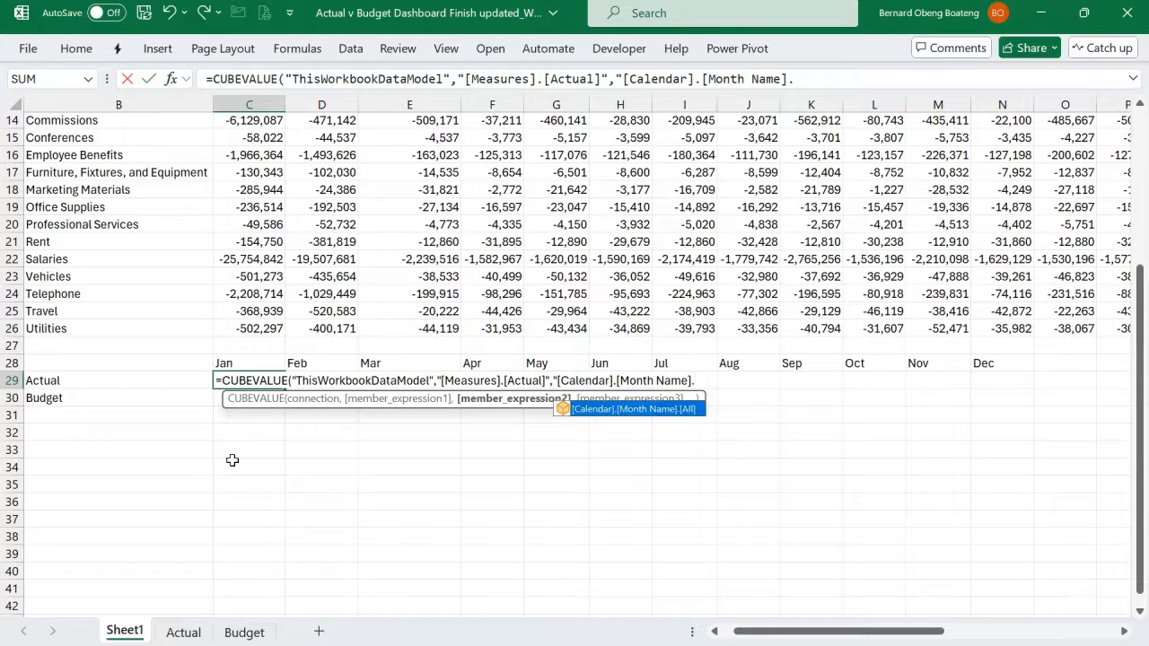
text([Jan)
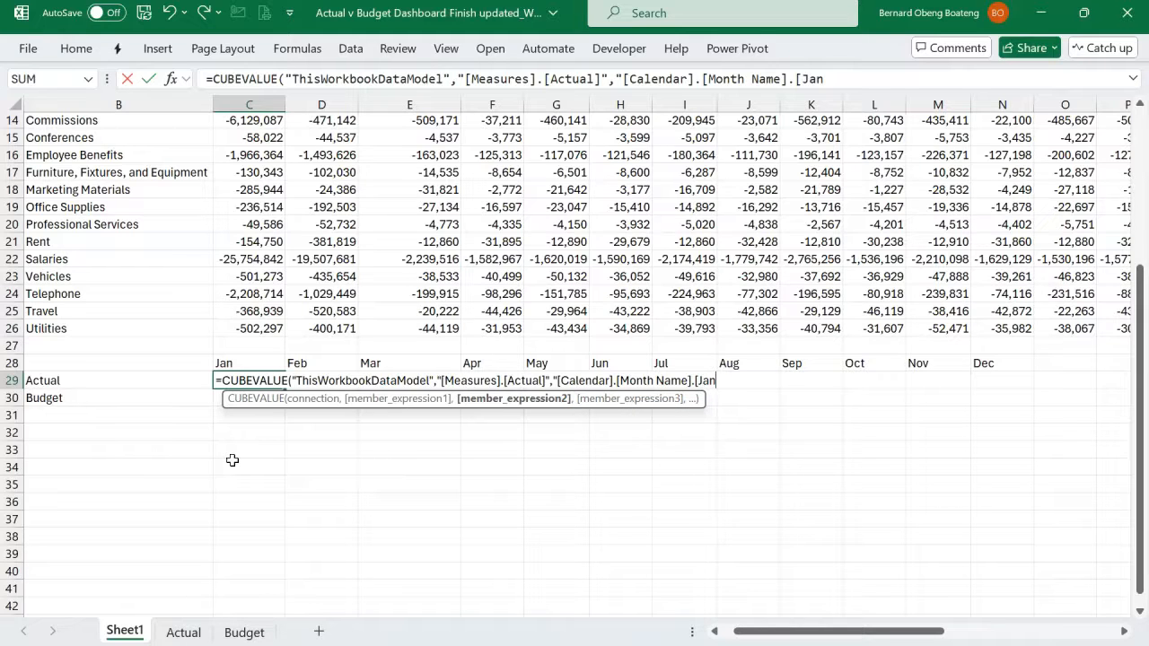
text(]")
click(307, 411)
- Add Slicer_Department and Slicer_Scenario as the third and fourth member expressions, and close the formula's parenthesis
text(,)
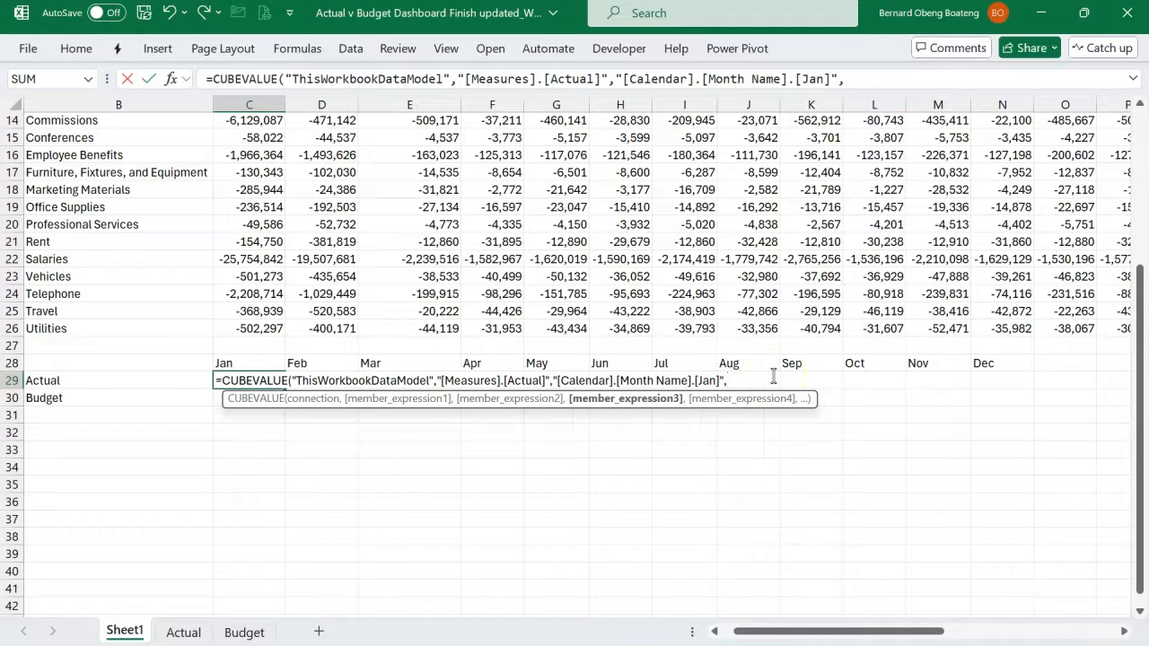
text(sl)
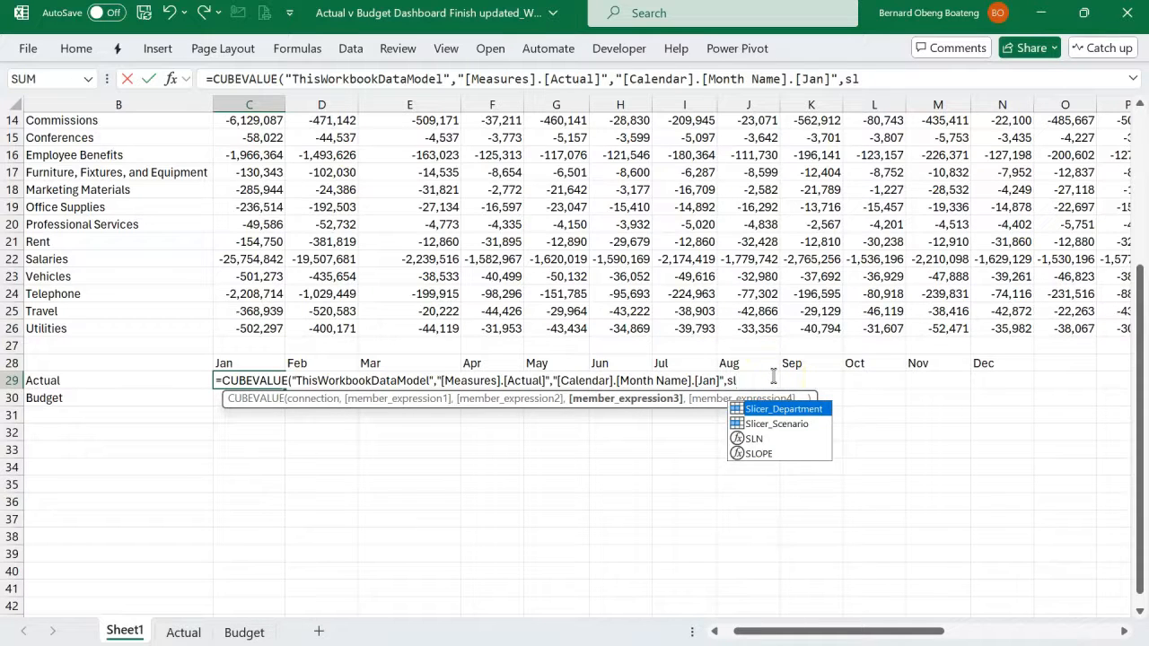
key(Tab)
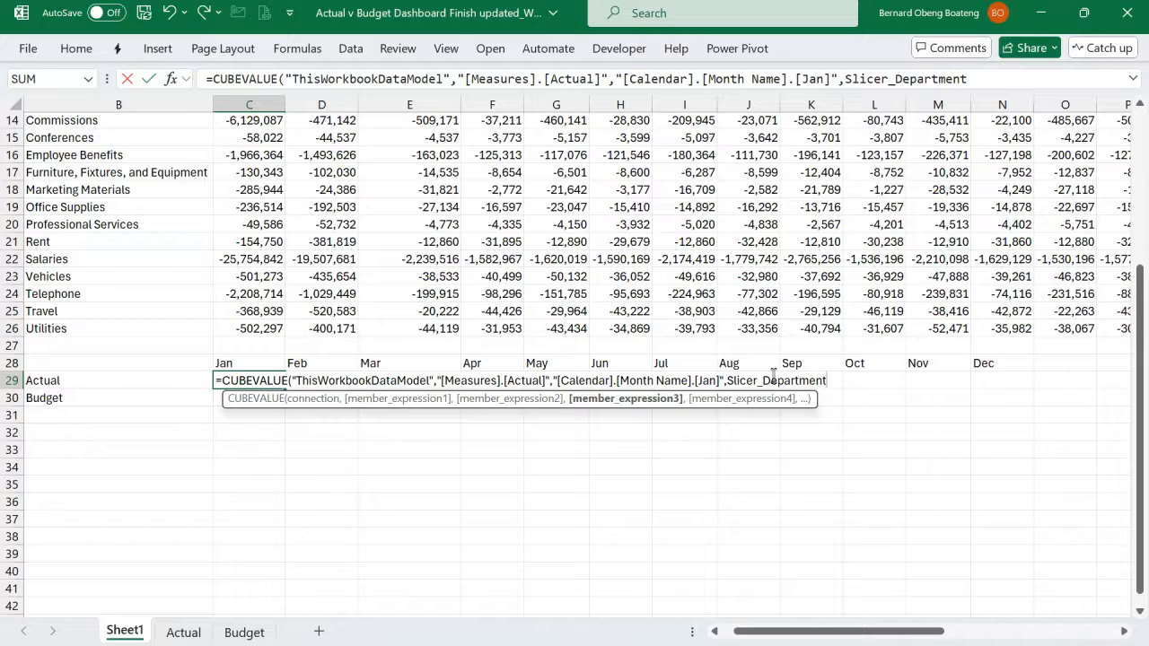
text(,sl)
key(Down)
key(Tab)
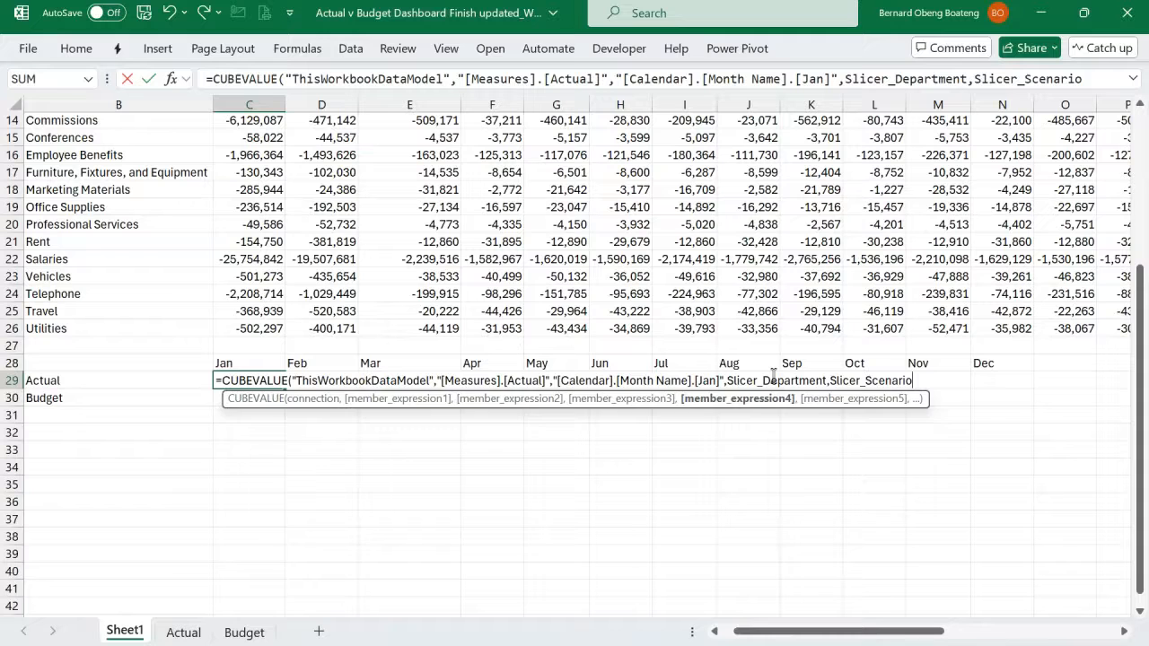
text())
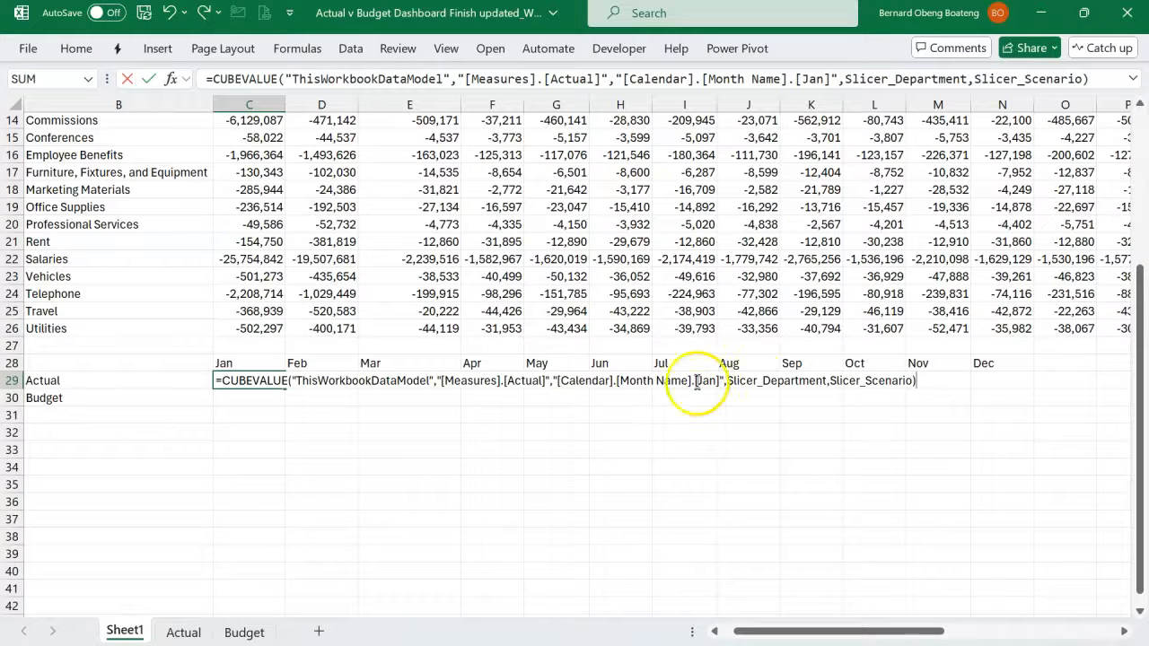
- Commit the CUBEVALUE formula in C29, then reopen it and remove Actual from inside the brackets of the first member expression
key(Return)
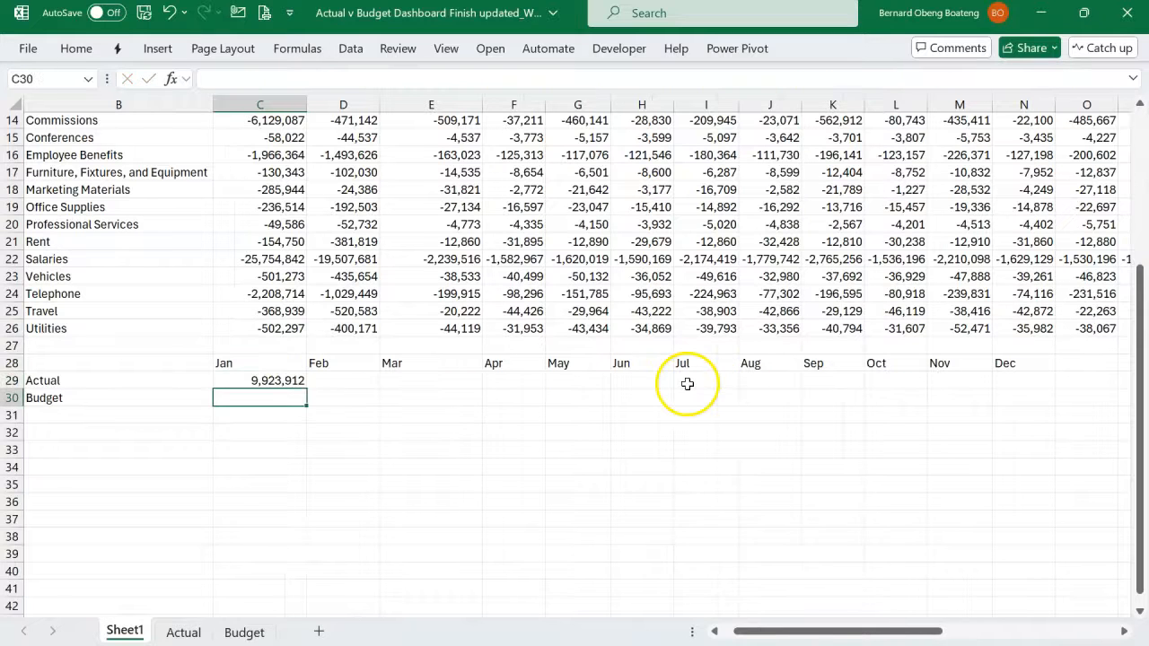
click(265, 381)
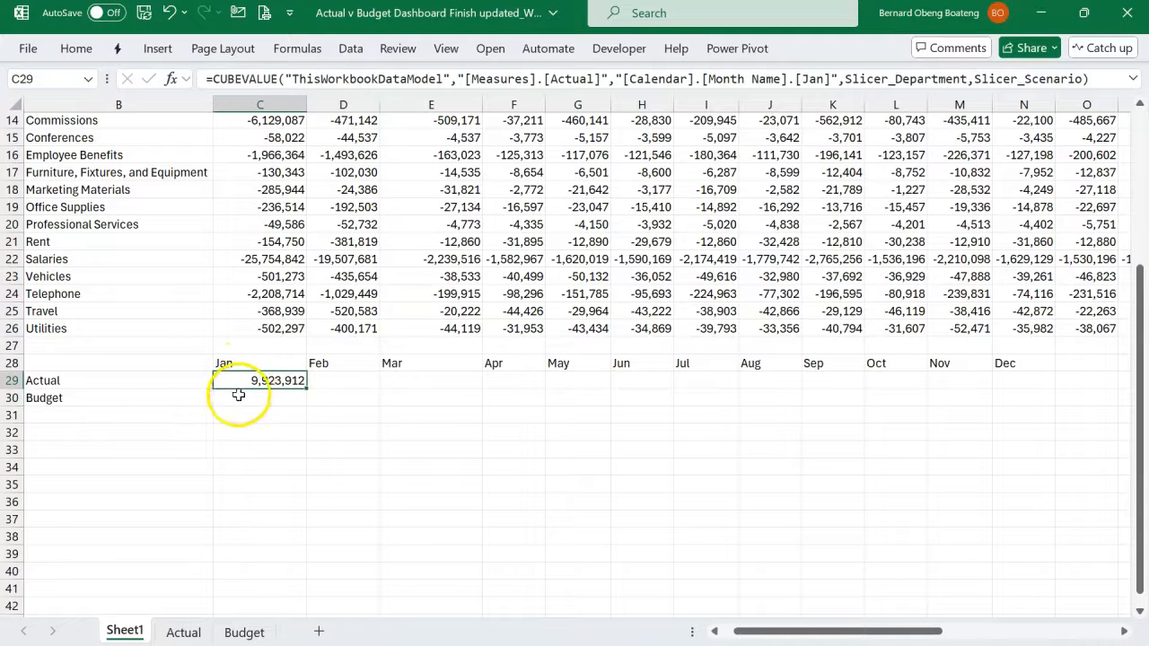
double_click(265, 381)
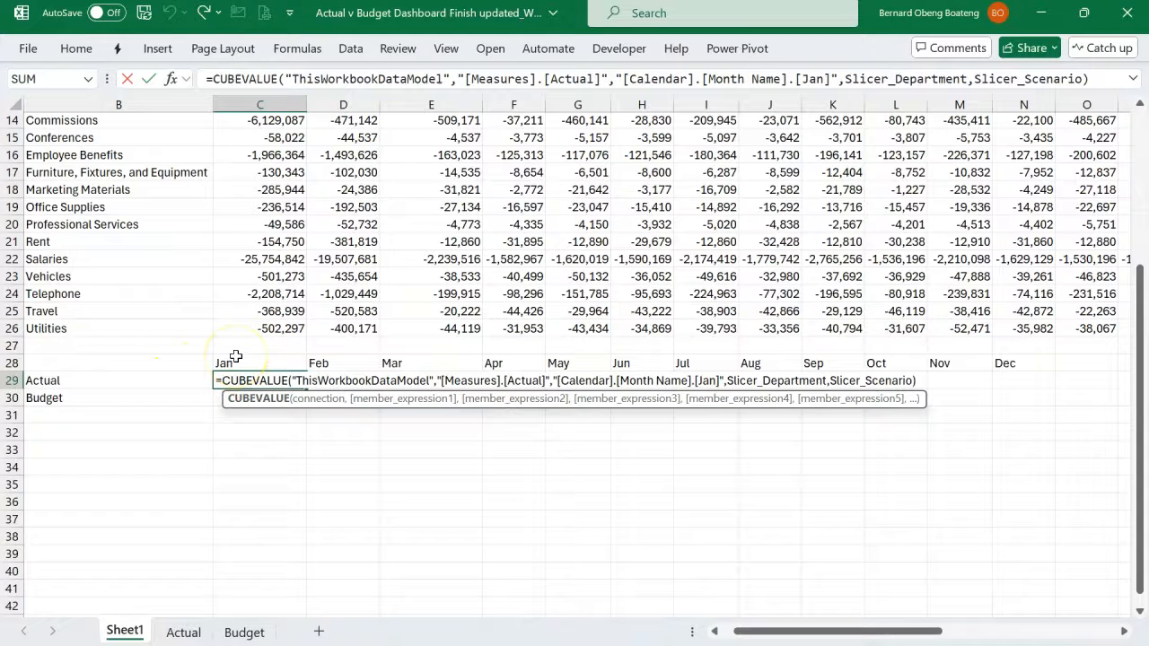
click(541, 381)
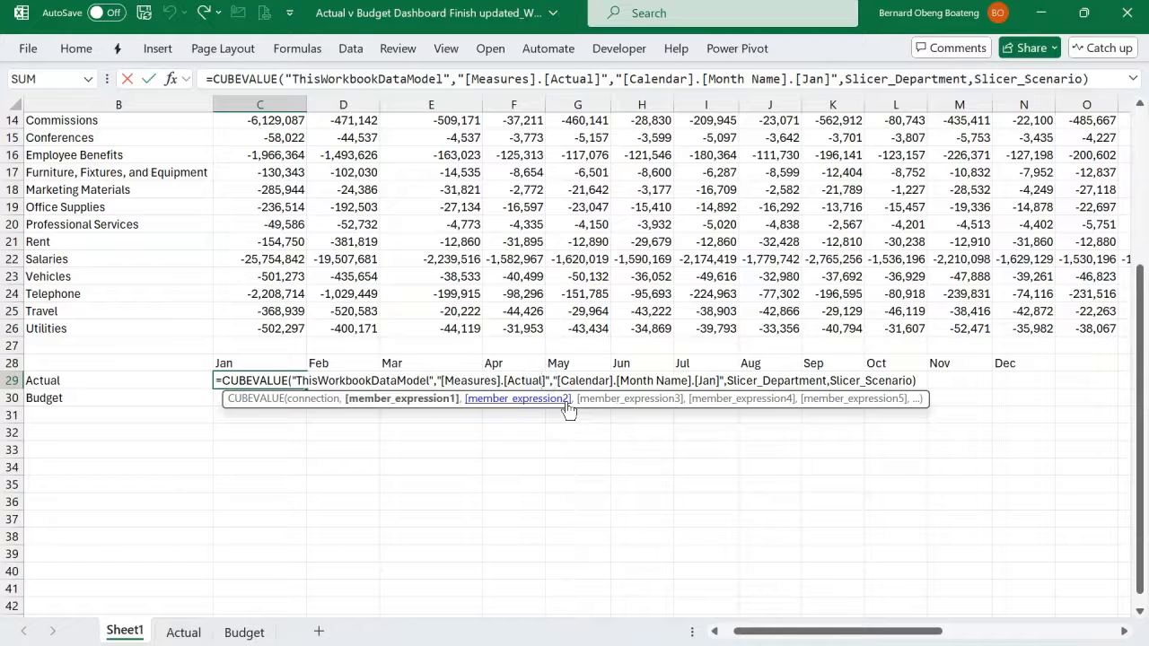
key(BackSpace)
key(BackSpace)
key(BackSpace)
key(BackSpace)
key(BackSpace)
key(BackSpace)
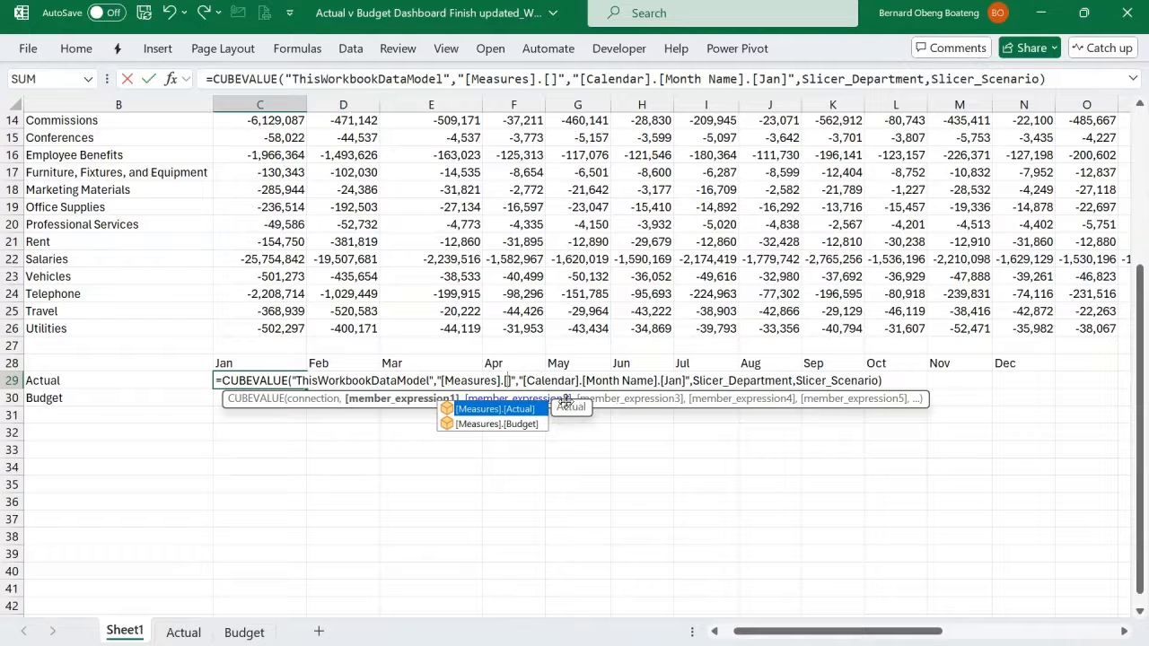
- Concatenate the column-locked reference $B29 inside the [Measures] brackets so the measure name comes from the row label
text(")
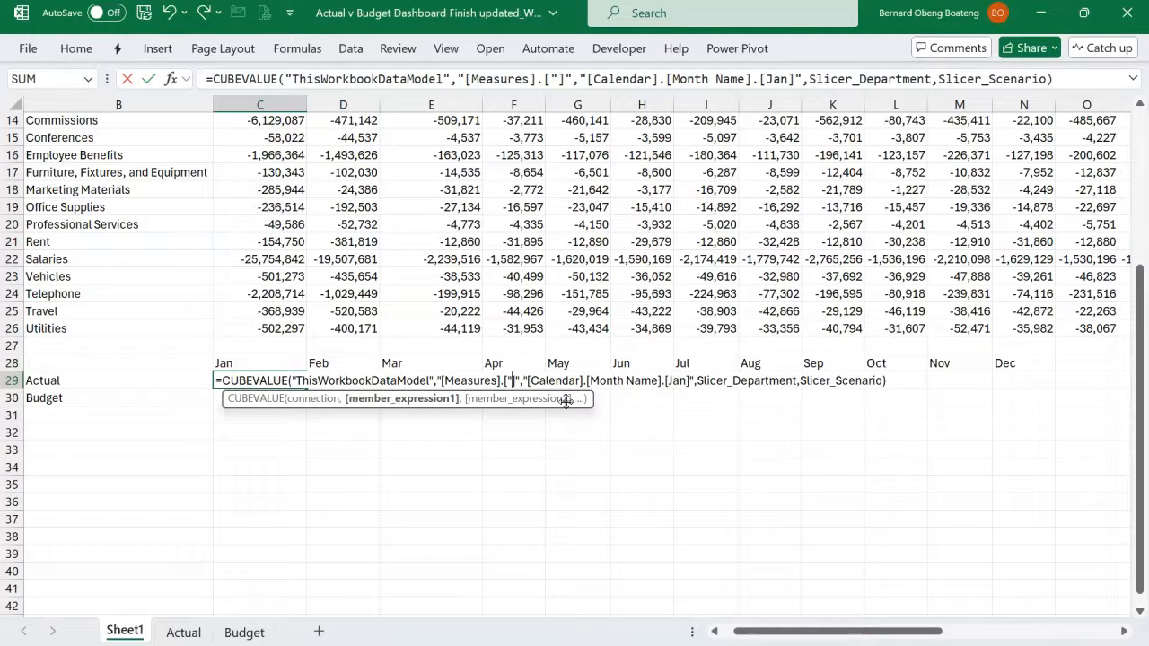
text(&")
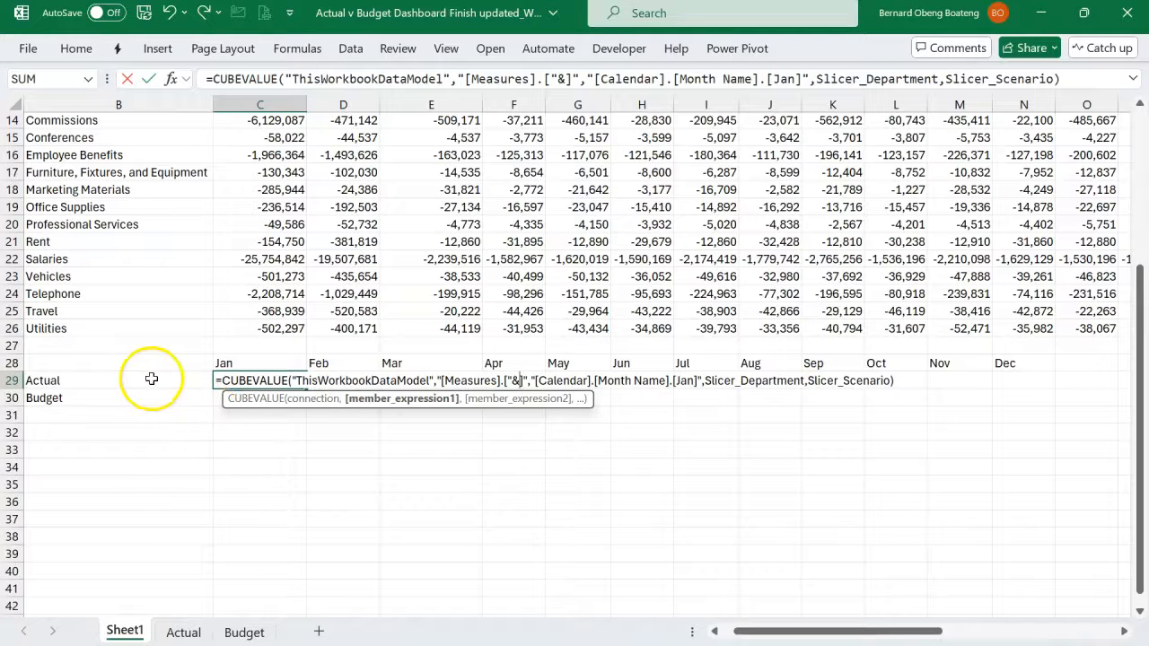
click(152, 379)
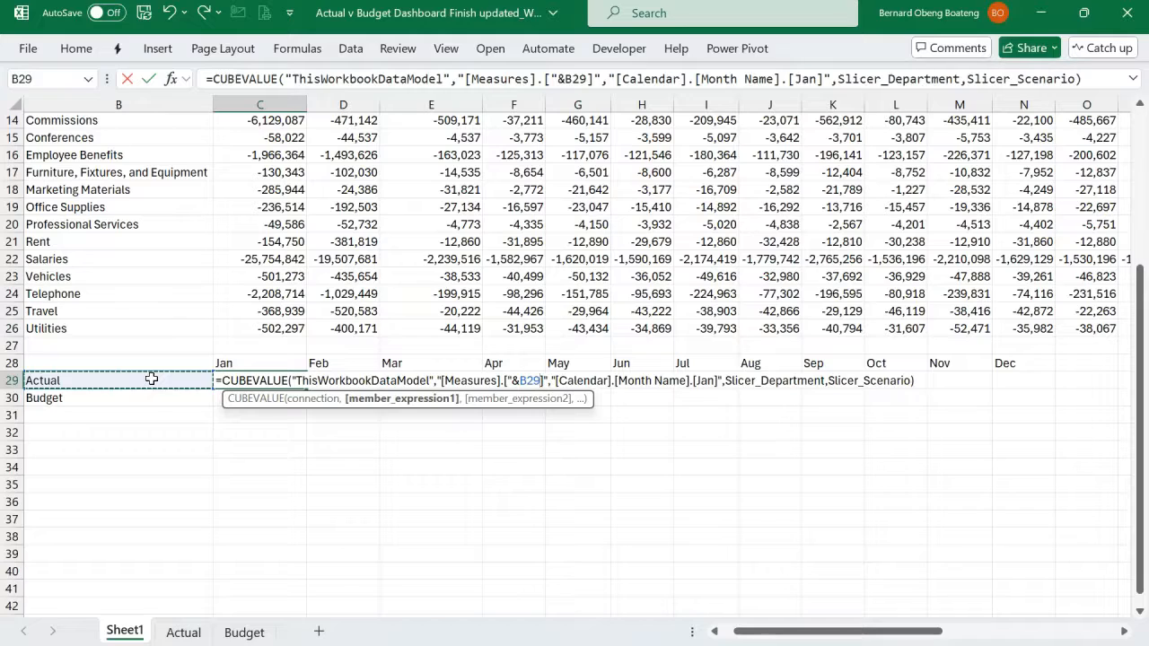
text(&)
text(")
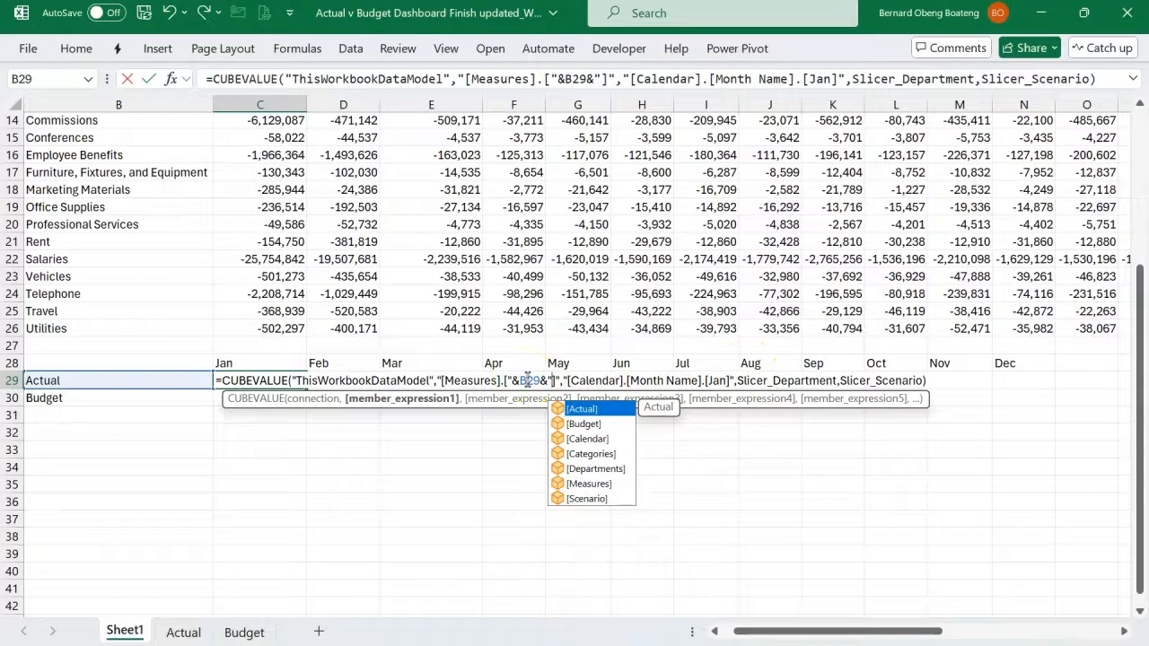
click(528, 381)
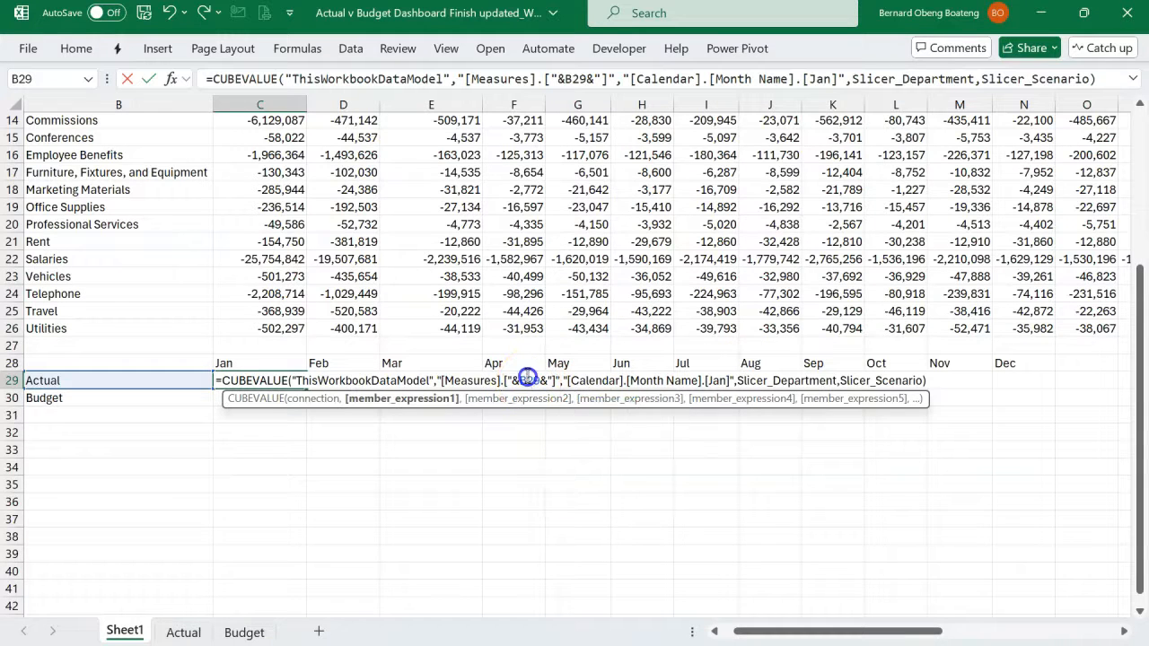
key(F4)
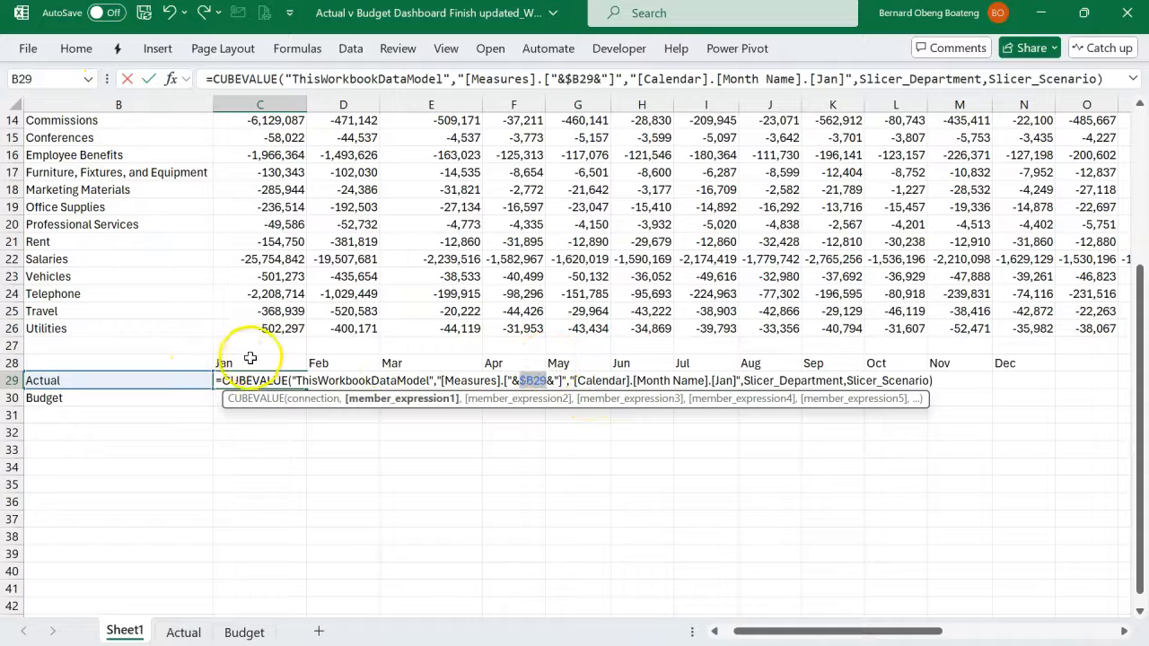
- Replace Jan in the second member expression with the concatenated, row-locked reference C$28 to the month header
double_click(727, 380)
key(BackSpace)
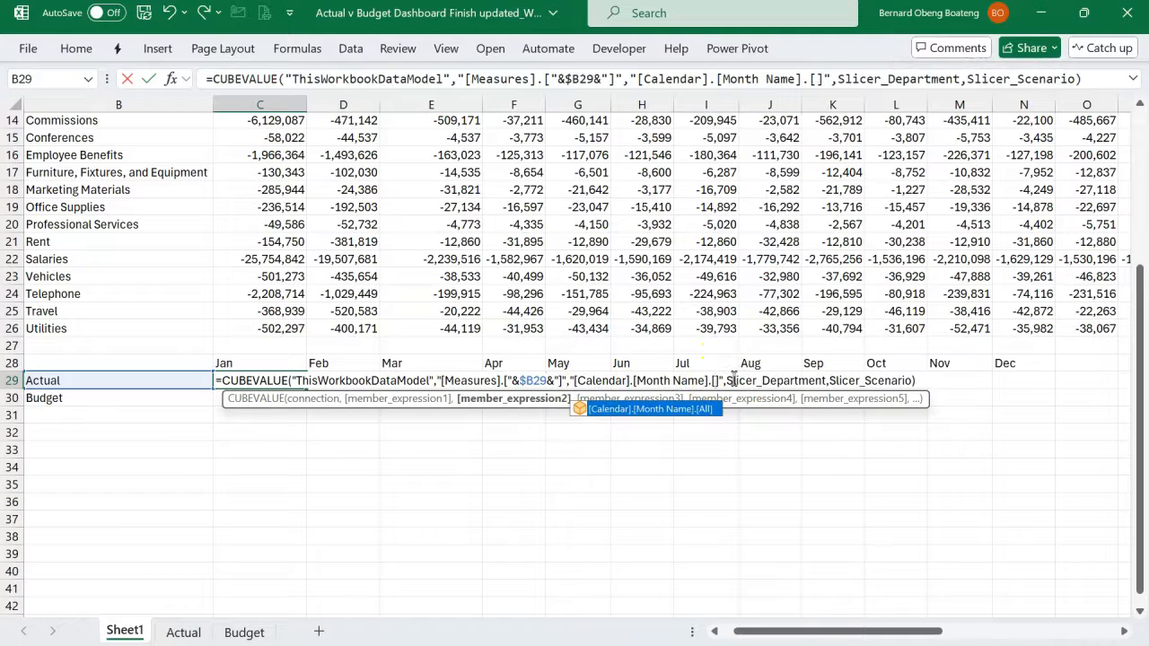
text(")
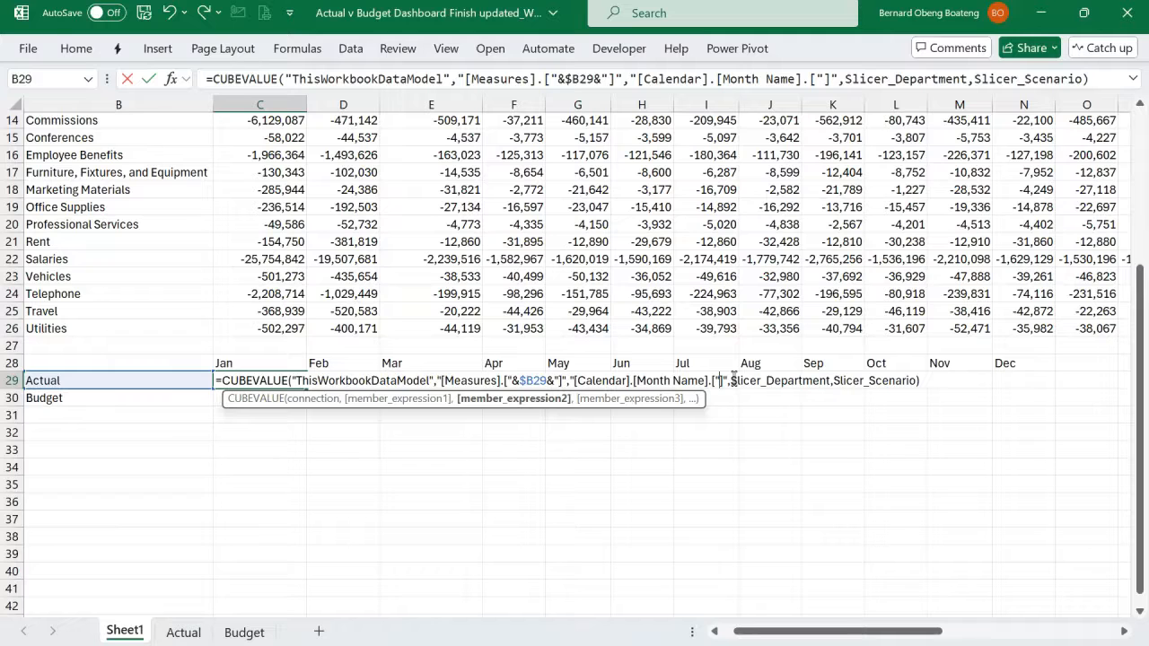
text(&)
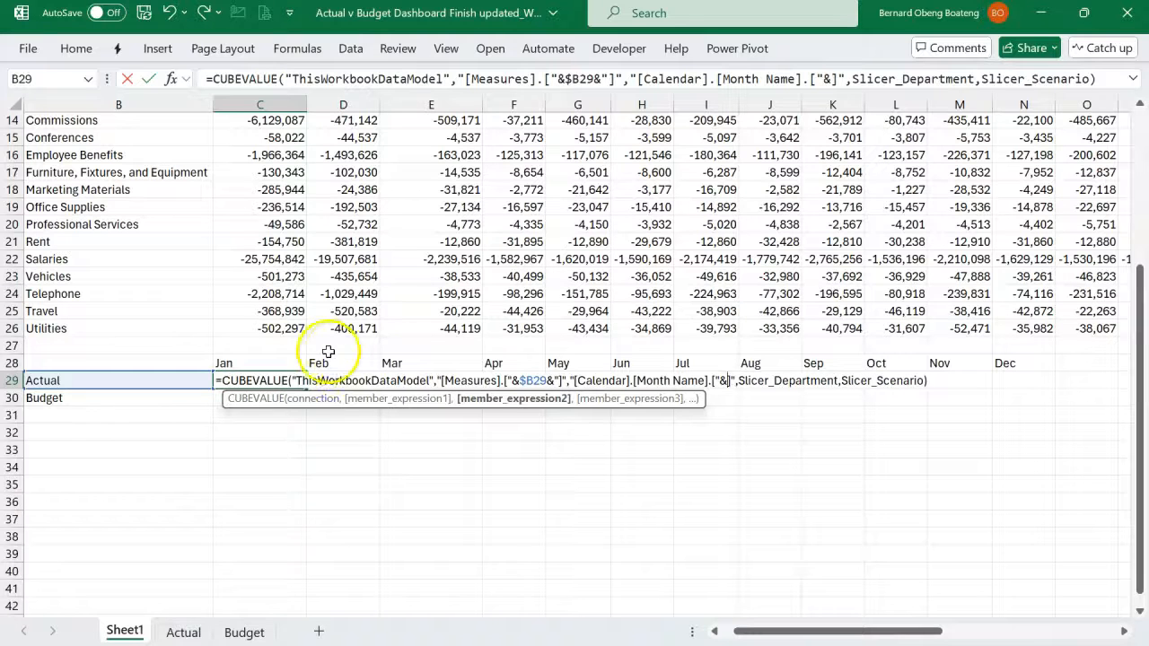
click(293, 364)
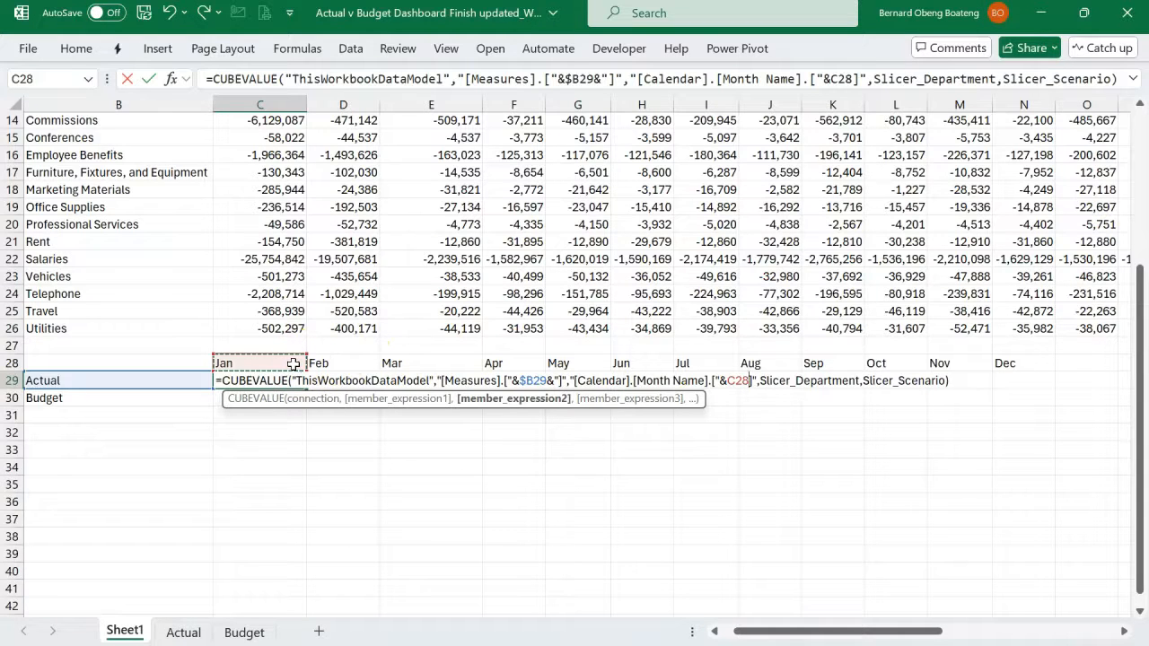
text(&")
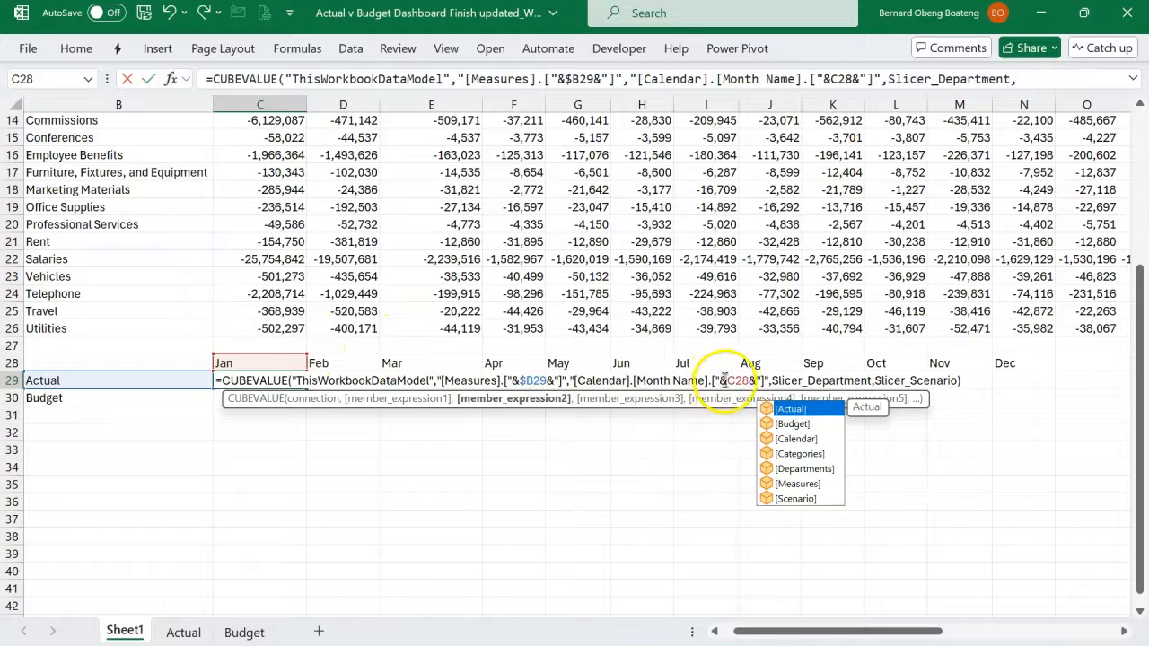
click(724, 380)
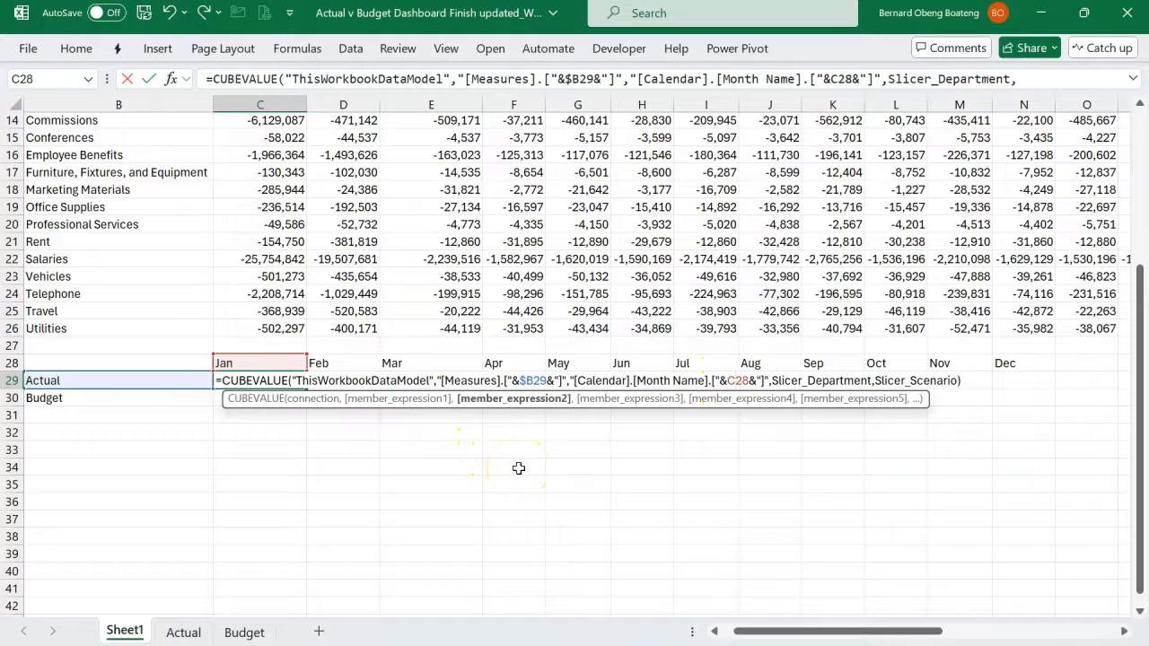
key(F4)
key(F4)
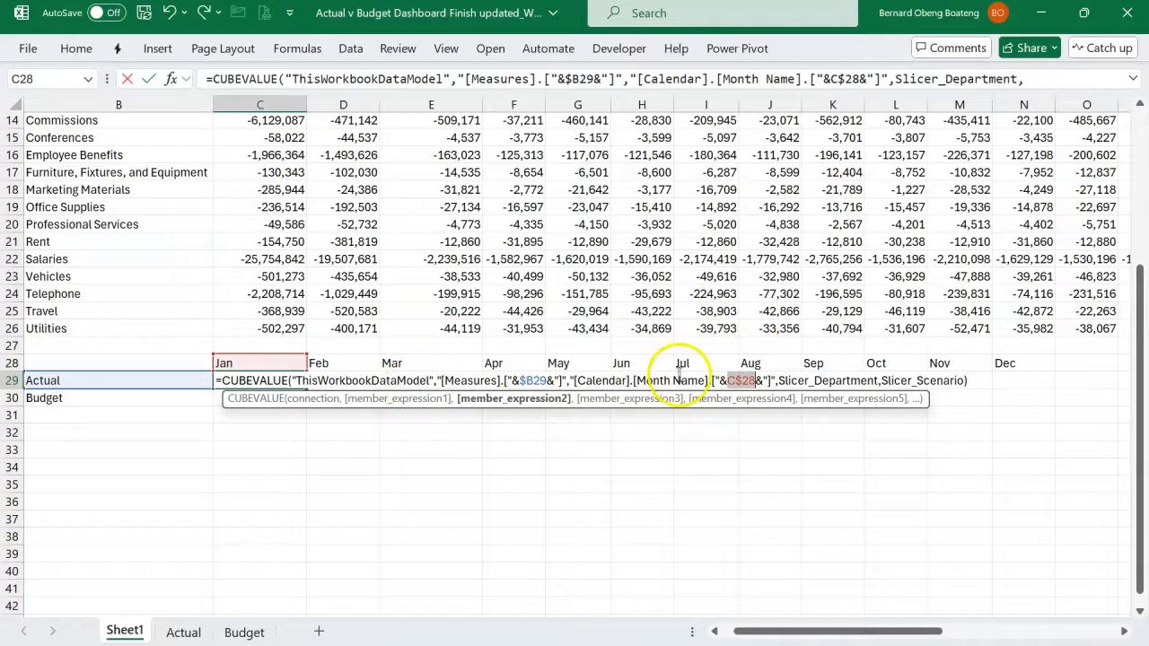
- Commit the C29 formula and fill it across the Actual row through December in column N
key(Return)
key(Up)
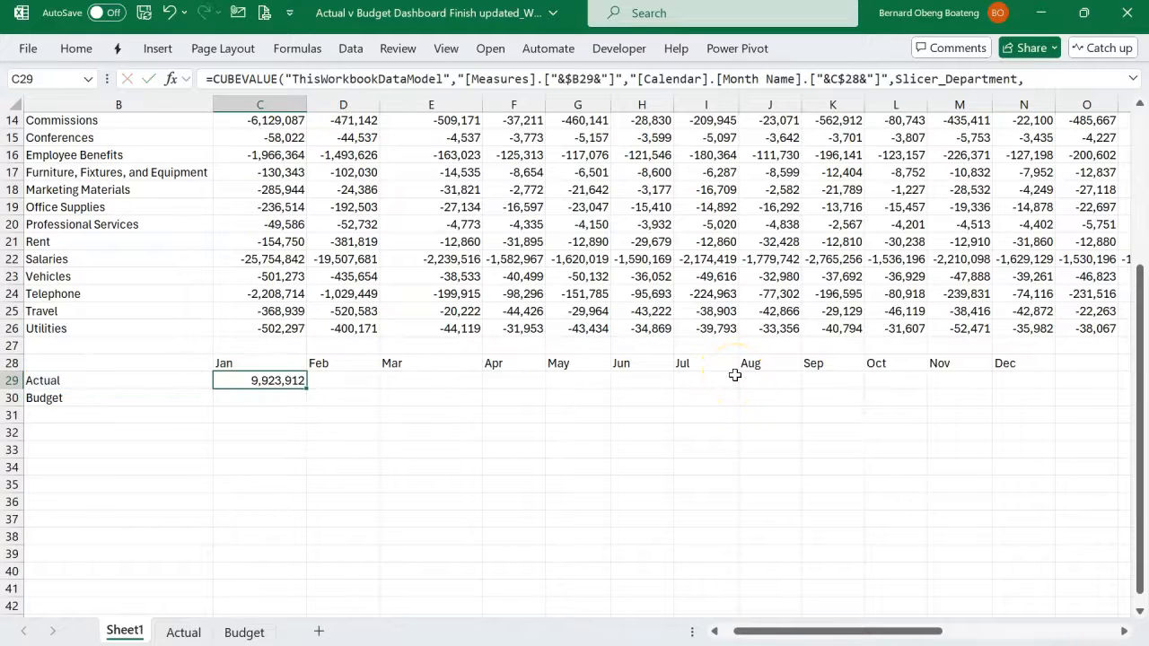
key(shift+Right)
key(shift+Right)
key(shift+Right)
key(shift+Right)
key(shift+Right)
key(shift+Right)
key(shift+Right)
key(shift+Right)
key(shift+Right)
key(shift+Right)
key(shift+Right)
key(ctrl+r)
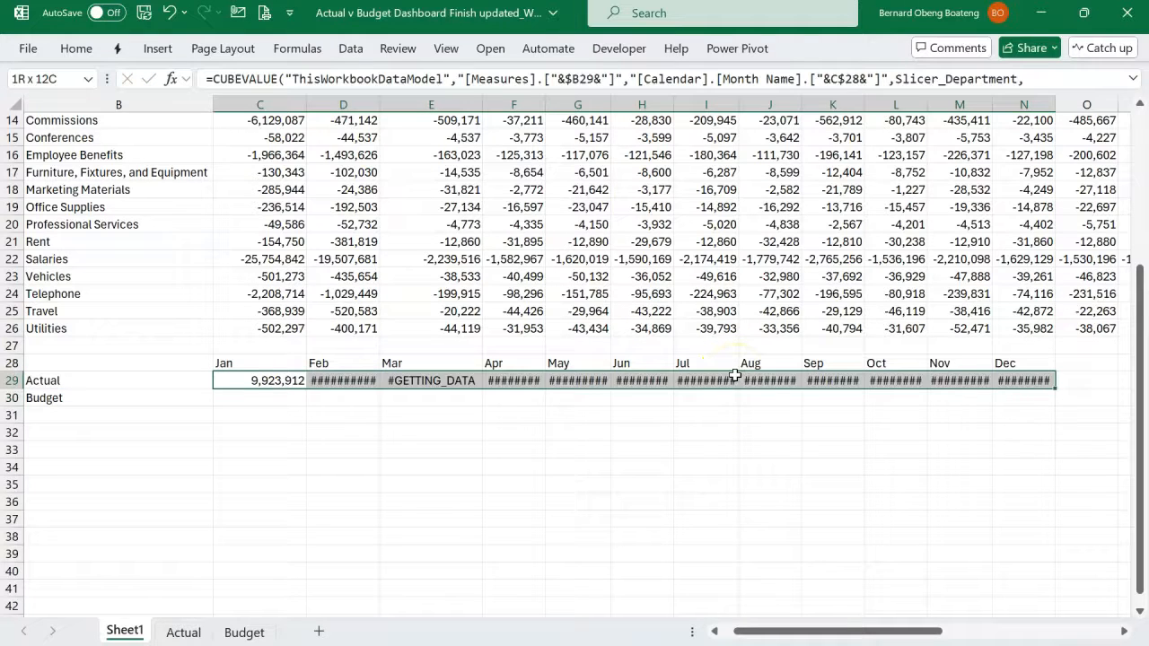
- Autofit column L and fill the Actual row's formulas down into the Budget row, C30:N30
double_click(927, 105)
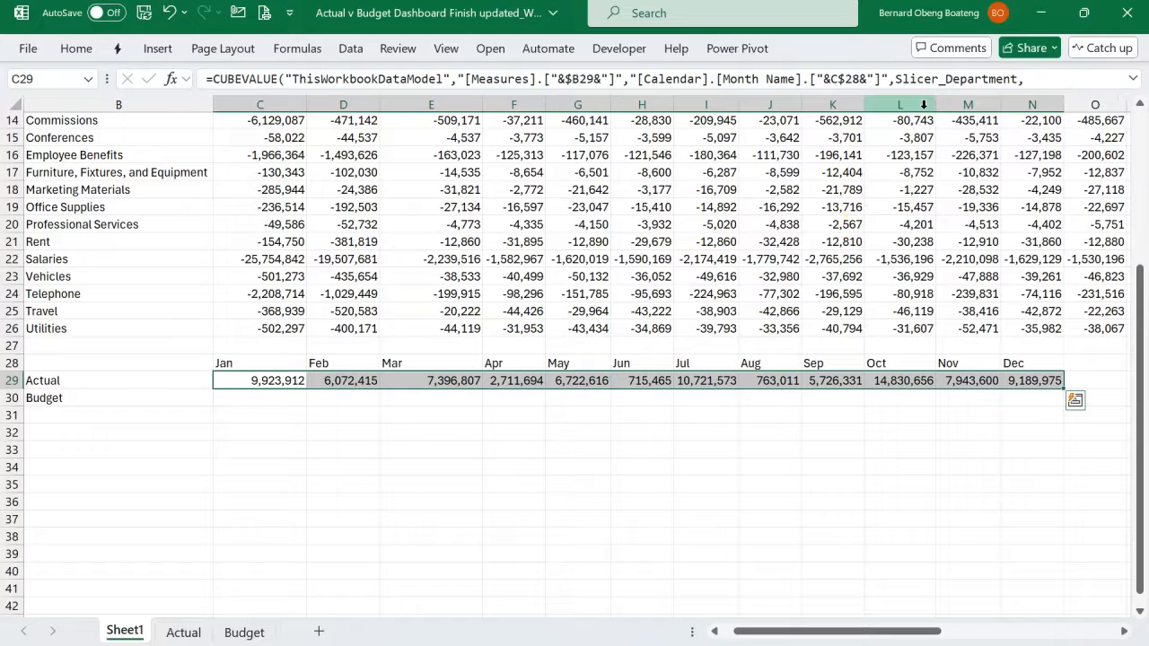
key(shift+Down)
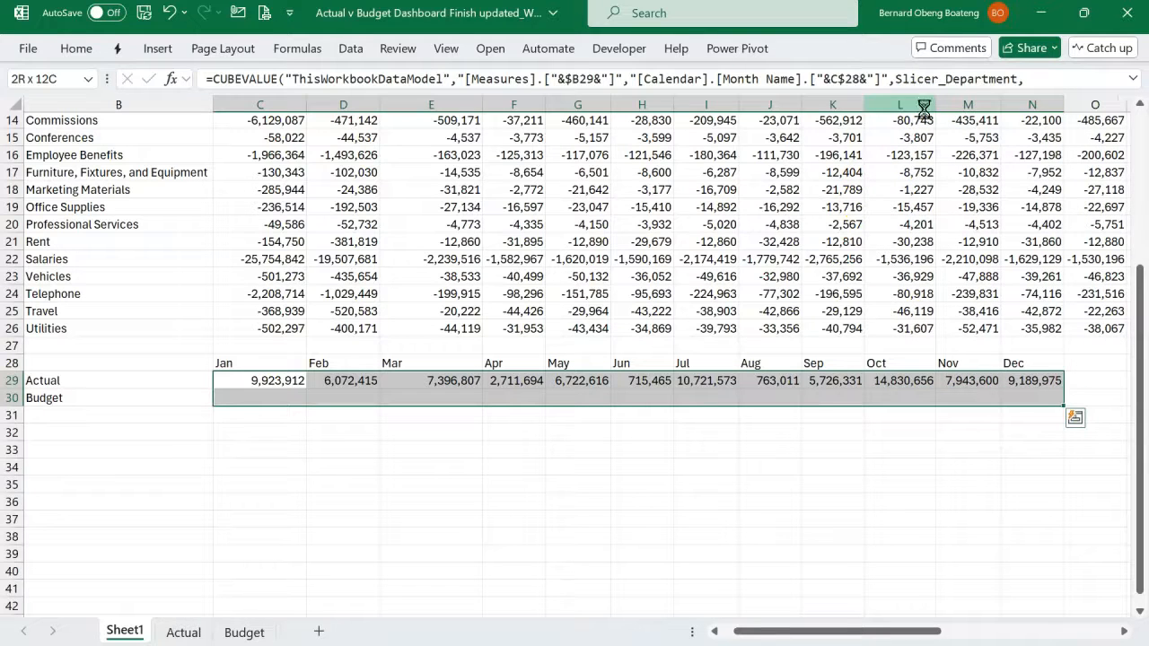
key(ctrl+d)
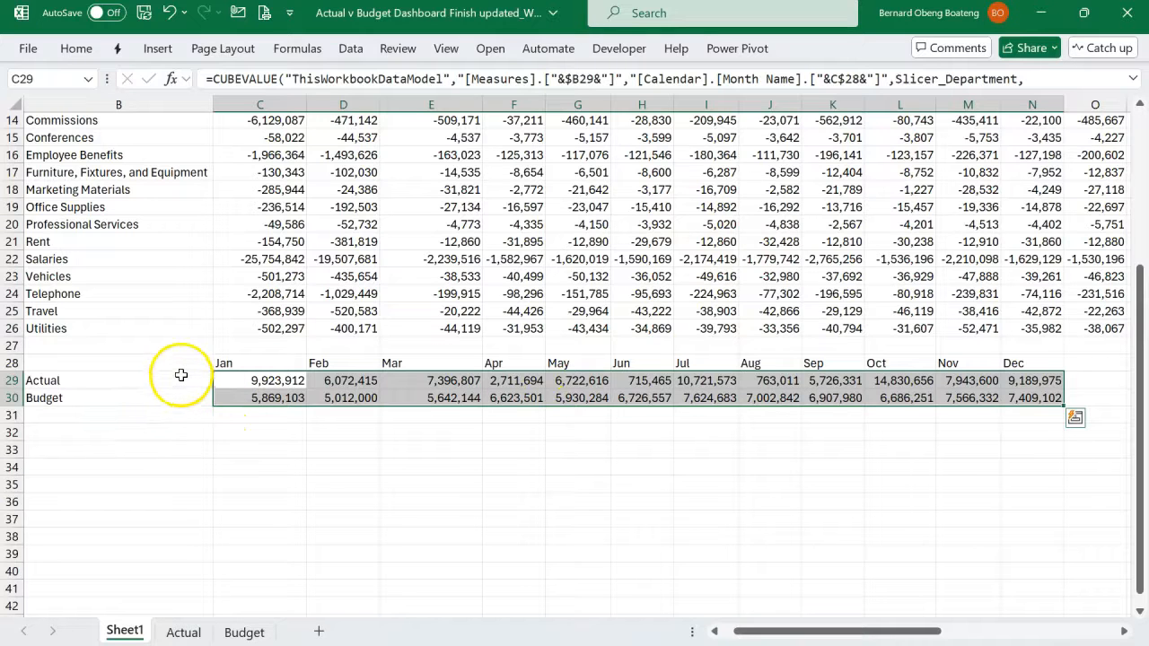
- Insert a Line with Markers chart from the monthly Actual and Budget table in B28:N30, with the months along the horizontal axis
drag(180, 368, 1019, 400)
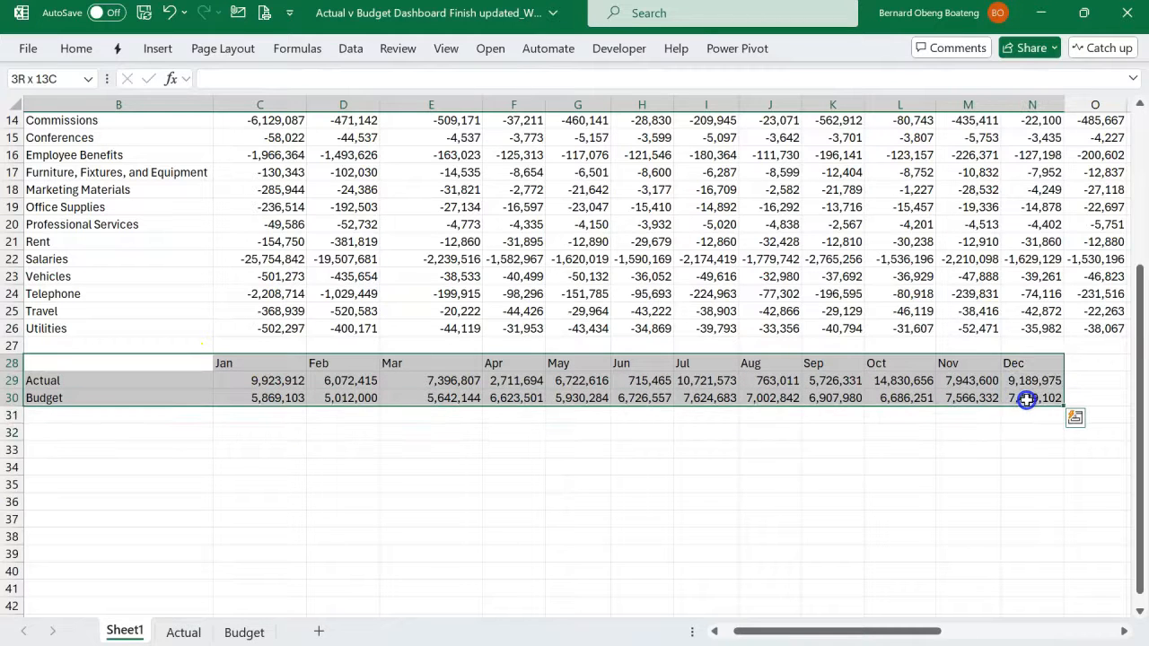
click(160, 54)
click(369, 97)
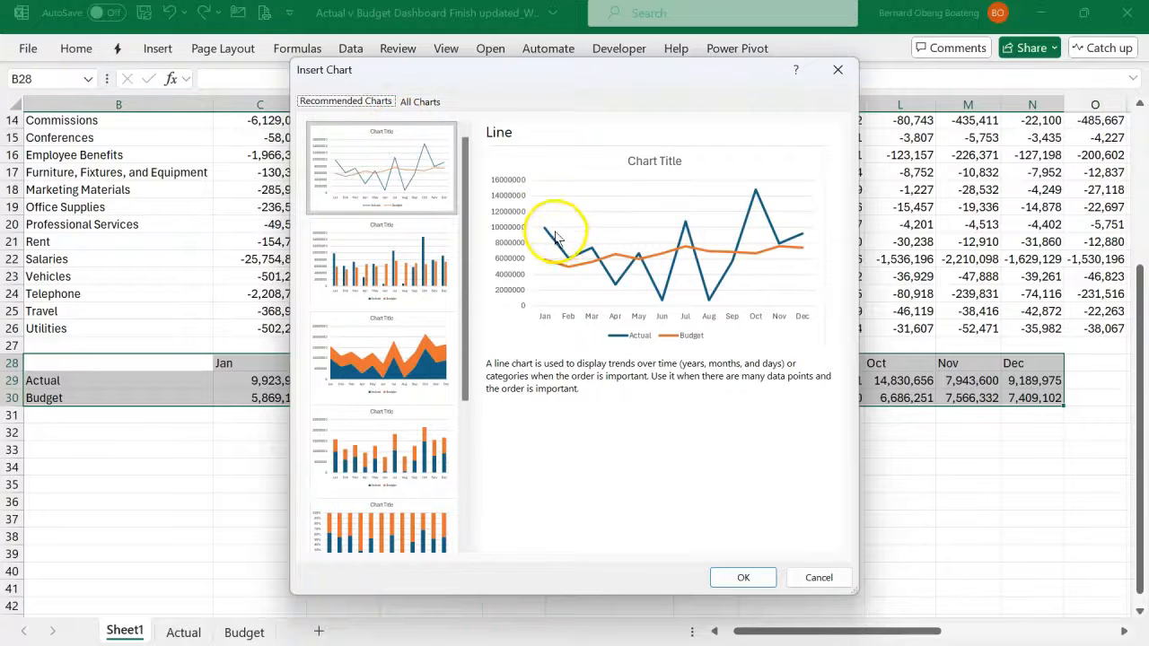
click(418, 101)
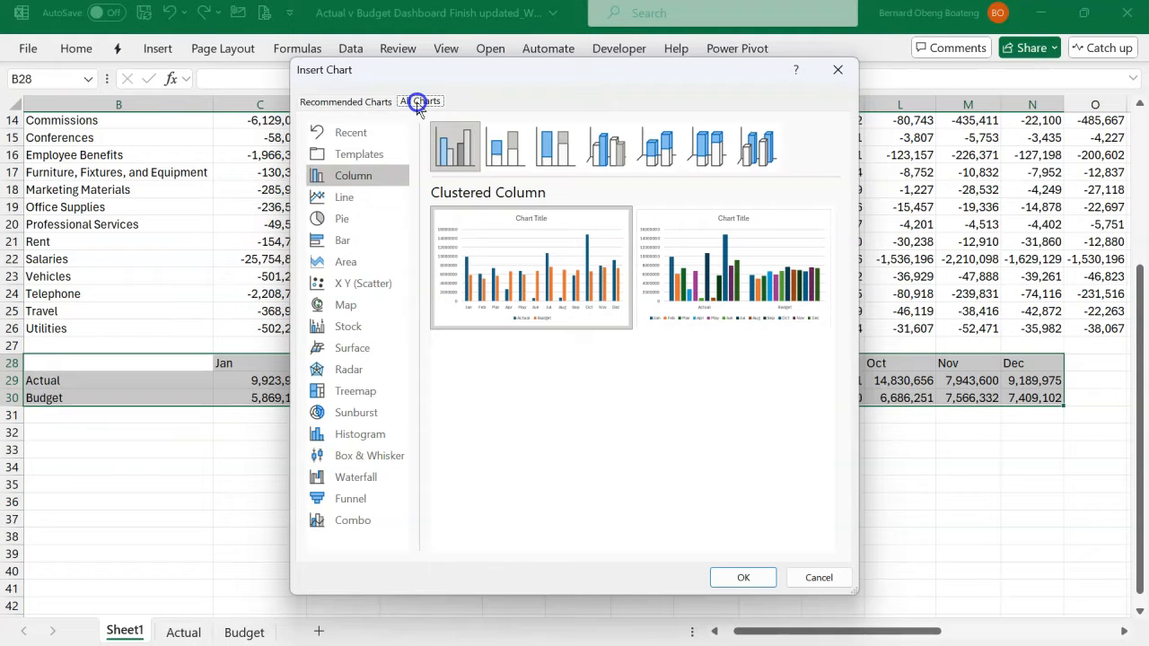
click(360, 199)
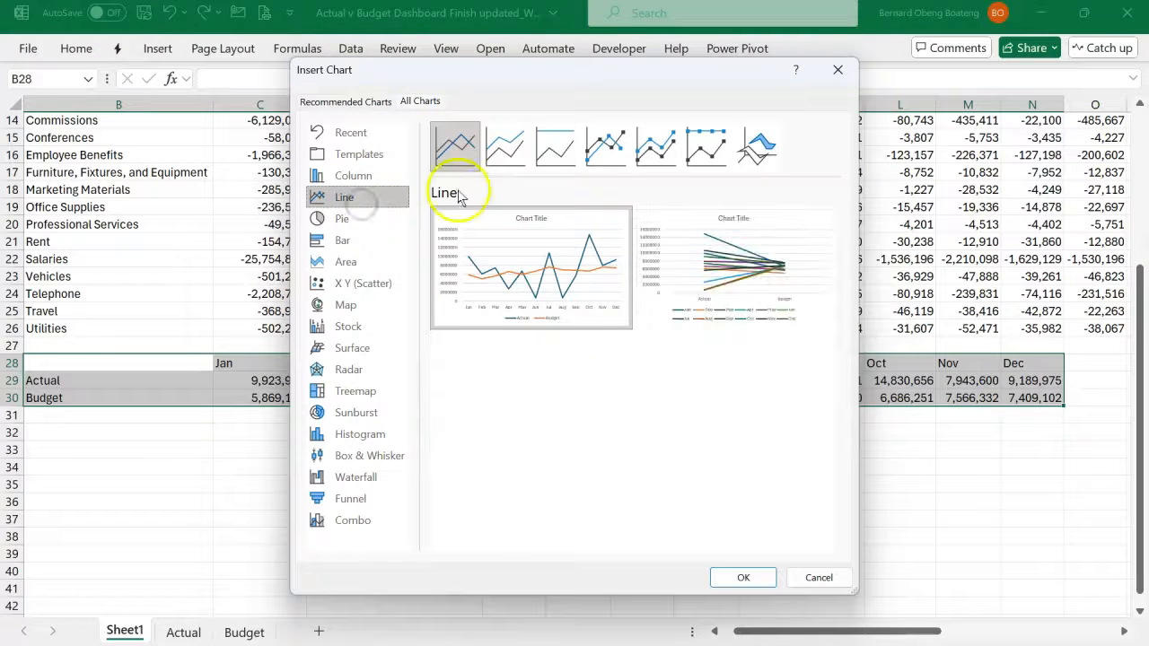
click(600, 144)
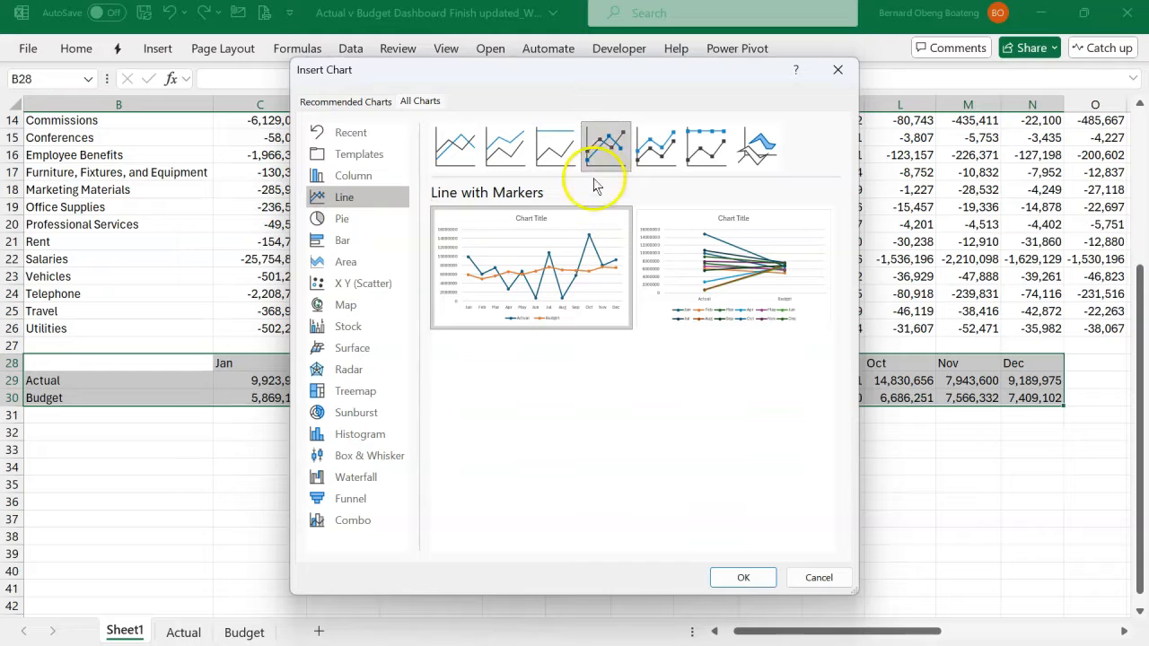
click(740, 577)
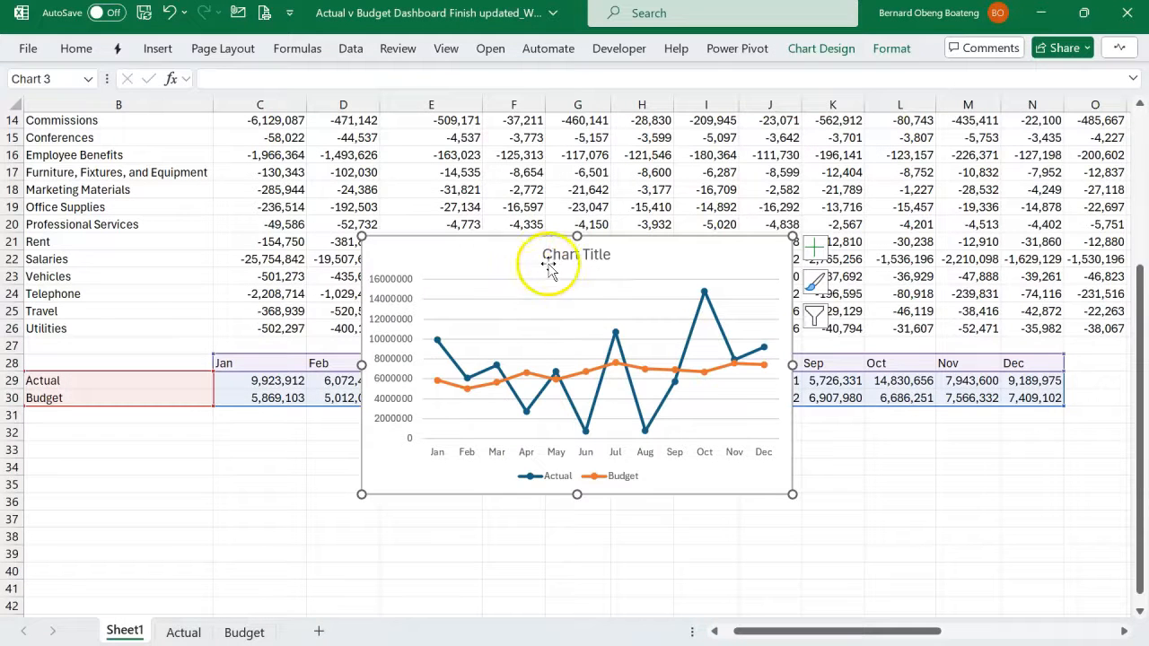
- Move the line chart up over the category table, starting at about row 10, and filter the Scenario slicer to Actual
drag(519, 243, 539, 177)
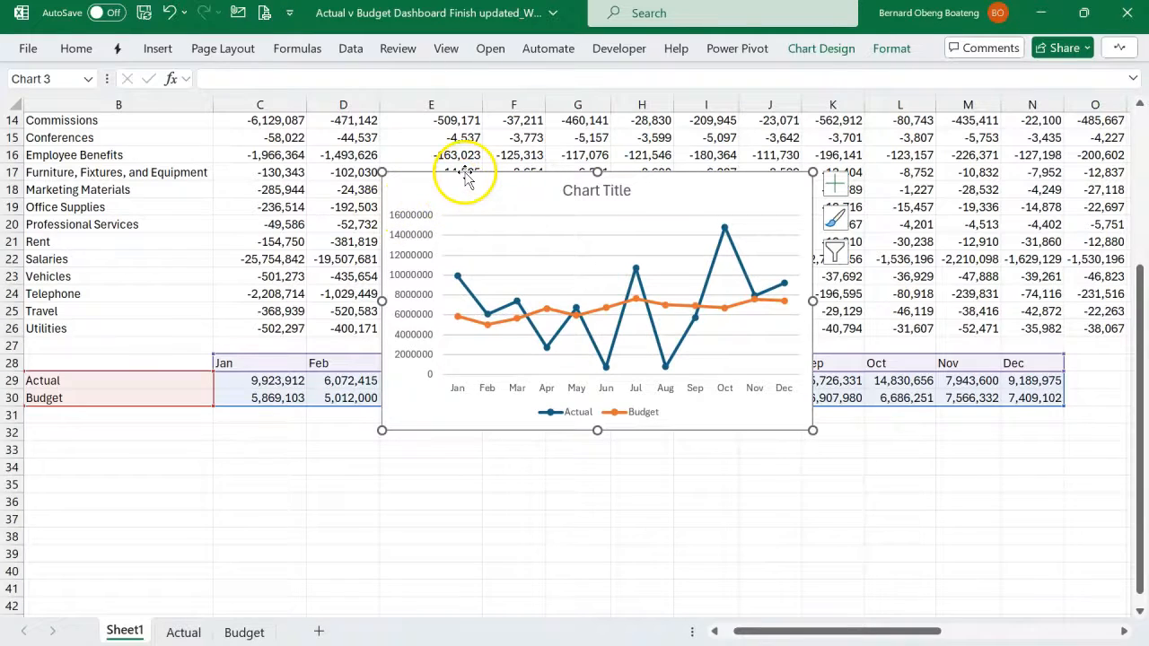
drag(462, 184, 456, 163)
scroll(294, 232, up, 5)
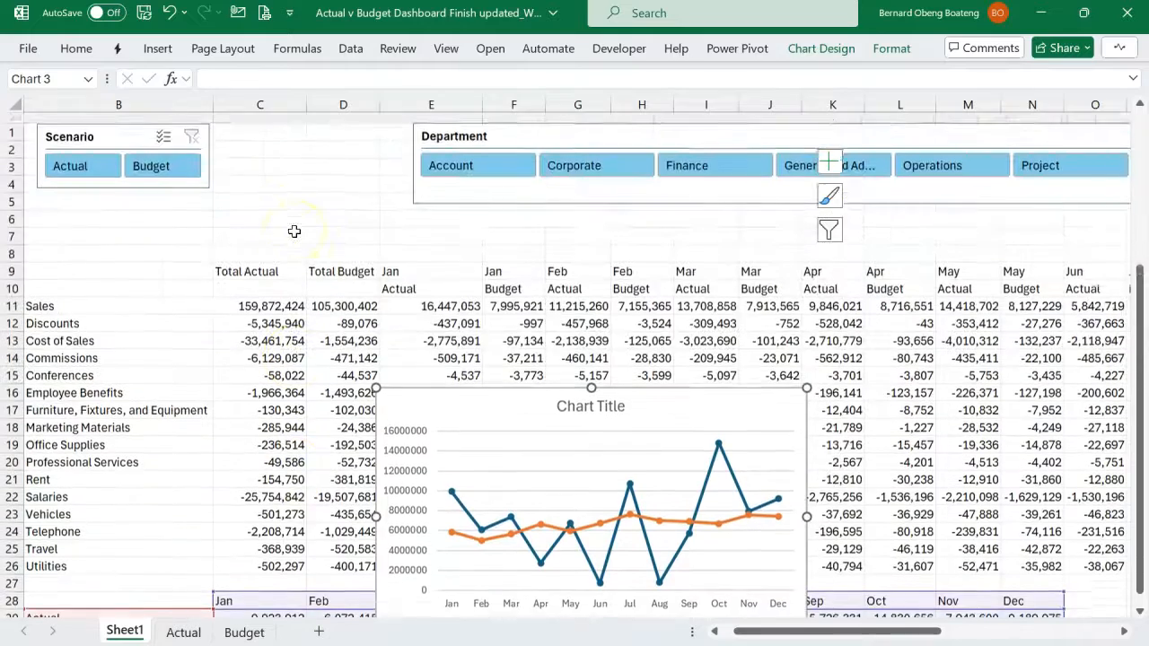
drag(441, 384, 436, 291)
click(103, 159)
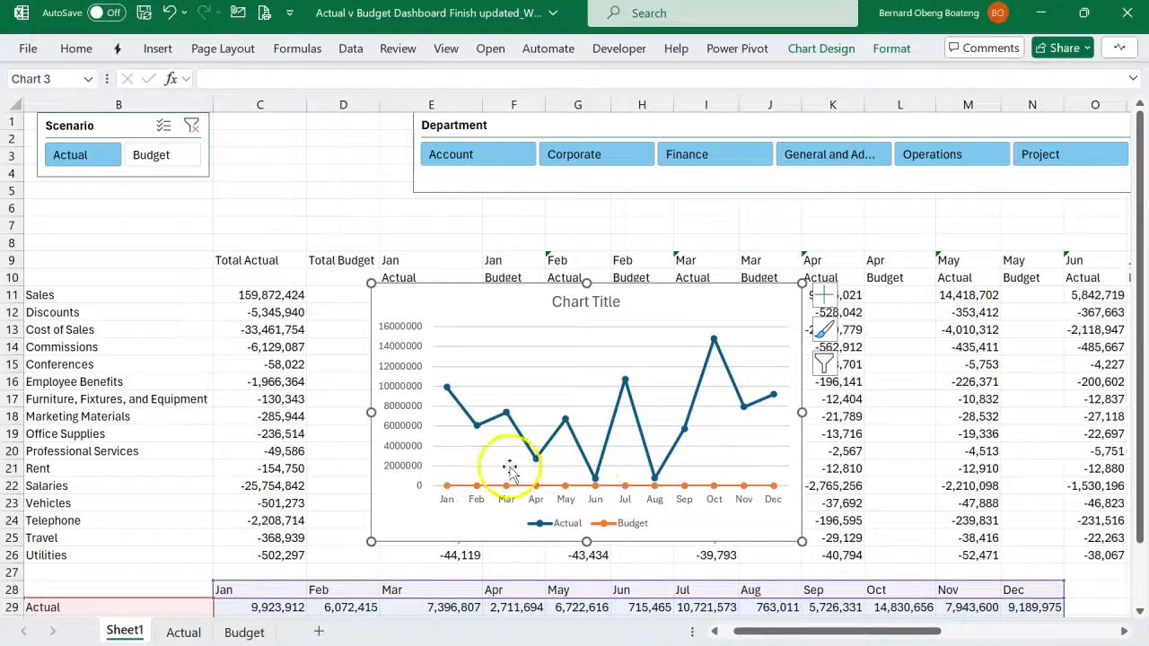
- Enter =ISBLANK(C29) in C32 and fill it down to C33 to test the January Actual and Budget cells
scroll(302, 420, down, 2)
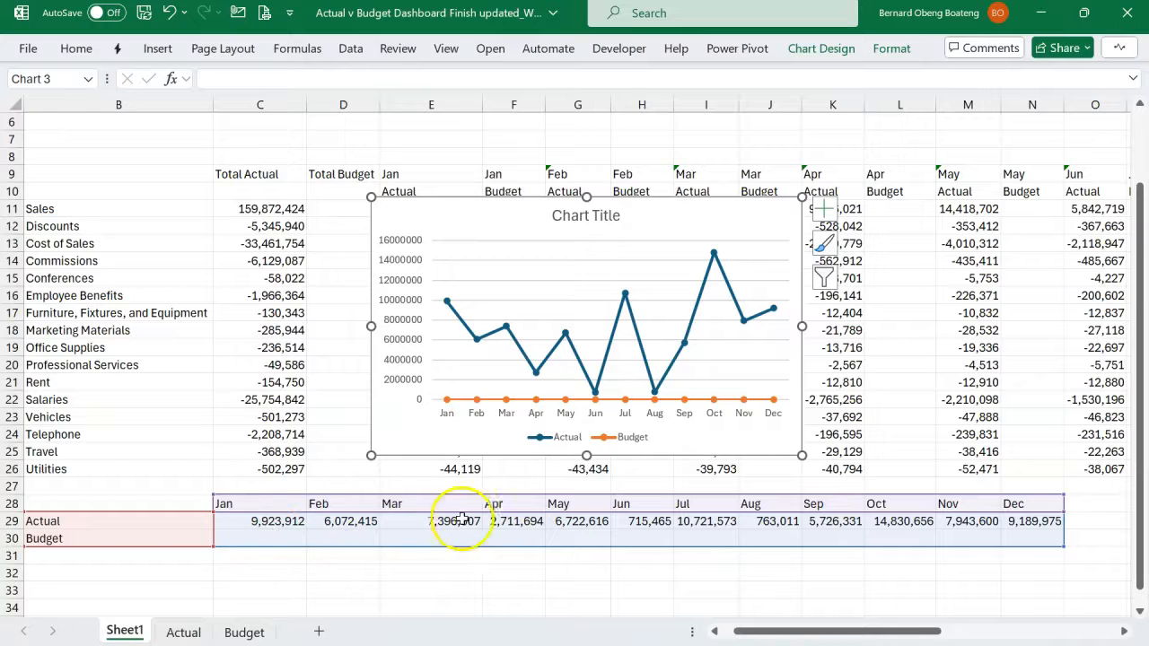
click(277, 577)
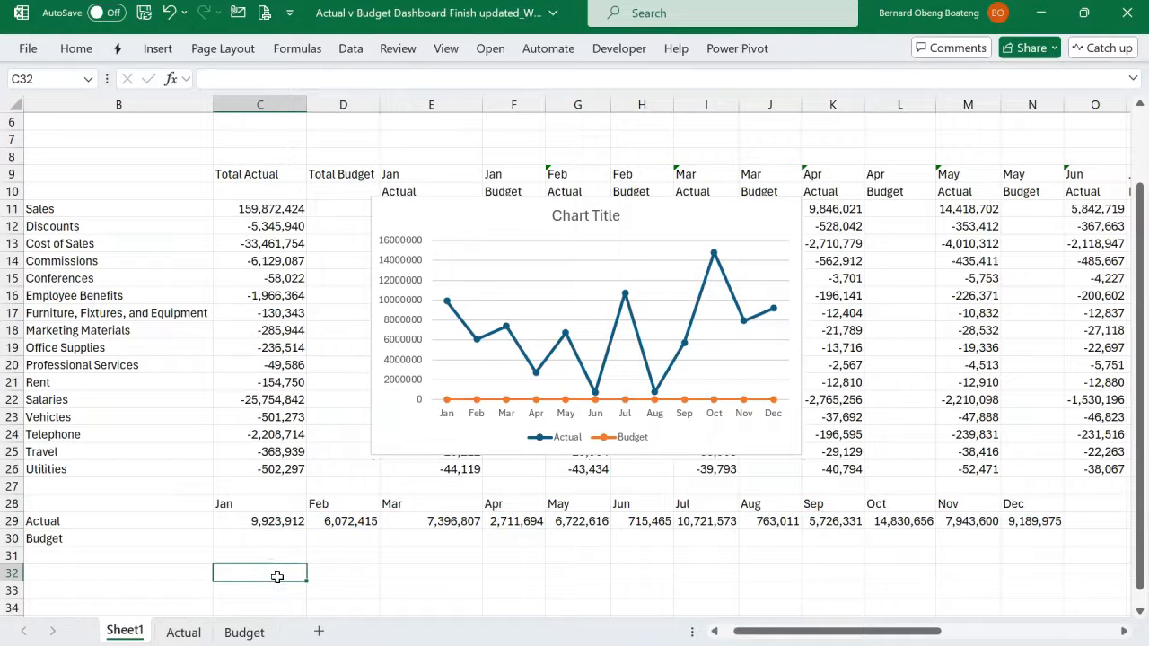
text(=i)
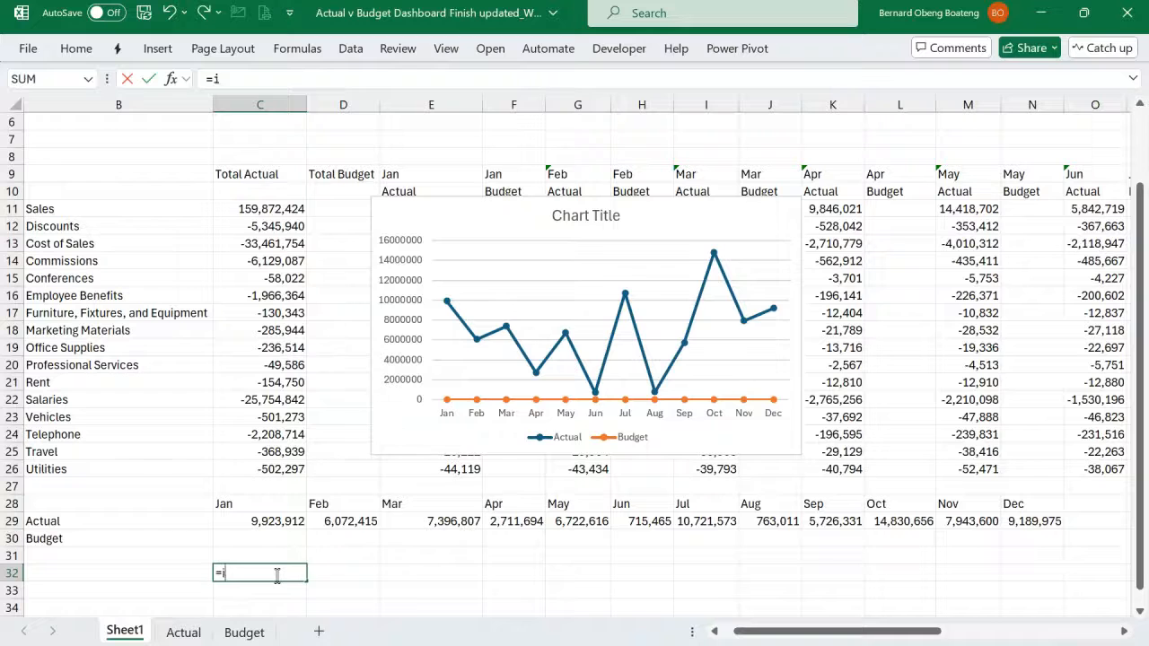
text(sbl)
key(Tab)
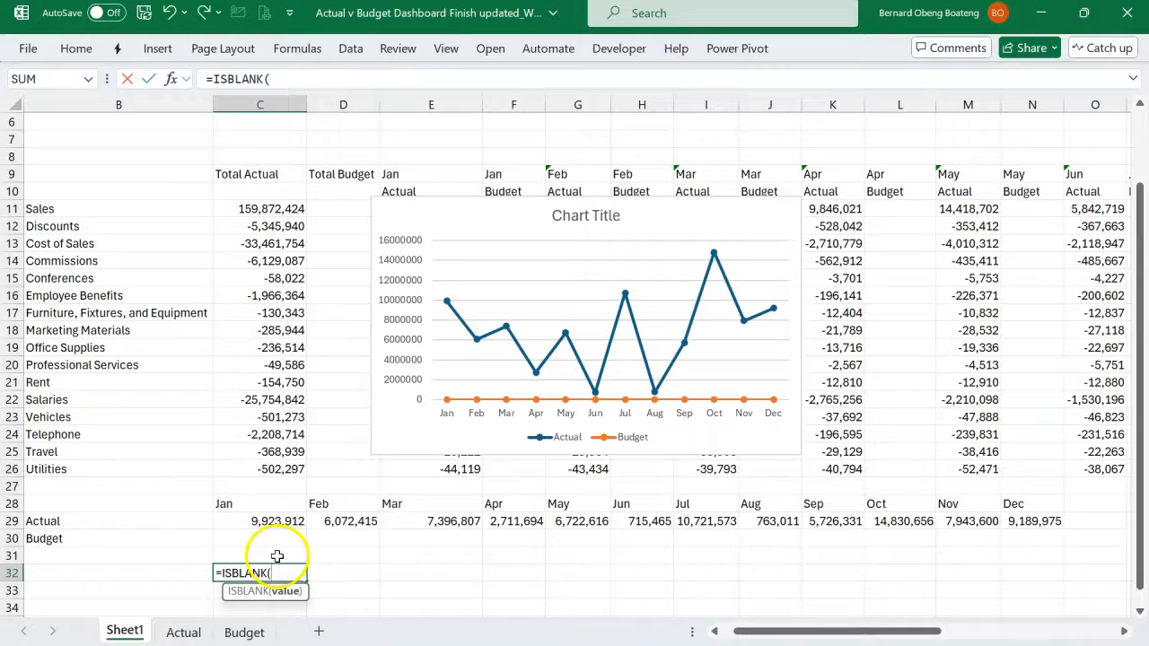
click(271, 524)
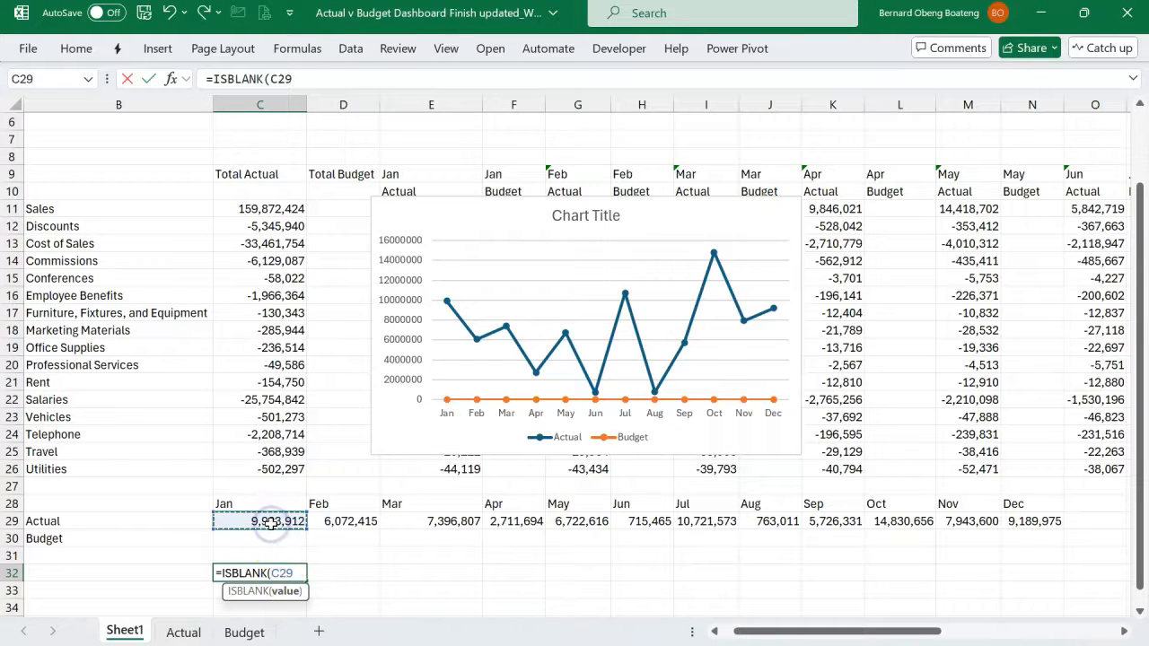
text())
key(Return)
key(Up)
key(shift+Down)
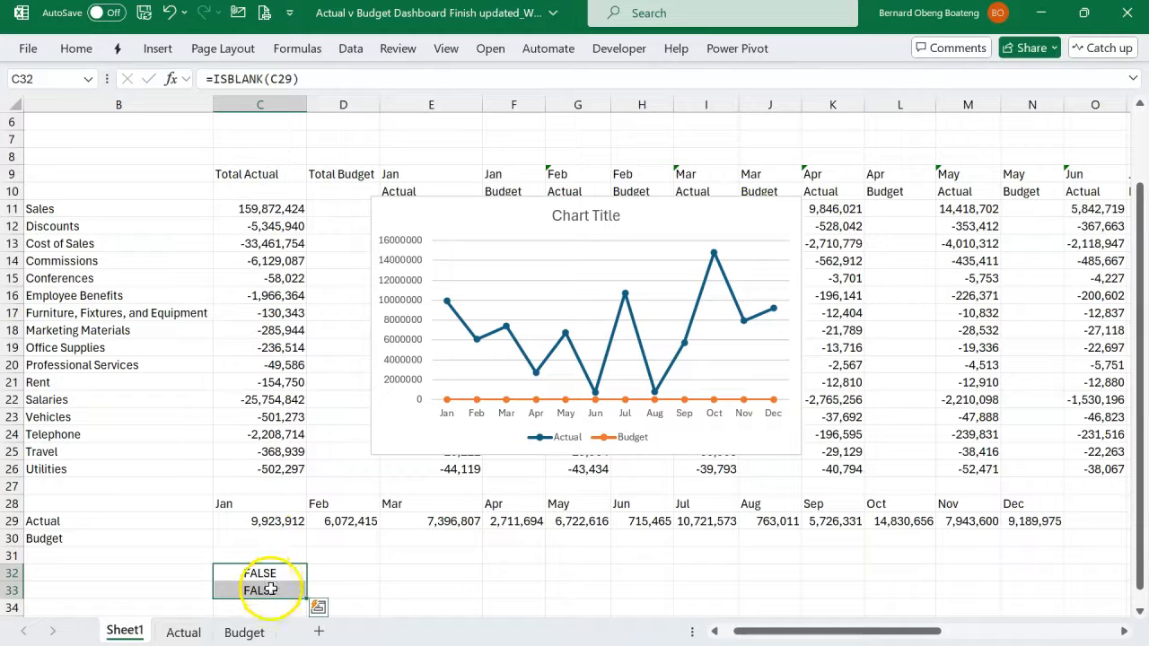
- Change the test formula in C32 to =ISNONTEXT(C29) and review it together with the test in C33
double_click(244, 572)
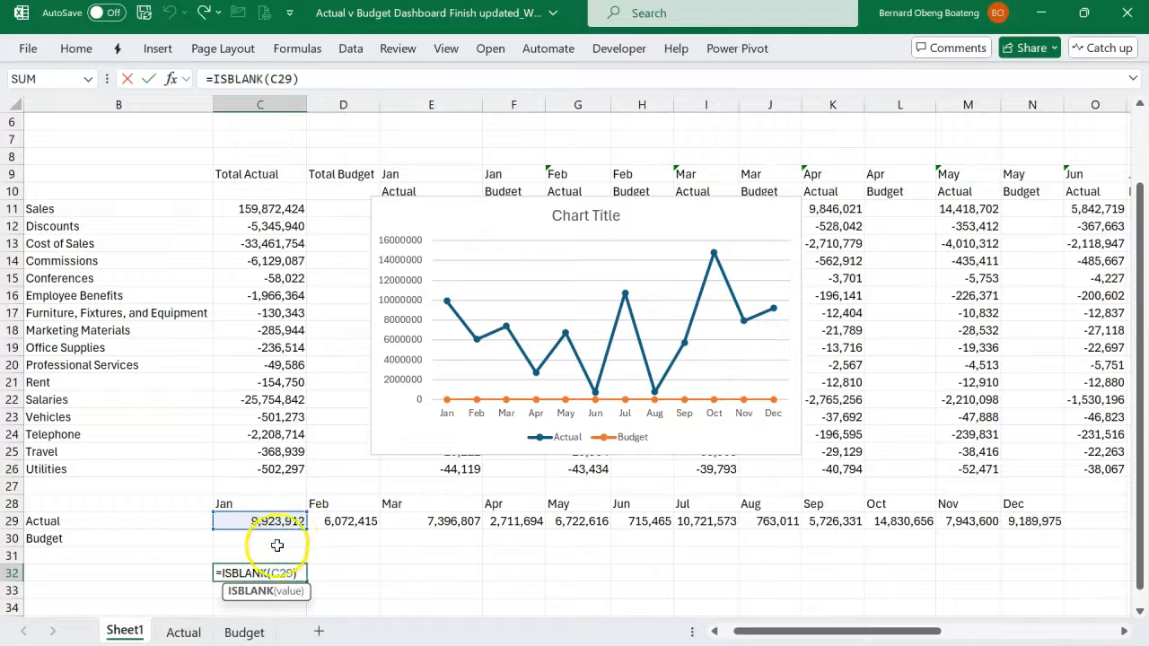
key(BackSpace)
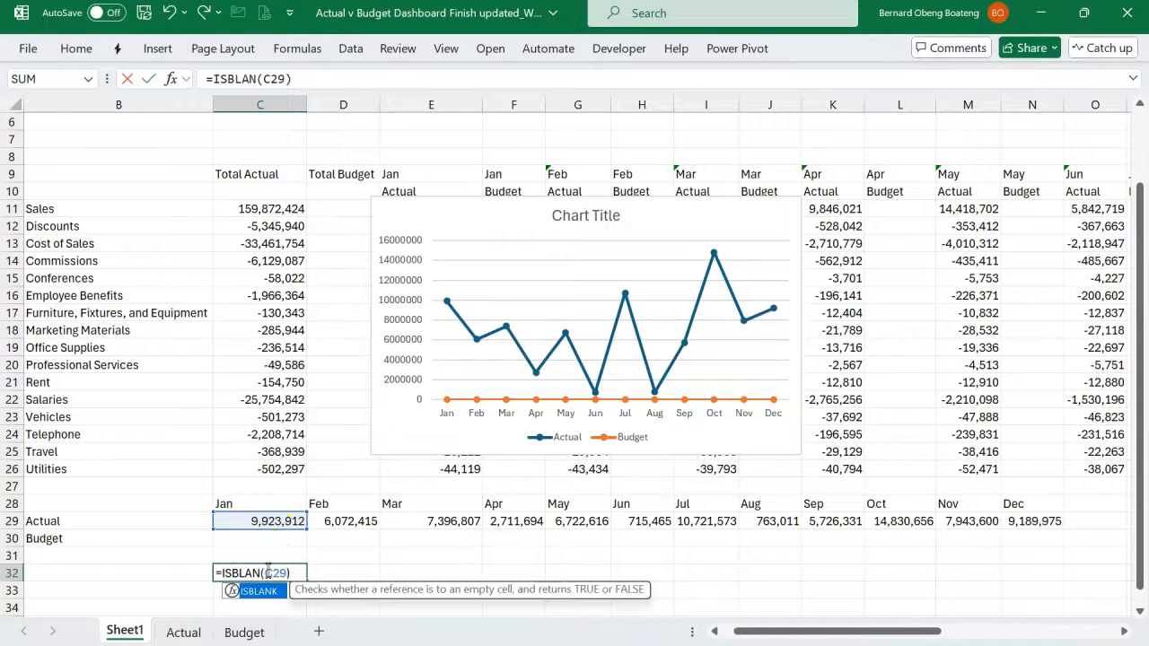
key(BackSpace)
text(no)
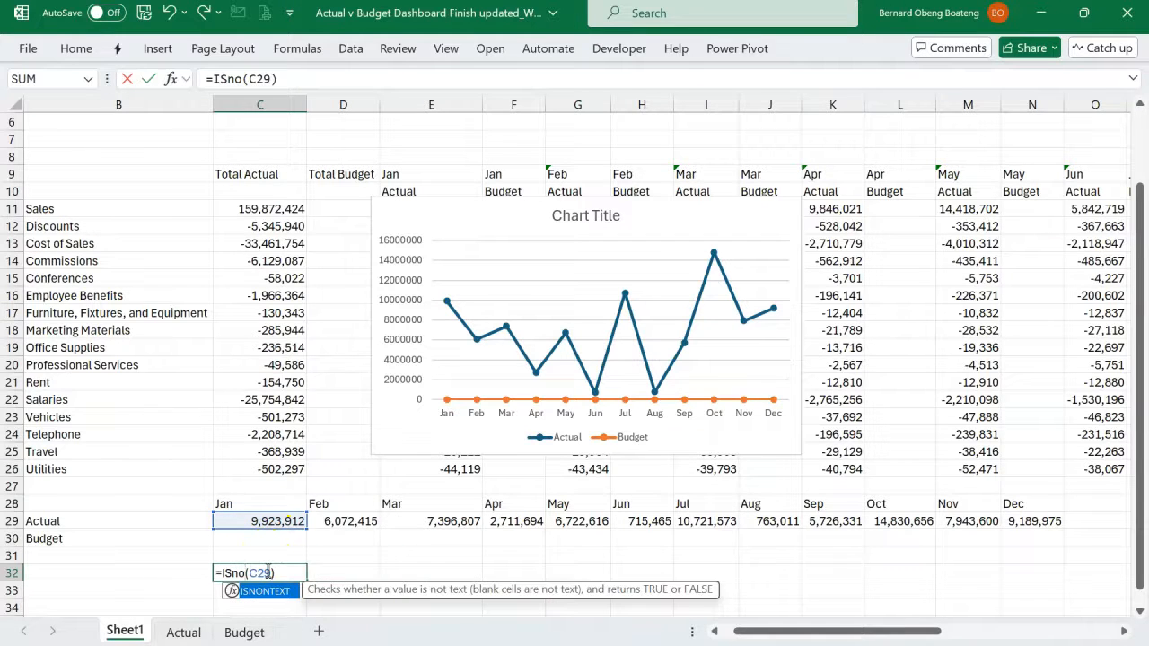
key(Tab)
key(Return)
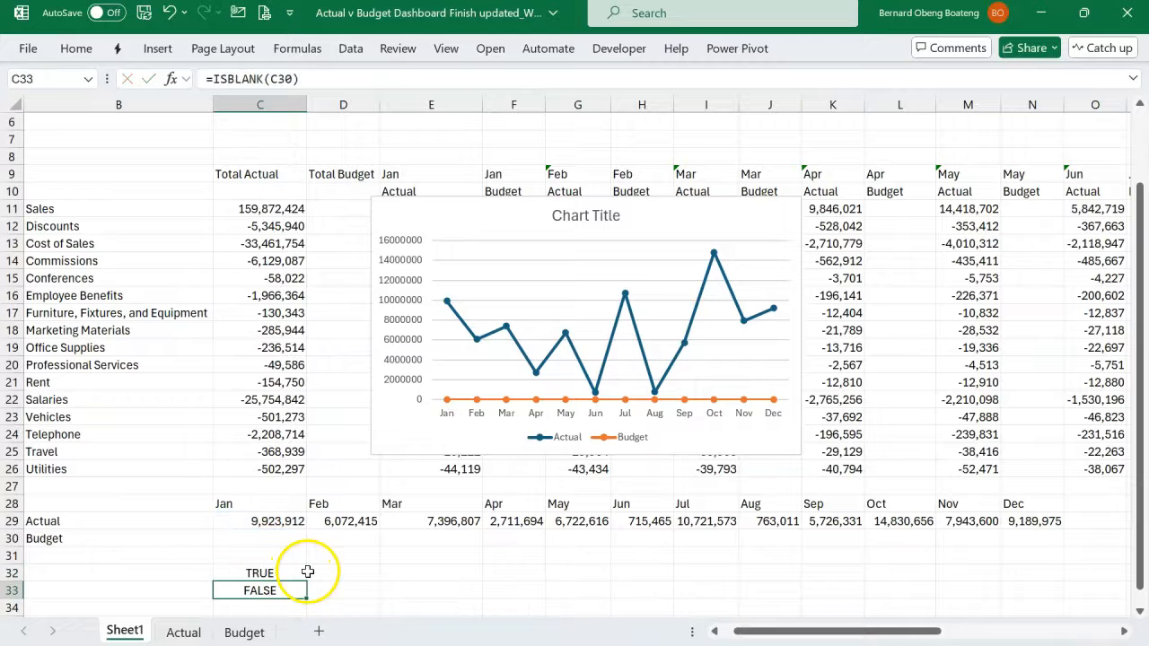
scroll(287, 530, down, 1)
drag(277, 515, 276, 533)
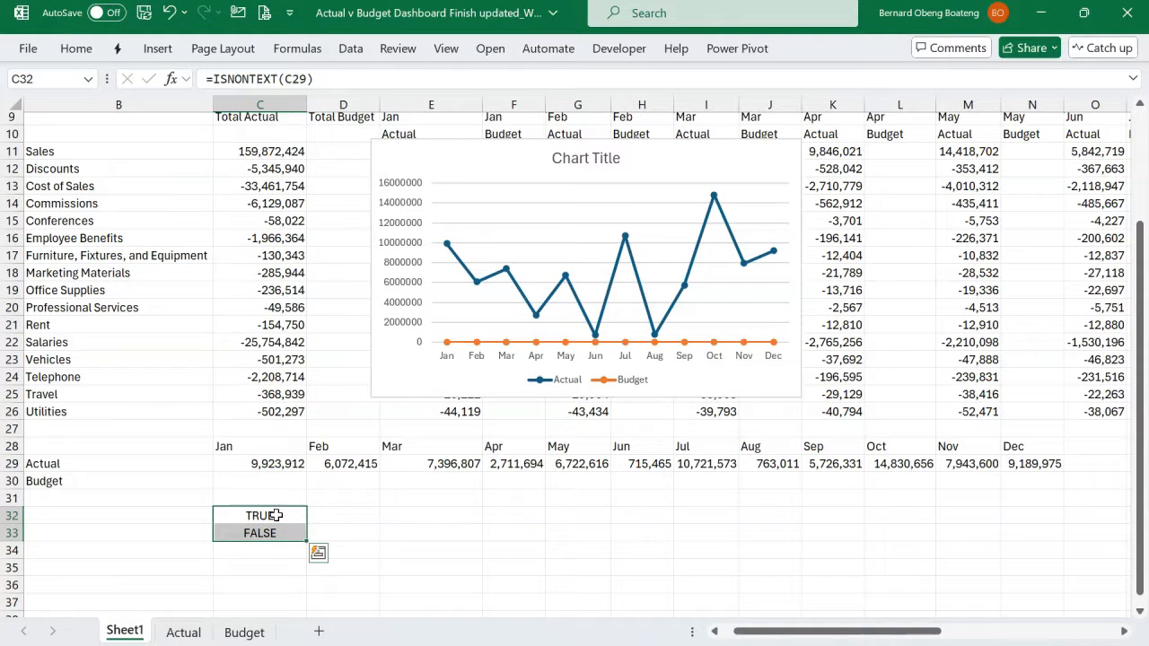
double_click(280, 516)
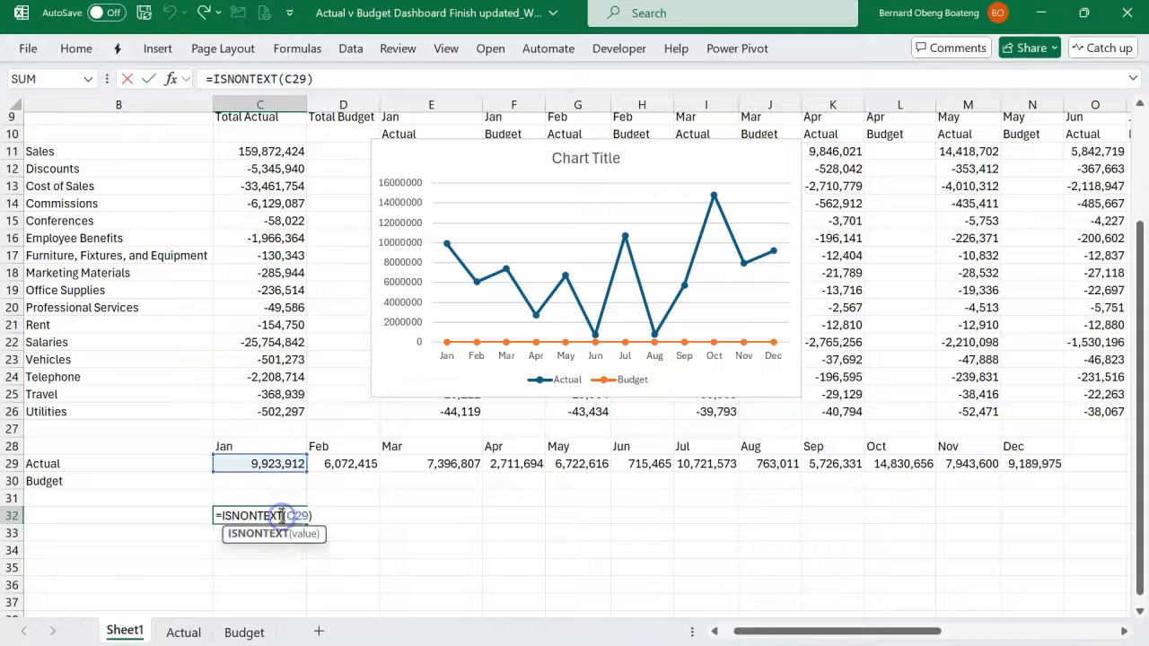
drag(221, 515, 320, 516)
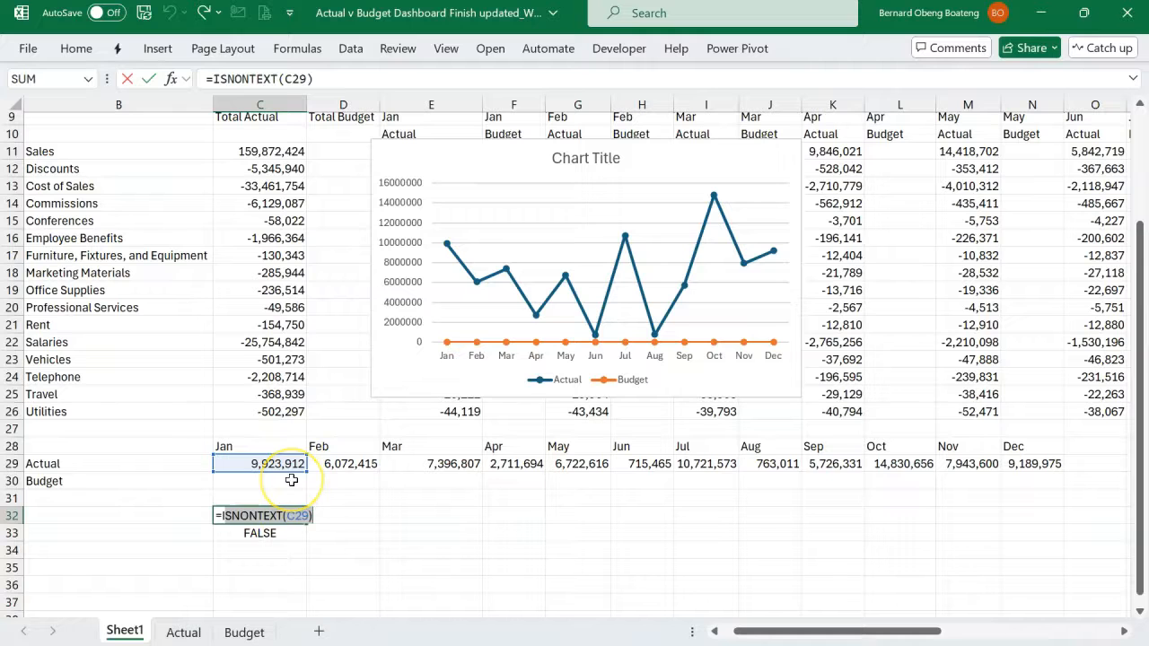
key(ctrl+Return)
- Wrap the CUBEVALUE formula in C29 in an ISNONTEXT test that serves as the logical test of an IF function
scroll(294, 480, up, 1)
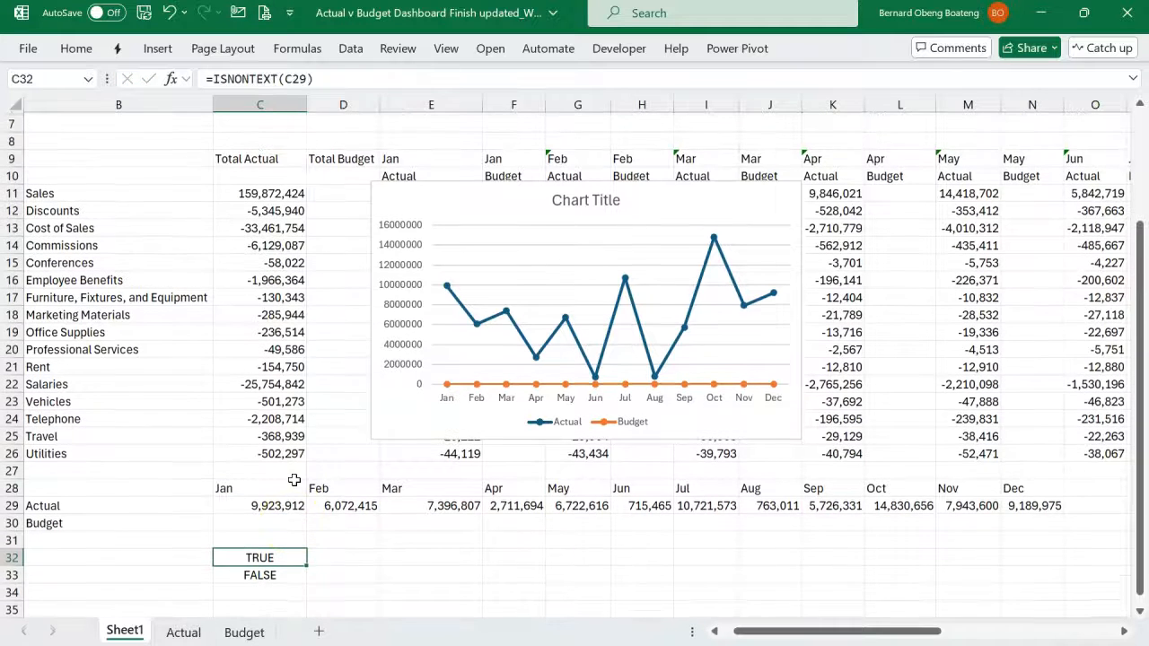
click(281, 510)
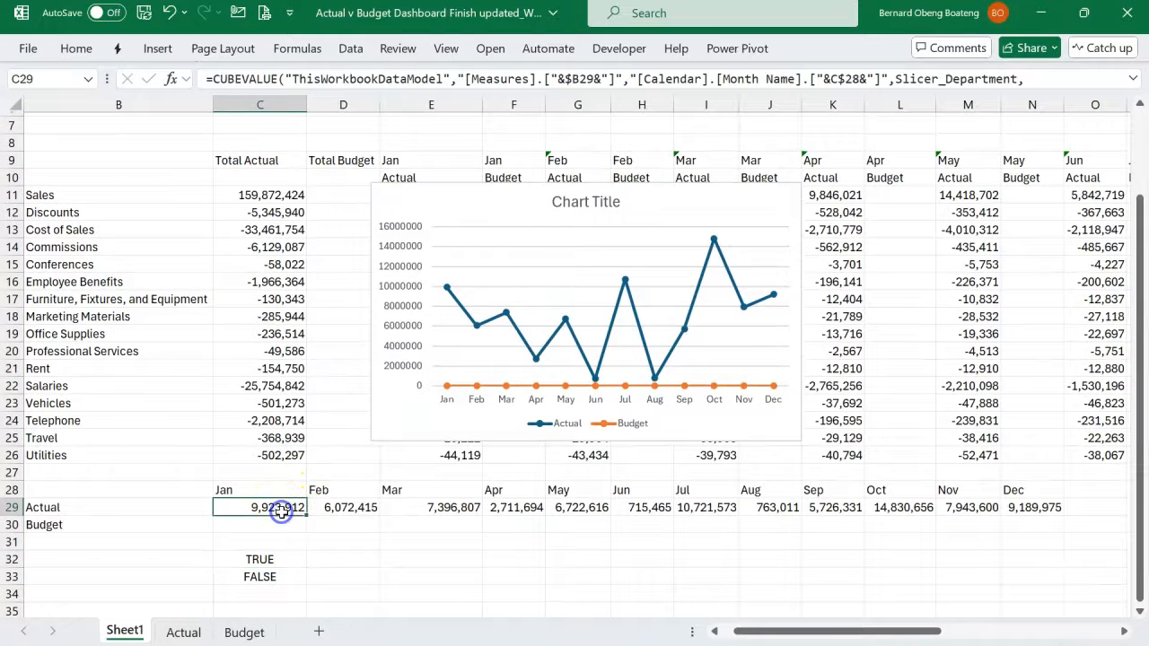
double_click(280, 509)
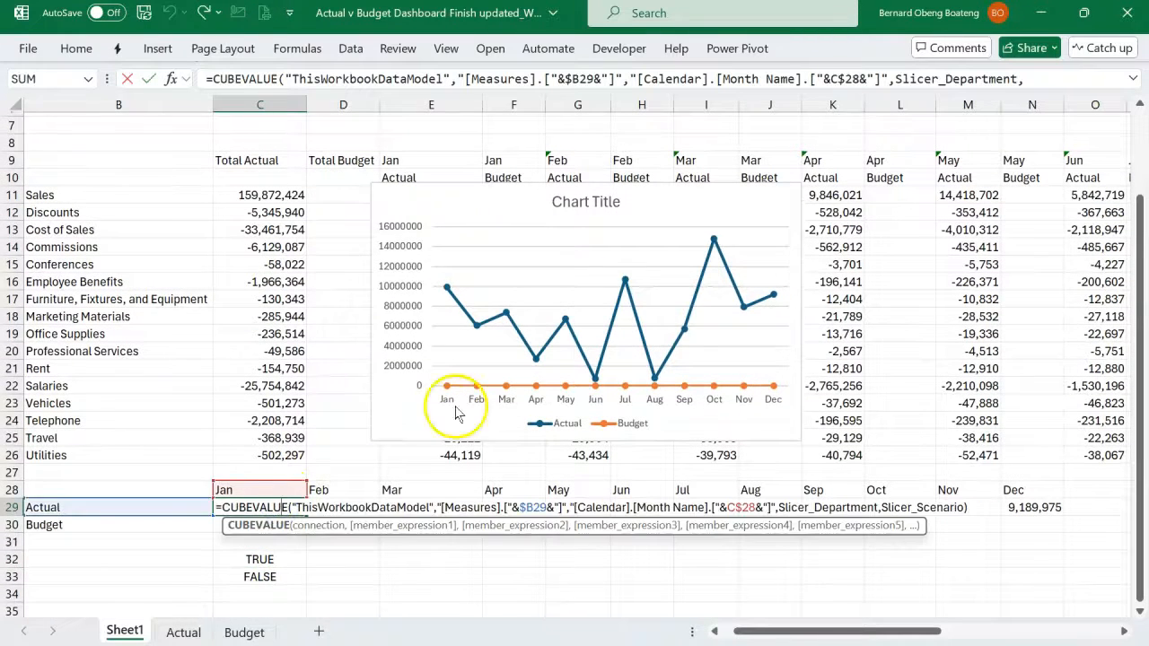
click(1133, 79)
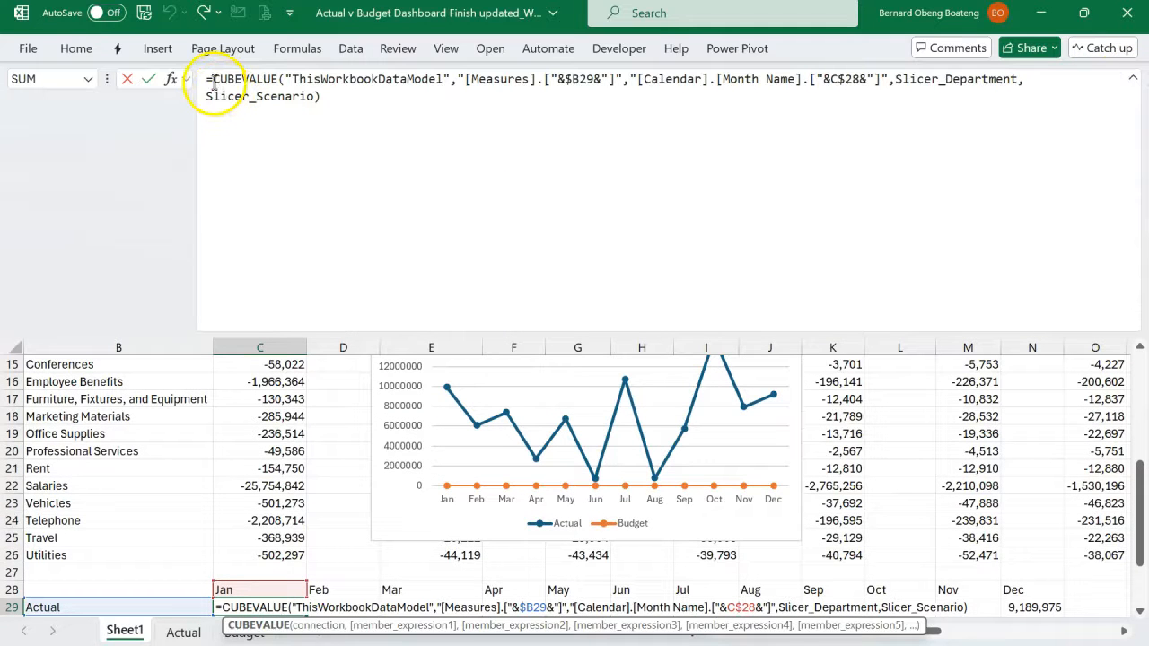
click(214, 83)
text(IF()
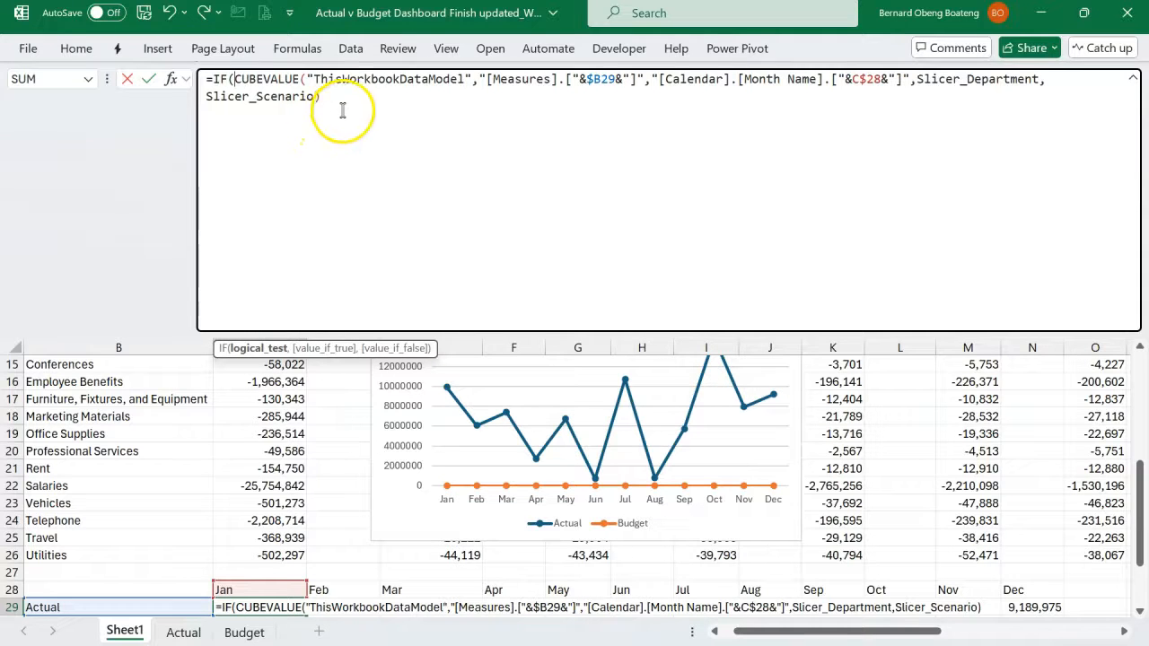
text(isn)
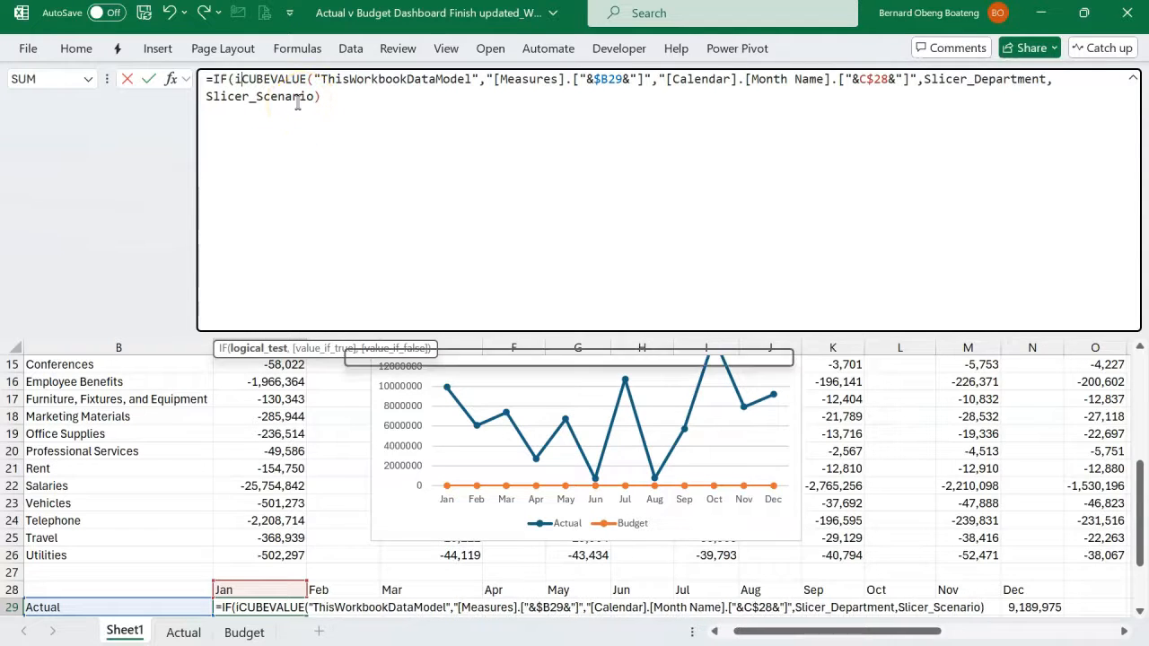
key(Down)
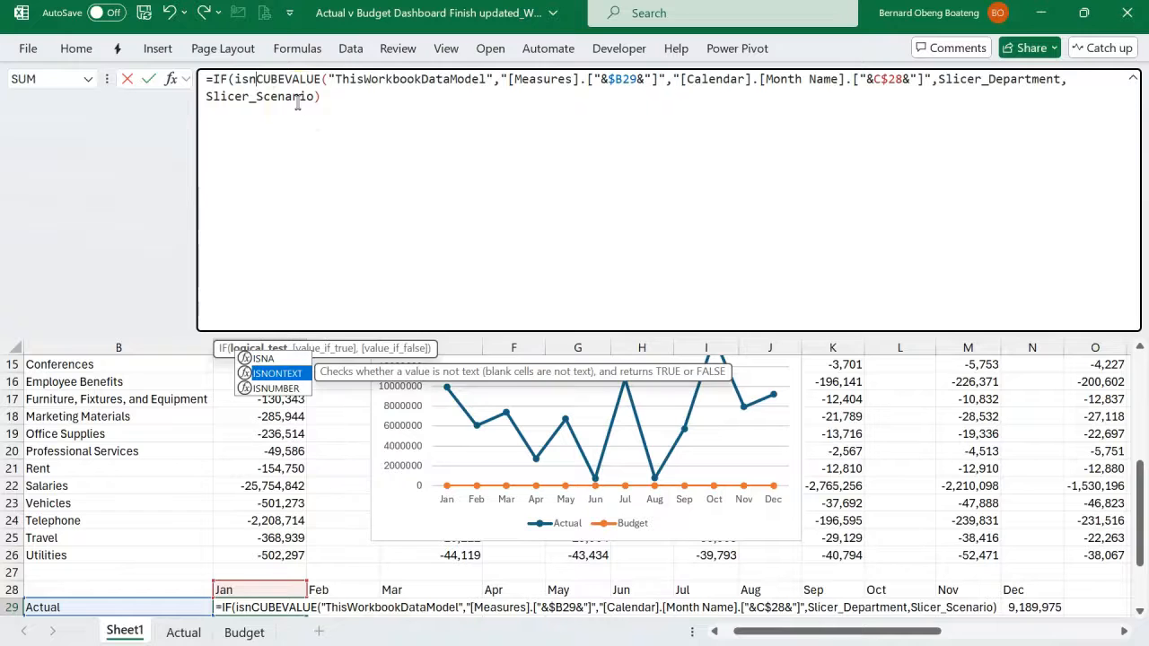
key(Tab)
click(317, 99)
text())
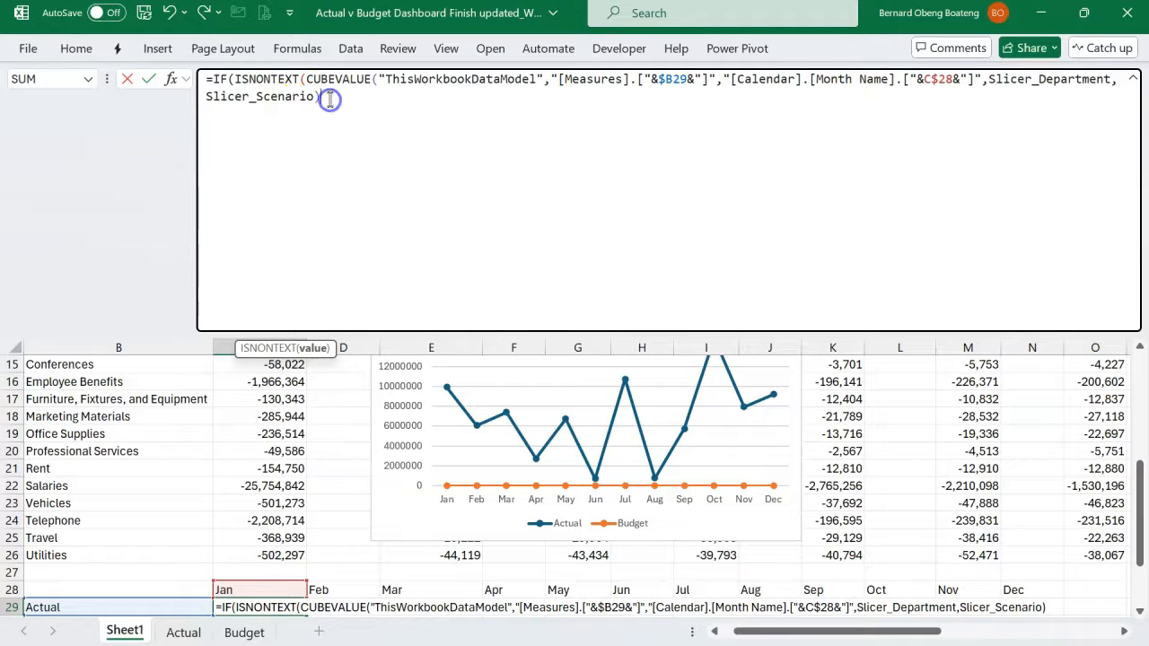
text())
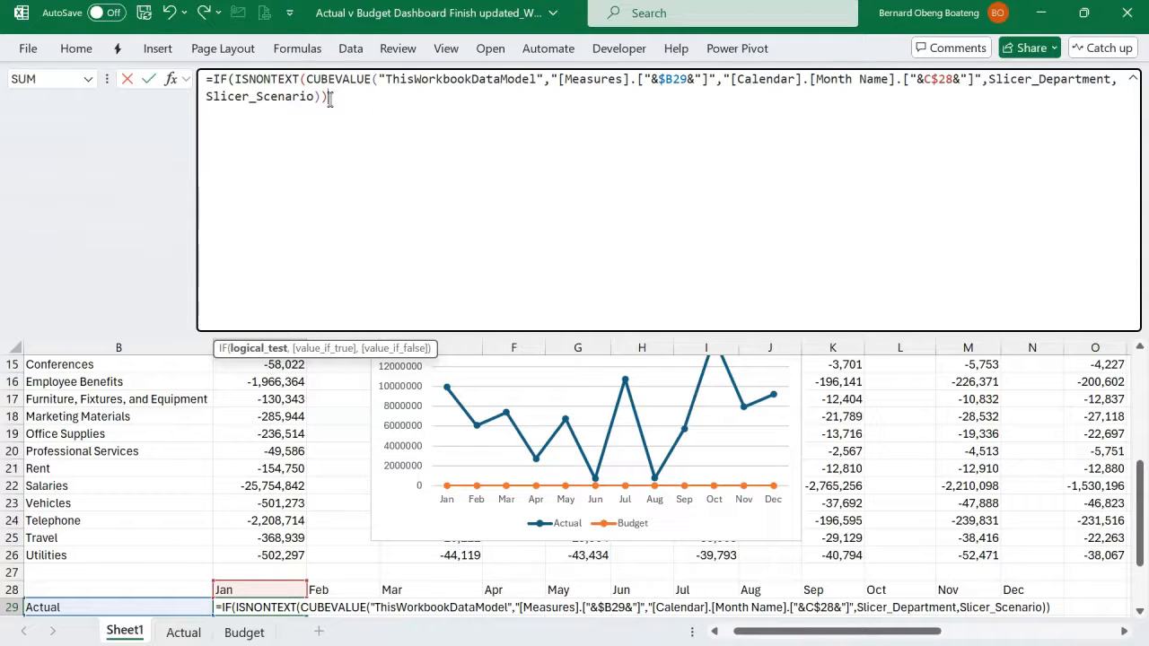
- Copy the CUBEVALUE expression inside the C29 formula and paste everything as the IF function's value-if-true argument
click(303, 80)
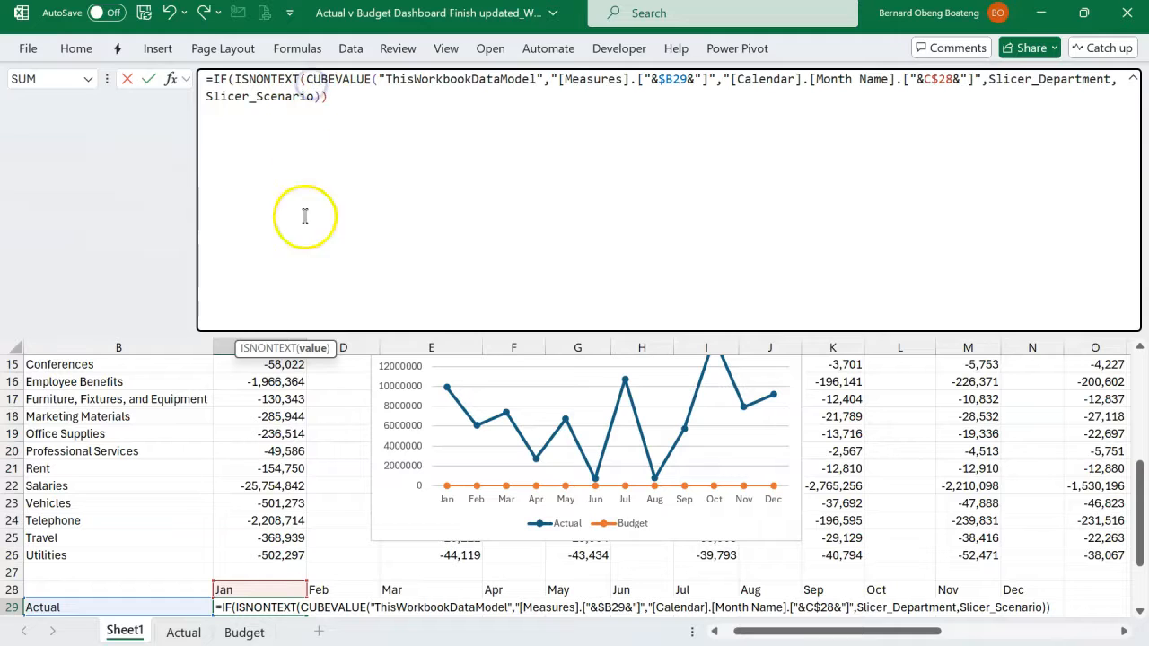
click(312, 348)
key(super+c)
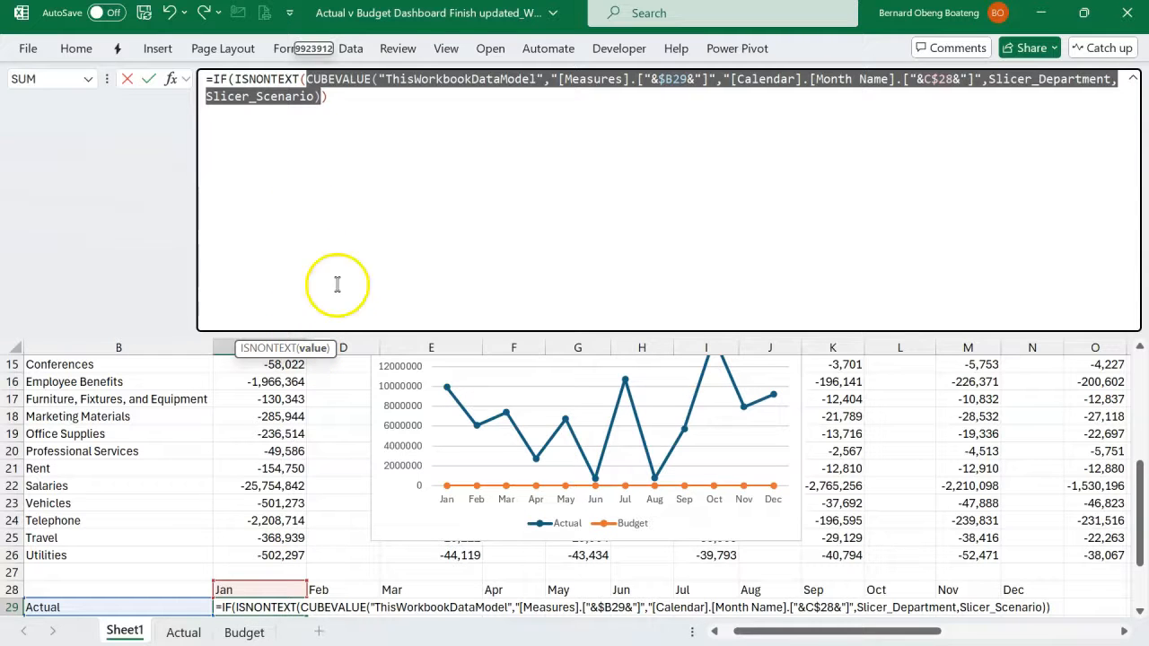
click(374, 90)
text(,)
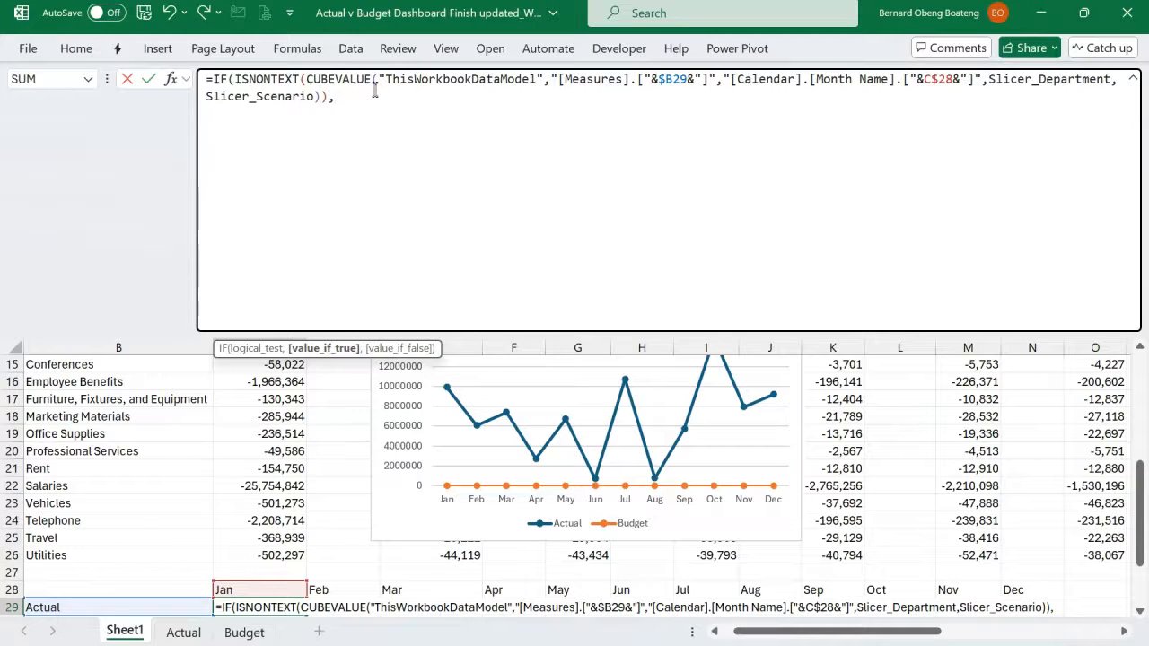
key(ctrl+v)
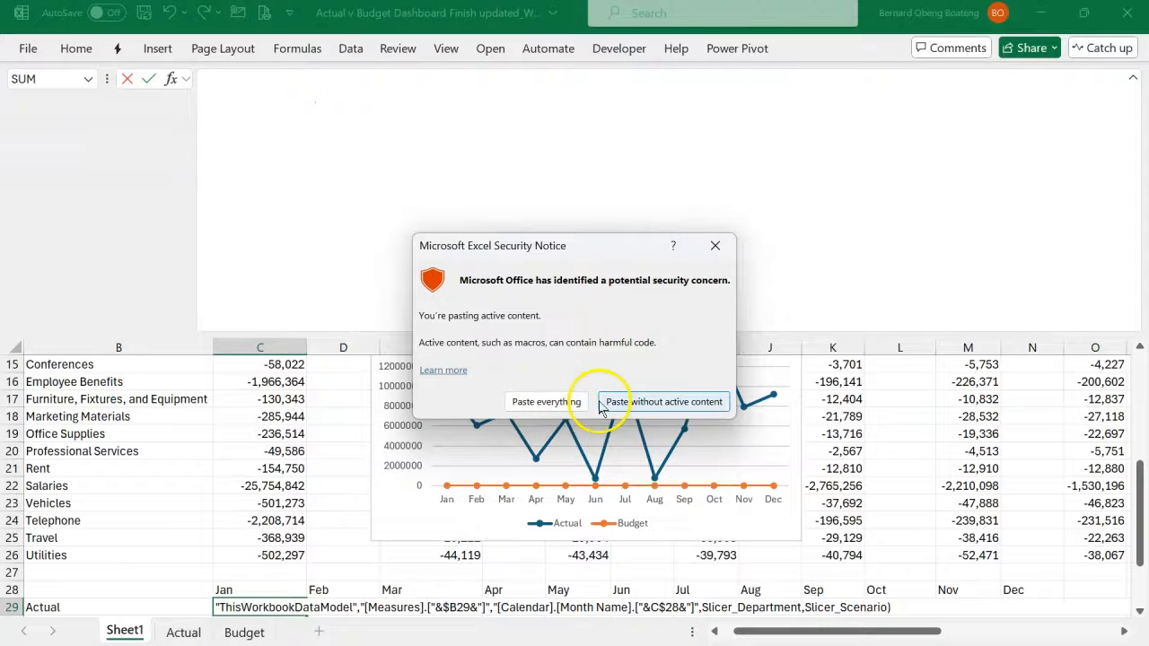
click(572, 403)
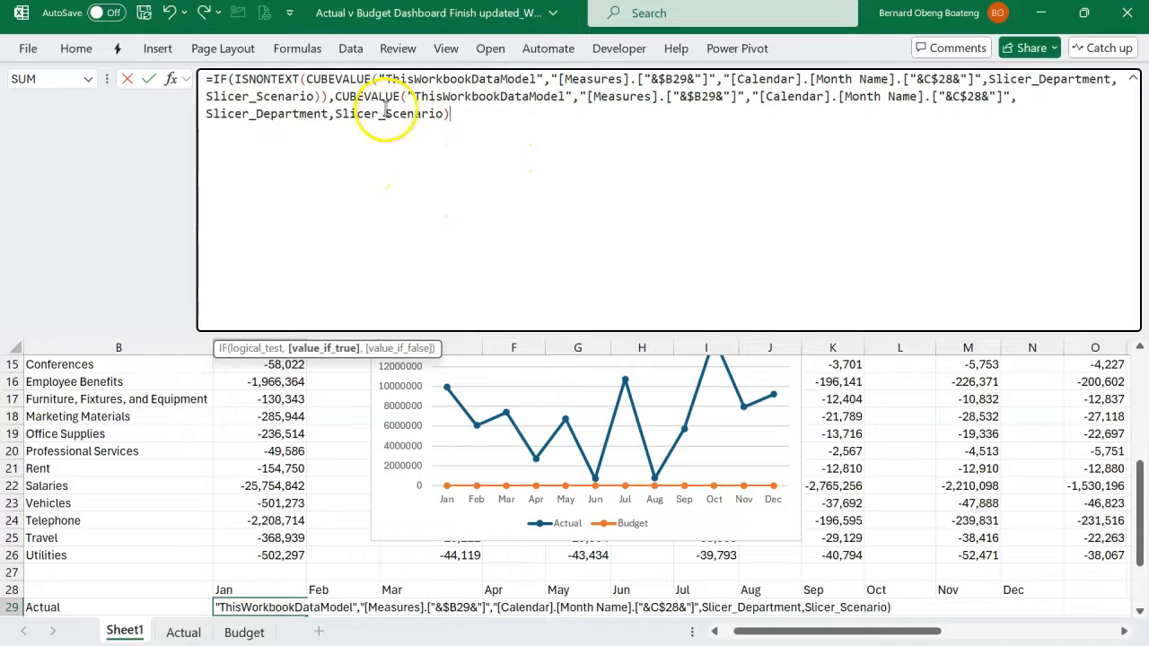
click(473, 123)
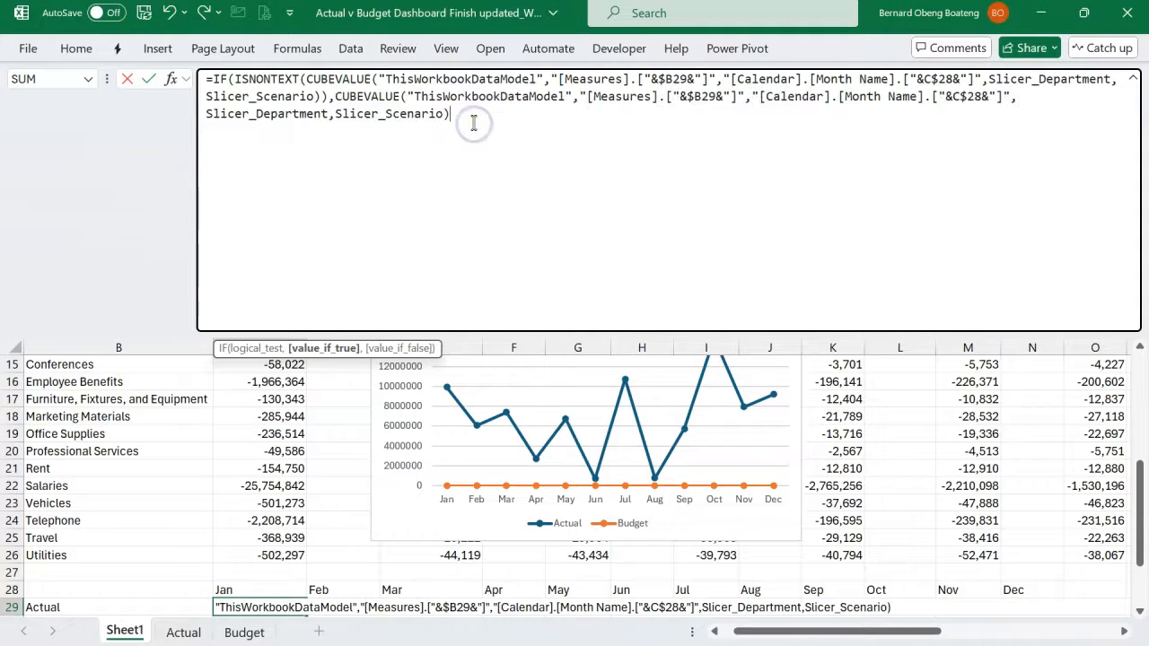
- Complete the C29 IF formula with NA() as the value if false, commit it, and collapse the formula bar
text(,)
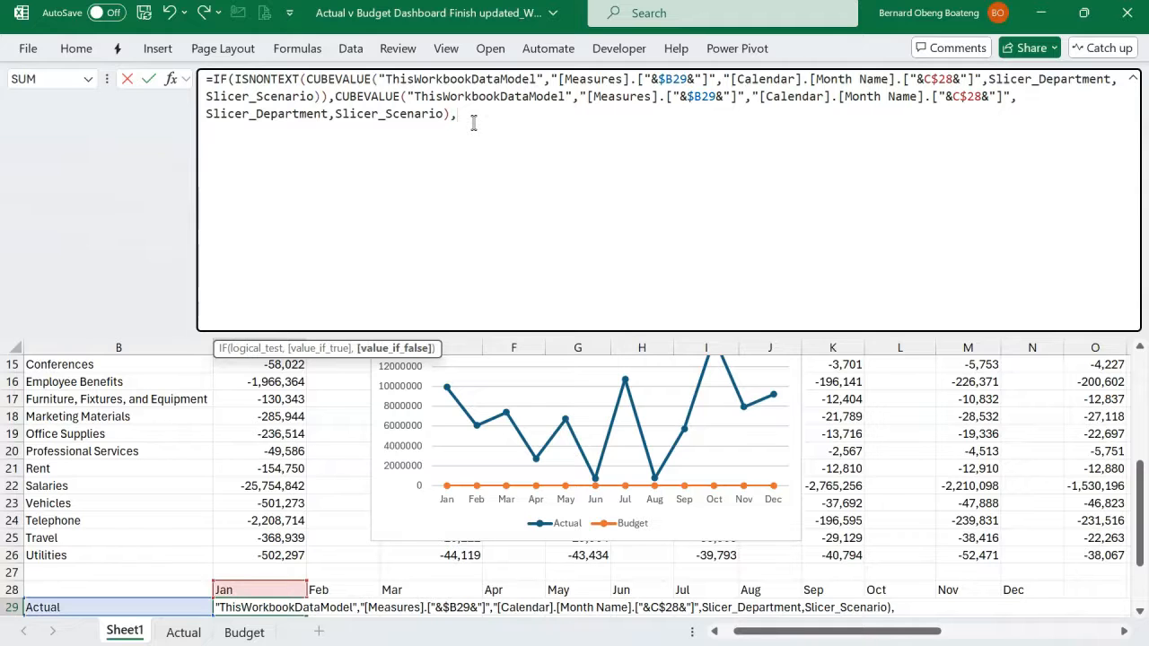
text(NA)
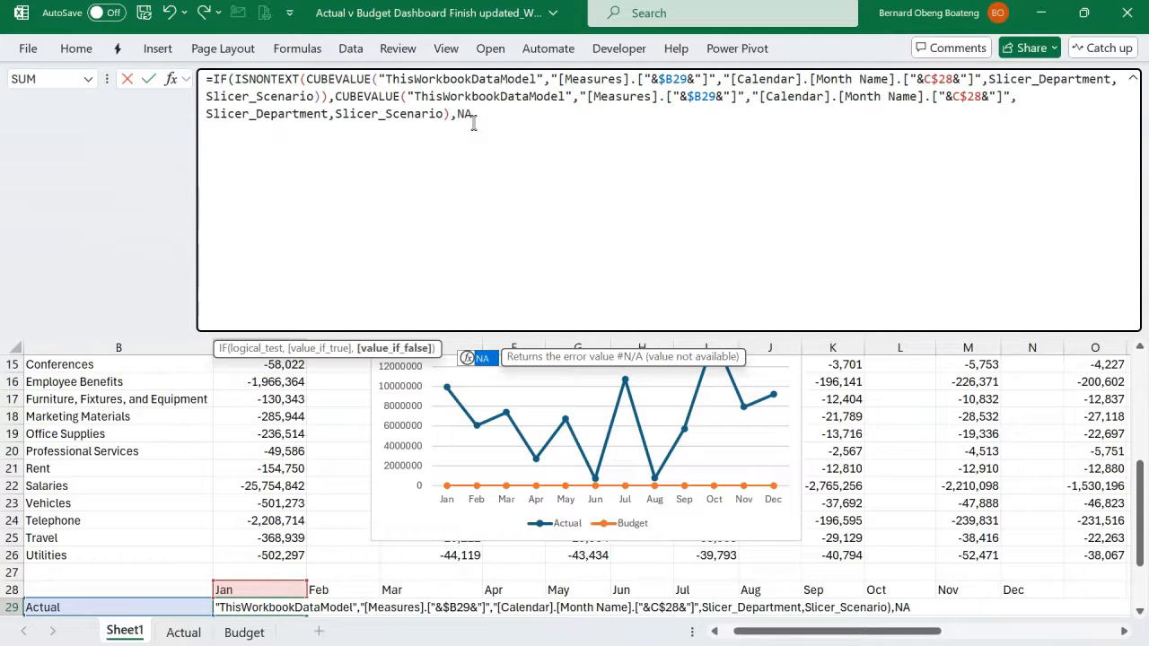
text(())
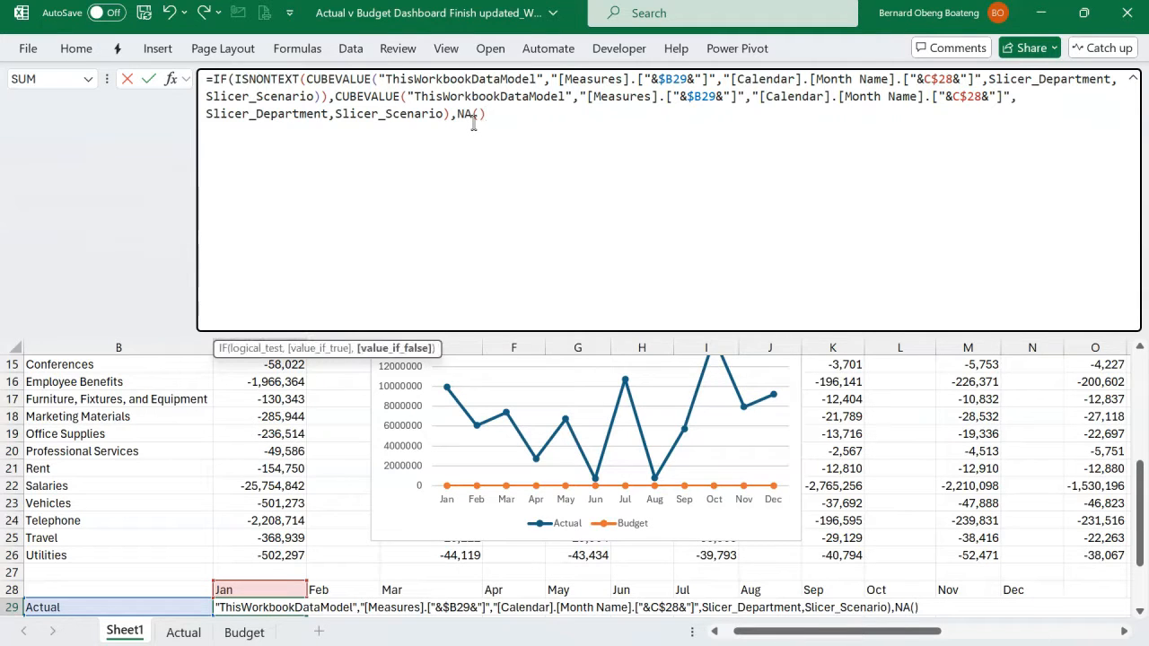
text())
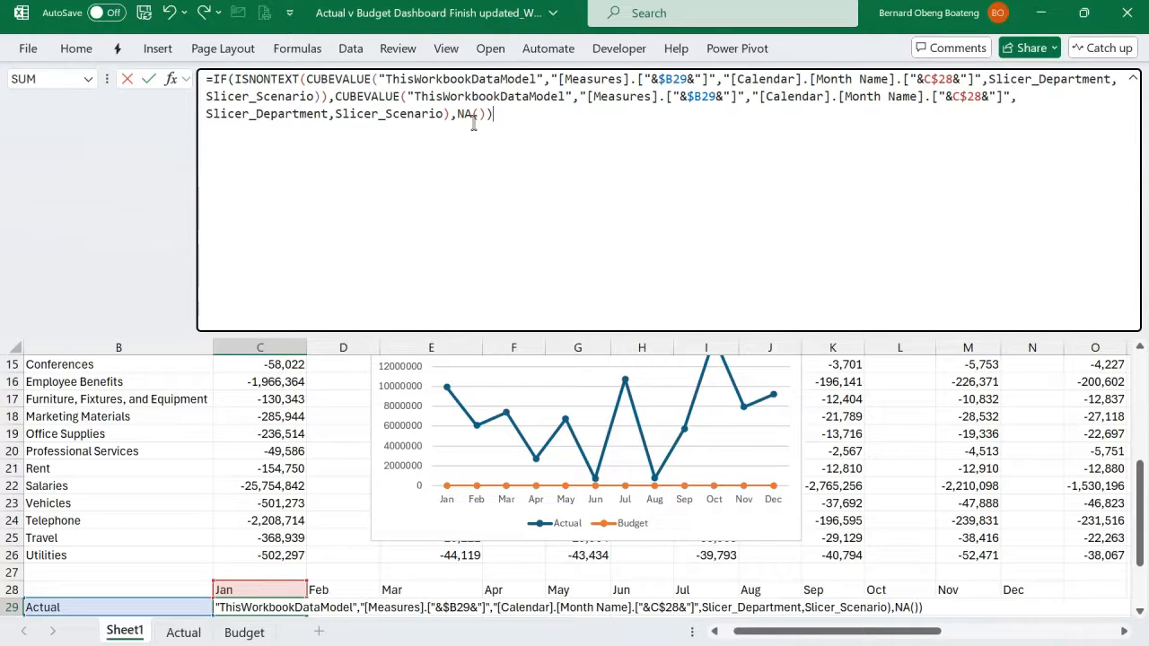
key(Return)
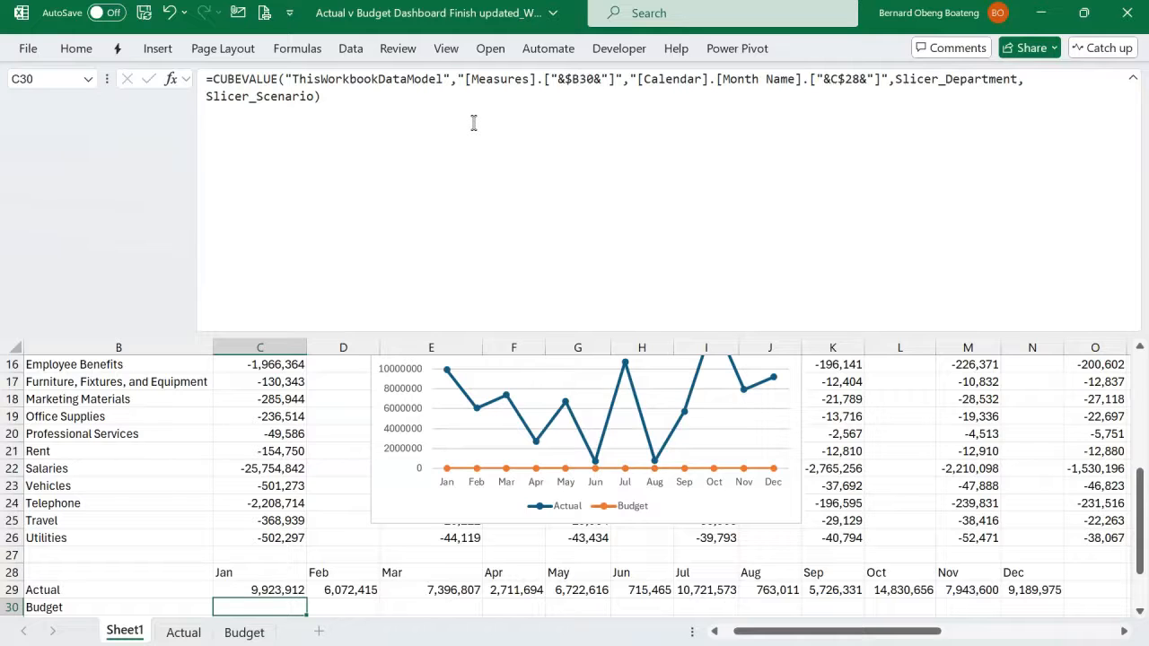
key(ctrl+shift+u)
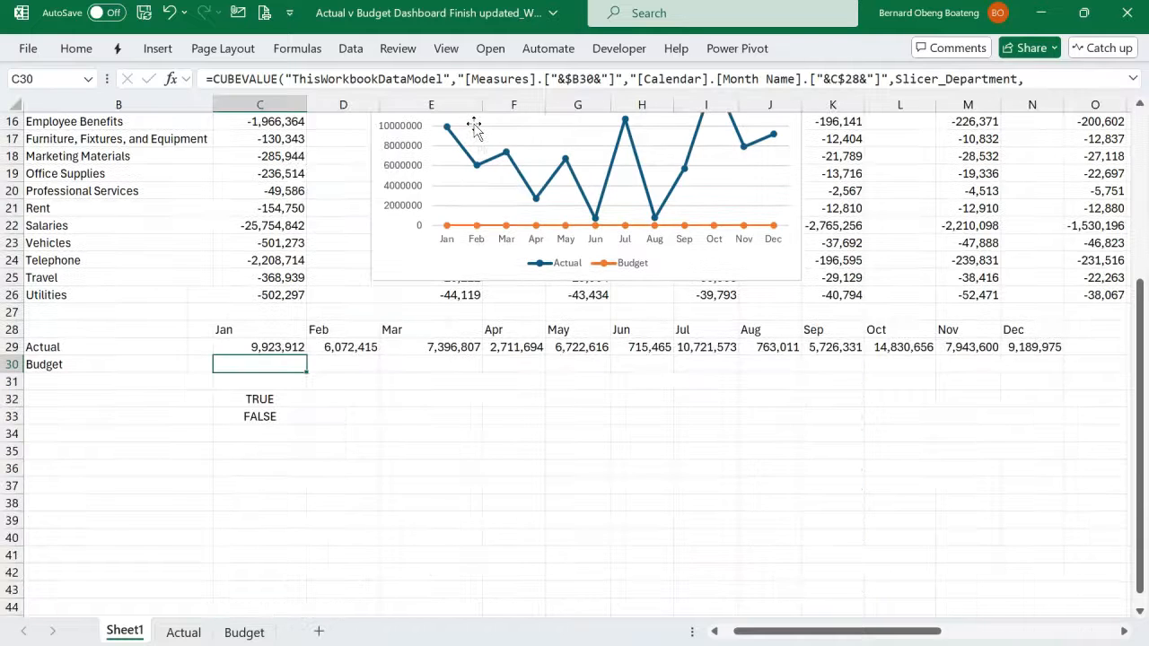
double_click(262, 346)
key(Return)
click(261, 348)
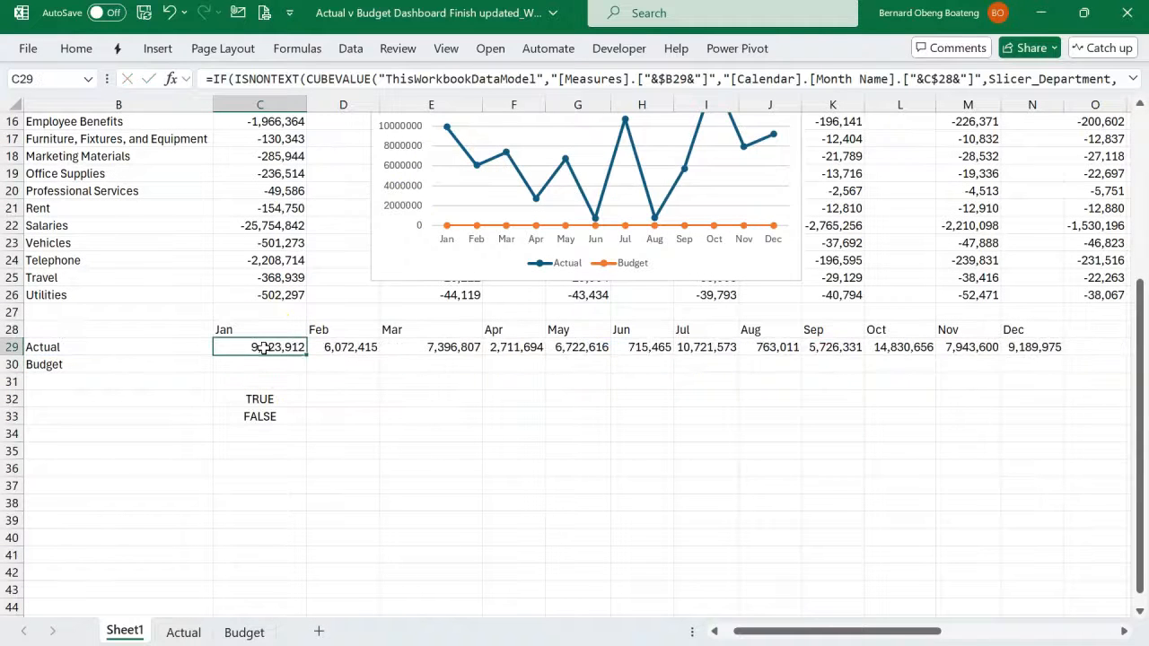
- Fill the IF formulas from row 29 down into the Budget row across C30:N30, and clear the test formulas in C32:C33
key(ctrl+shift+Right)
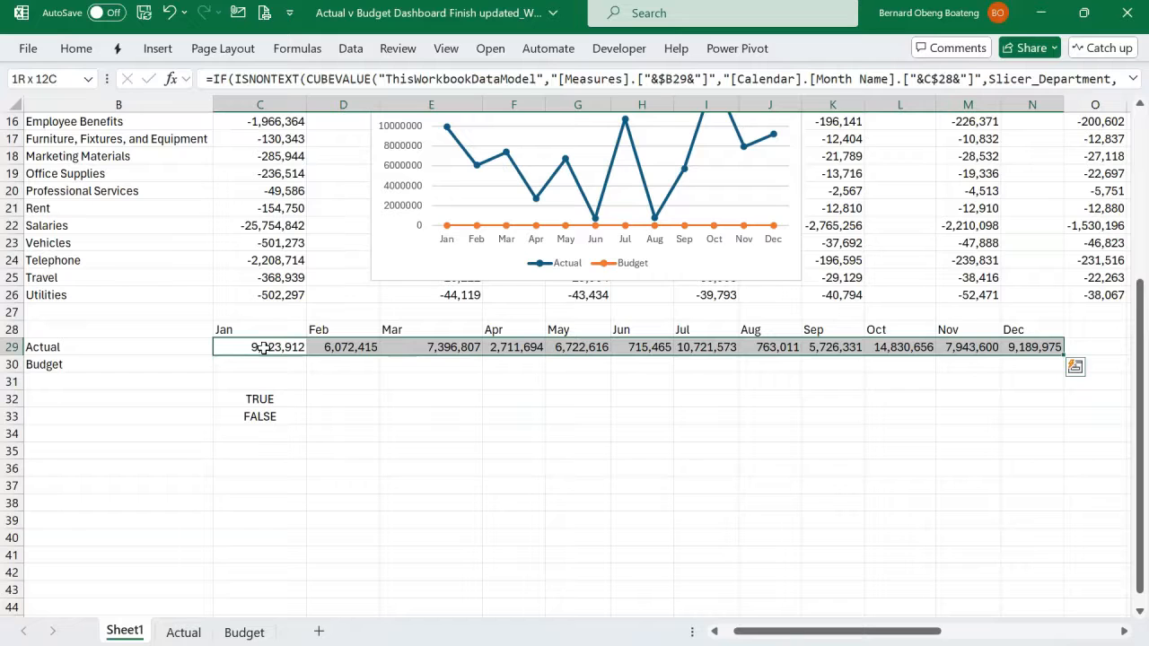
key(shift+Down)
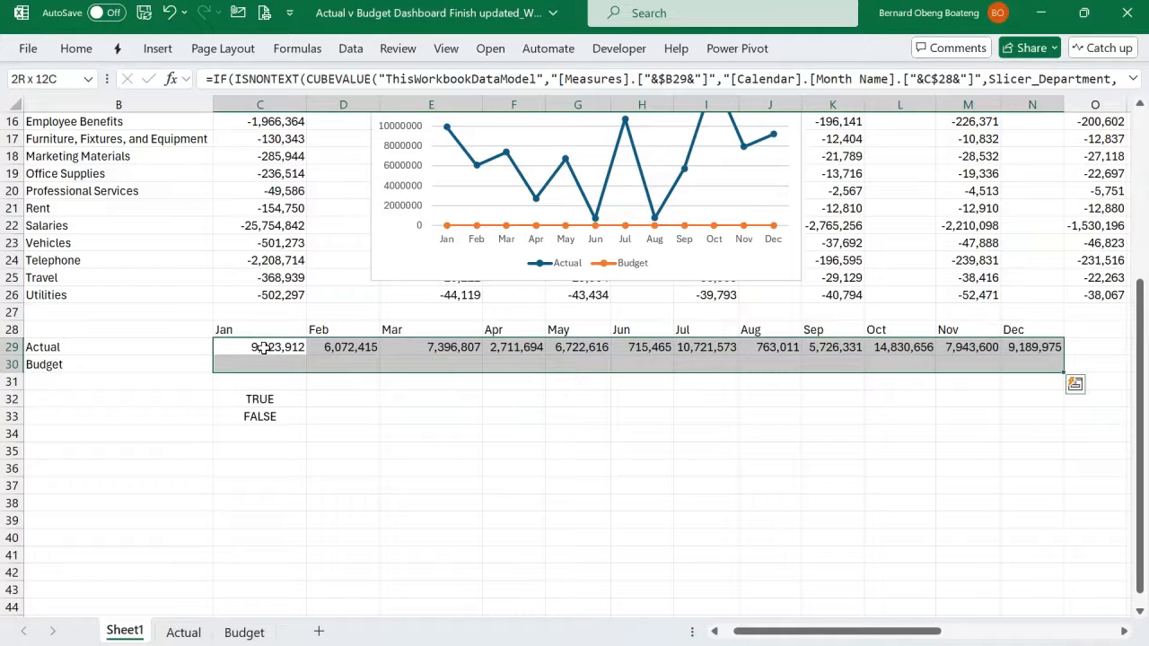
key(ctrl+d)
drag(278, 401, 274, 416)
key(Delete)
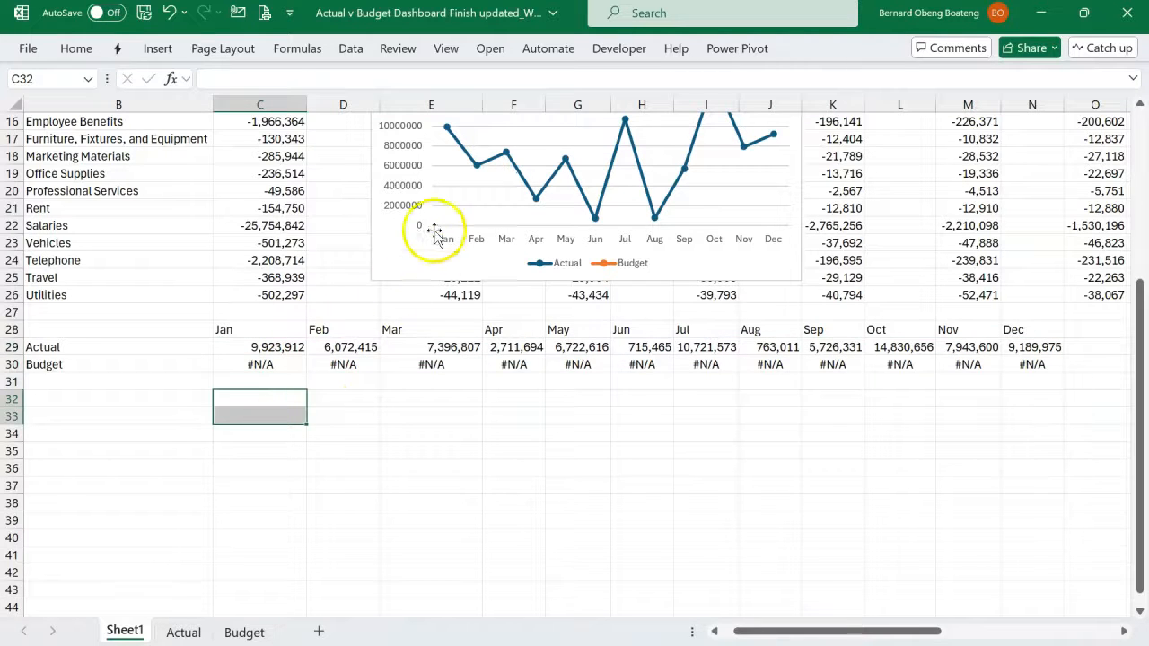
- Switch the Scenario slicer to Budget and back to Actual to check the trend chart and the monthly Actual and Budget rows
scroll(435, 233, up, 5)
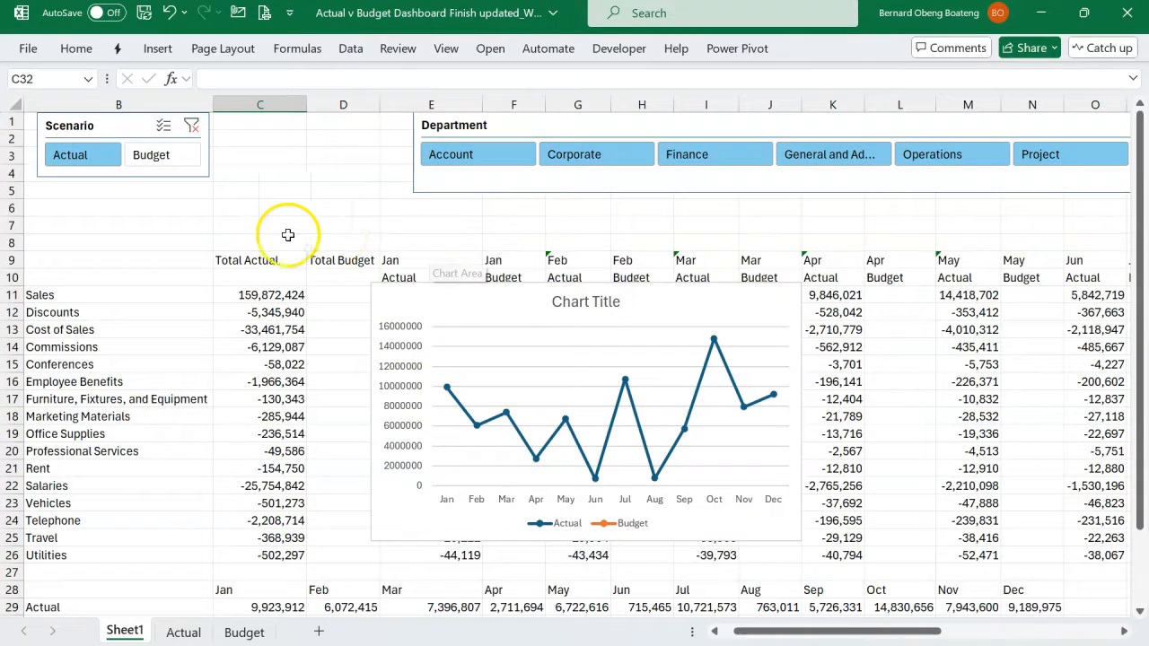
click(176, 160)
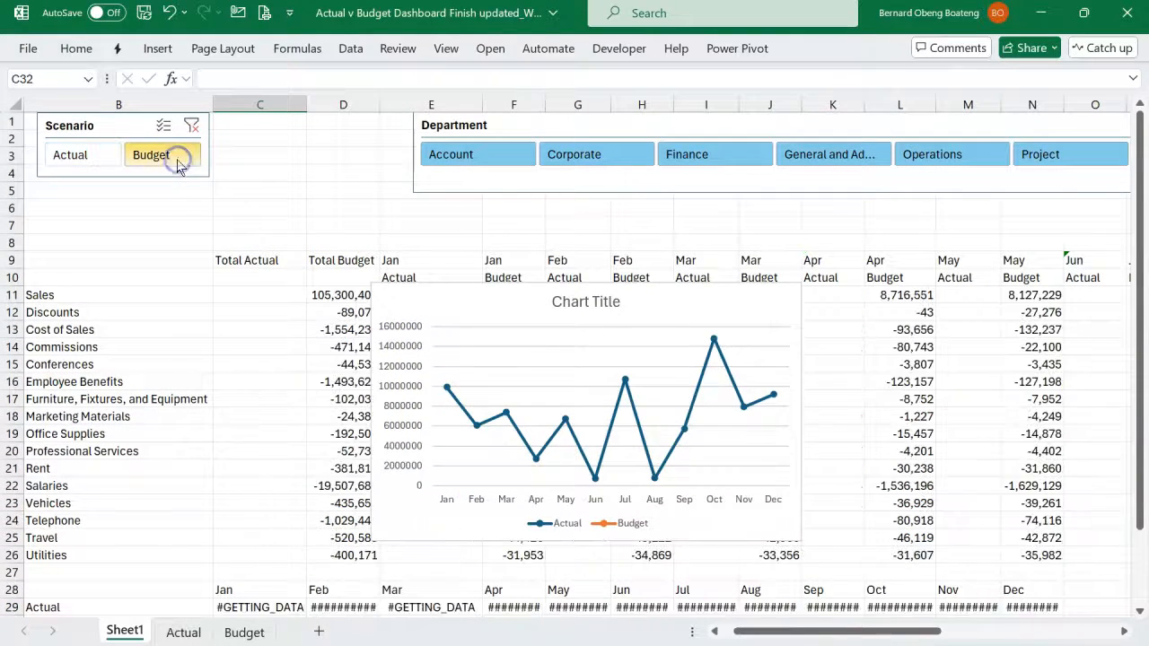
click(93, 156)
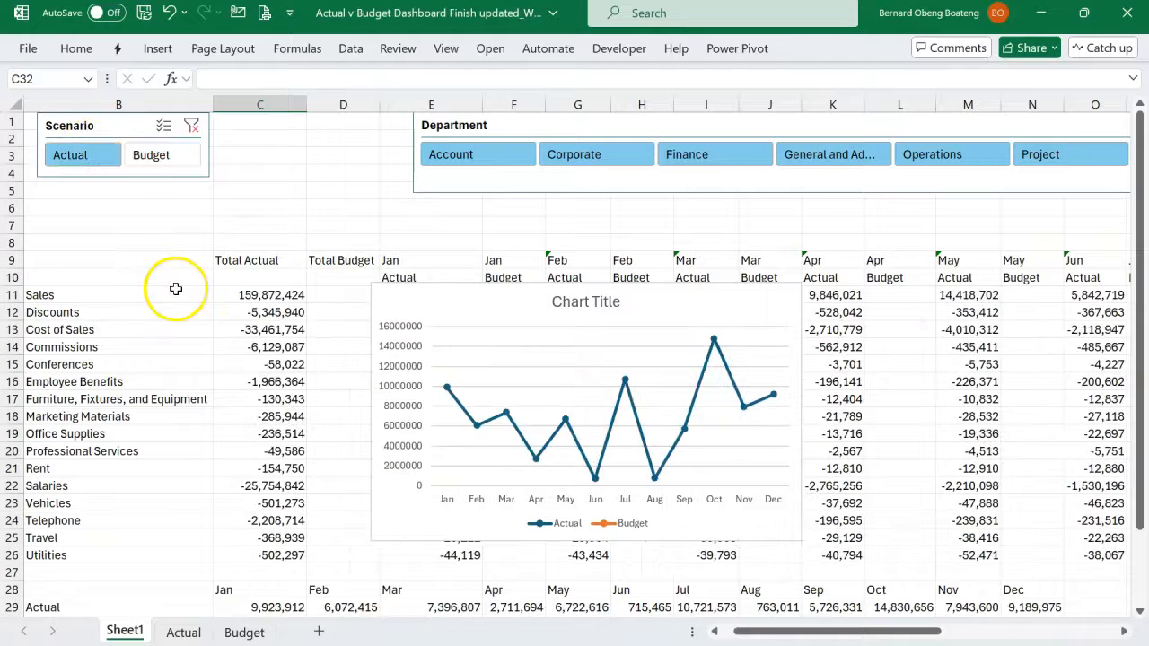
scroll(176, 291, down, 2)
scroll(175, 291, down, 2)
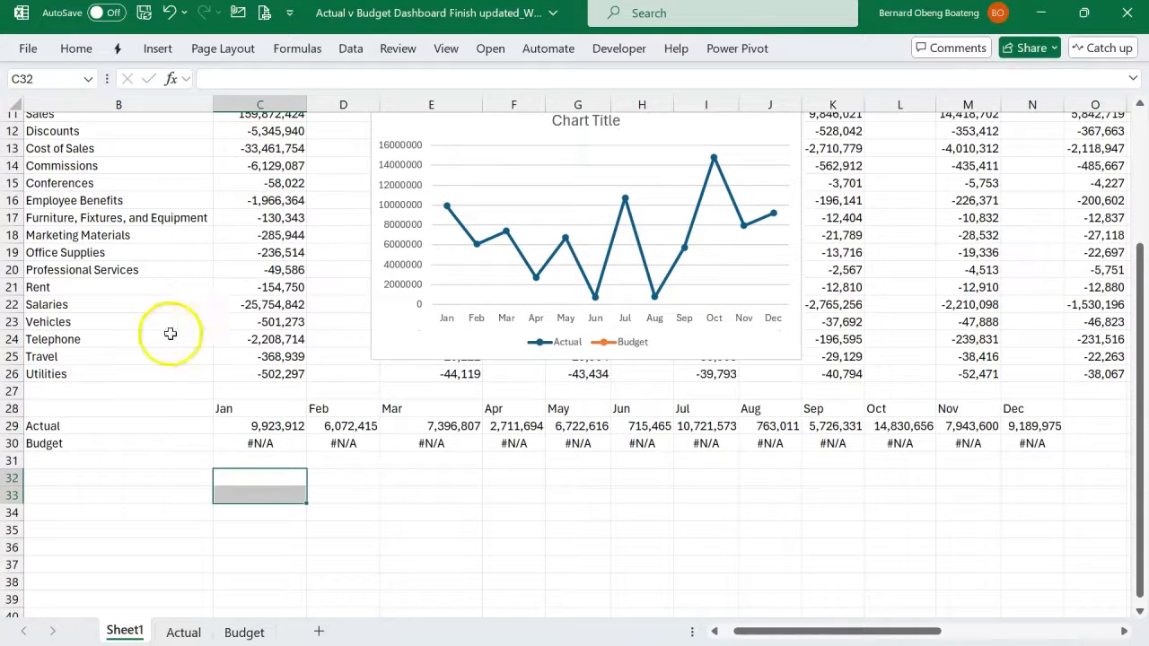
click(135, 478)
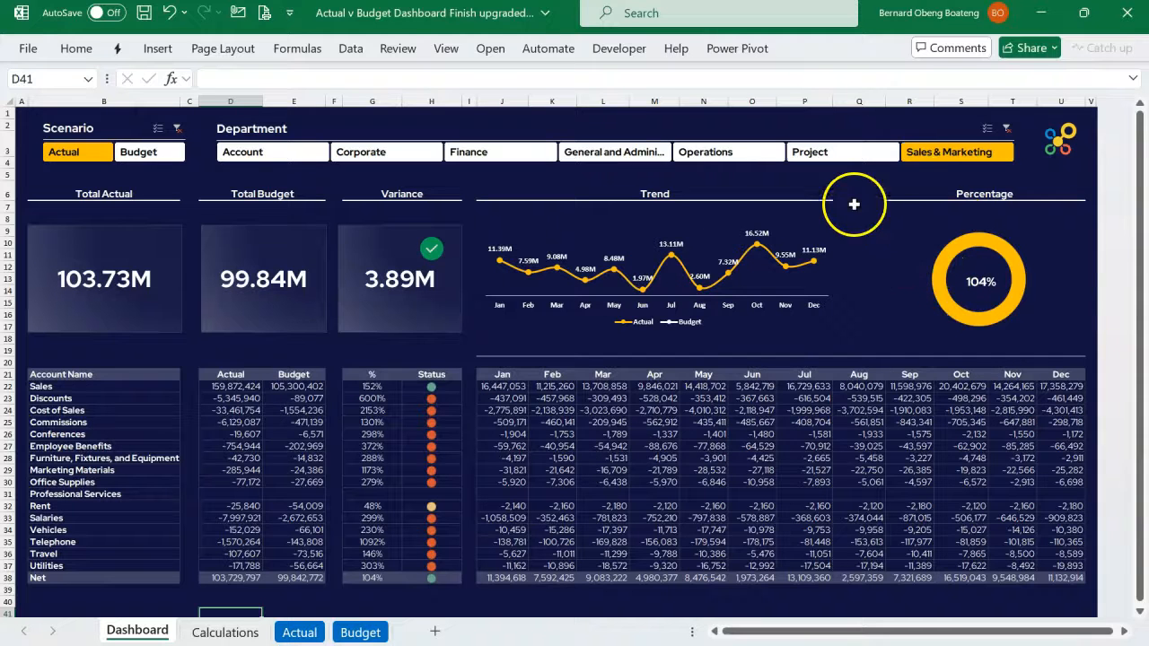
- In the upgraded dashboard workbook, filter Department by Project, Operations and Sales & Marketing to examine the cards, trend and percentage charts
click(810, 153)
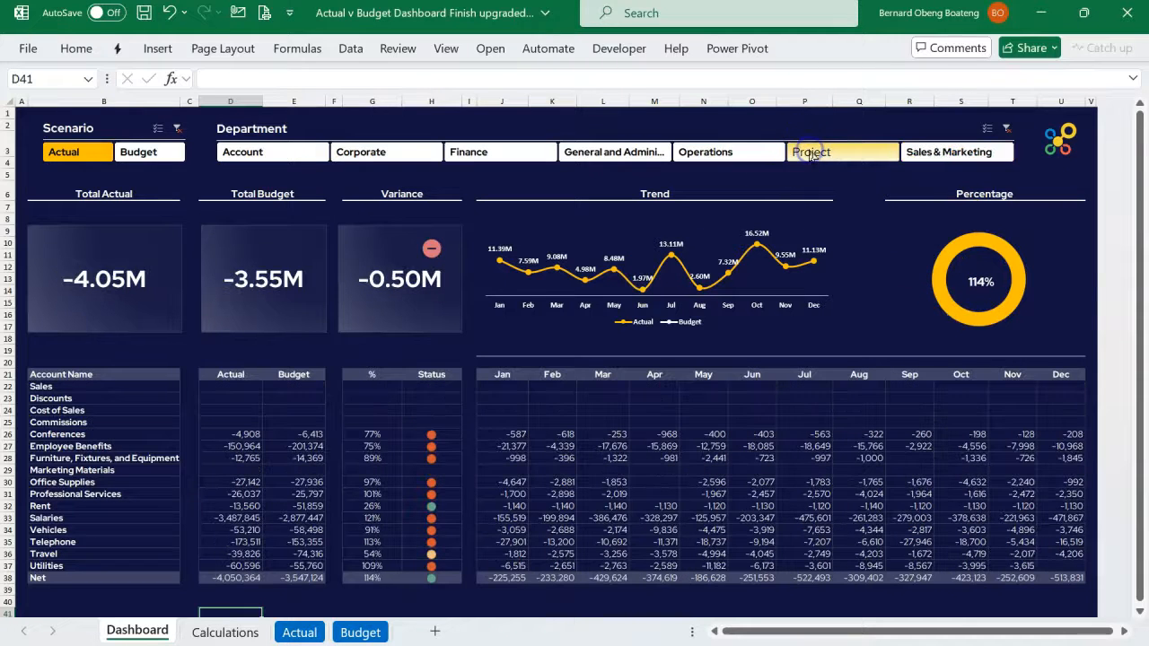
click(733, 152)
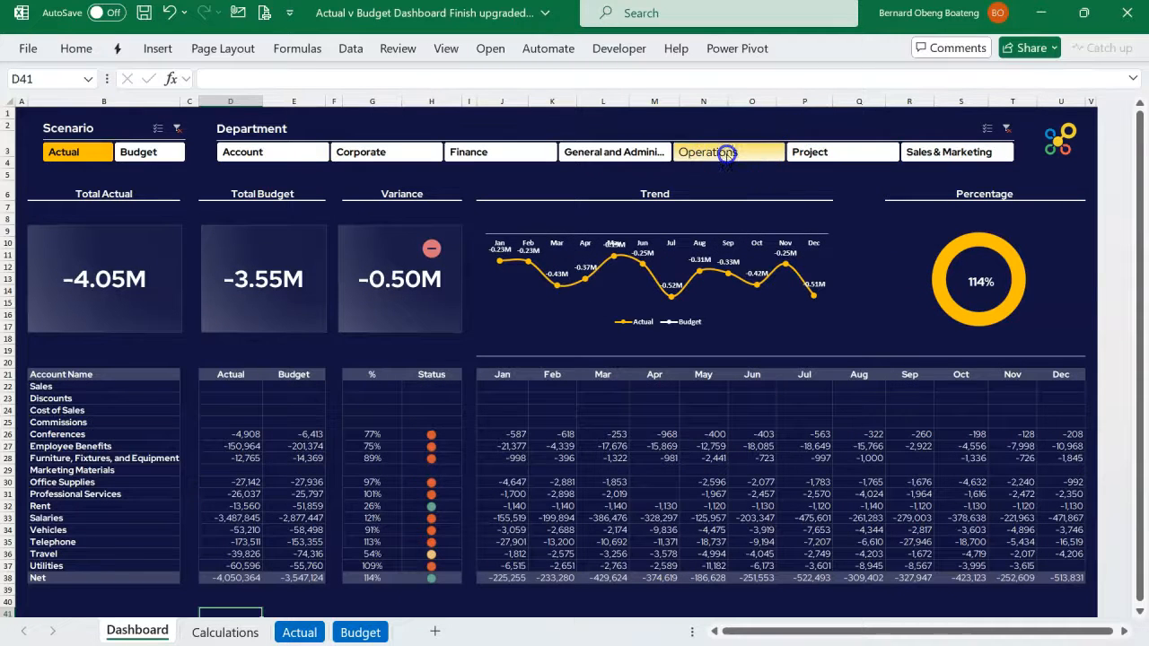
click(711, 154)
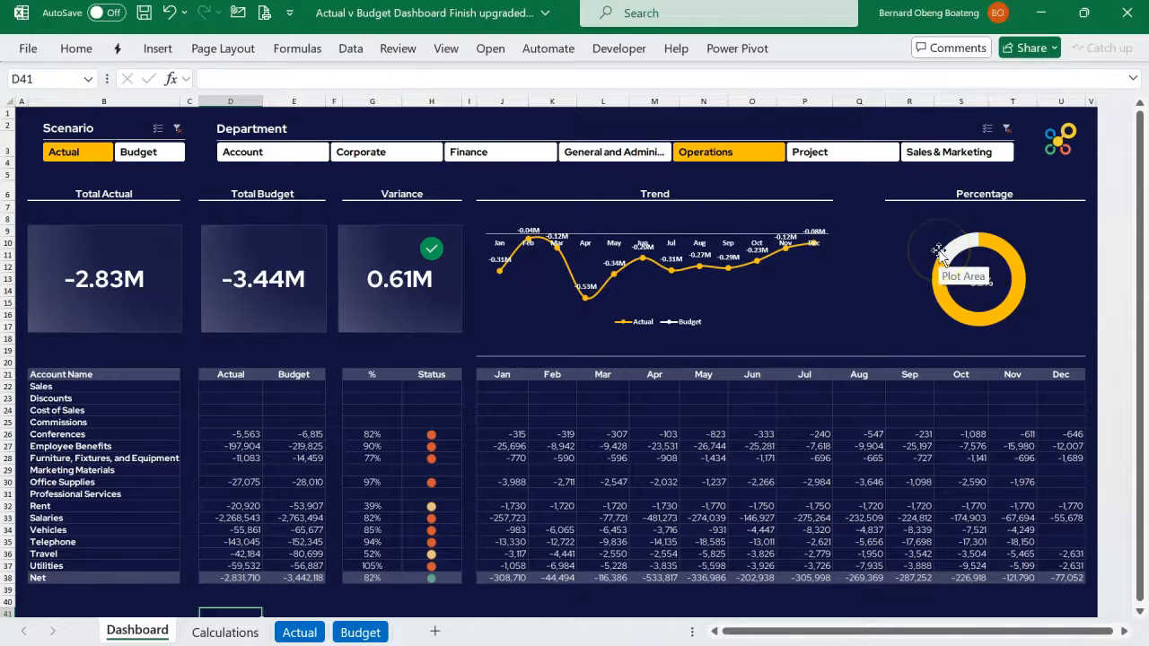
click(933, 157)
click(1054, 231)
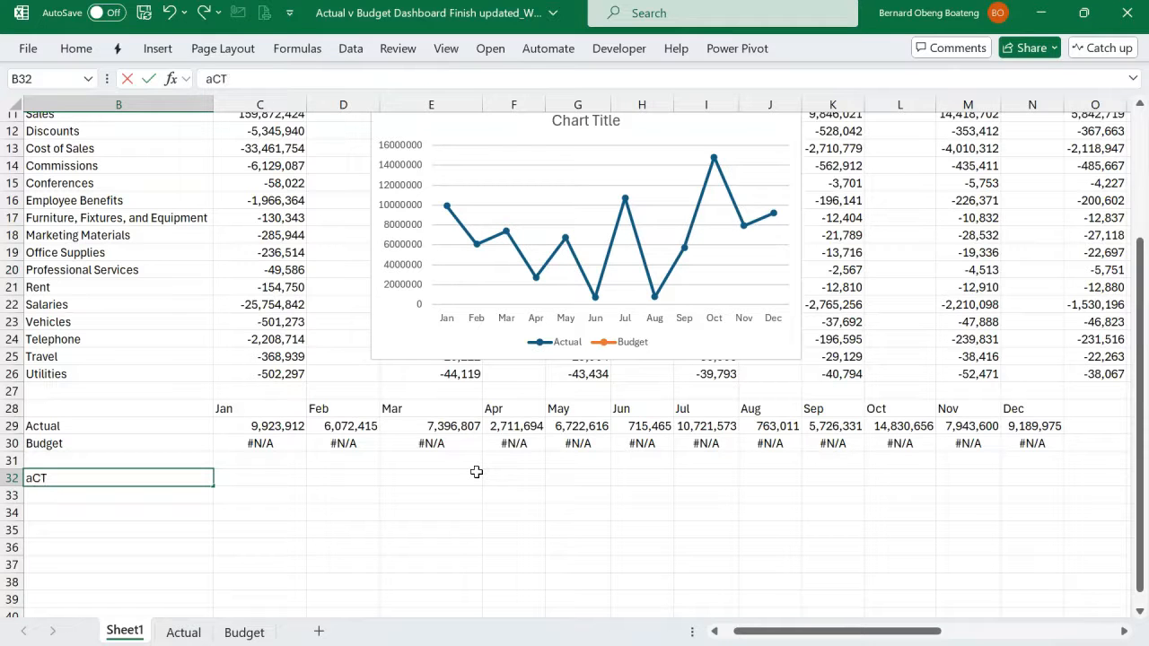
- Enter the labels Actual in B32 and Budget in B33 on Sheet1 of the working file
key(Down)
key(Return)
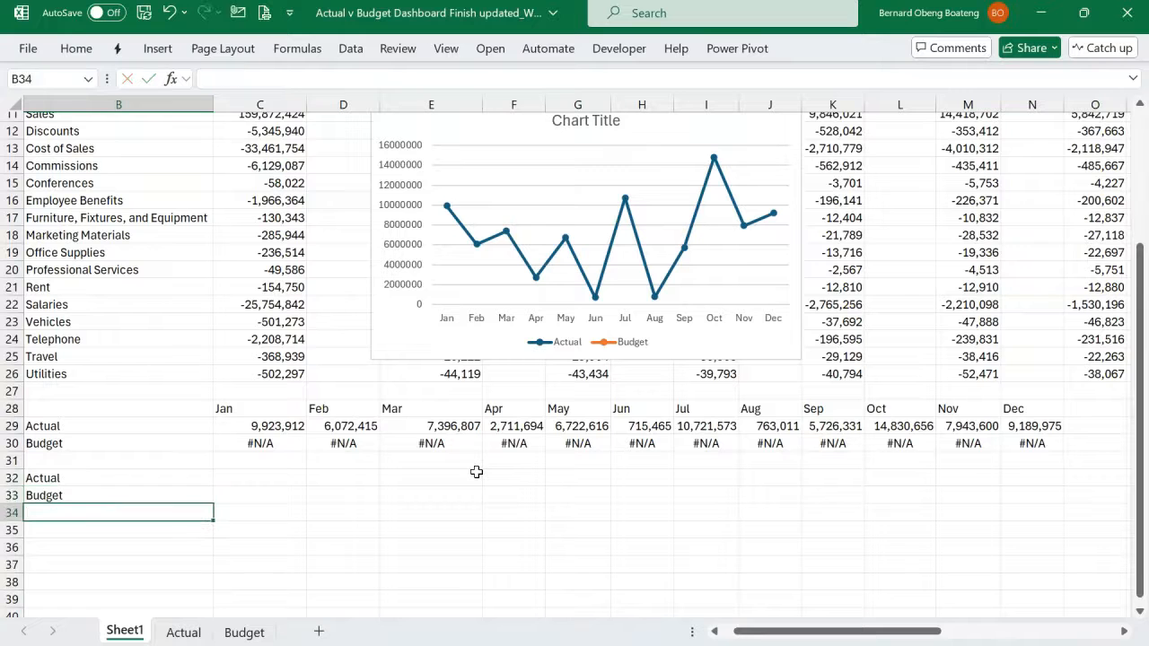
- Start a CUBEVALUE formula in C32 with "ThisWorkbookDataModel" as its connection
click(270, 482)
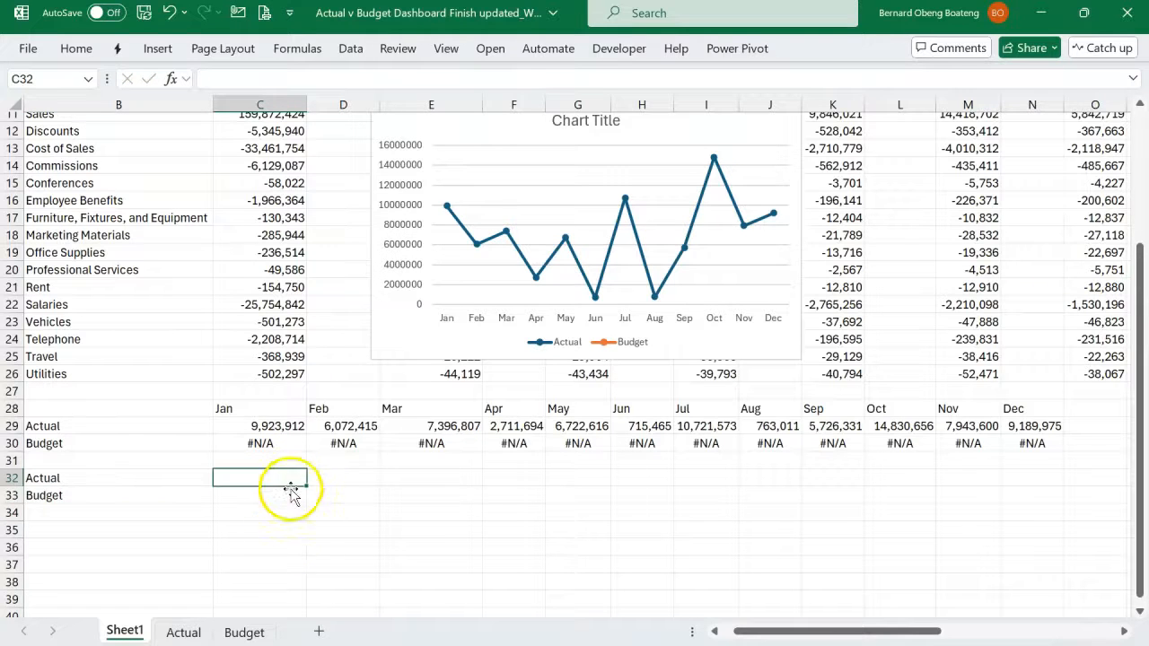
text(=)
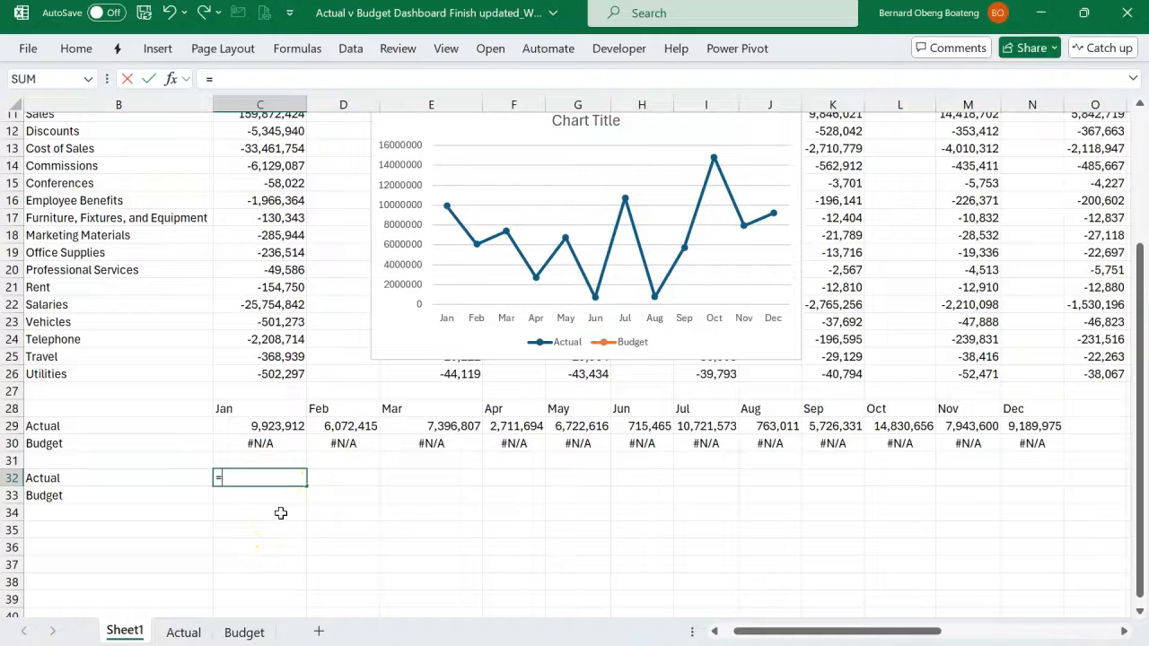
text(cub)
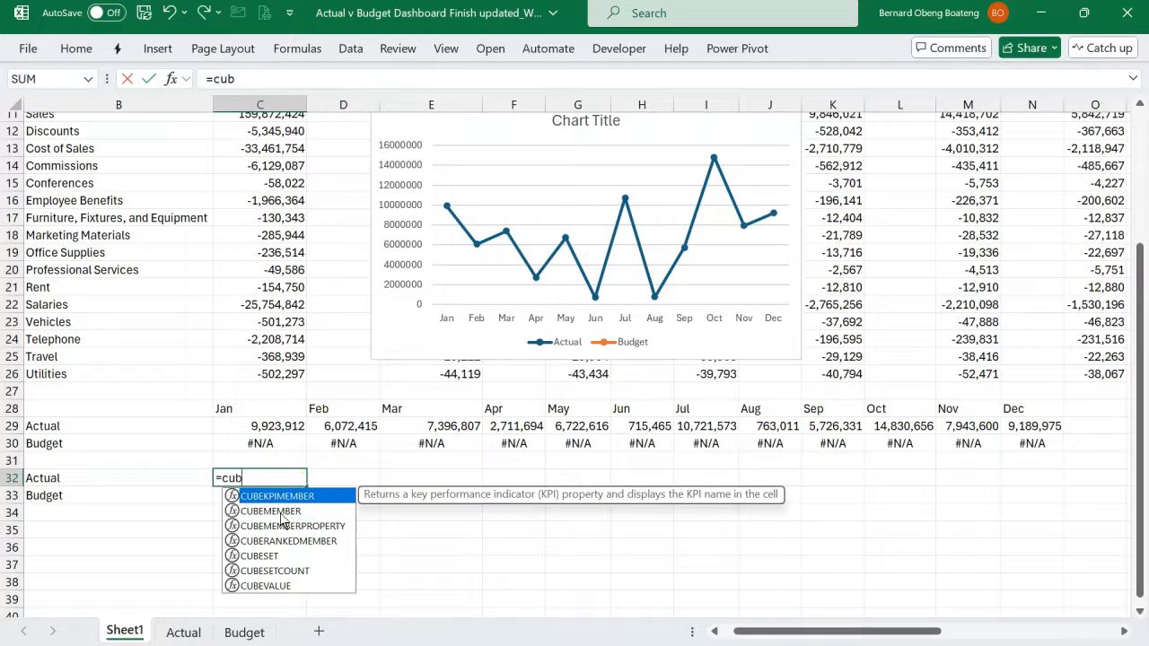
text(evalue(")
key(Tab)
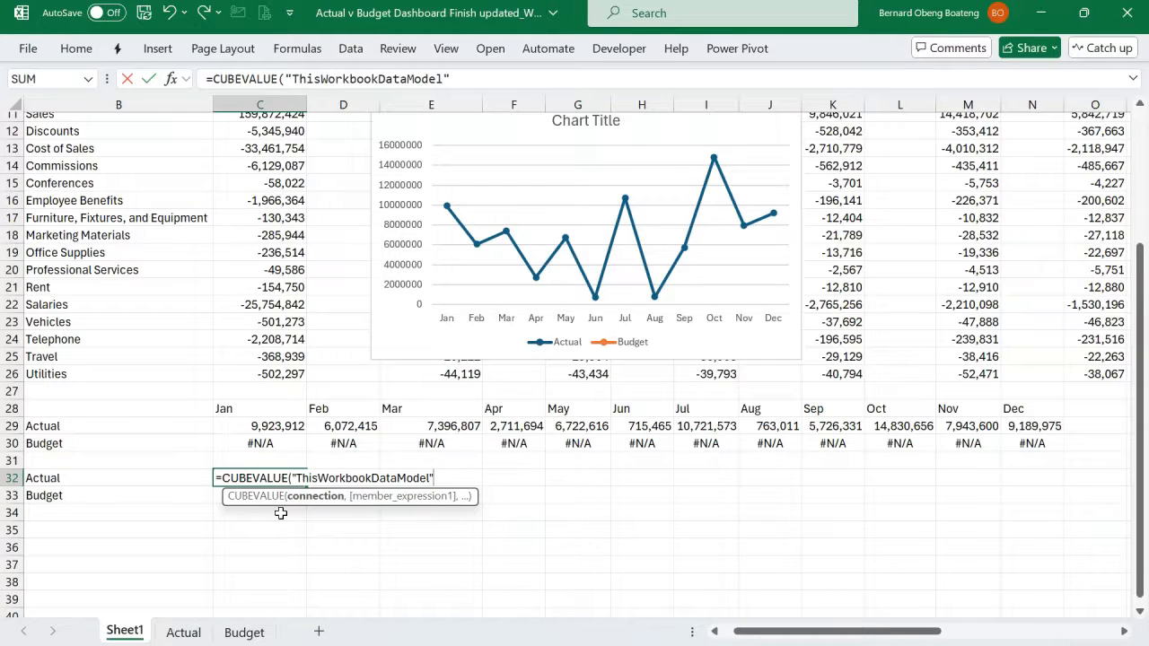
- Add the first member expression "[Measures].["&B32&"]" to the C32 formula so the measure name comes from the row label
text(,")
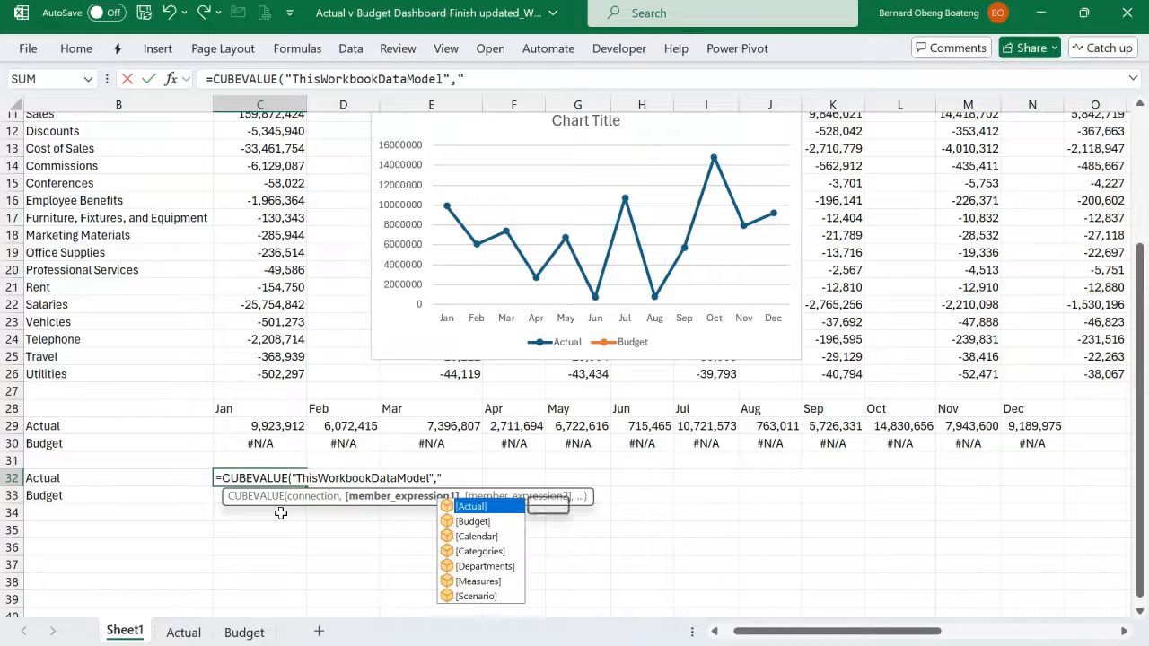
key(Down)
key(Down)
key(Down)
key(Down)
key(Down)
key(Tab)
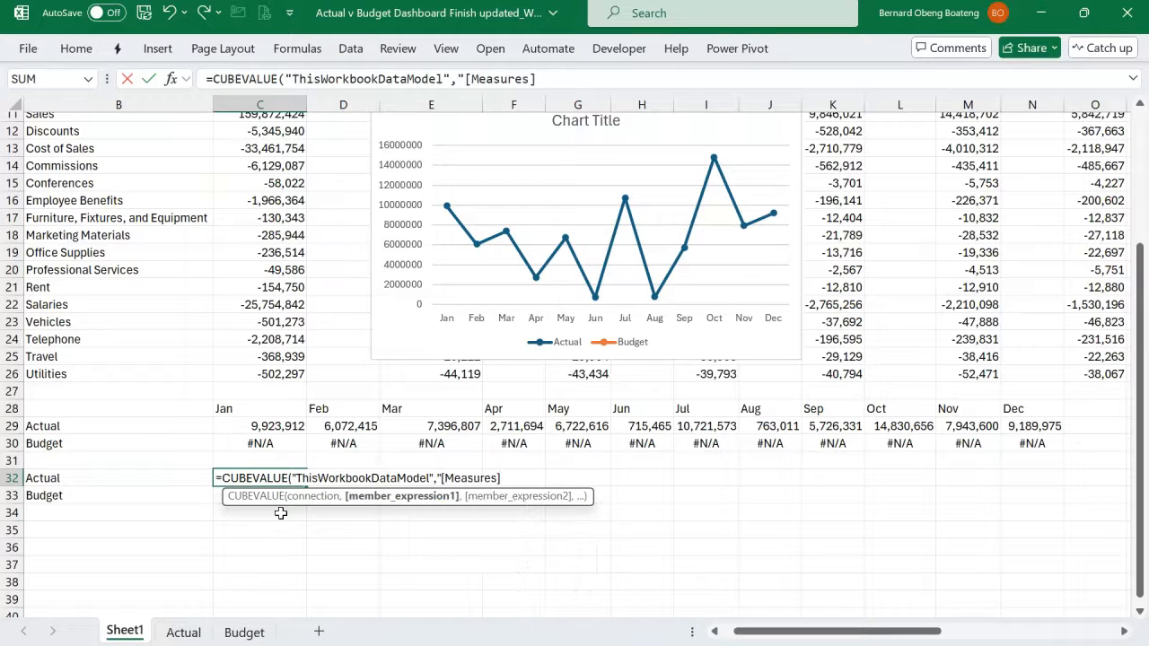
text(.)
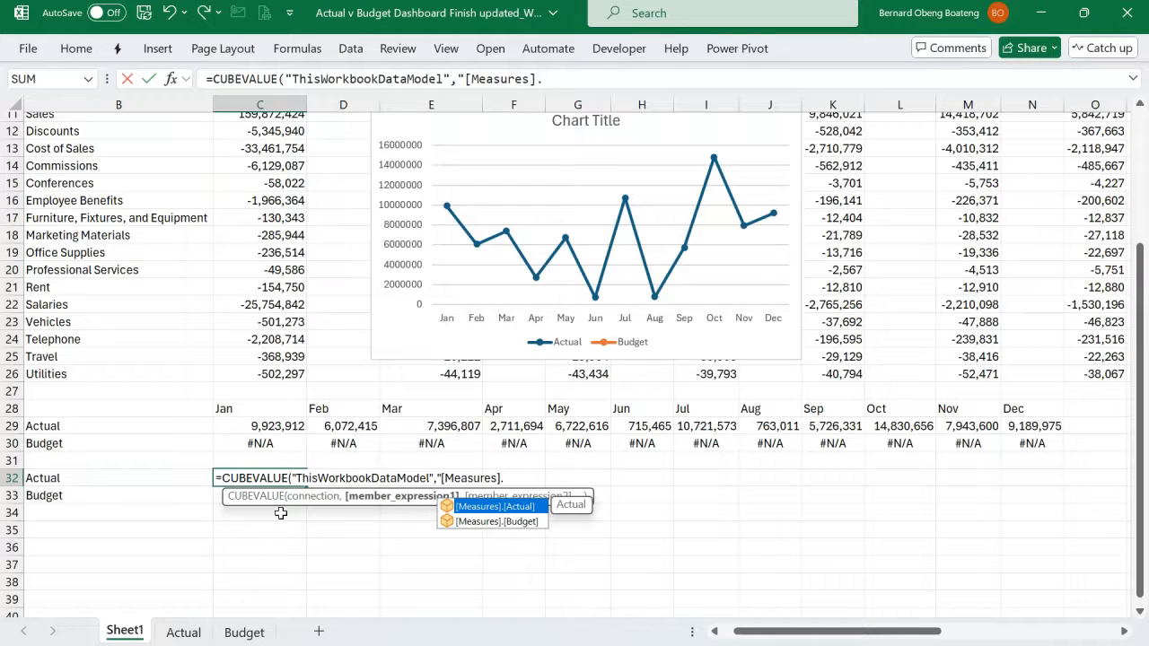
text([")
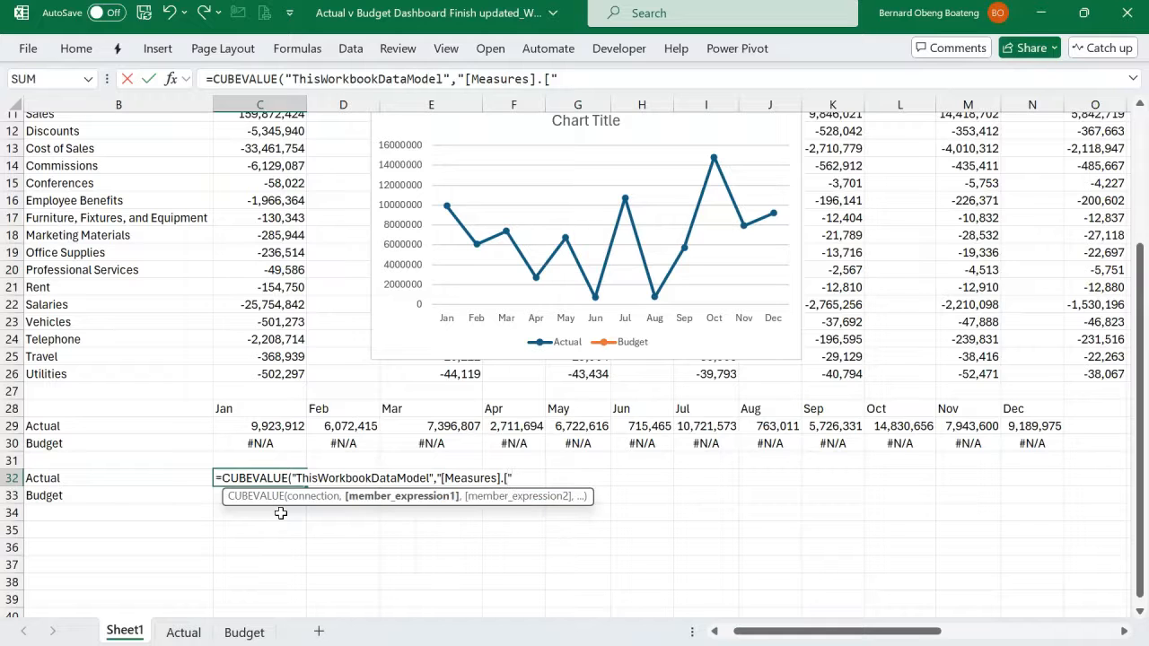
text(&)
click(167, 481)
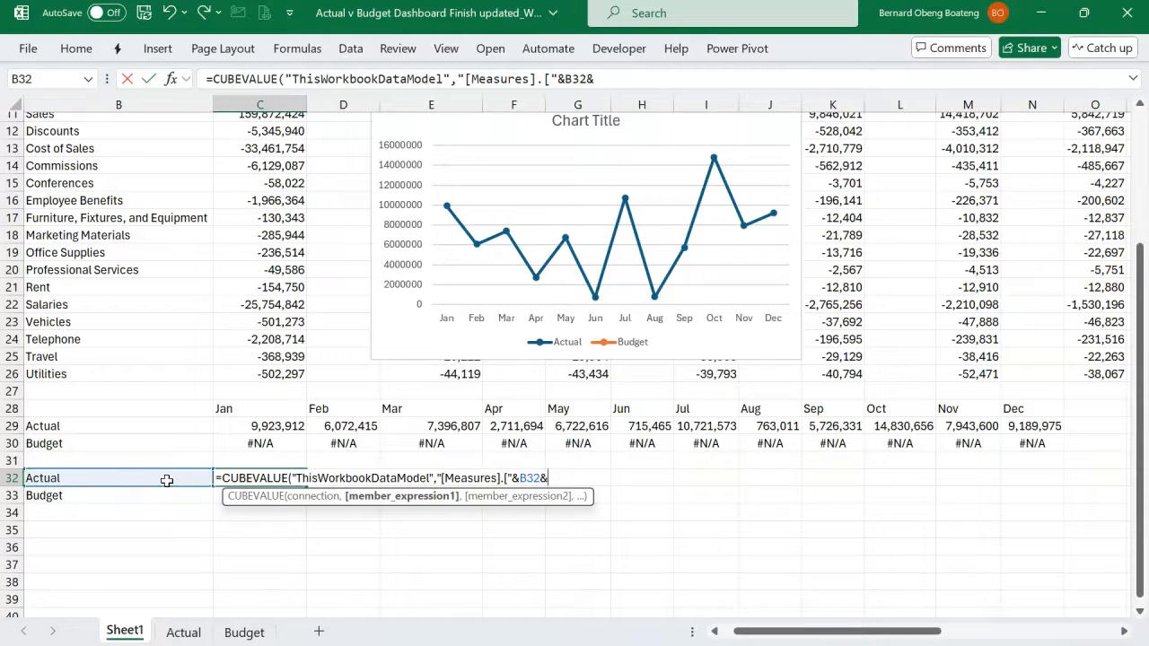
text(&")
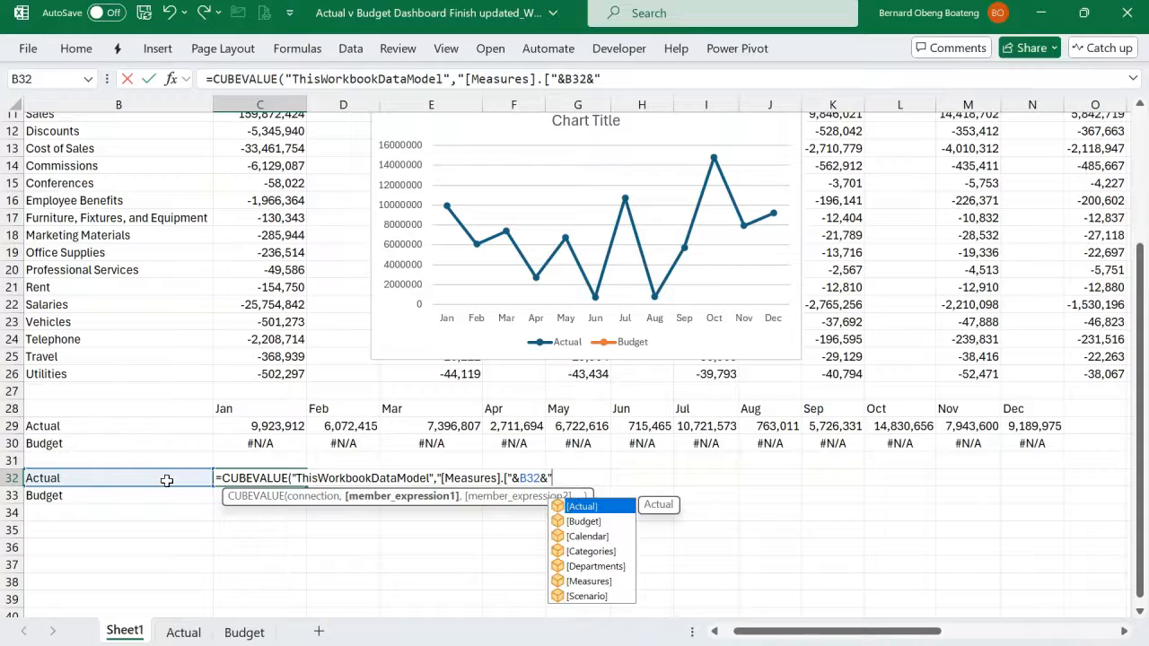
text(])
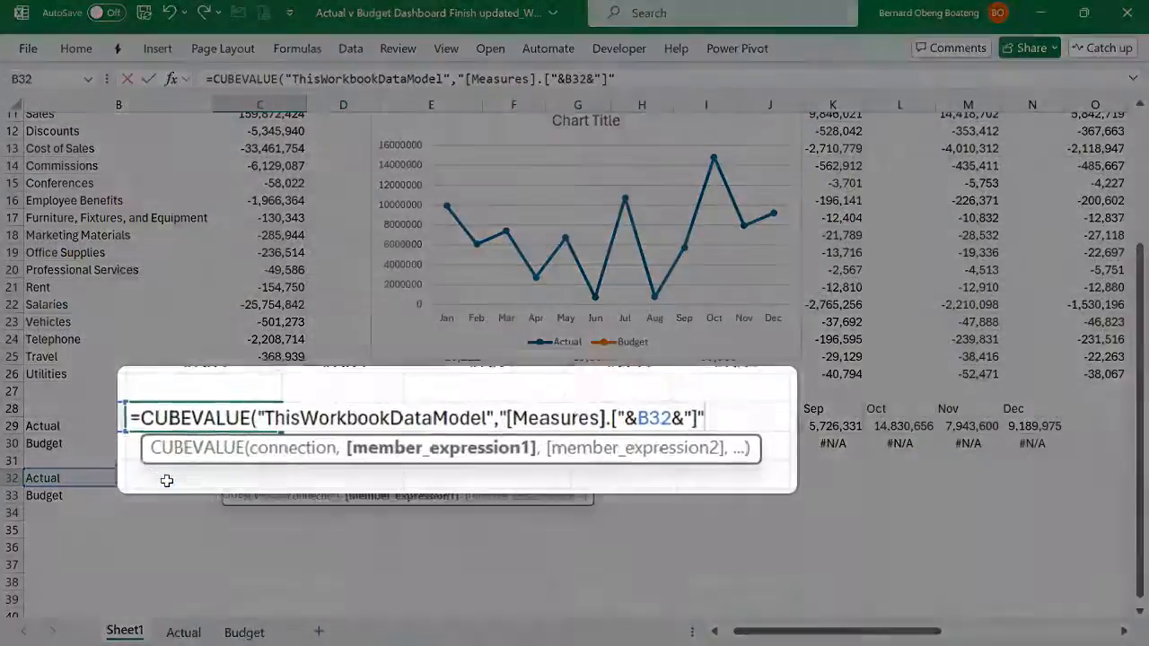
- Finish the C32 formula with Slicer_Department as the second member expression, commit it, and fill it down to C33
text(,)
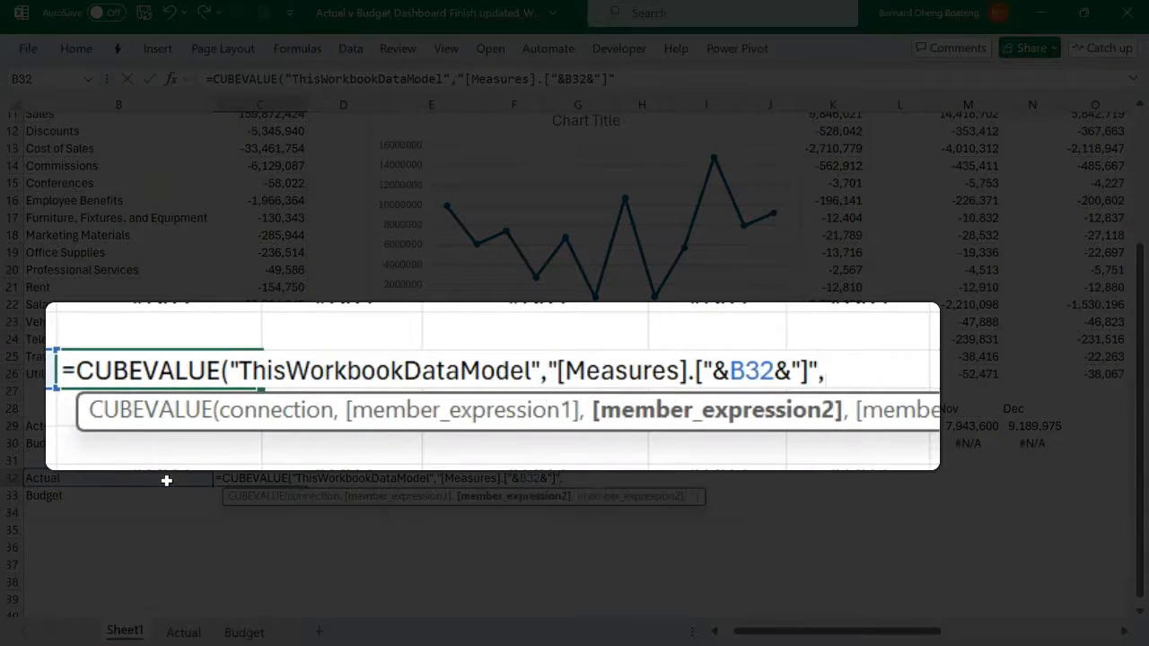
text(sl)
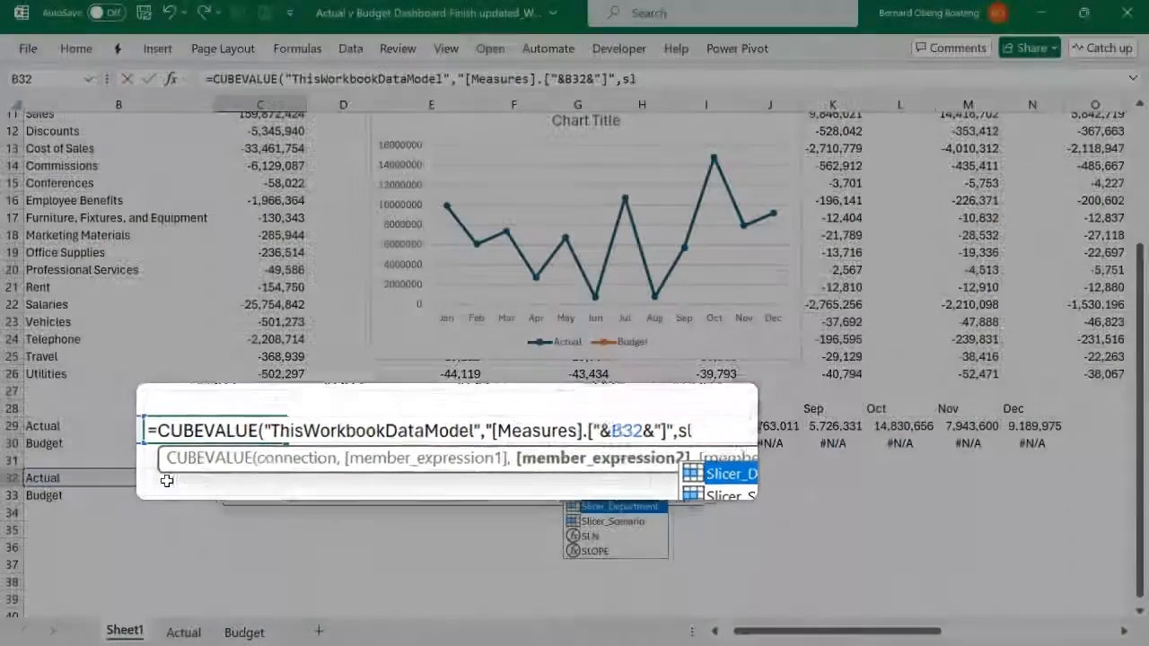
key(Tab)
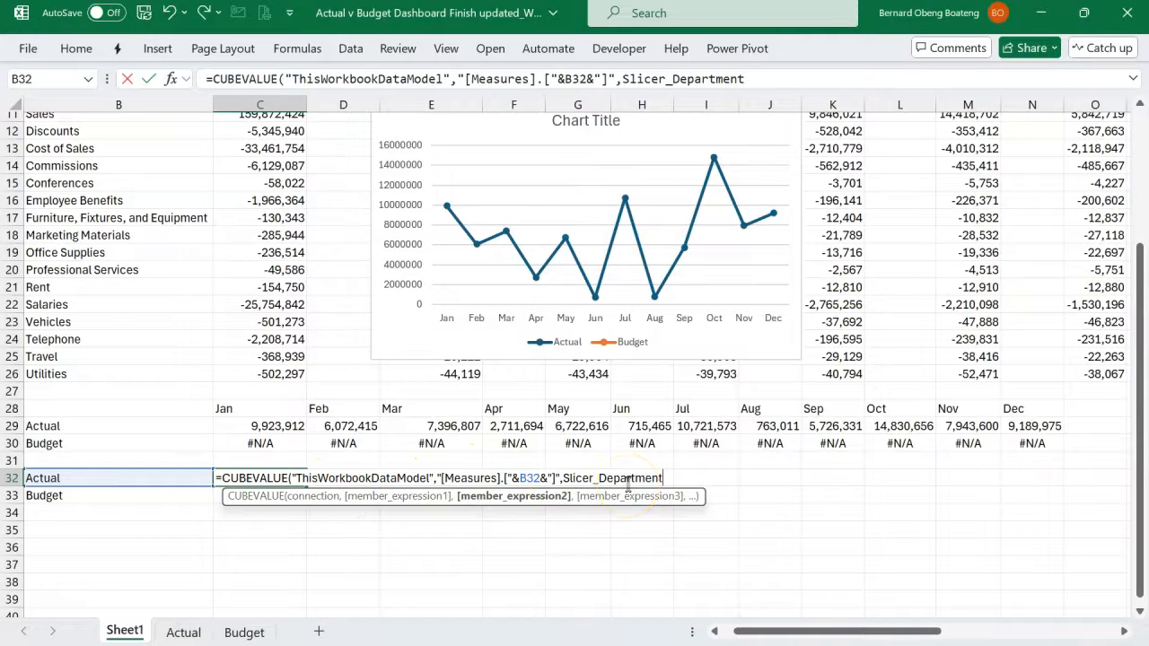
text())
key(Return)
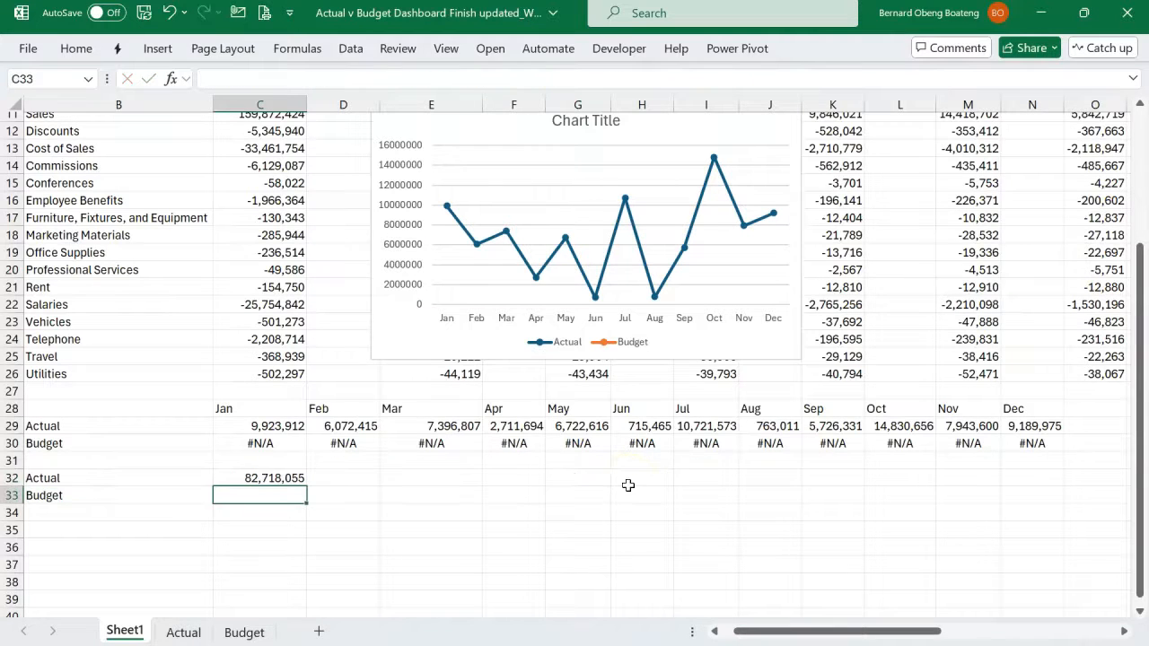
key(ctrl+d)
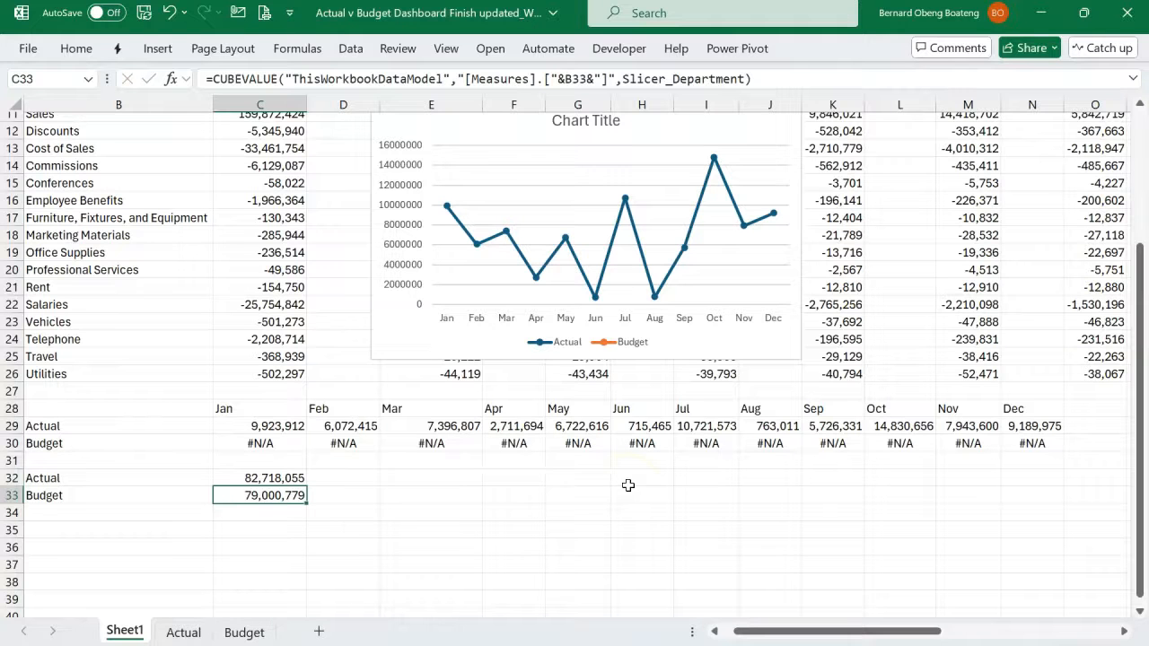
- Move the Department slicer down to just above the chart, around rows 7 to 11, starting over column C
scroll(282, 478, up, 4)
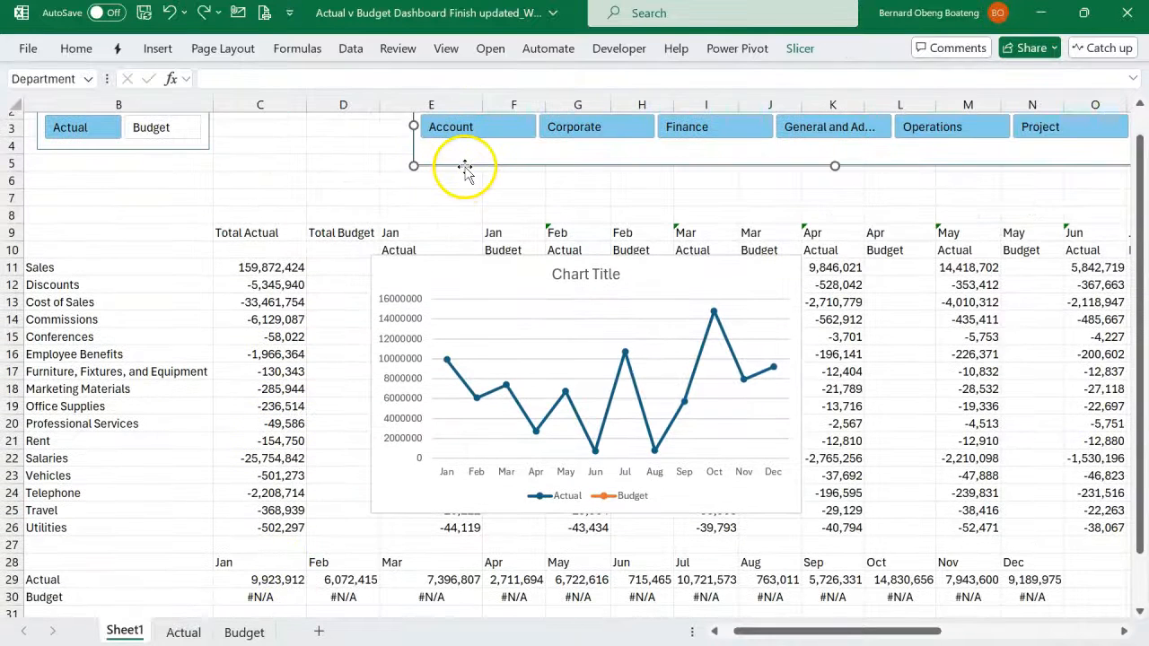
drag(464, 170, 397, 296)
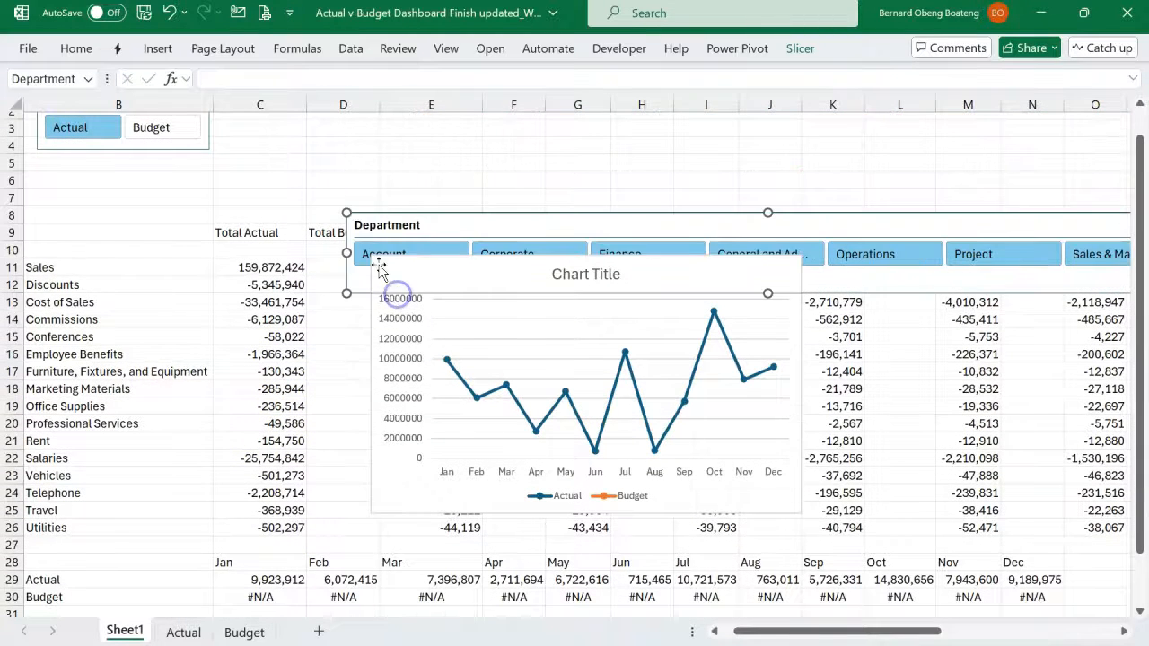
drag(377, 227, 296, 205)
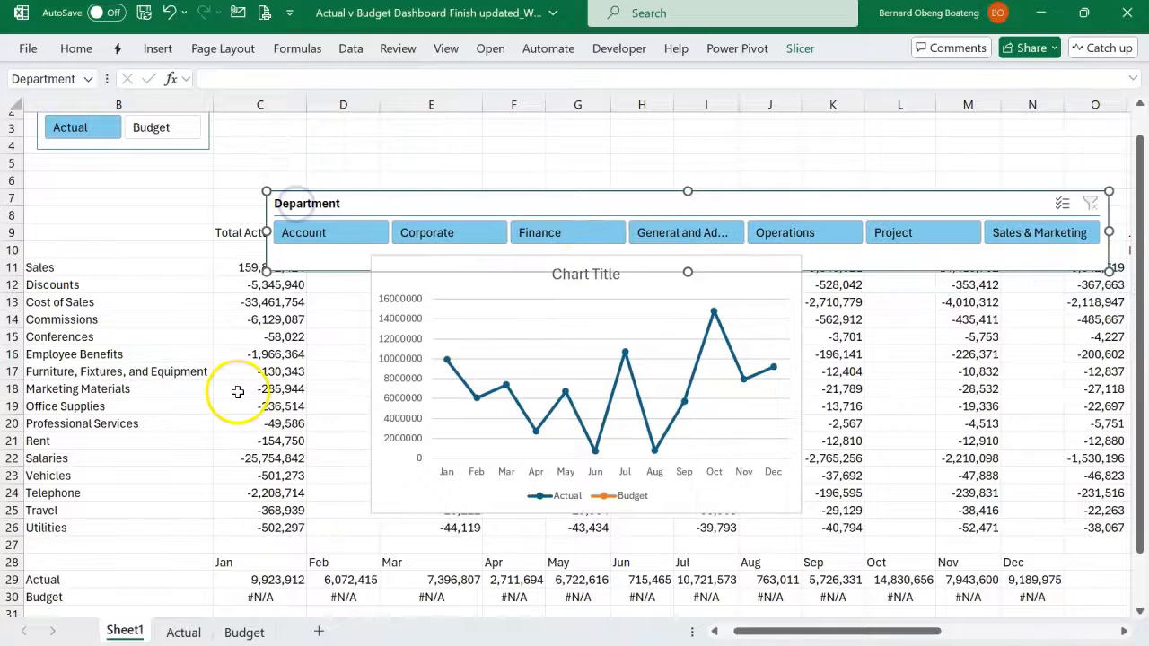
- Filter the Department slicer by Account, Corporate and Account again to check the totals in C32:C33
scroll(237, 422, down, 2)
click(312, 151)
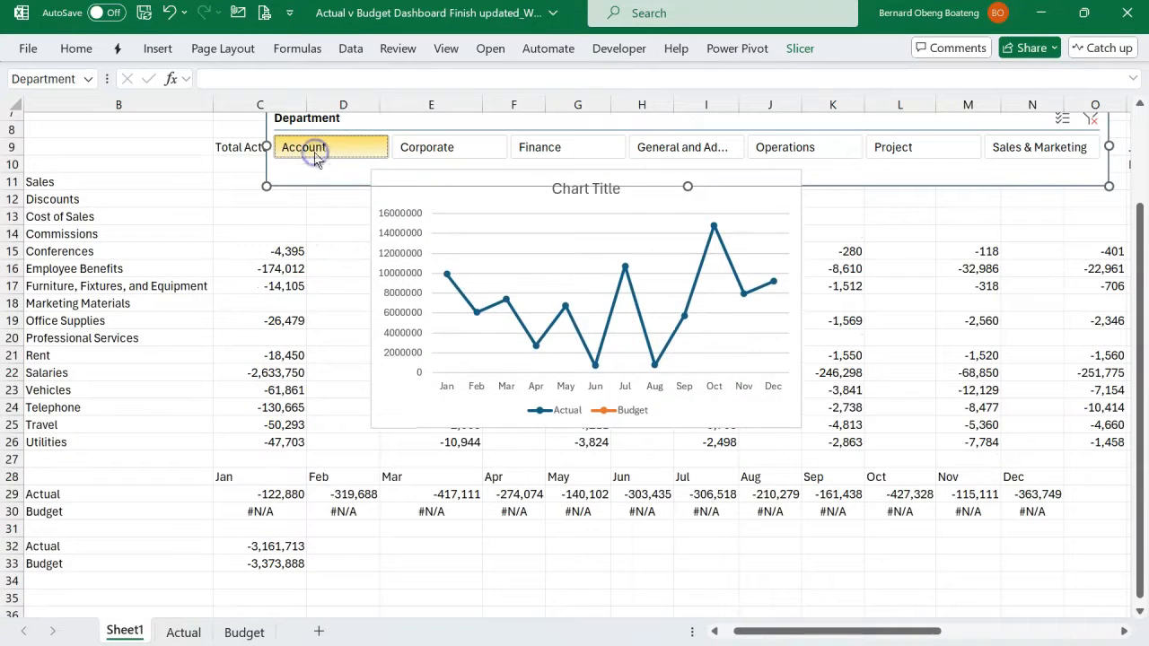
click(415, 155)
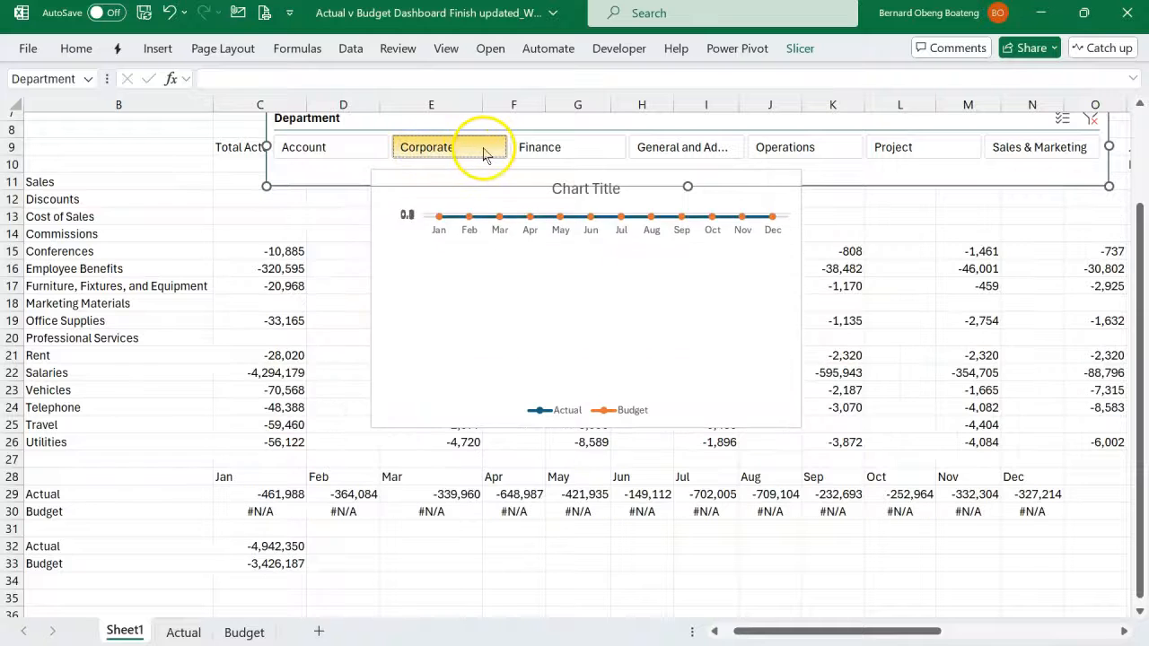
click(372, 148)
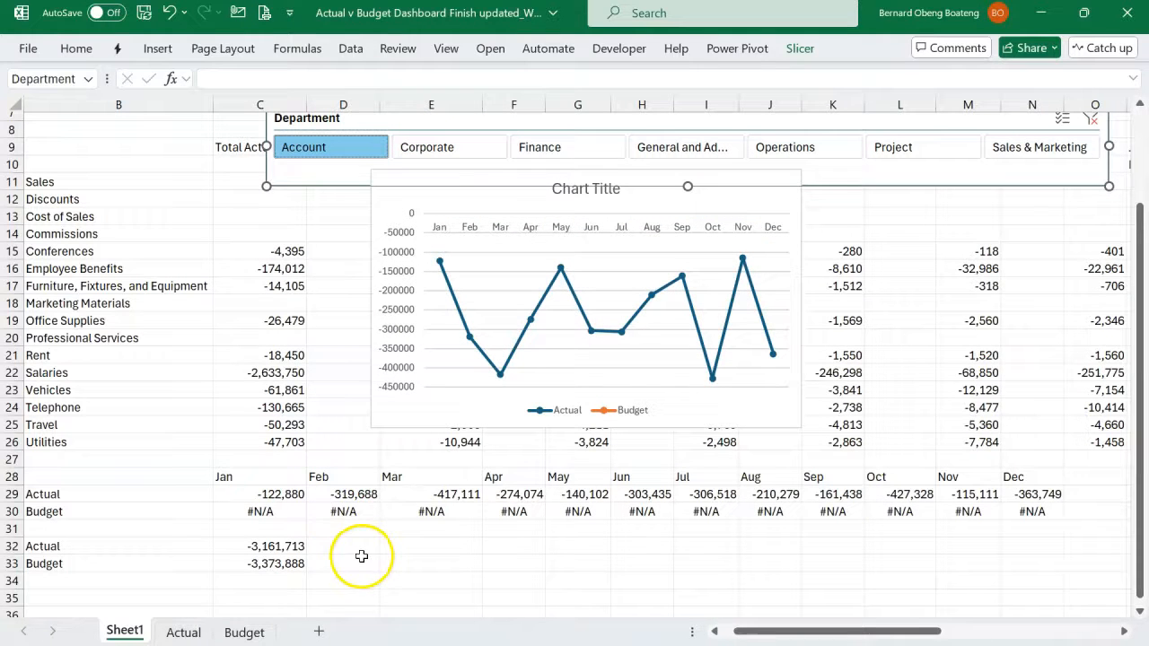
- Calculate Actual as a share of Budget in D32 with =C32/C33 and format it as a percentage
scroll(352, 548, down, 1)
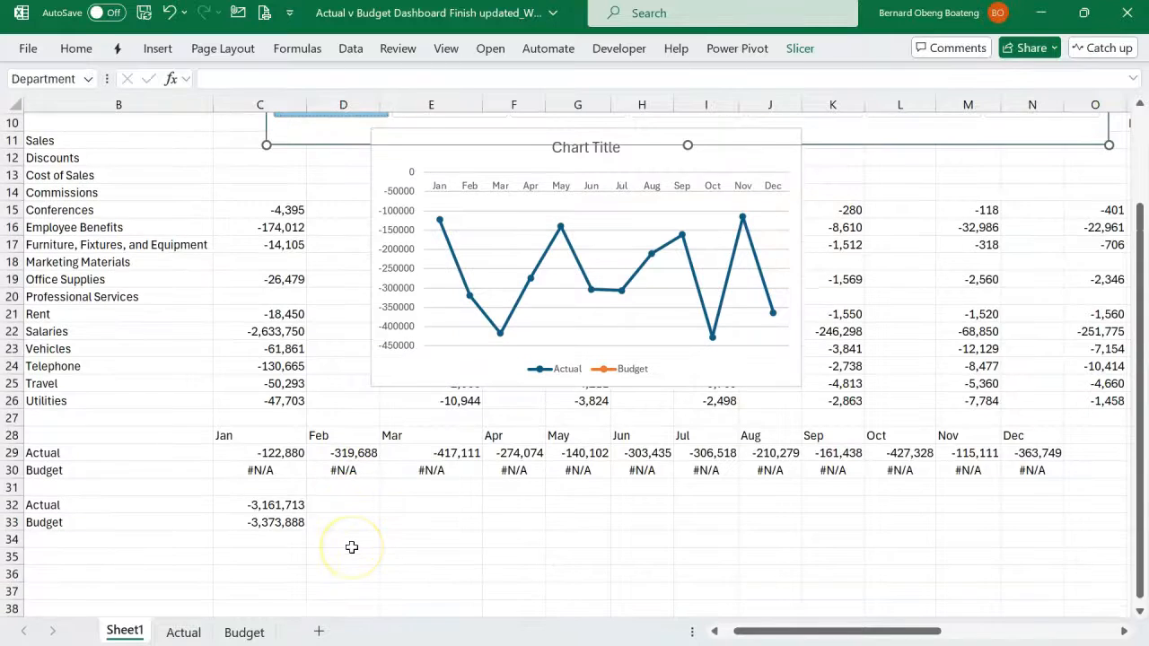
scroll(352, 547, up, 1)
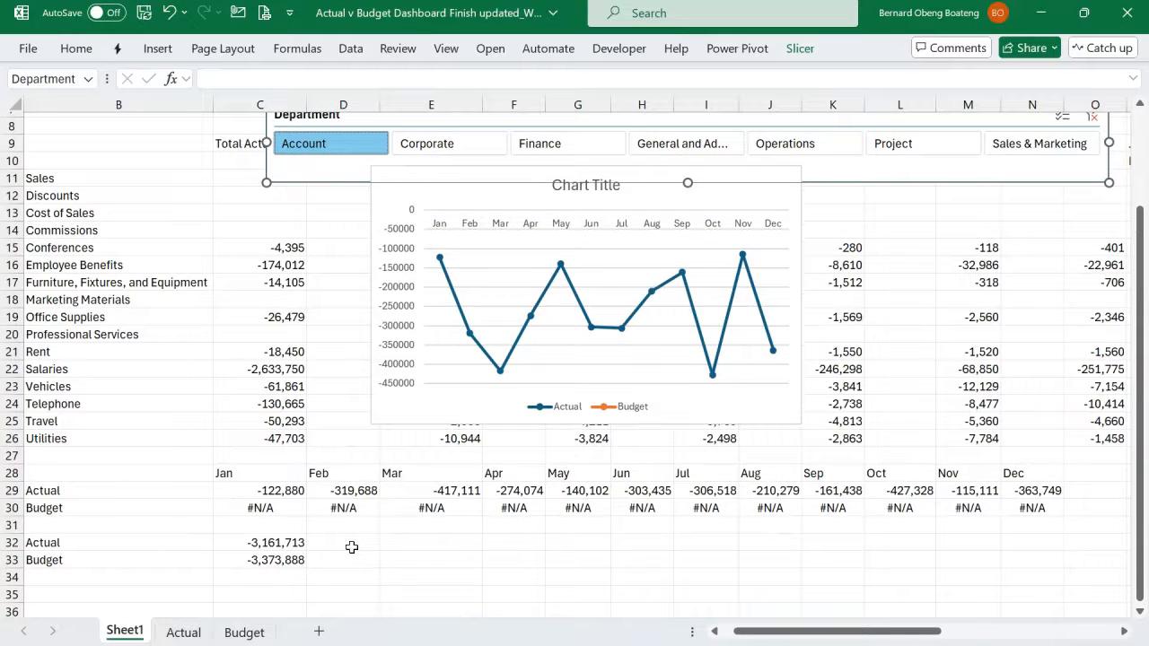
click(352, 547)
scroll(349, 547, down, 1)
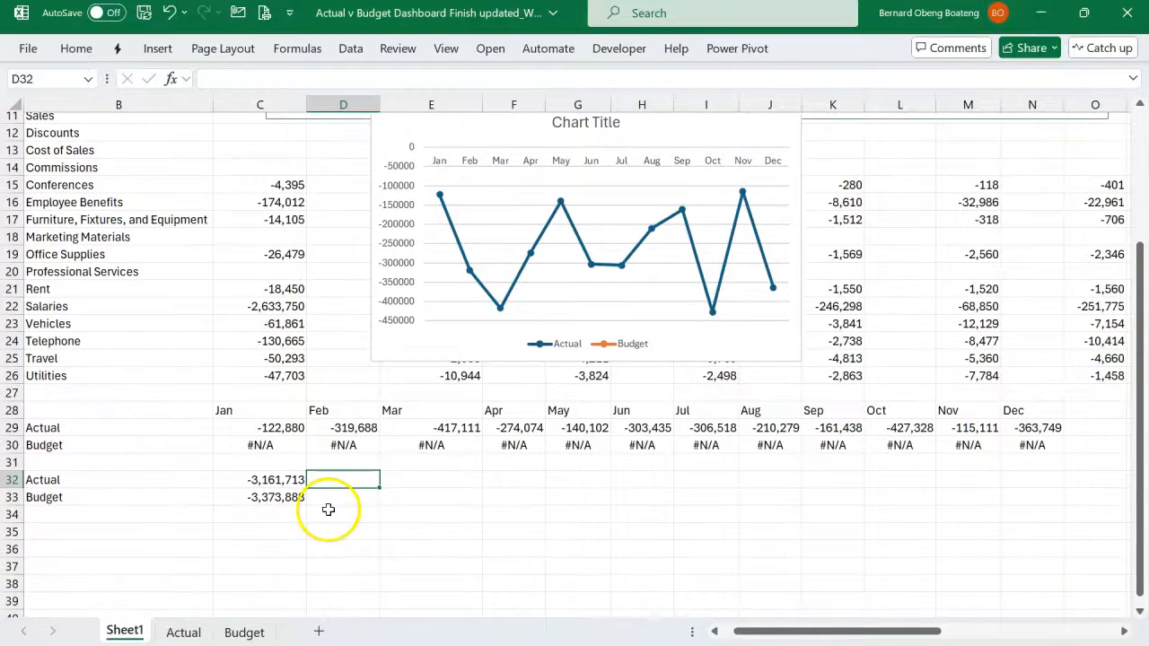
click(254, 499)
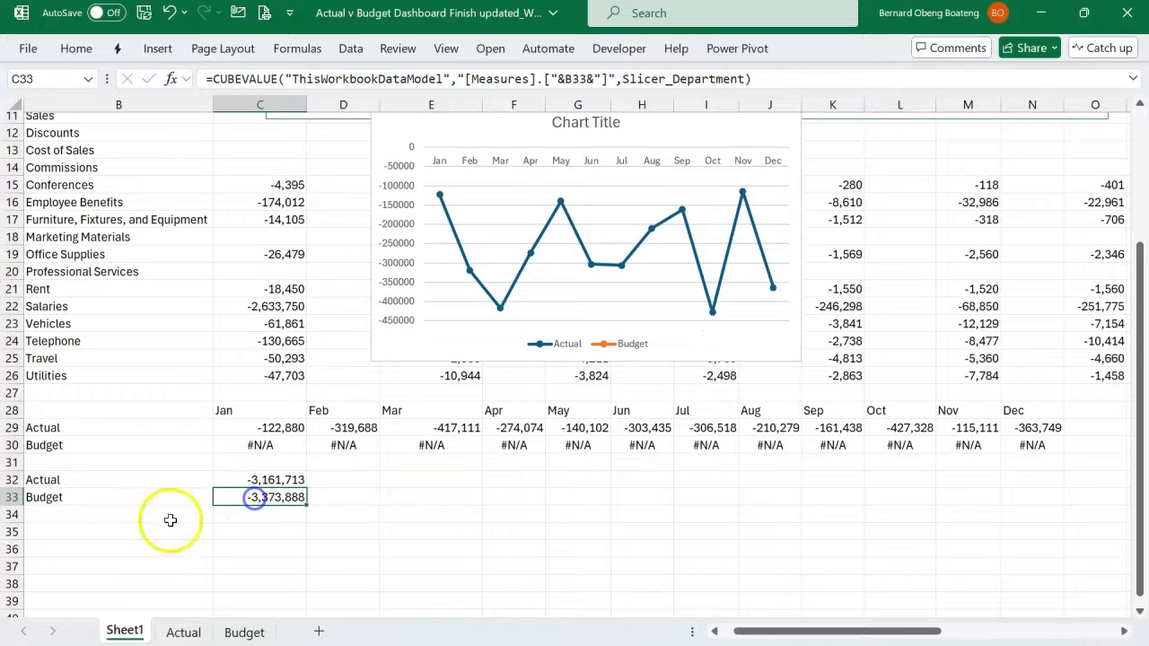
click(254, 478)
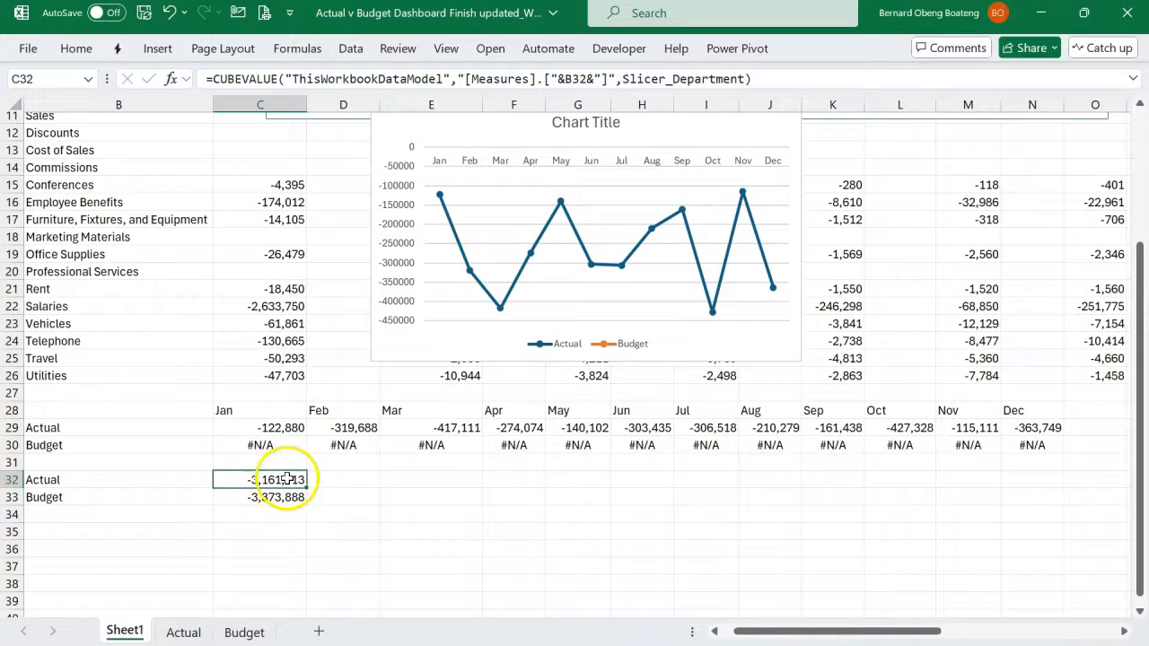
click(337, 478)
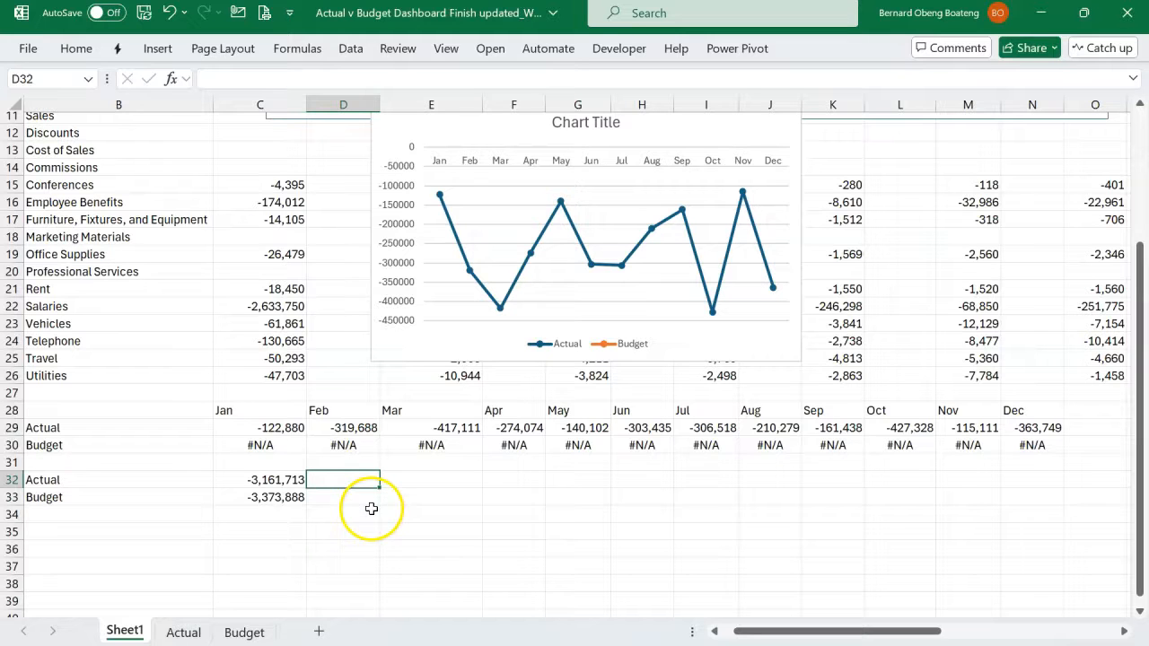
text(=)
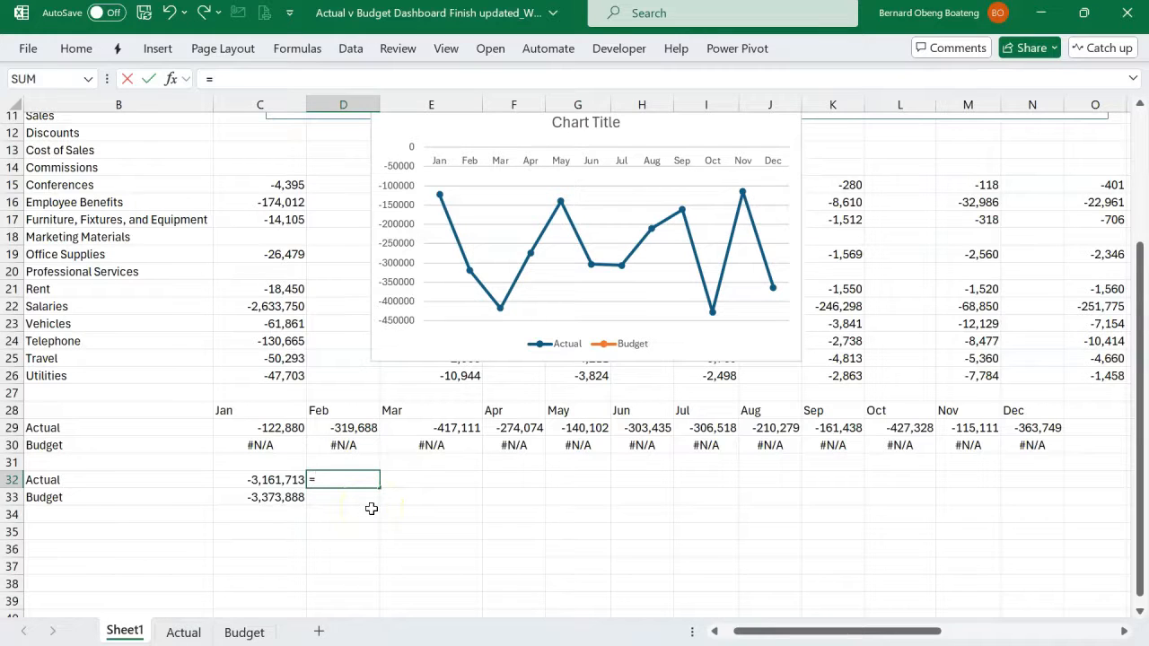
key(Left)
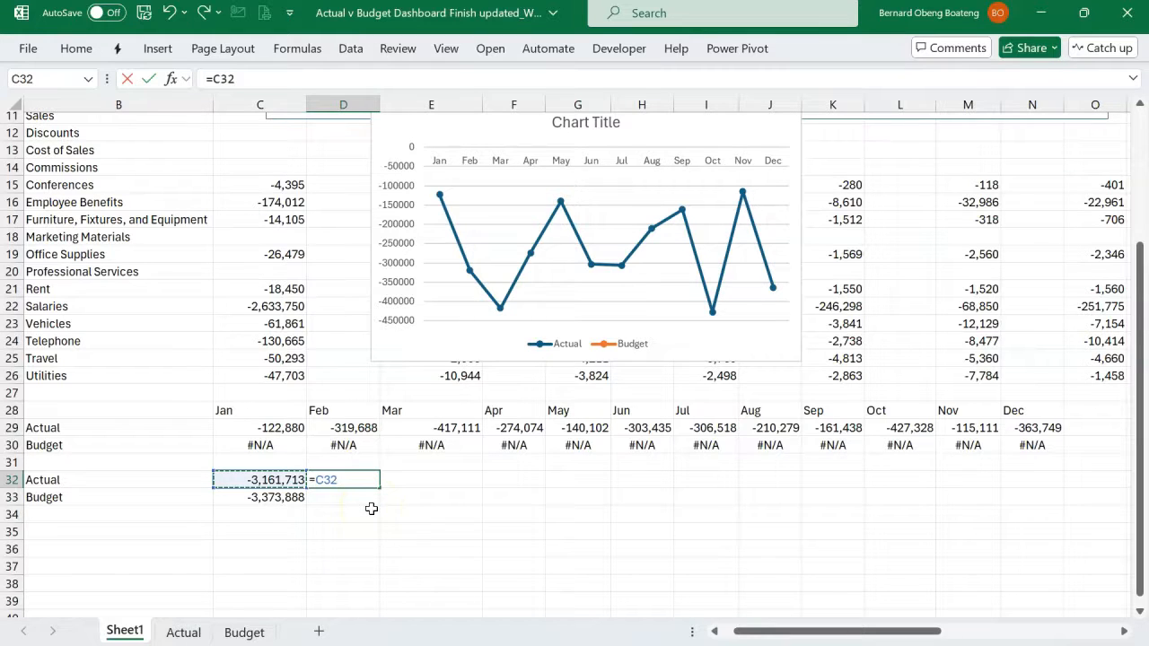
text(/)
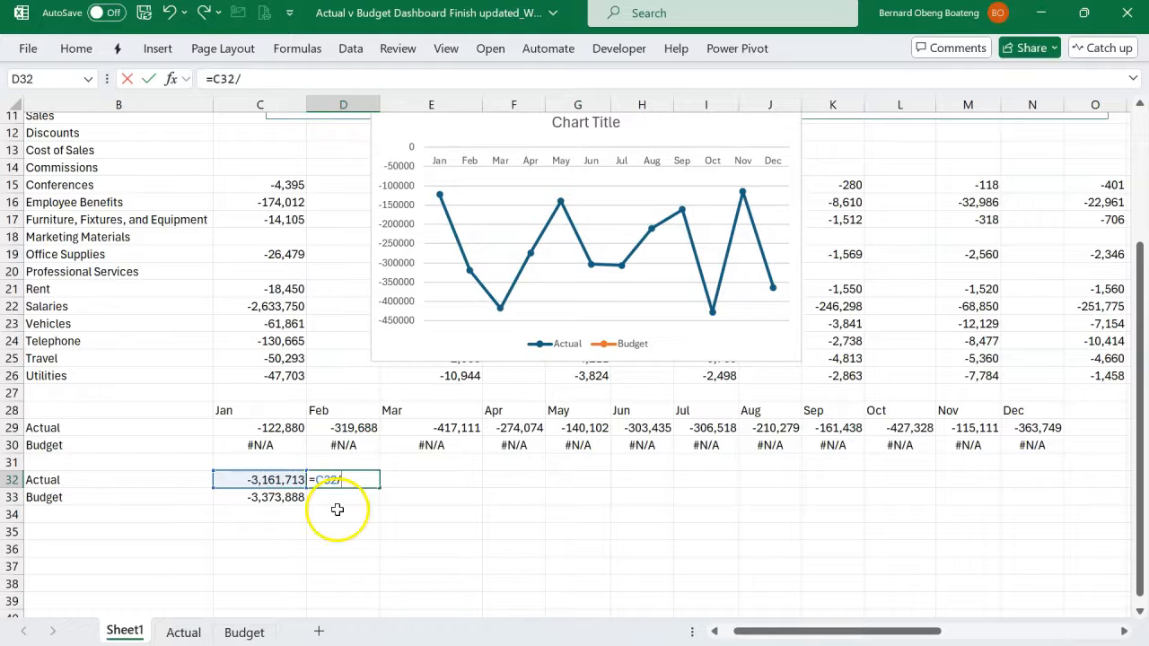
click(289, 510)
click(293, 498)
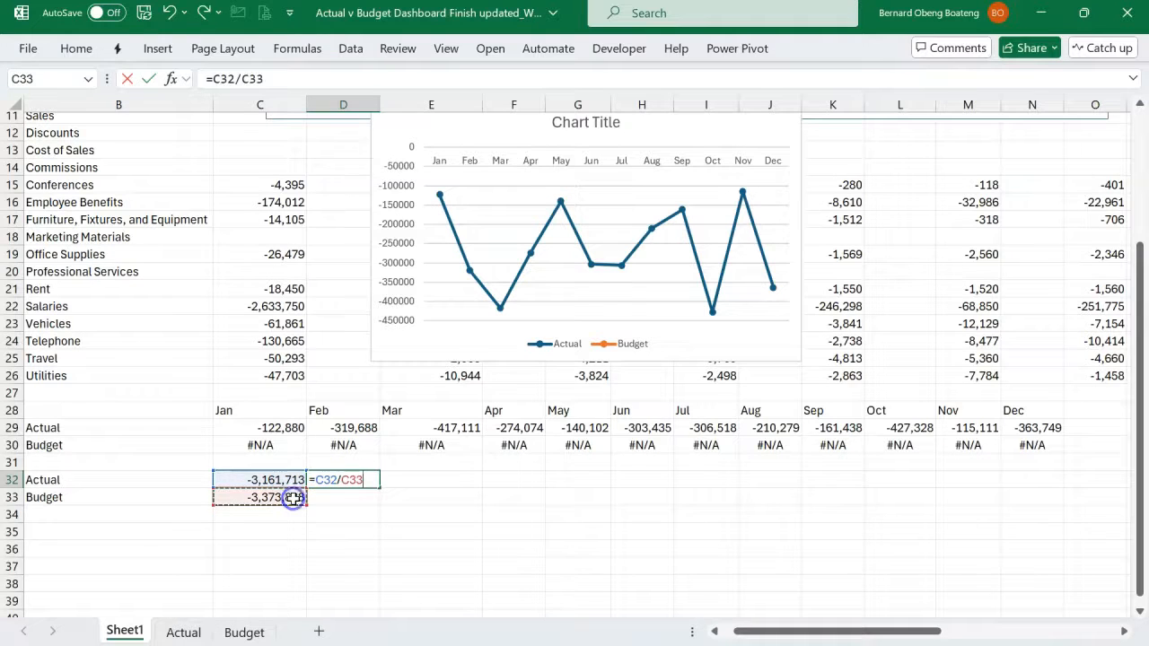
key(Return)
click(350, 482)
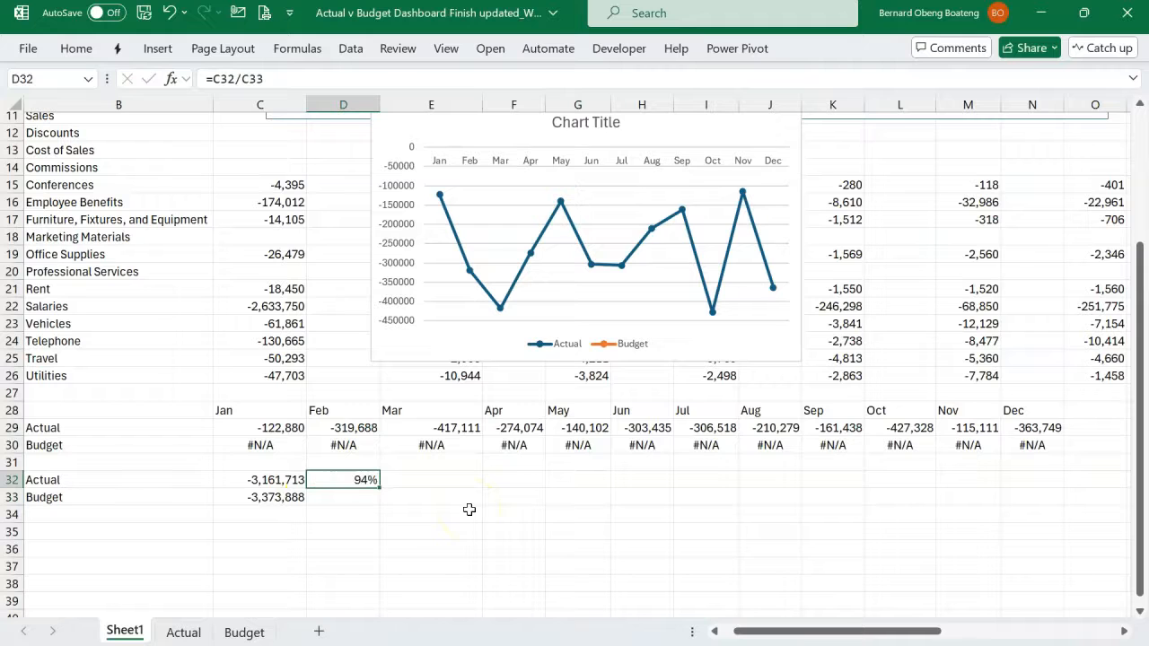
- Calculate the remaining share in D33 with =1-D32
click(368, 503)
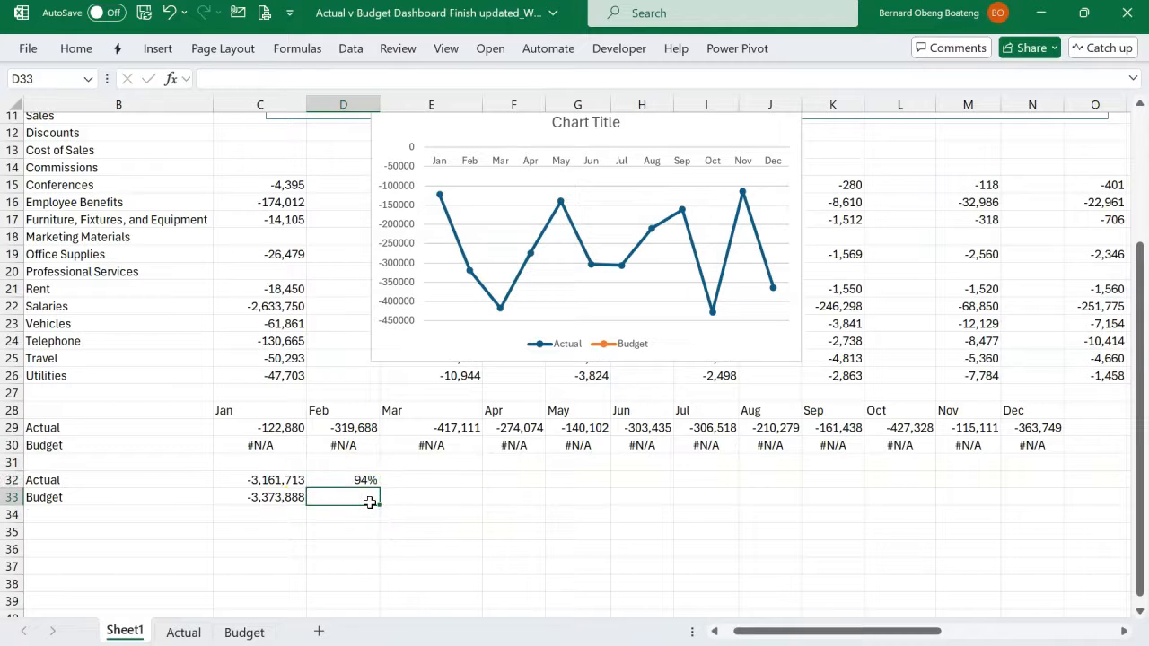
text(=1-D32)
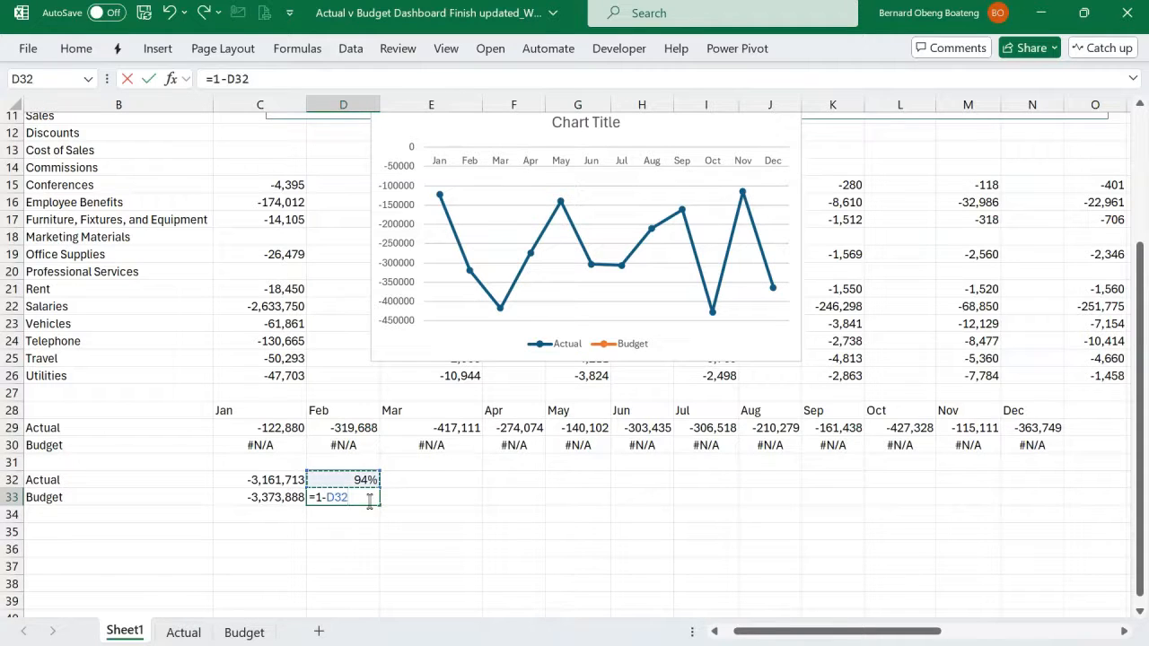
key(Return)
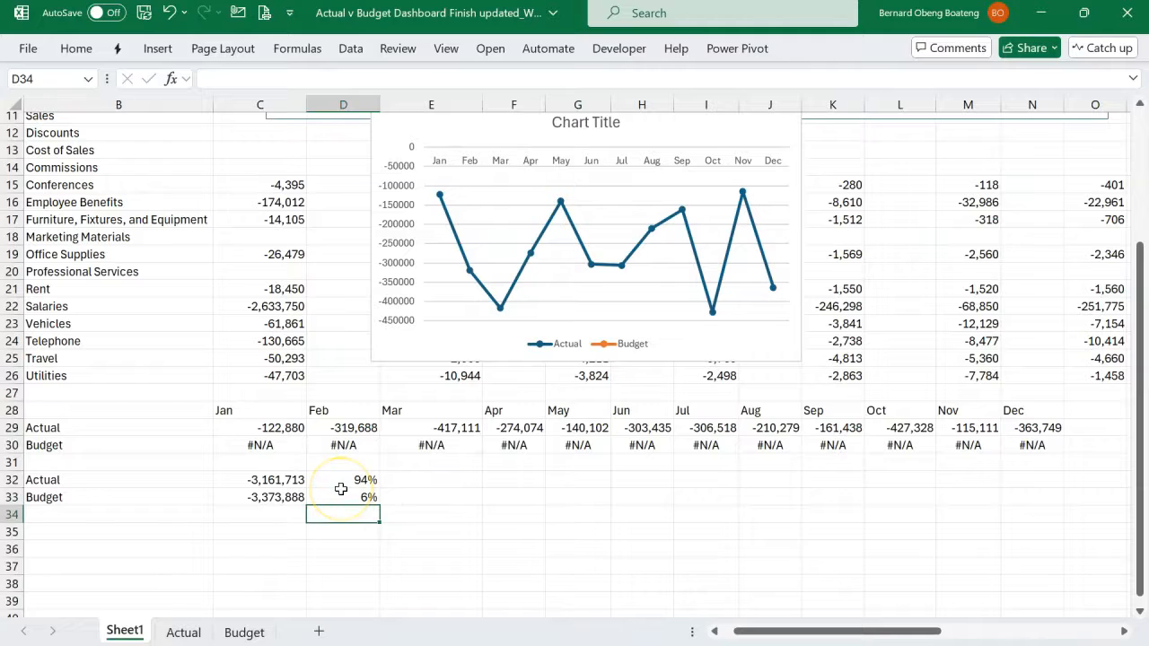
- Insert a doughnut chart from D32:D33 and place it over about columns F to L, starting near row 12
scroll(341, 488, up, 2)
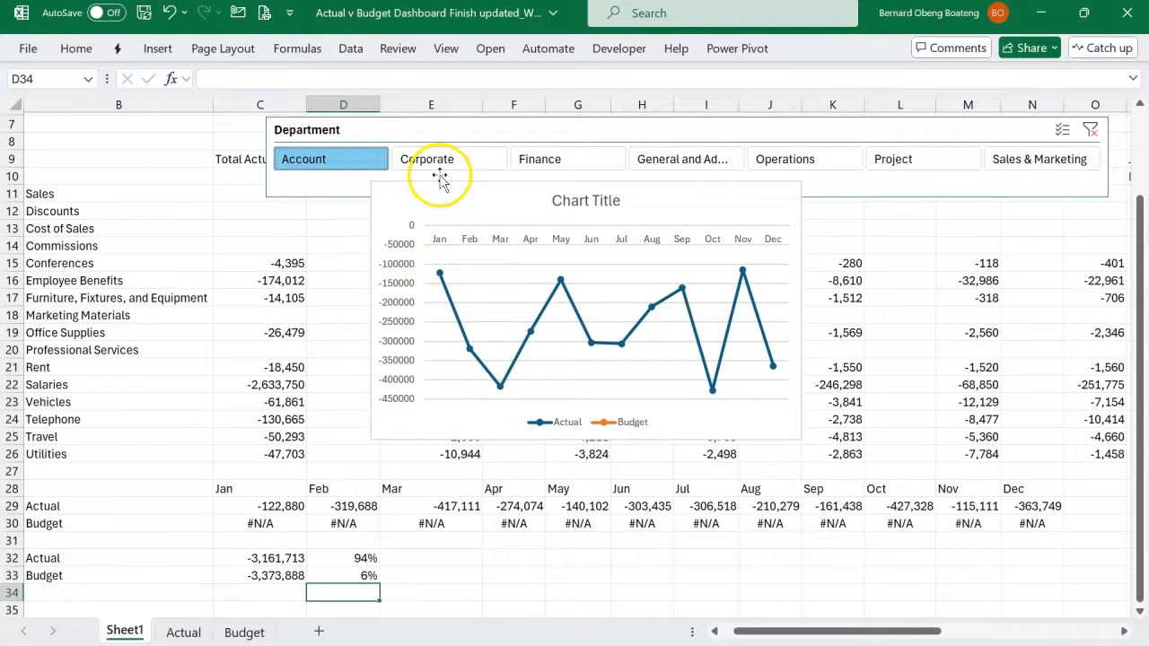
click(341, 559)
drag(341, 558, 331, 574)
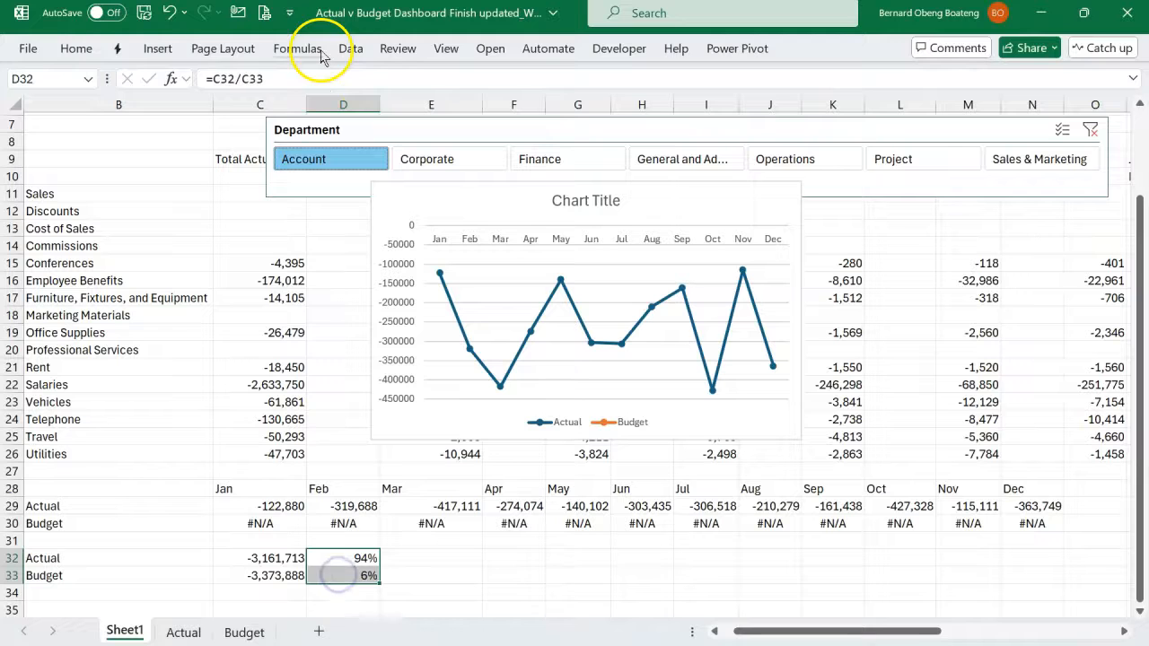
click(159, 47)
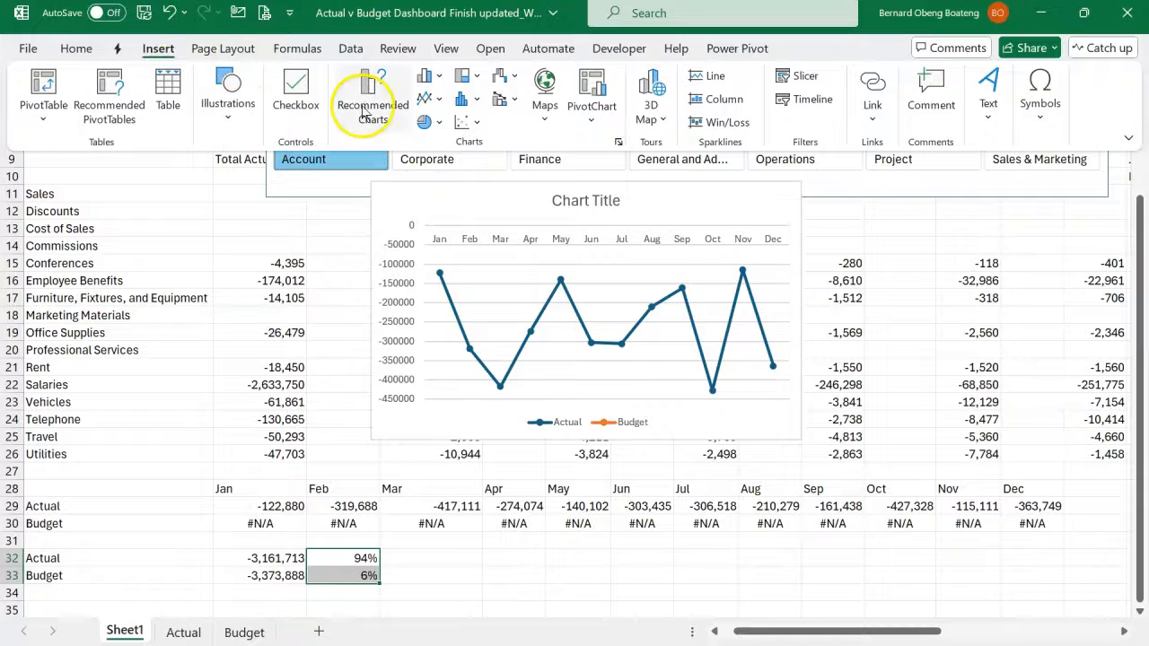
click(362, 106)
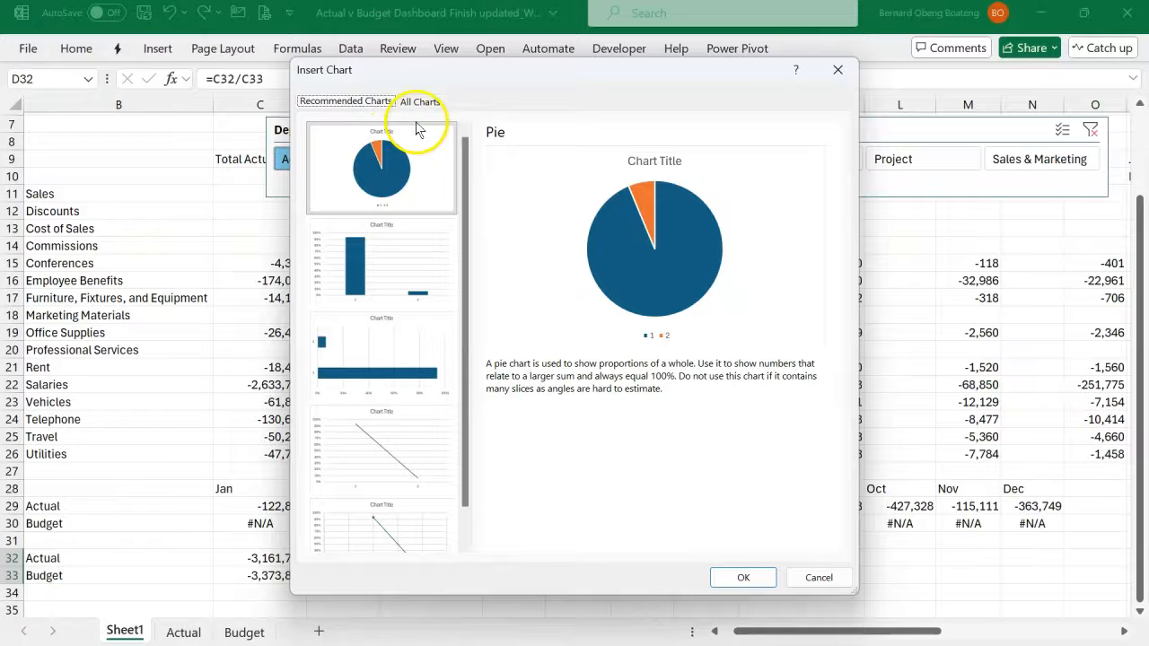
click(427, 104)
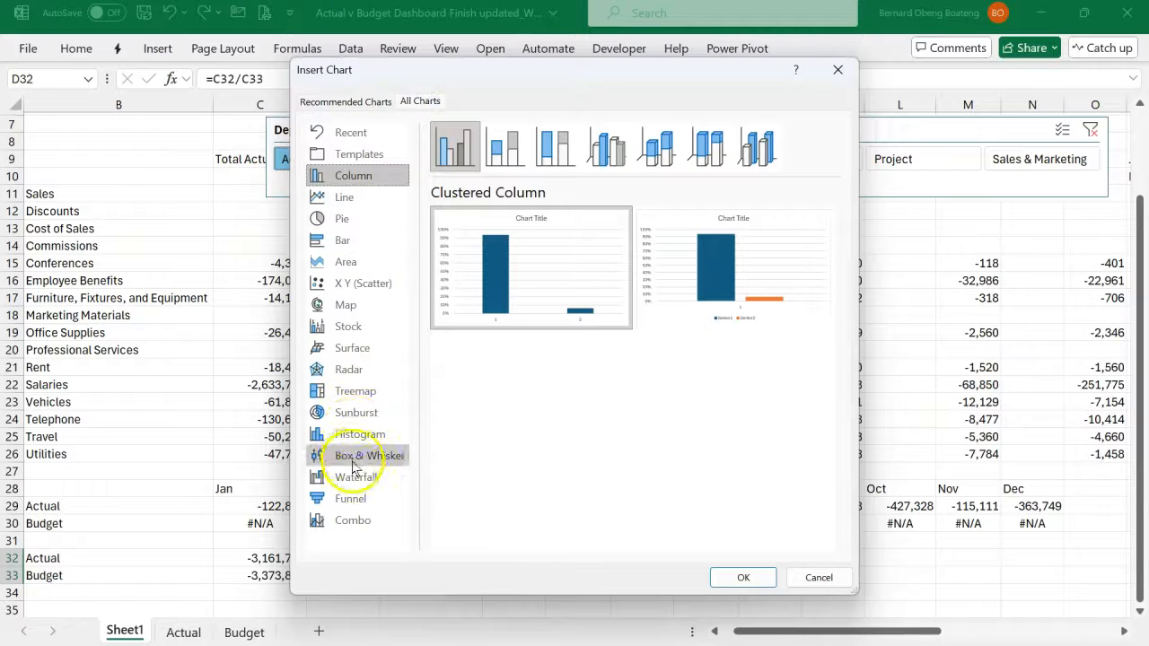
click(349, 221)
click(654, 148)
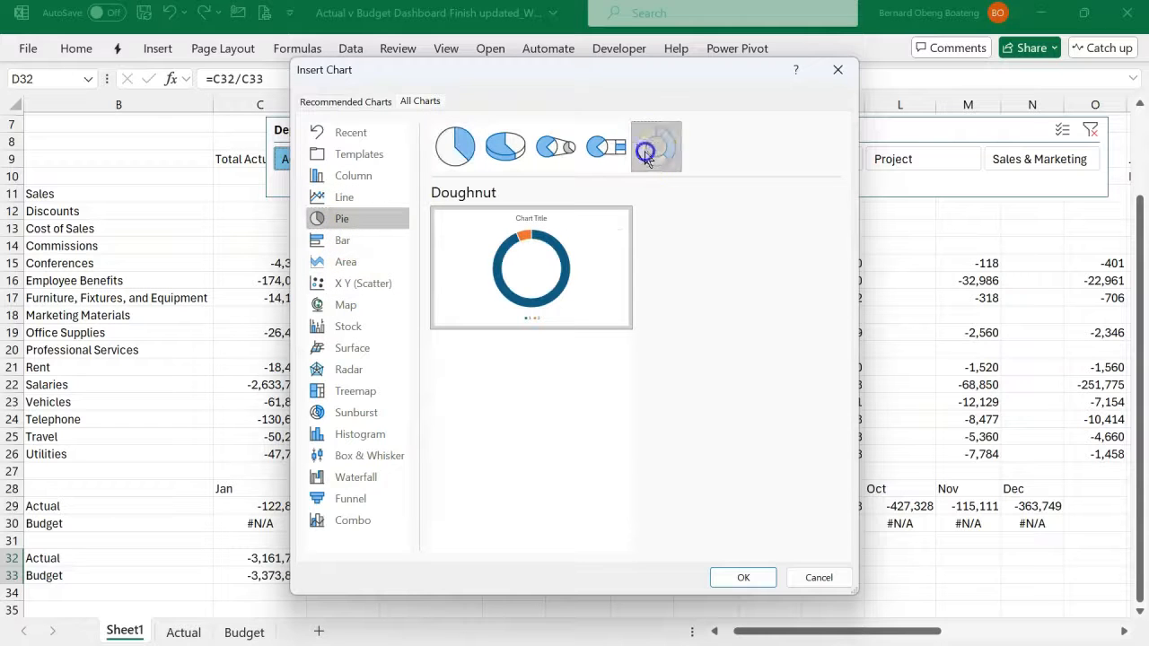
click(732, 577)
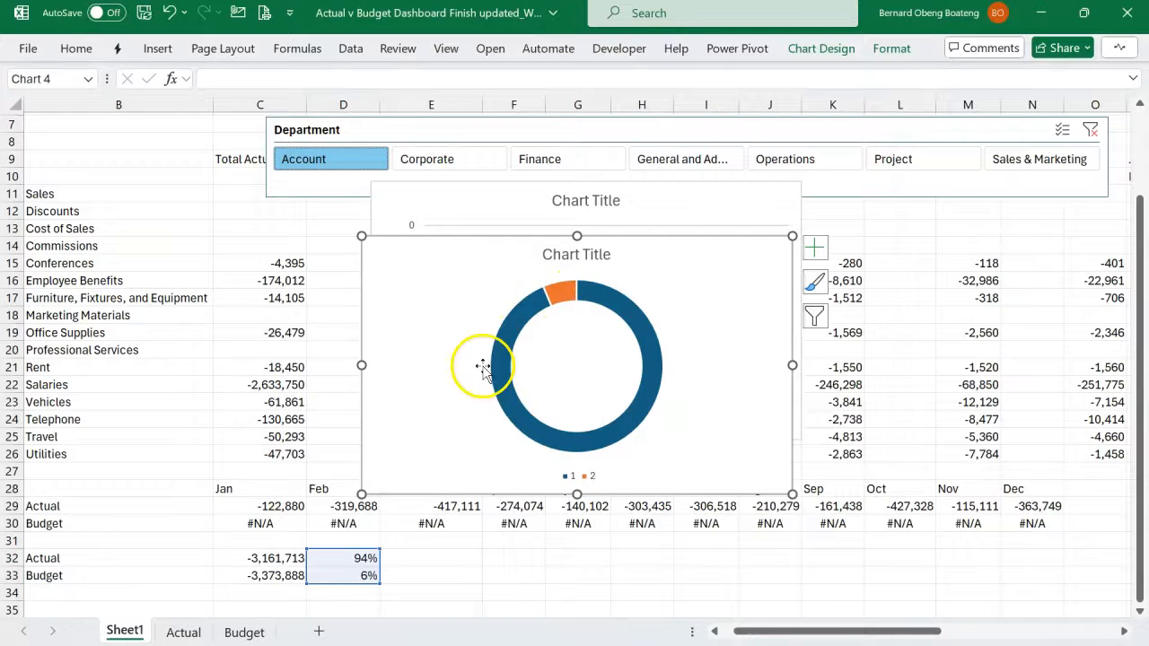
drag(495, 239, 643, 221)
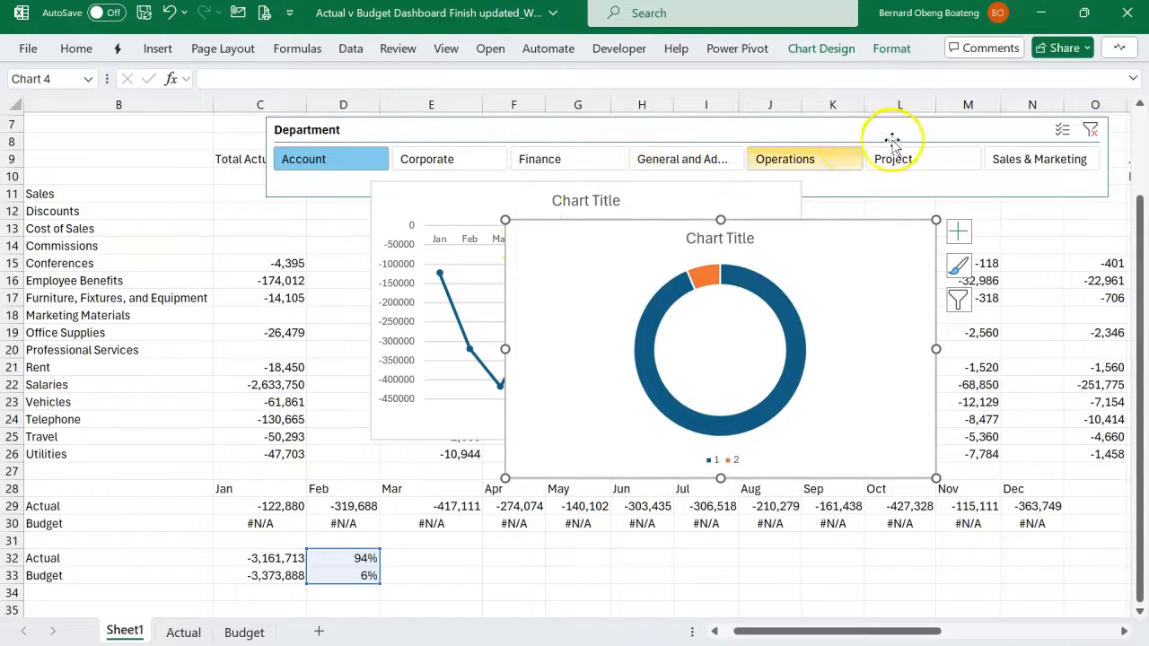
- Filter the Department slicer by Sales & Marketing and cap the percentage in E32 with =MIN(100%,D32)
click(1003, 159)
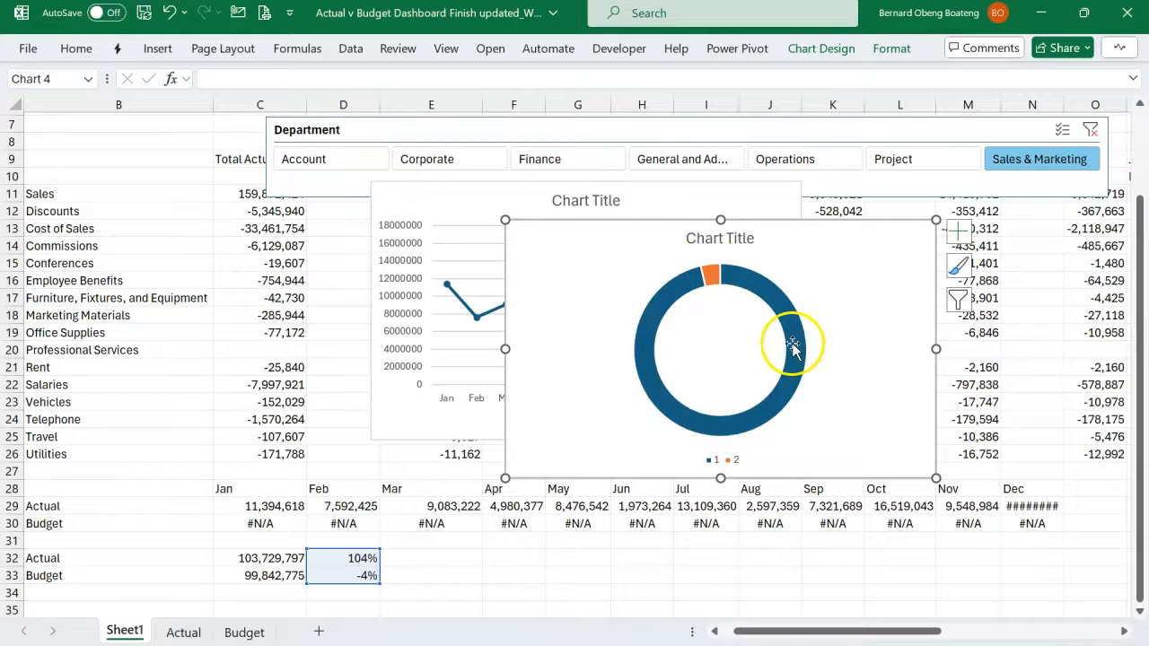
click(383, 563)
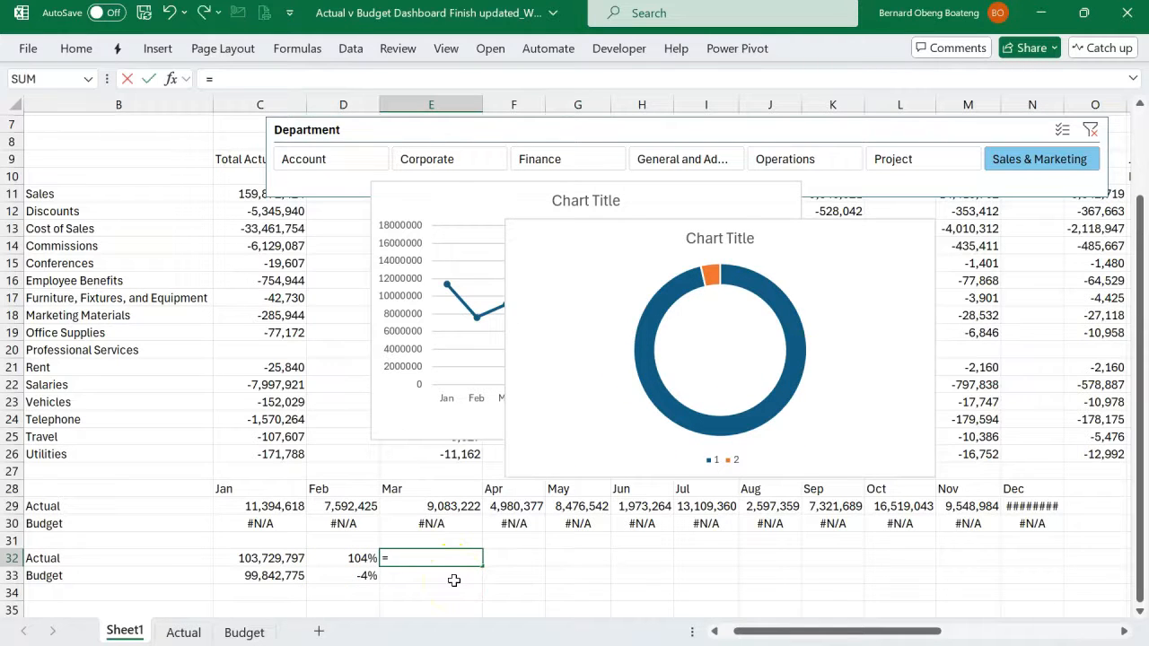
text(=min)
key(Tab)
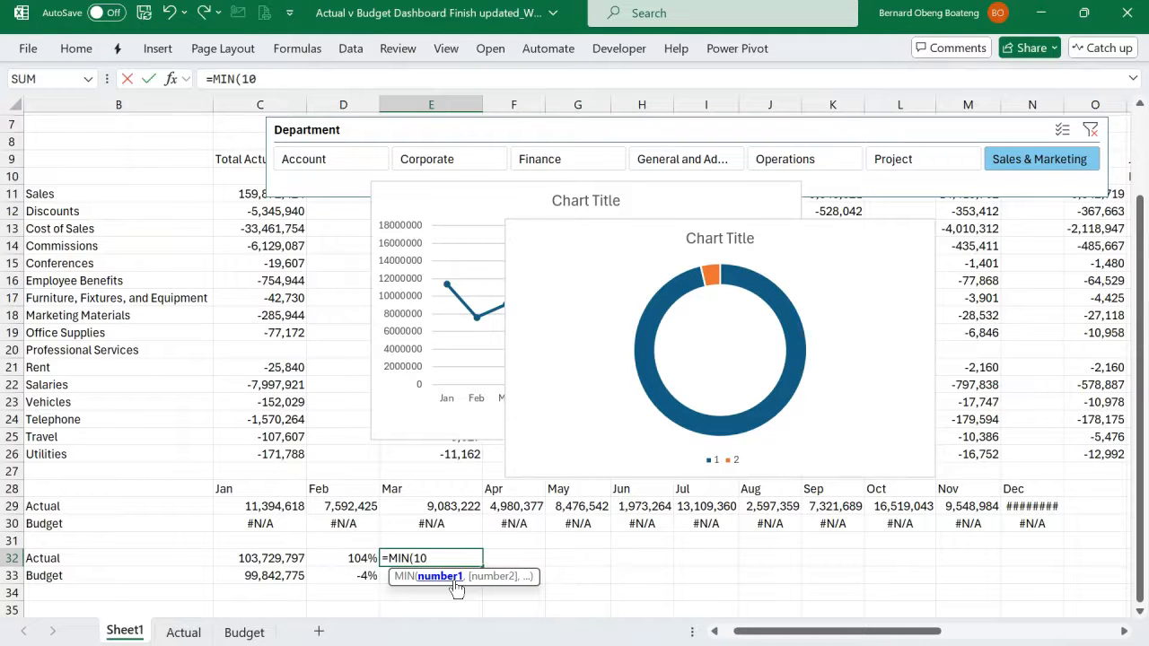
text(100%,)
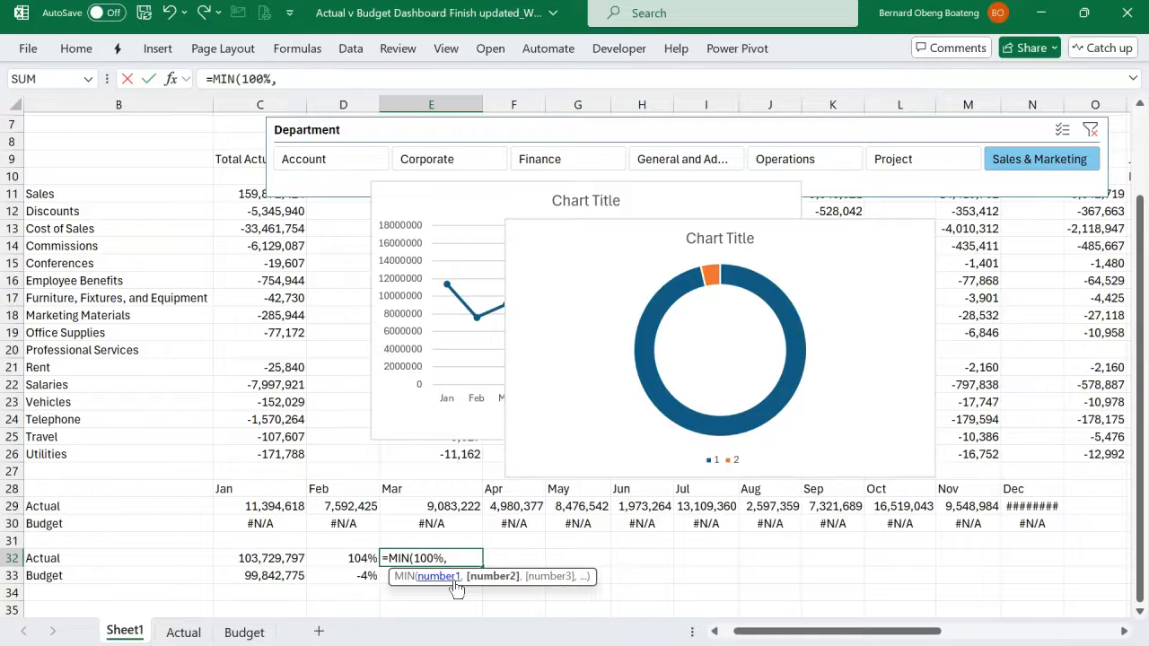
click(356, 557)
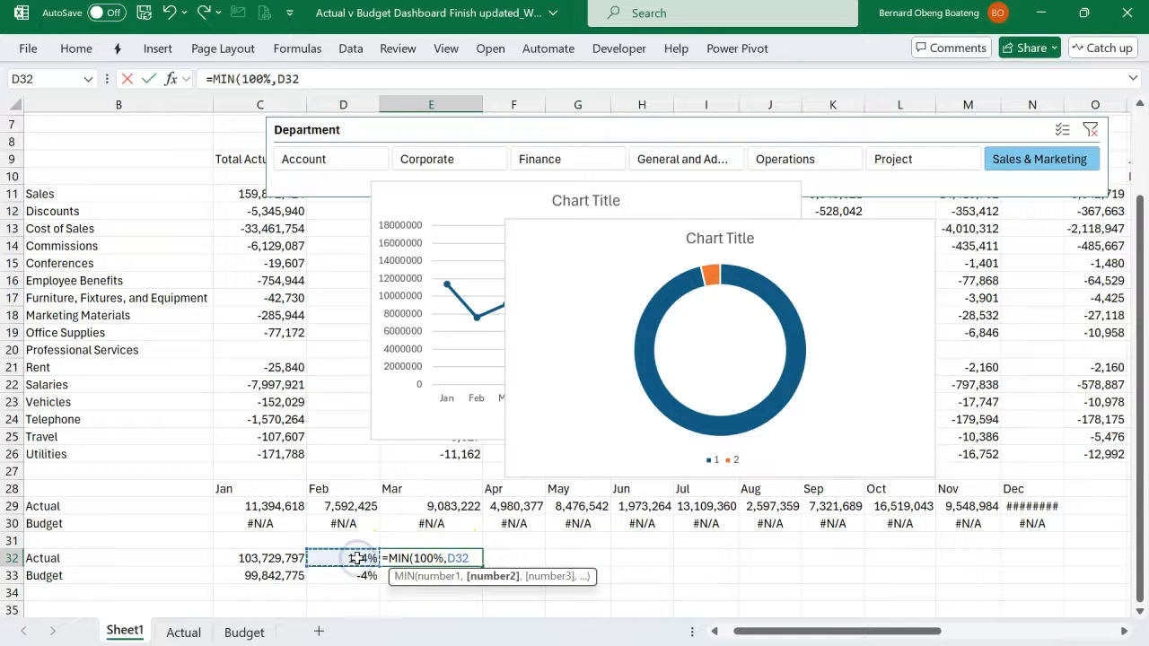
text())
key(Return)
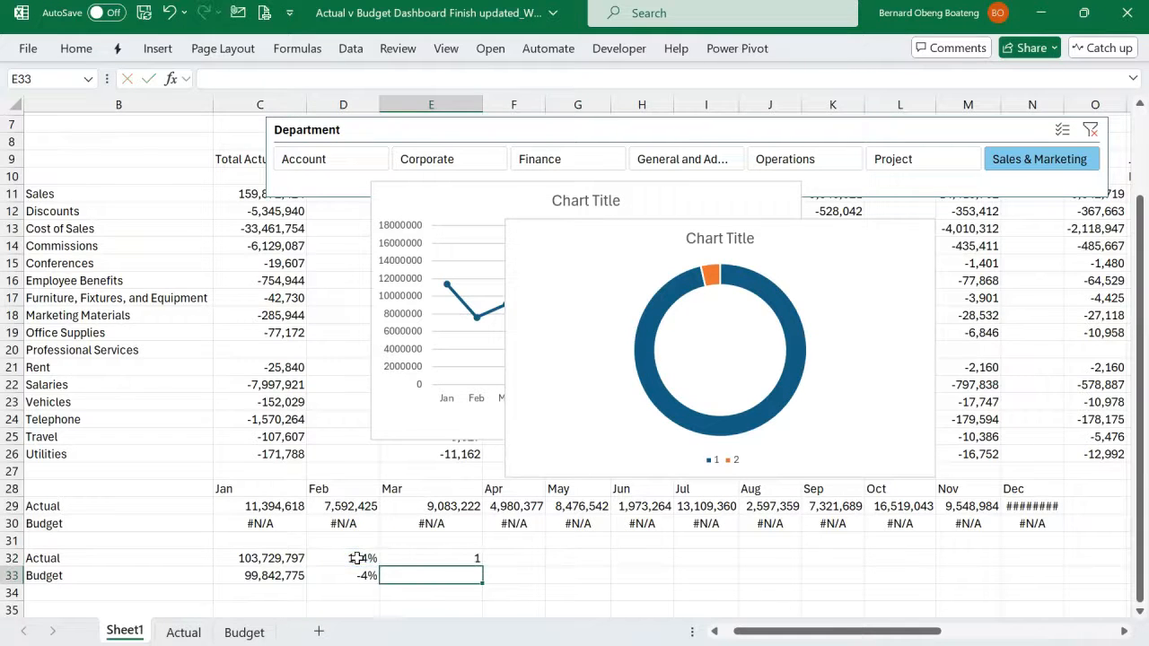
- Format E32 as a percentage and enter =1-E32 in E33 for the capped remainder
click(394, 559)
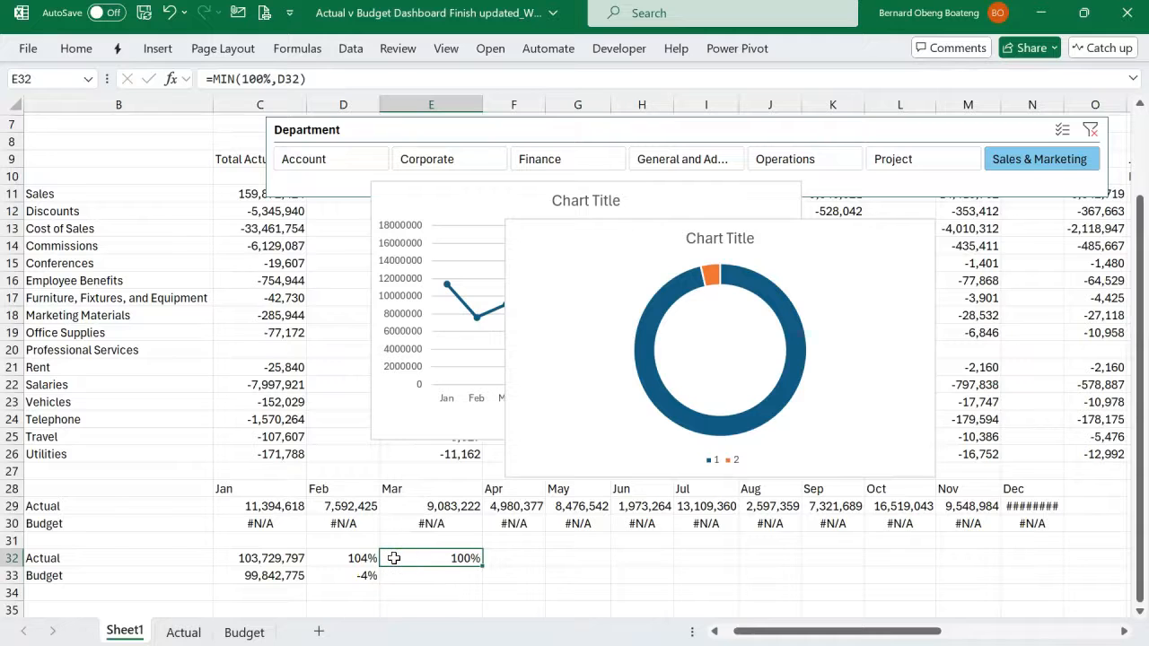
click(397, 576)
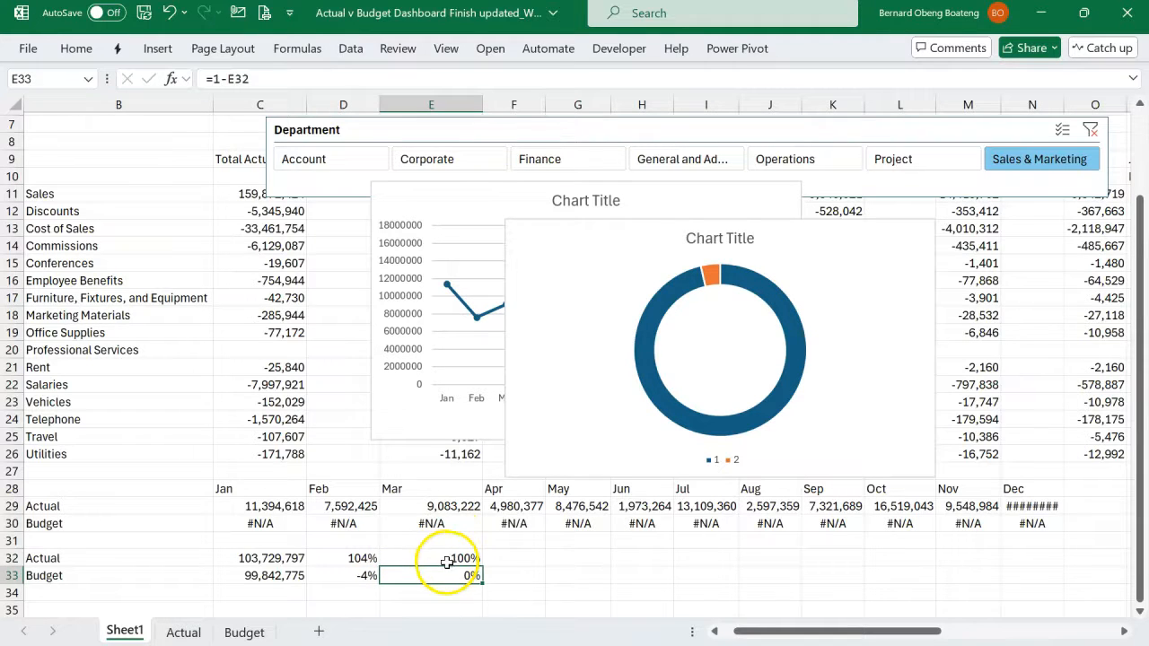
click(429, 559)
drag(427, 565, 423, 575)
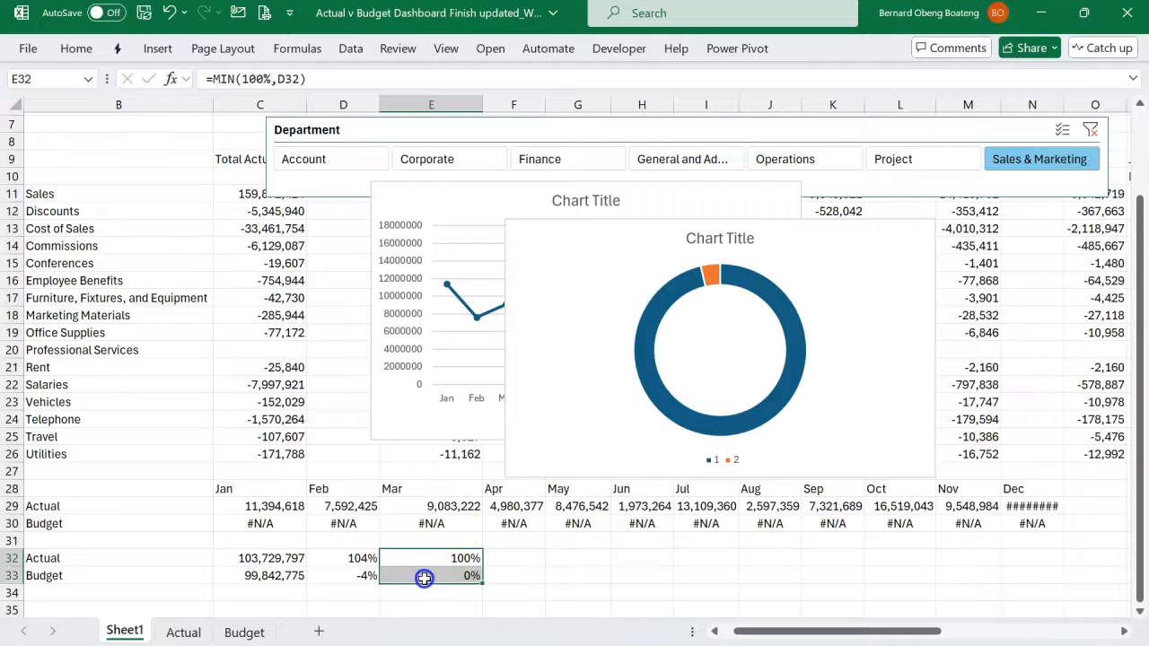
- Move the doughnut chart's data range from D32:D33 to E32:E33 and filter the Department slicer by Account to check it
click(526, 473)
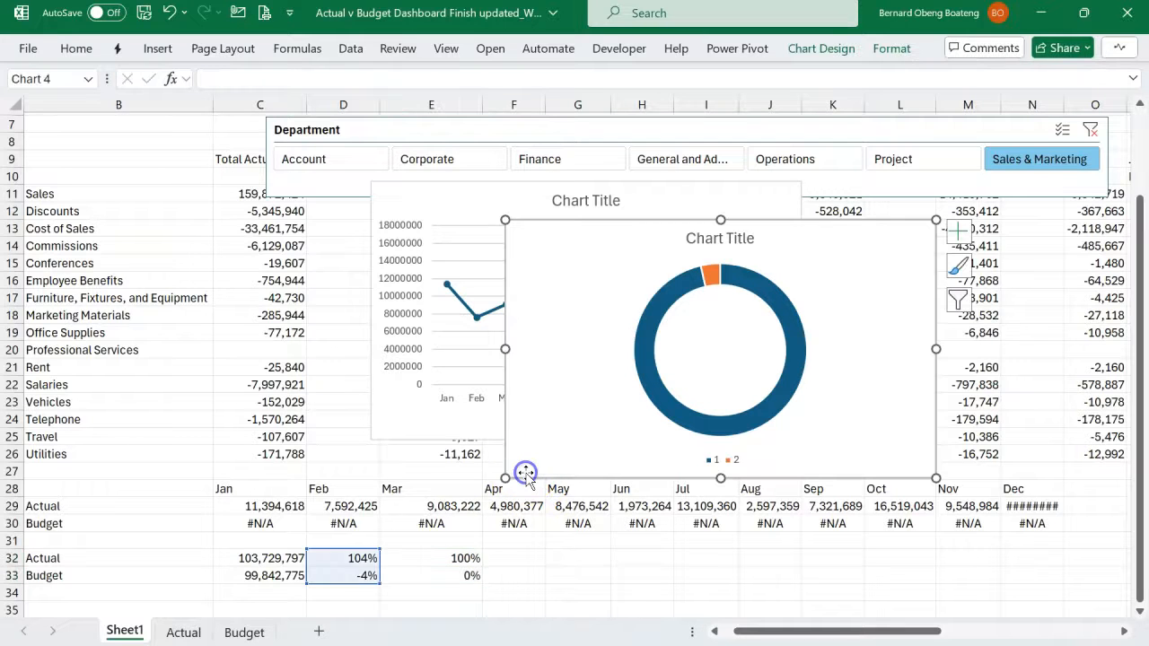
drag(361, 558, 401, 556)
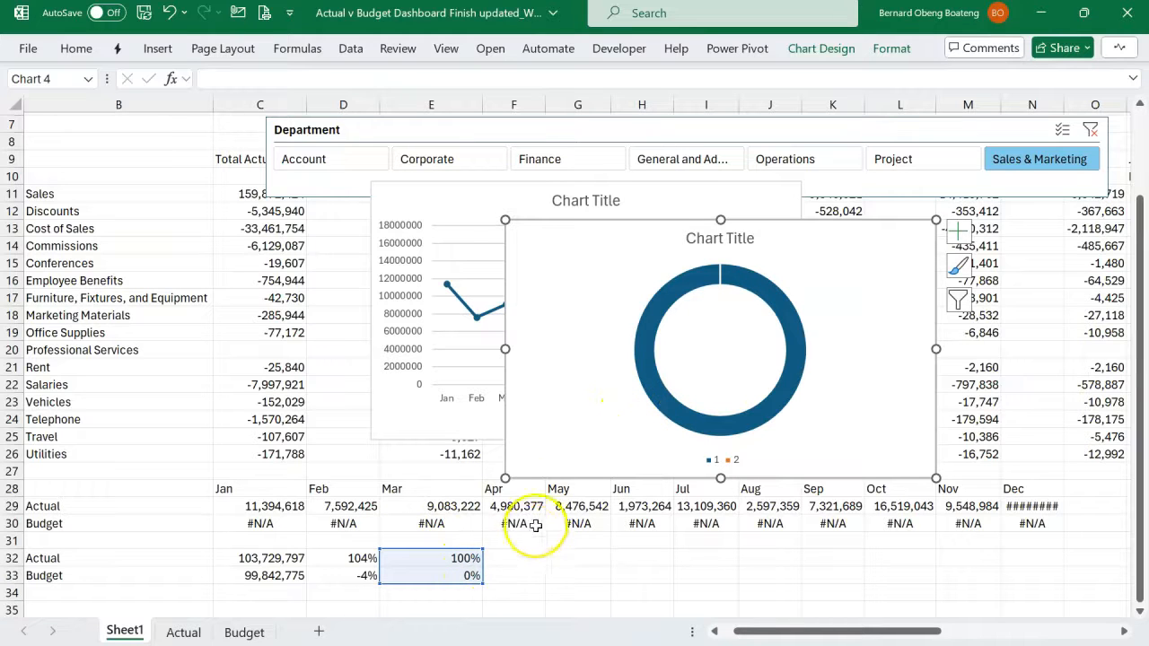
key(Right)
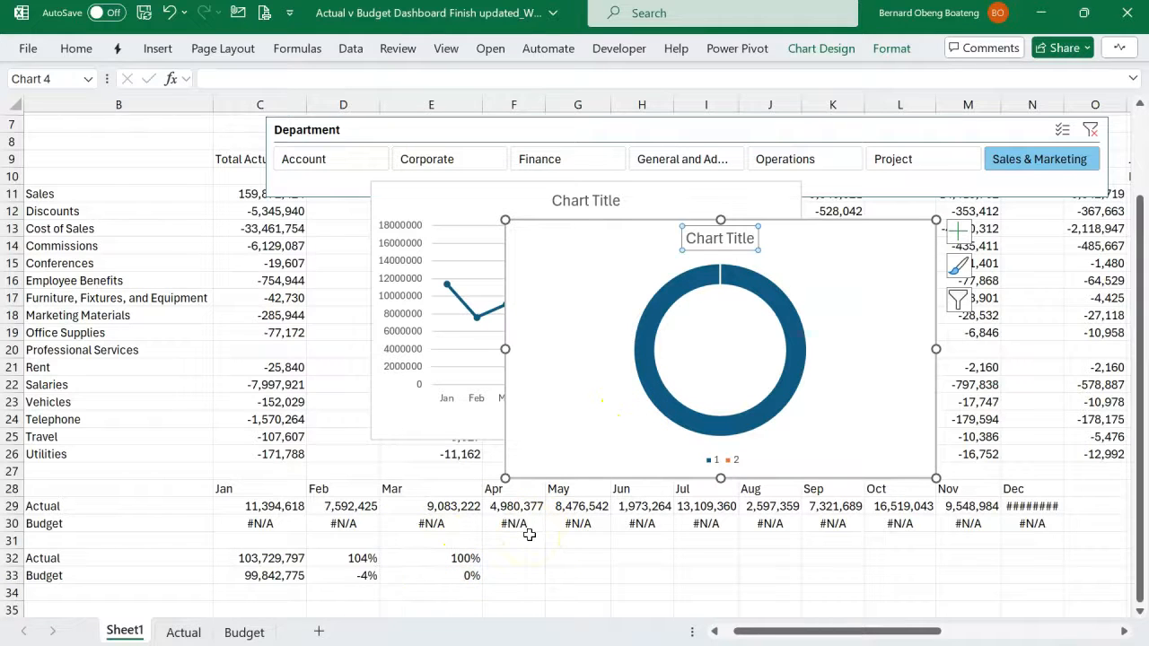
click(350, 169)
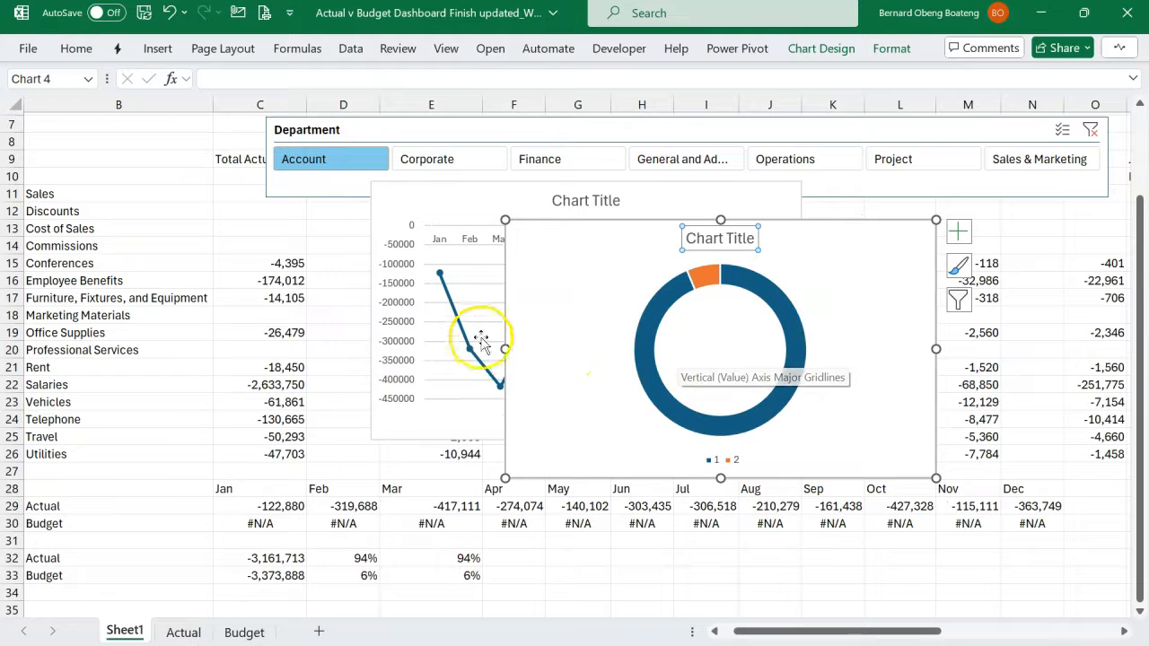
- Filter the Department slicer by Corporate and check the doughnut chart when Actual exceeds Budget
click(453, 159)
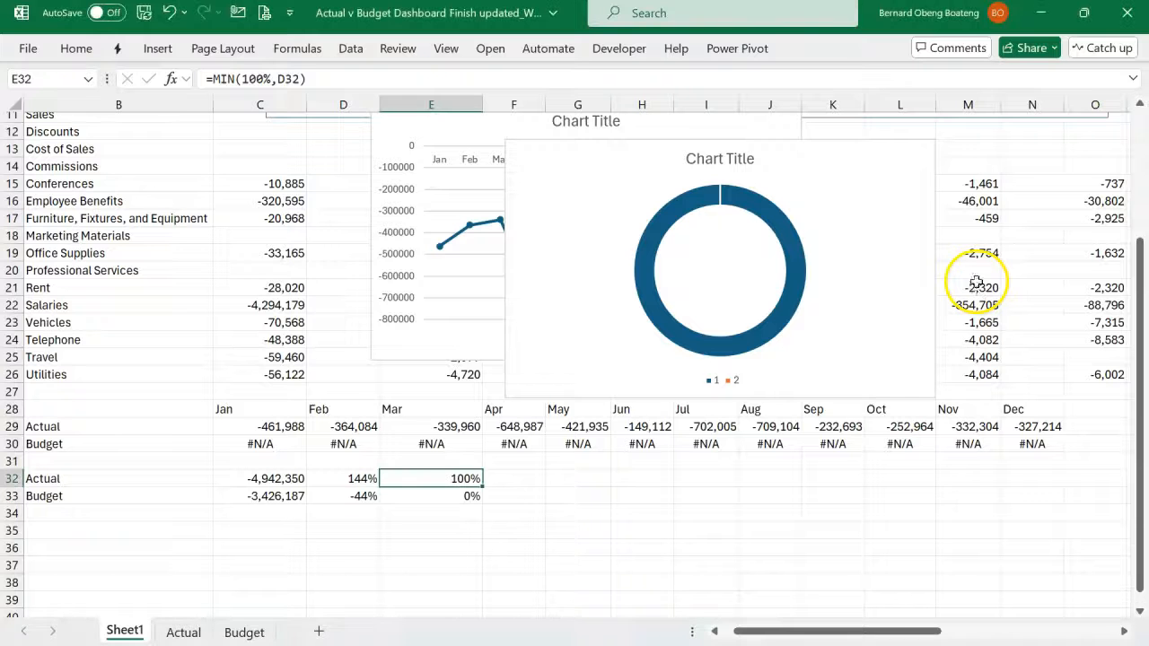
click(184, 531)
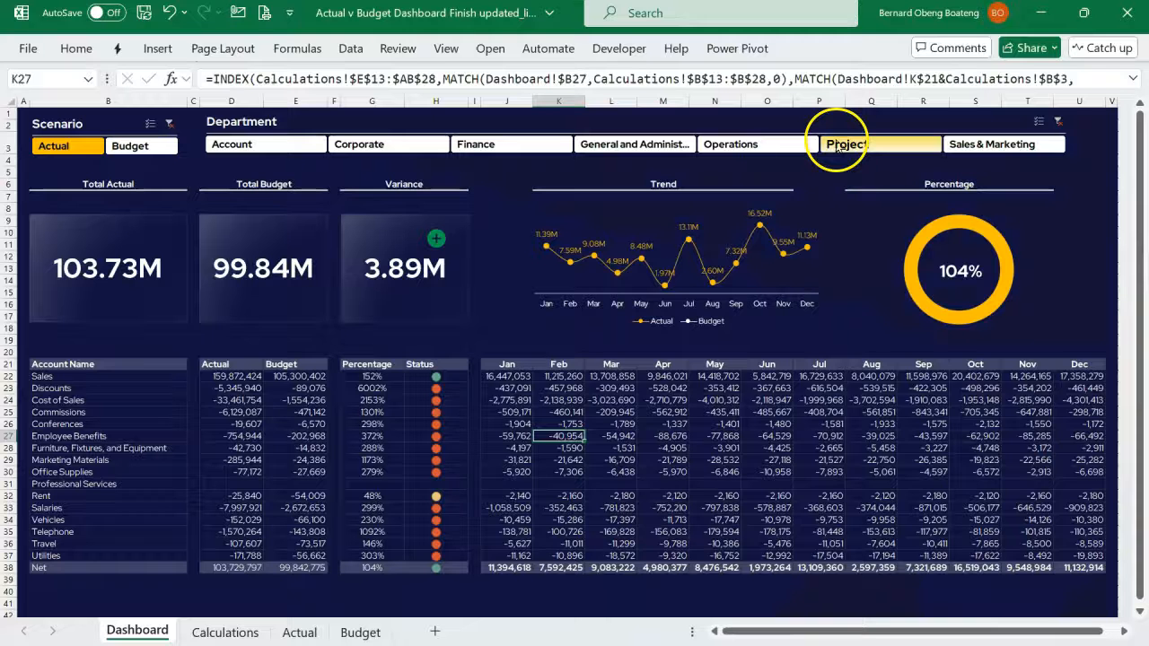
- Examine the variance card's status icon in the finished dashboard by switching the Department slicer through every department
click(830, 144)
click(798, 146)
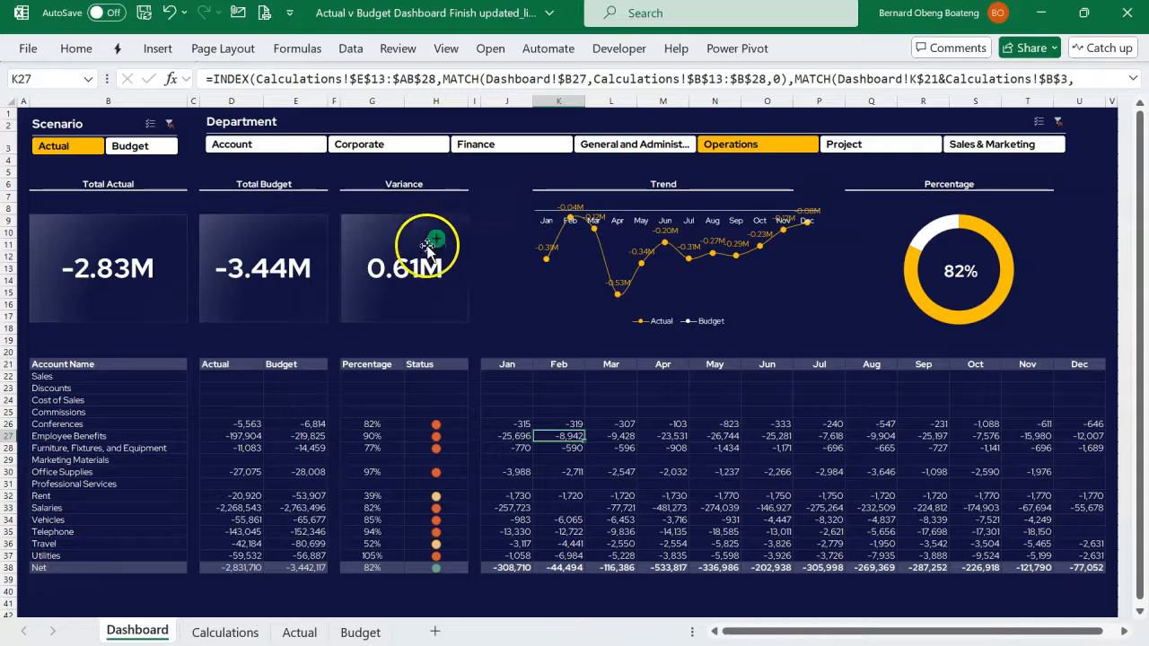
click(977, 136)
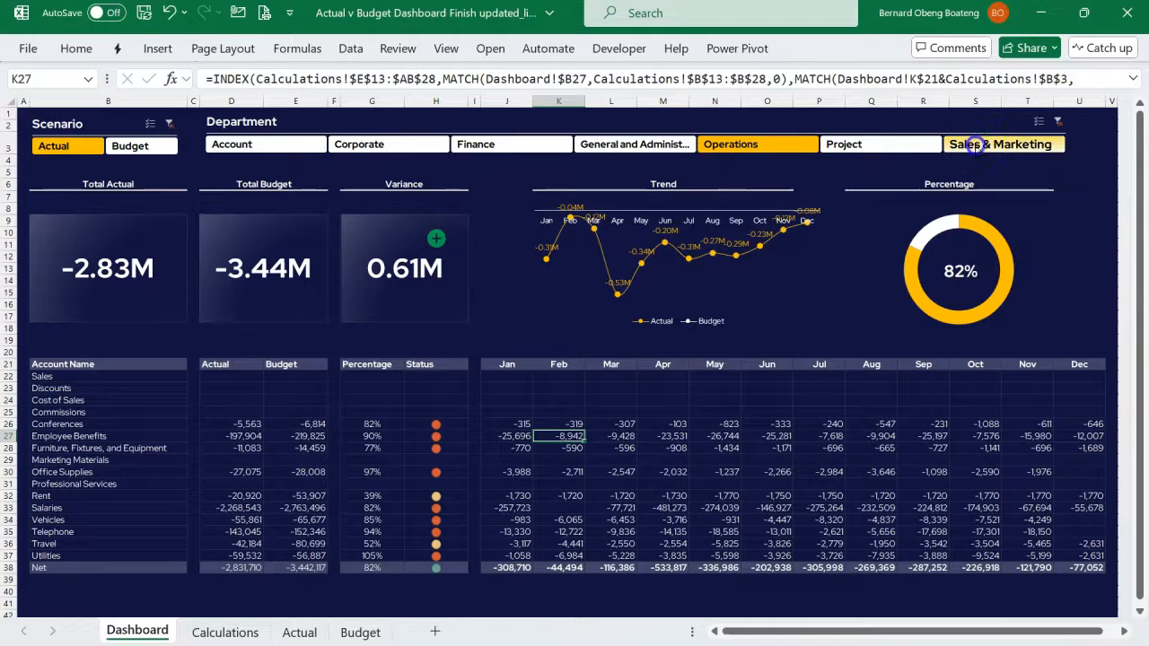
click(858, 146)
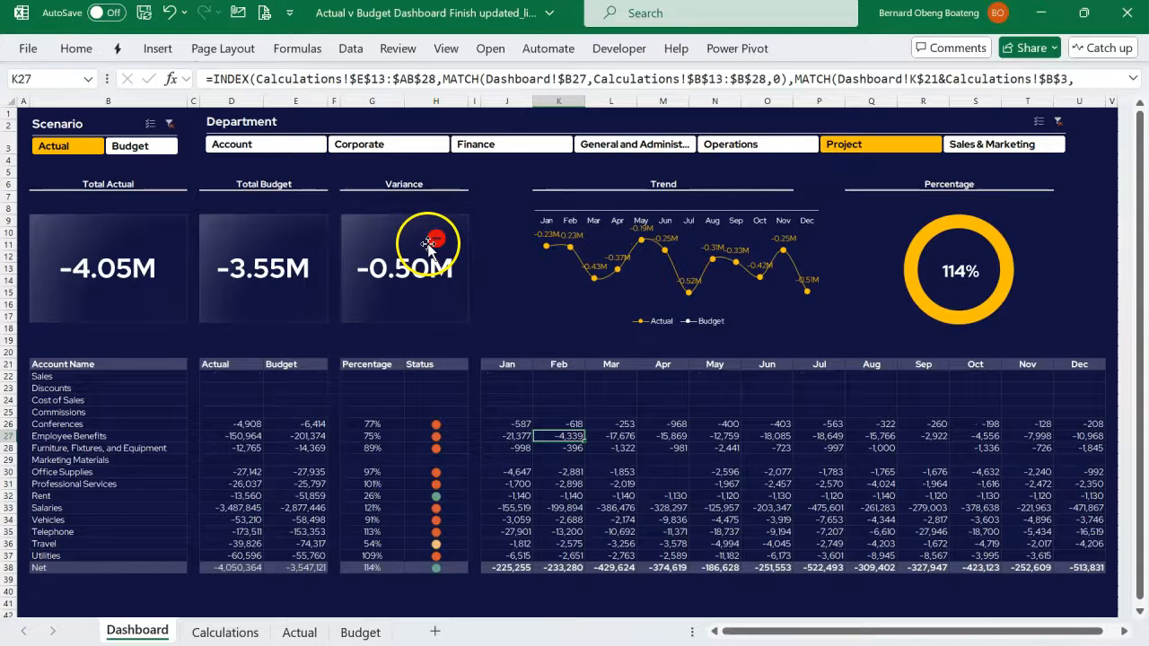
click(709, 145)
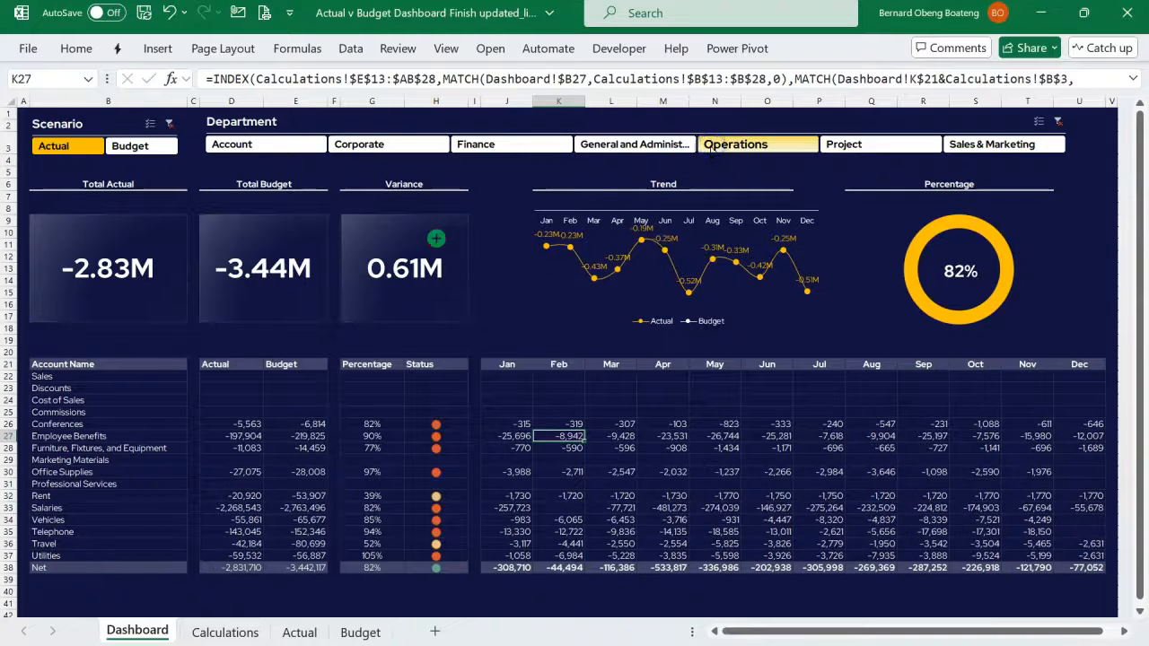
click(660, 146)
click(545, 145)
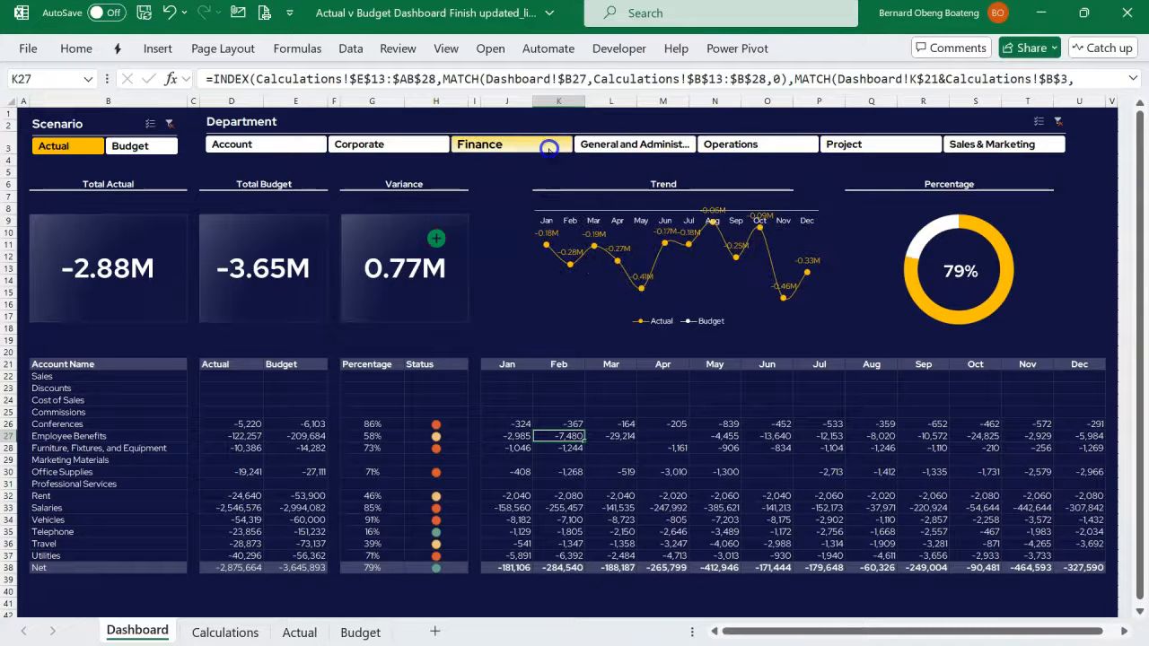
click(386, 146)
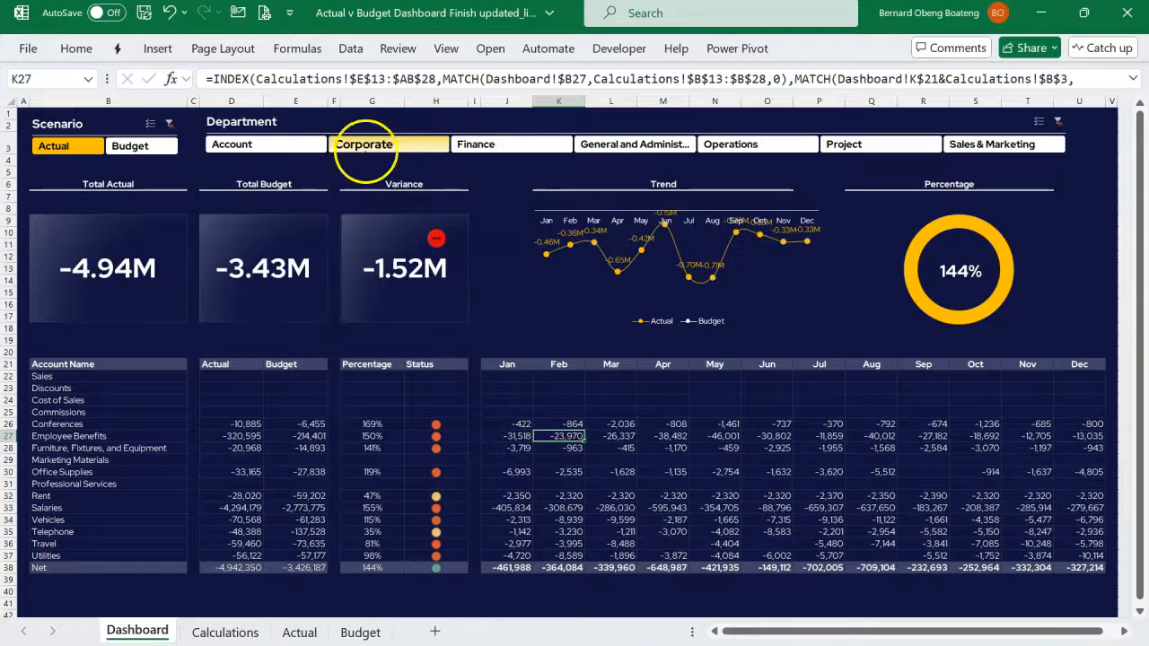
ctrl+click(311, 146)
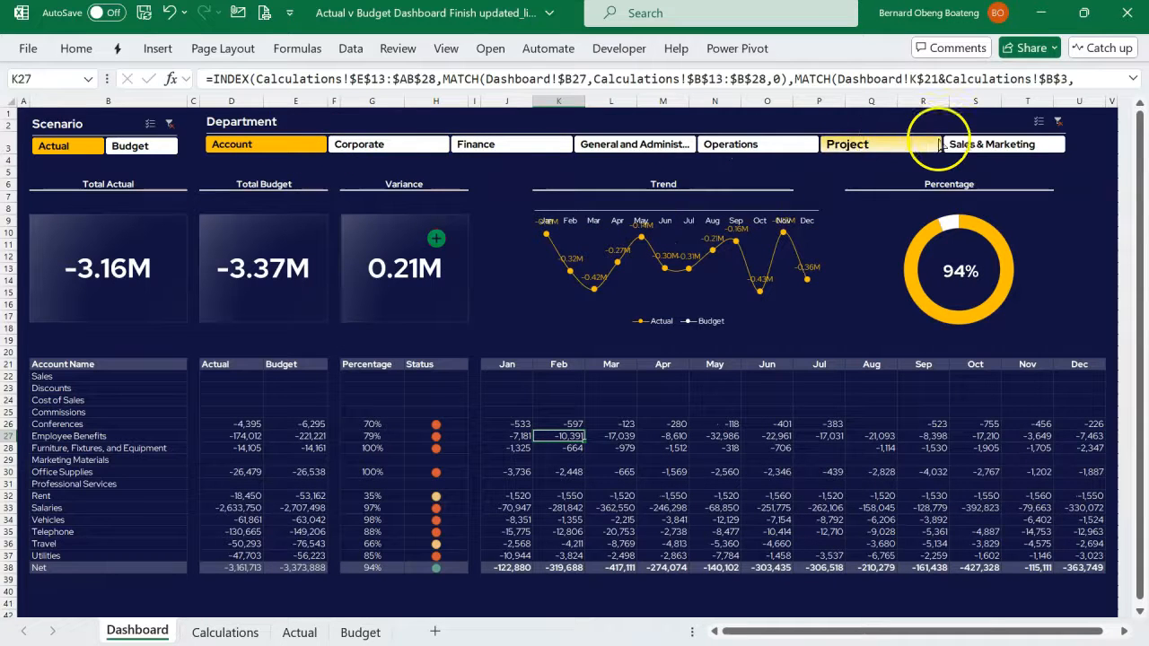
click(957, 146)
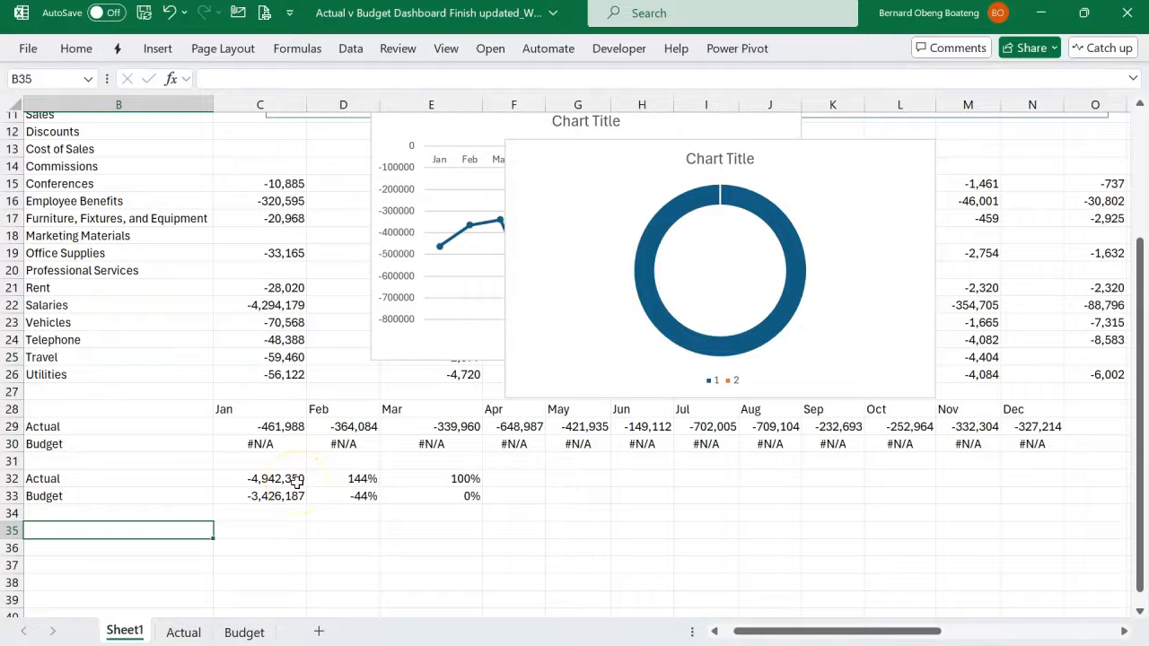
- Enter =C32-C33 in C34 of the working sheet to calculate the variance between Actual and Budget
click(284, 516)
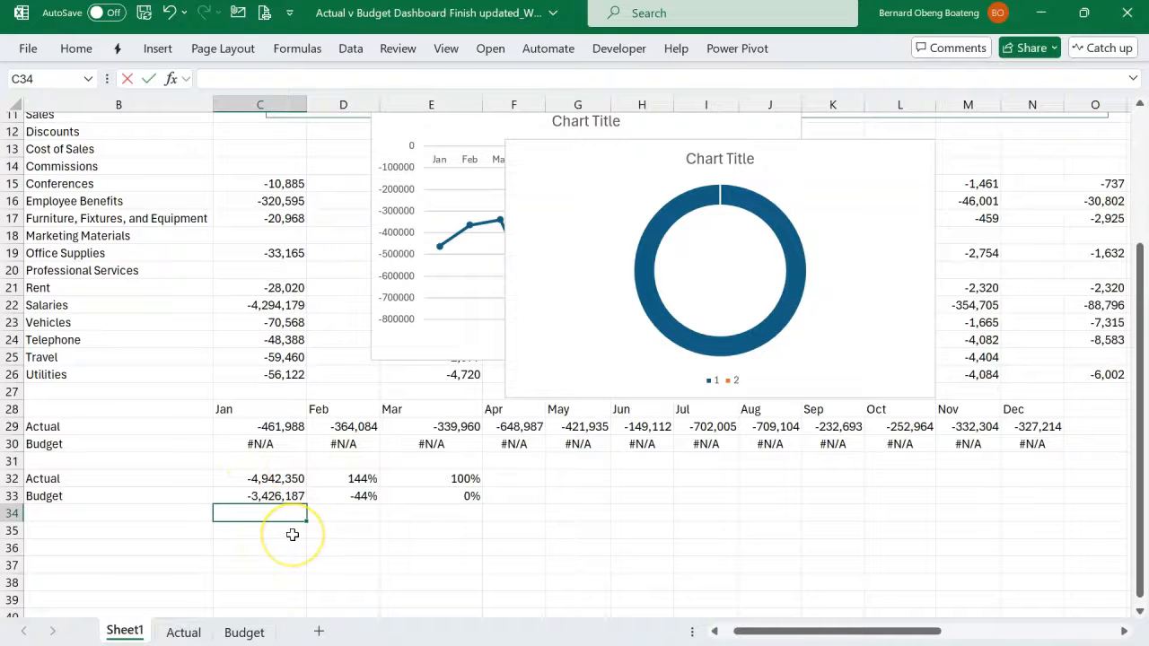
key(Up)
key(Up)
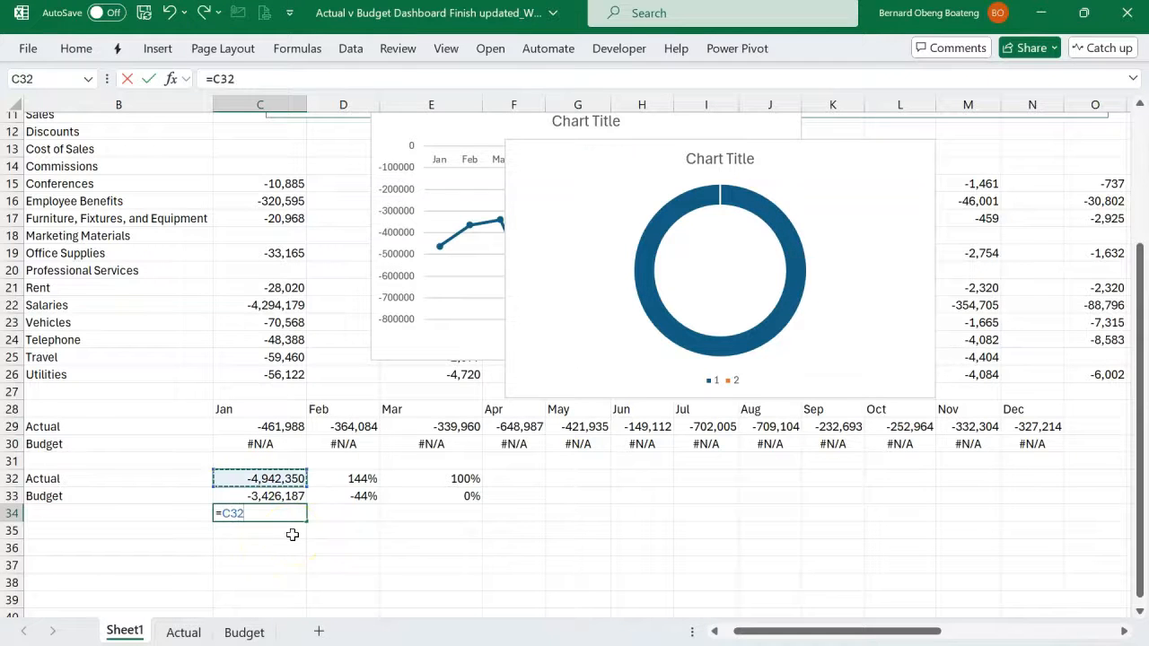
text(-)
key(Up)
key(Return)
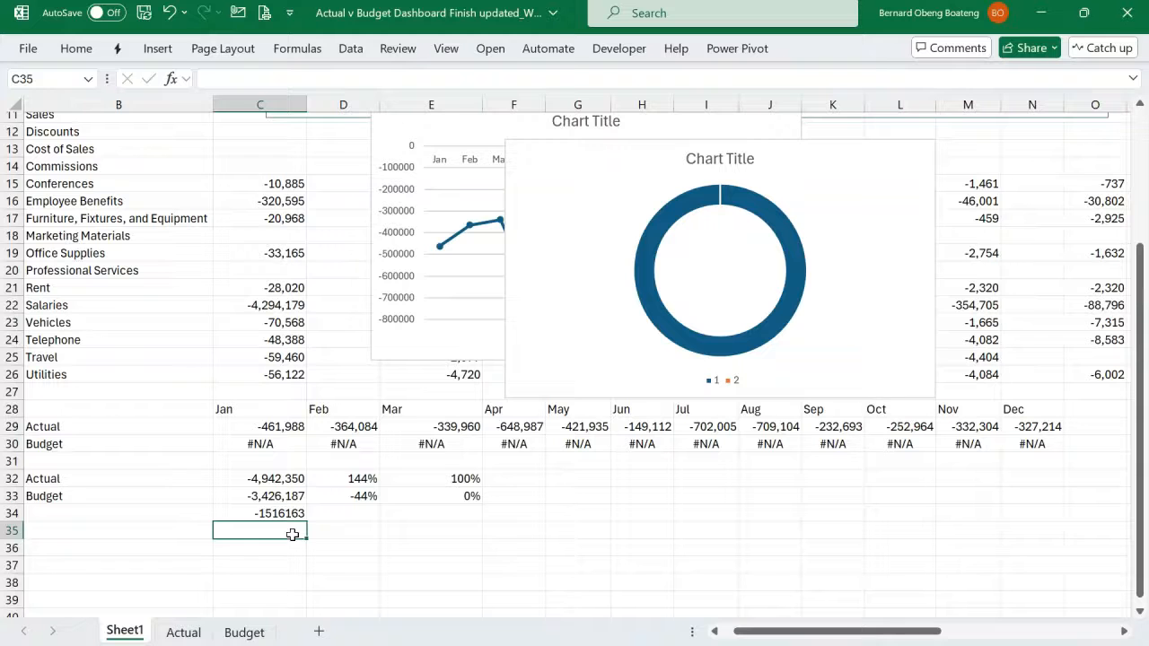
- Filter the Department slicer by Sales & Marketing and check the variance formula in C34
click(282, 513)
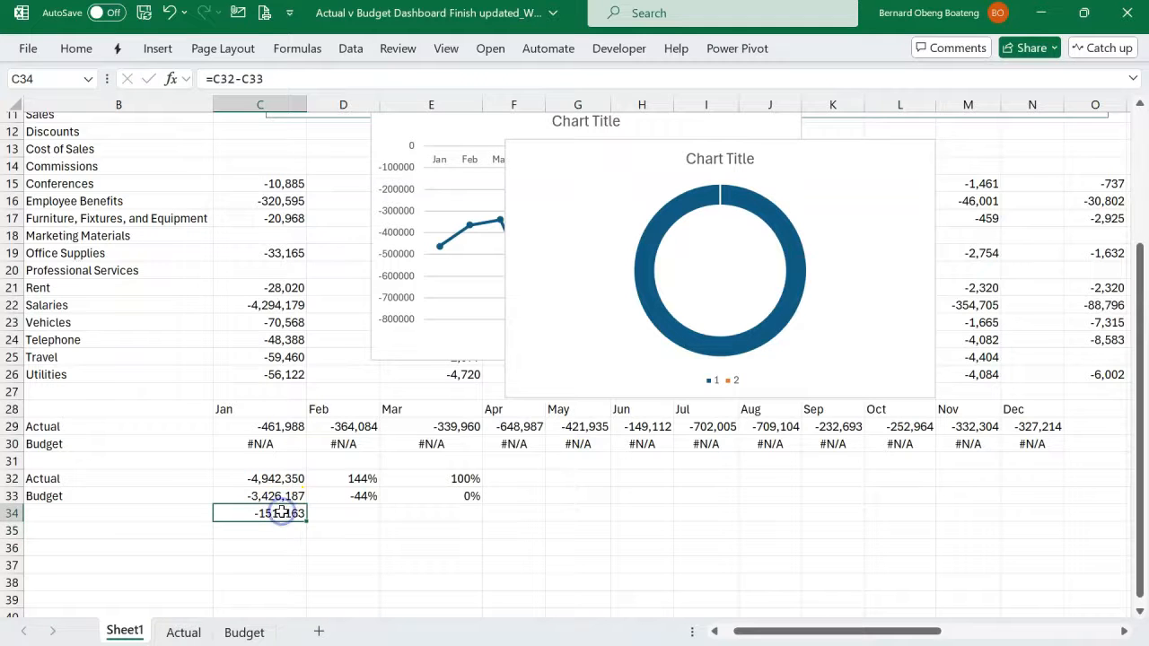
scroll(282, 512, up, 3)
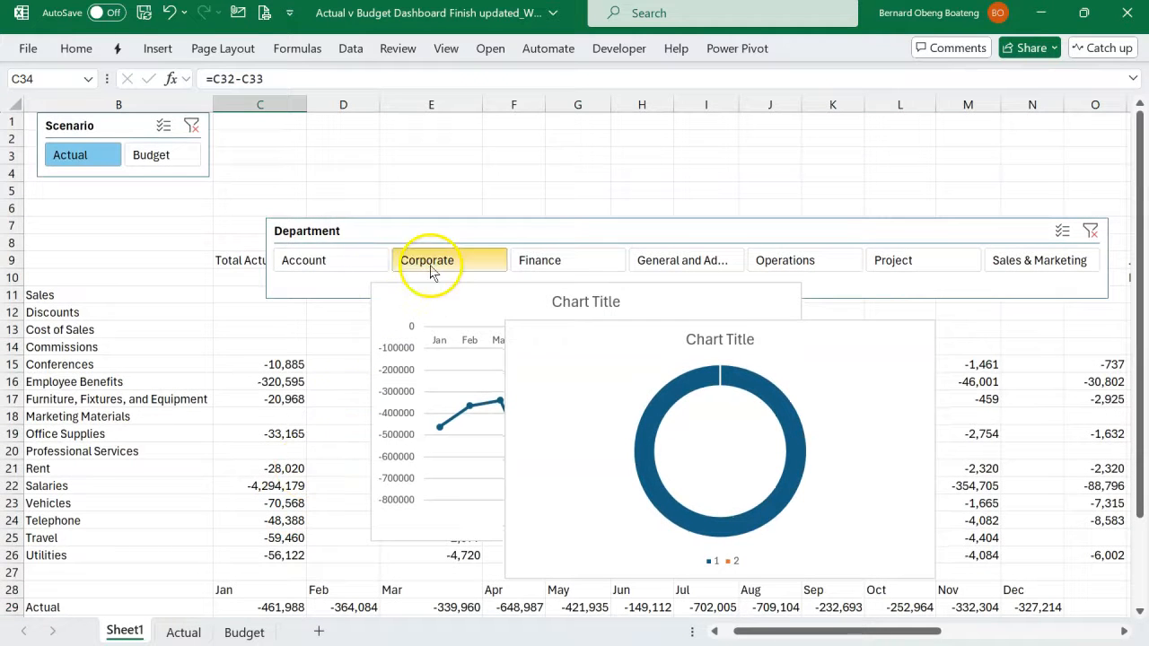
scroll(525, 260, down, 3)
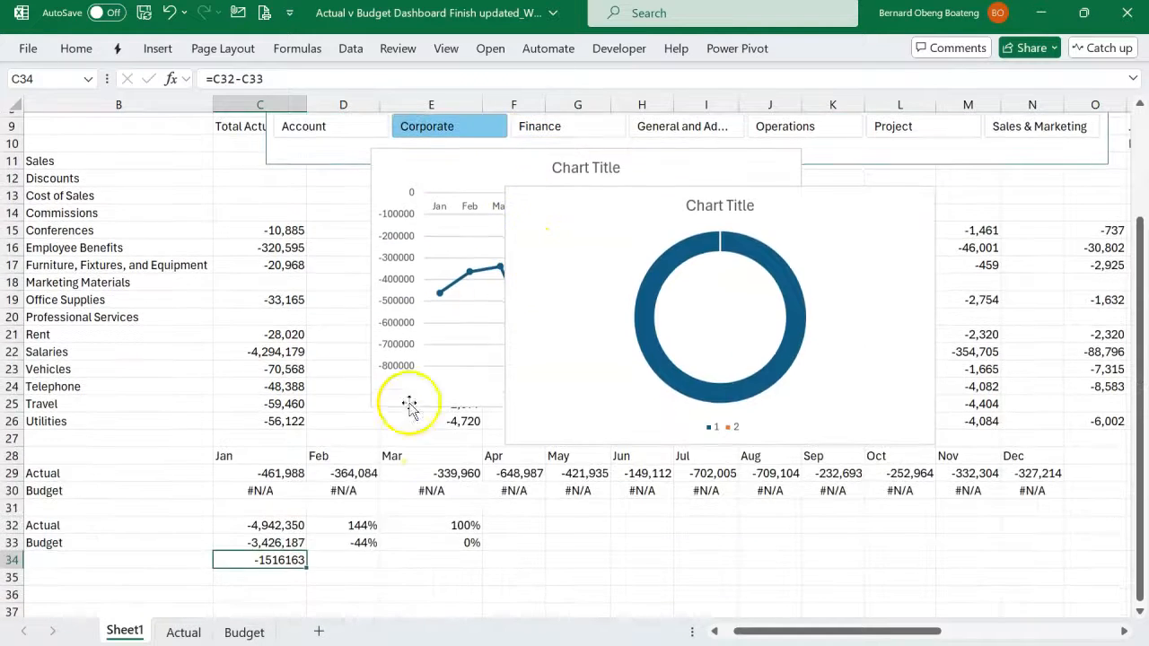
scroll(328, 526, up, 3)
scroll(328, 526, down, 3)
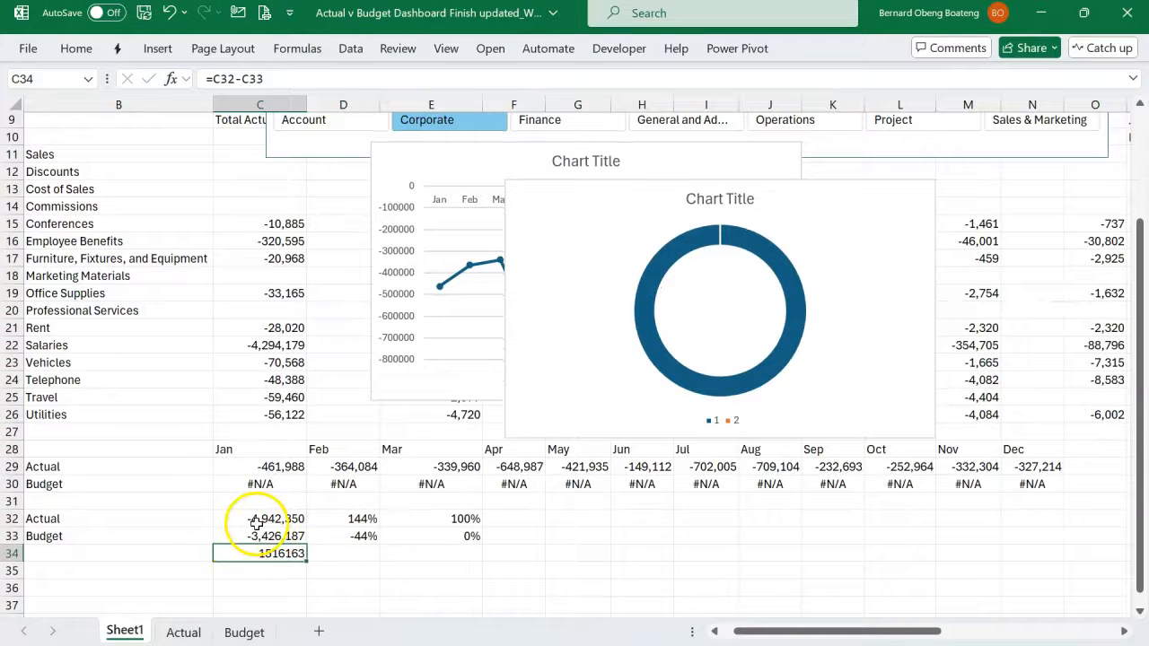
scroll(246, 516, up, 3)
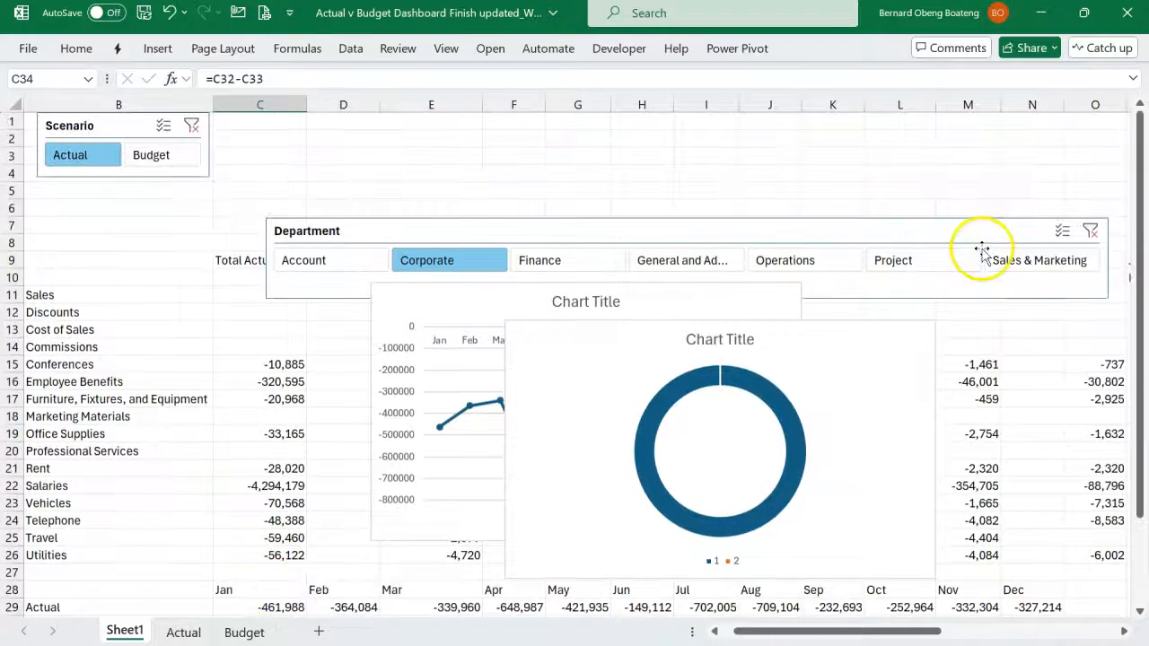
click(992, 260)
scroll(431, 422, down, 5)
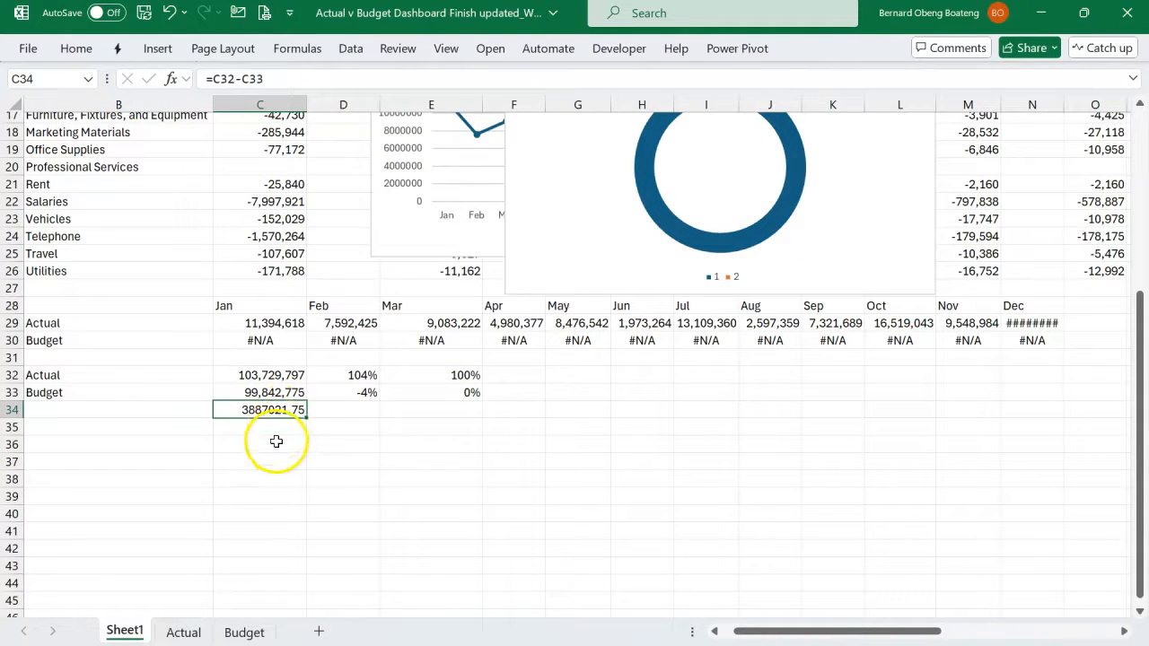
- Format C32:C34 with thousands separators and two decimal places
click(195, 448)
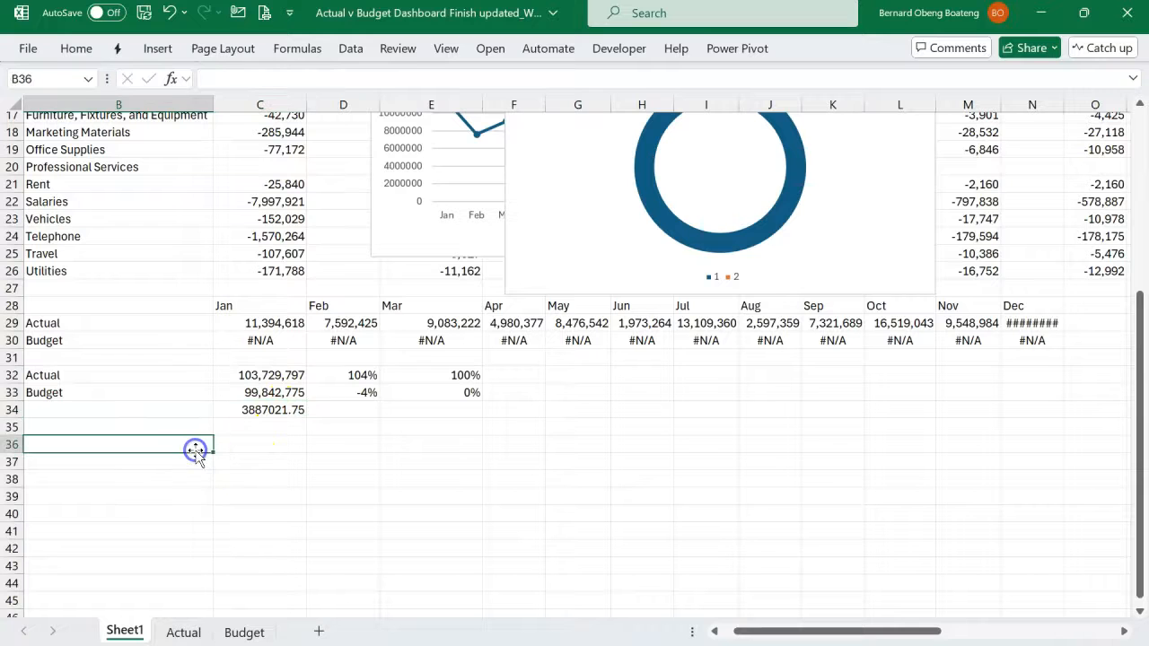
click(270, 416)
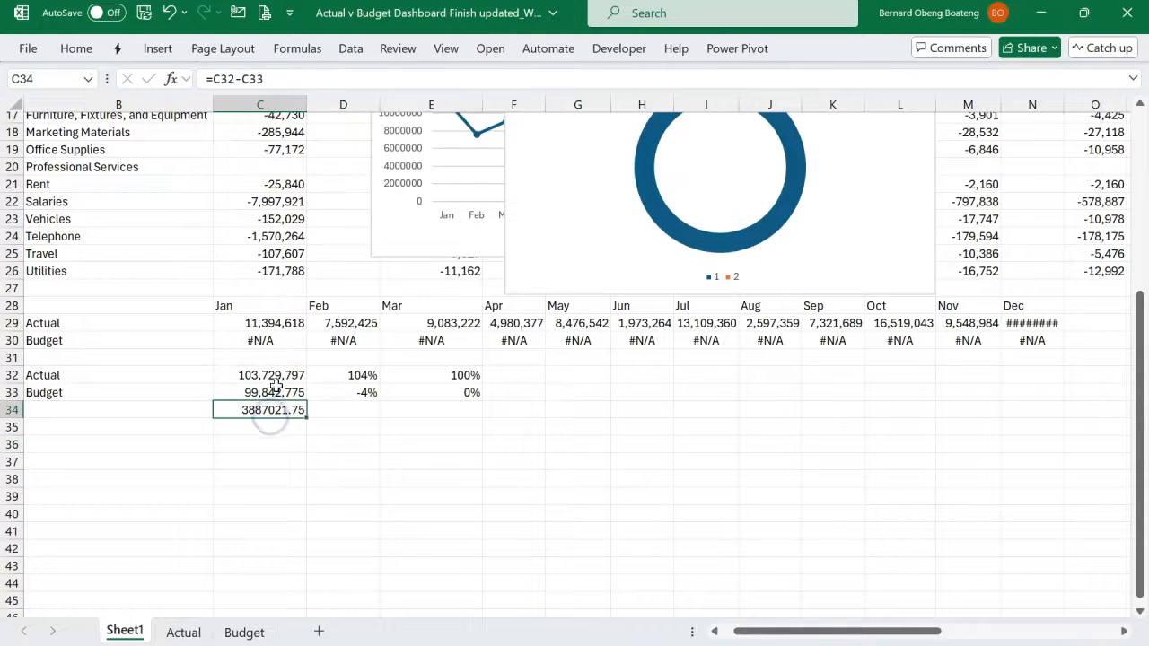
drag(279, 378, 275, 413)
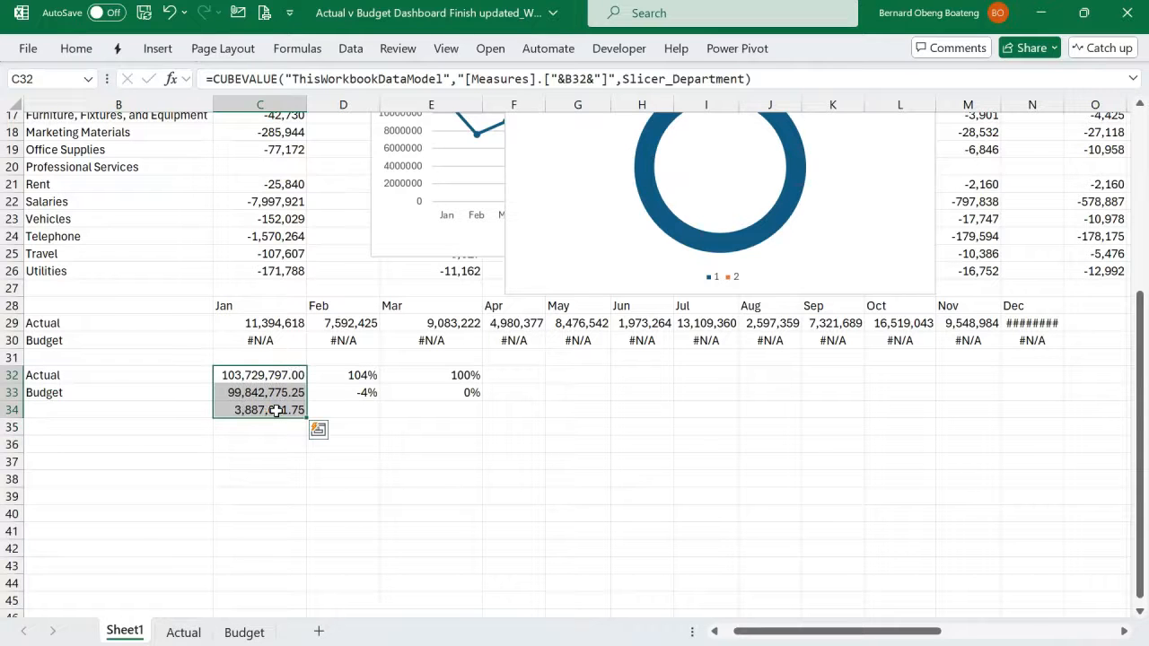
click(243, 412)
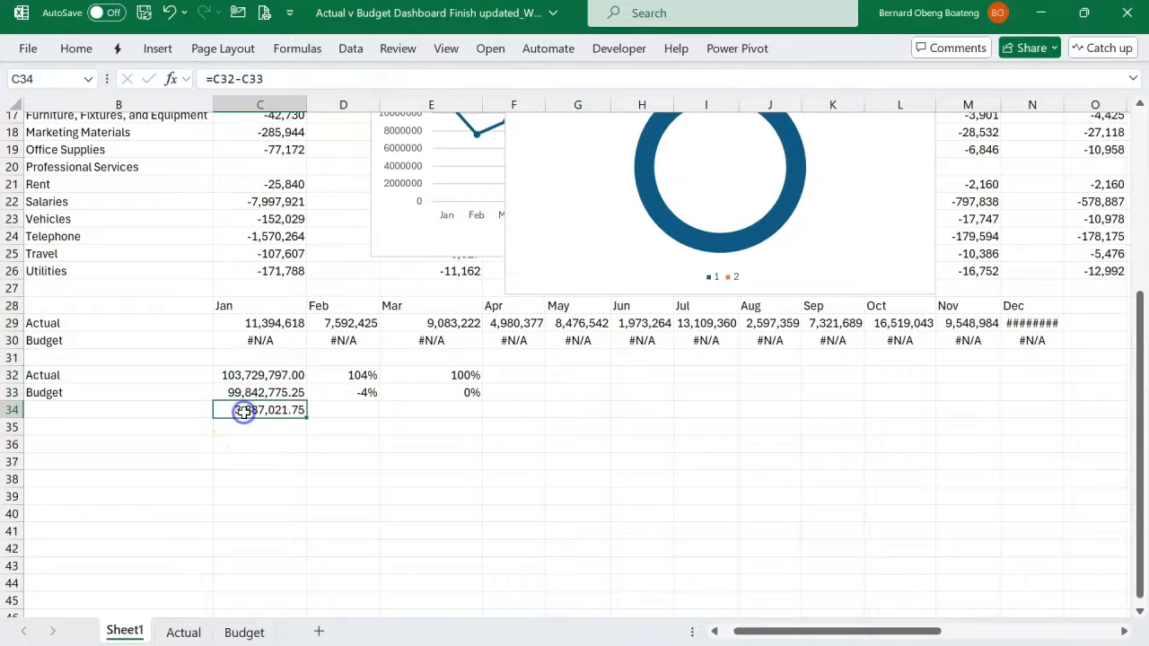
click(195, 461)
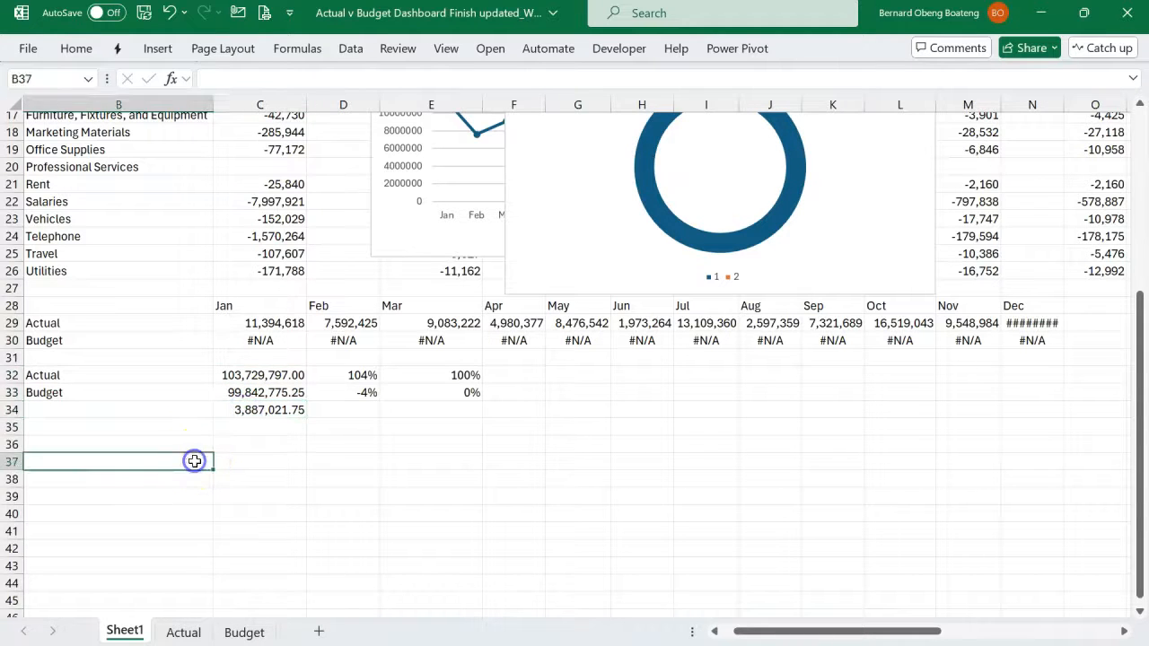
- Starting from E37, search the stock icons for "minus" and choose the solid circled minus icon
click(268, 459)
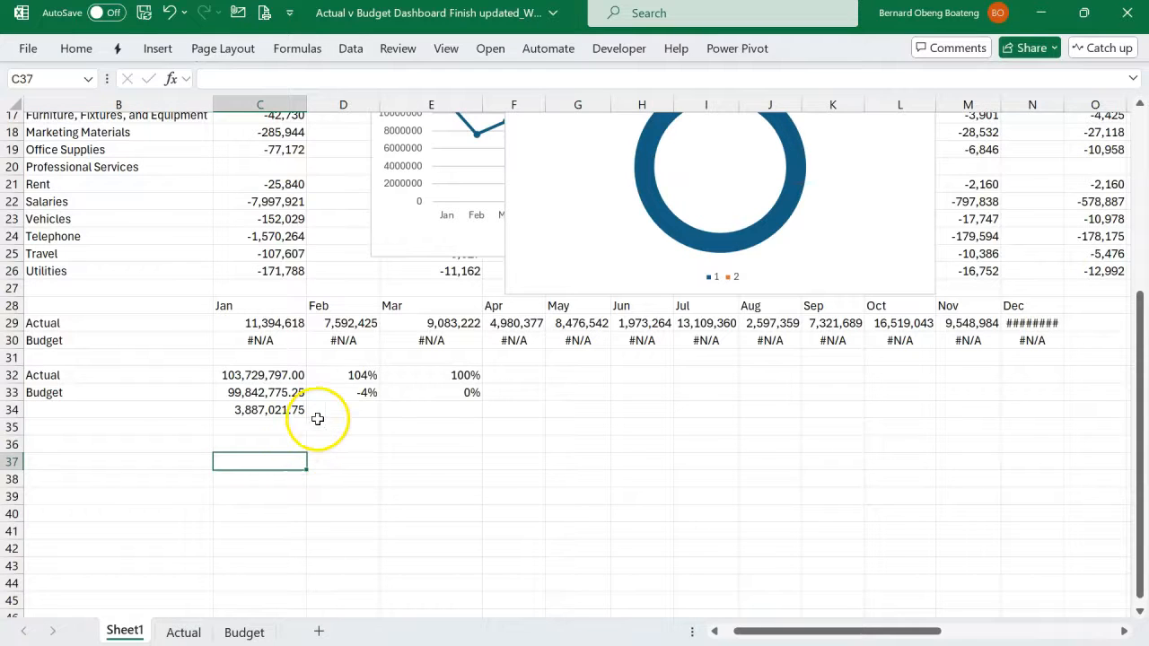
click(421, 462)
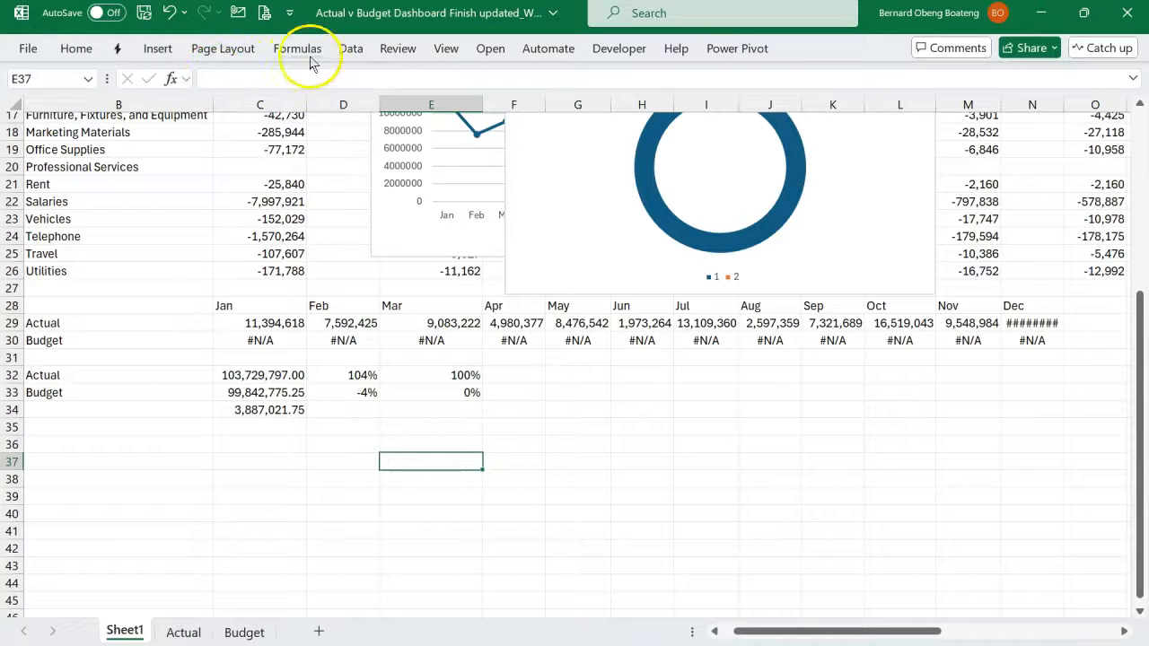
click(162, 50)
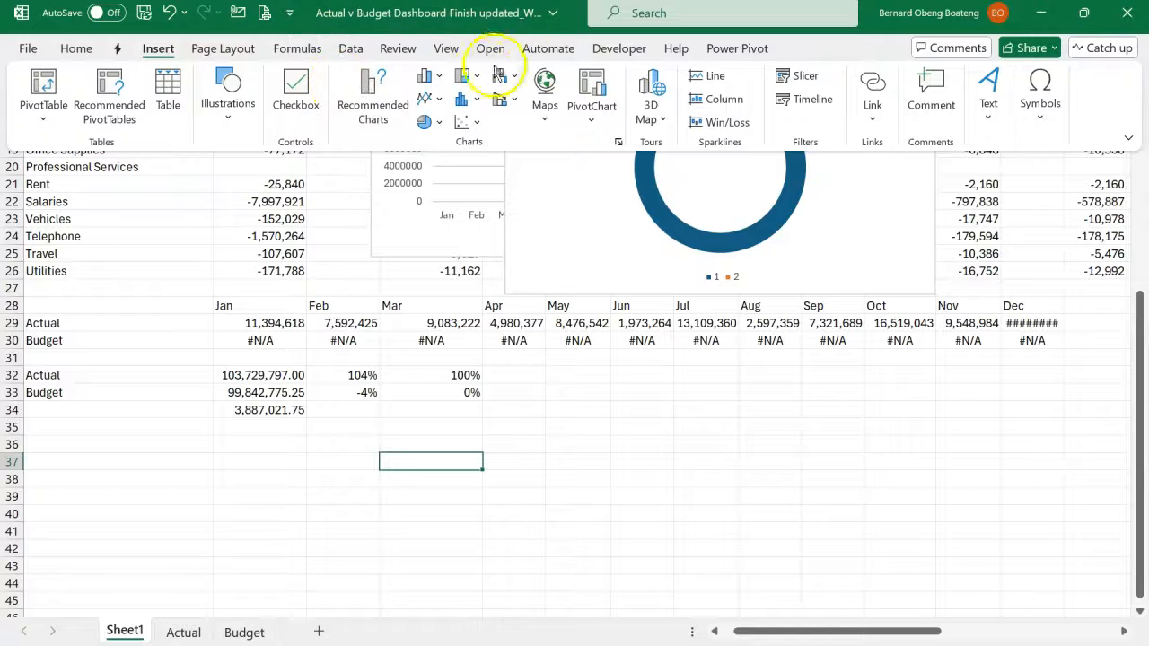
click(227, 106)
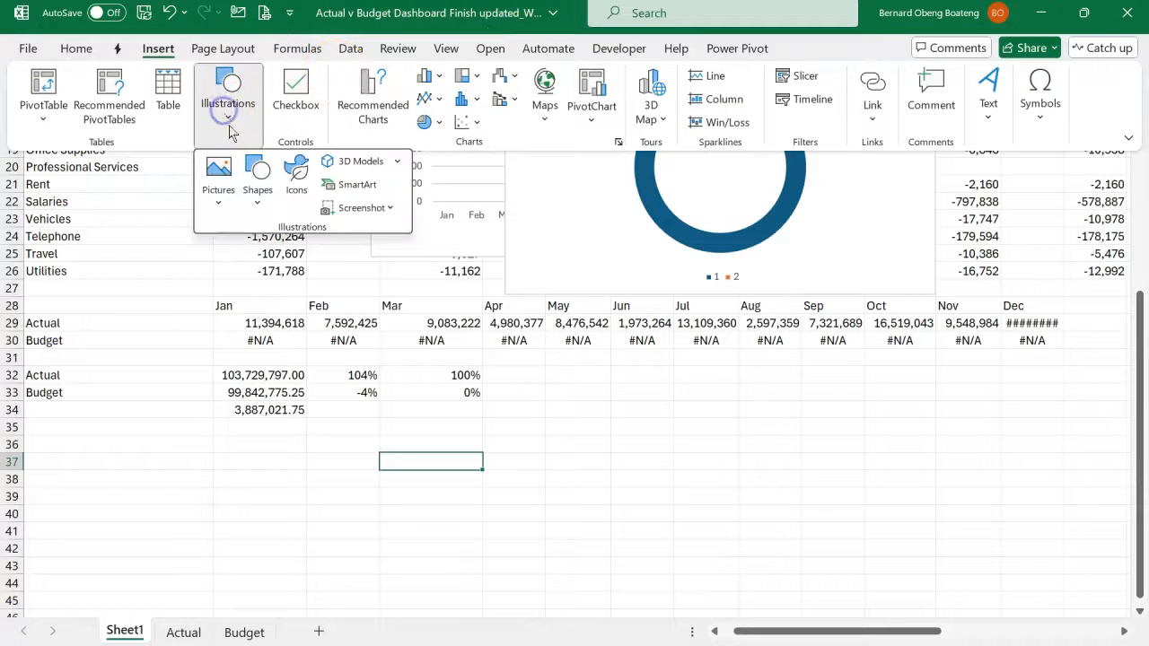
click(298, 179)
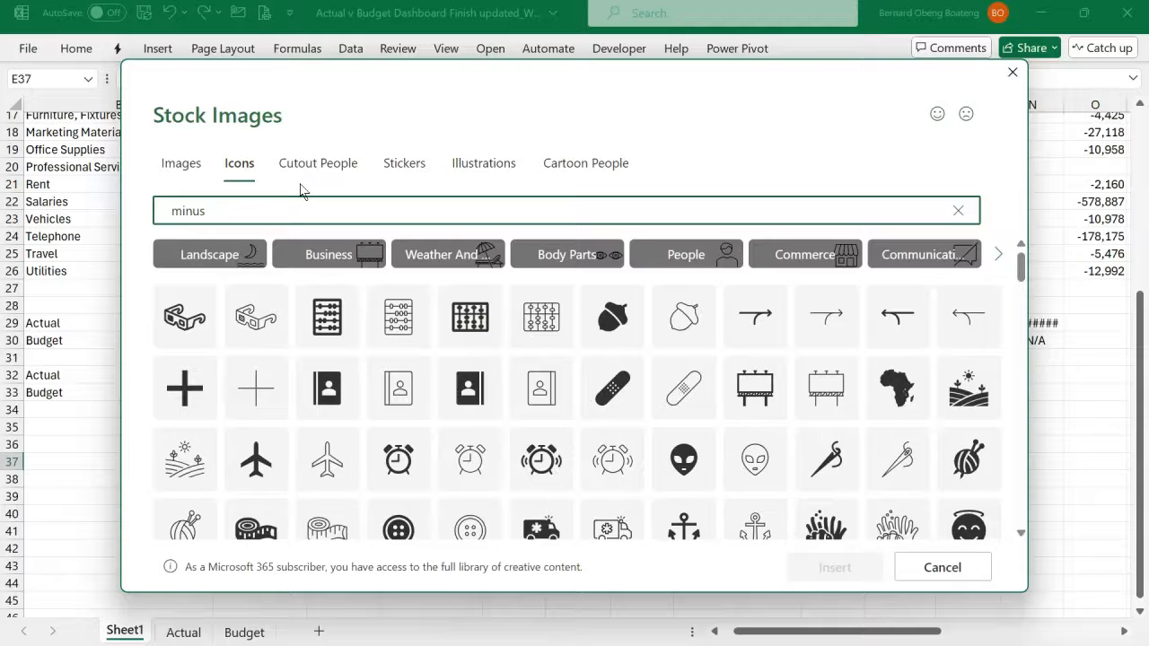
click(204, 262)
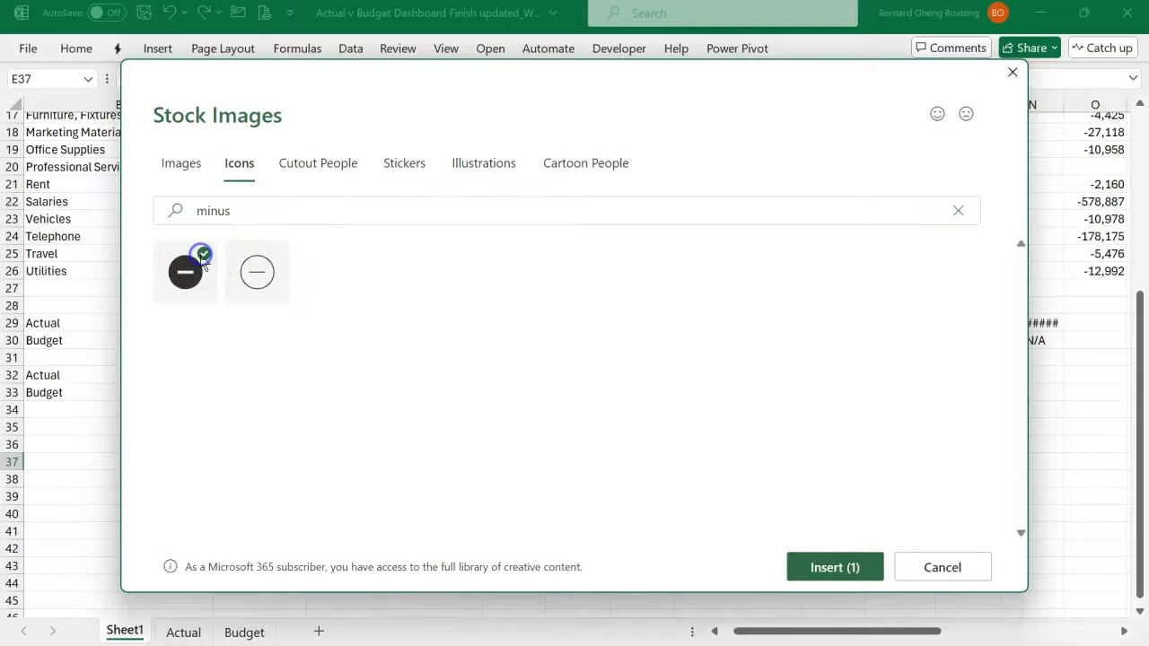
- Search the stock icons for "plus", add the solid circled plus icon to the selection and insert both icons
click(248, 215)
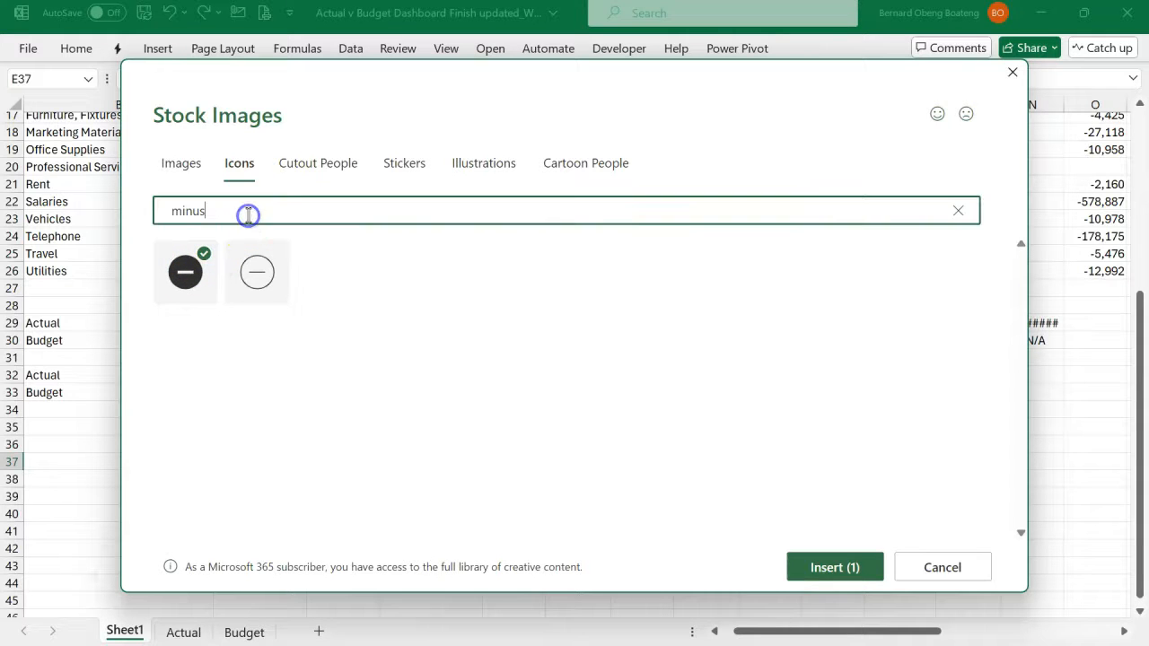
key(BackSpace)
key(BackSpace)
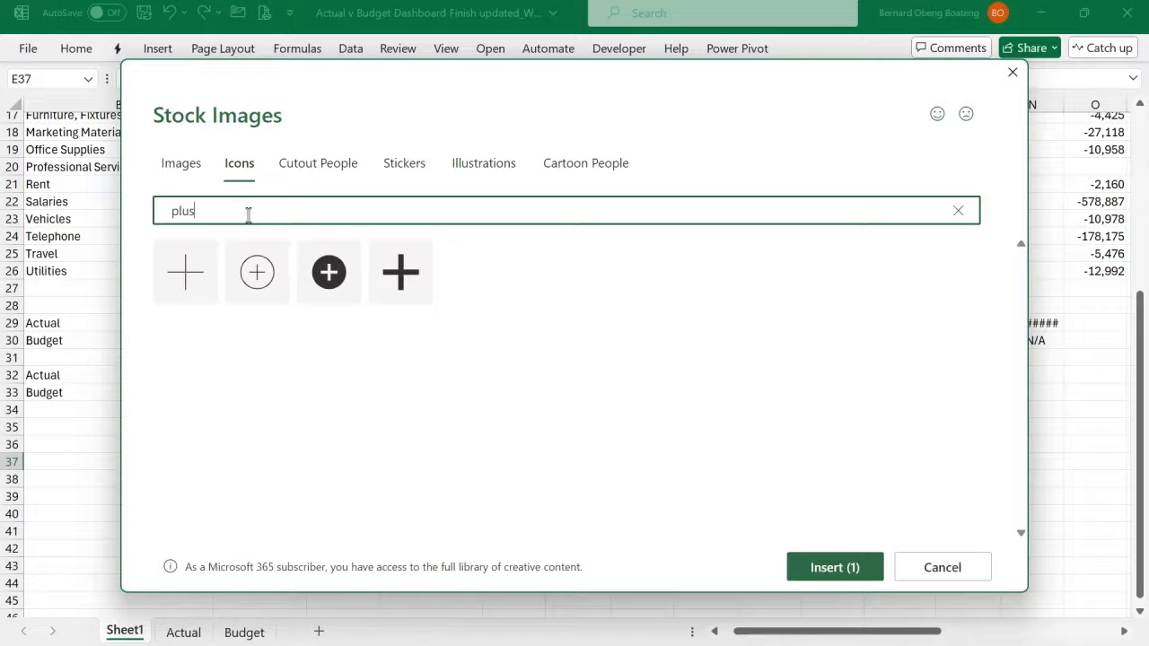
click(348, 255)
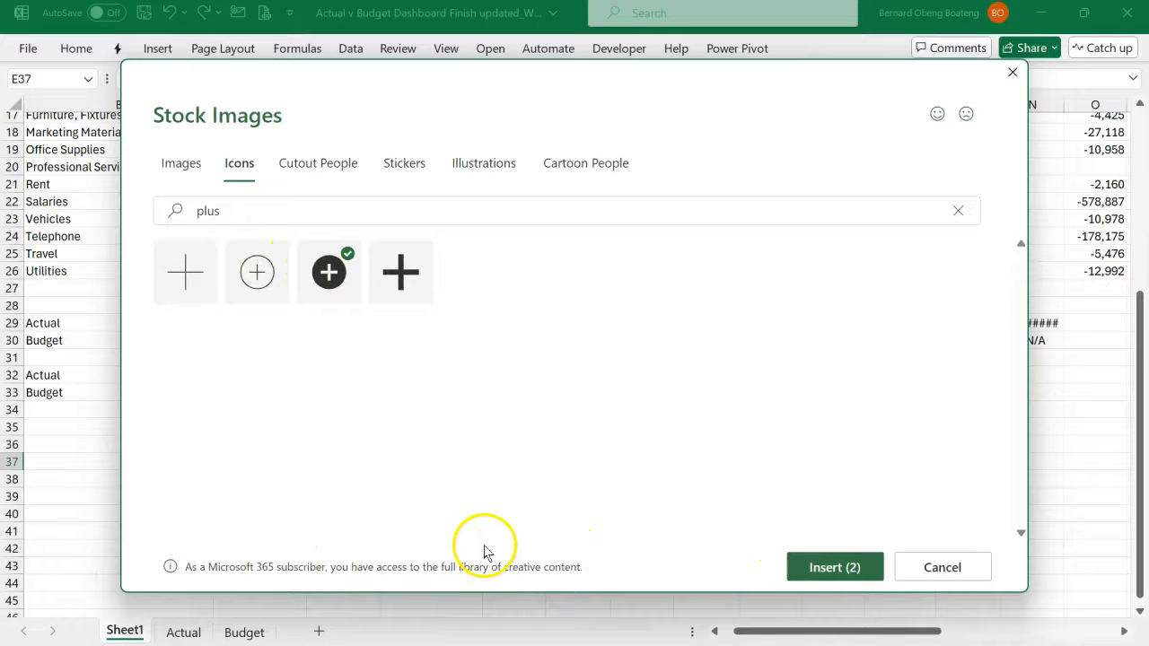
click(831, 567)
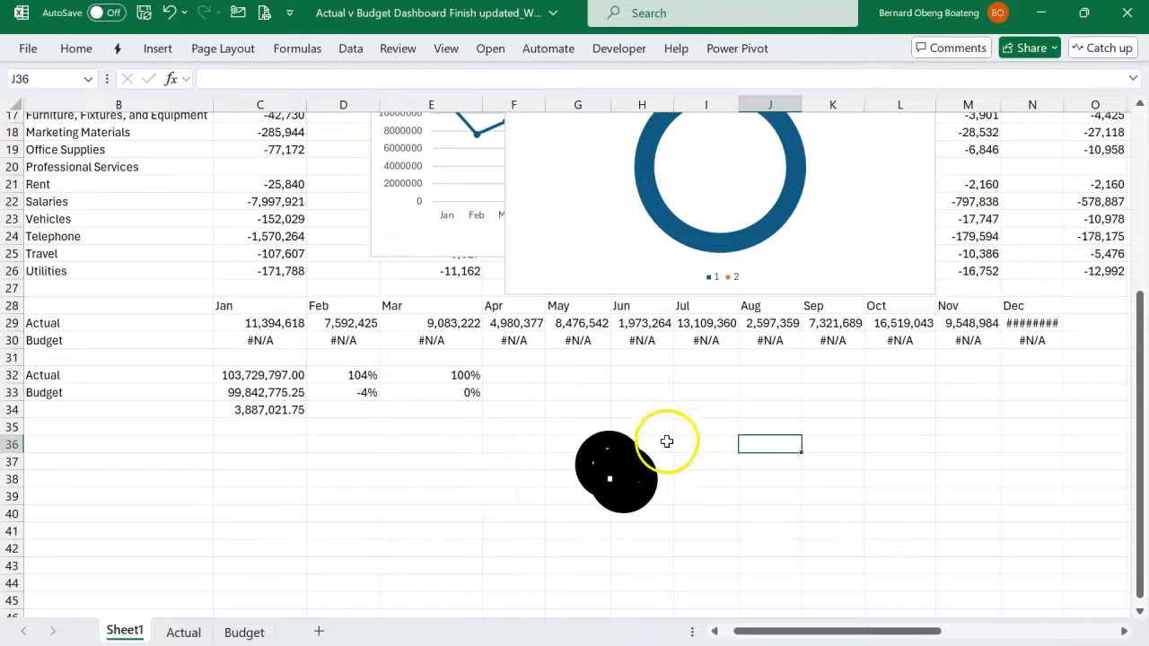
- Move the two overlapping icons clear of the calculations and separate the plus icon and the minus icon side by side
click(663, 447)
click(654, 476)
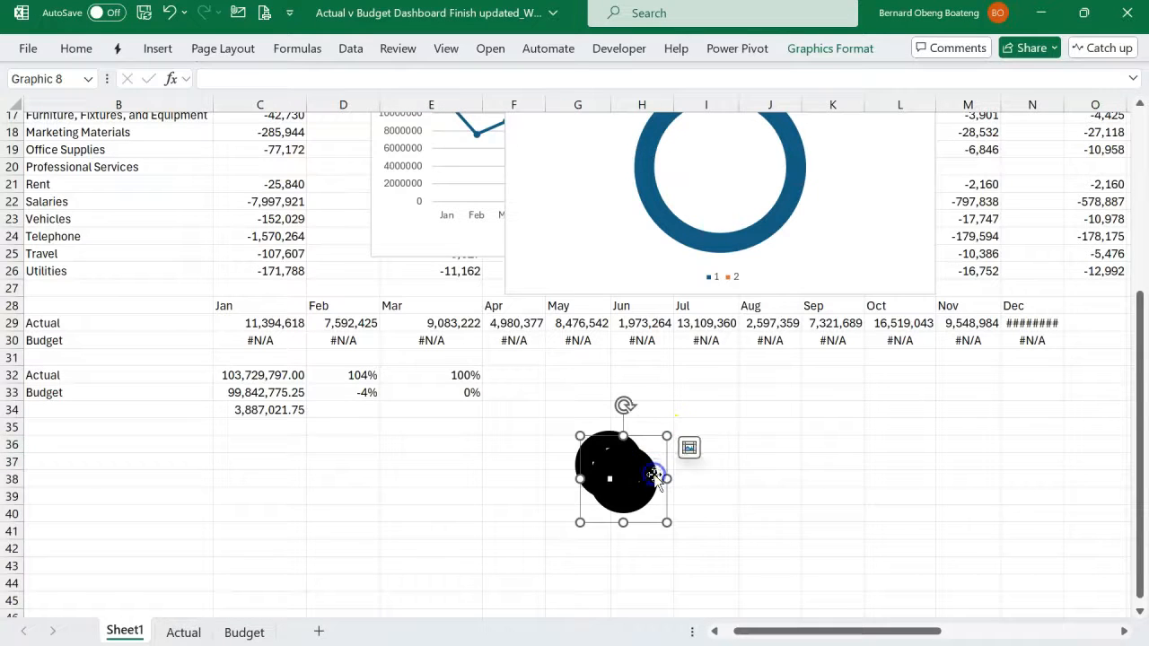
drag(654, 475, 805, 463)
- Fill the plus icon with standard green
click(616, 435)
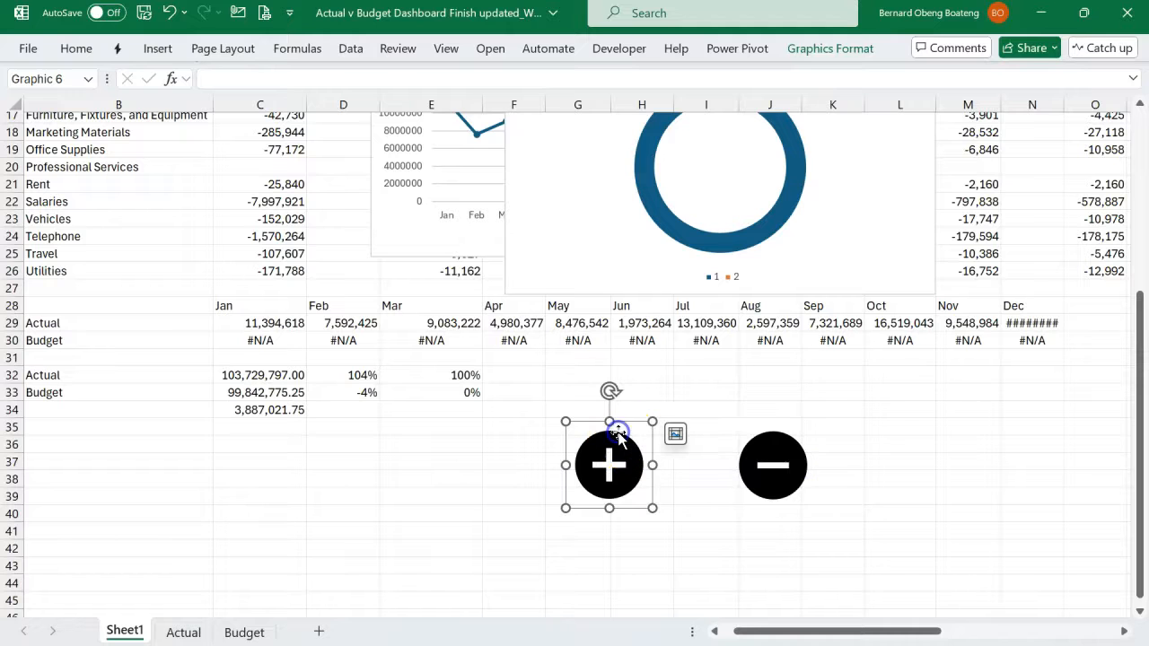
click(824, 54)
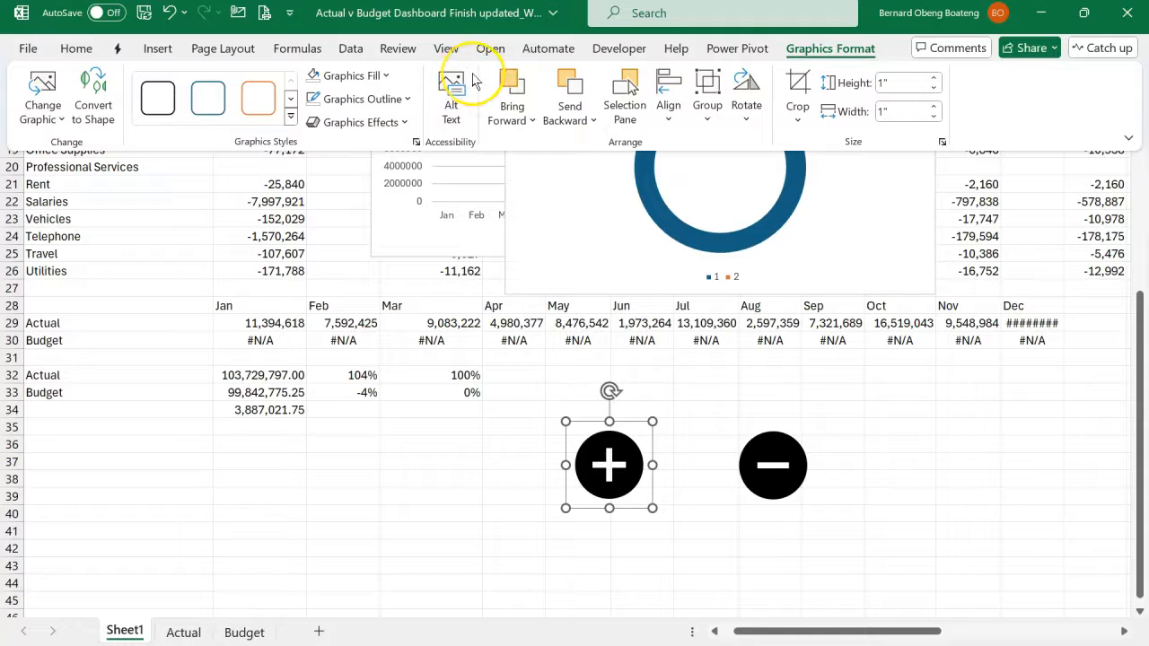
click(384, 75)
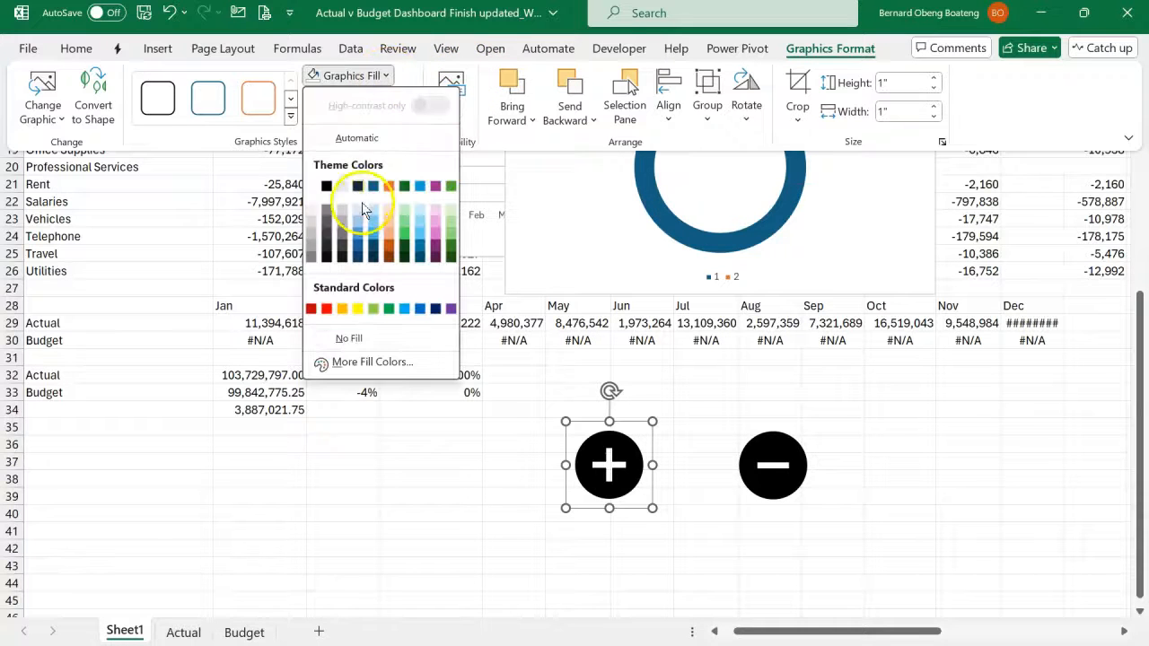
click(388, 309)
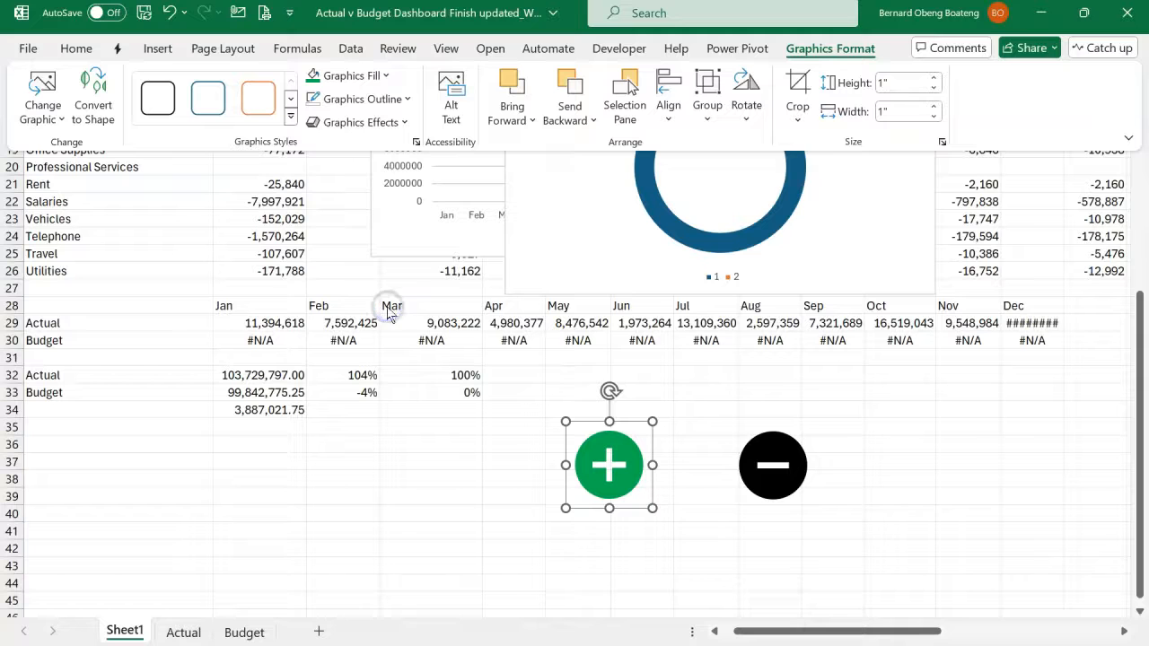
- Fill the minus icon with standard red
click(749, 440)
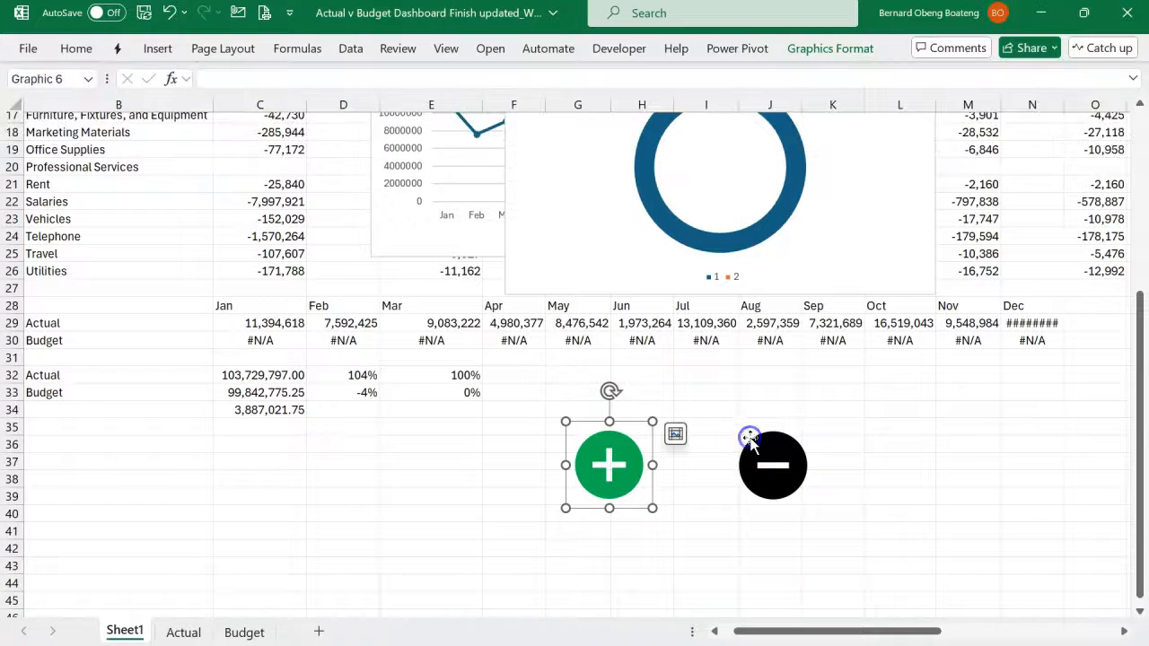
click(803, 56)
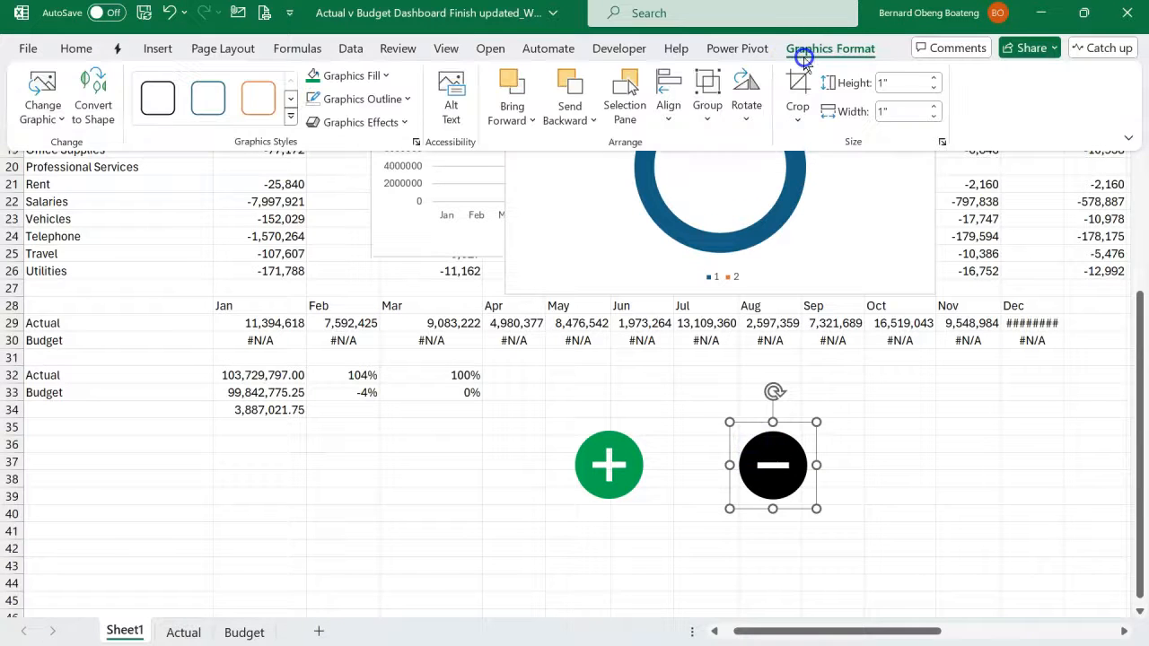
click(363, 76)
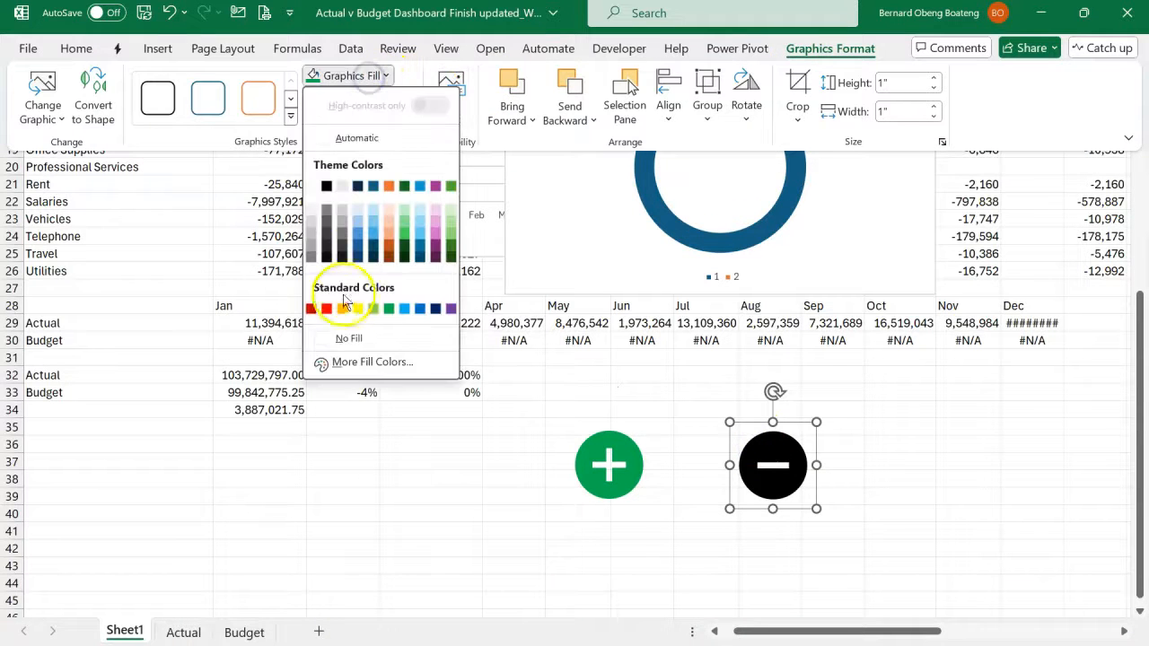
click(326, 308)
click(516, 427)
- Convert the green plus icon to a picture placed in cell G35
click(577, 433)
click(583, 441)
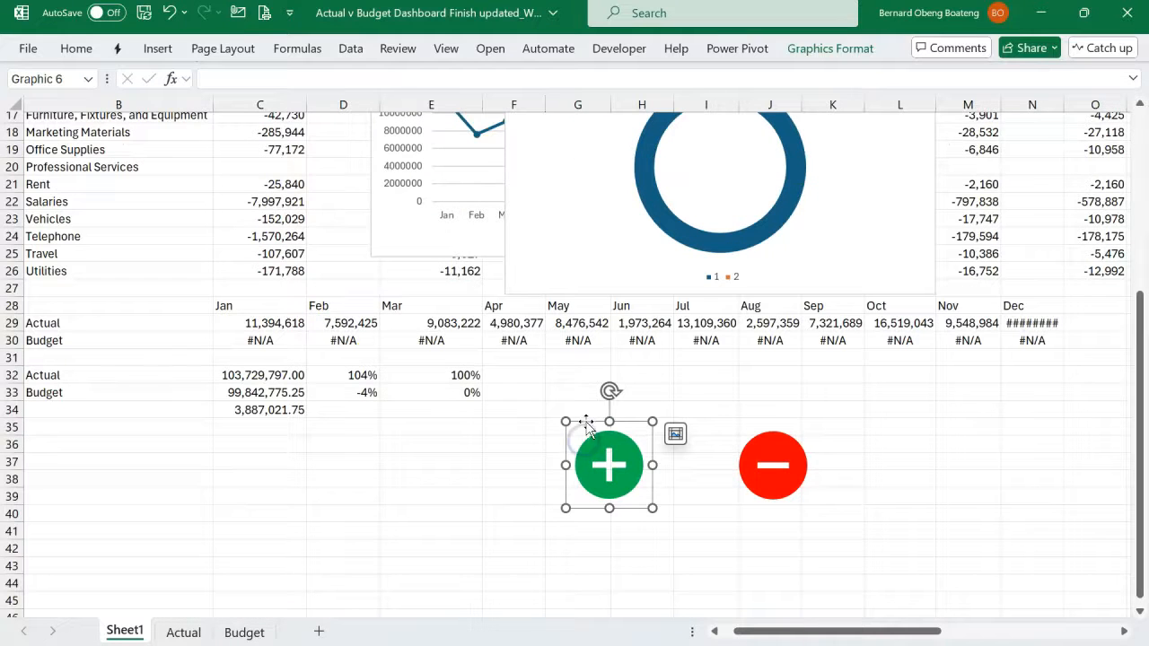
click(677, 436)
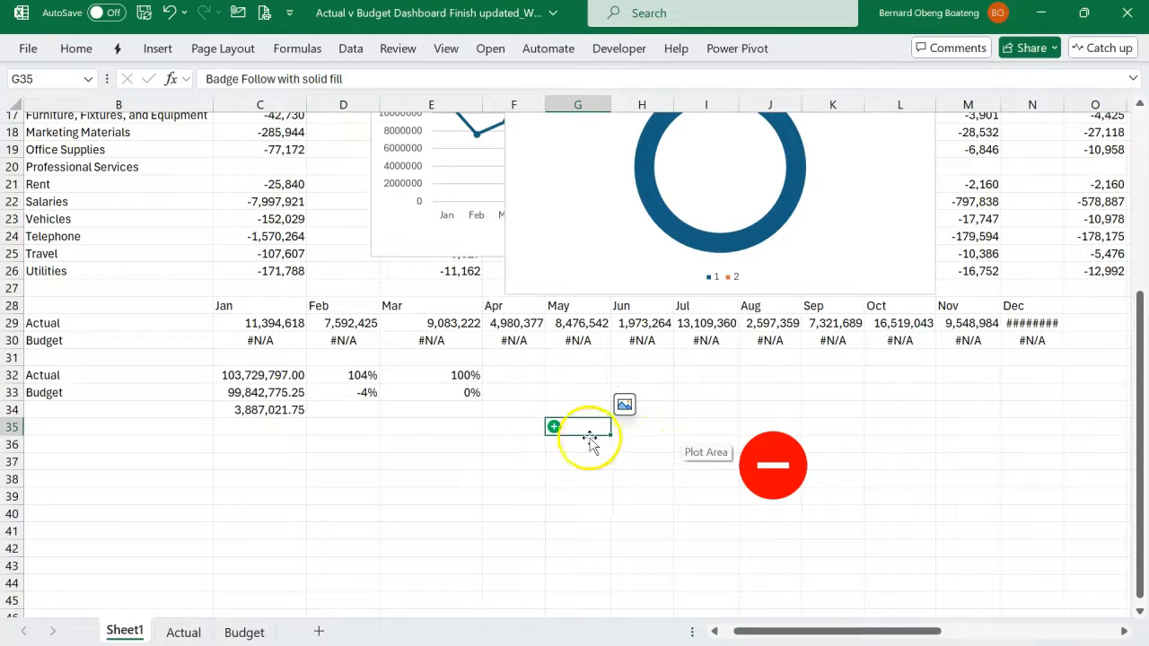
- Place the red minus icon in its cell, relocate it to G36 under the plus icon, and check both picture cells
click(750, 437)
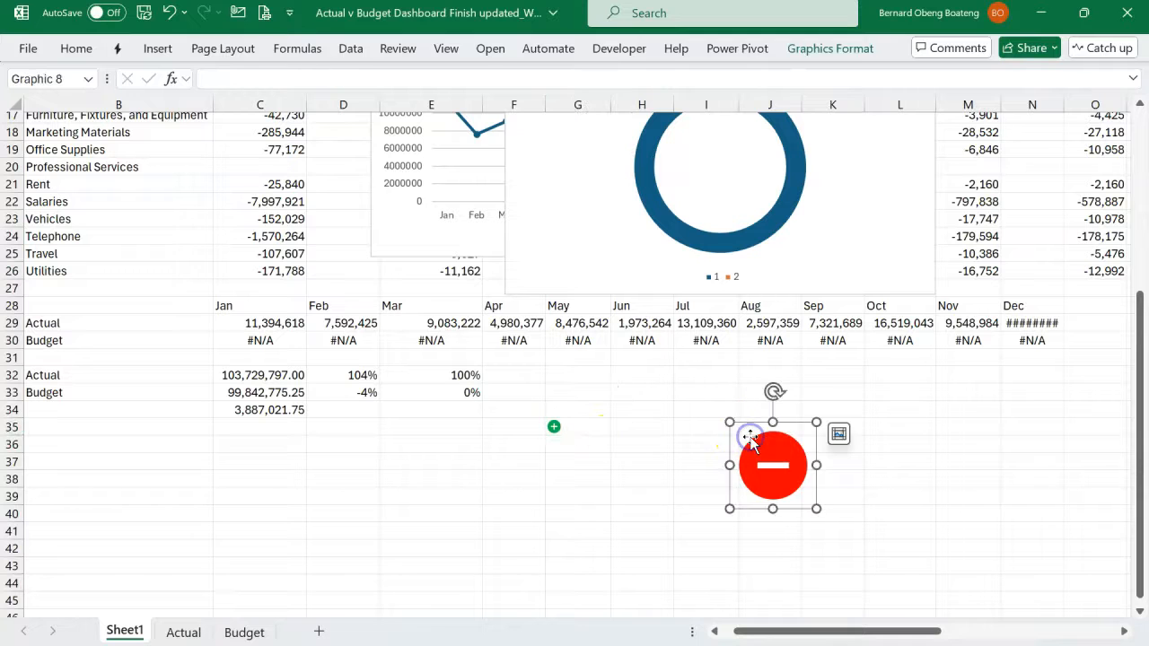
click(838, 434)
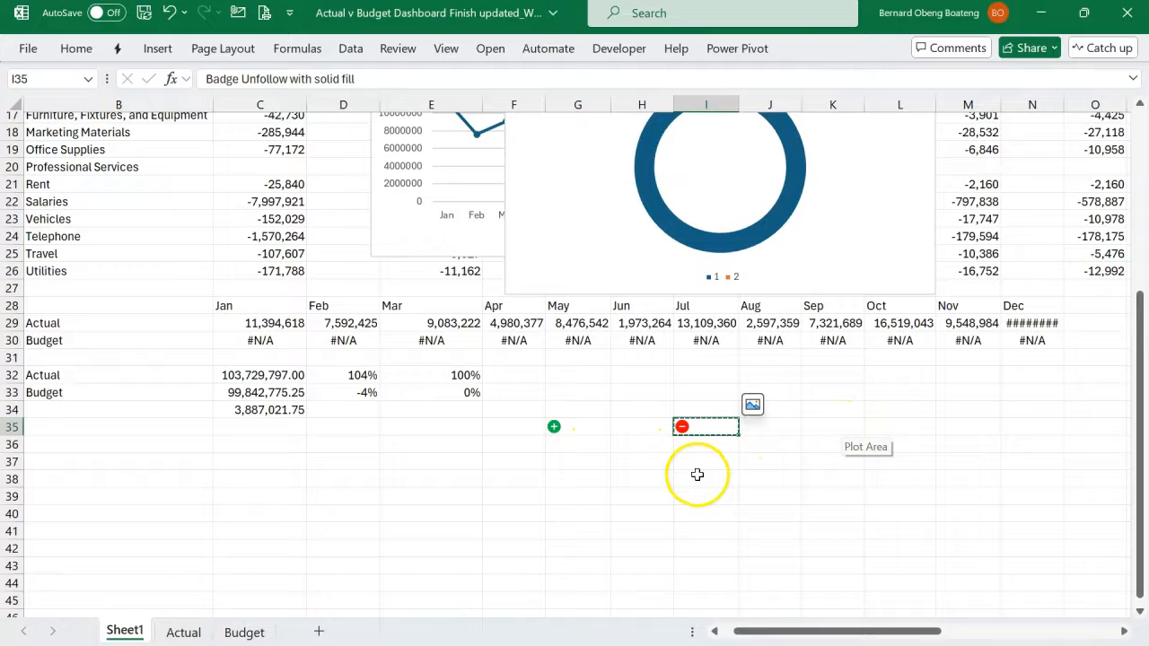
click(579, 448)
key(ctrl+v)
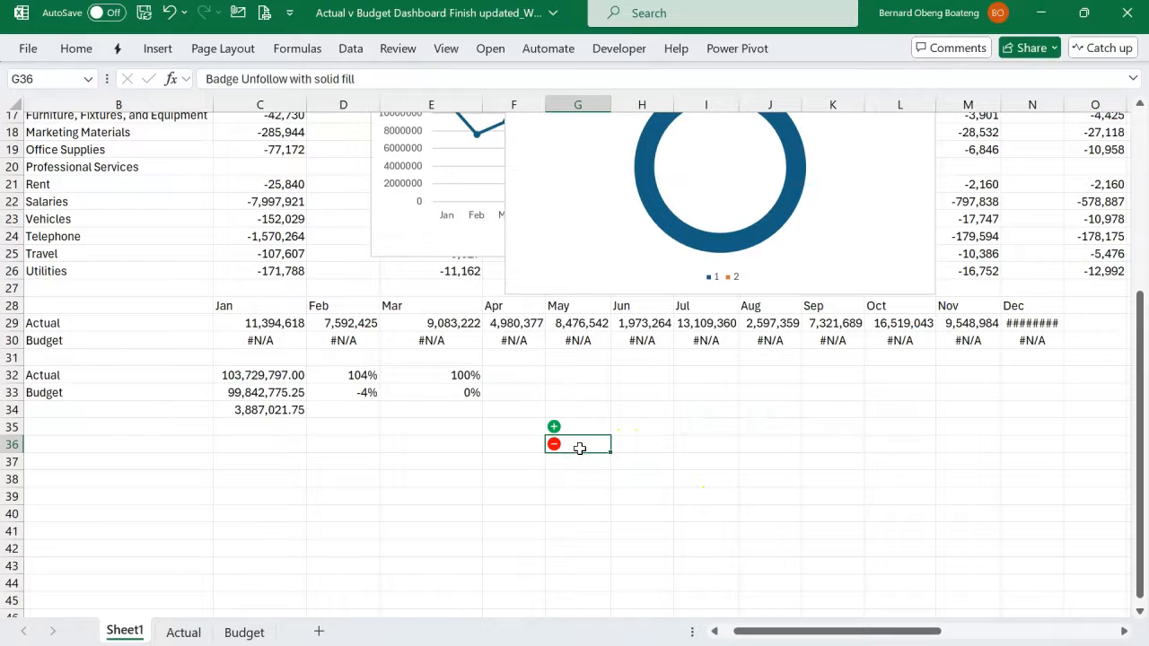
click(578, 427)
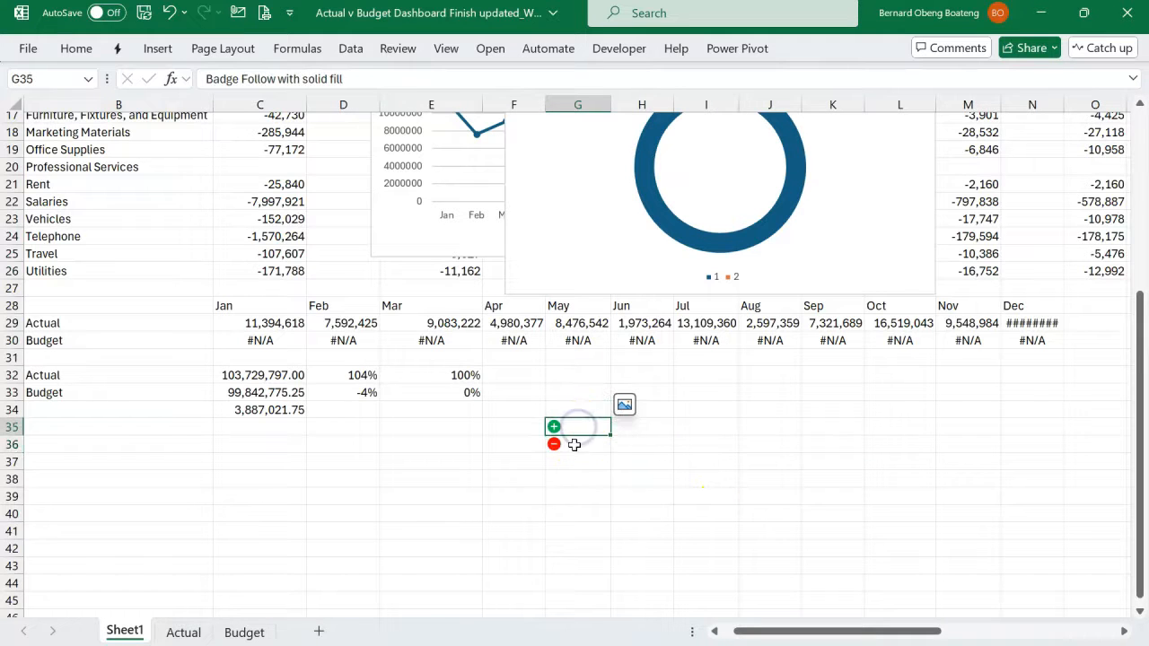
click(574, 444)
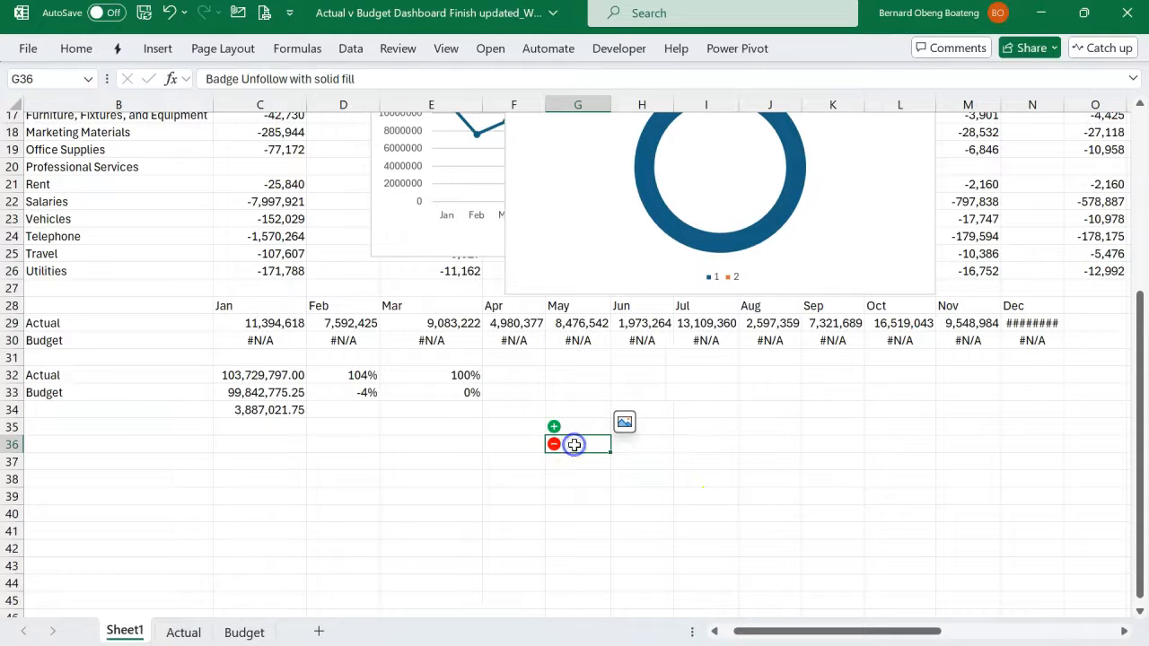
- Enter "Label" in B36 and the formula =IF(C34>0,G35,G36) in C36 to choose the icon from the variance
click(119, 444)
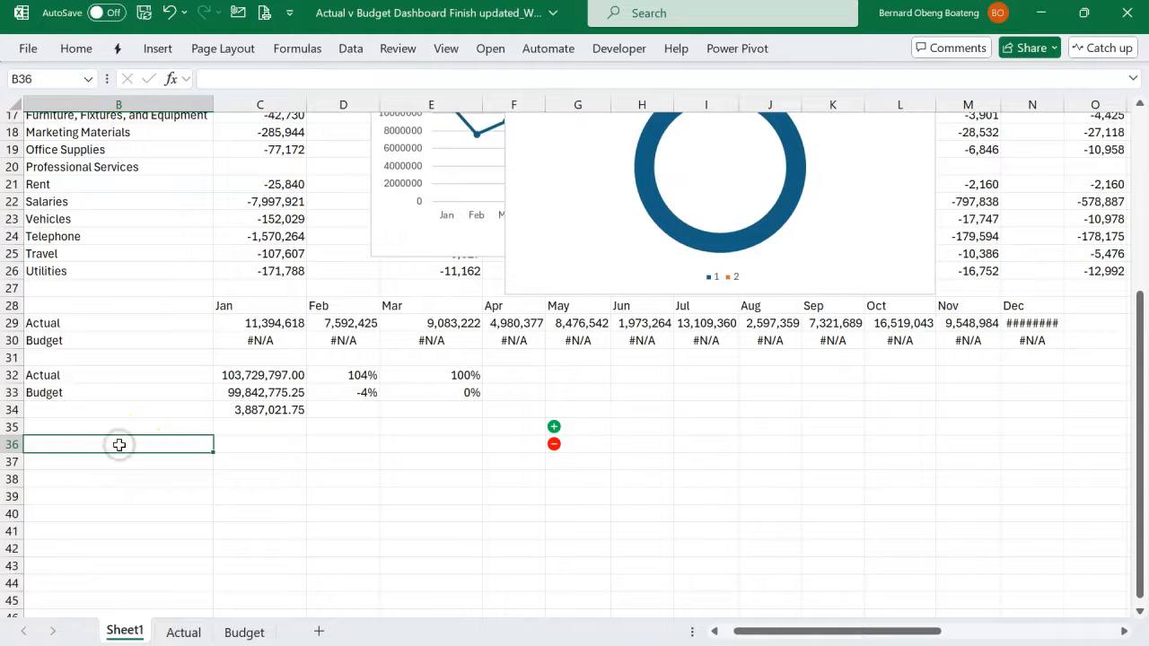
text(Label)
key(Tab)
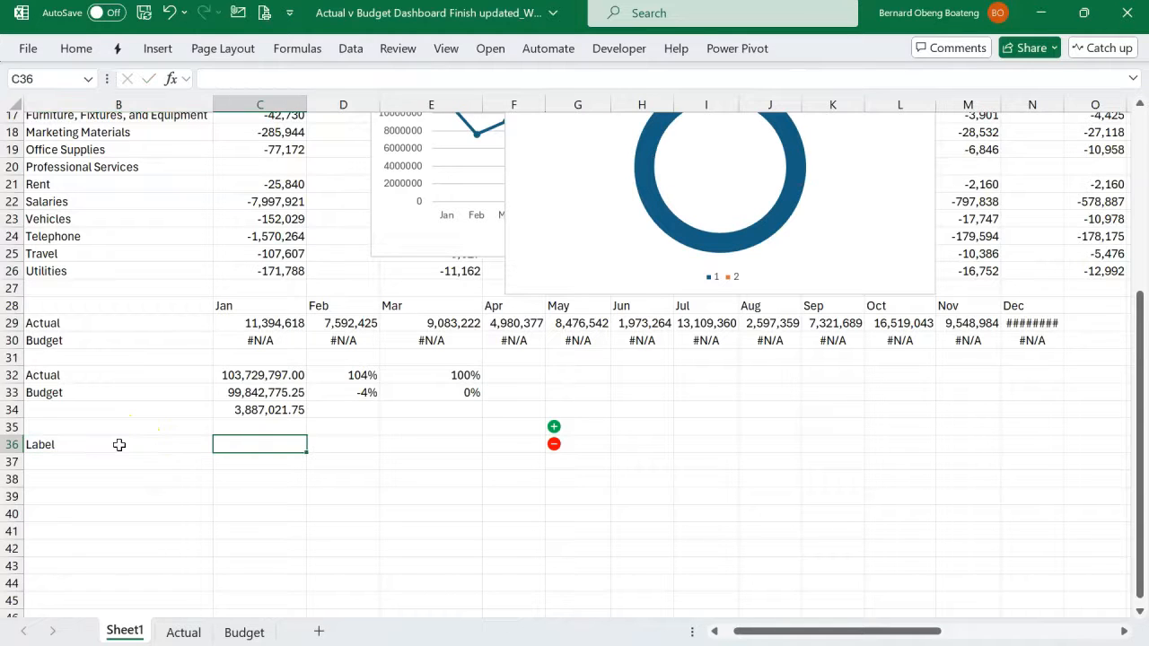
text(=IF()
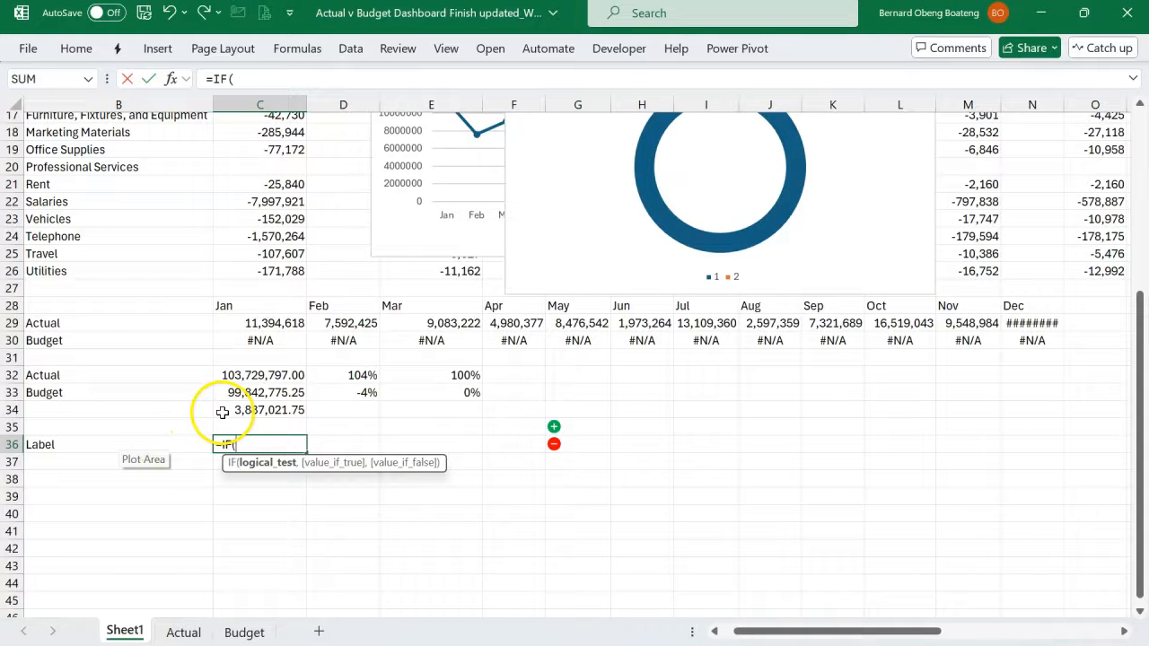
click(221, 412)
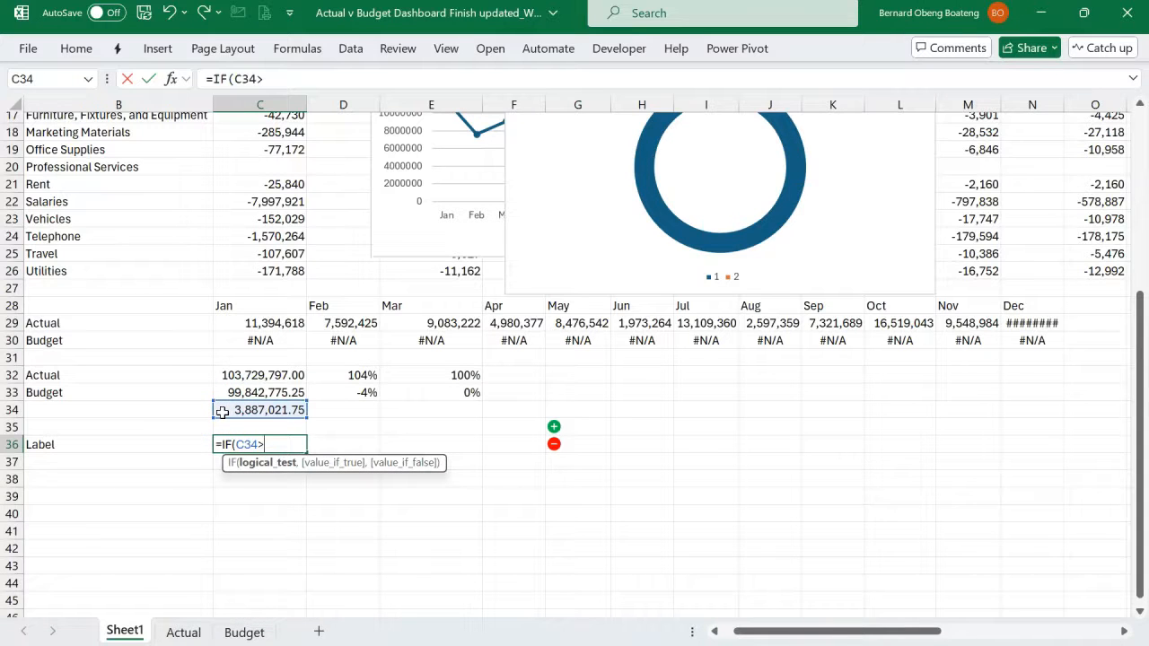
text(>0,)
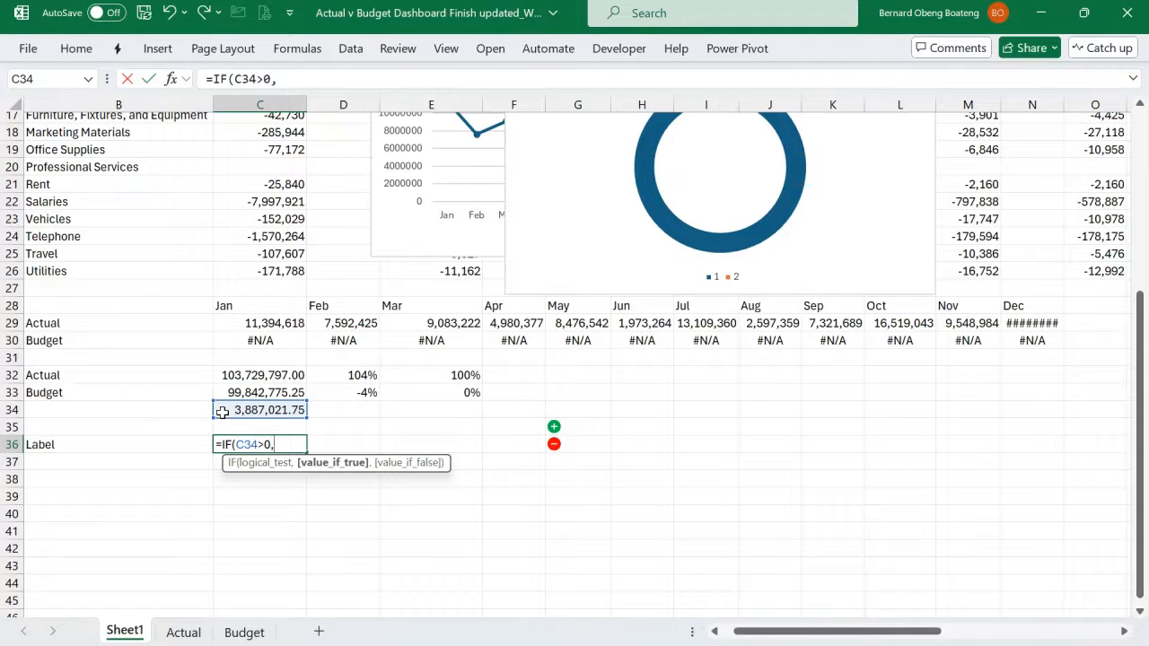
click(574, 423)
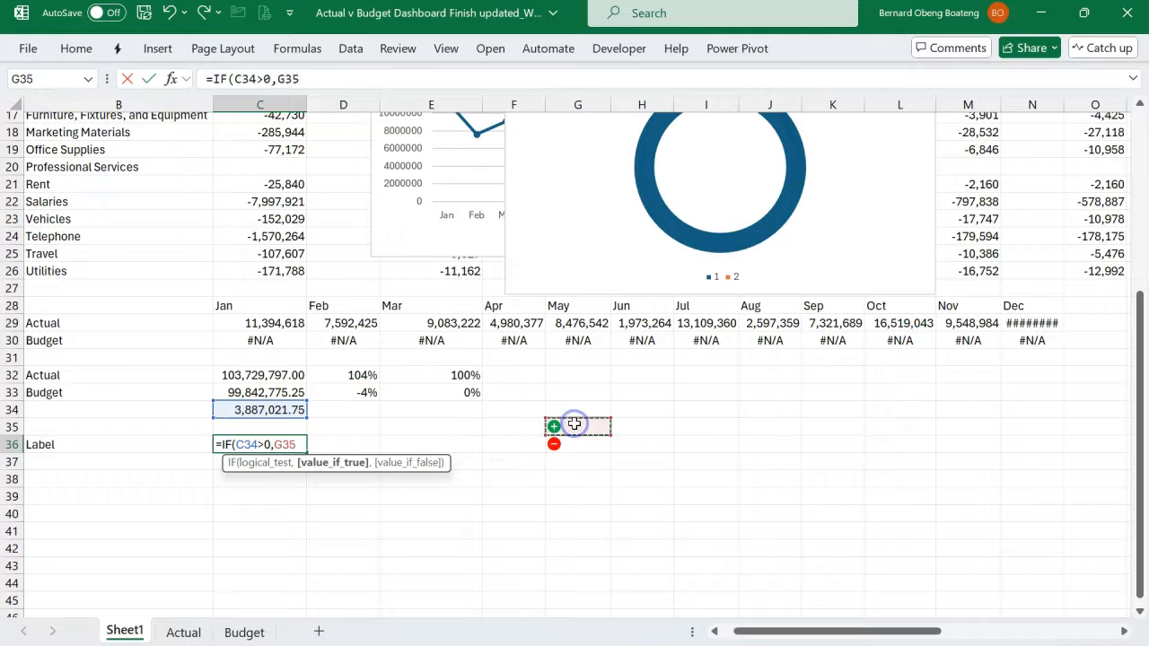
text(,)
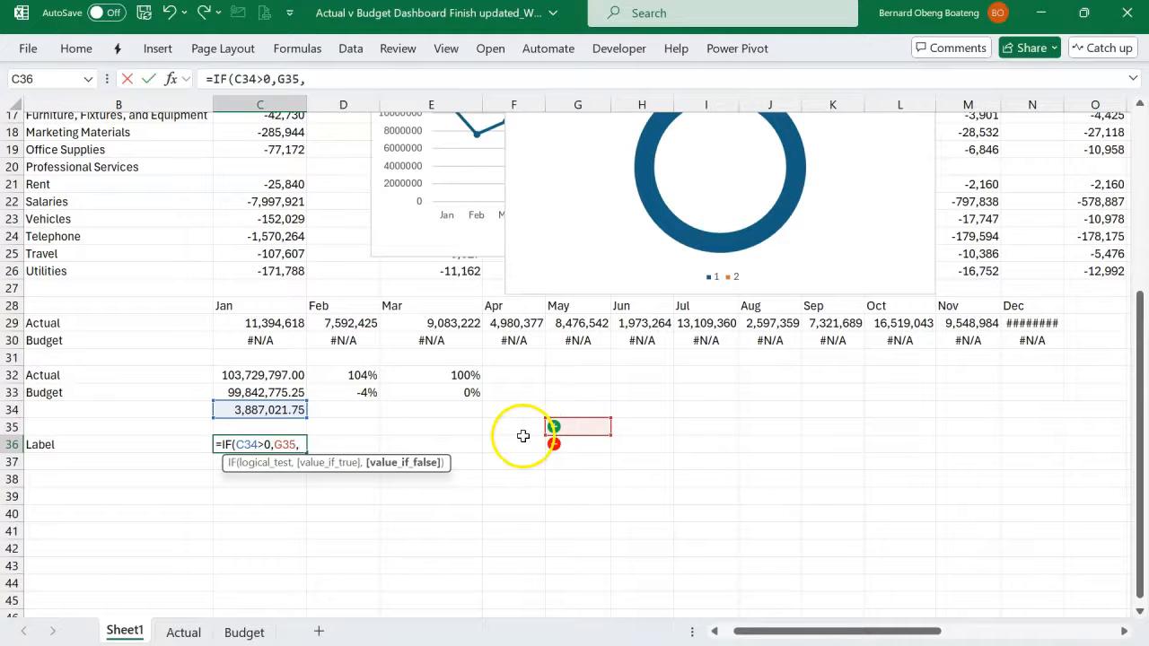
click(579, 445)
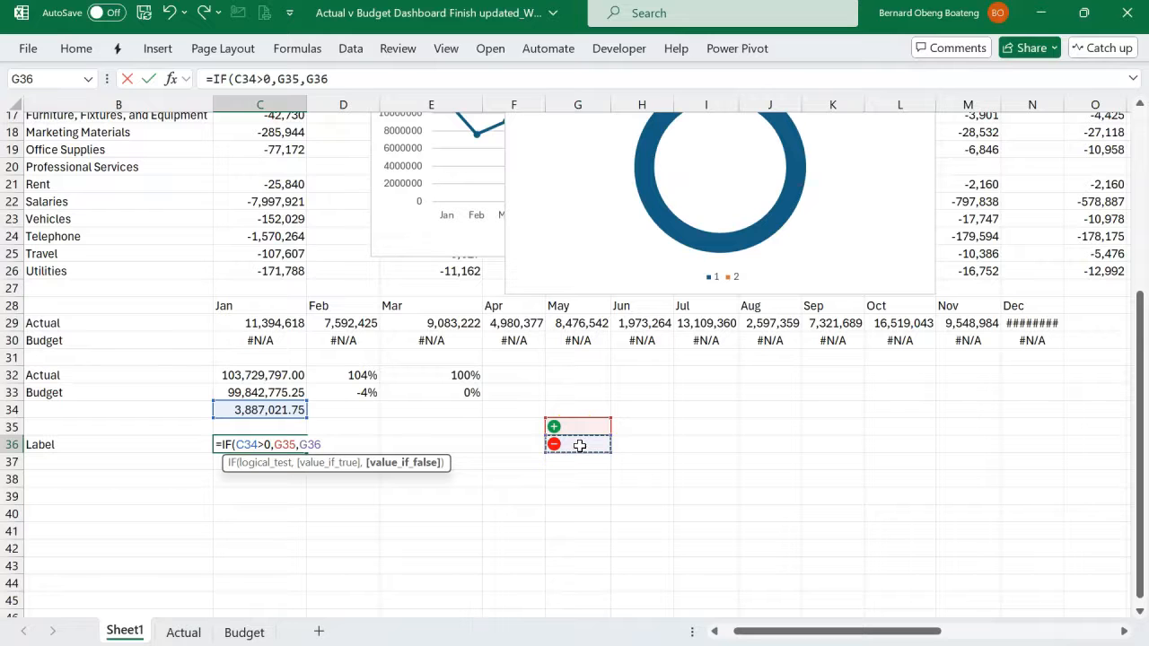
text())
key(Return)
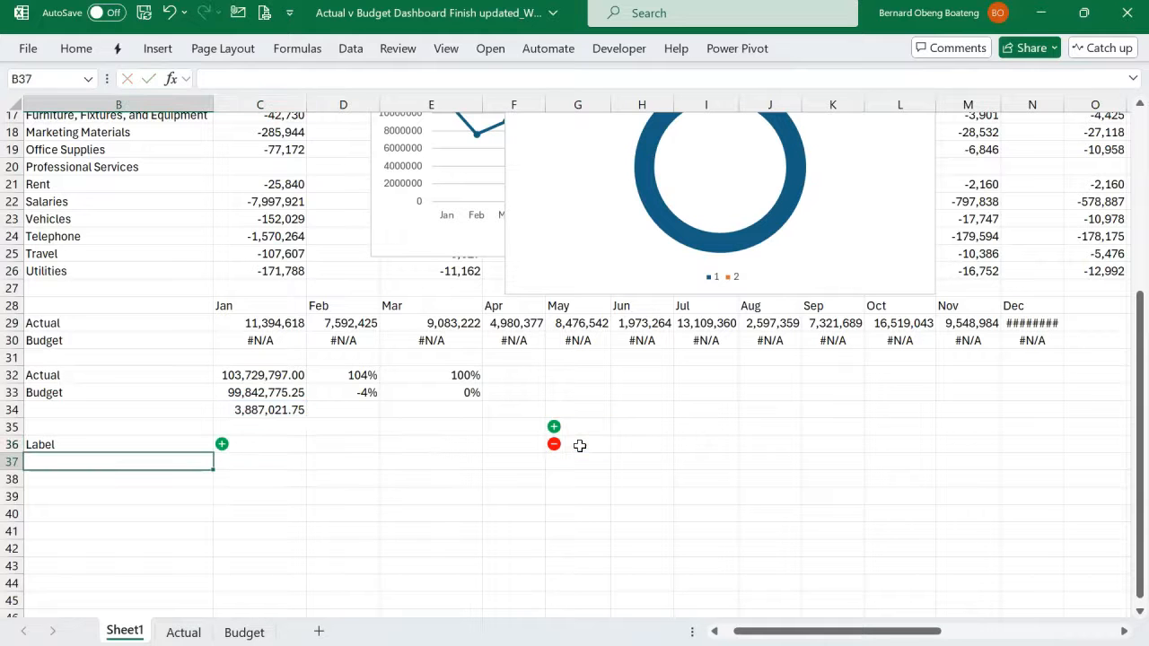
- Test the icon in C36 by filtering the Department slicer by Account, Corporate, Finance and Account again
scroll(293, 439, up, 4)
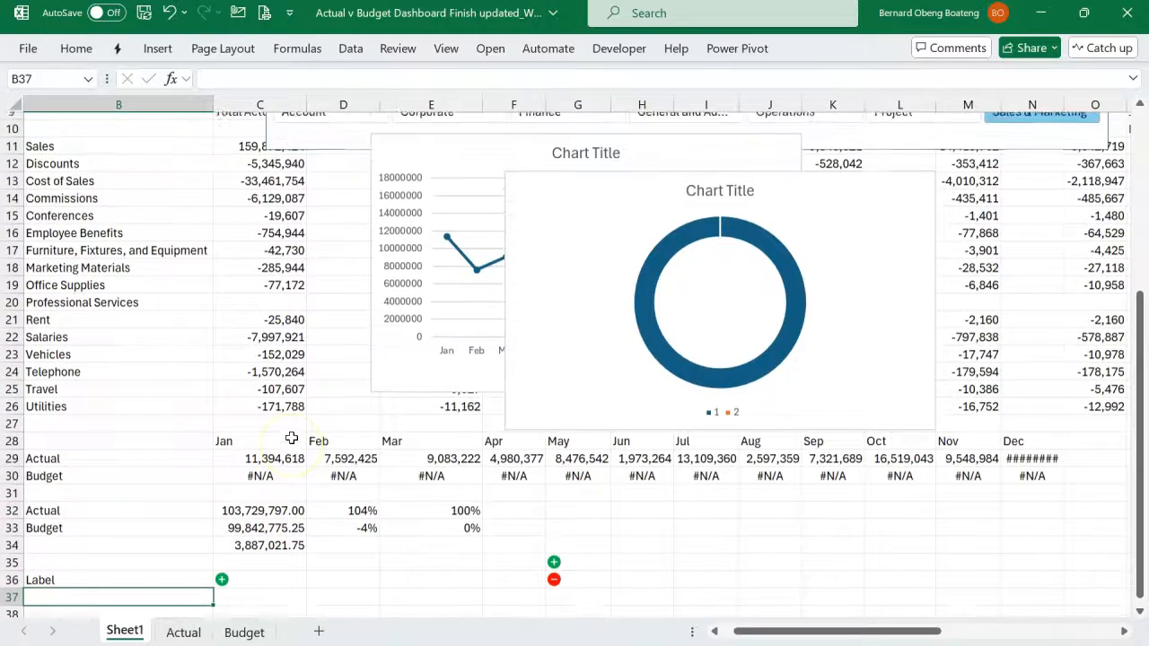
scroll(292, 437, down, 1)
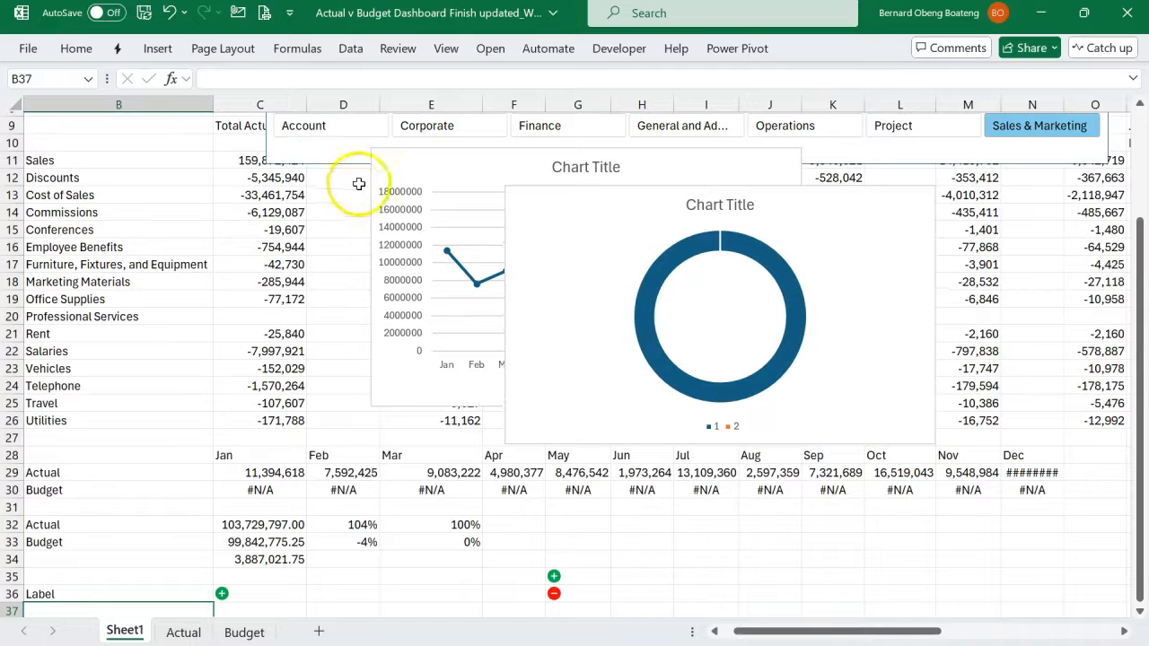
click(346, 126)
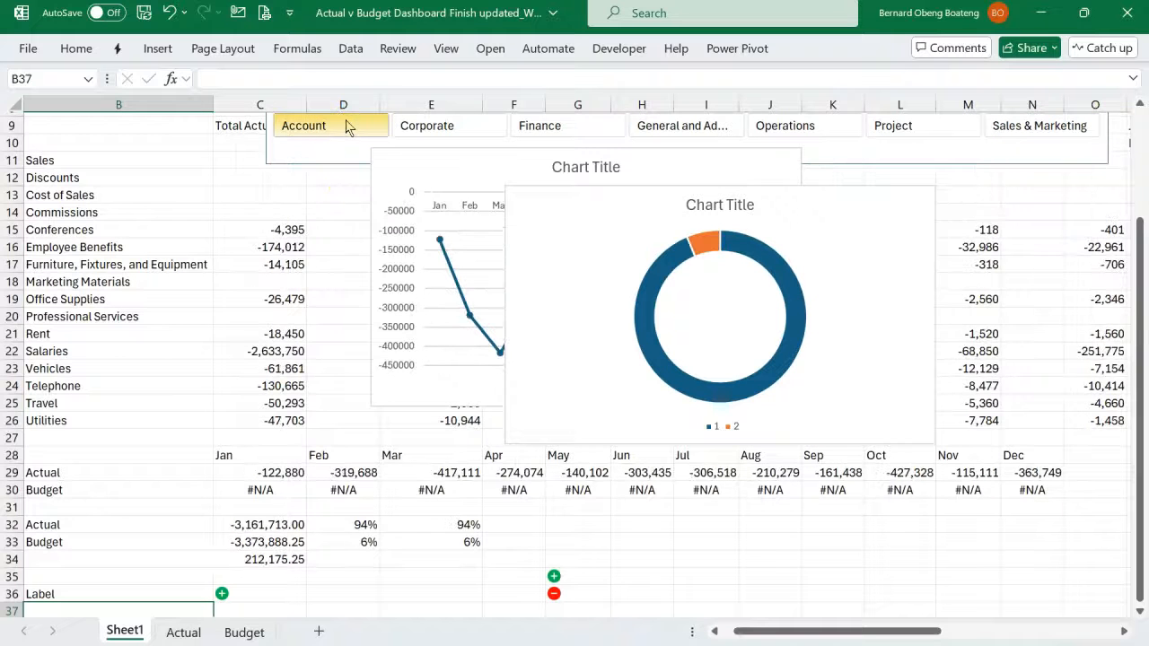
click(446, 123)
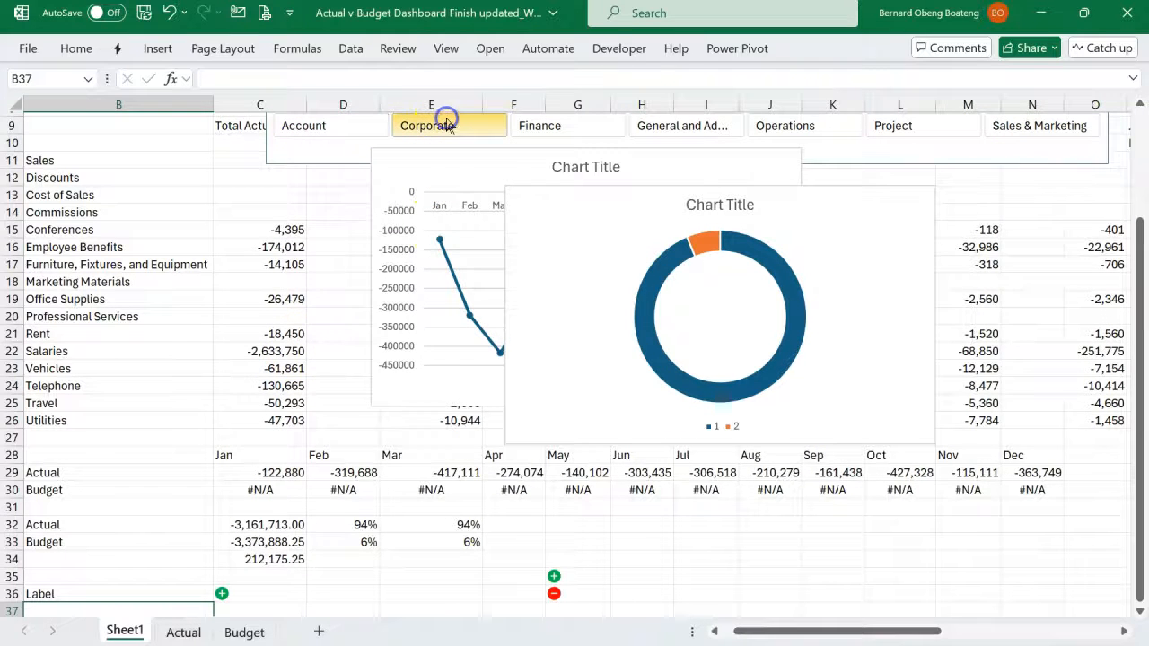
click(559, 130)
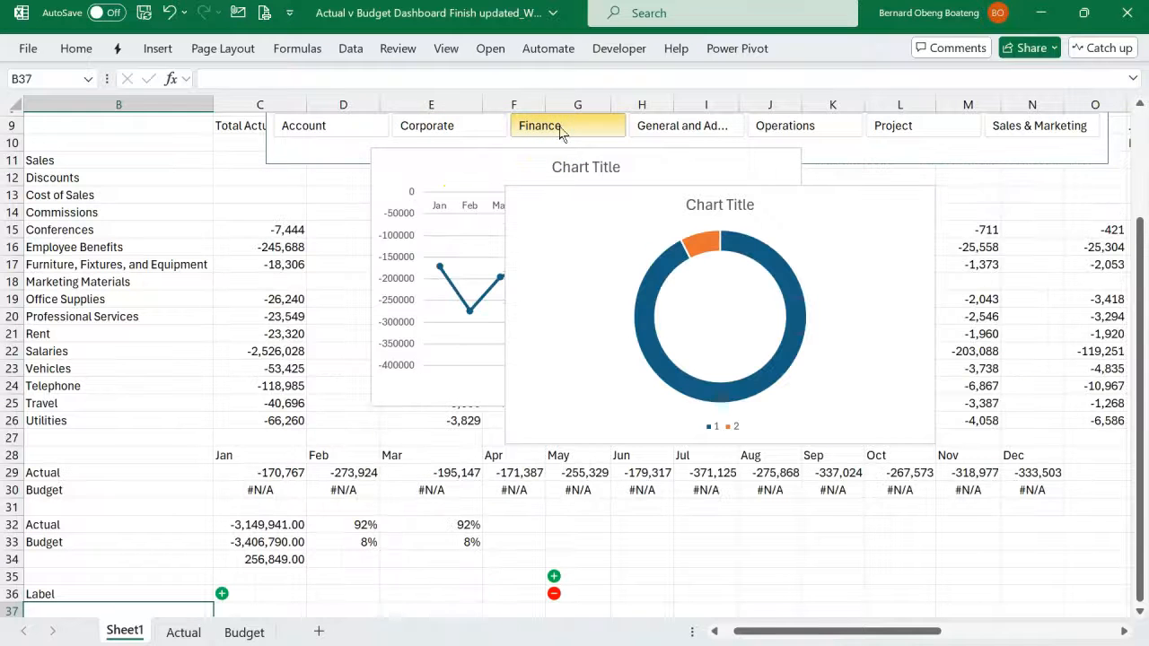
click(332, 127)
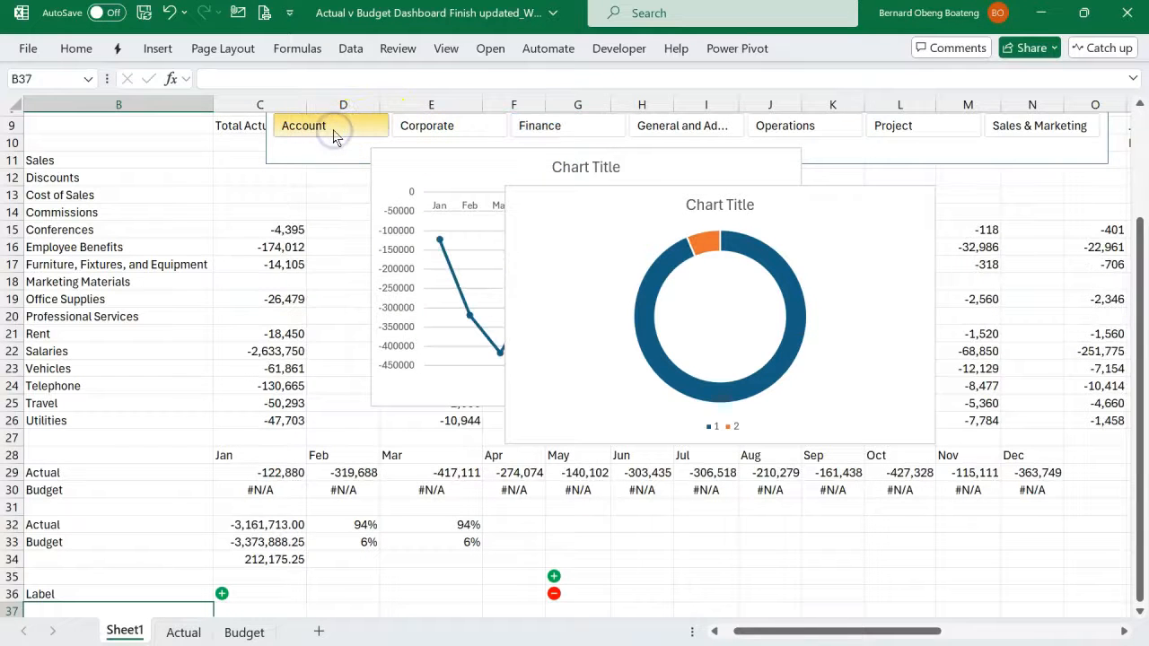
- Review the icon formula in C36 together with the slicers and charts above it
scroll(311, 285, down, 2)
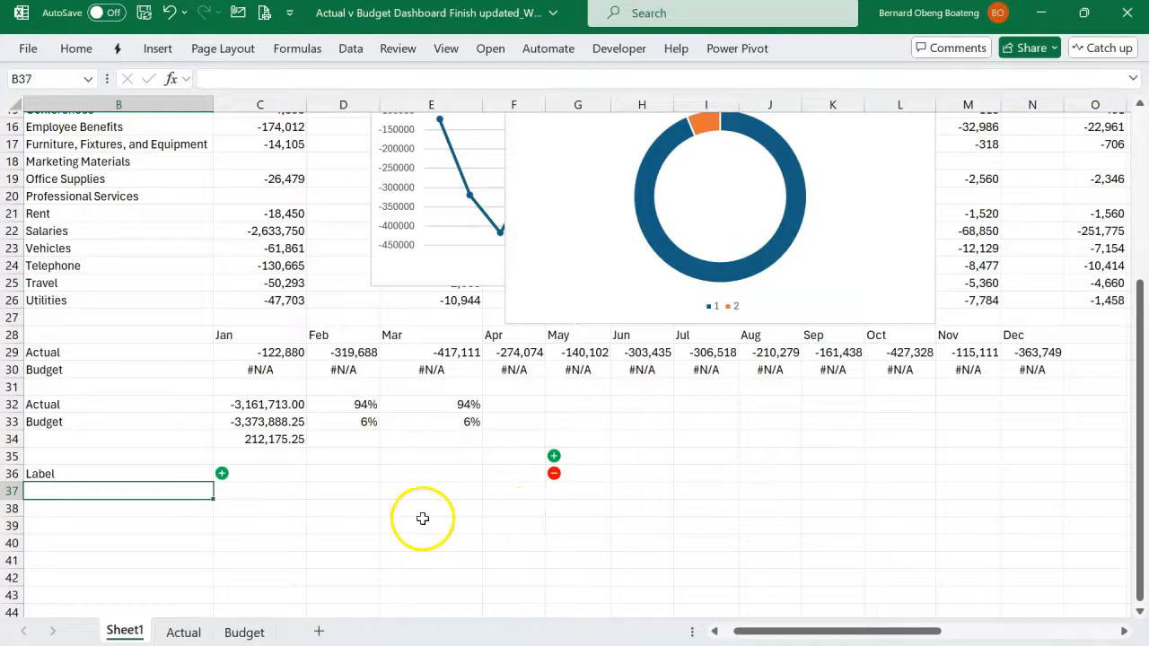
click(244, 473)
scroll(195, 377, up, 3)
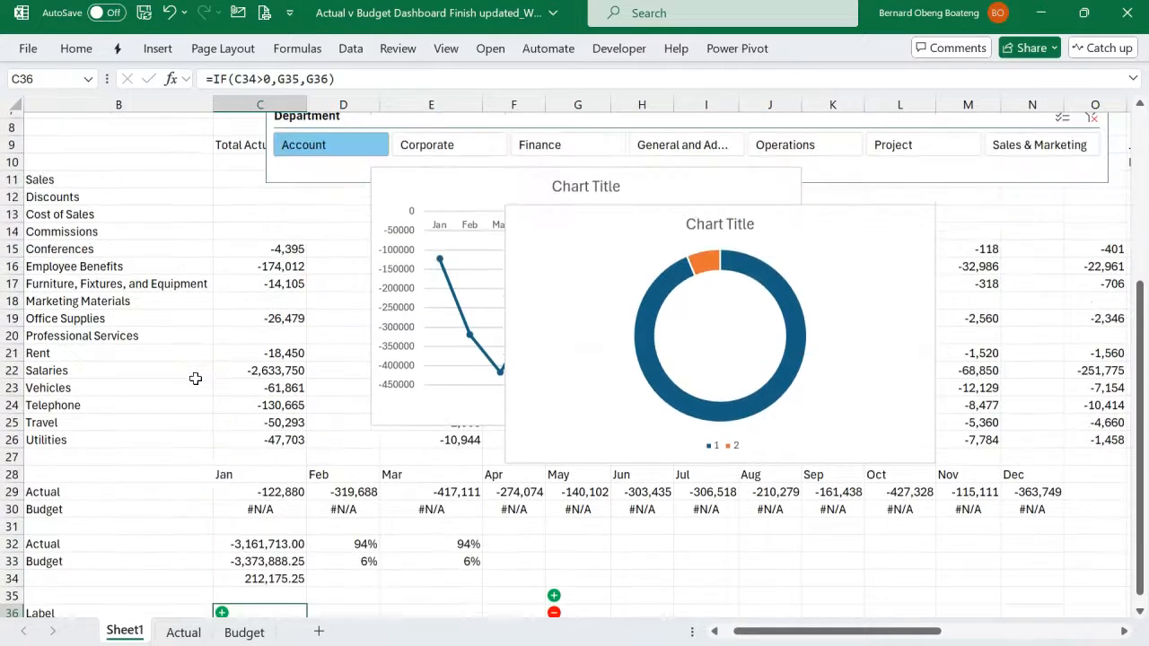
scroll(195, 377, up, 2)
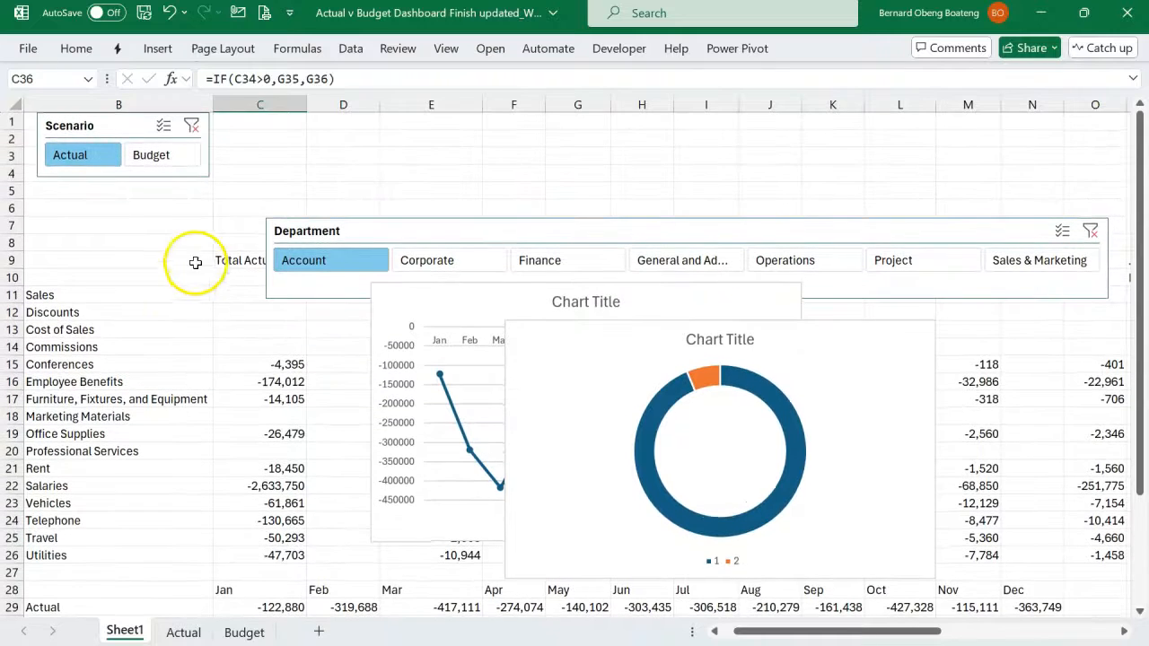
- Switch to the finished dashboard workbook and set its Scenario slicer to Budget and back to Actual to examine the Trend chart
click(178, 209)
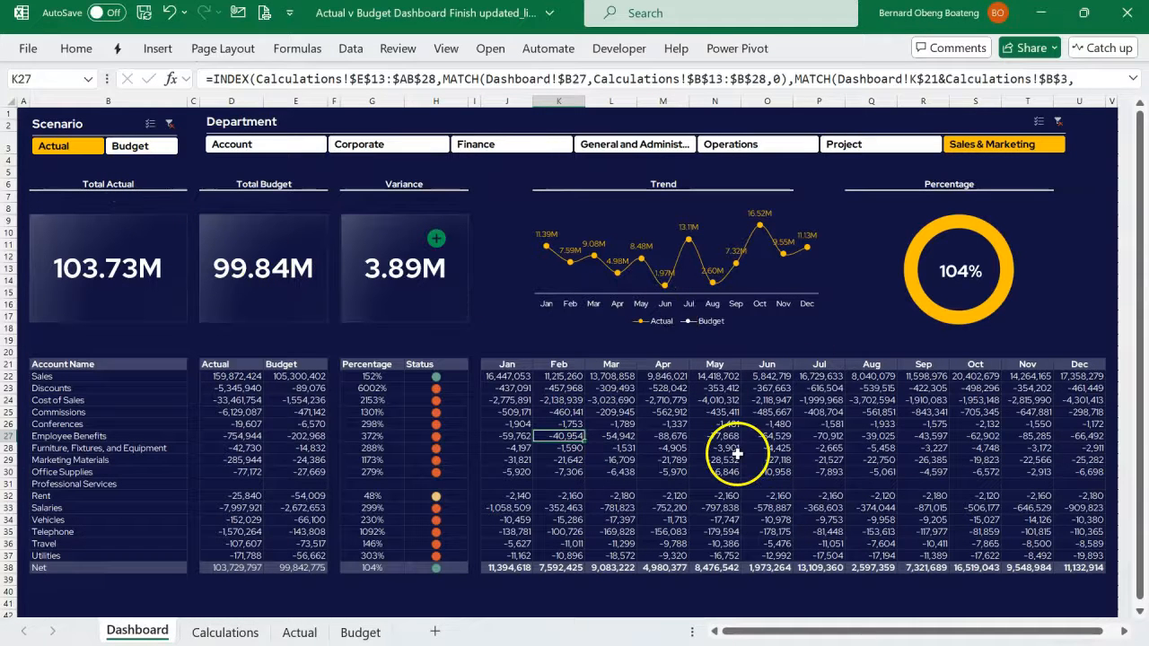
click(162, 148)
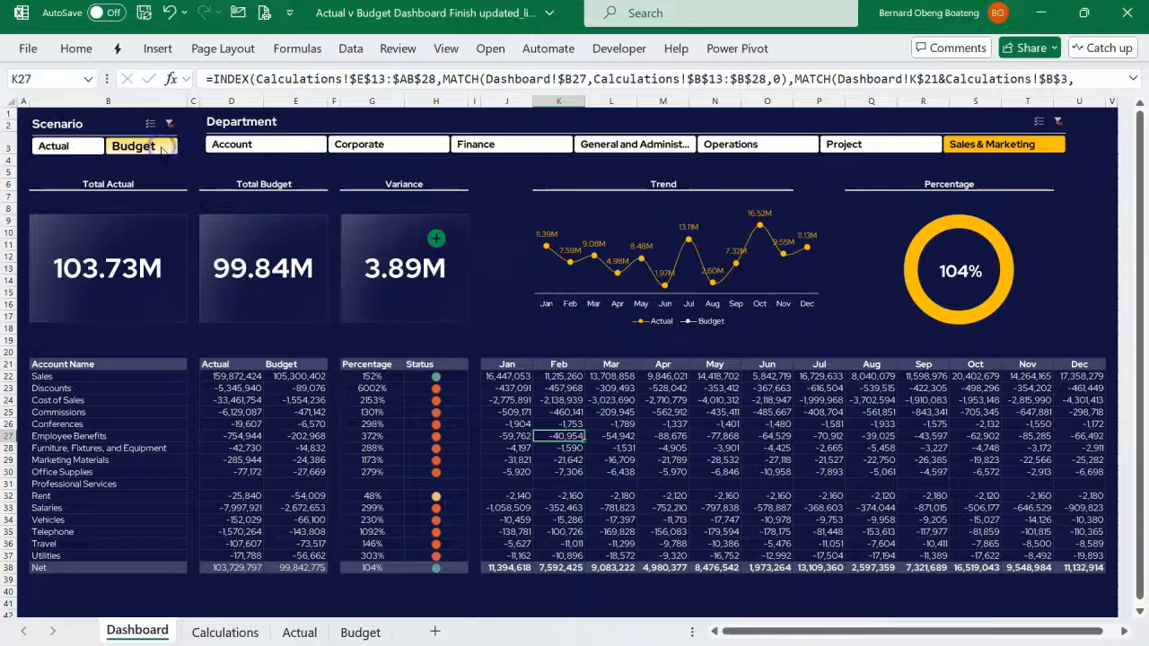
click(56, 145)
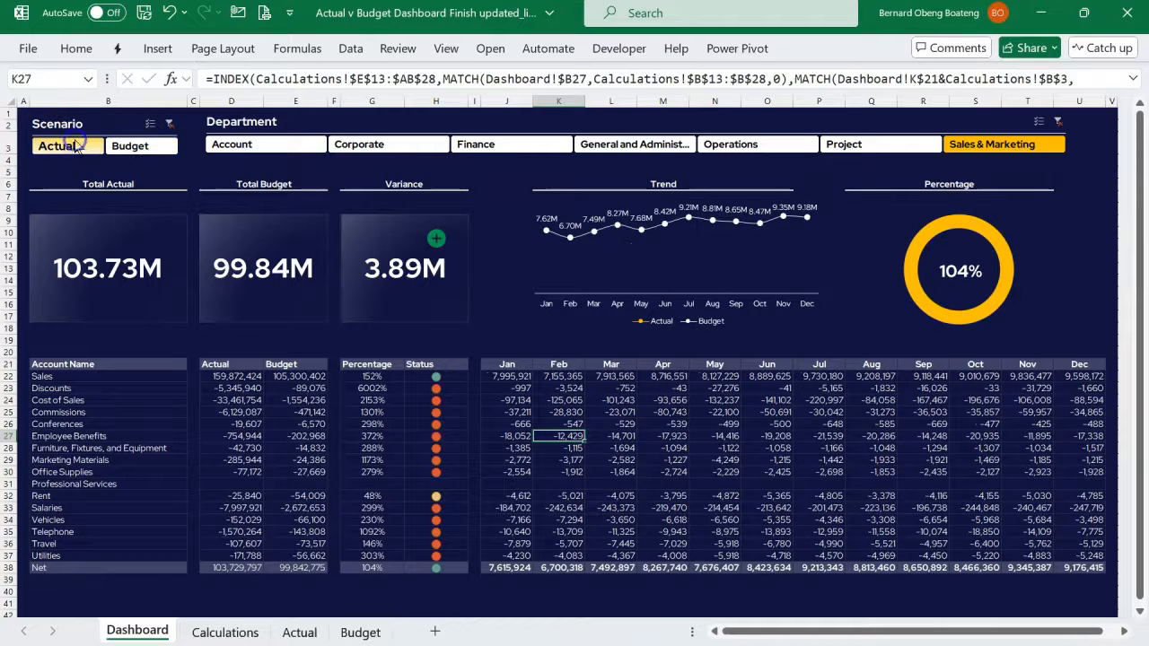
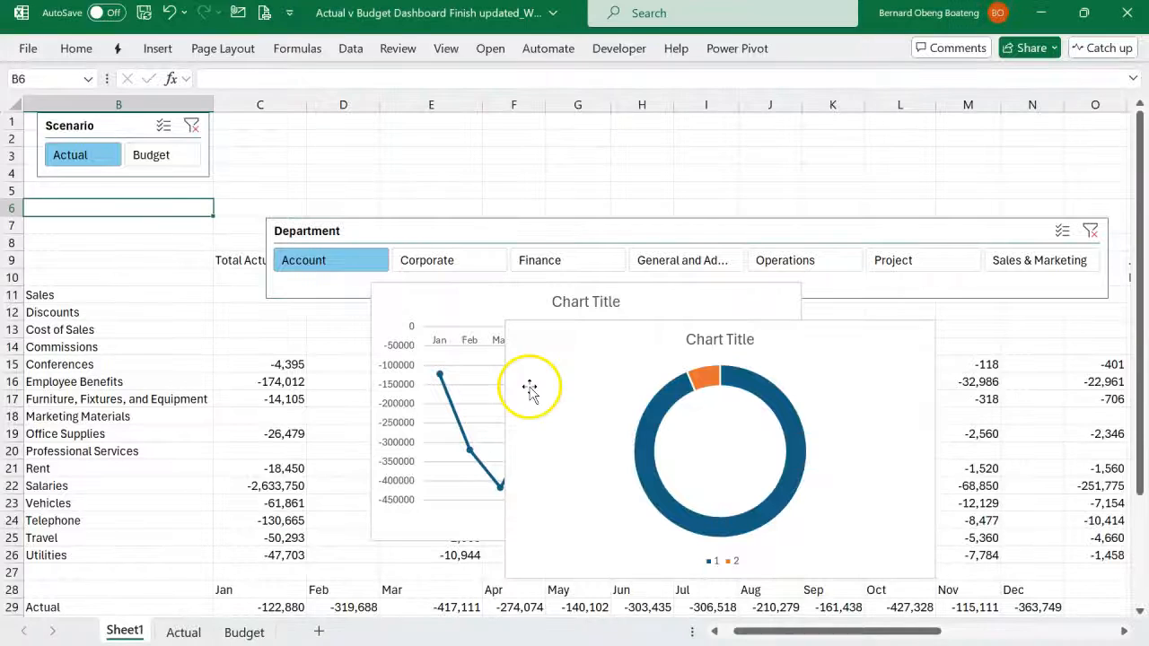
- Enter =CUBERANKEDMEMBER("ThisWorkbookDataModel",Slicer_Scenario,1) in D3 to return the scenario selected in the slicer
click(322, 157)
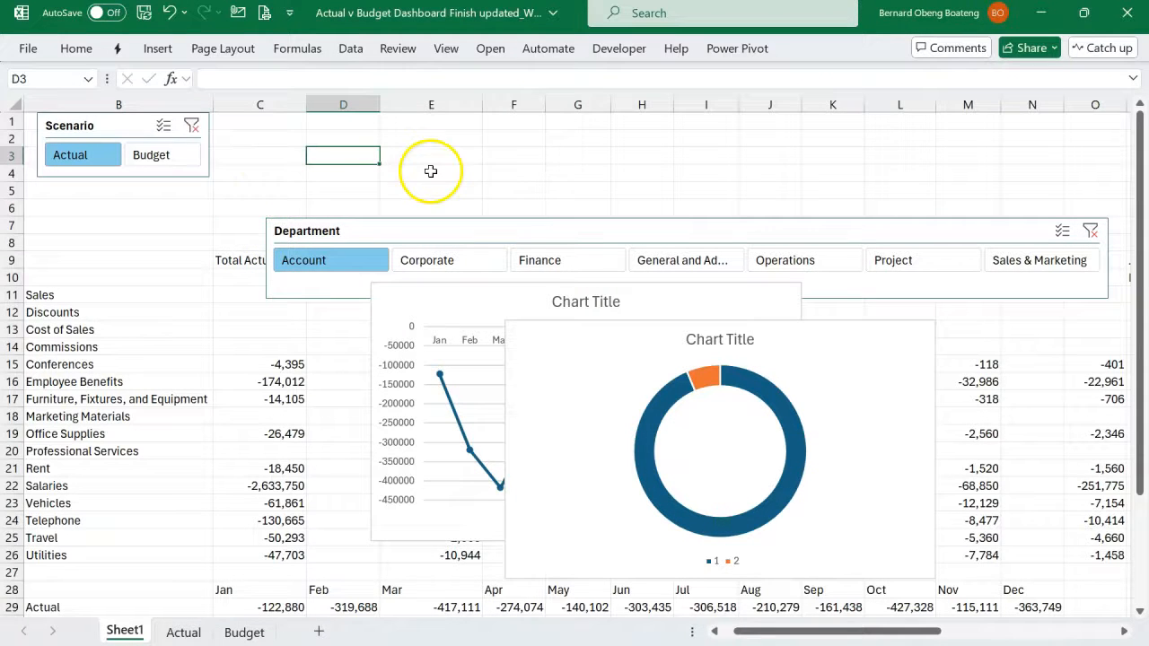
click(116, 127)
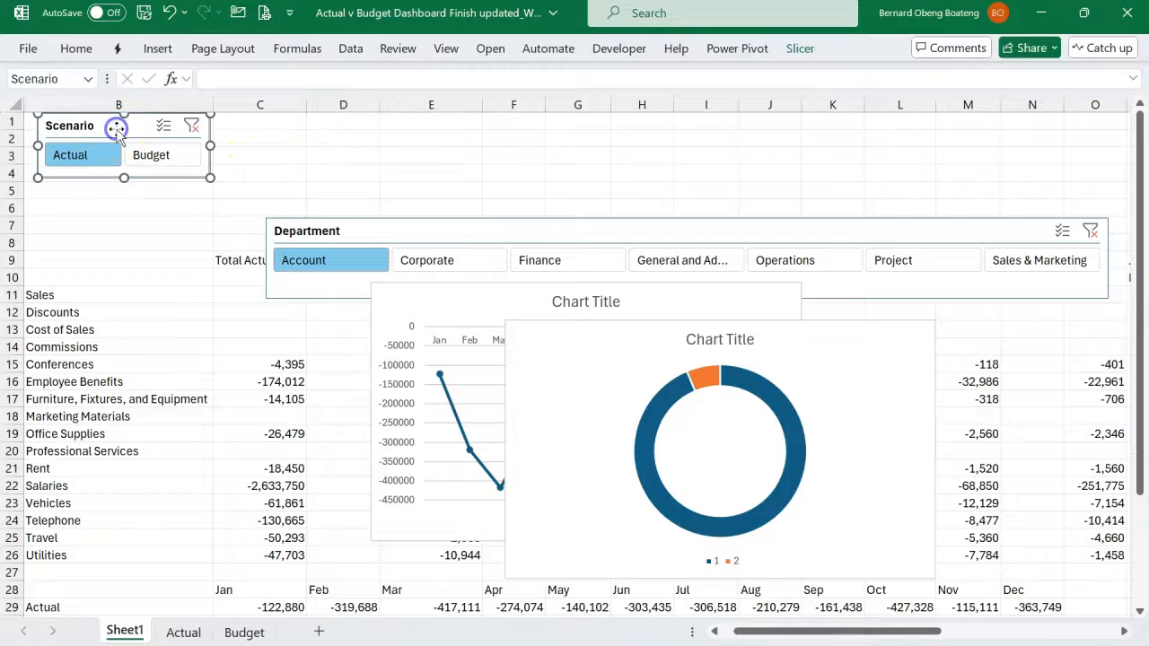
click(345, 156)
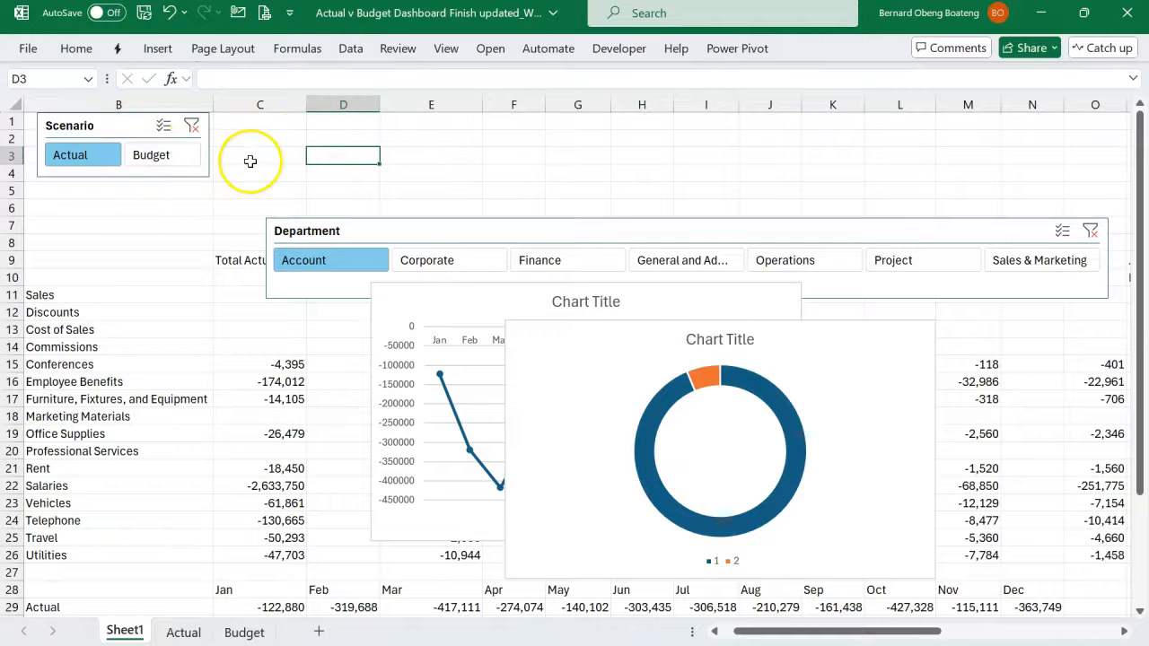
text(=)
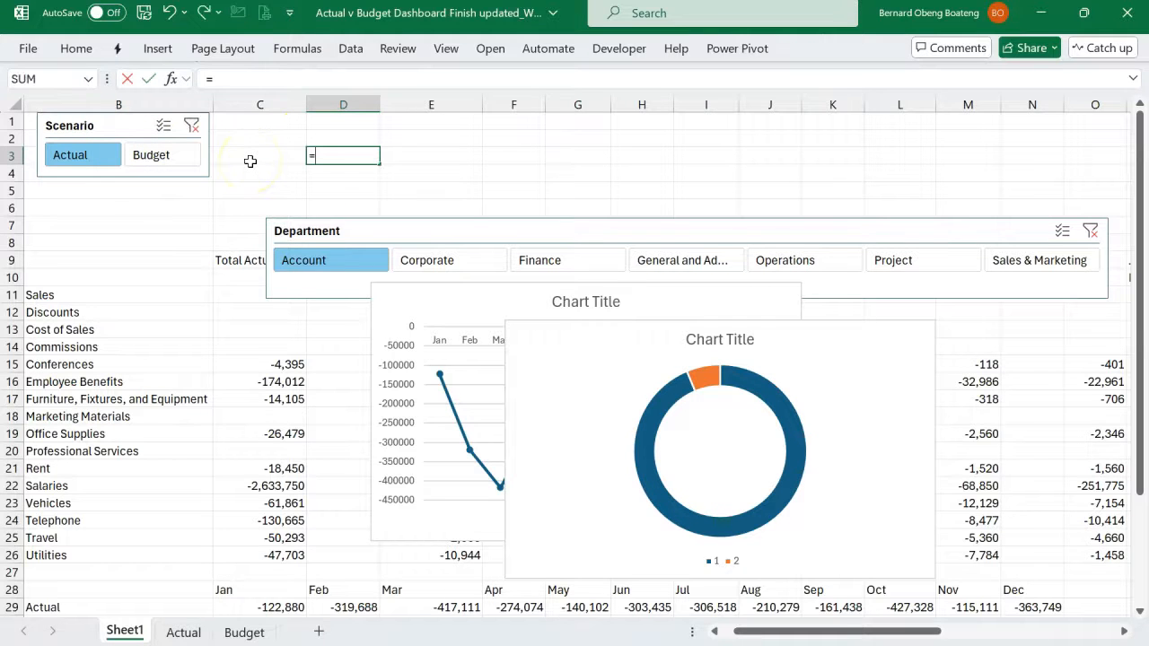
text(cub)
key(Down)
key(Down)
key(Down)
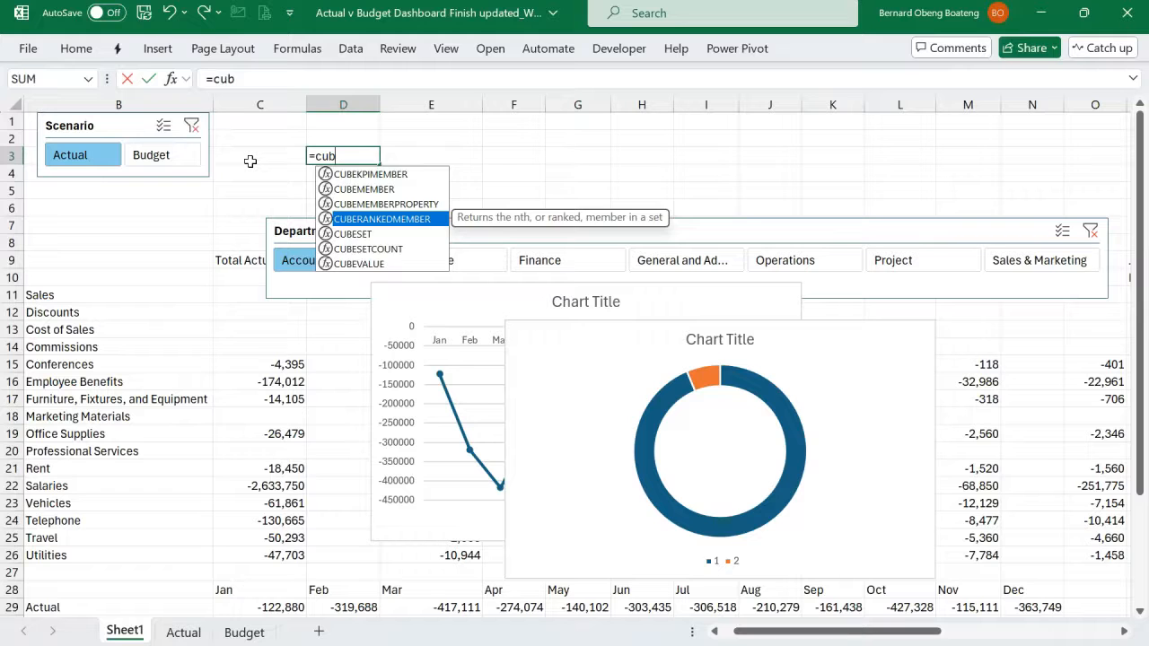
key(Tab)
text(")
key(Tab)
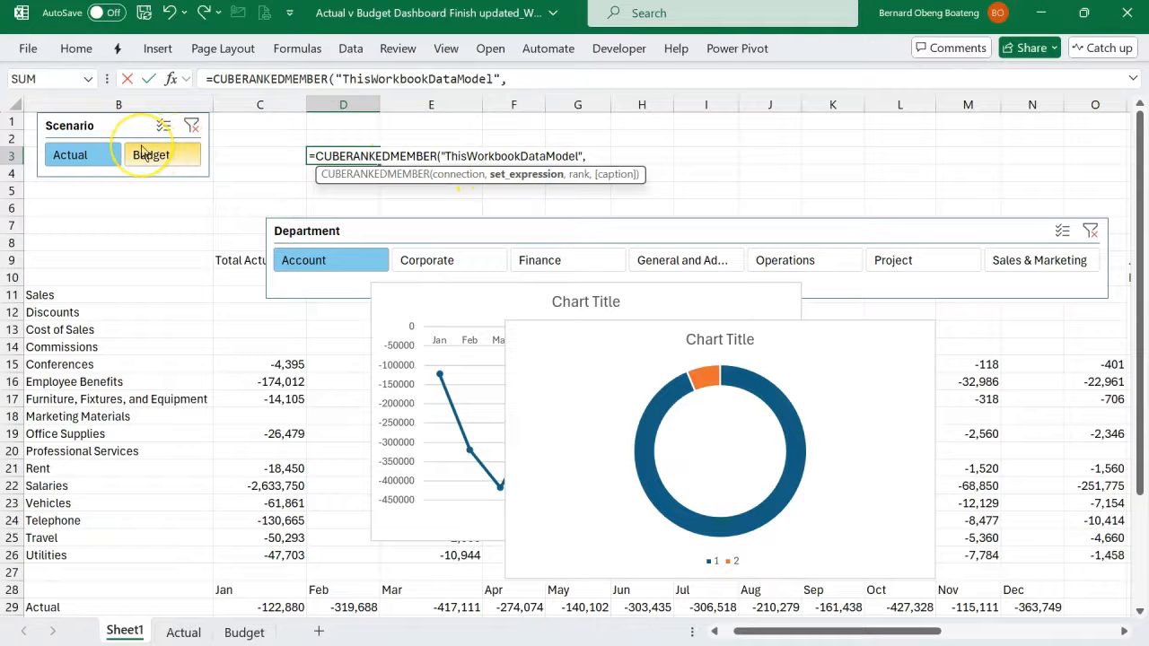
text(sl)
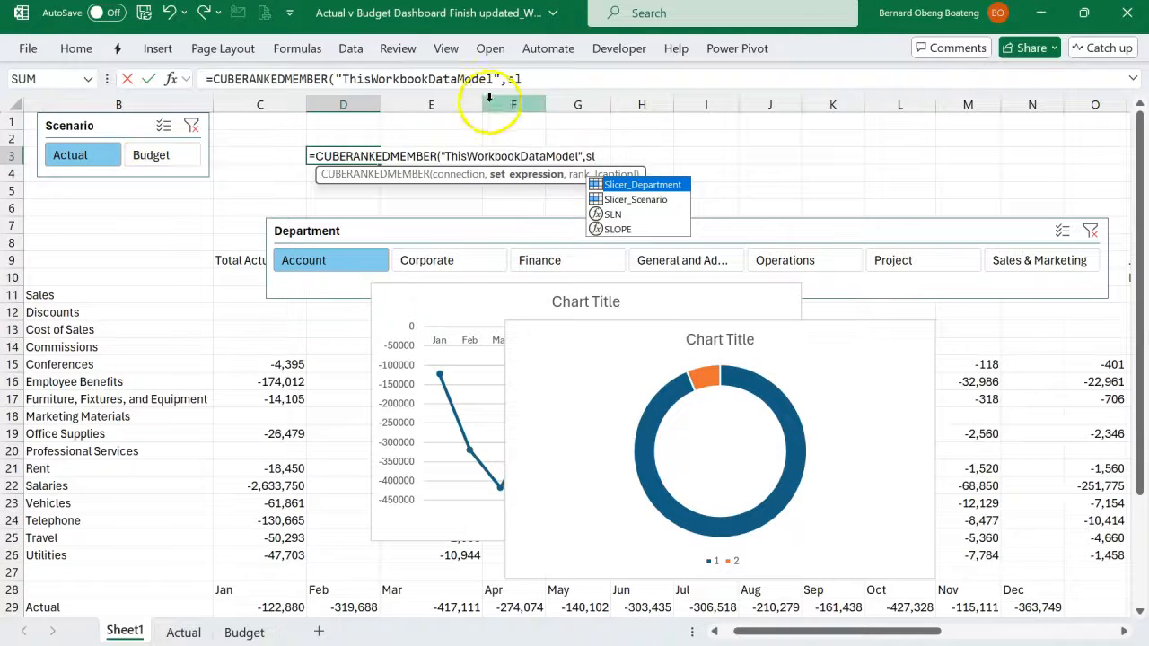
double_click(644, 200)
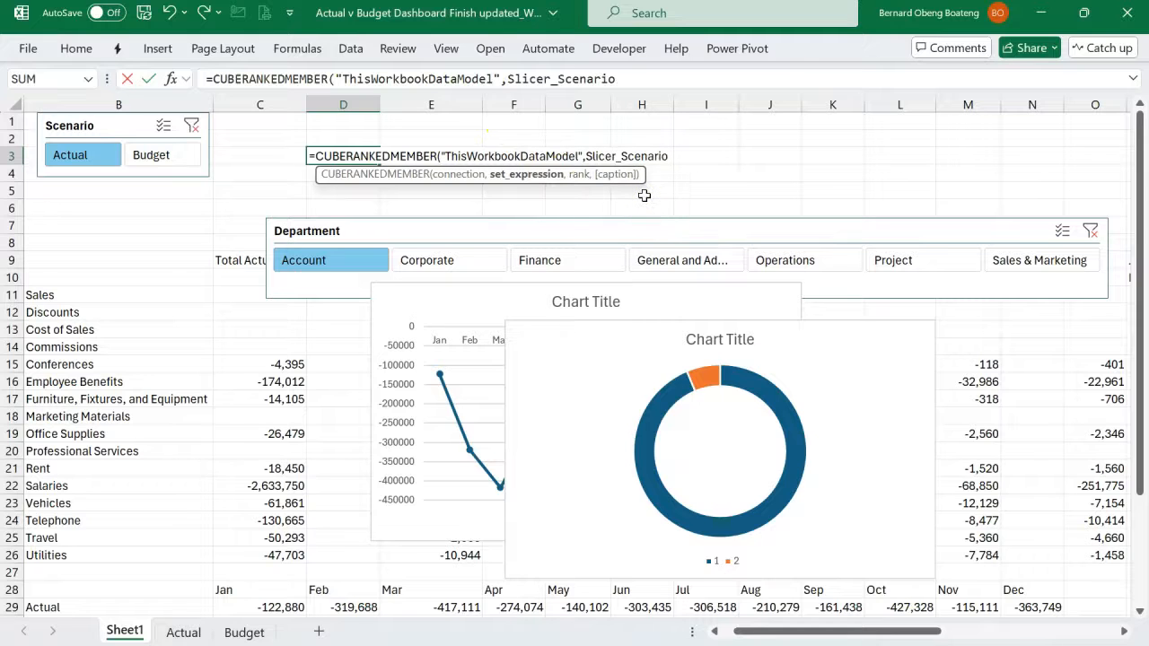
text(,)
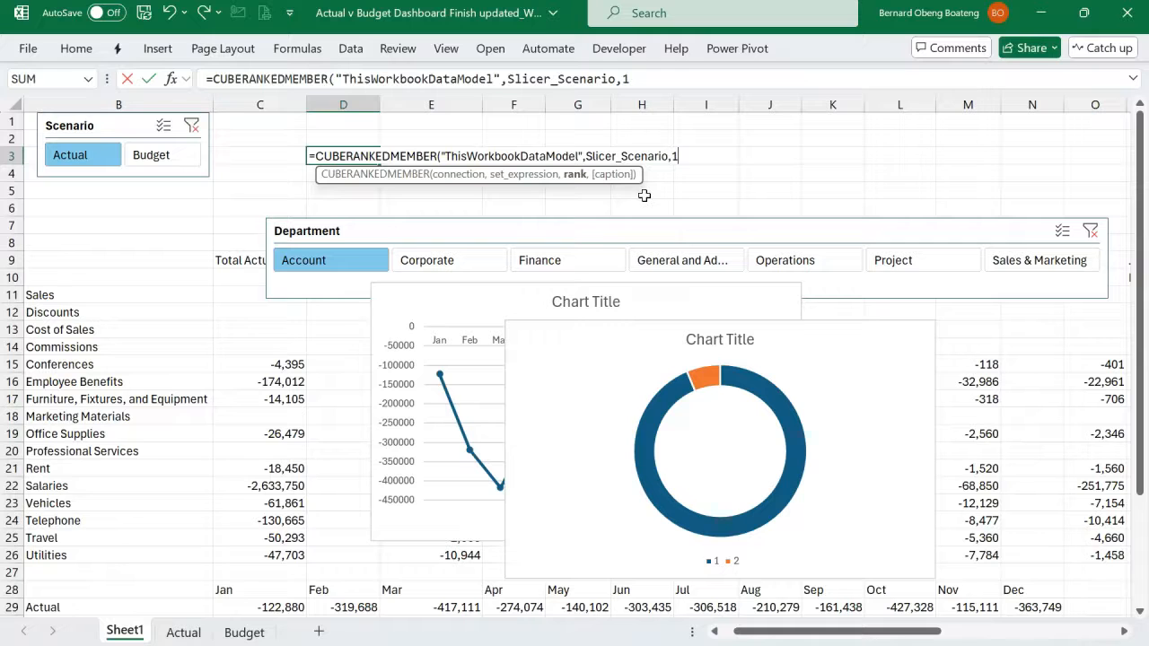
text(1))
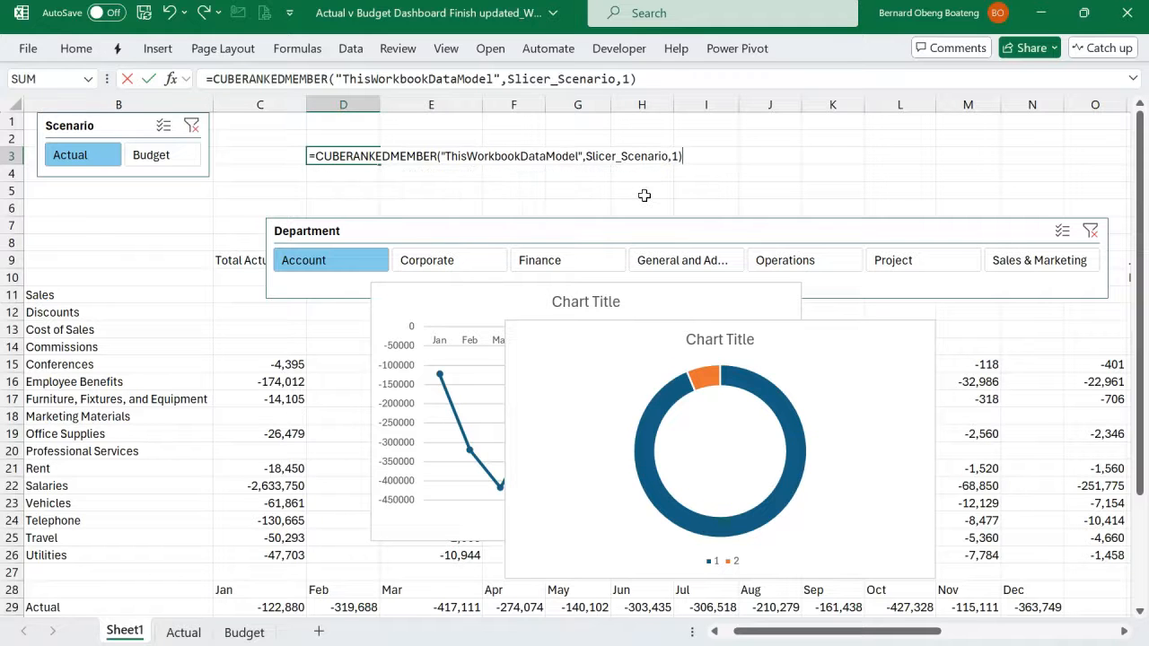
key(Return)
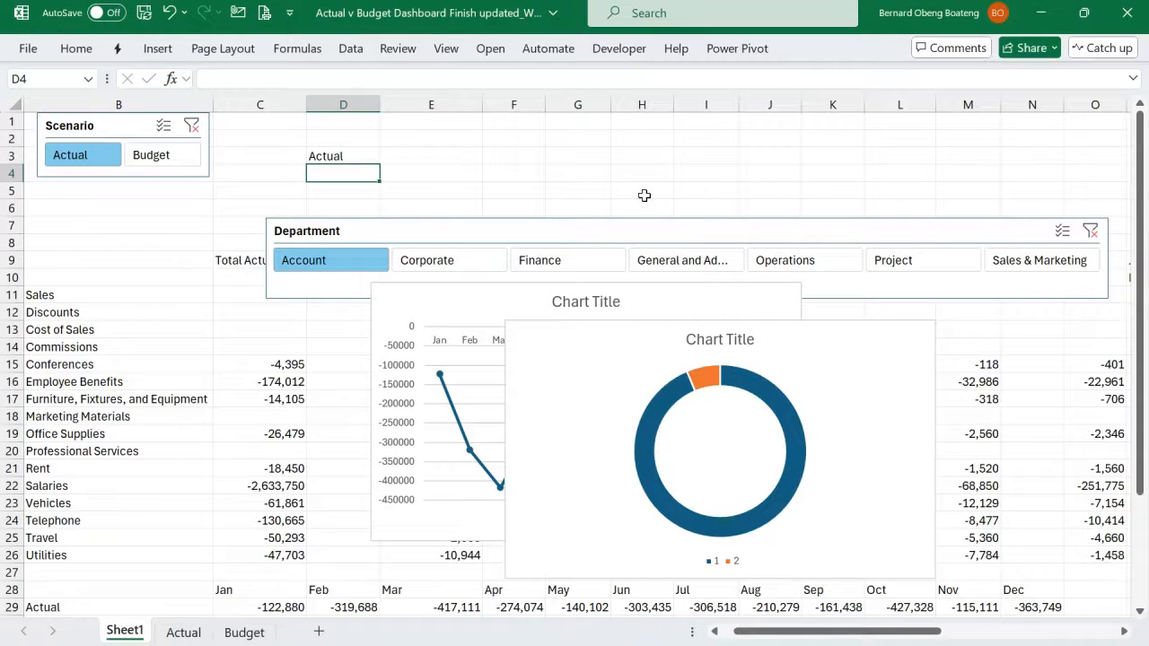
- Test the D3 formula by setting the Scenario slicer to Budget and Actual, clearing its filter, and selecting Actual again
click(172, 159)
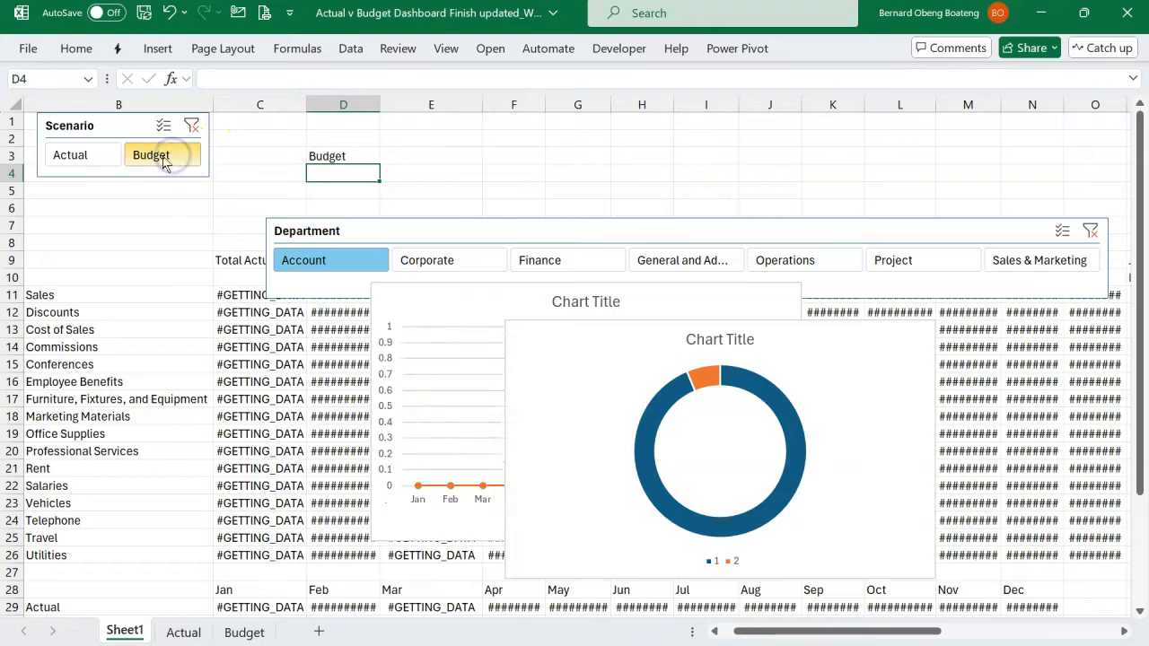
click(95, 157)
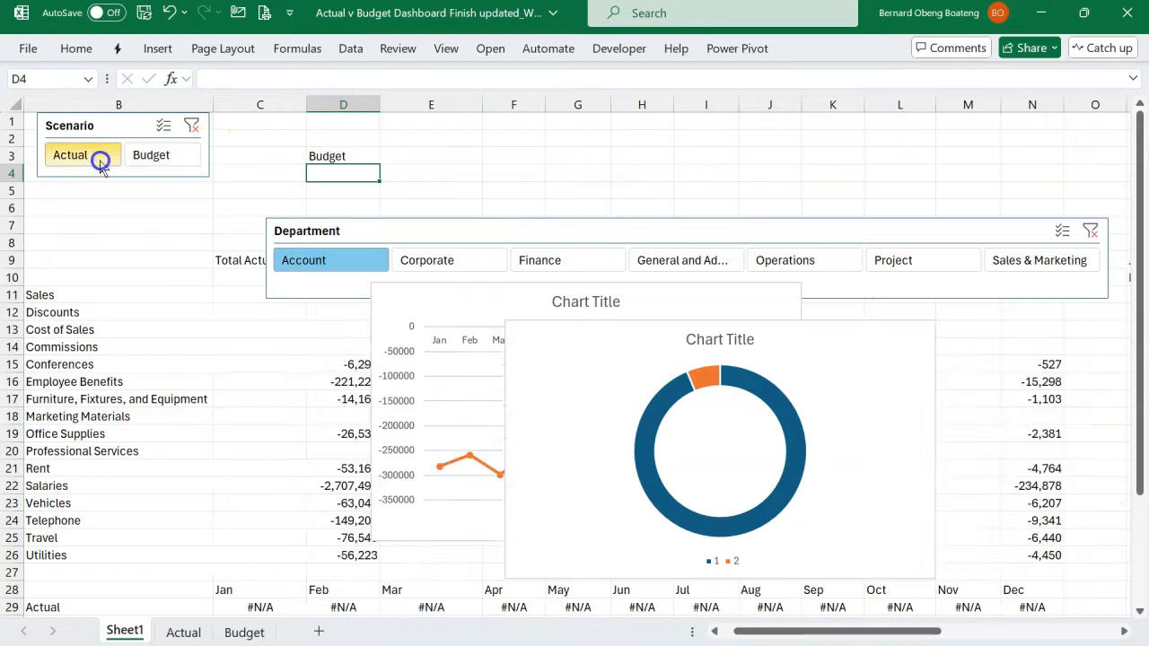
click(334, 155)
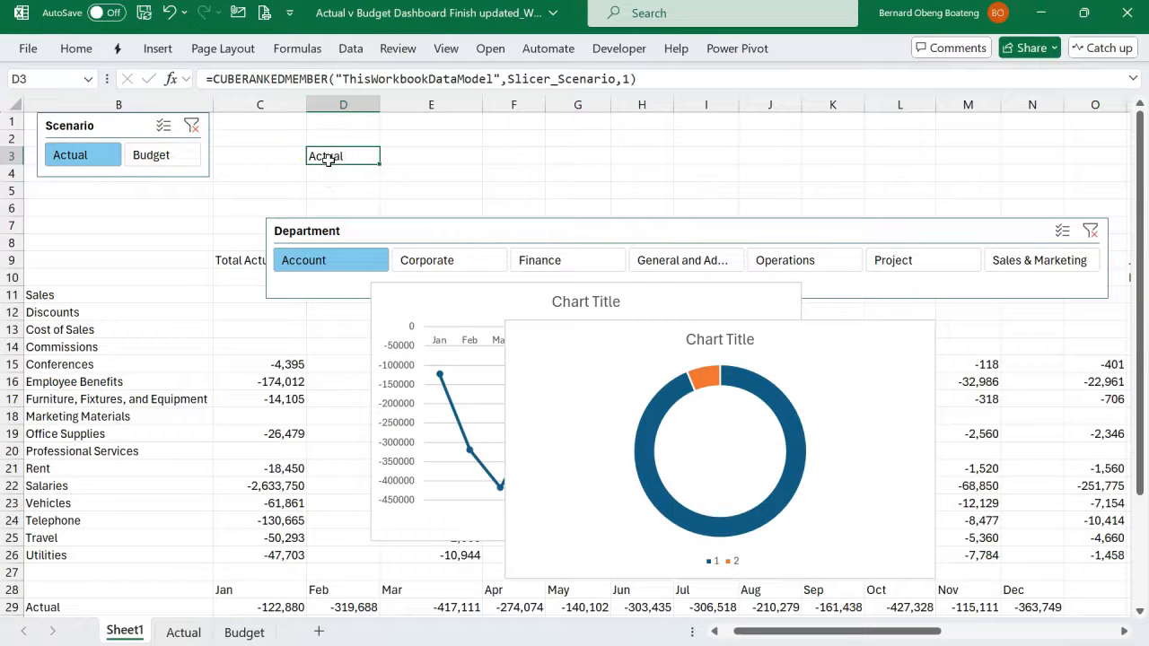
click(191, 130)
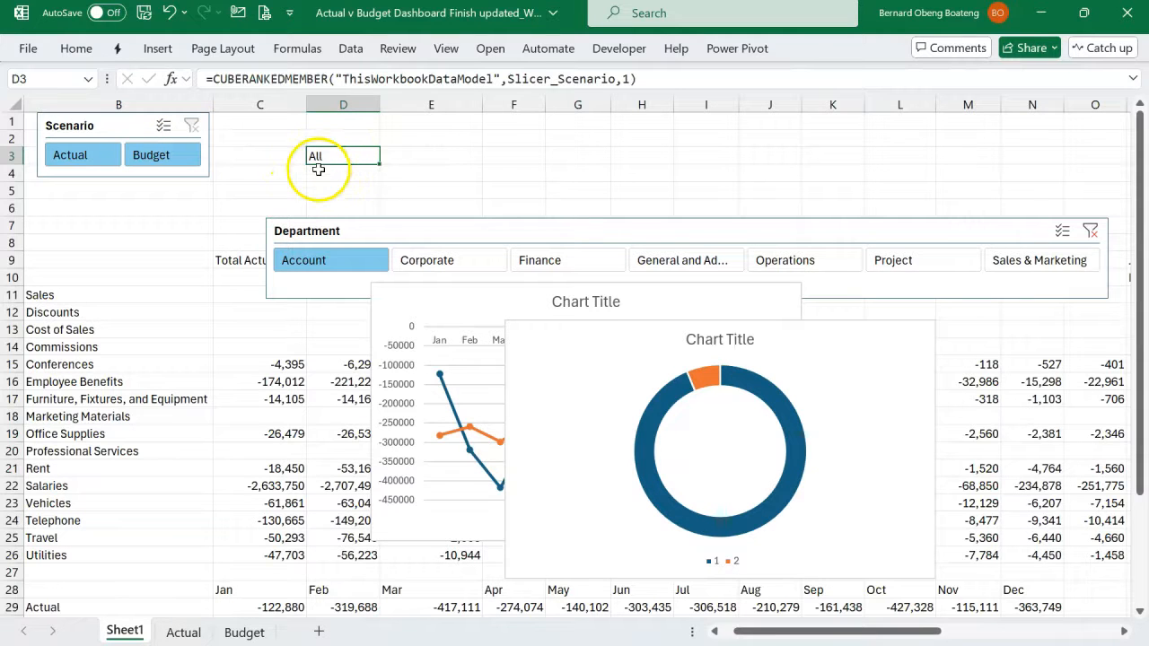
click(114, 157)
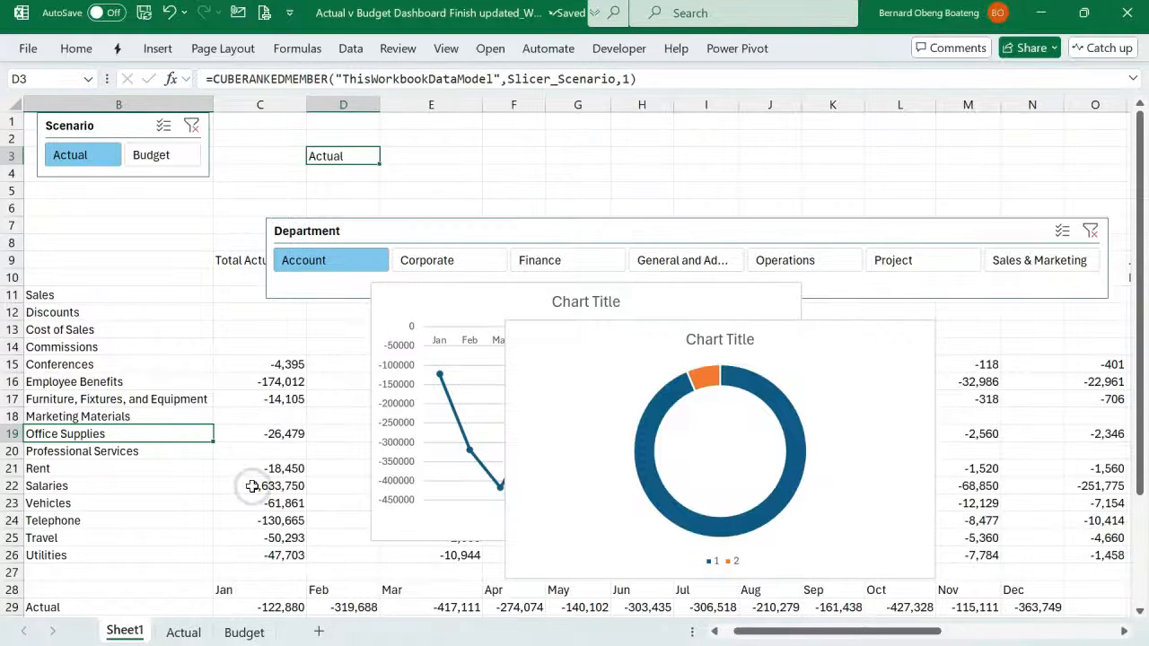
- Review the lower calculation rows, and switch to the finished dashboard workbook to examine the formulas in G23 and J25
scroll(253, 485, down, 2)
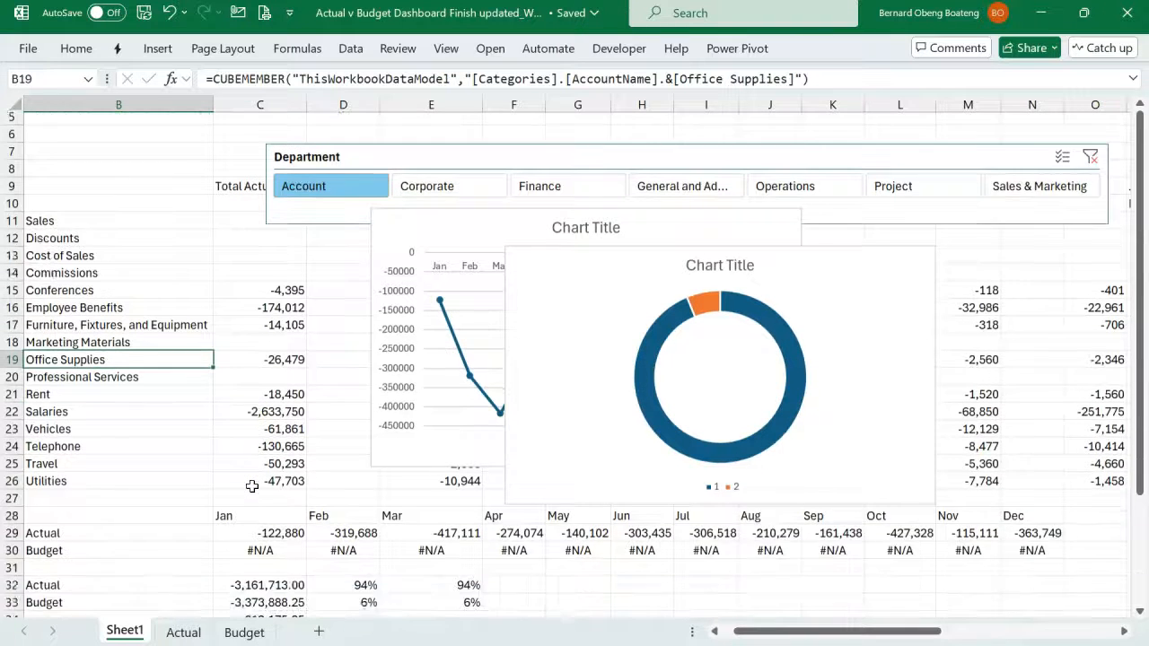
click(252, 486)
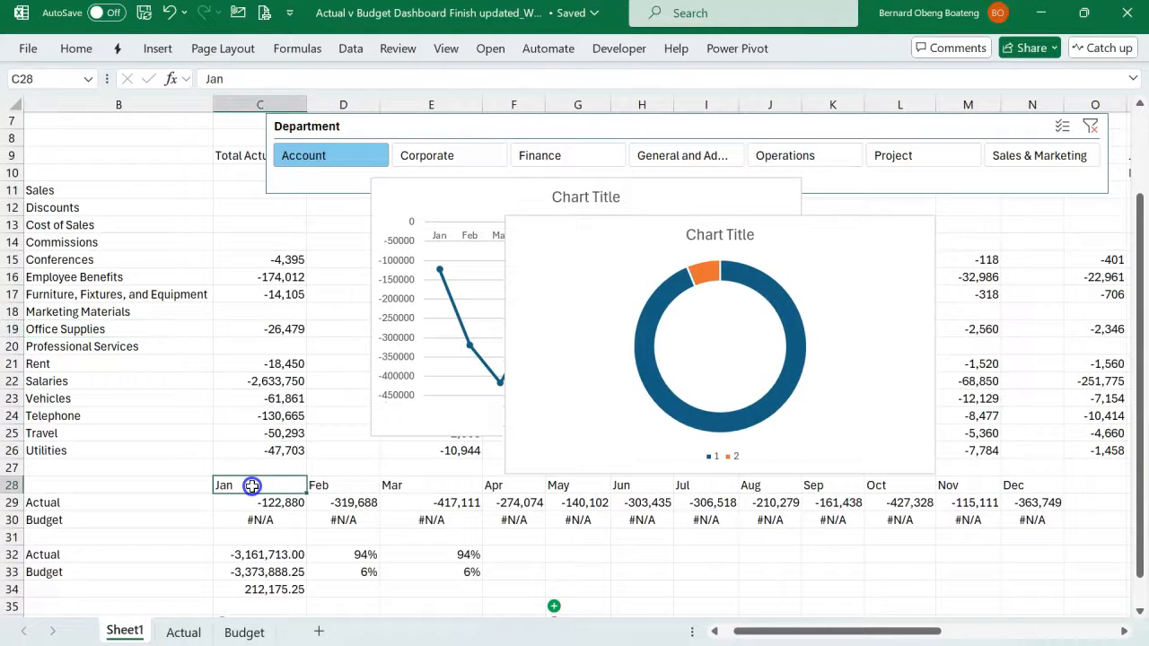
scroll(252, 486, down, 4)
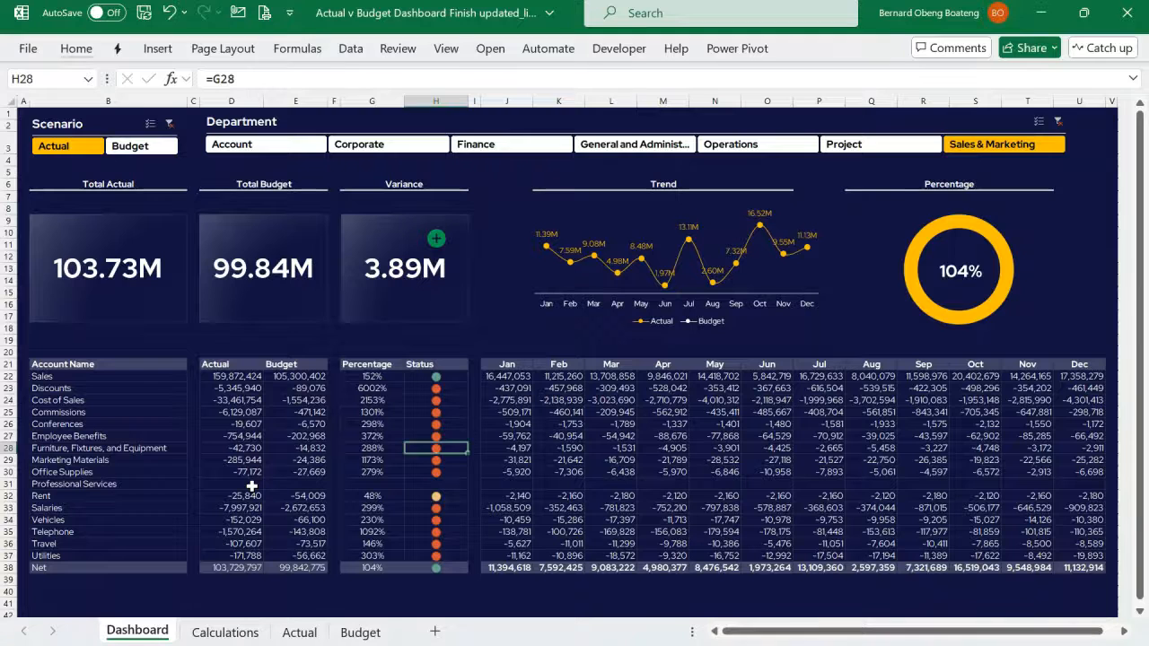
click(350, 388)
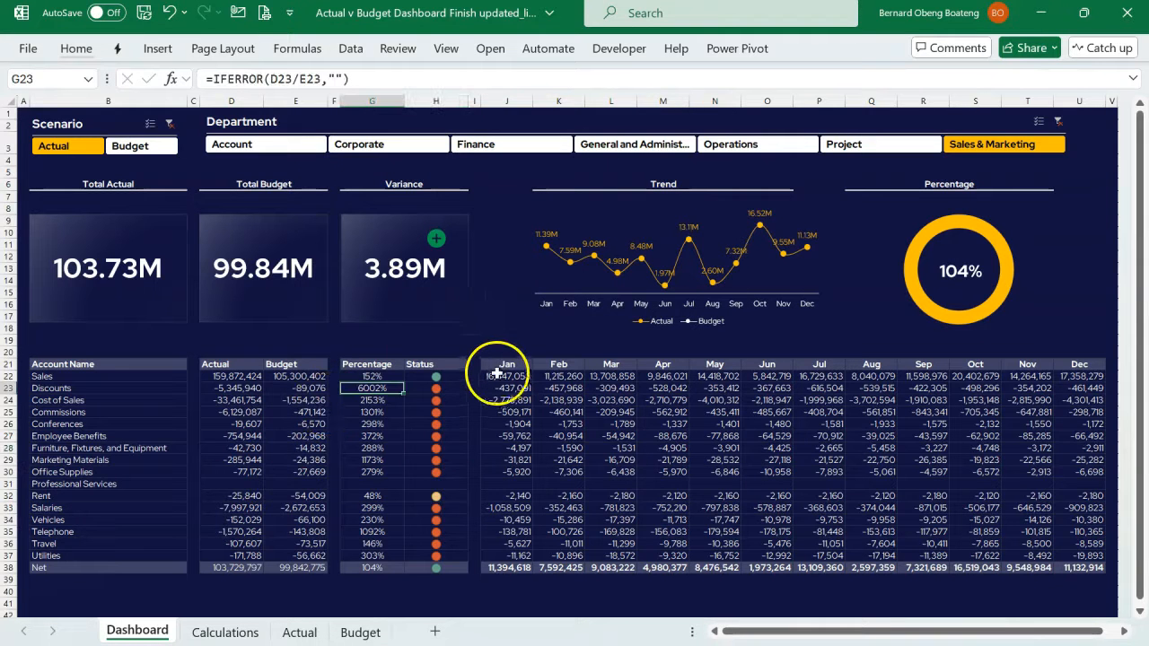
click(507, 411)
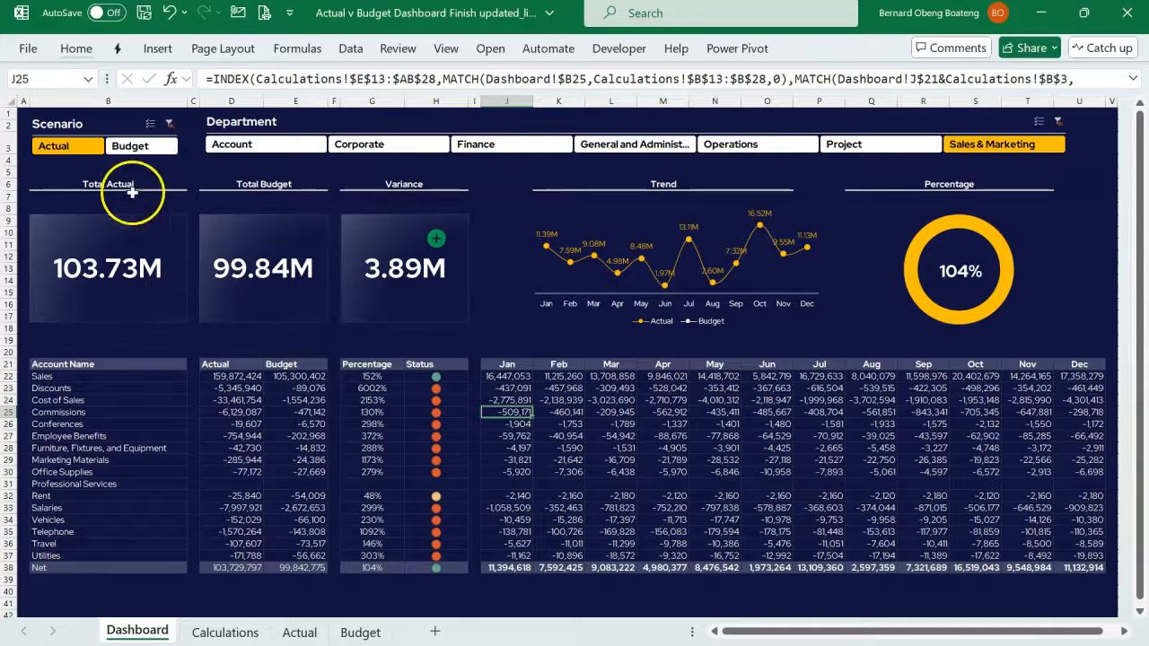
- Select the narrow spacer columns A, C, F, I and V together on the finished dashboard to examine its layout
click(23, 100)
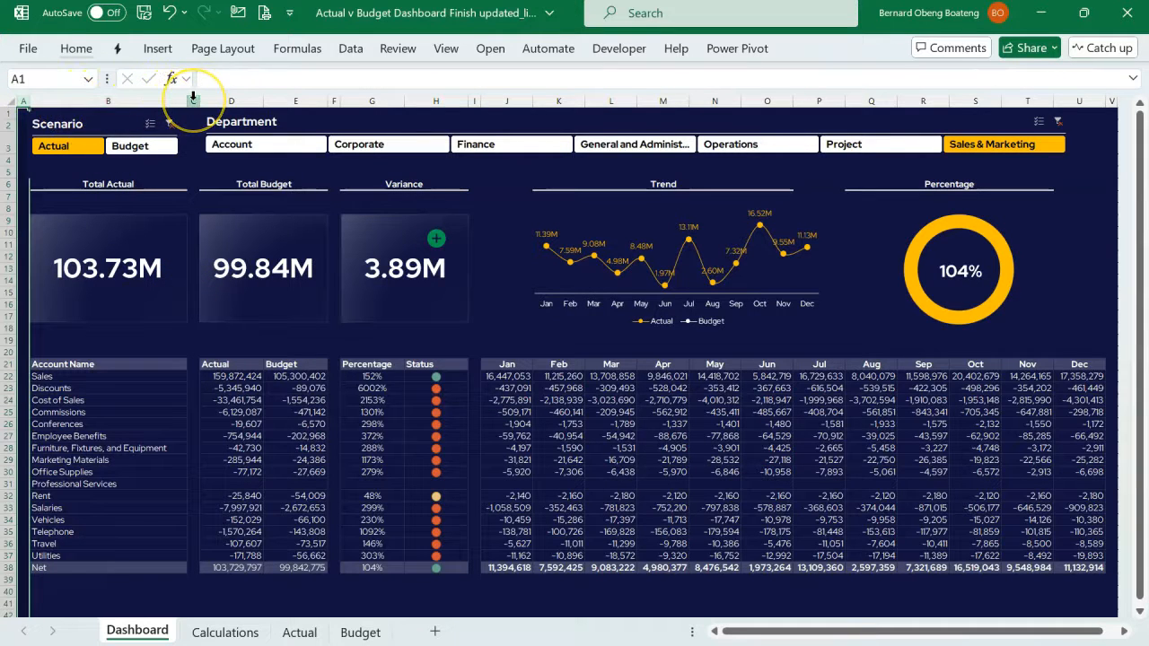
click(193, 100)
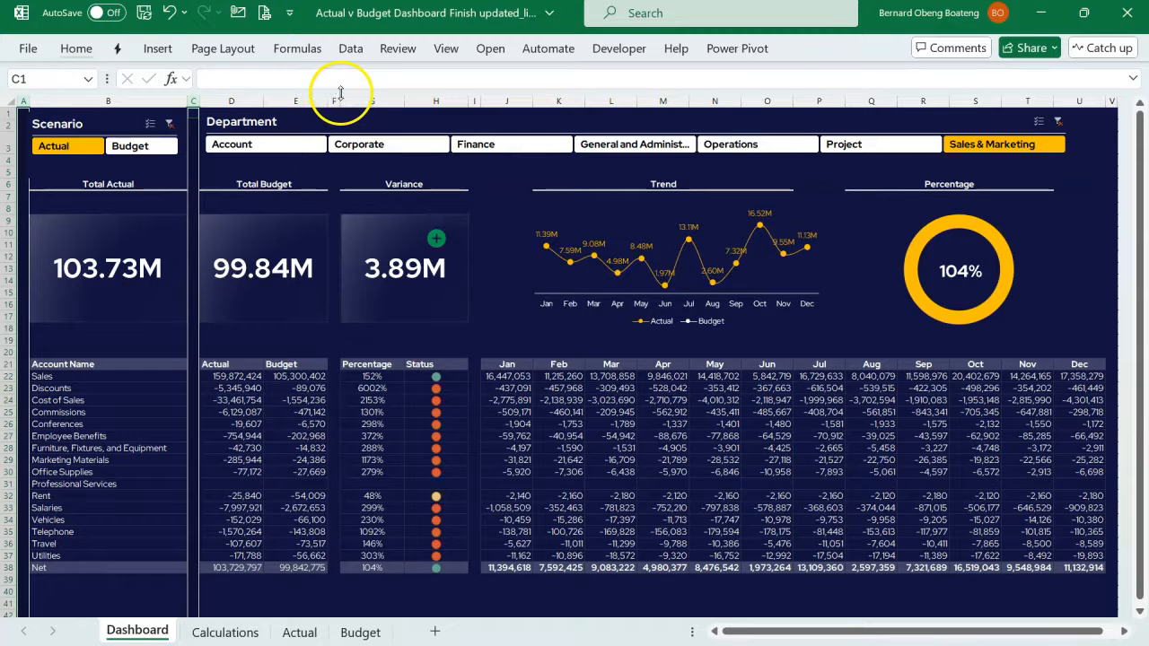
click(334, 99)
click(472, 98)
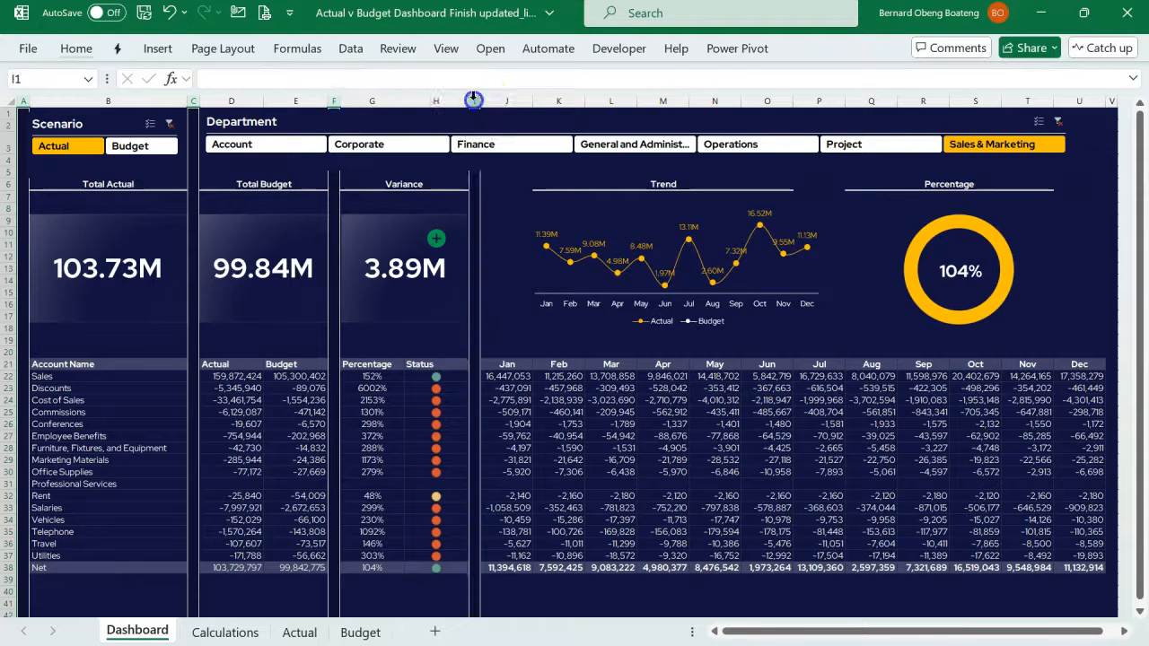
click(1111, 100)
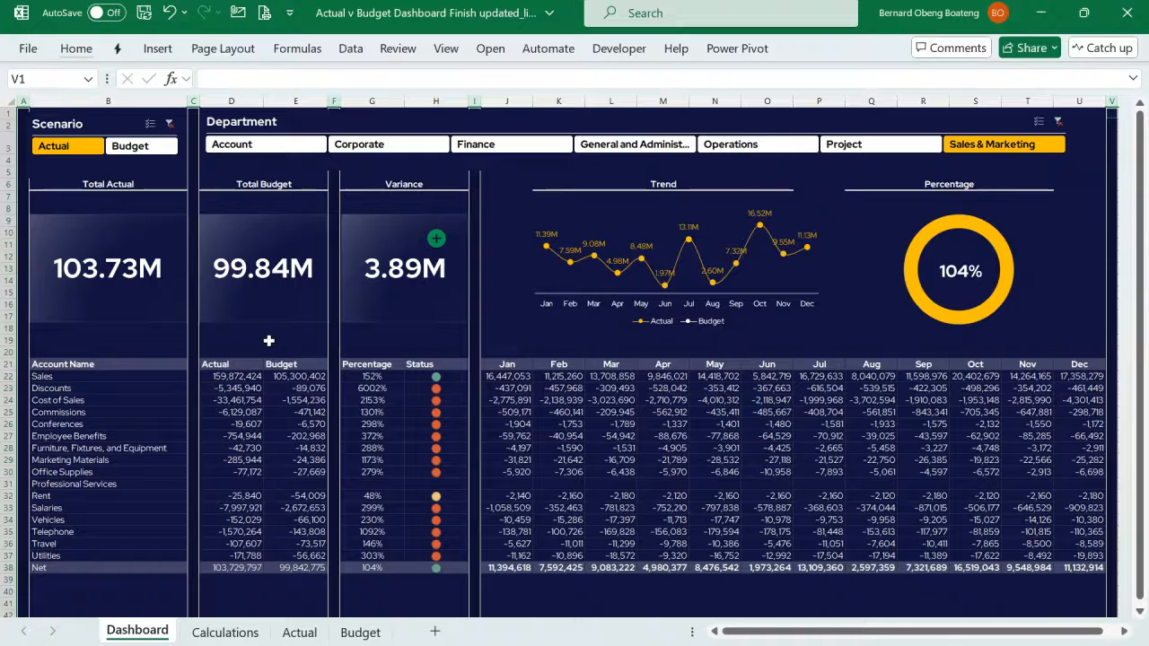
- Examine the finished table's formulas in the Account Name, Actual and Budget columns and in the monthly range J23:O25
click(122, 380)
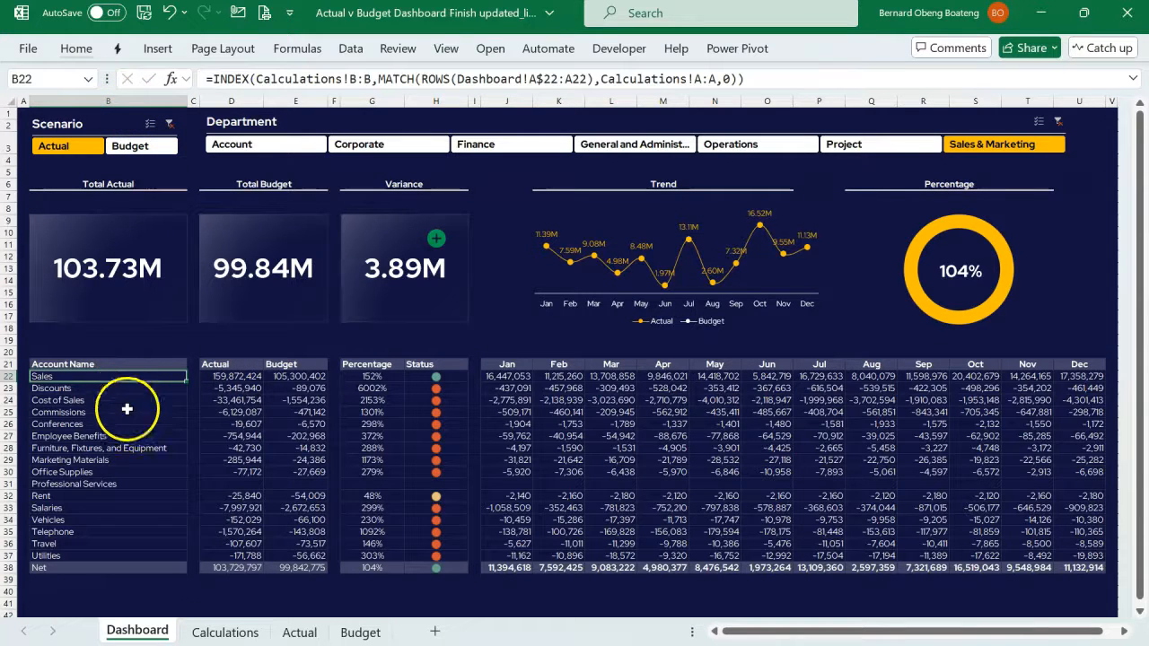
click(230, 402)
click(301, 404)
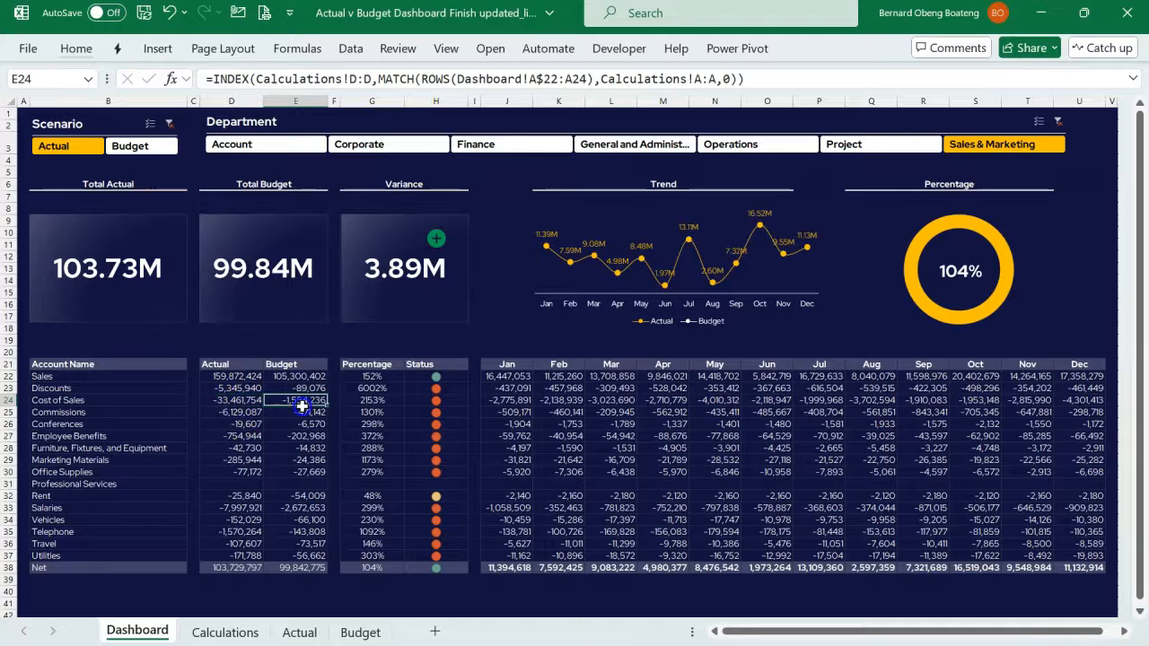
drag(507, 388, 758, 409)
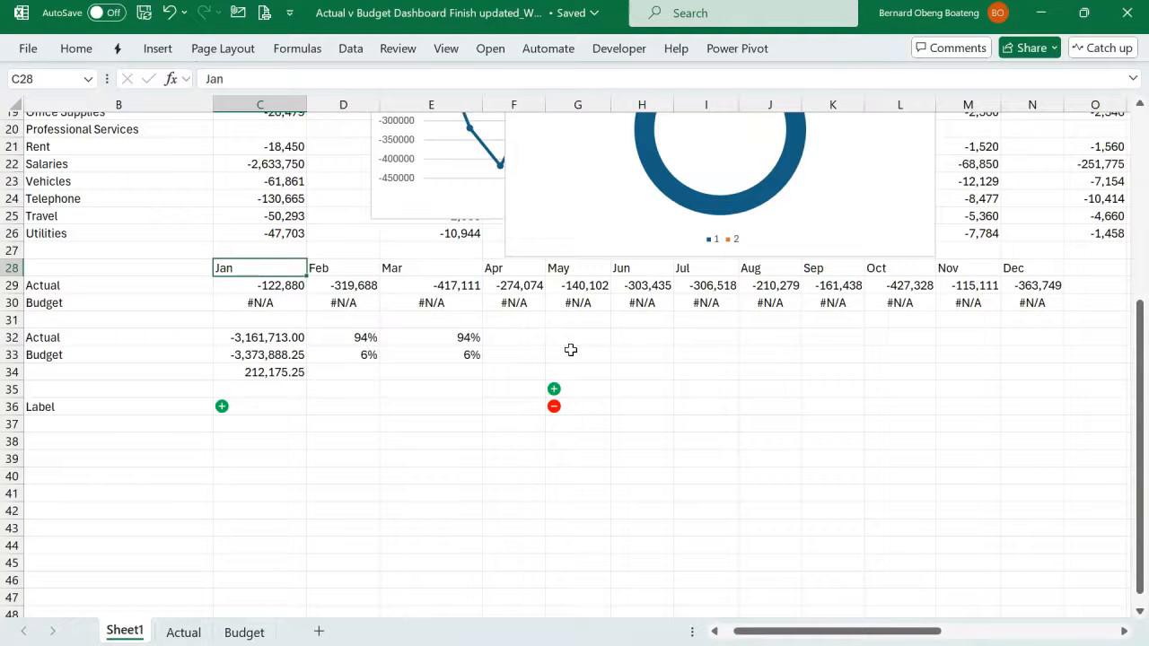
- Return to the working workbook and rename Sheet1 as Calculations
click(278, 477)
key(alt+h)
text(orCal)
text(culations)
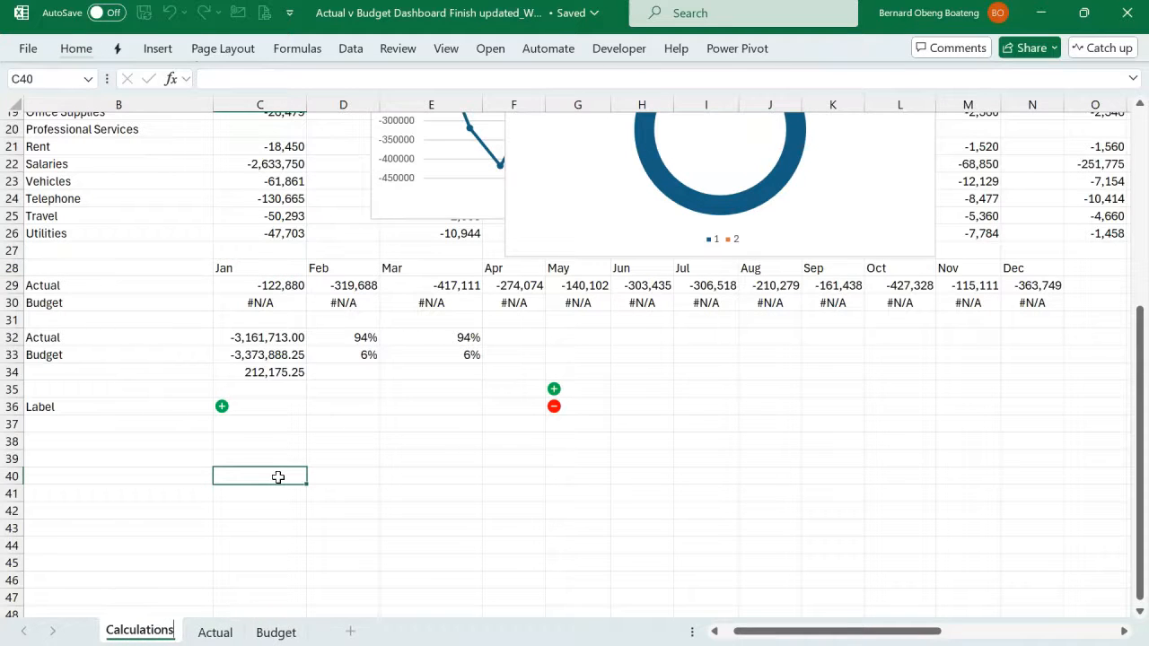
click(269, 510)
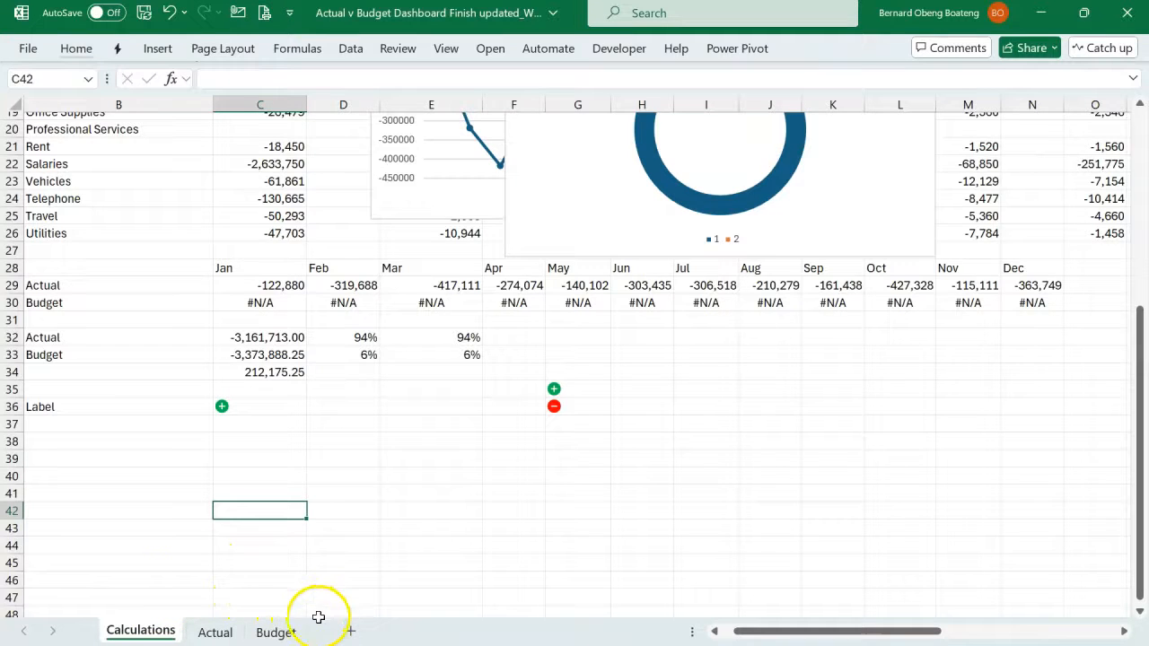
- Add a new worksheet, place it before Calculations, and name it Dashboard
click(349, 631)
drag(232, 633, 149, 616)
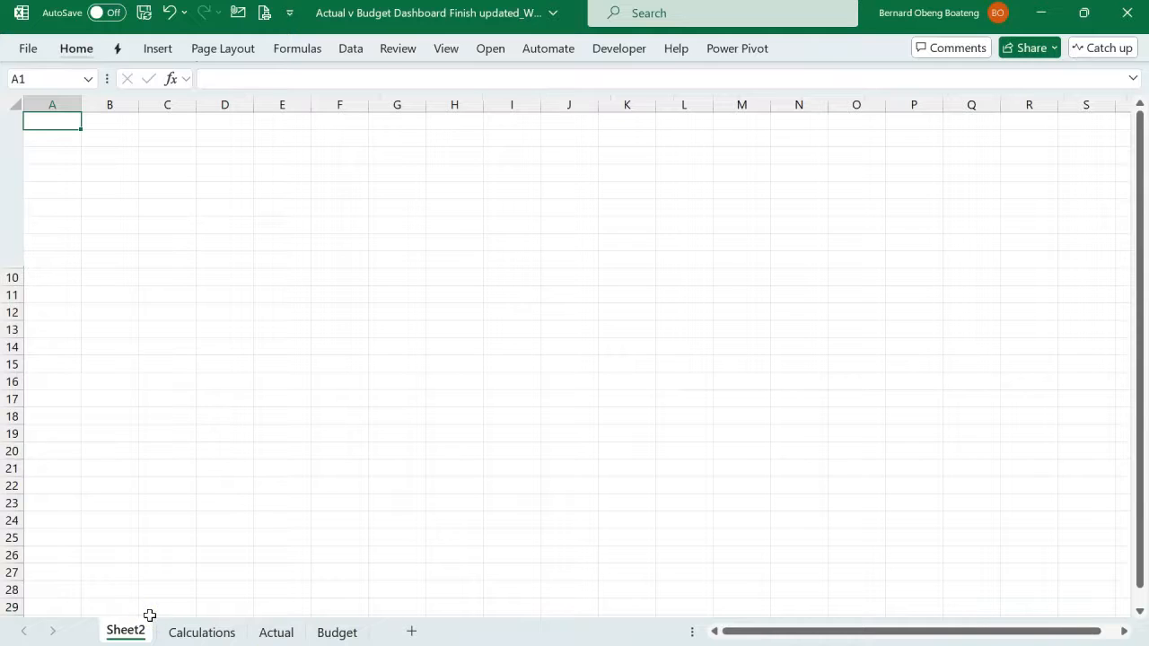
double_click(149, 616)
text(Dashboard)
click(159, 579)
click(177, 414)
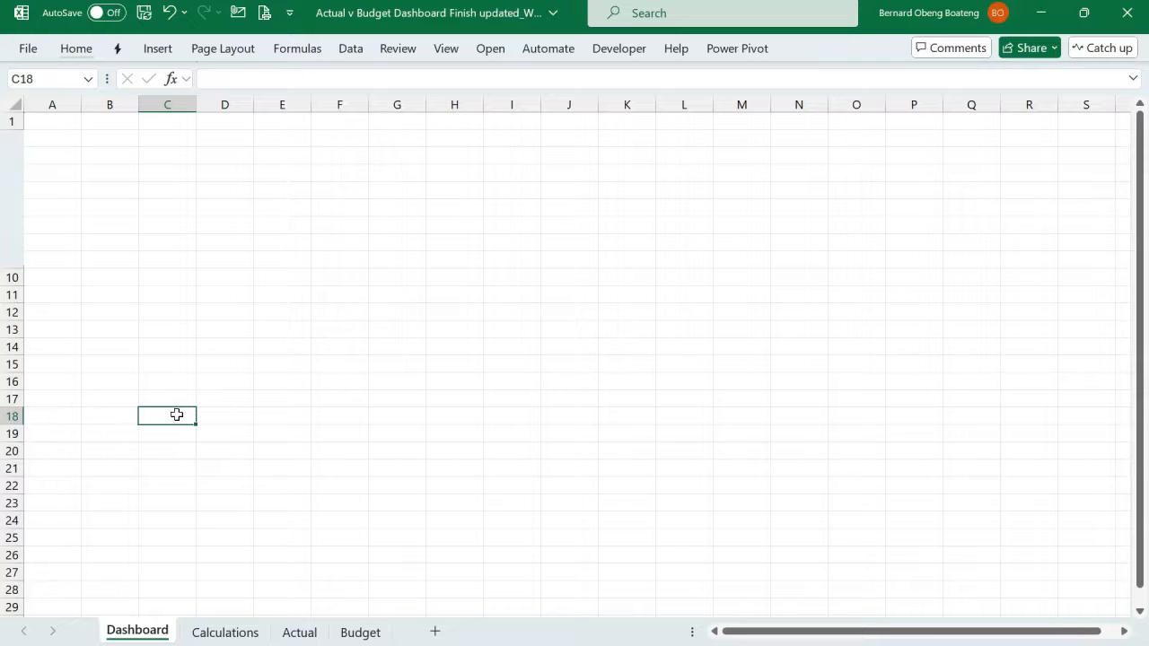
- Select the entire Dashboard sheet, copy the hex code #111340 from the palette slide in PowerPoint, and return to the working workbook
key(ctrl+a)
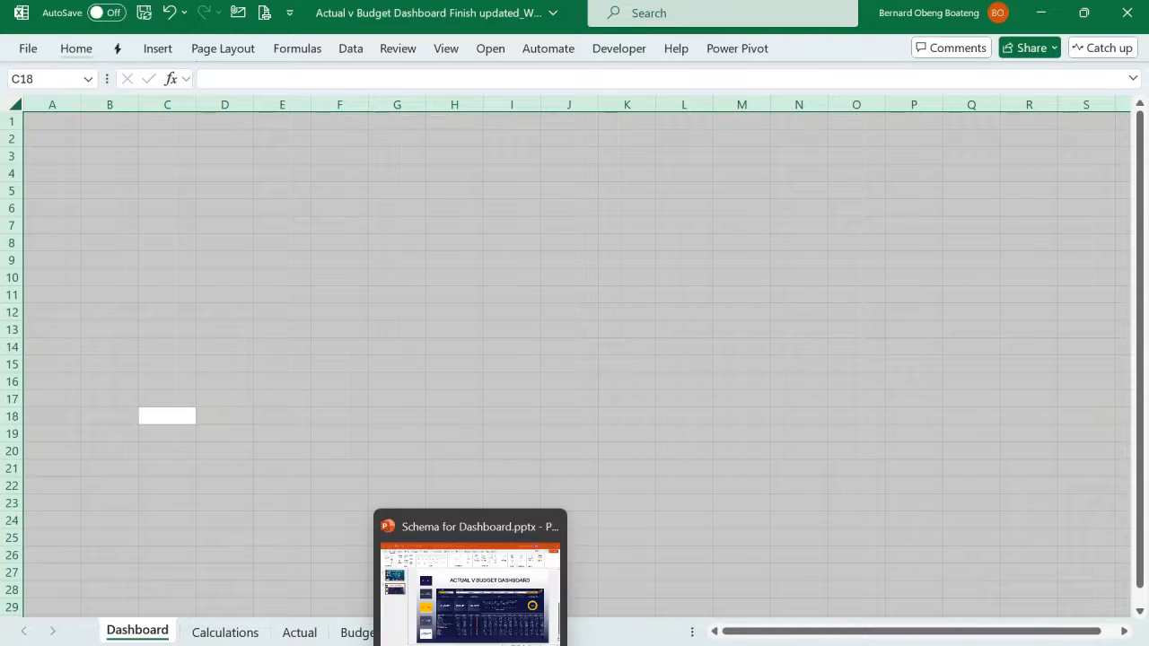
click(470, 588)
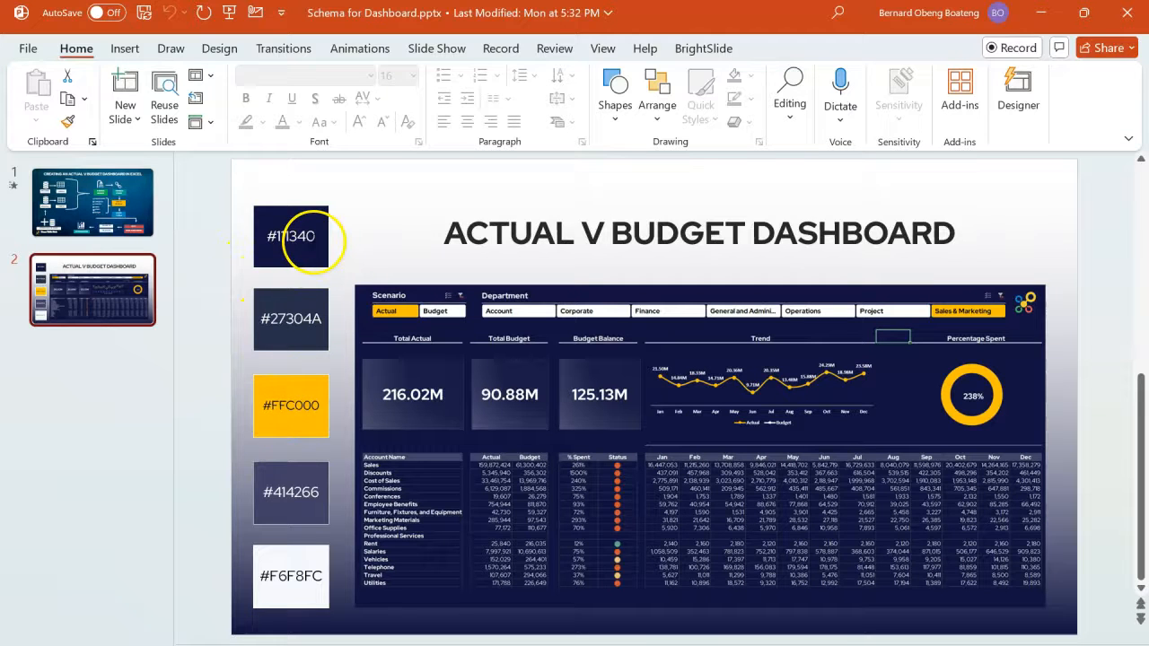
click(313, 239)
drag(313, 239, 268, 238)
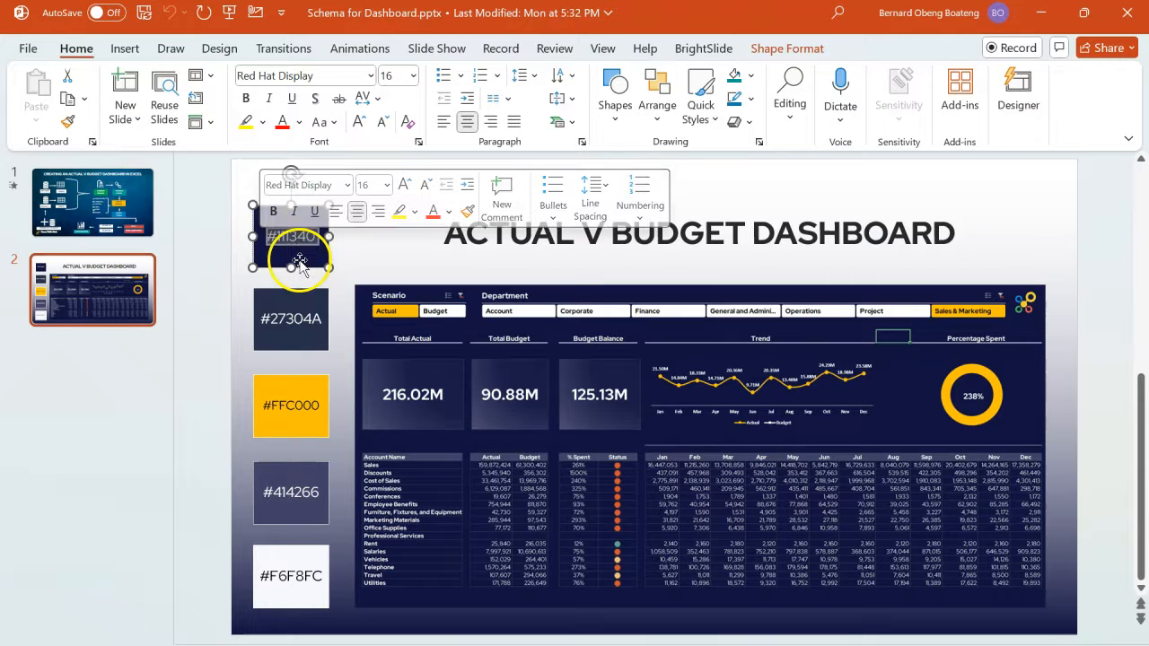
key(ctrl+c)
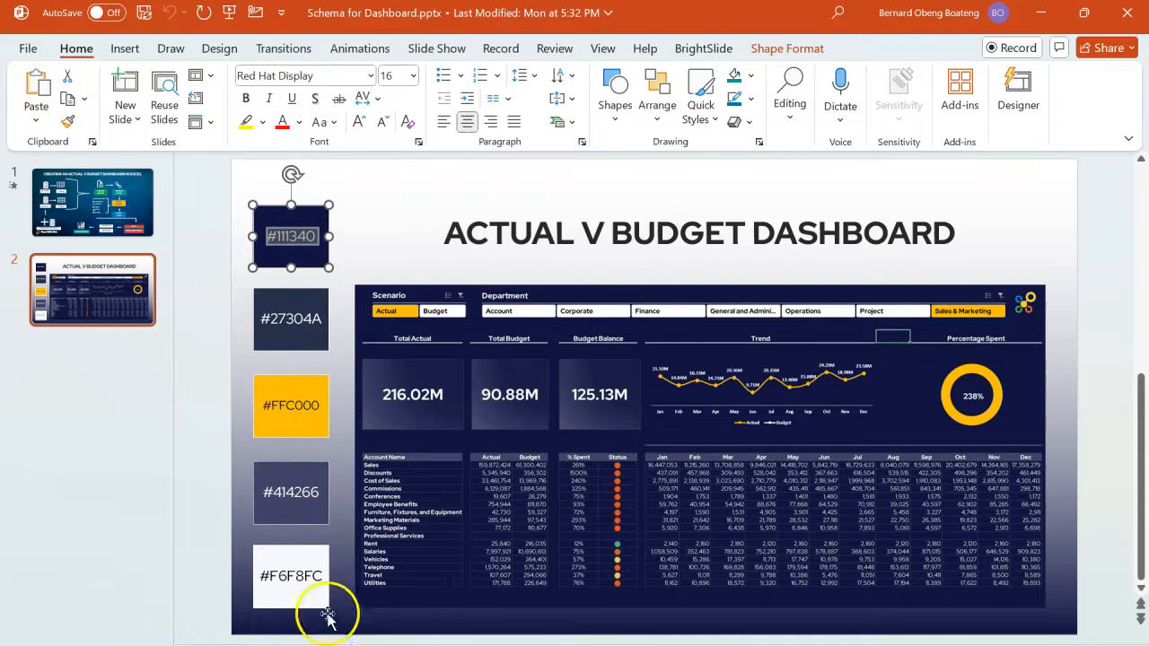
click(233, 645)
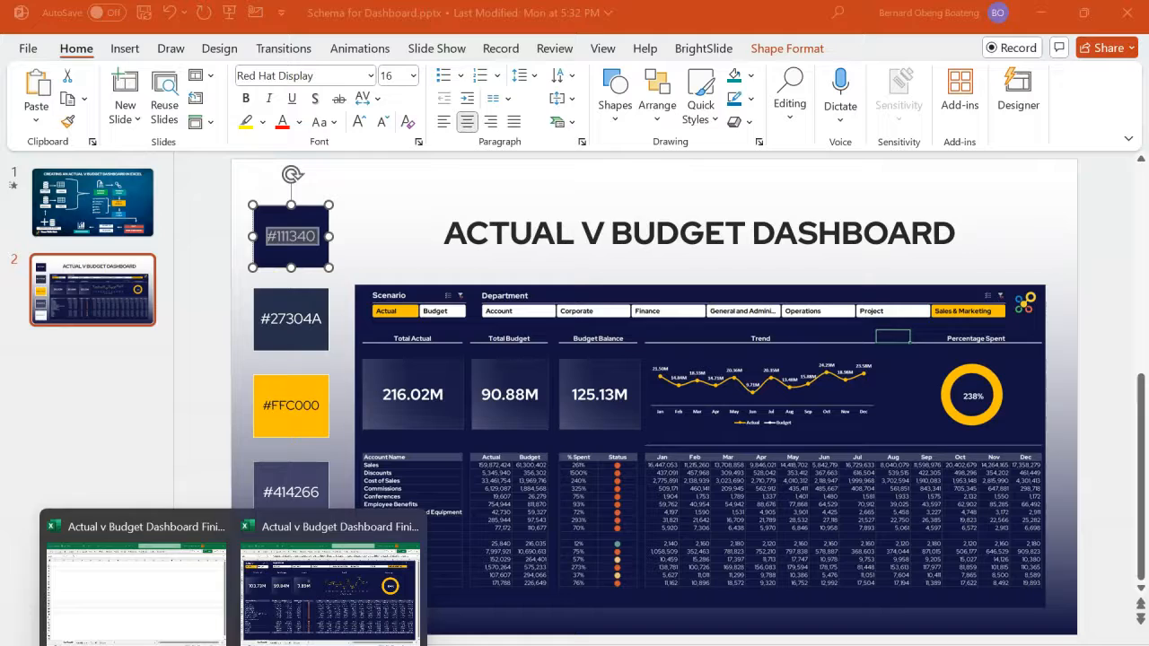
click(207, 606)
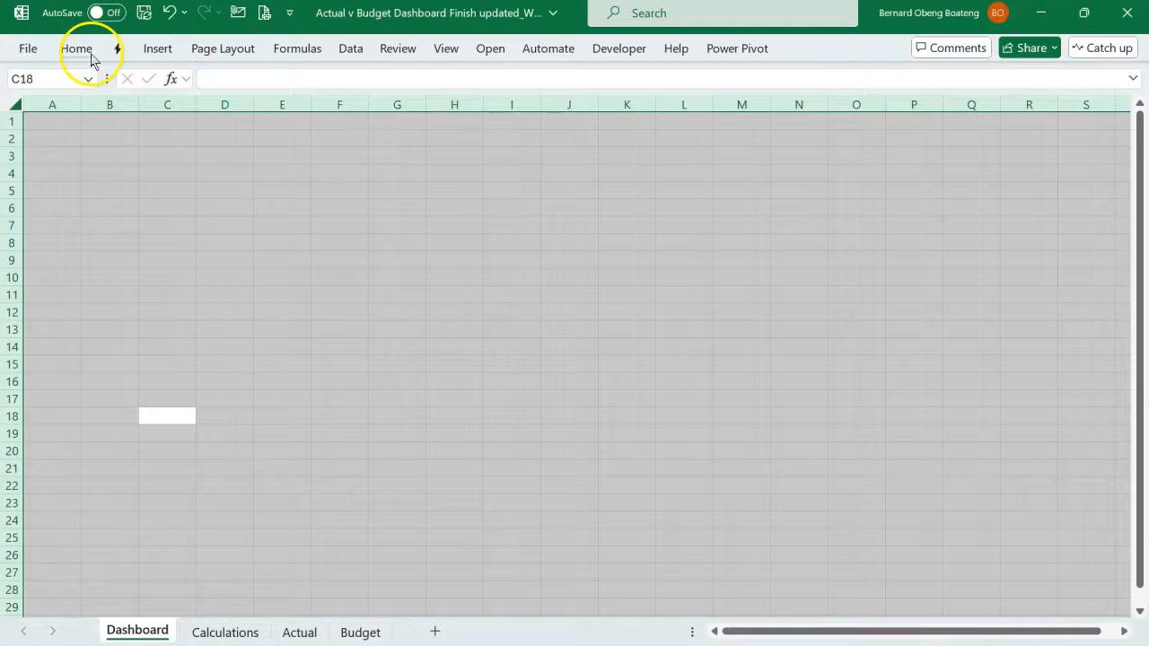
- Fill the entire Dashboard sheet with the custom colour #111340
click(77, 49)
click(259, 111)
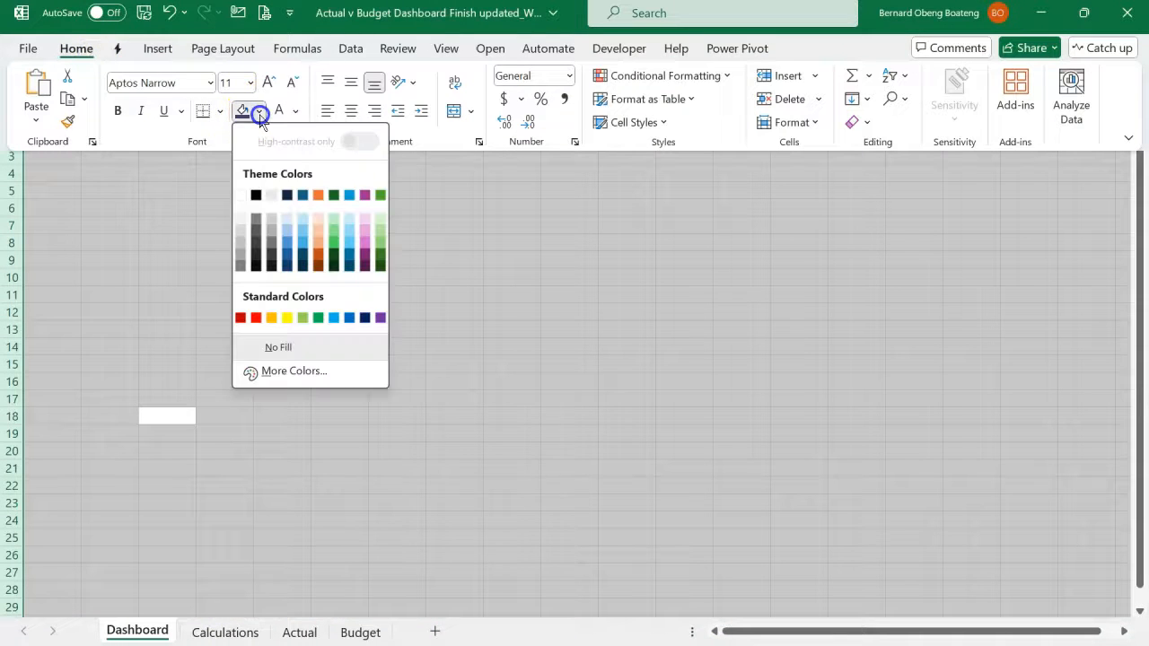
click(294, 372)
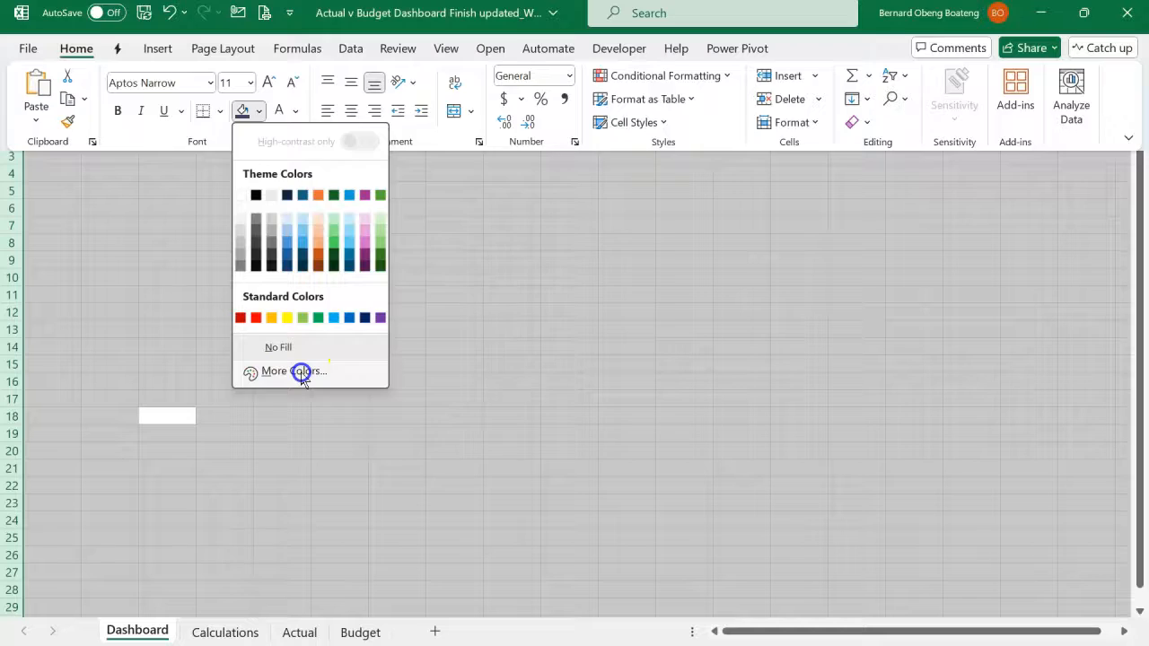
click(462, 170)
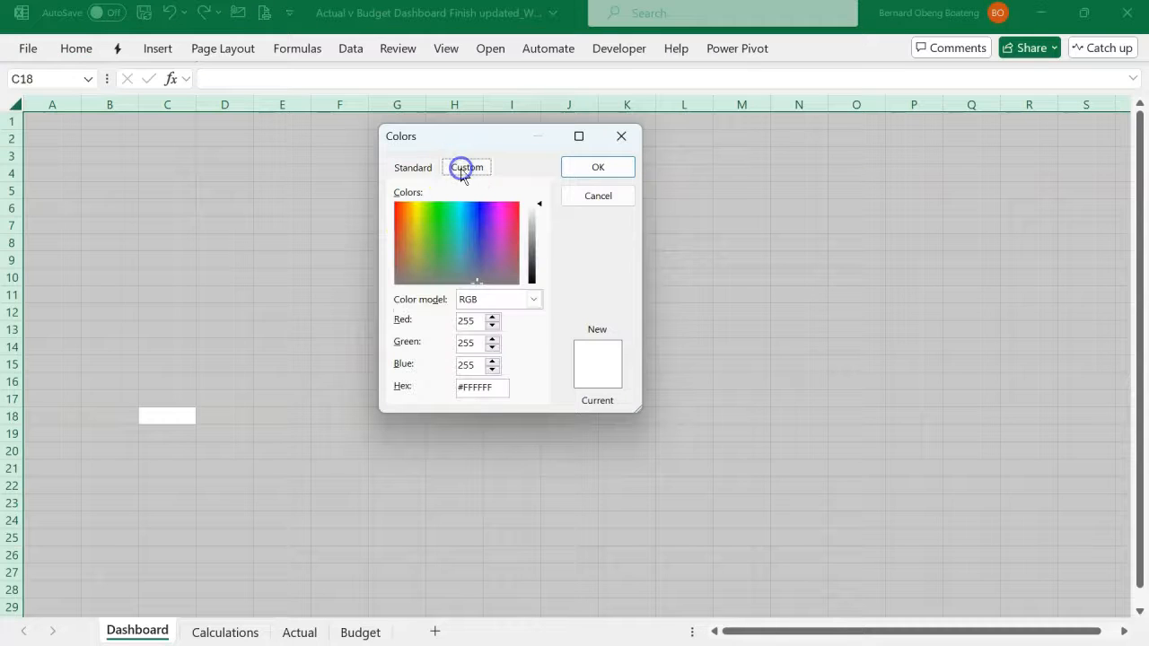
click(496, 385)
drag(496, 385, 404, 395)
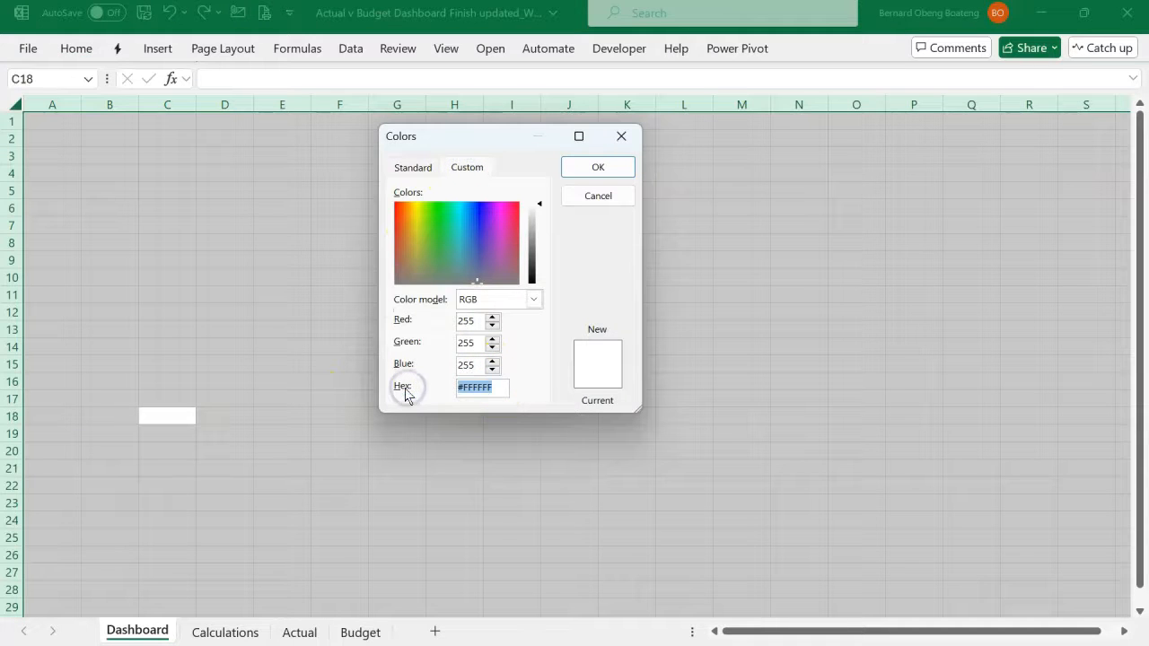
click(469, 341)
click(585, 166)
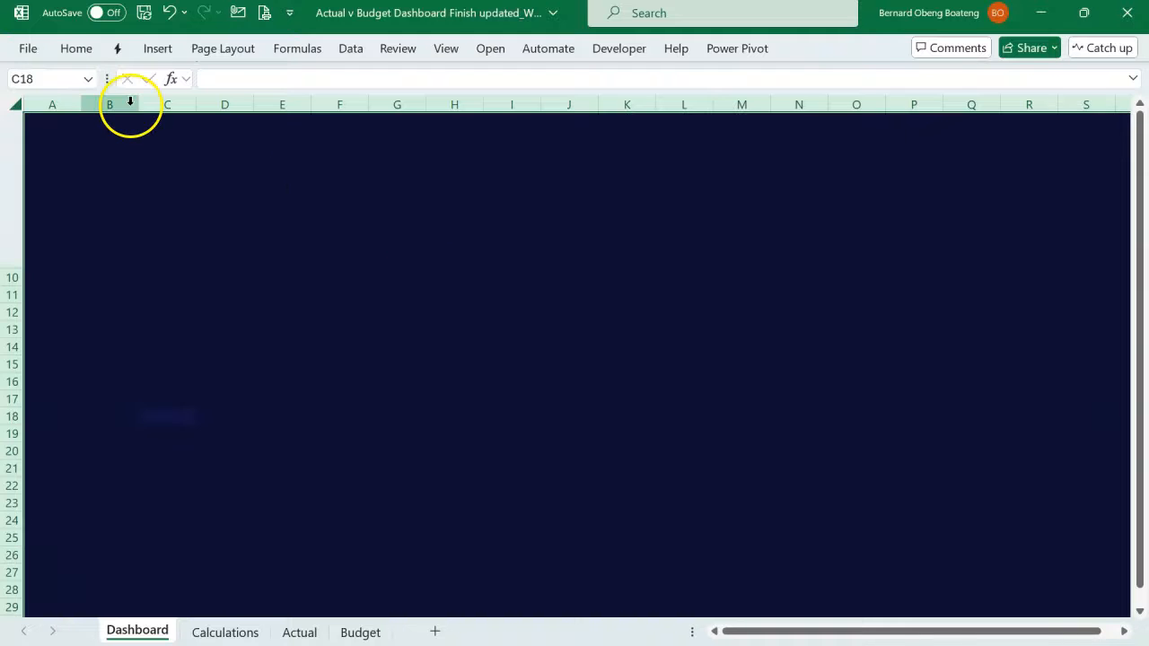
- Set the font of the whole Dashboard sheet to Red Hat Display
click(83, 48)
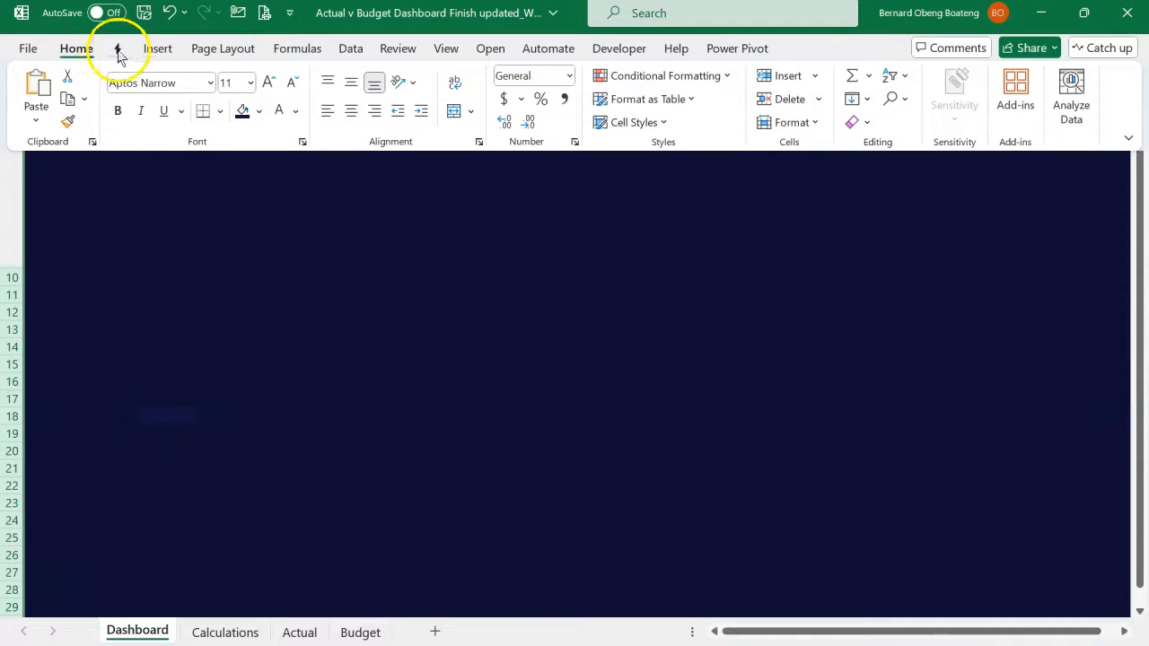
click(187, 81)
text(Red Hat Display)
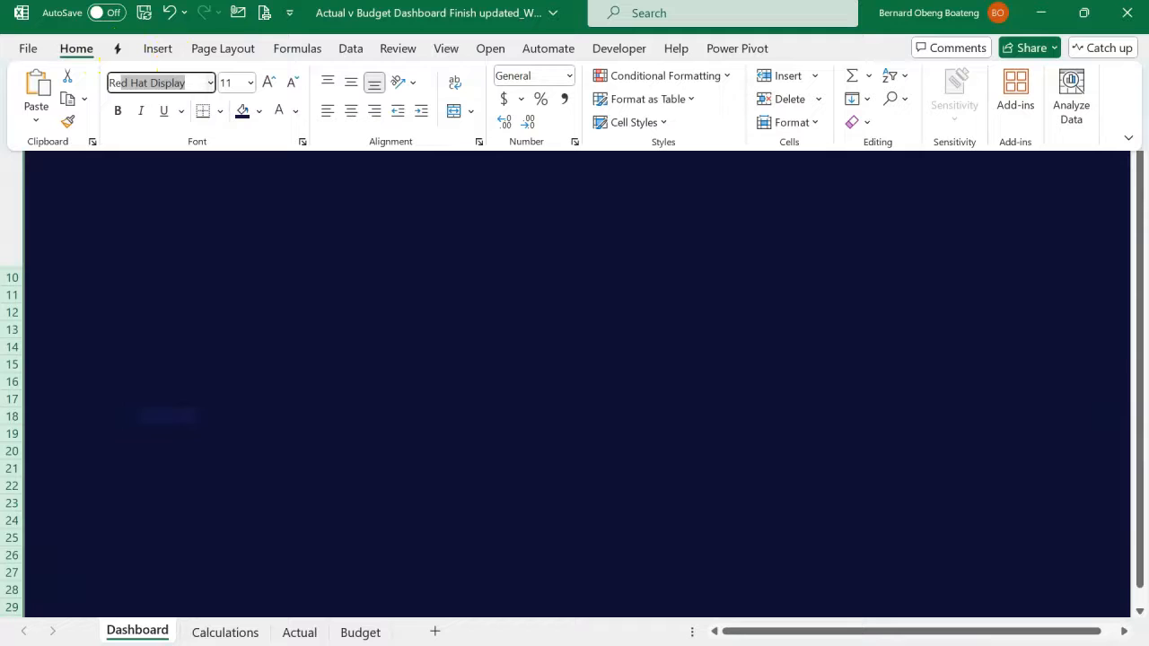
key(Right)
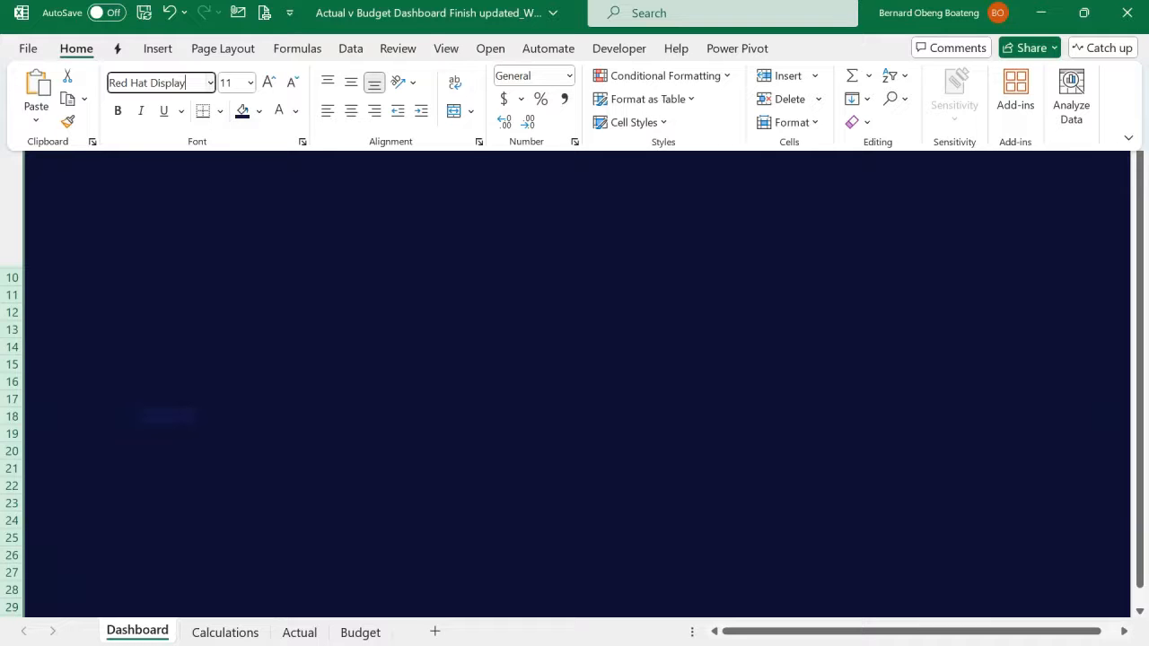
key(Return)
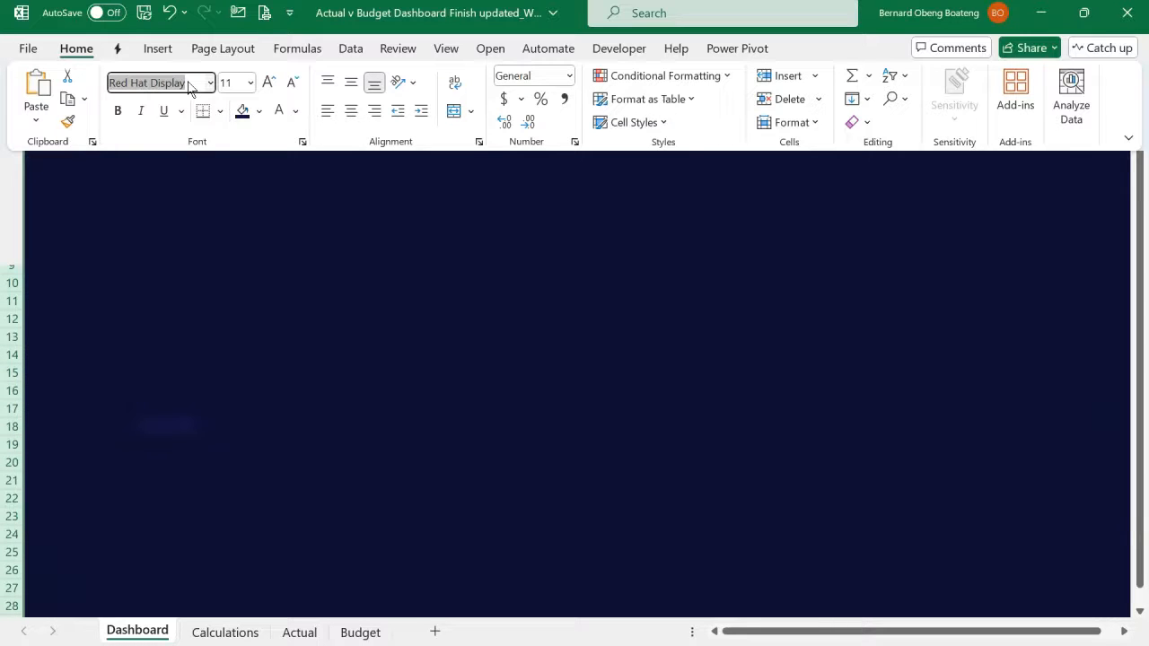
- Make the Dashboard sheet's font white and set its size to 10.5
click(296, 111)
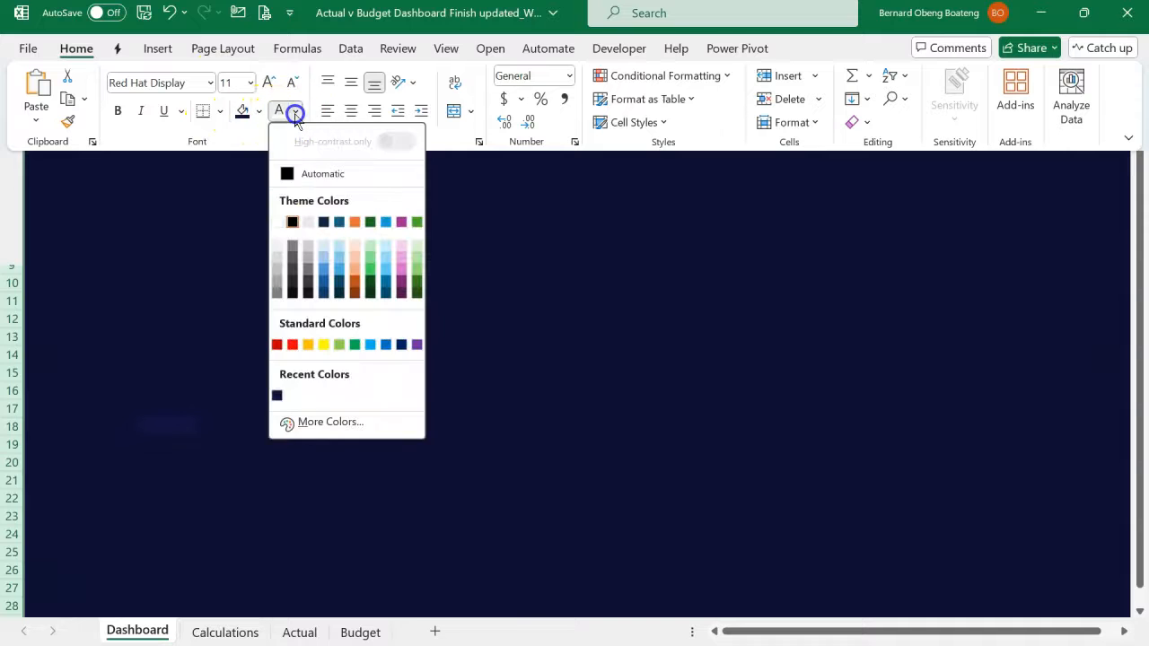
click(280, 223)
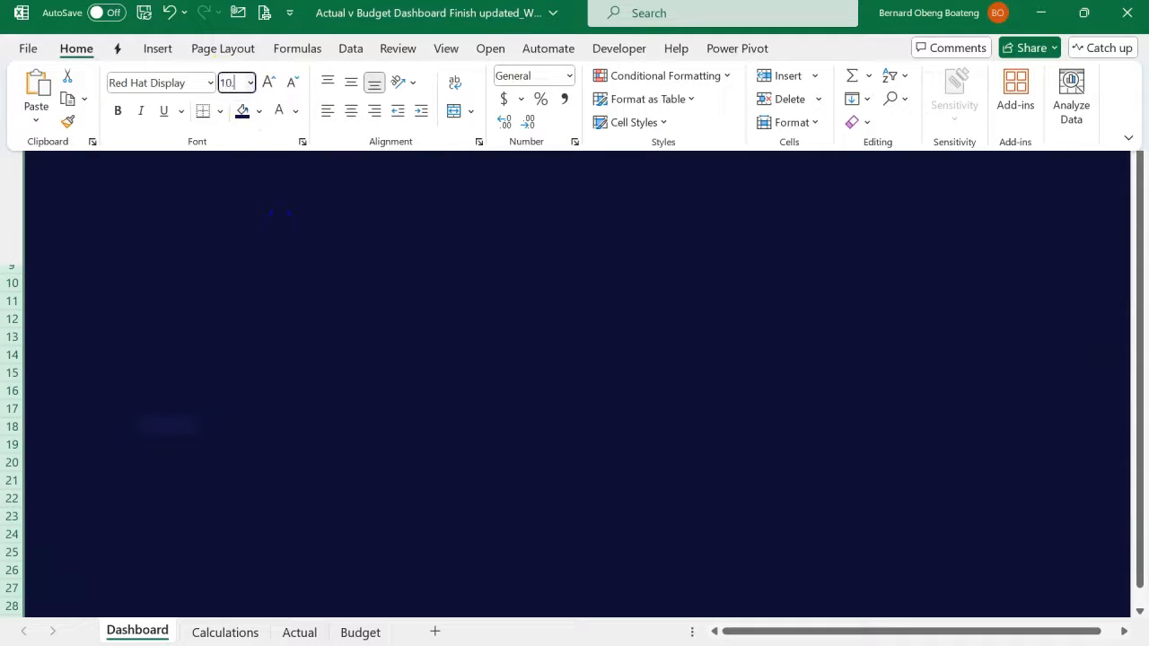
key(Return)
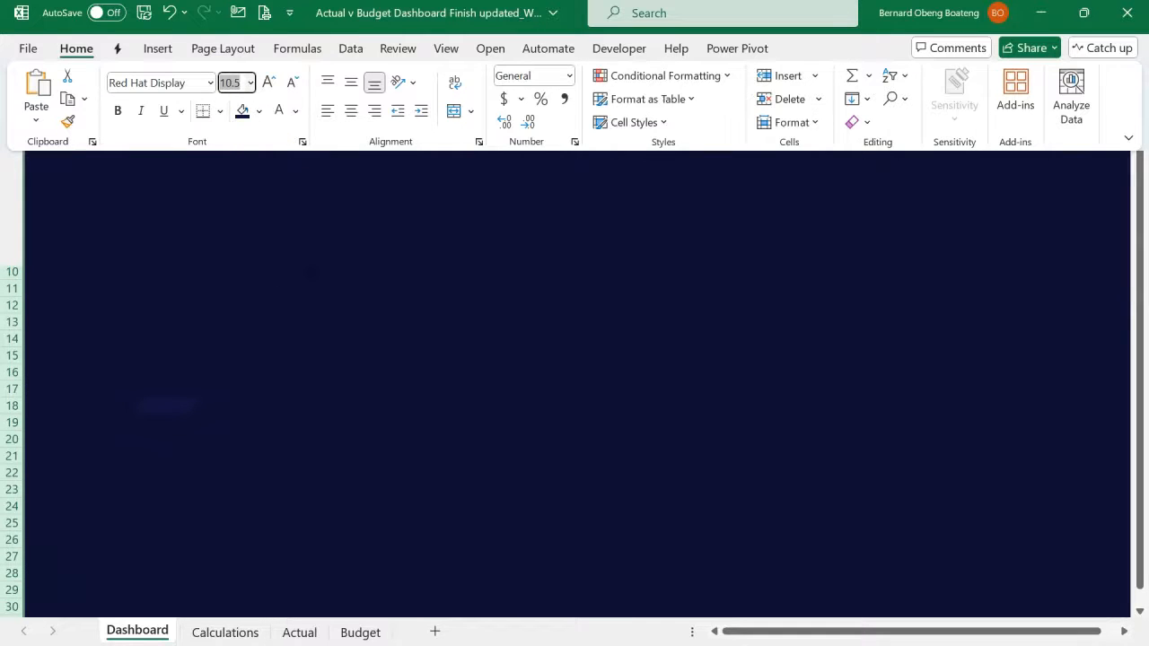
click(308, 259)
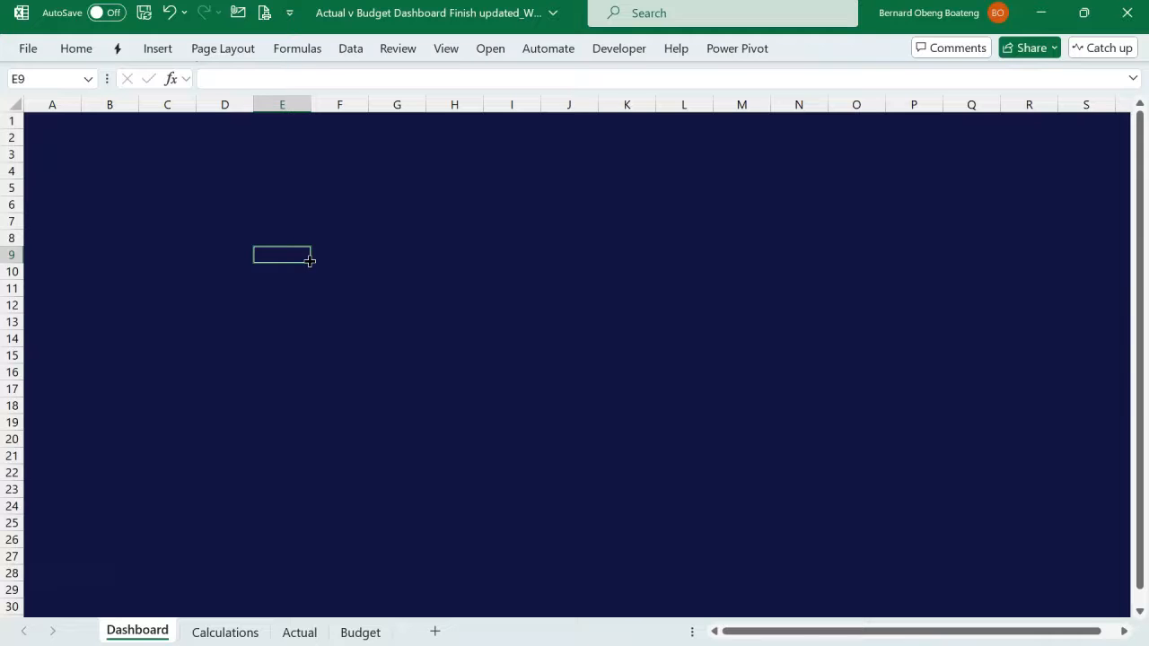
- Check the narrow spacer column F on the finished dashboard, and return to the working workbook's Dashboard sheet
click(68, 224)
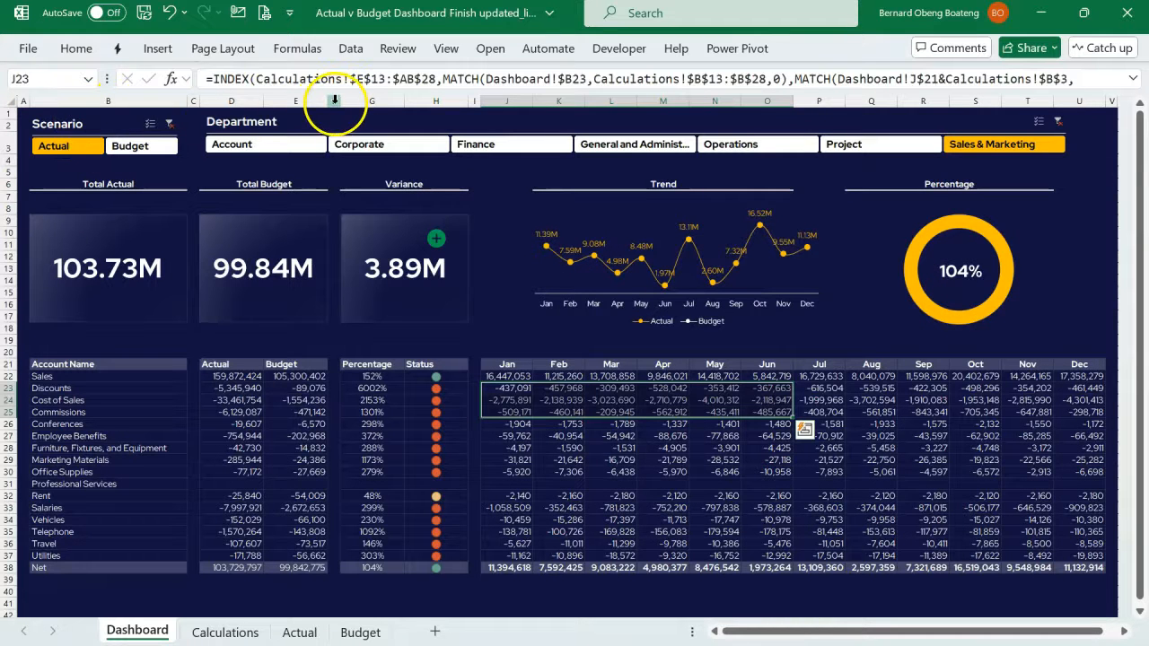
click(332, 101)
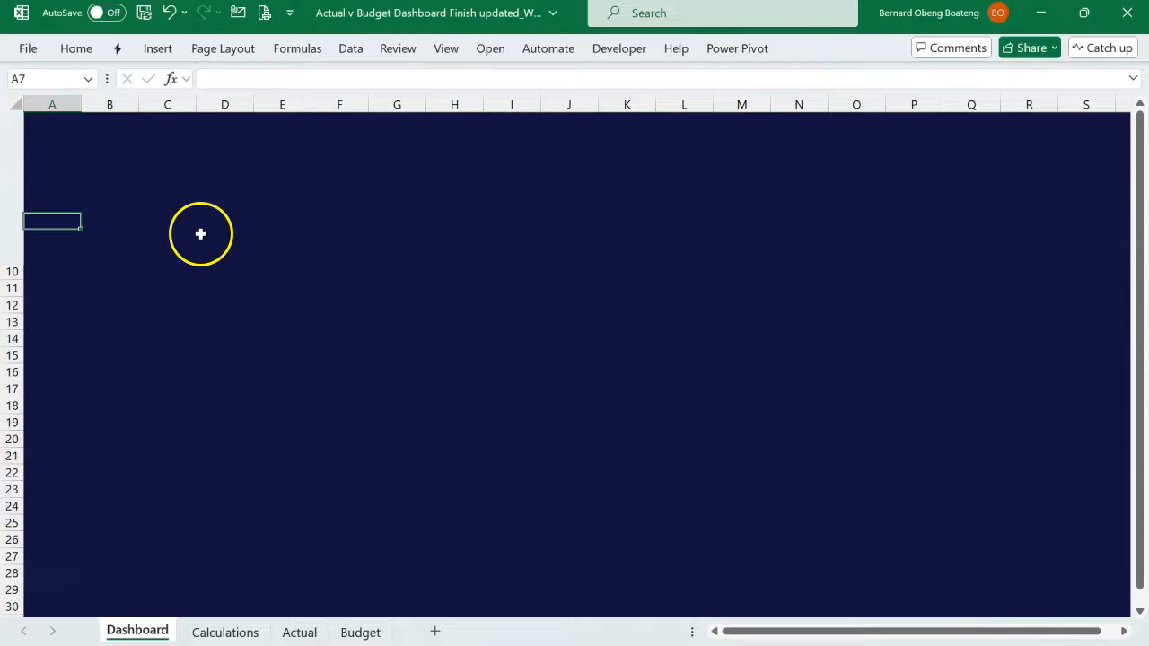
click(200, 235)
click(92, 165)
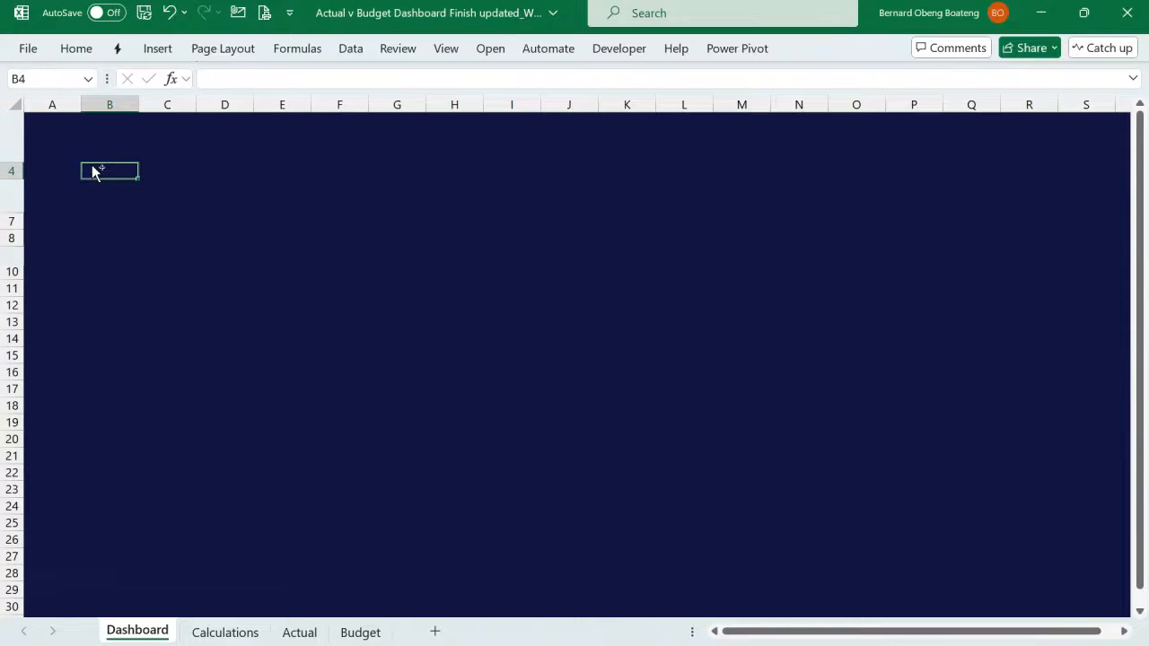
- Set the width of columns A, C, F, I and V together to 2 as spacers
click(59, 105)
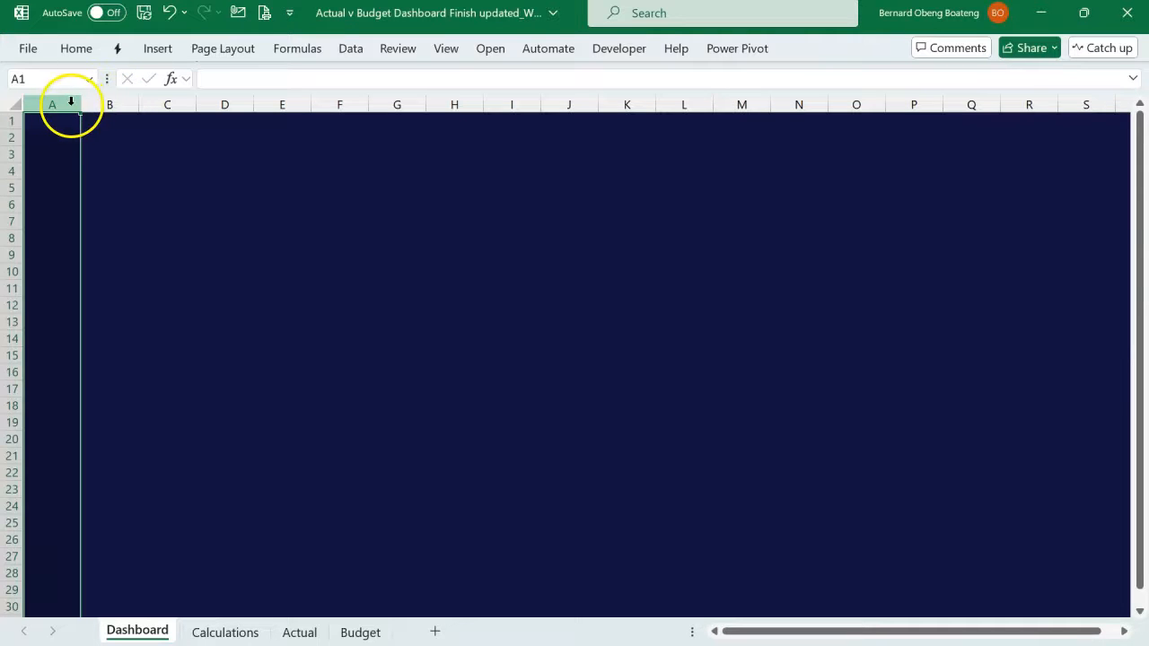
ctrl+click(169, 104)
ctrl+click(339, 104)
ctrl+click(505, 100)
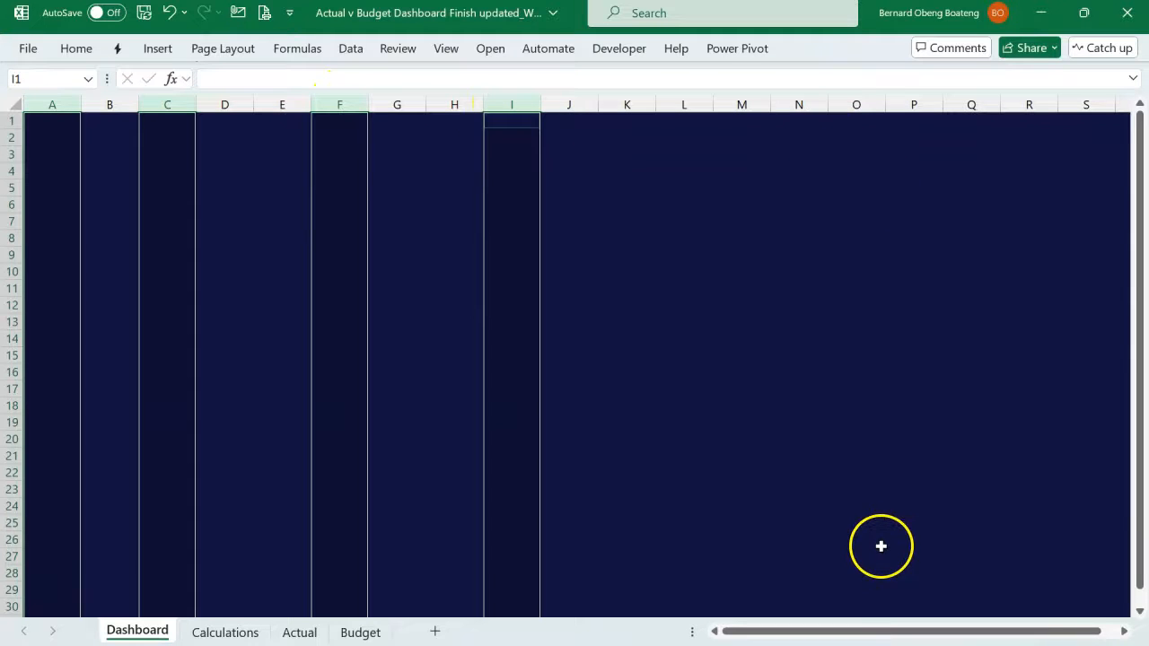
click(1123, 632)
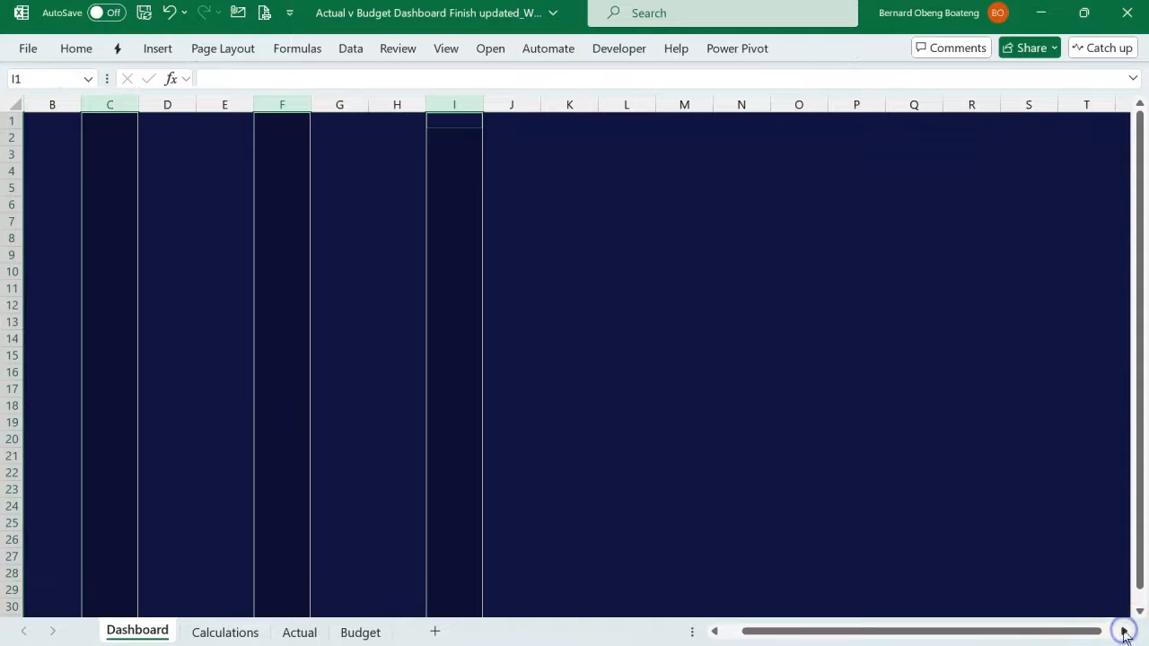
click(1123, 632)
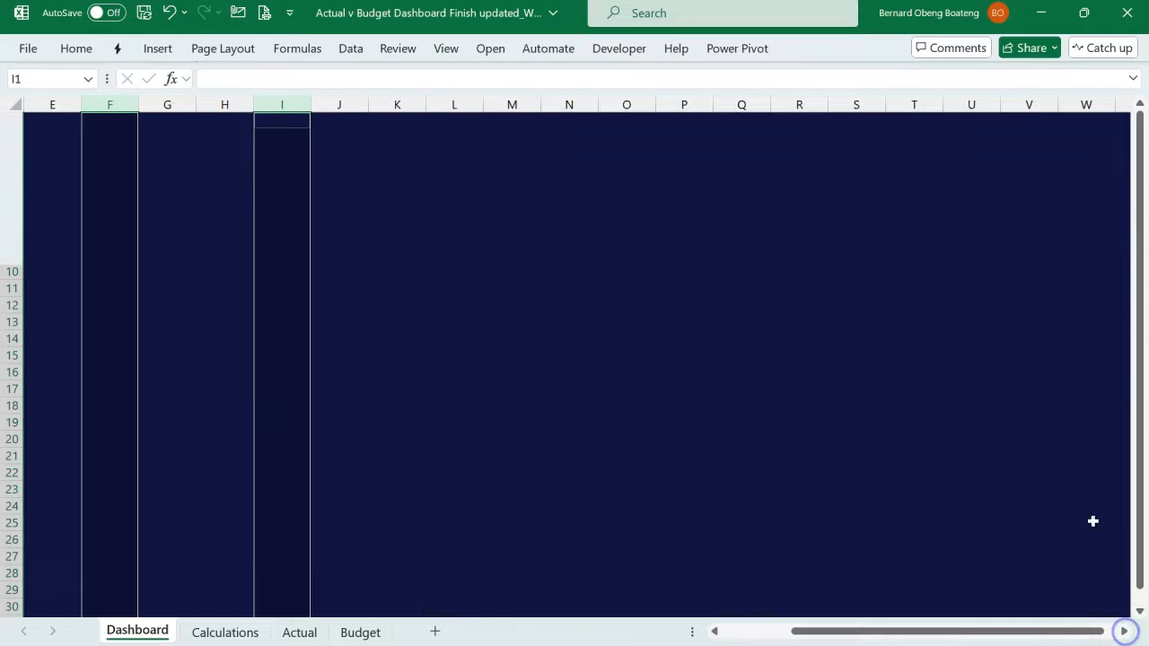
ctrl+click(1026, 105)
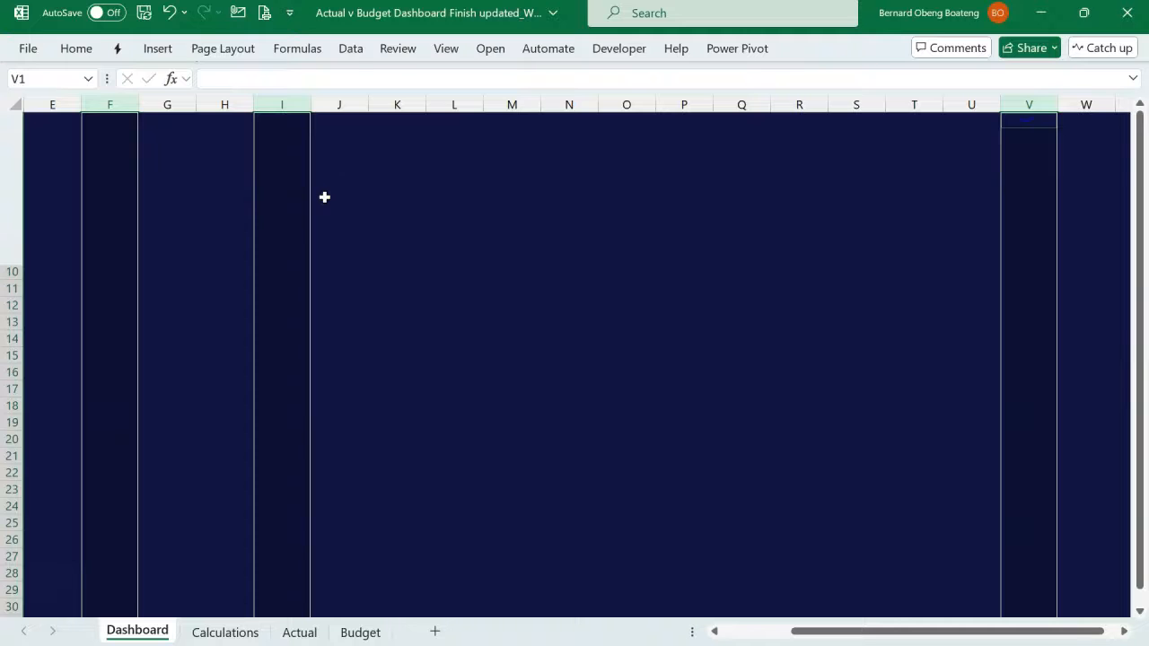
key(alt)
key(h)
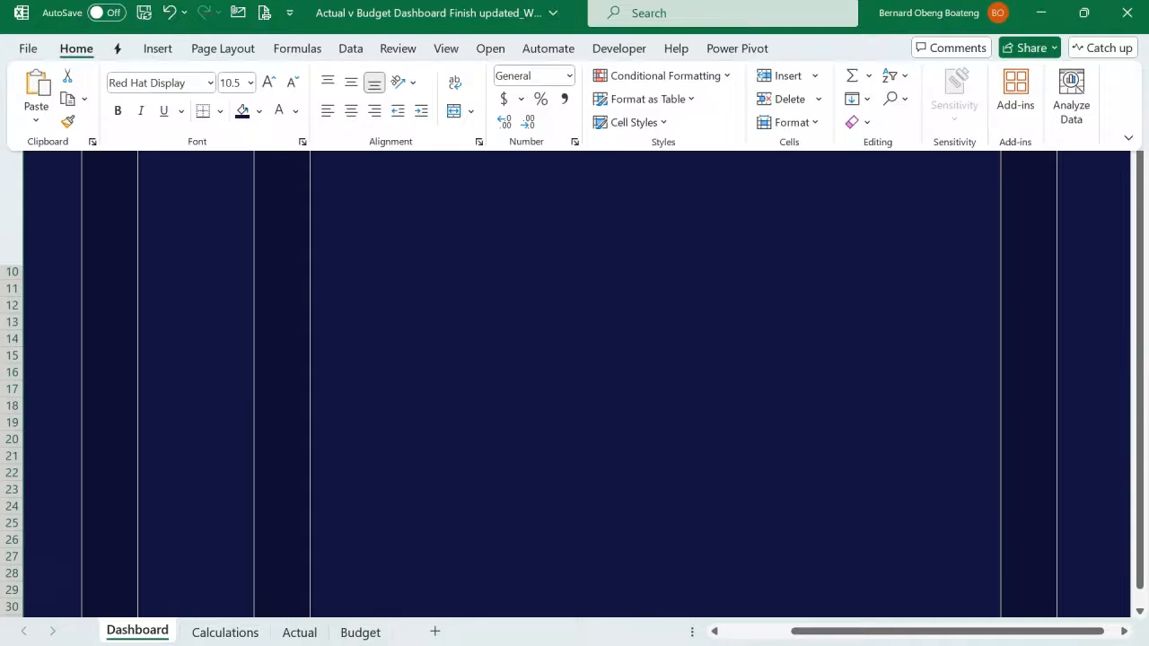
key(o)
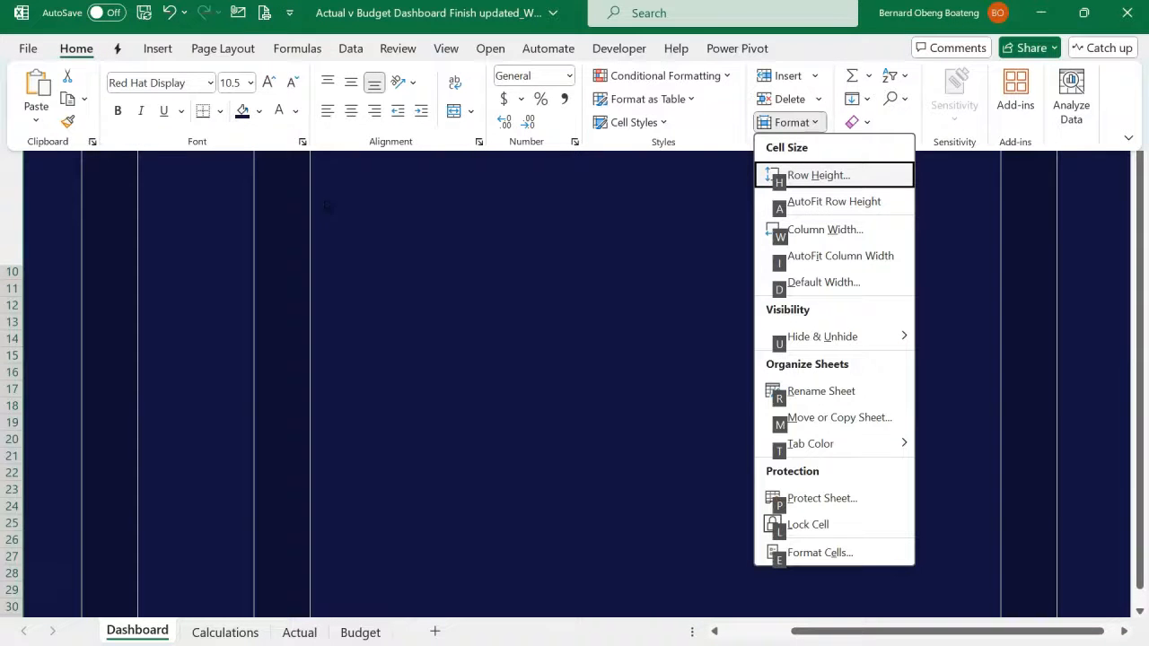
key(w)
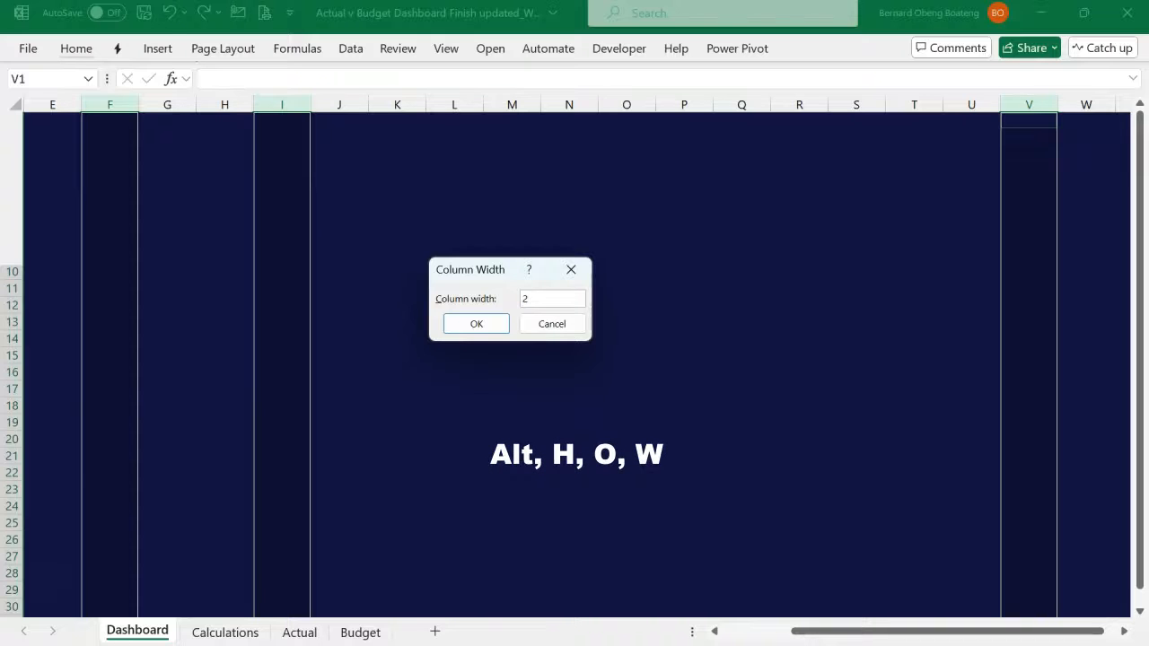
key(Return)
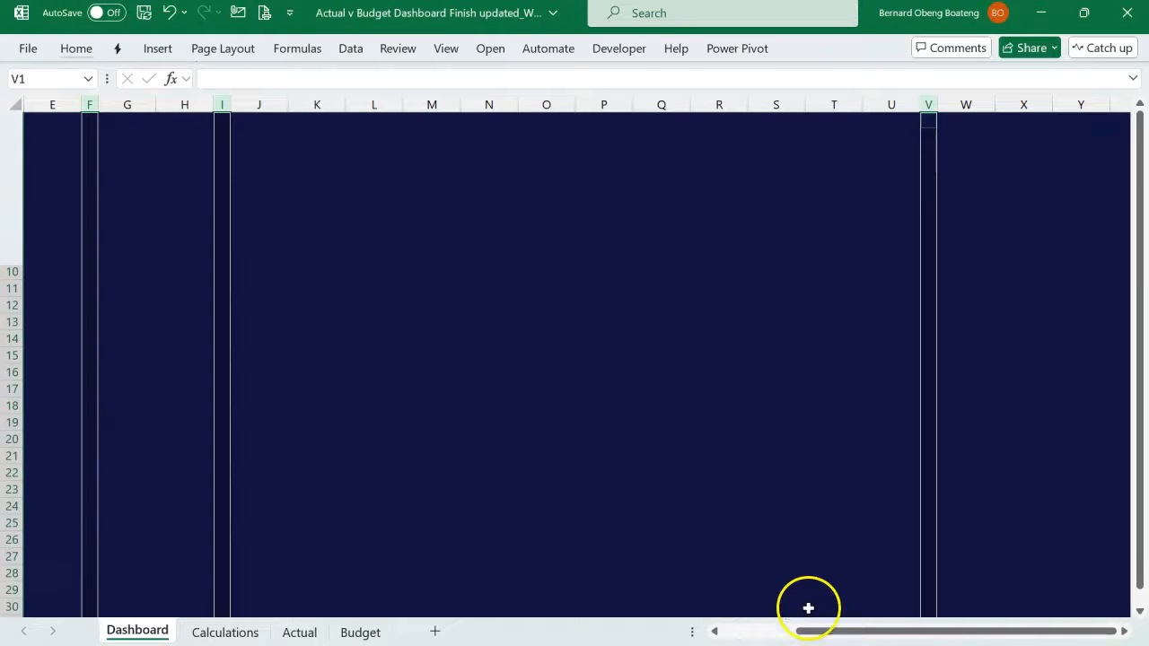
- Set the width of column B to 30
drag(834, 636, 715, 632)
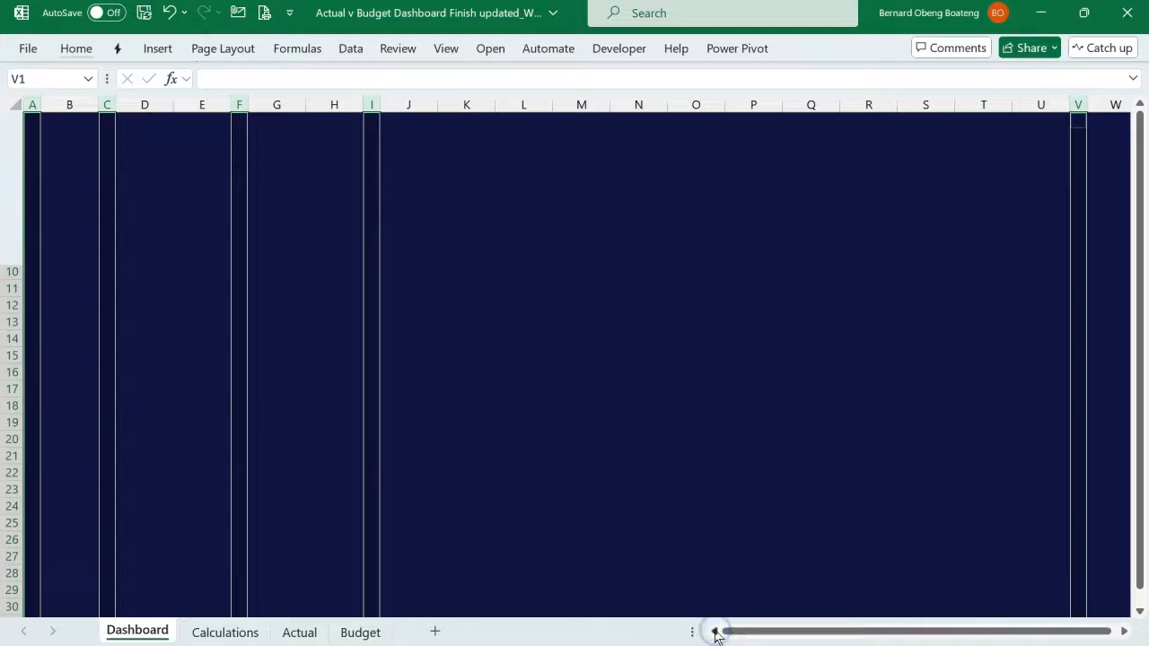
click(82, 241)
key(alt+h)
key(o)
key(w)
text(30)
key(Return)
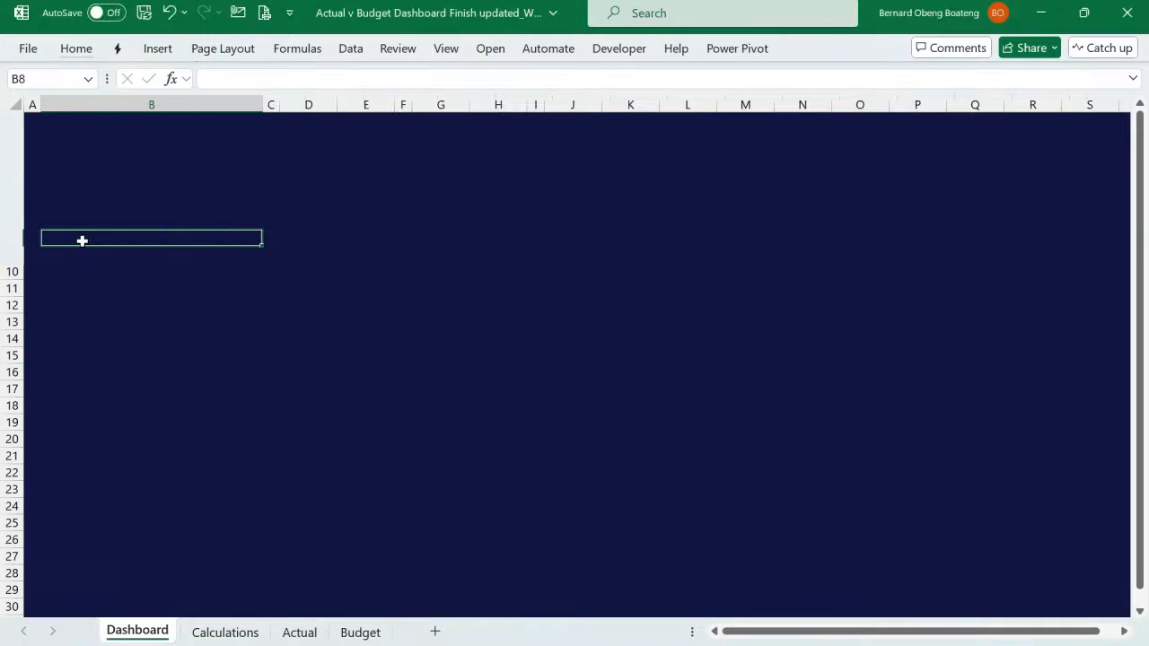
- Set the width of columns D and E to 14
click(308, 191)
key(shift+Right)
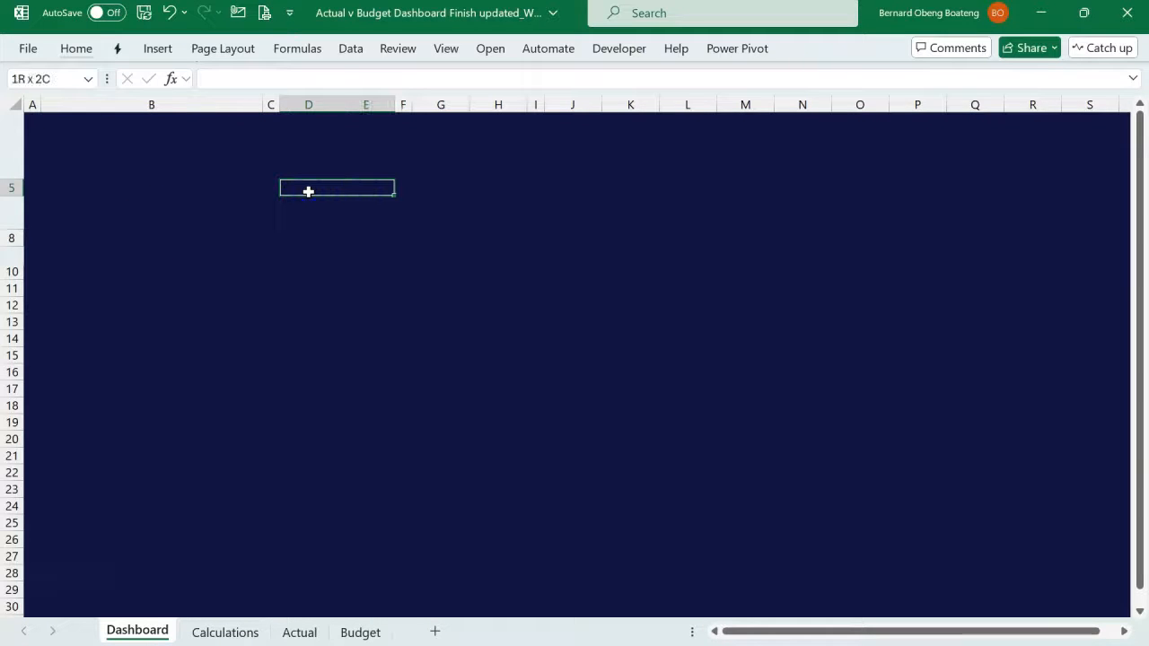
key(alt+h)
text(ow14)
key(Return)
- Set columns G and H to the same width as columns D and E
drag(505, 192, 551, 185)
key(alt+h)
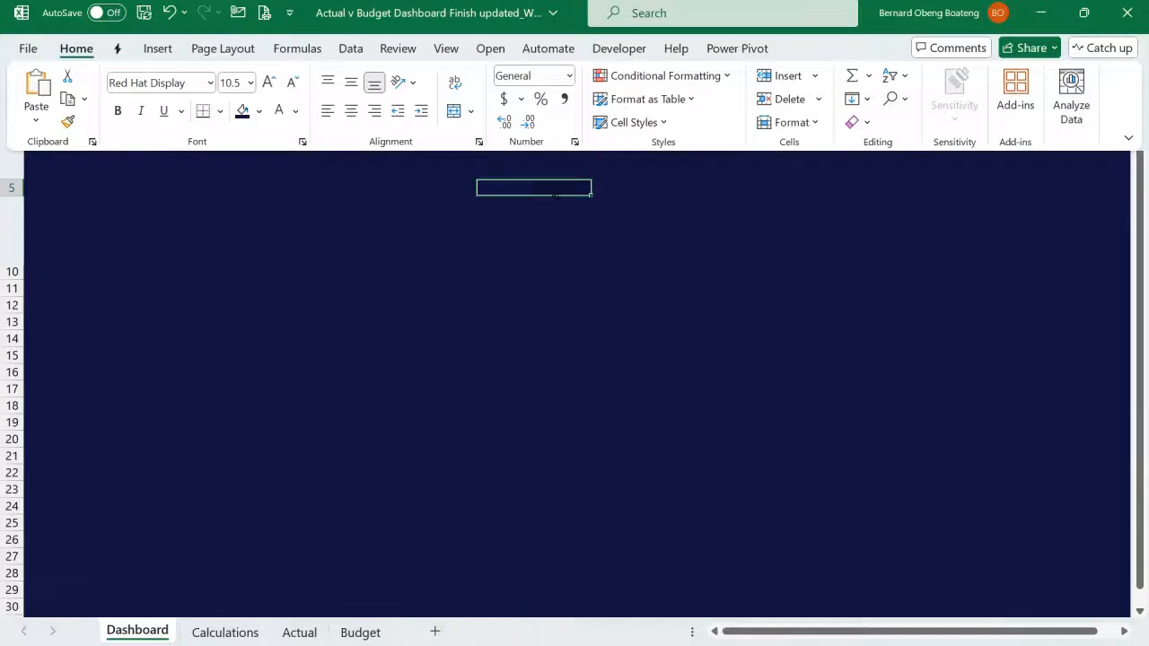
key(o)
key(w)
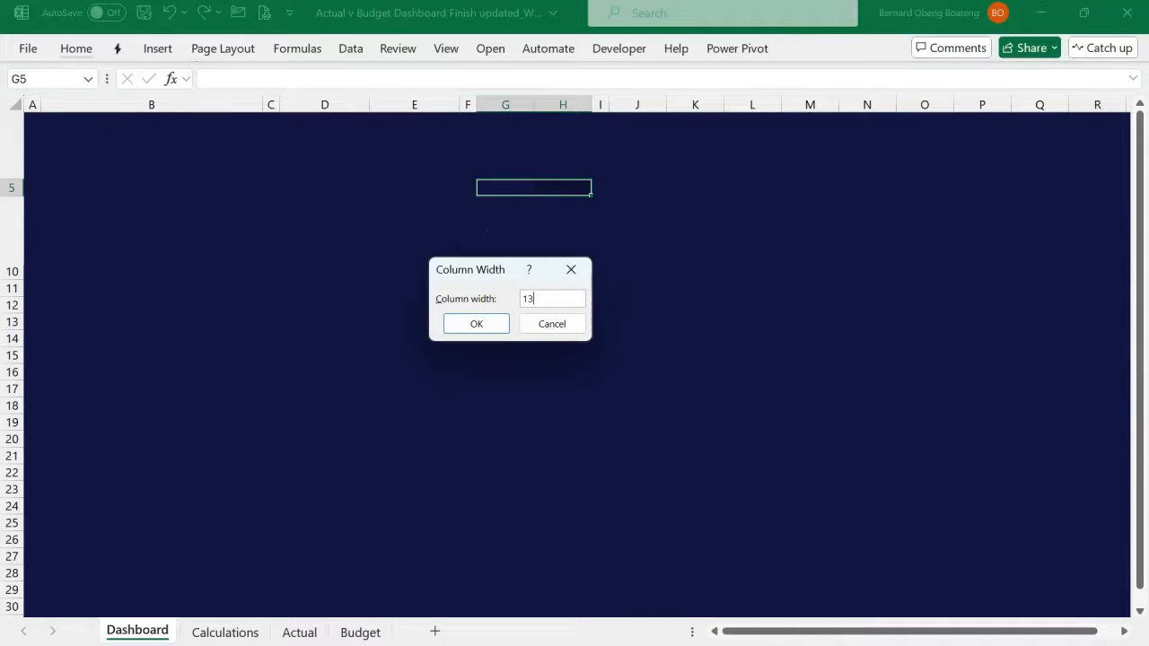
key(Return)
- Widen the twelve month columns J to U to one equal, slightly larger column width
click(705, 152)
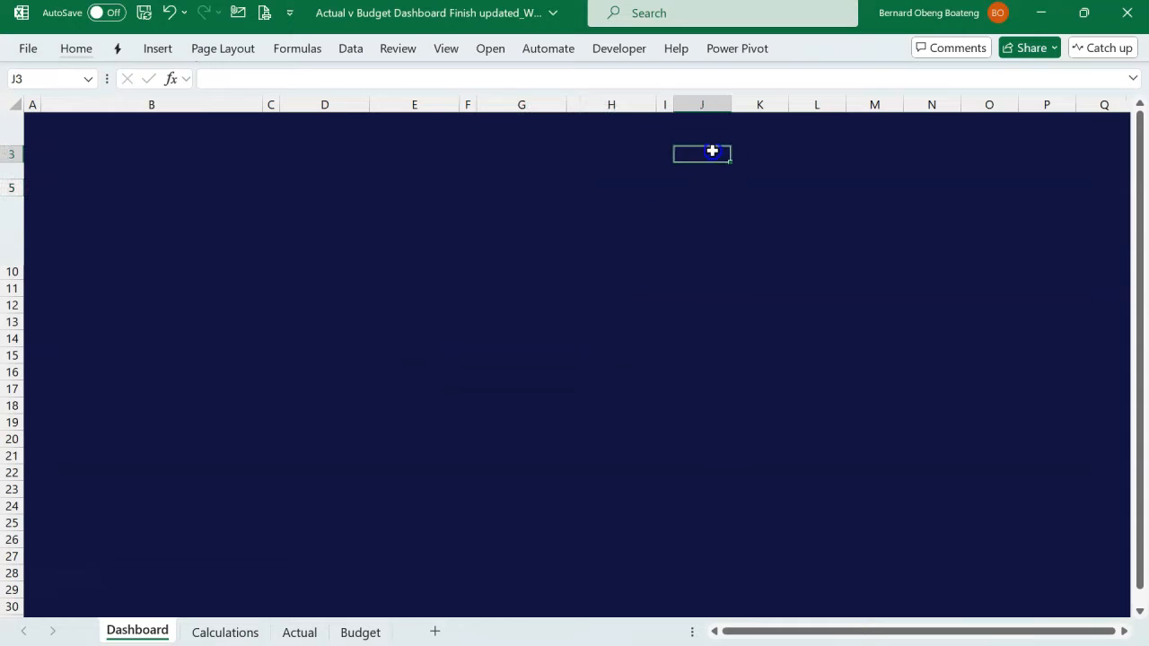
drag(711, 151, 711, 150)
key(alt)
key(h)
key(o)
key(w)
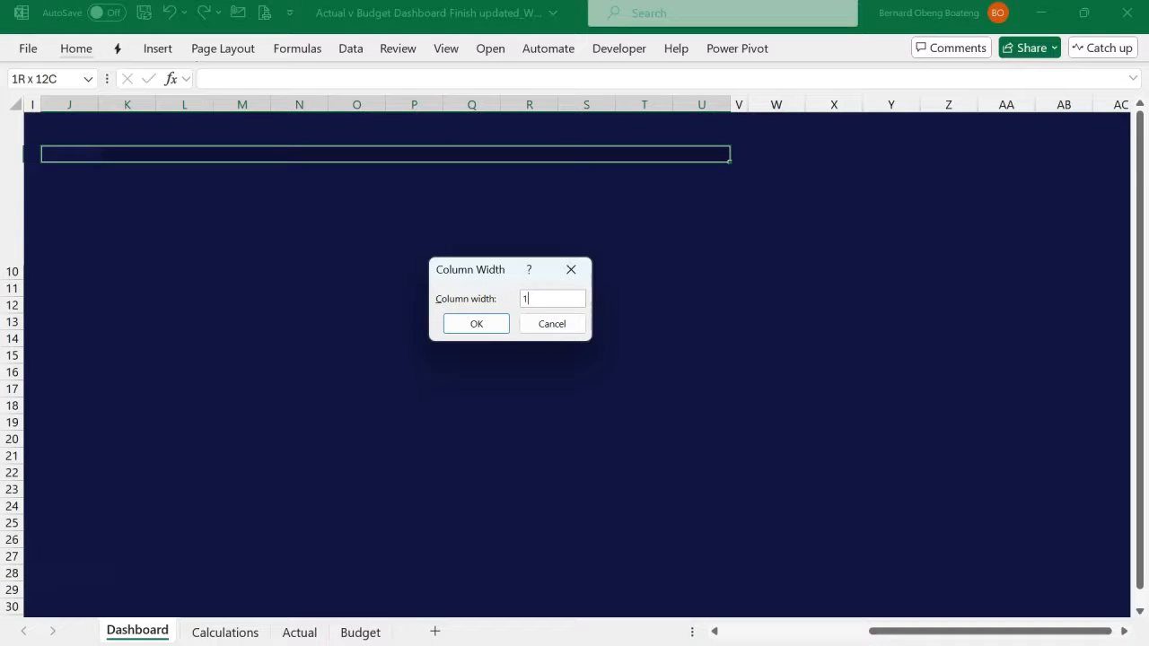
key(Return)
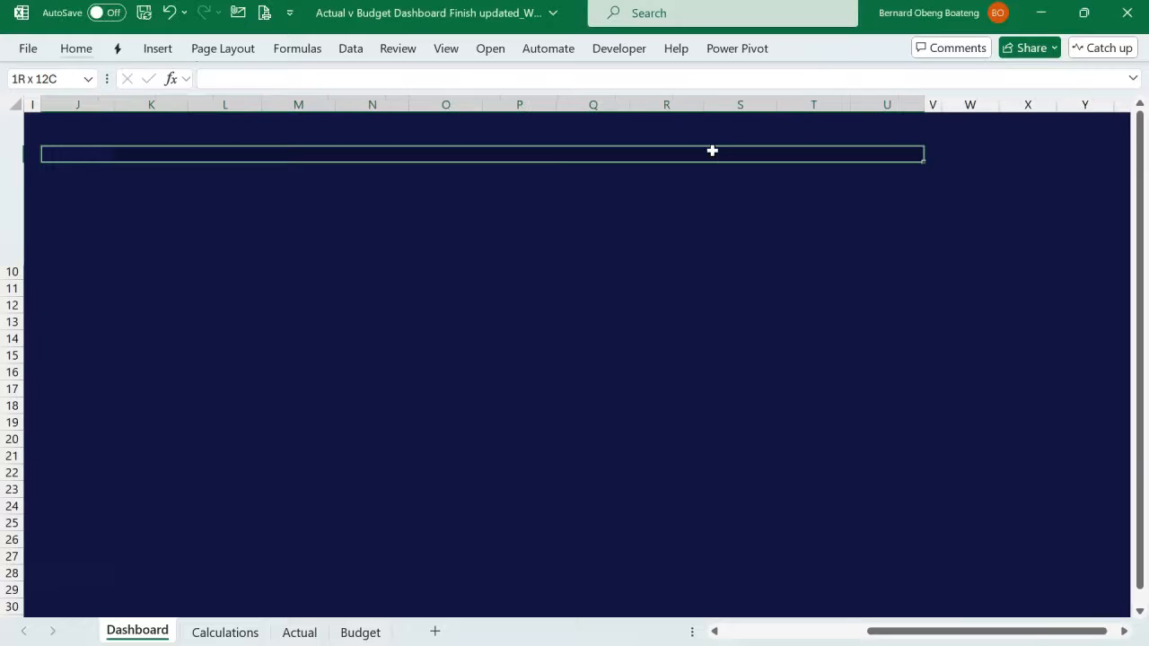
- Hide all unused columns from W through the last column of the sheet
click(819, 230)
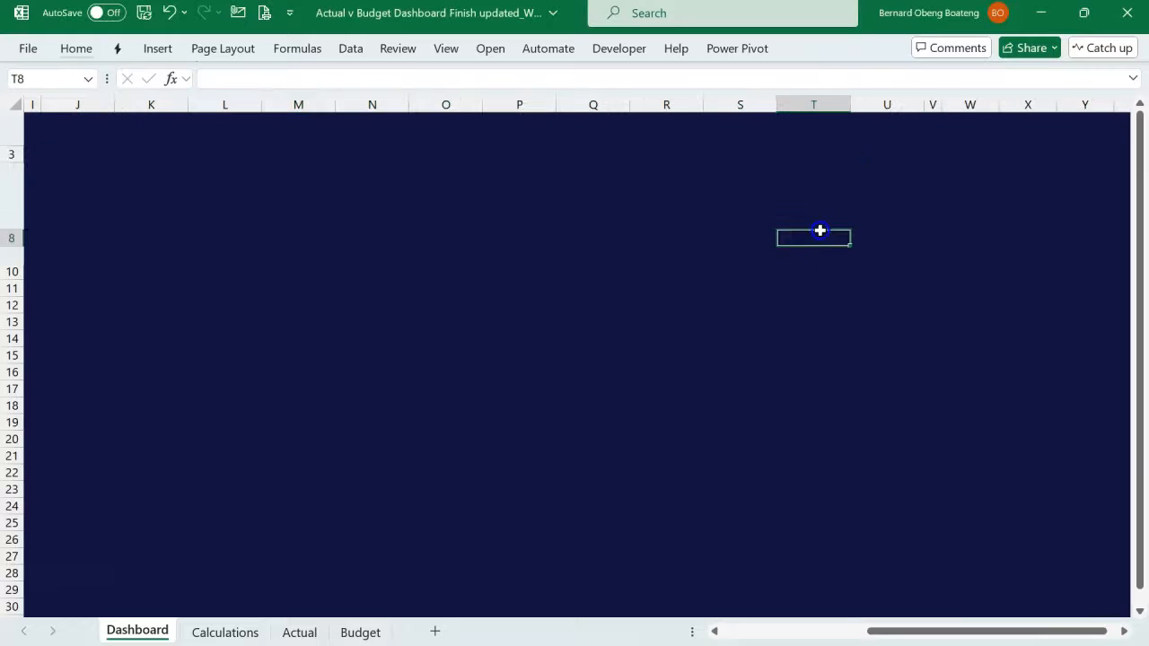
click(918, 156)
key(Right)
key(ctrl+shift+Left)
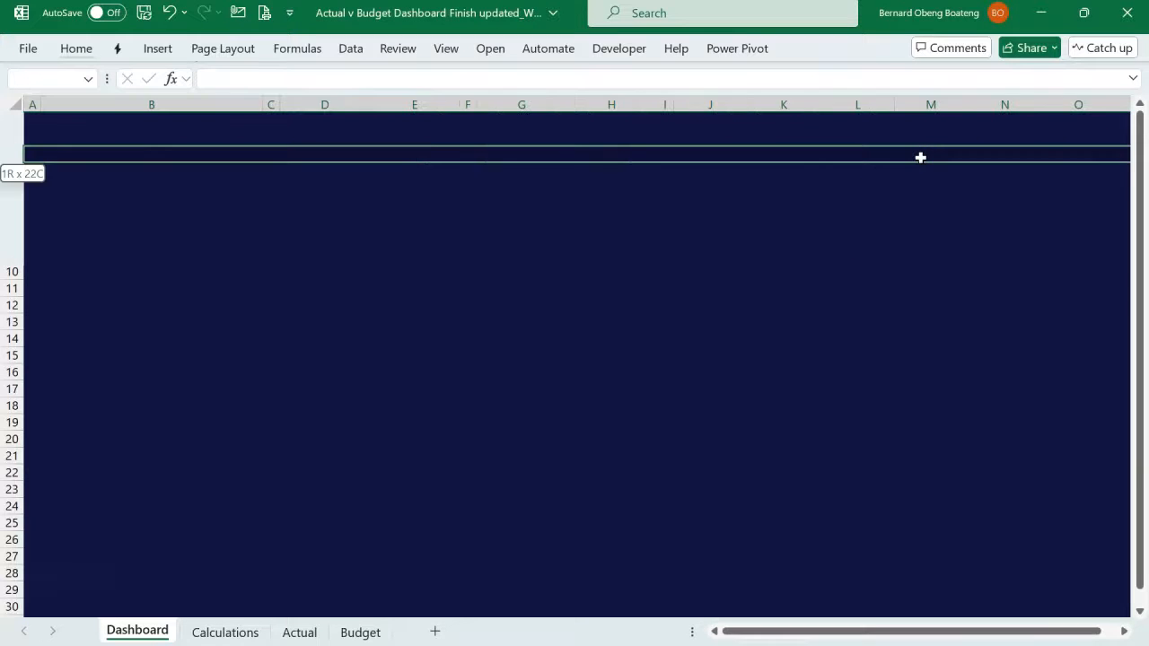
key(Right)
key(Right)
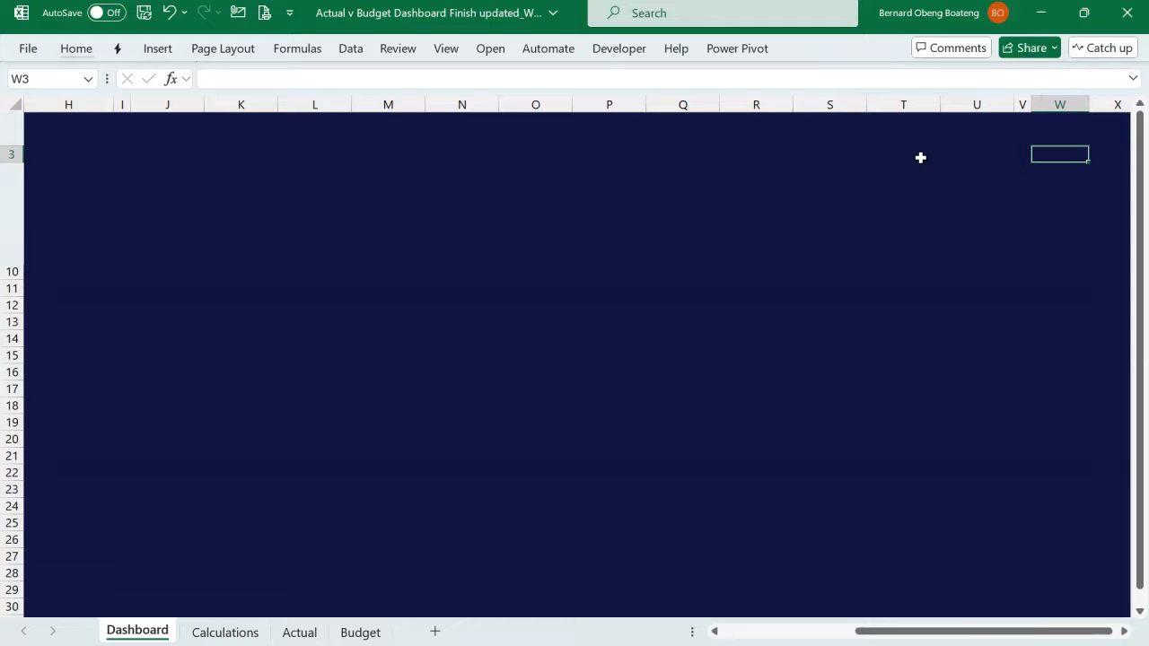
key(Left)
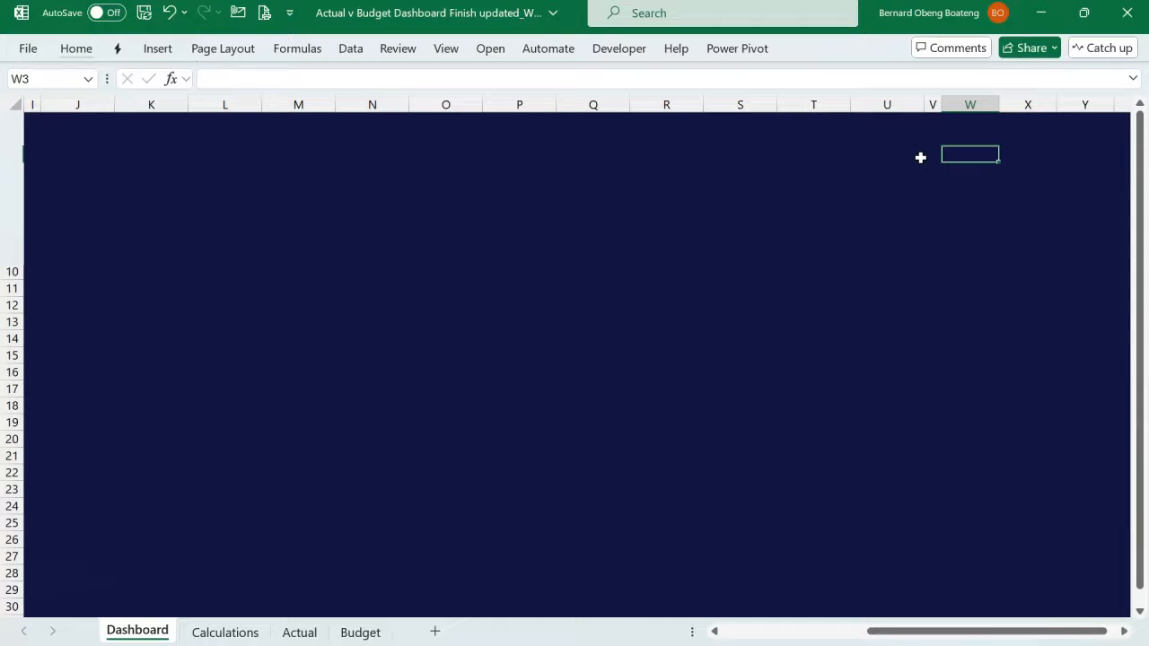
key(ctrl+shift+Right)
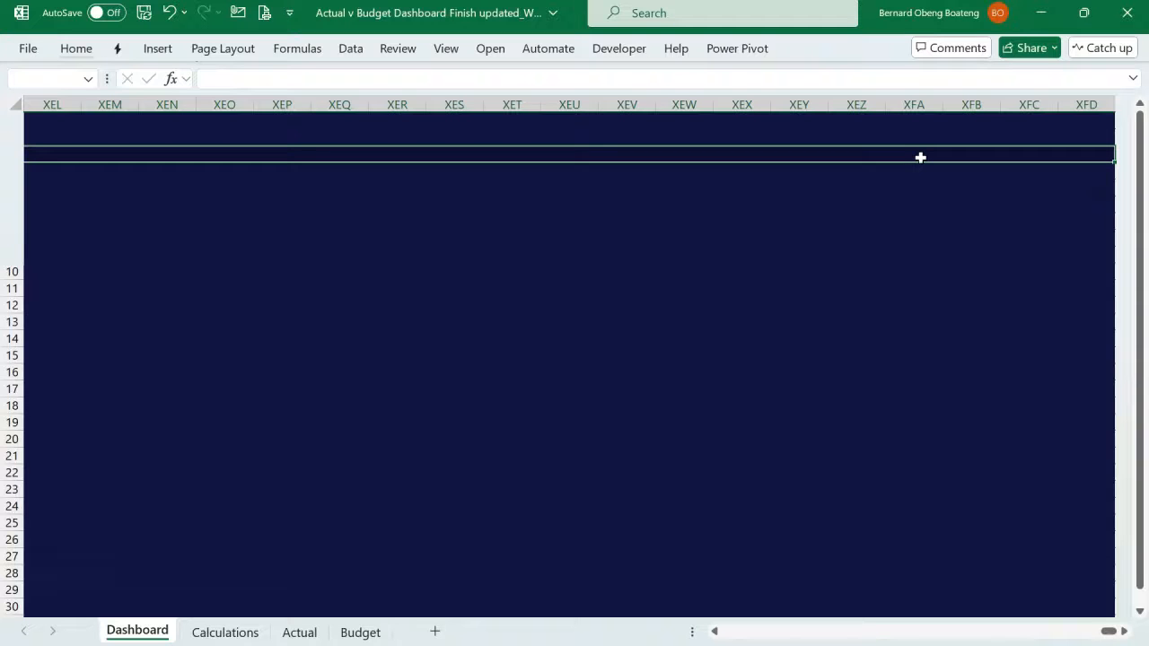
key(ctrl+0)
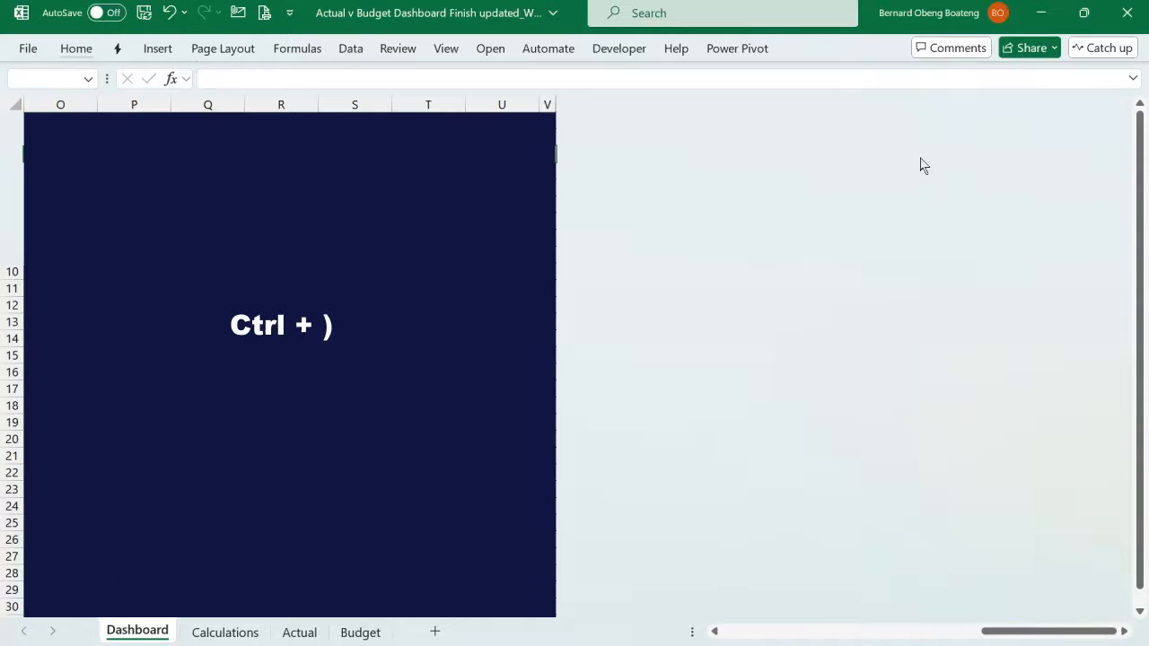
- Zoom the Dashboard sheet to fit the selected range A1:V1
click(515, 138)
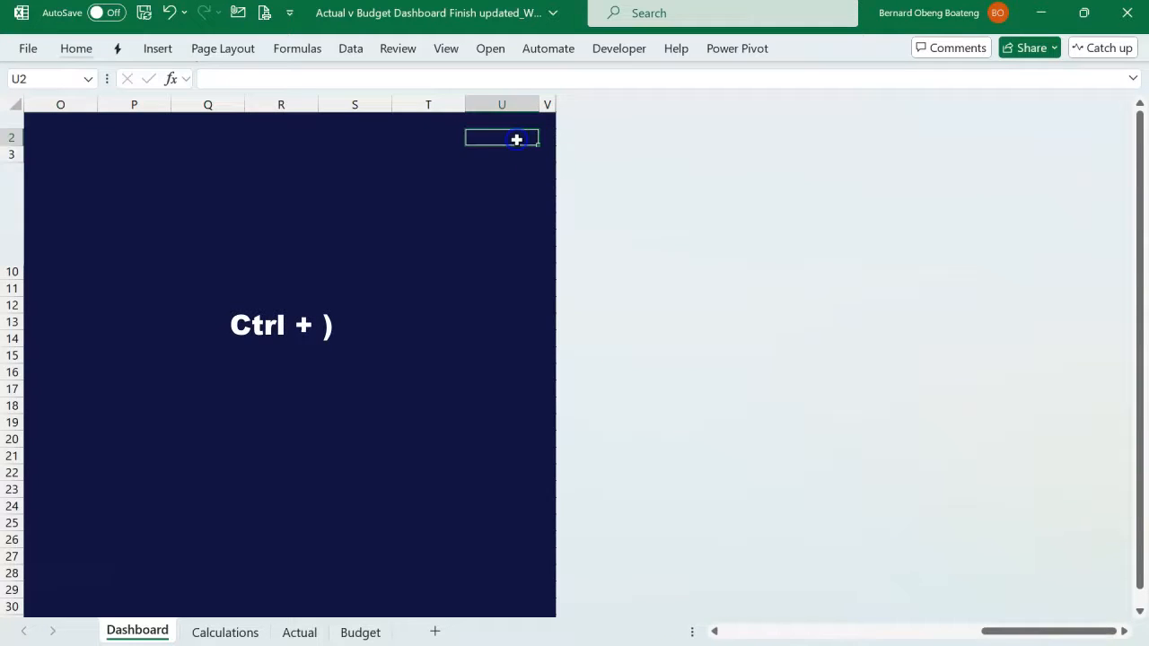
key(Home)
key(Up)
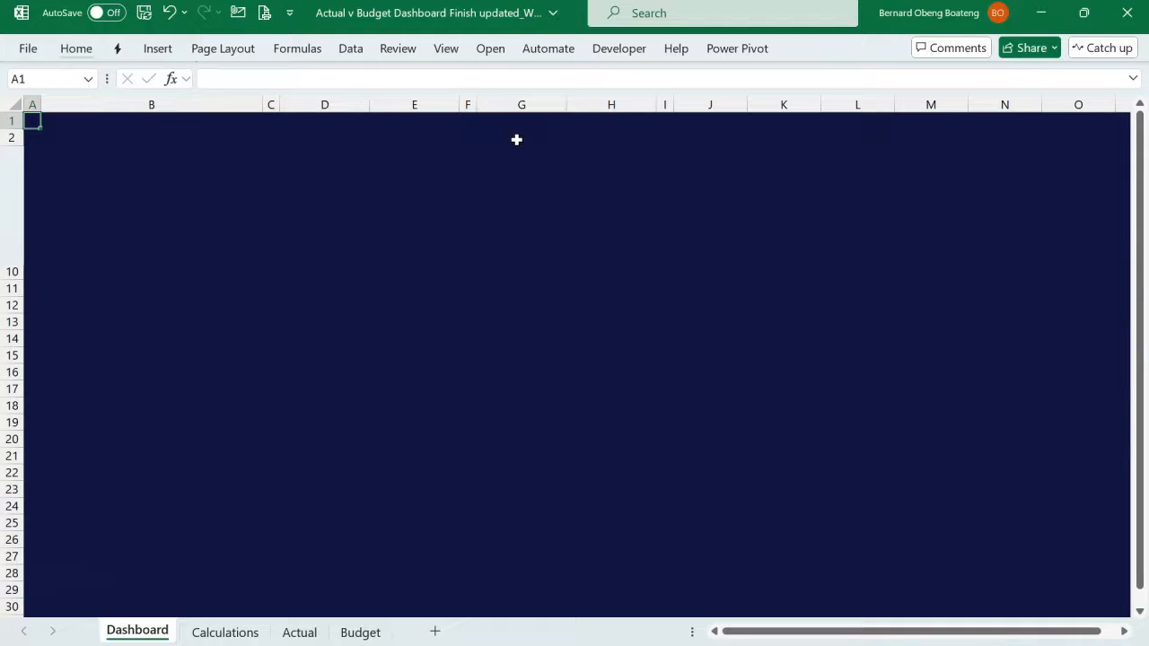
scroll(516, 139, right, 3)
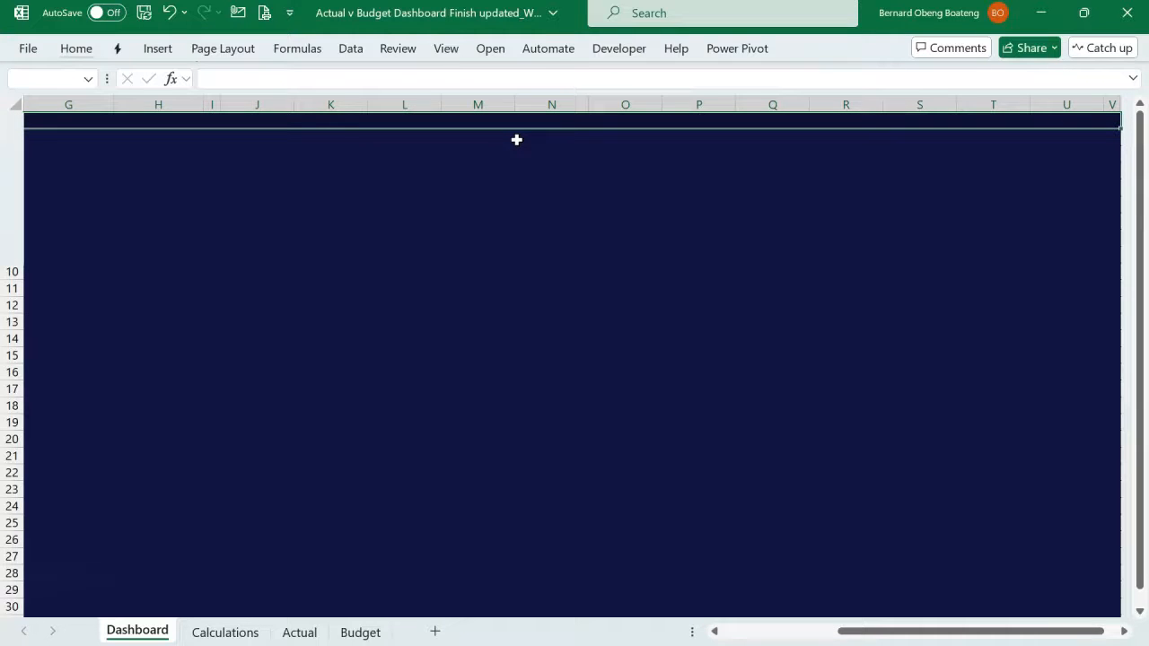
click(446, 52)
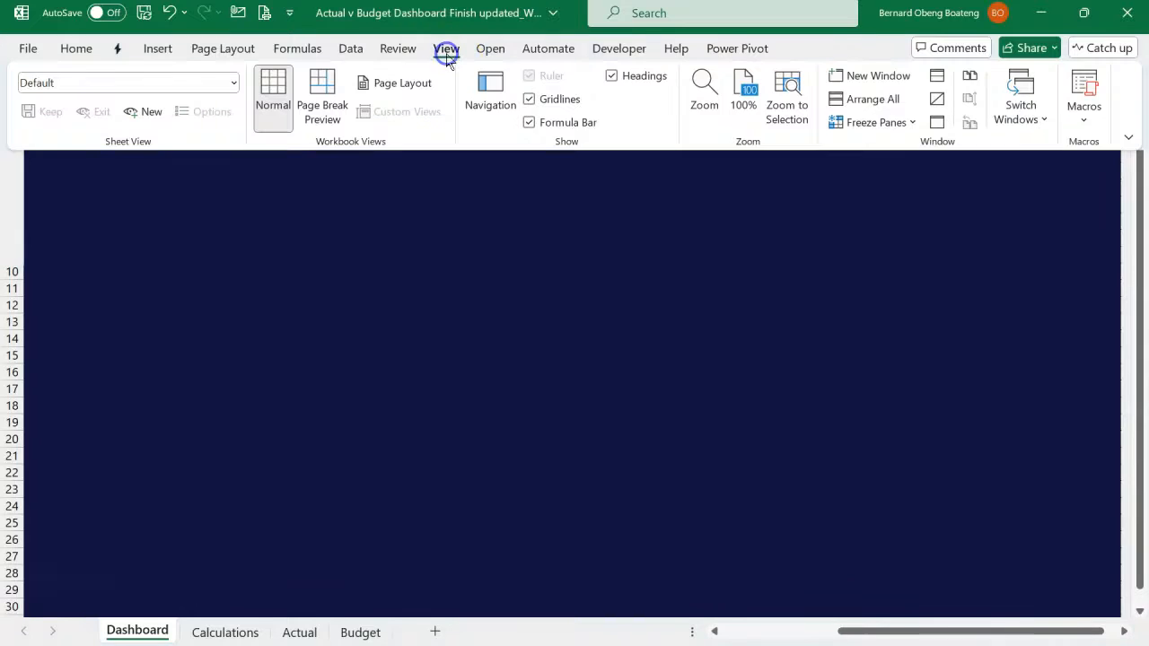
click(786, 112)
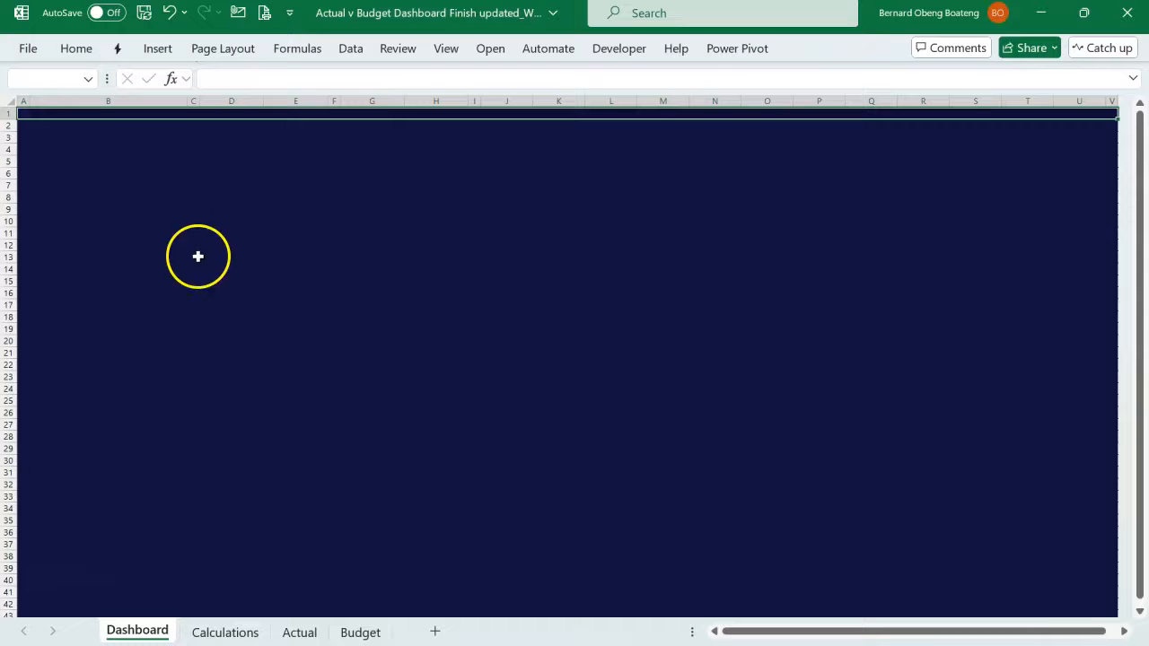
click(599, 431)
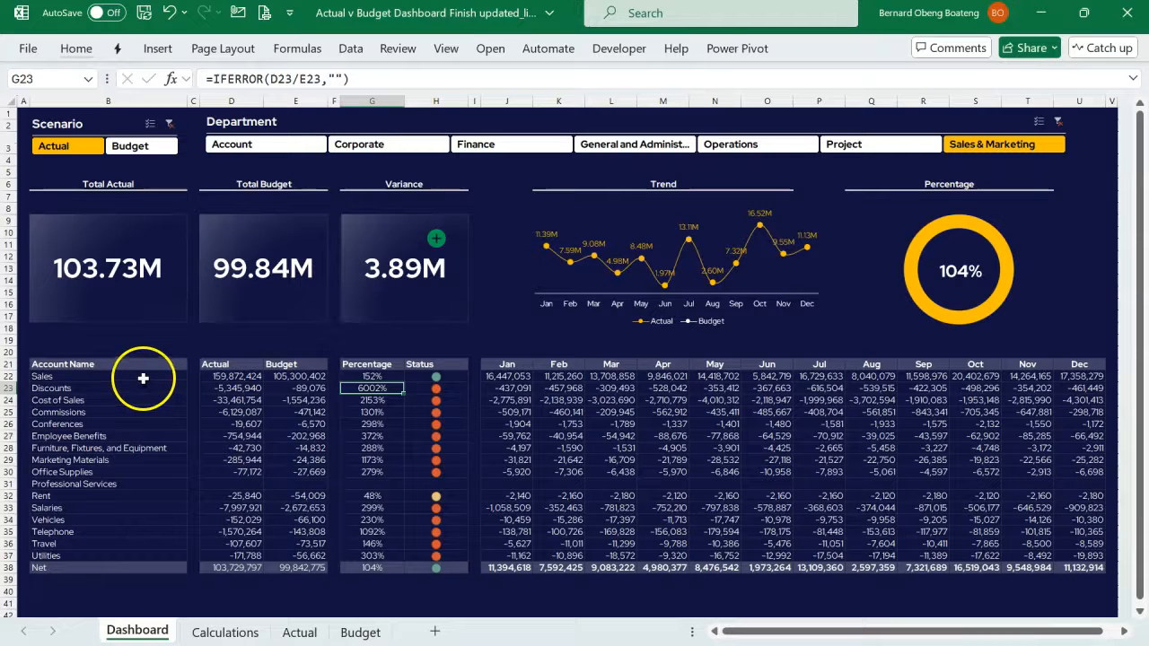
- Examine the borders and layout of the account table and summary cards in the finished dashboard workbook
drag(142, 378, 156, 543)
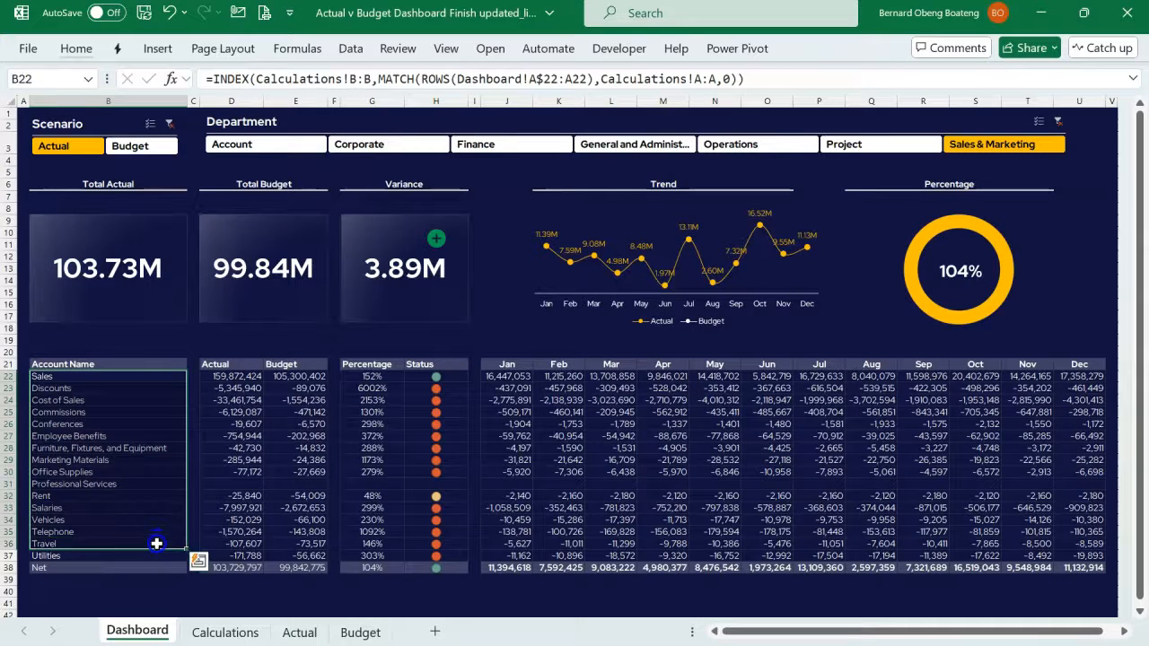
click(687, 460)
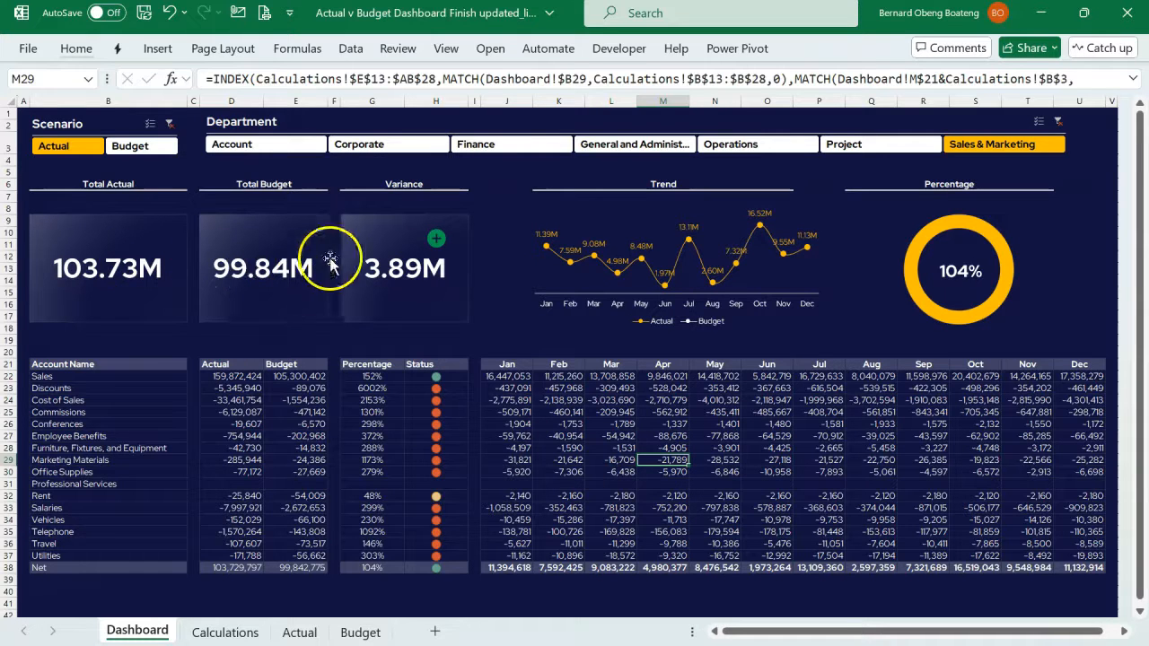
drag(106, 364, 534, 536)
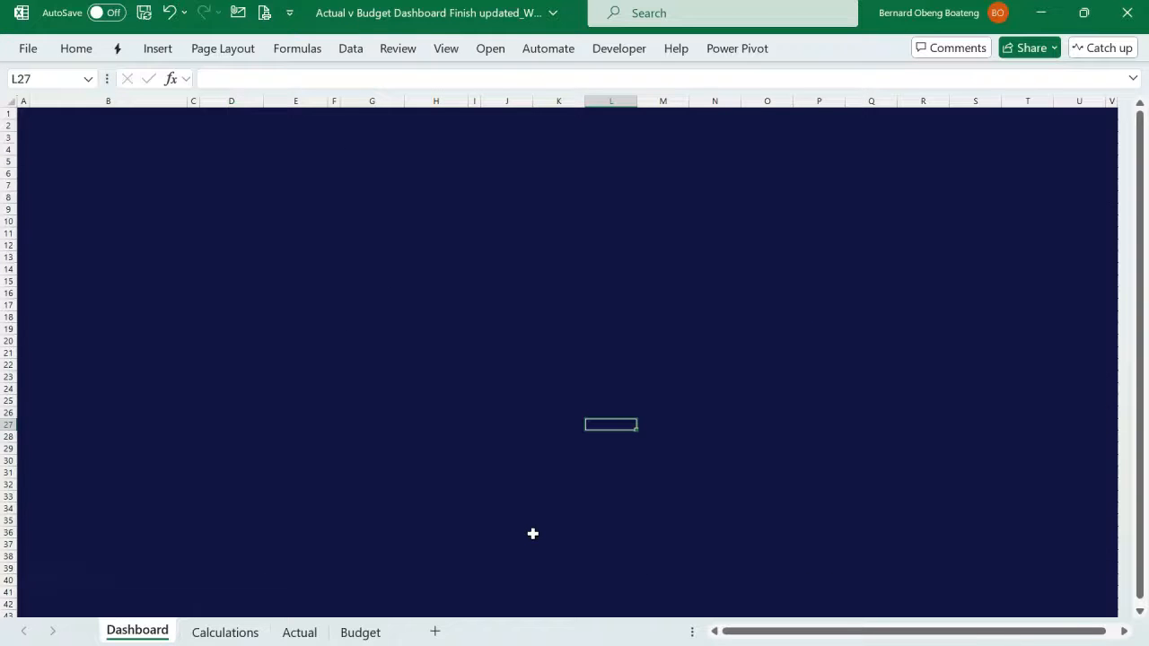
- Switch to the PowerPoint palette slide, copy the hex code #27304A, and return to the working workbook's Dashboard sheet
click(529, 598)
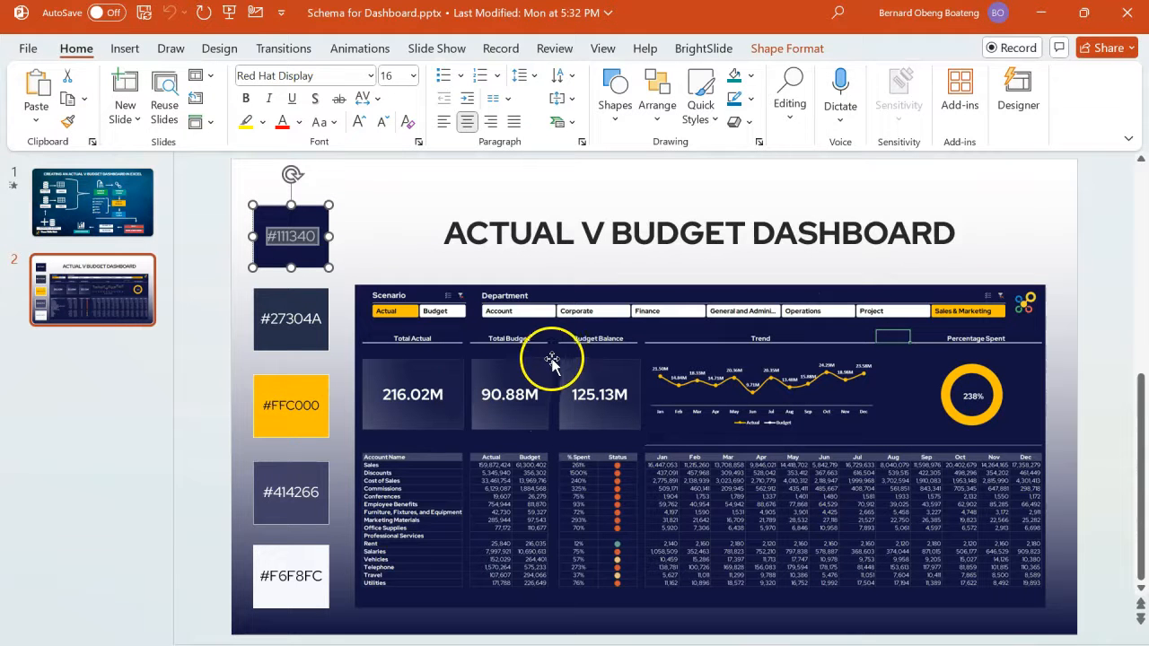
click(292, 318)
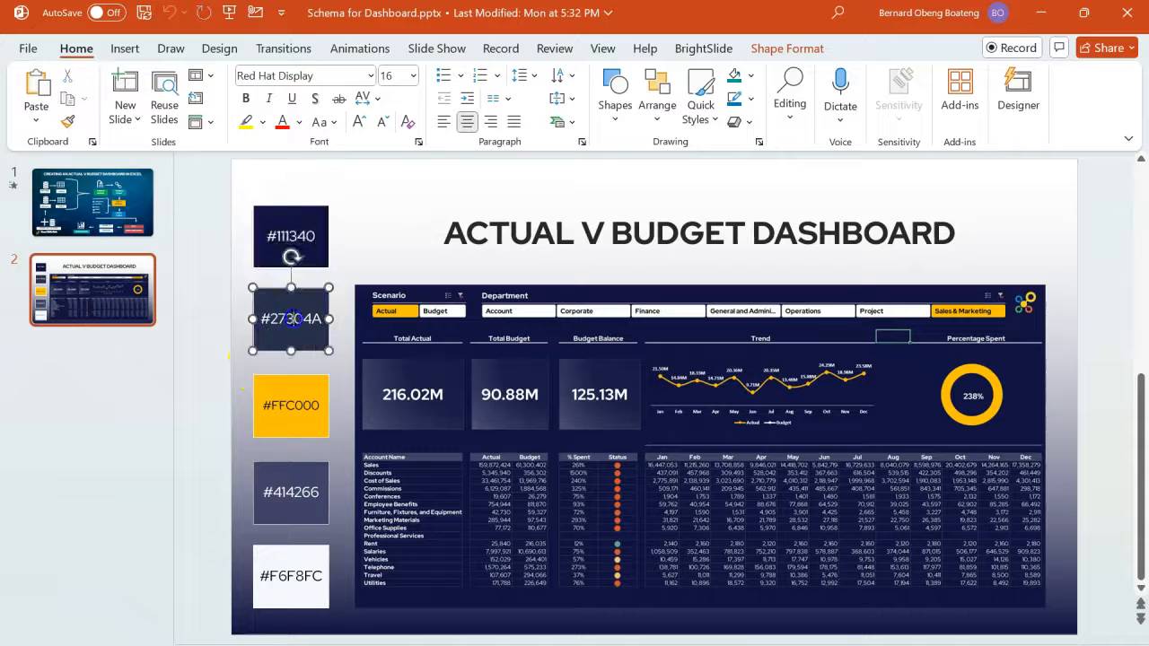
double_click(291, 319)
key(ctrl+c)
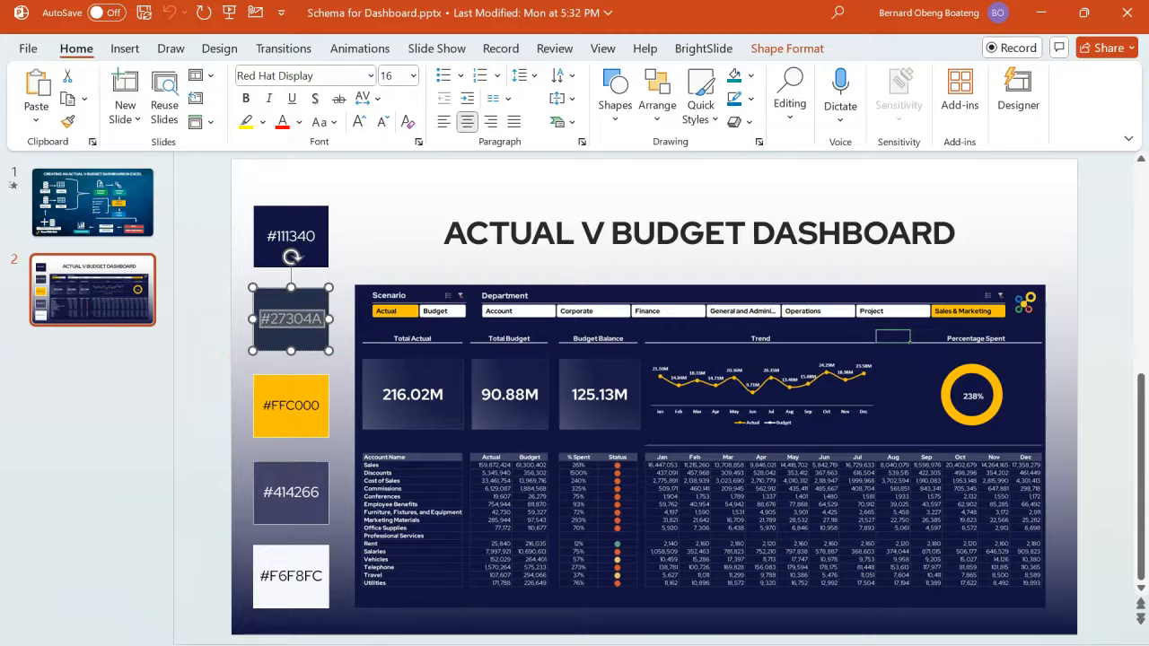
mouse_move(170, 642)
click(183, 617)
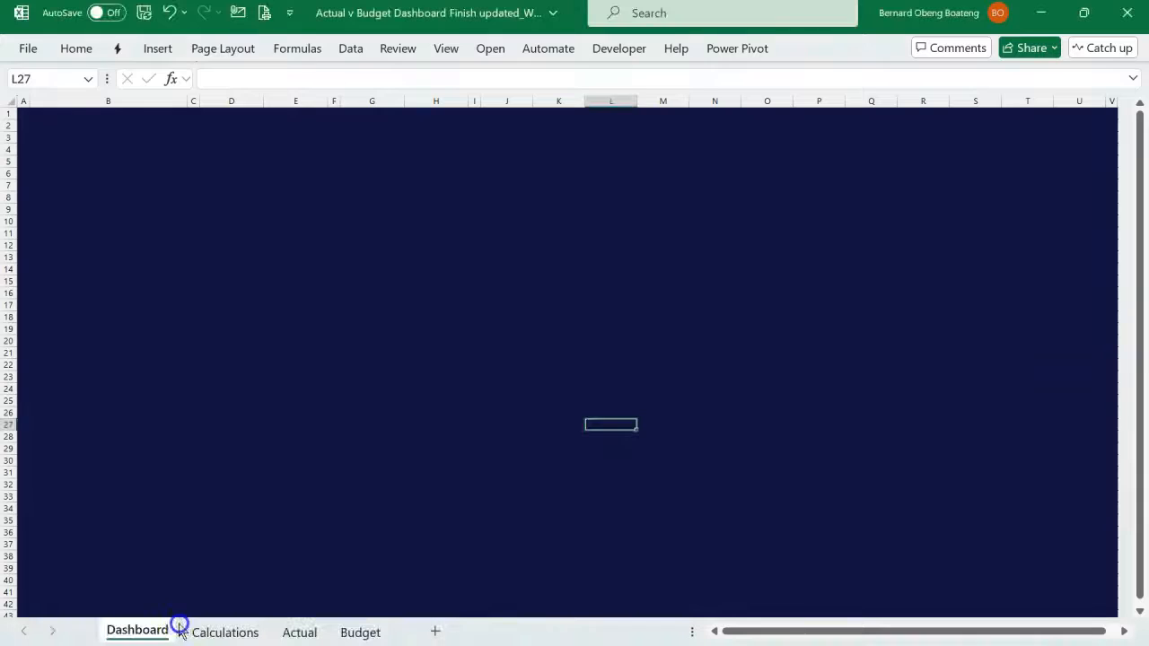
- Set the border line colour to the custom hex value #27304A
click(76, 49)
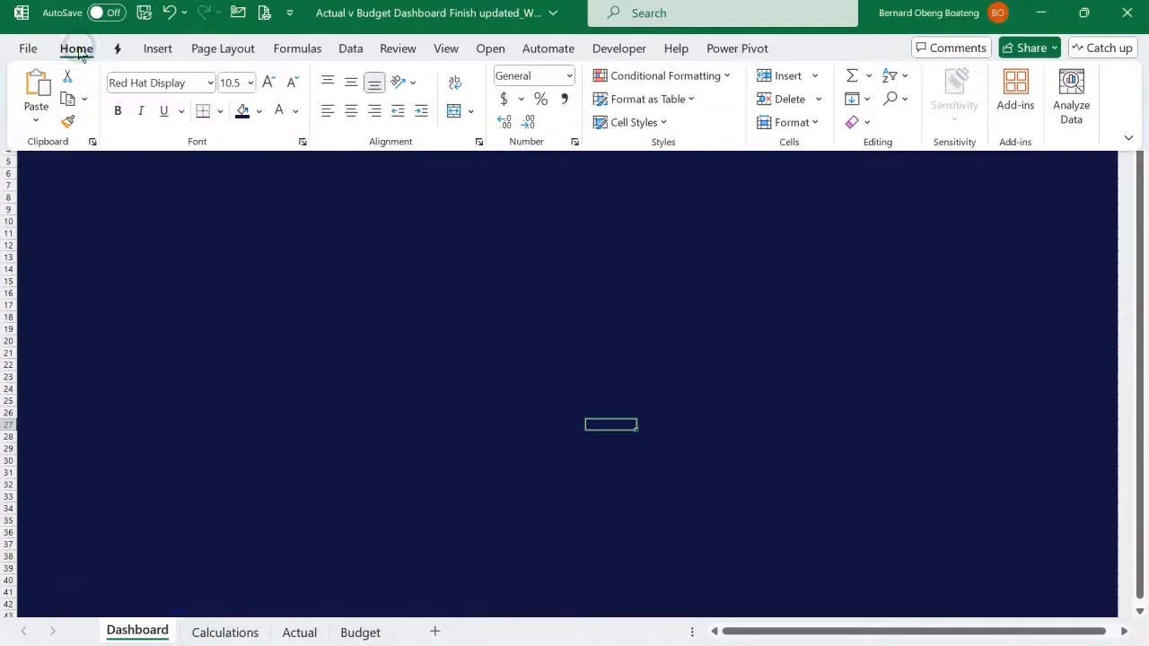
click(220, 110)
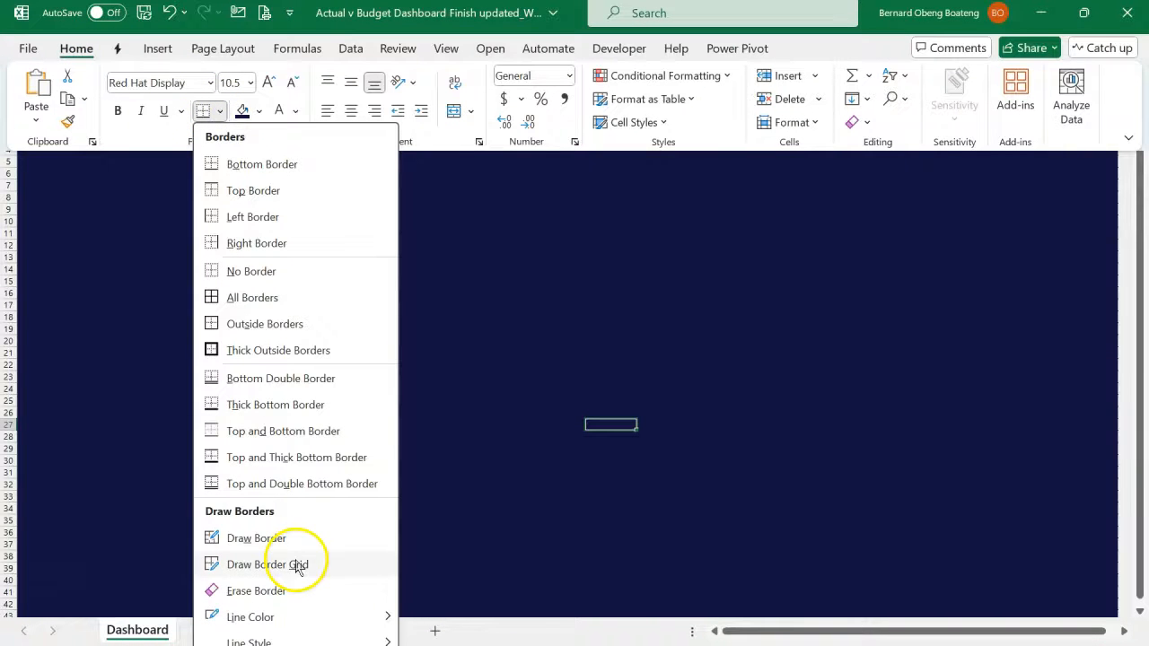
mouse_move(310, 626)
click(431, 642)
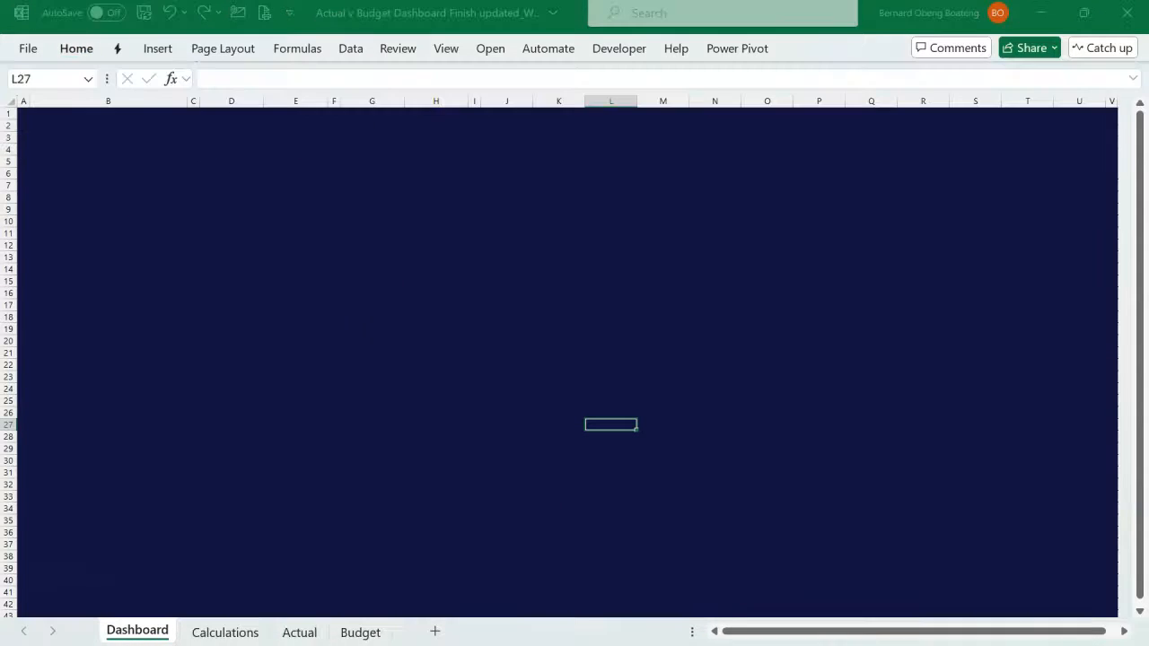
click(464, 166)
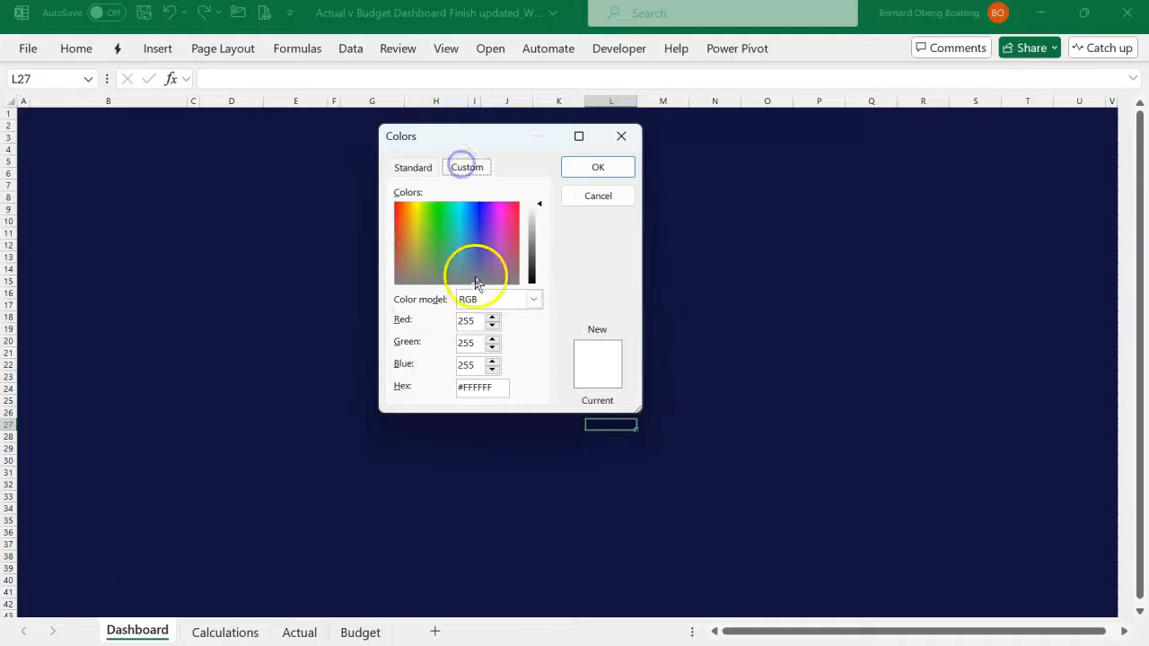
drag(497, 386, 416, 390)
key(ctrl+v)
click(463, 364)
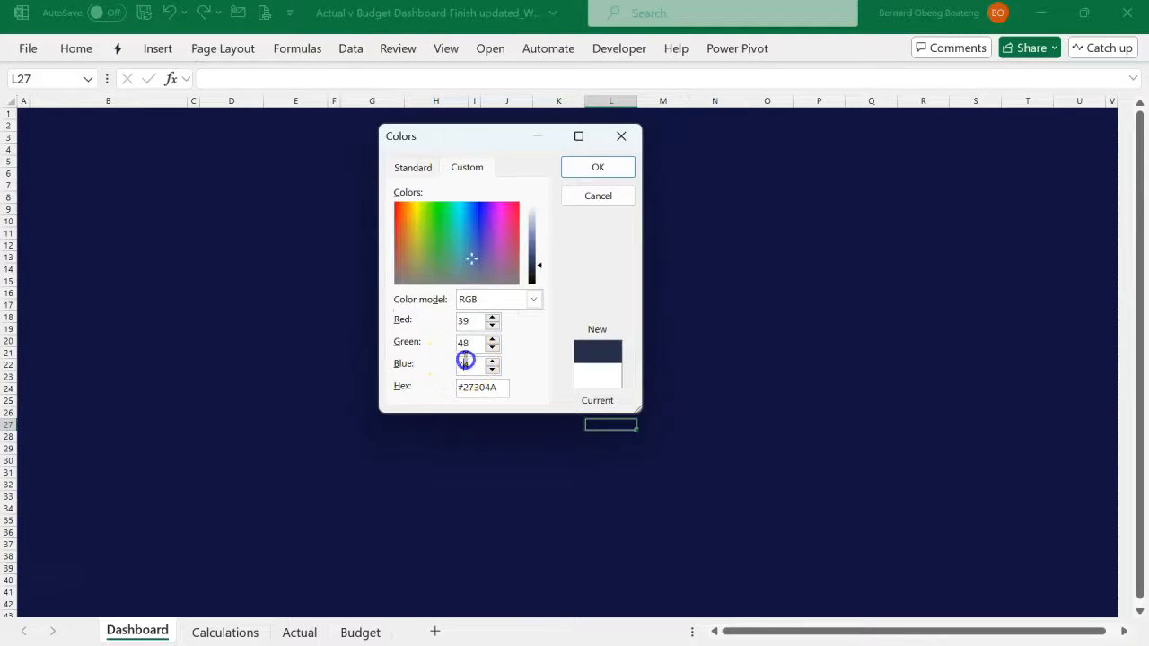
click(584, 169)
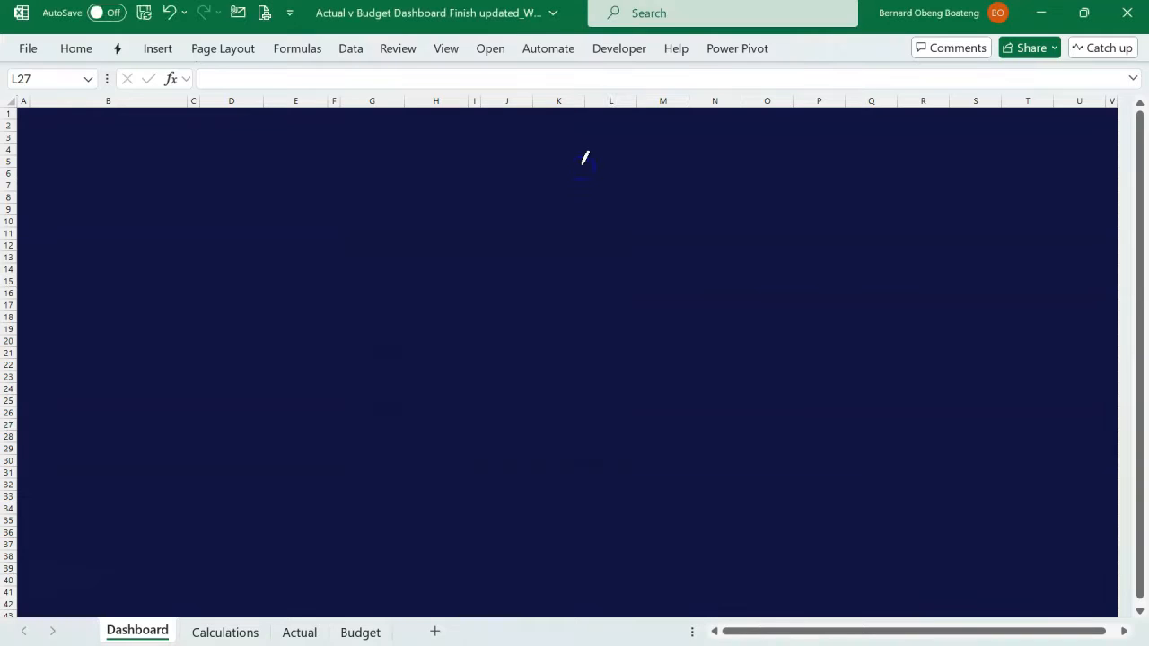
- Apply outside borders to the card range B9:B17 on the Dashboard sheet
click(108, 212)
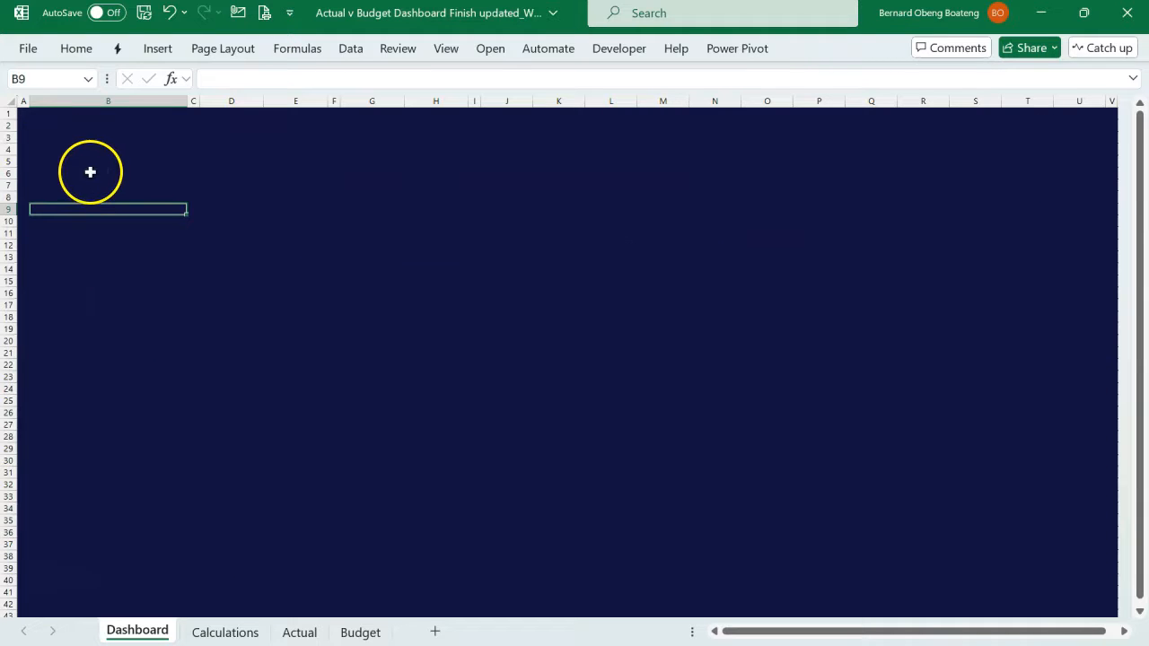
drag(77, 205, 130, 305)
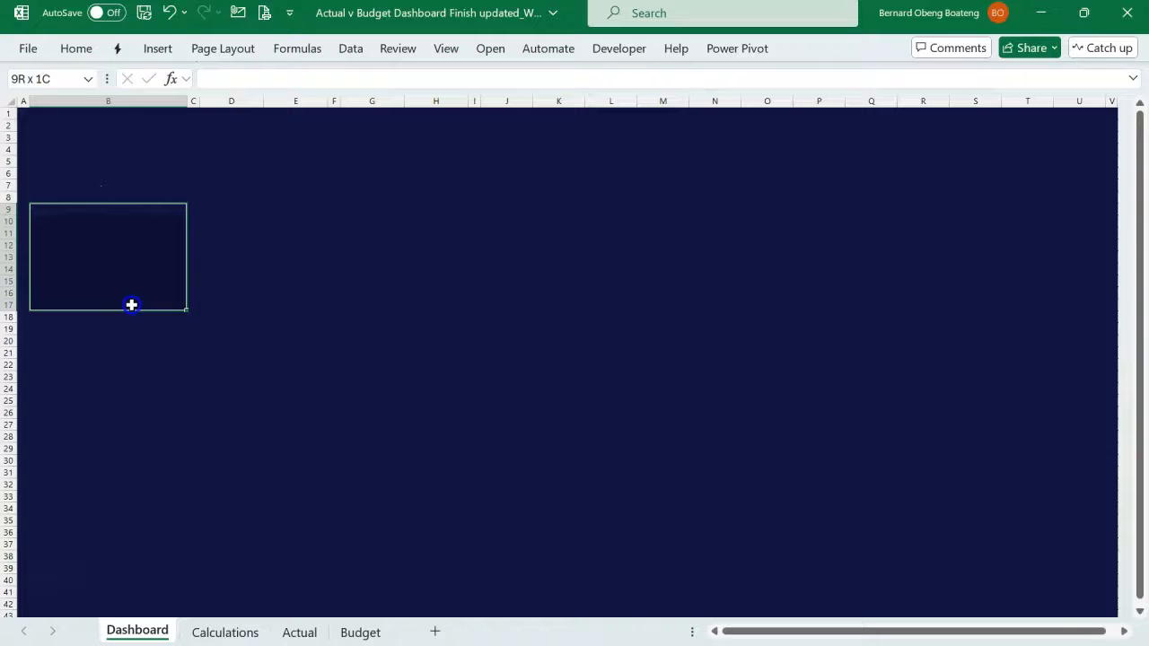
click(78, 49)
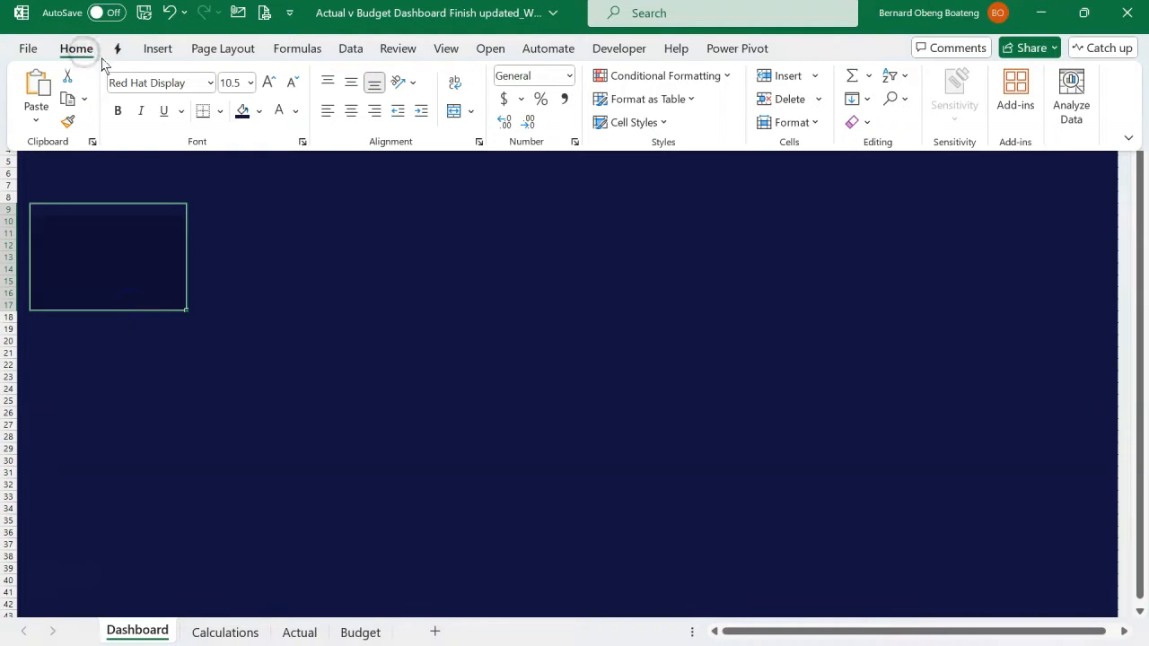
click(220, 114)
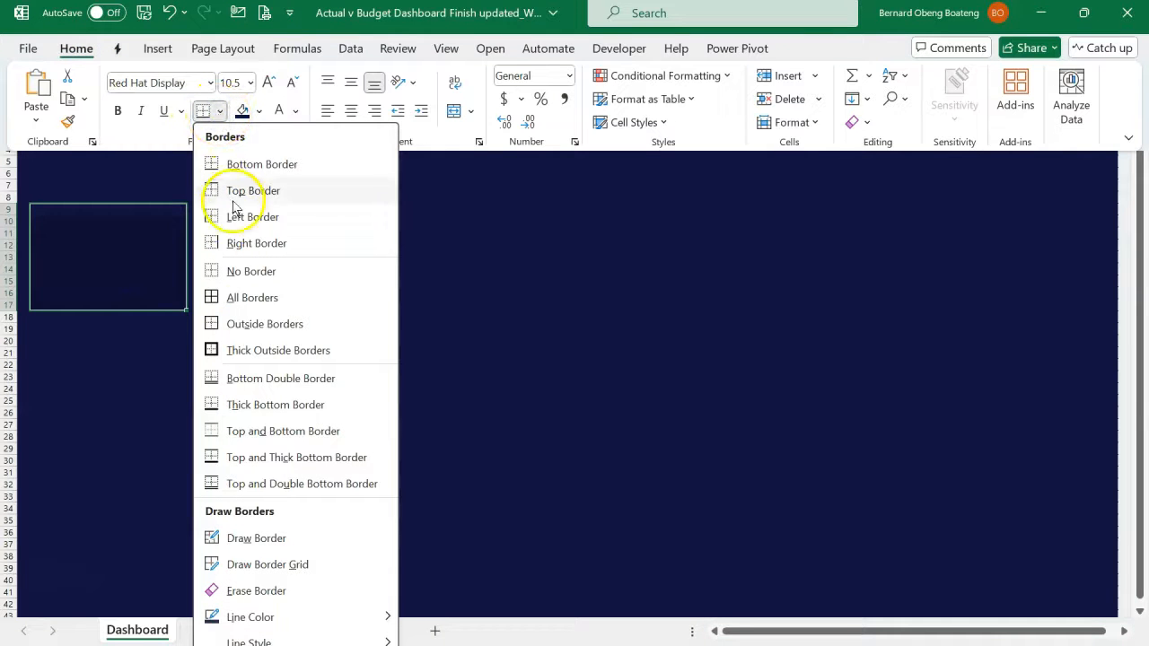
click(255, 328)
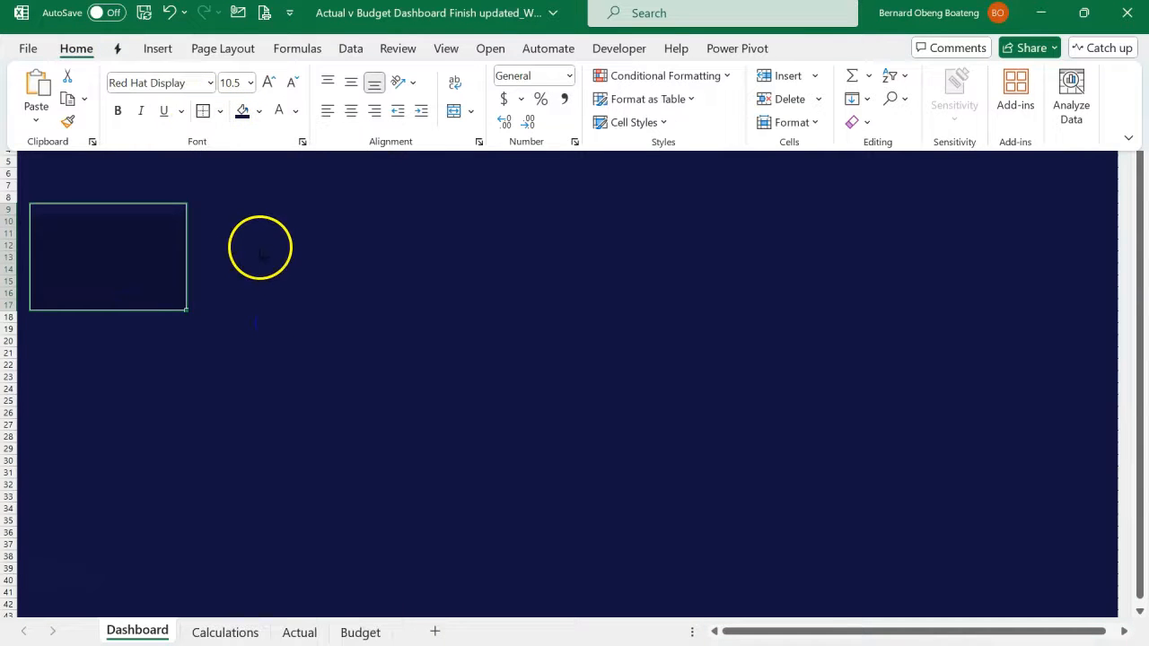
- Repeat the outside borders on the card ranges D9:E17 and G9:H17
click(259, 237)
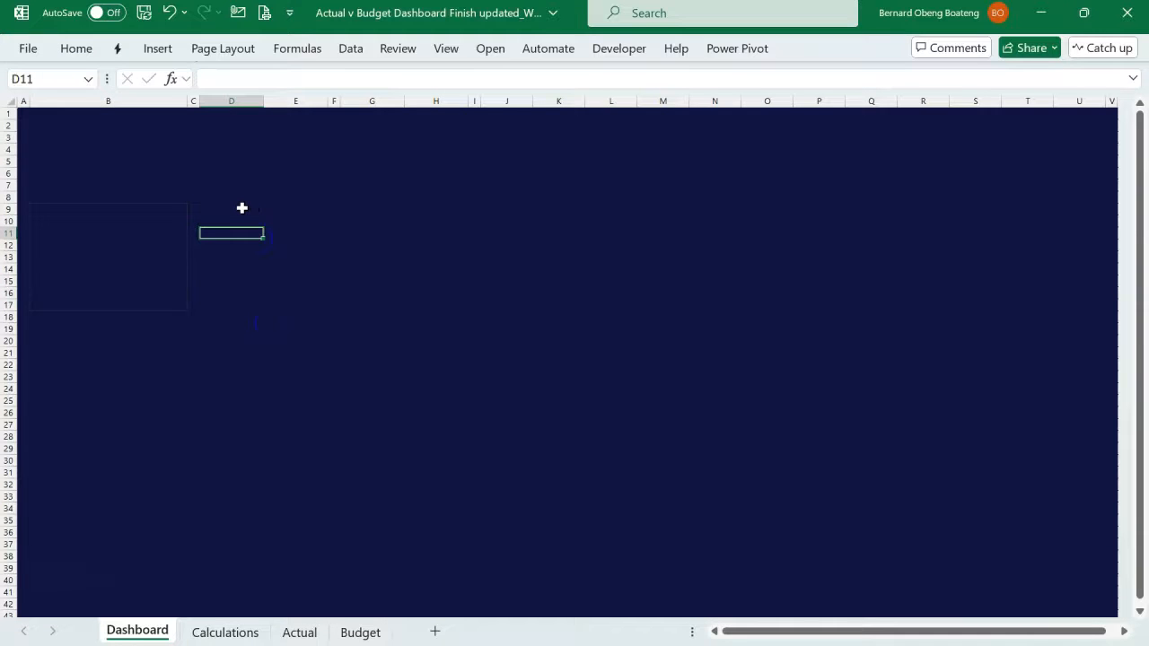
click(239, 206)
drag(240, 207, 286, 302)
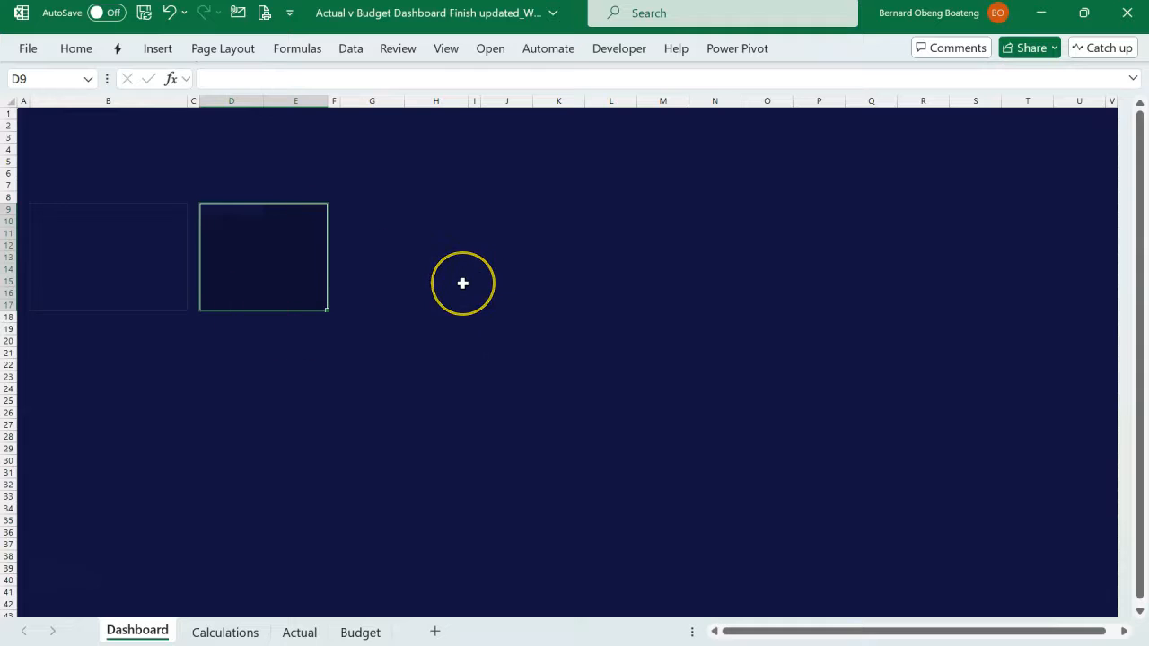
key(F4)
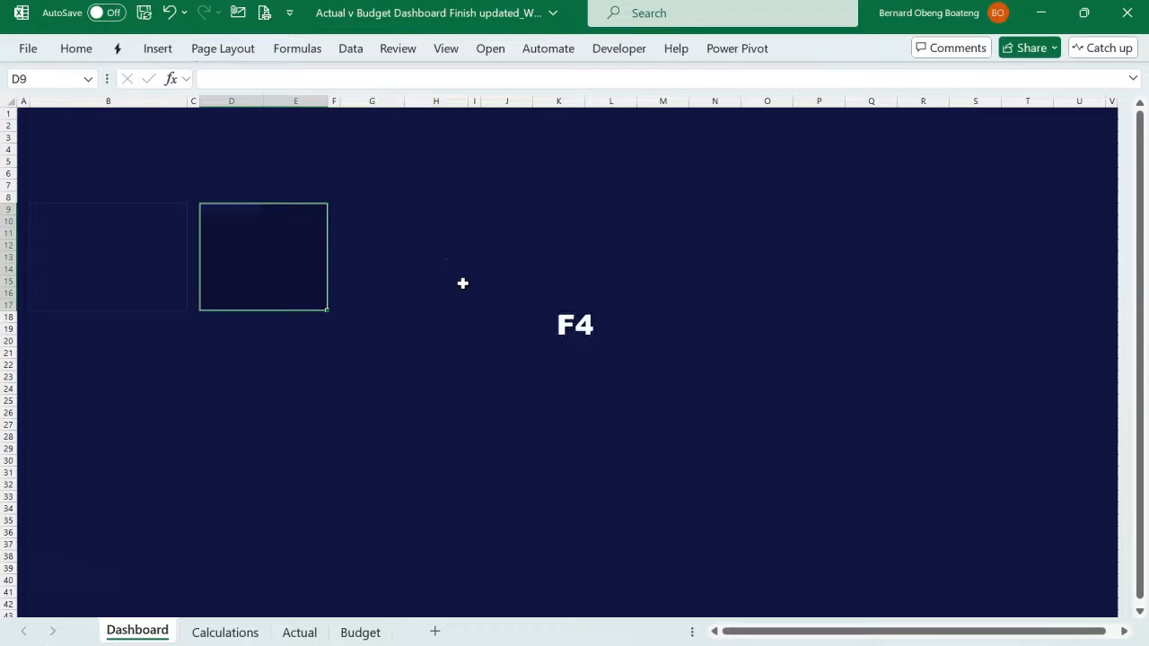
drag(342, 214, 424, 299)
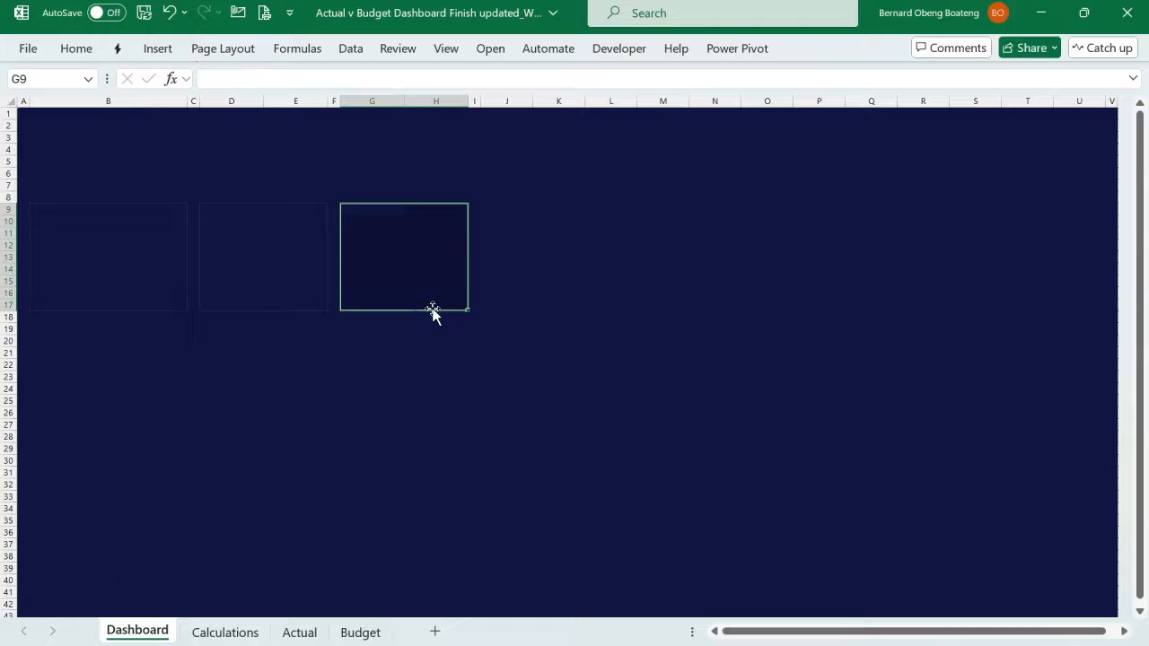
- Check the account table in the finished dashboard workbook, then apply all borders to B21:B38 in the working Dashboard sheet
click(249, 310)
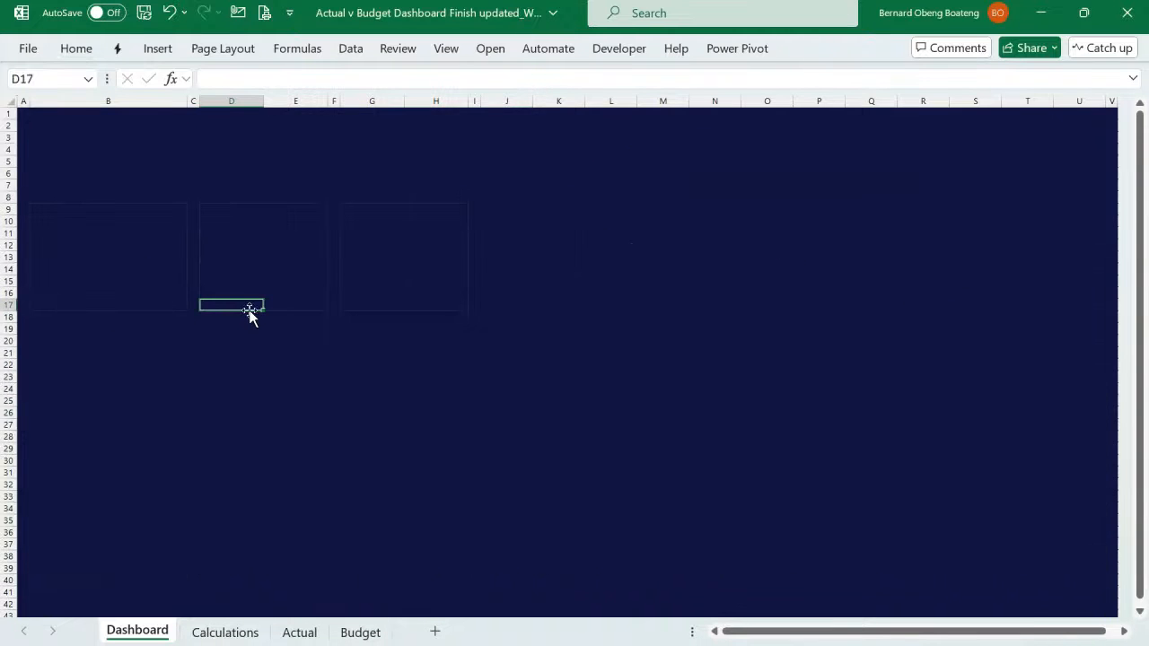
click(221, 333)
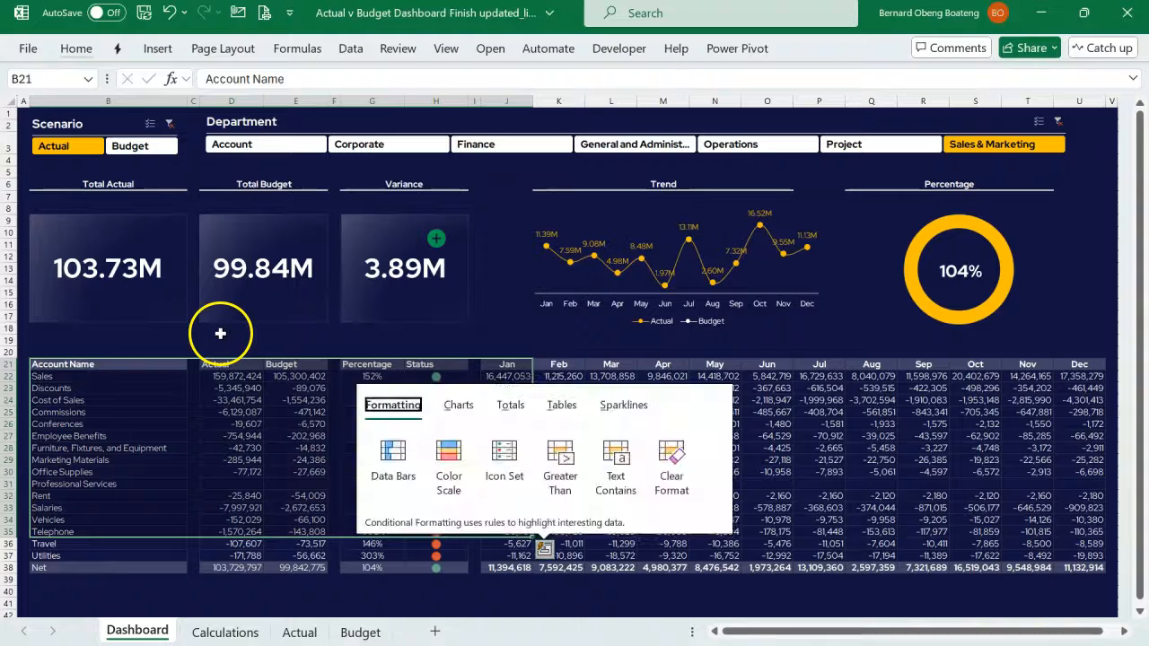
key(Escape)
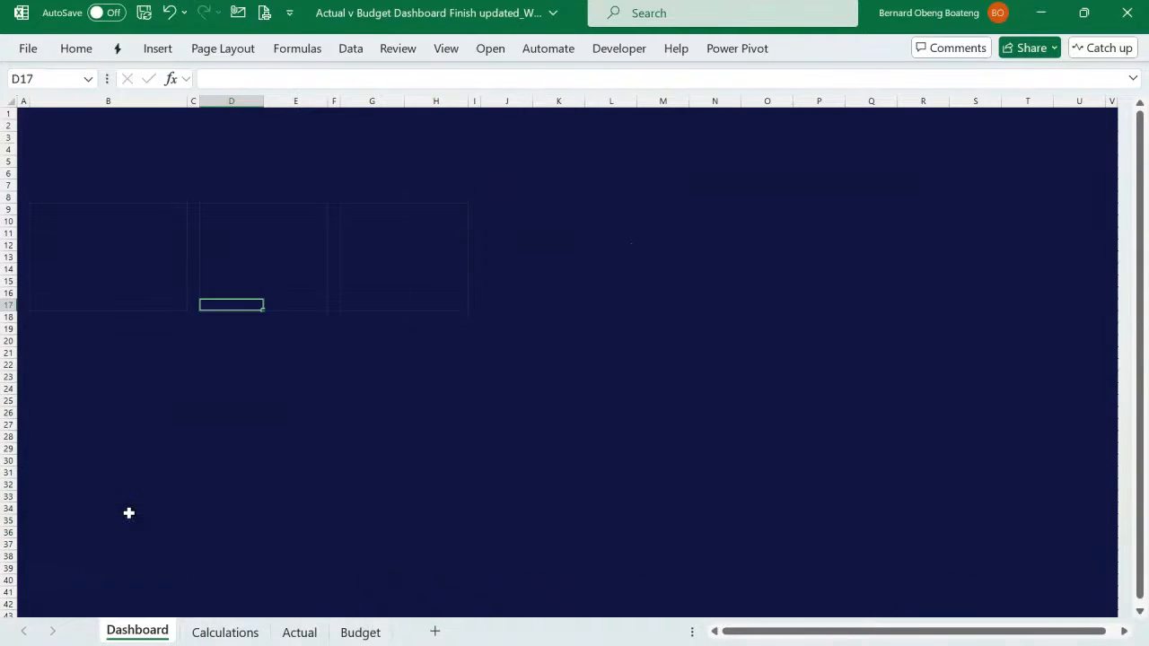
click(116, 416)
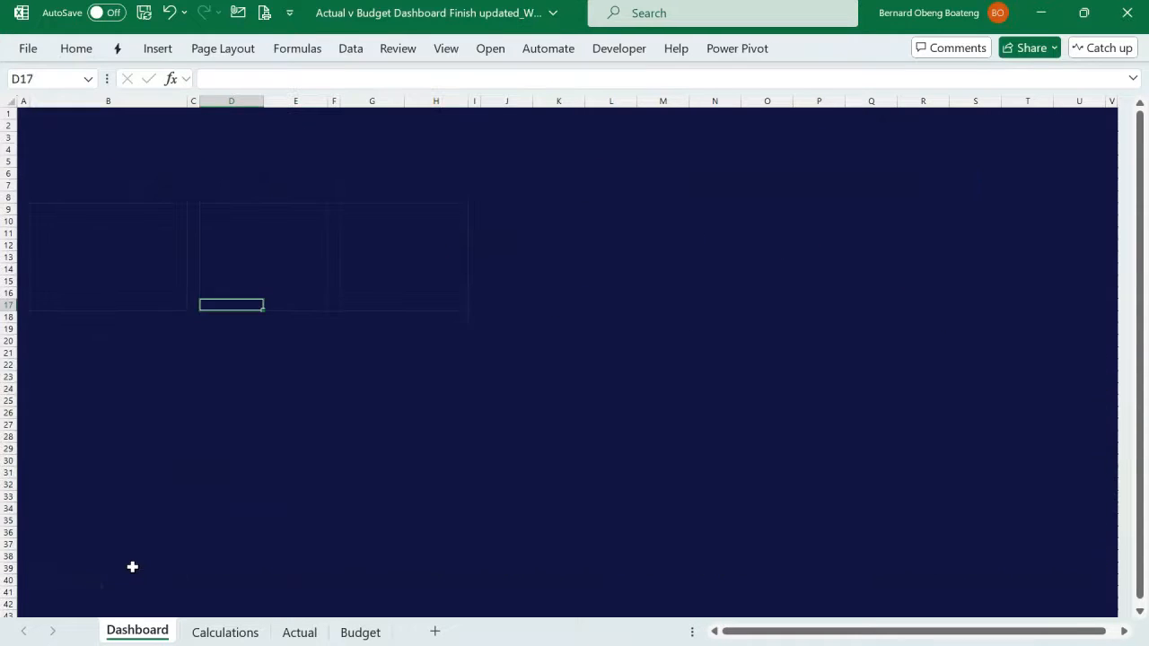
click(102, 353)
drag(101, 352, 88, 553)
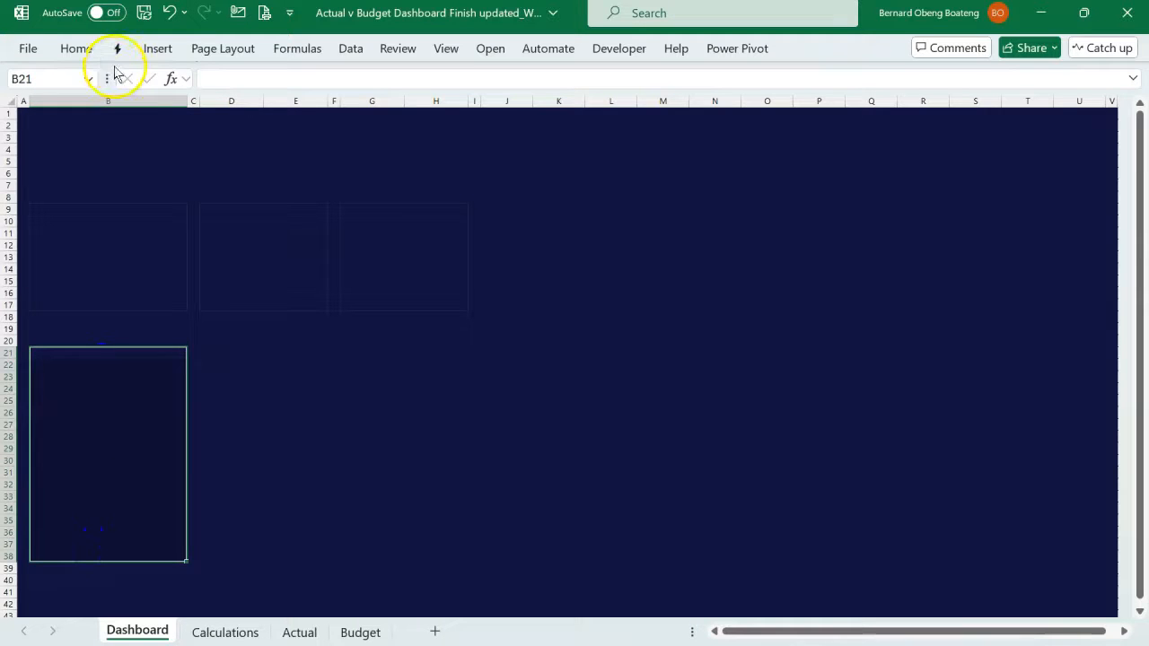
click(77, 49)
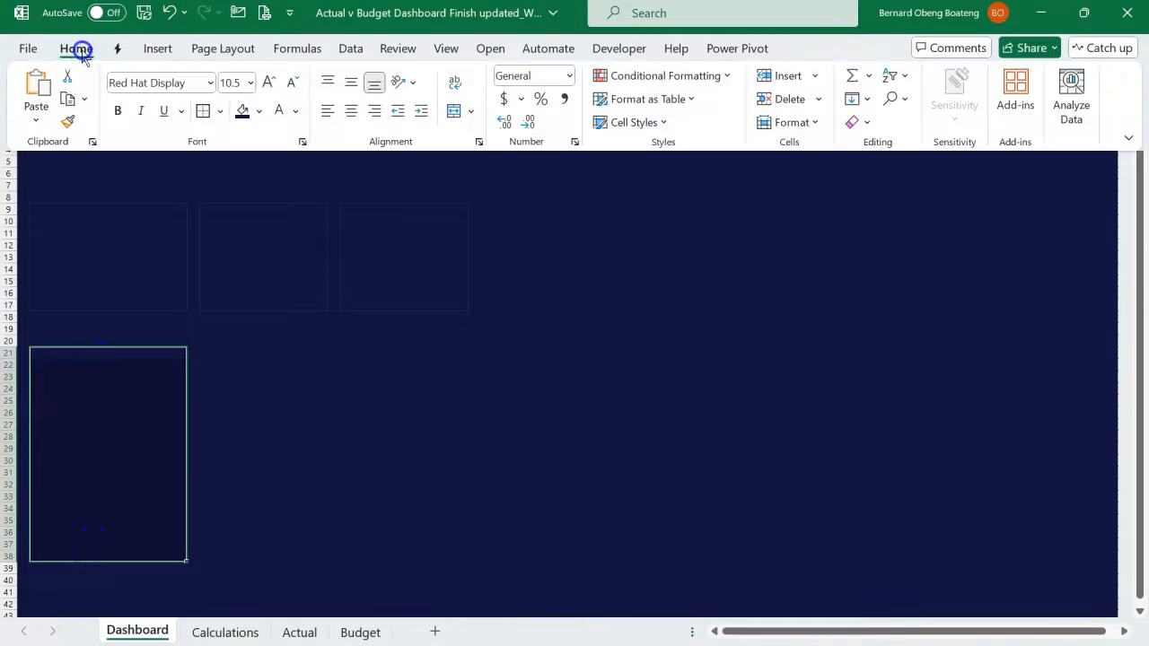
click(220, 111)
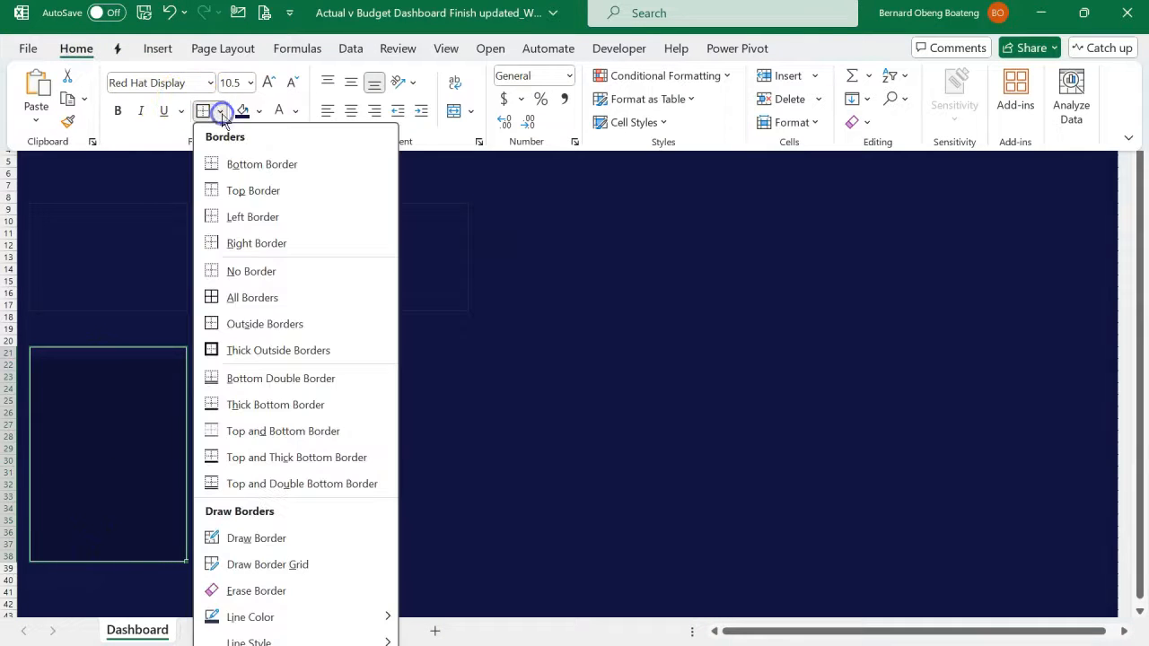
click(246, 300)
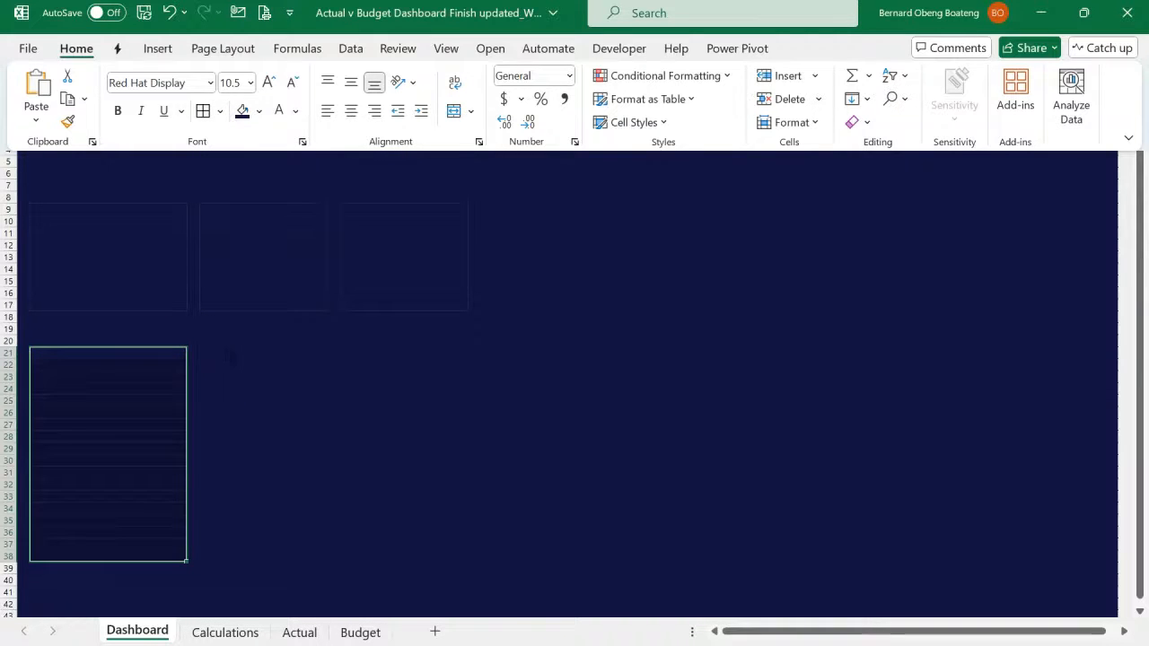
key(ctrl+F1)
- Repeat all borders on the table ranges D21:E38, G21:H38 and J21:U38
click(243, 353)
drag(242, 352, 272, 556)
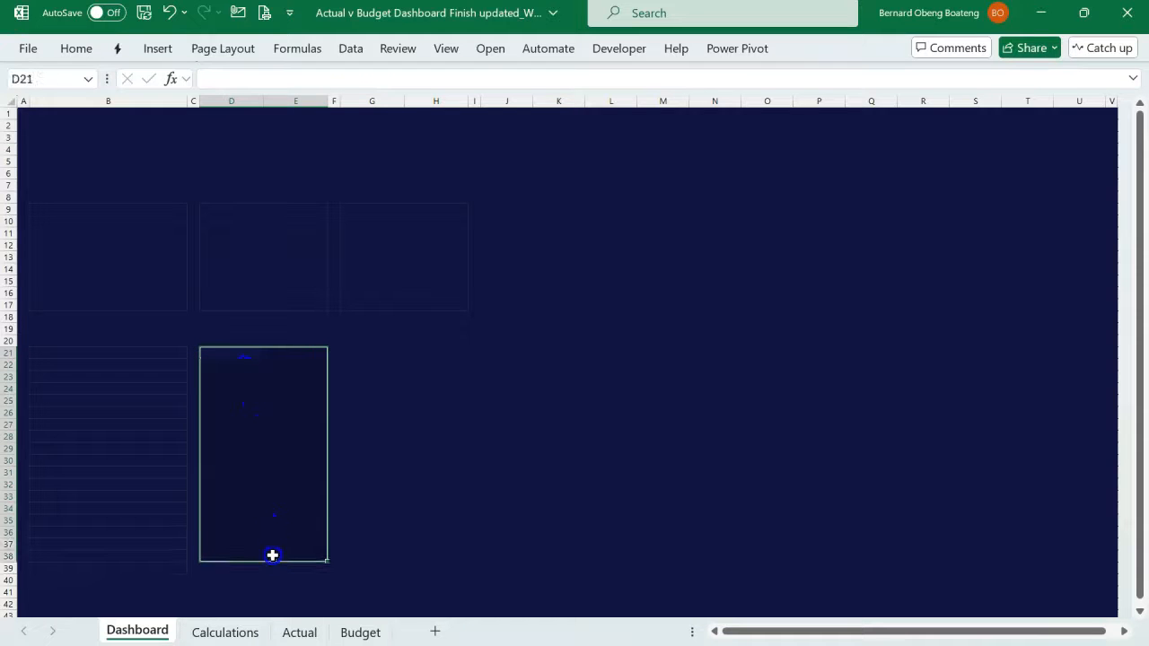
drag(361, 354, 419, 553)
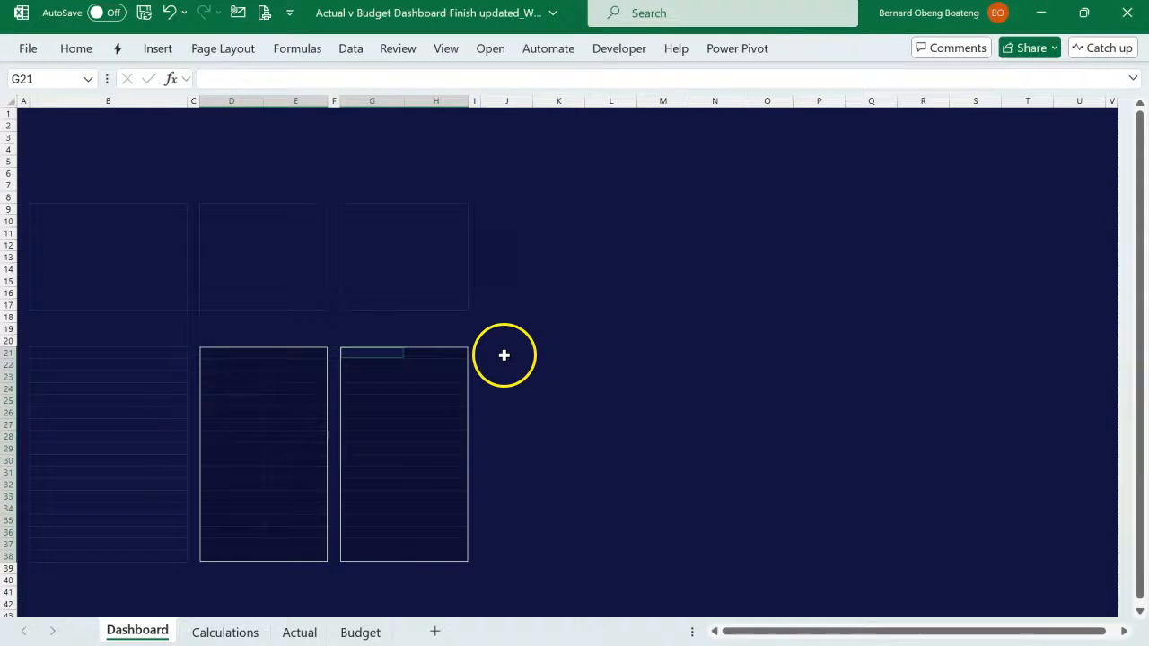
drag(503, 355, 1062, 559)
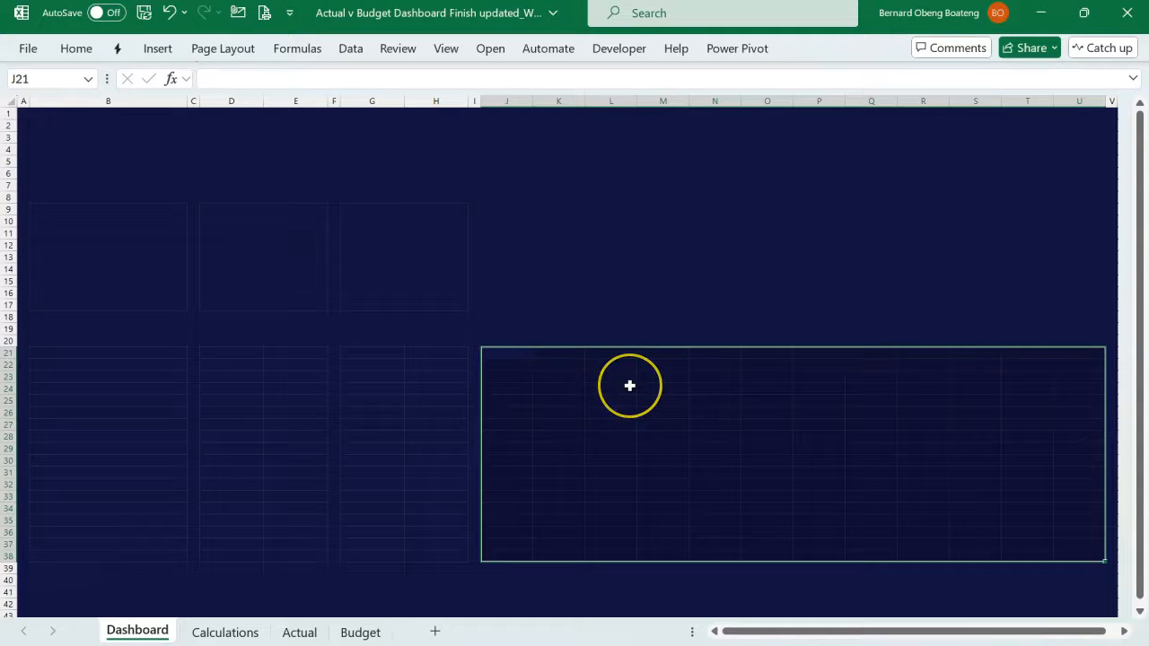
click(576, 304)
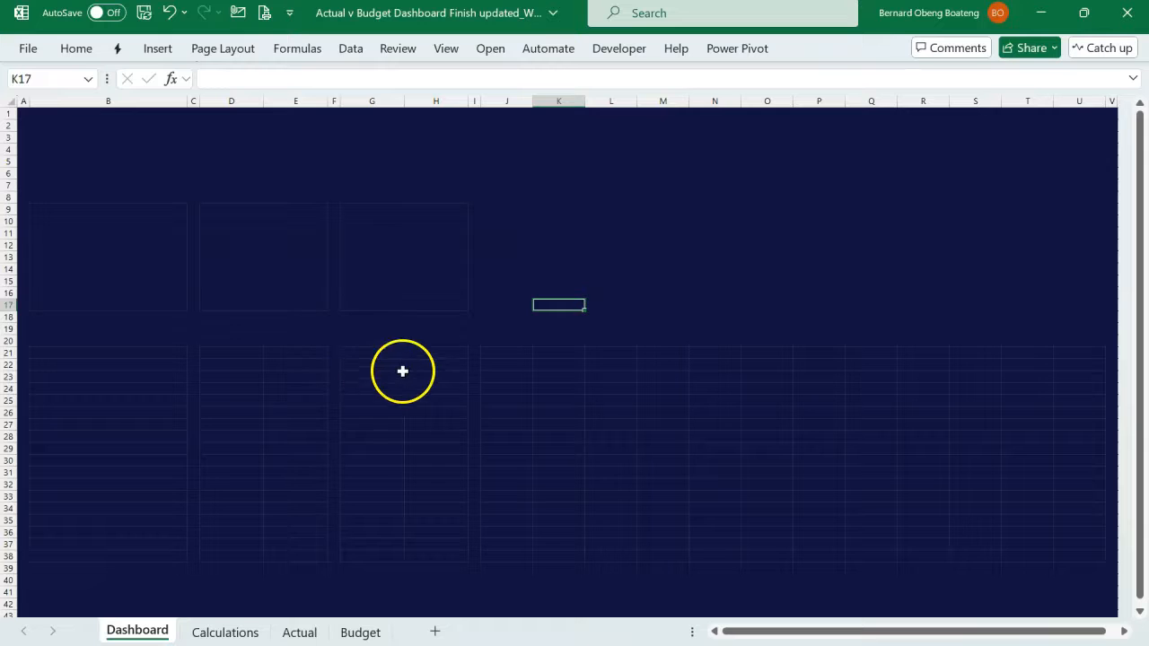
click(529, 207)
drag(531, 206, 756, 302)
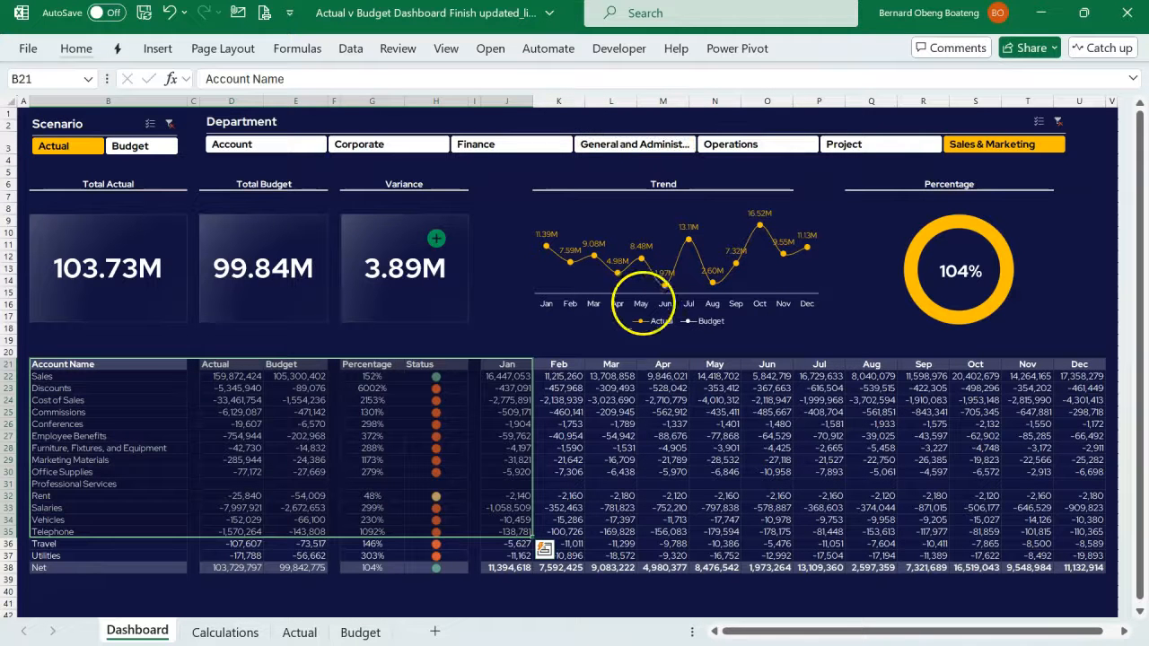
- Switch to the PowerPoint palette slide, copy the hex code #414266, and return to the working Excel workbook
click(572, 362)
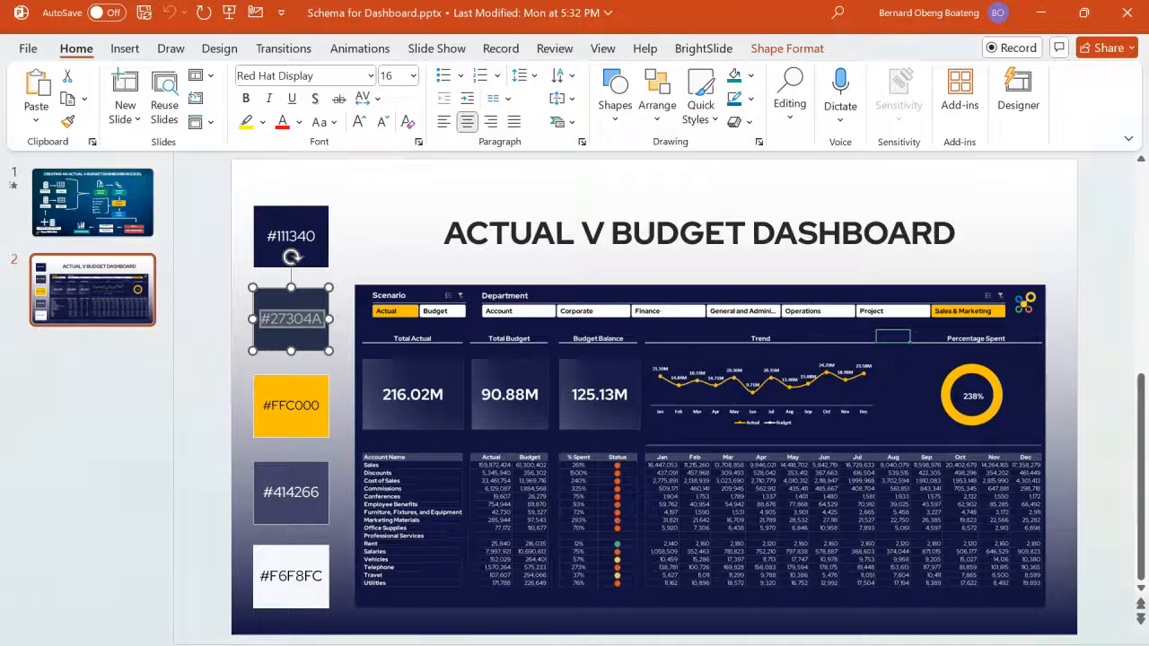
click(297, 491)
click(291, 492)
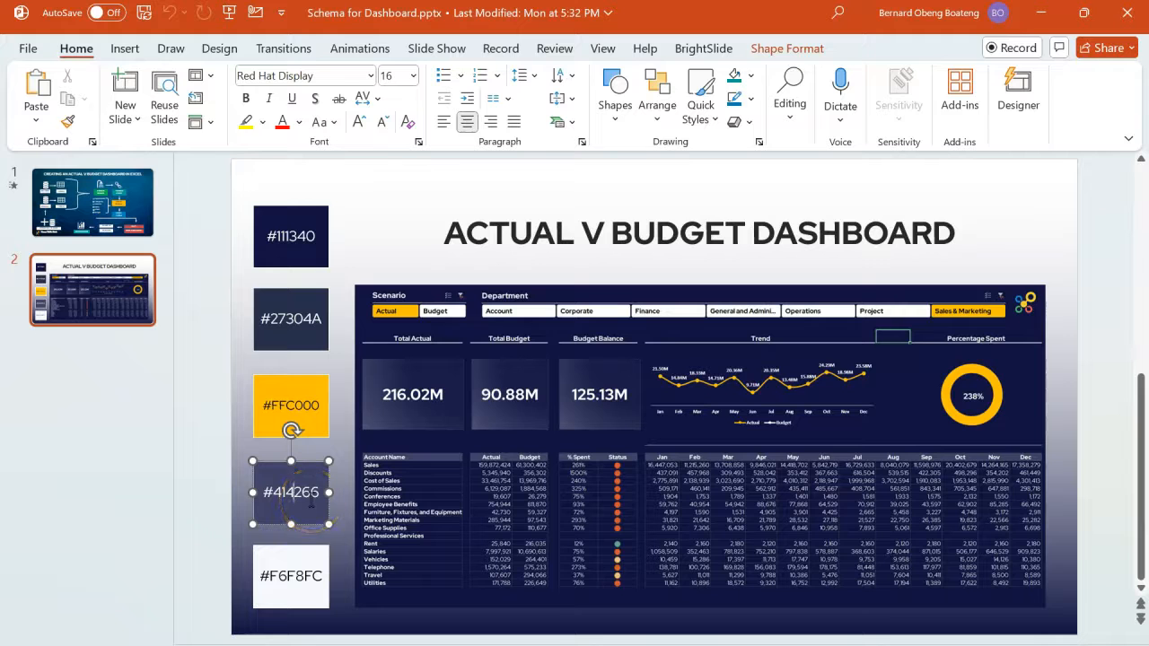
triple_click(311, 506)
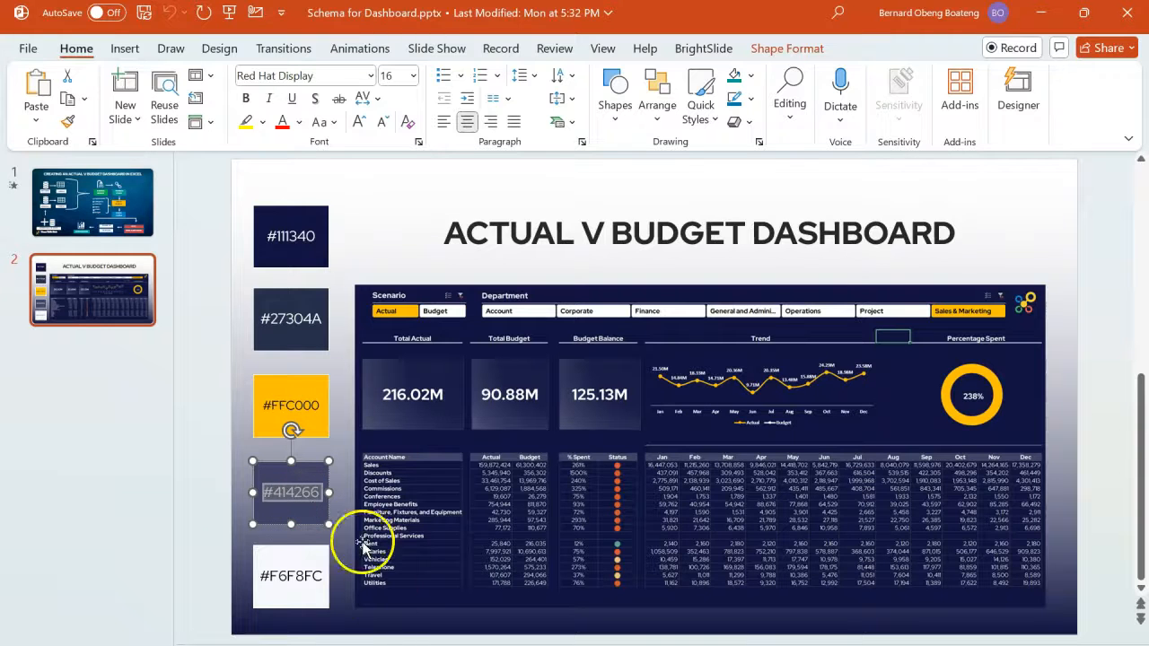
click(192, 623)
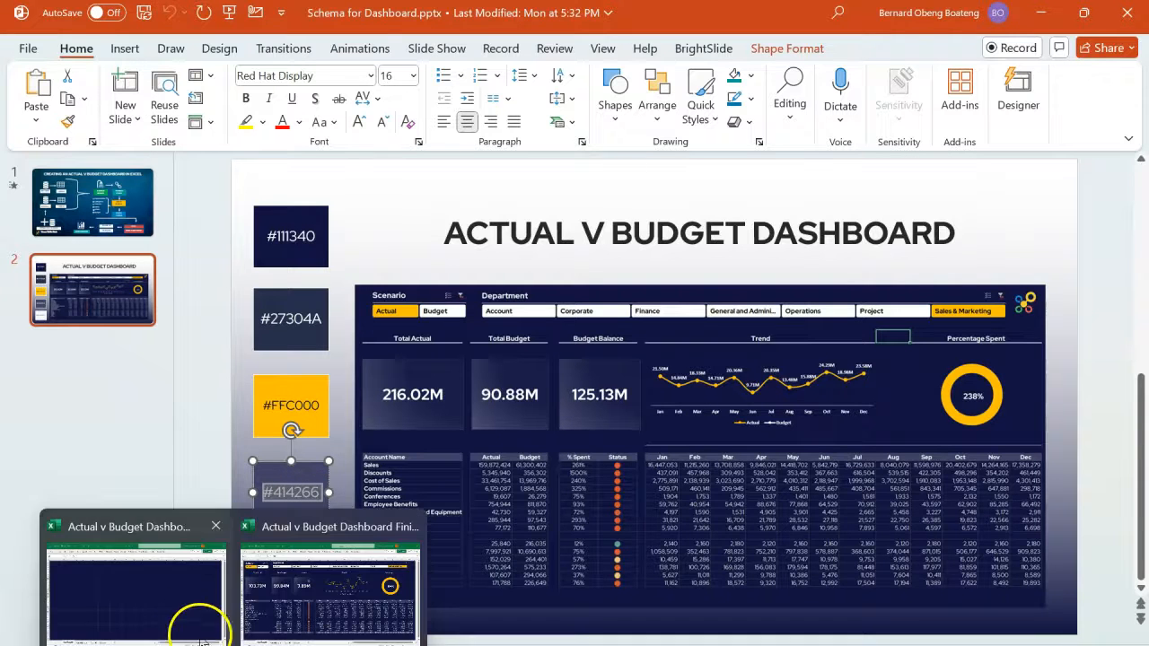
- Fill the table header cells B21, D21:E21, G21:H21 and J21:U21 with the custom colour #414266
click(154, 352)
drag(227, 352, 286, 352)
drag(363, 352, 424, 353)
drag(503, 353, 1061, 354)
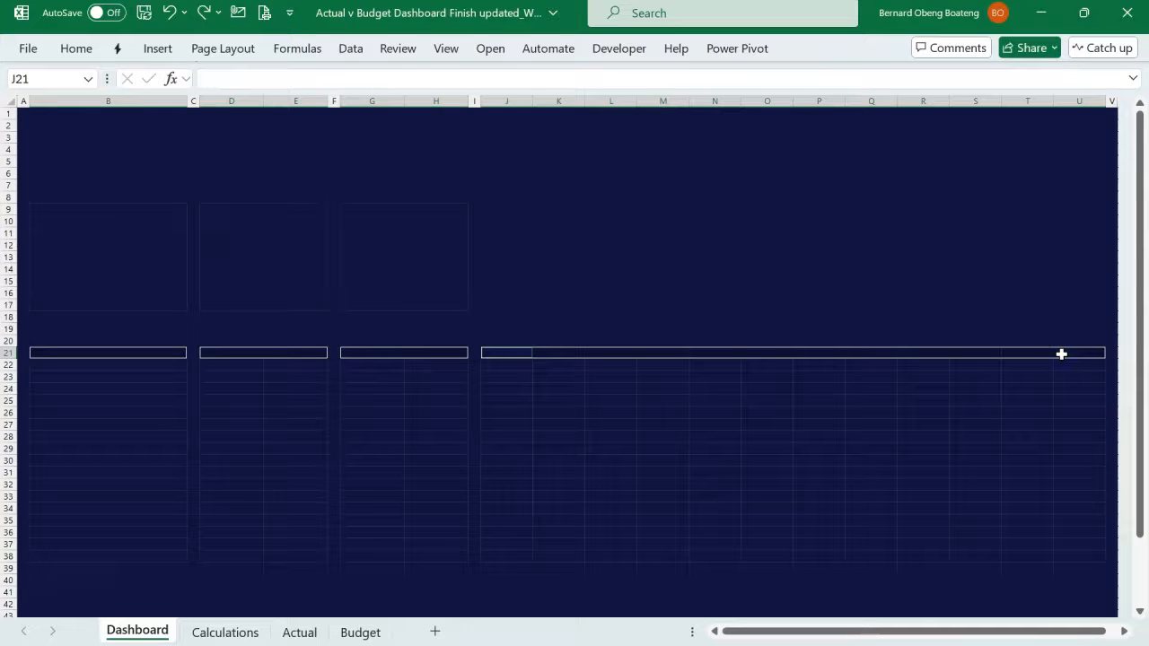
click(77, 48)
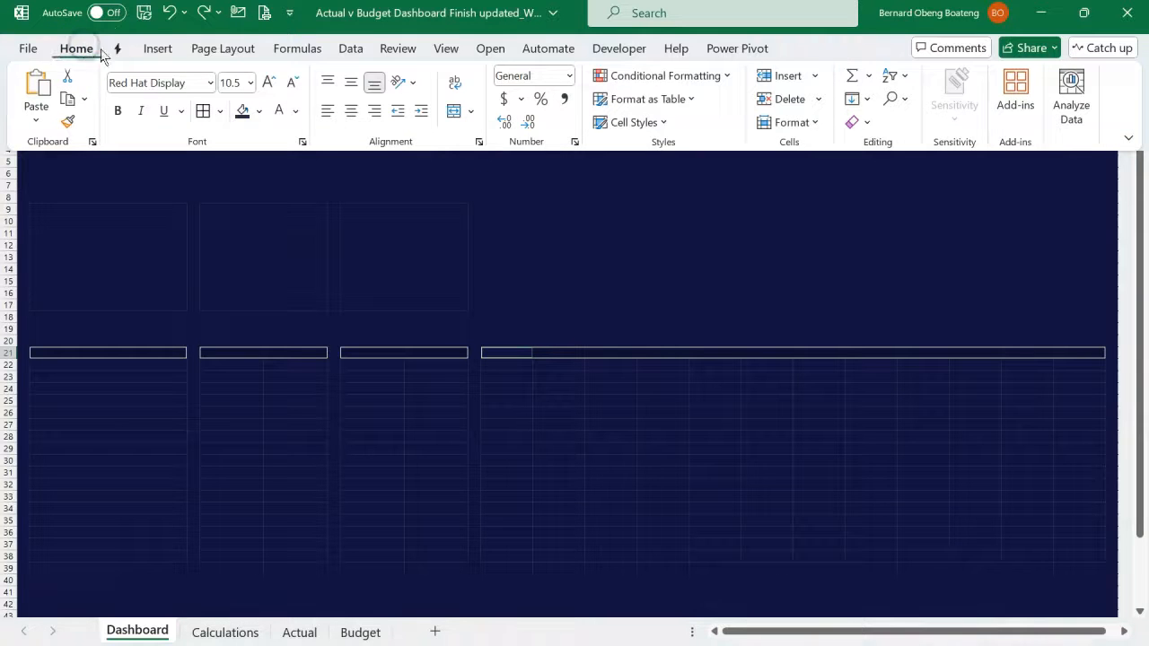
click(258, 110)
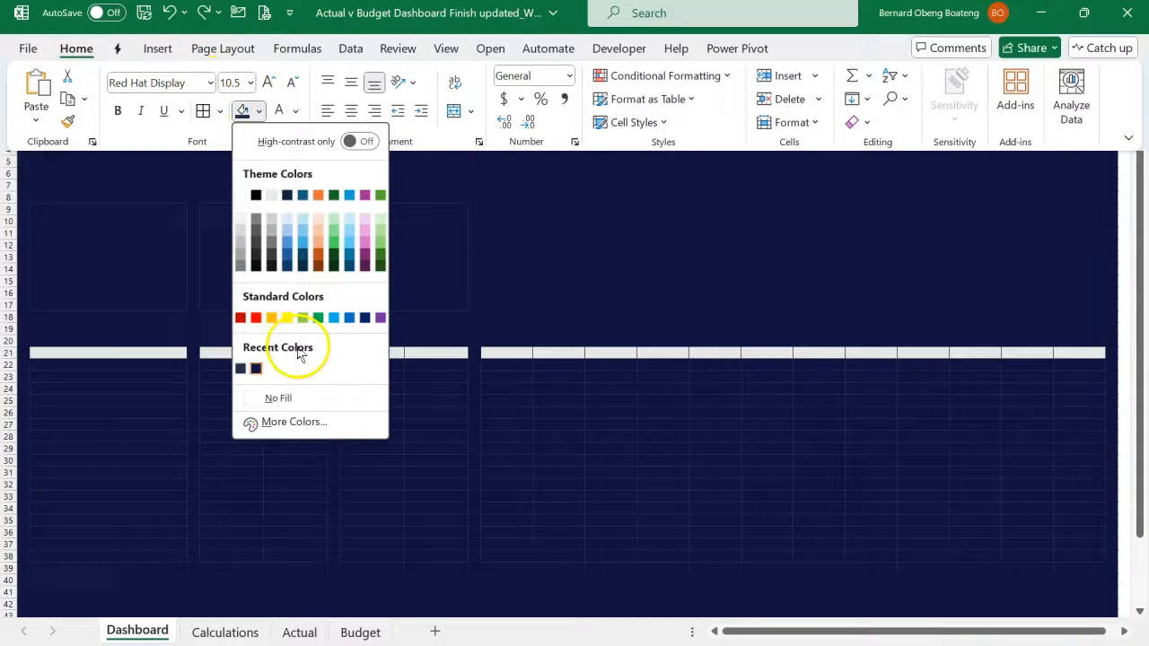
click(299, 423)
click(493, 387)
text(#414266)
click(465, 364)
click(582, 171)
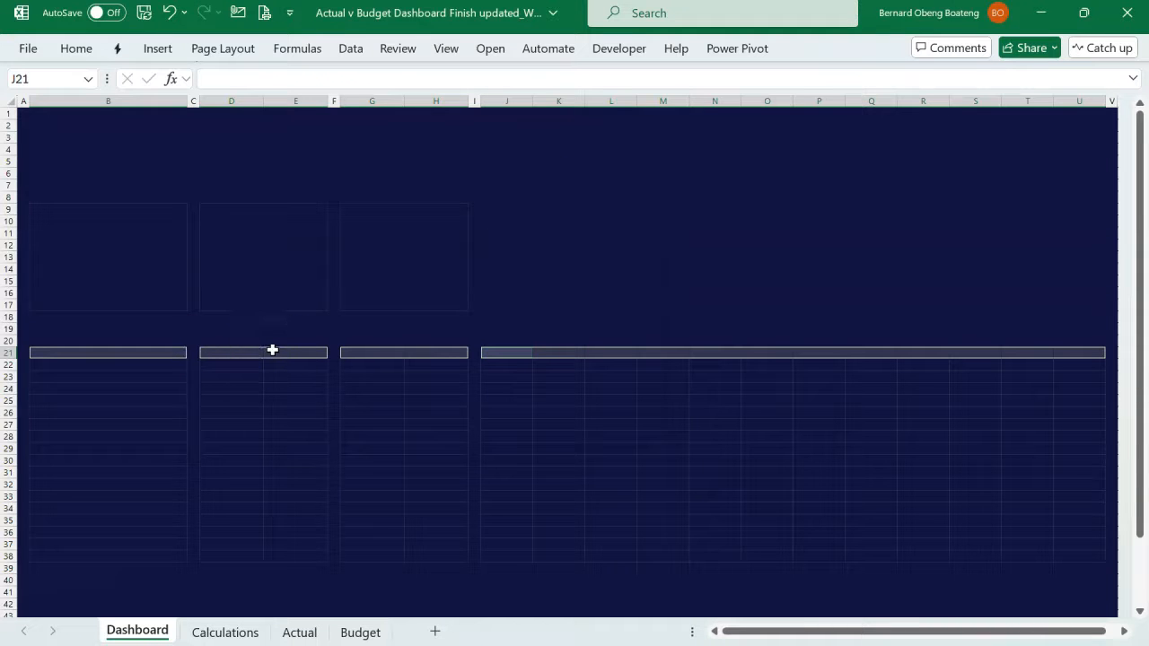
click(63, 56)
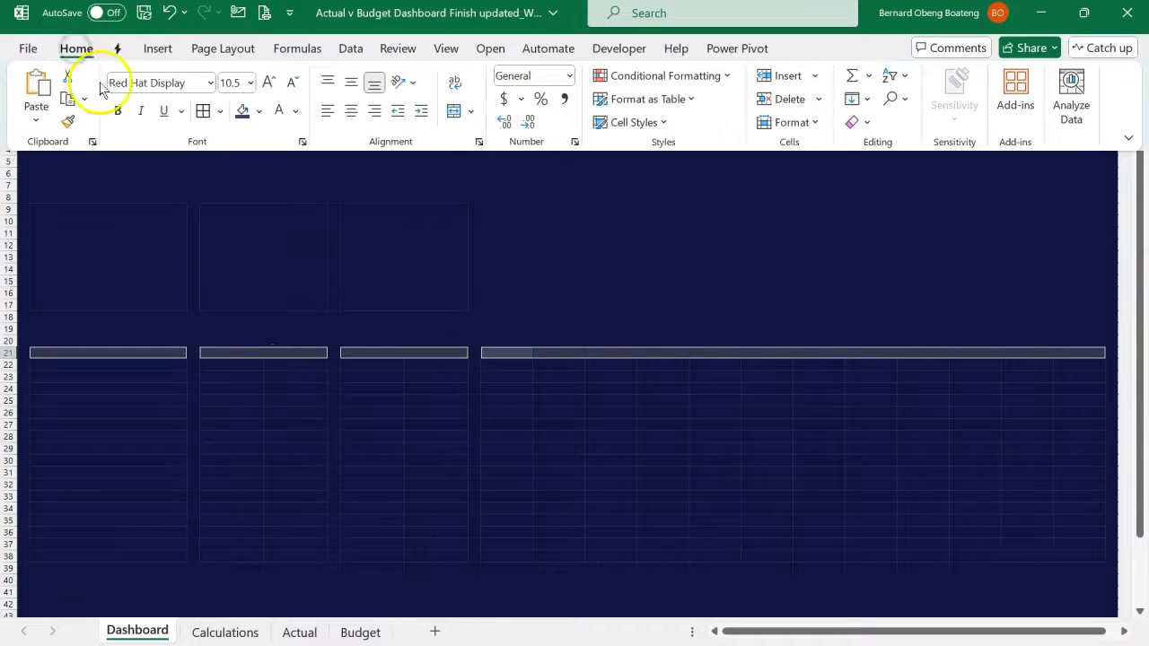
click(180, 294)
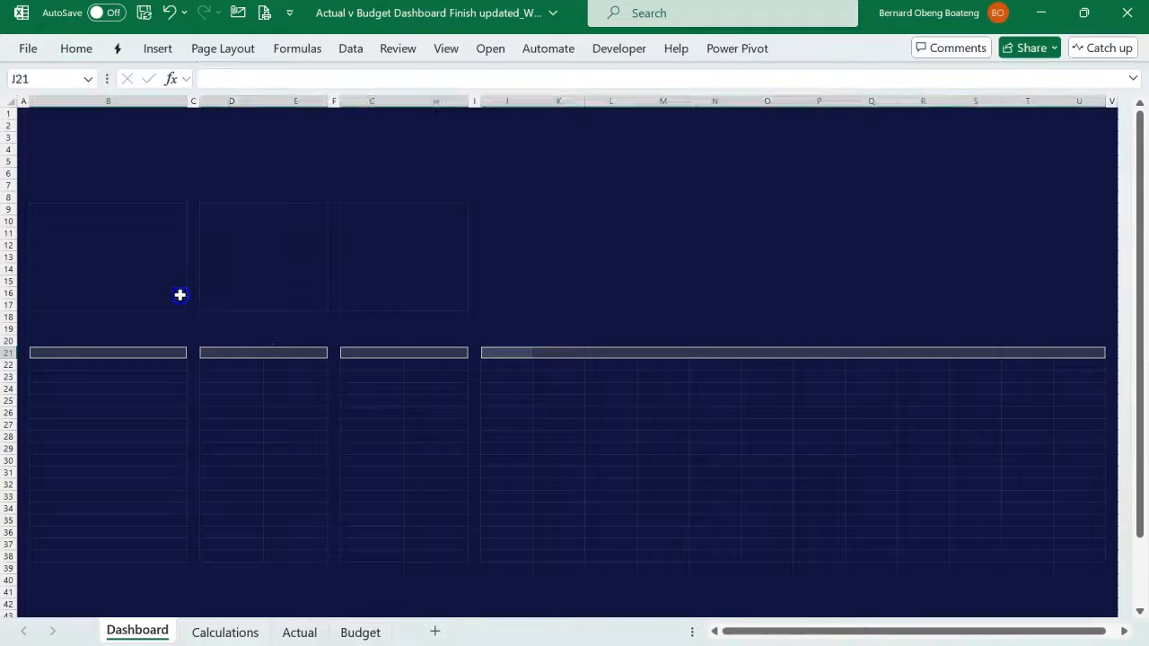
- Enter the headers Account Name in B21, Actual in D21, Budget in E21, Percentage in G21 and Status in H21
click(156, 355)
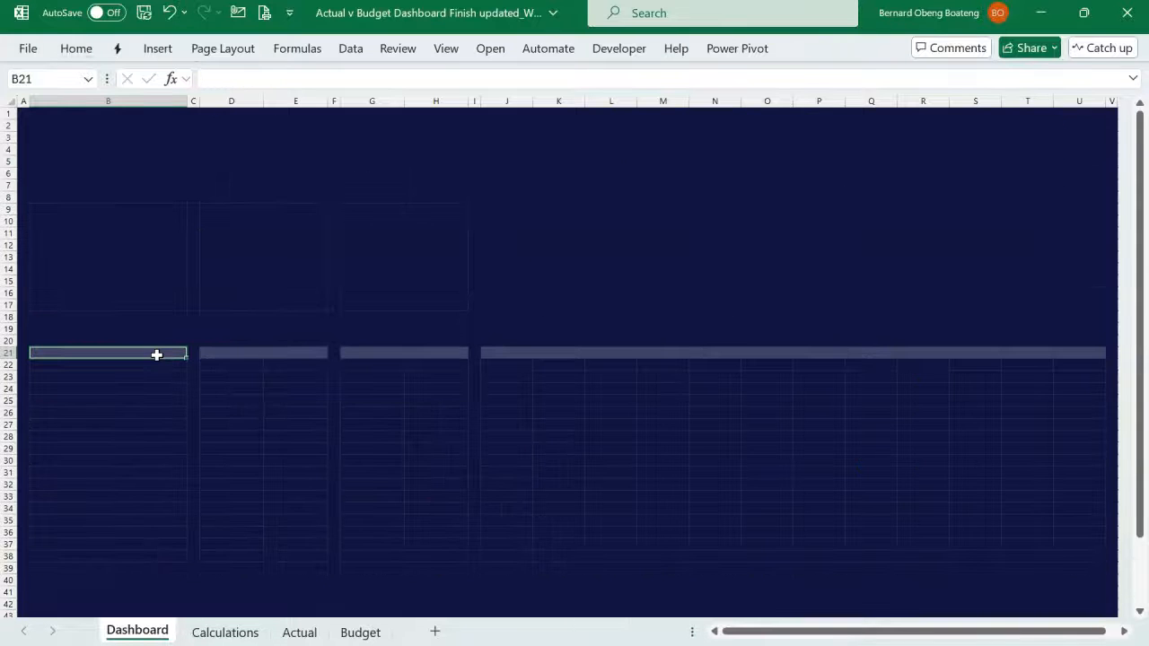
text(Account NAme)
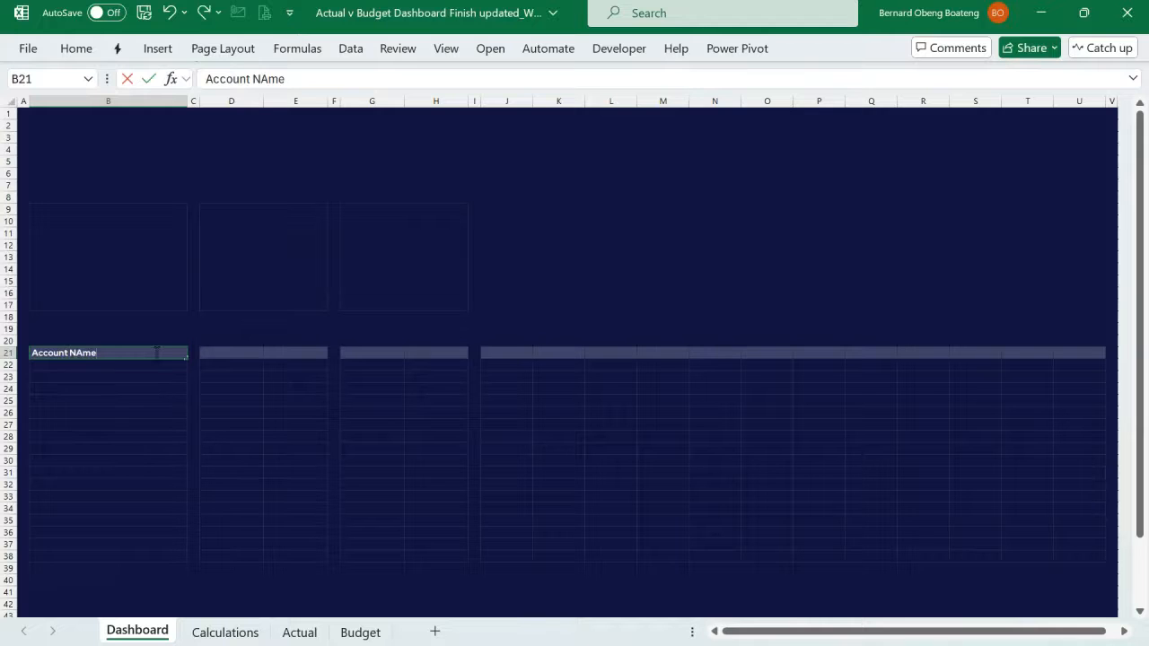
key(Tab)
key(Tab)
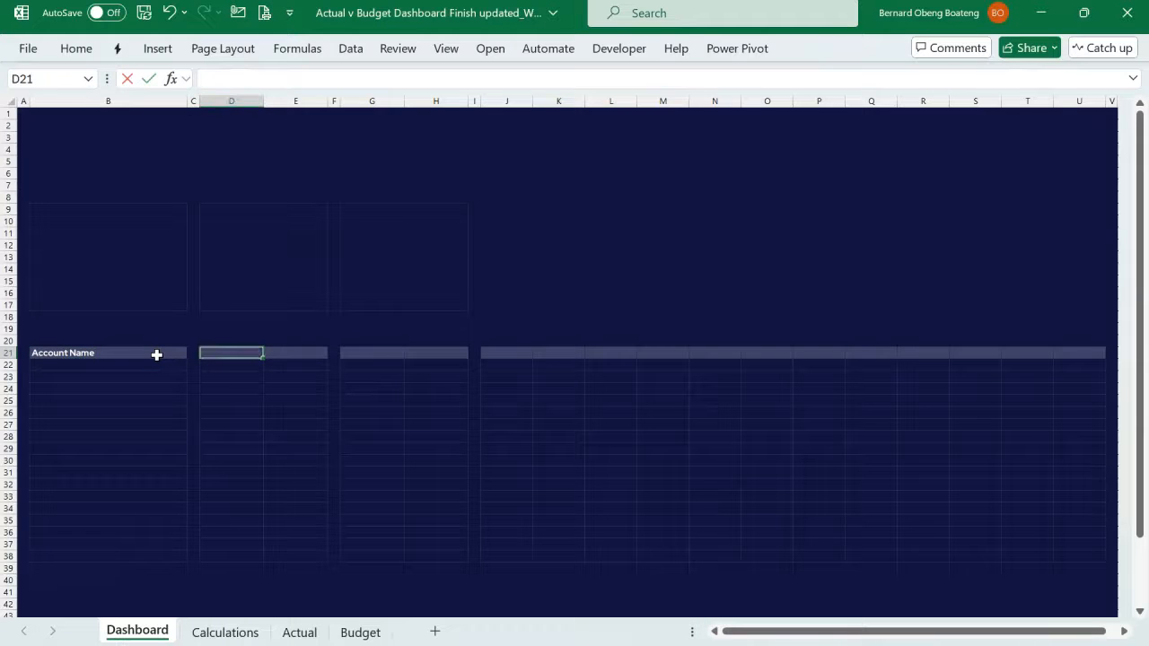
key(Tab)
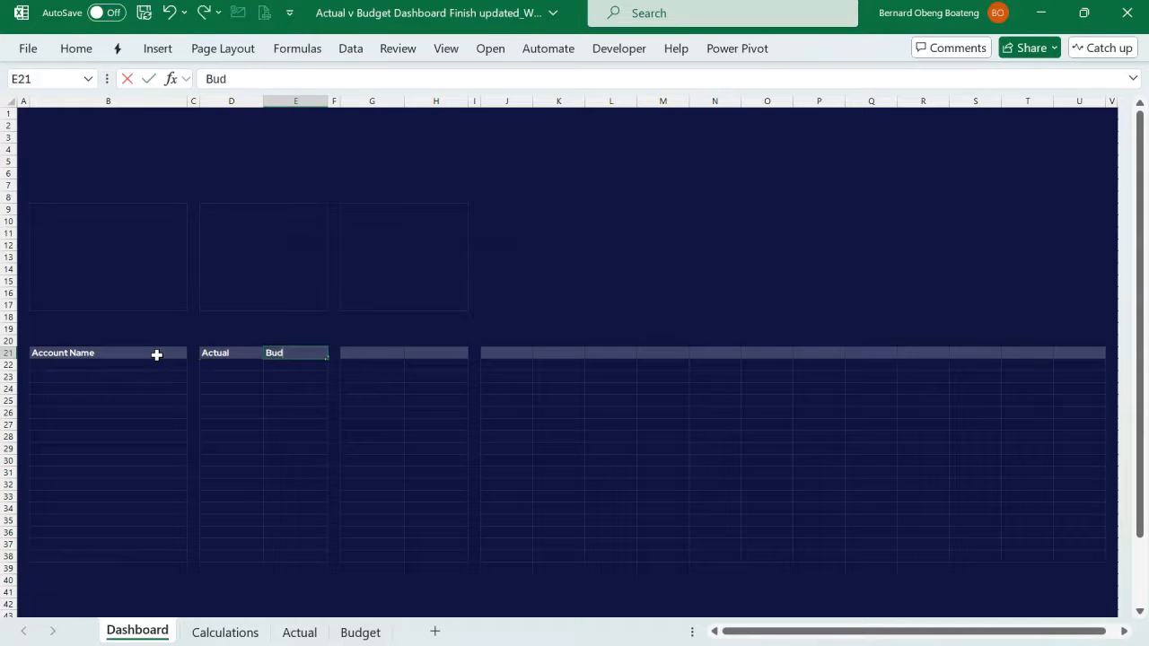
key(Tab)
key(Tab)
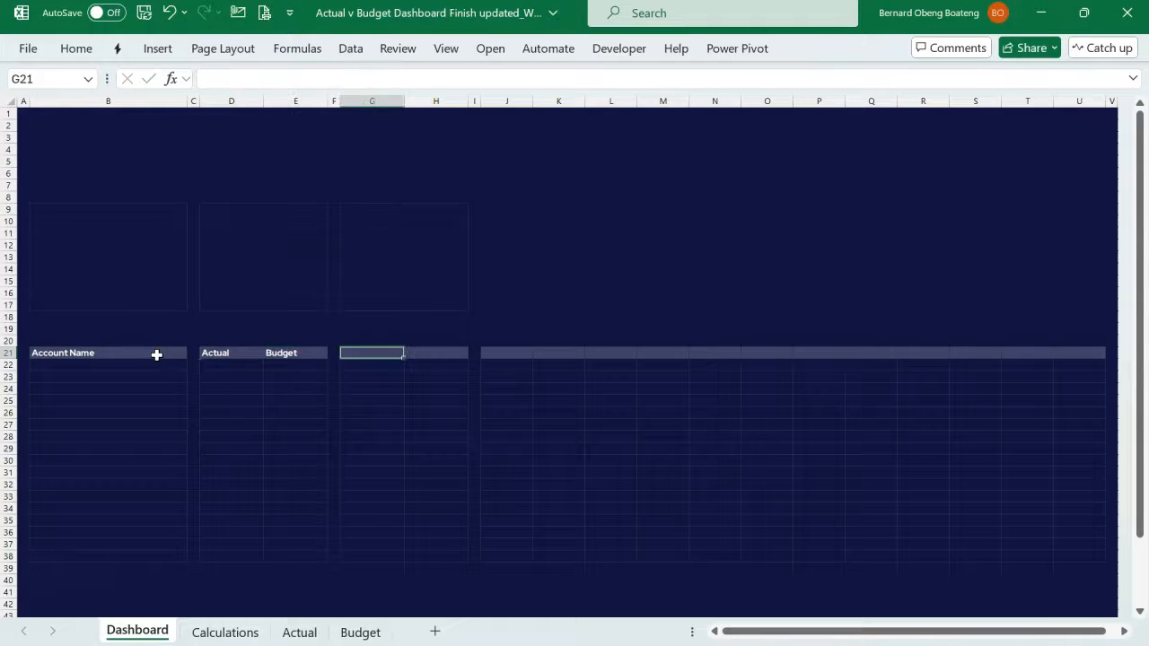
text(Percentage)
key(Tab)
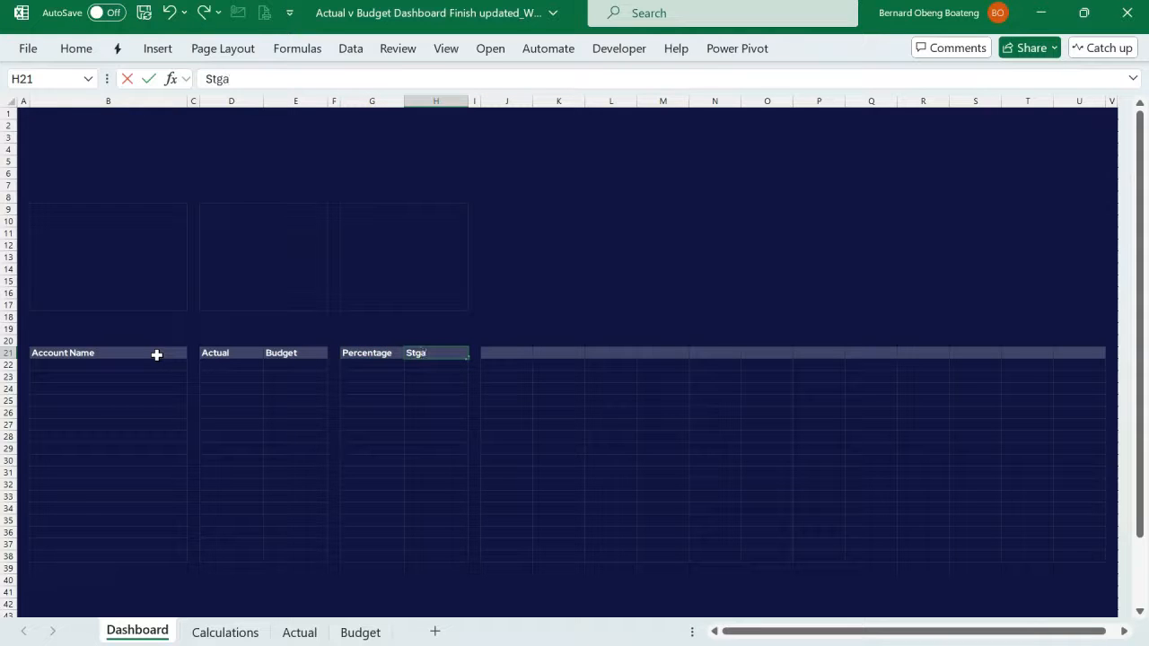
- Enter Jan in J21 and fill the month series across to Dec in U21
key(Tab)
key(Tab)
text(Jan)
key(Tab)
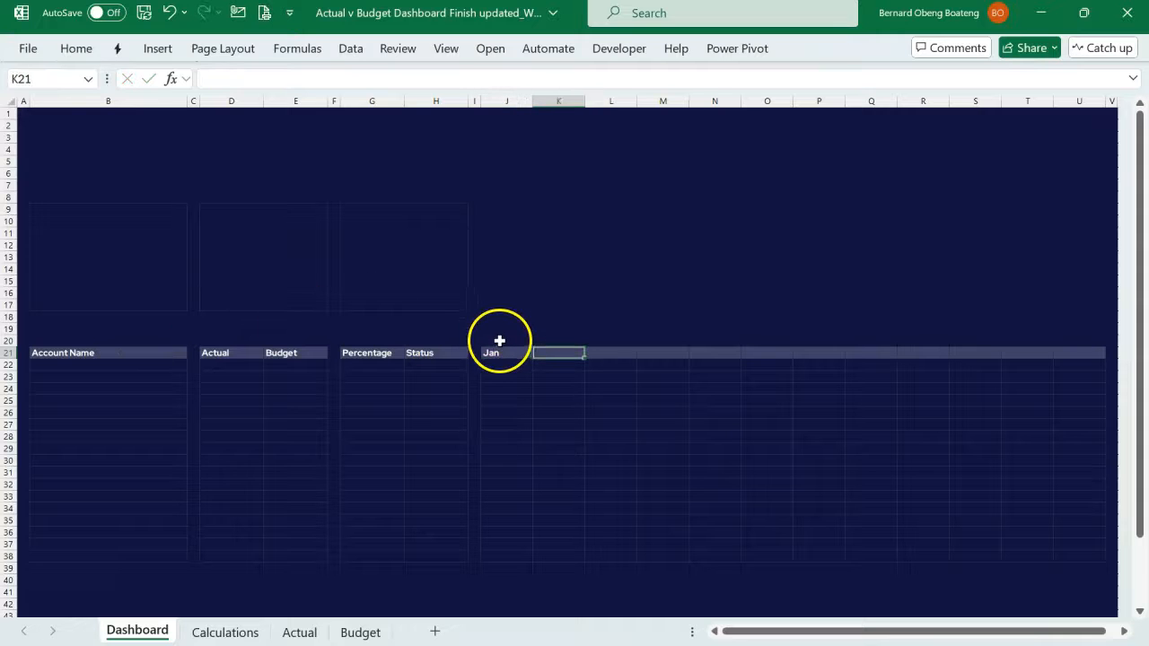
click(508, 354)
drag(535, 360, 1093, 371)
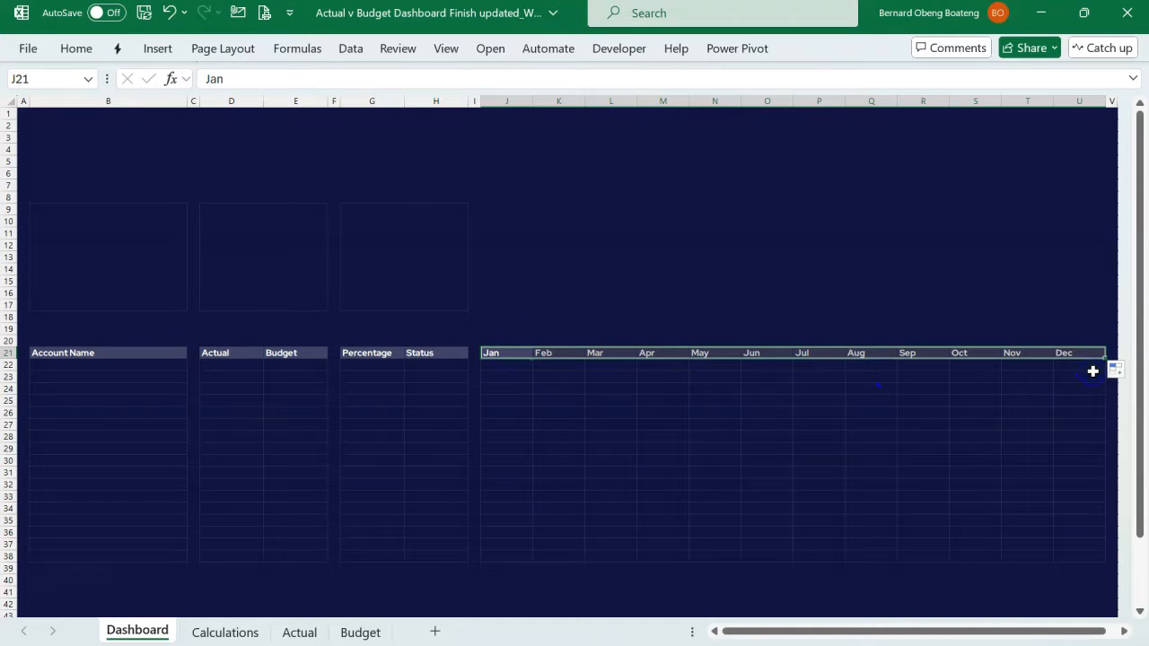
- Fill the total-row cells B38, D38:E38, G38:H38 and J38:U38 with the header row's colour and make them bold
click(580, 437)
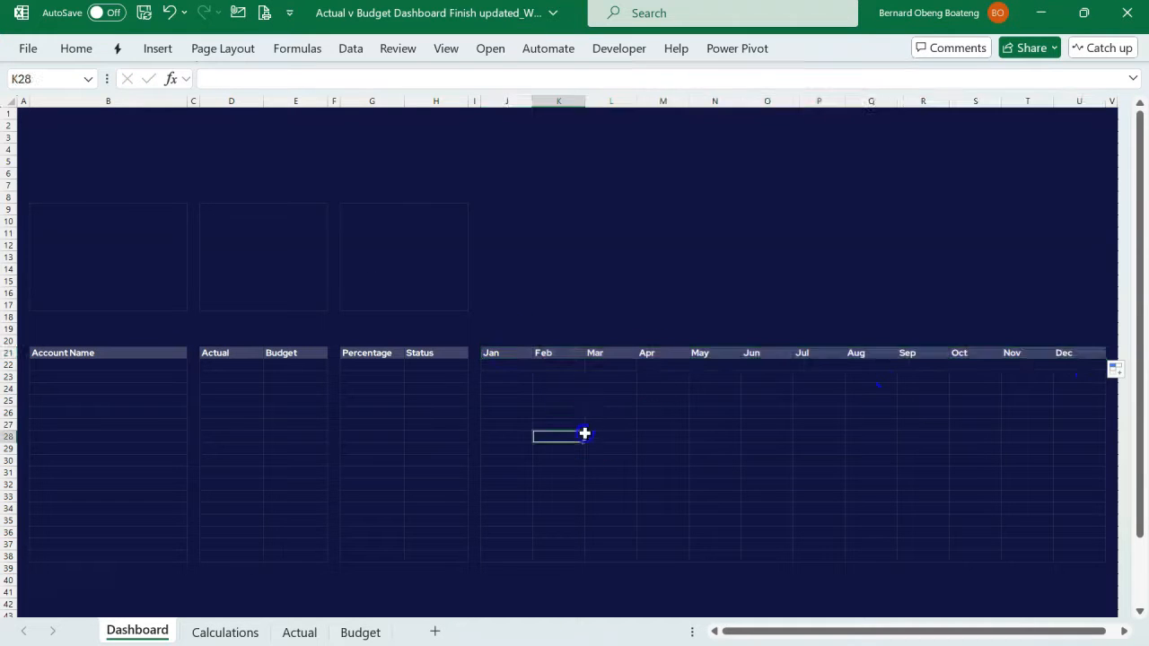
click(157, 558)
drag(223, 554, 284, 554)
drag(359, 557, 423, 558)
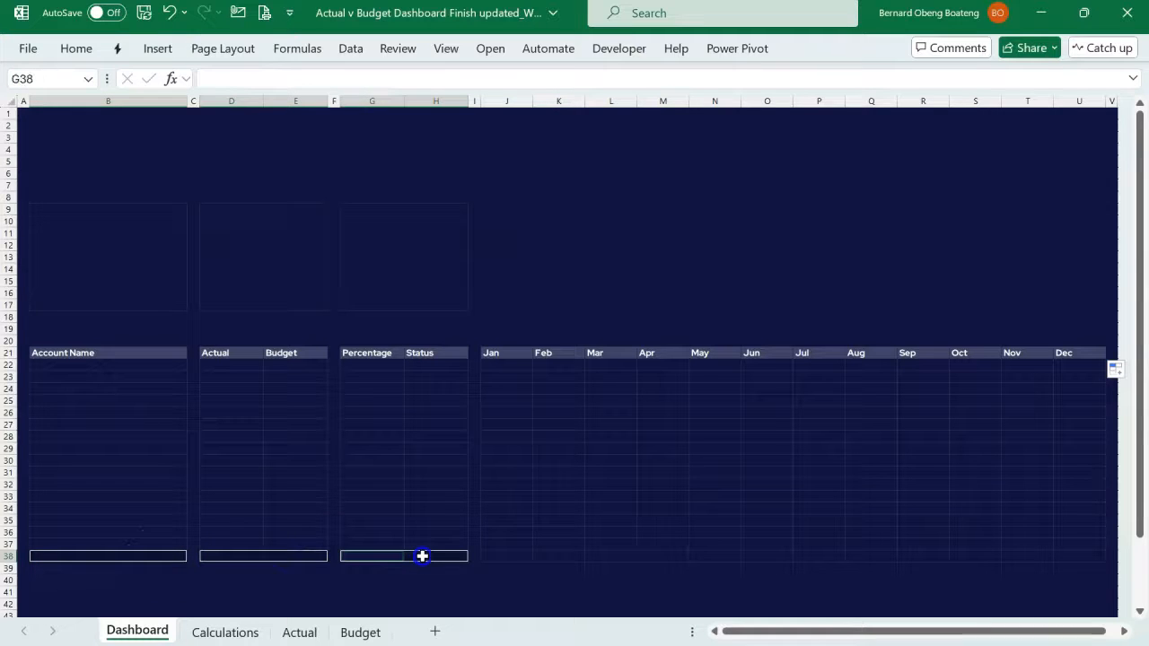
ctrl+click(492, 557)
drag(495, 558, 1072, 559)
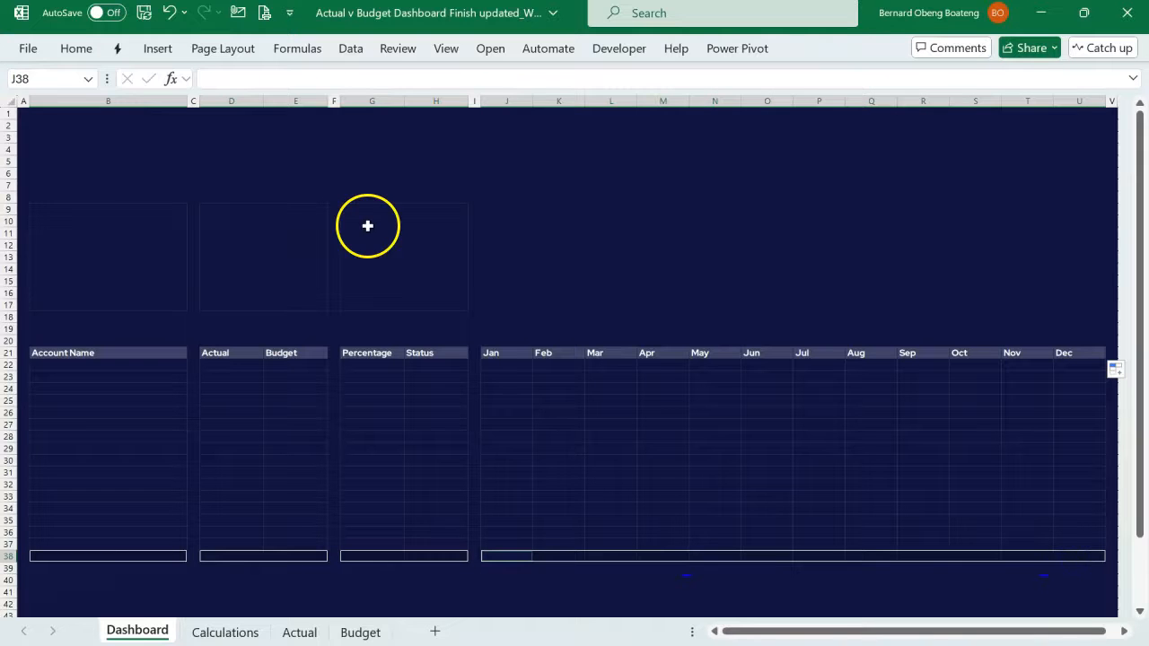
click(81, 46)
click(238, 117)
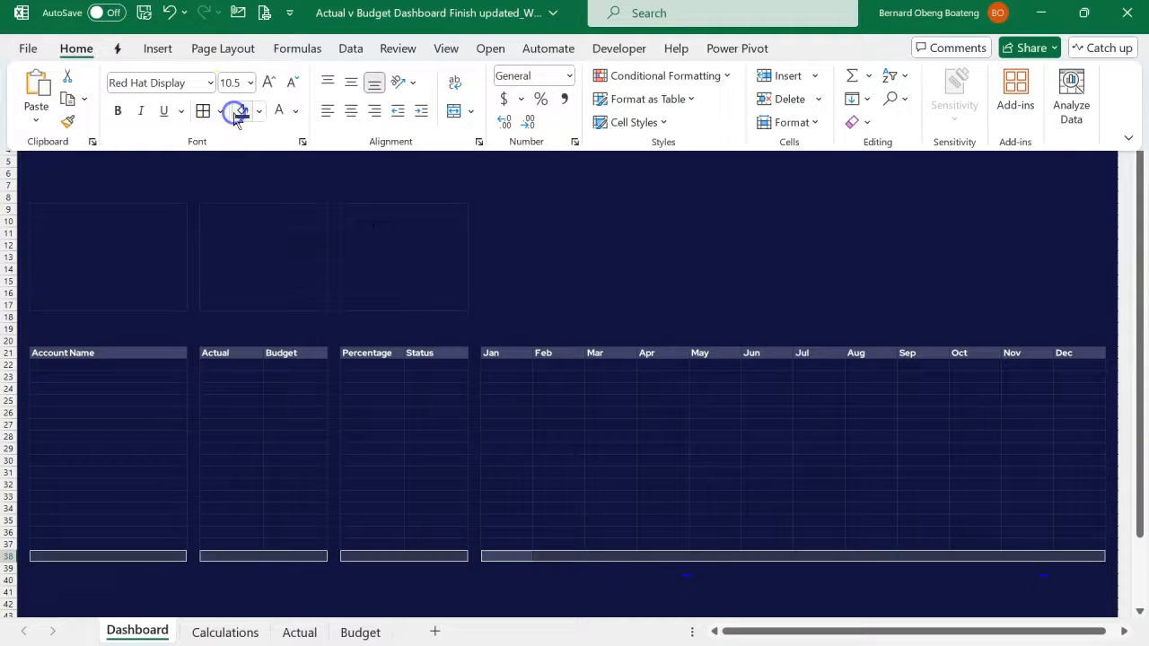
click(117, 111)
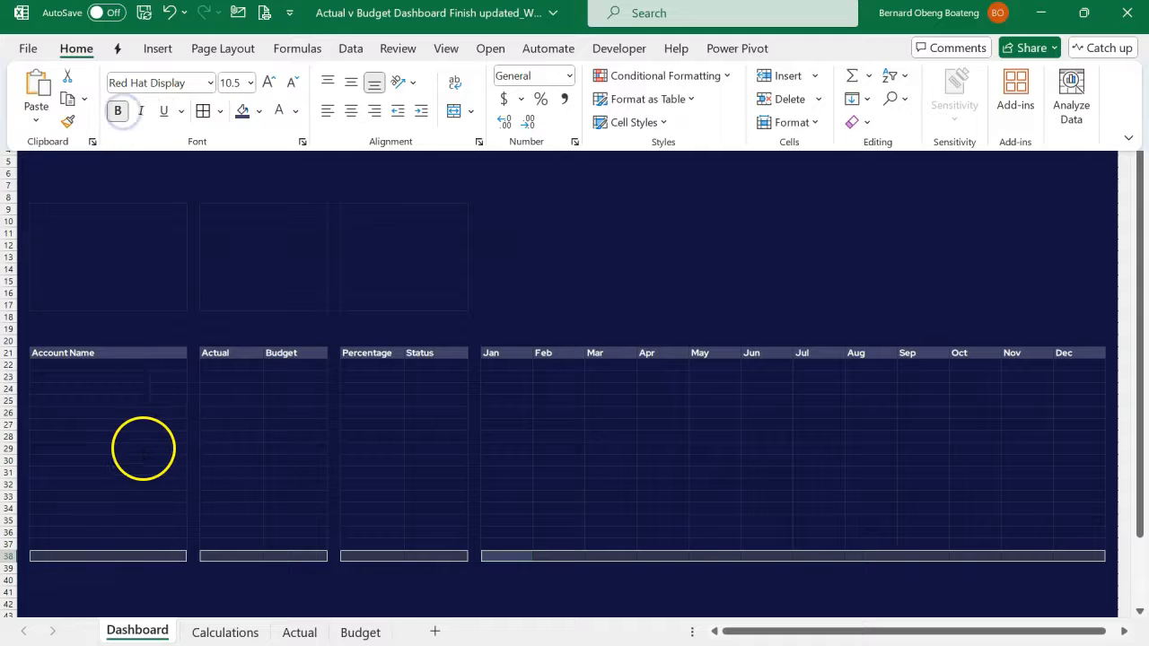
- Enter the label Net in B38
click(125, 561)
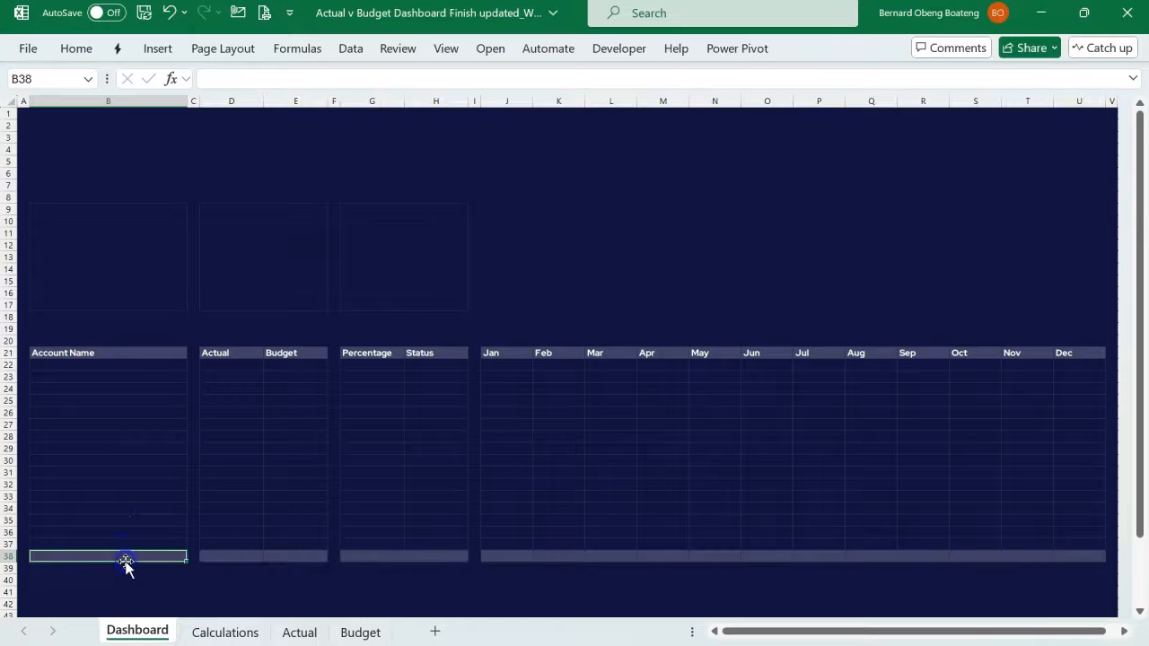
text(NEt)
key(Tab)
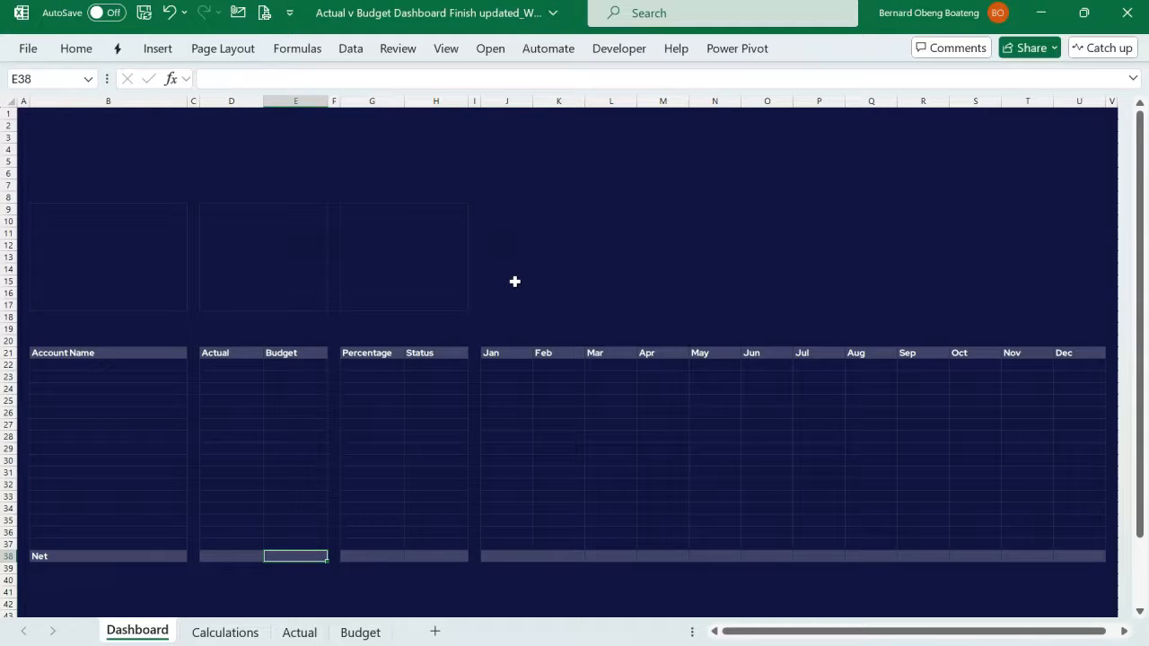
- Select every object on the Calculations sheet with Go To Special and cut the slicers and charts
click(244, 629)
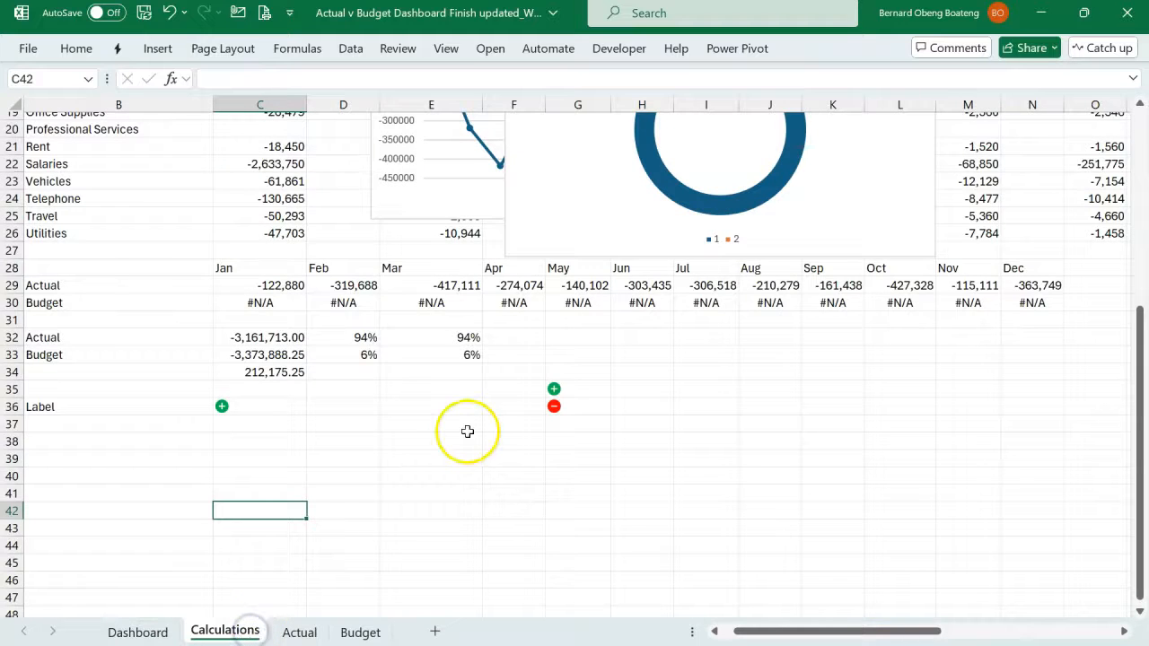
scroll(467, 431, up, 3)
scroll(467, 431, up, 3)
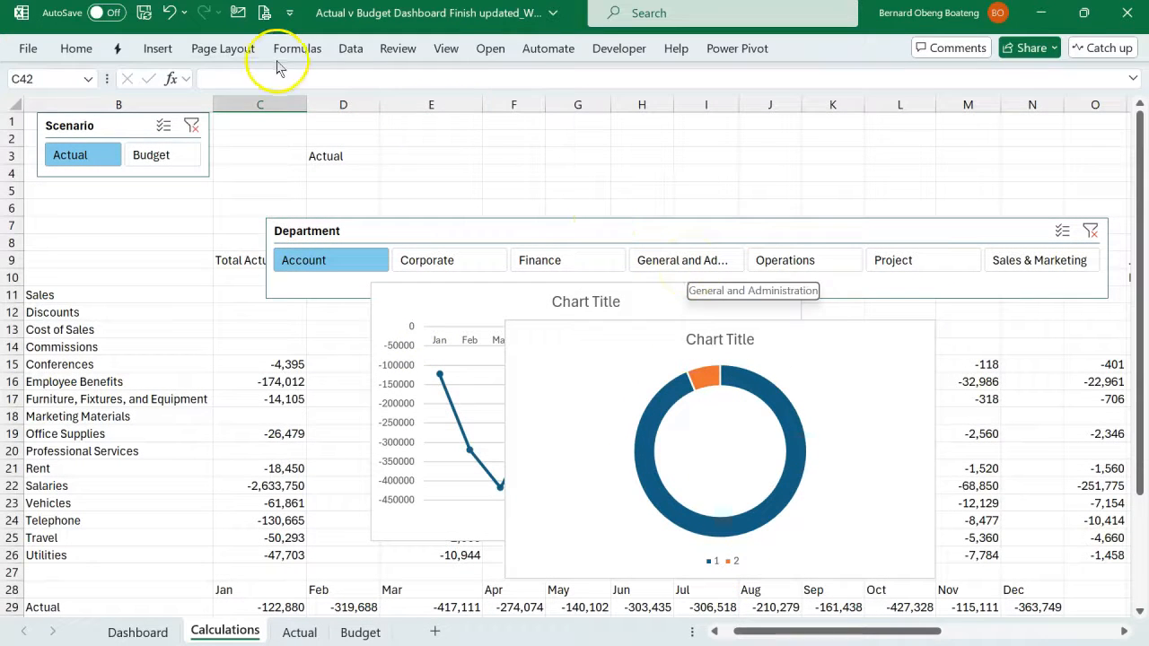
click(436, 51)
click(895, 98)
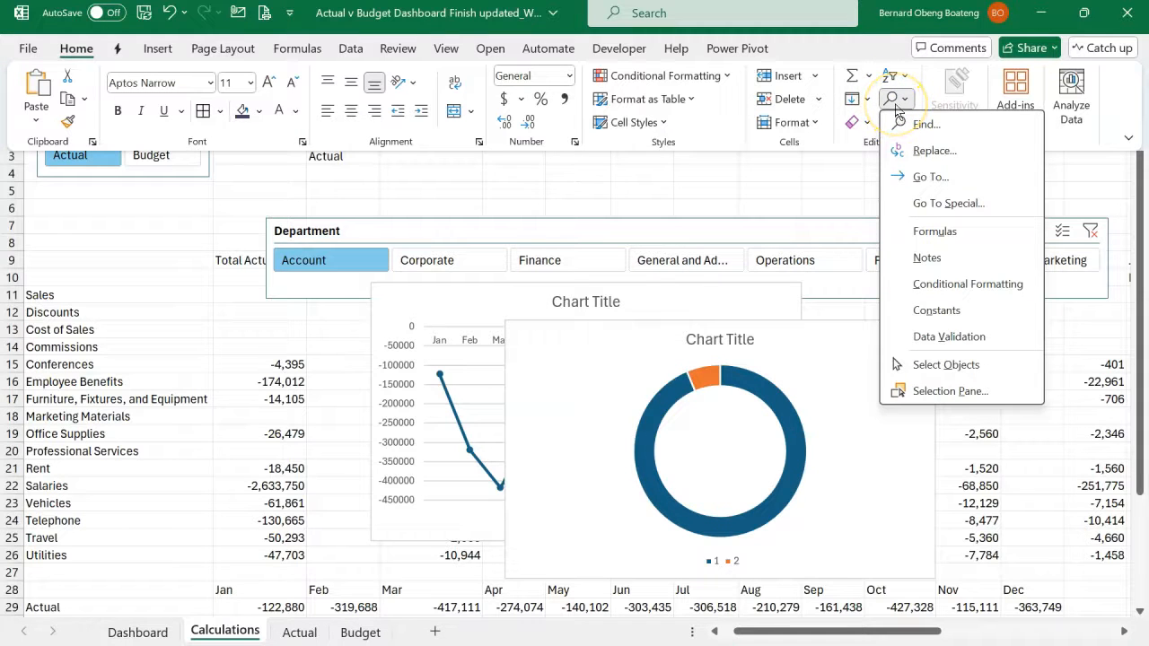
click(915, 205)
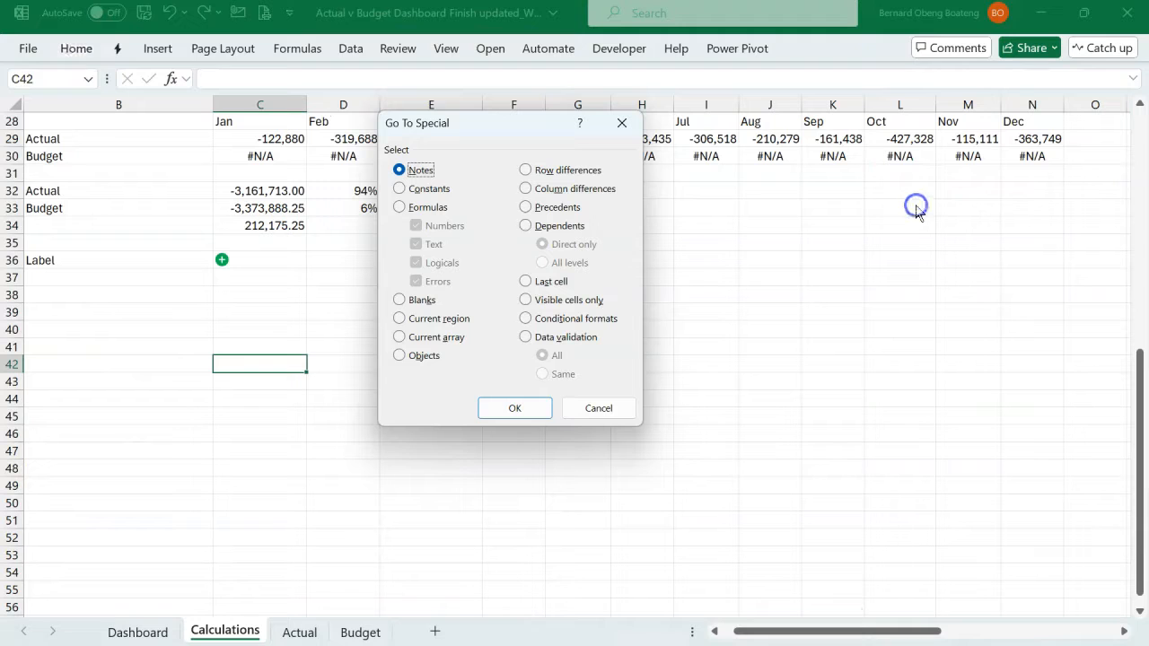
click(424, 356)
click(515, 406)
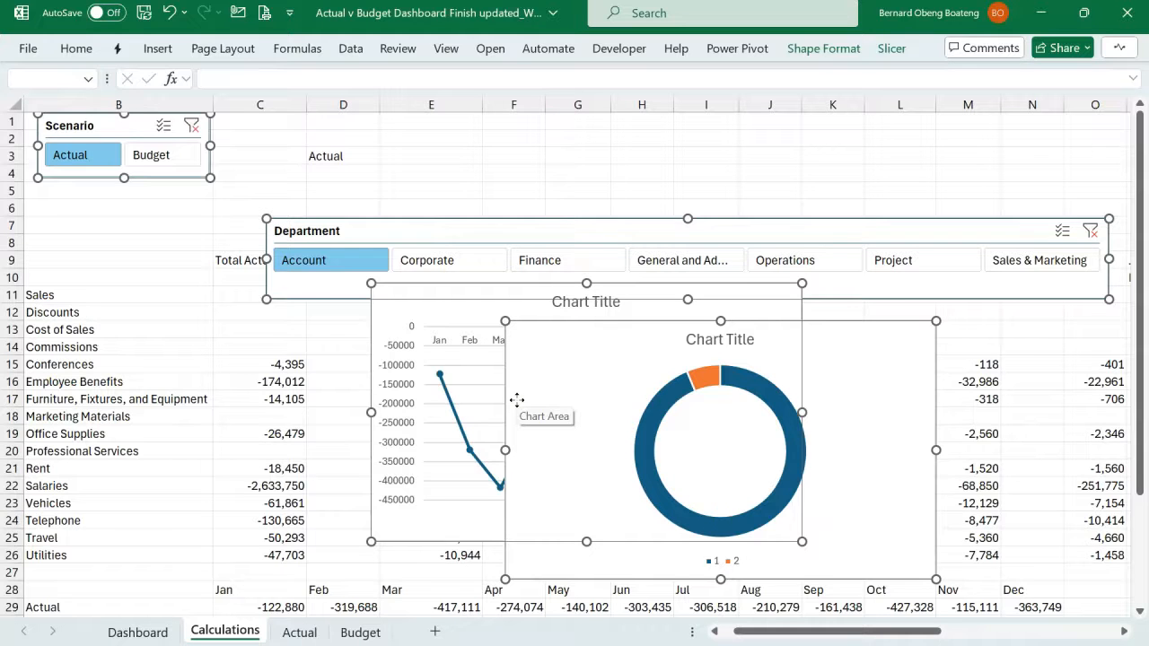
key(Delete)
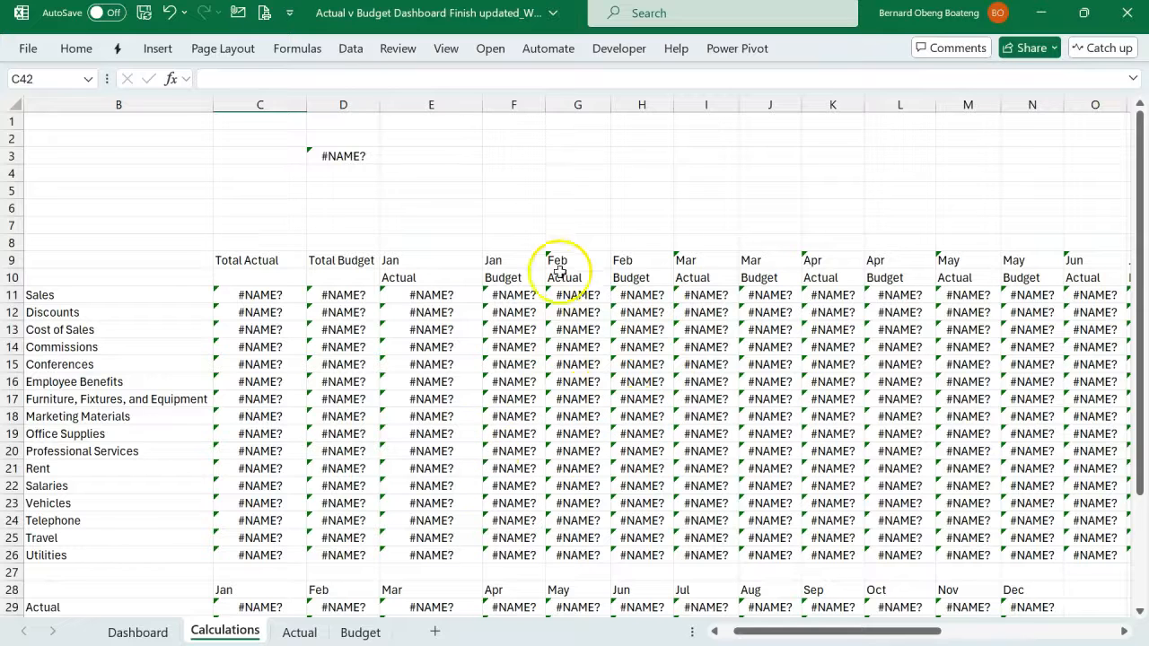
- Paste the cut slicers and charts onto the Dashboard sheet at D5, including all active content
click(159, 630)
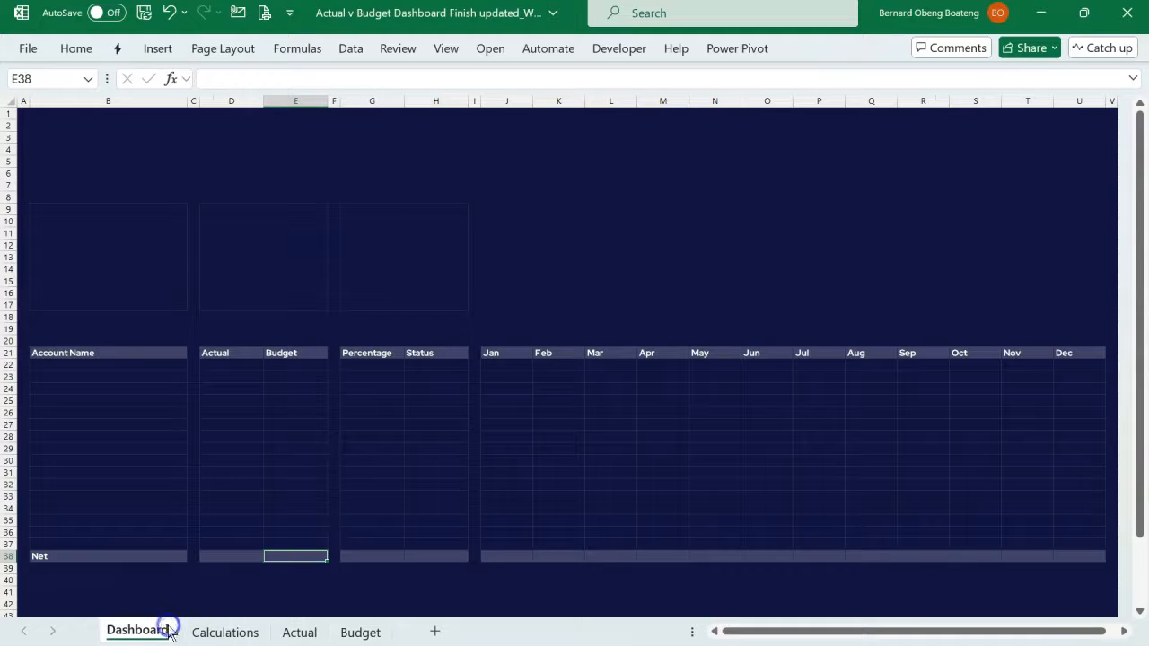
click(227, 165)
key(ctrl+v)
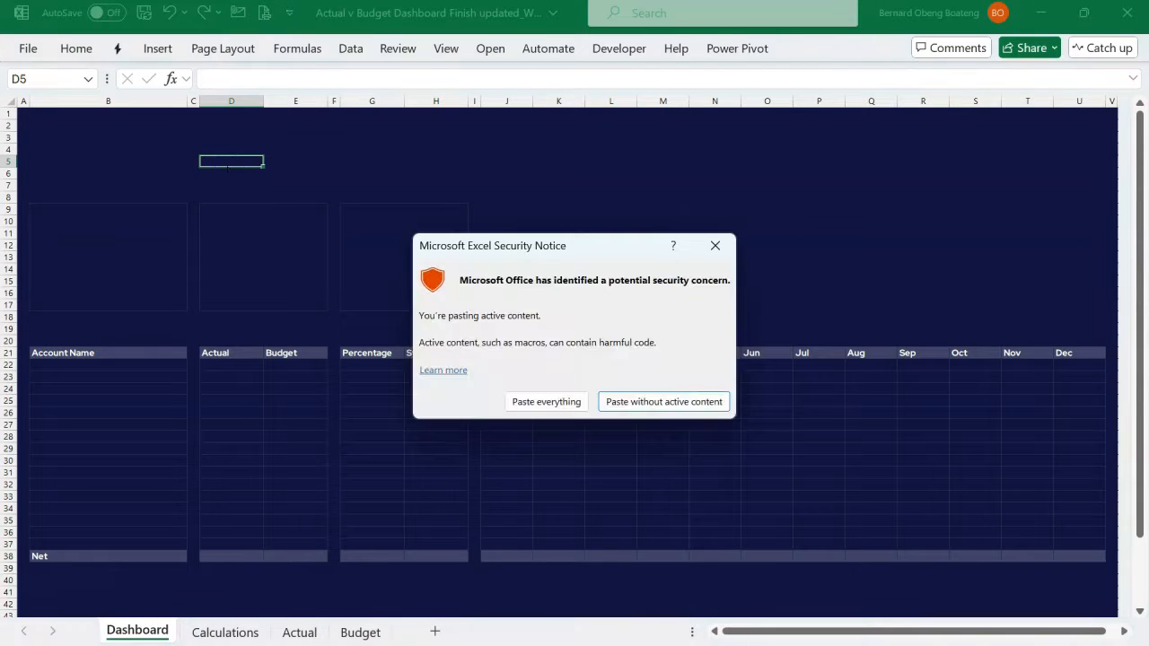
click(563, 402)
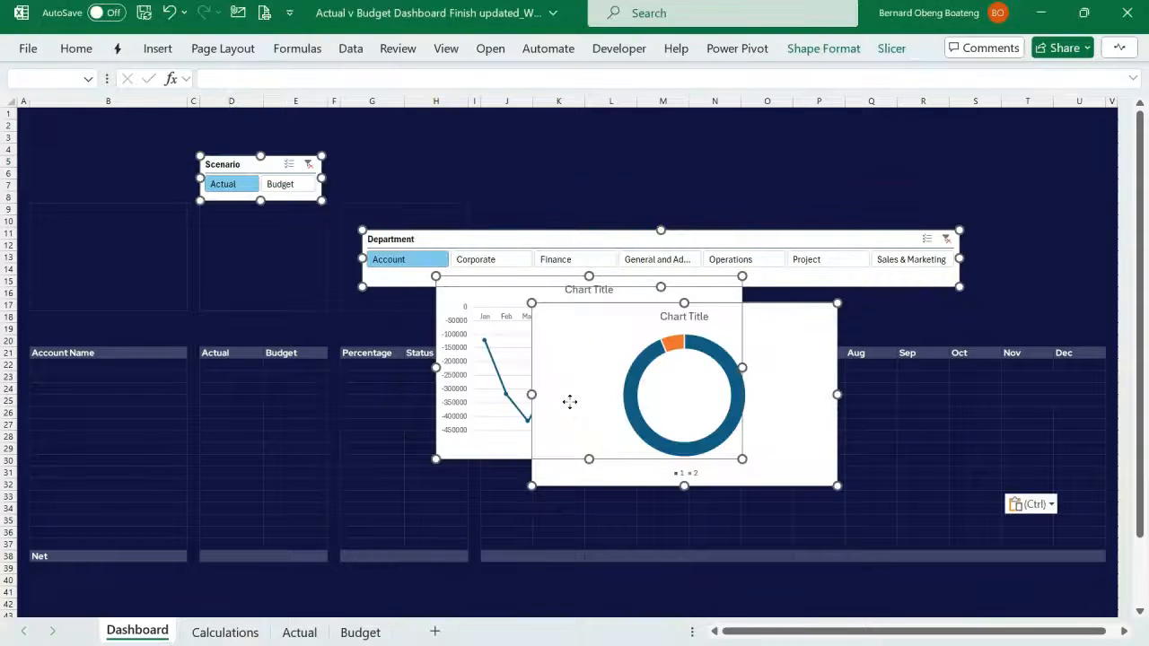
click(449, 172)
- Place the Scenario slicer above the Account Name column and stretch the Department slicer beside it across columns D to U
drag(257, 167, 99, 134)
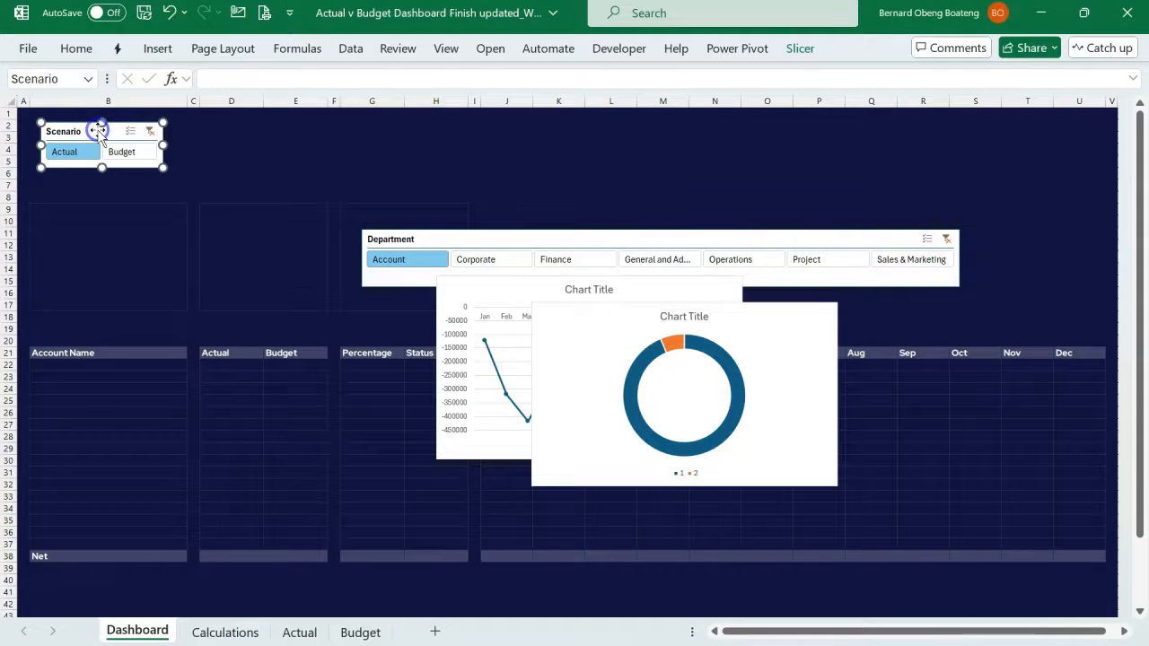
drag(413, 240, 358, 132)
drag(905, 153, 1097, 152)
drag(308, 153, 249, 129)
- Shrink the doughnut and line charts and place them side by side above the monthly columns, line chart first
drag(659, 316, 790, 256)
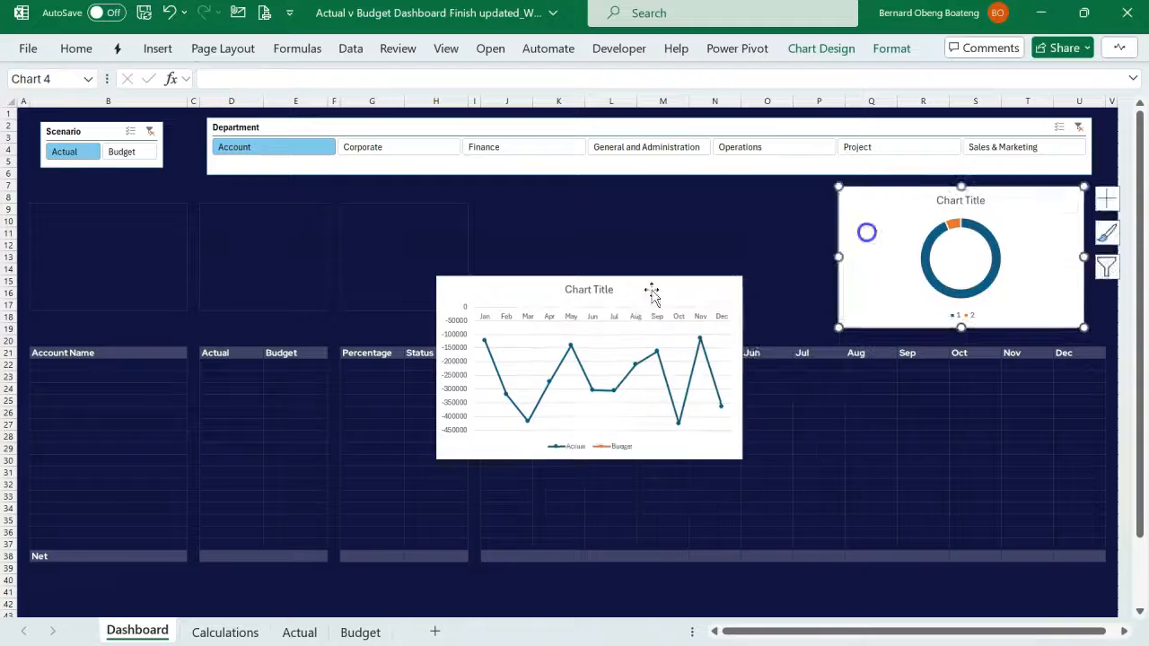
drag(653, 294, 698, 210)
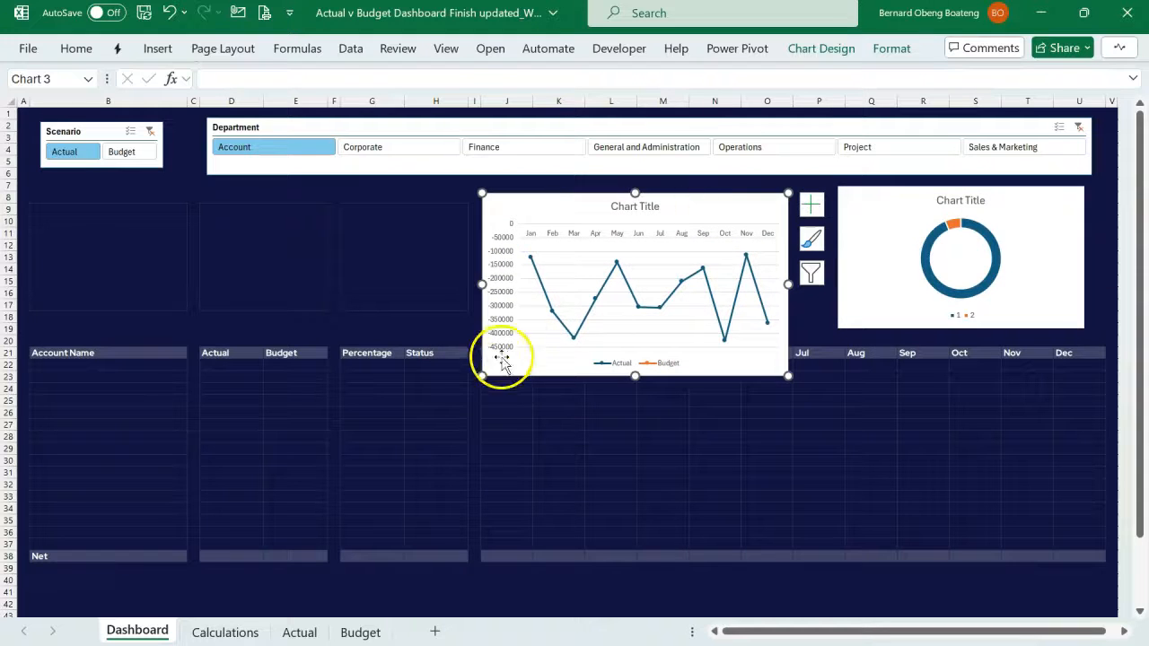
drag(495, 353, 498, 319)
click(685, 399)
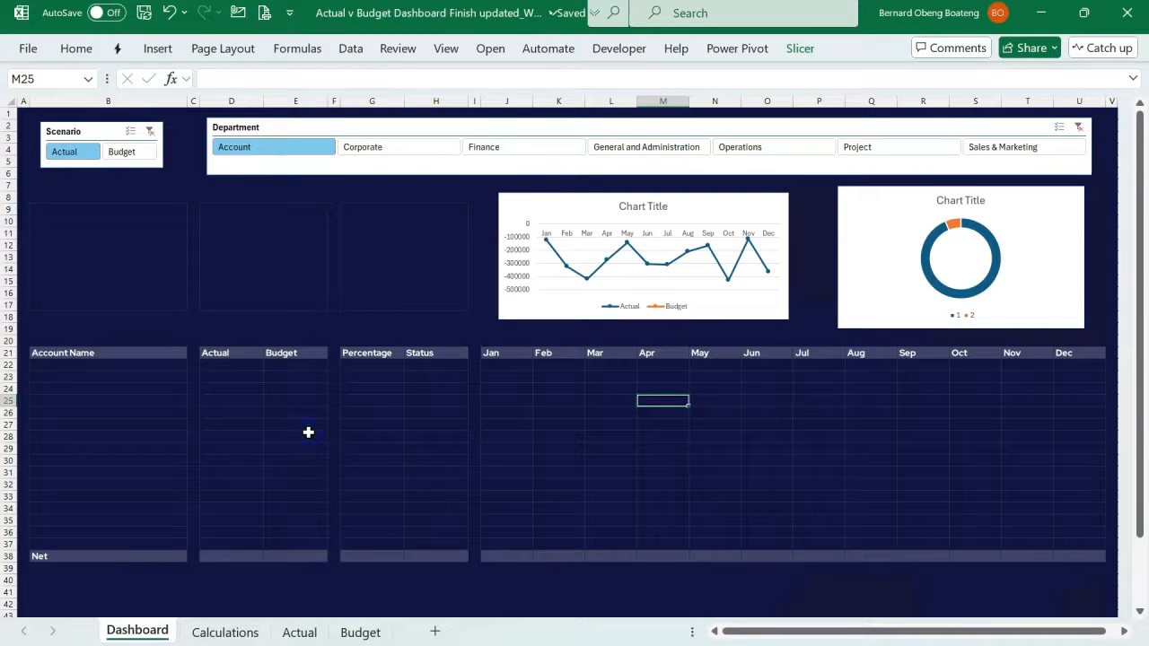
click(308, 434)
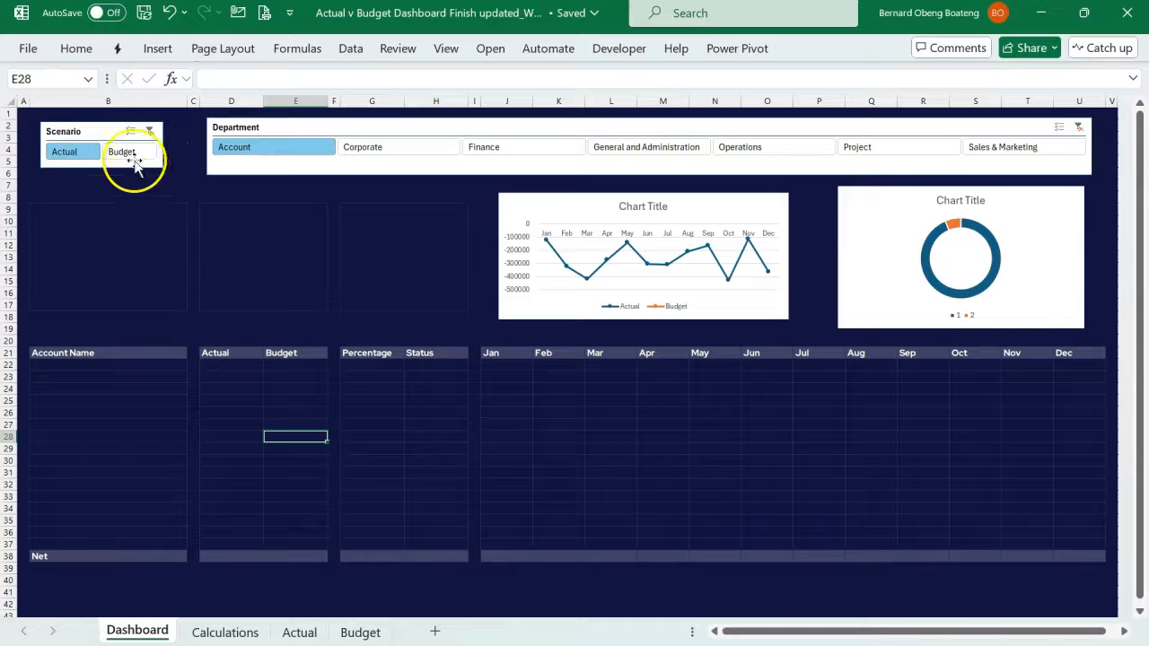
- Duplicate the Scenario slicer's current slicer style and name the copy Finex
click(106, 133)
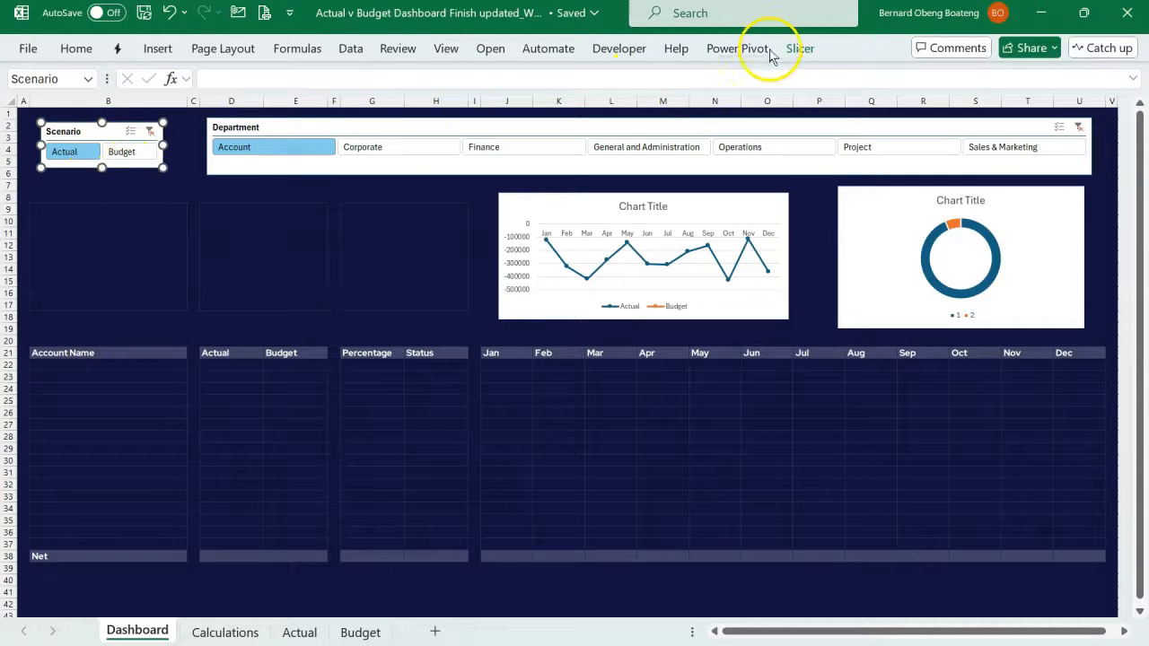
click(798, 49)
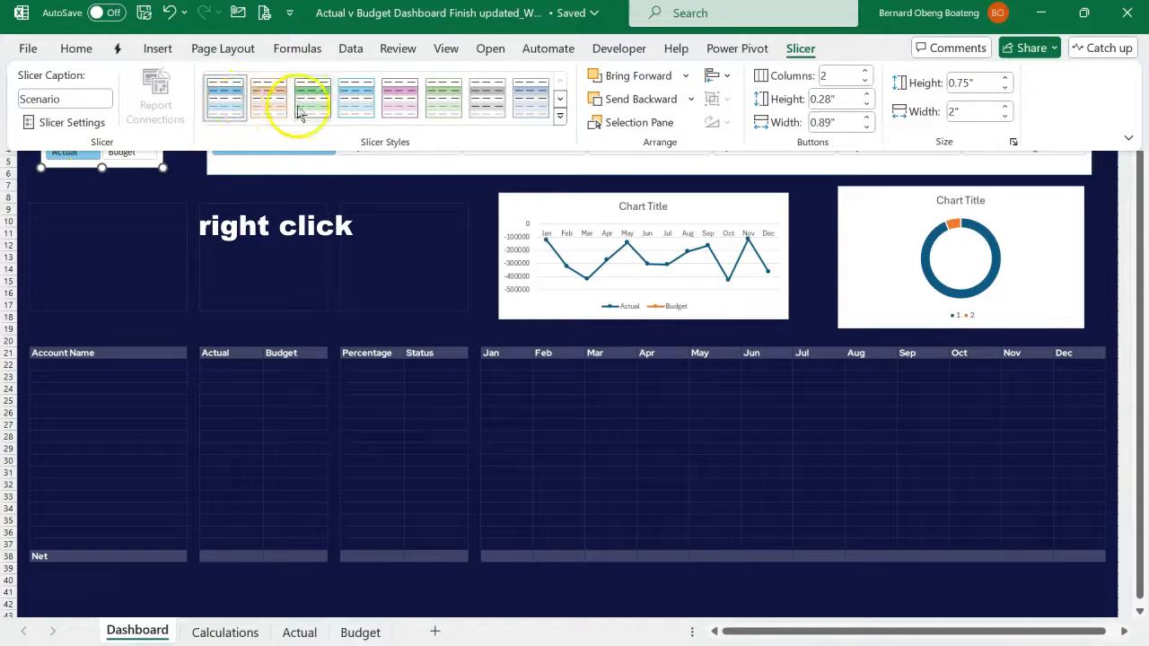
right_click(226, 104)
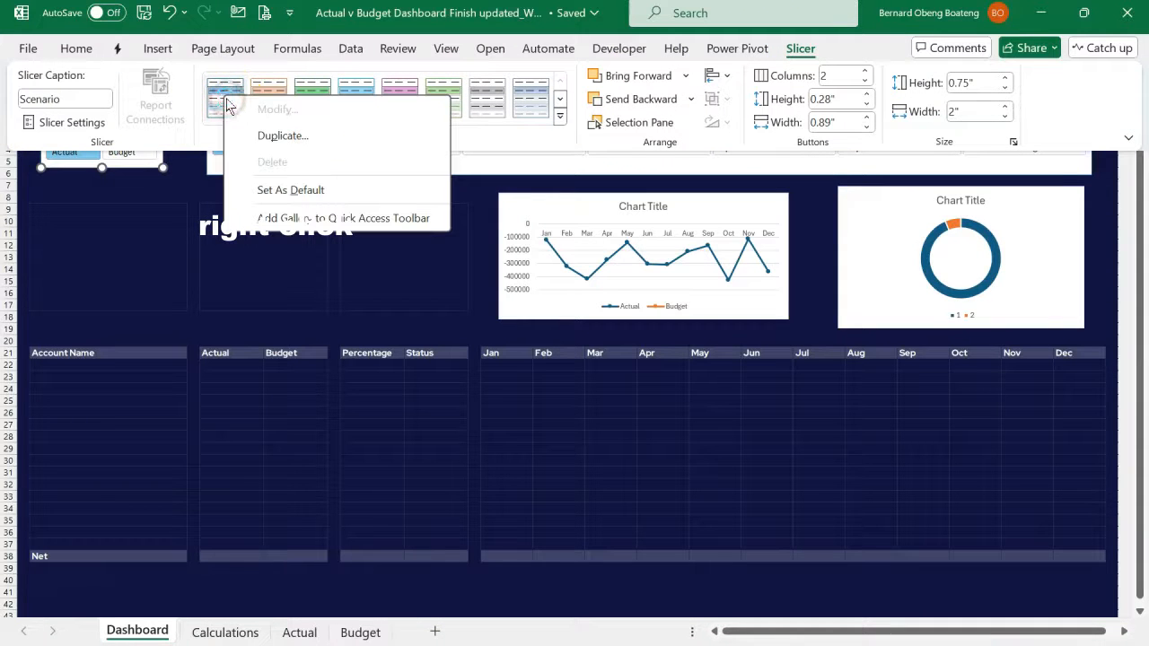
click(269, 136)
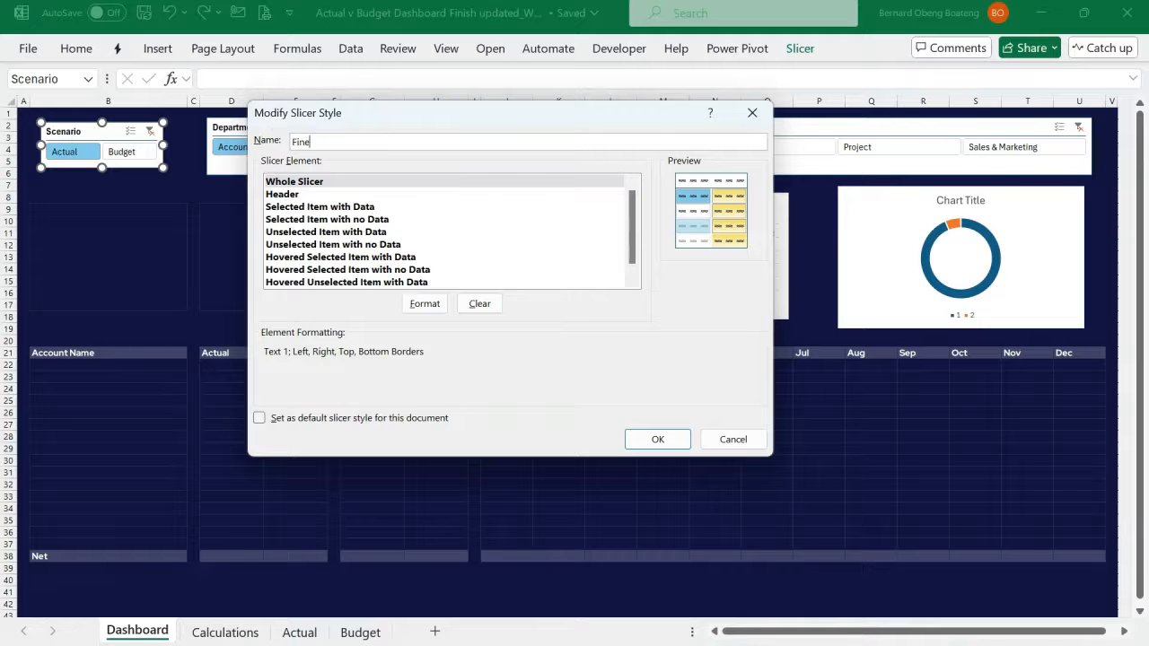
- Review the element formatting of the Finex style for the whole slicer, header, selected items and unselected items with data
click(328, 183)
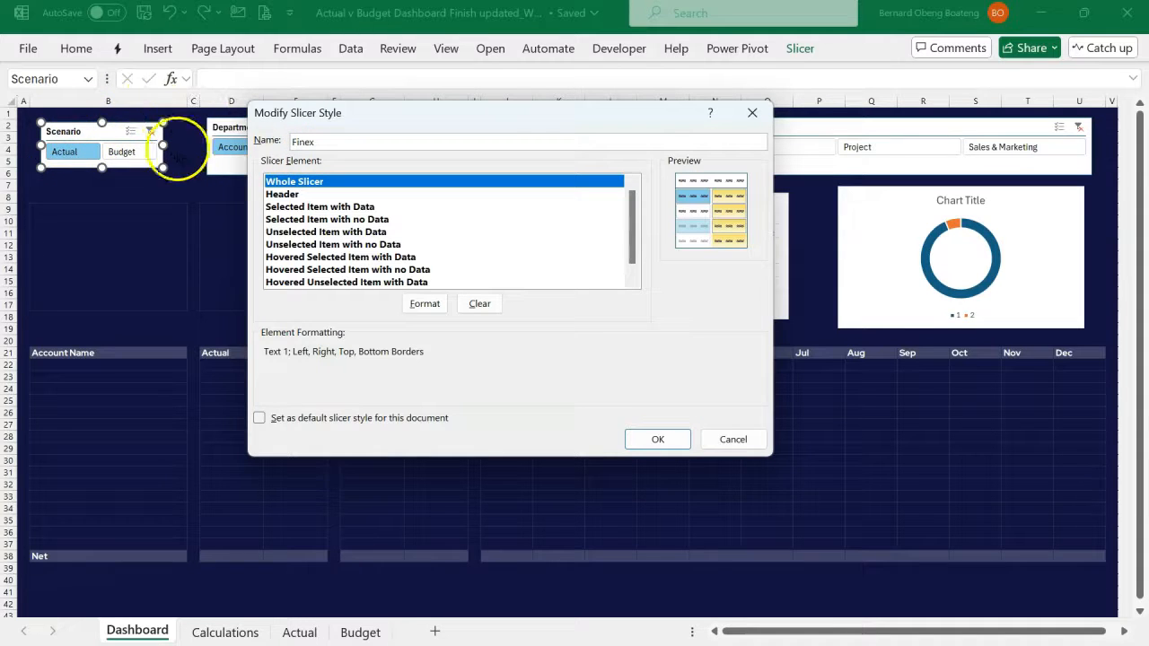
click(271, 195)
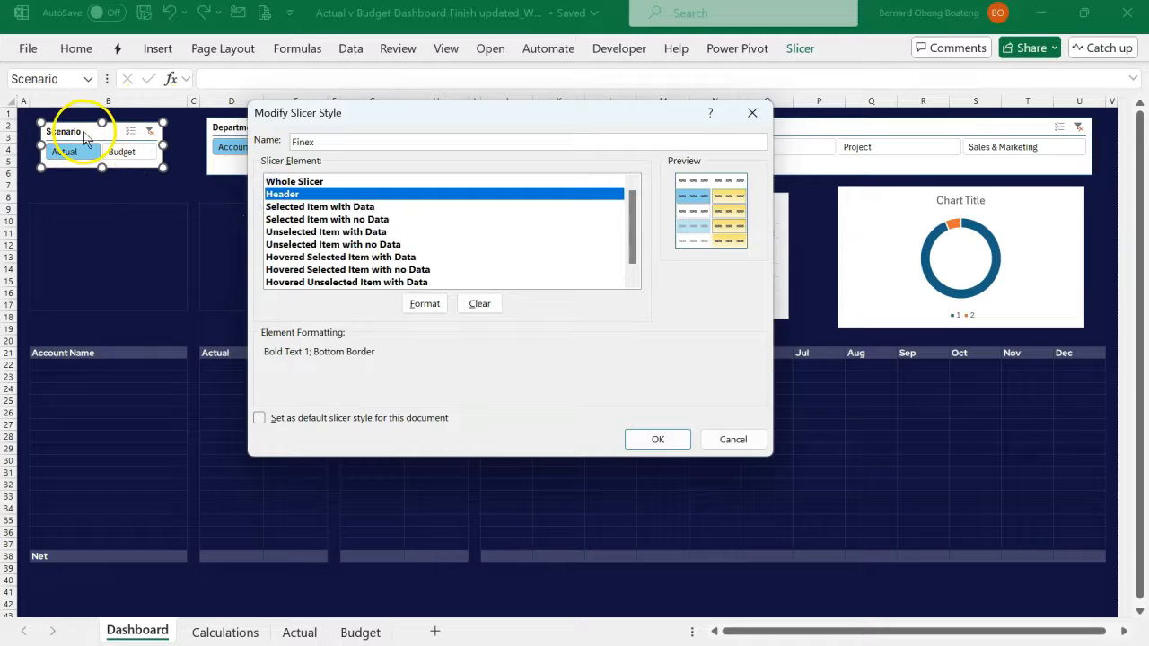
click(280, 209)
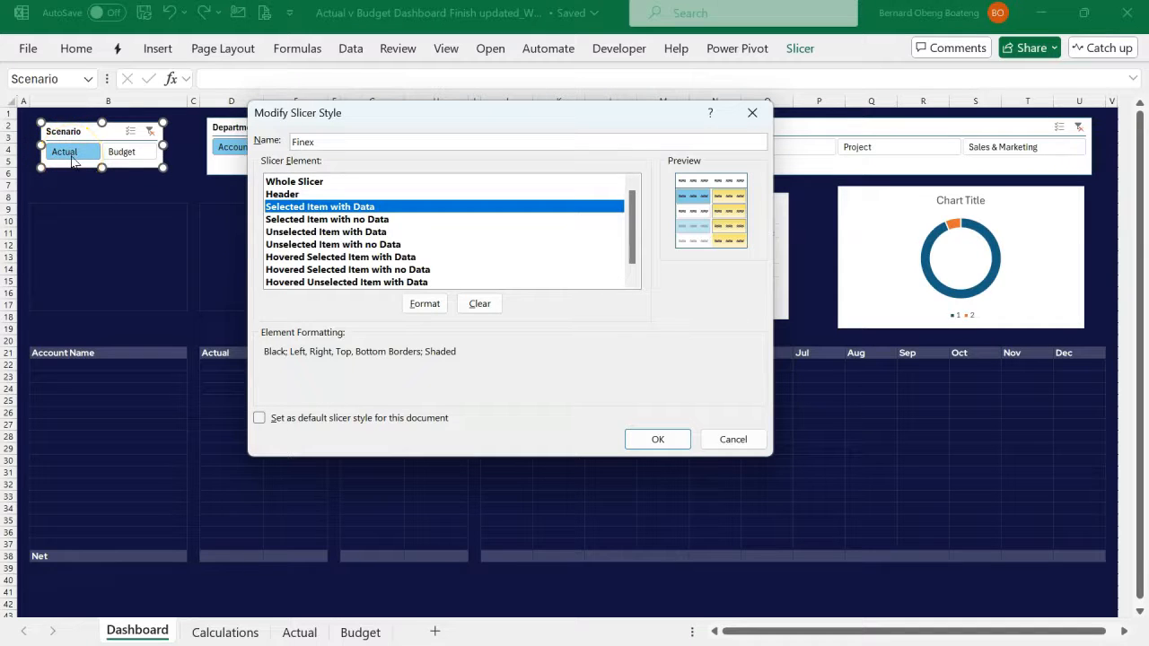
click(290, 221)
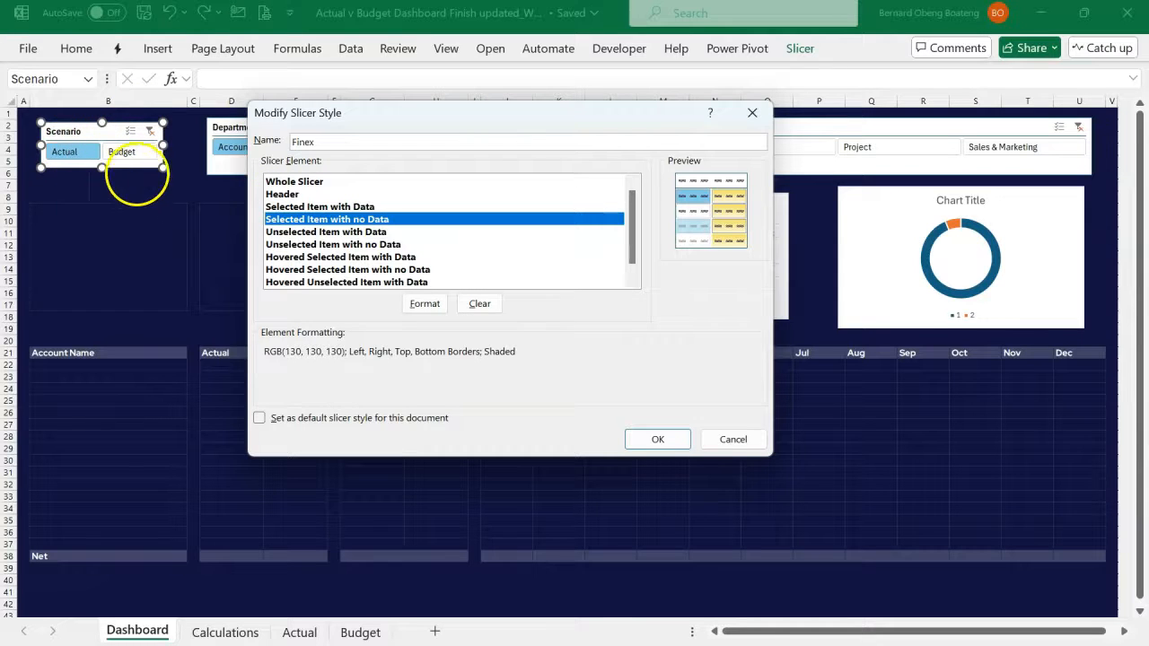
click(314, 231)
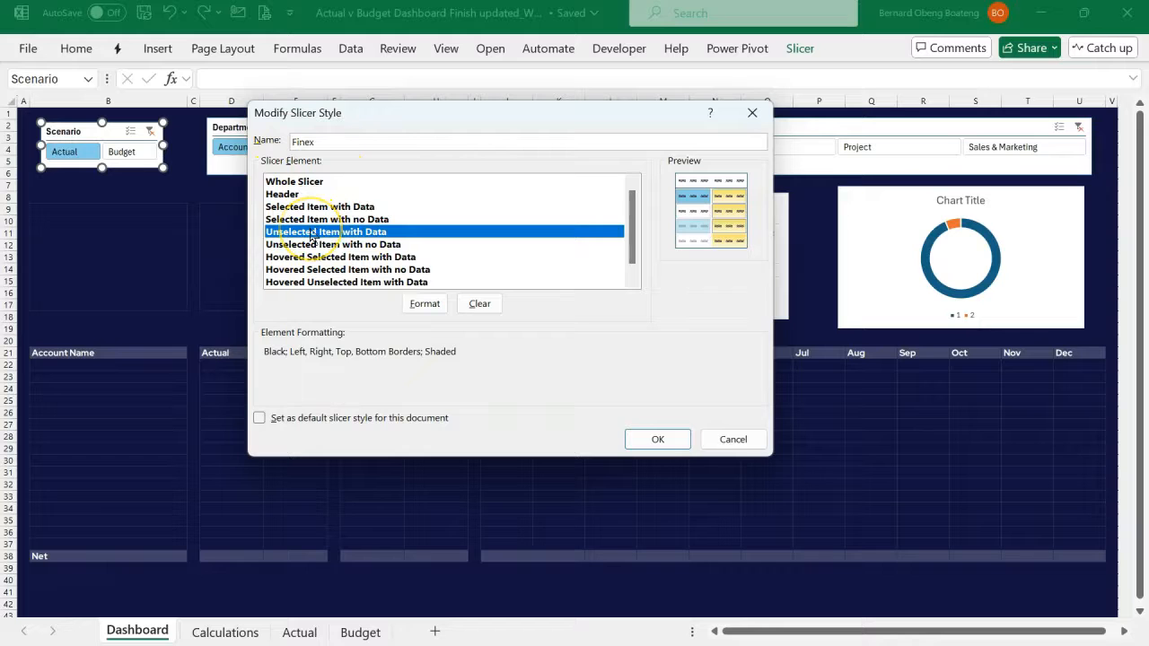
- Set the font of the Finex style's Whole Slicer element to Red Hat Display, bold, size 14, copying the font name for reuse
click(301, 181)
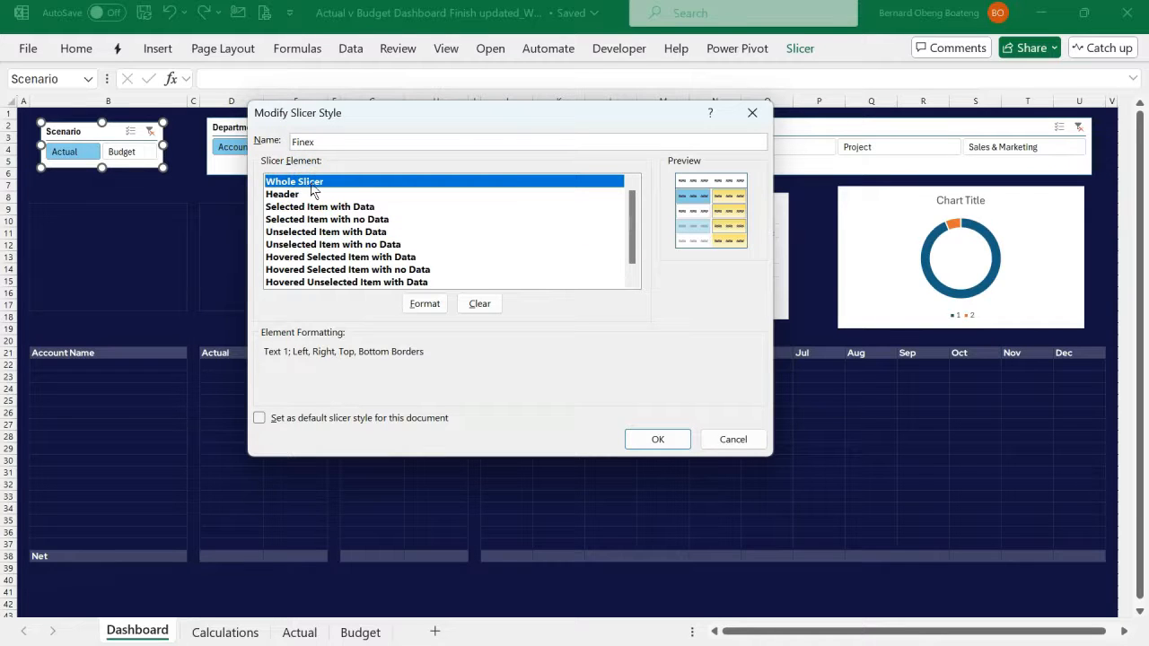
click(423, 305)
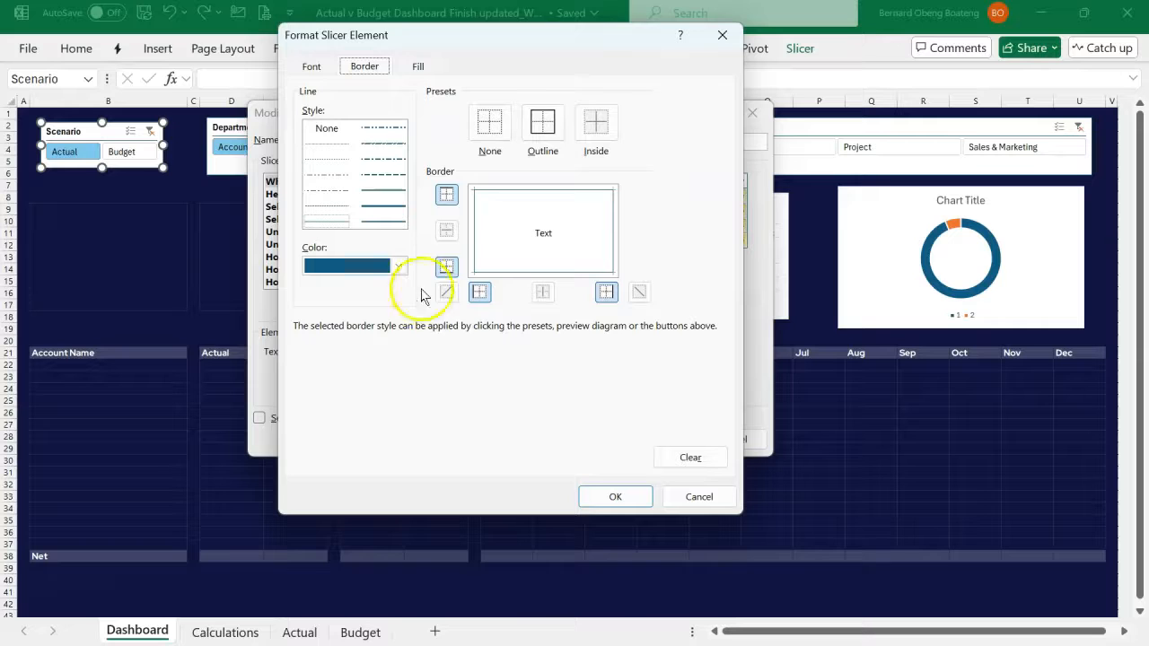
click(312, 68)
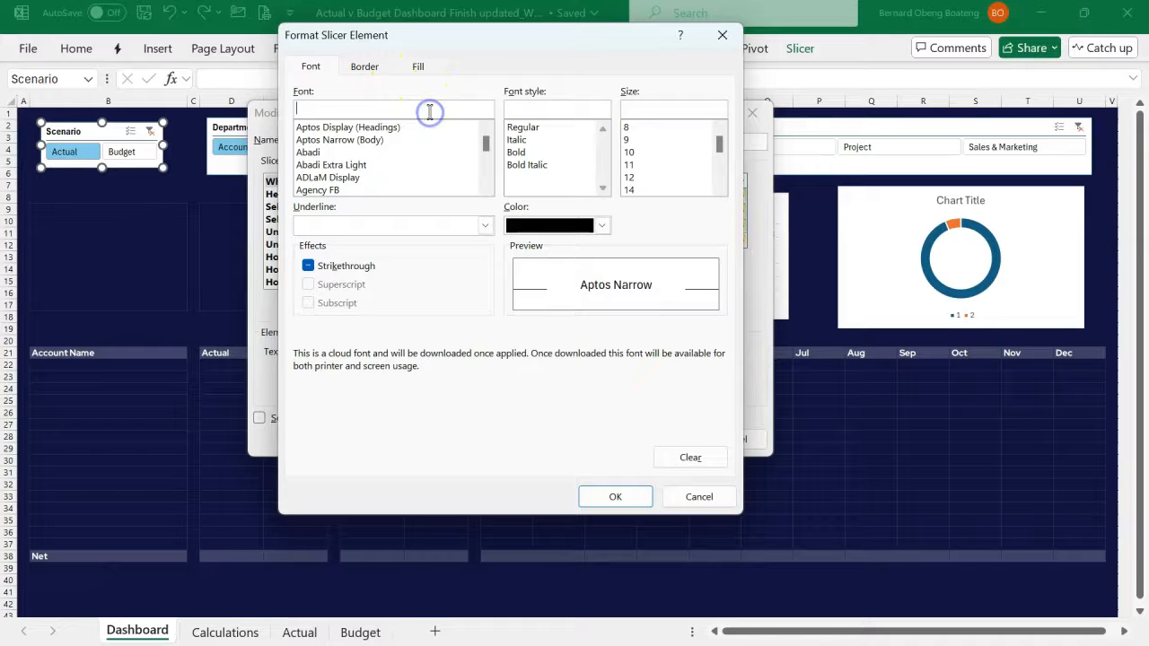
drag(486, 148, 486, 164)
click(486, 189)
click(486, 188)
click(487, 189)
click(487, 189)
click(487, 188)
click(487, 188)
click(486, 190)
click(386, 151)
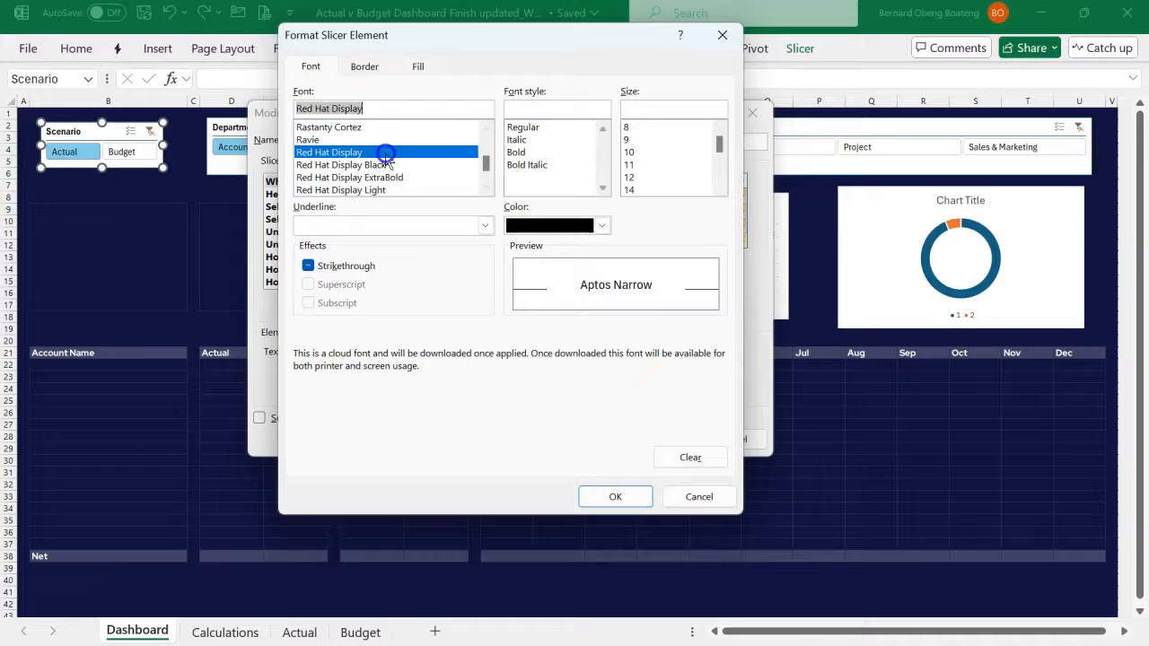
drag(381, 108, 283, 110)
key(super+c)
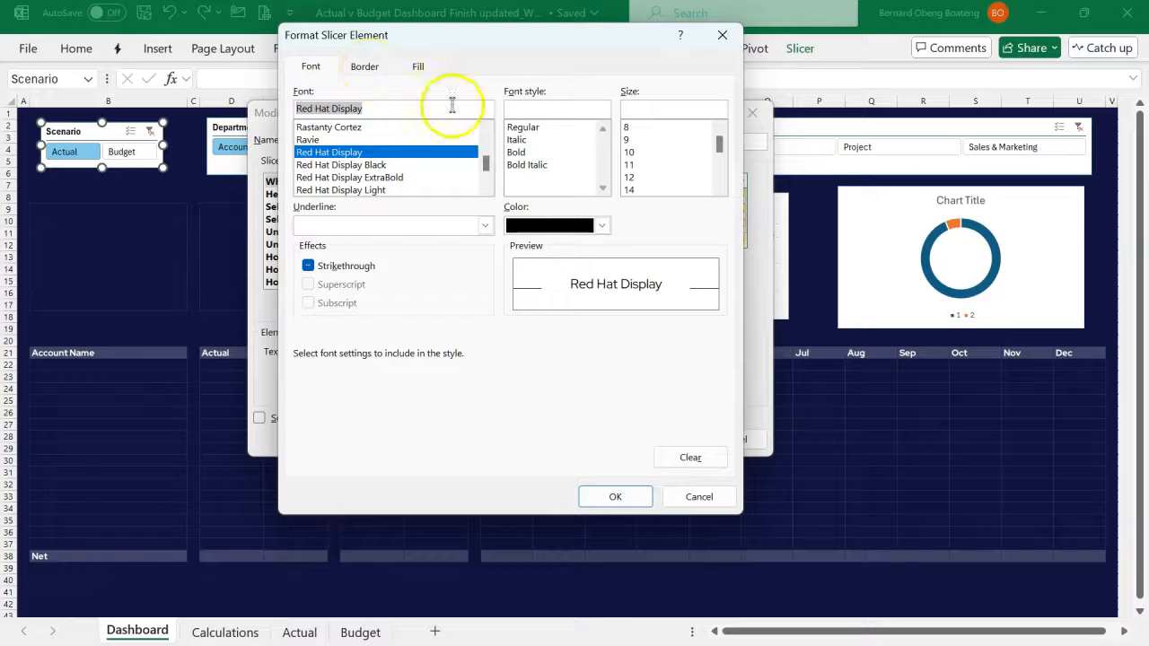
click(522, 153)
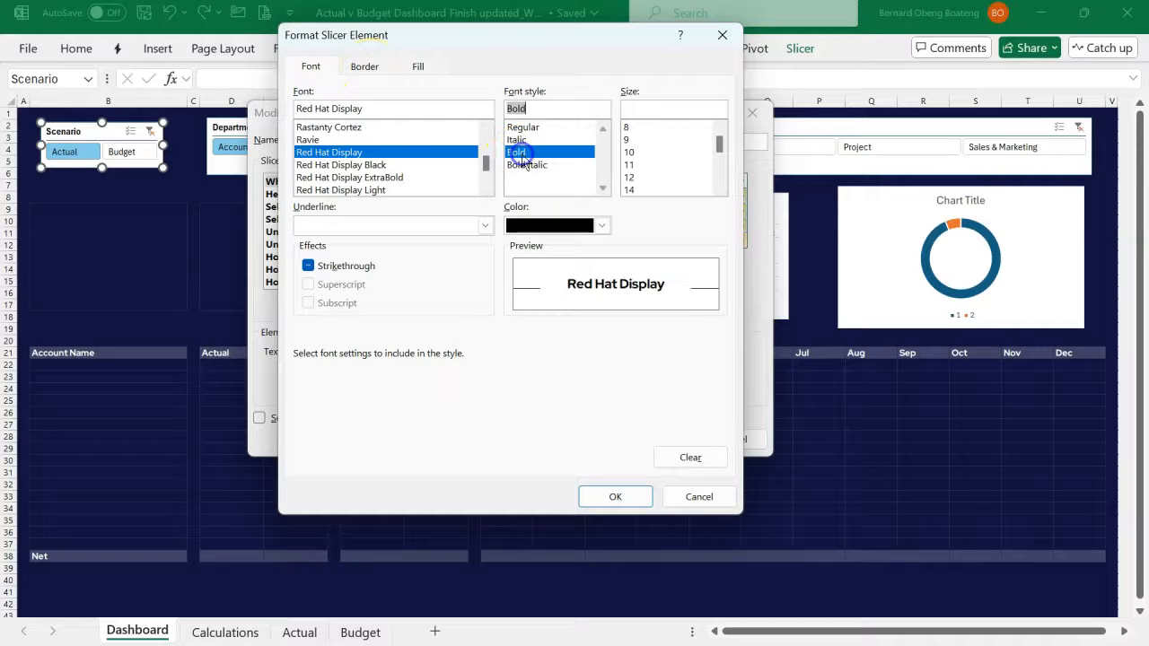
click(632, 191)
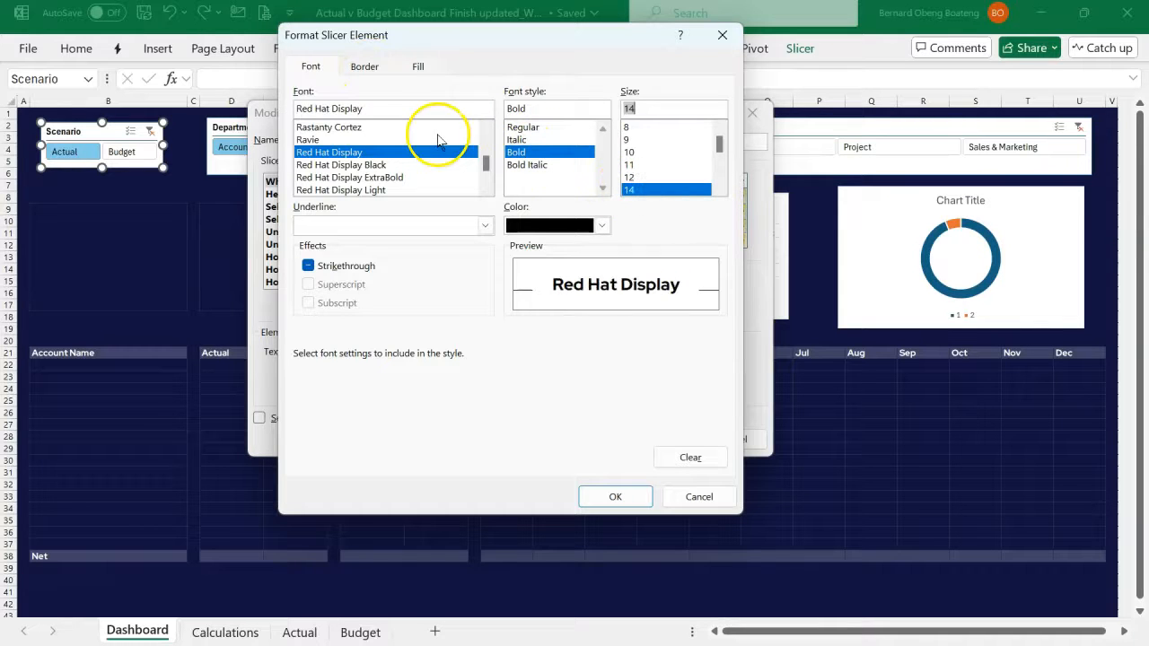
- Remove all borders from the Whole Slicer element and give it a custom background fill of #111340
click(366, 69)
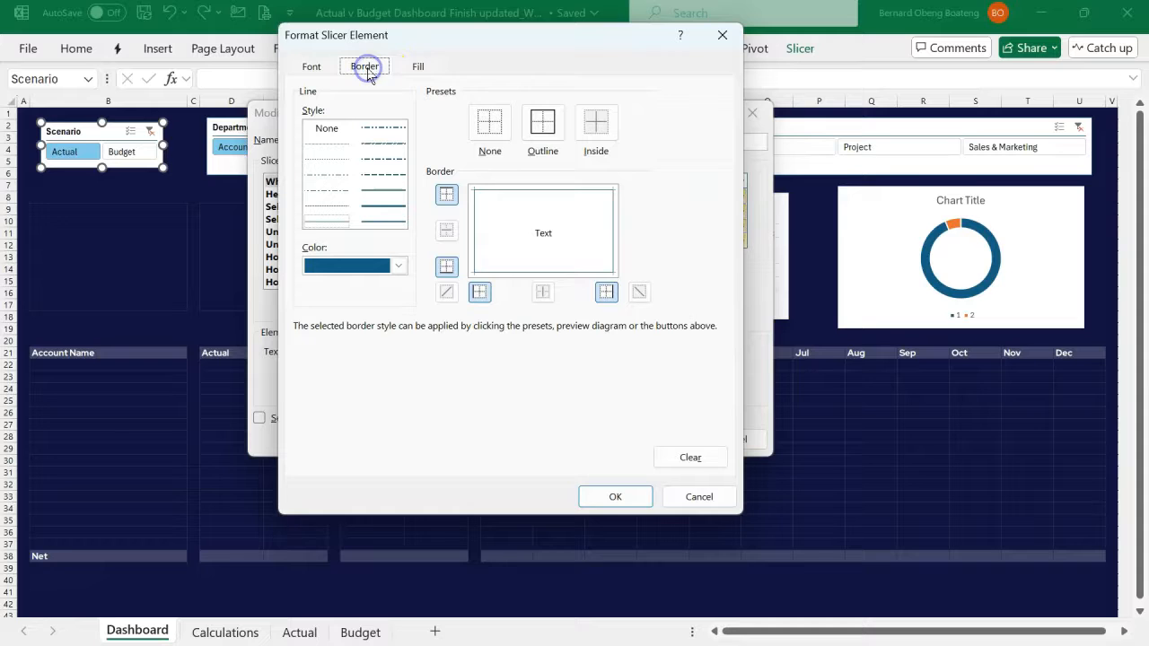
click(489, 124)
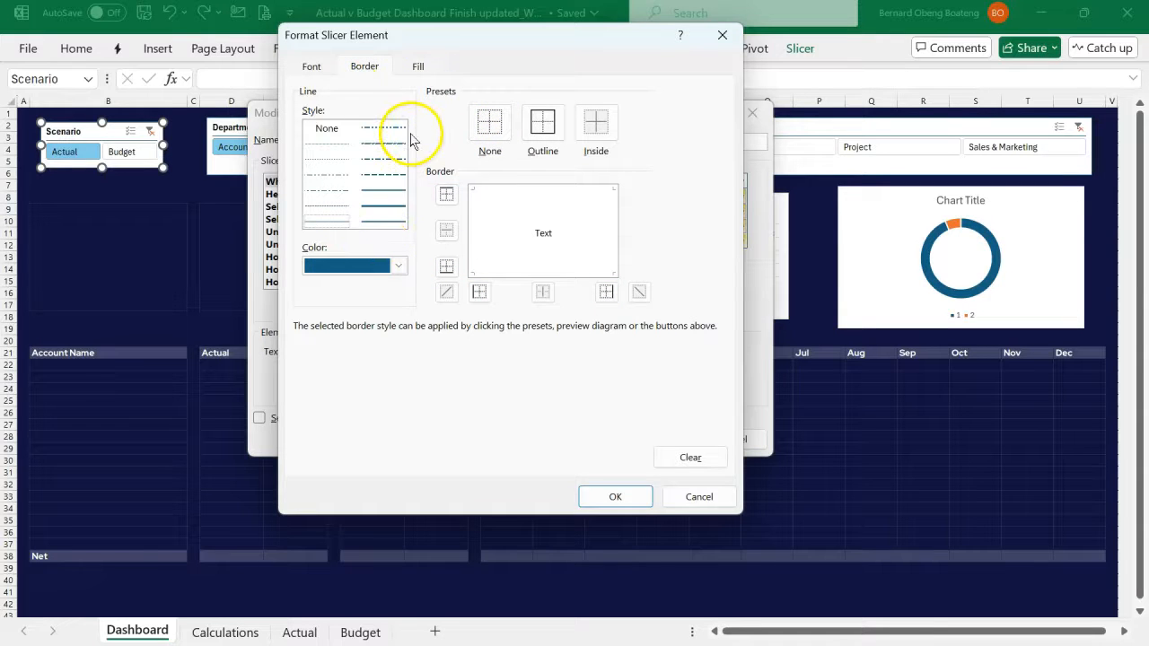
click(415, 71)
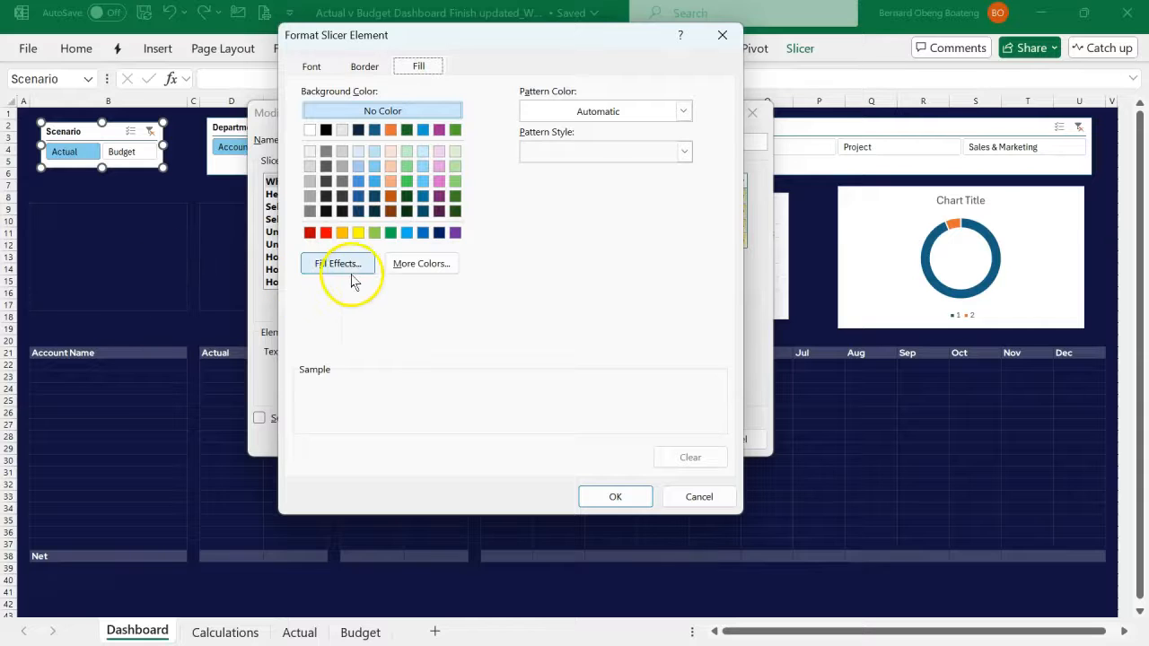
click(399, 264)
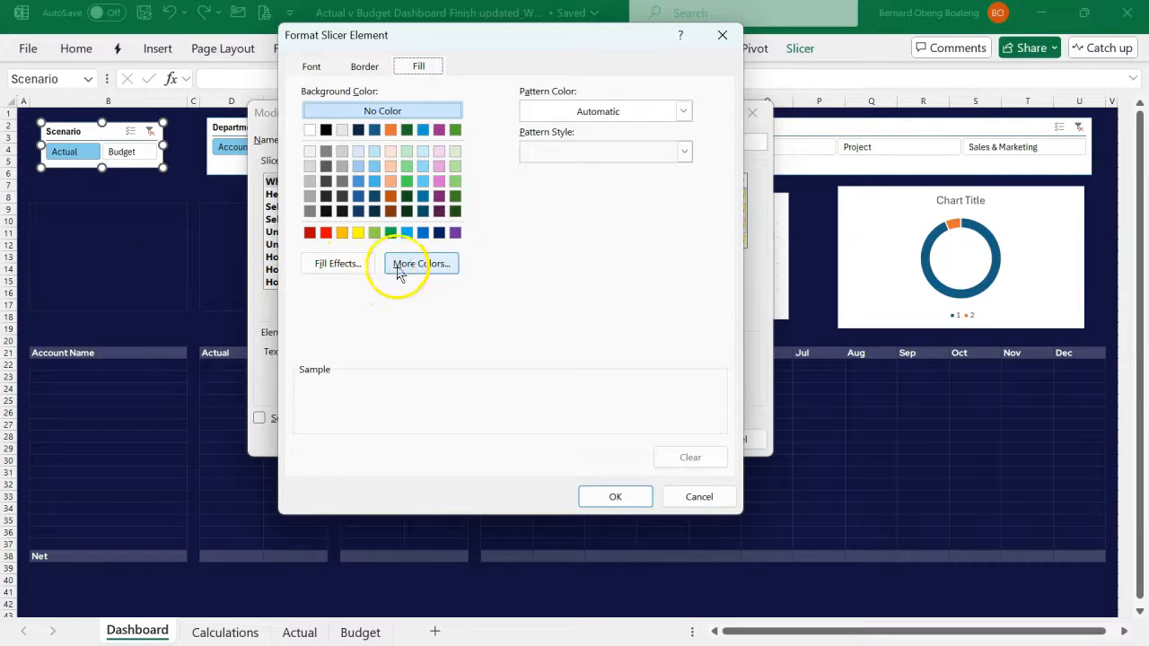
click(466, 168)
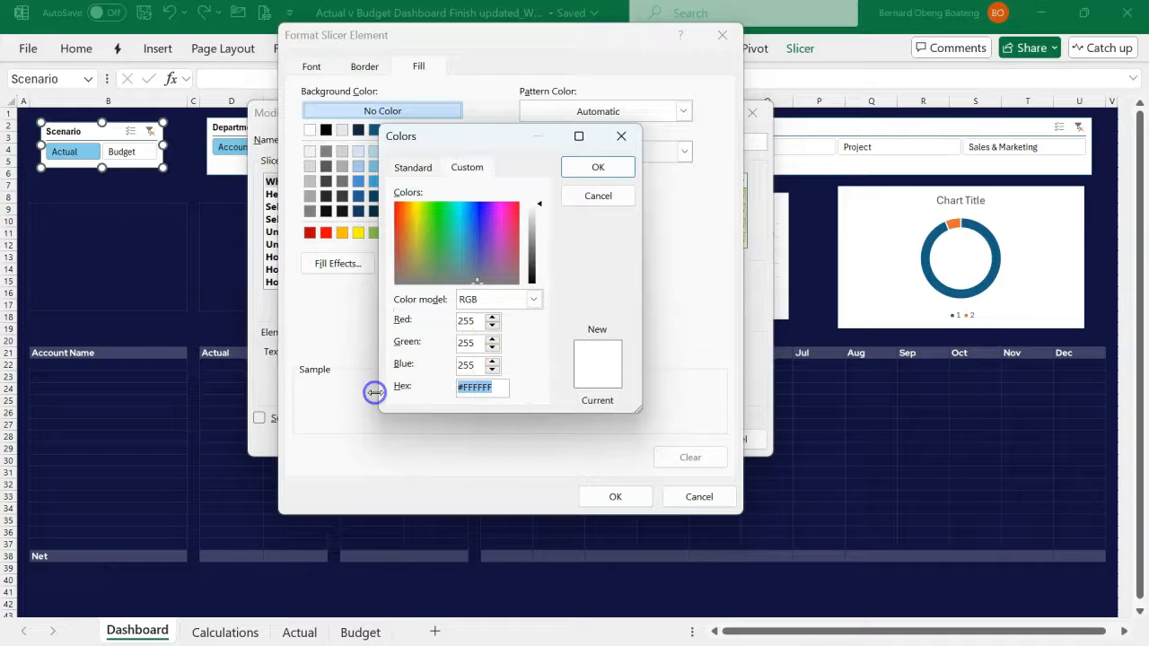
key(super+v)
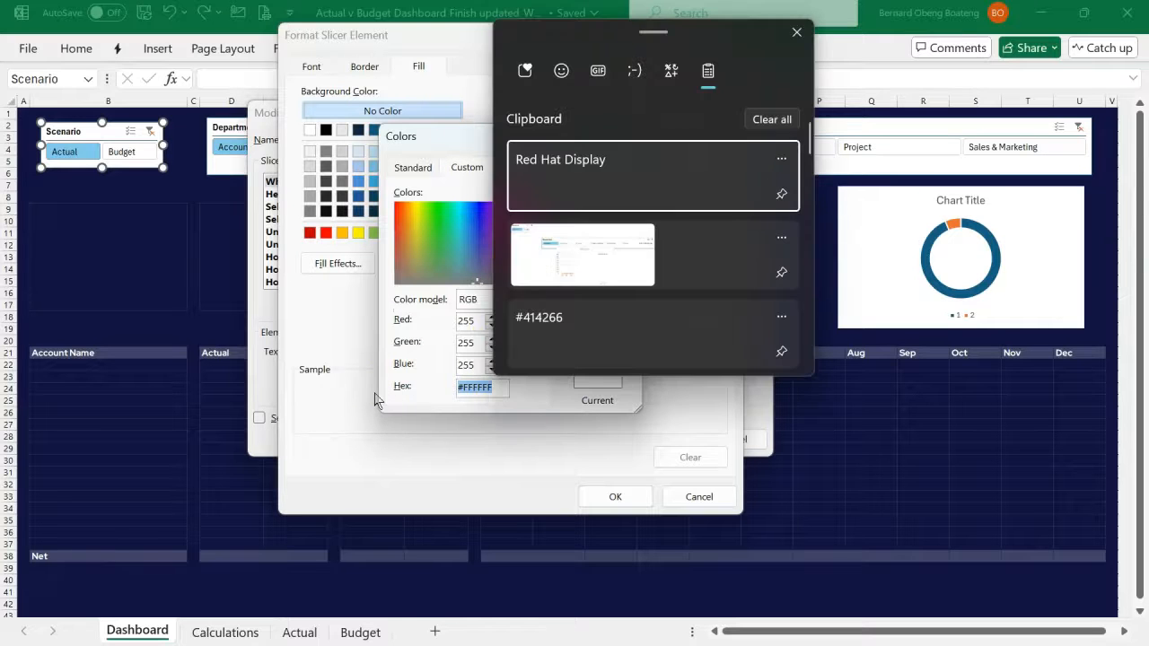
scroll(551, 332, down, 2)
scroll(569, 344, down, 1)
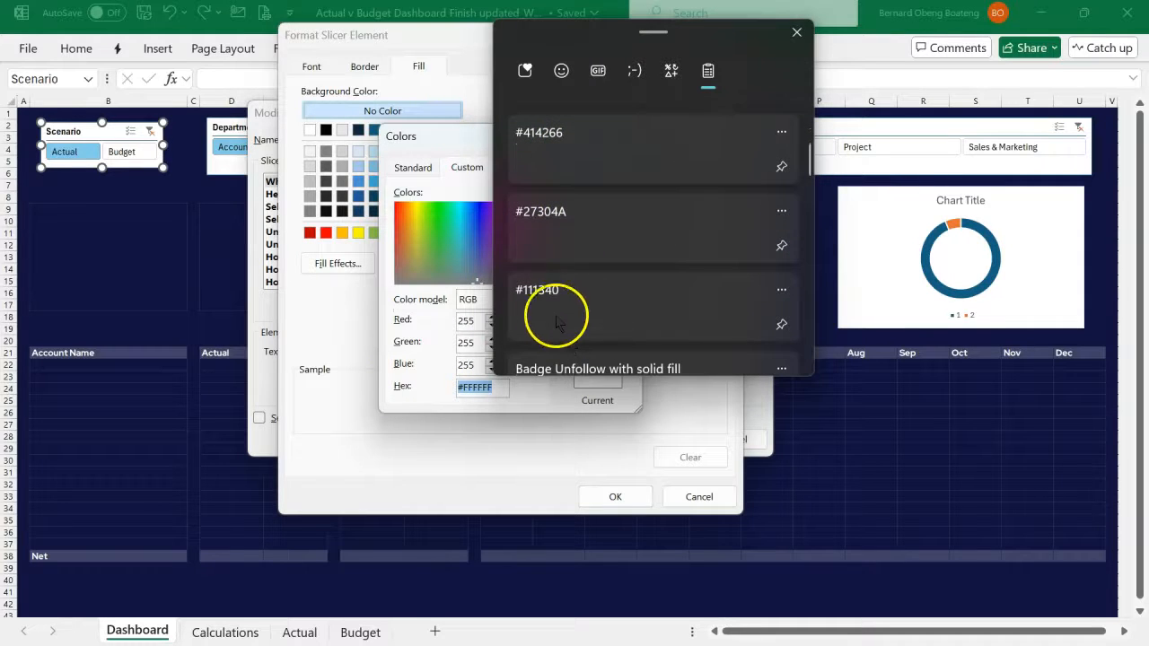
scroll(554, 313, up, 1)
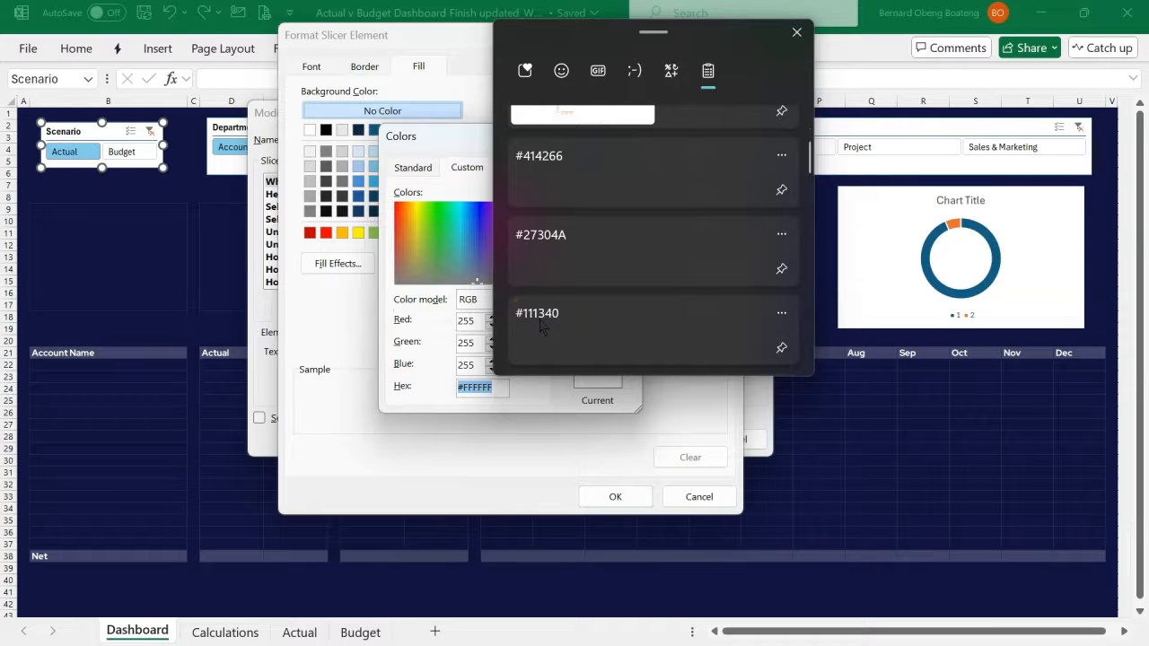
click(550, 328)
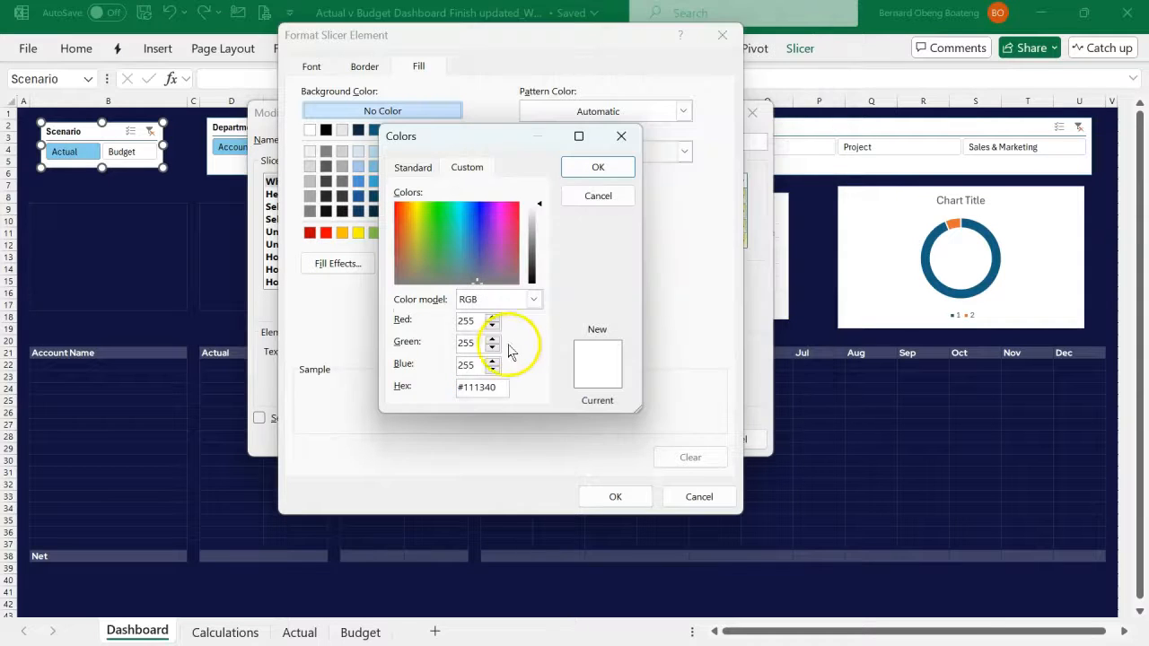
click(470, 363)
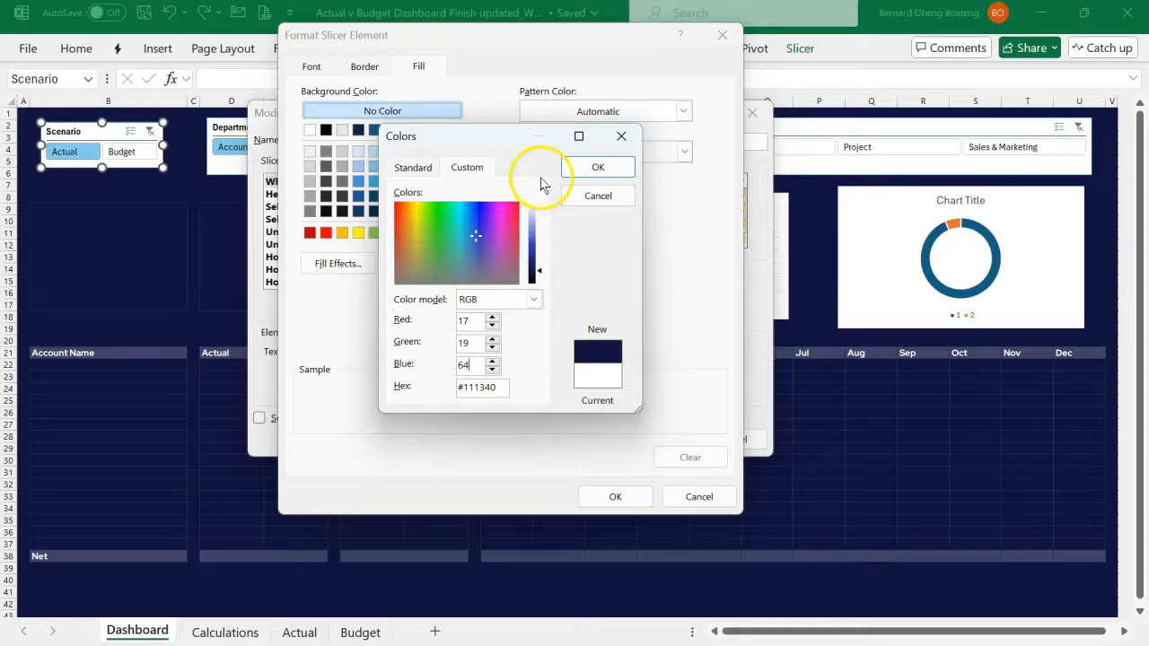
click(569, 170)
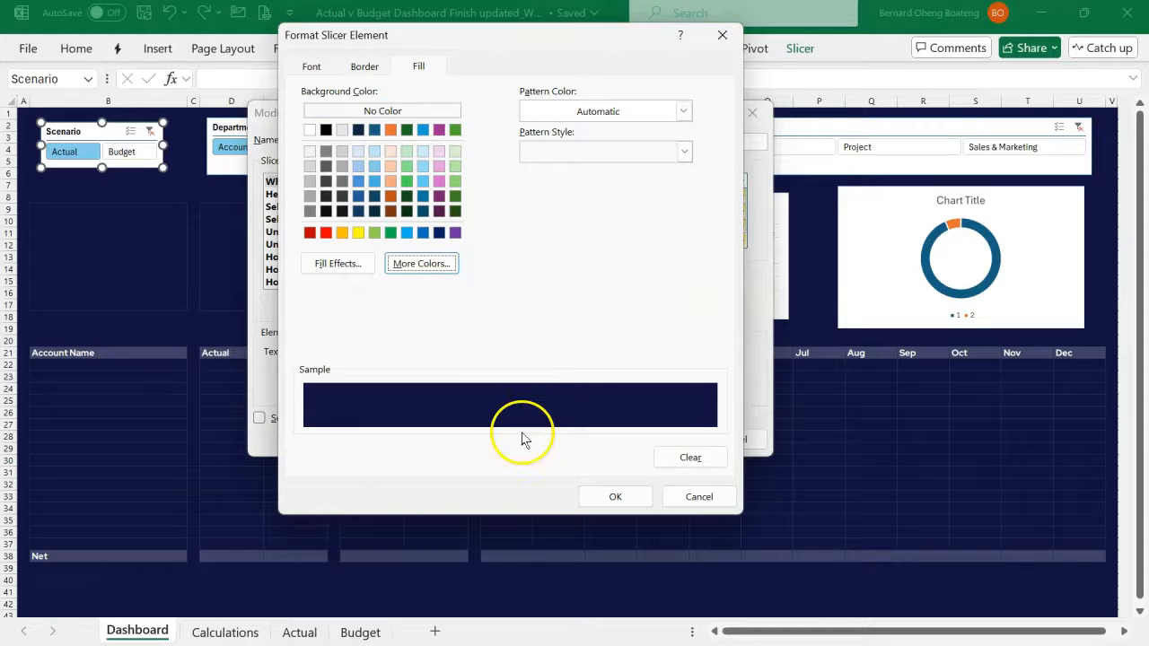
click(592, 498)
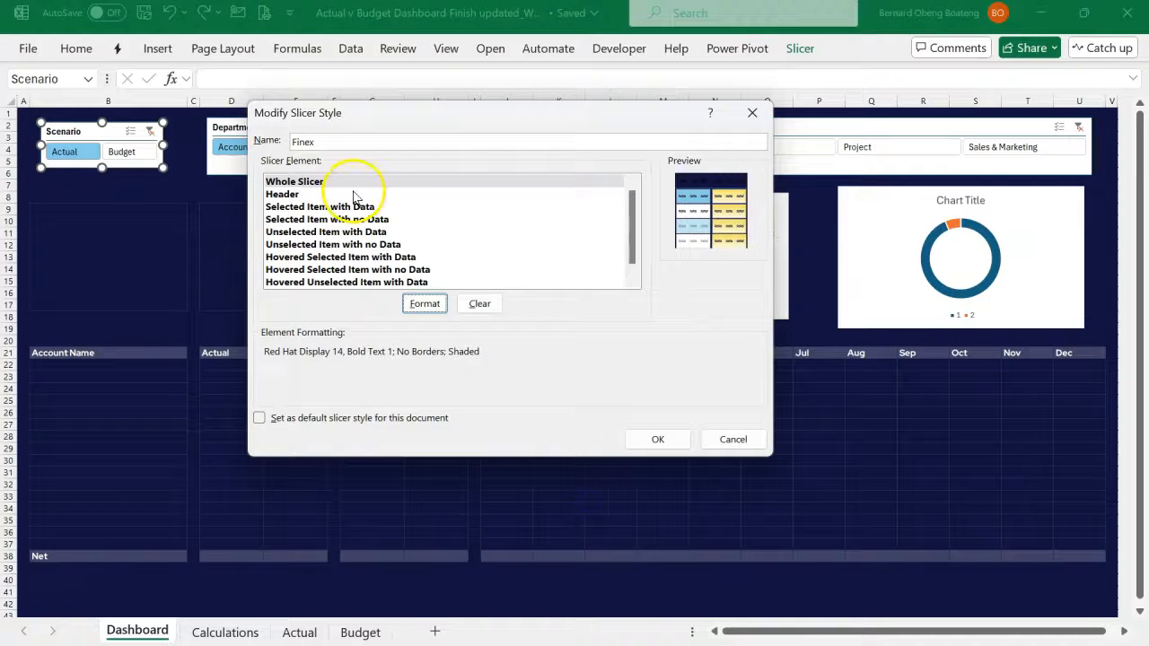
- Set the font of the Finex style's Header element to Red Hat Display, bold, size 12, in white
click(310, 195)
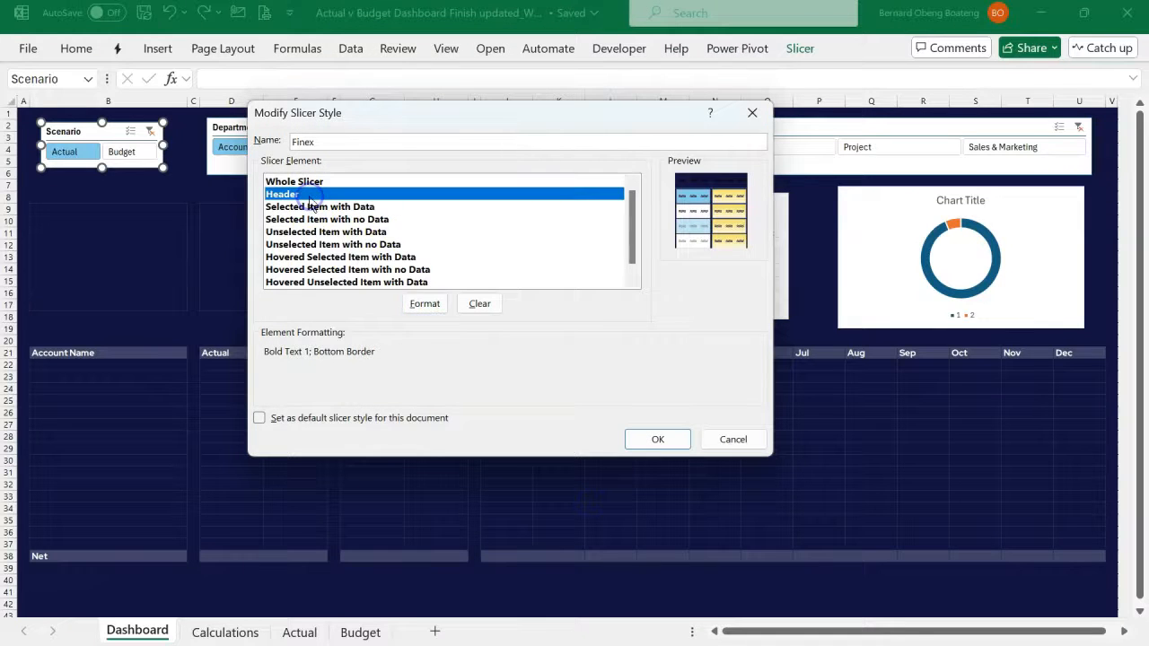
click(411, 303)
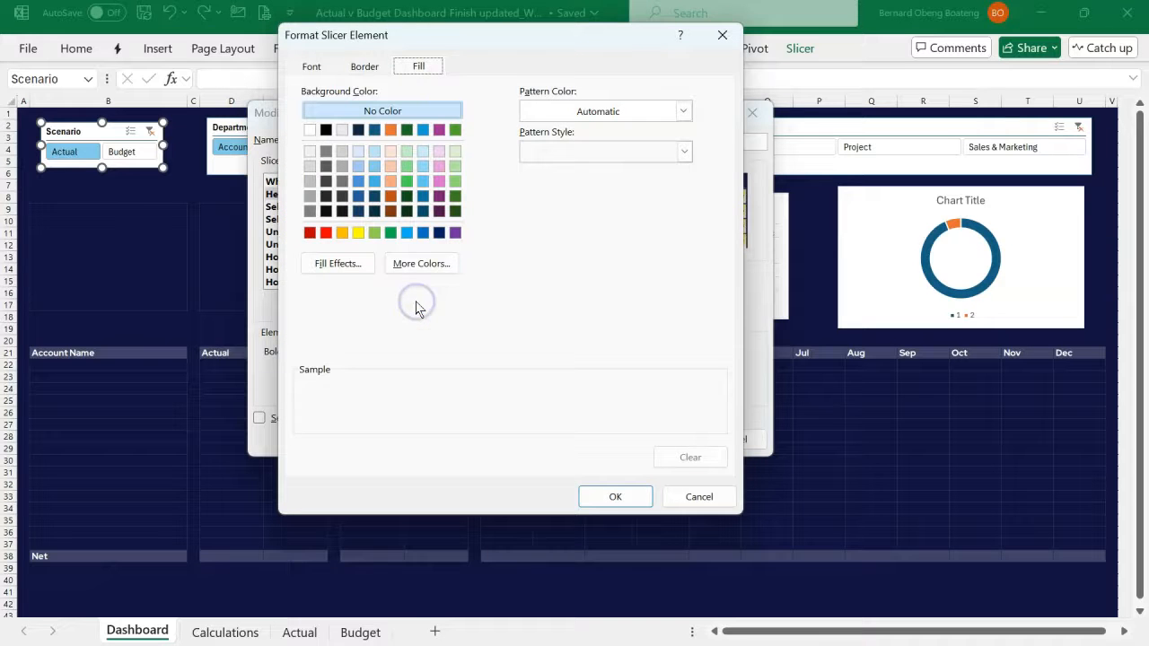
click(311, 67)
click(351, 107)
key(super+v)
click(368, 269)
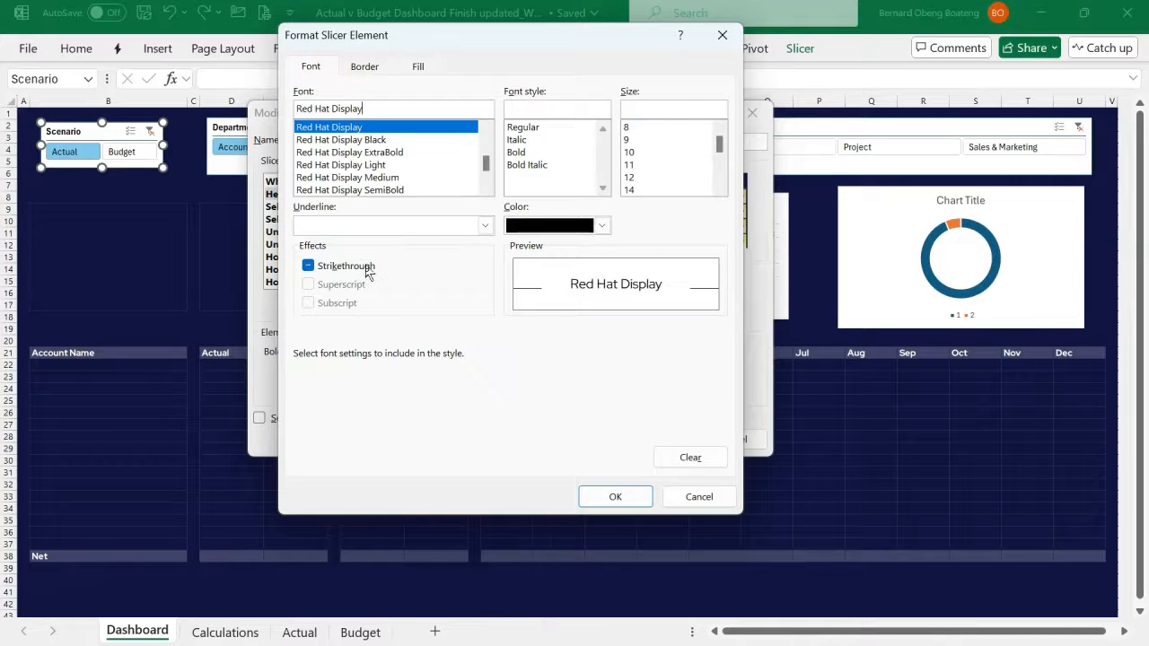
click(414, 130)
click(516, 153)
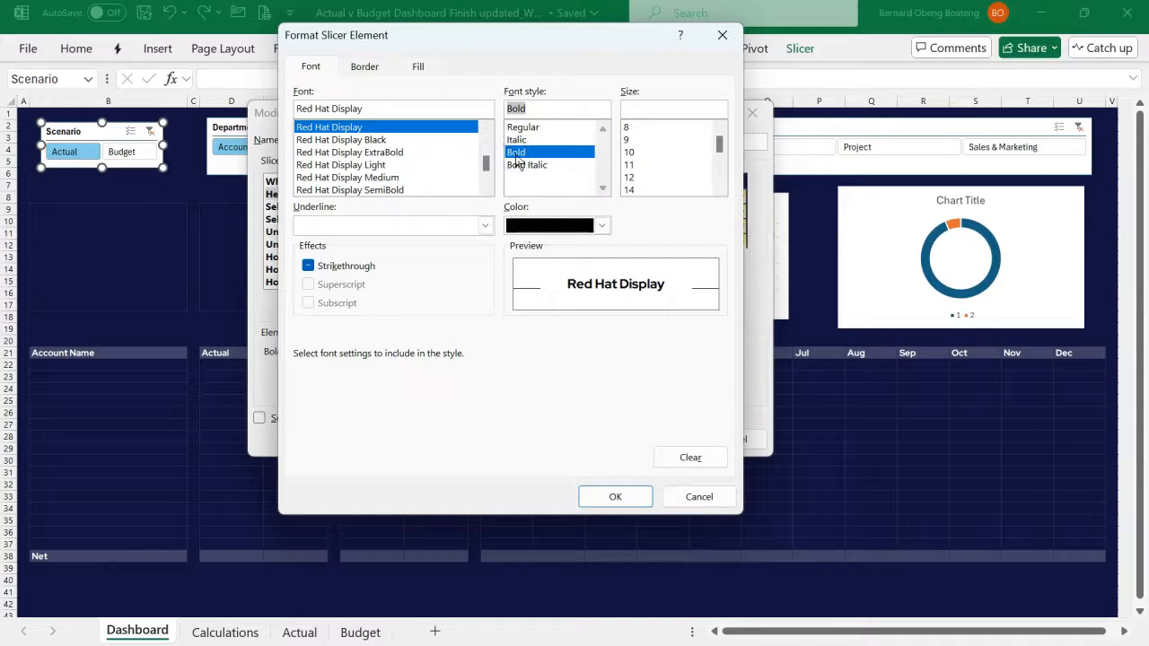
click(601, 225)
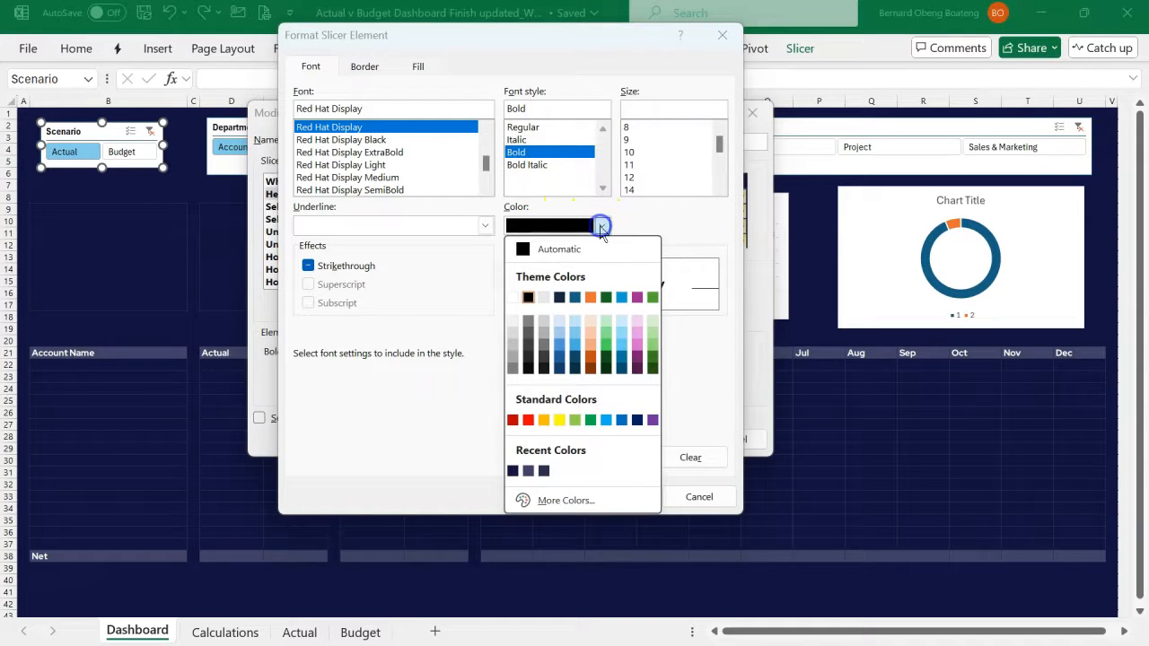
click(511, 297)
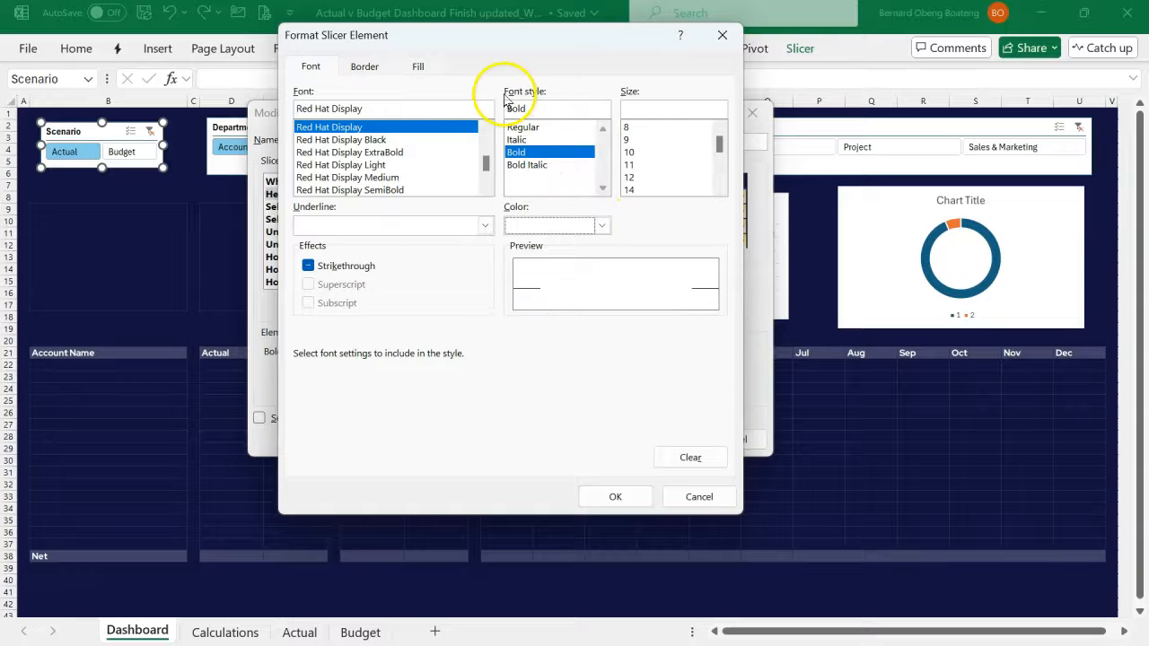
click(628, 177)
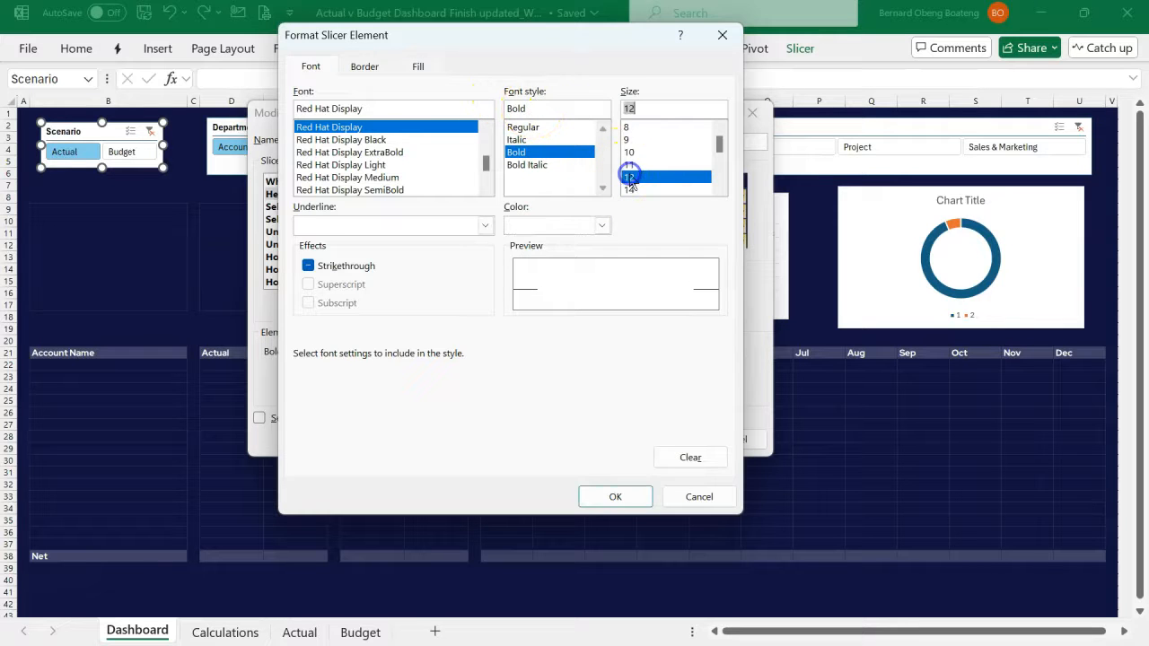
- Recolor the Header element's bottom border white, keep its fill at No Color, and apply the header formatting
click(361, 69)
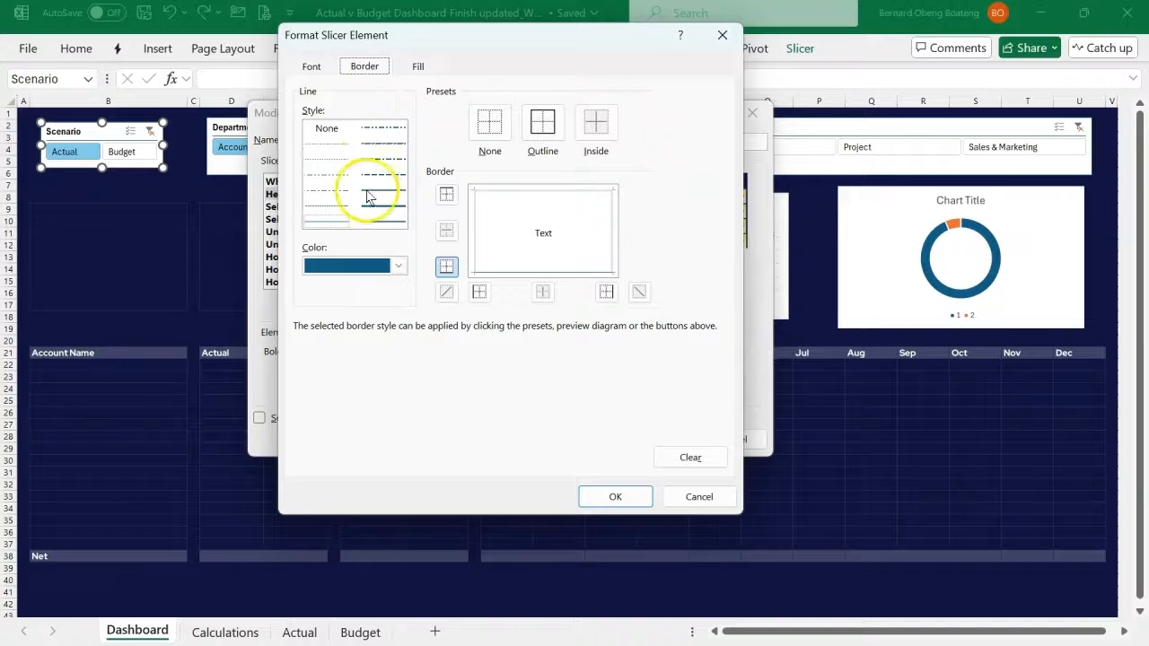
click(396, 266)
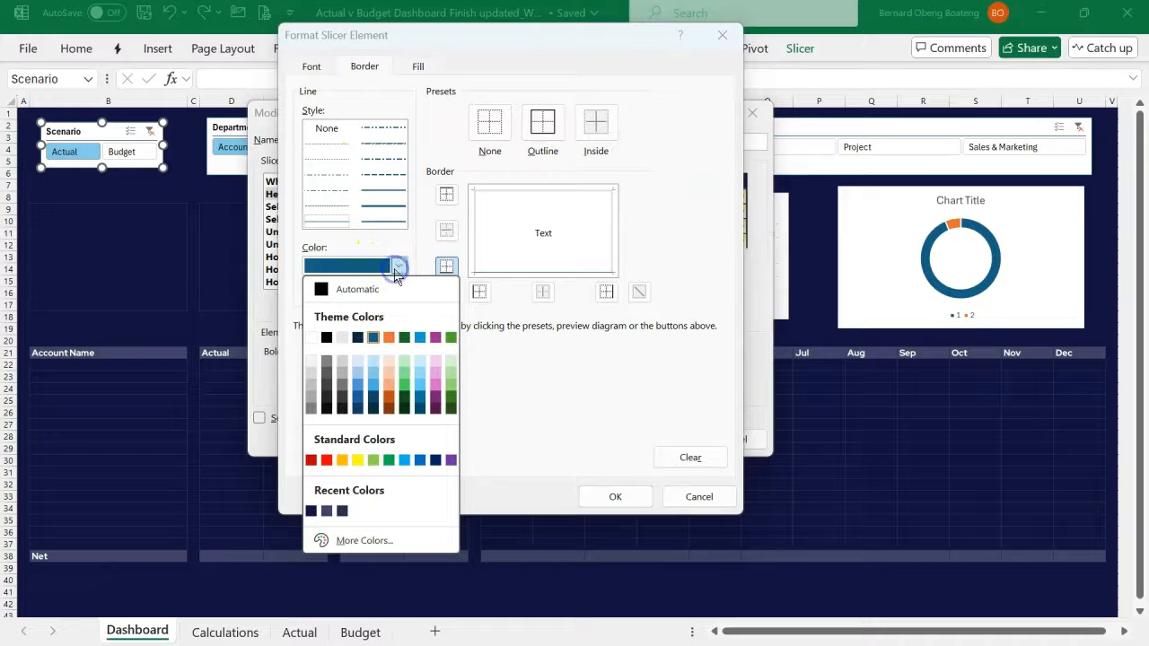
click(310, 338)
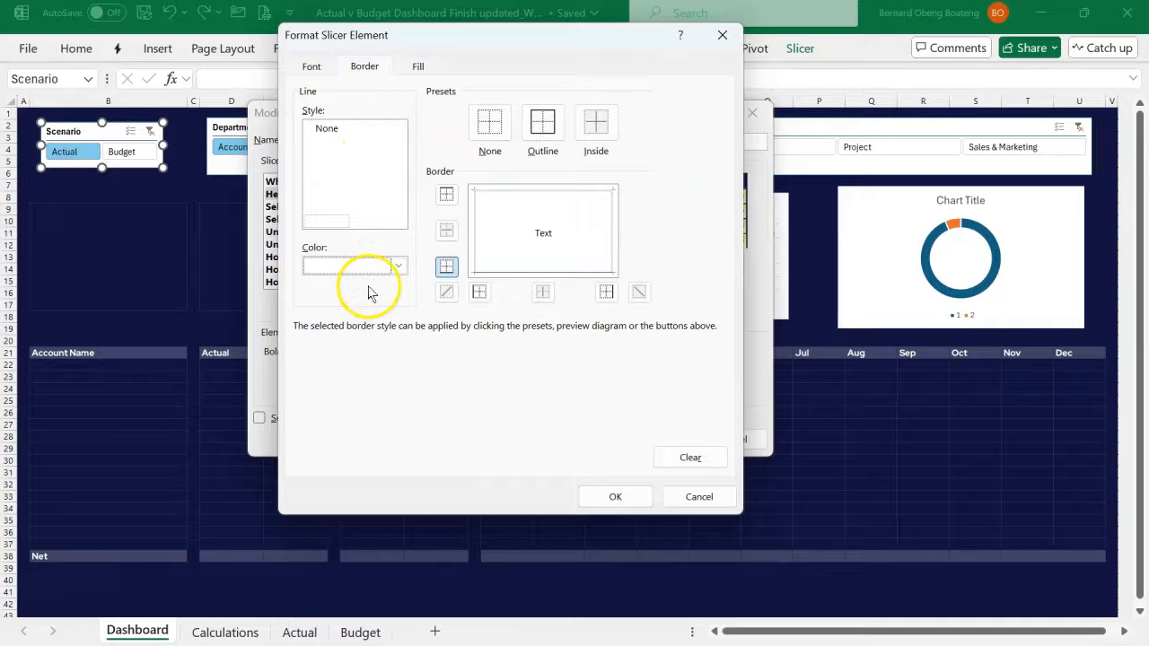
click(447, 272)
click(447, 271)
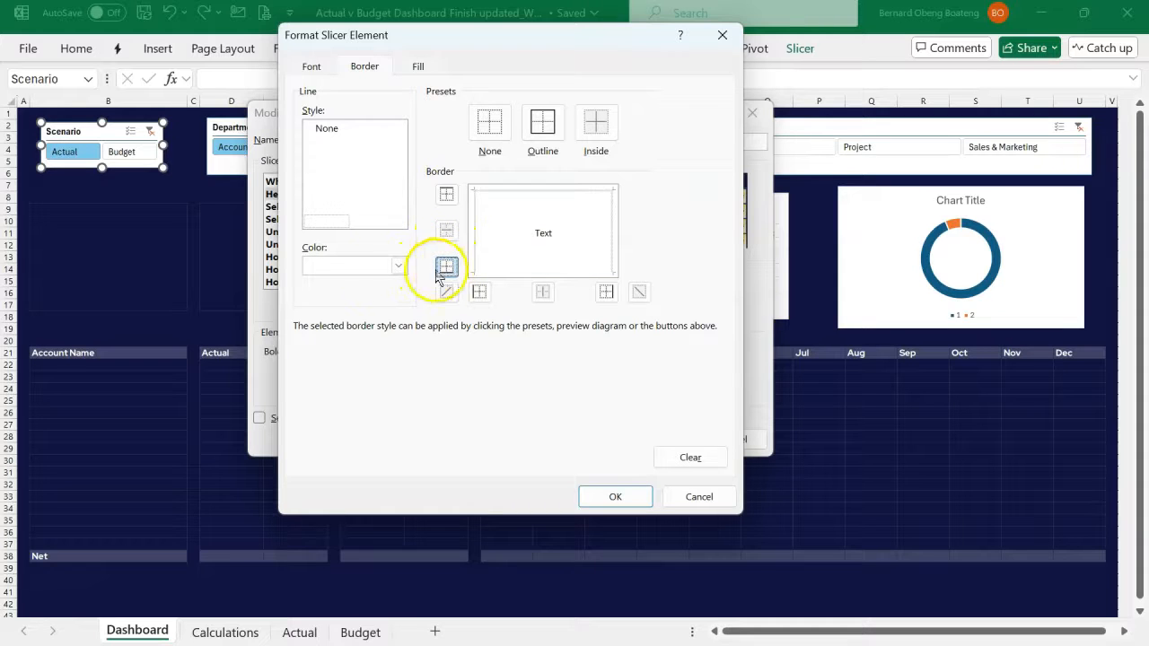
click(411, 68)
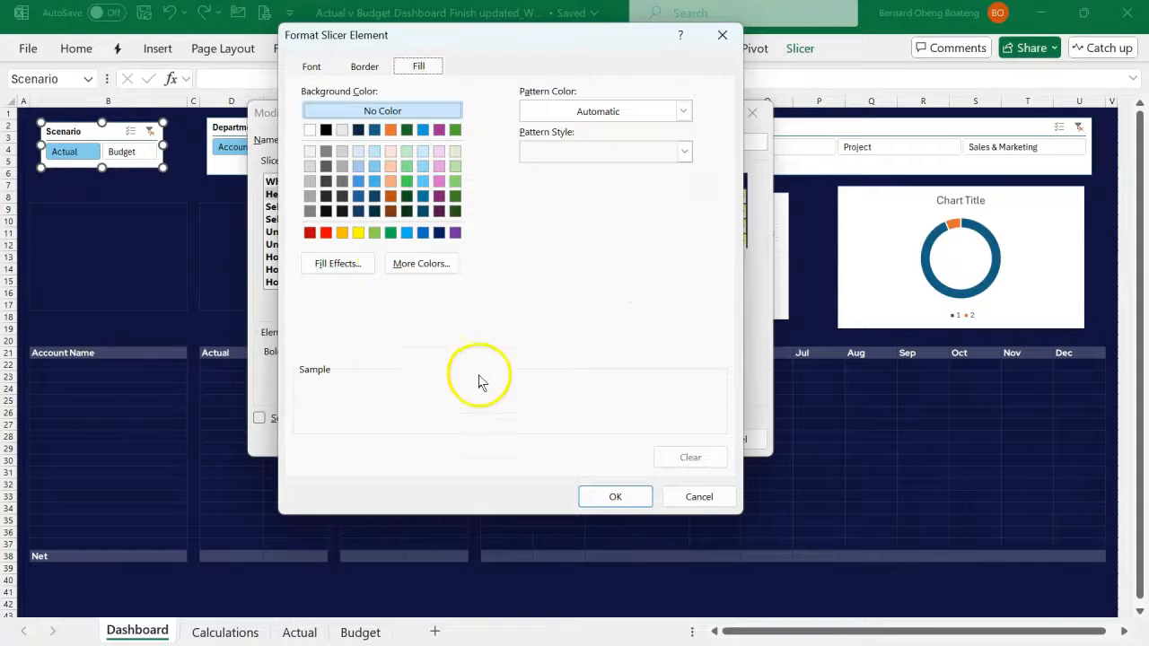
click(608, 499)
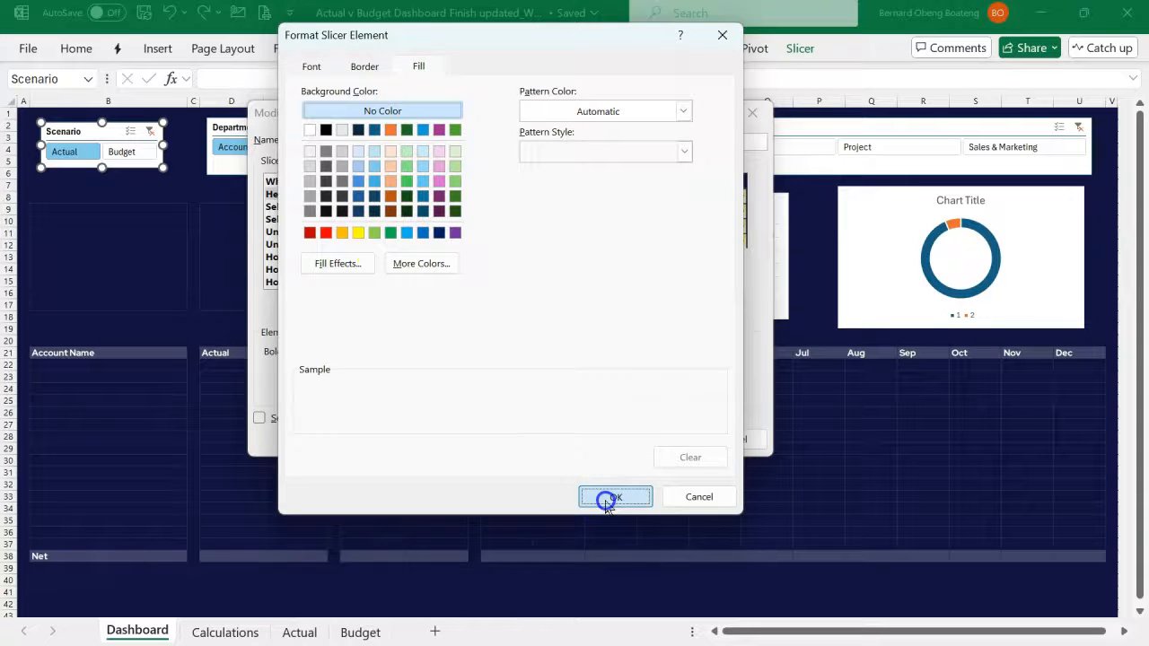
- Set the font of the Finex style's Selected Item with Data element to Red Hat Display, bold, size 12
click(359, 207)
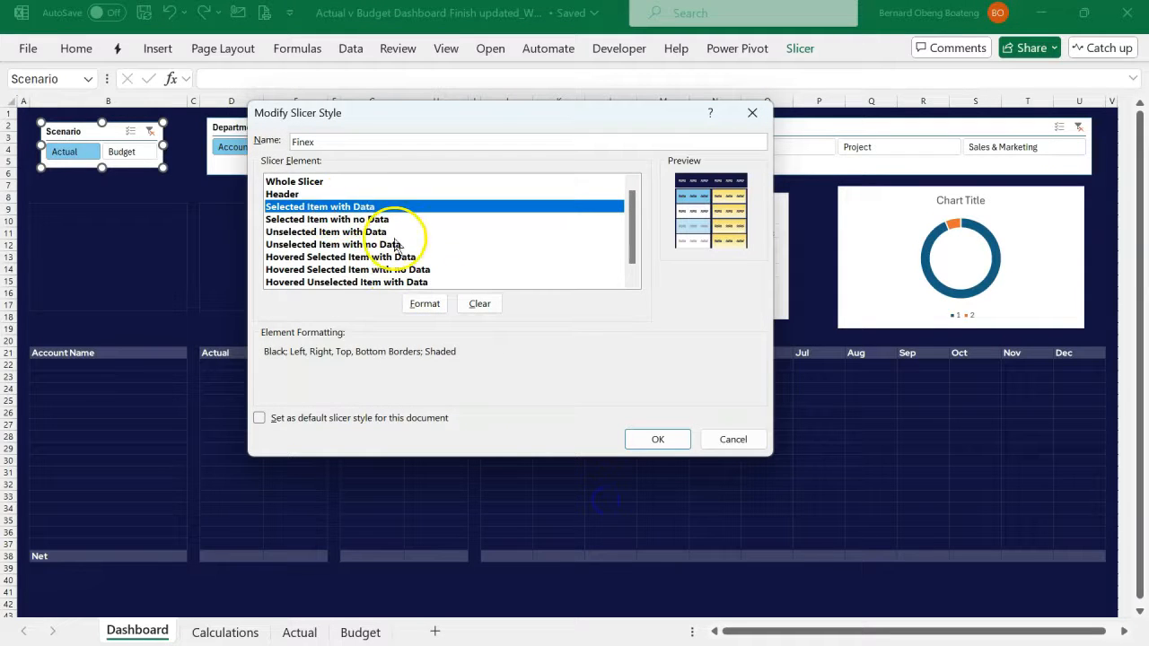
click(424, 303)
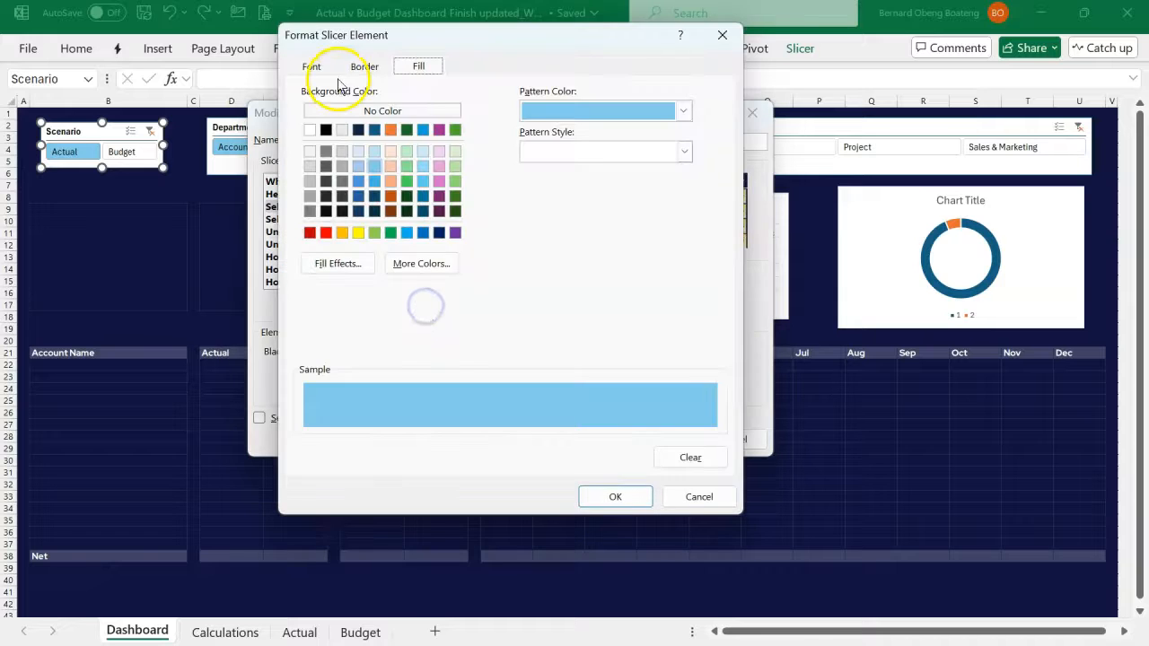
click(311, 67)
click(336, 107)
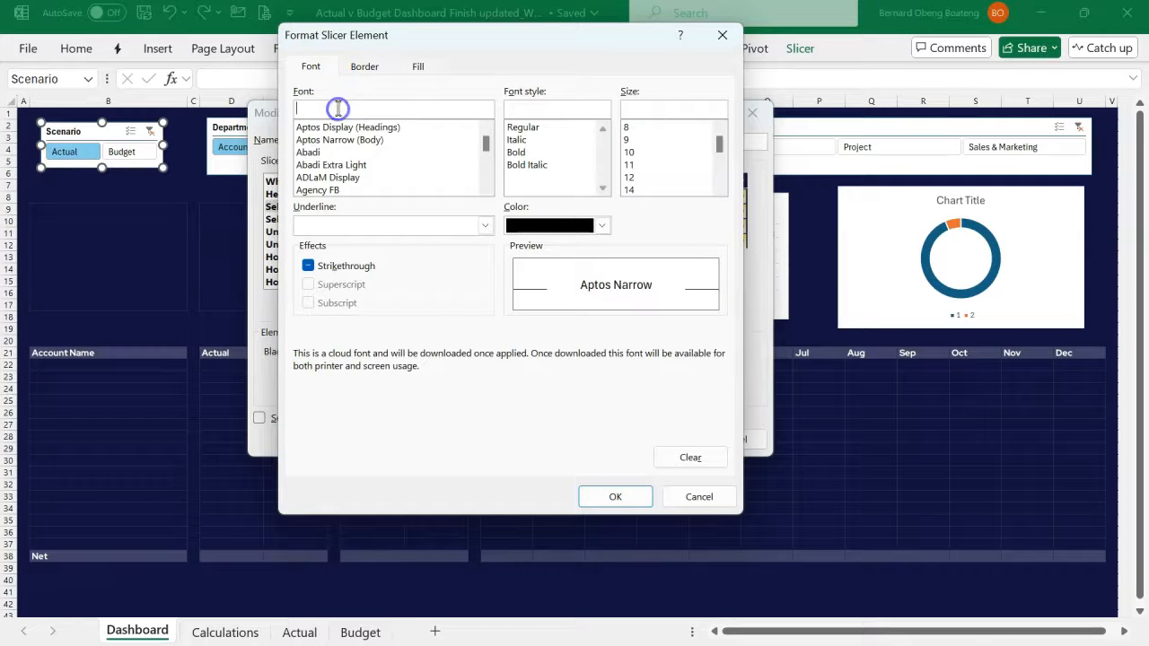
text(Red Hat Display)
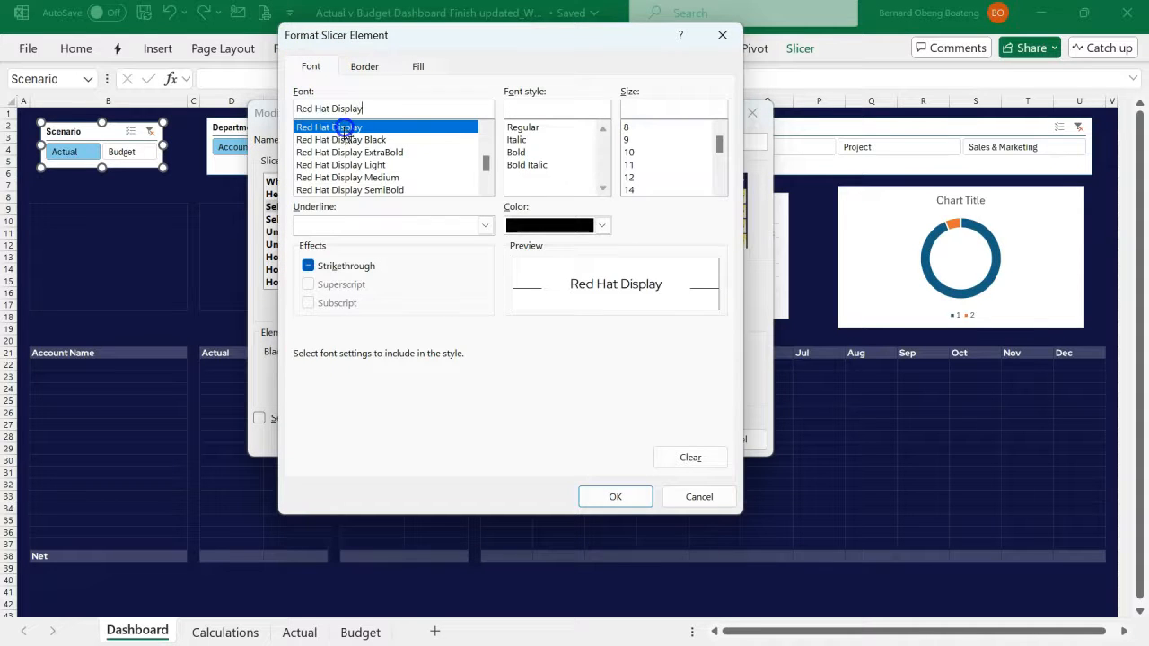
click(517, 154)
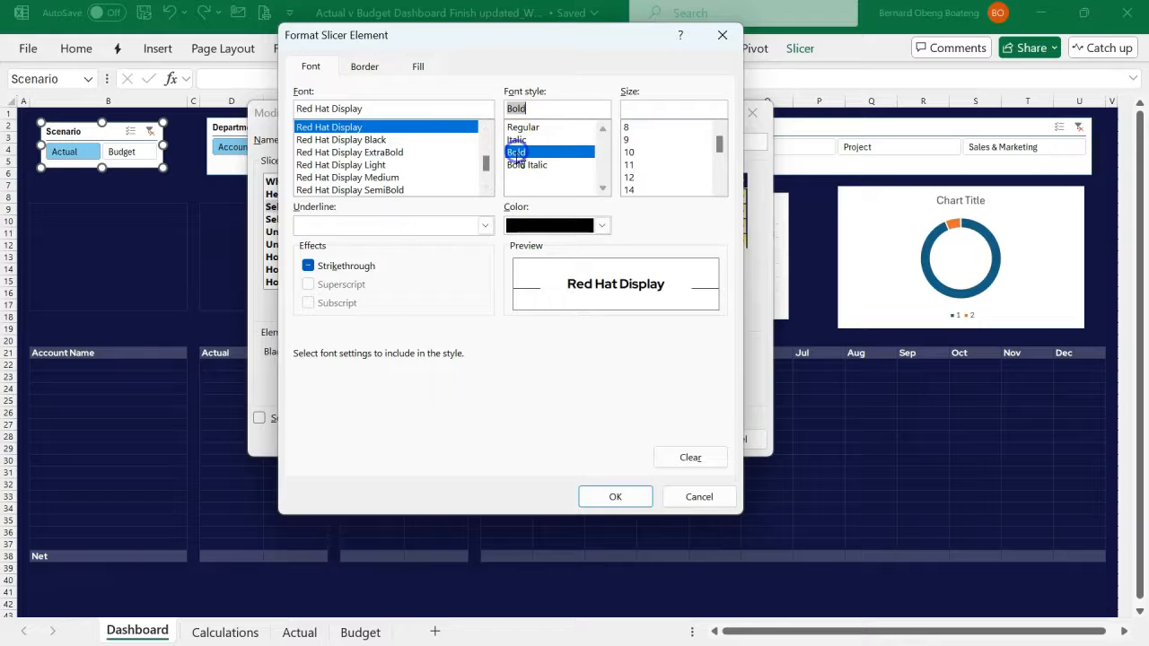
click(631, 178)
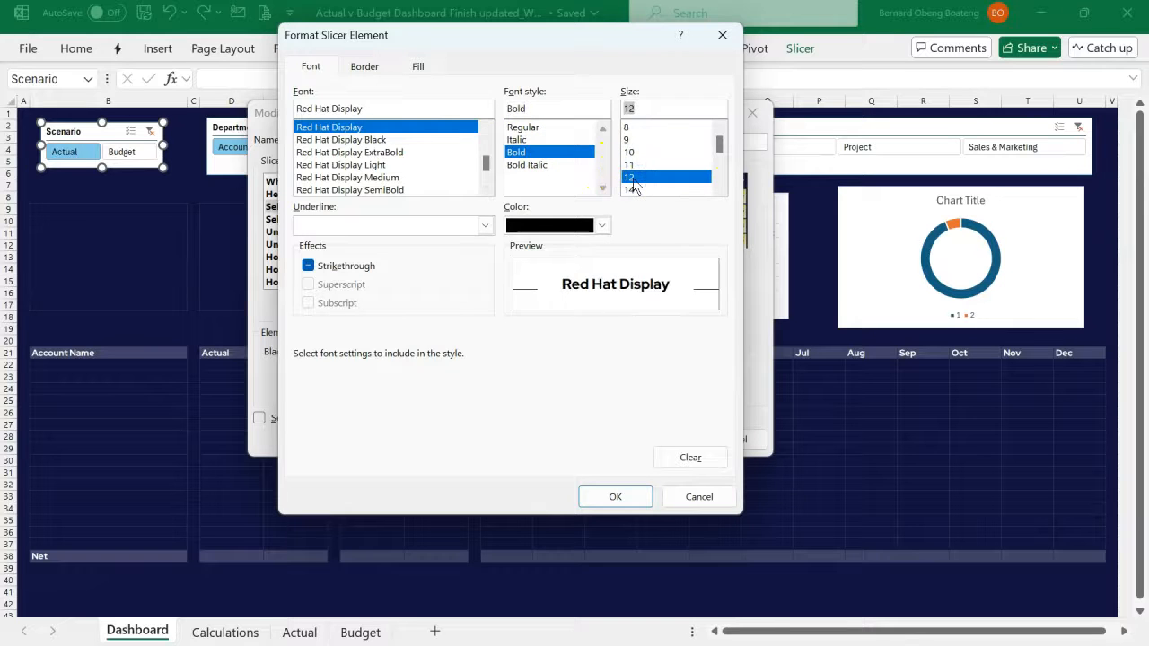
- Remove all borders from the Selected Item with Data element, give it the standard golden-orange fill, and apply the formatting
click(365, 65)
click(485, 126)
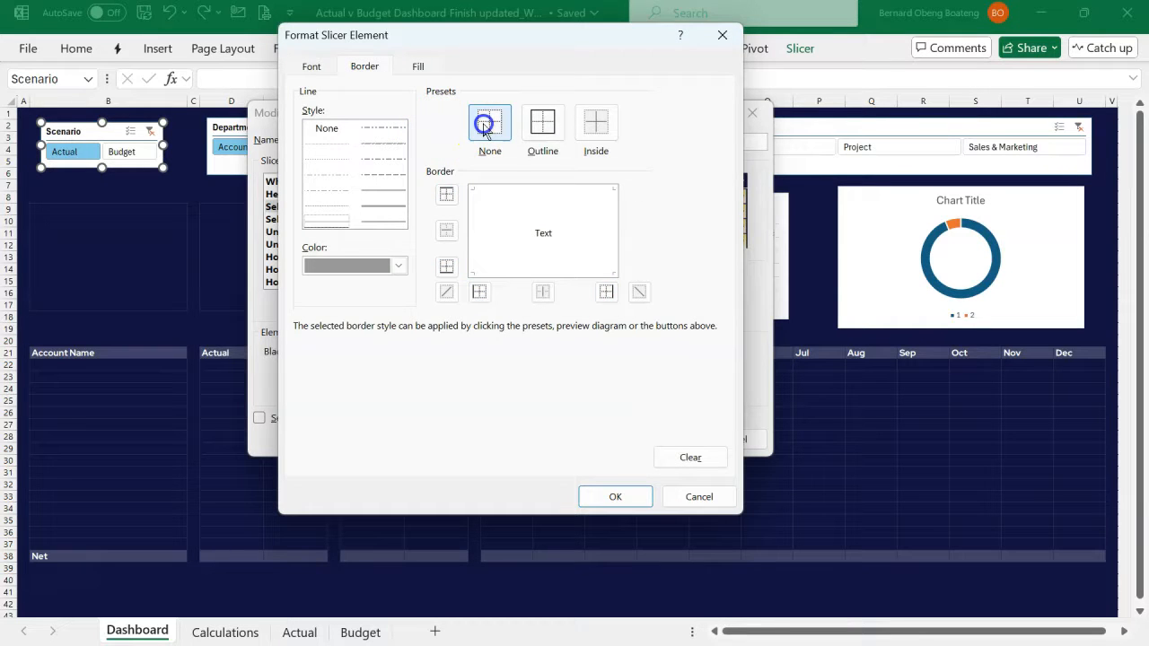
click(417, 67)
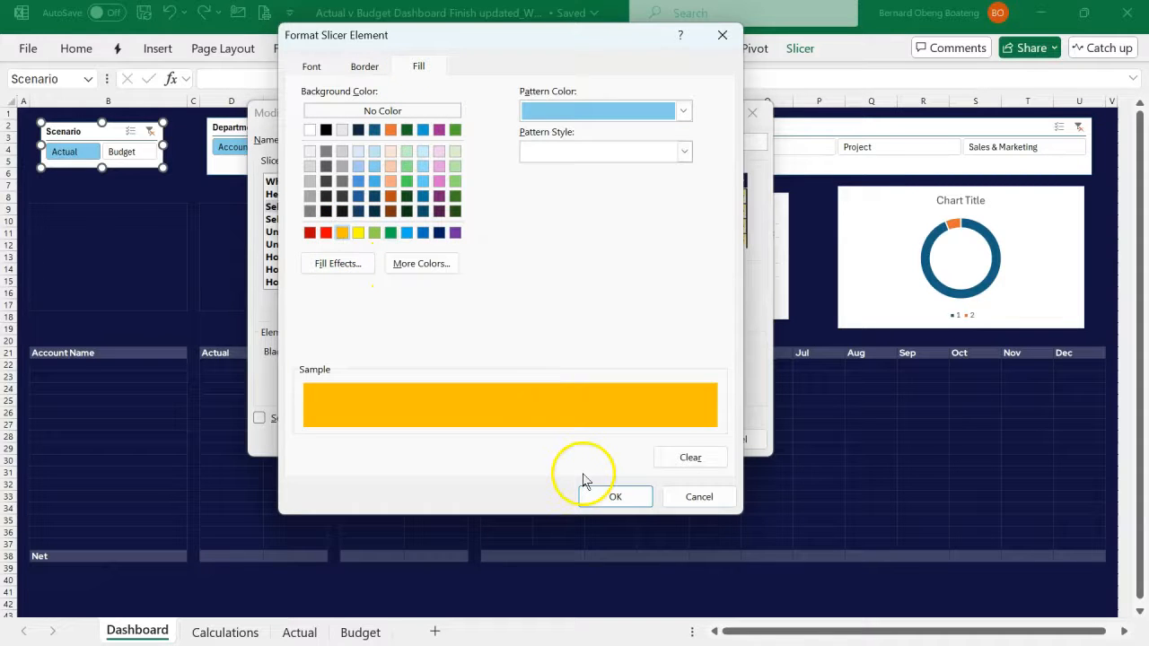
click(610, 498)
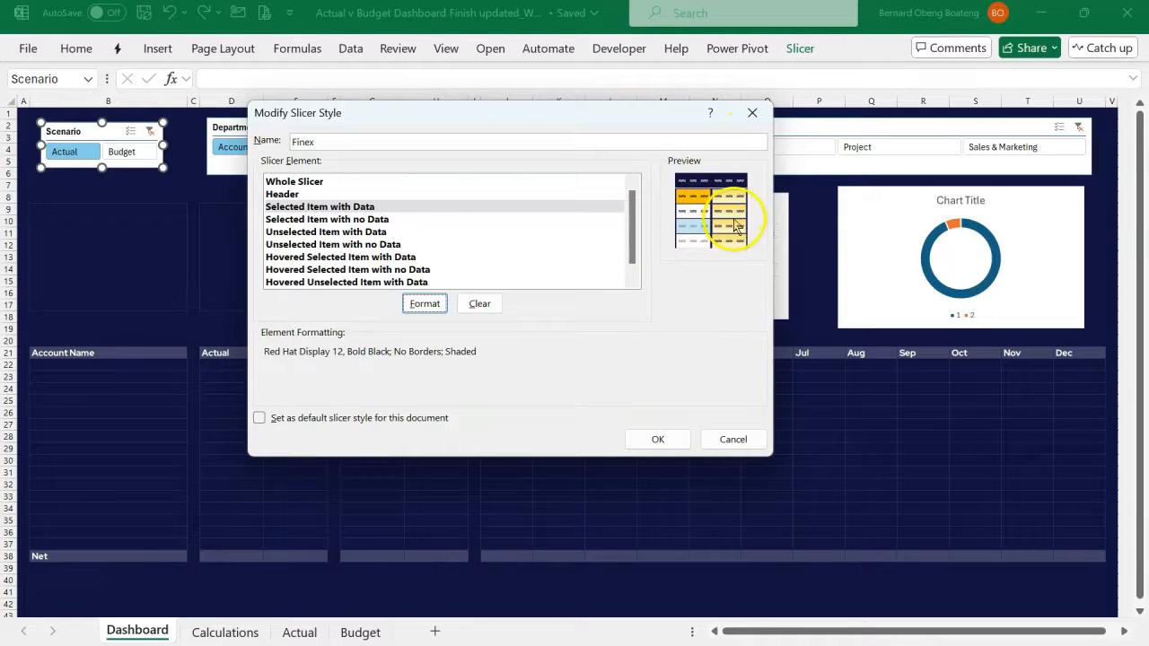
- Set the font of the Finex style's Unselected Item with Data element to Red Hat Display, bold, size 12
click(380, 221)
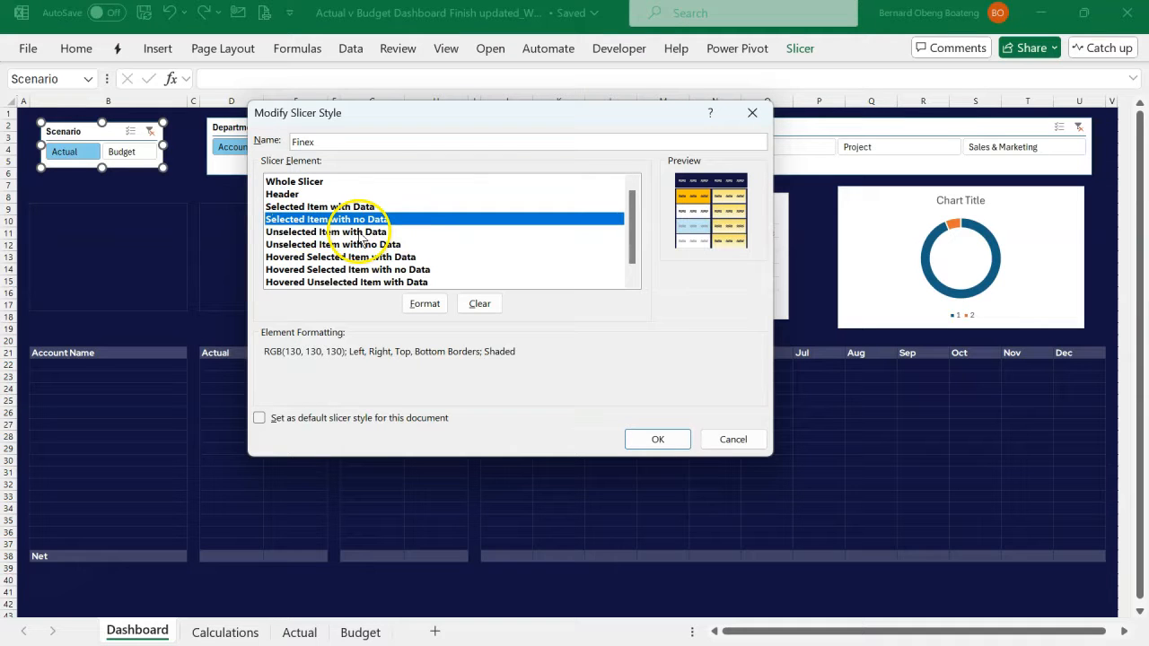
click(359, 232)
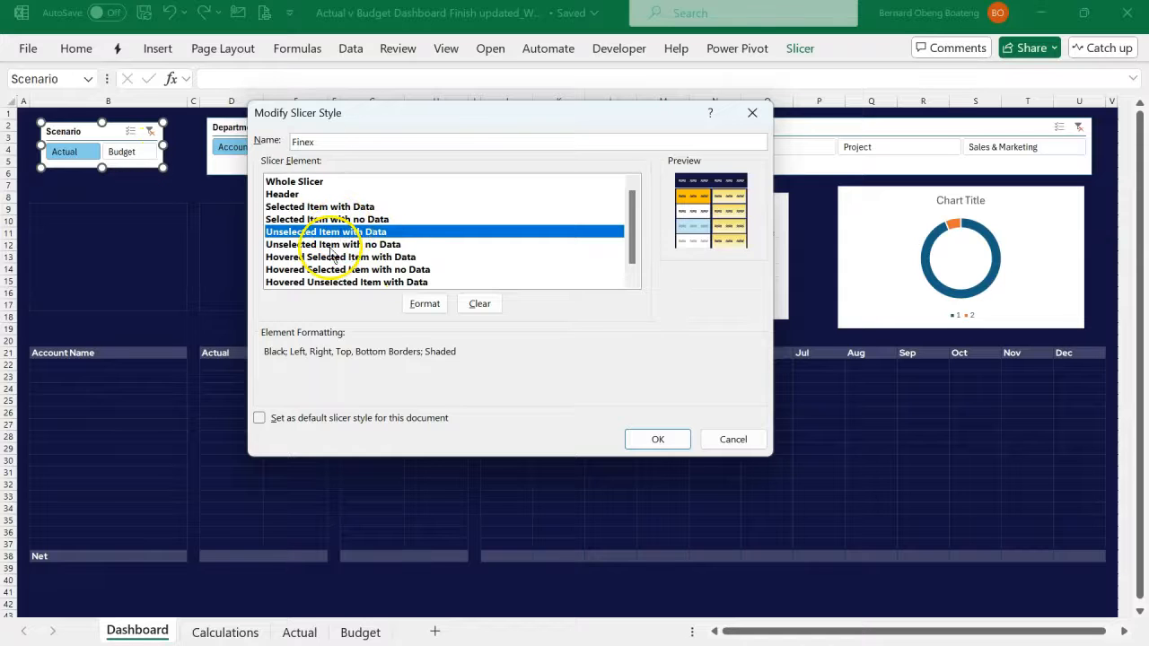
click(420, 304)
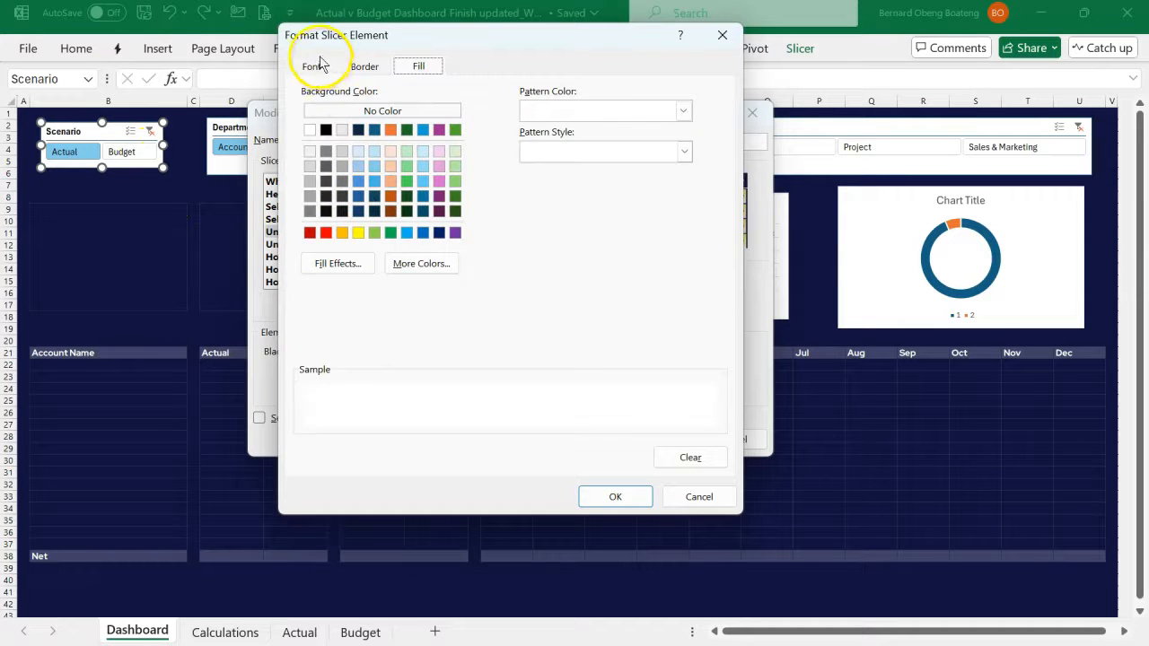
click(312, 67)
click(365, 108)
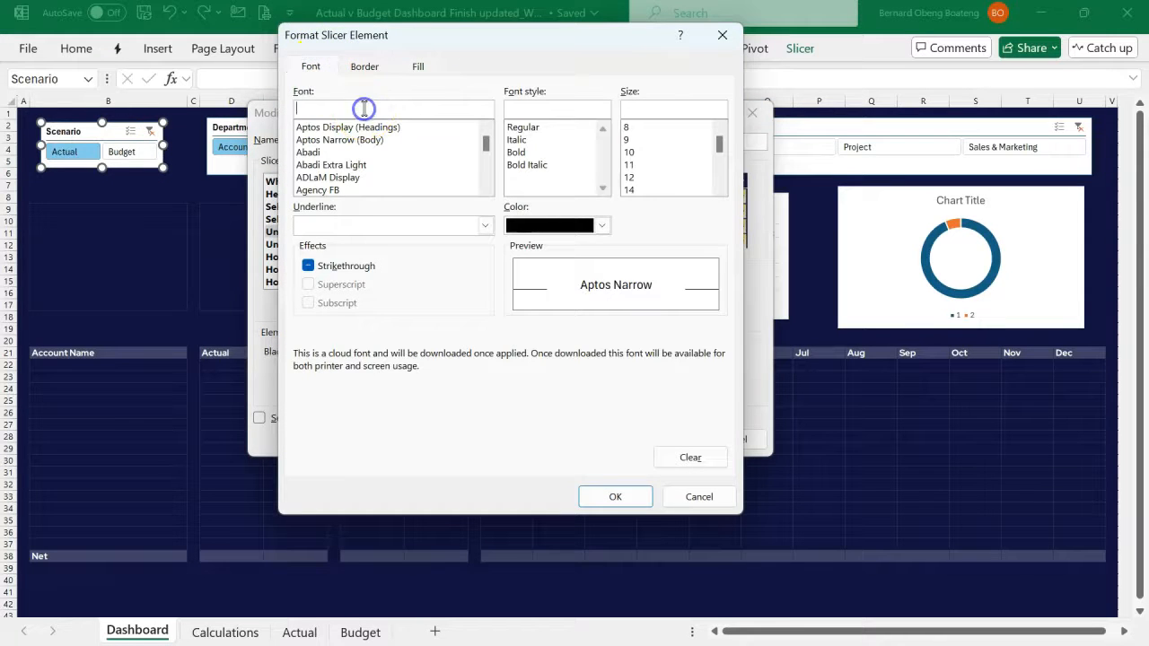
text(Red Hat Display)
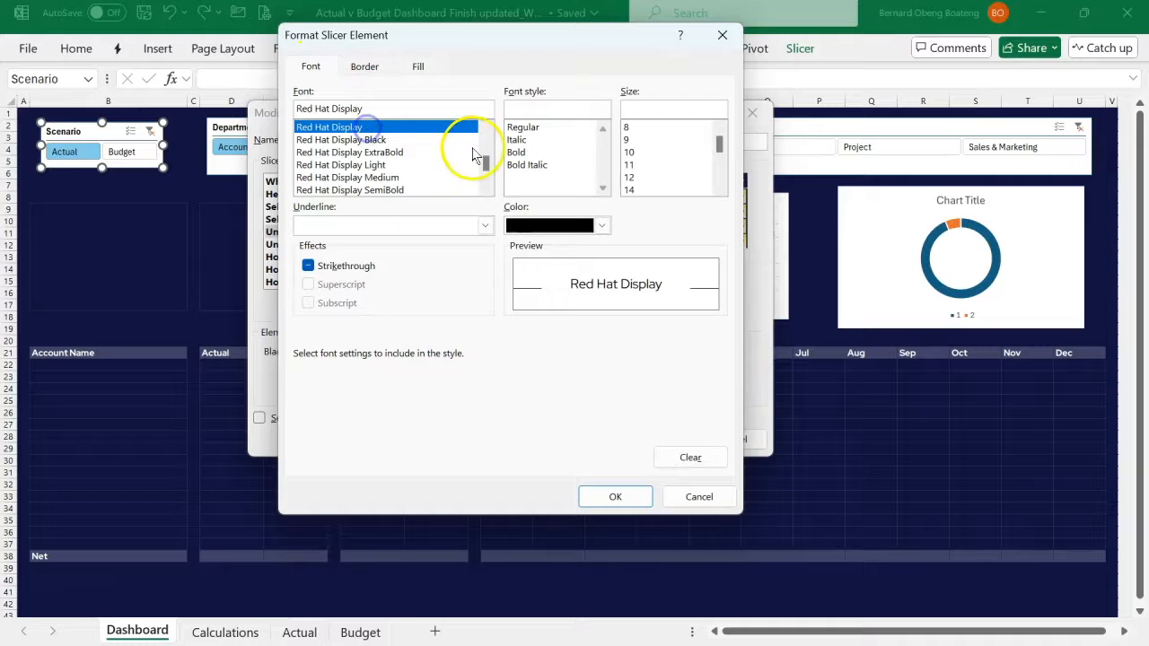
click(517, 152)
click(629, 177)
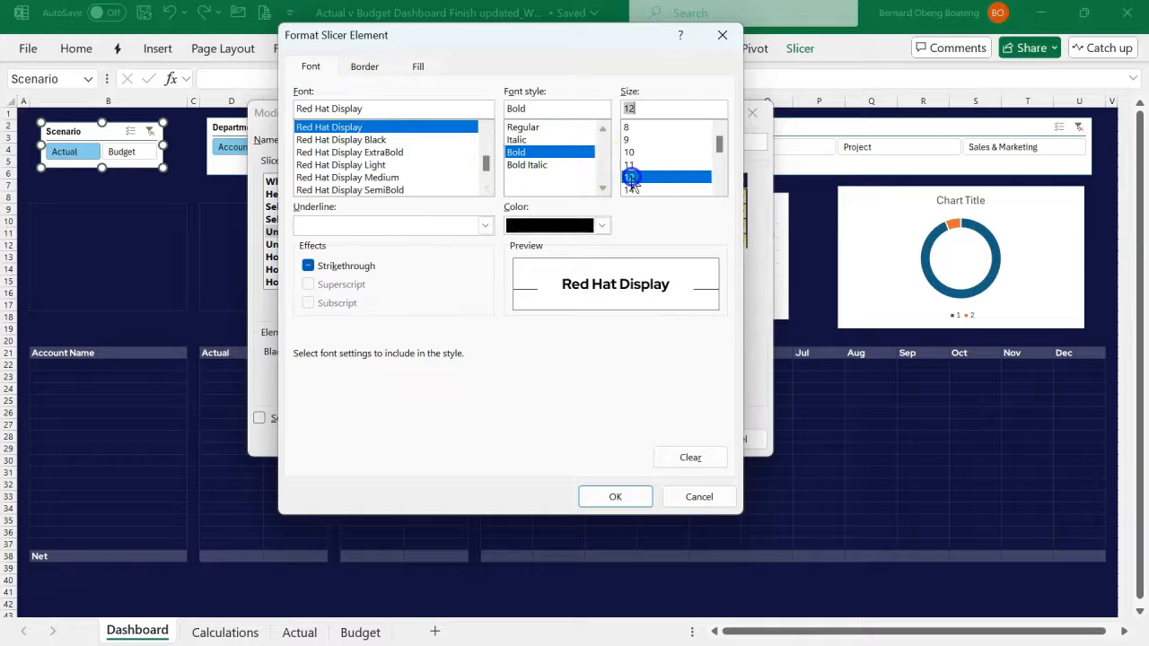
- Remove all borders from the Unselected Item with Data element, fill it white, and save the modified Finex slicer style
click(370, 72)
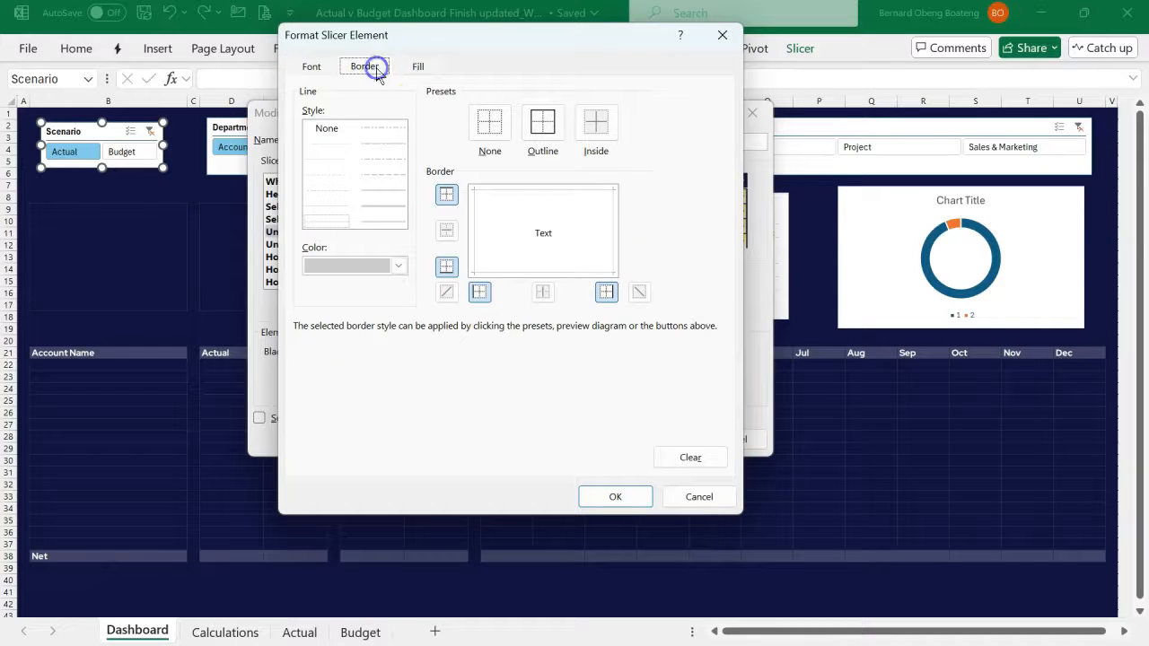
click(489, 121)
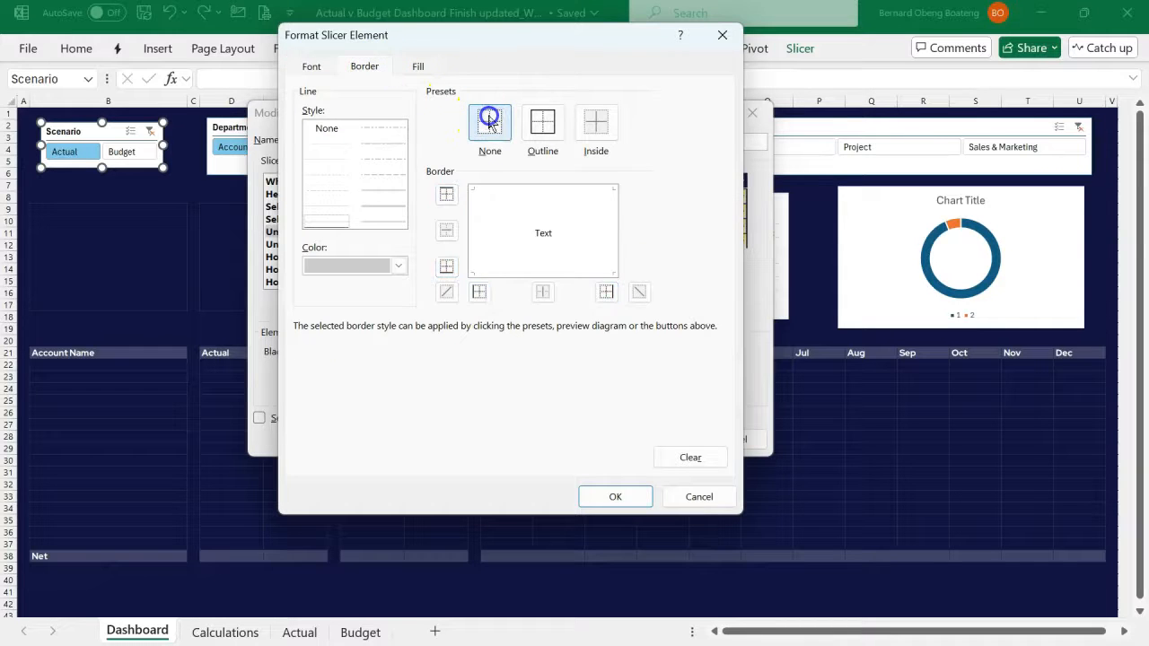
click(423, 67)
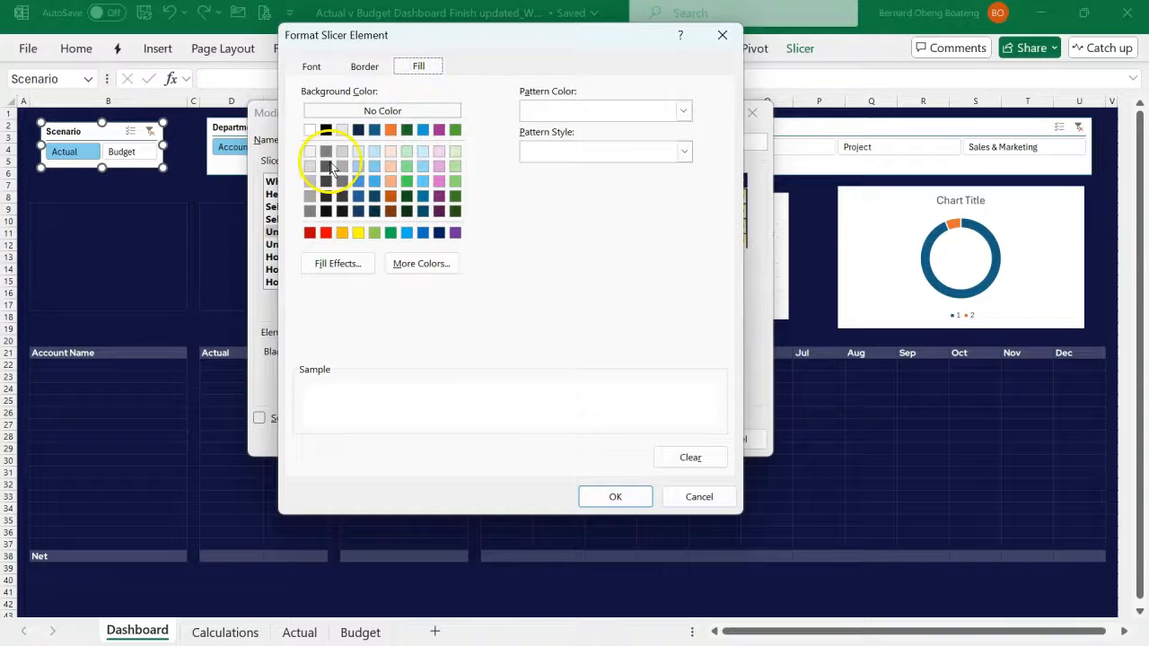
click(313, 132)
click(610, 495)
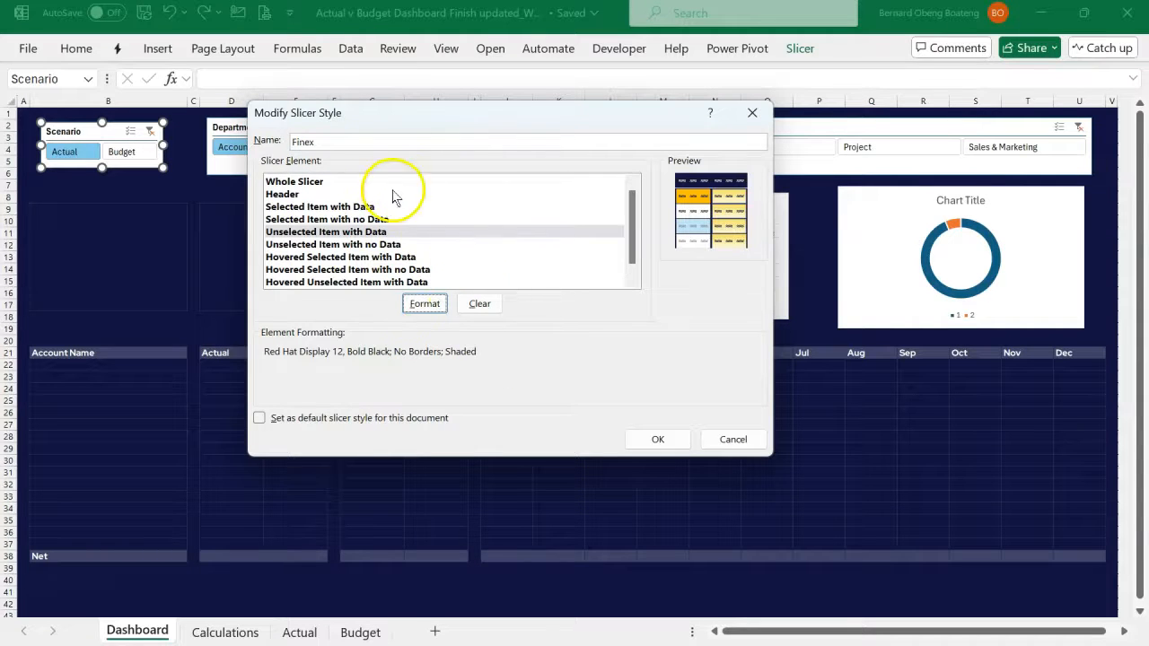
click(653, 439)
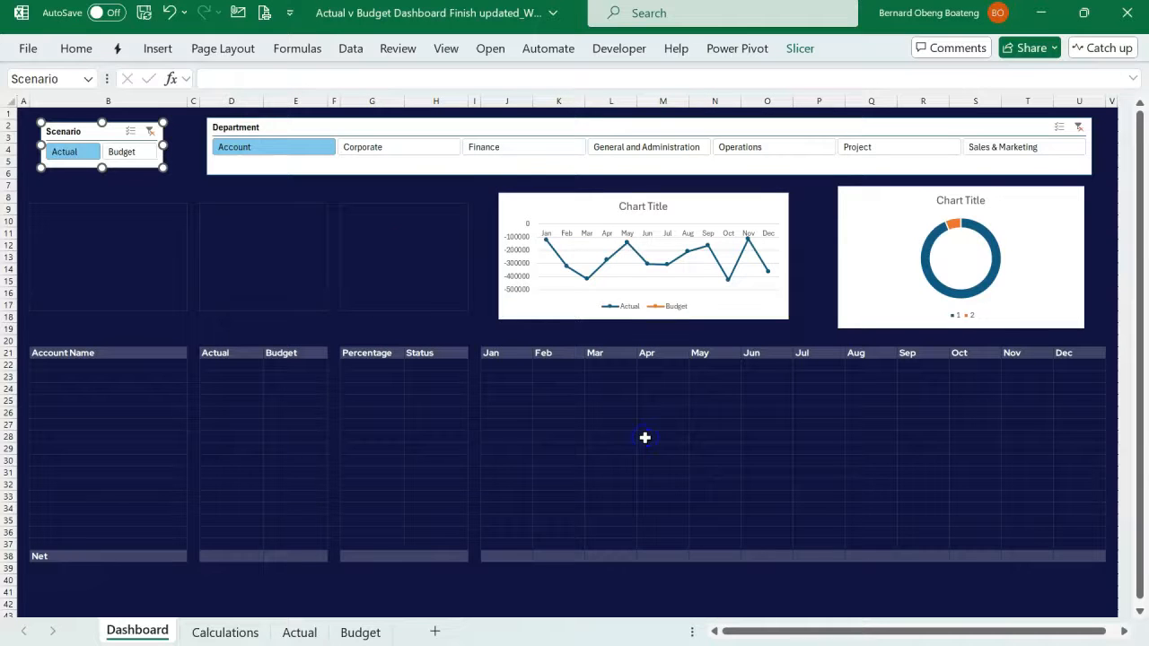
- Apply the custom Finex style to the Scenario slicer
click(798, 51)
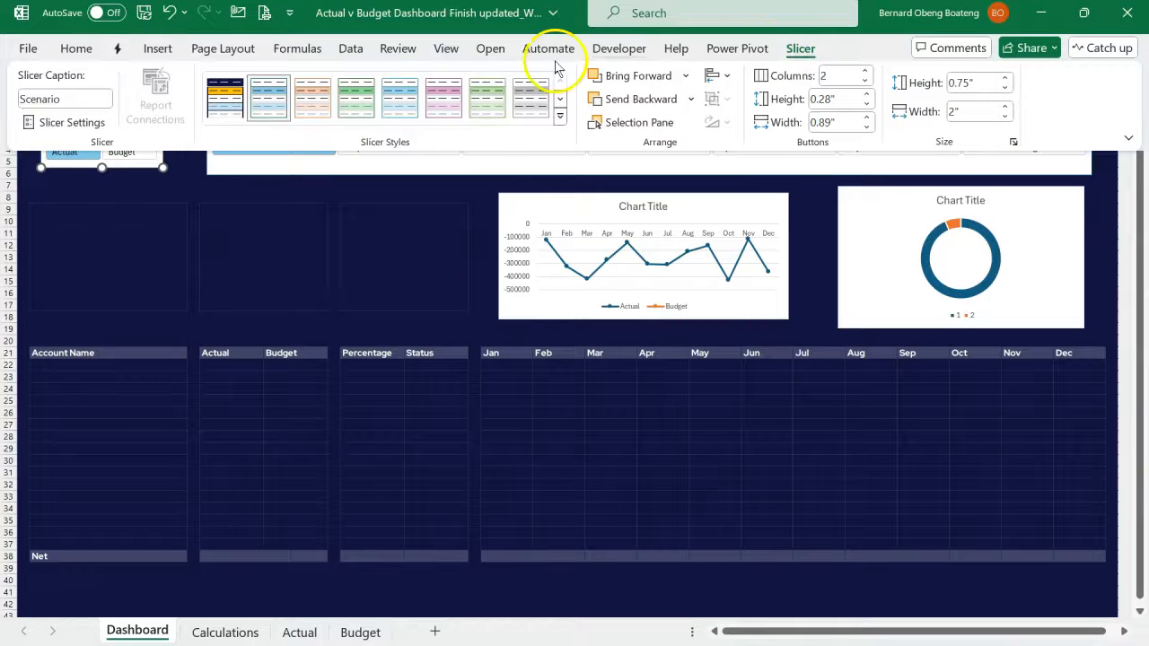
click(227, 108)
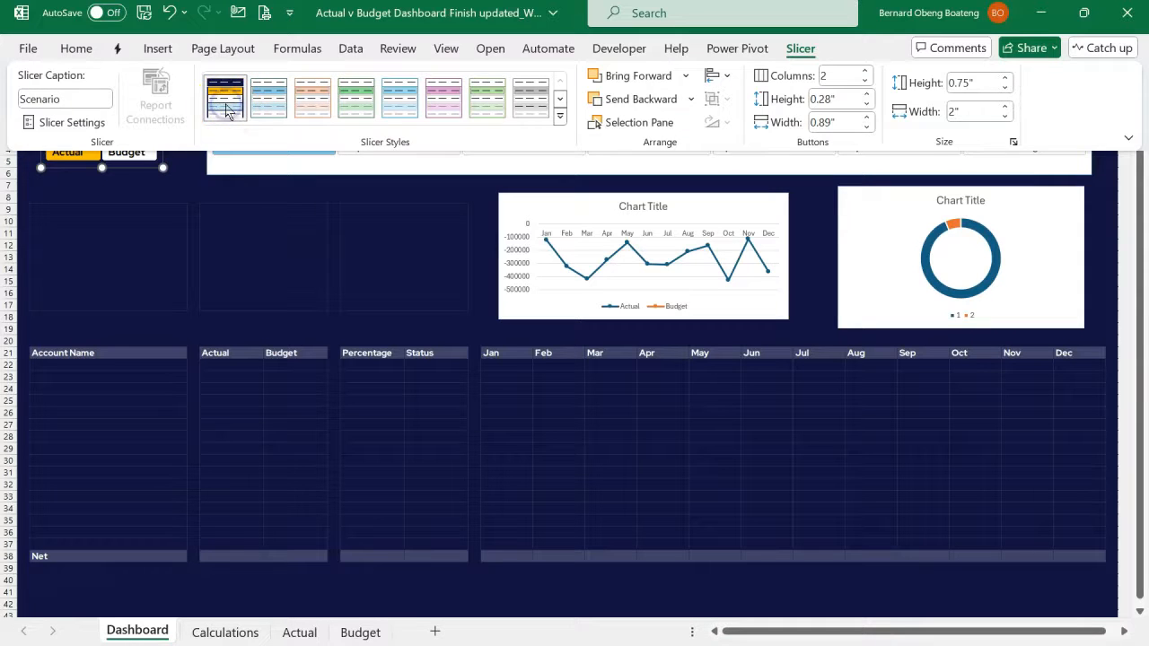
click(191, 198)
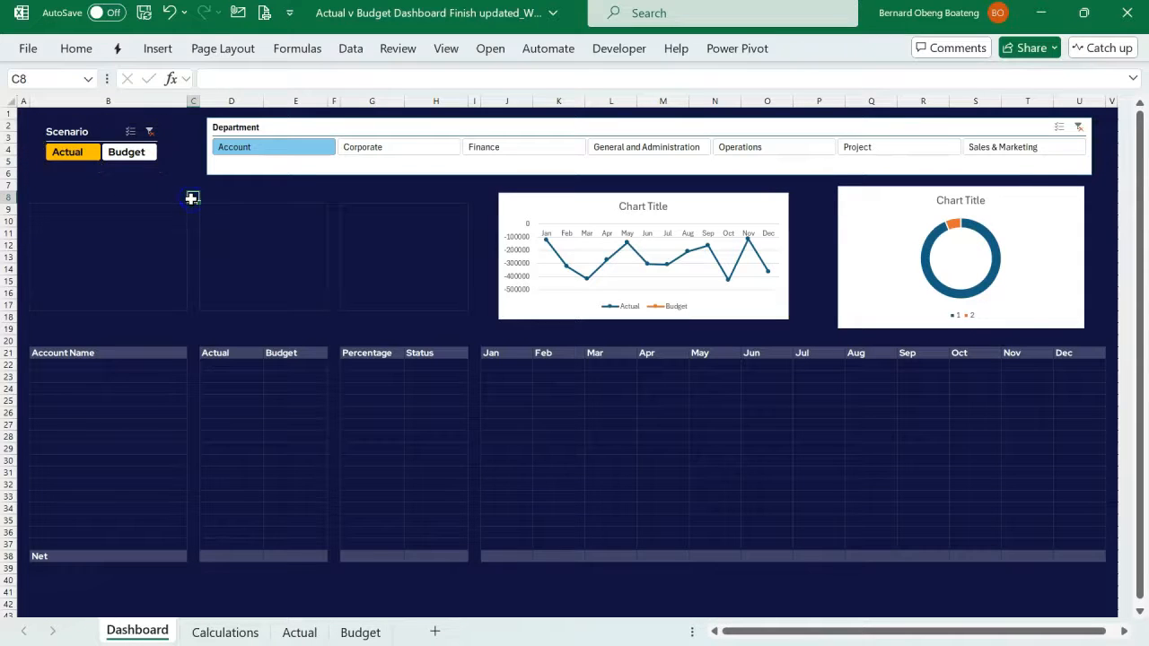
click(103, 132)
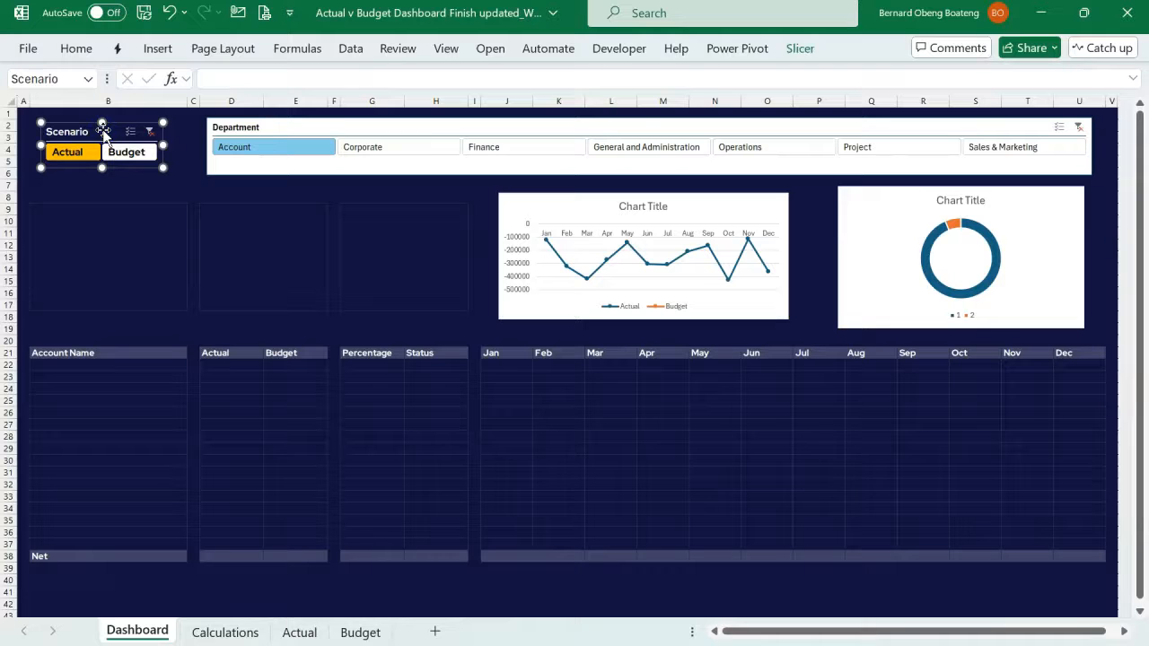
- Apply the Finex style to the Department slicer and shift it down slightly to line up with the Scenario slicer
click(247, 128)
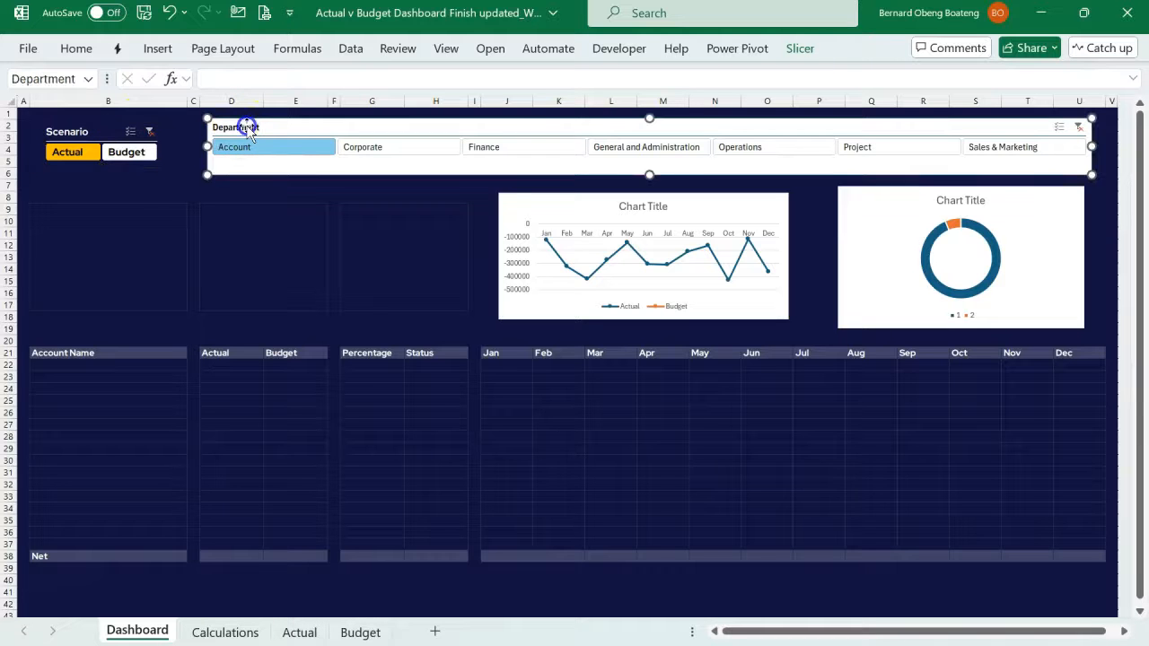
click(800, 49)
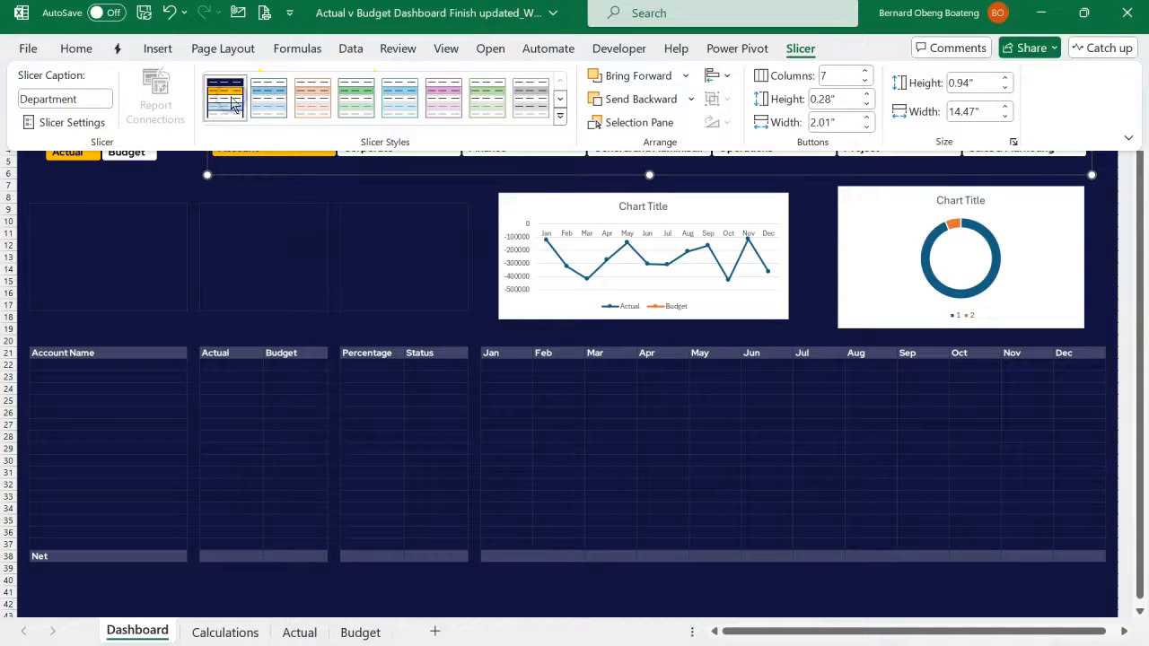
click(254, 222)
click(257, 221)
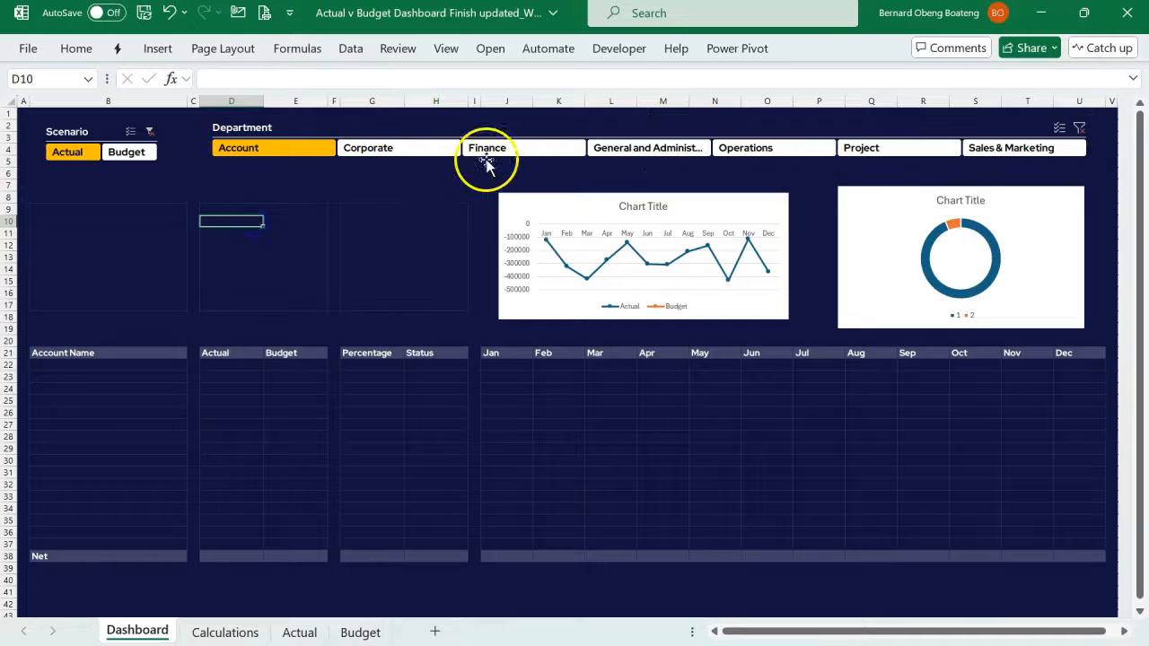
click(620, 123)
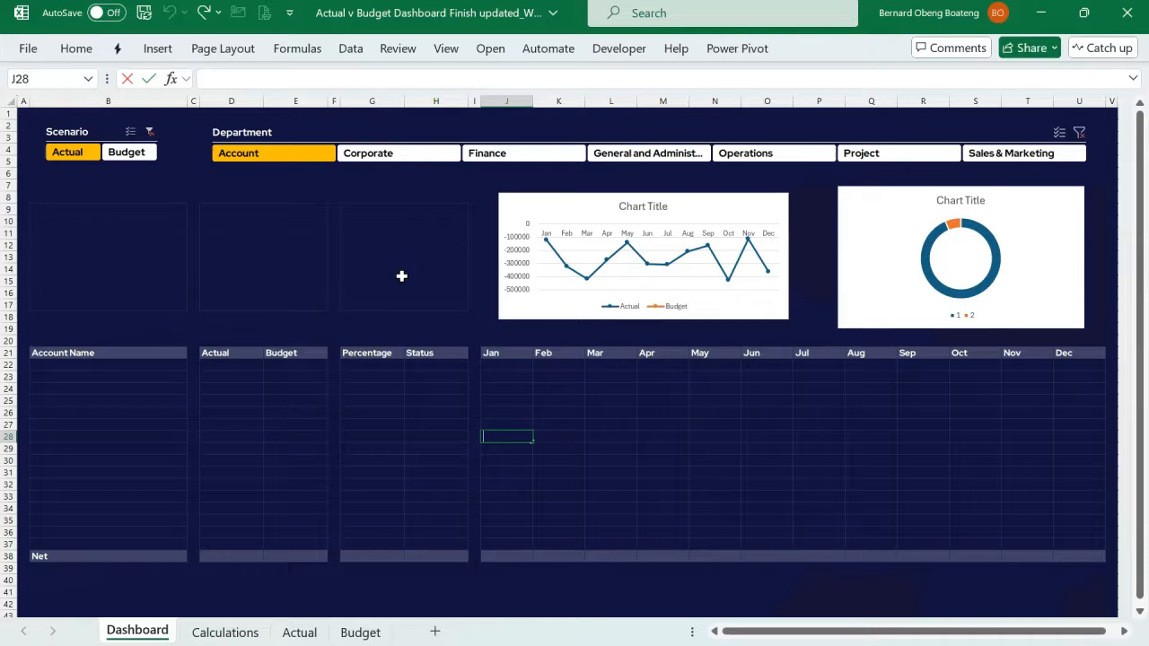
click(402, 276)
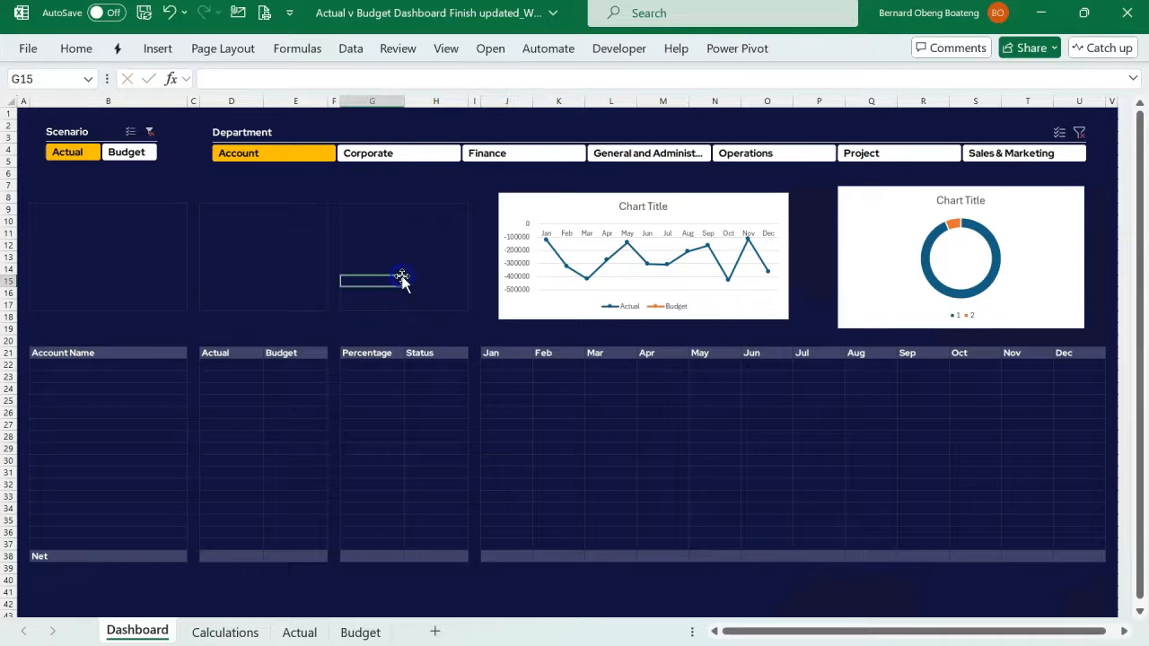
- Delete the title of the monthly Actual and Budget line chart
click(613, 202)
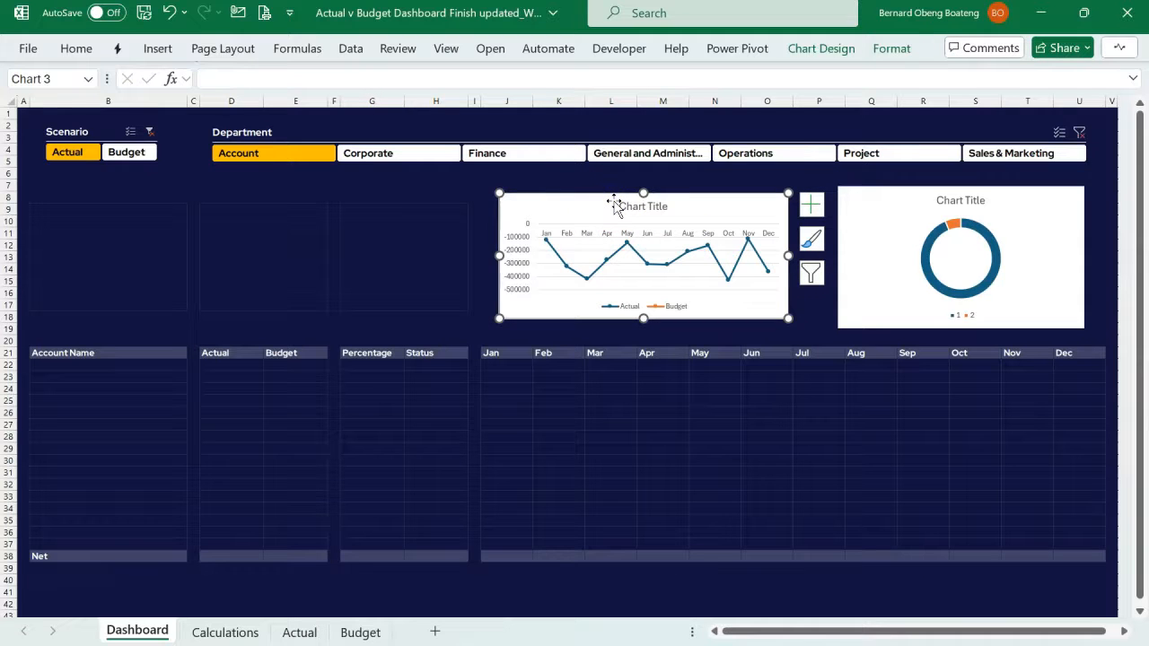
click(640, 212)
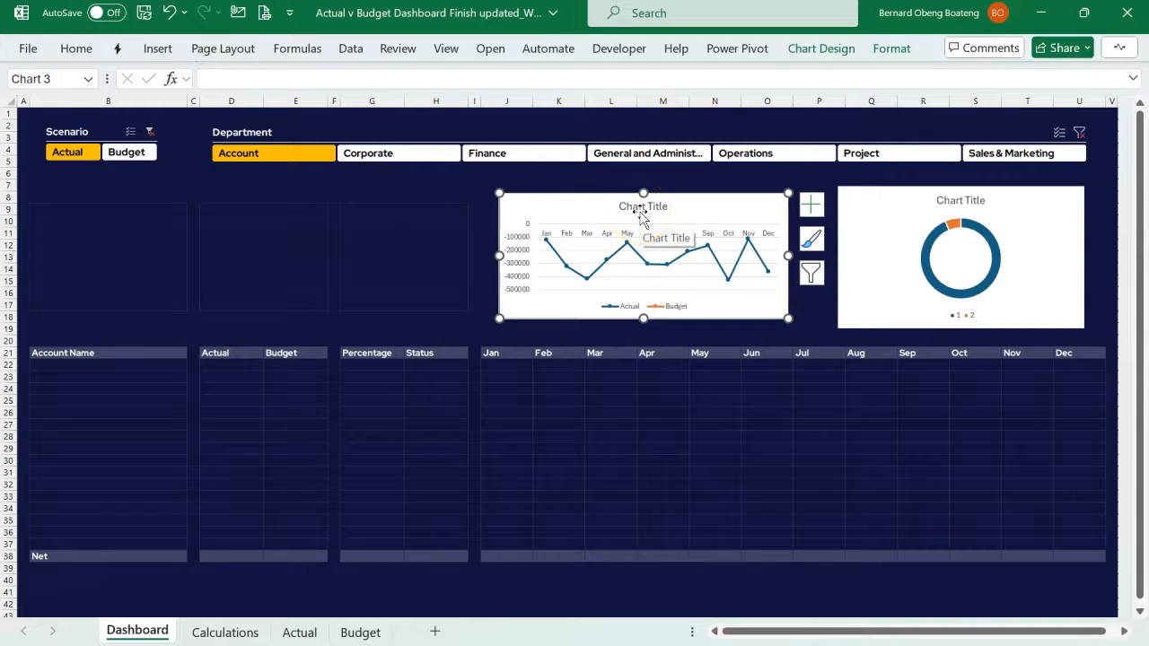
click(639, 211)
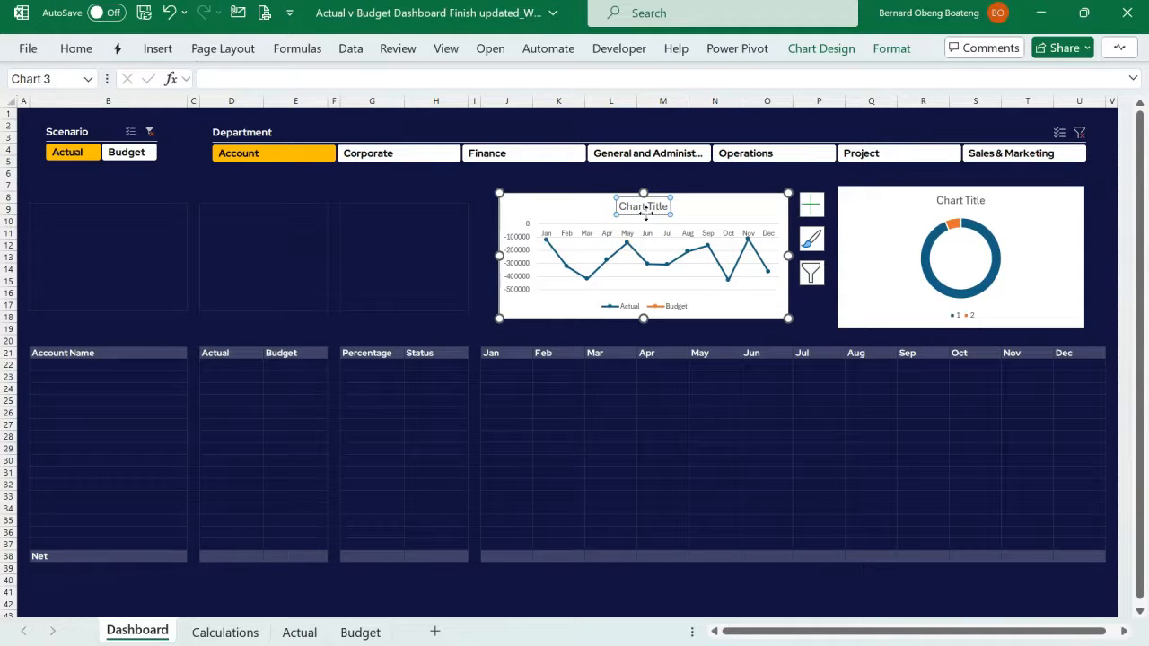
key(Delete)
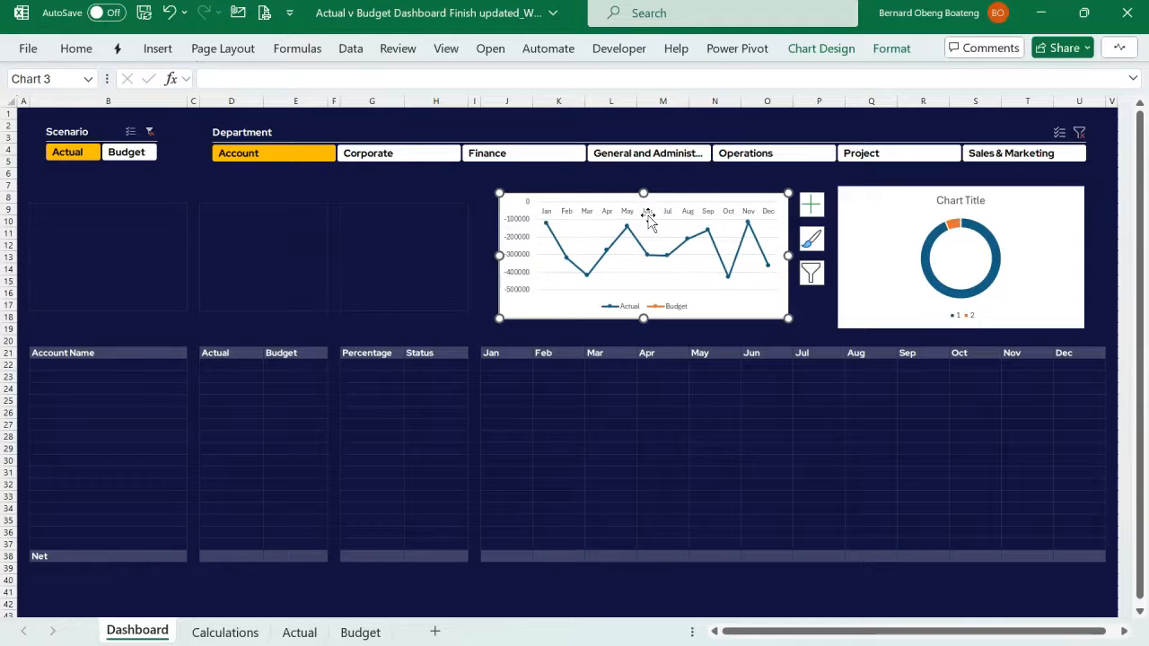
click(633, 307)
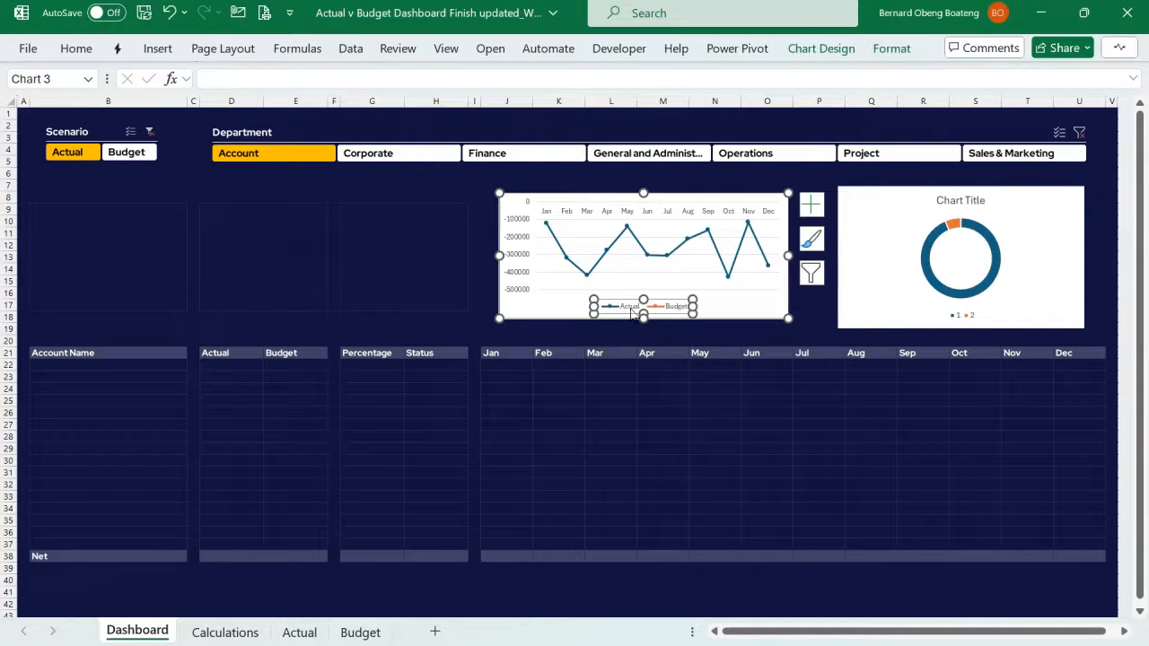
click(568, 278)
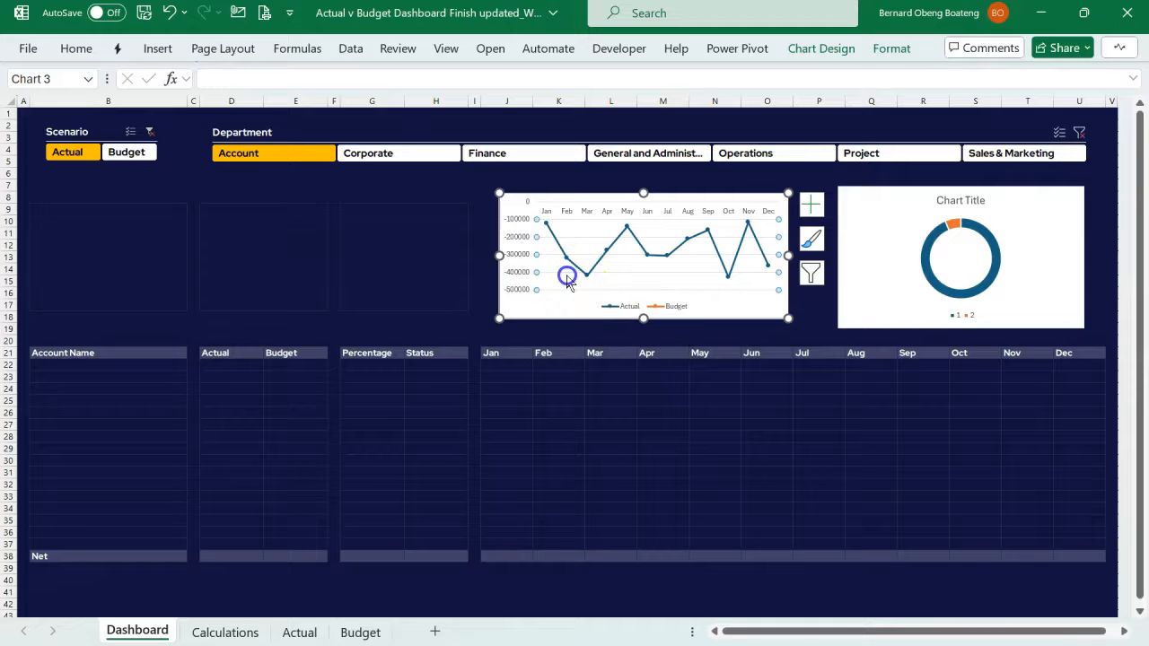
- Filter the Department slicer to Sales & Marketing and remove the background fill from the monthly line chart
click(1021, 153)
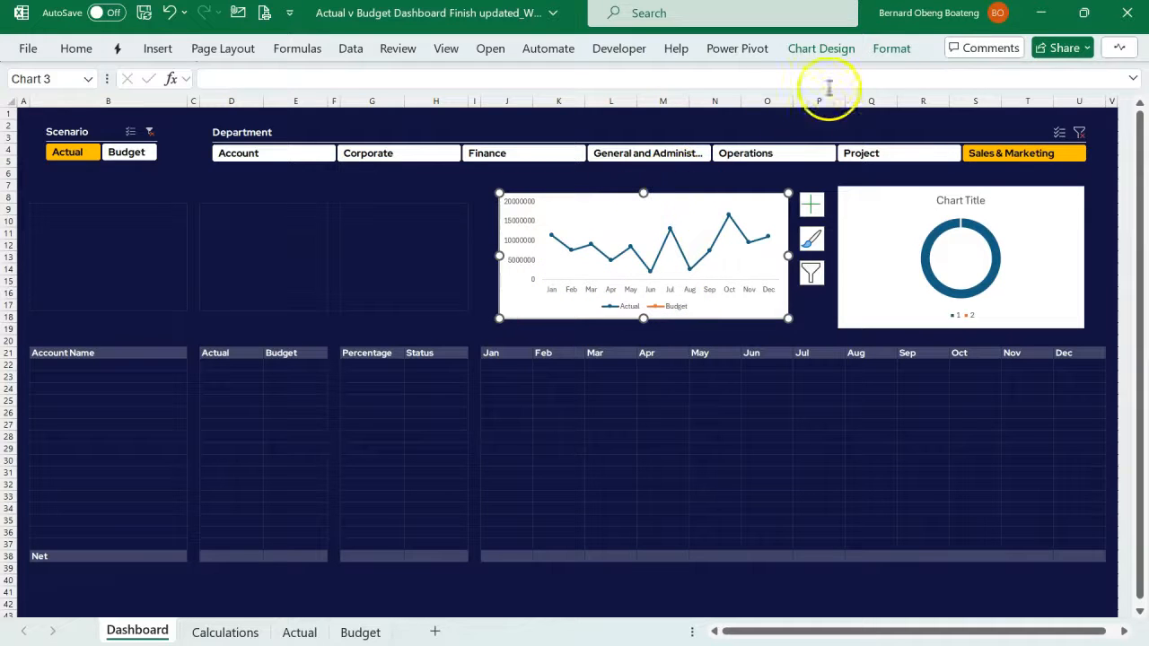
click(882, 54)
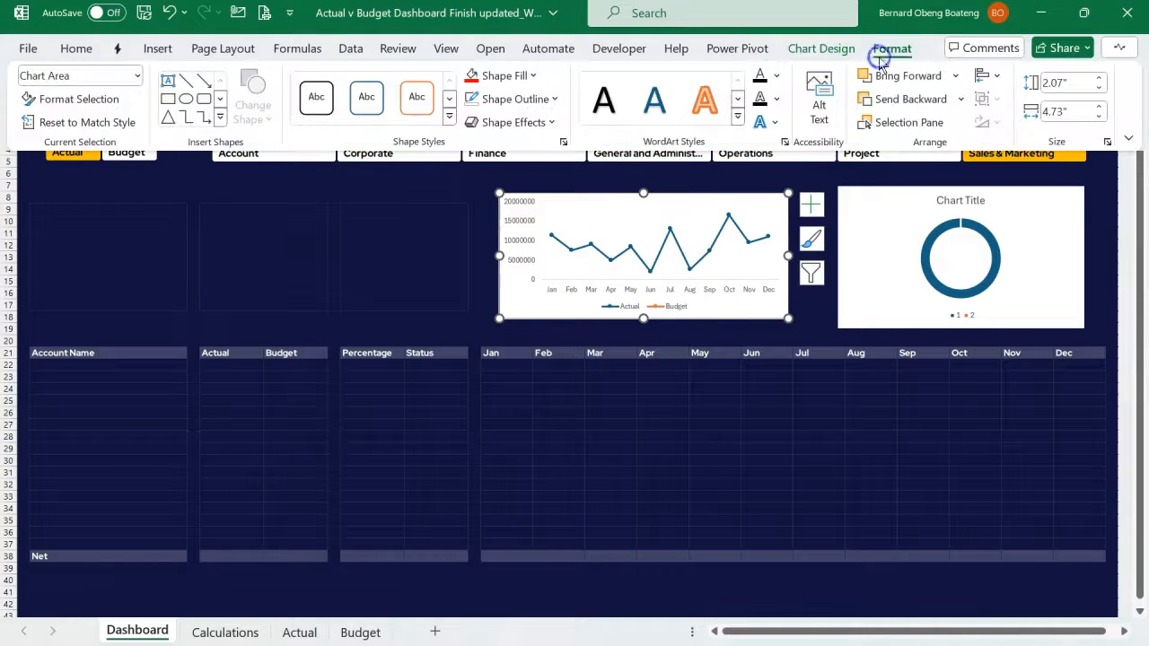
click(532, 75)
click(562, 387)
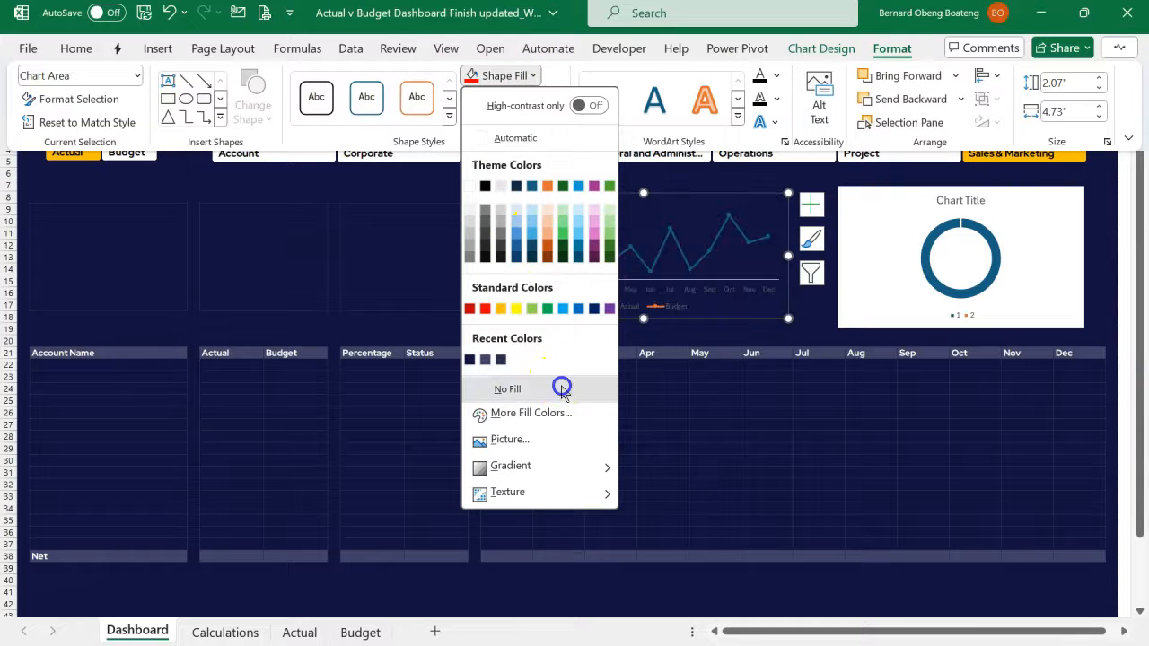
- Make the line chart's text white and set its font to Red Hat Display
click(76, 48)
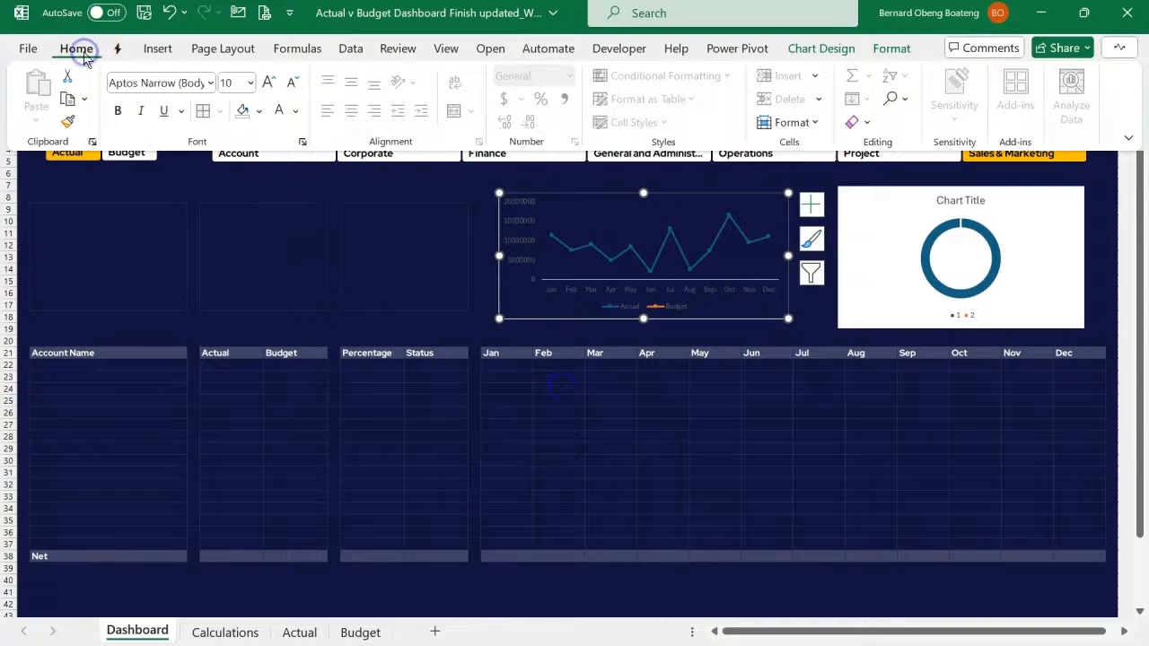
click(279, 111)
click(187, 82)
text(Re)
key(Return)
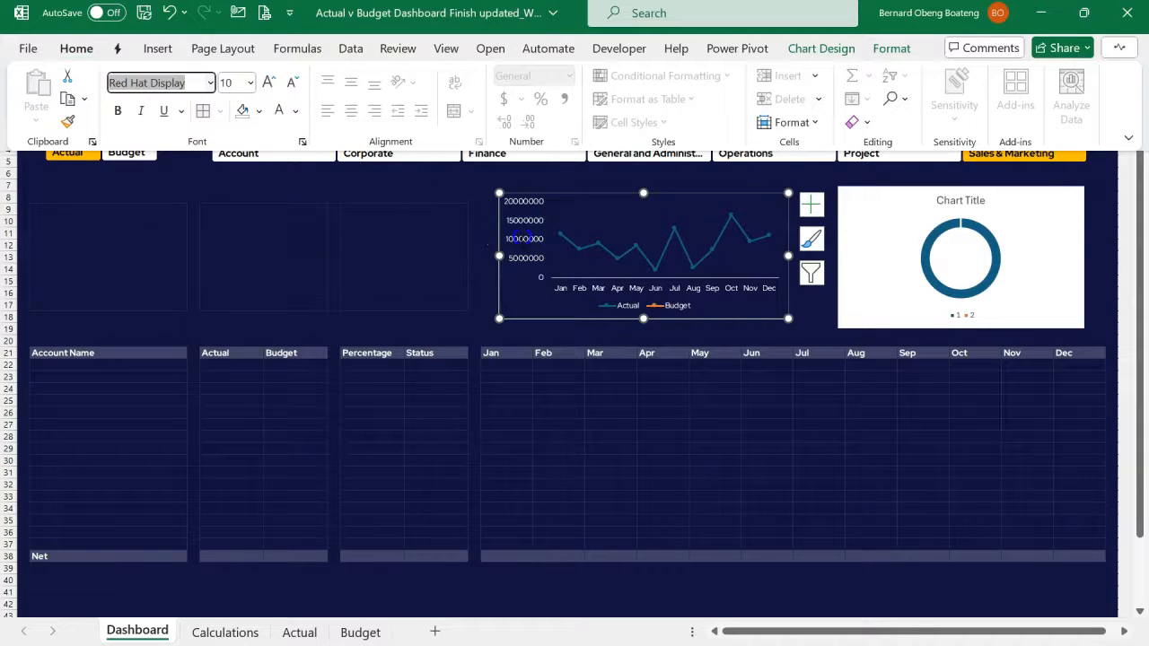
- Delete the line chart's vertical value axis, and set the Scenario slicer to Actual
click(508, 239)
click(525, 238)
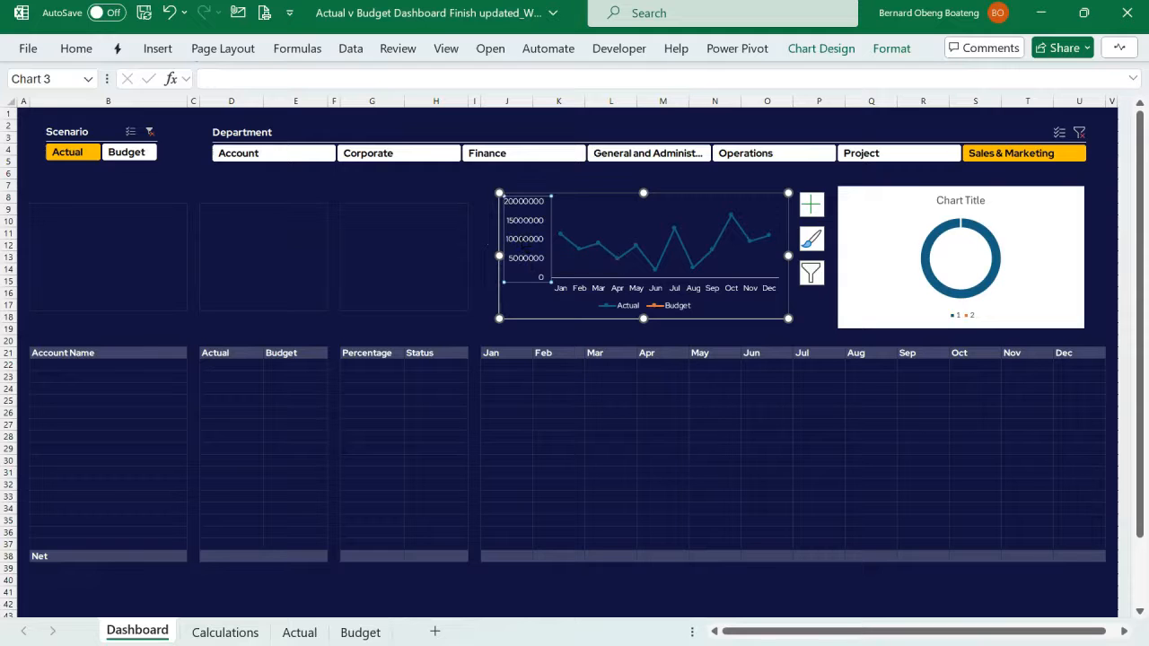
key(Delete)
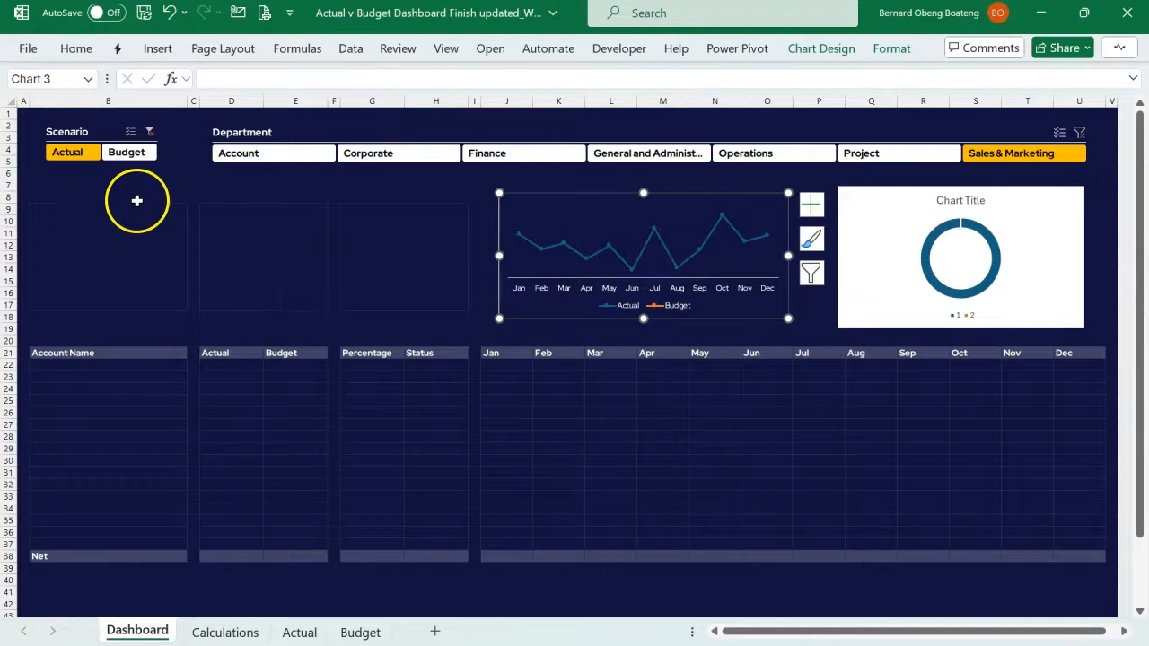
click(114, 154)
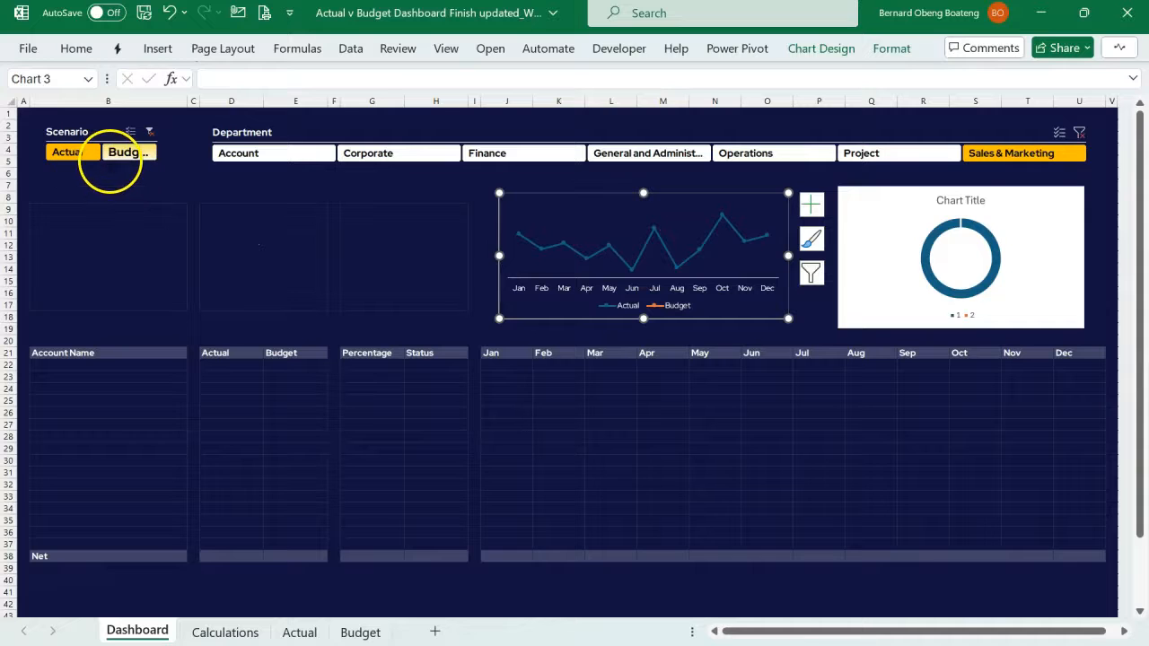
click(81, 154)
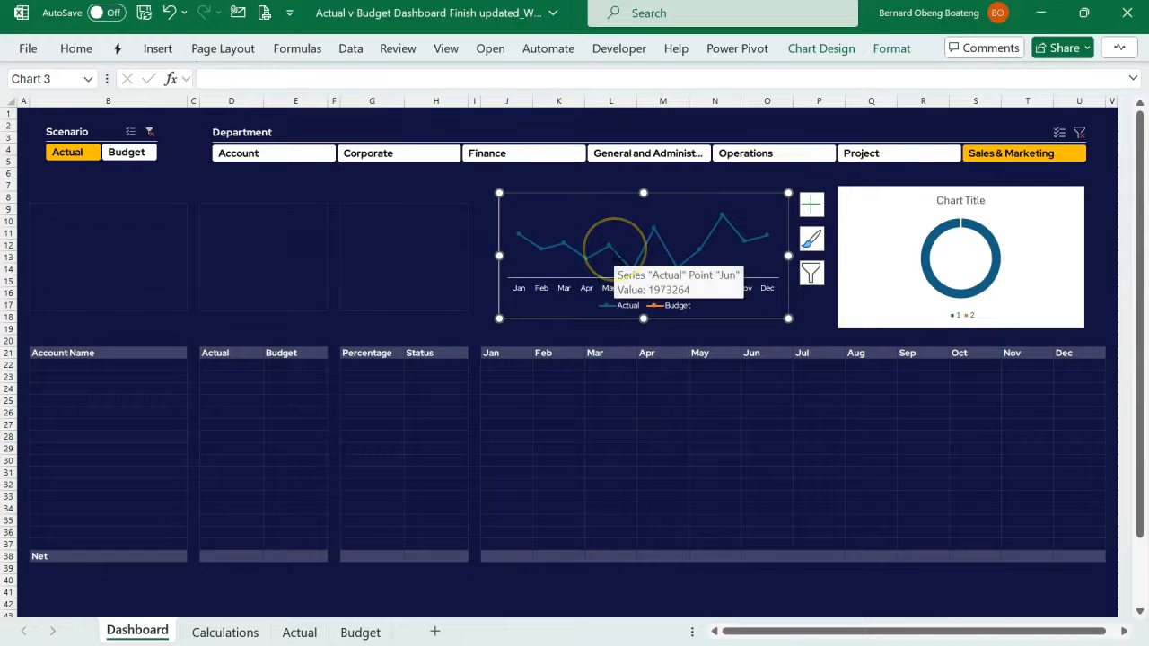
- Recolor the Actual series line gold and reduce its line width
click(615, 258)
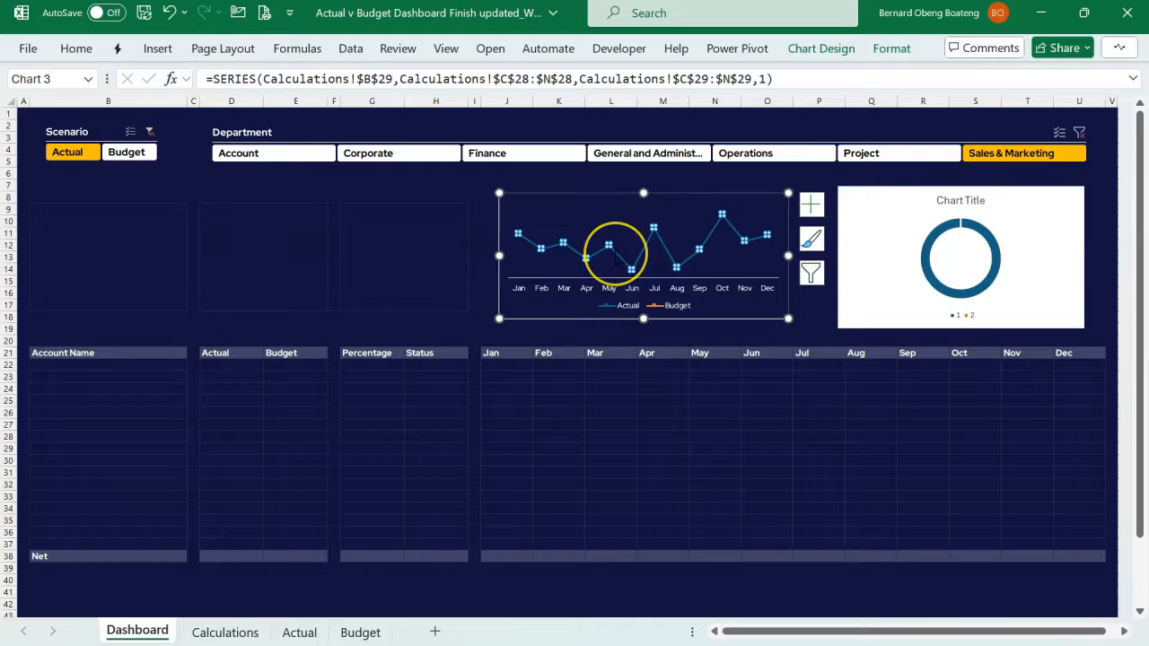
key(ctrl+1)
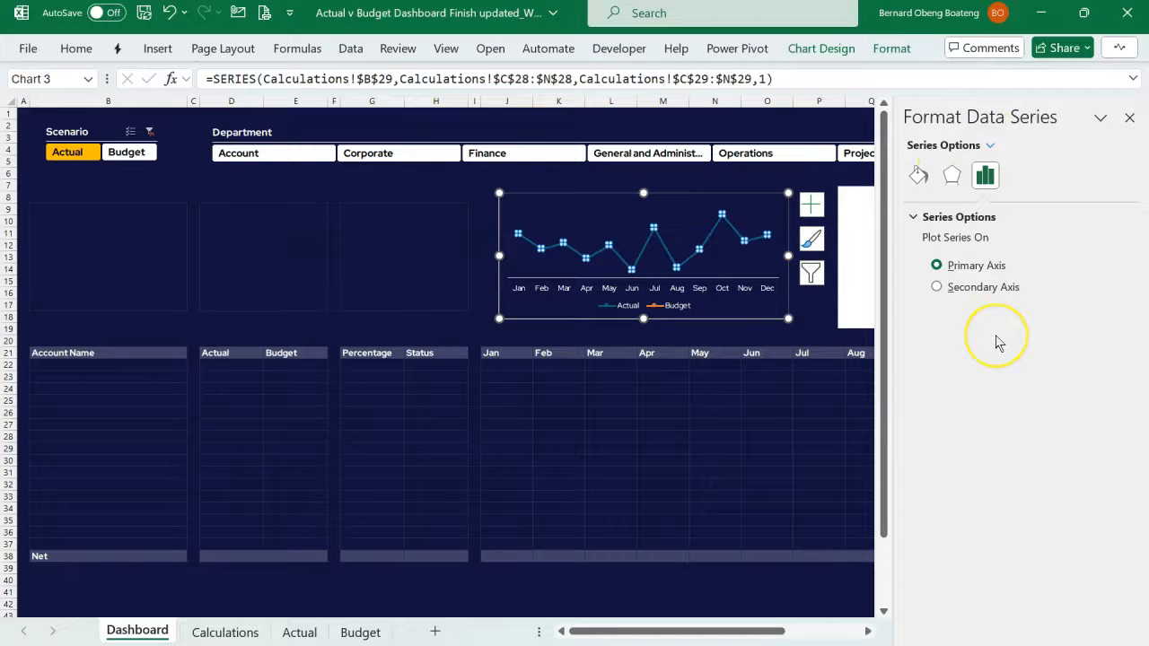
click(923, 182)
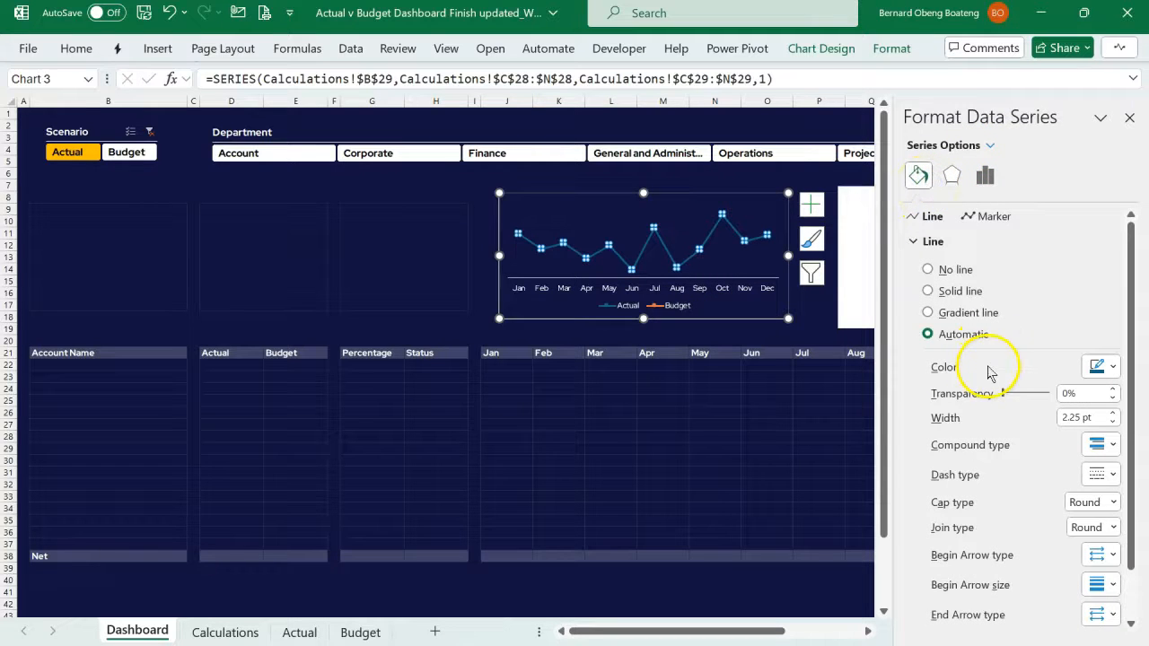
click(1112, 367)
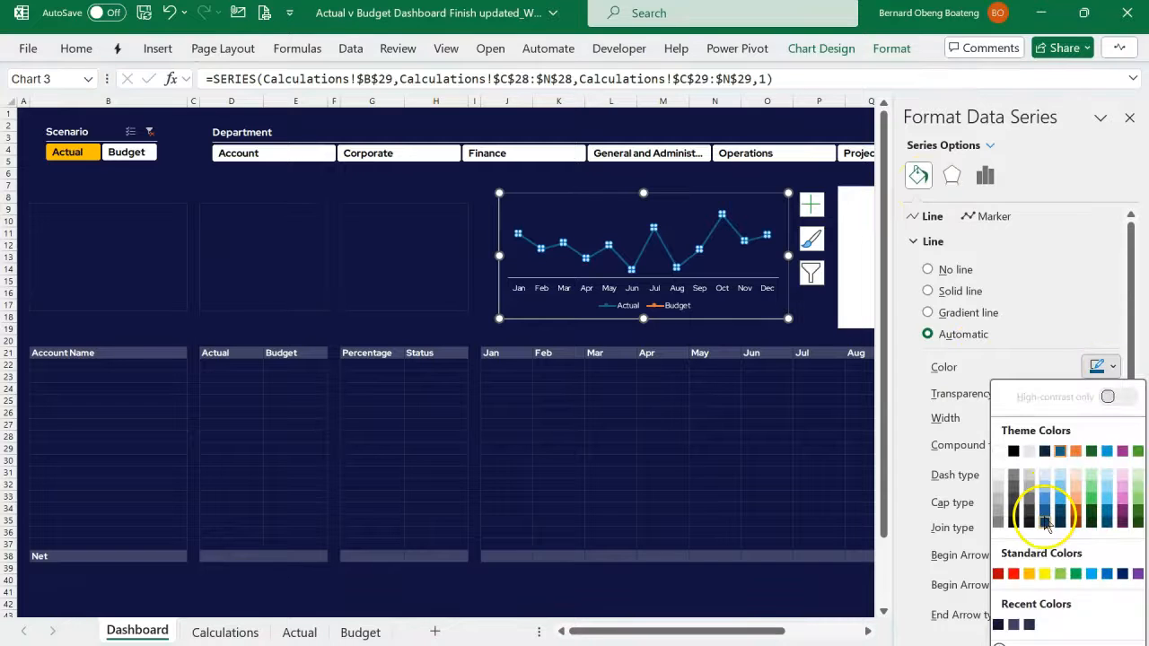
click(1029, 572)
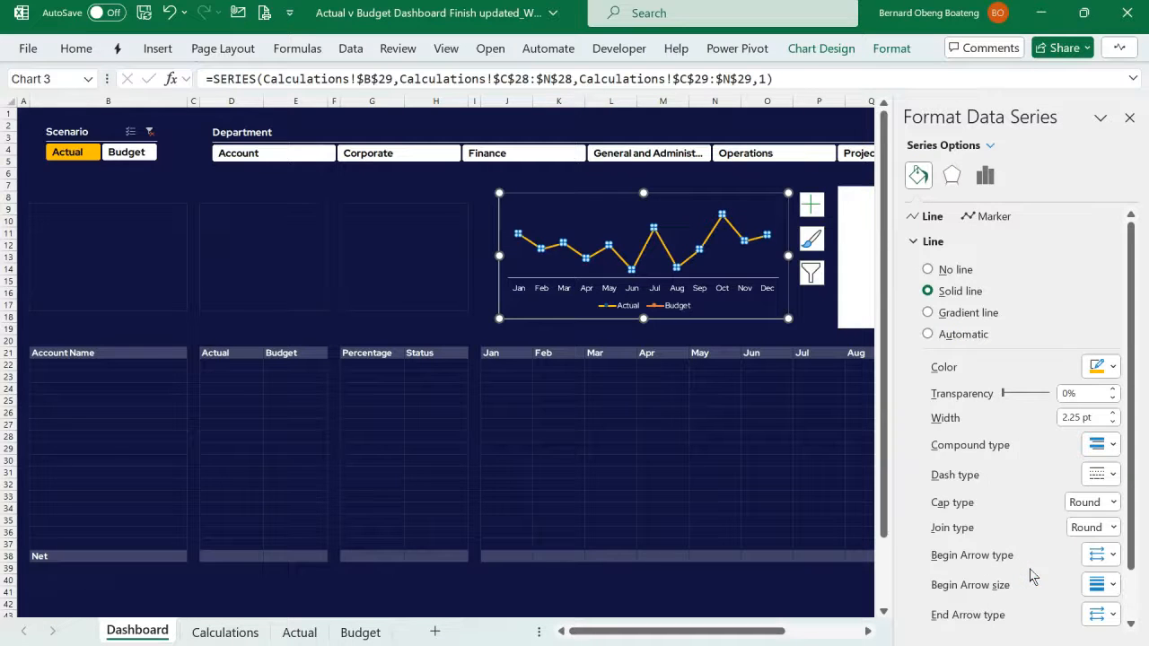
click(1113, 421)
click(1113, 422)
click(1113, 422)
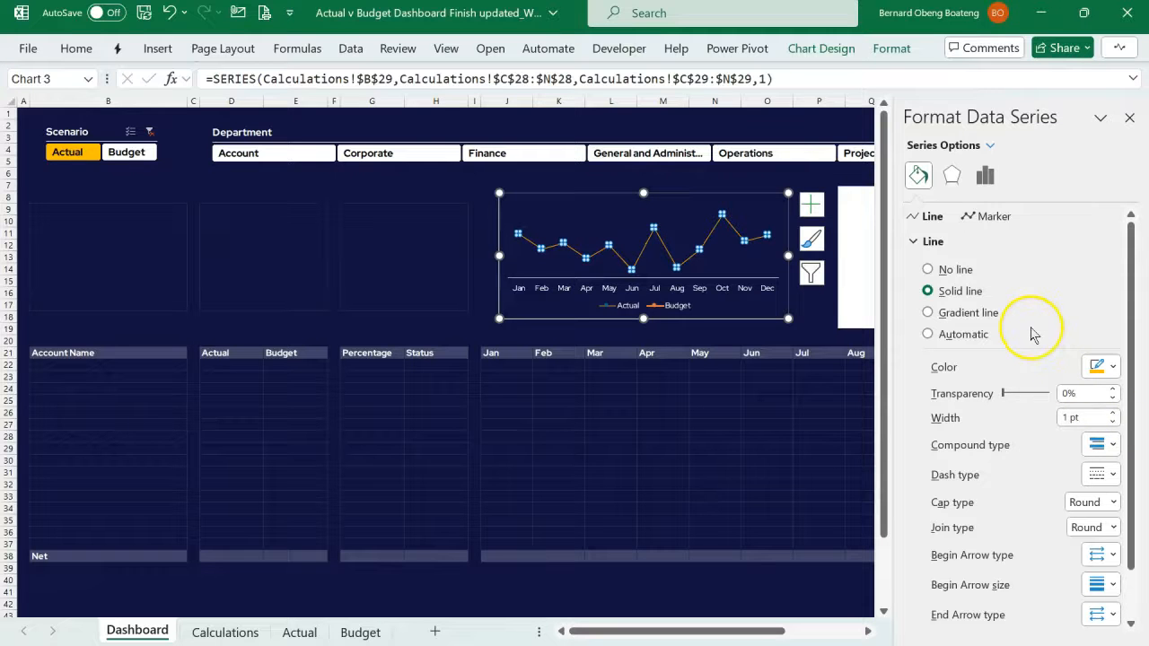
- Set the Actual series' round built-in markers to size 7 with a solid gold fill
click(920, 244)
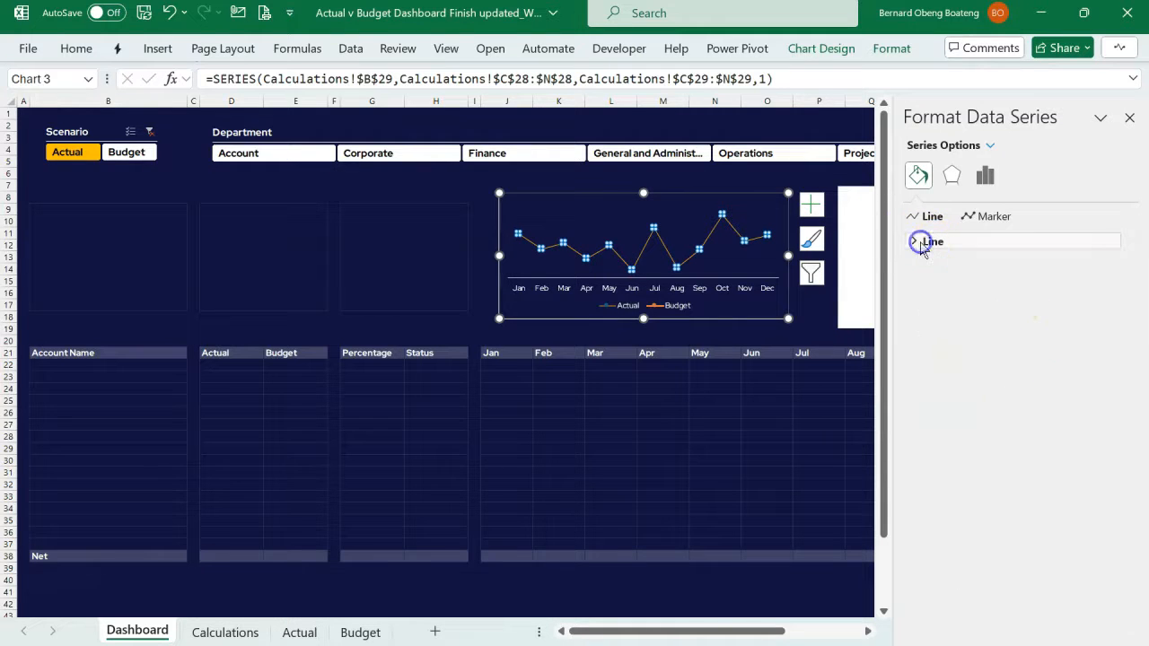
click(987, 216)
click(914, 243)
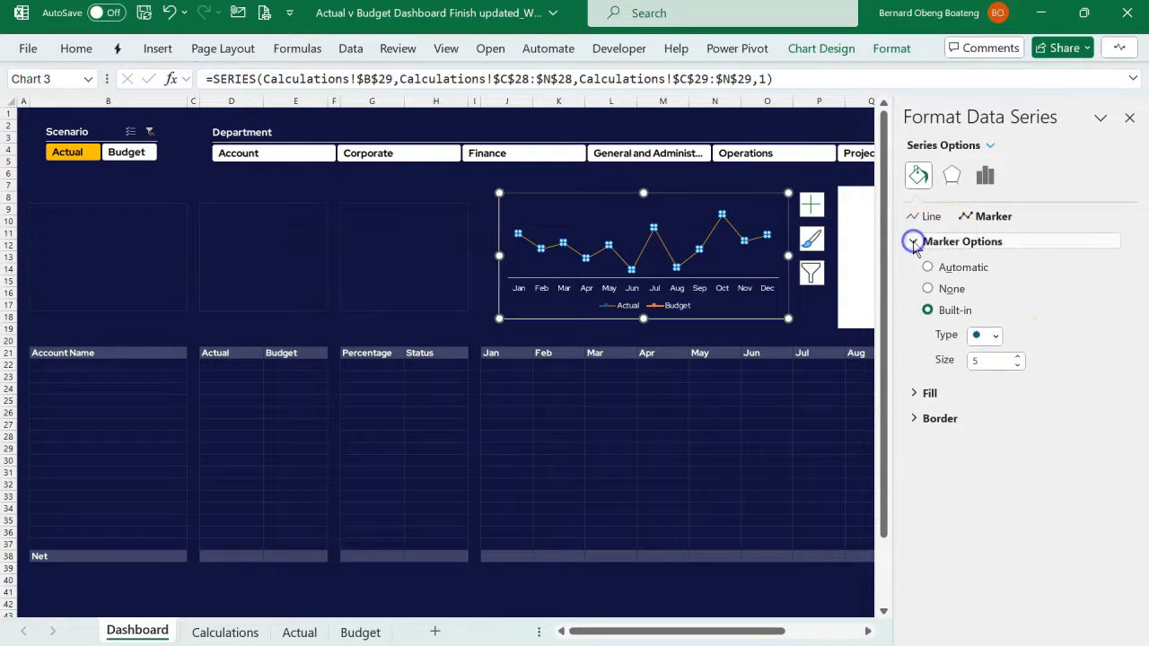
click(994, 335)
click(994, 335)
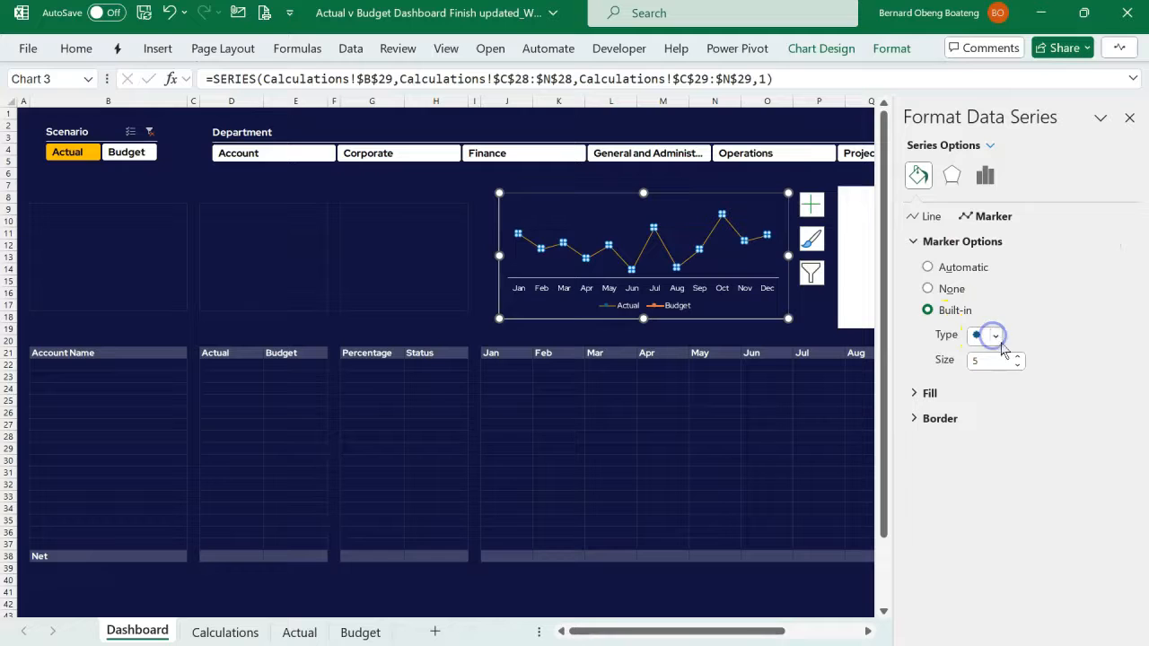
click(1017, 358)
click(1018, 358)
click(1017, 358)
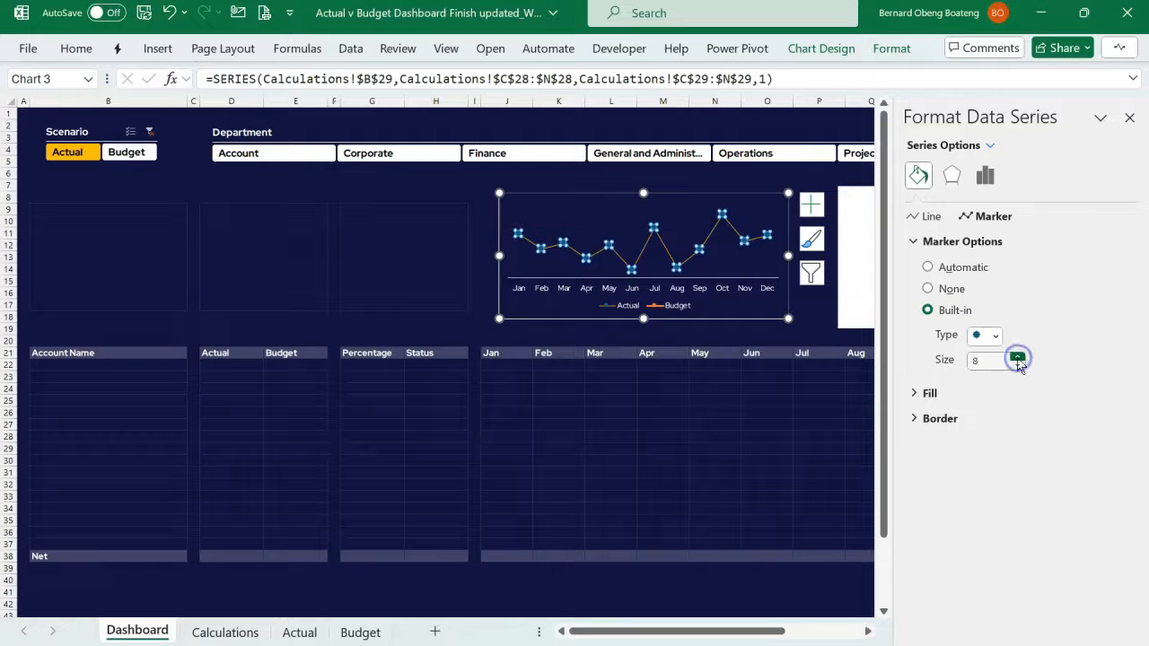
click(920, 395)
click(934, 442)
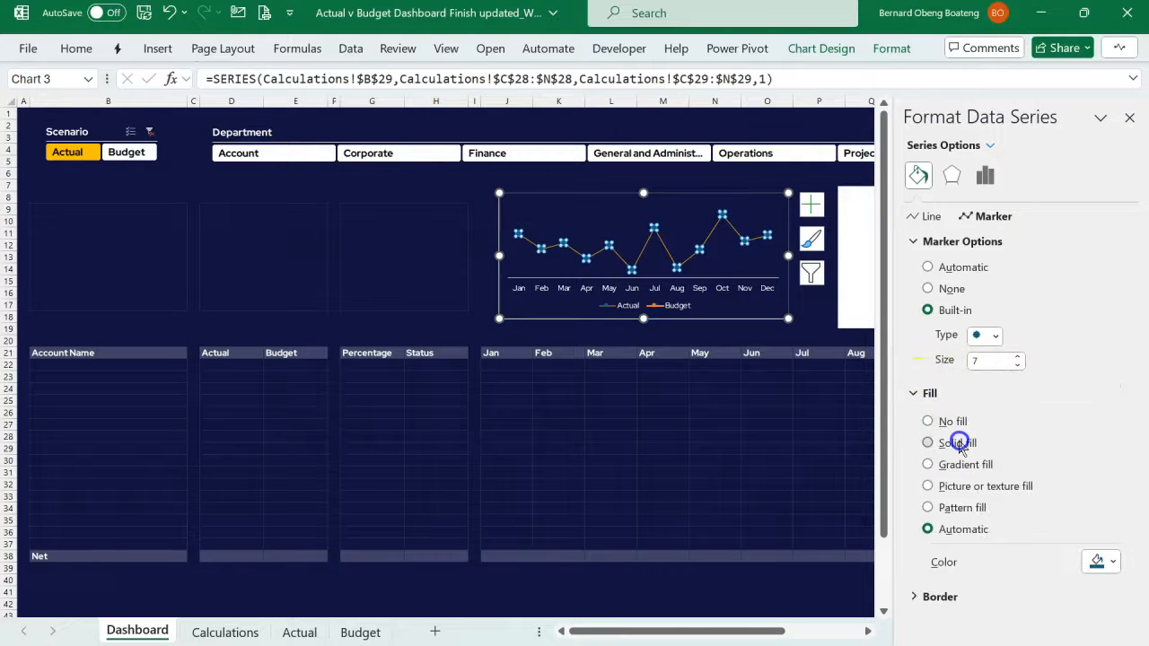
click(1103, 560)
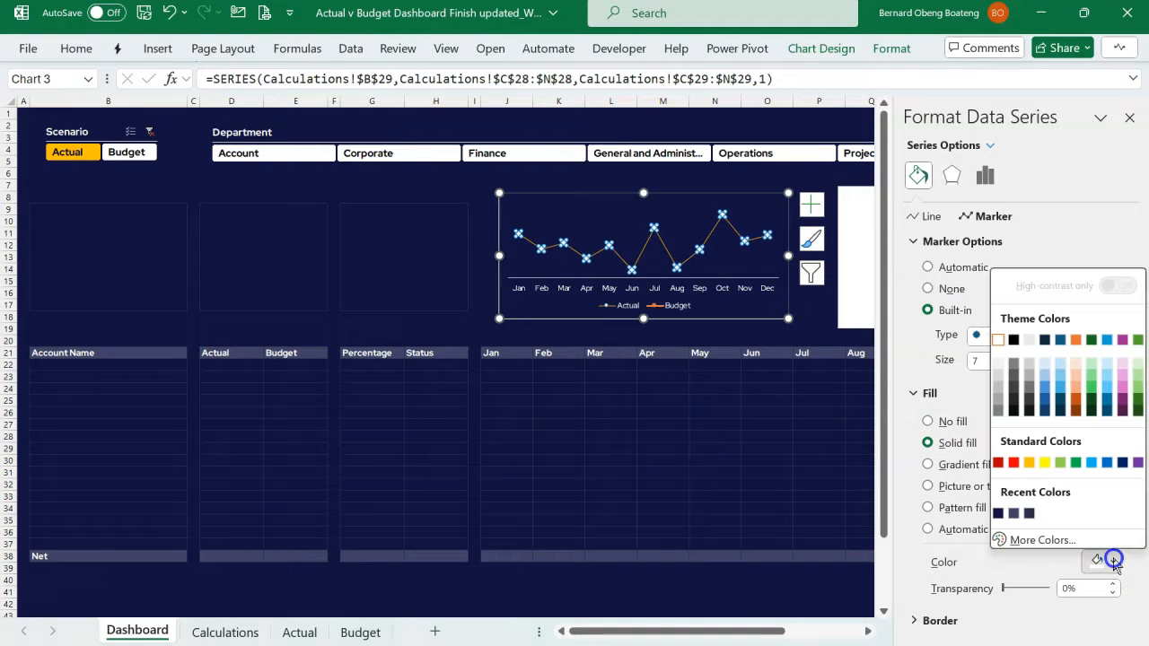
click(1041, 464)
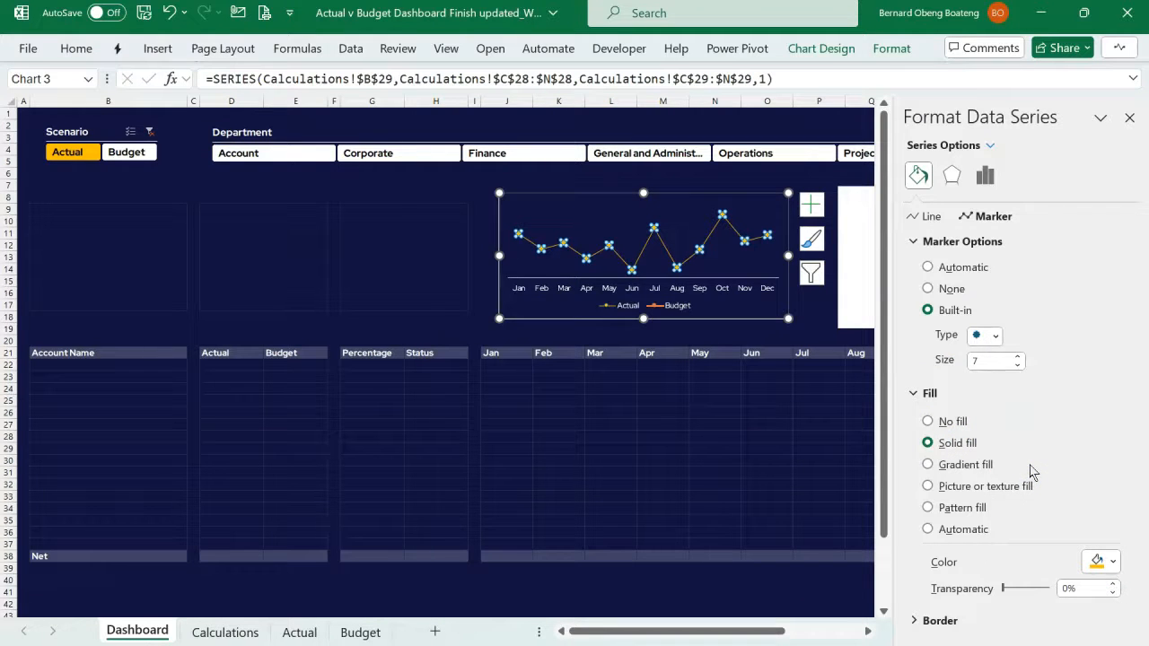
click(1129, 117)
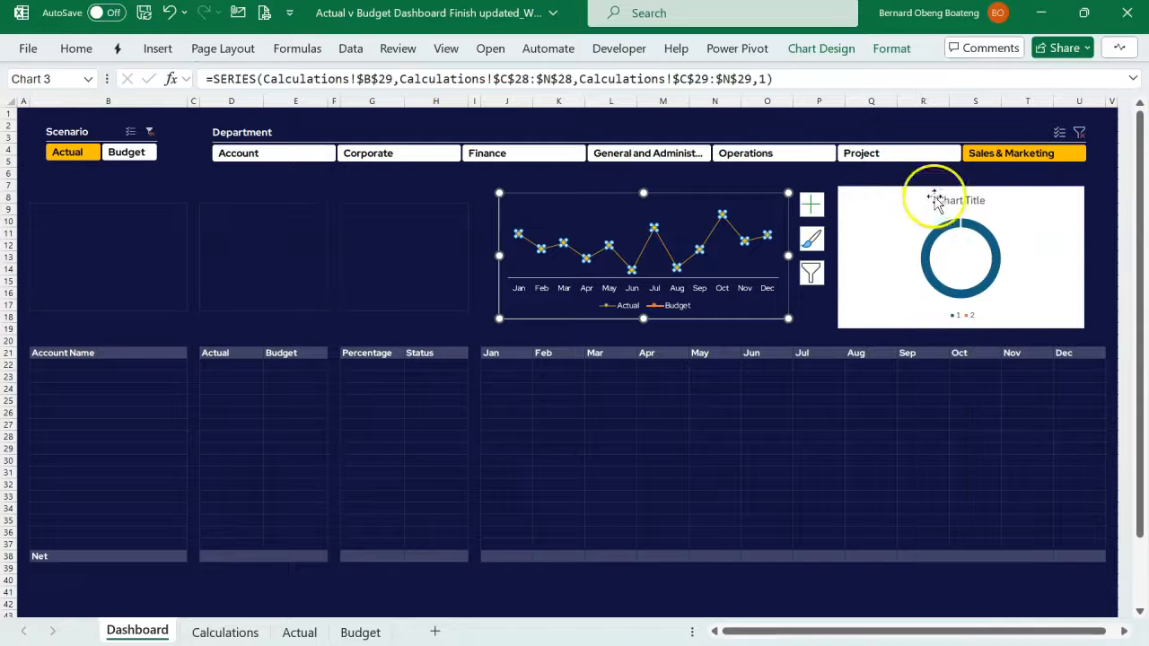
- Add data labels to the Actual series and give them the custom number format #,##0.00,,"M"
click(813, 205)
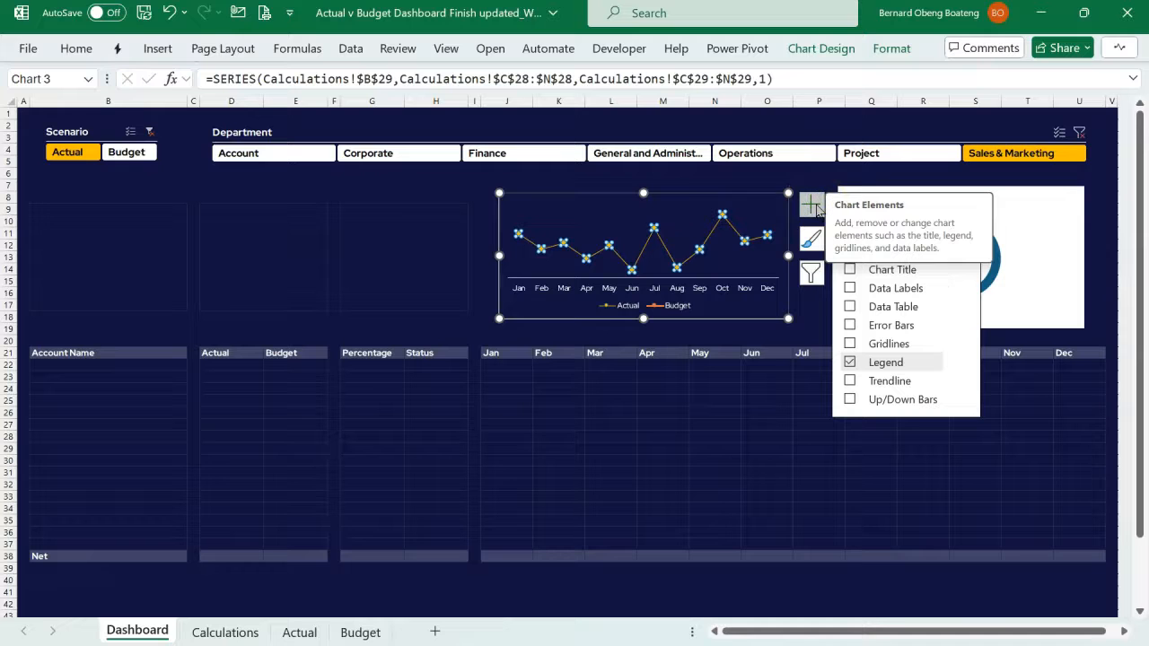
click(850, 288)
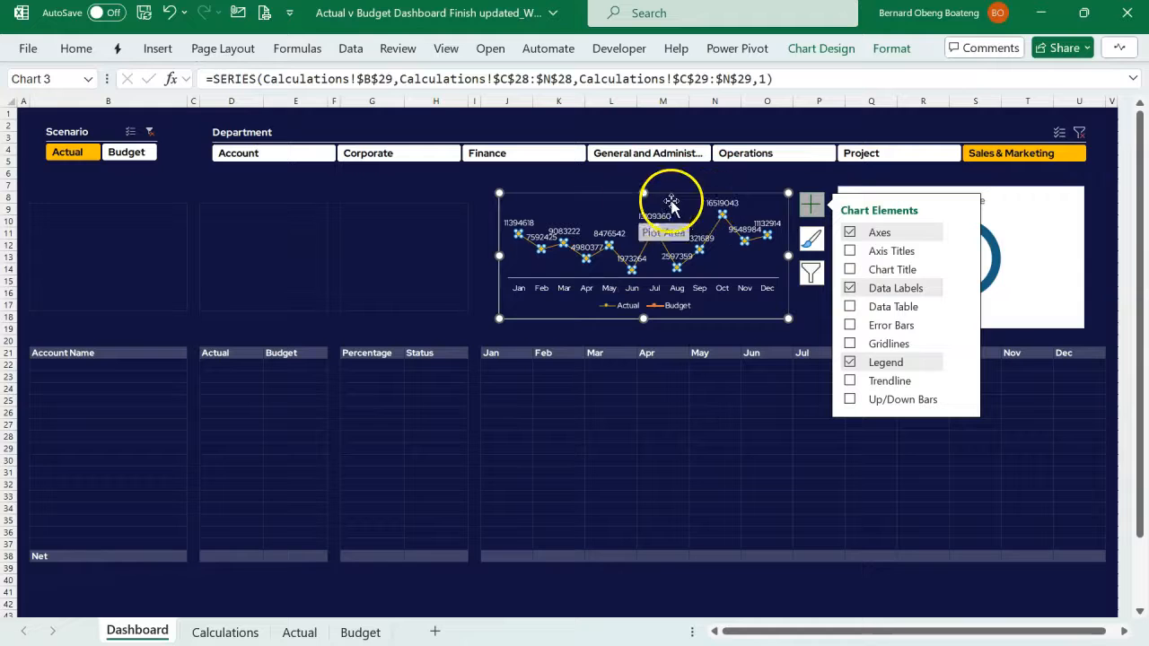
click(573, 234)
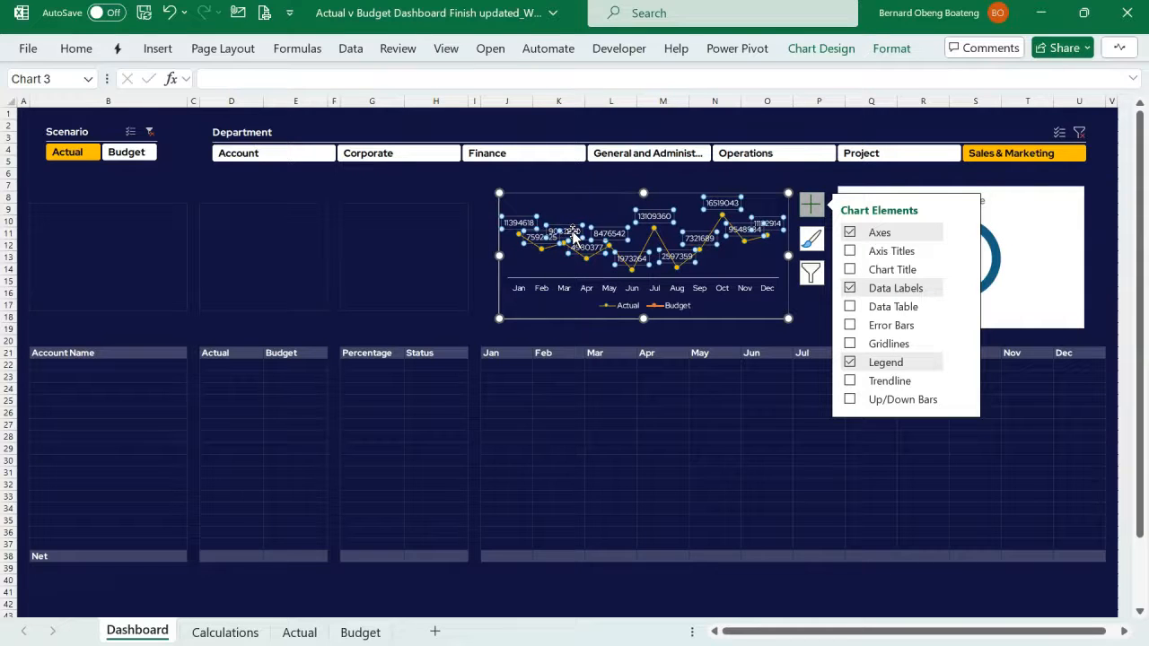
double_click(572, 233)
click(811, 204)
click(810, 205)
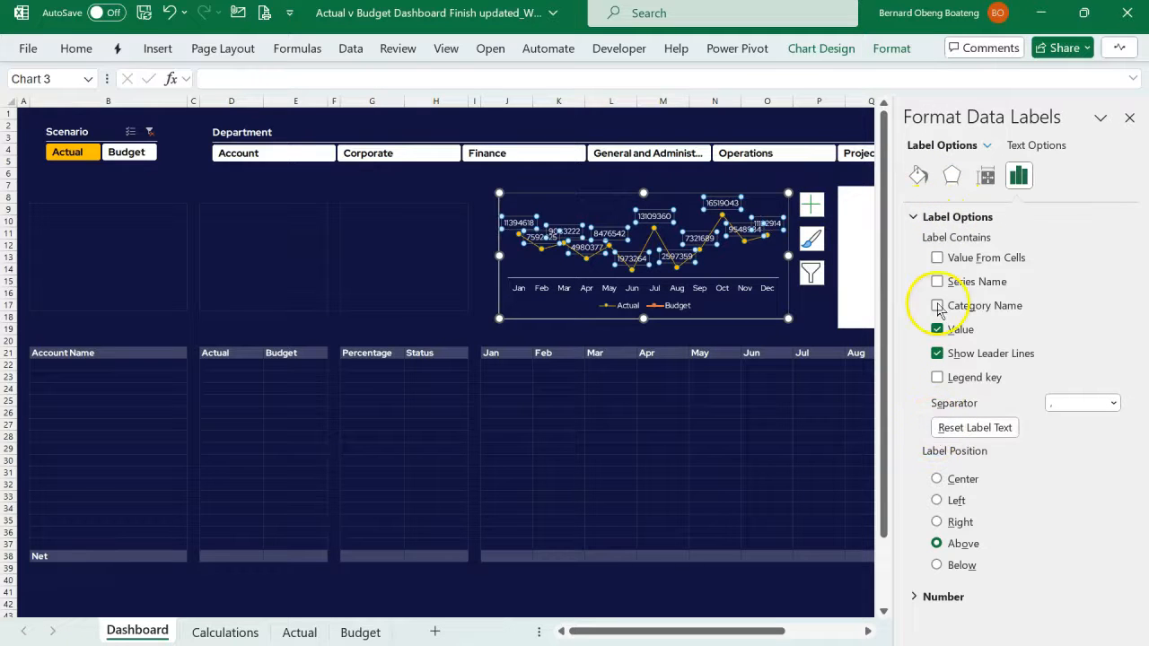
click(916, 218)
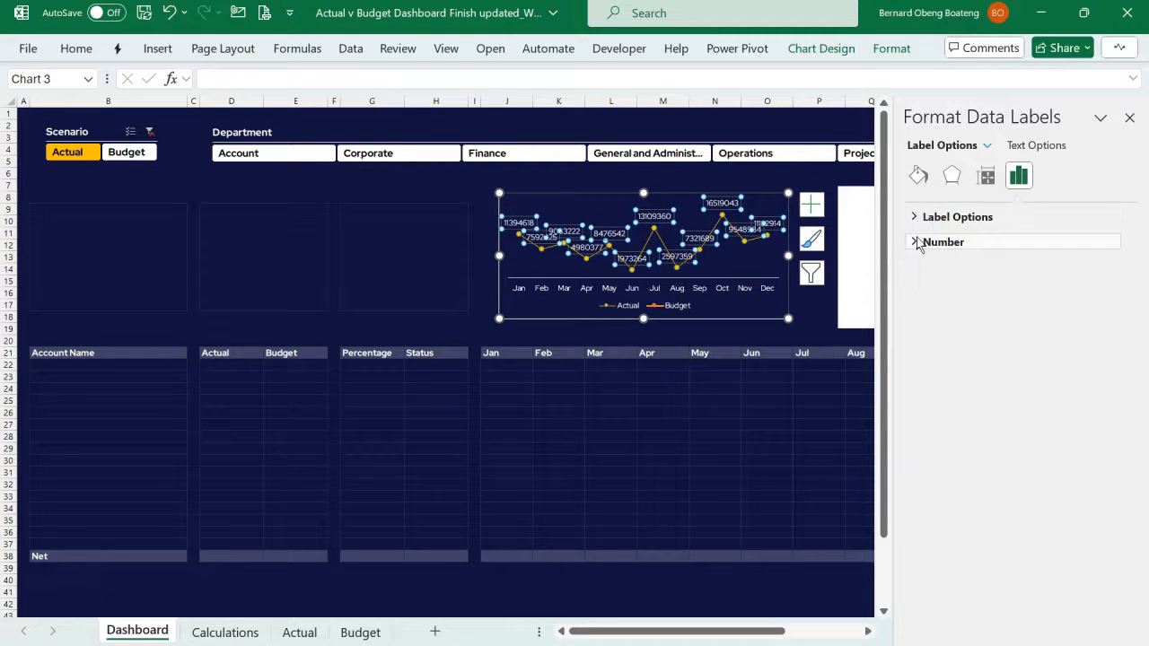
click(916, 243)
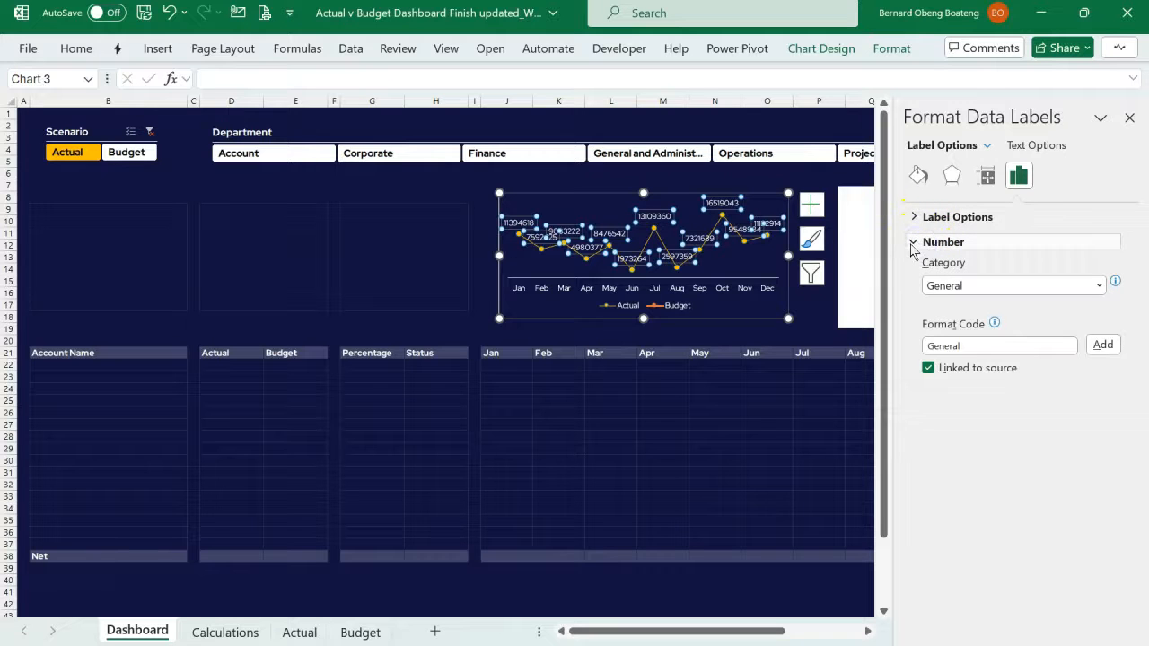
click(1098, 286)
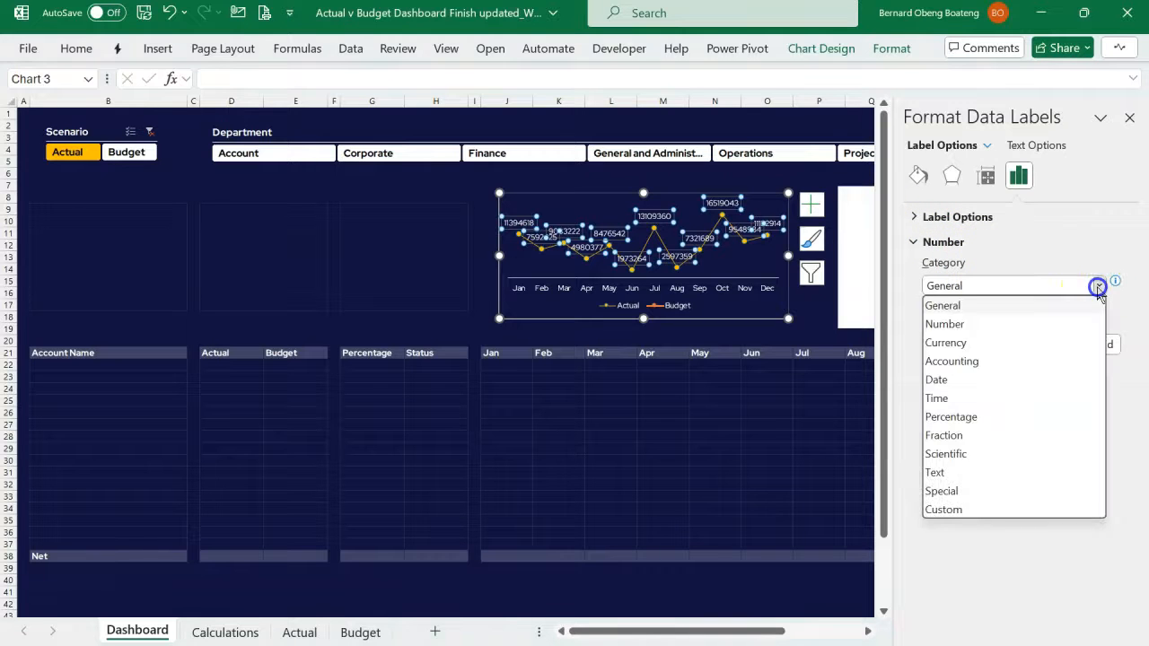
click(997, 511)
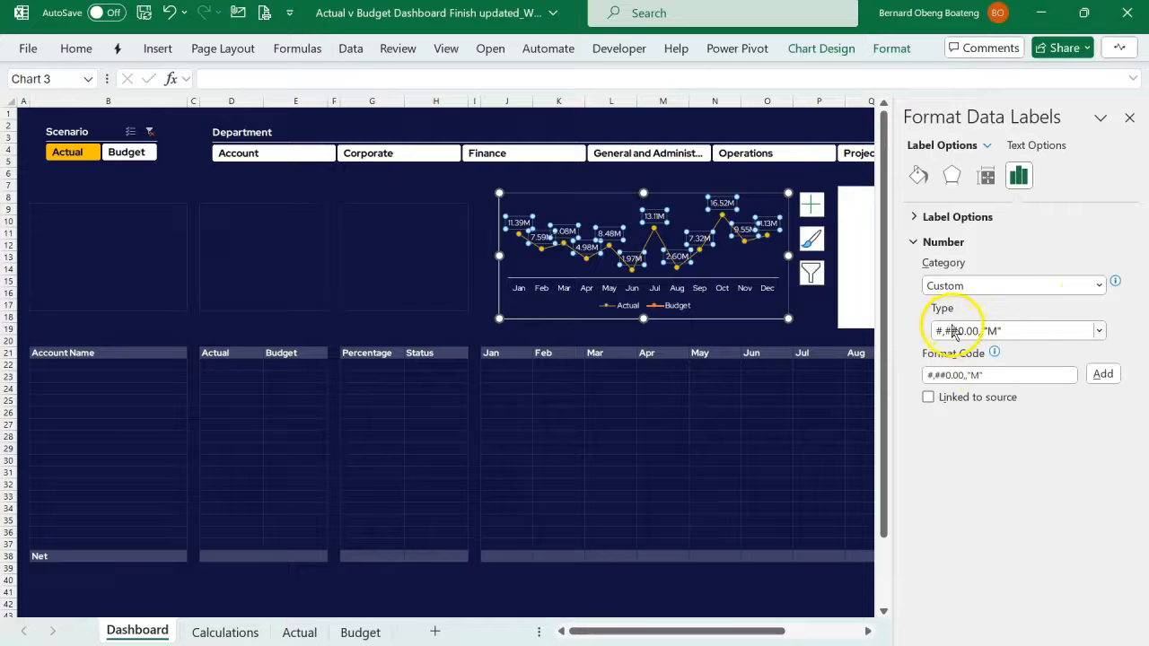
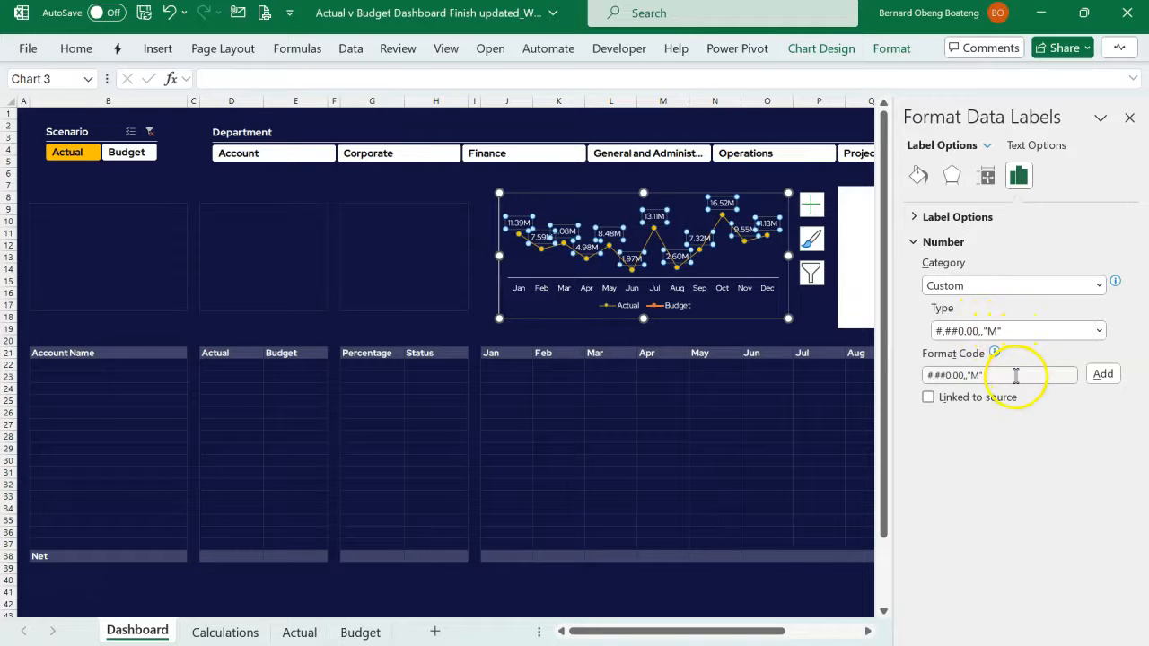
- Replace the custom number format of the Actual series' data labels with 0.00,,"M"
drag(1015, 377, 862, 377)
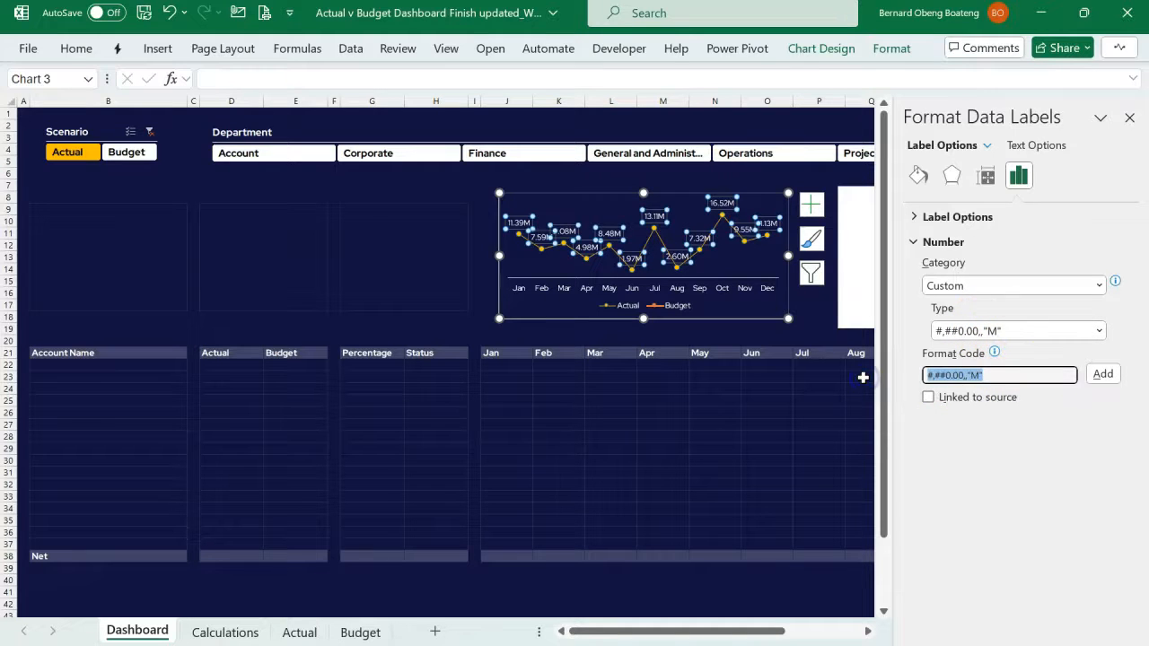
text(0)
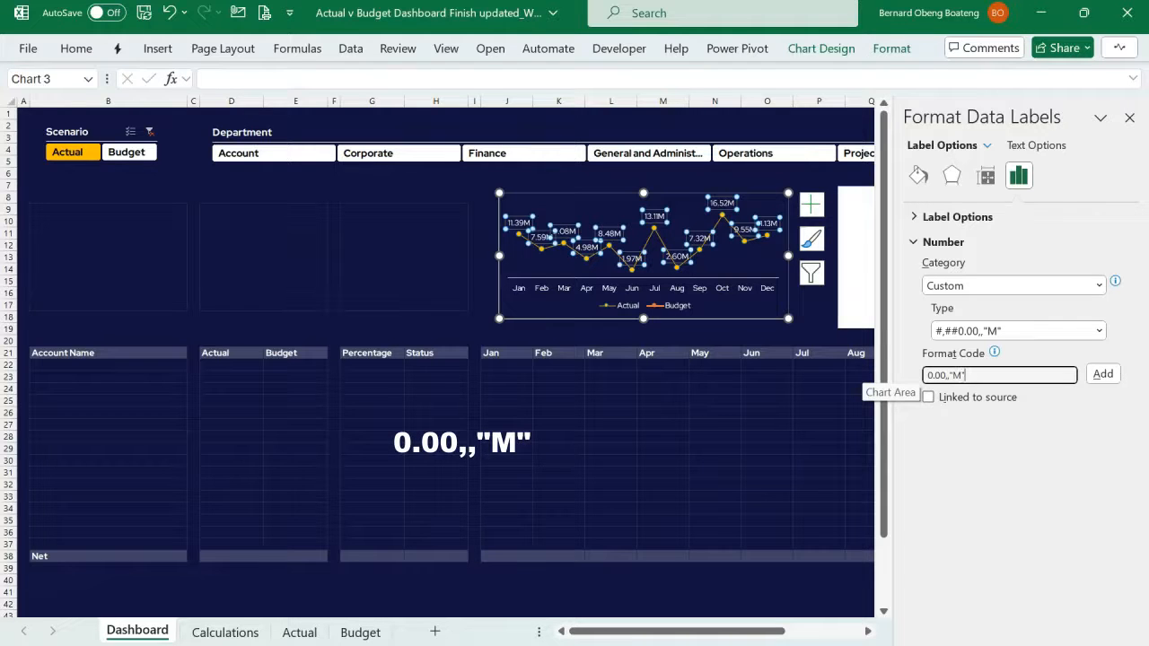
click(1103, 373)
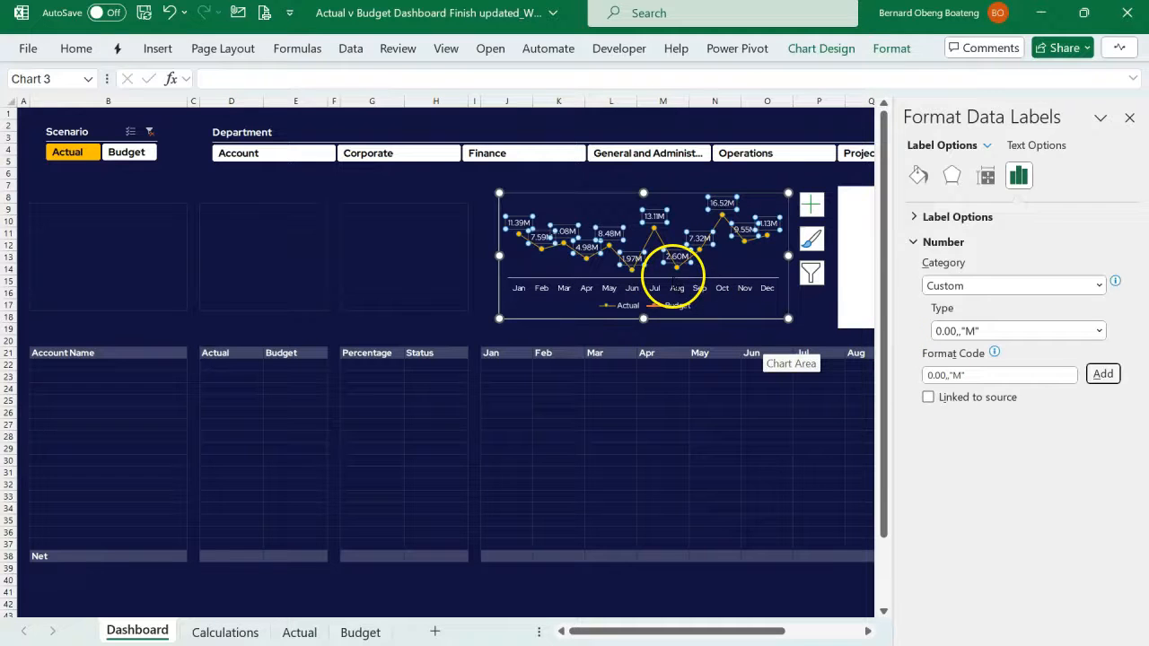
click(1129, 119)
click(919, 220)
click(748, 398)
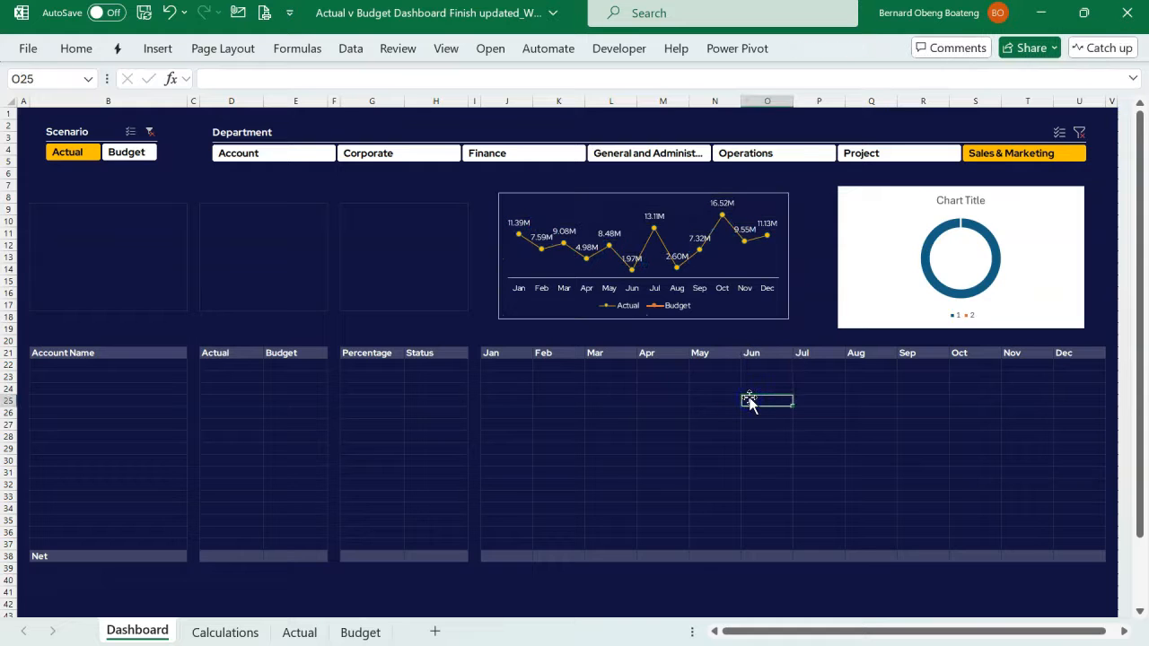
- Colour the Actual series' data labels in the line chart gold to match their line
click(679, 225)
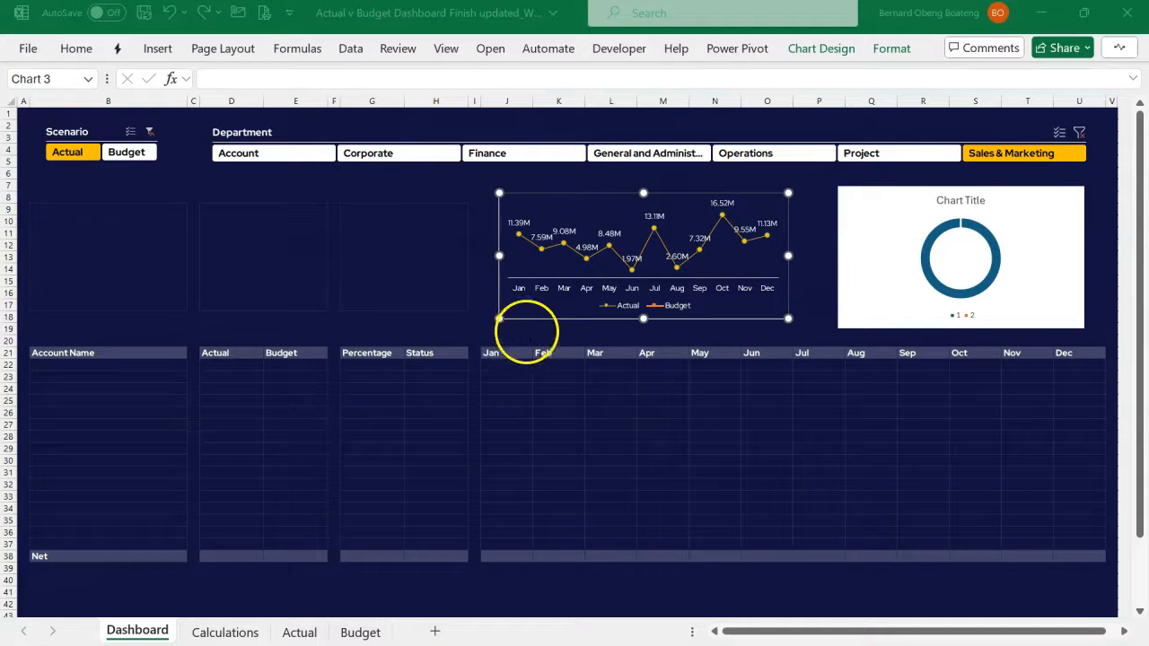
click(523, 220)
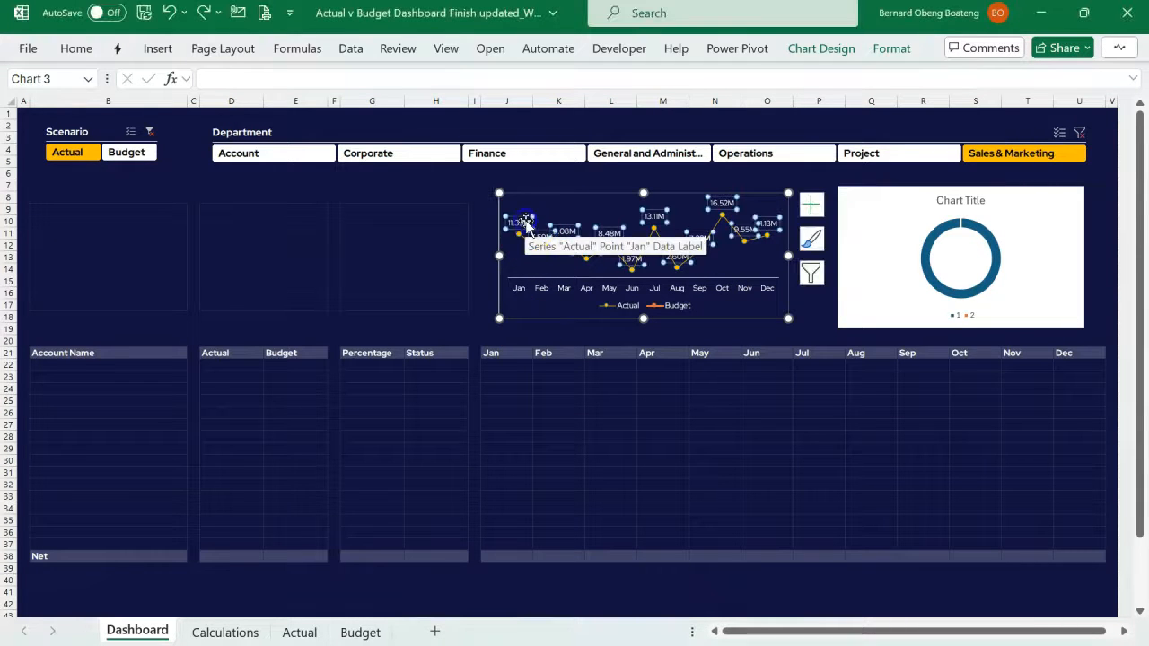
click(76, 49)
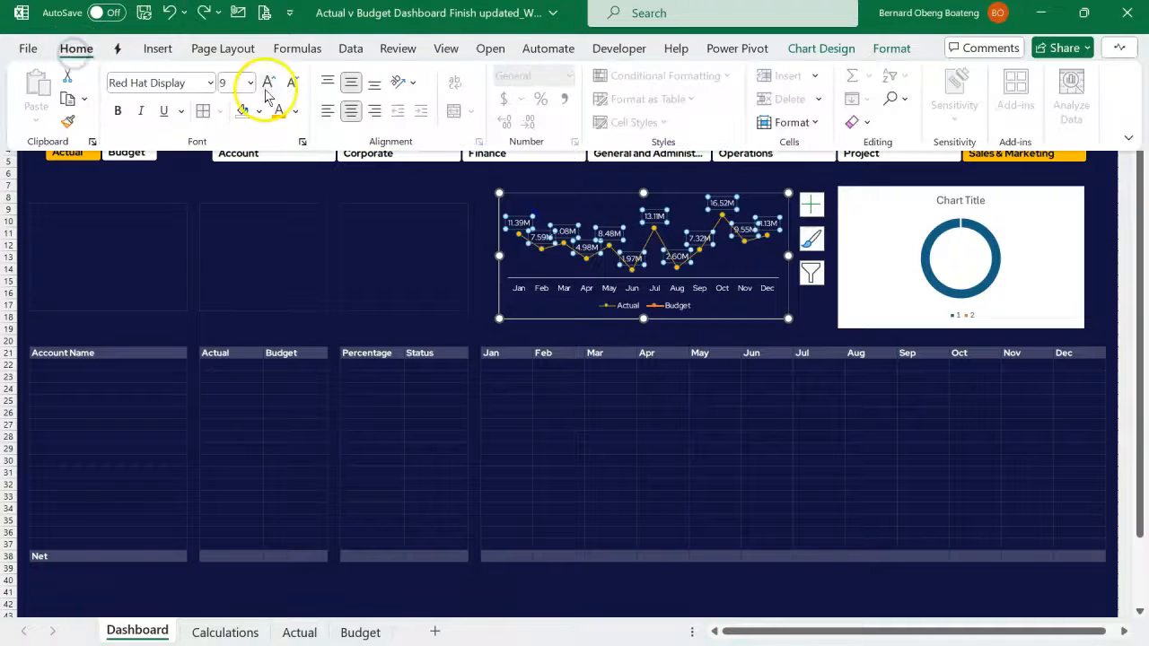
click(278, 113)
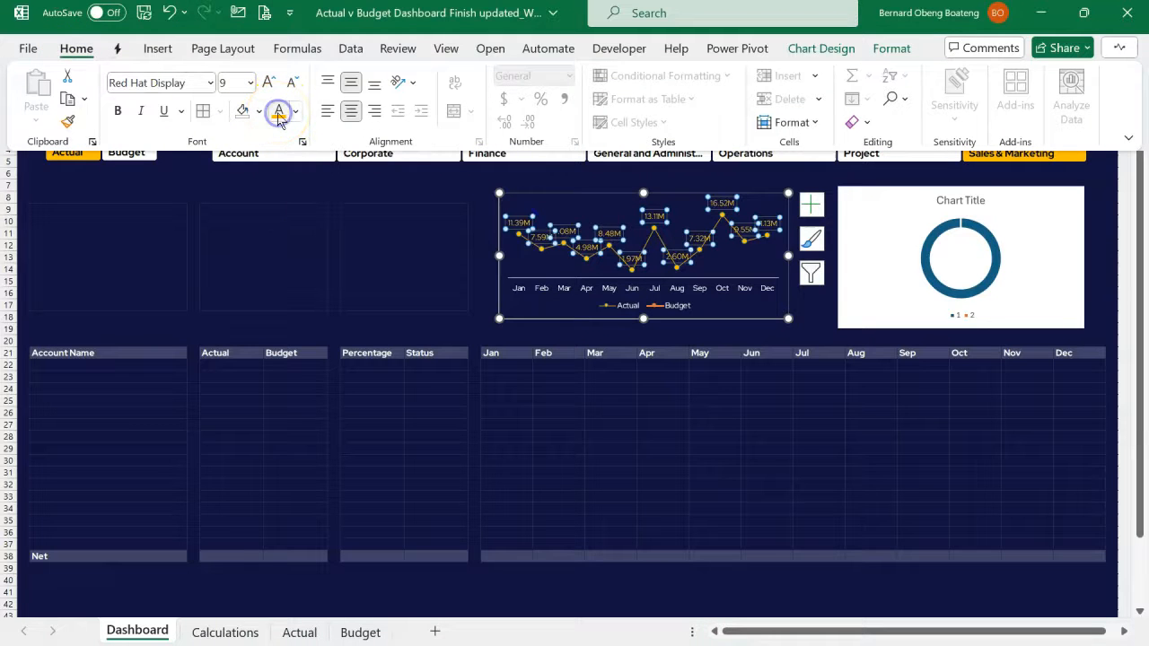
click(458, 255)
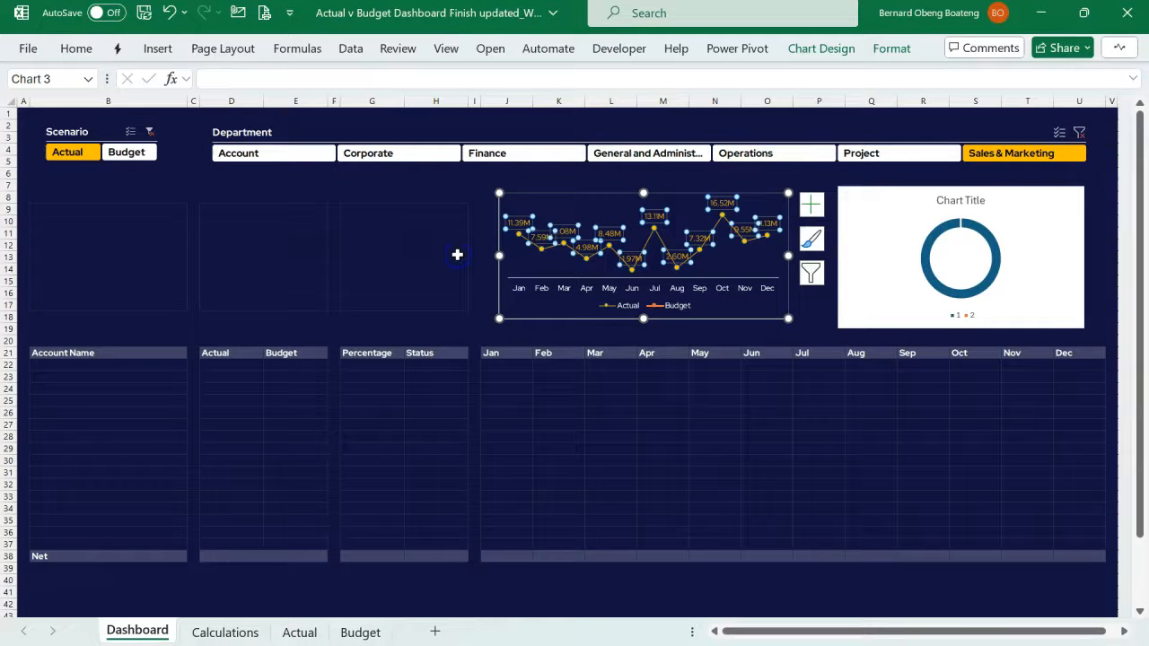
click(457, 254)
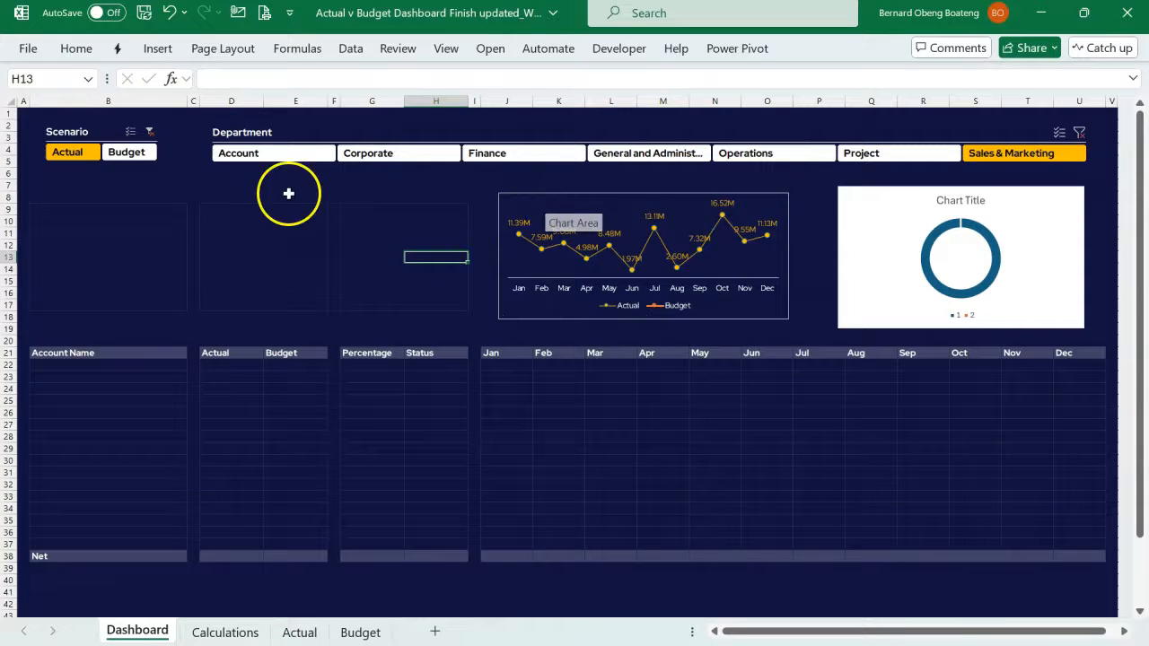
- Filter the Scenario slicer to Budget and format the Budget line as solid white with a width of 1 pt
click(134, 152)
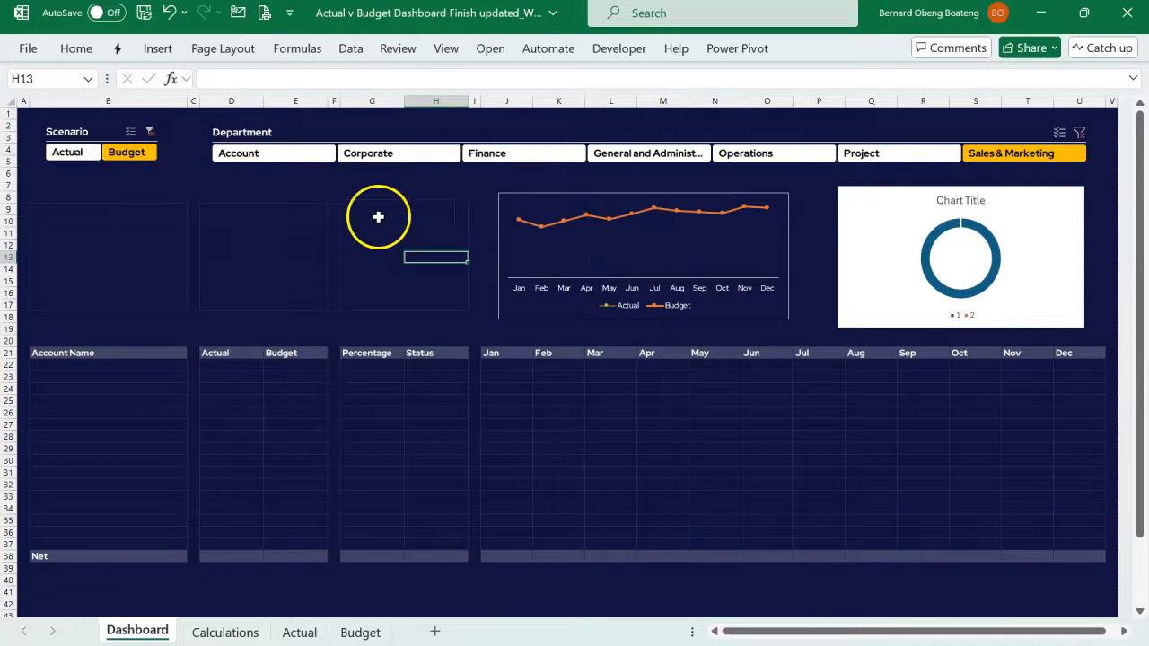
click(543, 224)
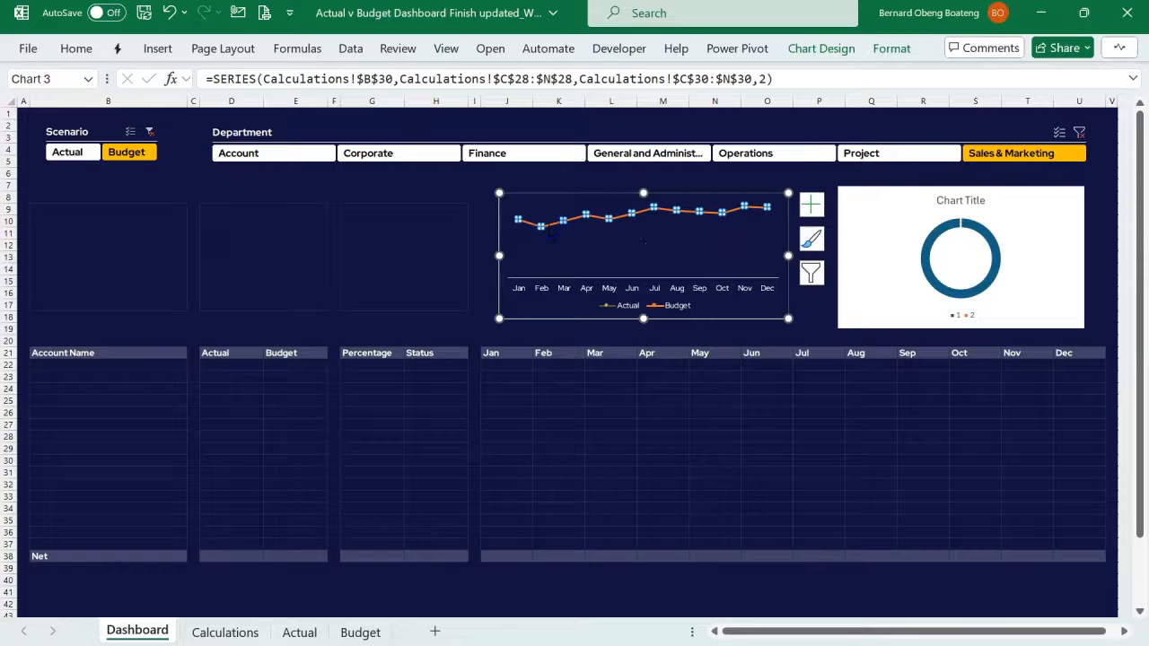
key(ctrl+1)
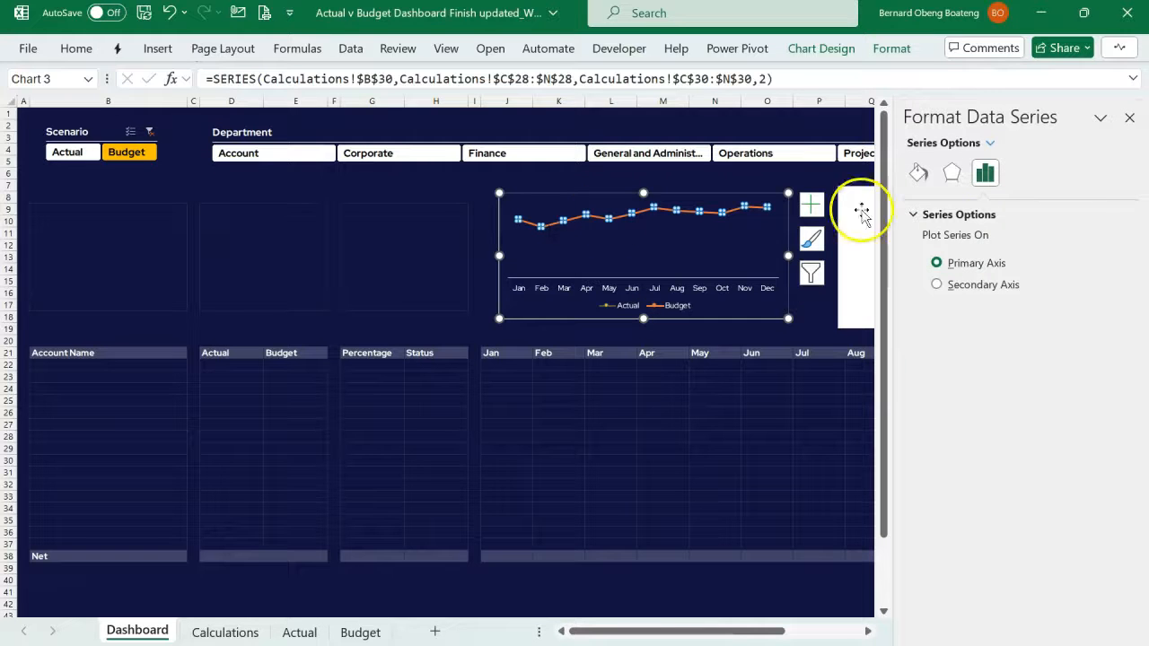
click(917, 172)
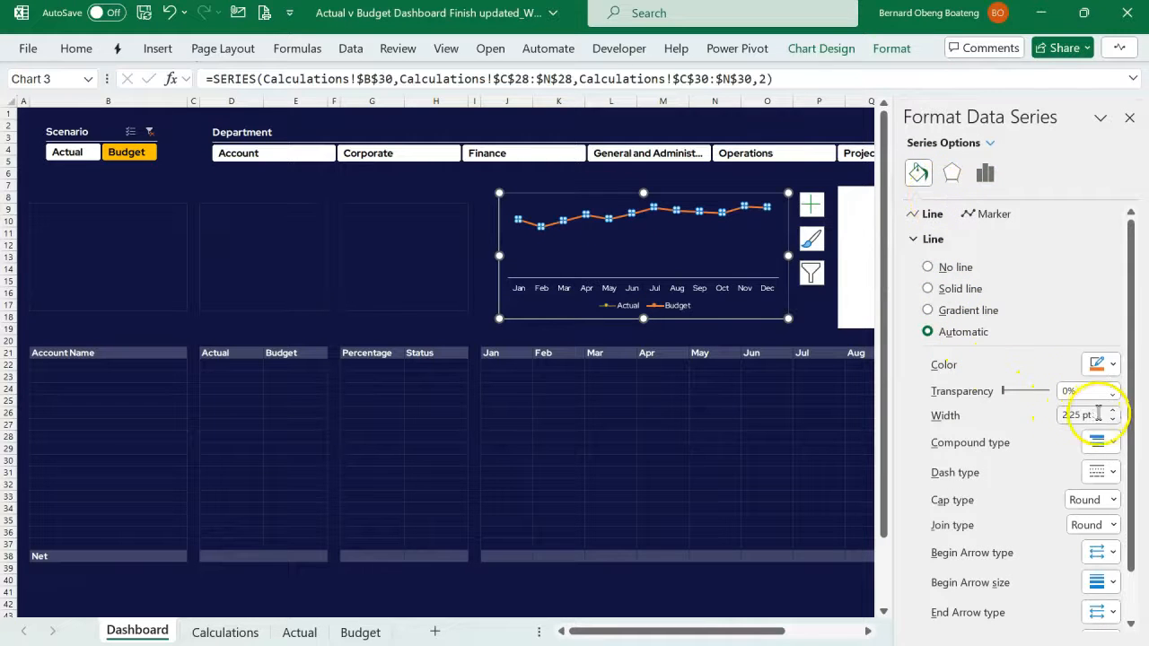
click(1100, 364)
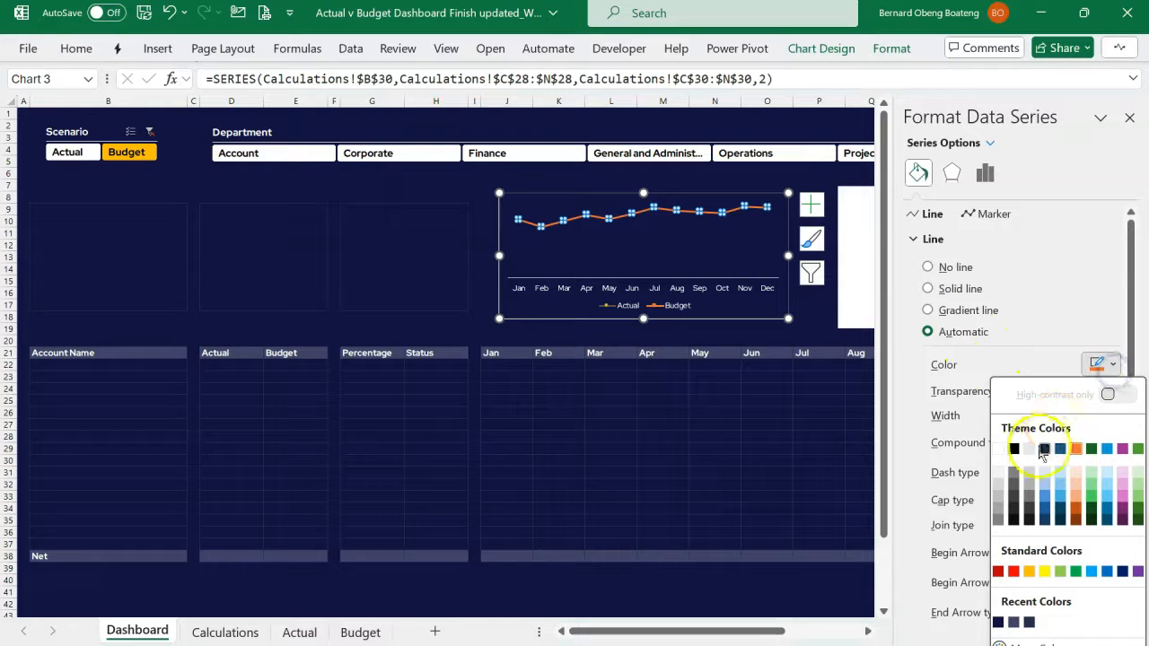
click(999, 449)
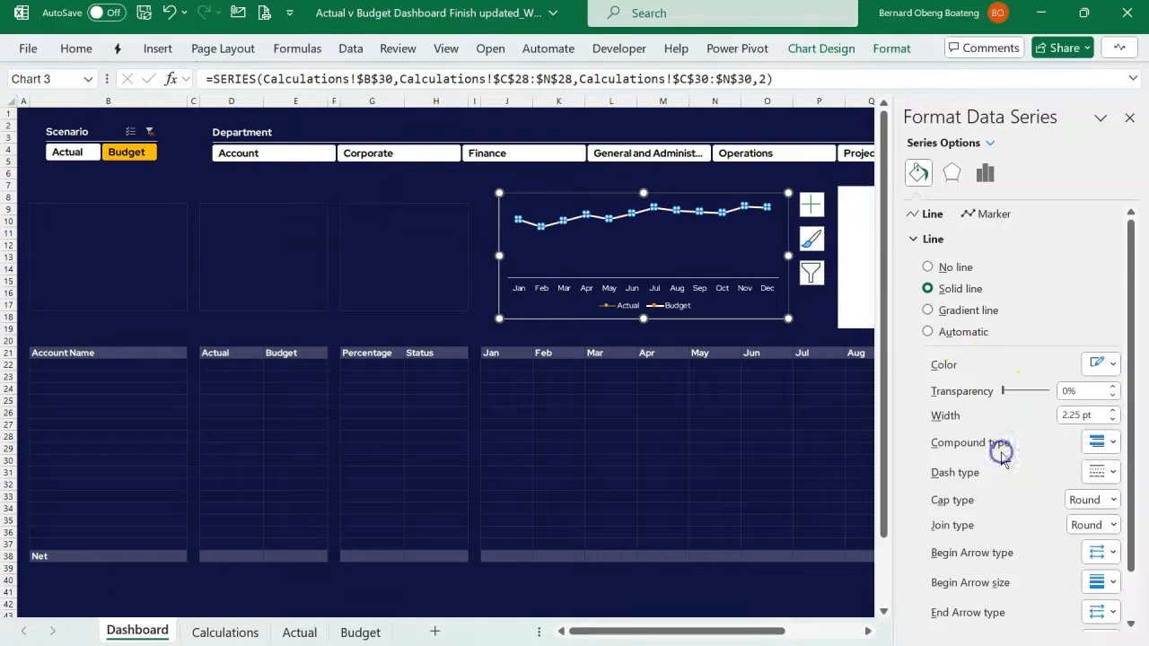
click(1111, 419)
click(1111, 419)
click(1111, 419)
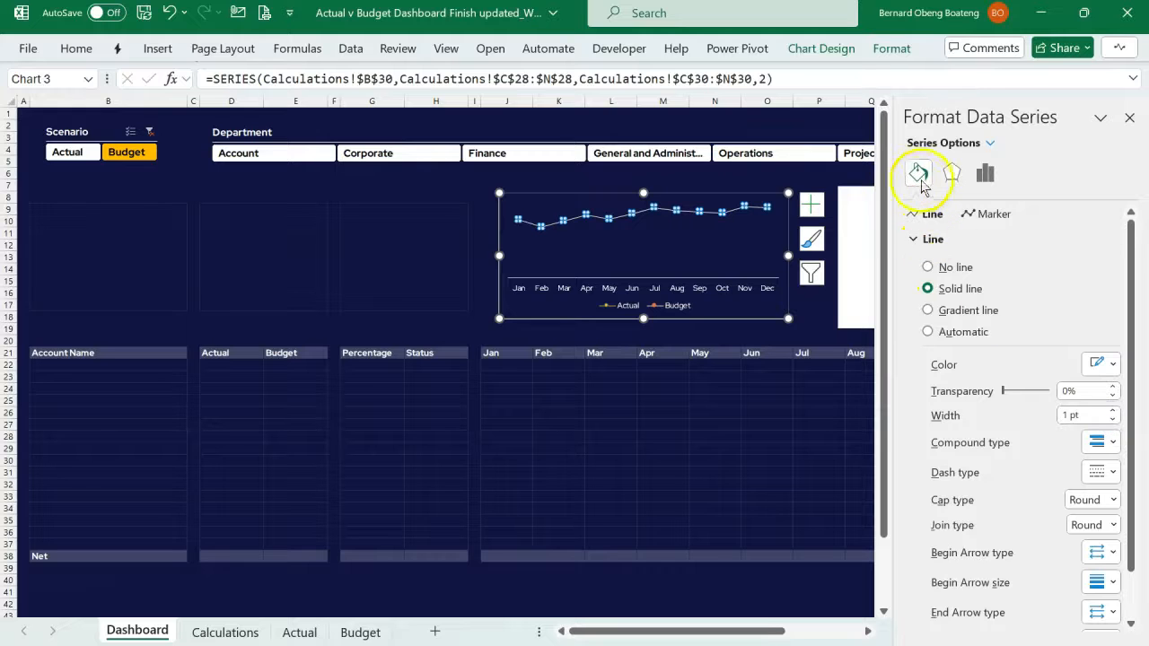
- Set the Budget series' built-in markers to size 7 with a solid white fill
click(915, 240)
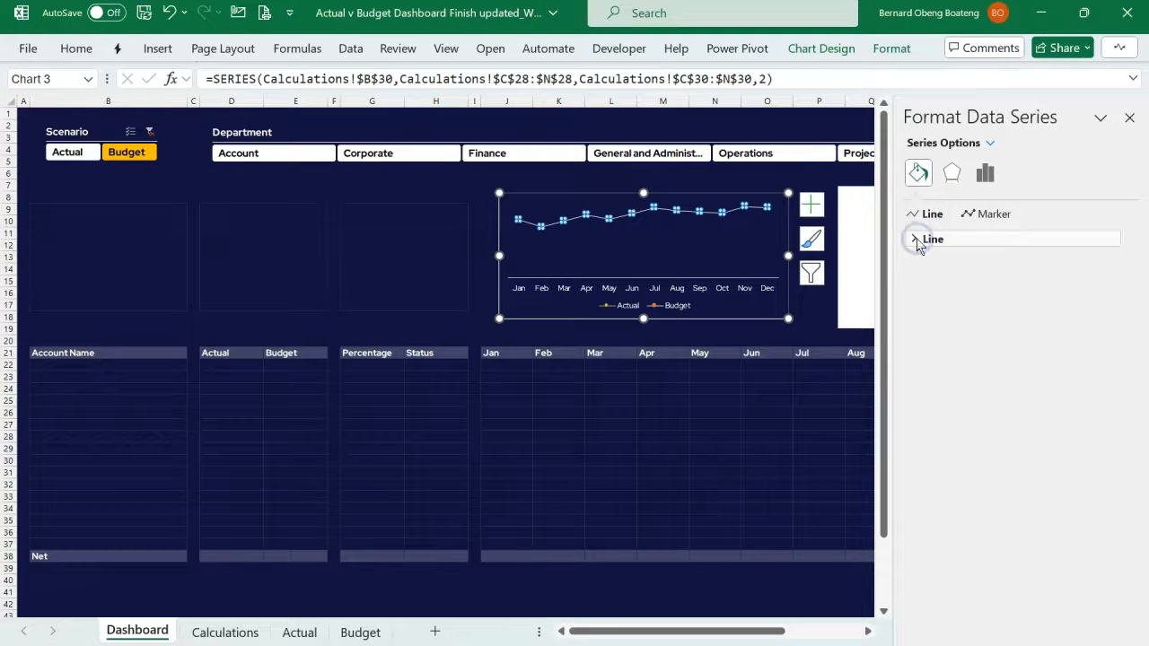
click(987, 216)
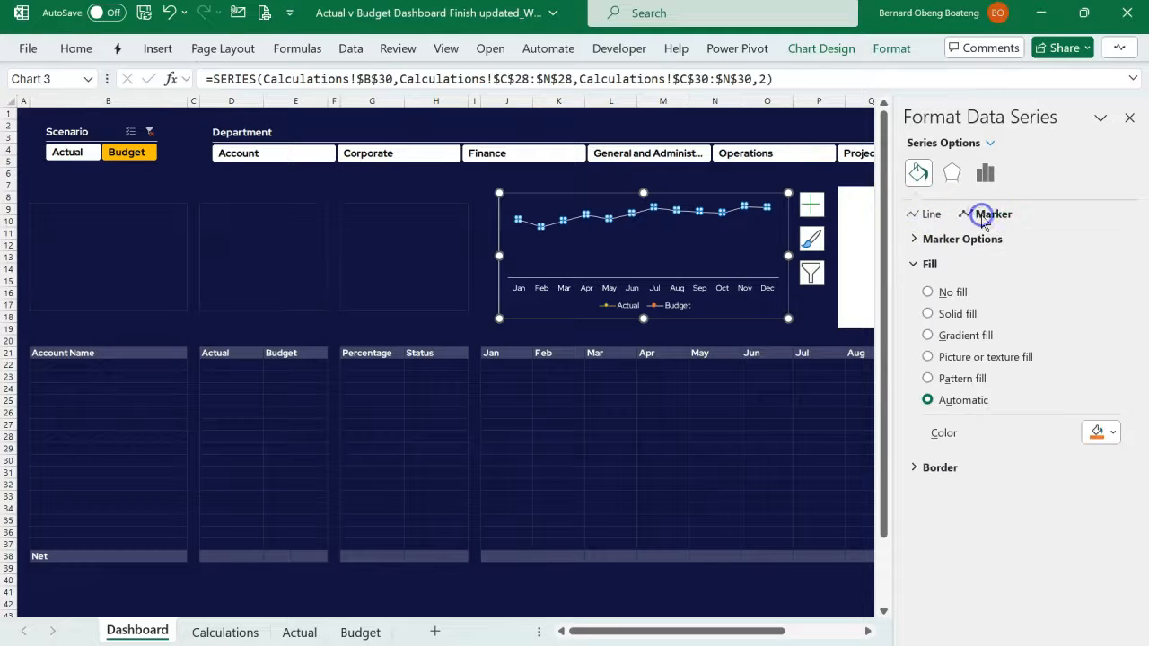
click(915, 239)
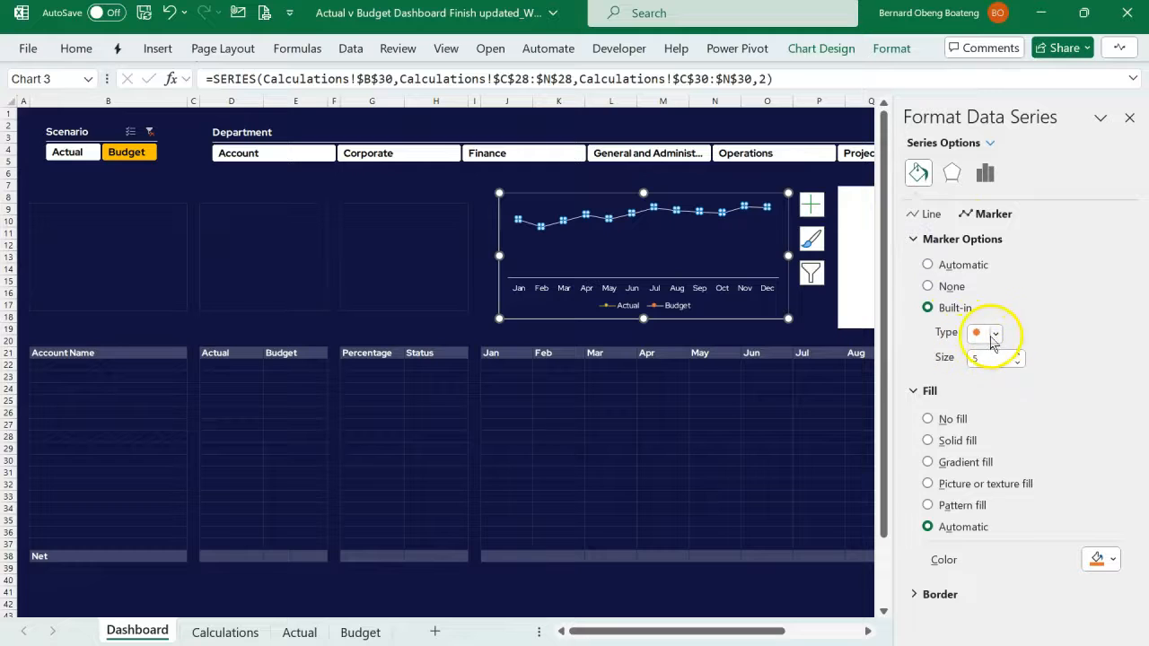
click(1016, 354)
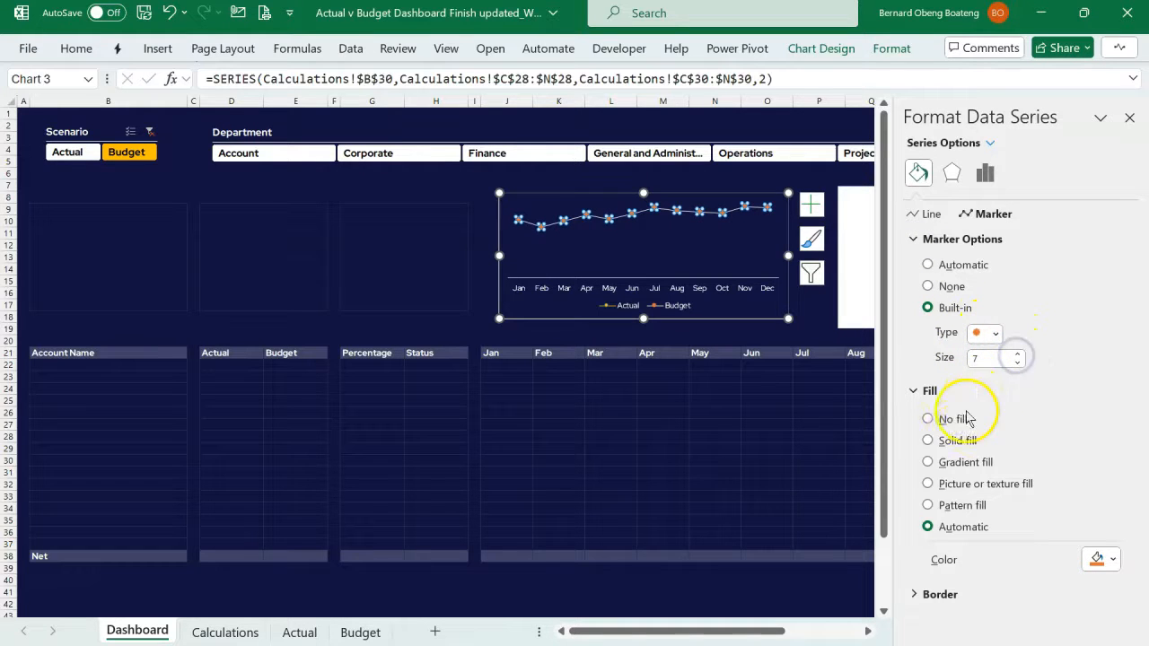
click(958, 441)
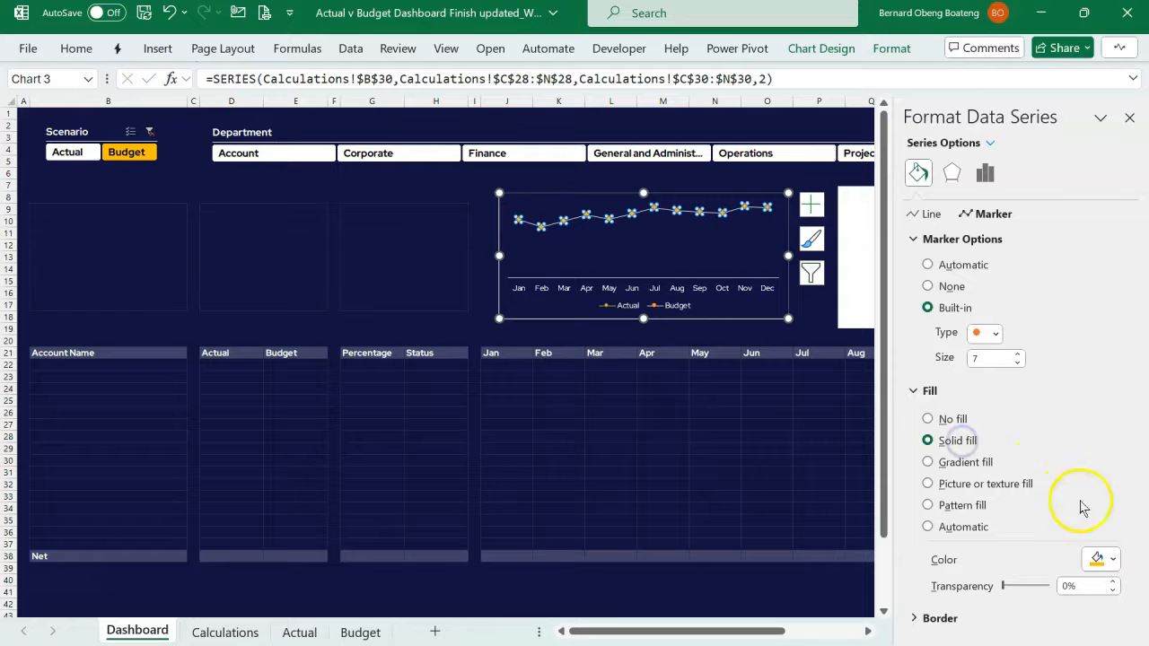
click(1097, 560)
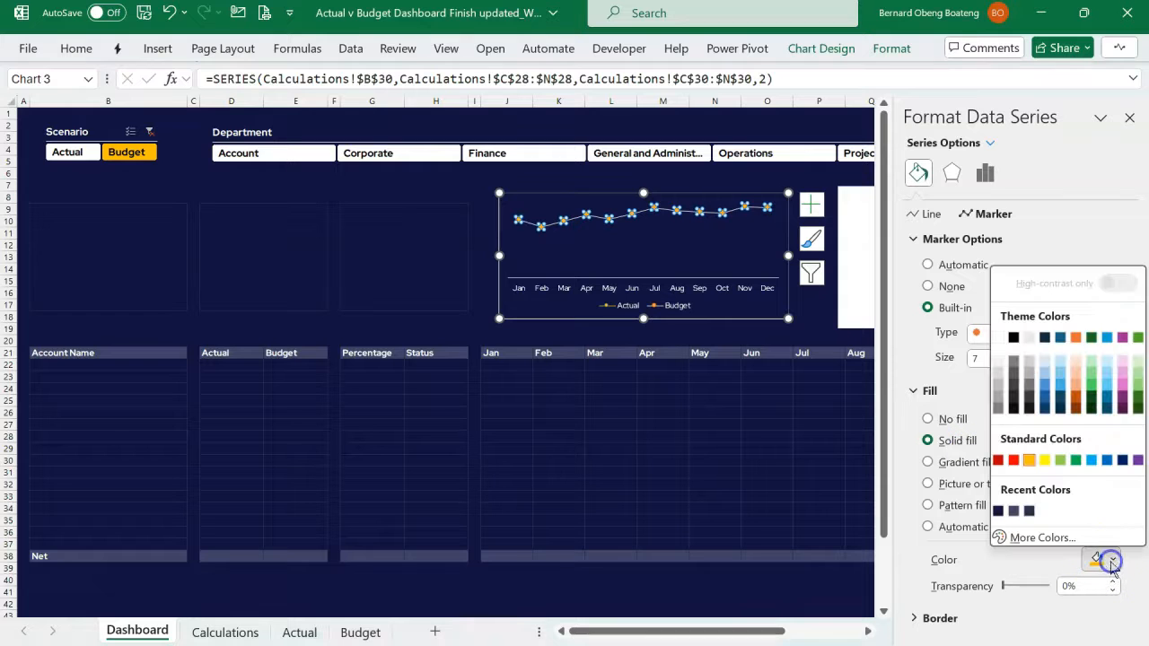
click(995, 337)
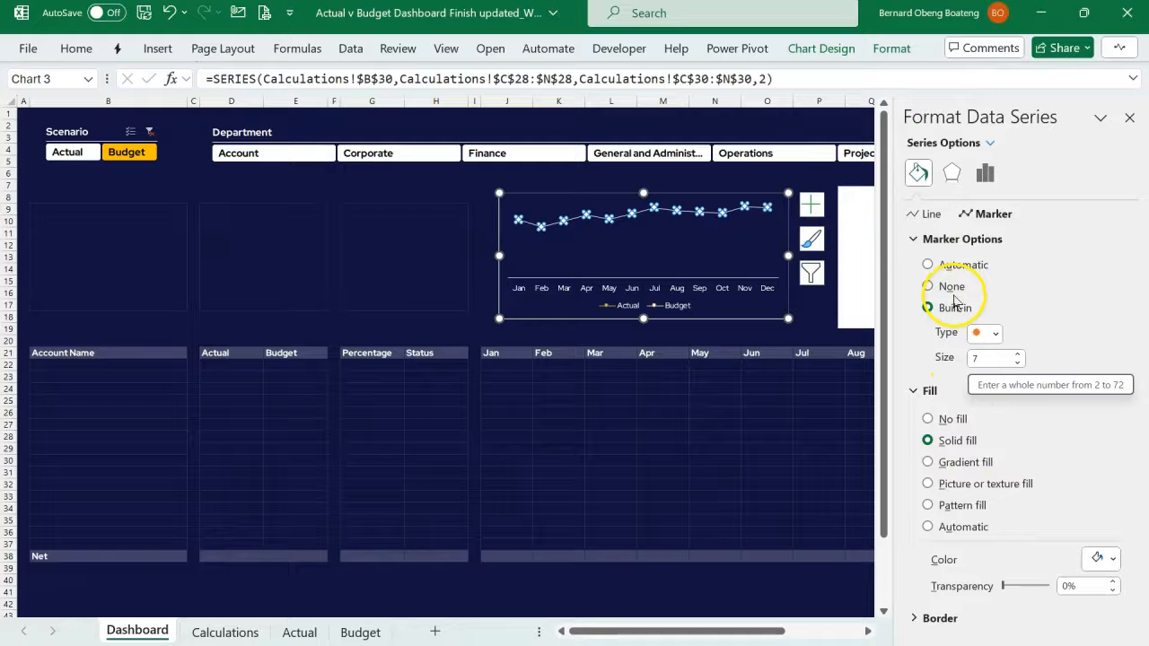
- Add data labels to the Budget series and give them the custom number format #,##0.00,,"M"
click(812, 206)
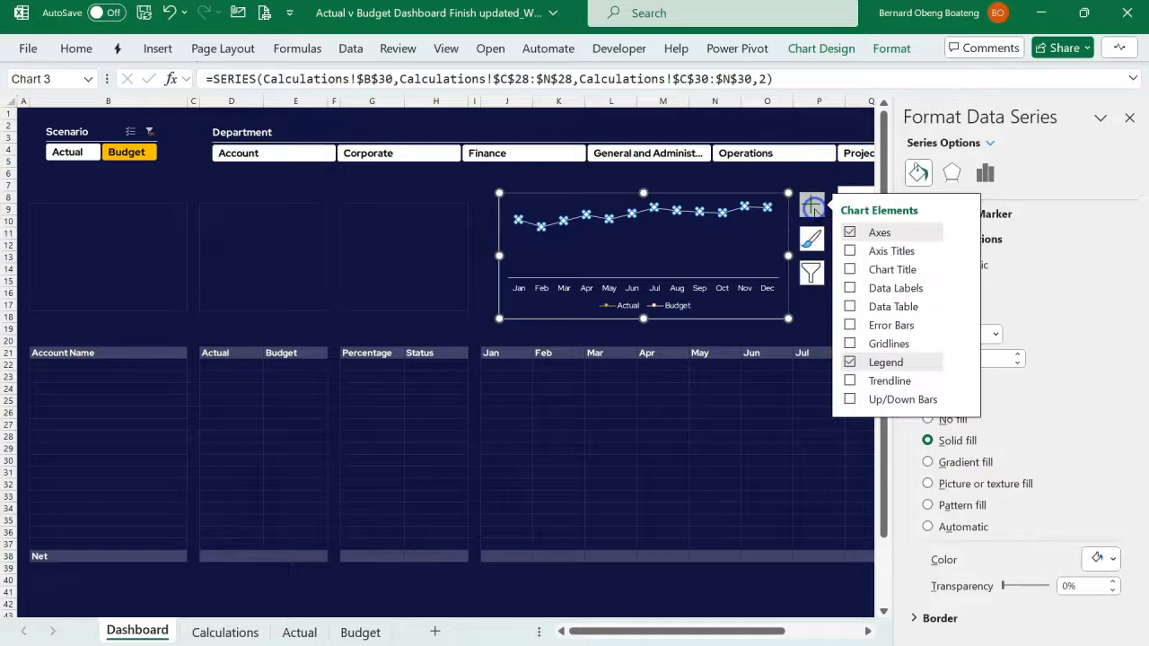
click(850, 288)
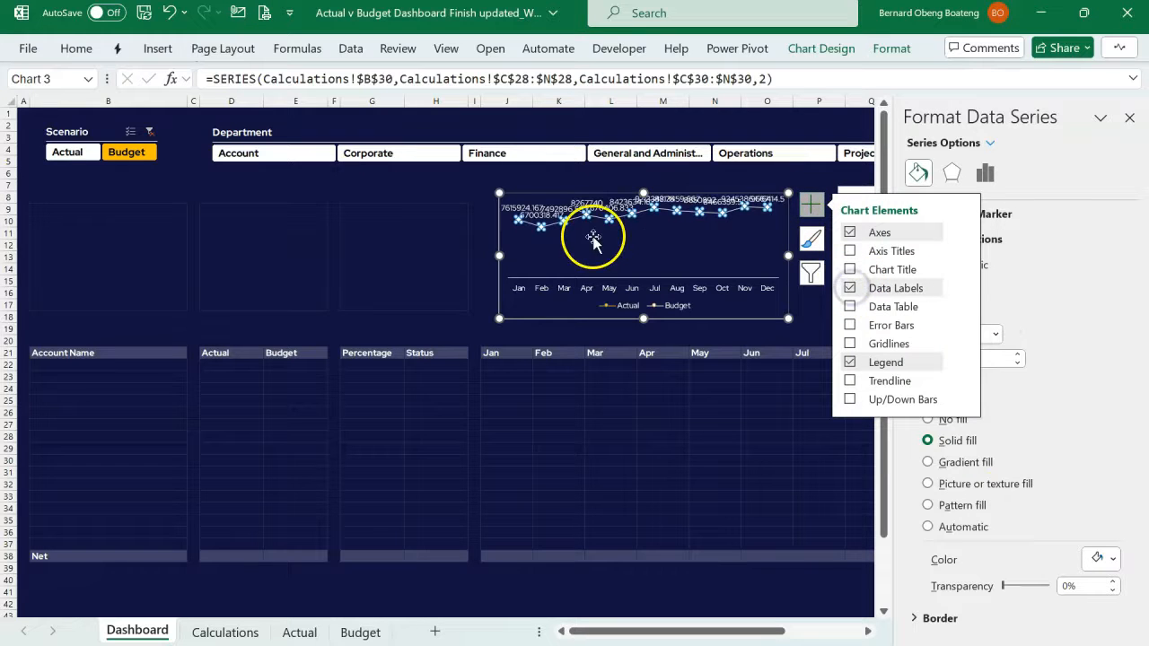
click(525, 211)
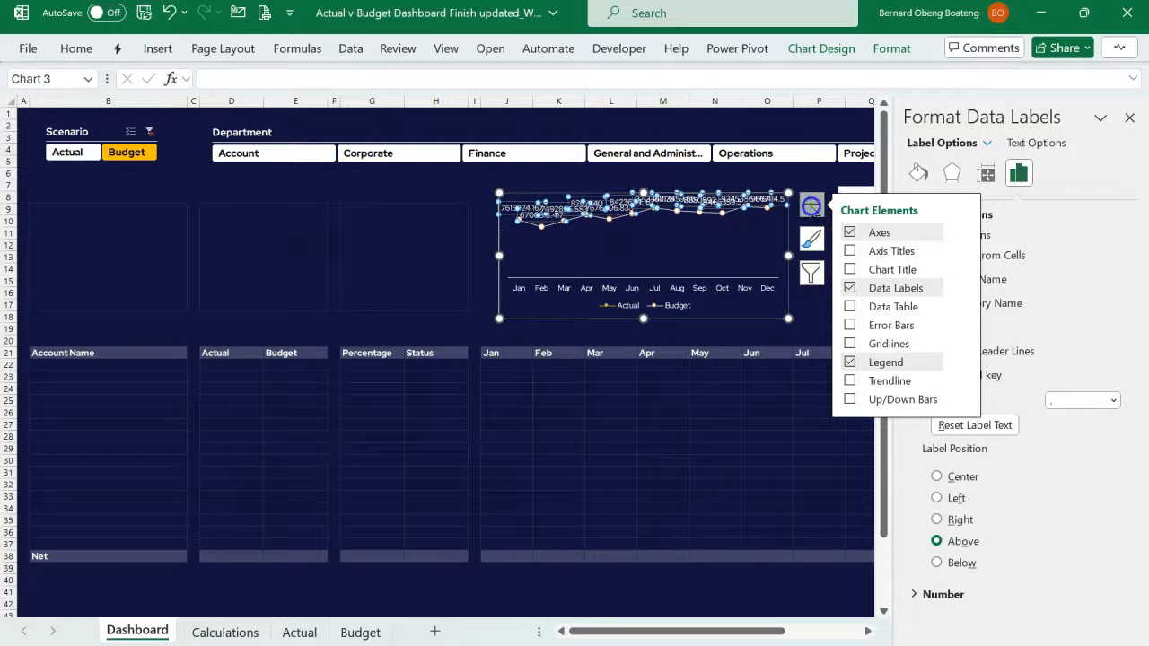
click(811, 205)
click(914, 214)
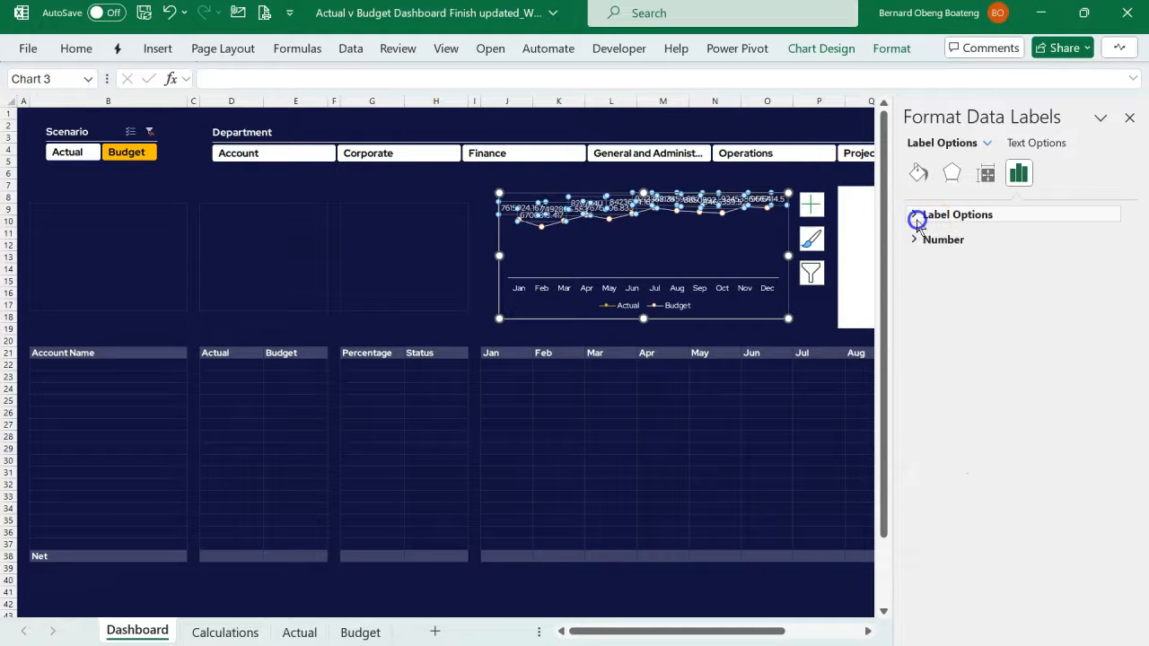
click(914, 240)
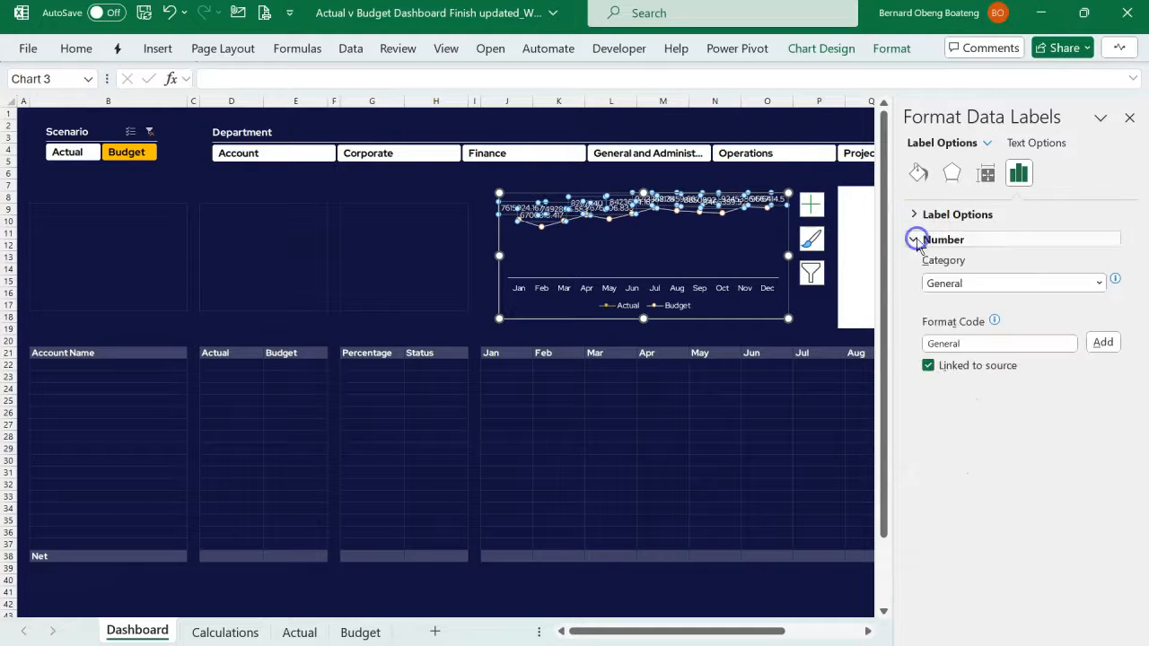
click(1098, 283)
click(974, 508)
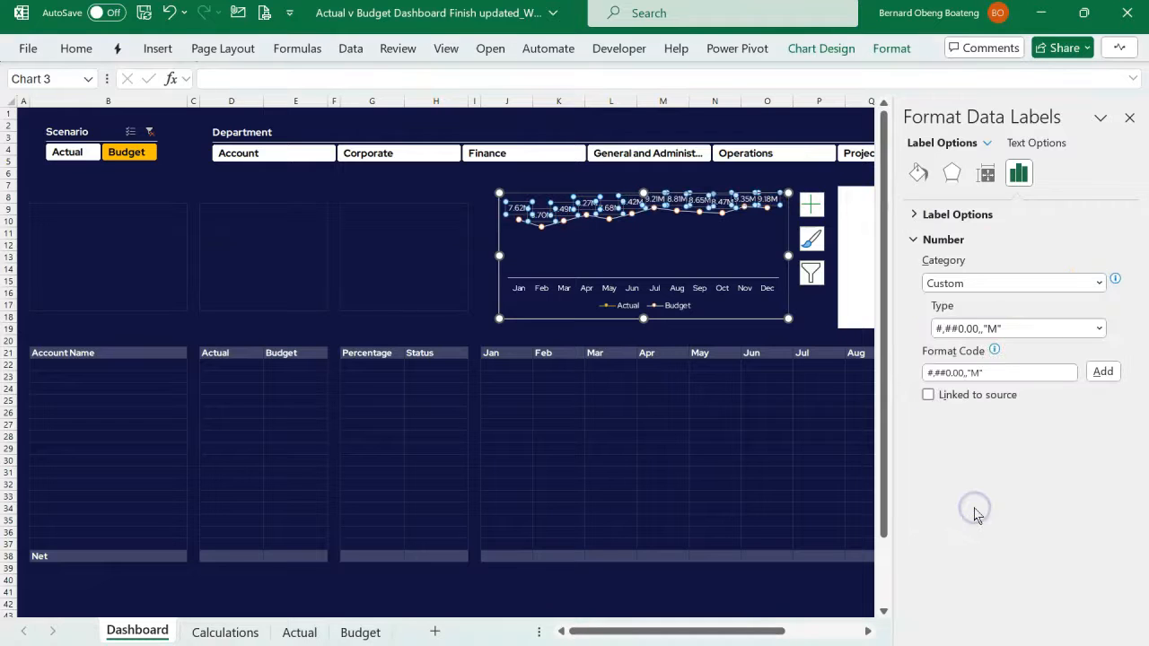
click(697, 416)
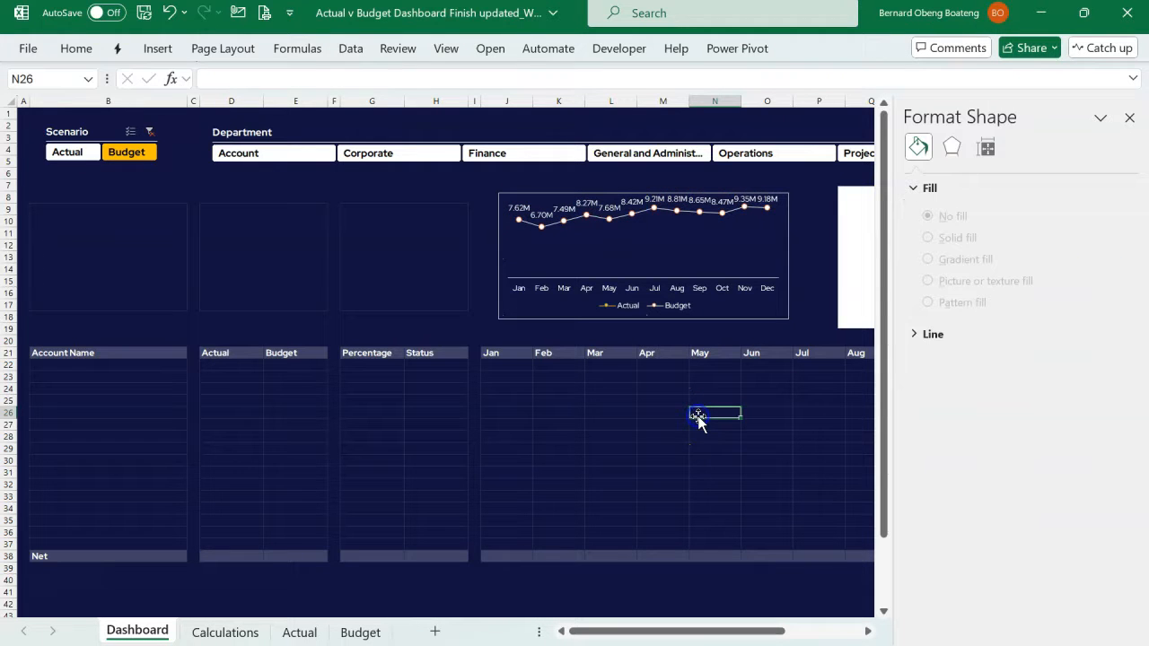
- Remove the outline around the Actual and Budget line chart
click(531, 316)
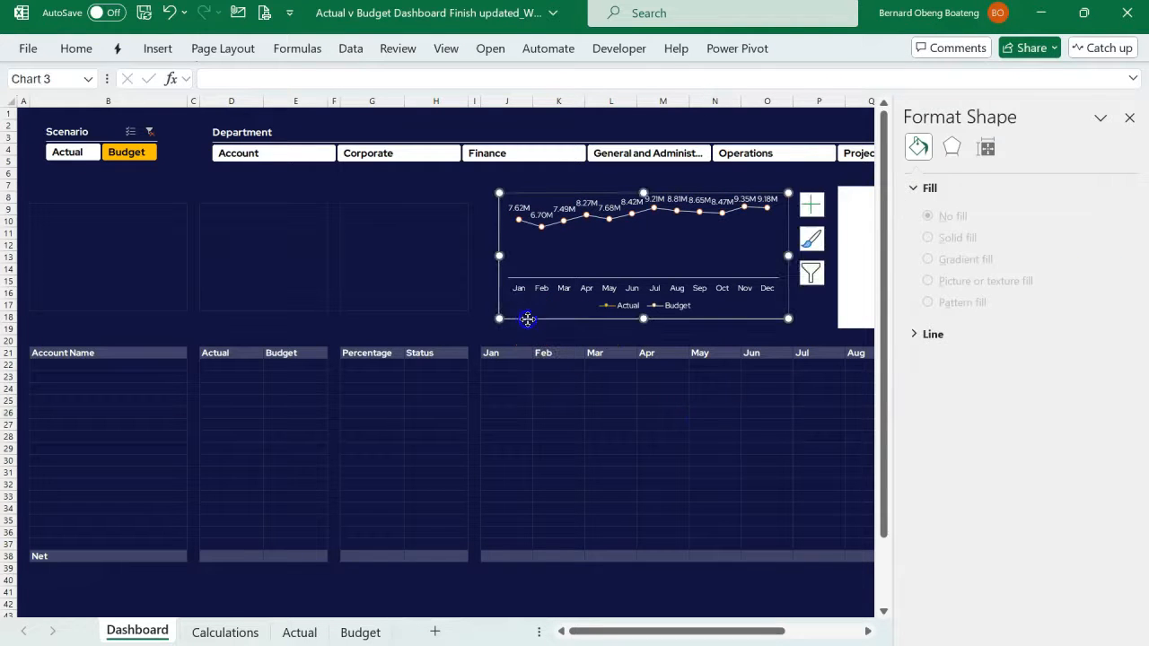
click(889, 47)
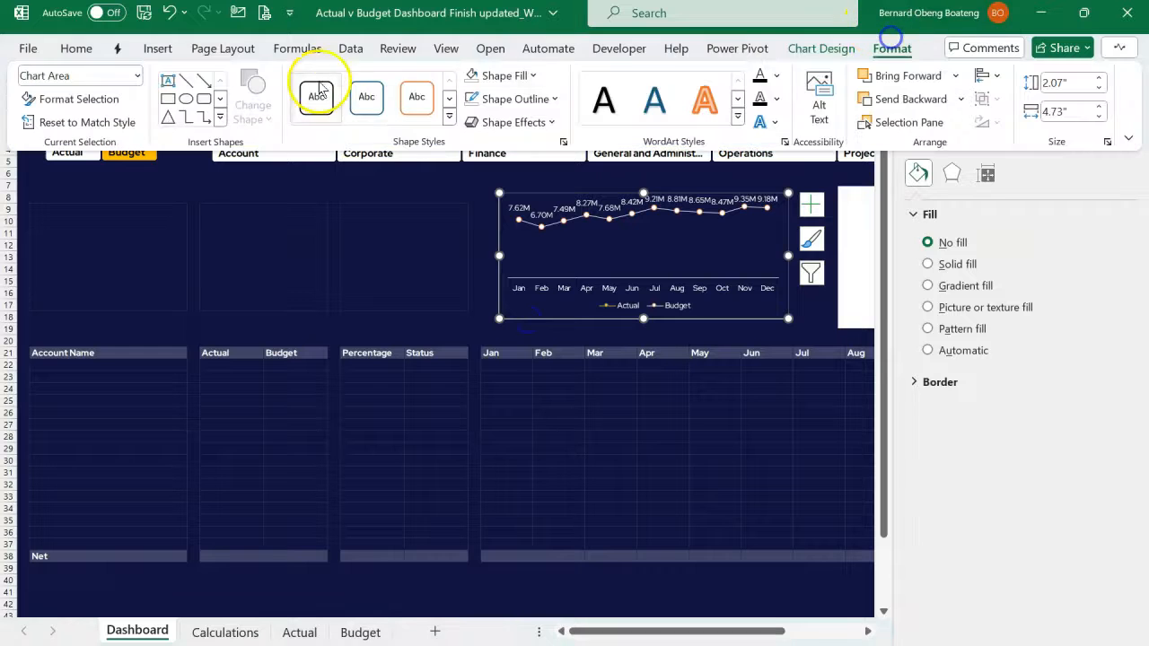
click(494, 97)
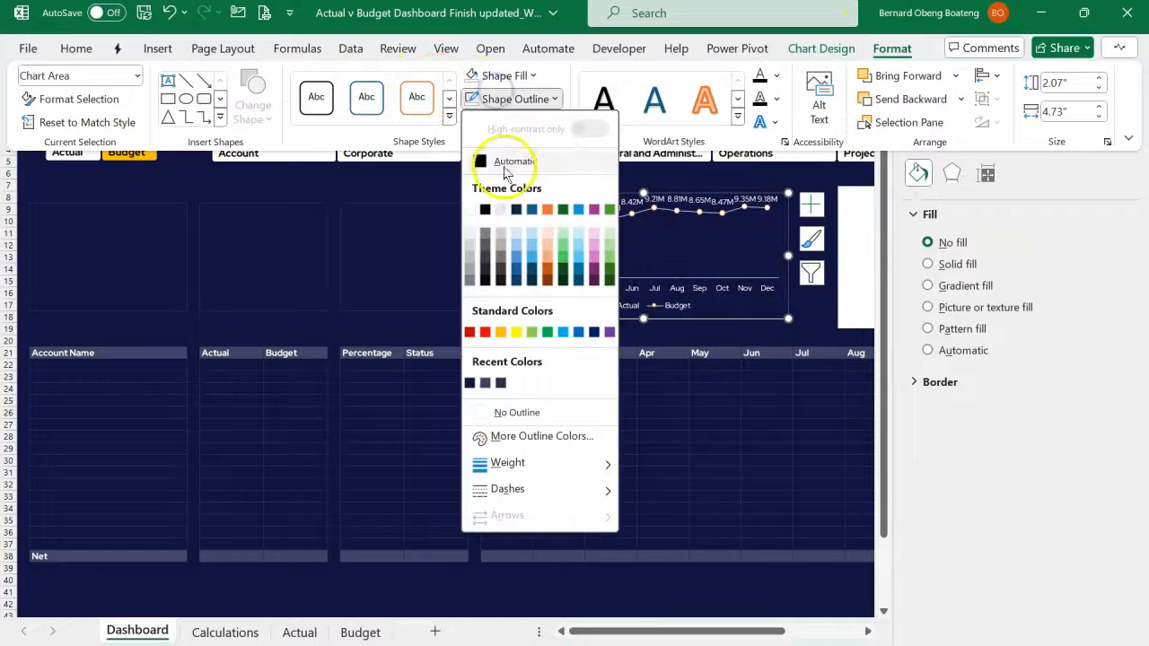
click(535, 413)
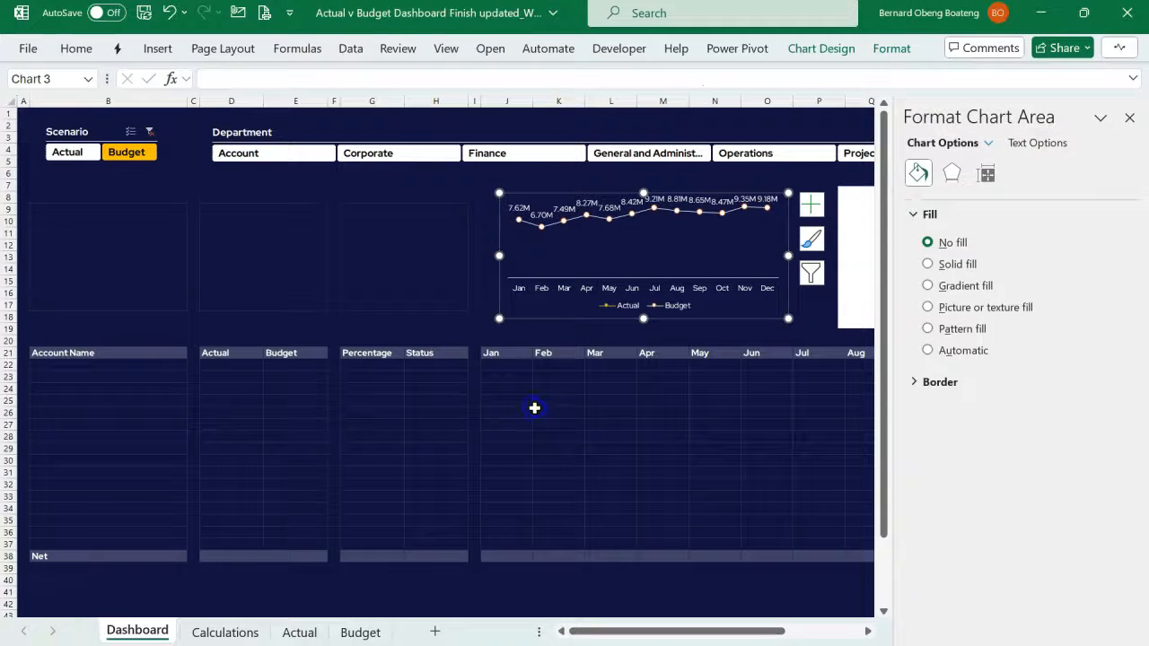
- Remove the border line from the Budget series' markers in the monthly line chart
click(535, 411)
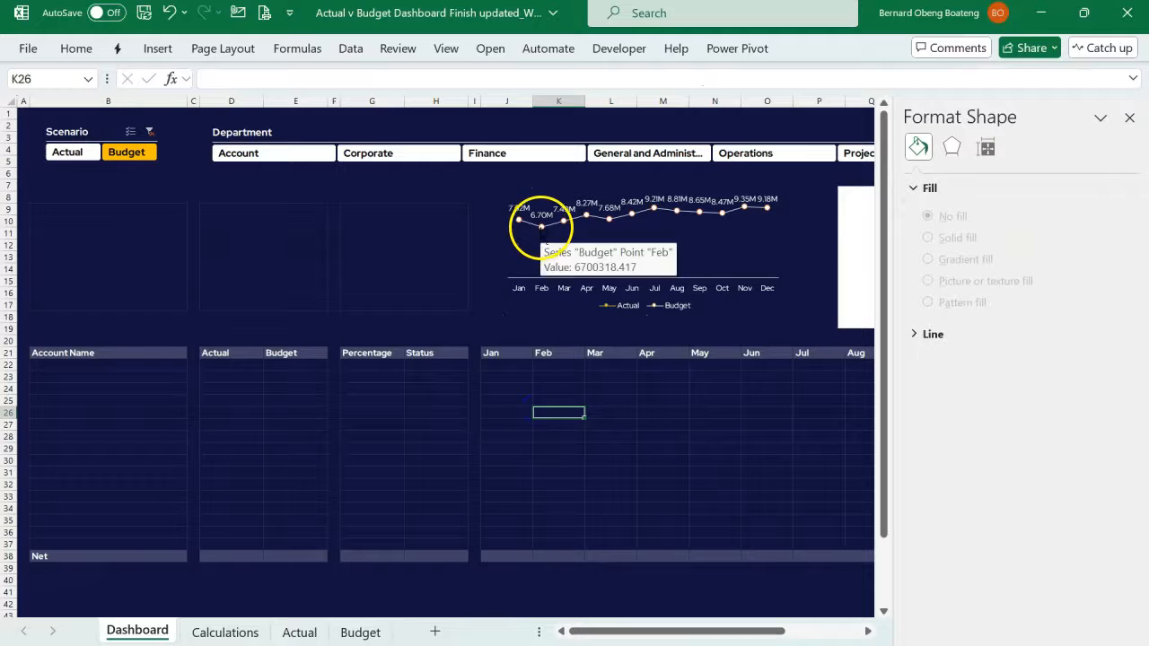
click(541, 226)
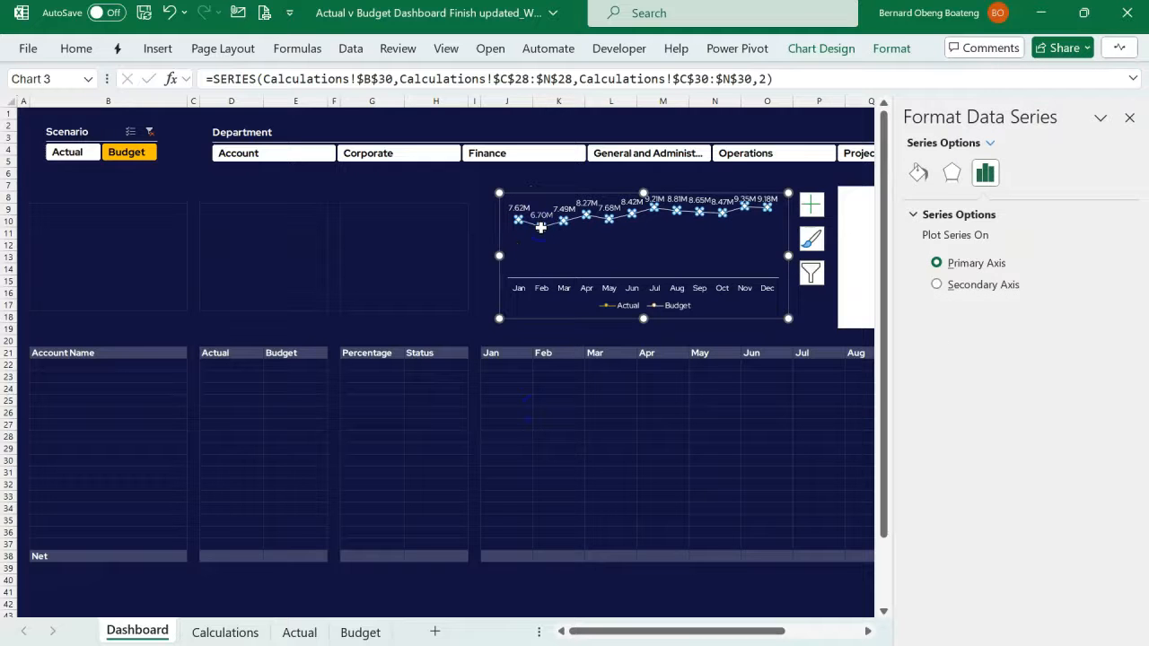
click(917, 173)
click(993, 213)
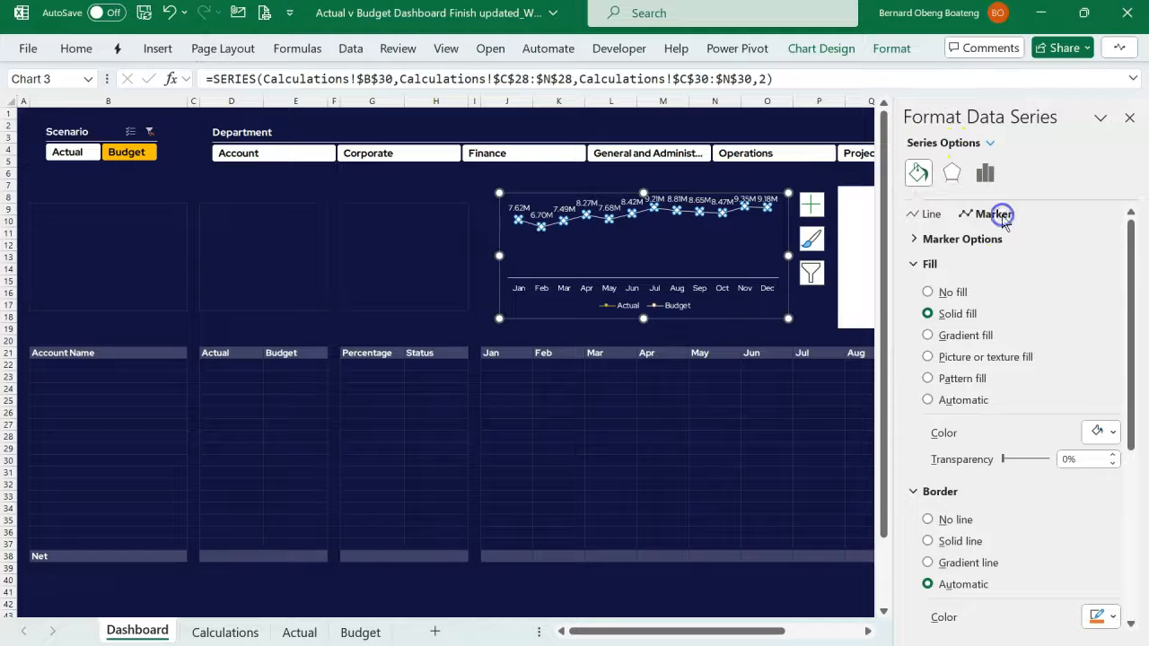
click(955, 520)
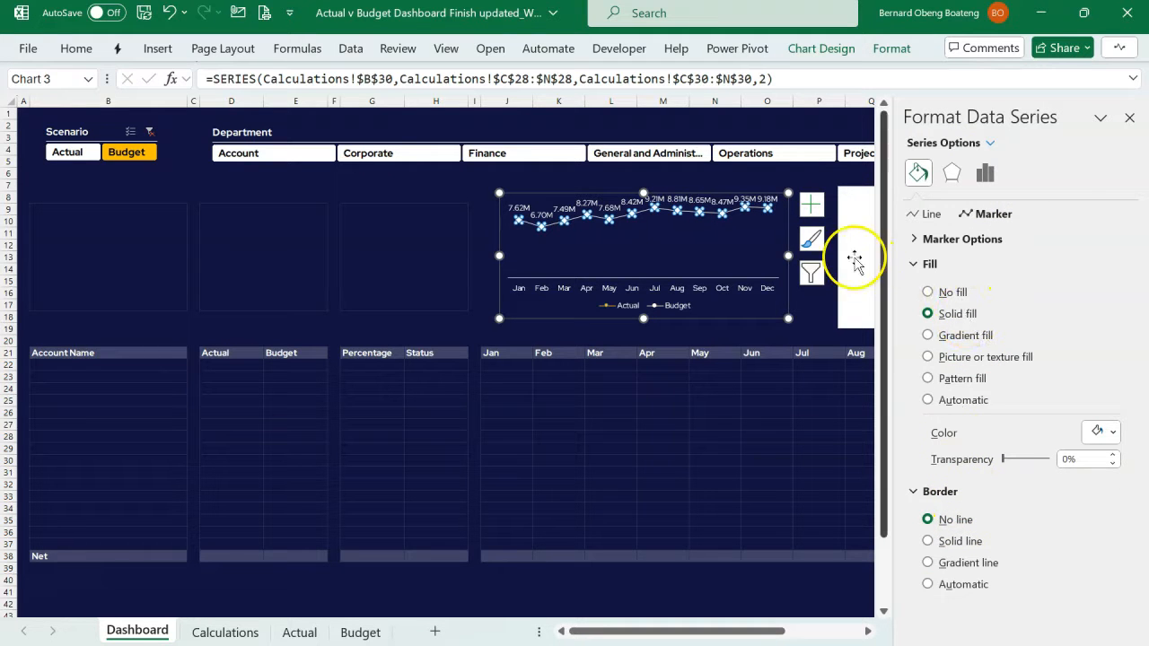
click(1129, 124)
click(813, 420)
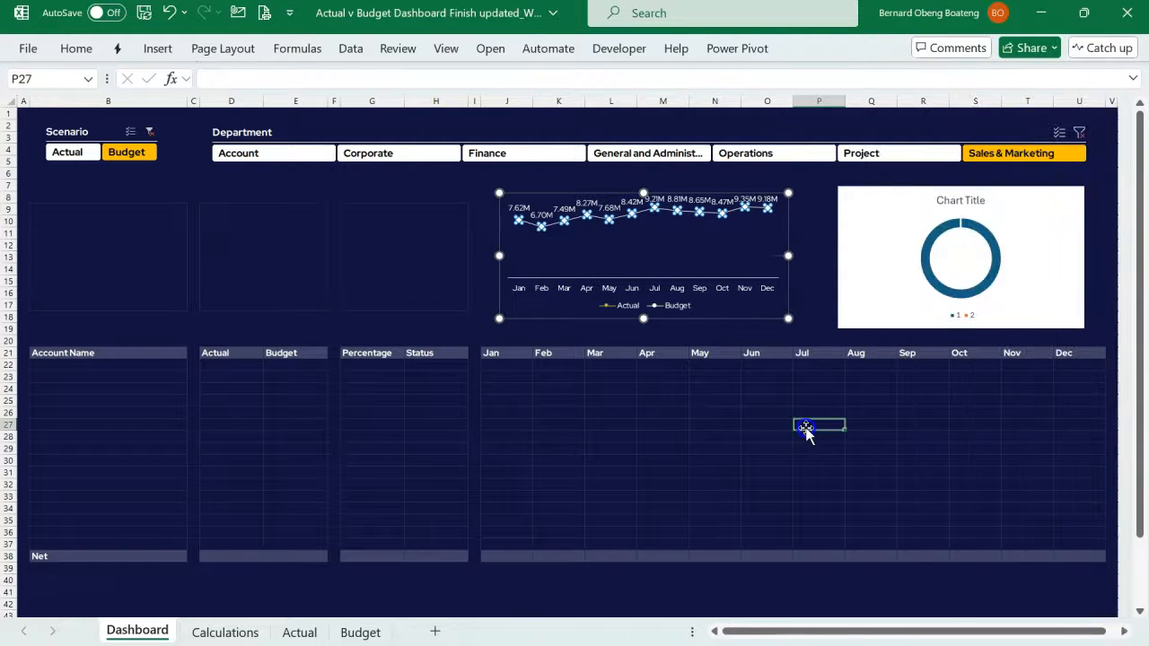
click(593, 271)
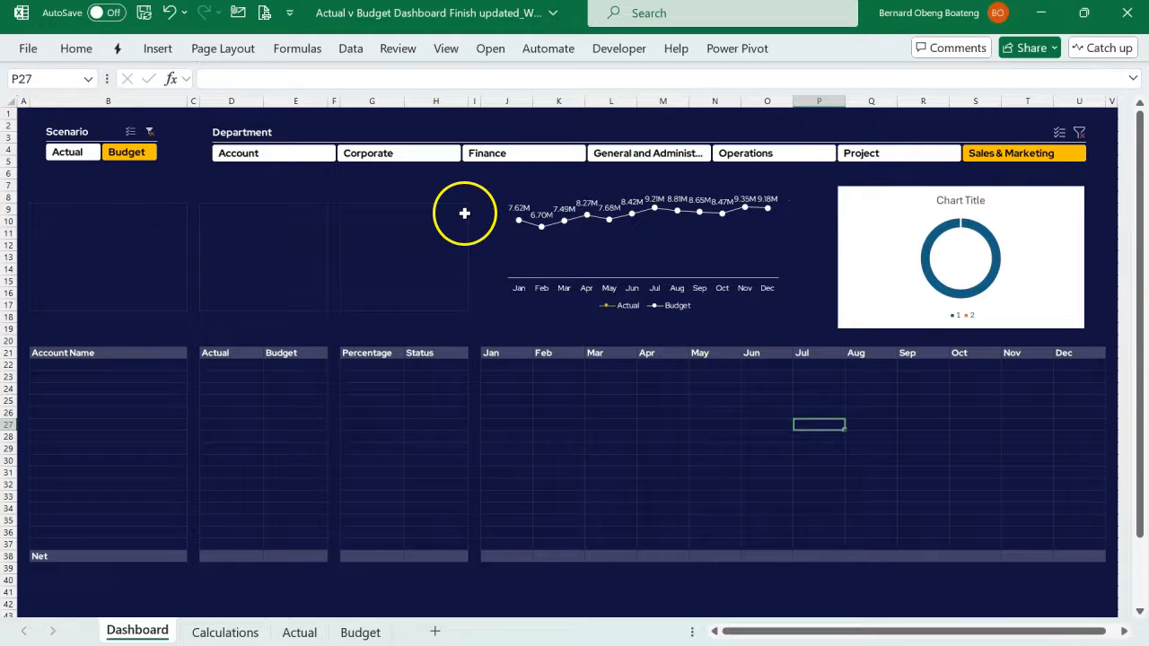
- Filter the Scenario slicer to Actual and remove the border line from the Actual series' markers
click(81, 153)
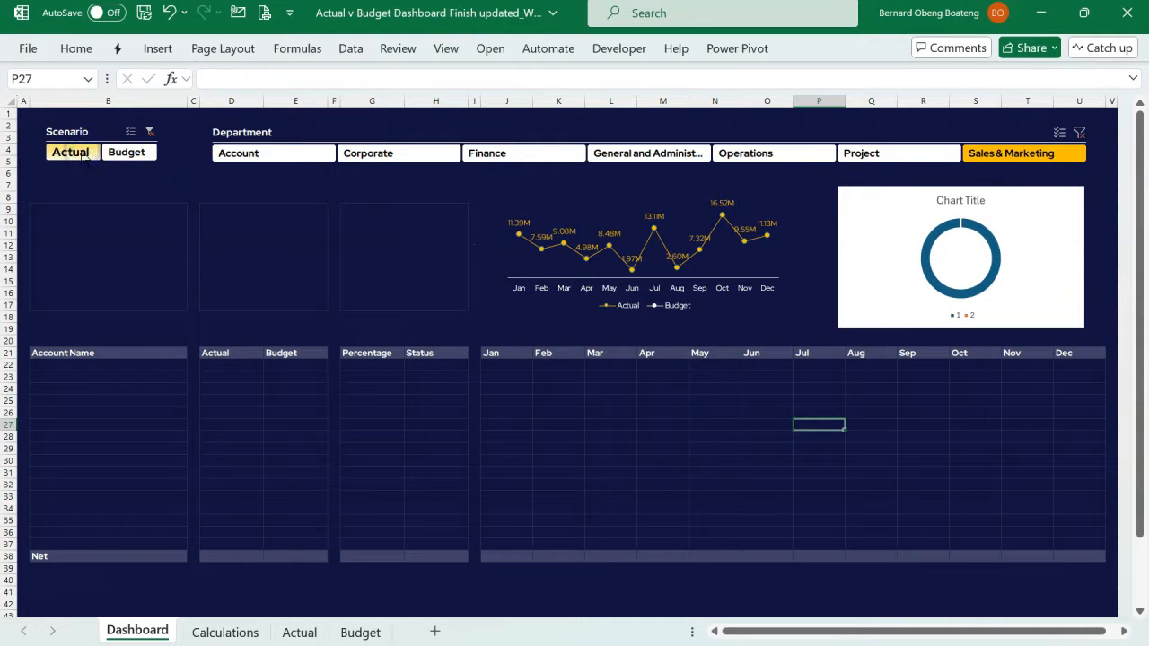
click(520, 232)
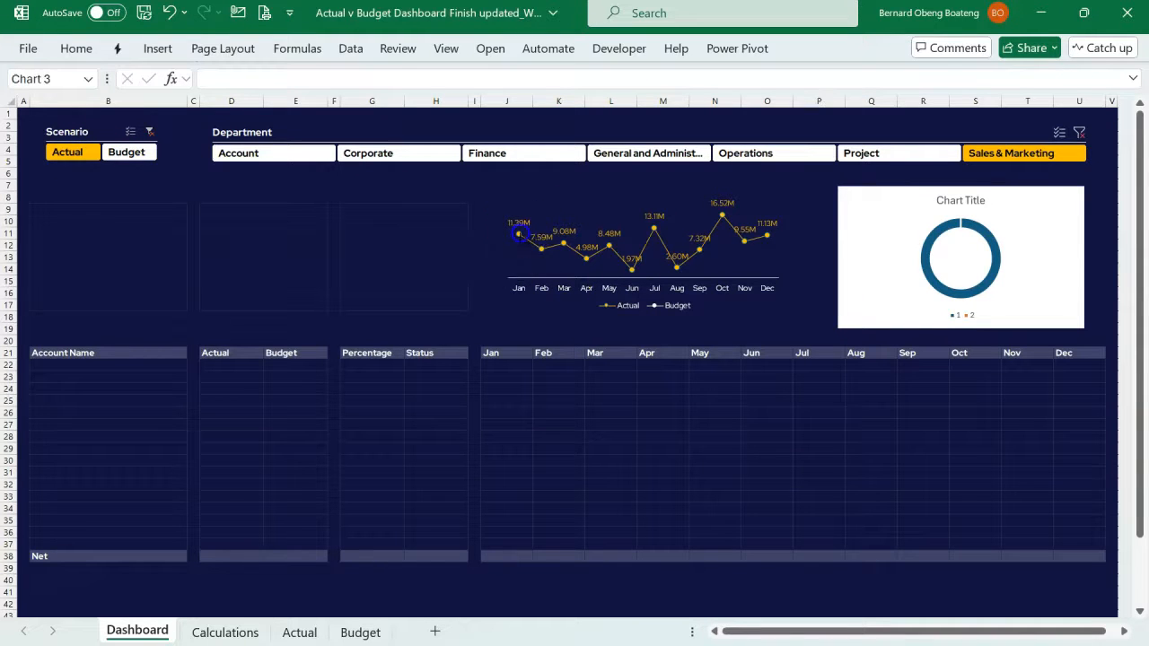
double_click(519, 232)
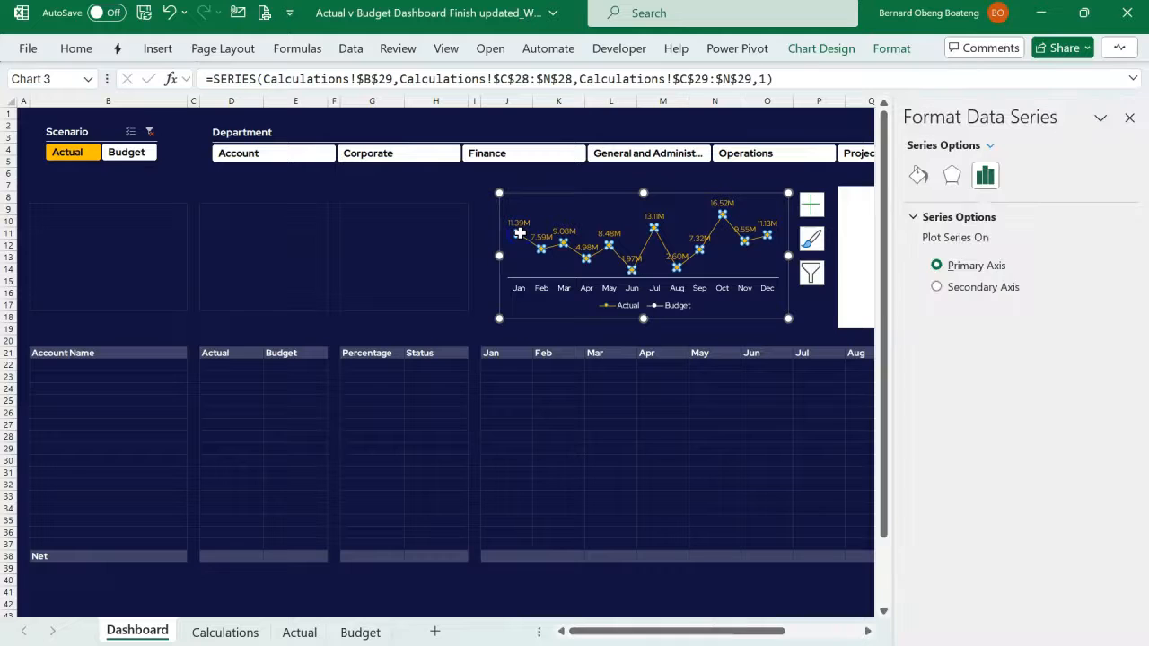
click(914, 174)
click(938, 266)
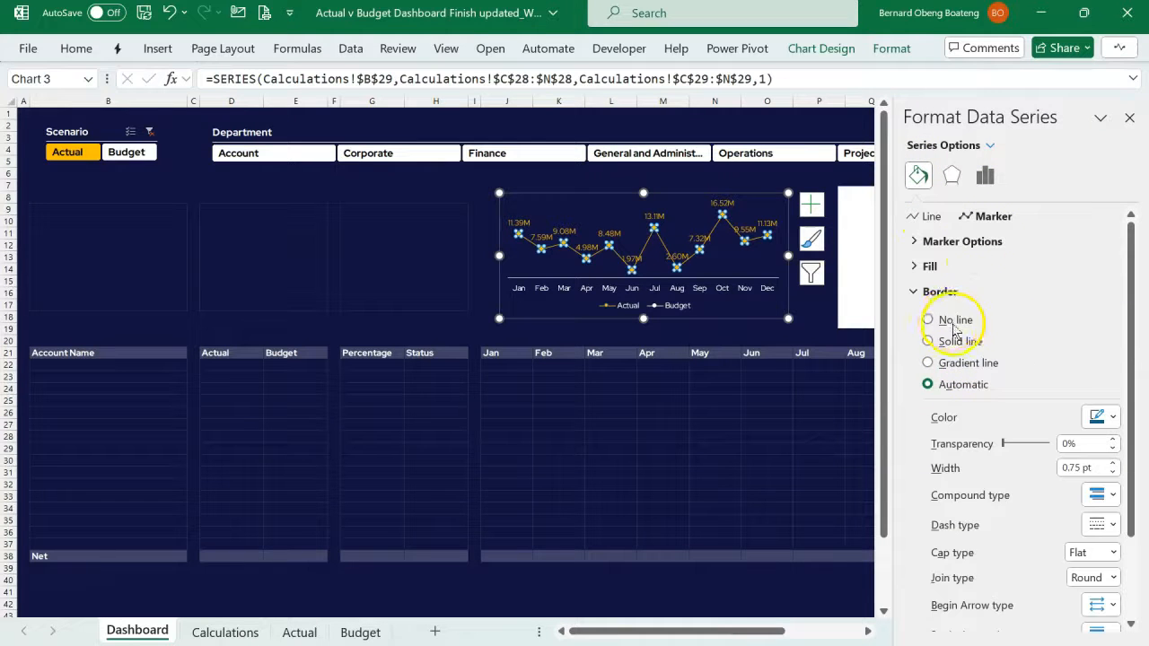
click(947, 321)
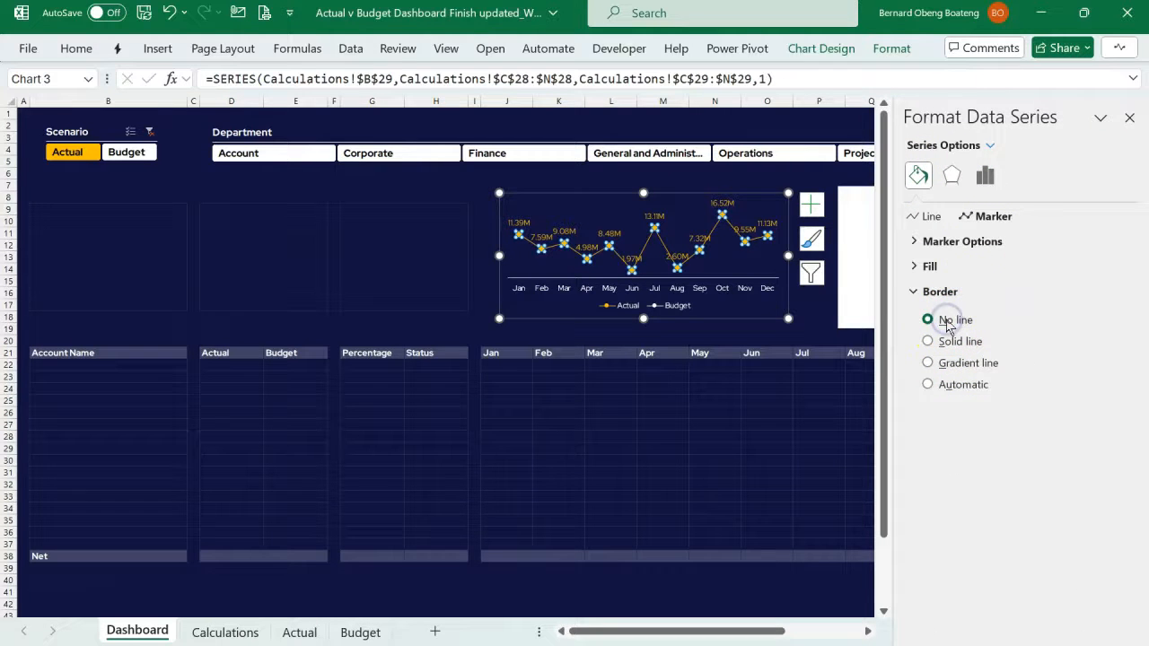
click(1131, 121)
click(769, 494)
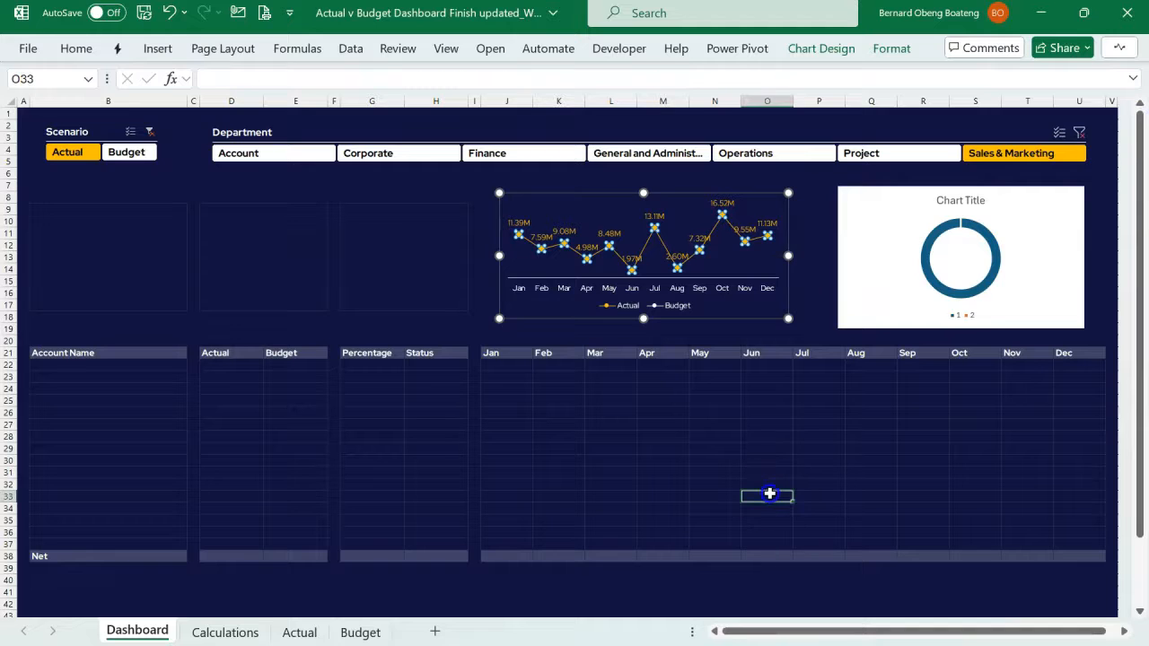
click(126, 151)
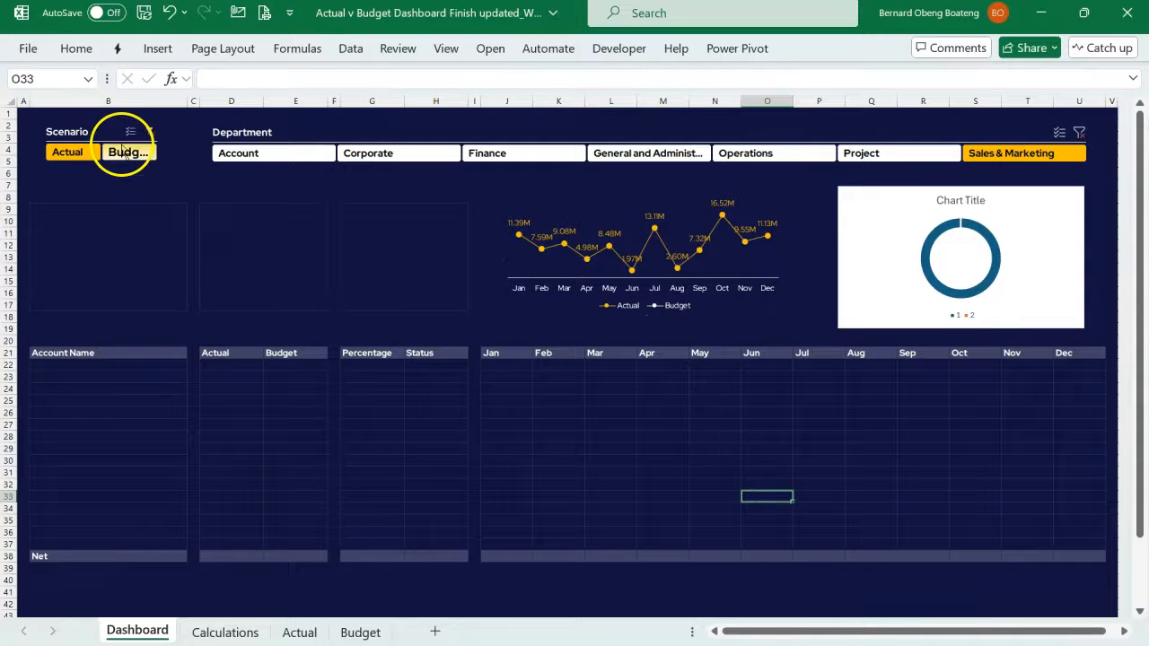
click(70, 152)
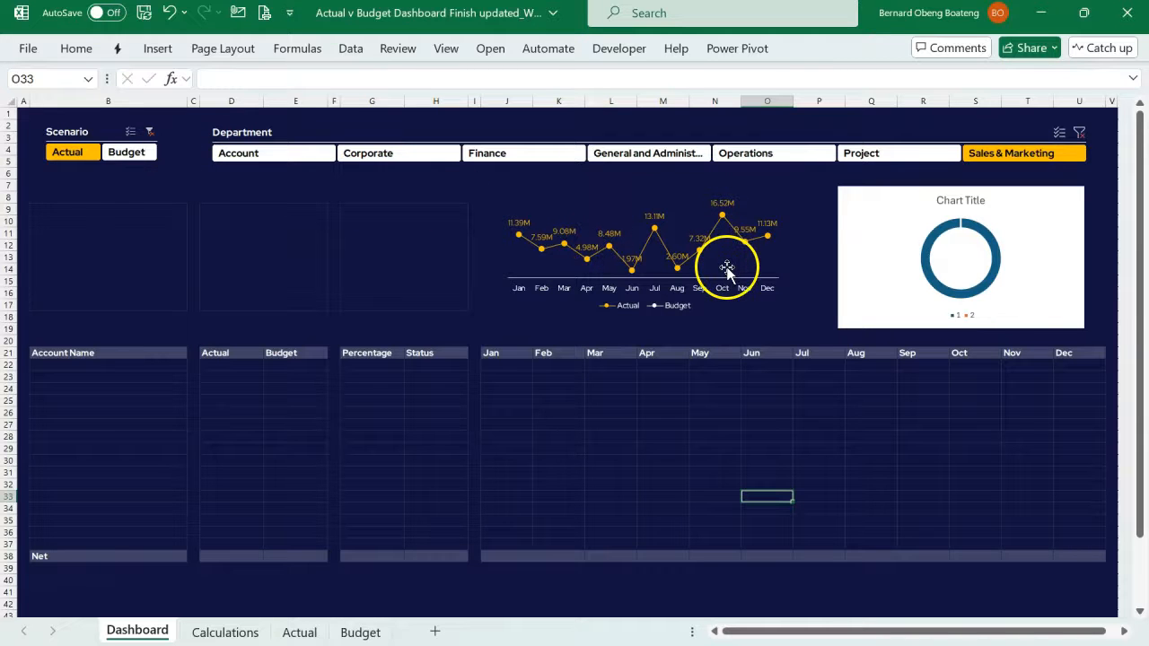
- Delete the doughnut chart's title and legend, and filter the Department slicer to Operations
click(877, 195)
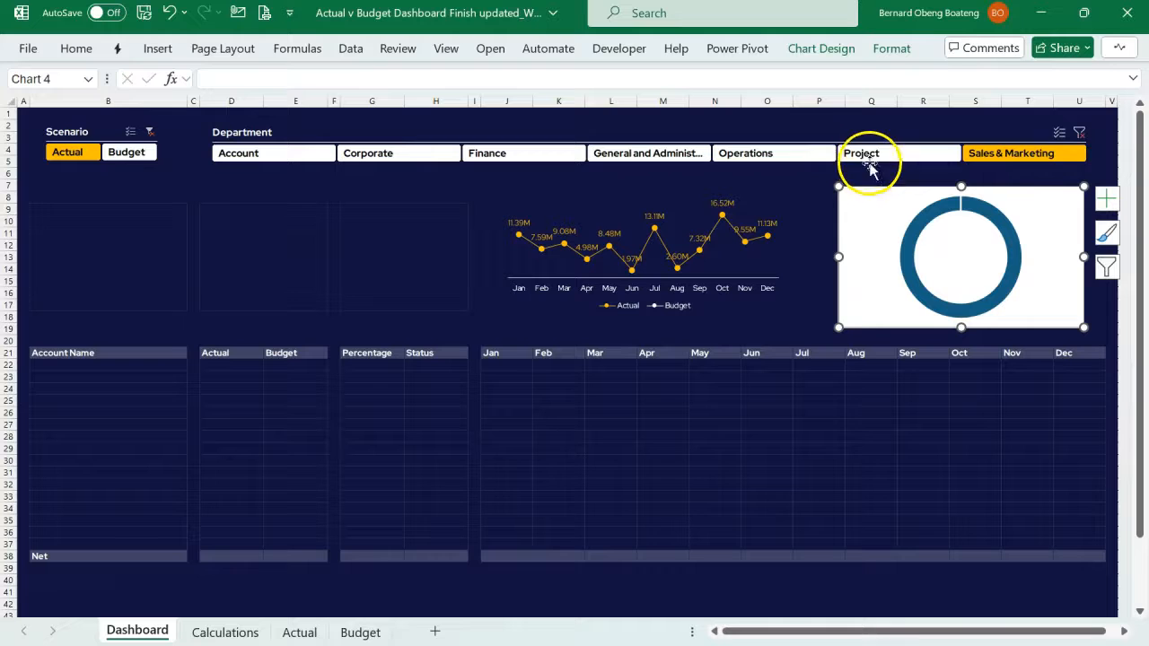
click(810, 154)
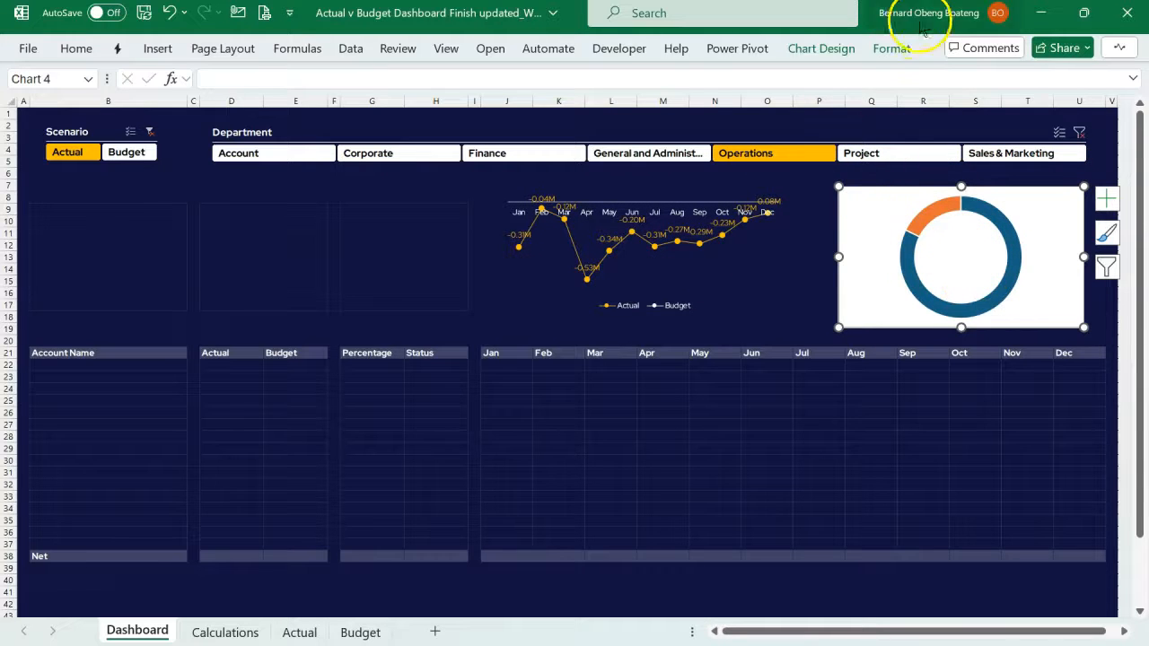
- Set the doughnut chart area to no fill and no outline
click(893, 45)
click(524, 77)
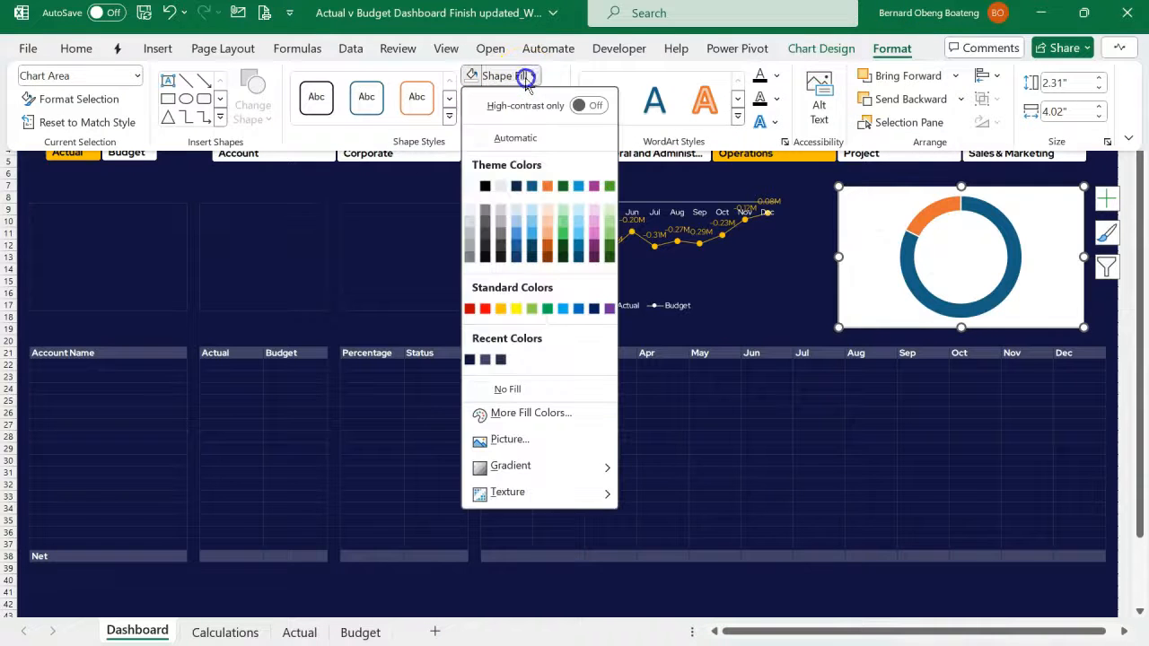
click(549, 390)
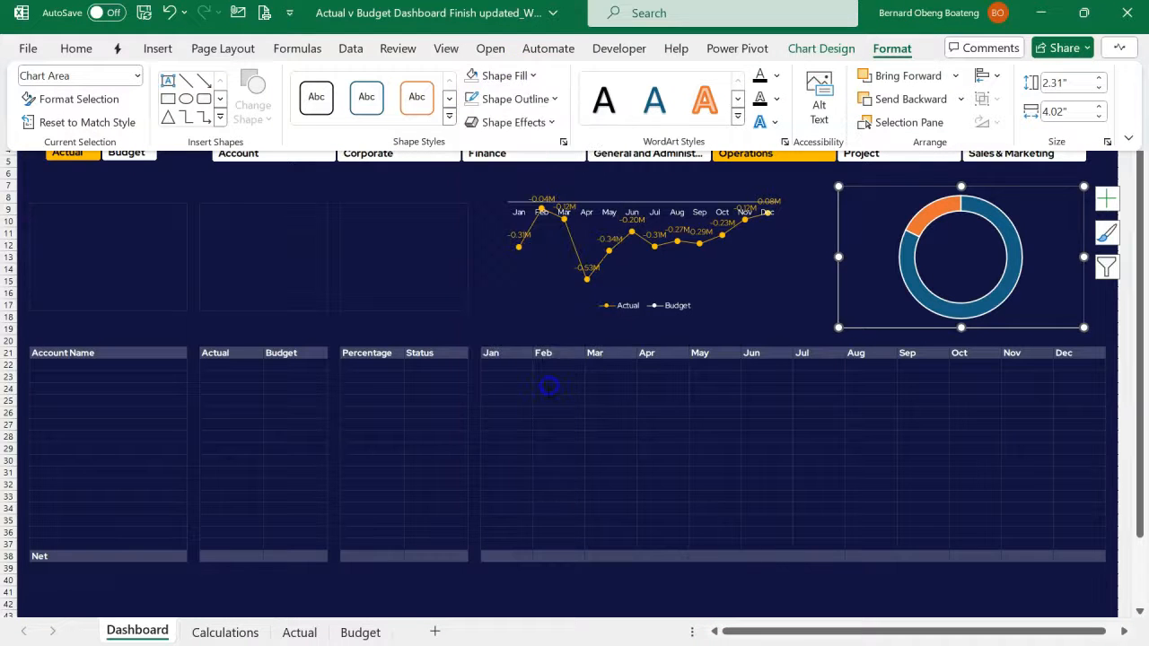
click(515, 99)
click(533, 411)
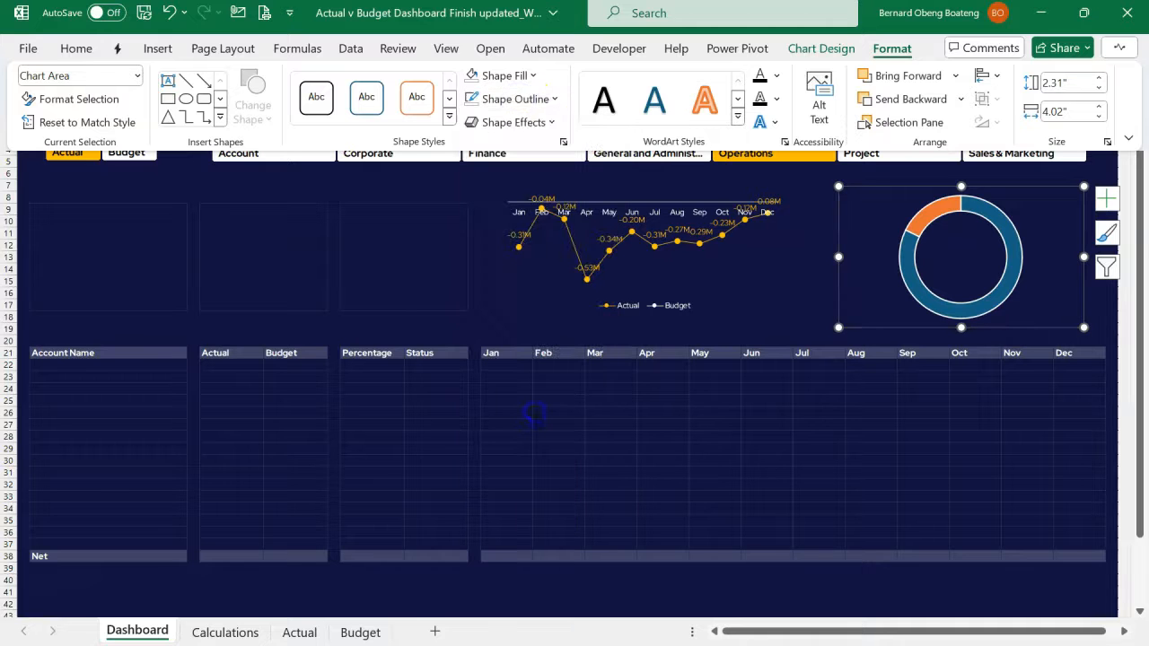
- Remove the outline around the slices of the doughnut series
click(1005, 227)
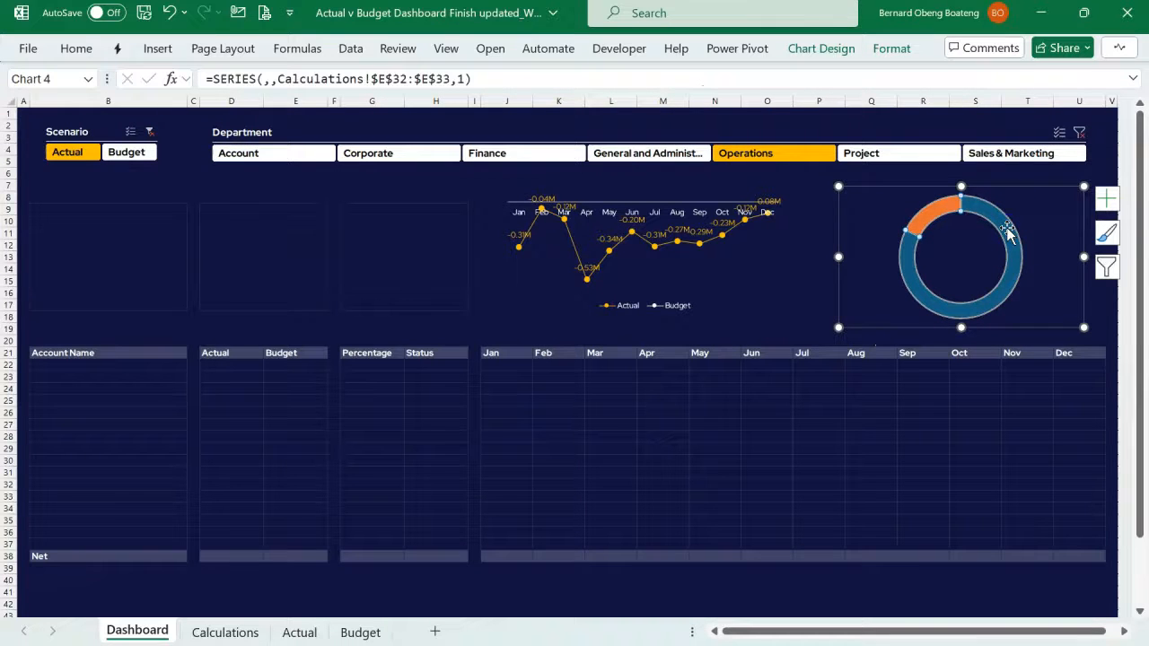
click(79, 48)
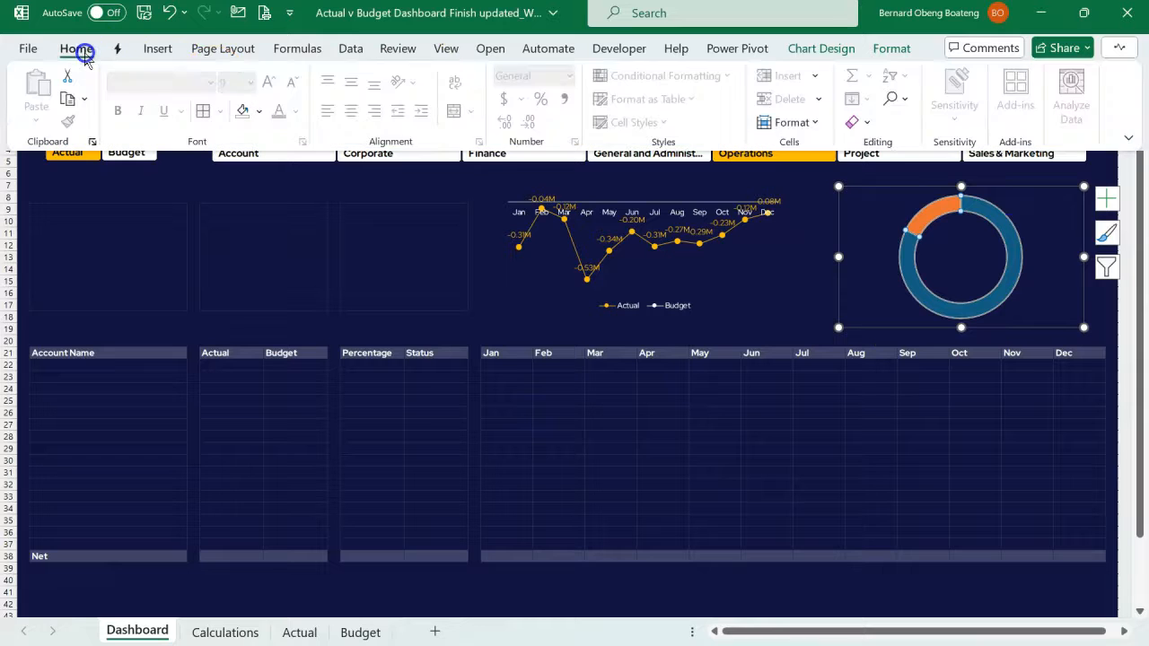
click(890, 48)
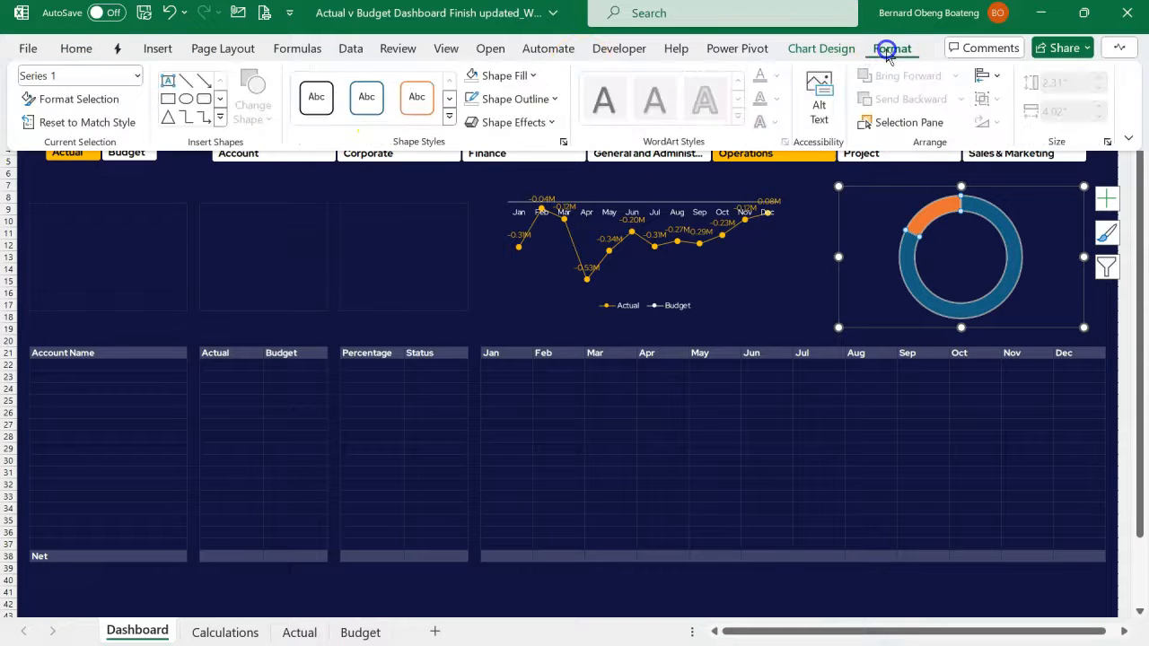
click(472, 100)
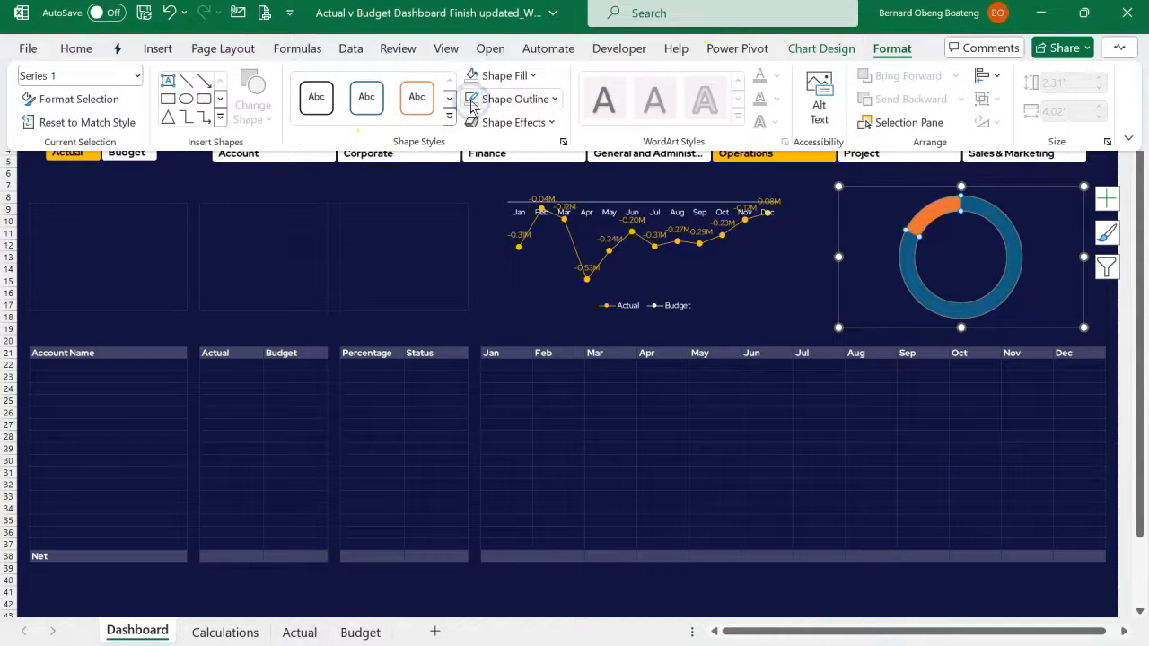
- Give the doughnut chart's larger slice a solid gold fill
click(1000, 228)
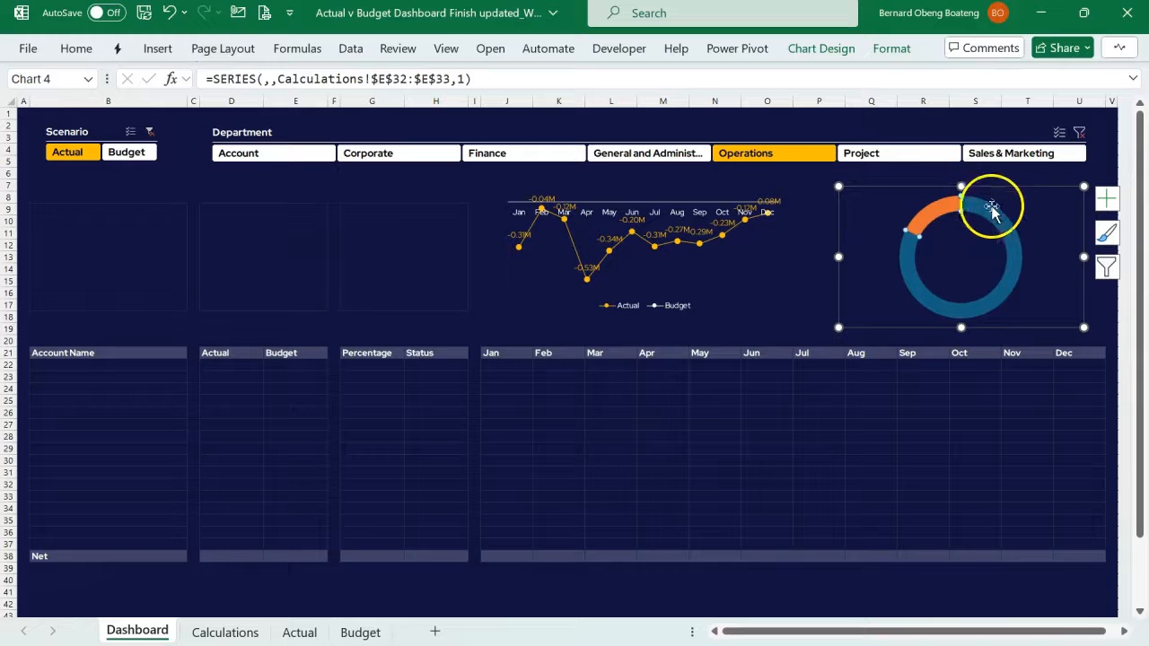
double_click(904, 235)
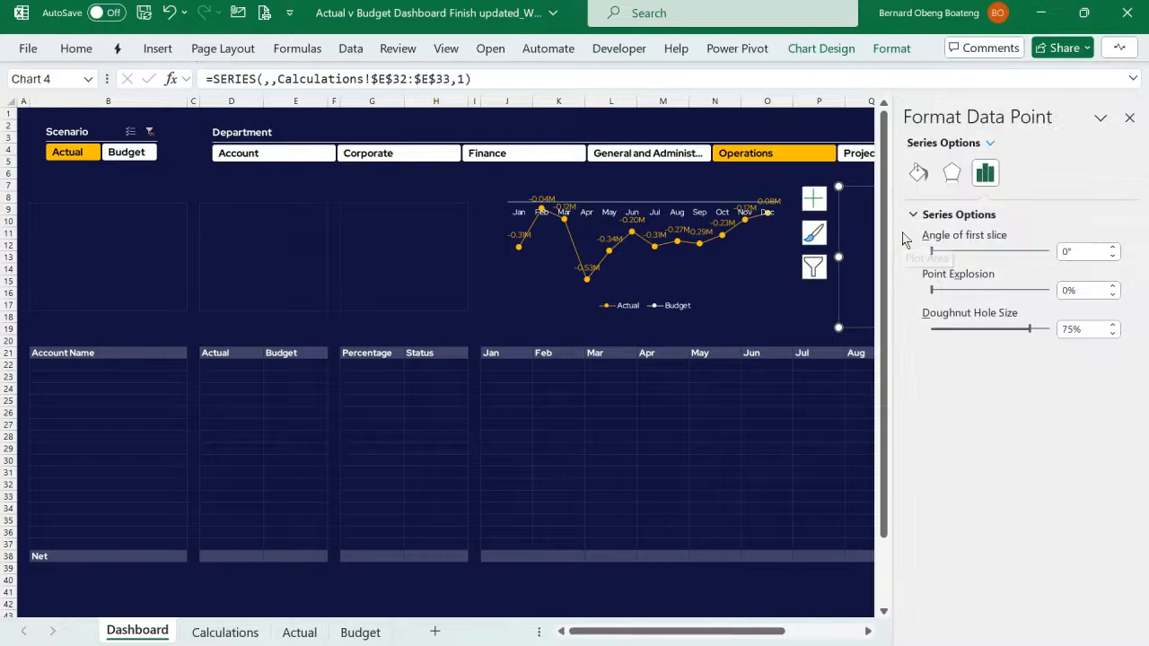
click(918, 173)
click(924, 215)
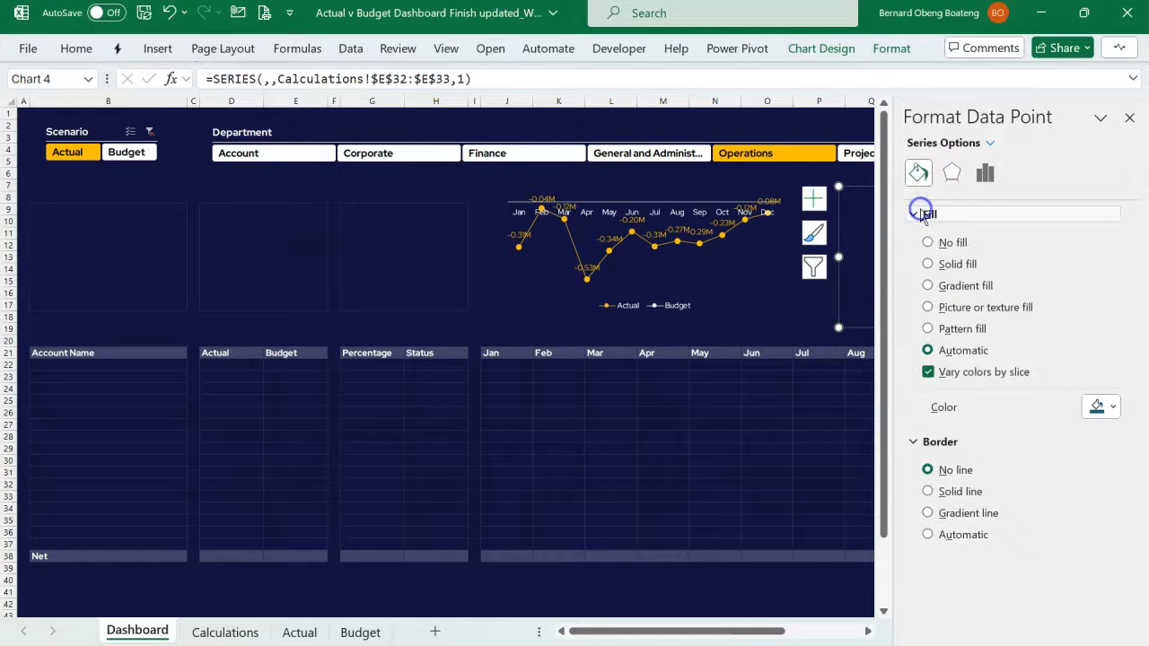
click(954, 265)
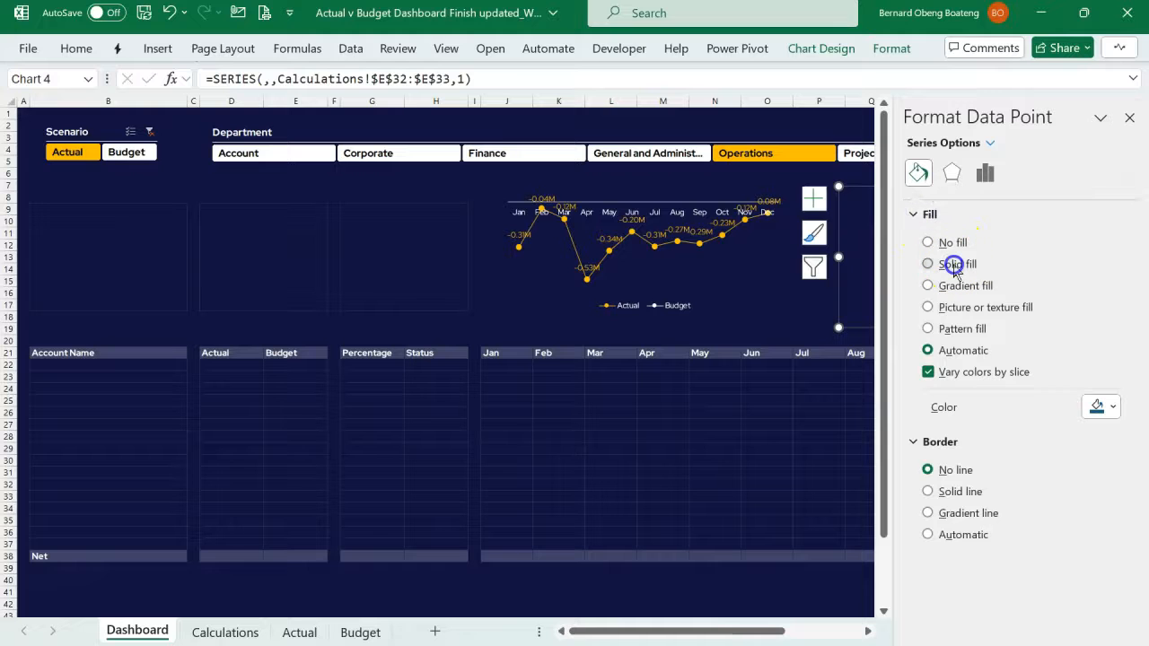
click(1111, 406)
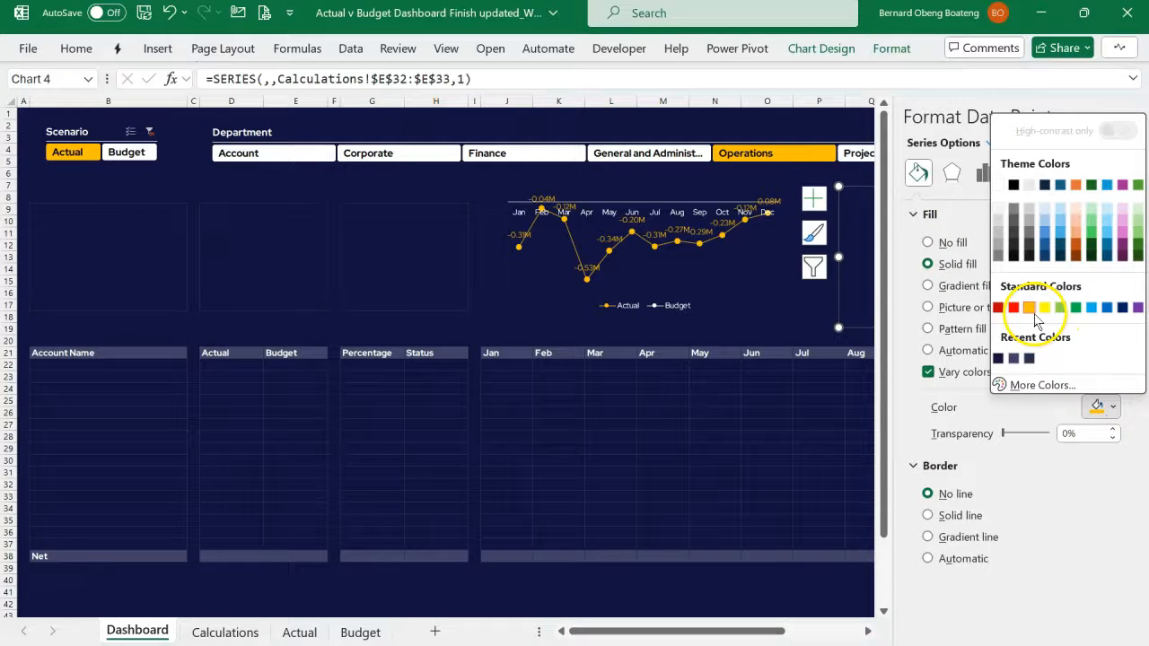
click(813, 352)
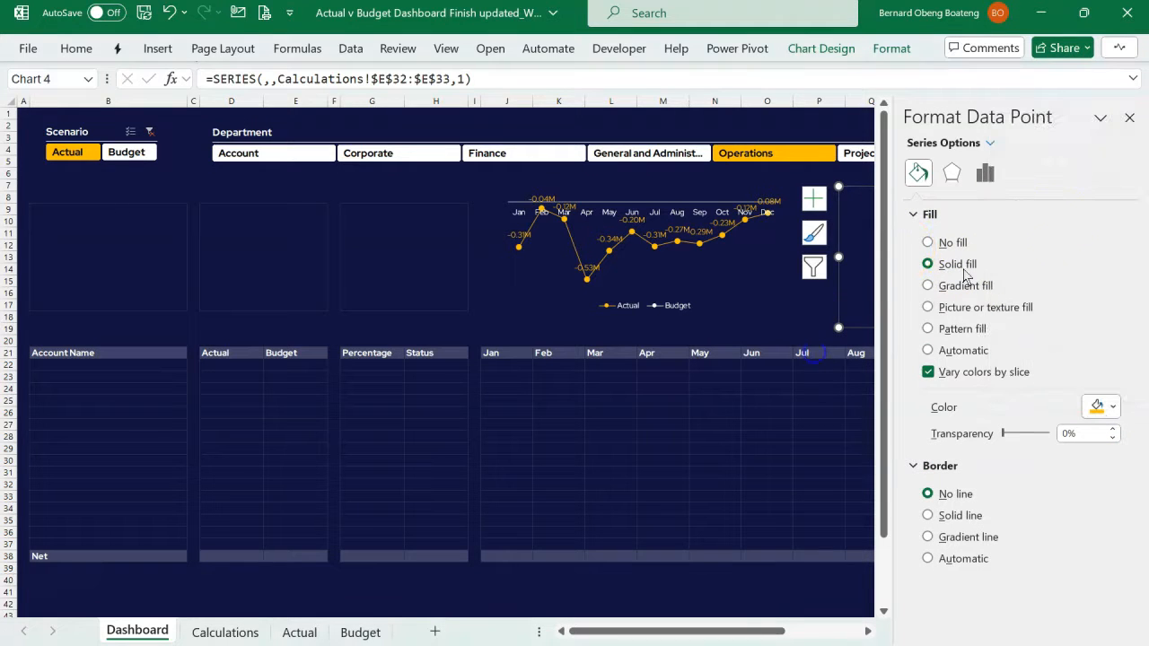
click(1129, 117)
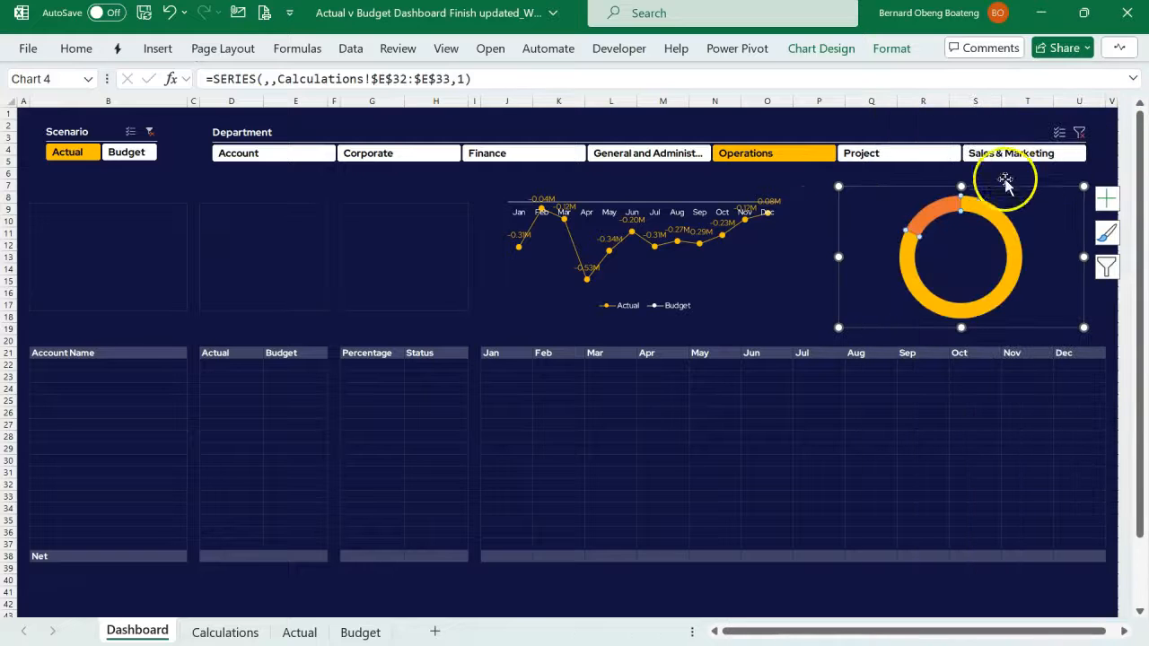
- Fill the doughnut chart's smaller slice with white
click(928, 213)
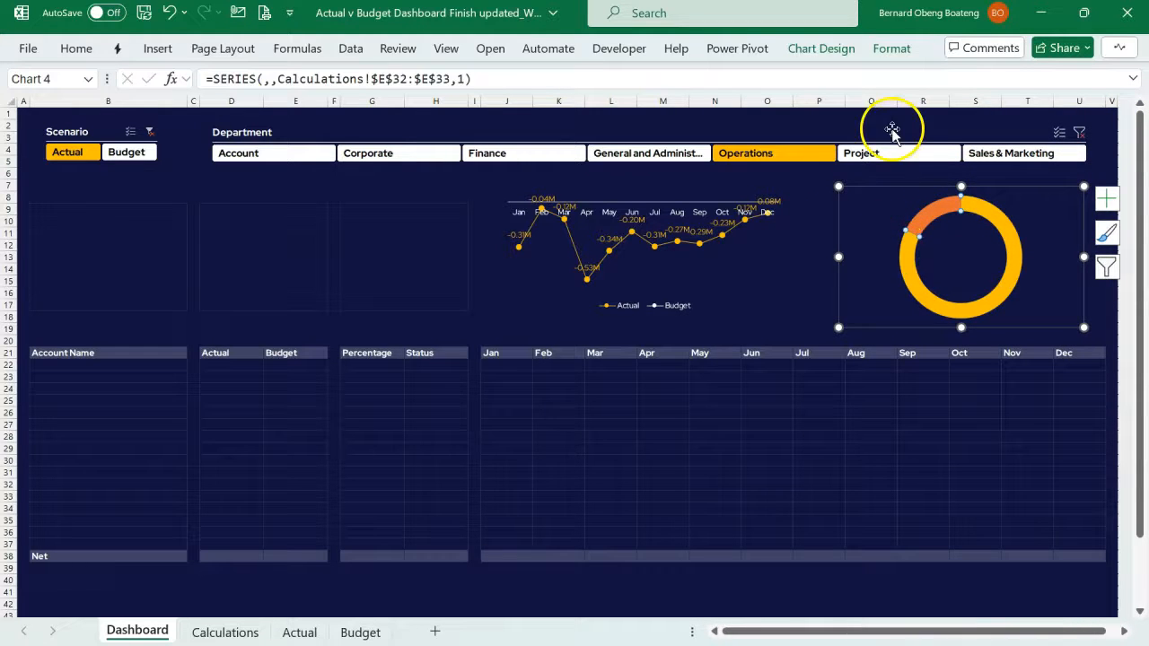
click(77, 52)
click(258, 112)
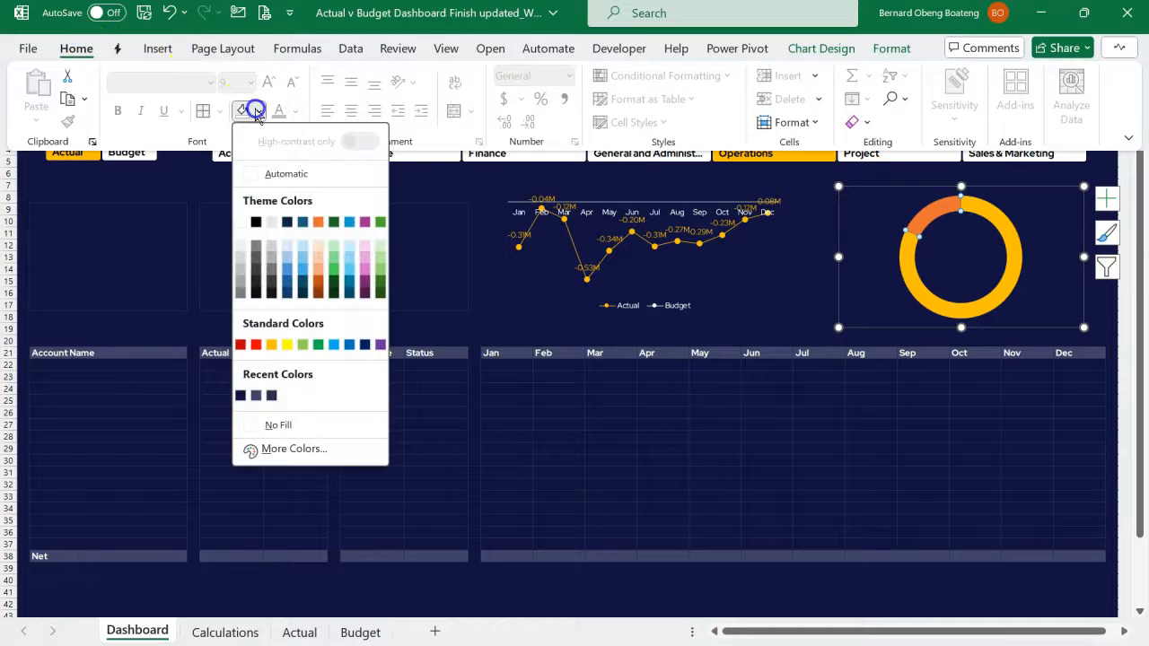
click(251, 176)
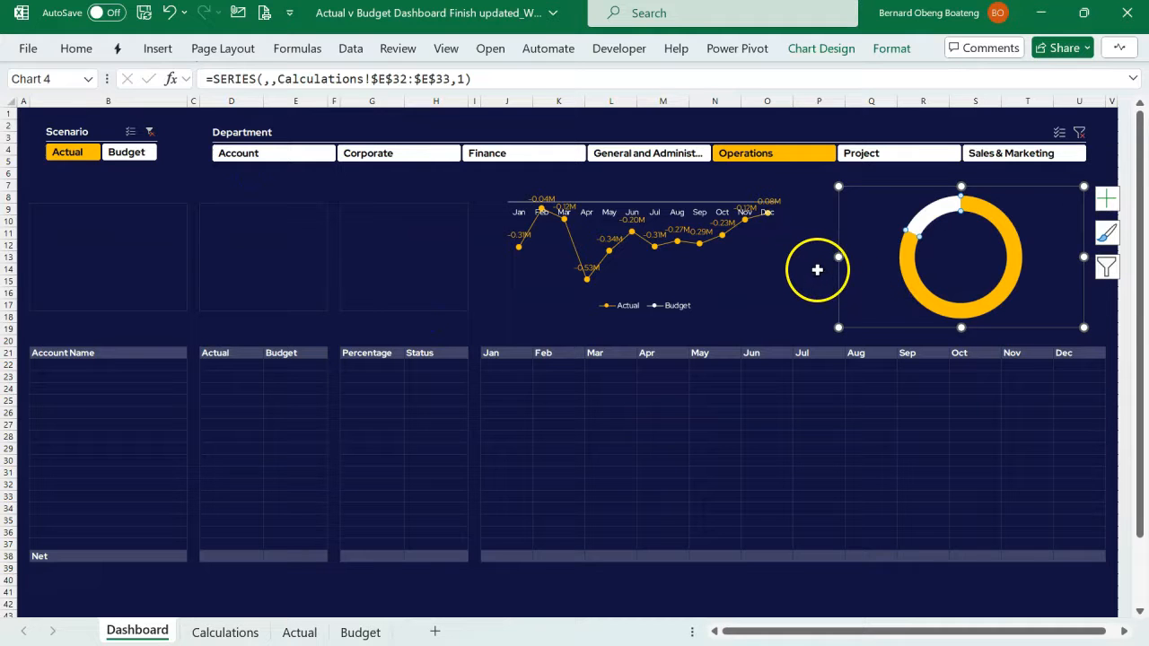
click(817, 267)
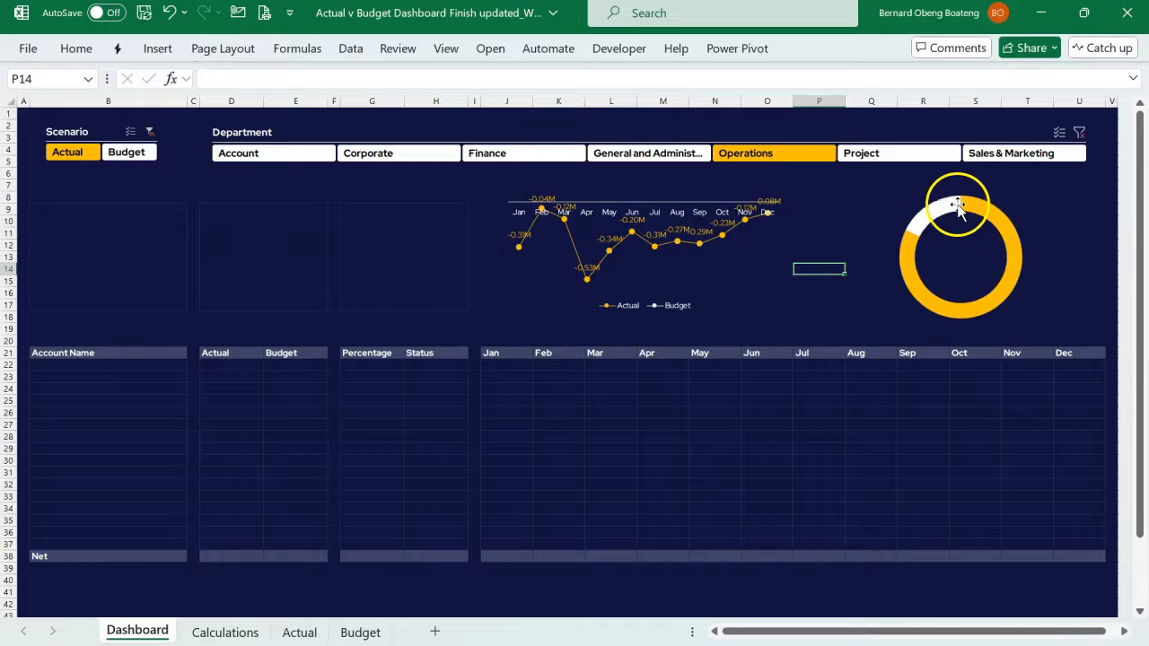
mouse_move(958, 206)
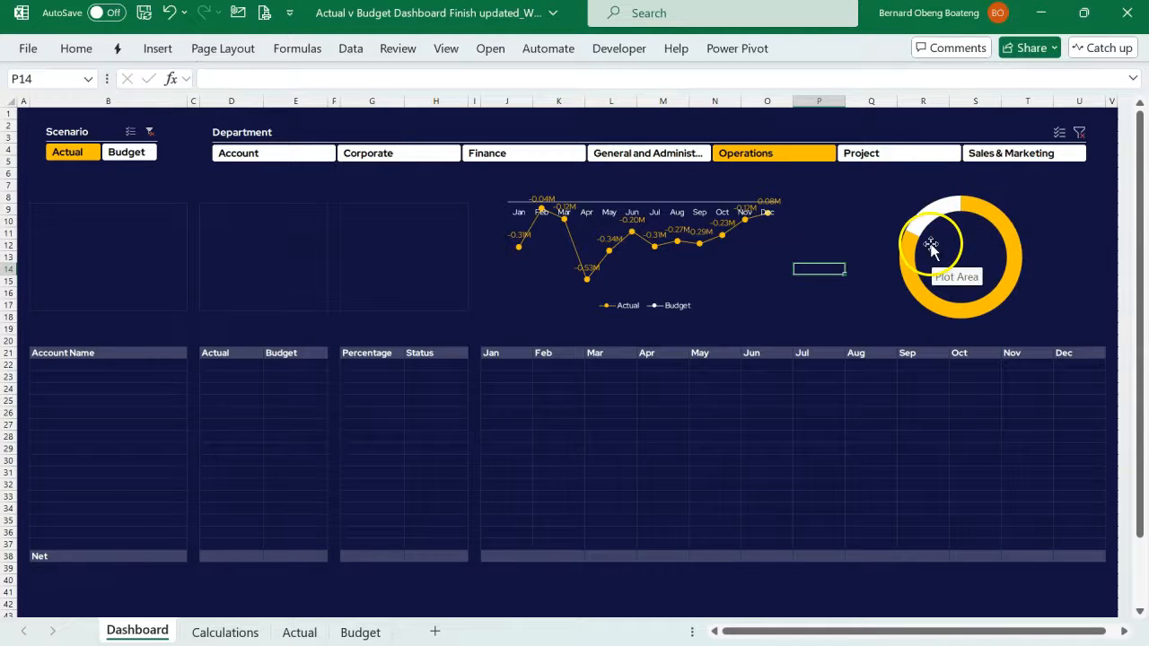
- Draw a text box about 1.06" wide and 0.59" high inside the hole of the doughnut chart
click(706, 379)
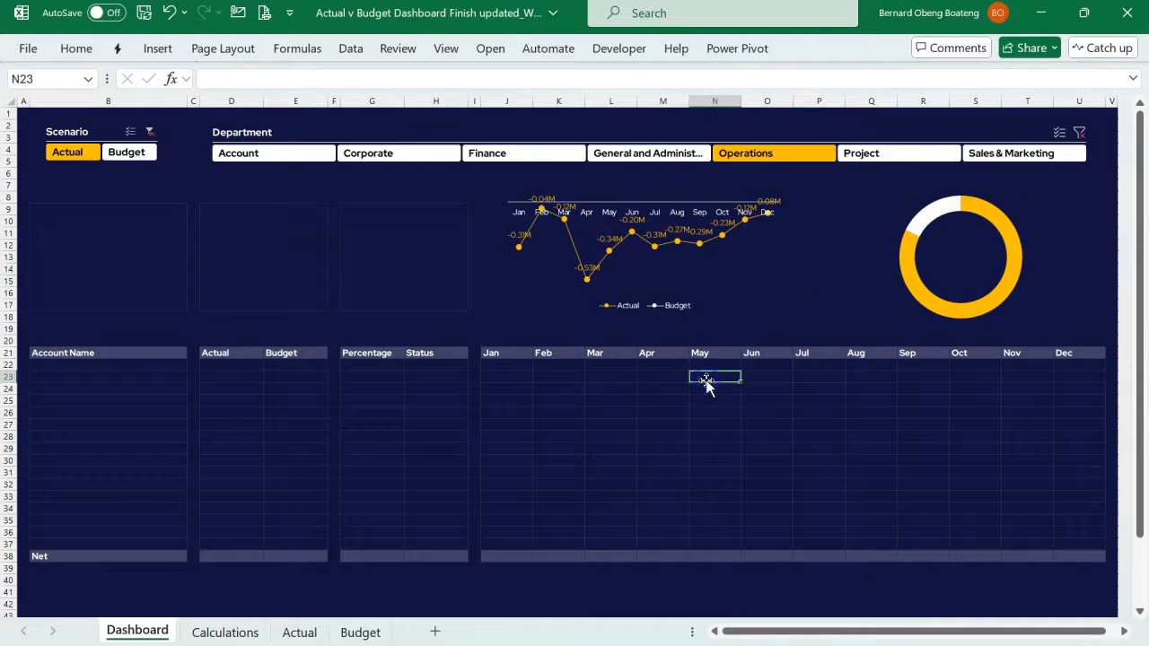
click(157, 48)
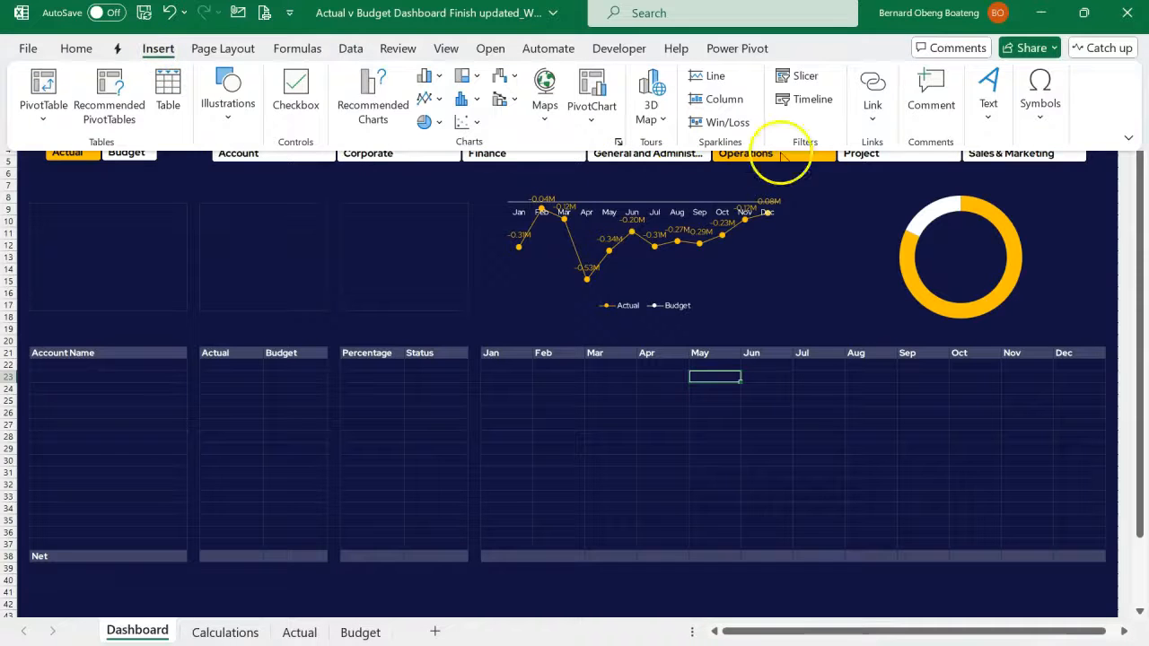
click(985, 105)
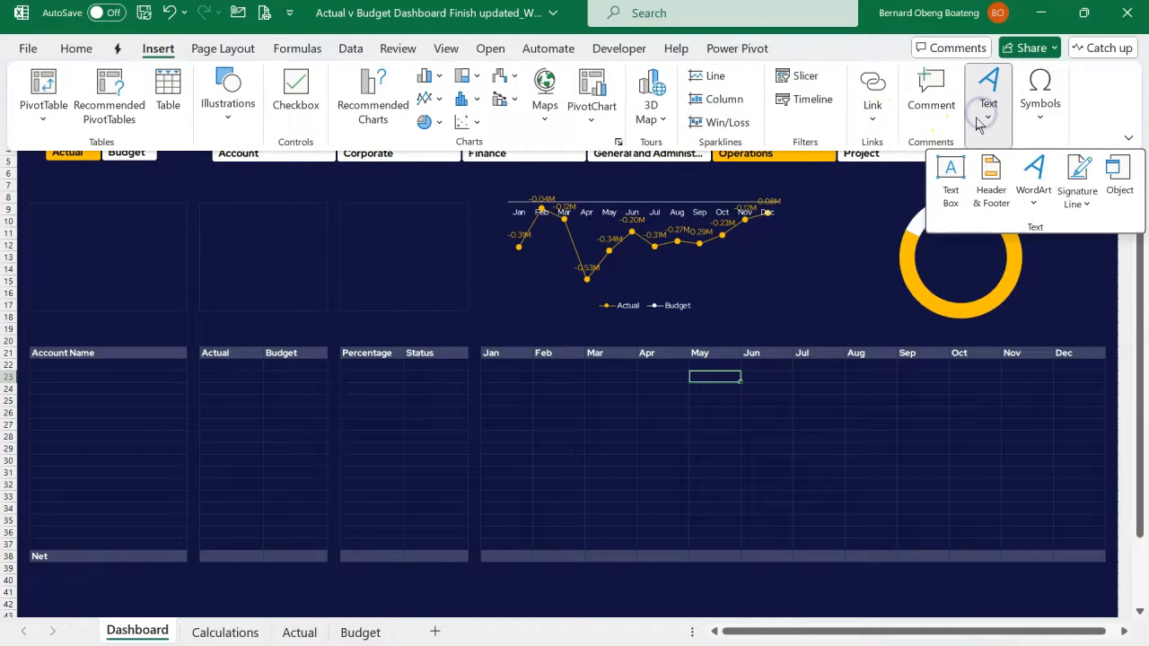
click(949, 179)
drag(930, 242, 983, 262)
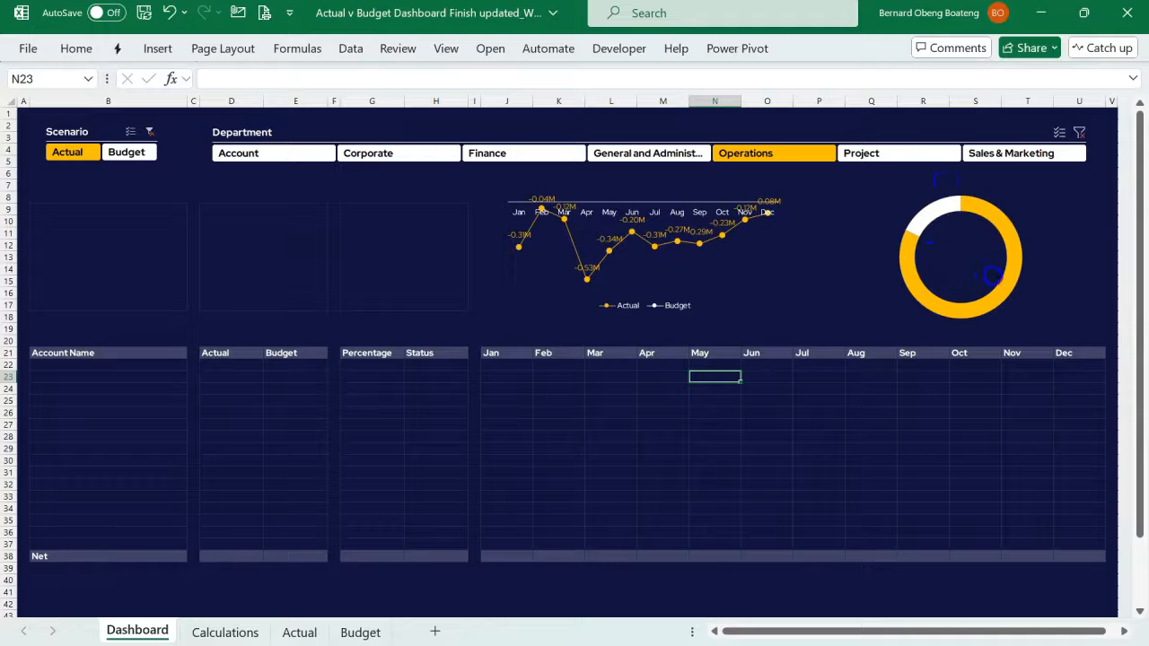
drag(993, 278, 994, 277)
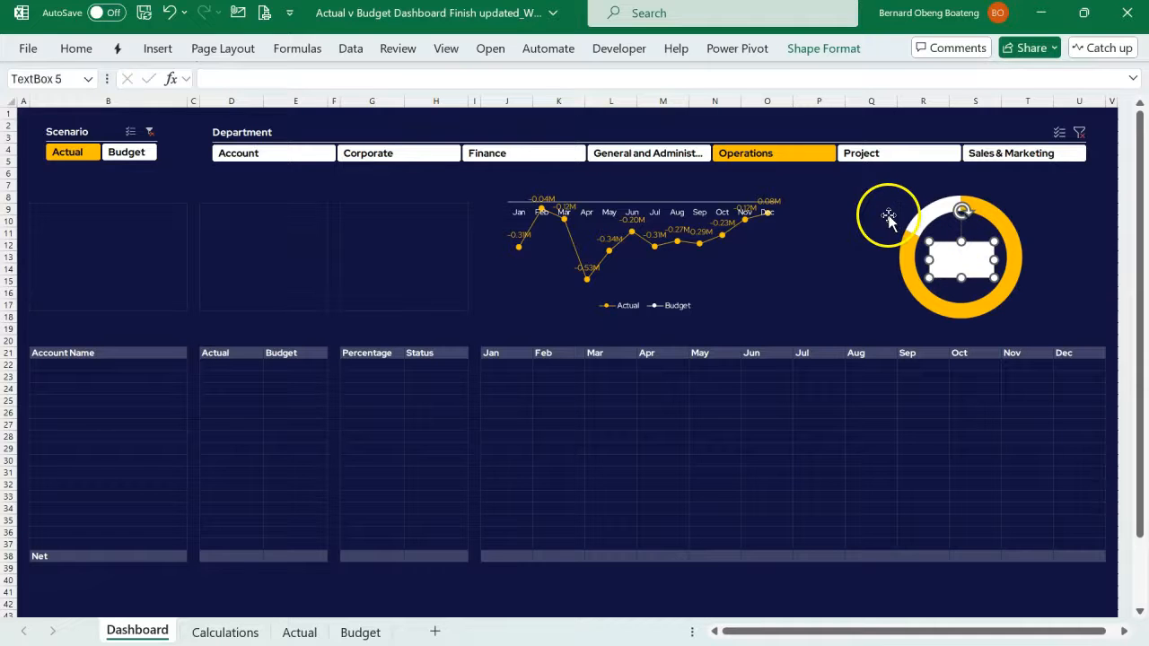
- Link the text box to the Actual percentage with the formula =Calculations!D32
click(612, 82)
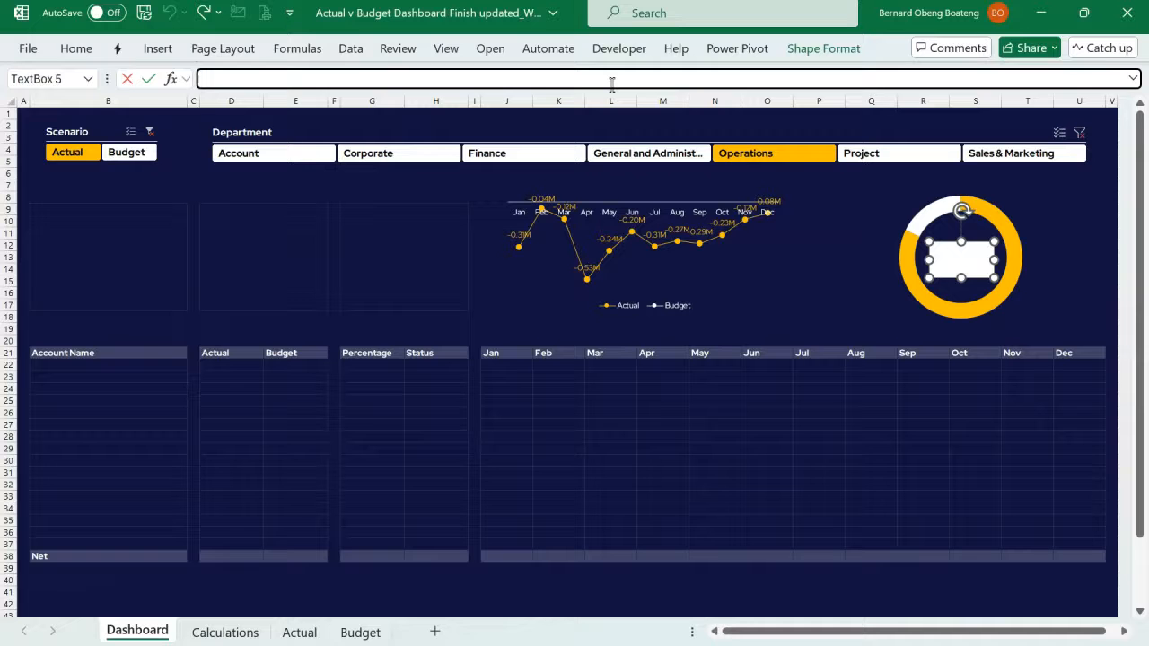
text(=)
click(246, 633)
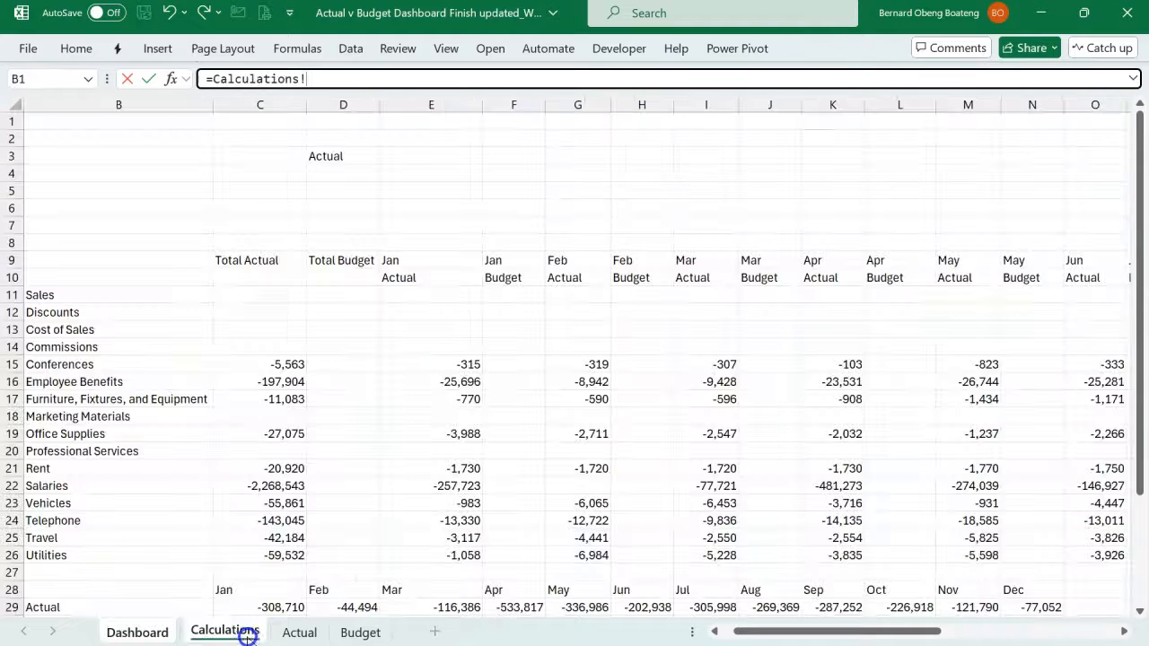
scroll(287, 538, down, 6)
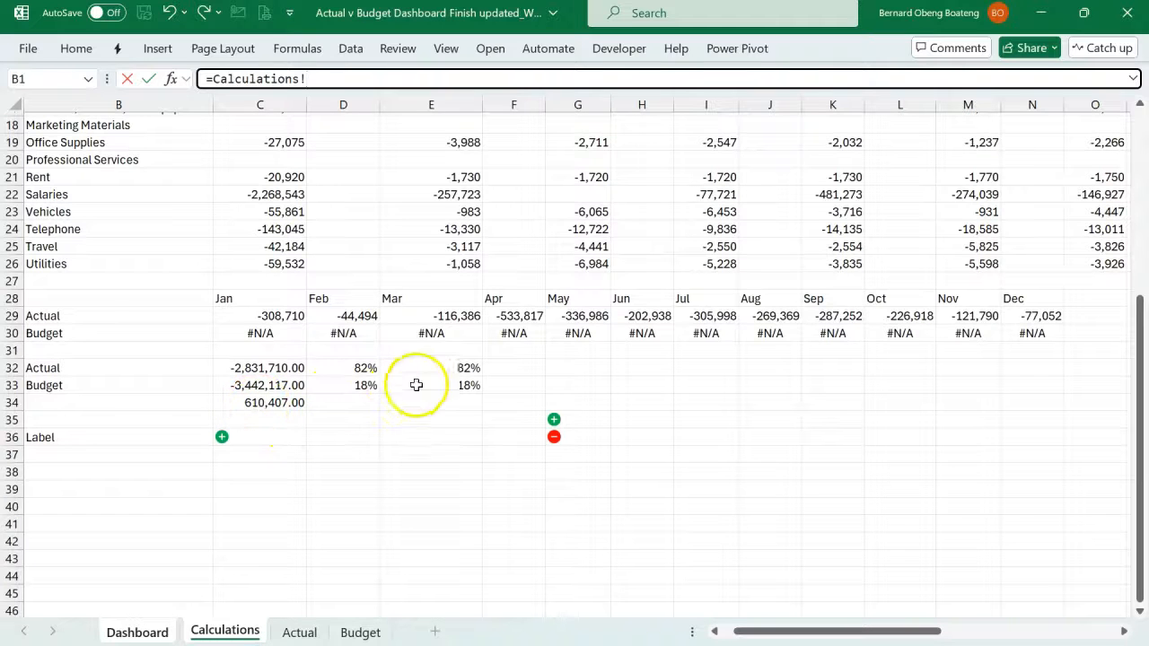
click(362, 368)
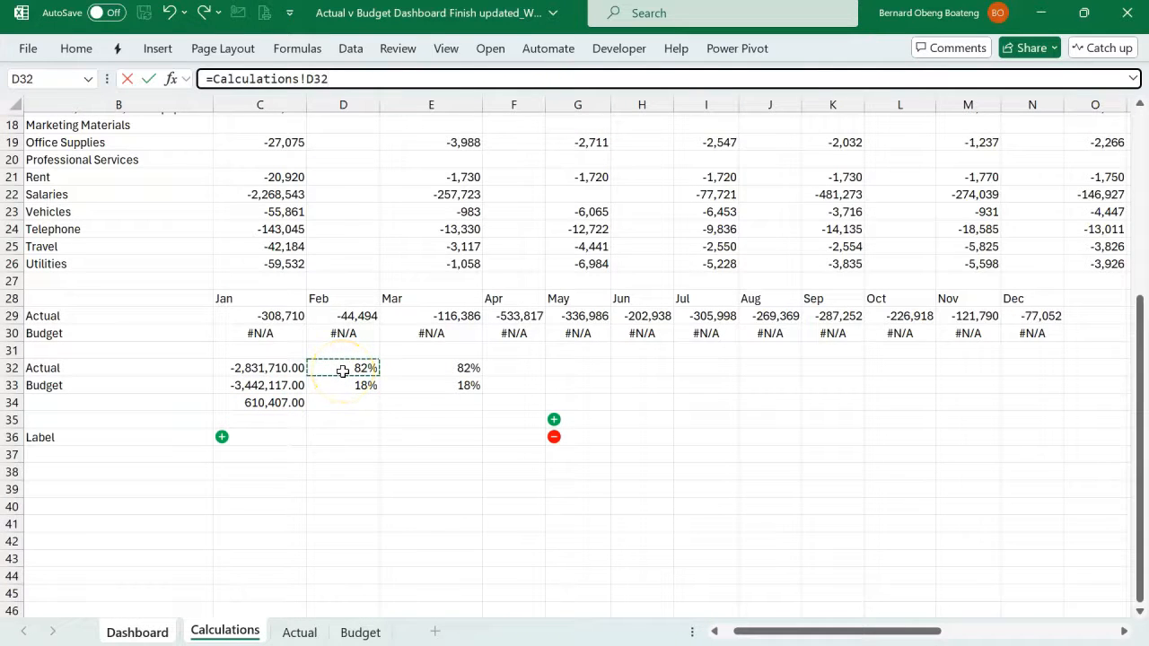
key(Return)
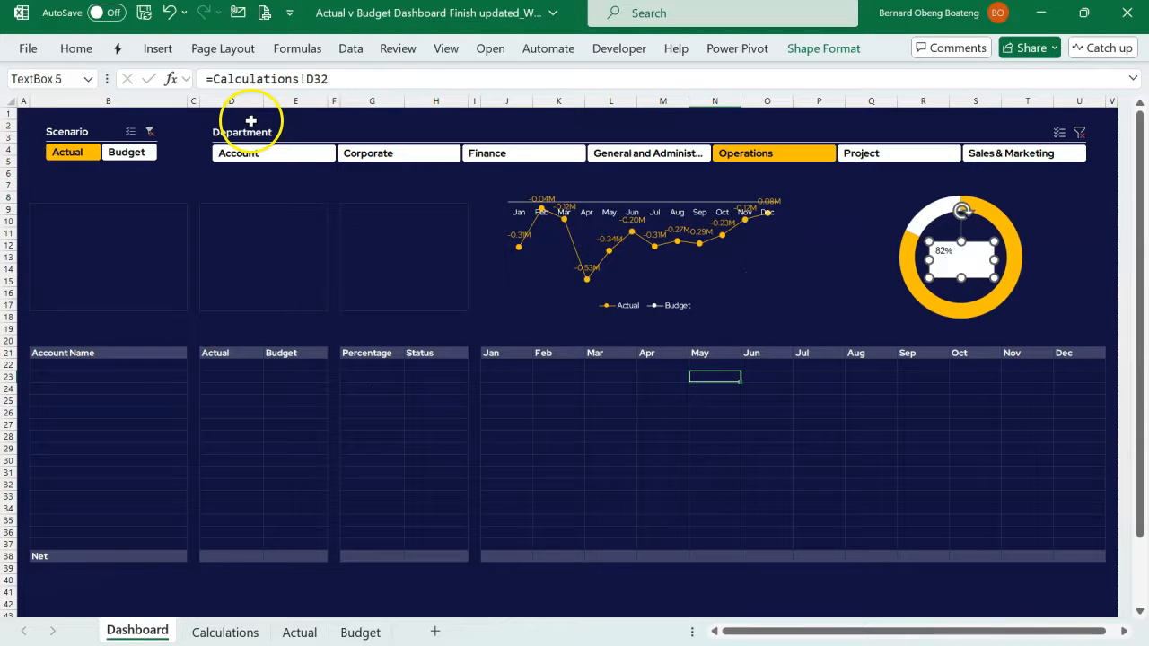
- Centre the percentage text horizontally and vertically in its text box and enlarge it to 24 pt
click(76, 50)
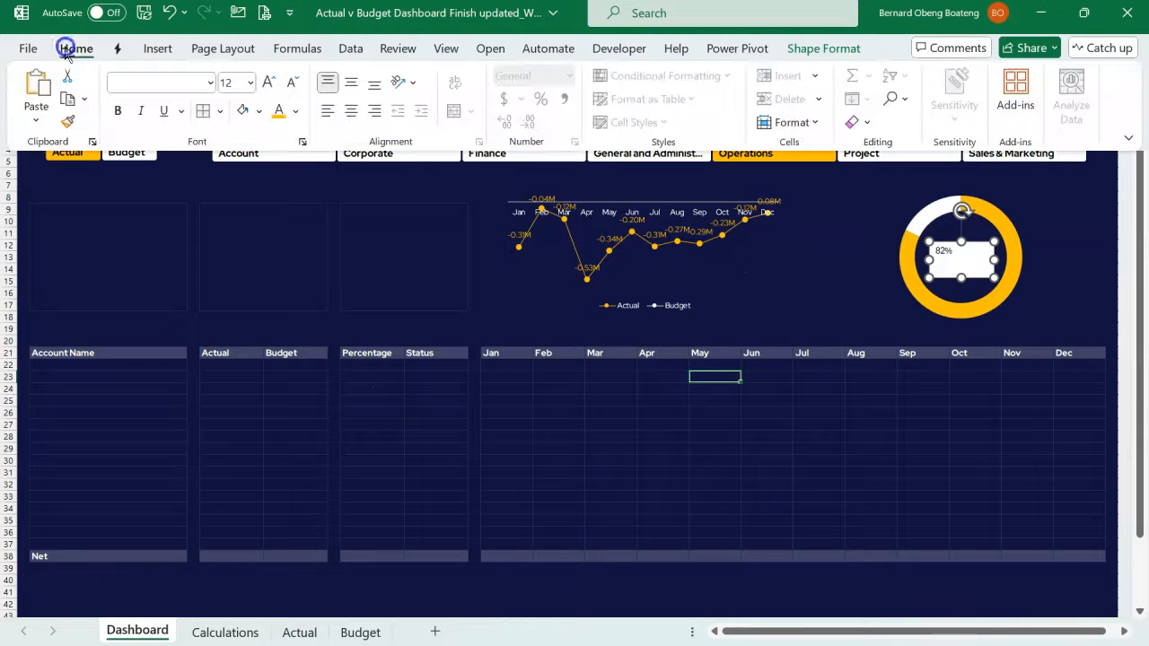
click(348, 84)
click(355, 115)
click(270, 87)
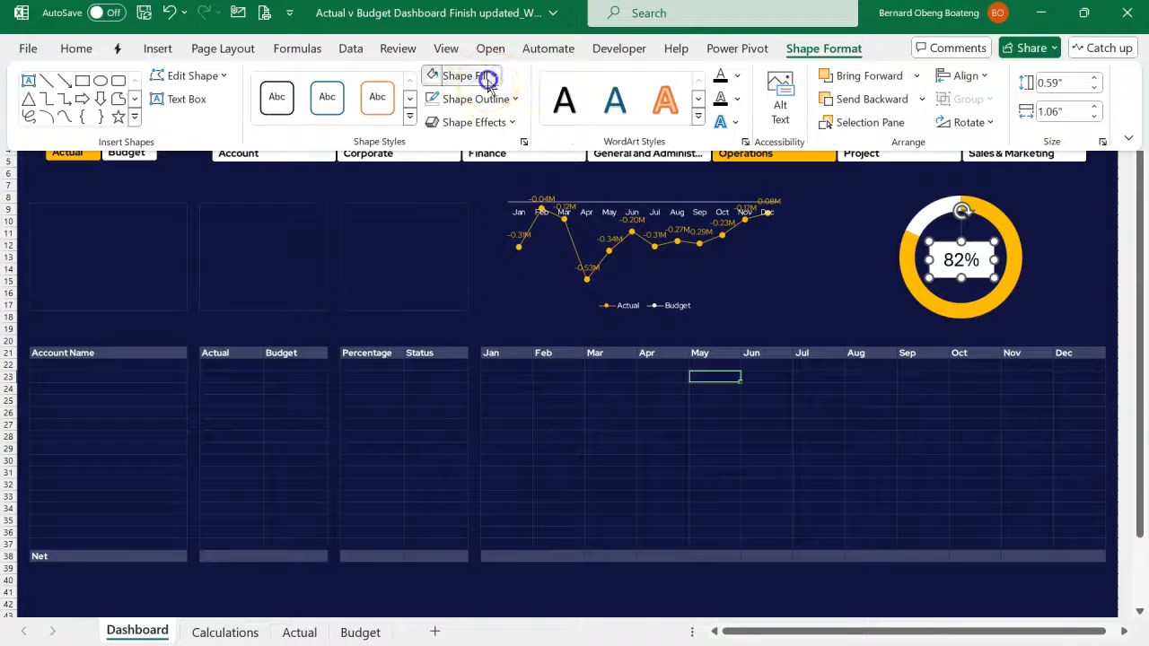
- Remove the fill and outline of the percentage text box and colour its text white
click(485, 76)
click(505, 387)
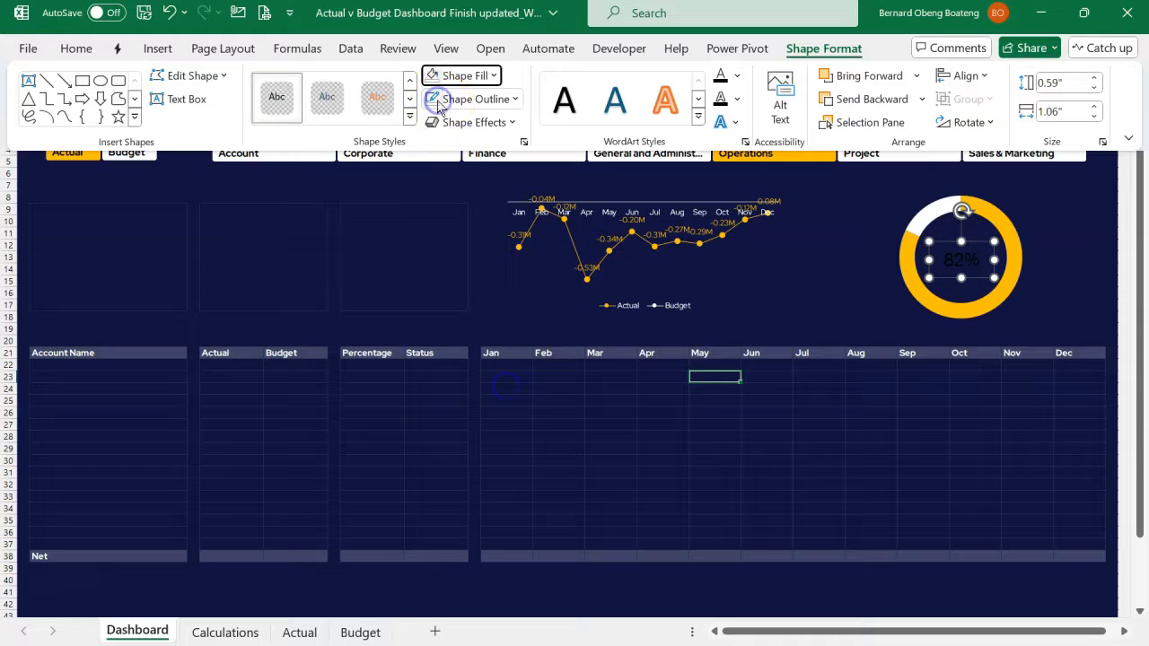
click(76, 49)
click(300, 114)
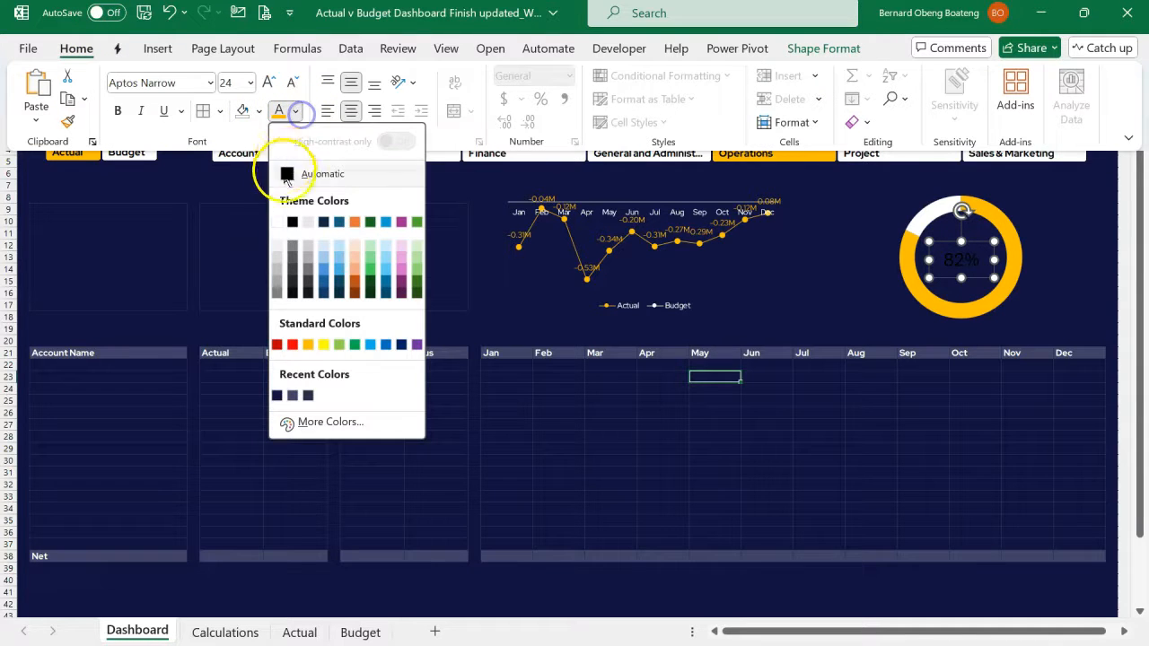
click(279, 225)
click(428, 358)
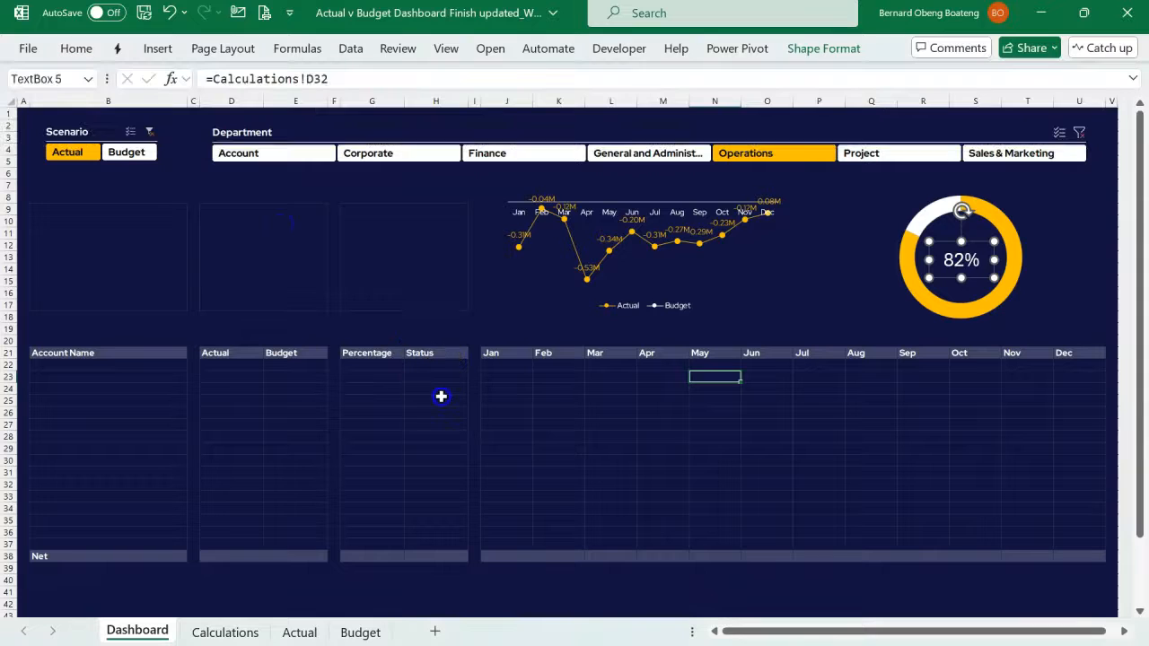
- Set the font of the percentage text box to Red Hat Display and deselect it
click(76, 48)
click(186, 81)
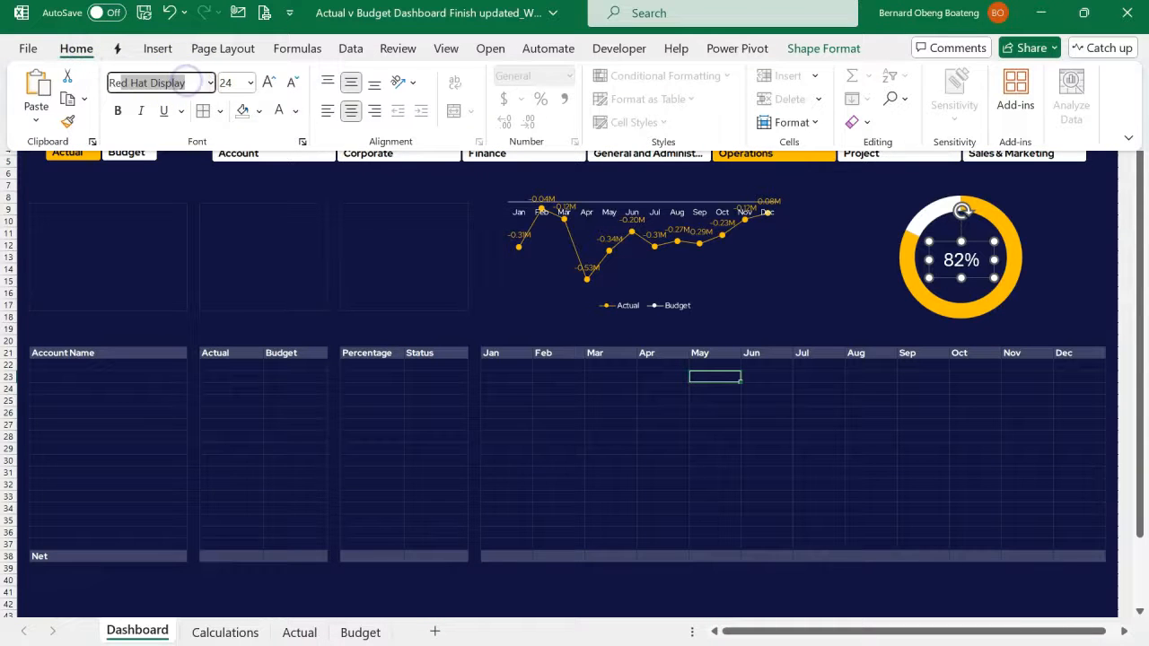
key(Return)
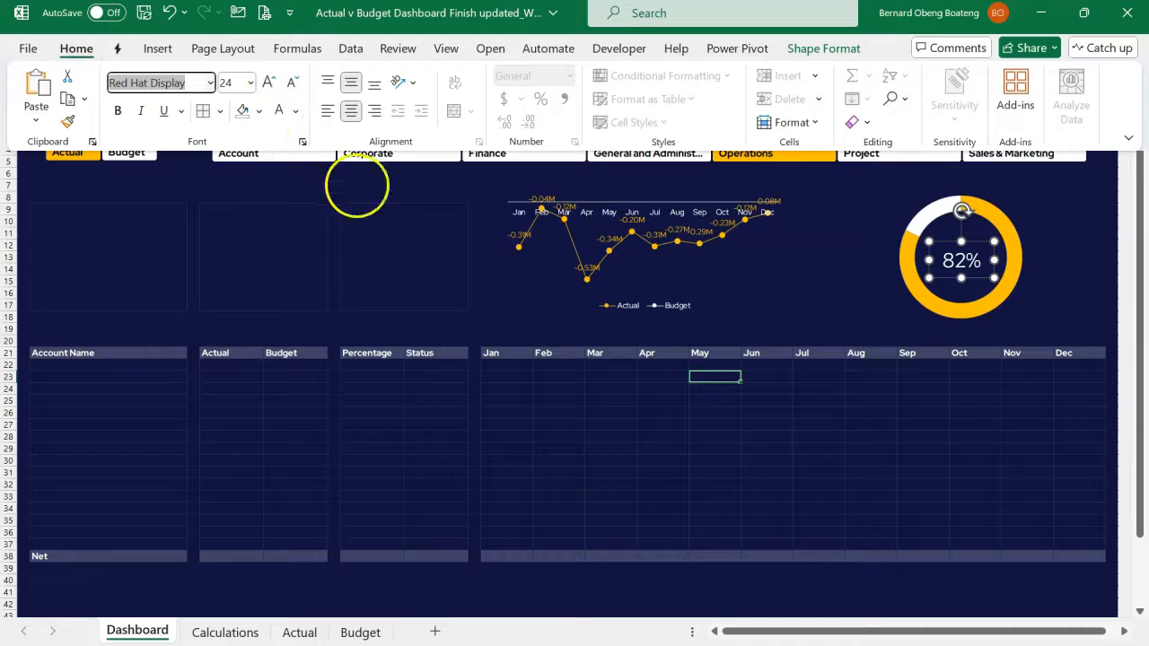
click(405, 374)
click(408, 377)
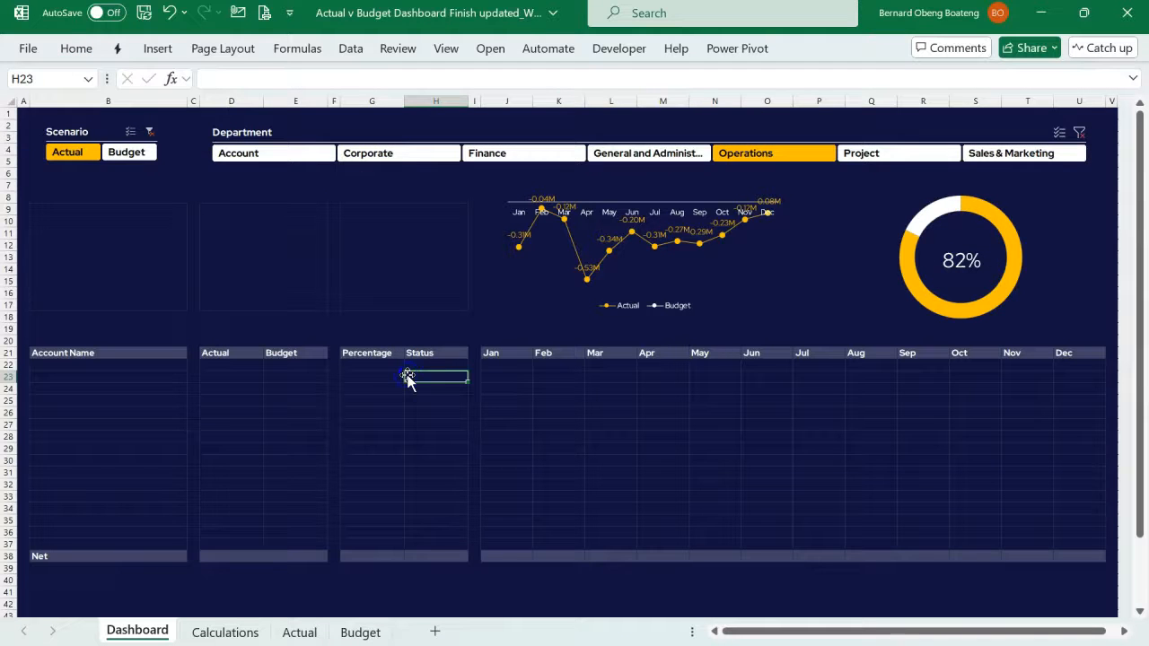
- Test the charts by switching the Department slicer through several departments, including Project, and finish on Sales & Marketing
click(979, 153)
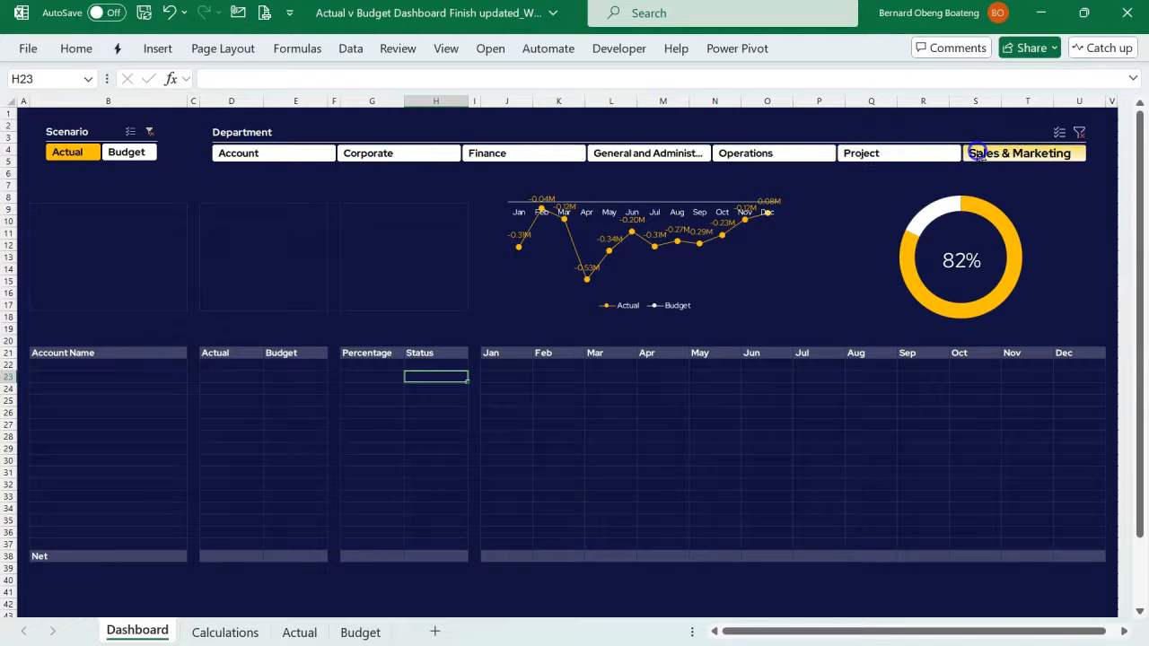
click(928, 149)
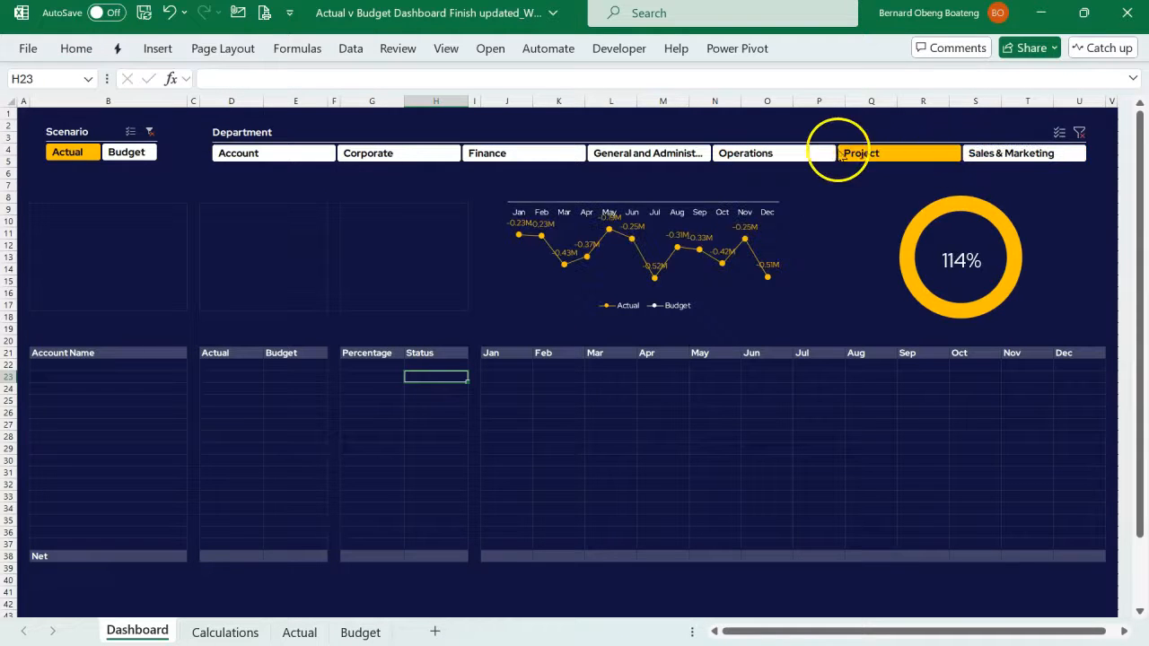
click(822, 154)
click(676, 151)
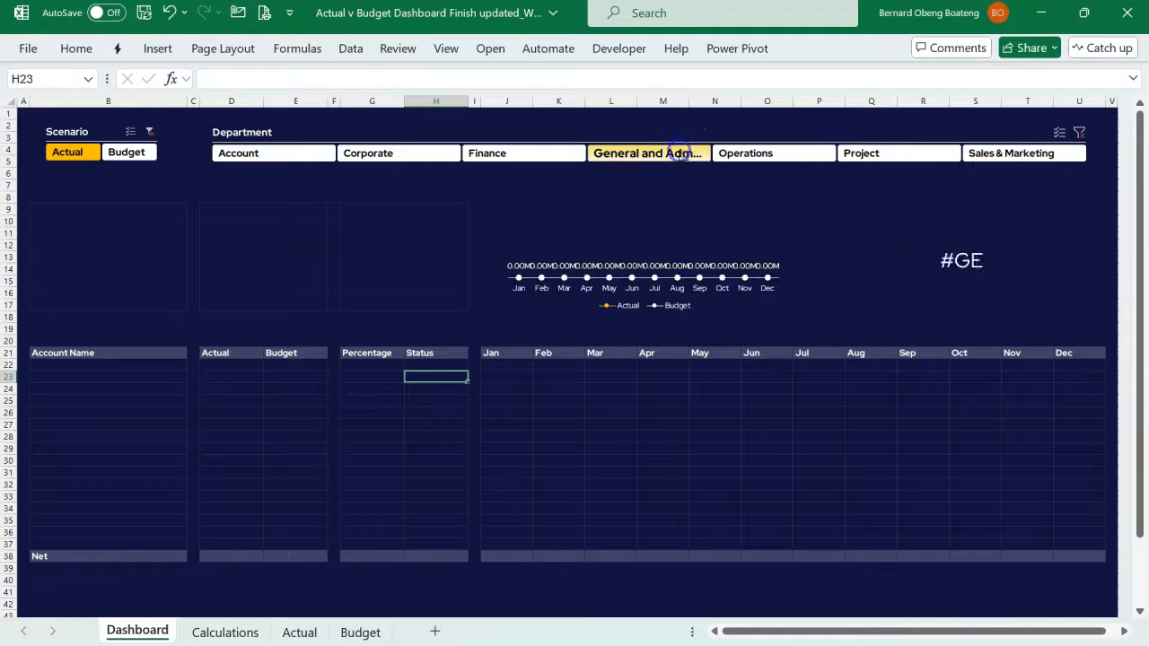
click(1019, 150)
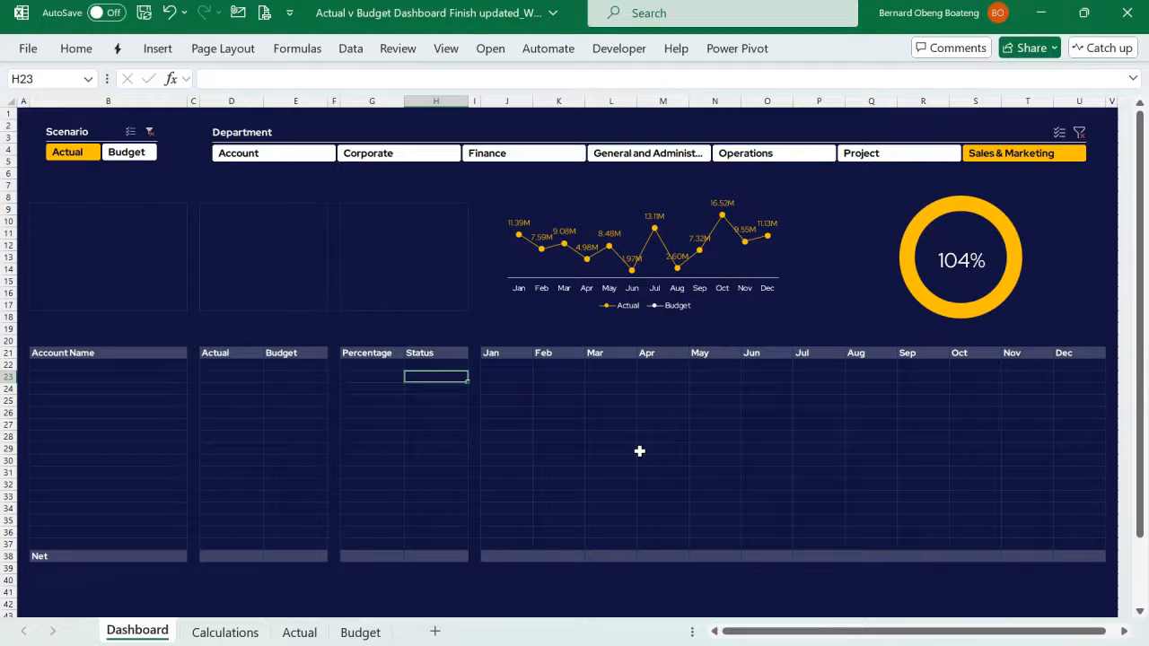
- Compare the empty dashboard table with the finished workbook's Account Name, Actual, Budget and Status columns, and return to the working file
drag(138, 363, 1025, 535)
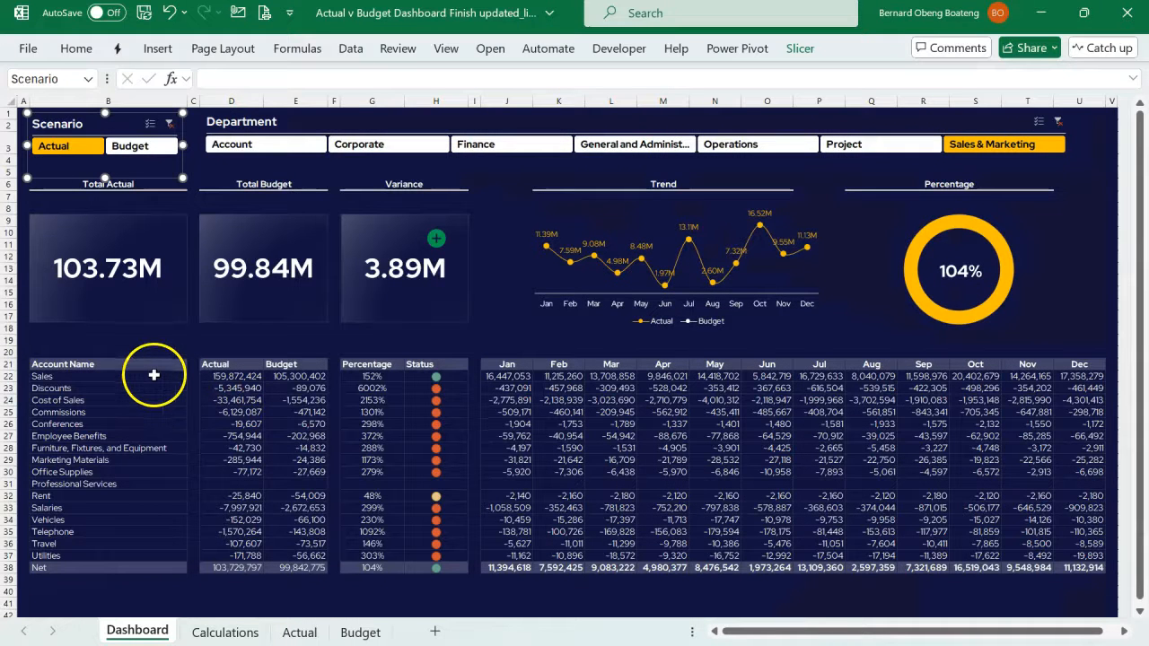
drag(143, 376, 136, 556)
drag(246, 378, 278, 543)
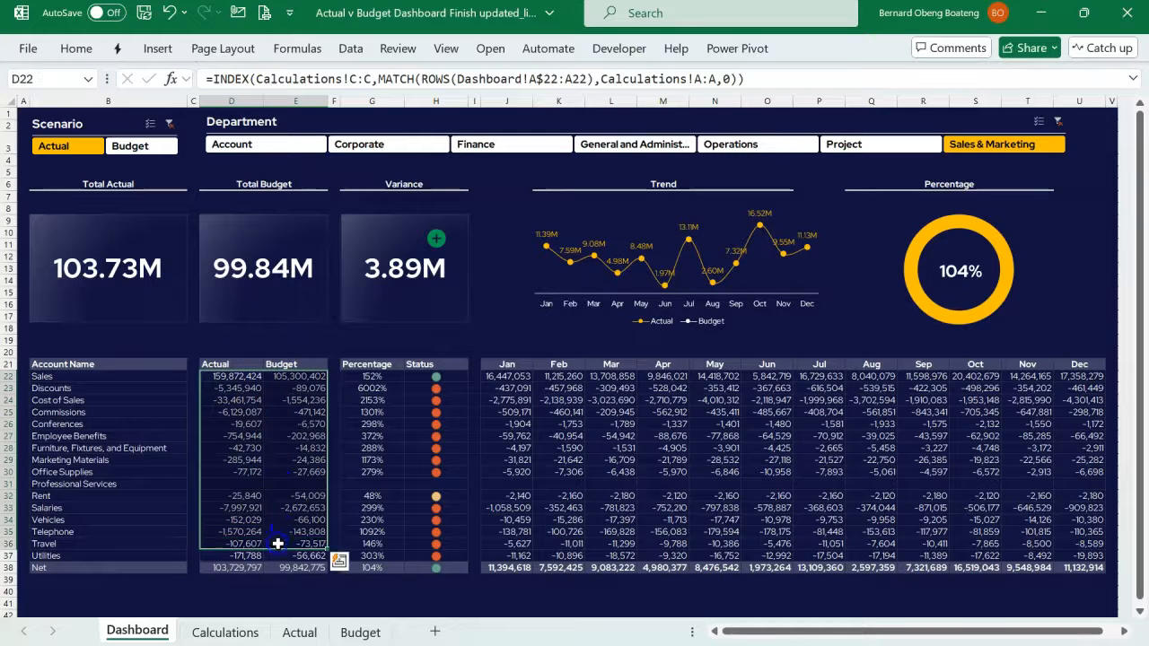
drag(436, 377, 434, 546)
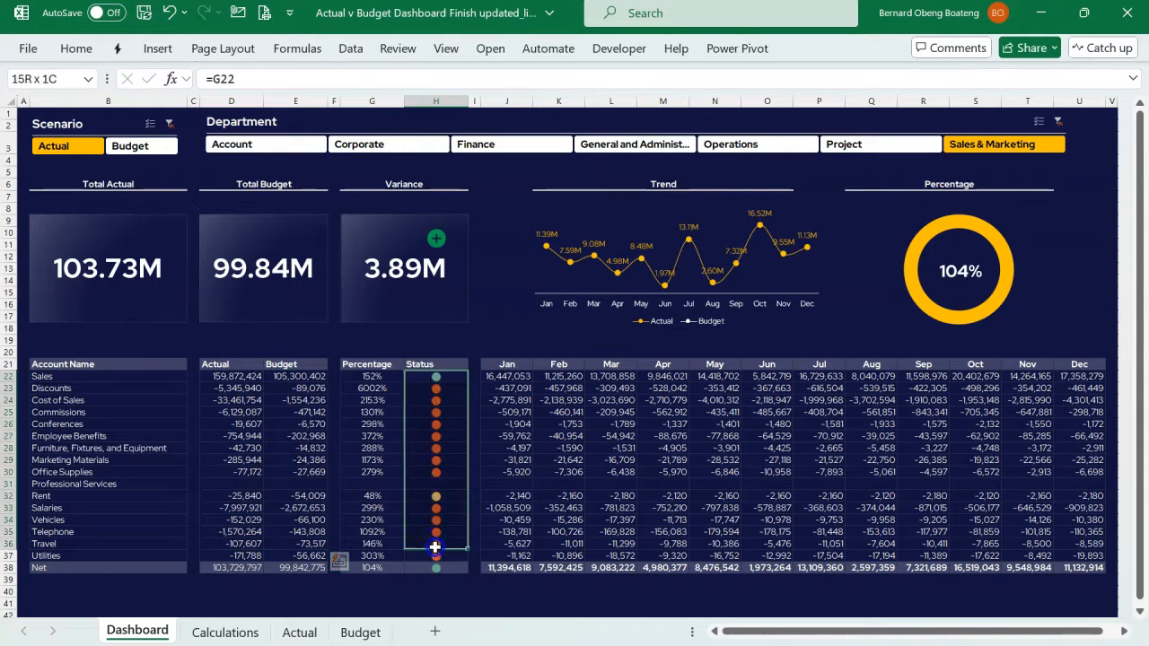
key(alt+Tab)
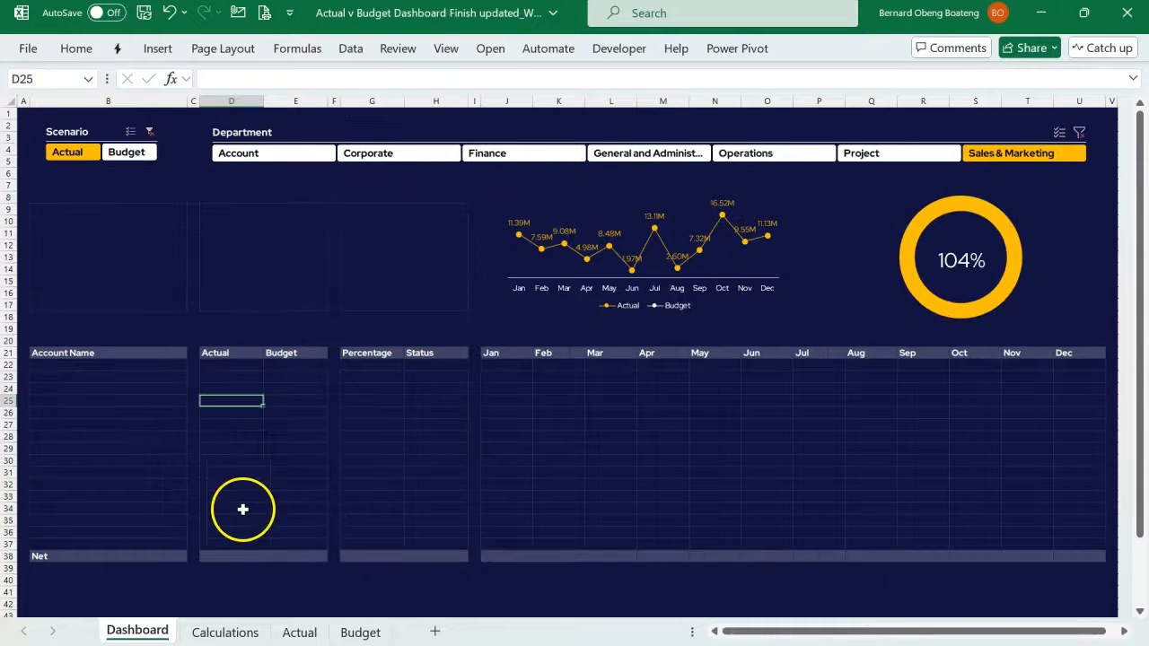
- Review the account names in B11:B26 of the Calculations sheet and the formulas behind them
click(234, 631)
scroll(249, 327, up, 5)
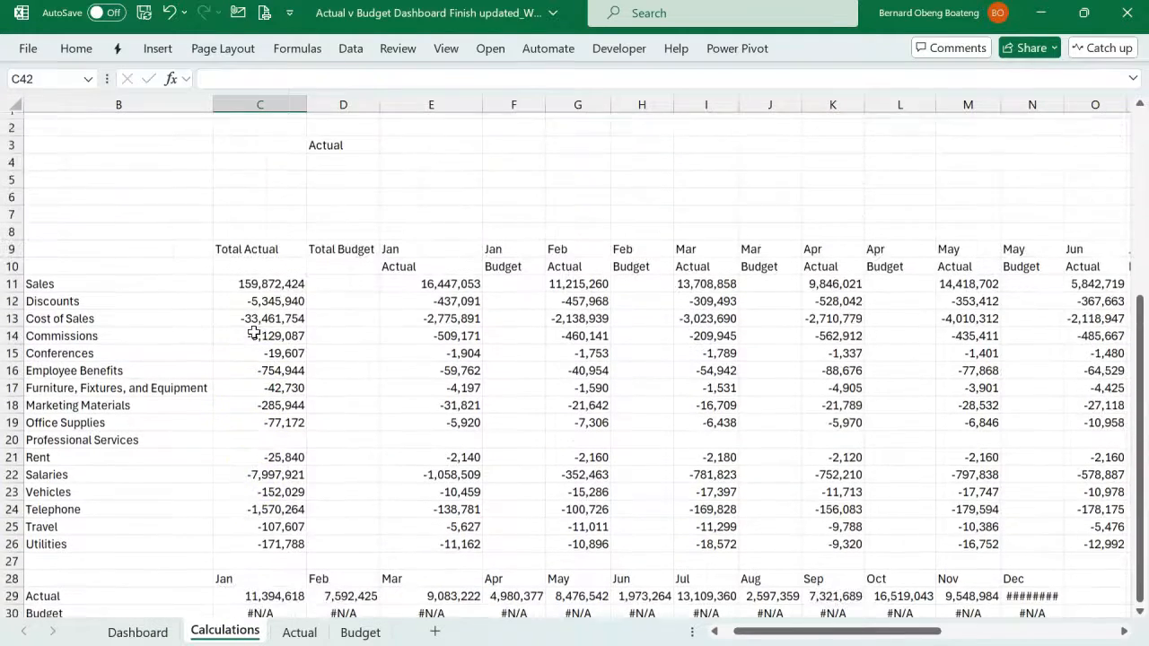
scroll(254, 333, left, 1)
scroll(252, 329, down, 1)
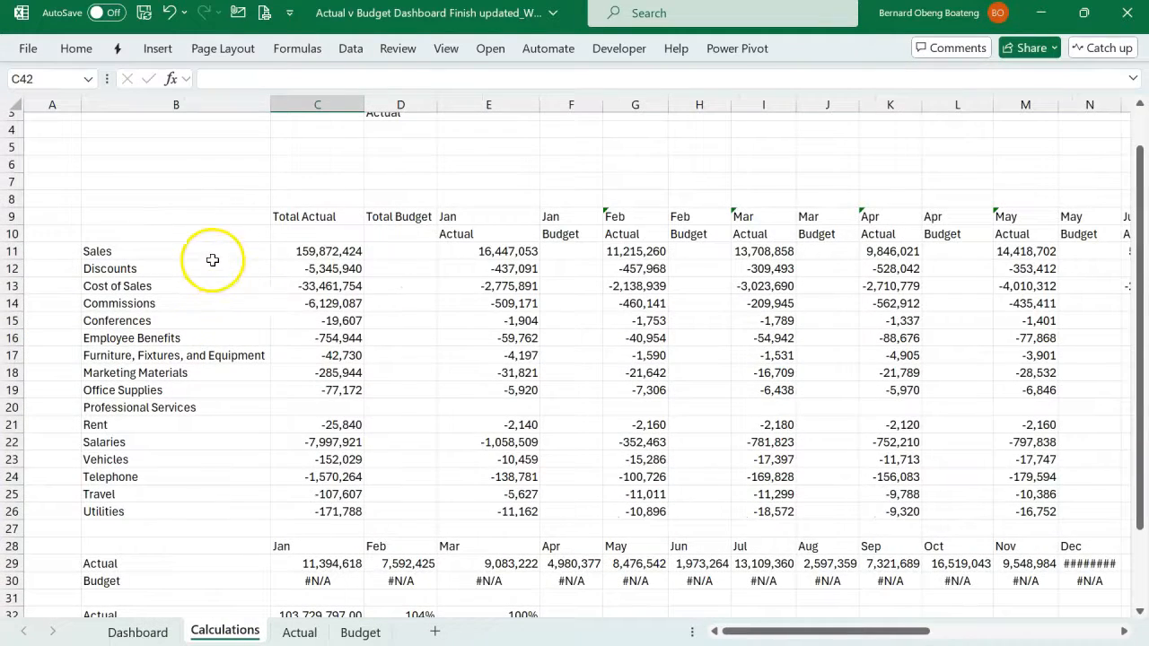
drag(219, 254, 209, 504)
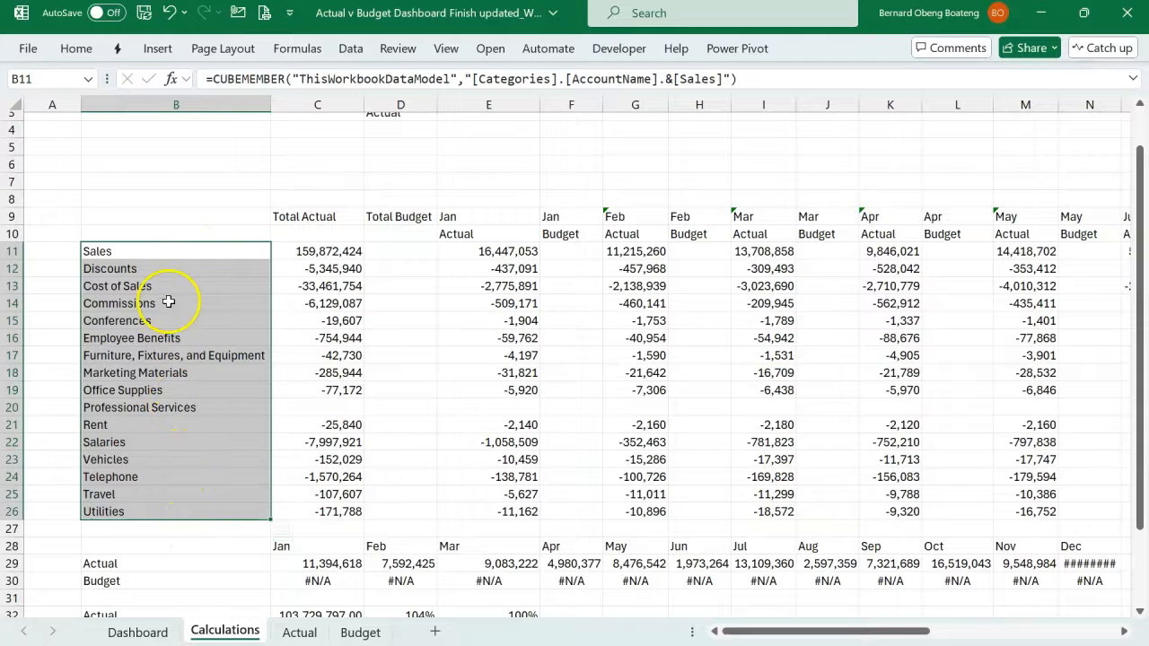
scroll(169, 298, down, 1)
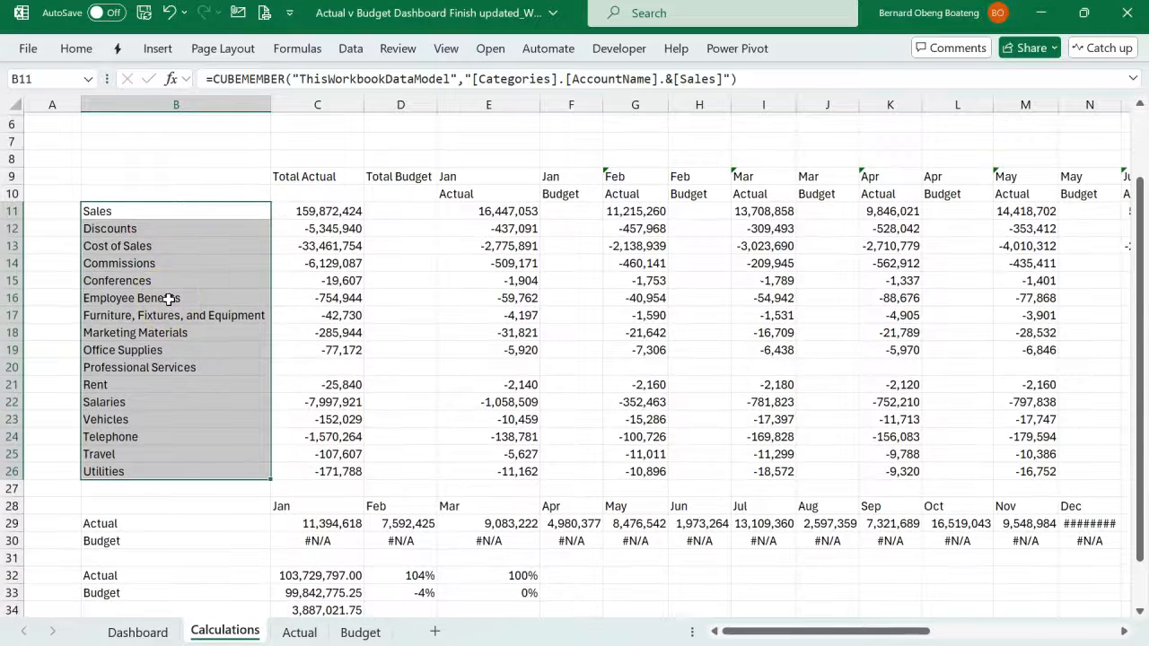
click(154, 245)
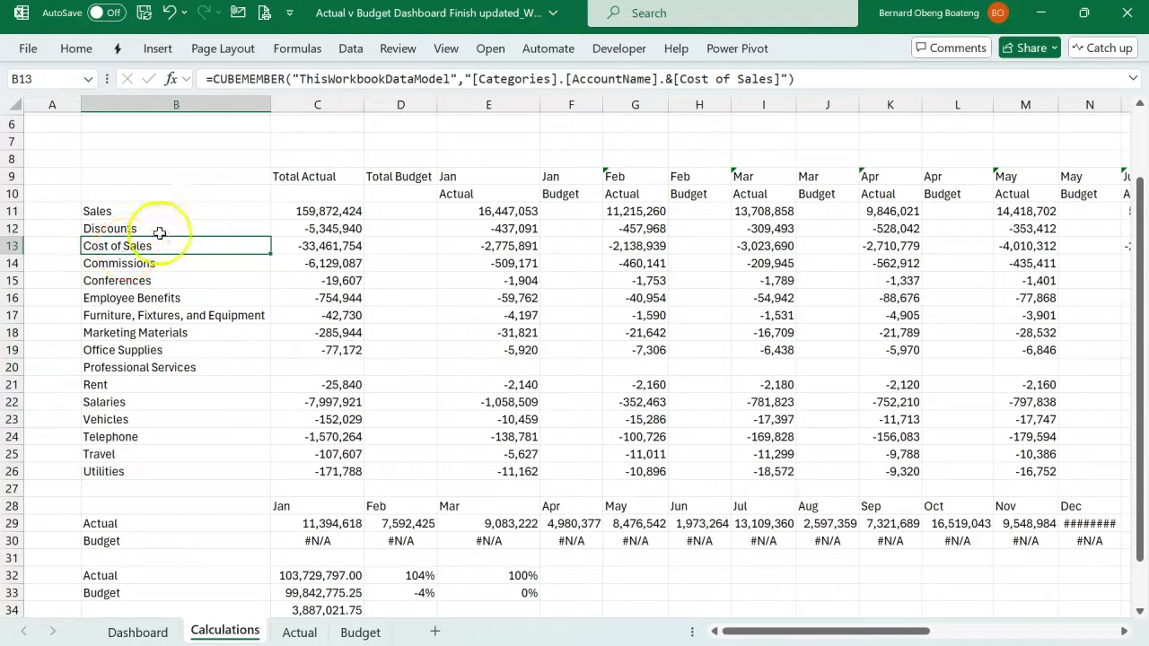
- Number the accounts from 1 to 16 in A11:A26 of the Calculations sheet using a filled series
click(70, 215)
drag(70, 212, 57, 467)
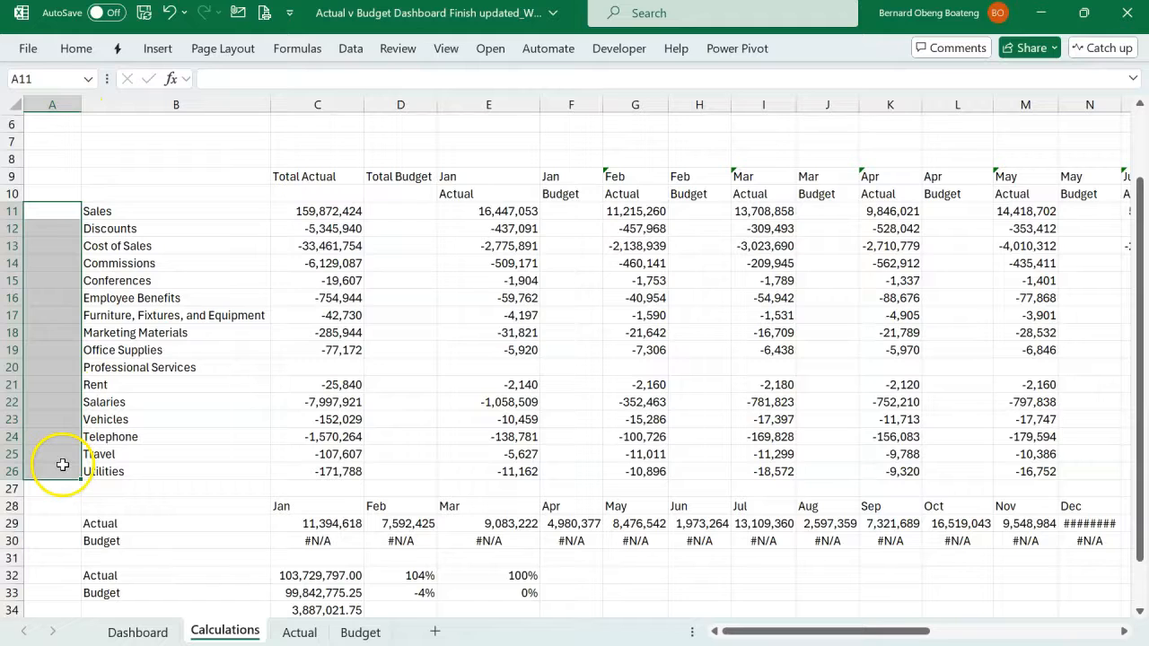
click(63, 211)
text(1)
key(Return)
click(64, 211)
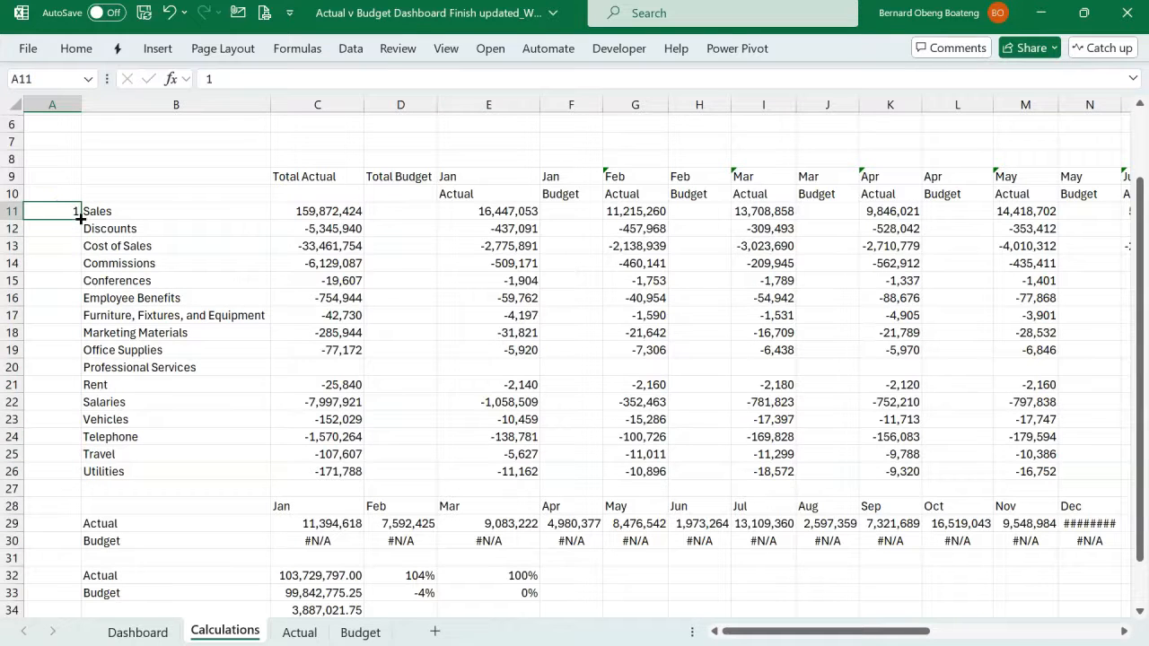
drag(80, 217, 76, 484)
click(94, 491)
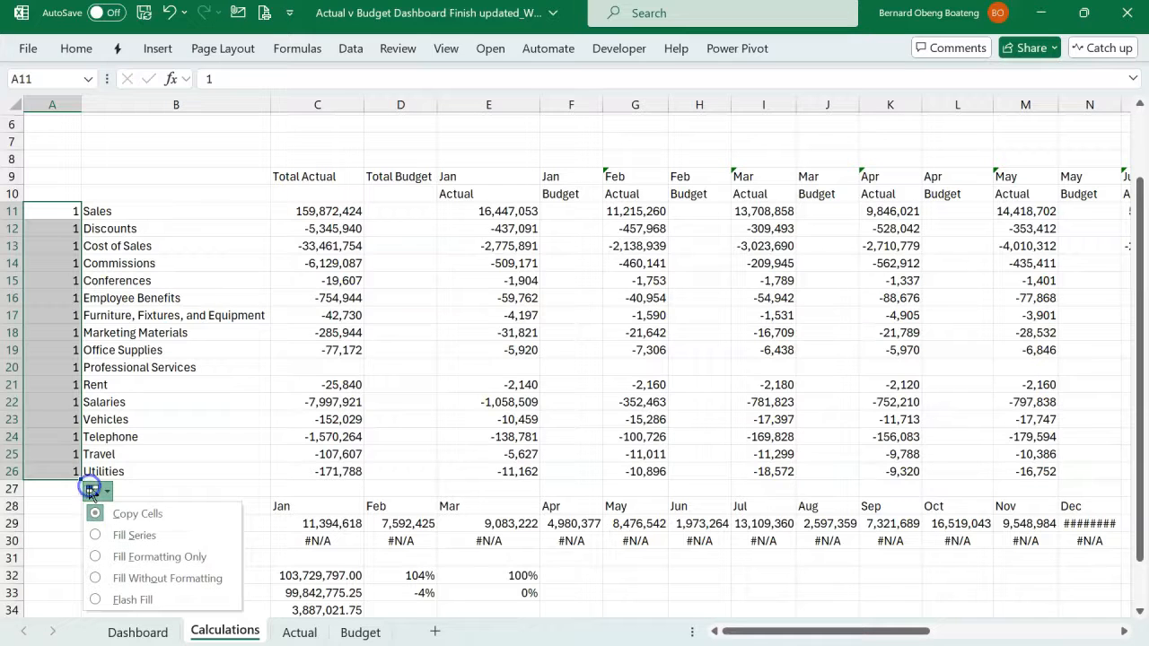
click(125, 535)
drag(146, 210, 131, 473)
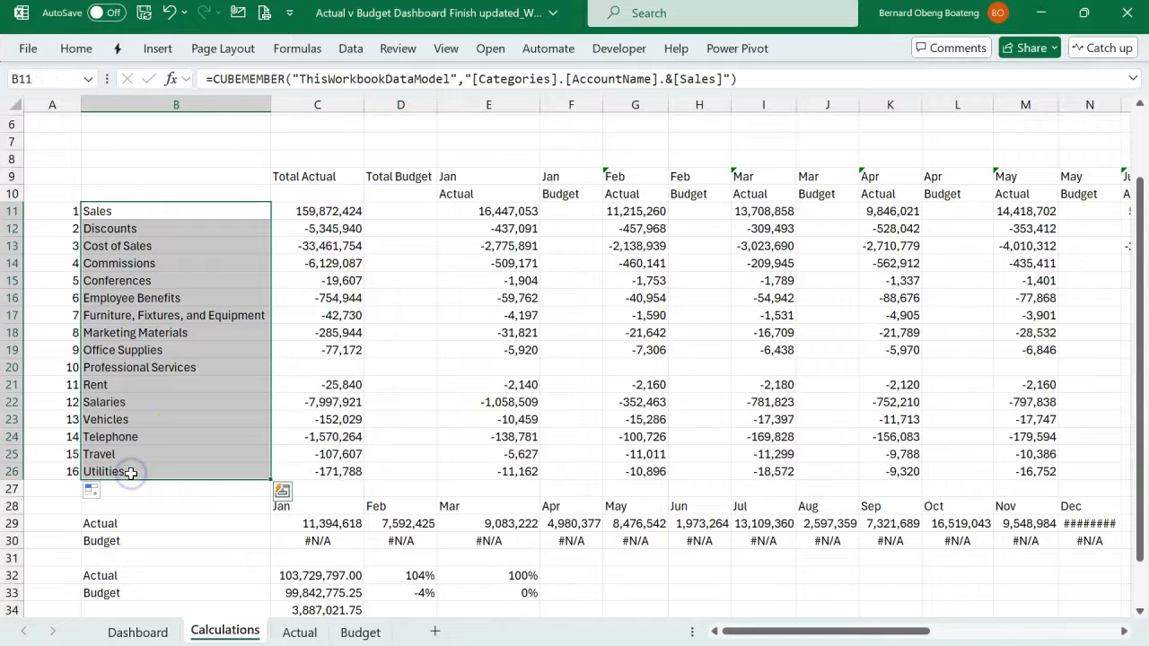
- Start an INDEX formula in B22 of the Dashboard sheet, using column B of the Calculations sheet as its array
click(163, 640)
drag(135, 360, 117, 538)
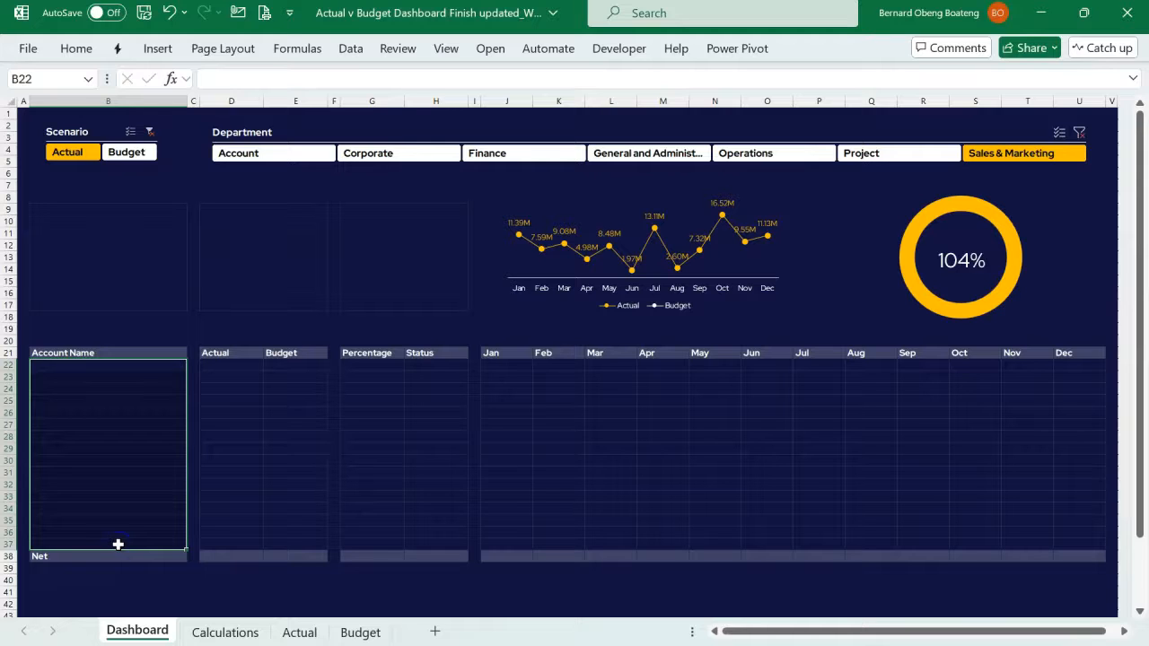
key(shift+BackSpace)
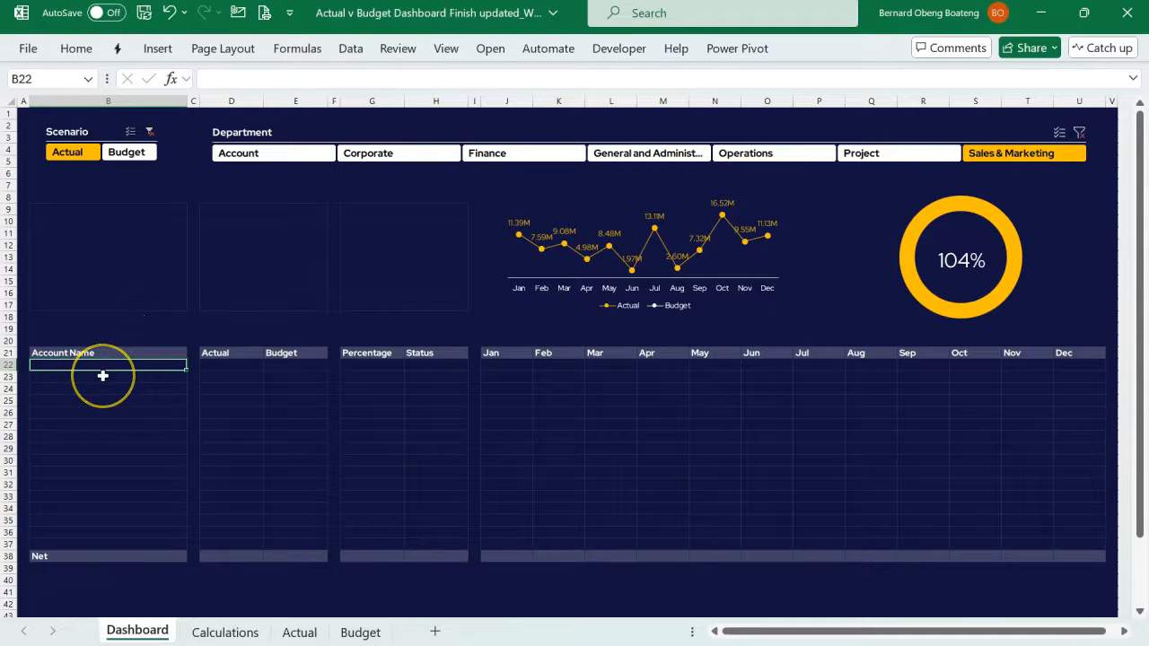
text(=INDEX()
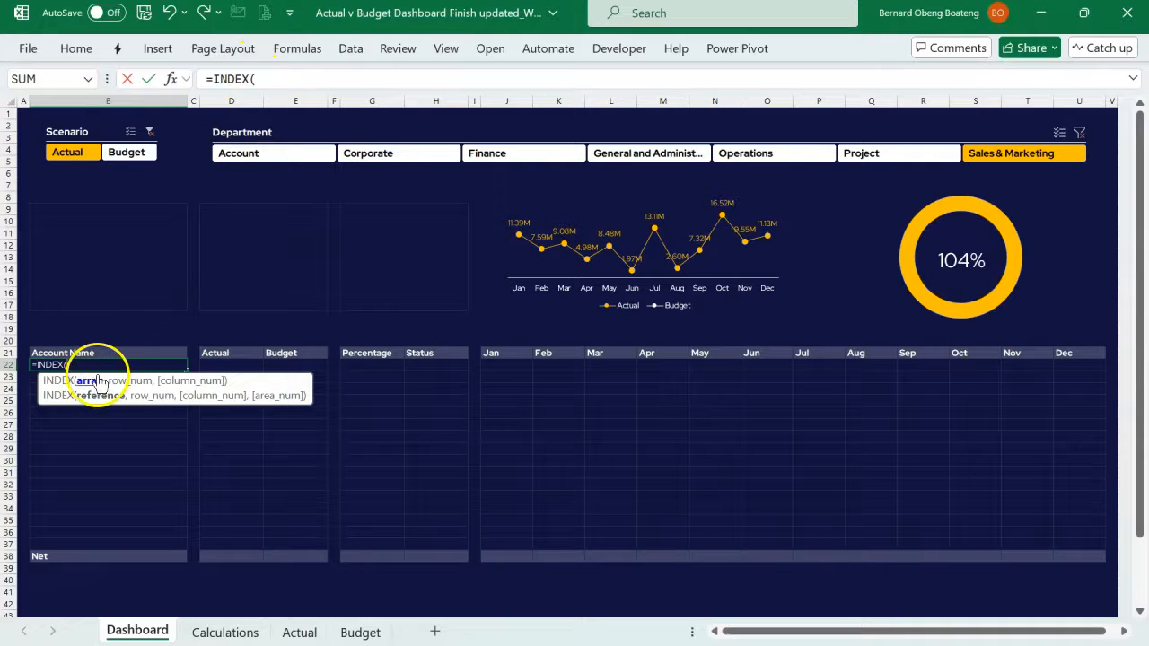
click(207, 632)
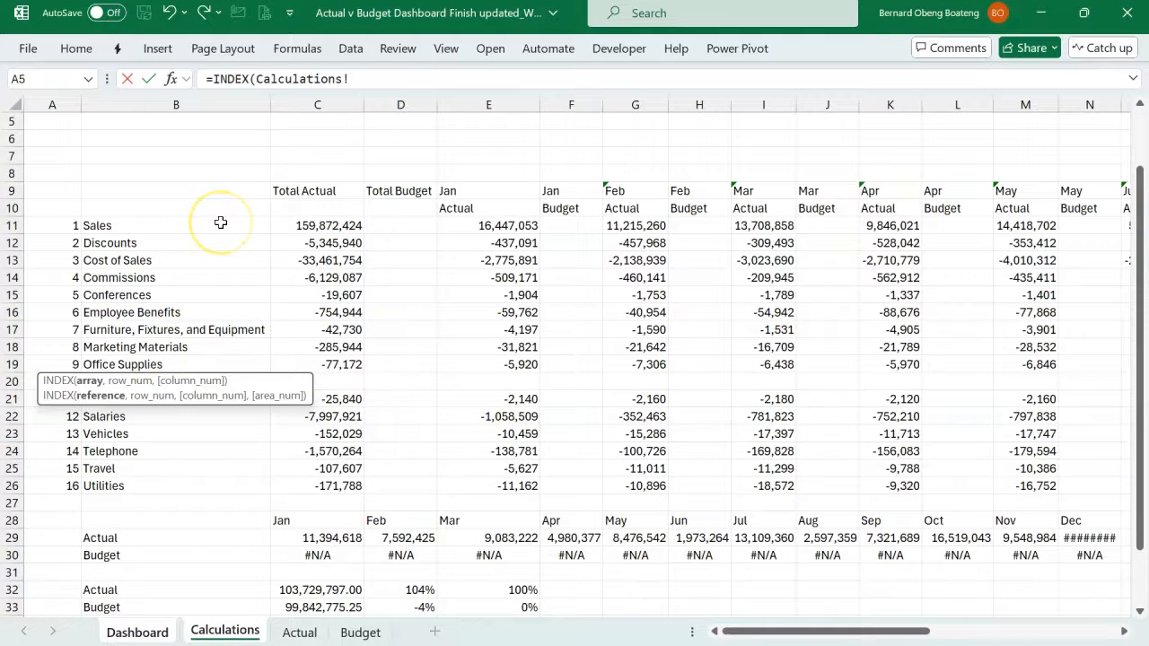
click(176, 103)
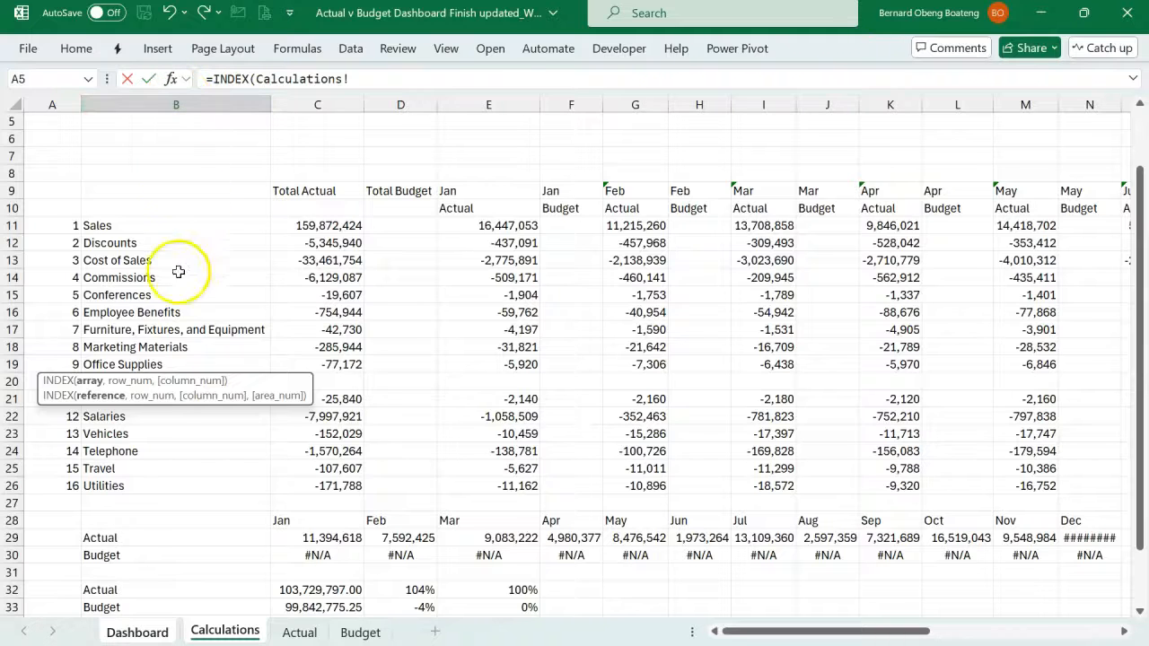
click(159, 111)
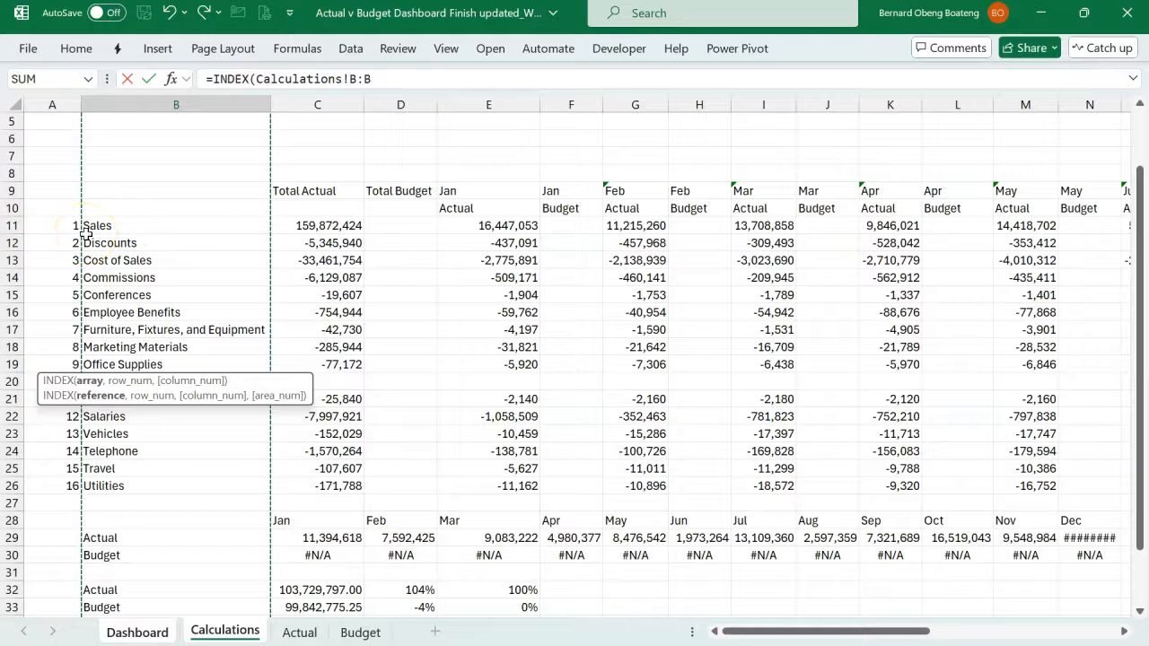
- Nest a MATCH function as the INDEX row number, with a ROWS function as its lookup value
click(403, 79)
text(,mat)
key(Tab)
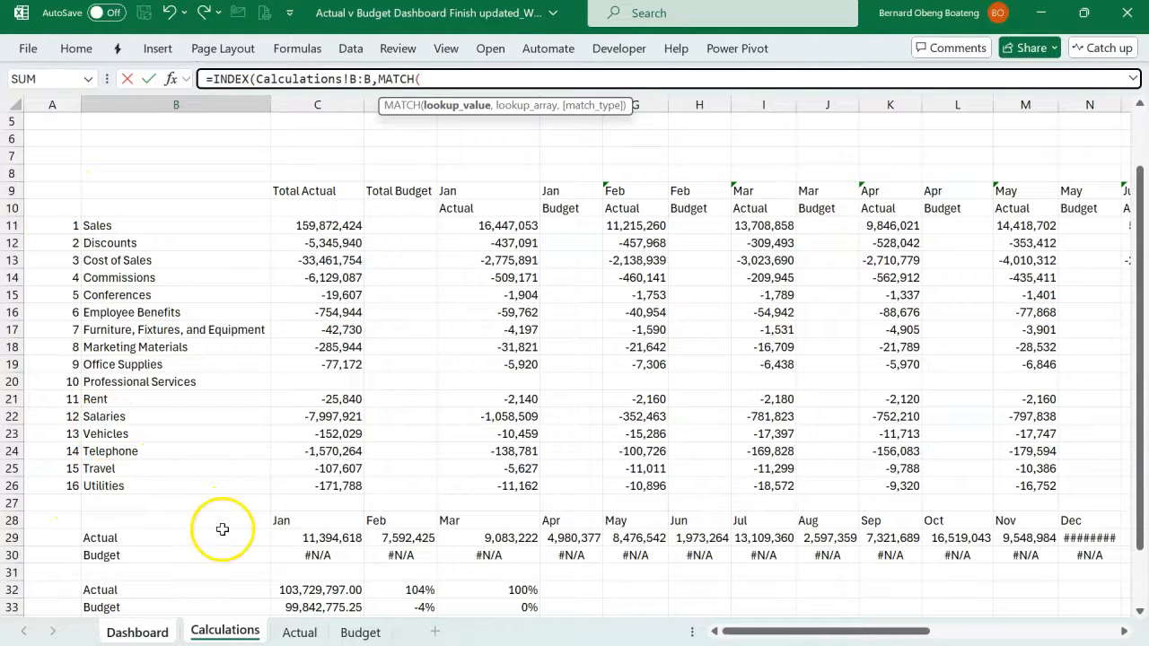
click(158, 631)
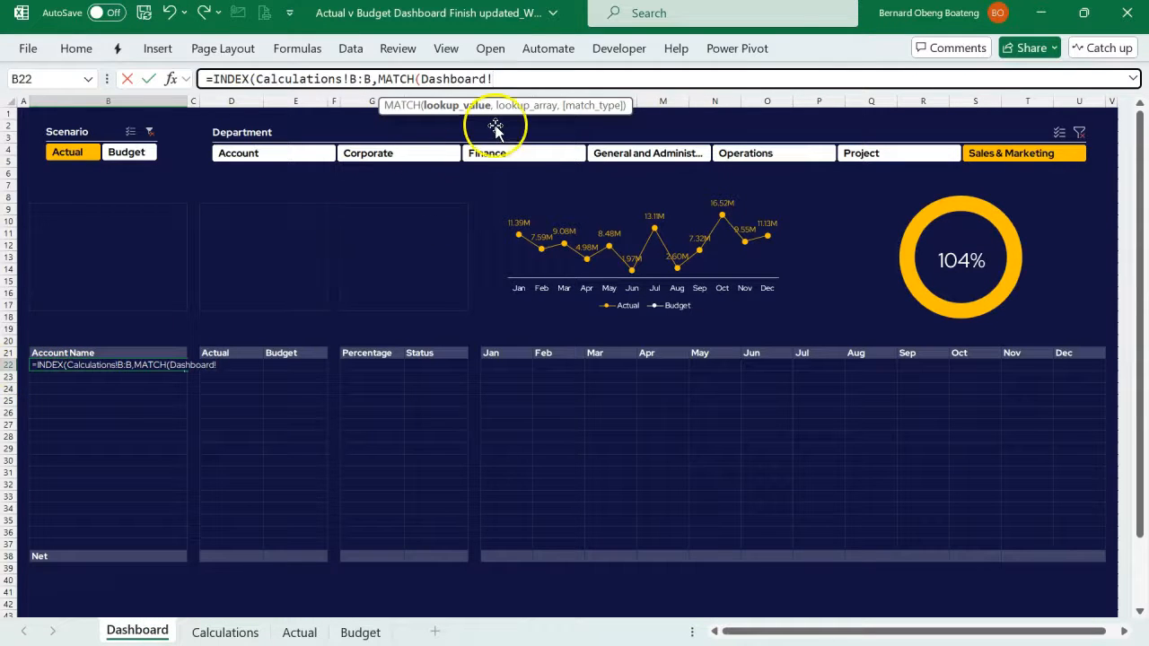
key(BackSpace)
key(BackSpace)
key(BackSpace)
key(BackSpace)
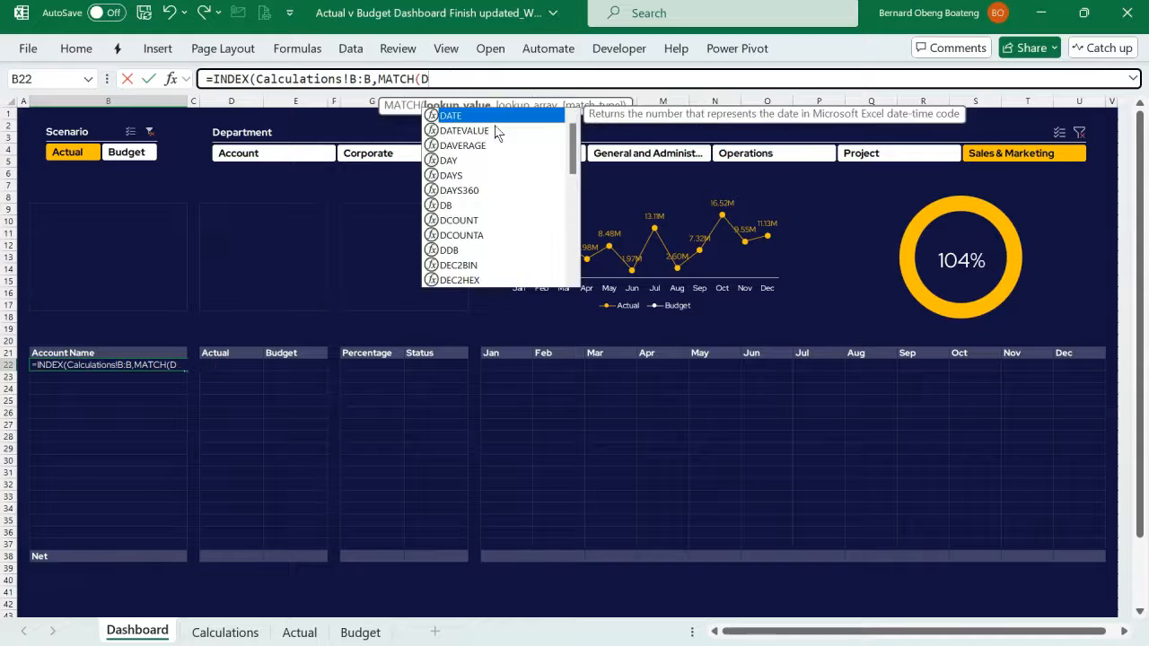
text(R)
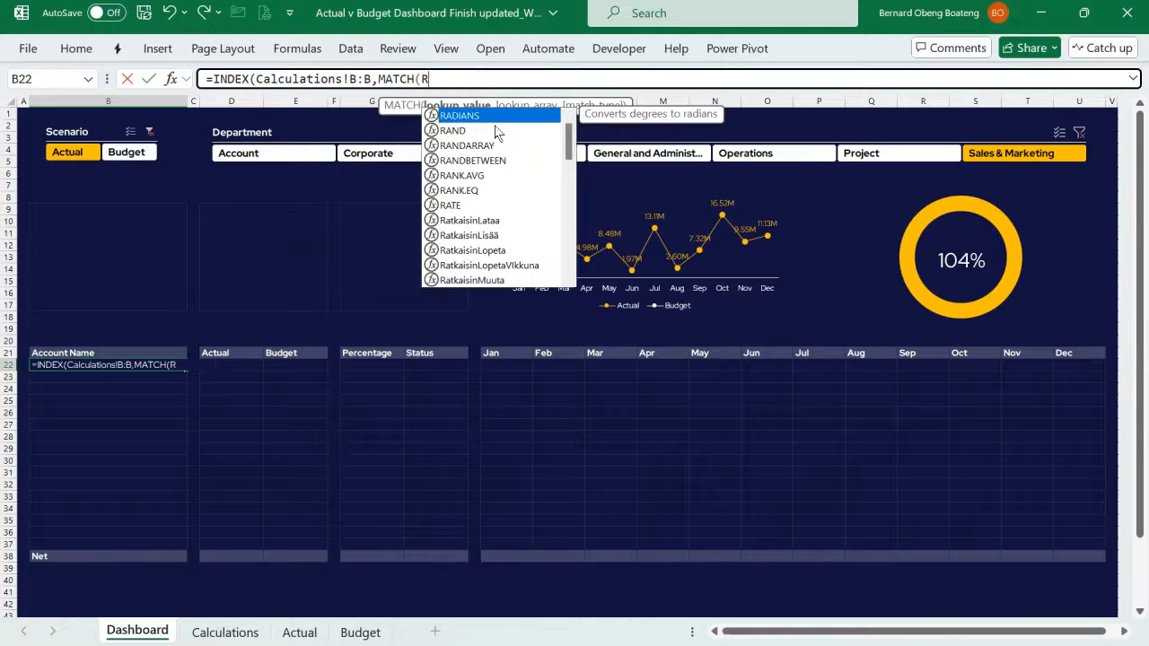
text(OWS()
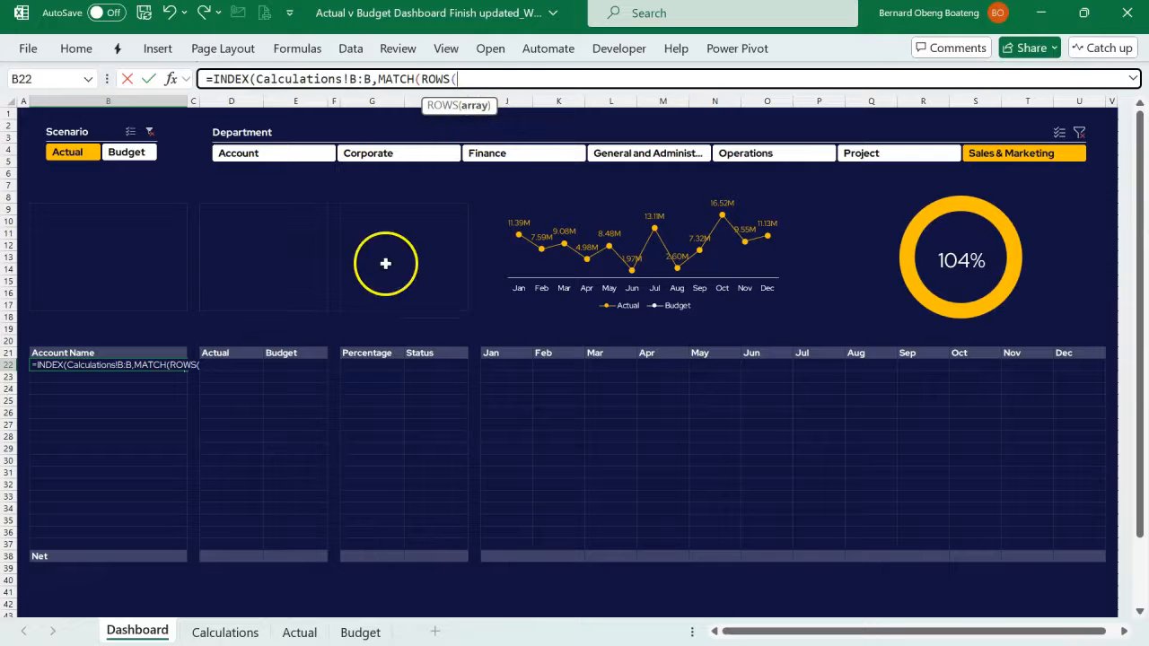
- Give ROWS the expanding range Dashboard!A$22:A22 and close that function
click(56, 337)
key(Left)
key(Down)
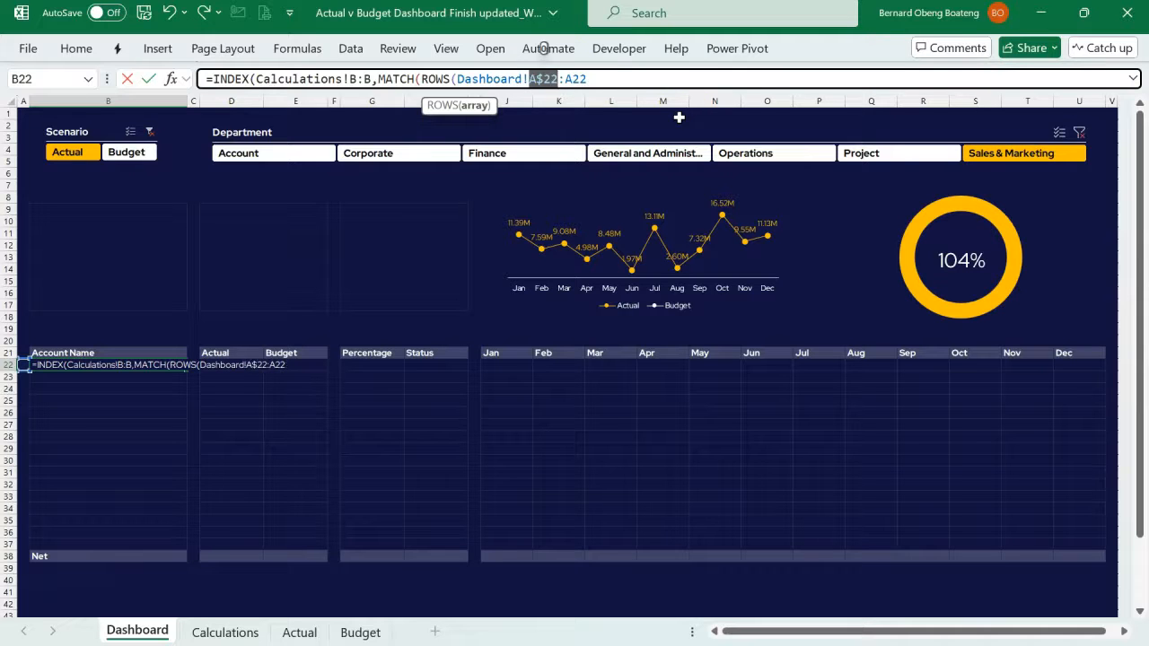
click(632, 78)
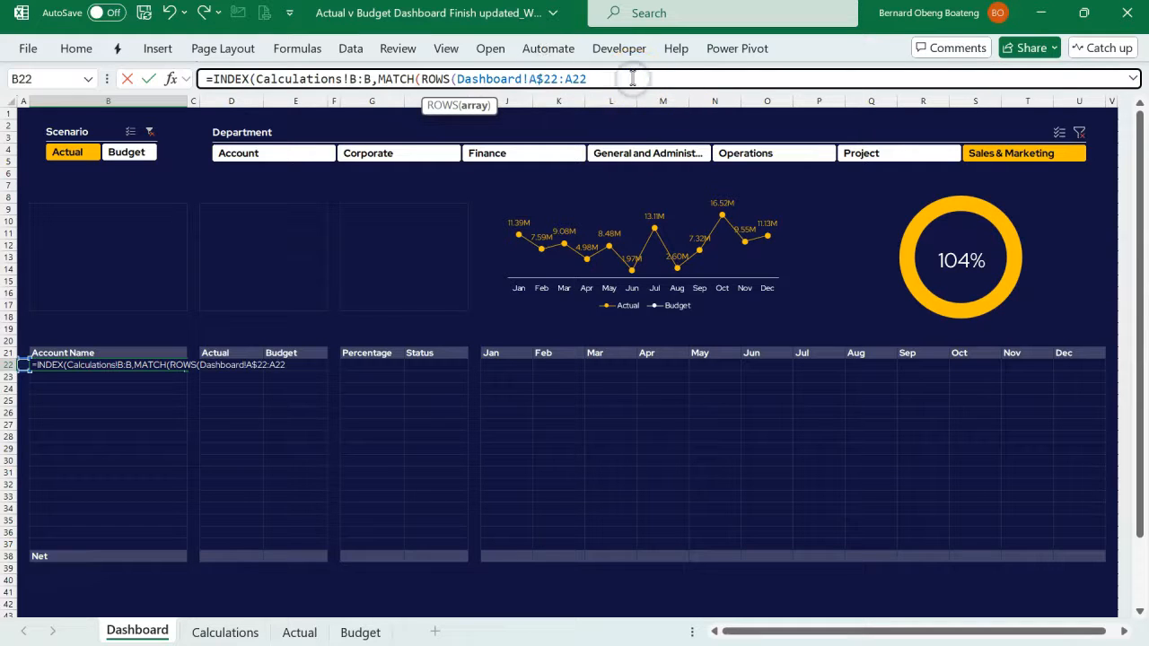
text())
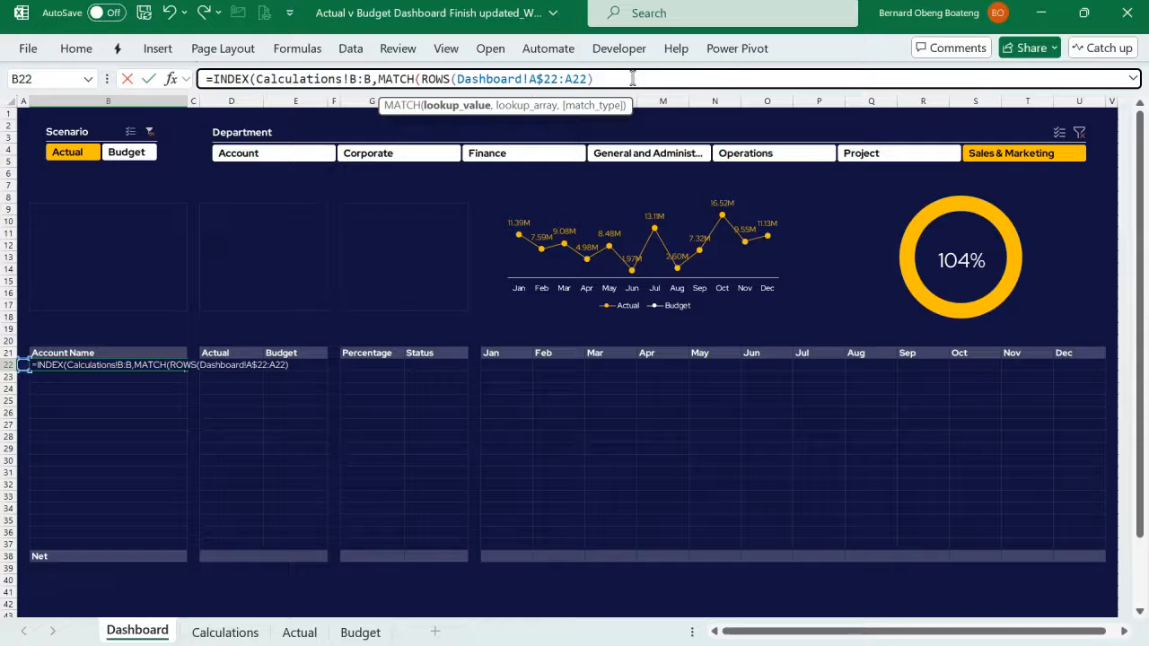
click(485, 106)
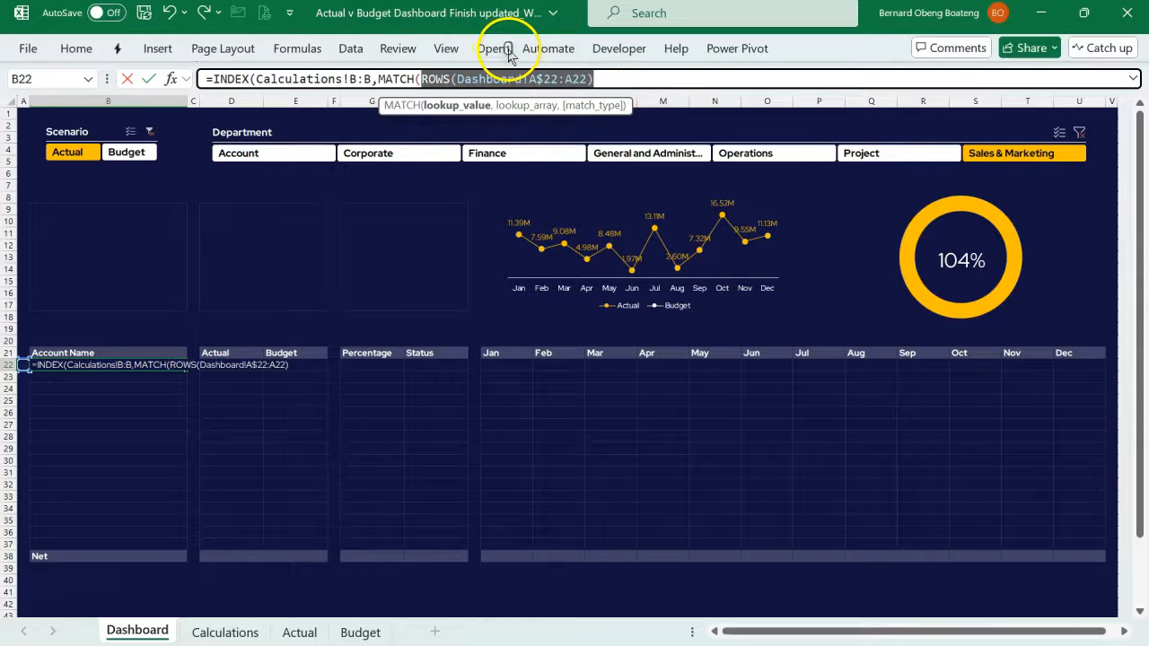
click(626, 80)
- Complete MATCH with Calculations!A:A as the lookup array and exact match 0, and enter the finished formula in B22
text(,)
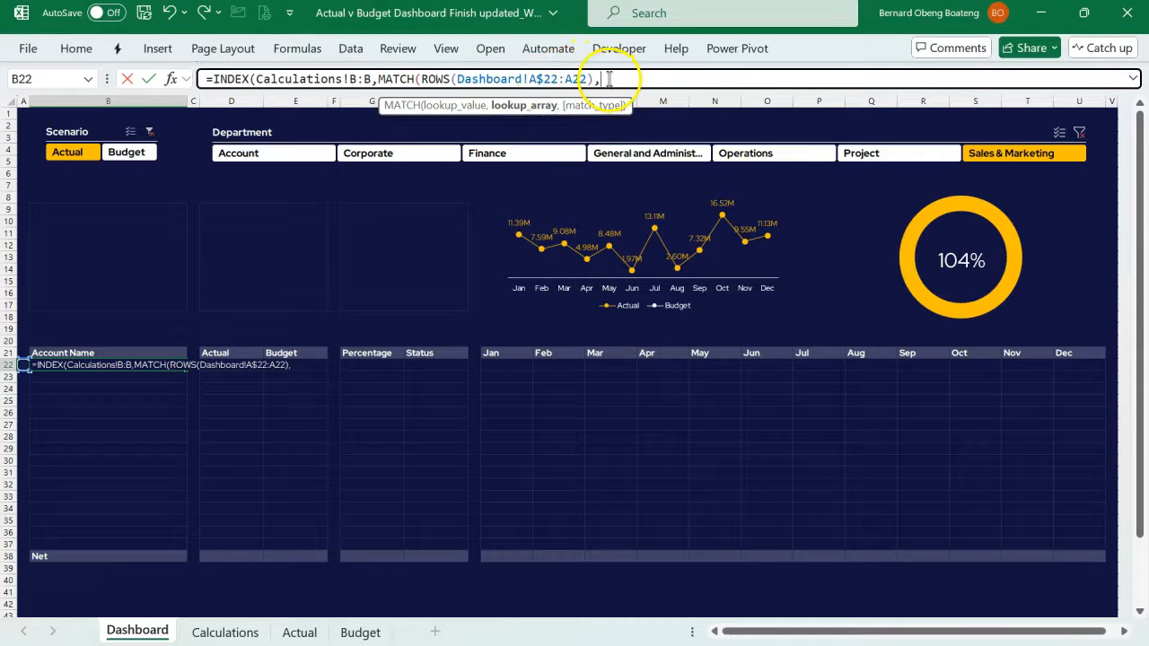
click(219, 632)
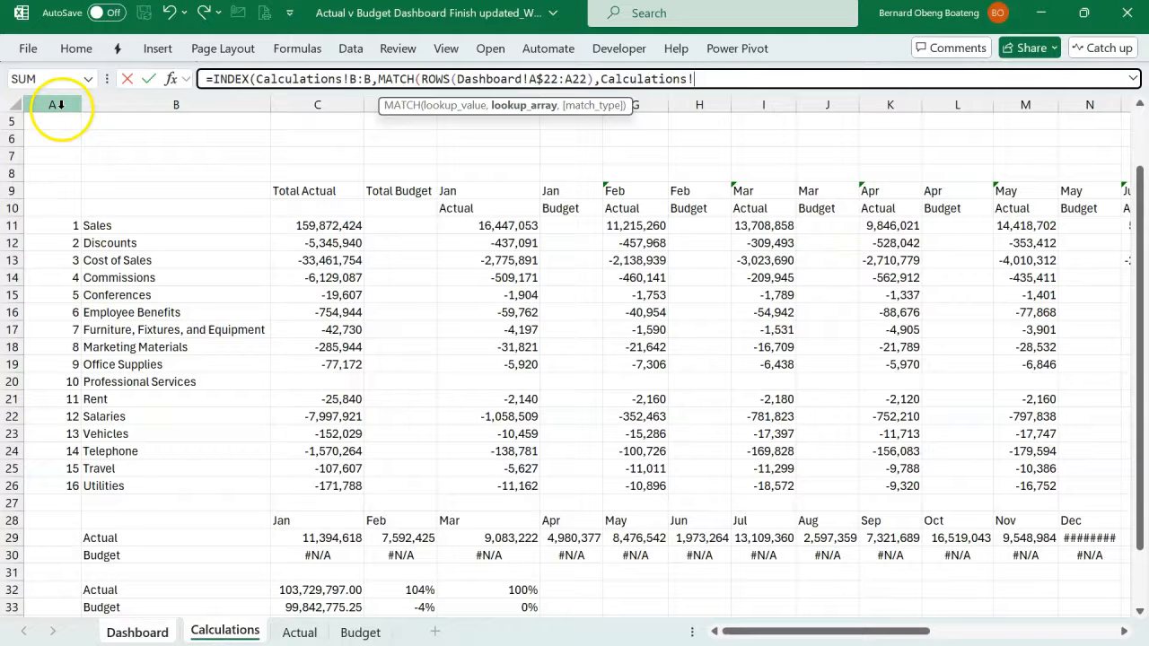
click(56, 104)
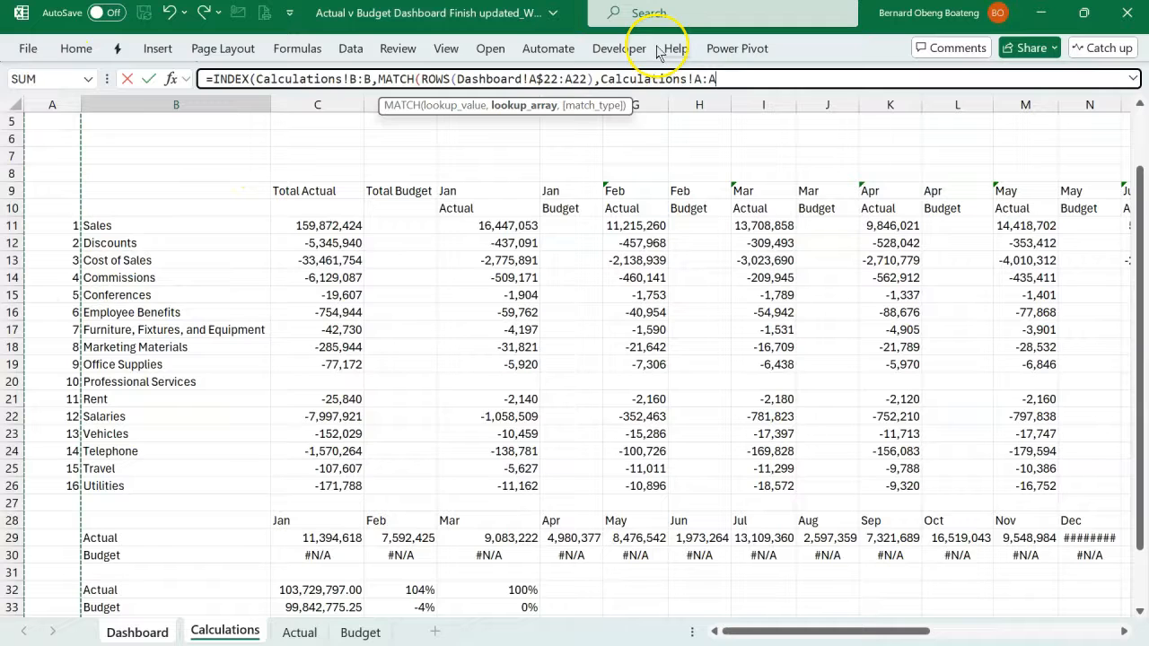
text(,)
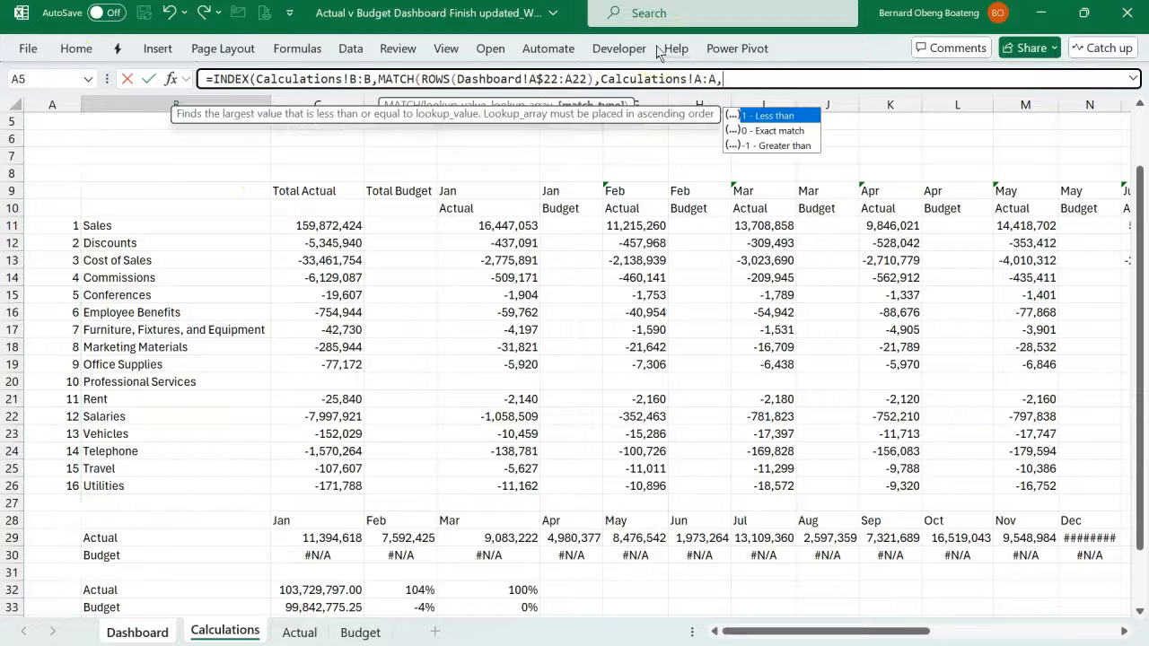
key(Down)
key(Tab)
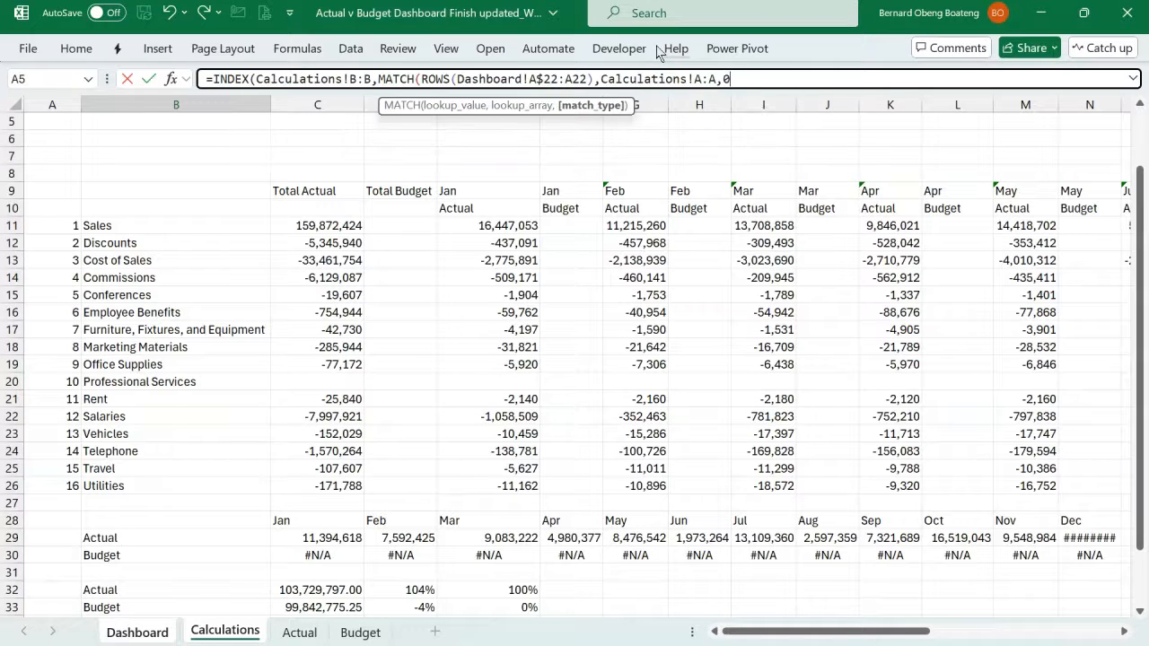
text())
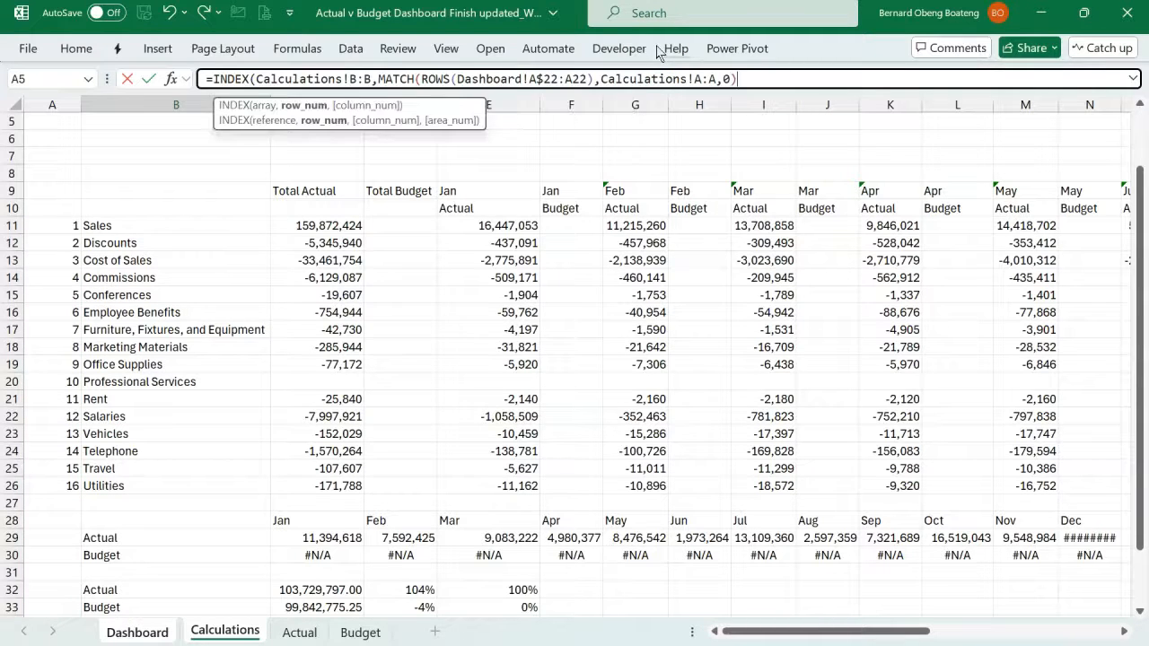
text())
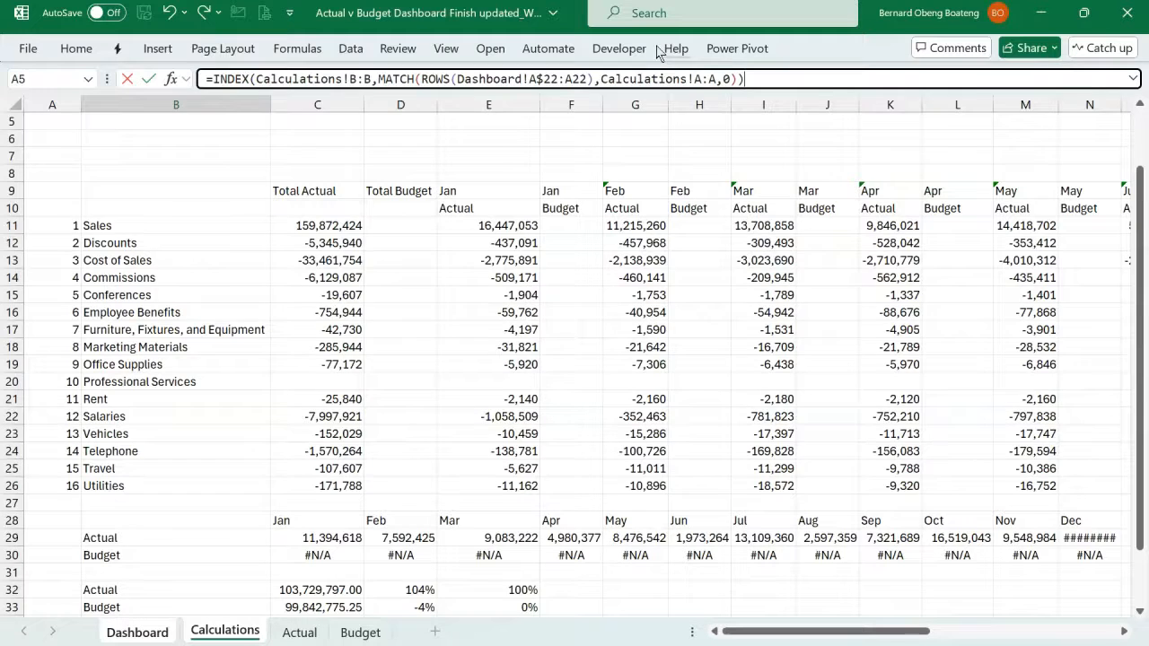
key(Return)
- Fill the account name formula from B22 down to B37, just above the Net row
key(Up)
key(shift+Down)
key(shift+Down)
key(shift+Down)
key(shift+Down)
key(shift+Down)
key(shift+Down)
key(shift+Down)
key(shift+Down)
key(shift+Down)
key(shift+Down)
key(shift+Down)
key(shift+Down)
key(shift+Down)
key(shift+Down)
key(shift+Down)
key(ctrl+d)
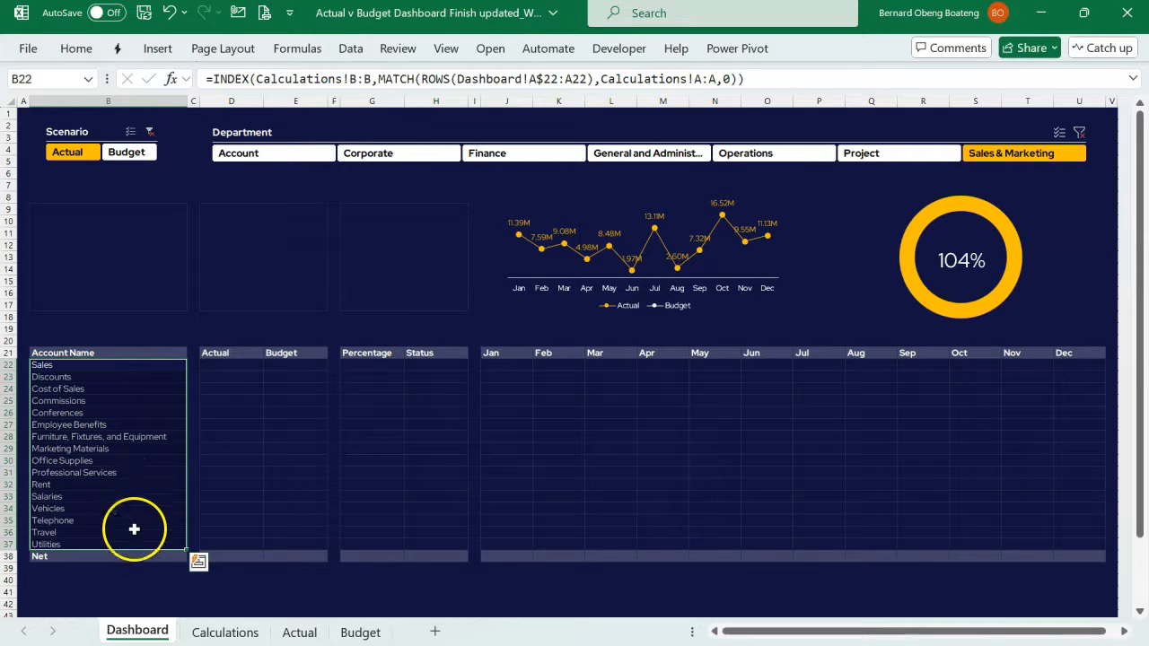
- Examine the Total Actual and Total Budget columns beside the account names on the Calculations sheet, including the formula in C11
click(223, 365)
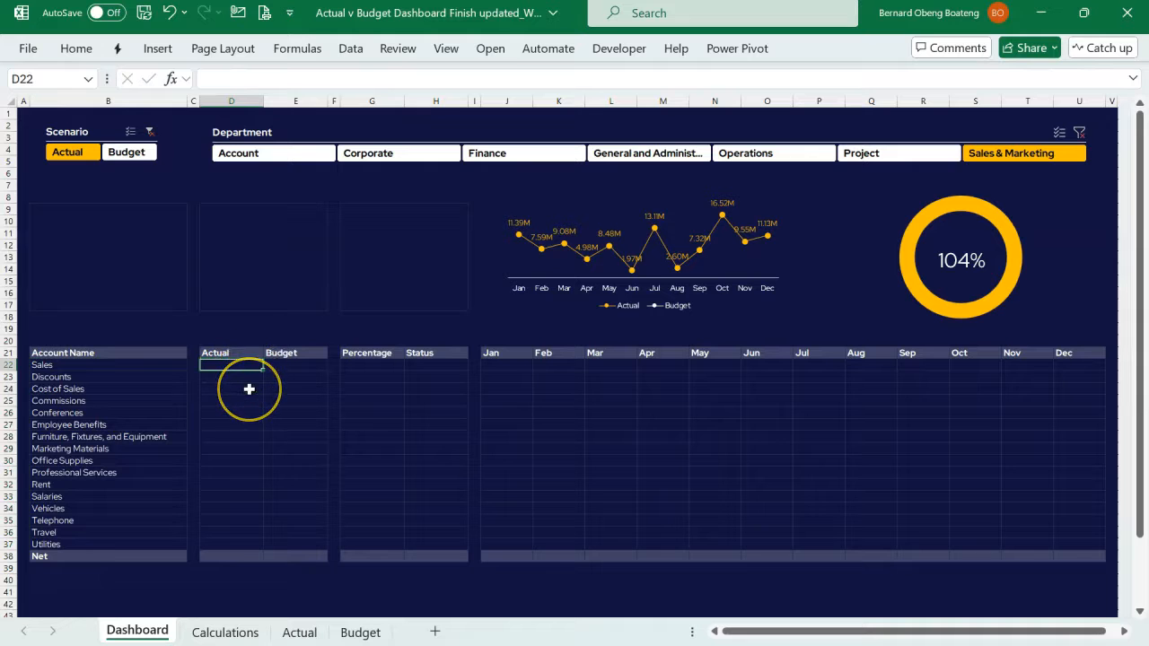
click(216, 632)
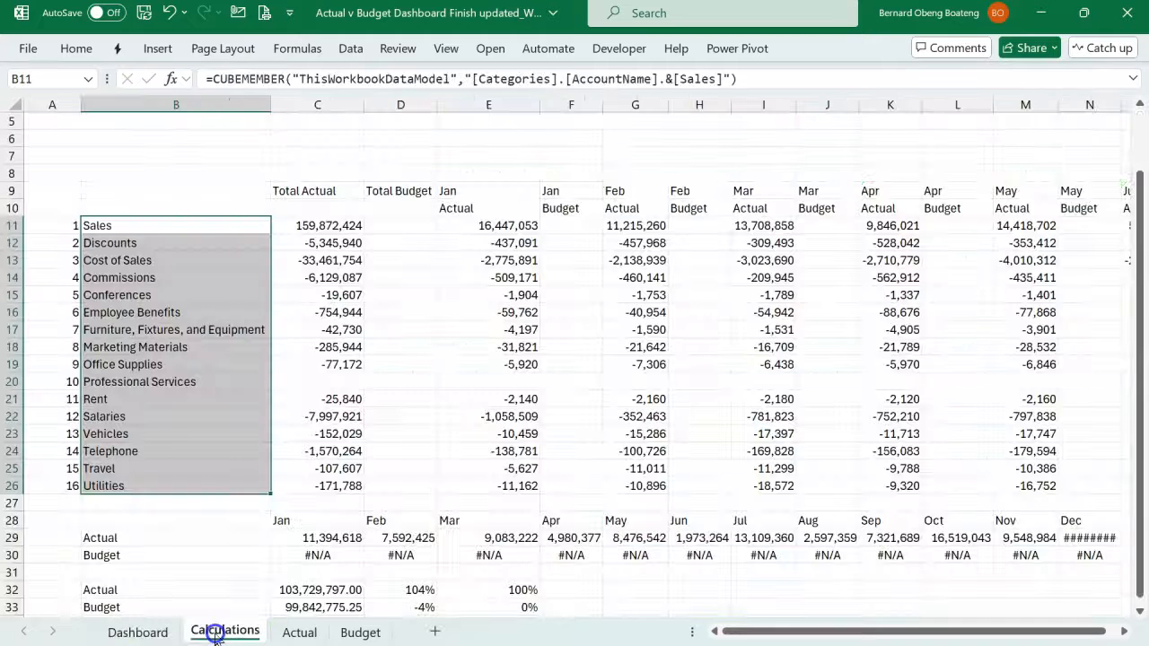
click(325, 105)
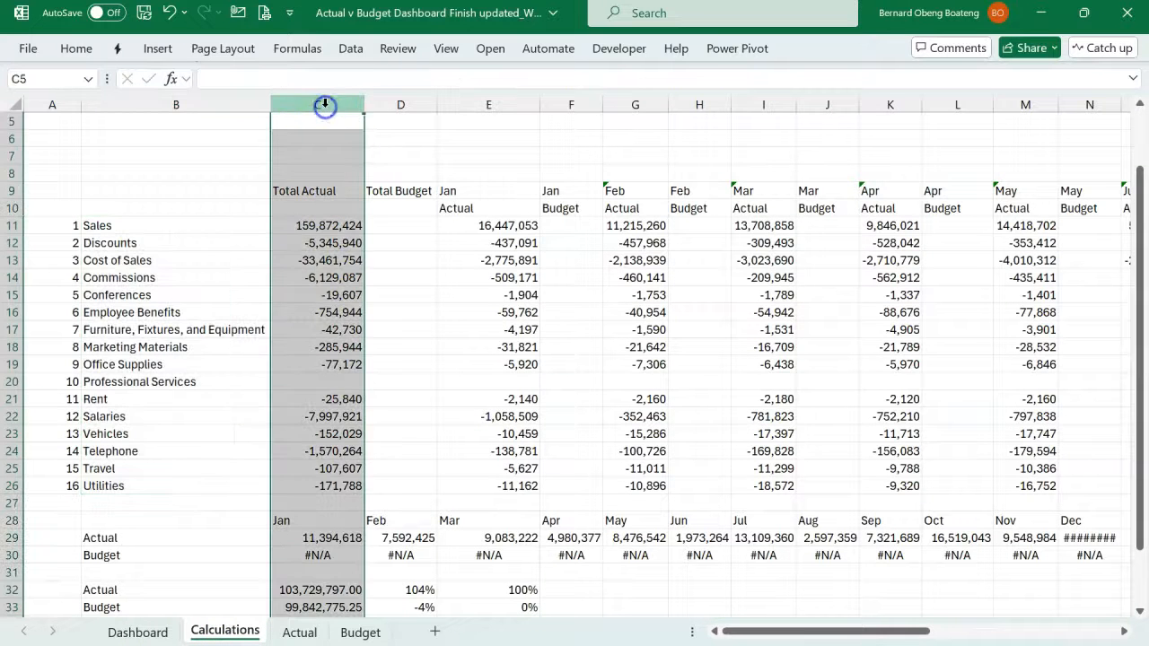
click(398, 104)
scroll(393, 275, up, 2)
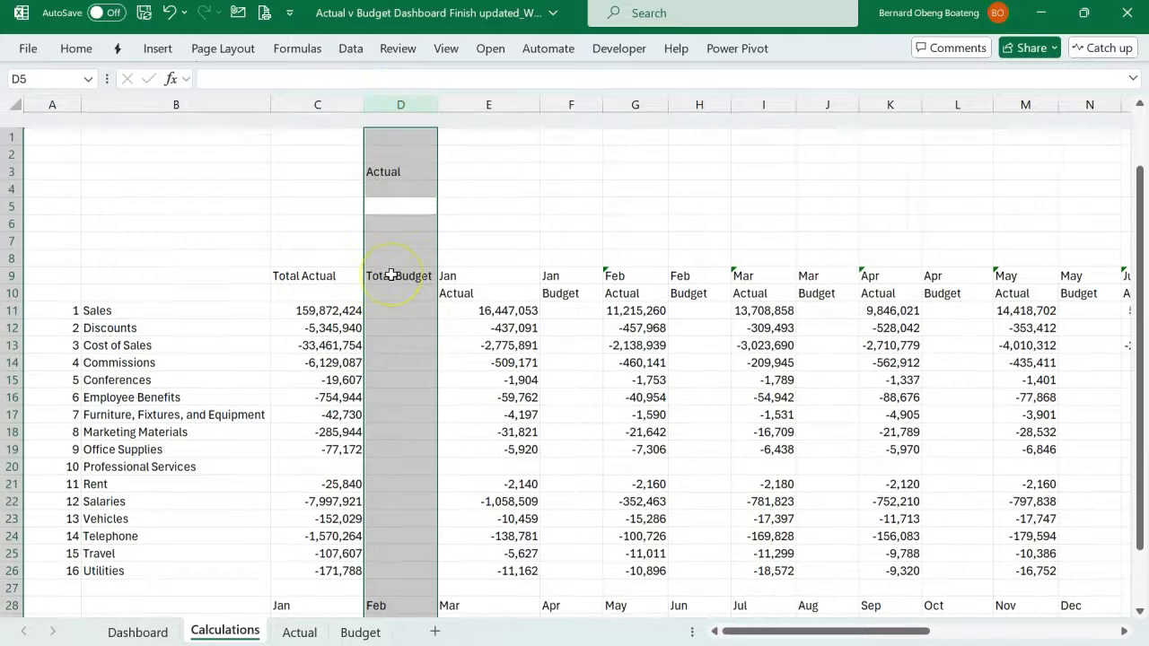
click(336, 296)
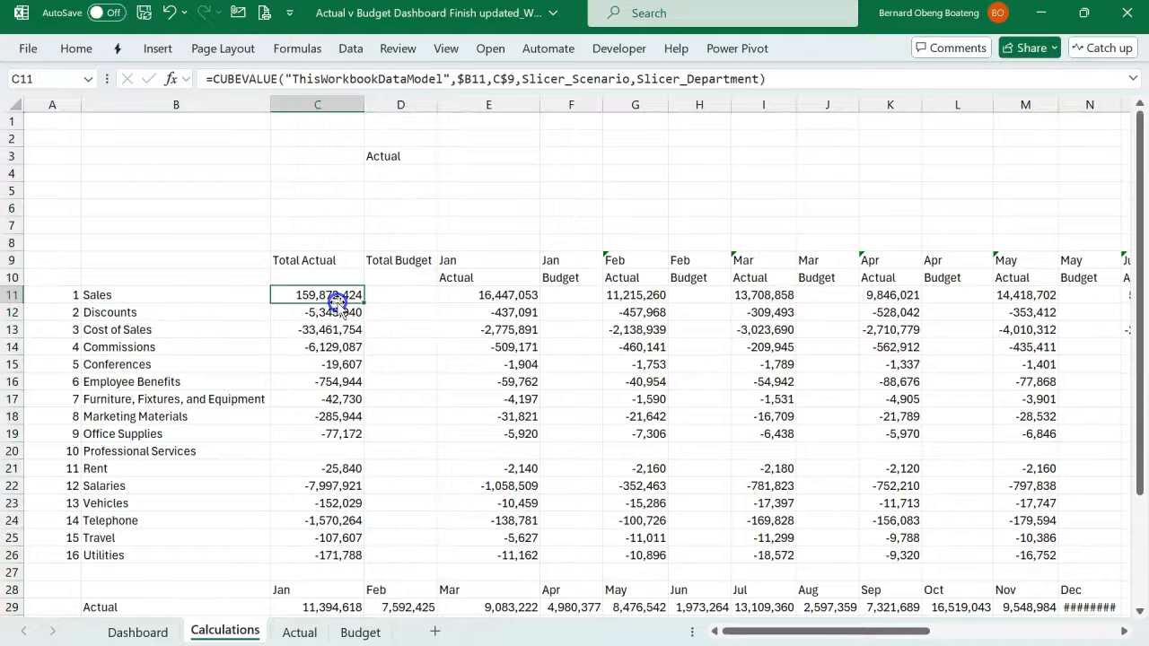
click(209, 107)
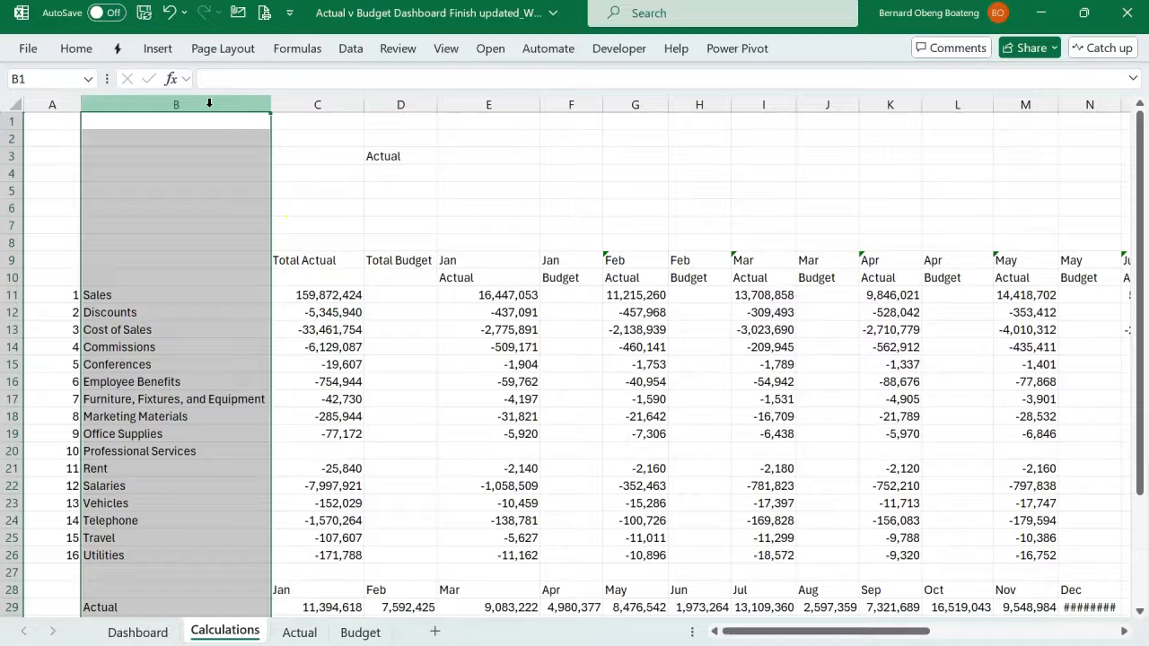
- Copy the formula text of B22 on the Dashboard sheet into D22 under Actual
click(167, 633)
click(132, 364)
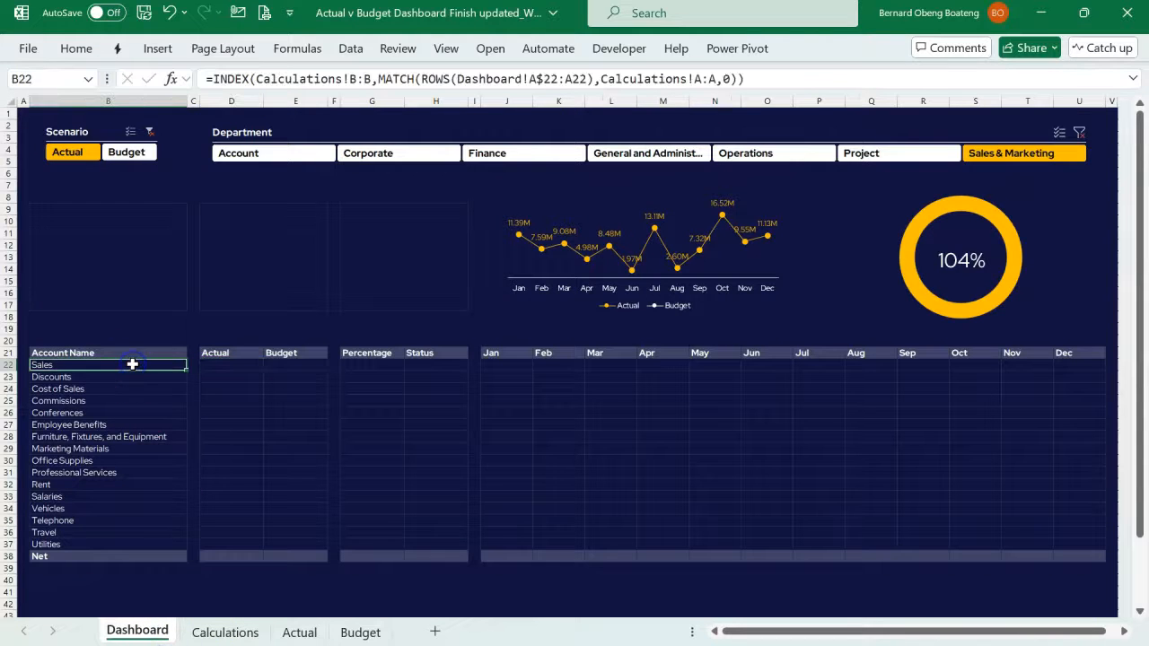
double_click(132, 363)
drag(754, 81, 218, 85)
key(ctrl+c)
click(241, 79)
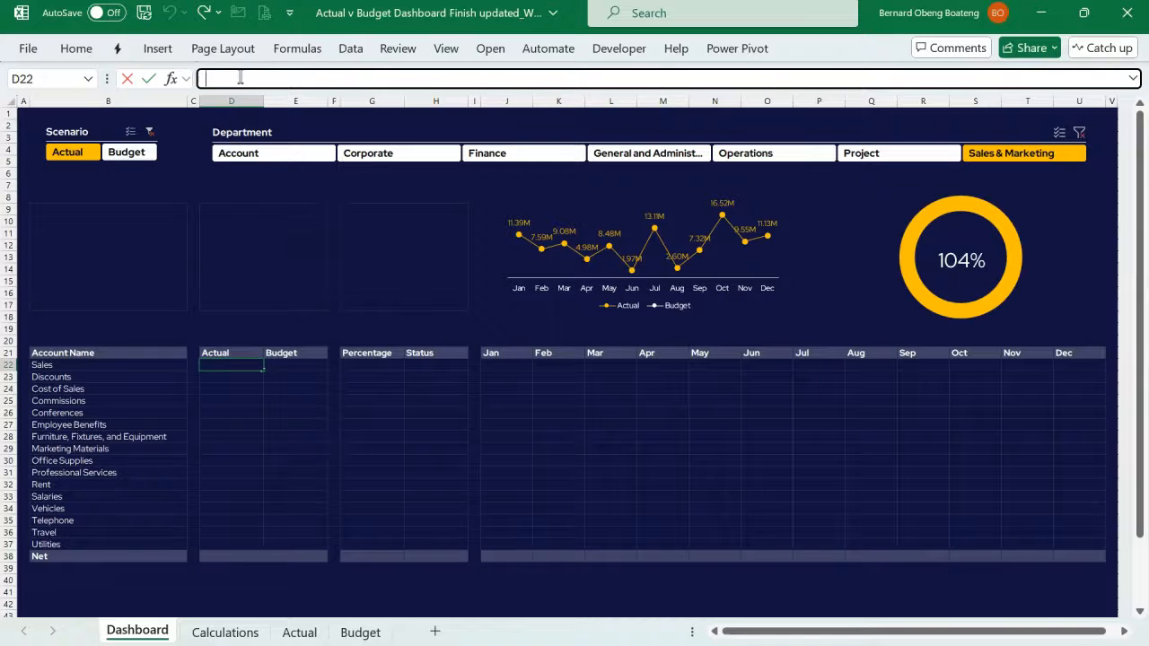
key(ctrl+v)
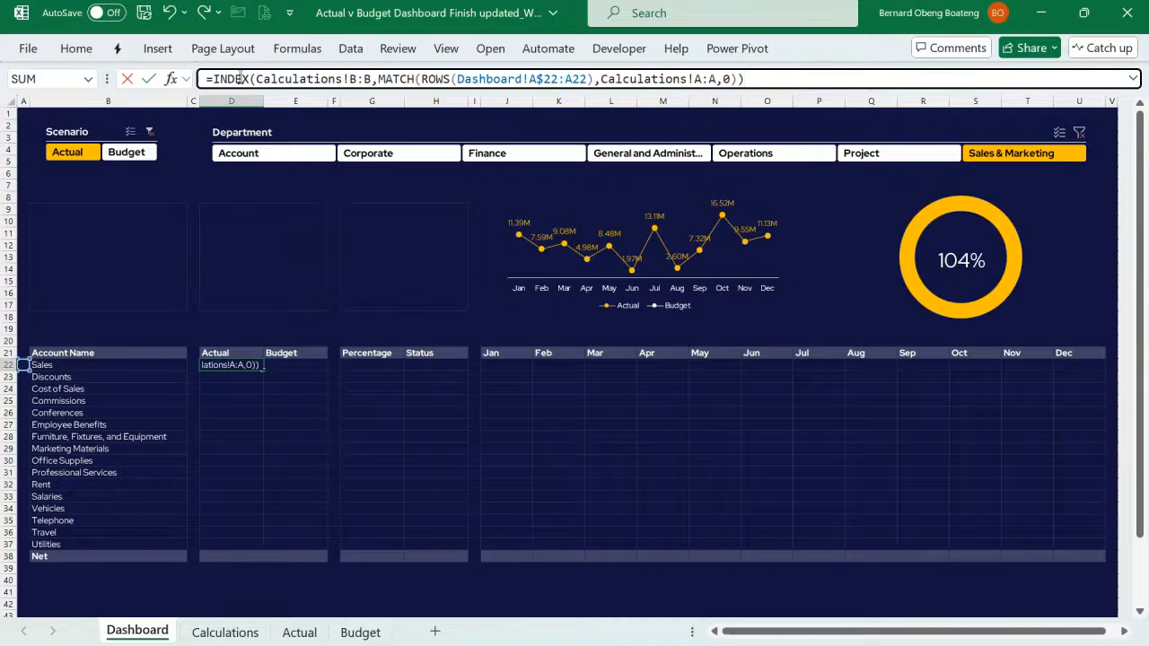
- Change the INDEX array in D22's formula to Calculations!C:C and enter the formula
click(356, 79)
key(BackSpace)
text(C)
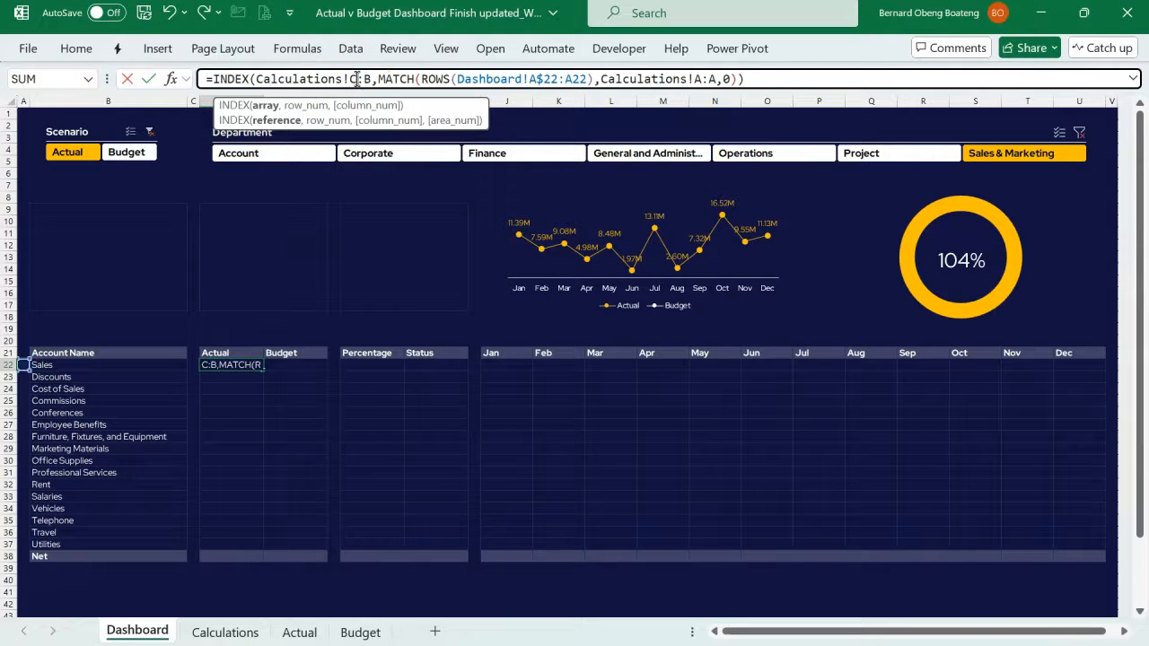
click(369, 79)
key(BackSpace)
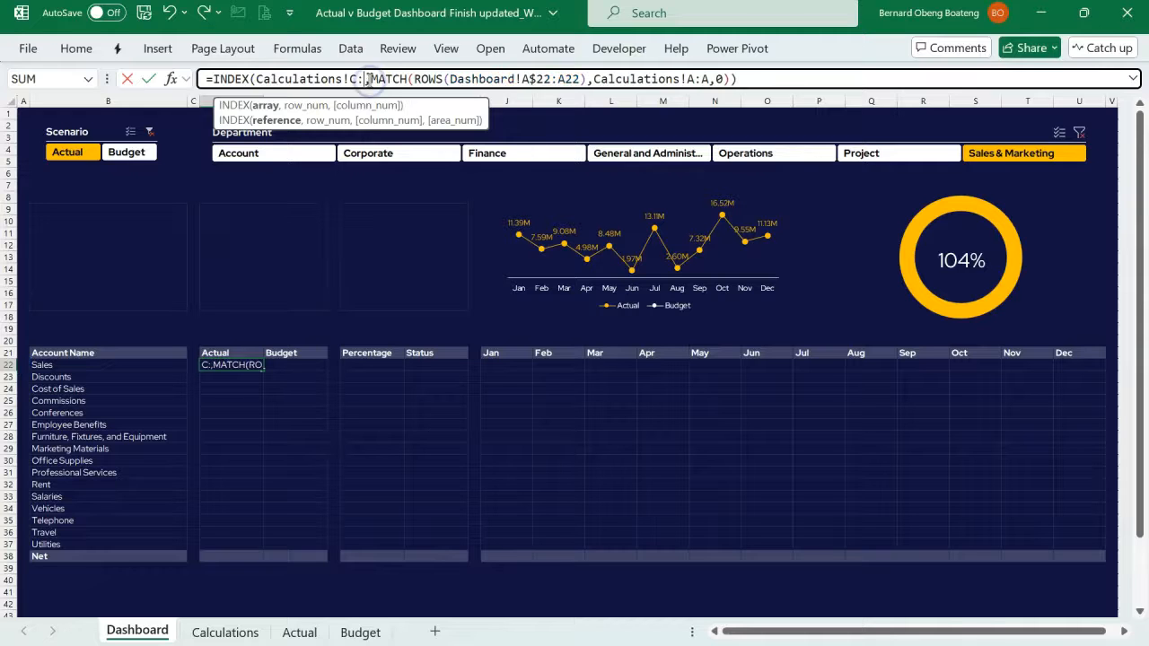
text(C)
key(Return)
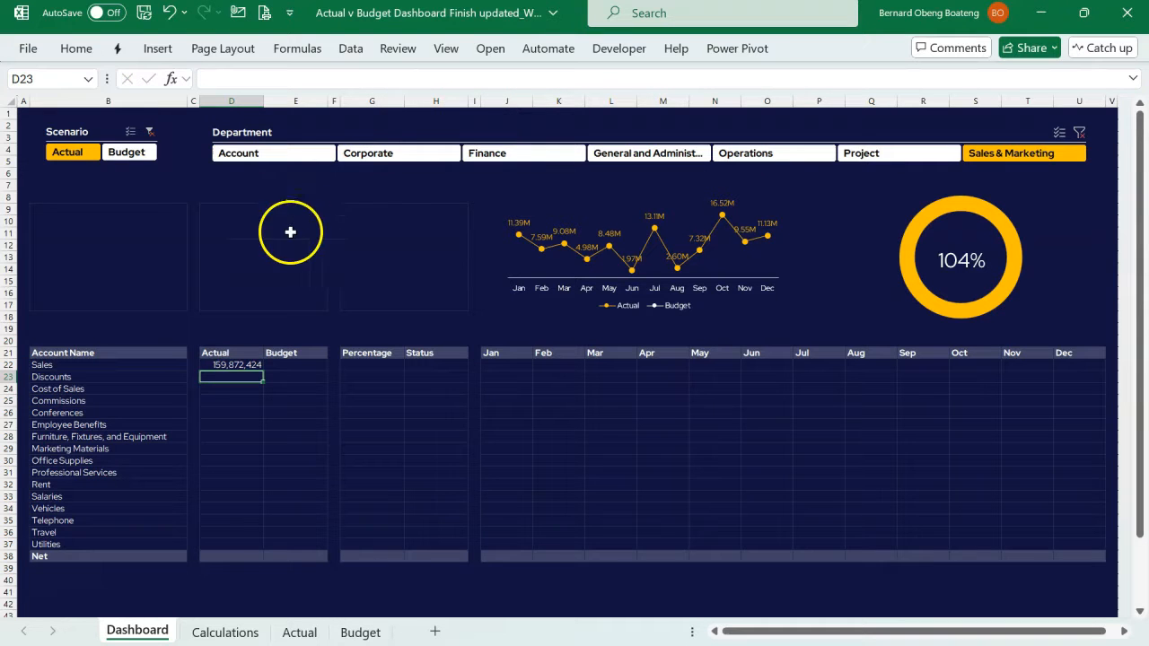
- Fill the Actual lookup formula from D22 down to D37, just above the Net row
drag(232, 365, 227, 540)
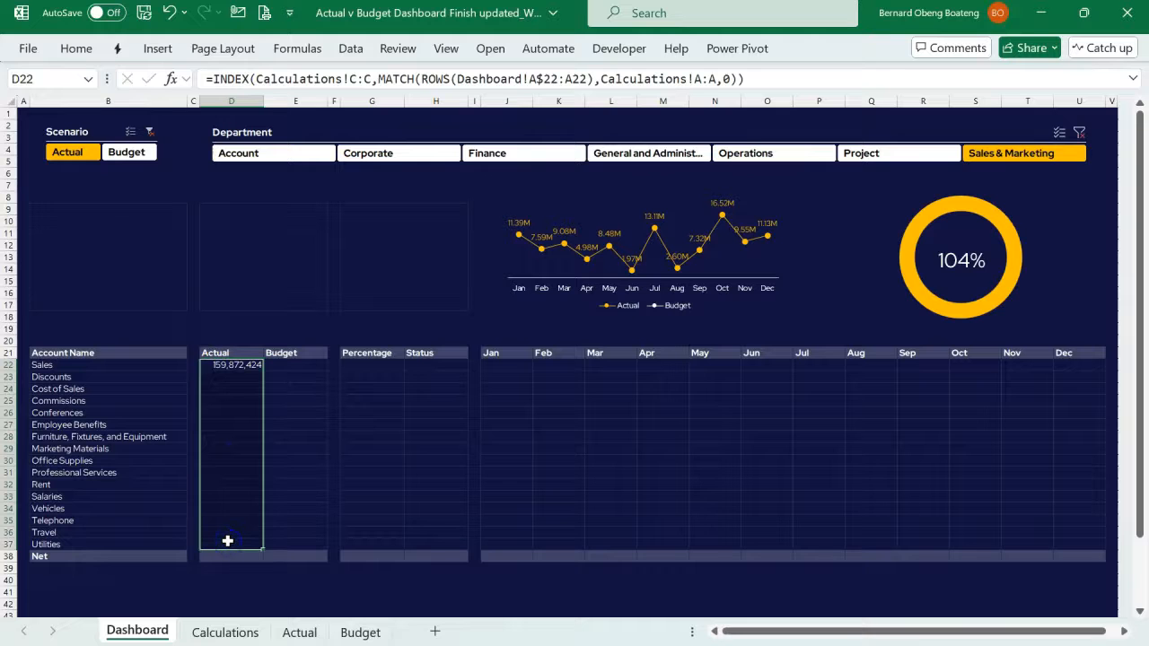
key(ctrl+d)
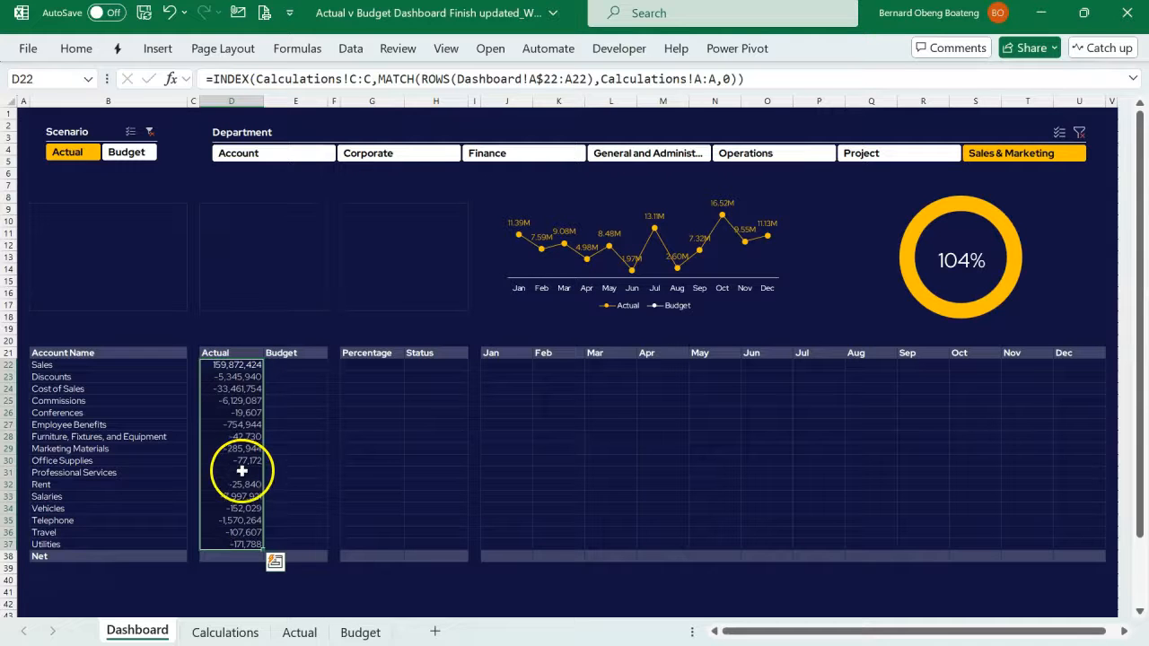
- Check the Total Budget formula in D11 on the Calculations sheet and test the Dashboard's Scenario slicer with Budget, returning it to Actual
click(199, 626)
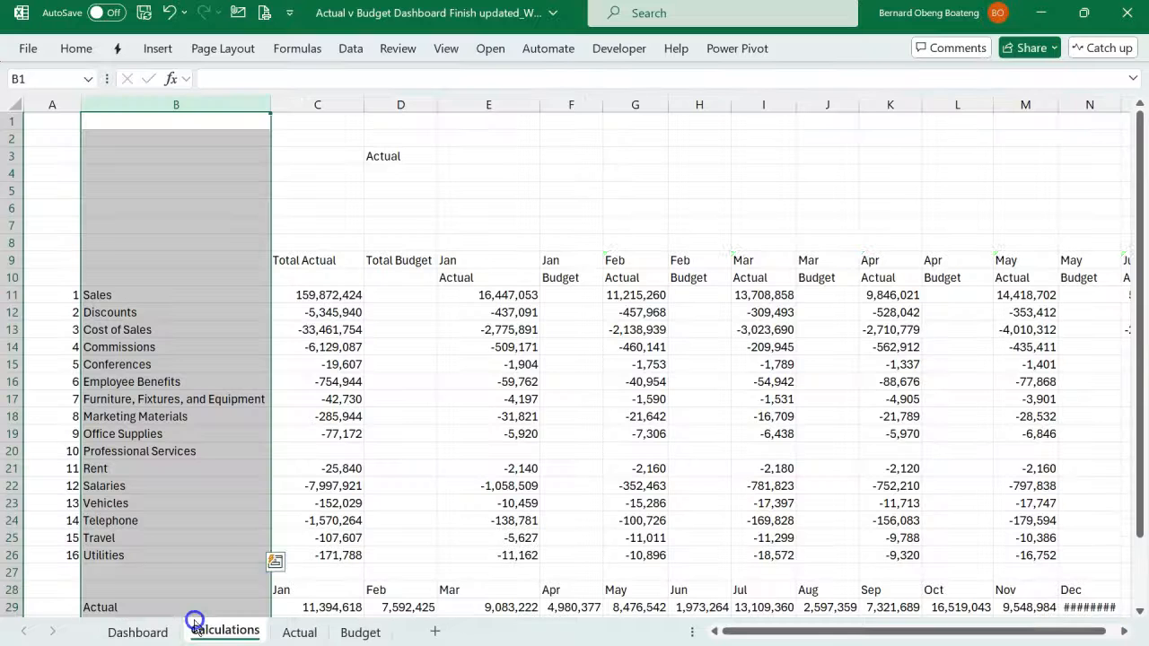
click(407, 295)
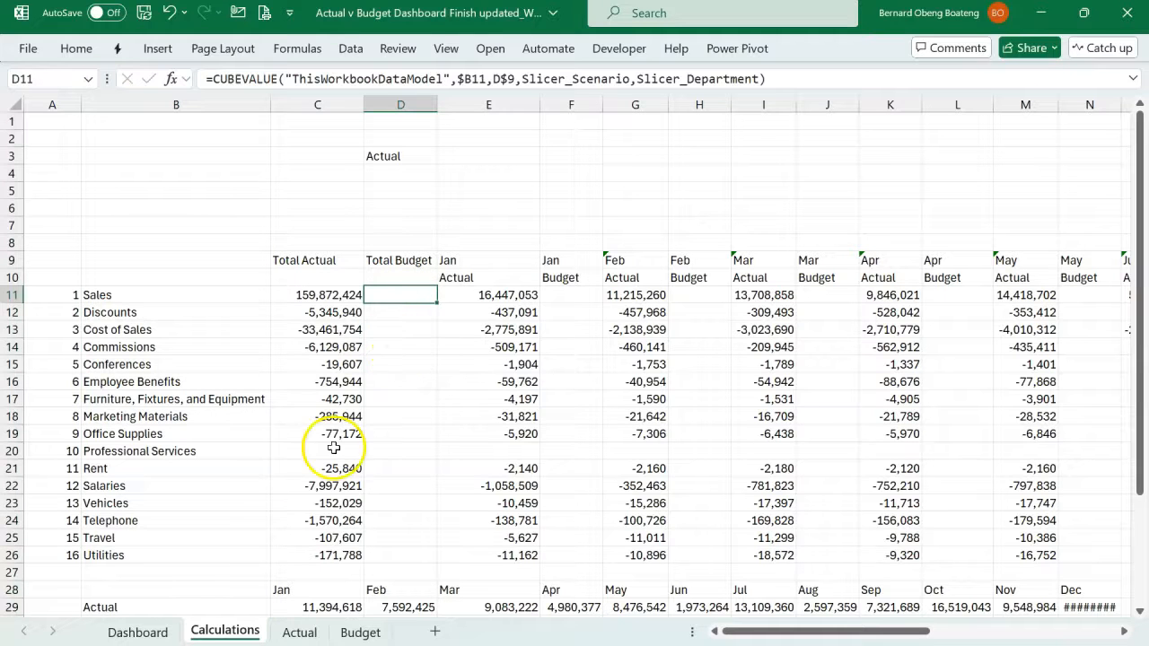
click(164, 640)
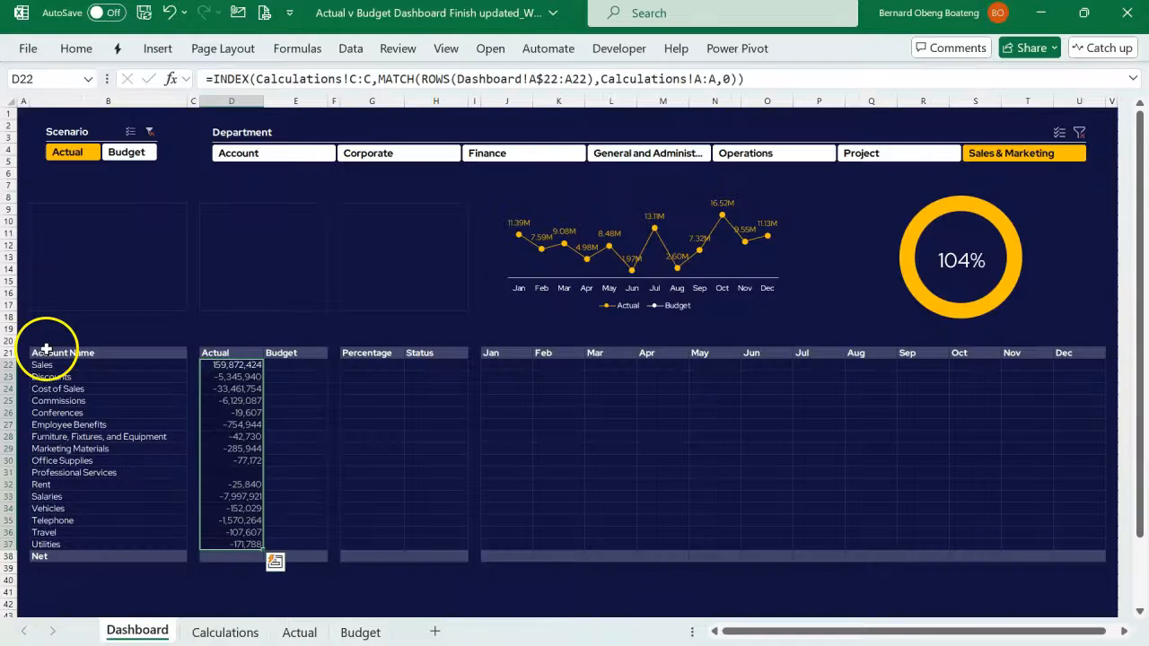
click(114, 153)
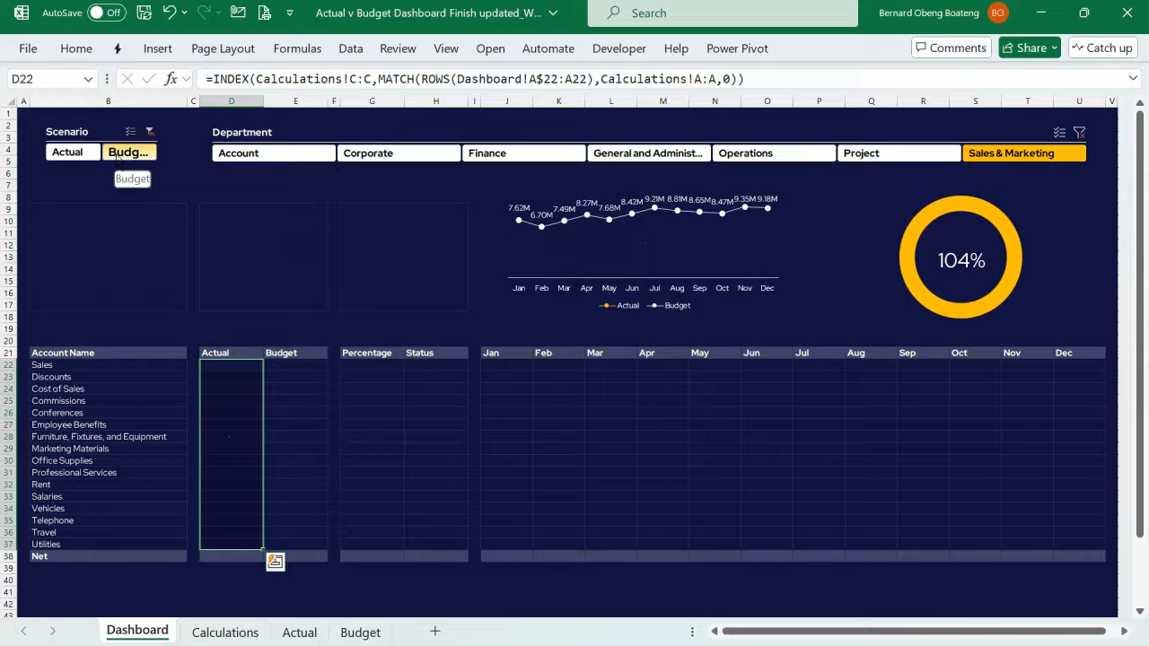
click(81, 153)
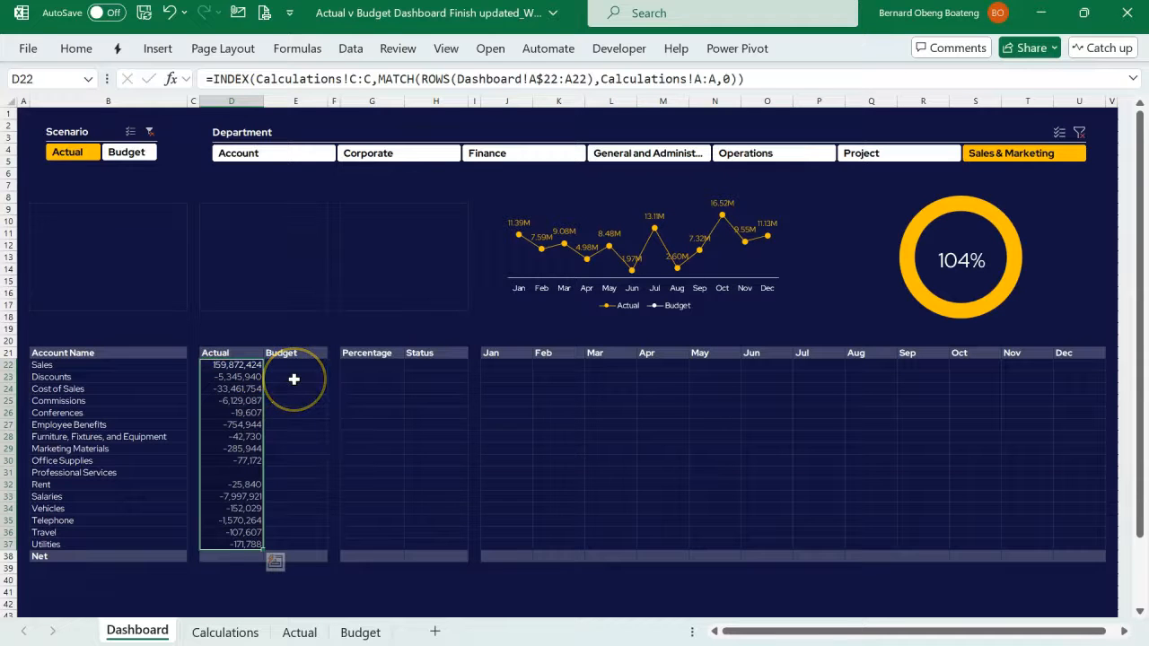
- Copy the text ",Slicer_Scenario" from the CUBEVALUE formula in C11 on the Calculations sheet, leaving the formula unedited
click(215, 634)
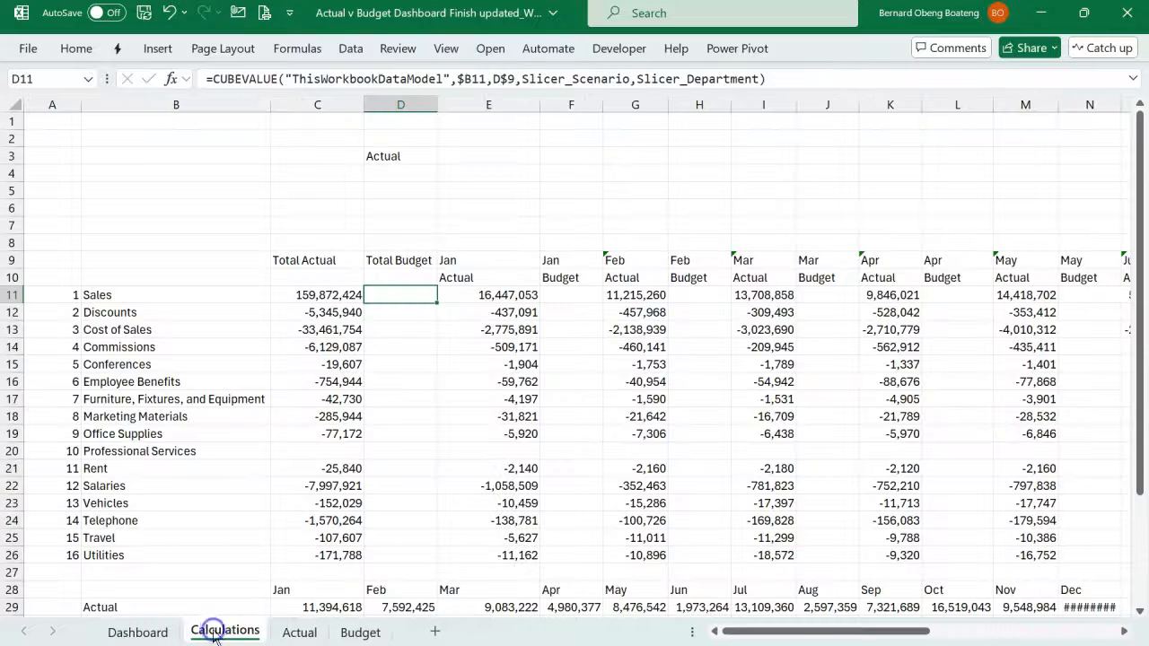
click(339, 294)
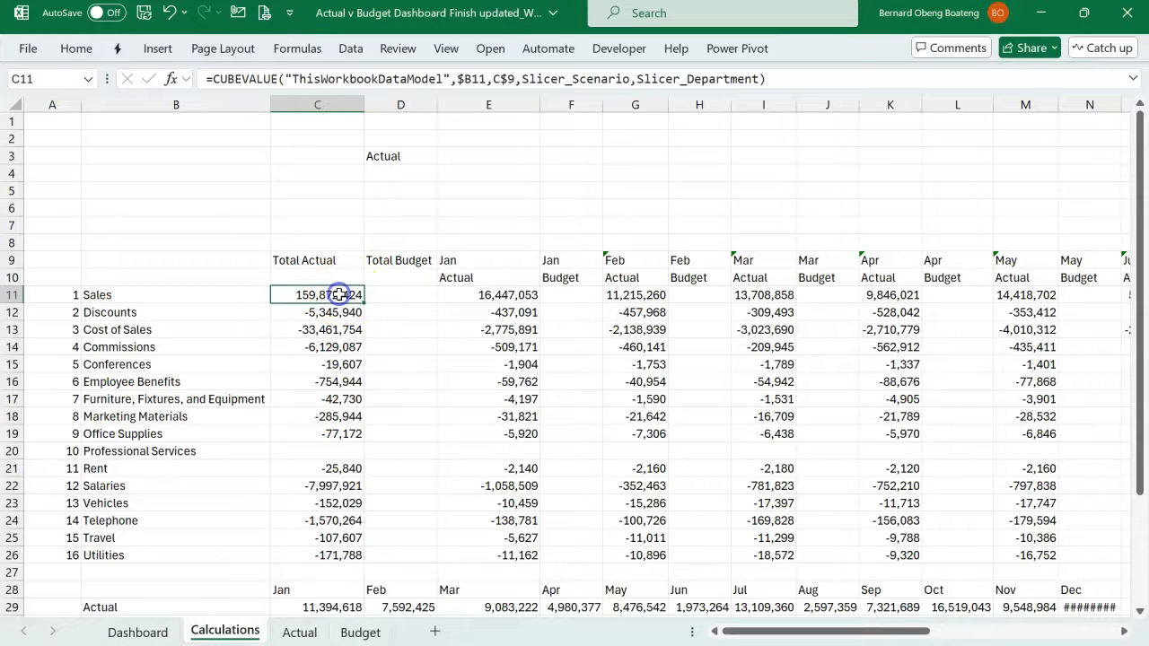
double_click(339, 295)
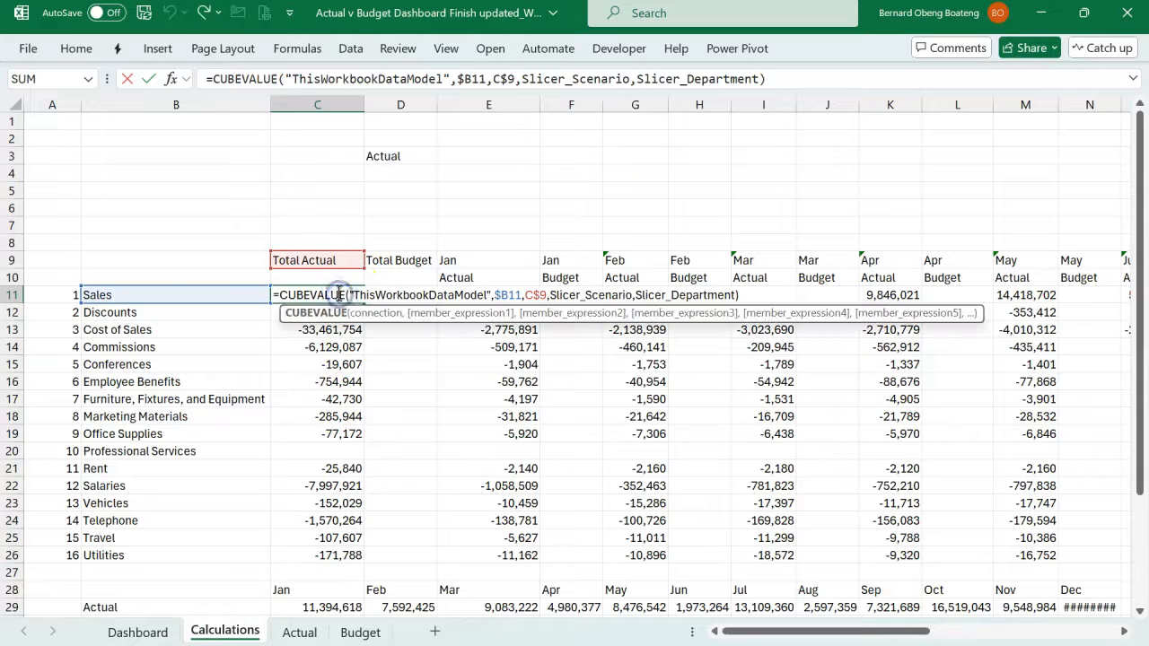
click(634, 295)
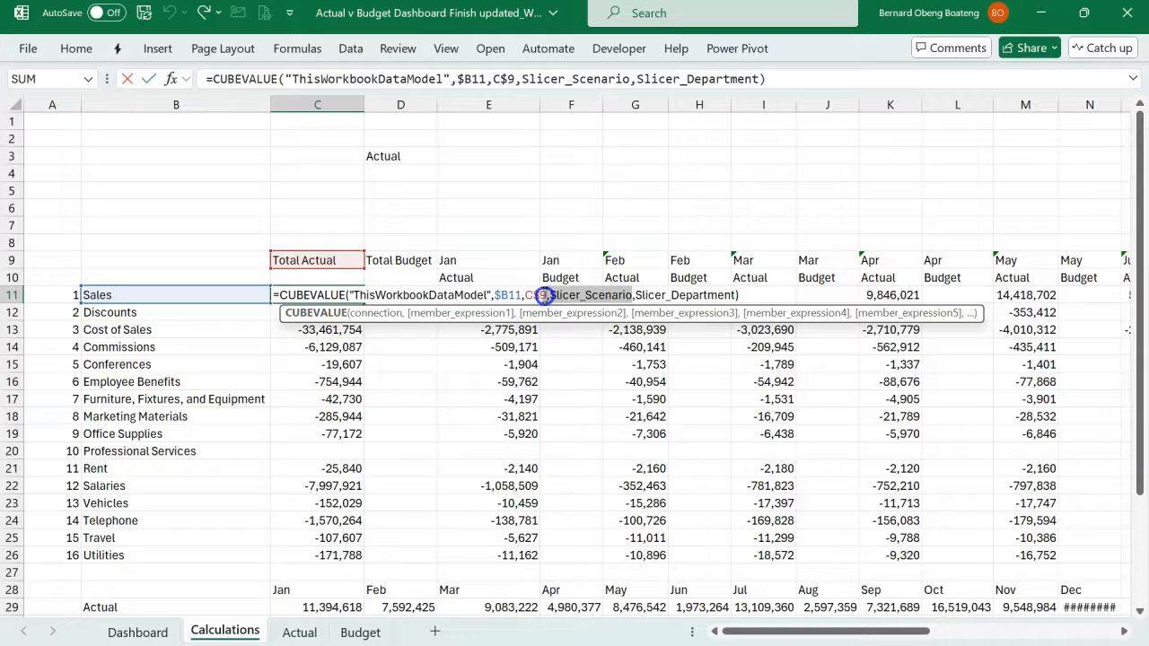
click(558, 296)
key(shift+Left)
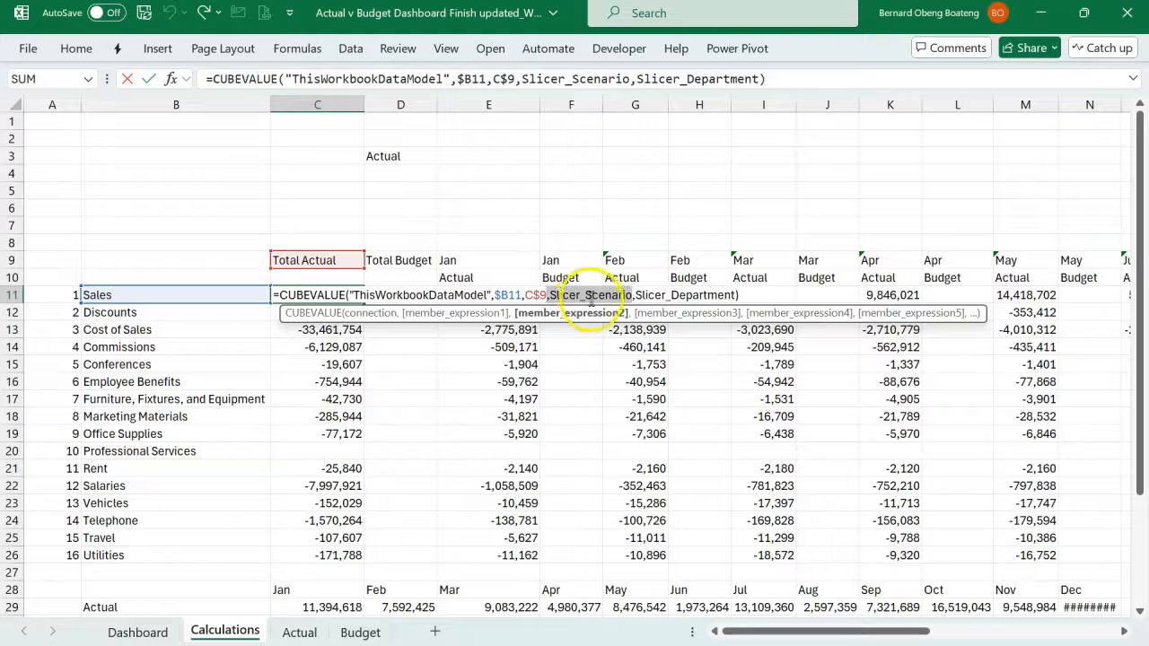
key(Escape)
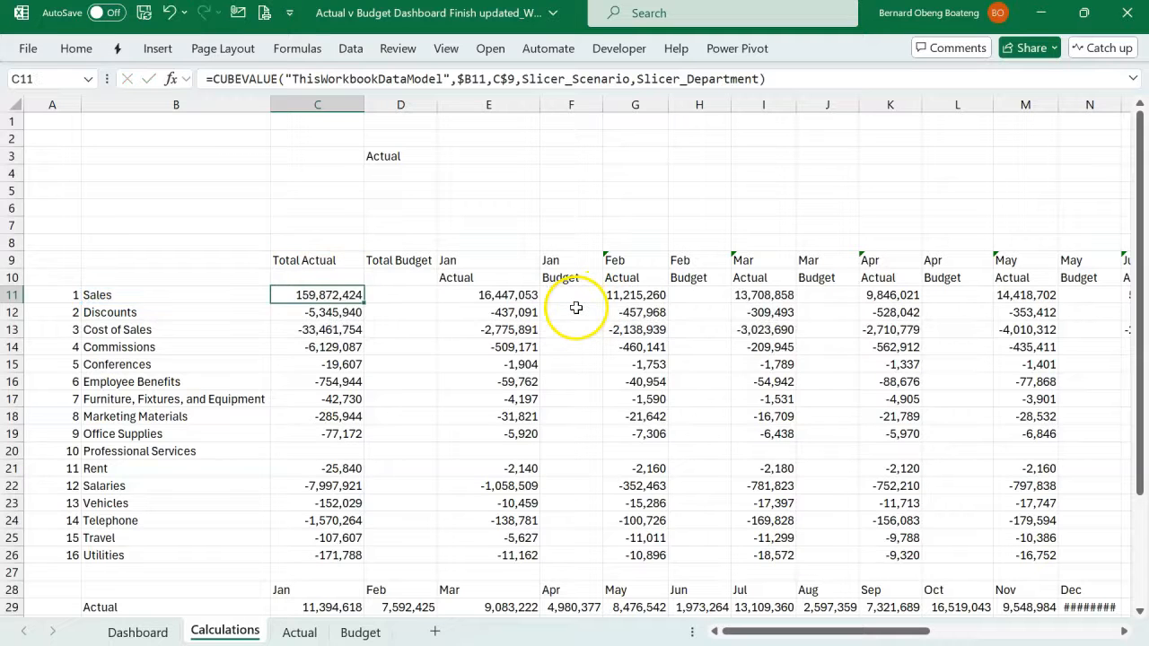
- Replace all occurrences of ",Slicer_Scenario" with nothing in the Total Actual and Total Budget formulas in C11:D26
mouse_move(345, 294)
mouse_down()
mouse_move(392, 367)
mouse_move(400, 554)
mouse_up()
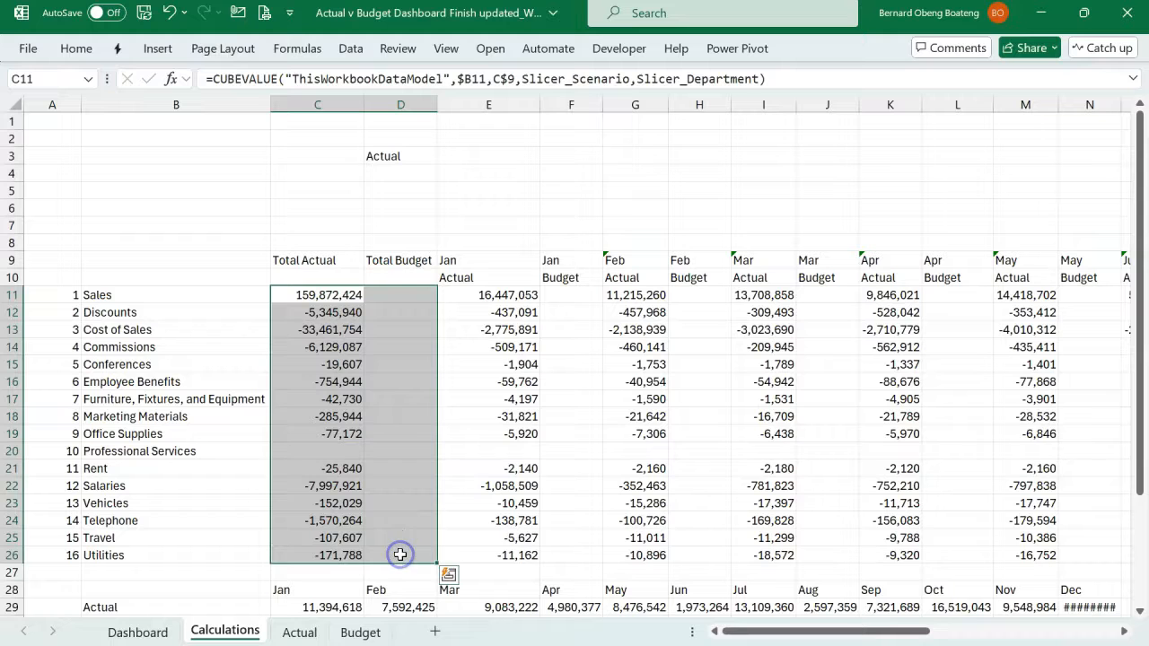
key(ctrl+h)
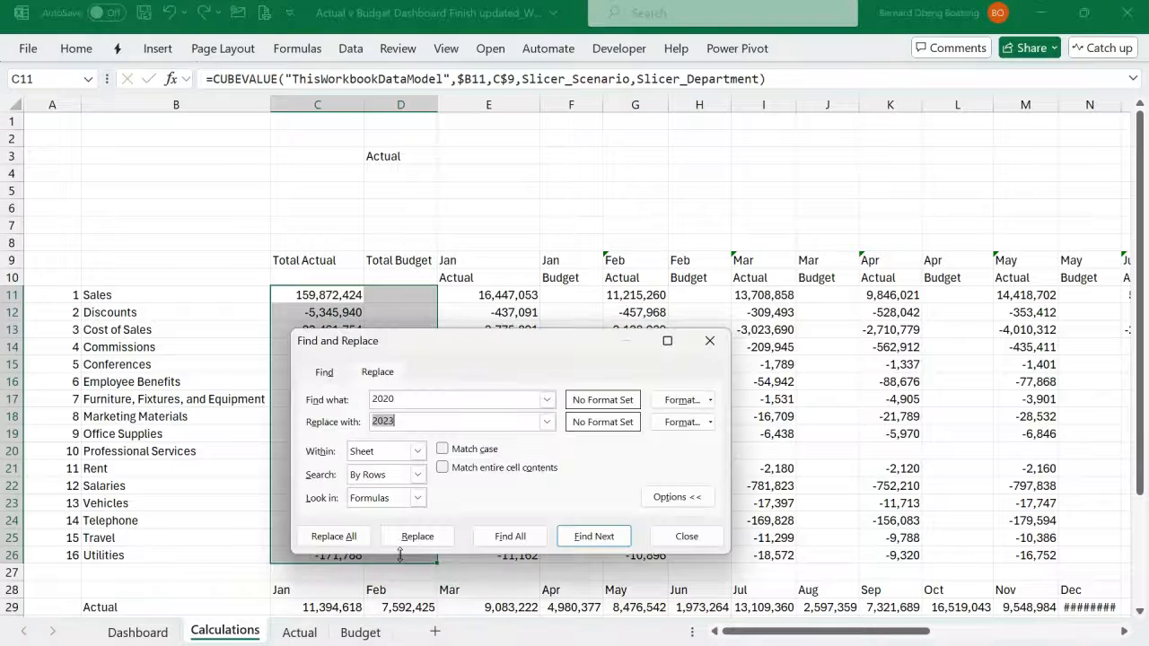
click(403, 395)
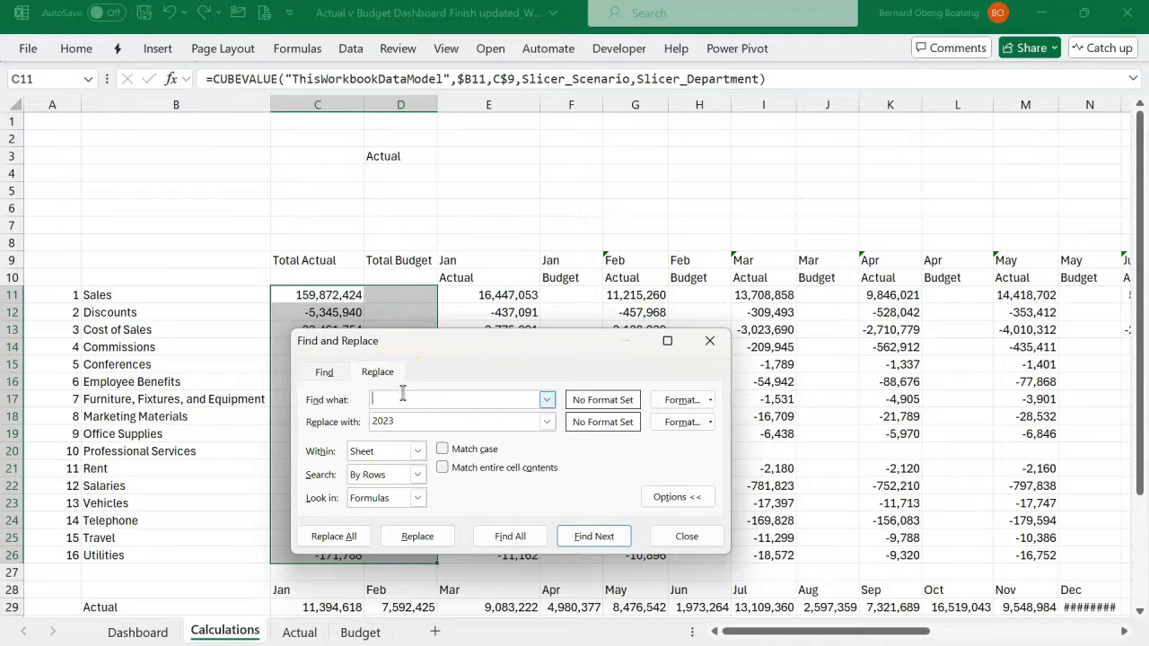
click(408, 419)
key(BackSpace)
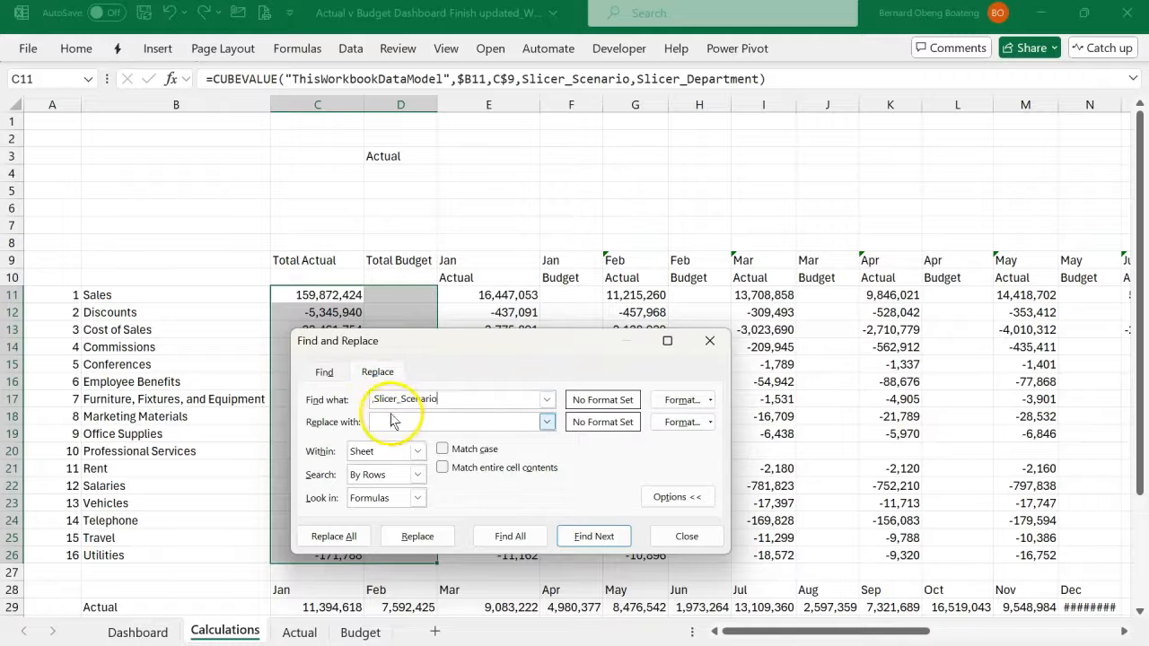
click(333, 536)
click(621, 489)
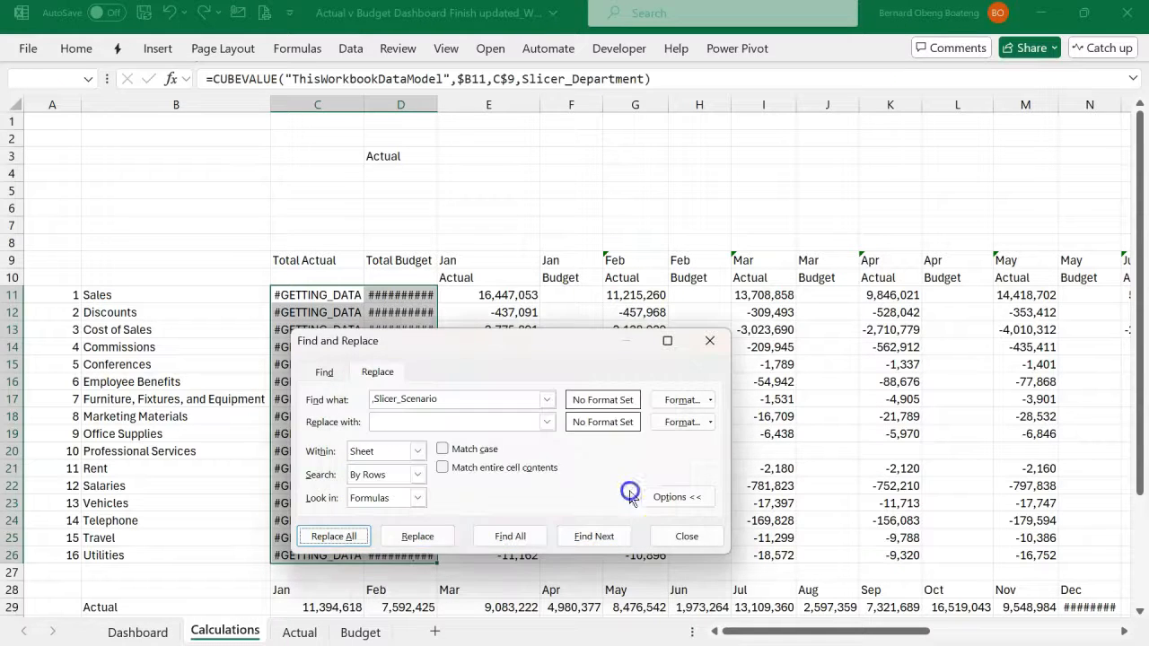
click(710, 342)
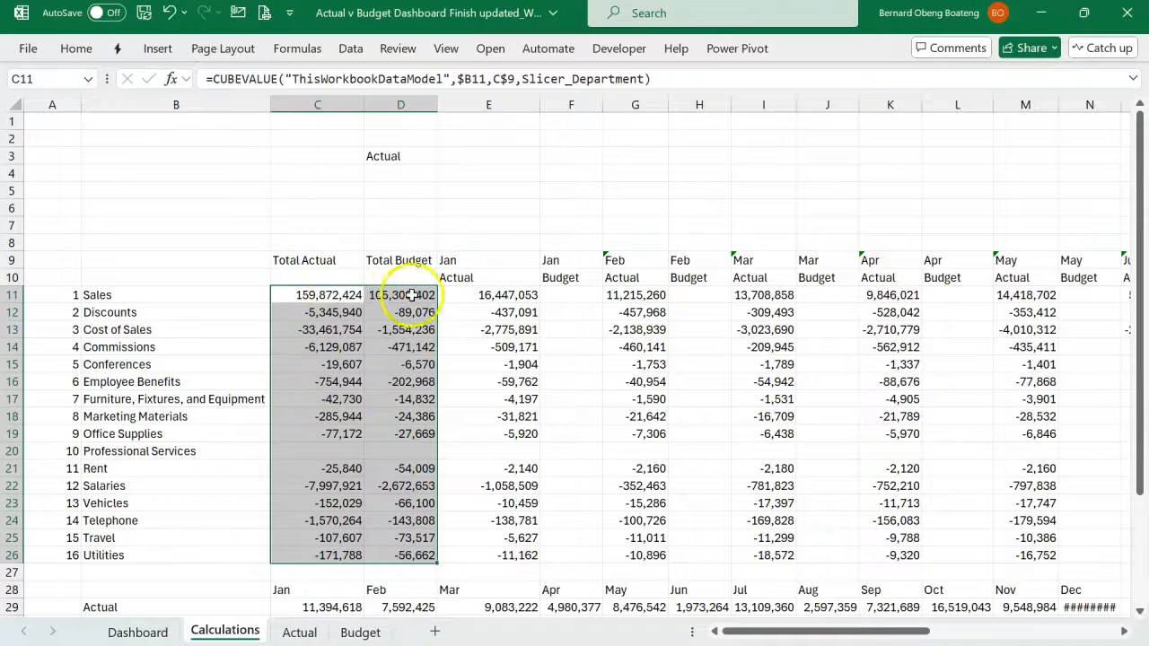
- Paste the Actual lookup formula into E22 under Budget on the Dashboard sheet, with its INDEX array changed to Calculations!D:D
click(166, 634)
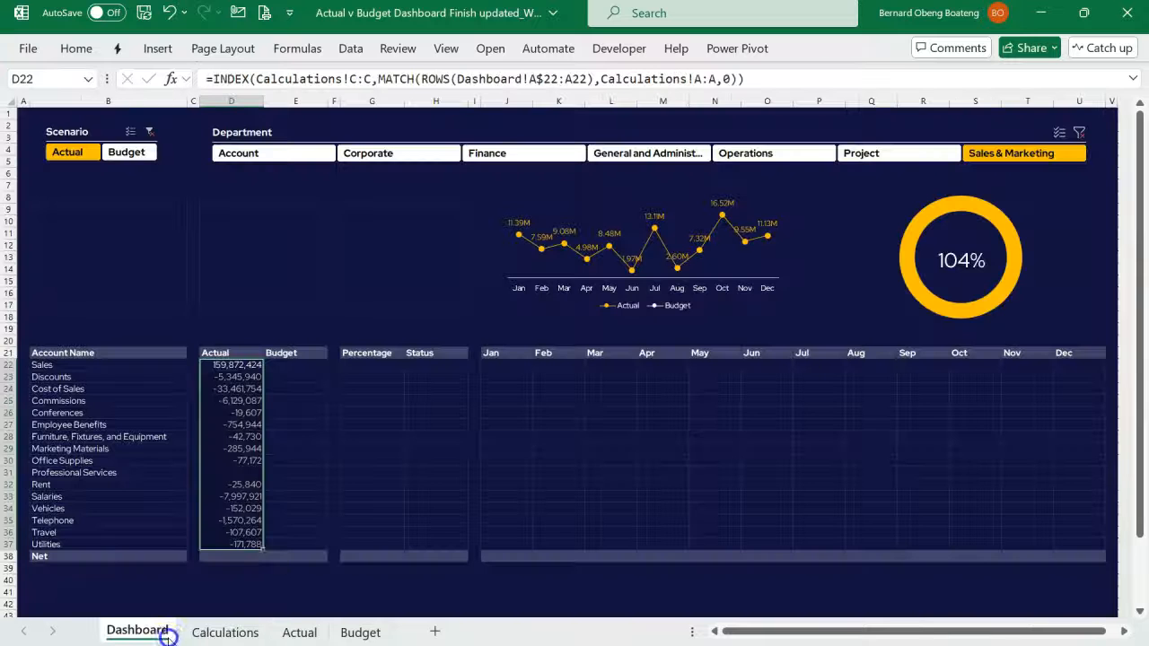
click(293, 364)
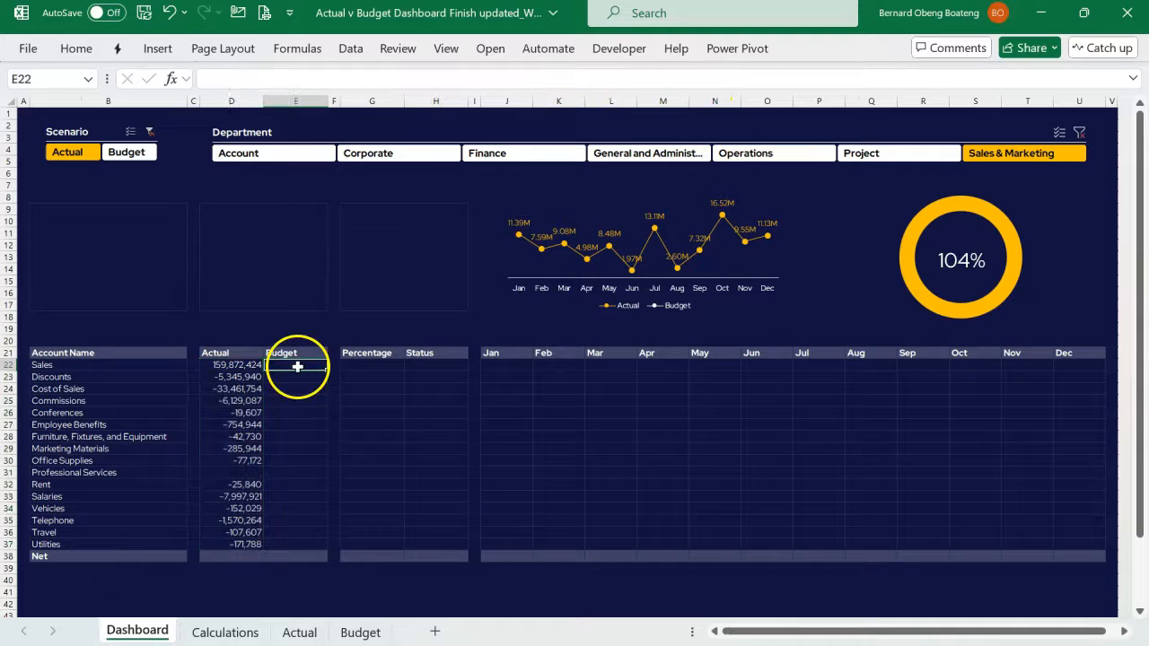
click(282, 79)
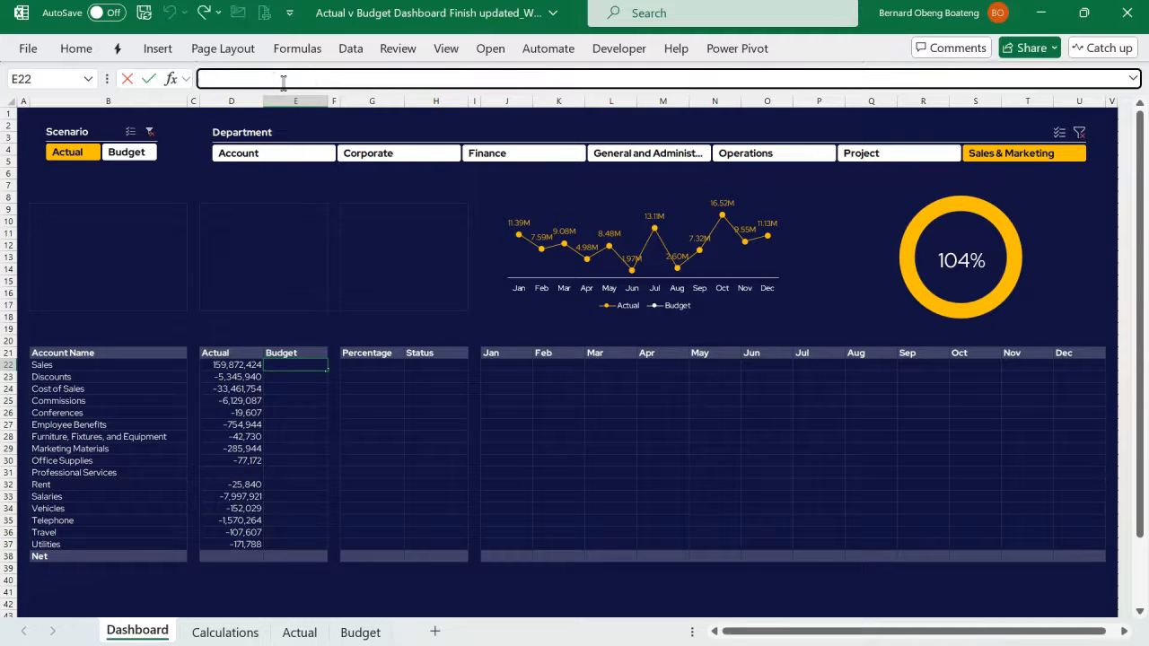
text(=INDEX(Calculations!C:C,MATCH(ROWS(Dashboard!A$22:A22),Calculations!A:A,0)))
click(355, 79)
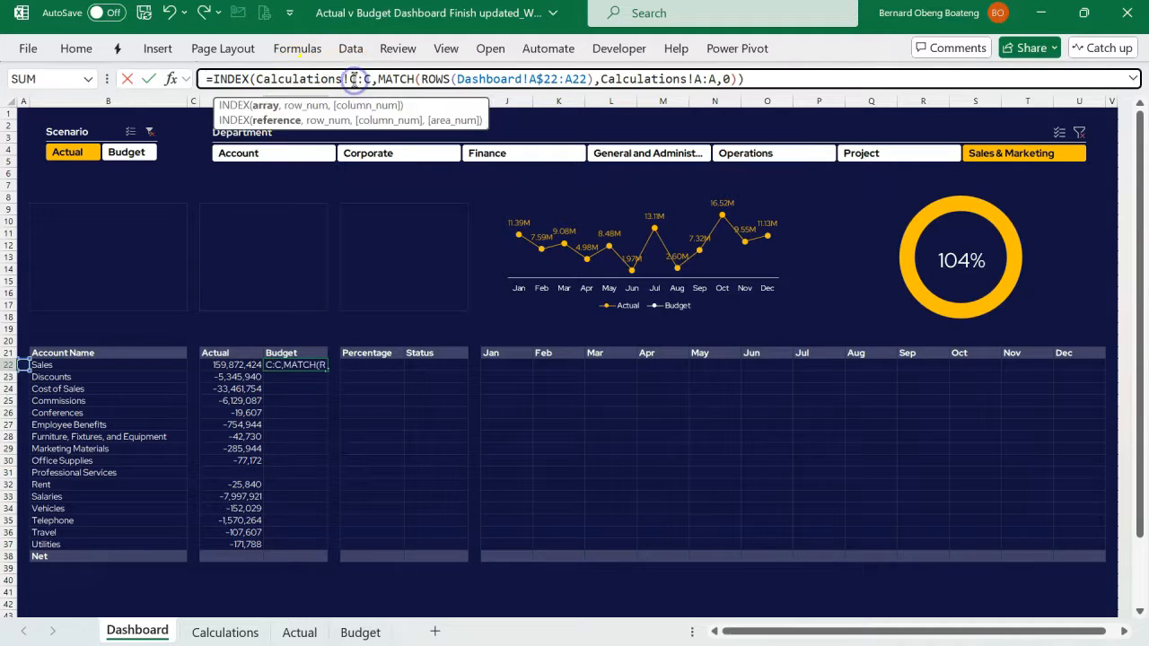
key(Delete)
text(D)
click(368, 79)
key(Delete)
text(D)
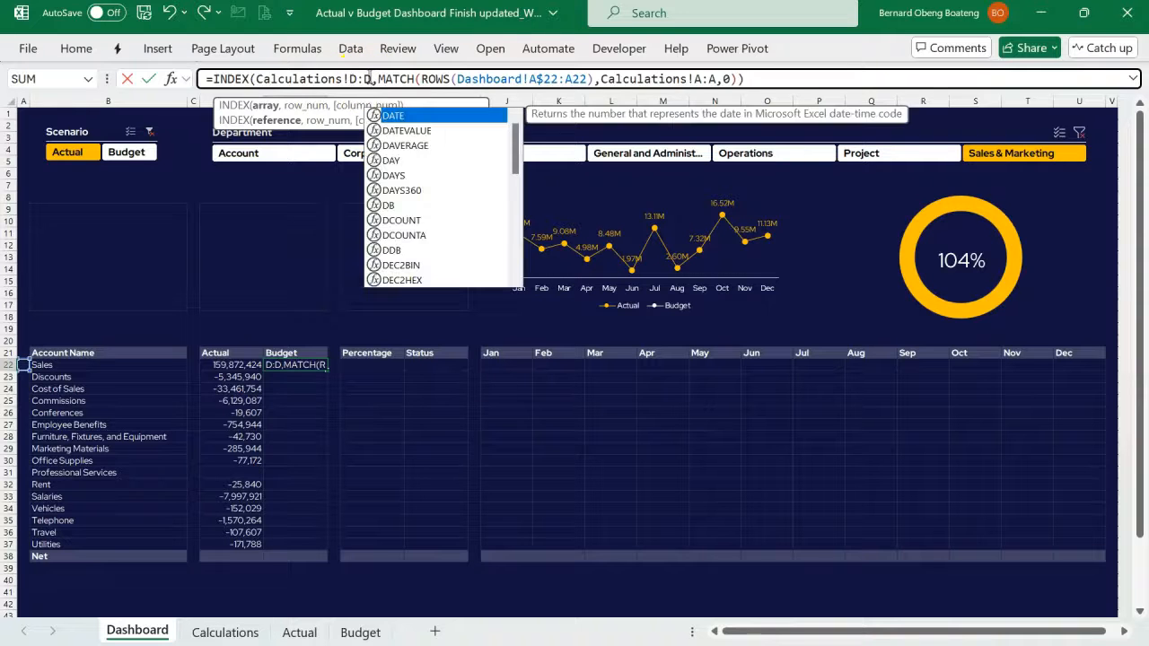
key(Return)
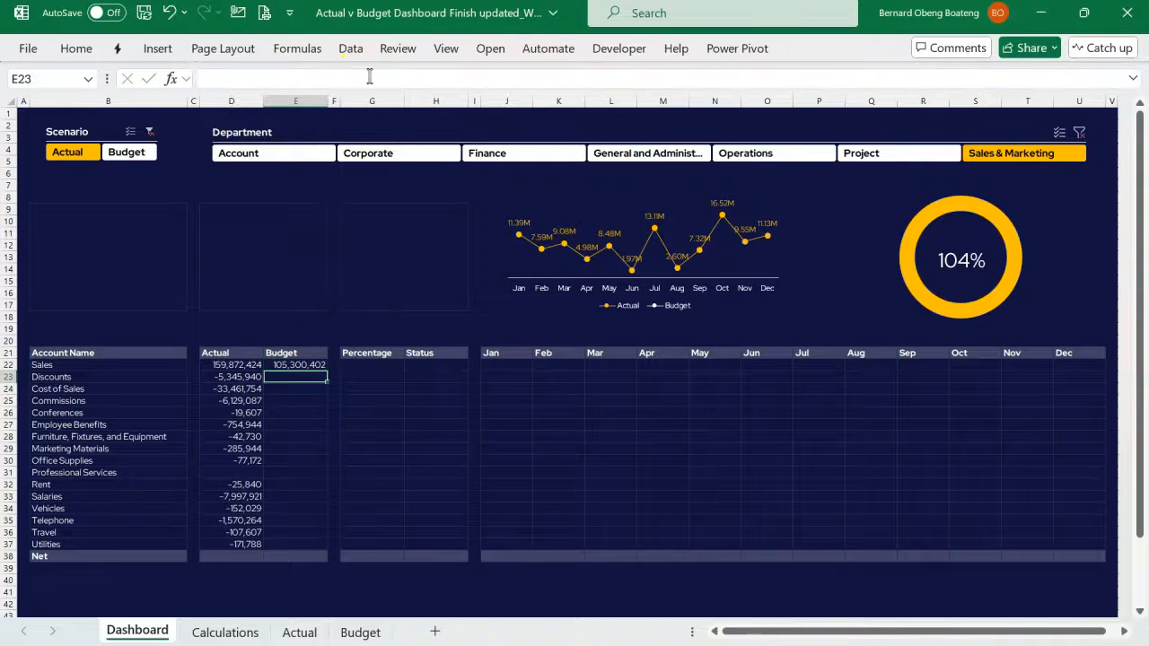
- Fill the Budget lookup formula from E22 down to E37
click(298, 365)
key(shift+Down)
key(shift+Down)
key(shift+Down)
key(shift+Down)
key(shift+Down)
key(shift+Down)
key(shift+Down)
key(shift+Down)
key(shift+Down)
key(shift+Down)
key(shift+Down)
key(shift+Down)
key(shift+Down)
key(shift+Down)
key(shift+Down)
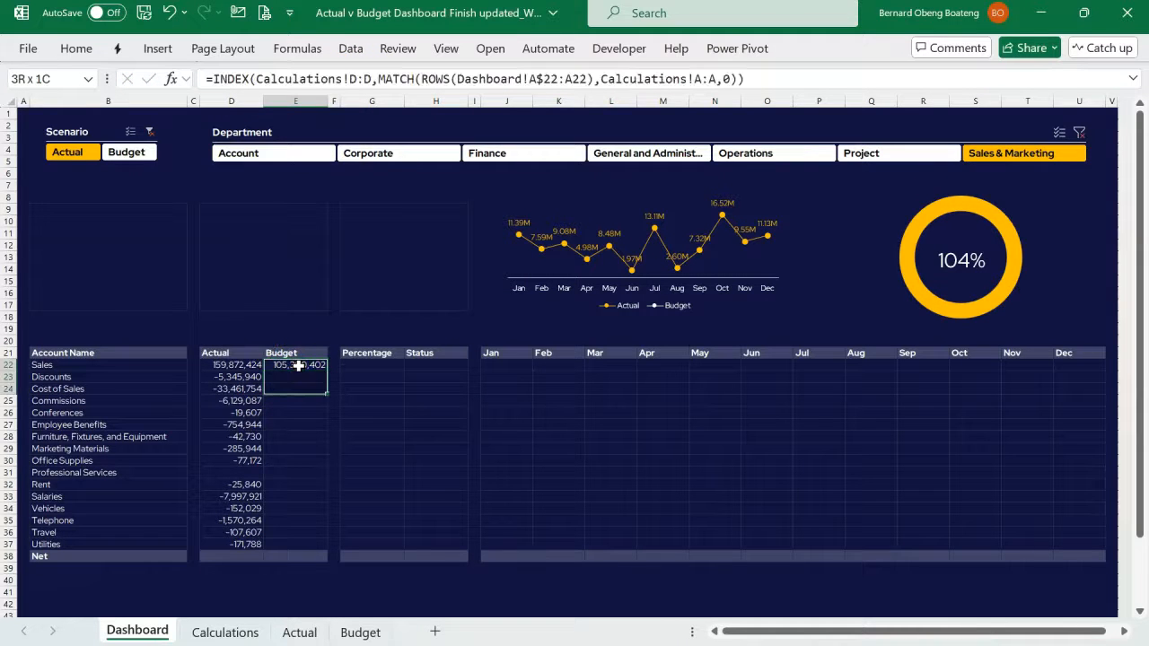
key(ctrl+d)
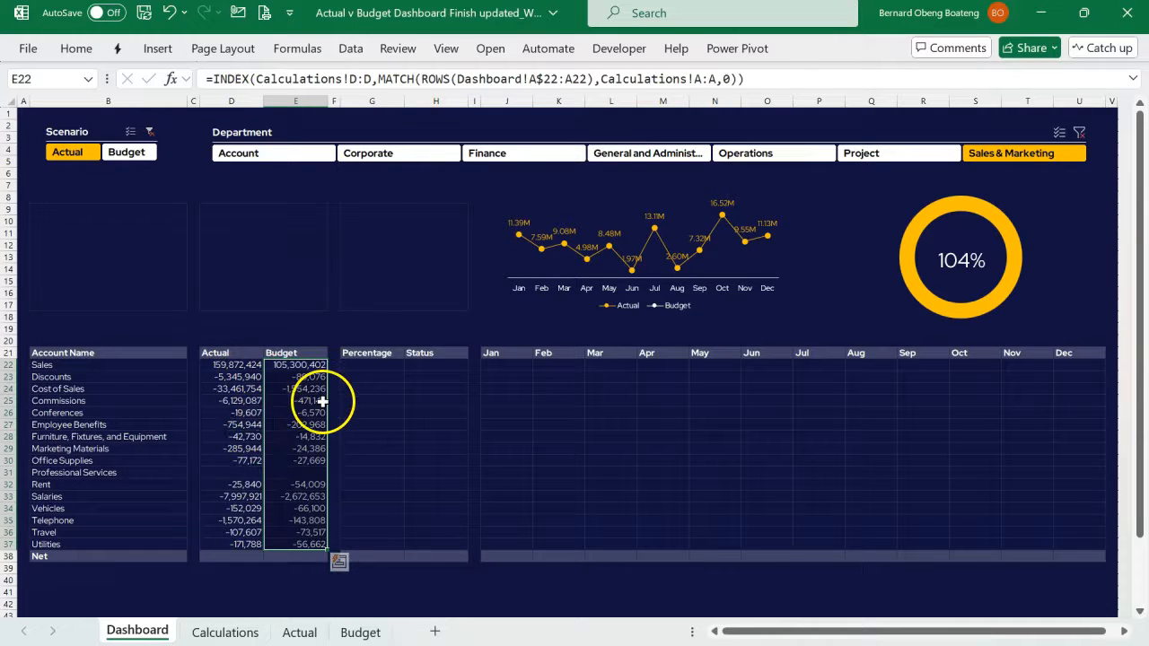
- Enter the formula =D22/E22 in G22 under Percentage
click(372, 370)
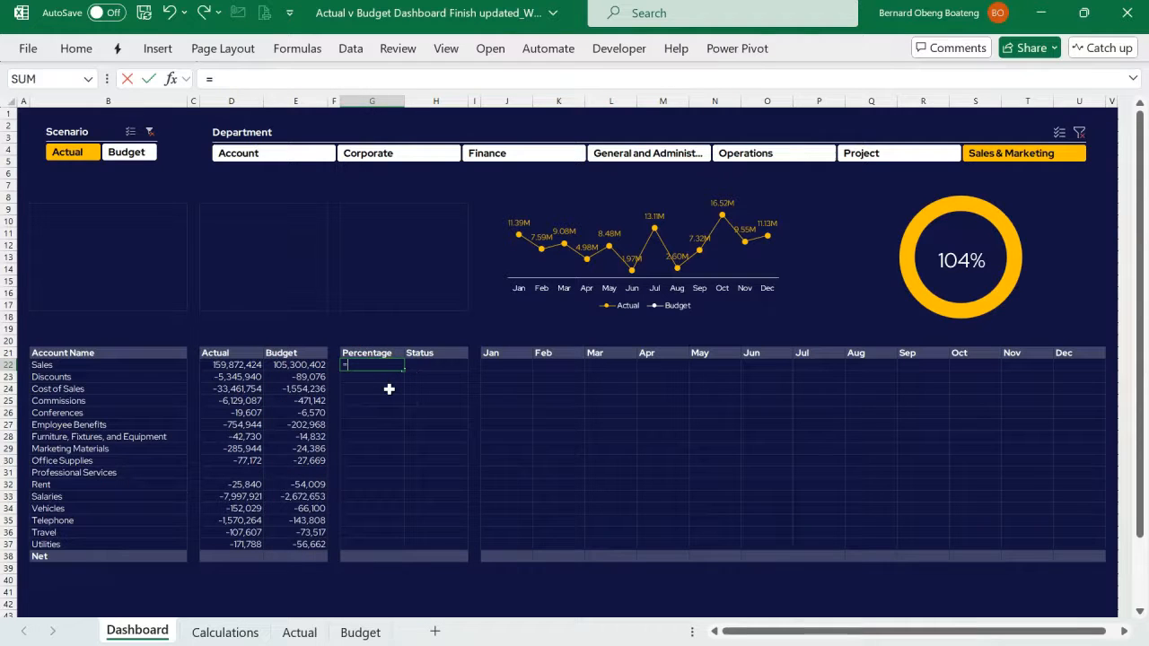
key(Left)
key(Left)
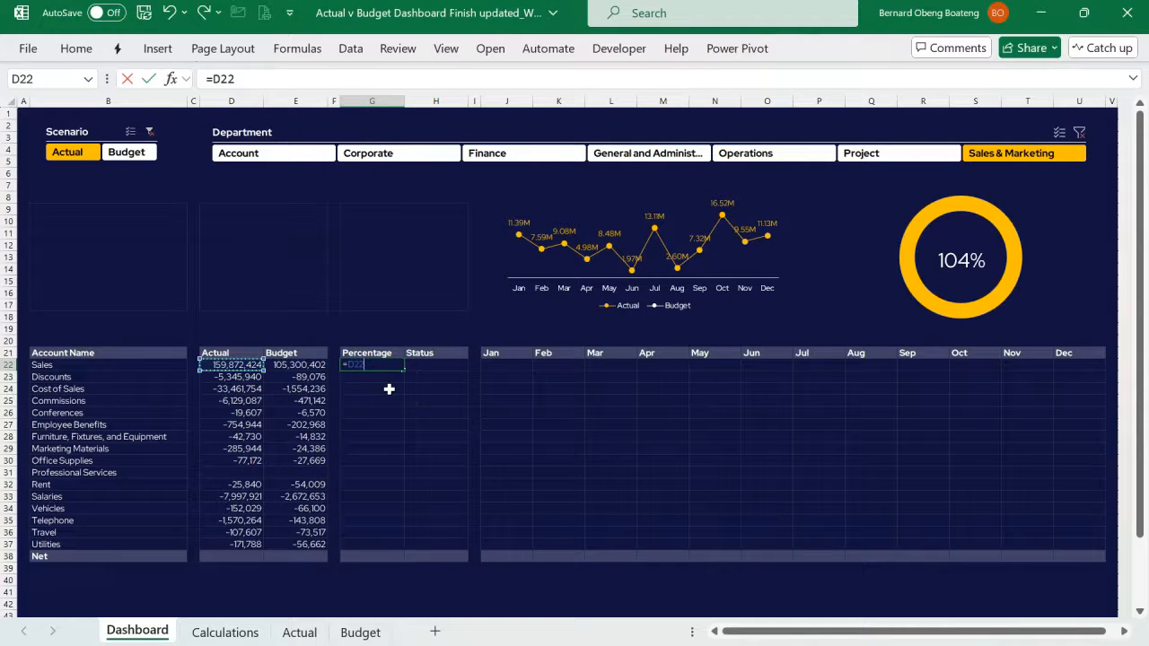
key(Return)
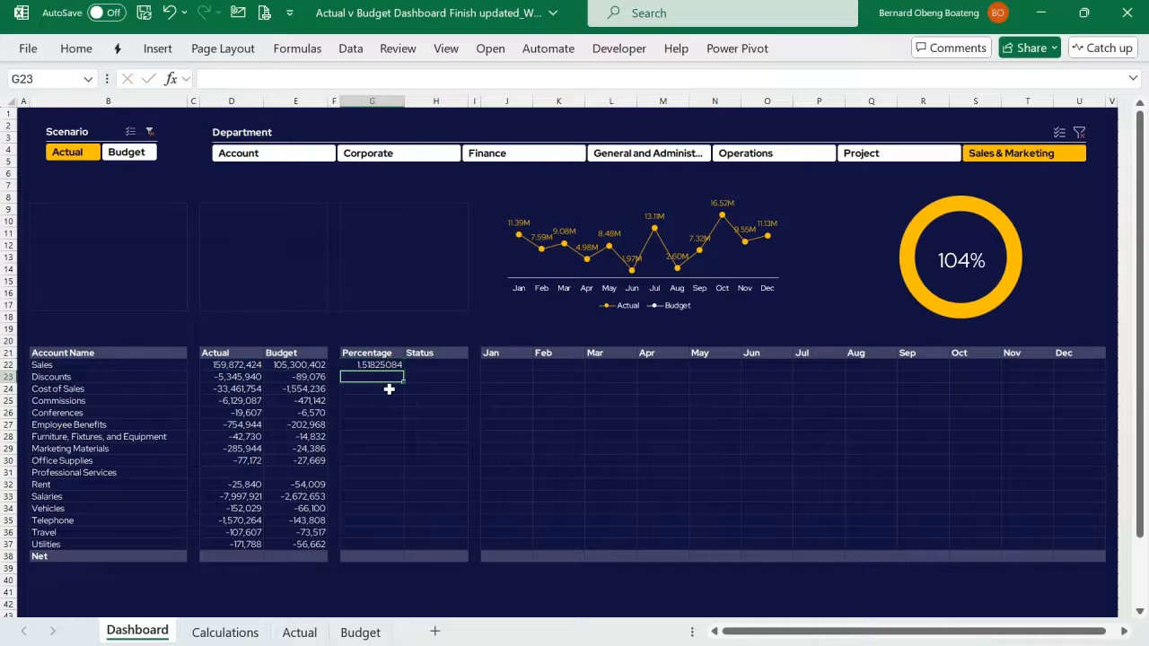
- Fill the Percentage formula from G22 down to G37
key(Up)
key(shift+Down)
key(shift+Down)
key(shift+Down)
key(shift+Down)
key(shift+Down)
key(shift+Down)
key(shift+Down)
key(shift+Down)
key(shift+Down)
key(shift+Down)
key(shift+Down)
key(shift+Down)
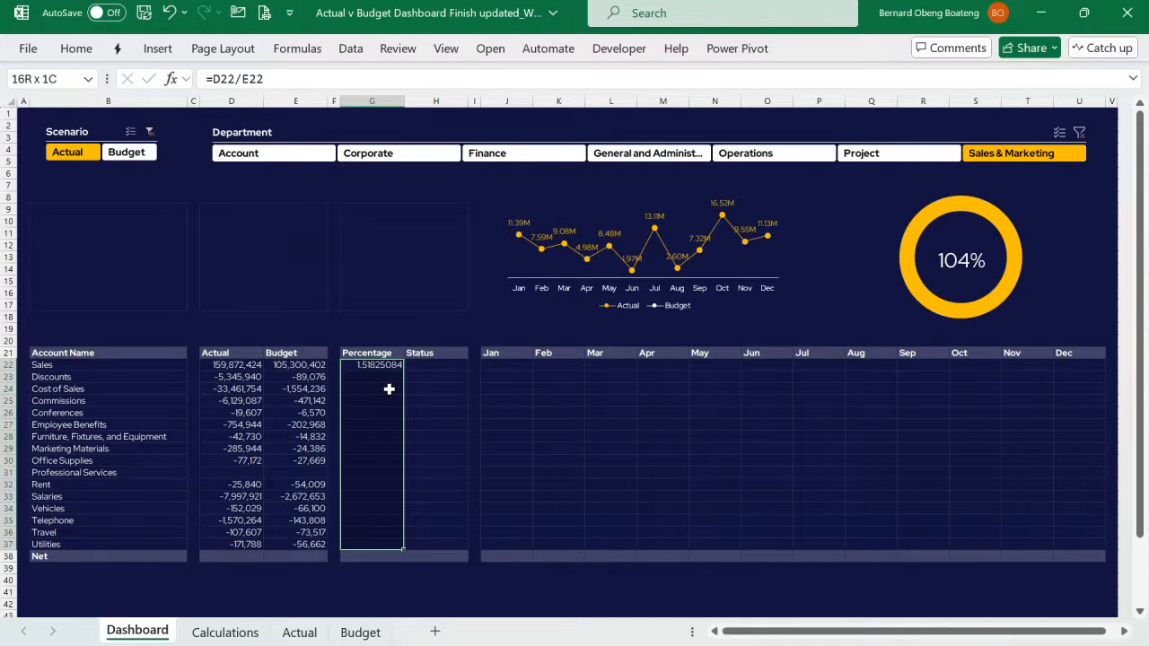
key(ctrl+d)
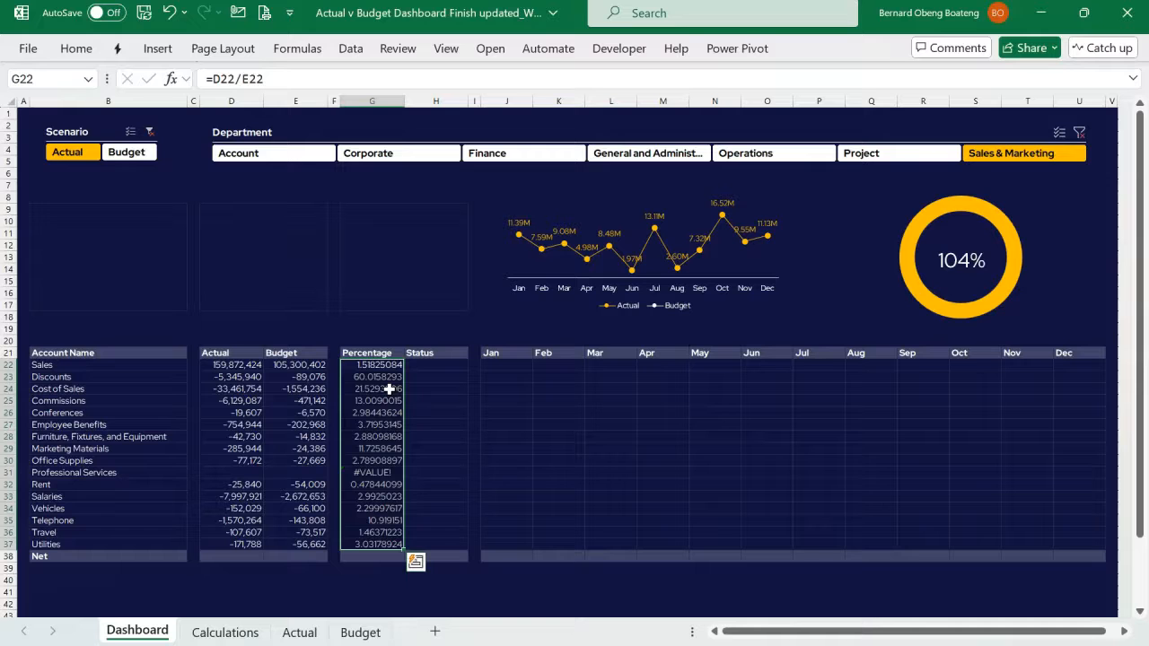
- Format the Percentage values in G22:G37 as whole percentages and center them horizontally
key(ctrl+shift+5)
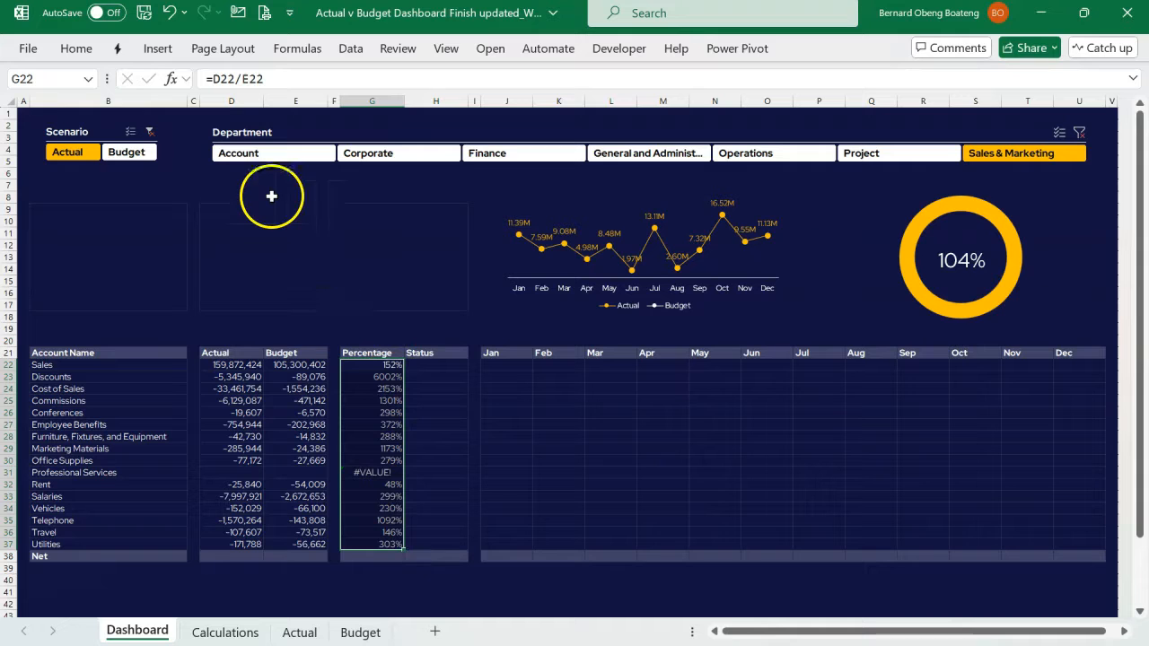
click(78, 48)
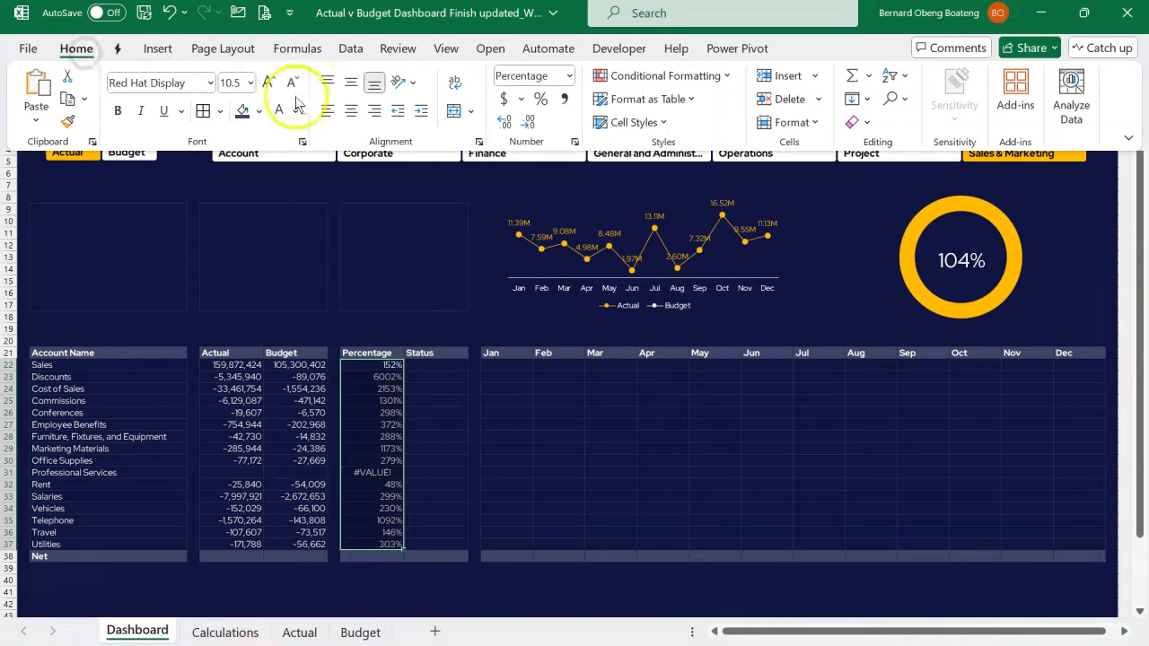
click(349, 111)
click(376, 273)
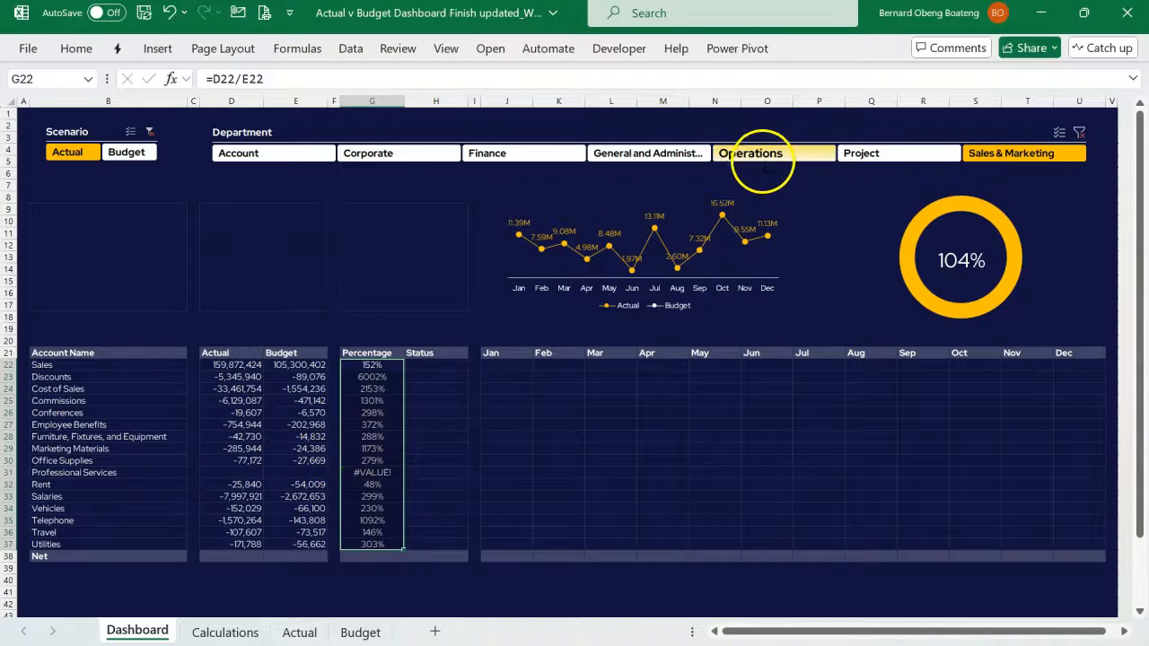
- Wrap the Percentage formula in G22 with IFERROR to return an empty string on errors: =IFERROR(D22/E22,"")
click(216, 79)
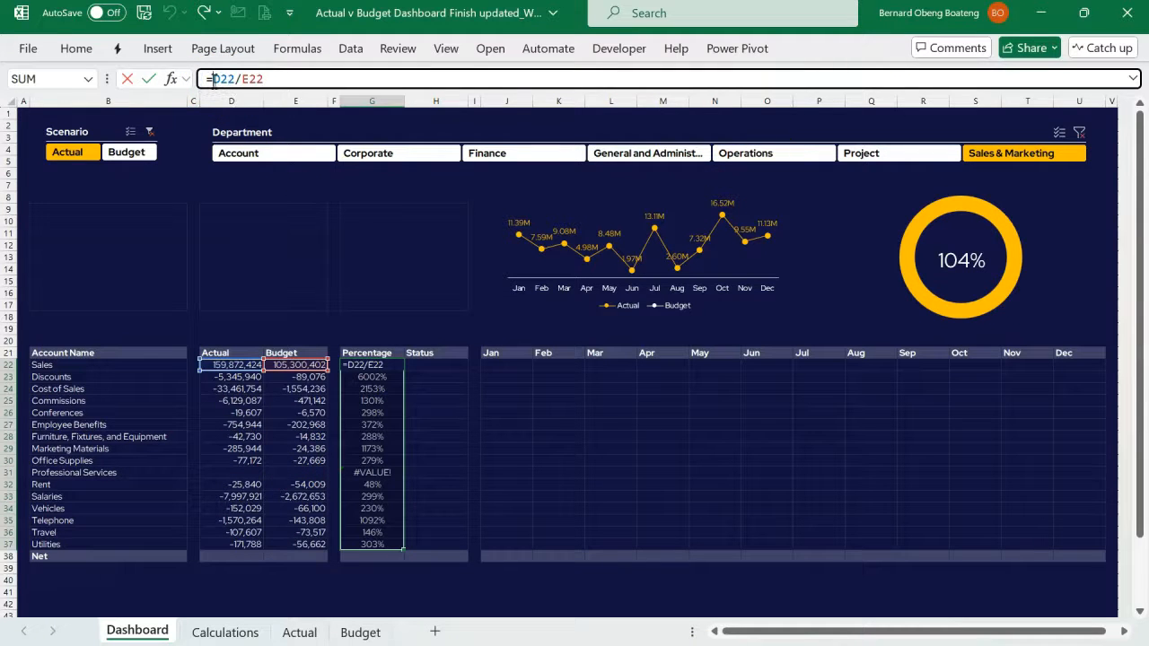
text(IF)
key(Down)
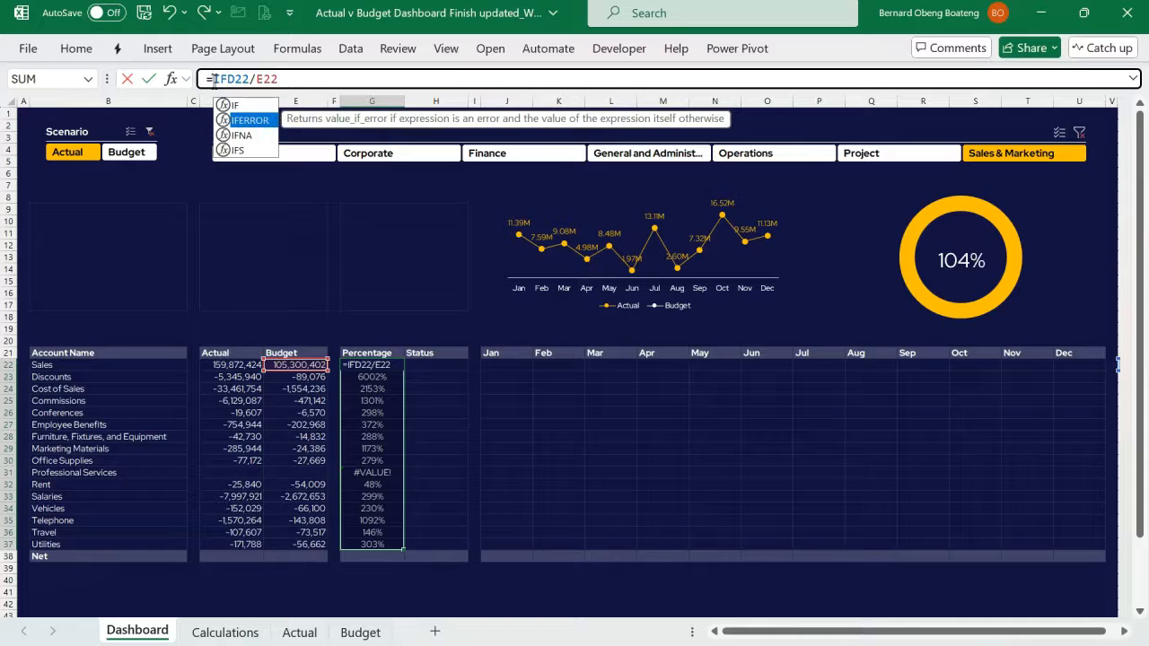
key(Tab)
click(343, 79)
text(,)
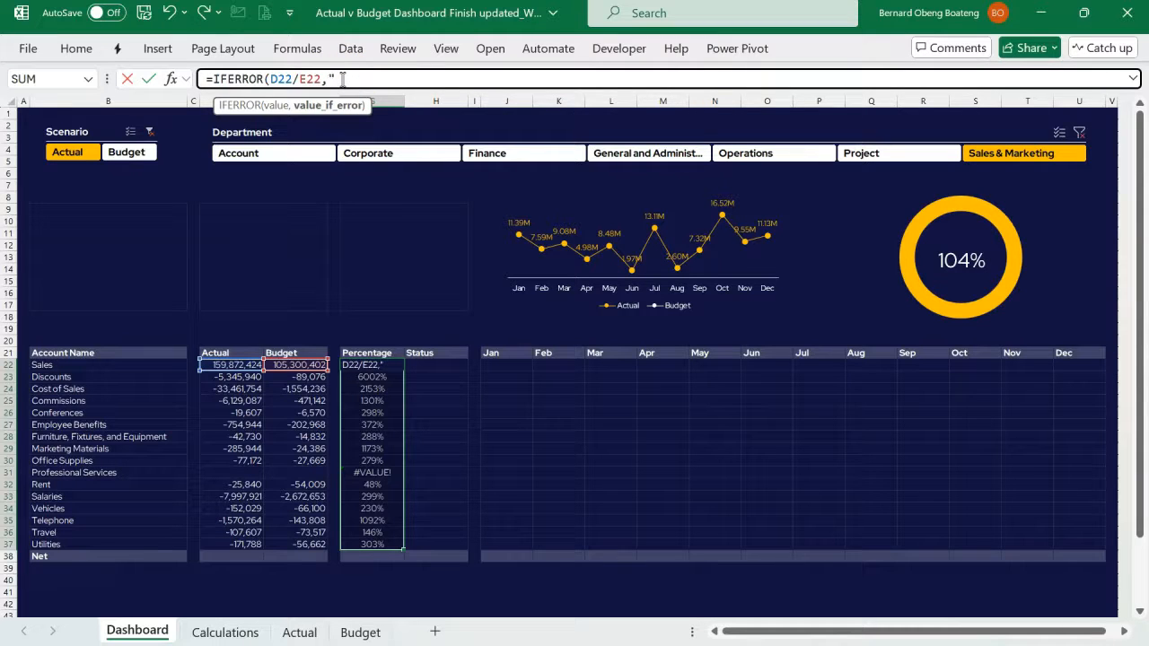
text(""))
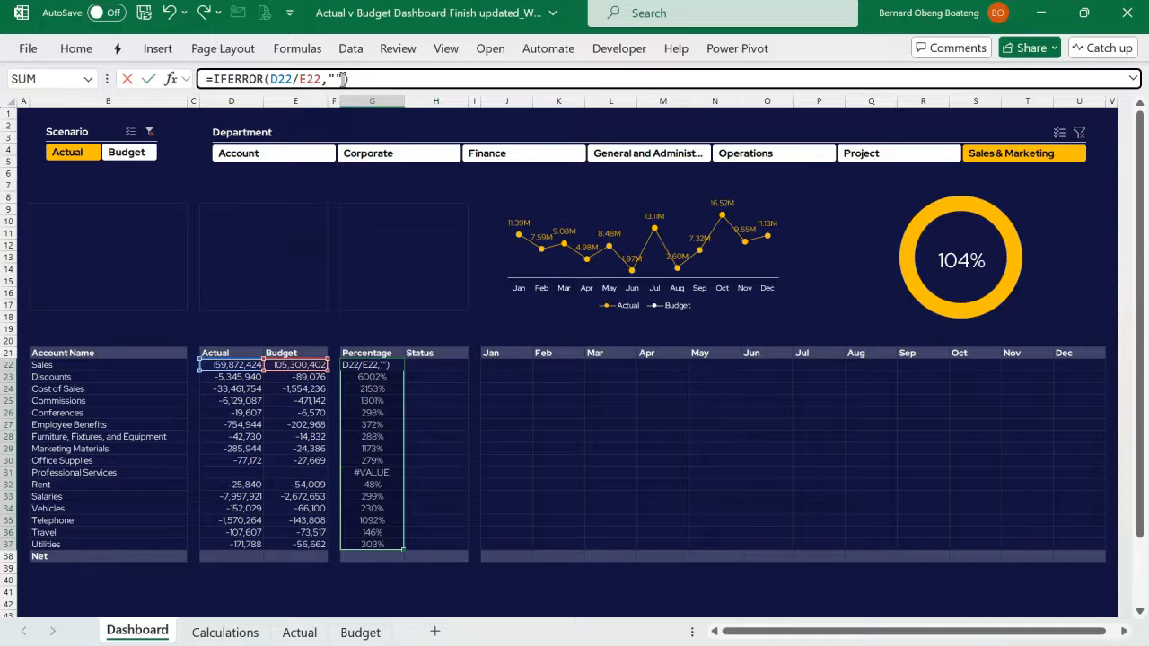
key(ctrl+Return)
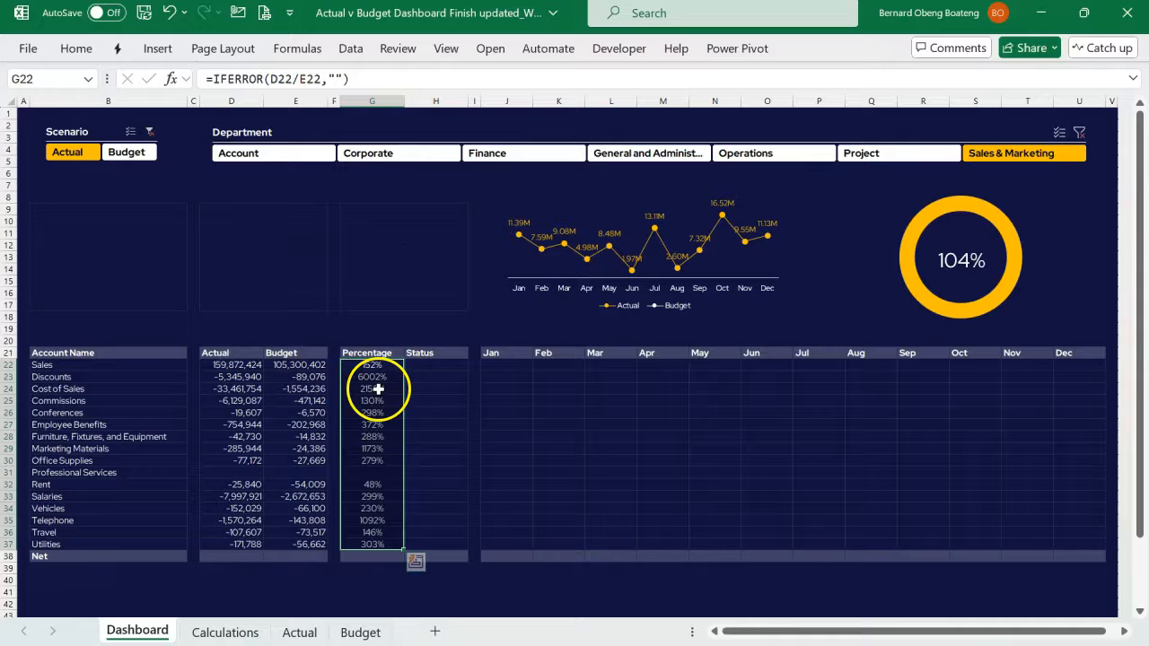
- Examine the Status indicators and account rows 22 to 37 in the finished dashboard workbook
click(433, 370)
drag(433, 370, 428, 469)
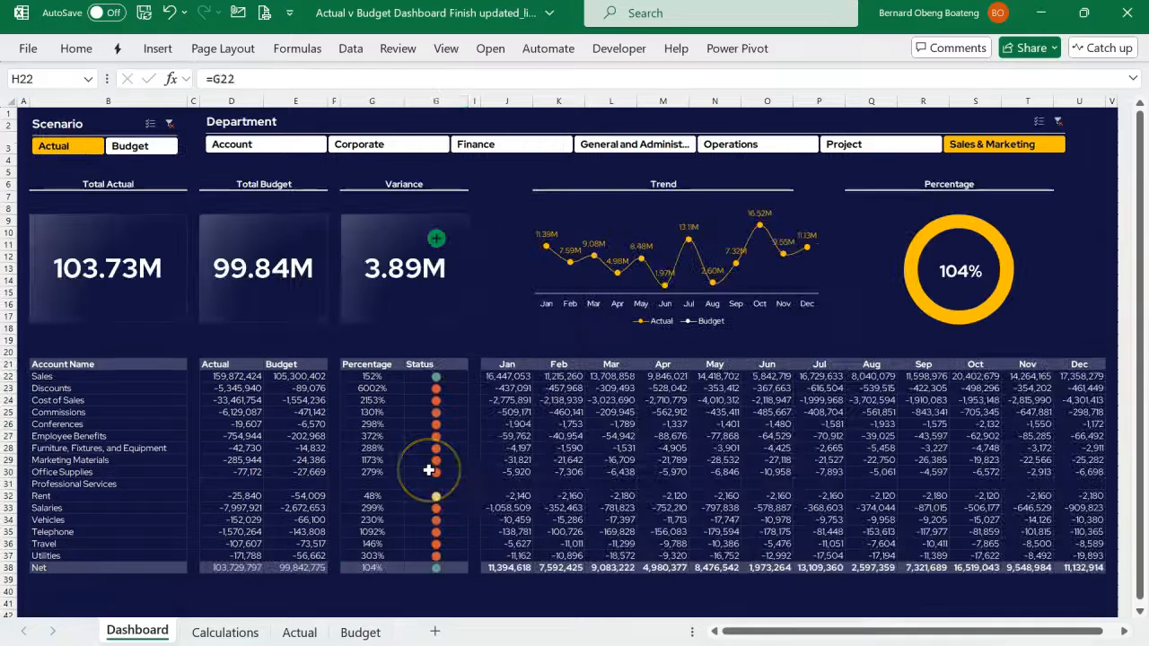
drag(428, 469, 435, 446)
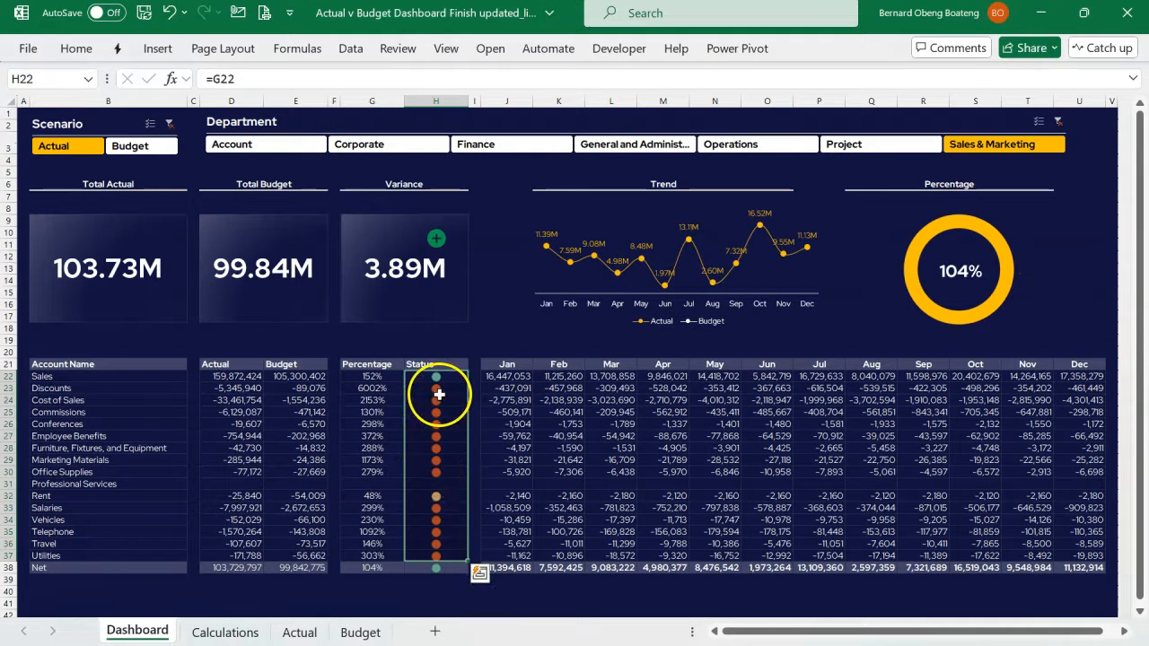
click(7, 377)
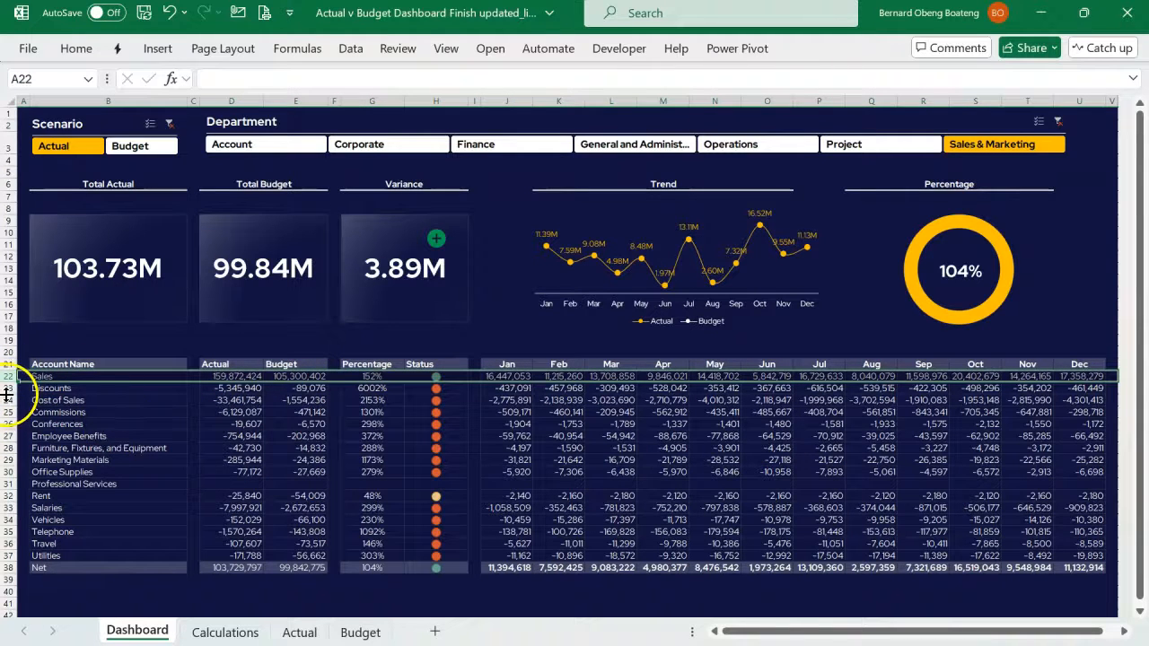
drag(7, 388, 5, 556)
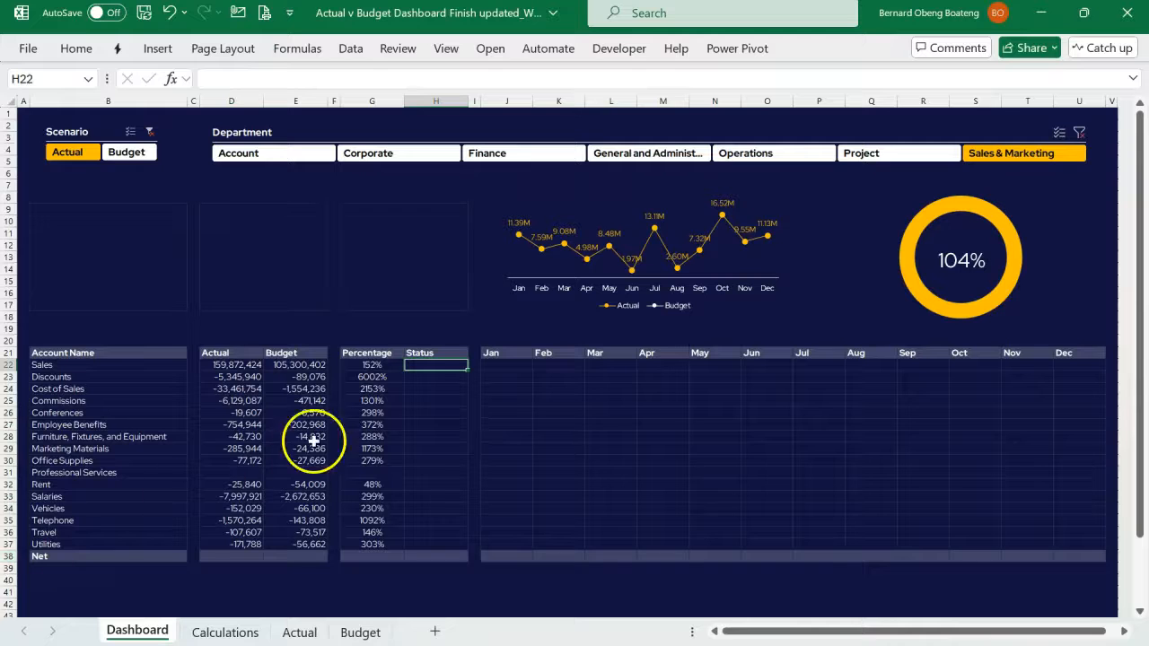
- Enter the formula =G22 in H22 under Status and fill it down to H37
click(431, 378)
click(449, 365)
click(373, 365)
key(Return)
drag(449, 366, 449, 534)
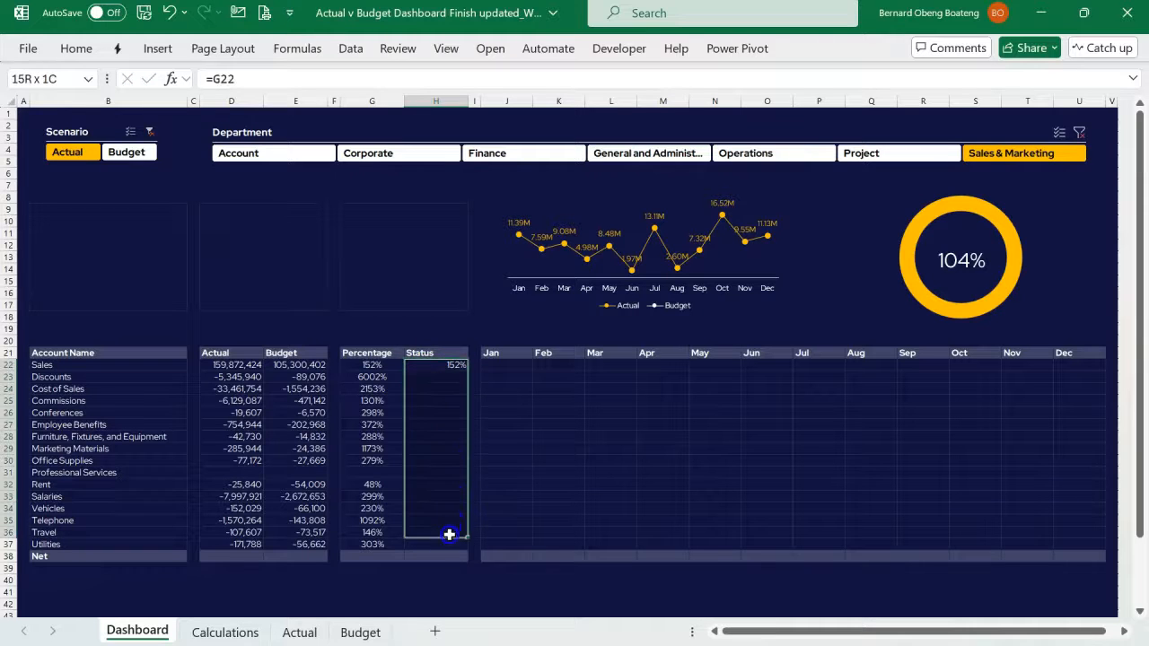
key(ctrl+d)
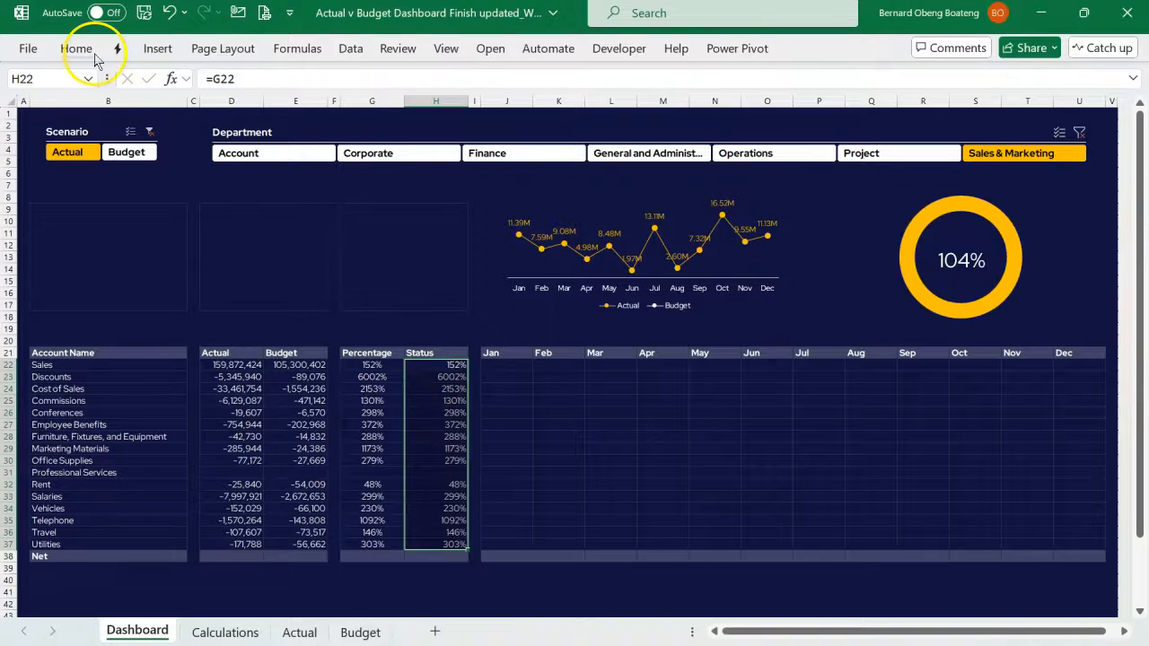
- Start a custom icon-set conditional formatting rule for H23:H37 with red, yellow and green circles in reversed order
drag(430, 377, 423, 545)
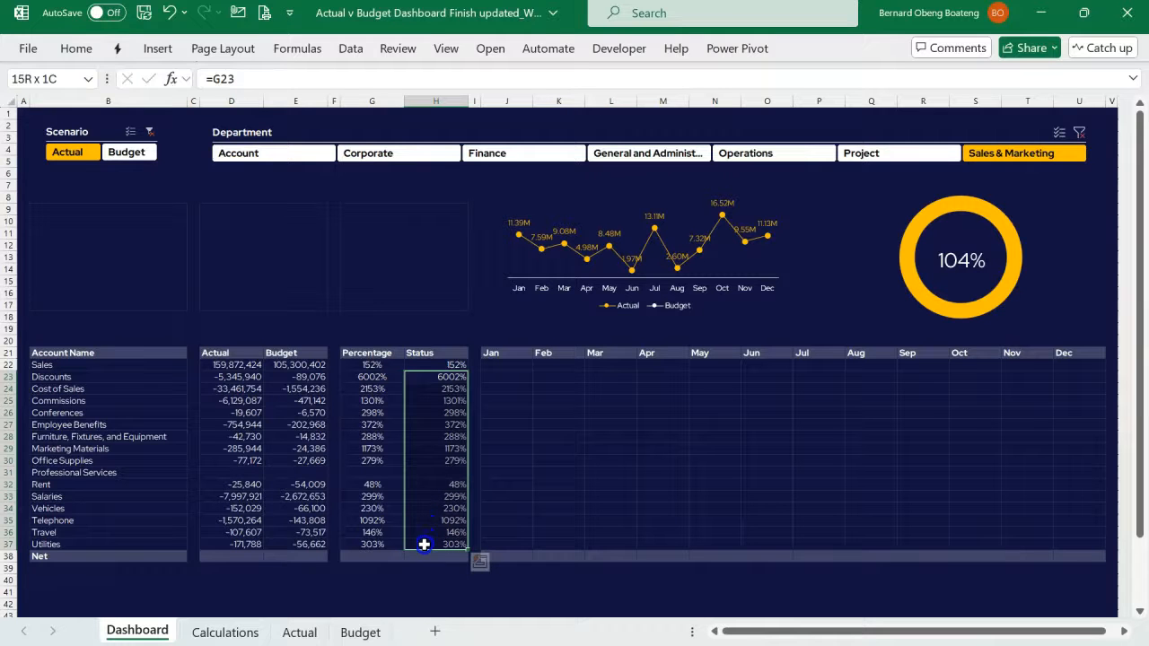
click(80, 50)
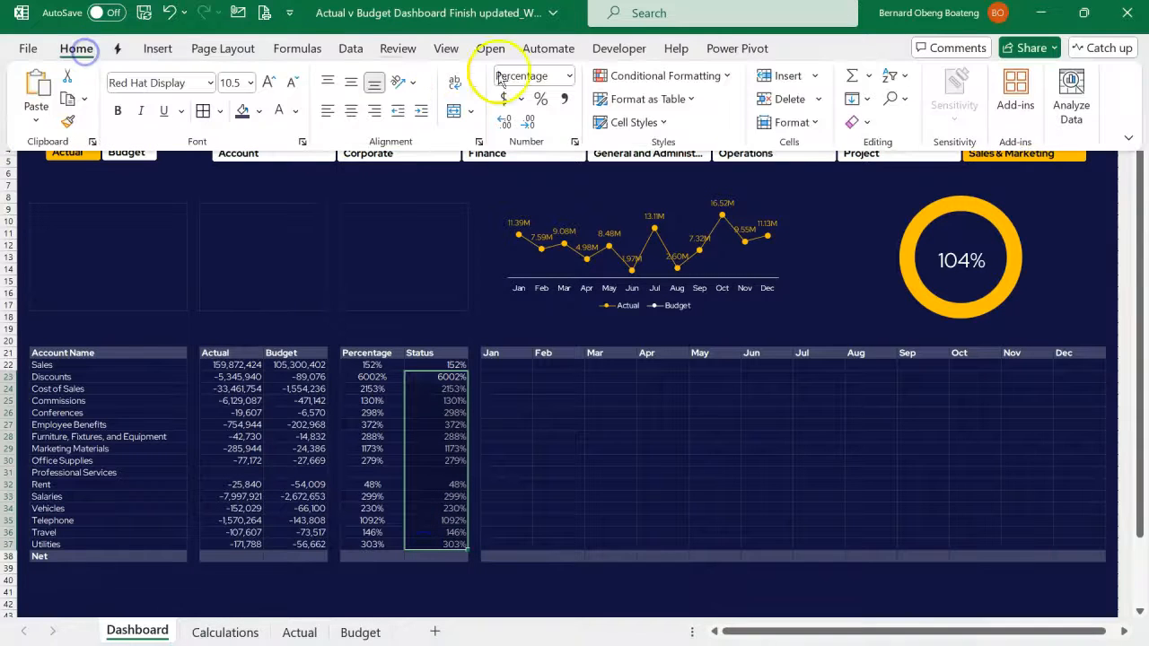
click(652, 76)
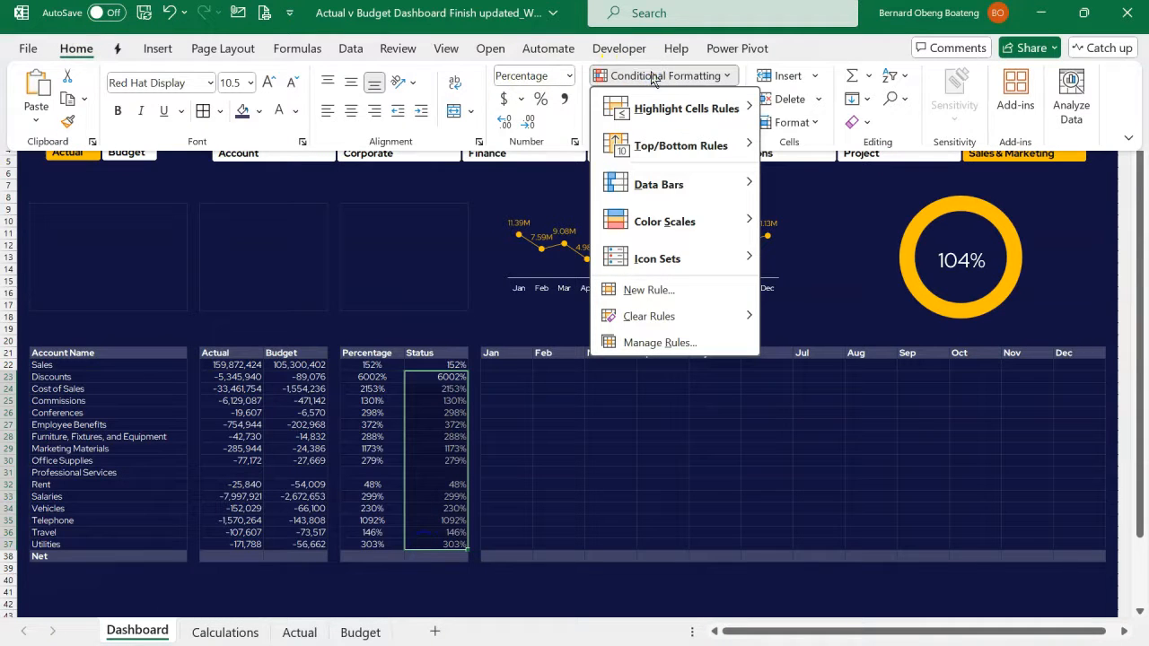
mouse_move(659, 259)
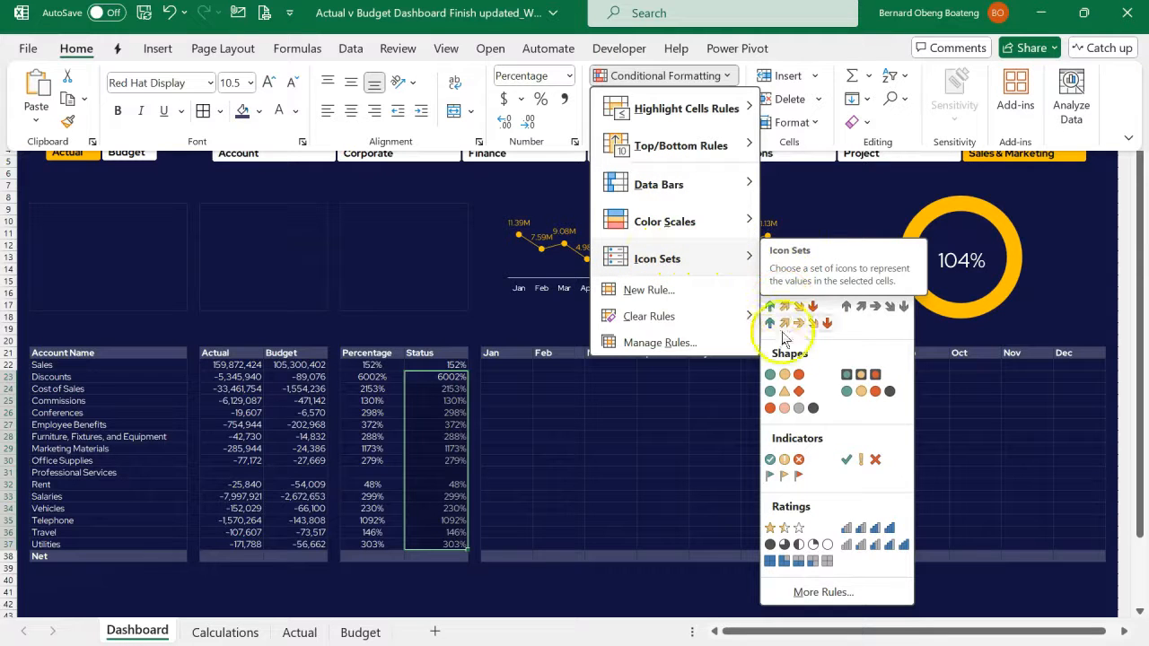
click(821, 591)
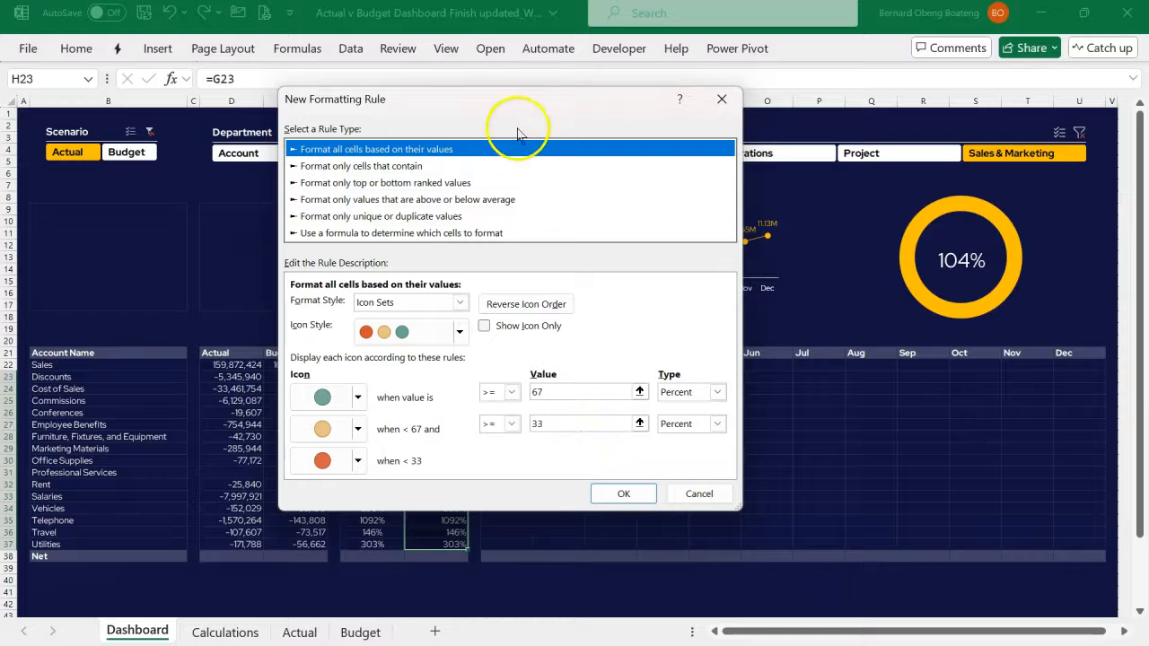
drag(527, 109, 749, 101)
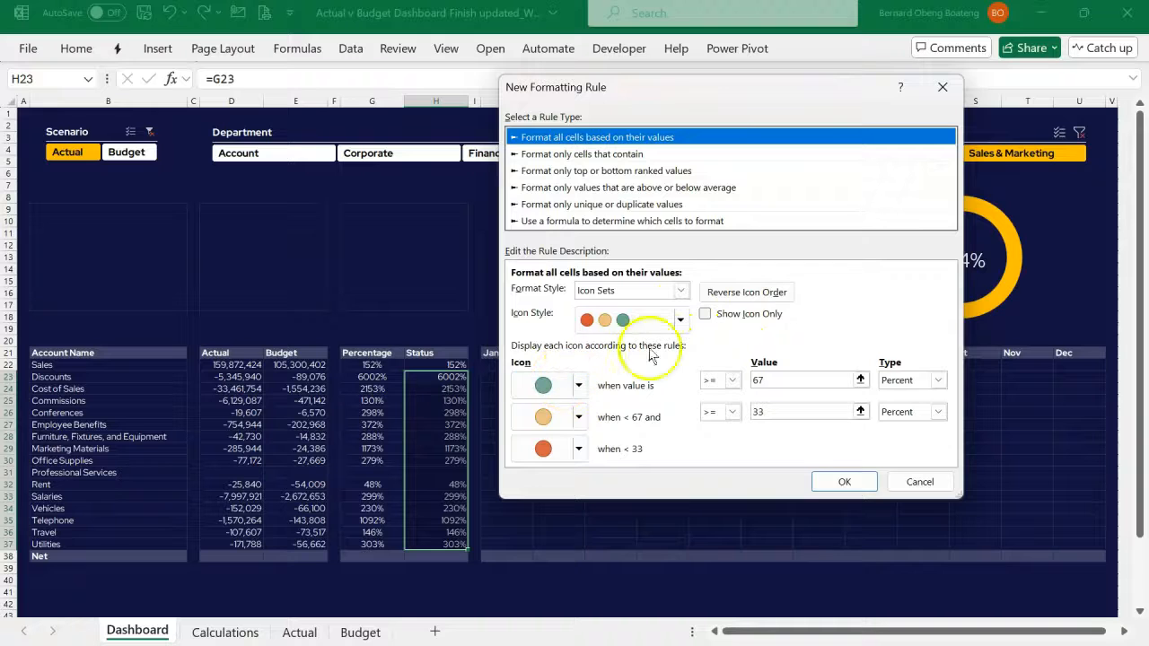
click(747, 297)
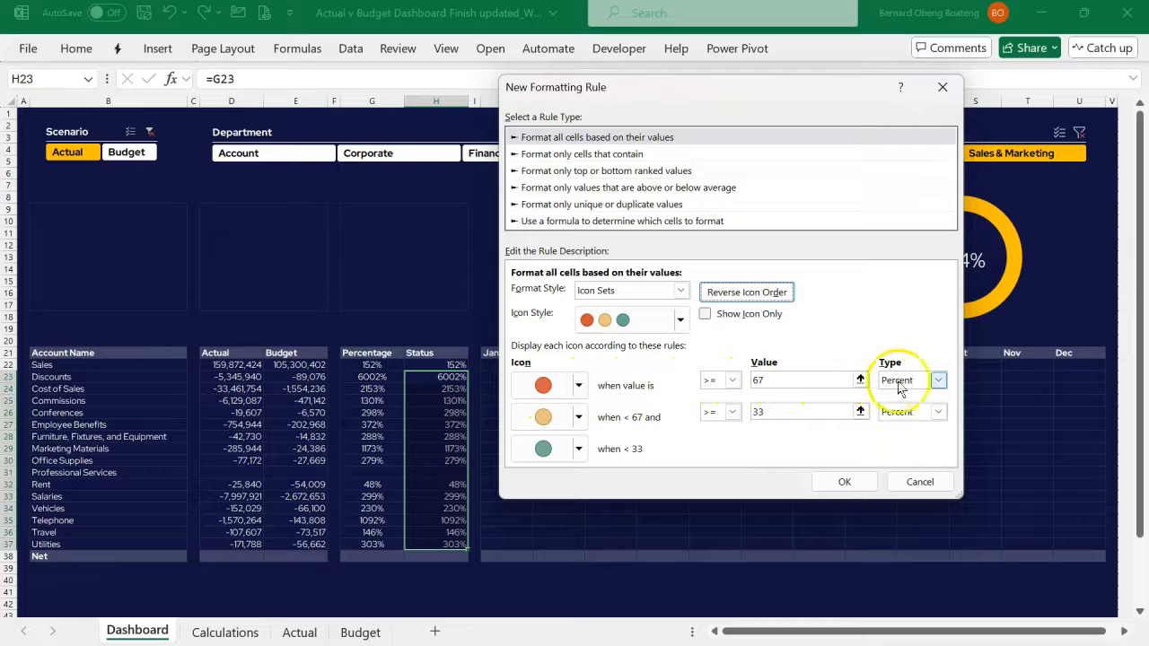
- Set both icon thresholds to the Number type, with 0.67 for the red circle and 0.33 for the yellow circle
click(938, 379)
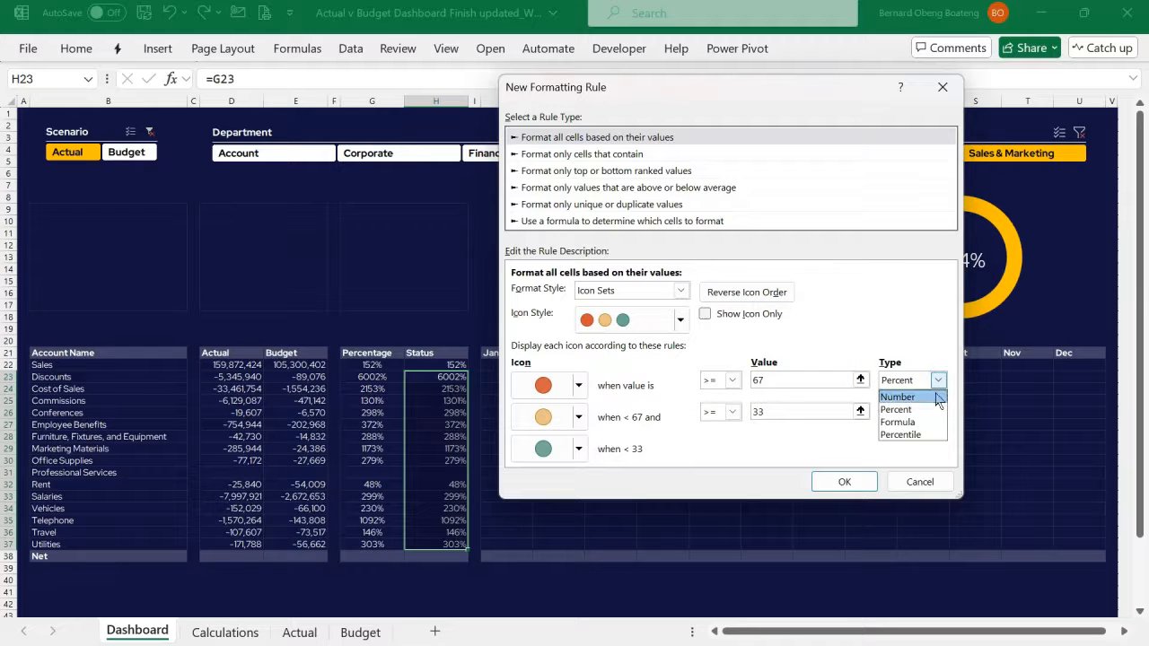
click(936, 398)
click(816, 382)
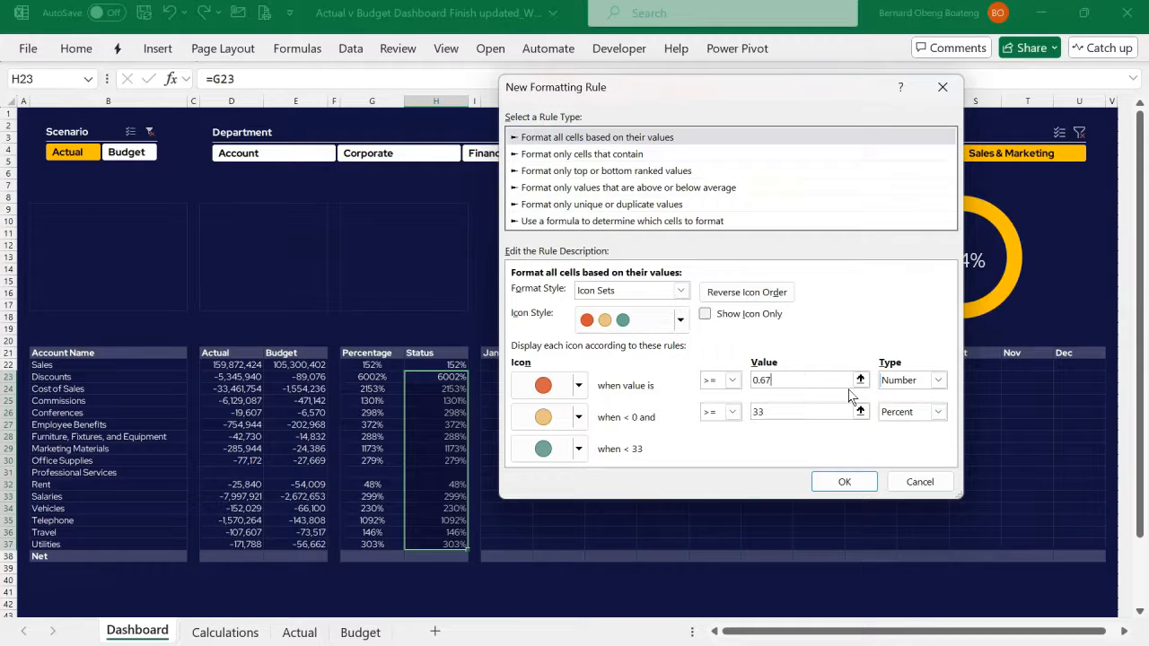
click(937, 411)
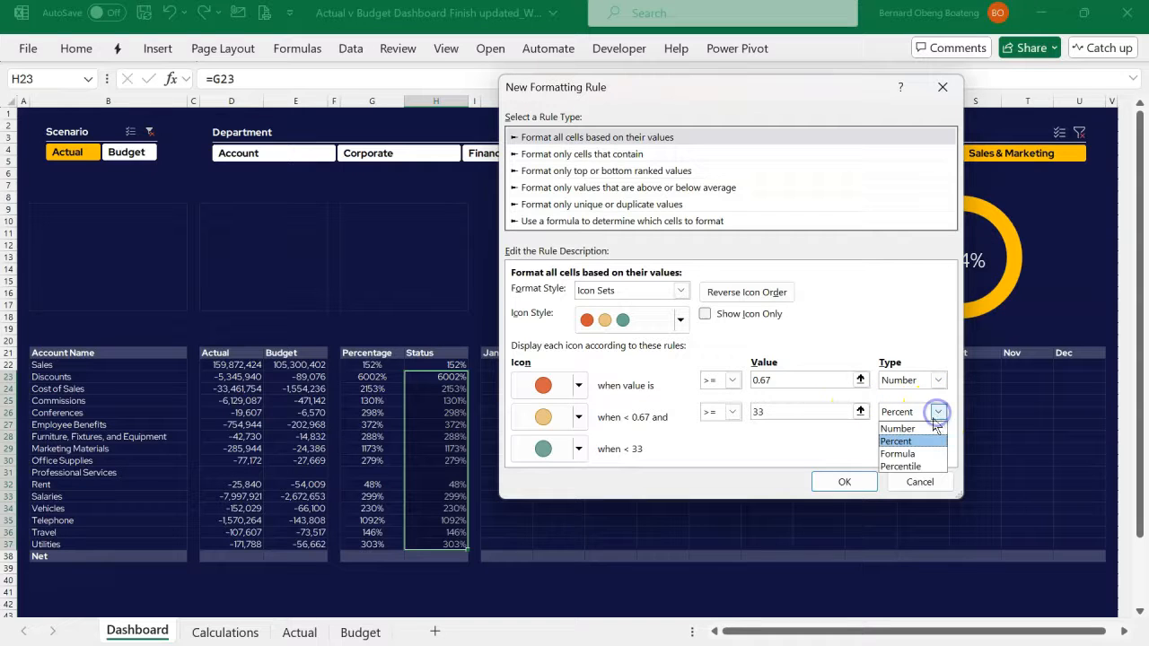
click(931, 428)
click(822, 414)
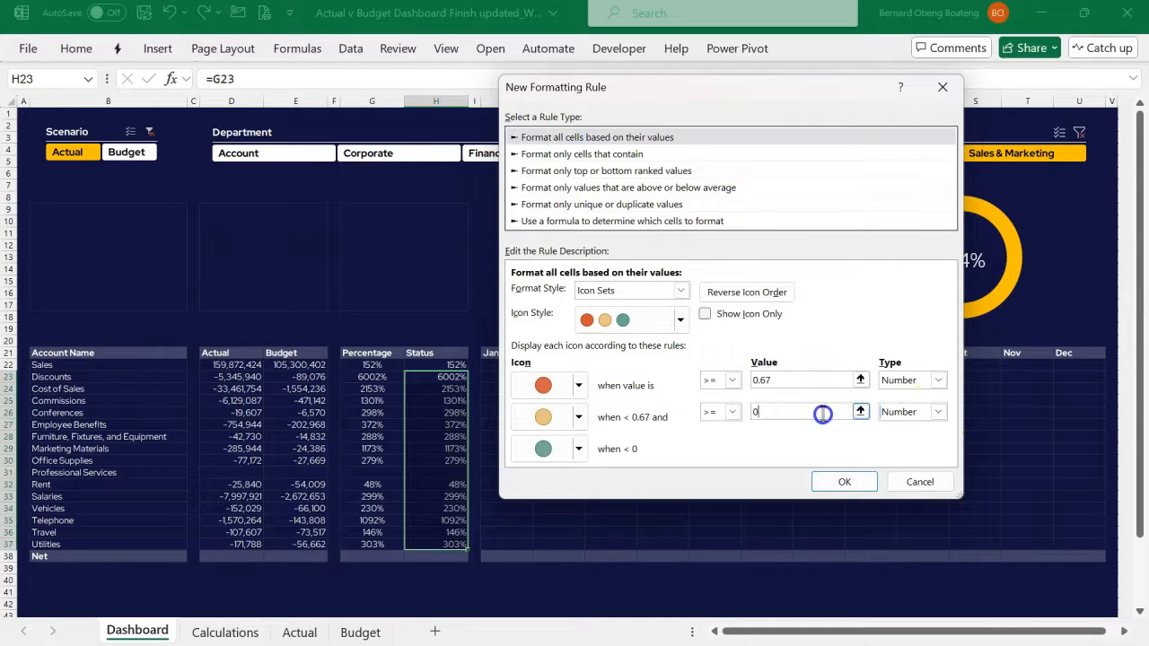
text(.33)
key(Tab)
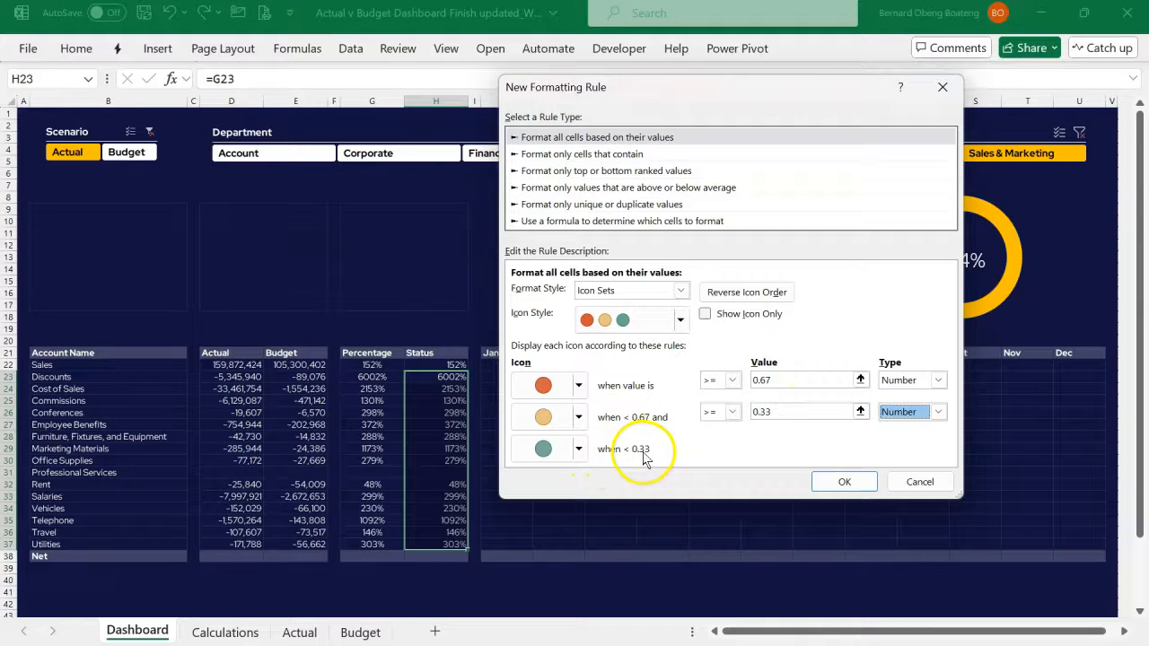
- Make the rule show only icons, apply it, and center the Status icons in H23:H37 horizontally
click(578, 449)
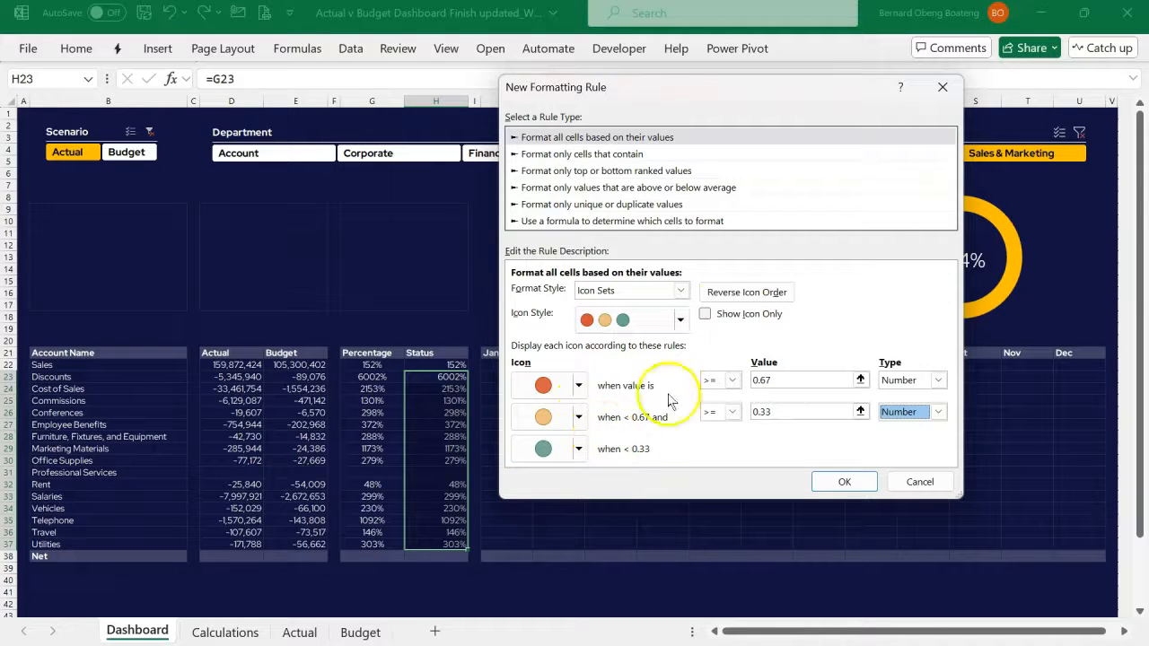
click(704, 314)
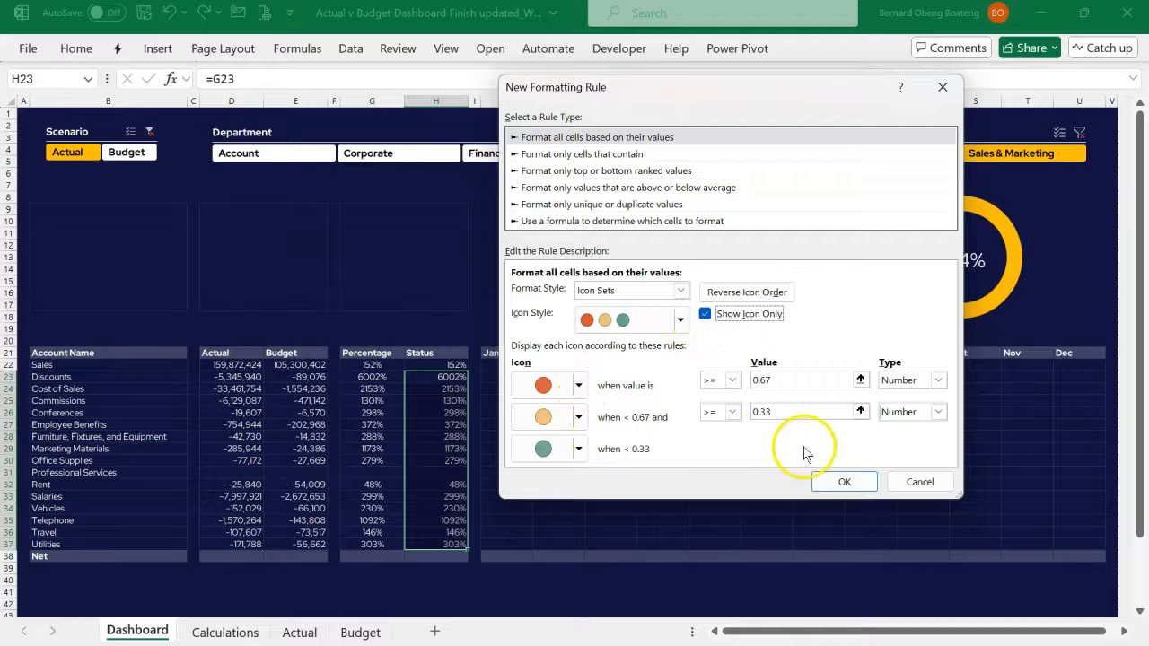
click(833, 482)
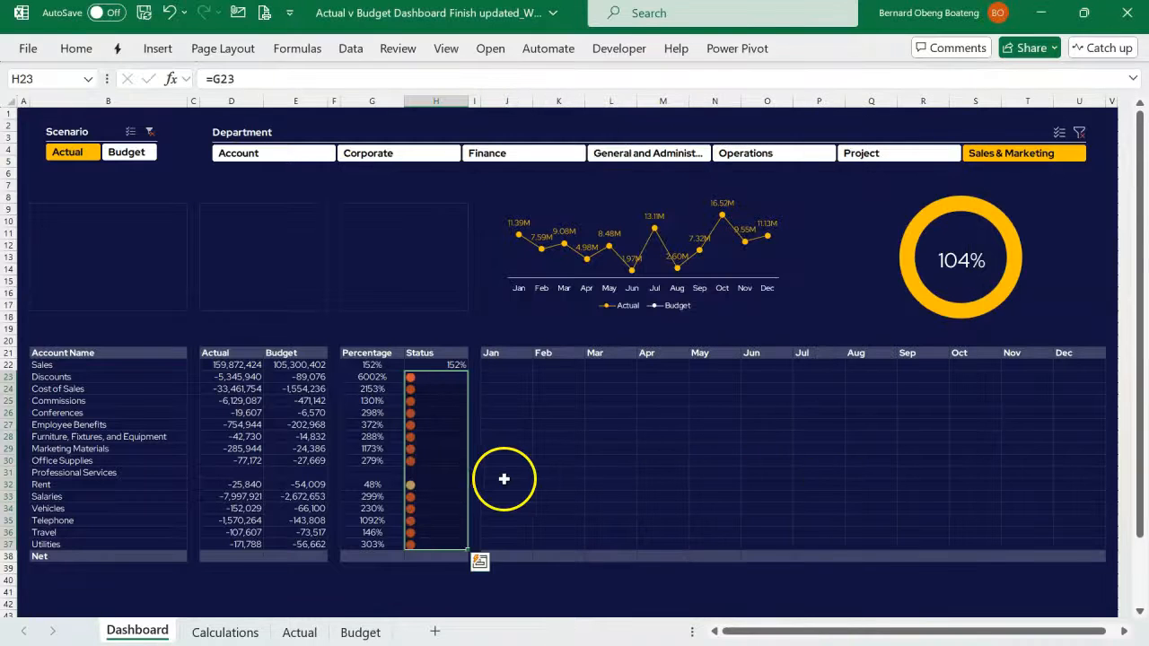
click(76, 48)
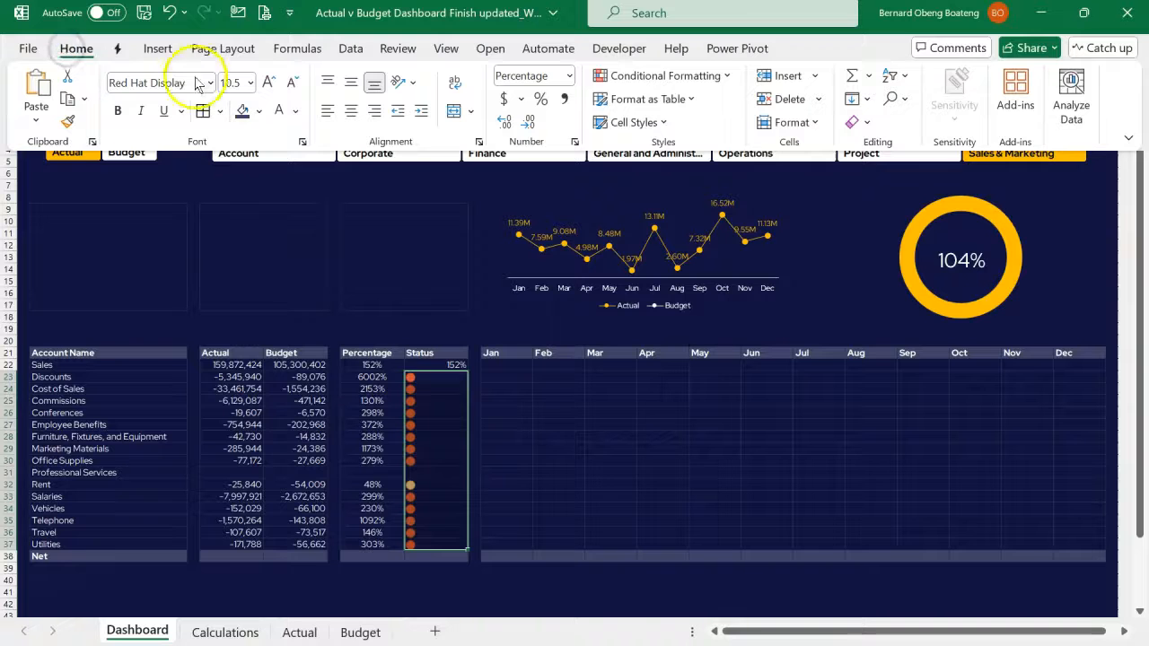
click(350, 111)
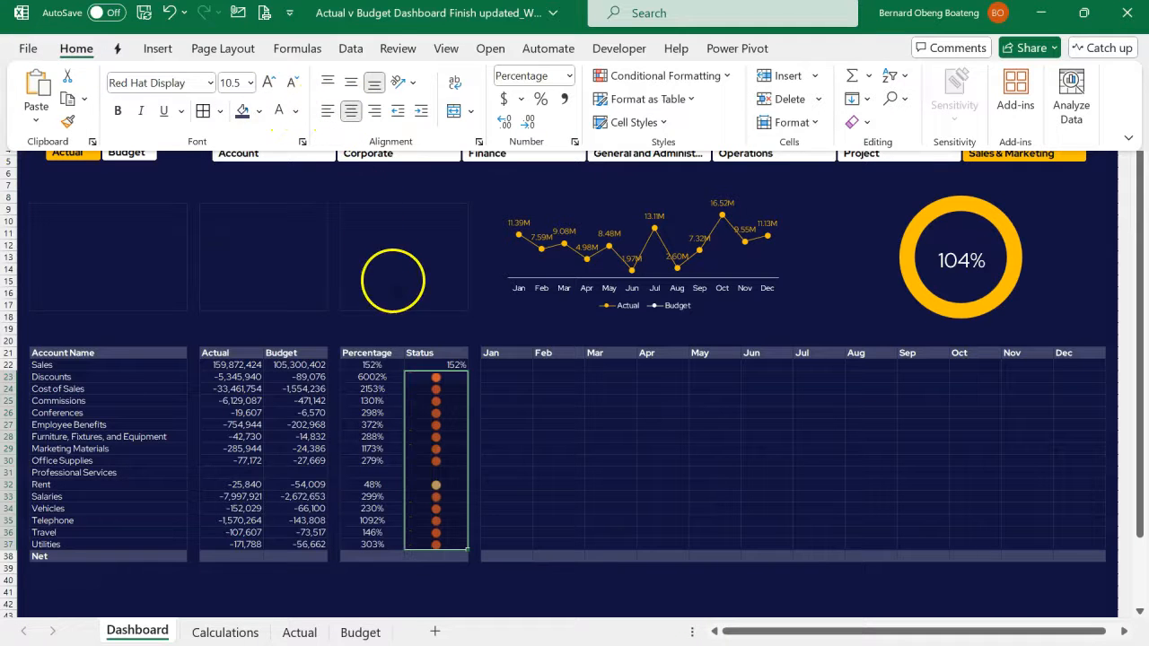
- Start a custom icon-set conditional formatting rule for H22 with green, yellow and red circles that shows only the icon
click(426, 364)
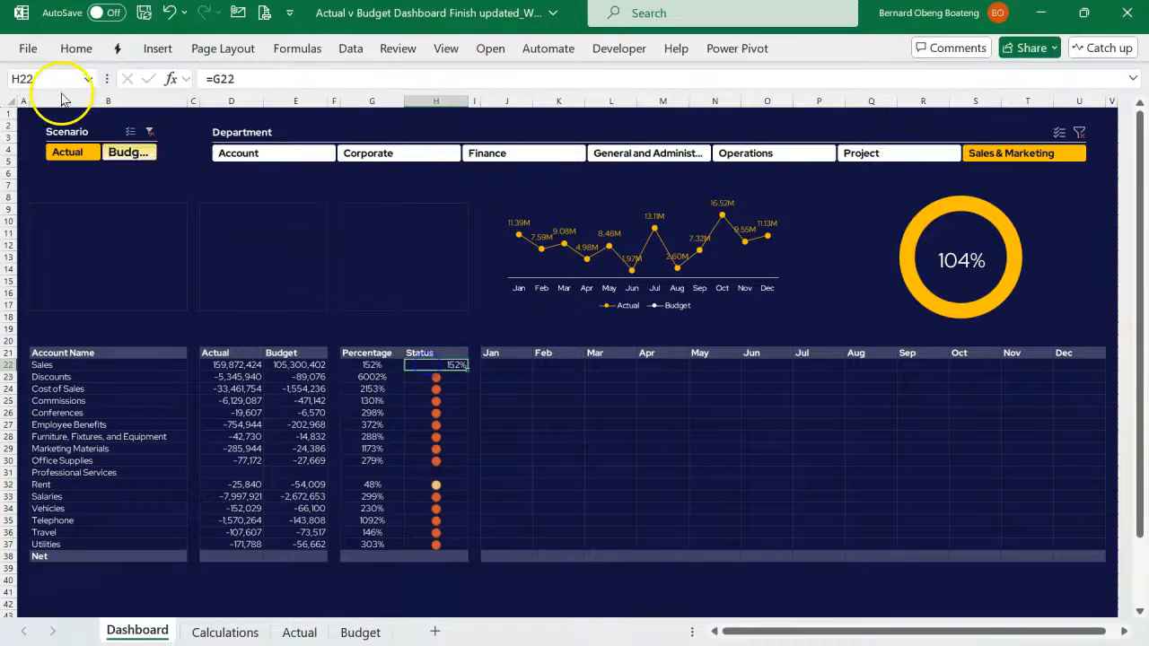
click(75, 49)
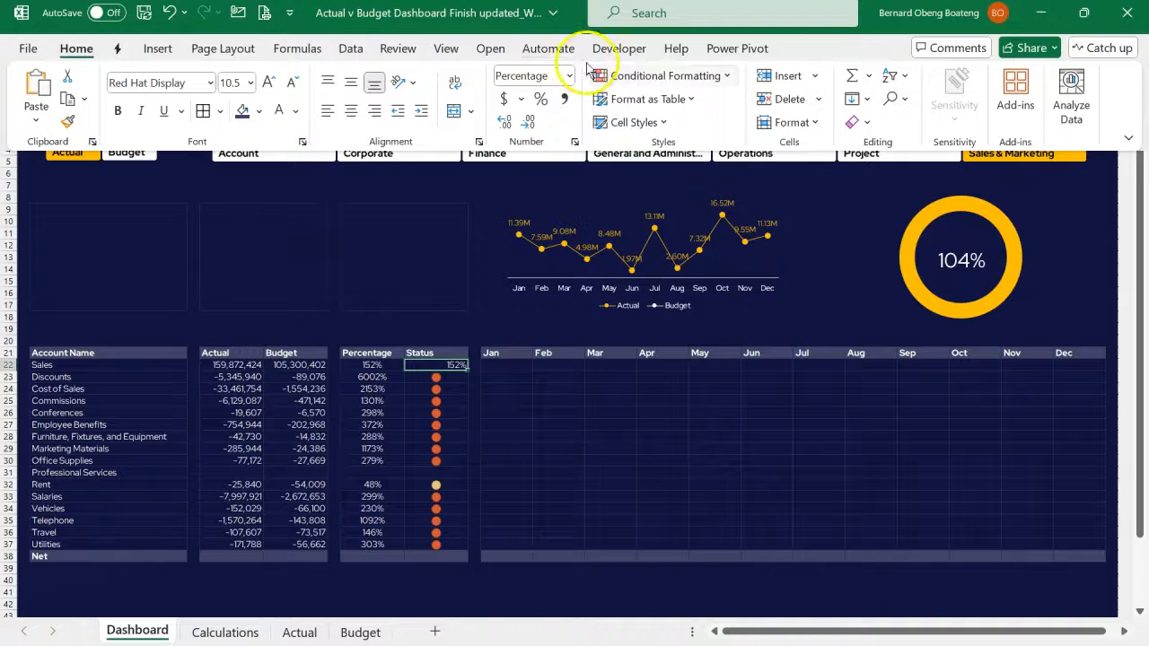
click(626, 77)
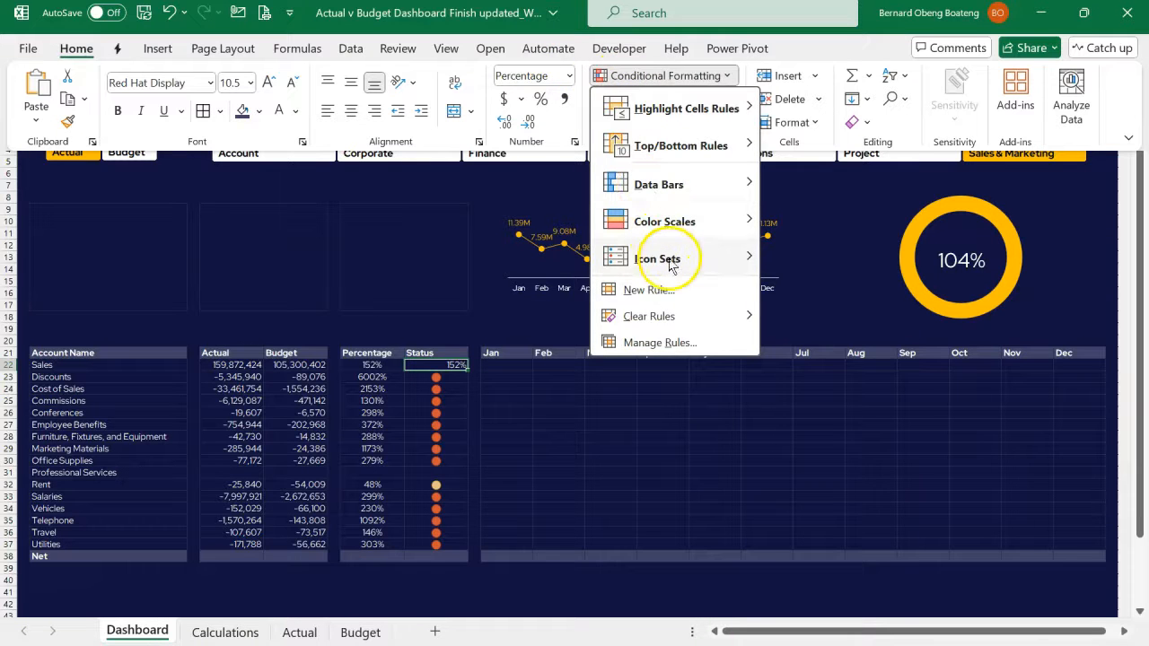
mouse_move(671, 263)
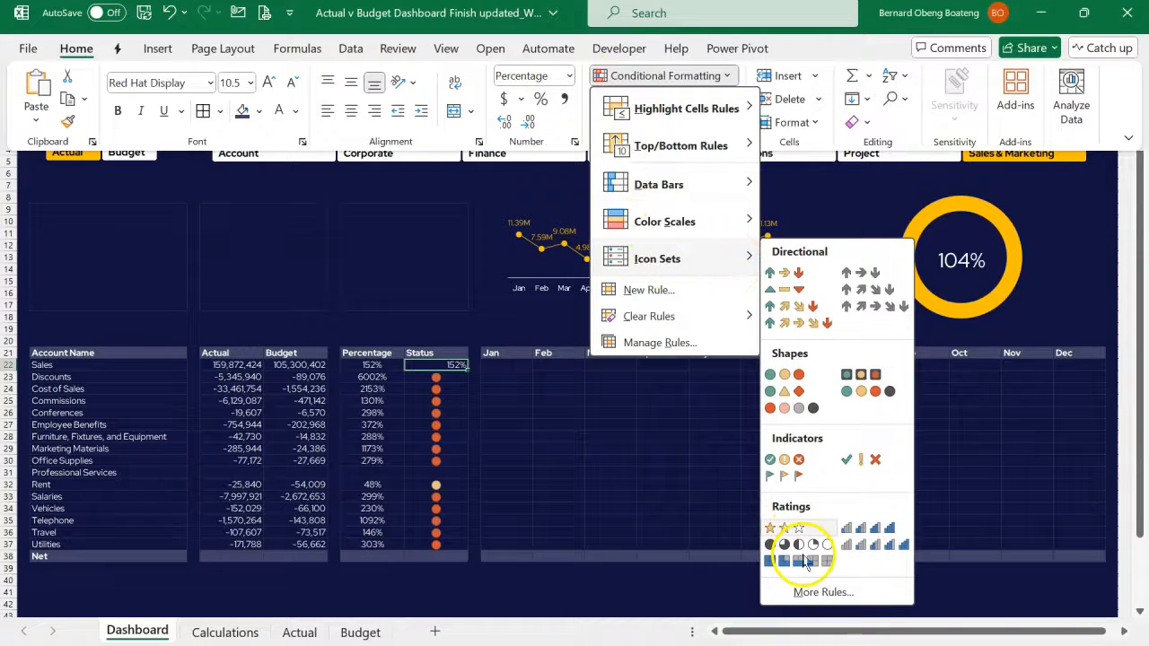
click(812, 592)
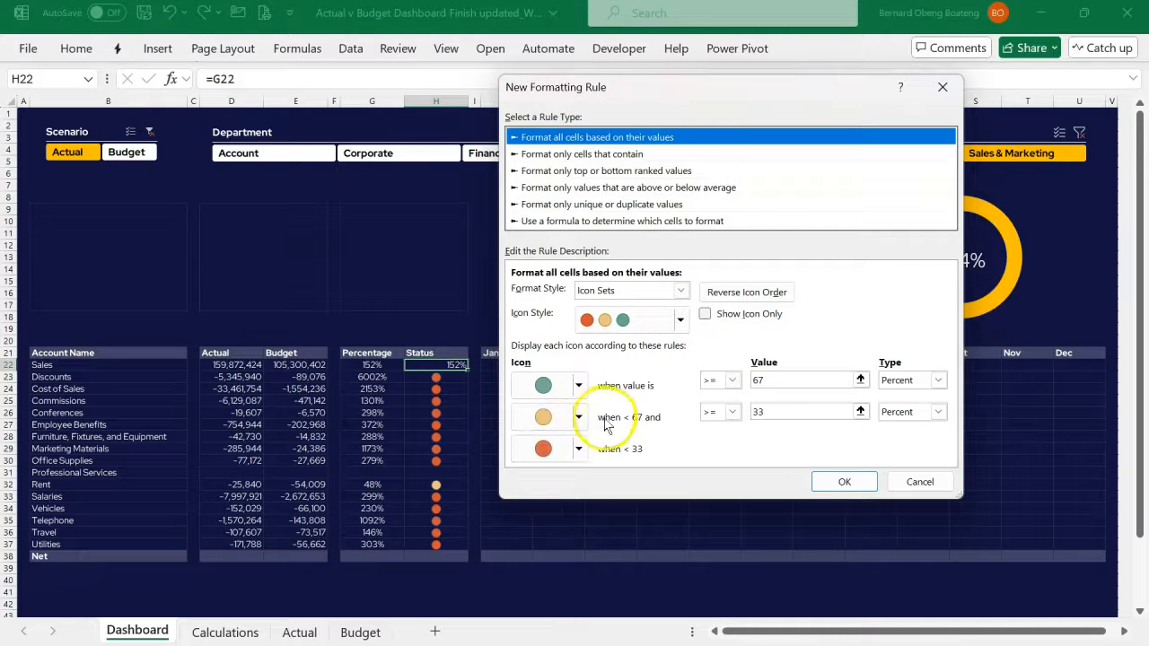
click(717, 314)
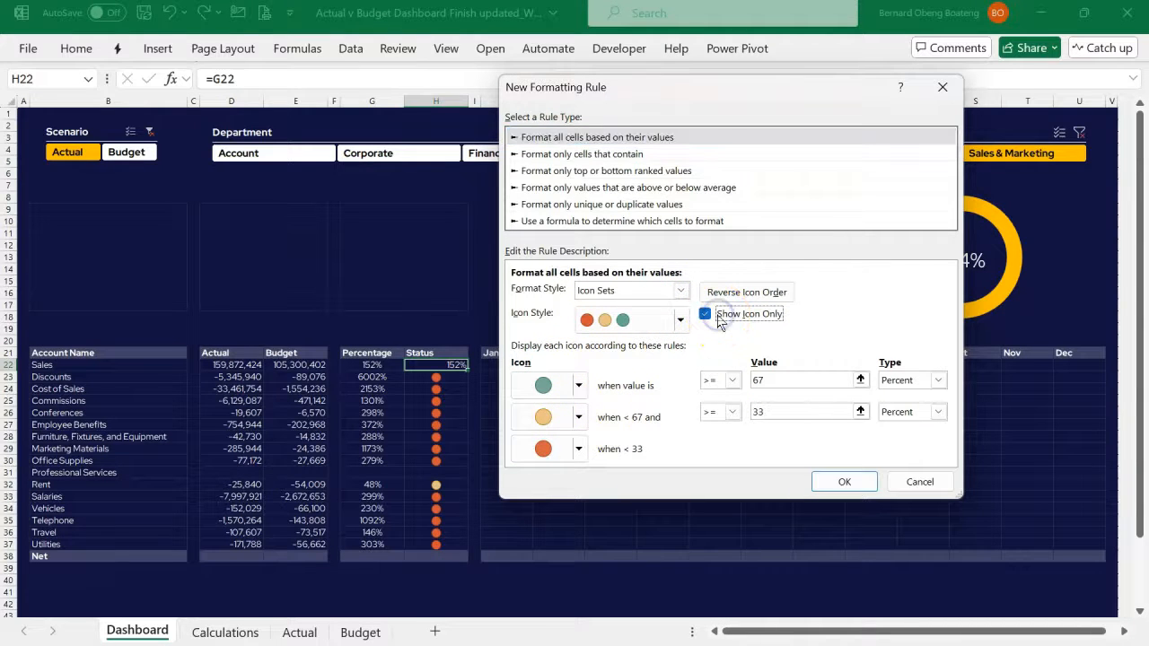
- Set both icon thresholds to the Number type, with 0.67 for the green circle and 0 for the yellow circle, and apply the rule
click(937, 379)
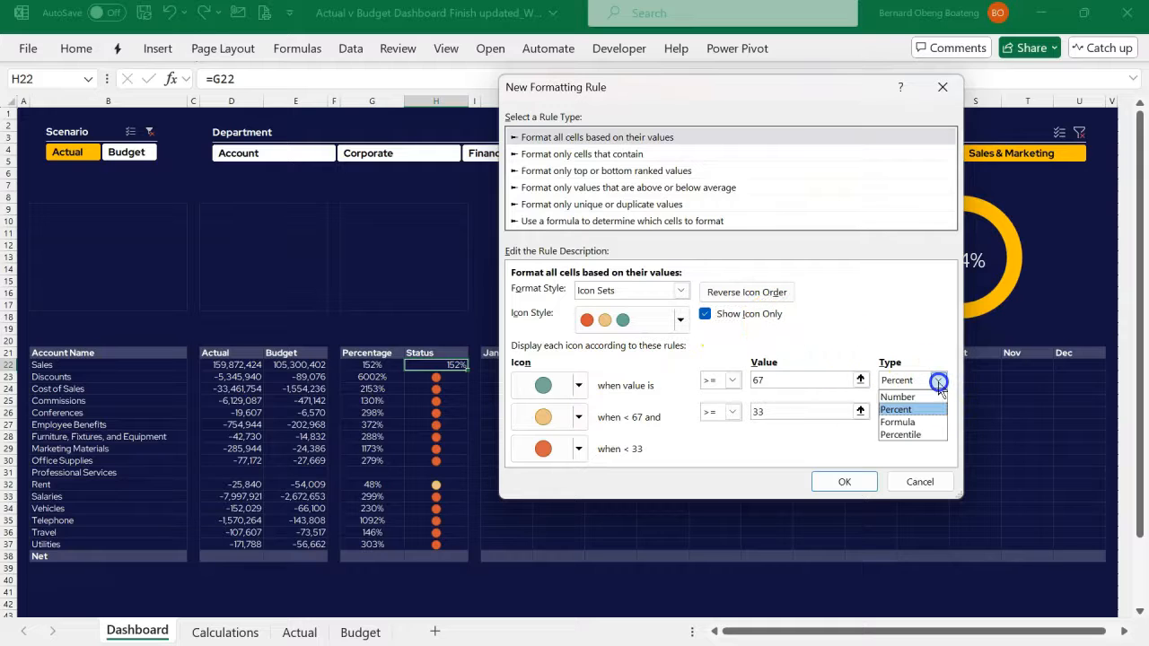
click(932, 397)
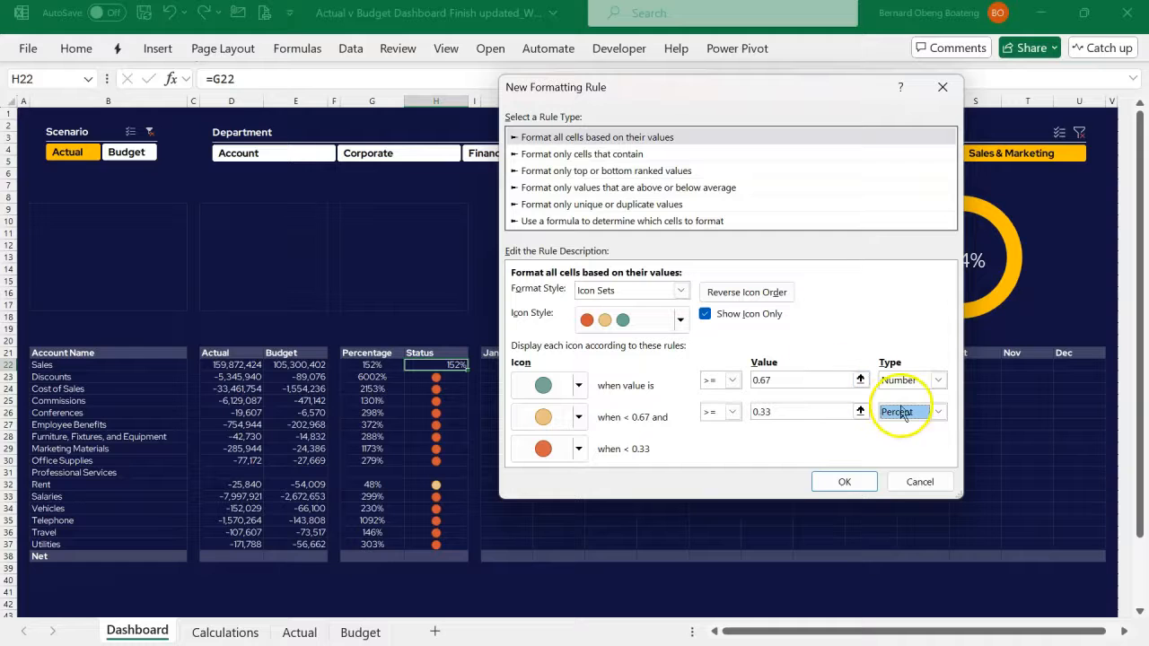
click(936, 413)
click(927, 429)
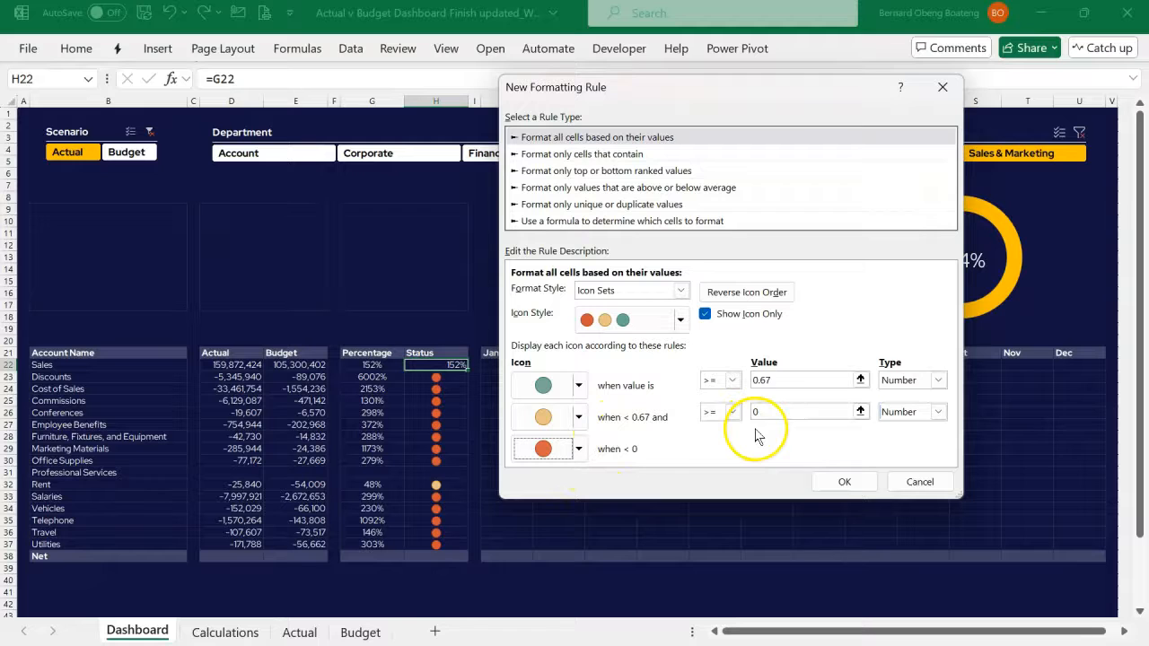
click(844, 481)
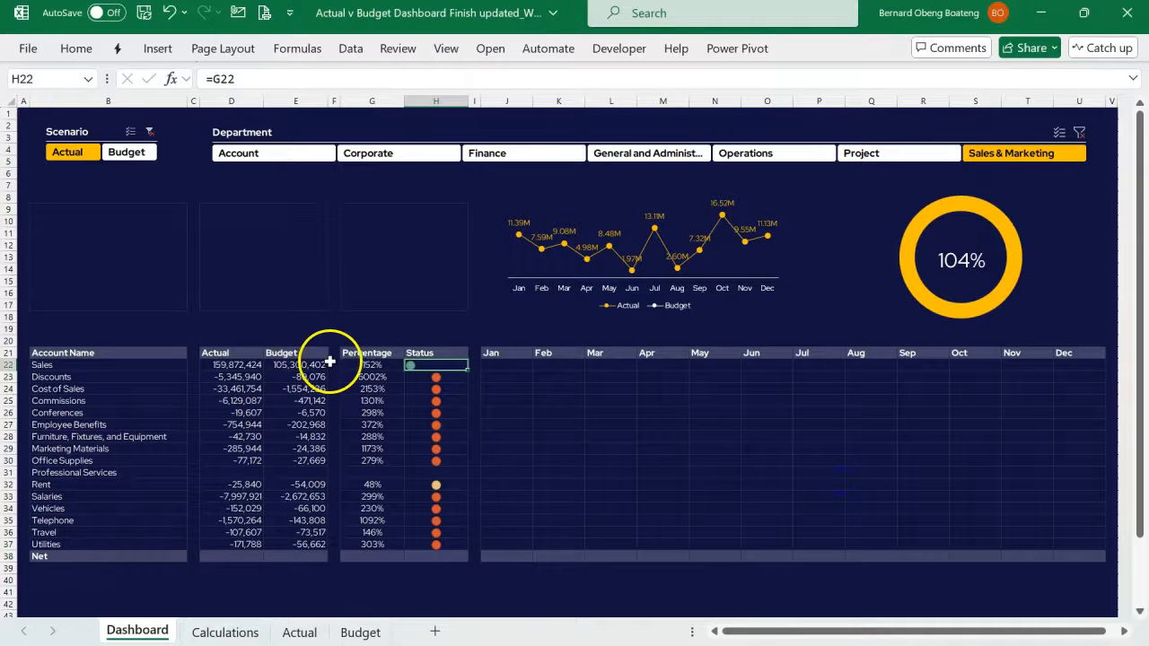
- Center the Sales status icon in H22 horizontally
click(77, 47)
click(351, 111)
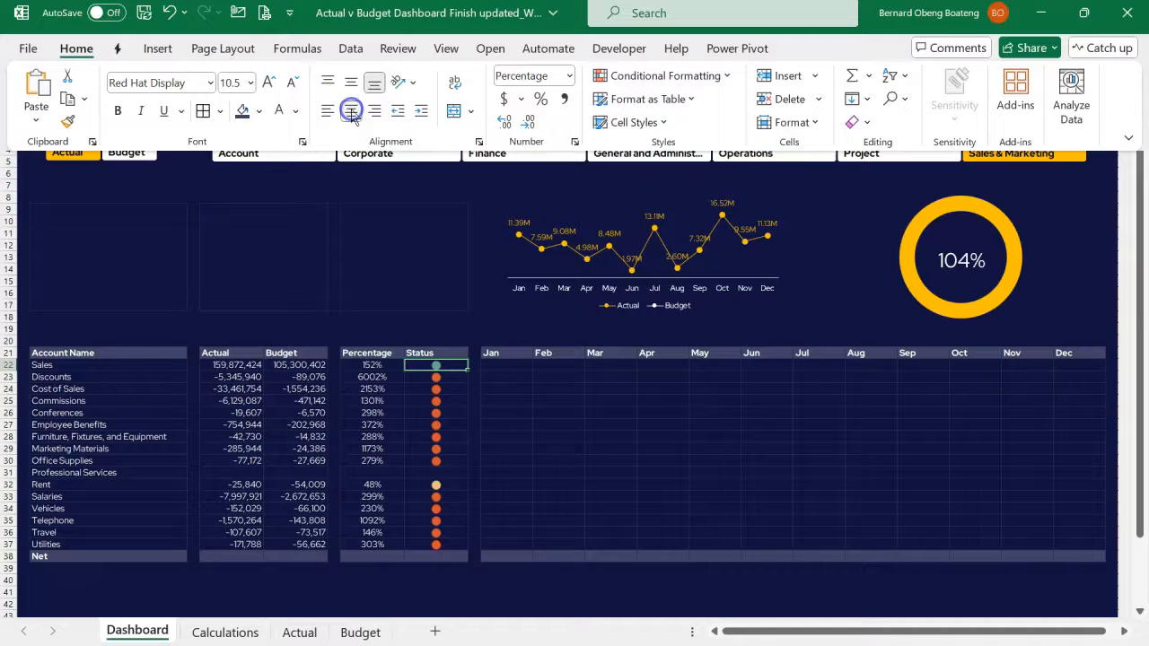
click(377, 354)
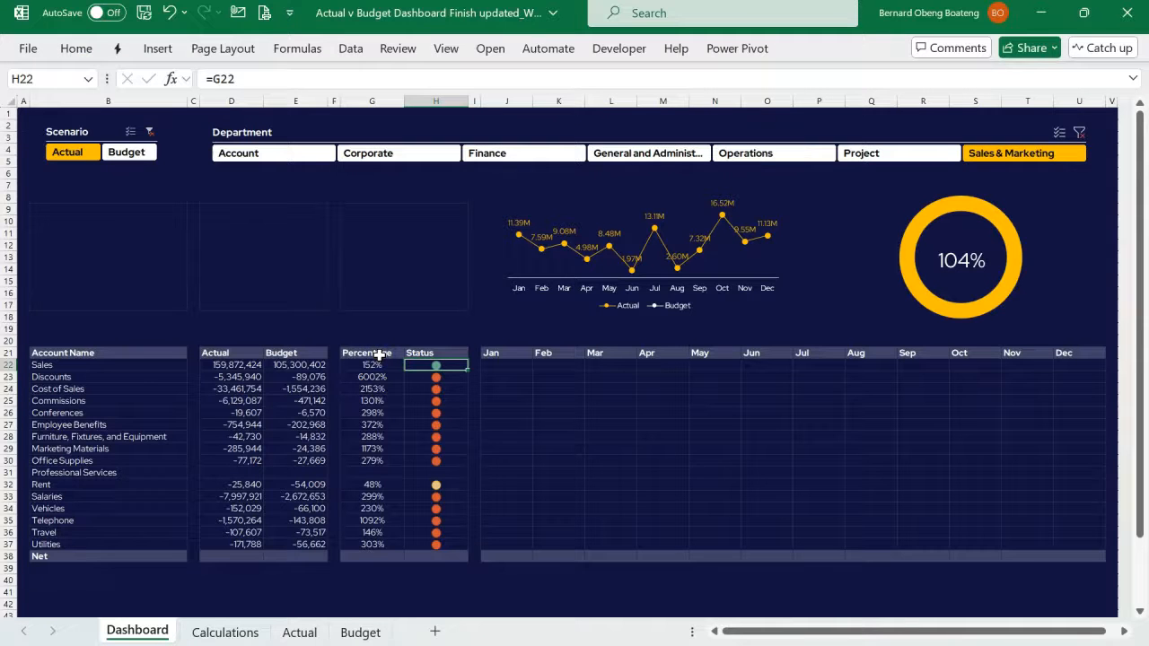
drag(112, 358, 423, 542)
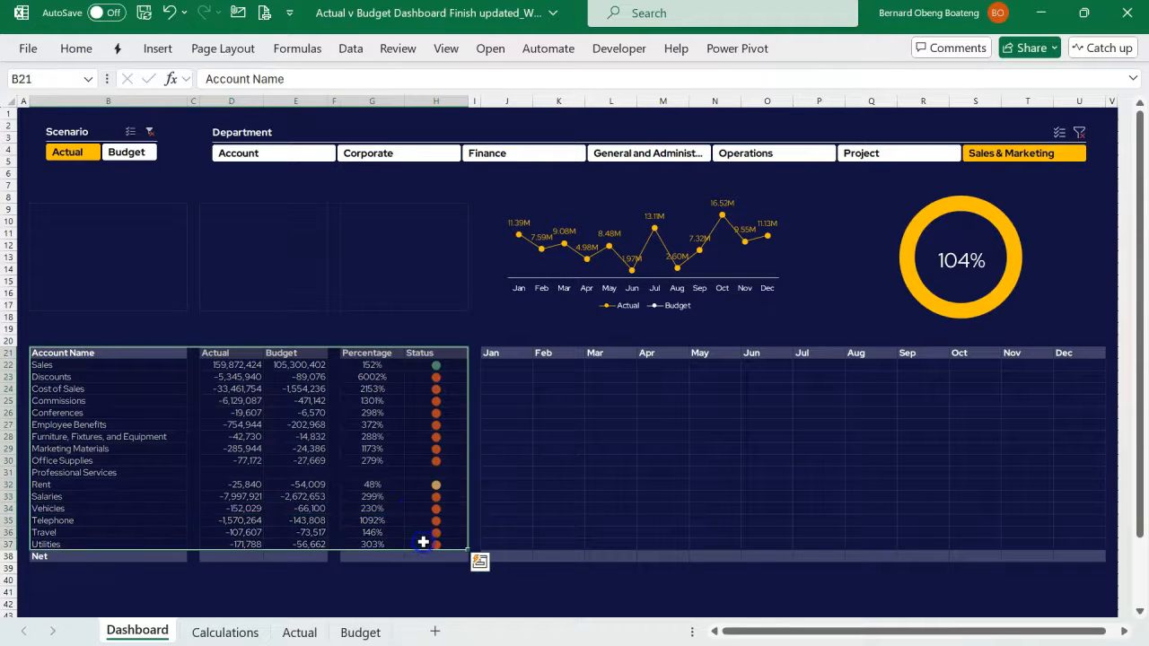
click(256, 530)
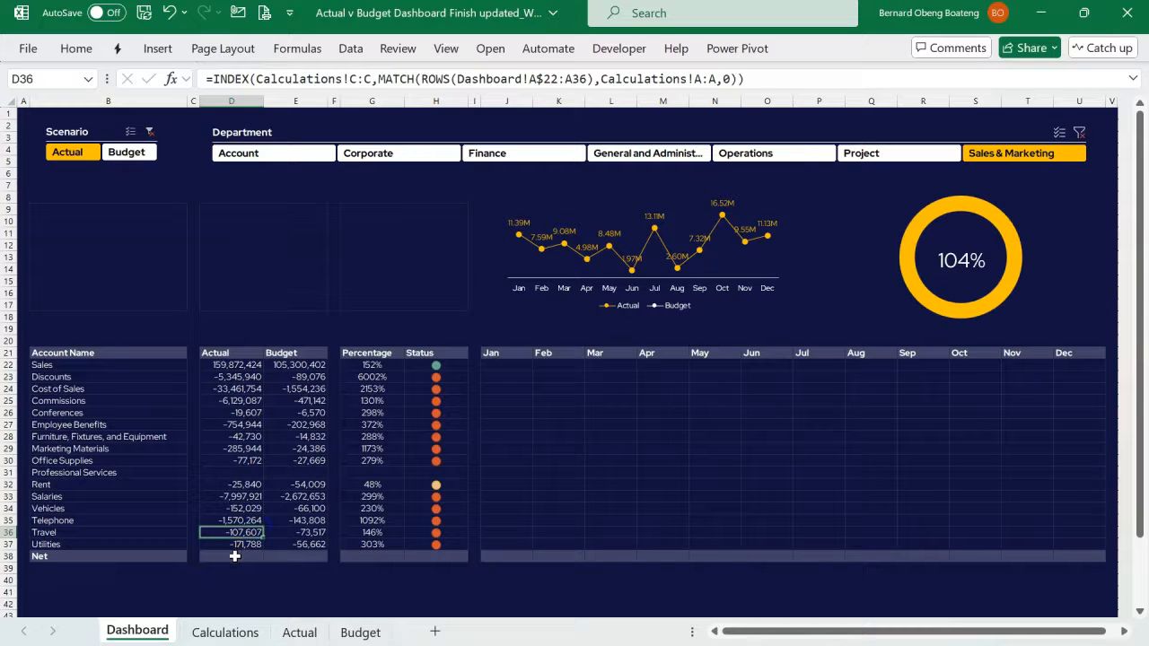
- Sum D22:D37 in D38 for the Net Actual total and fill the formula right to E38 for Budget
click(235, 557)
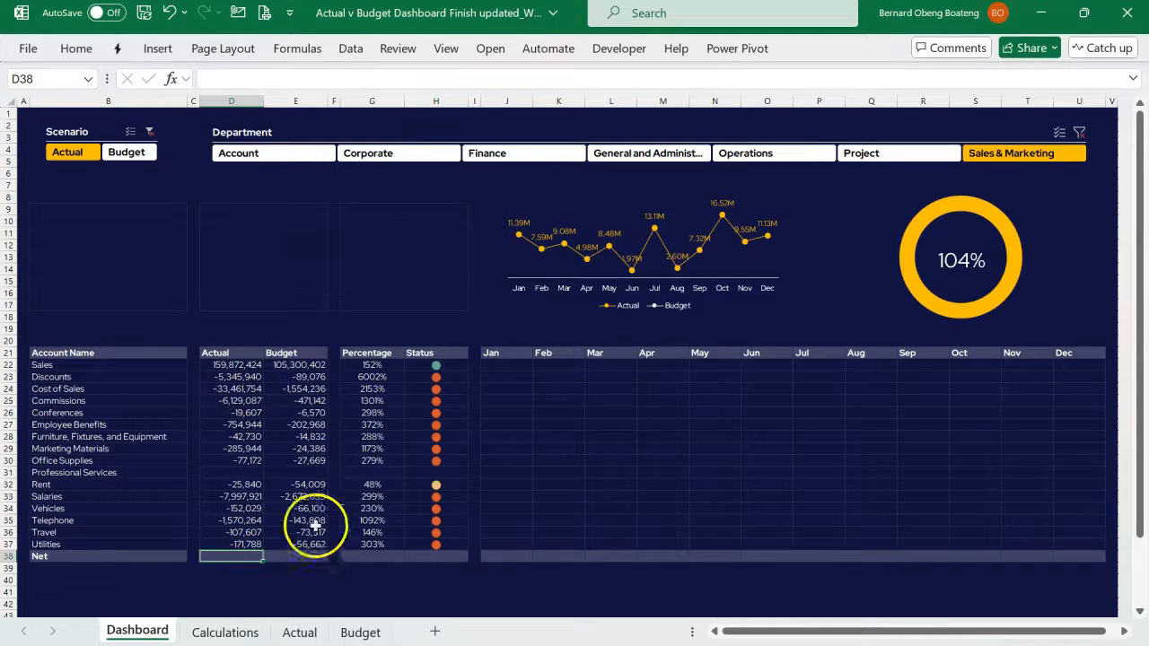
key(alt+equal)
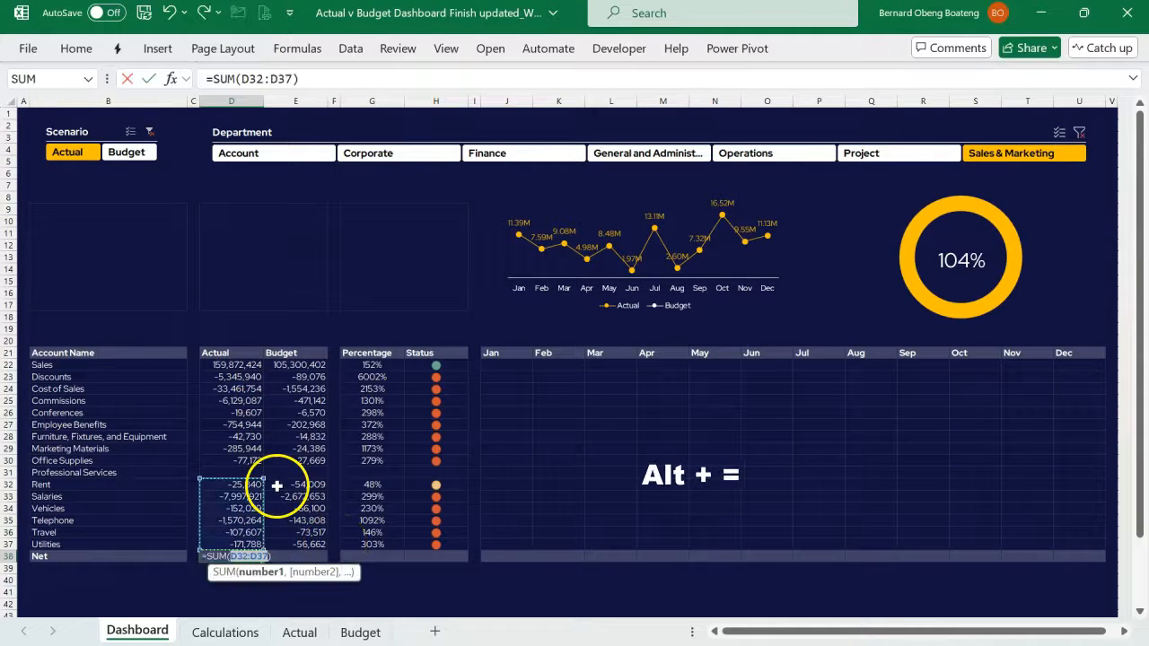
drag(264, 479, 260, 359)
key(Return)
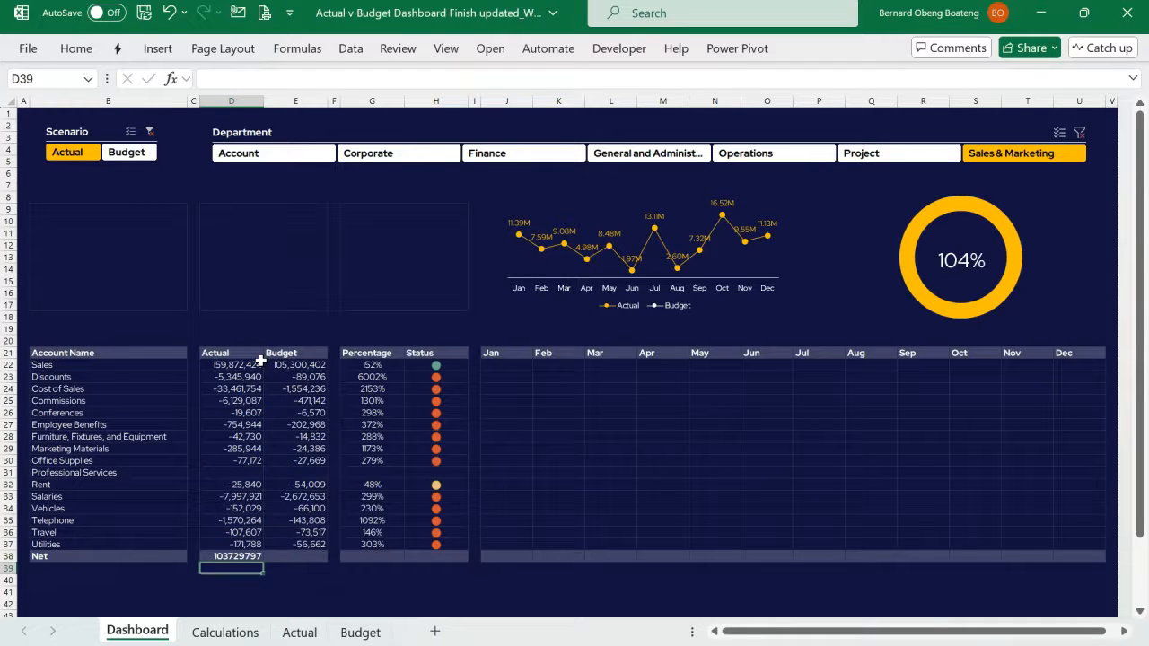
key(Up)
key(shift+Right)
key(ctrl+r)
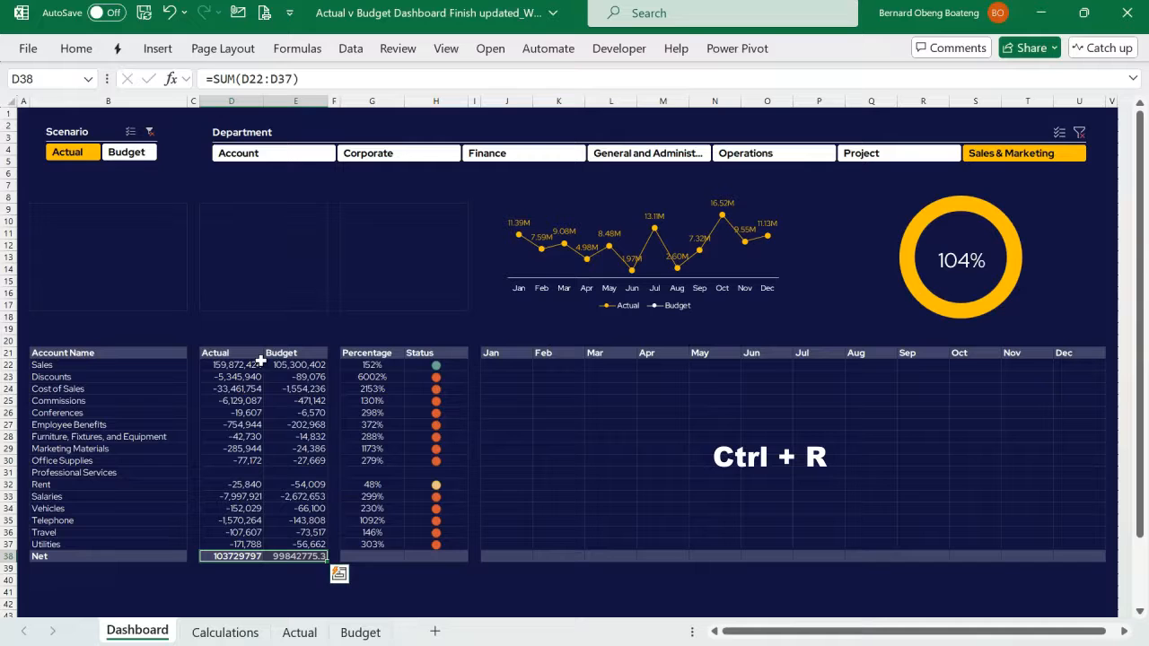
- Format the Net totals in D38:E38 with thousands separators and no decimals
key(alt)
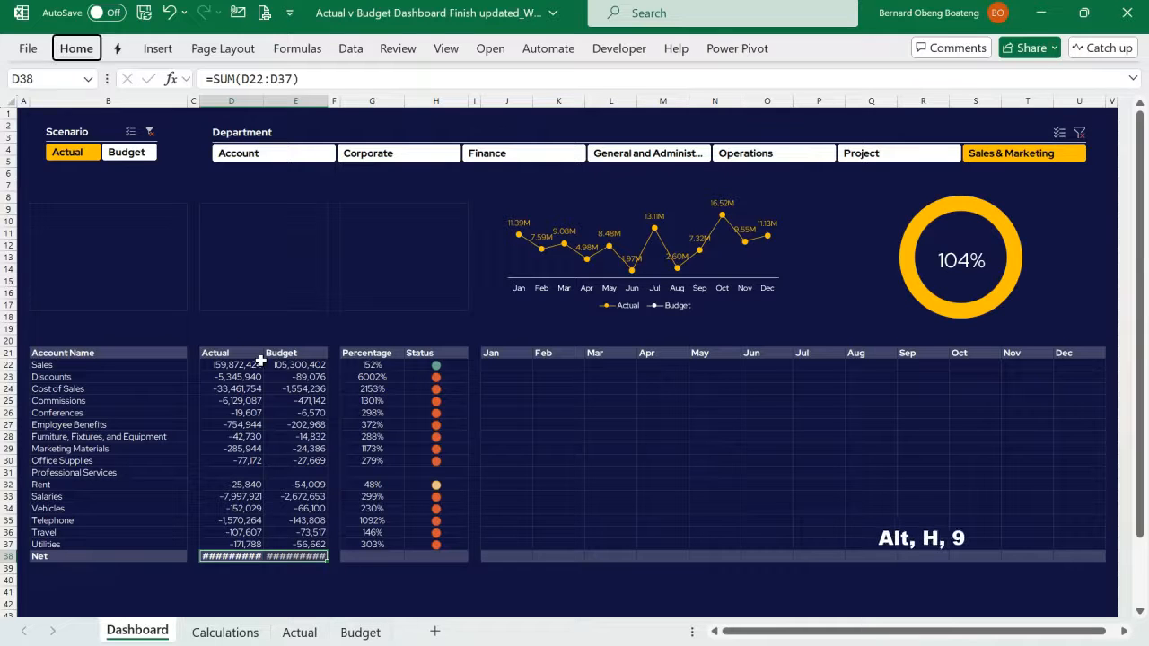
key(h)
key(9)
key(h)
key(9)
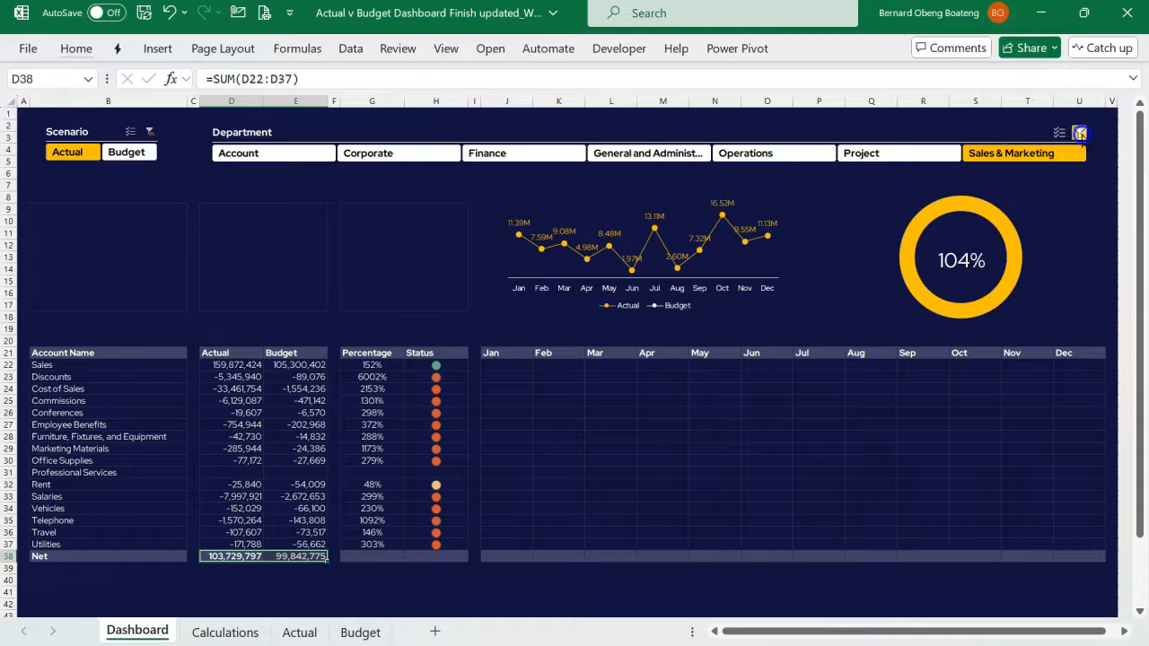
- Clear the Department slicer filter, and enter =D38/E38 in G38 and =G38 in H38 for the Net row
click(1080, 133)
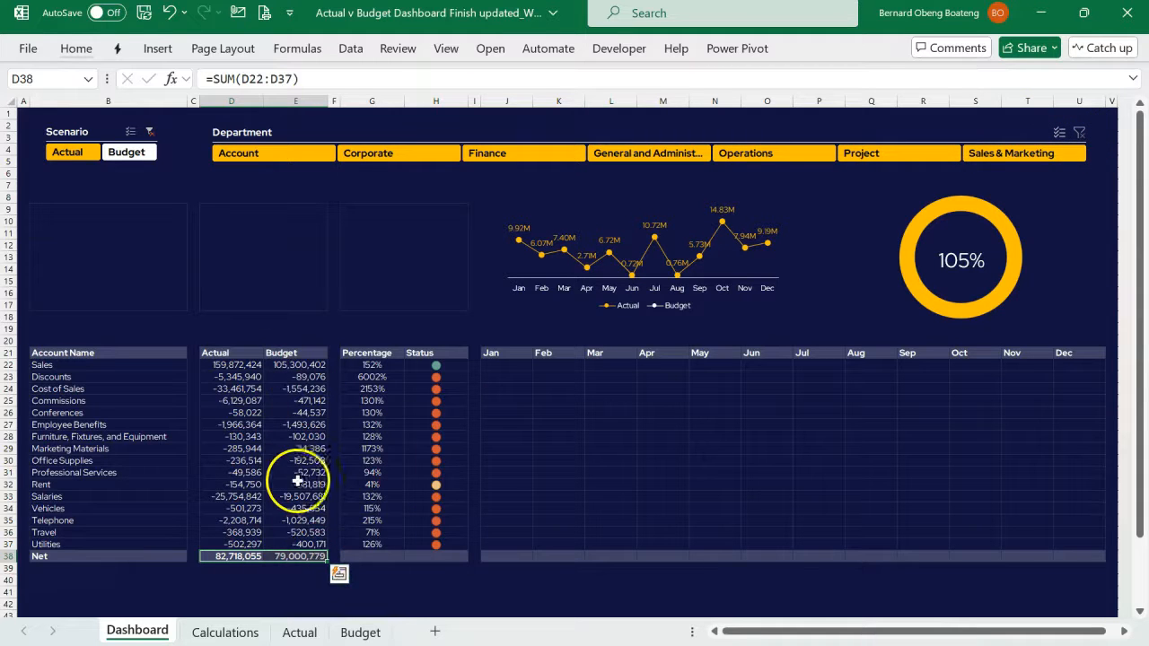
click(367, 556)
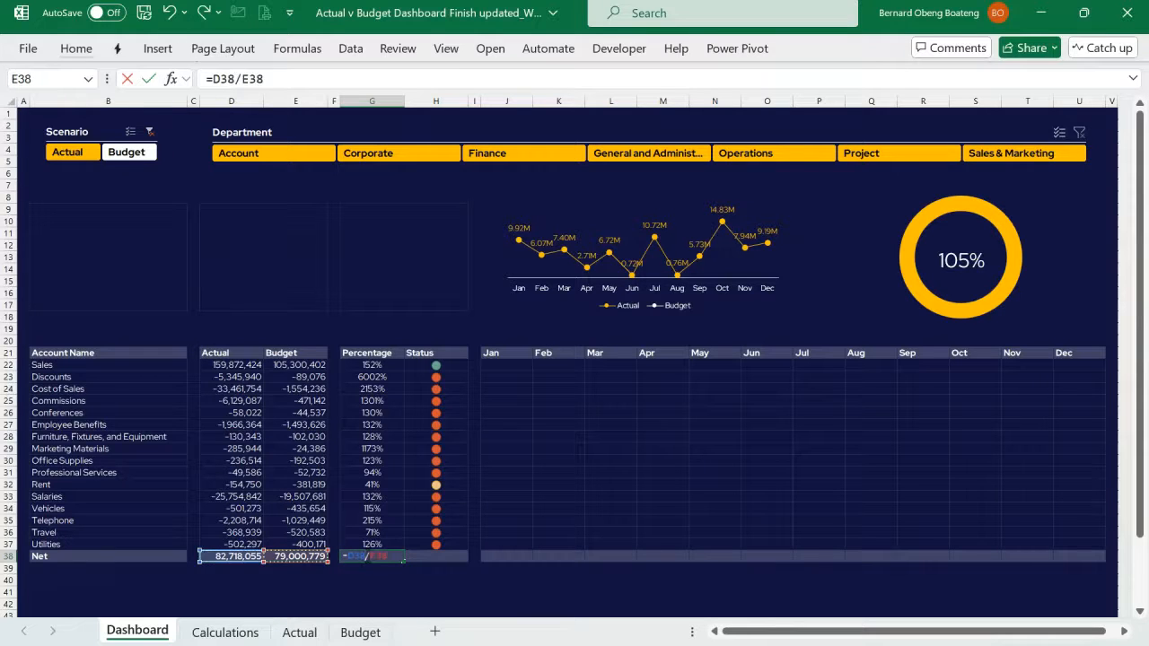
text(=D38/E38)
key(Return)
click(369, 556)
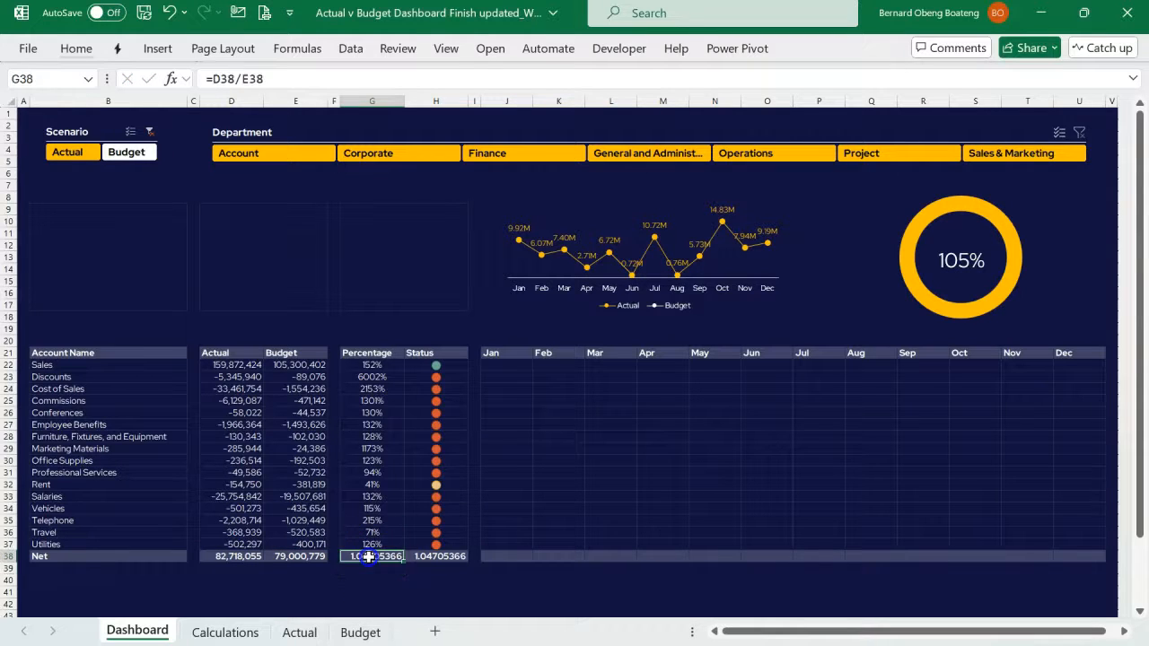
- Center the Net status in H38 and copy the icon-only formatting of H22 onto it
click(422, 557)
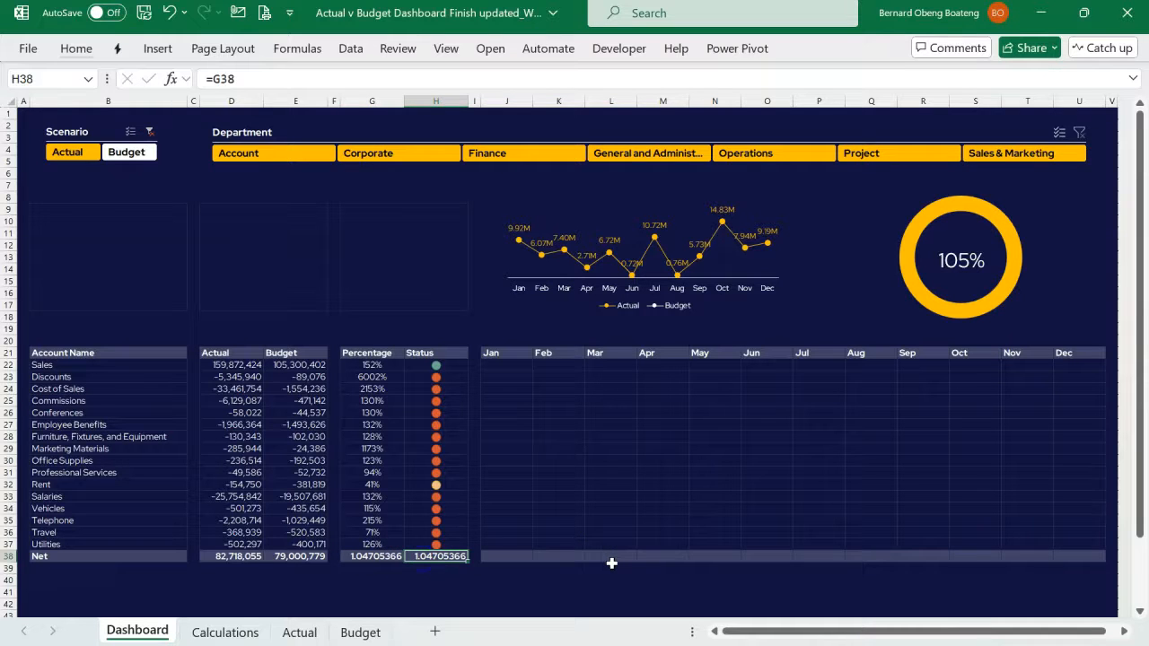
click(76, 47)
click(350, 111)
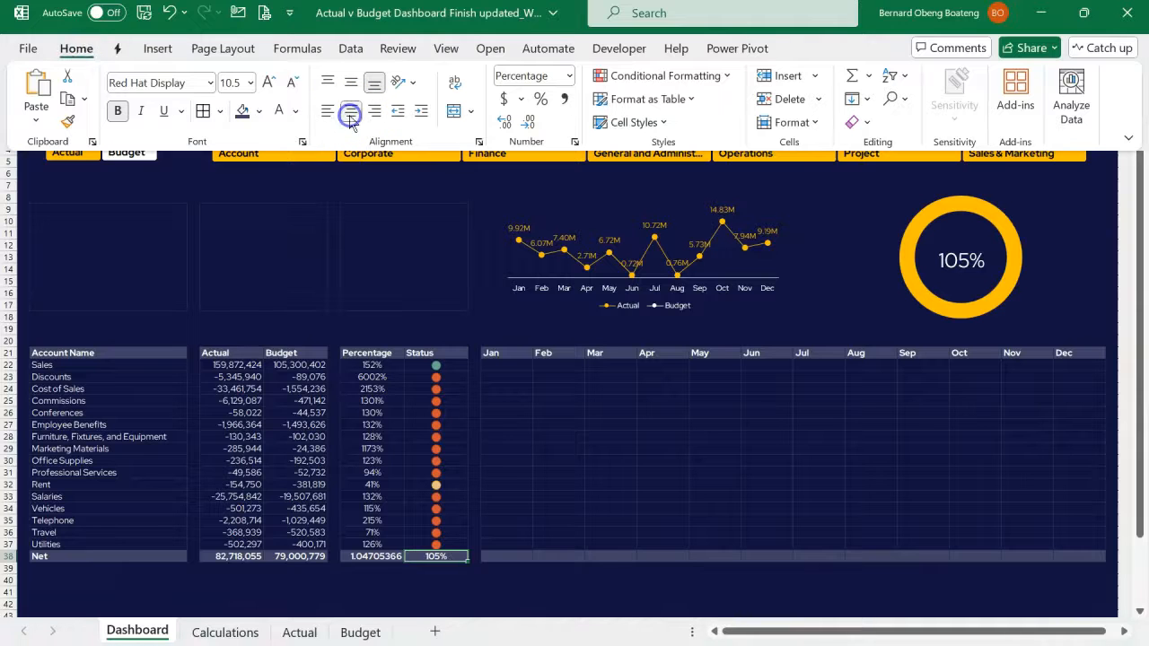
click(444, 362)
click(437, 365)
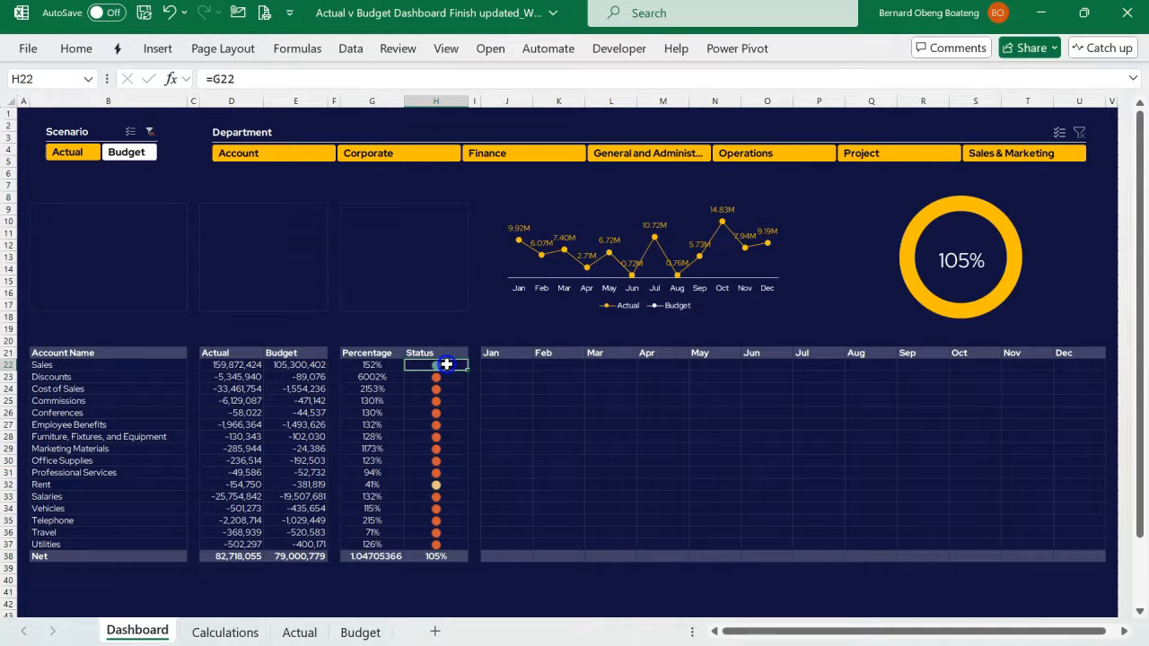
click(76, 47)
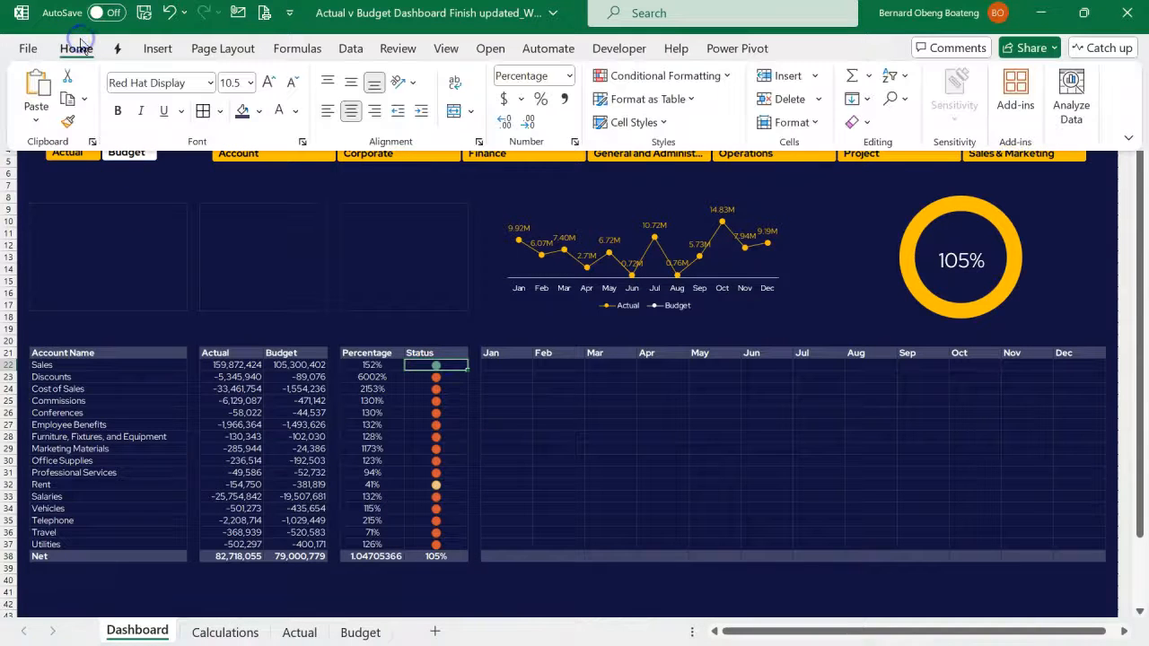
click(67, 121)
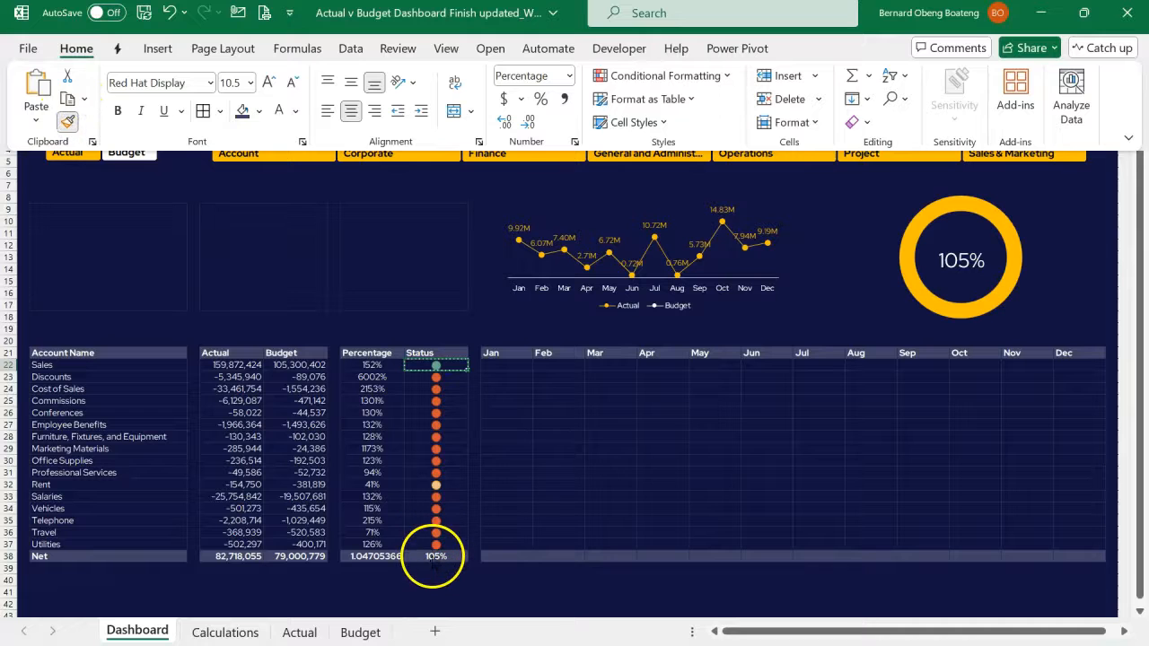
click(436, 555)
- Format the Net ratio in G38 as a percentage and center it horizontally
click(372, 556)
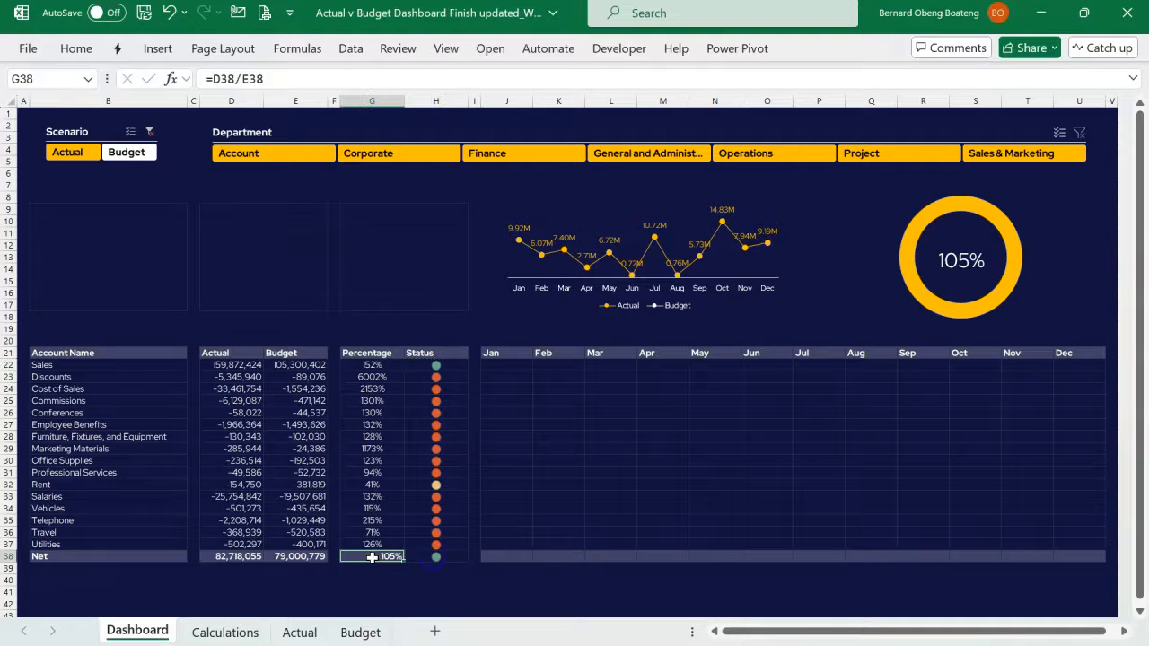
click(79, 51)
click(436, 509)
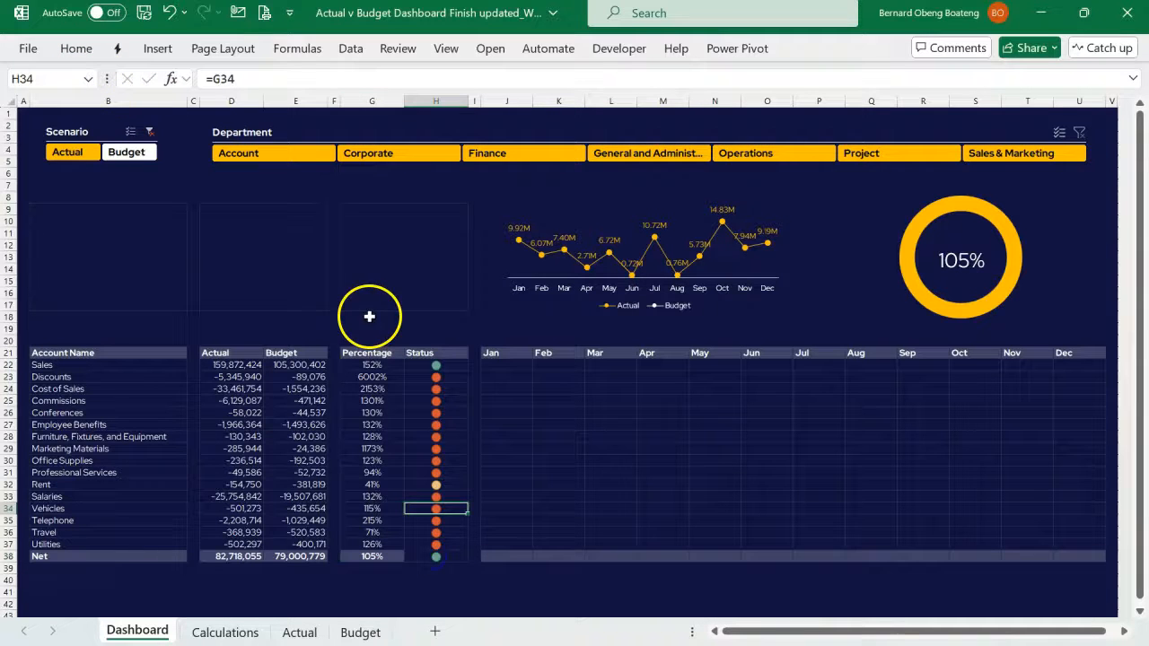
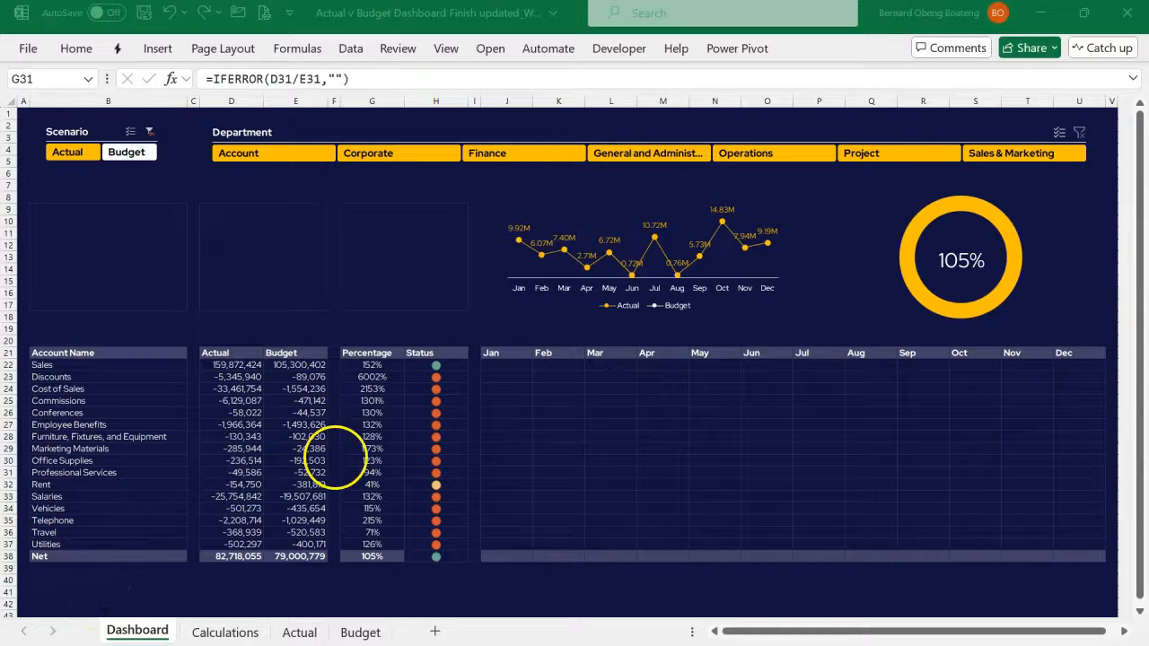
- Examine the finished dashboard's monthly table formula in J22, the account names in B22:B37 and the Jan header in J21
click(511, 384)
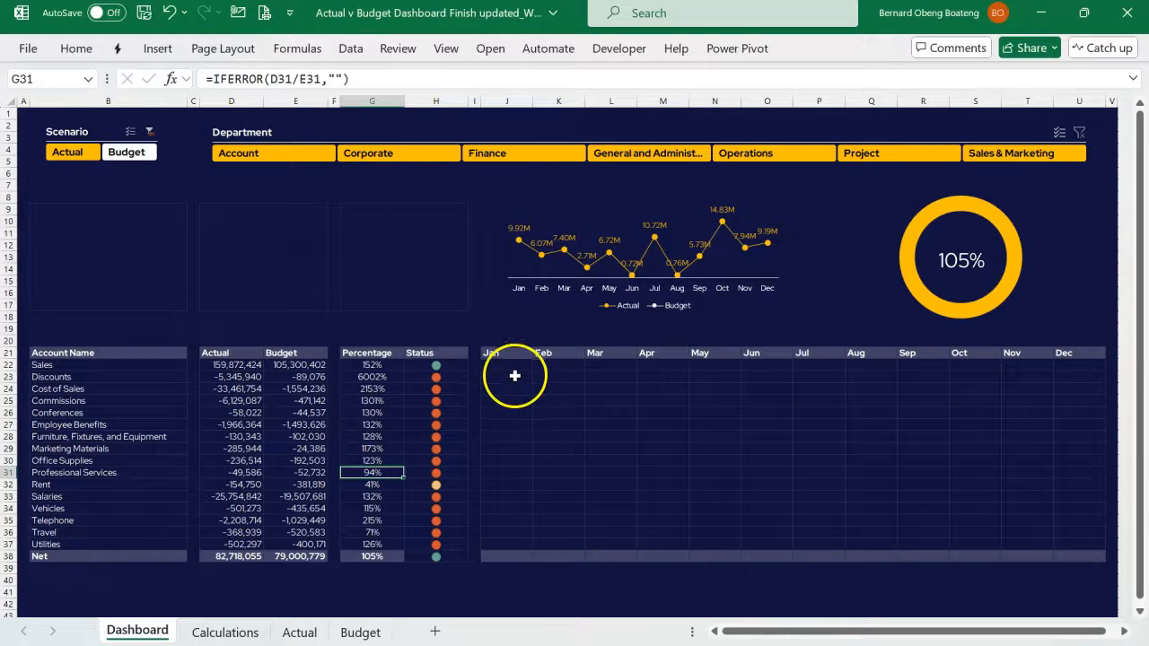
click(515, 369)
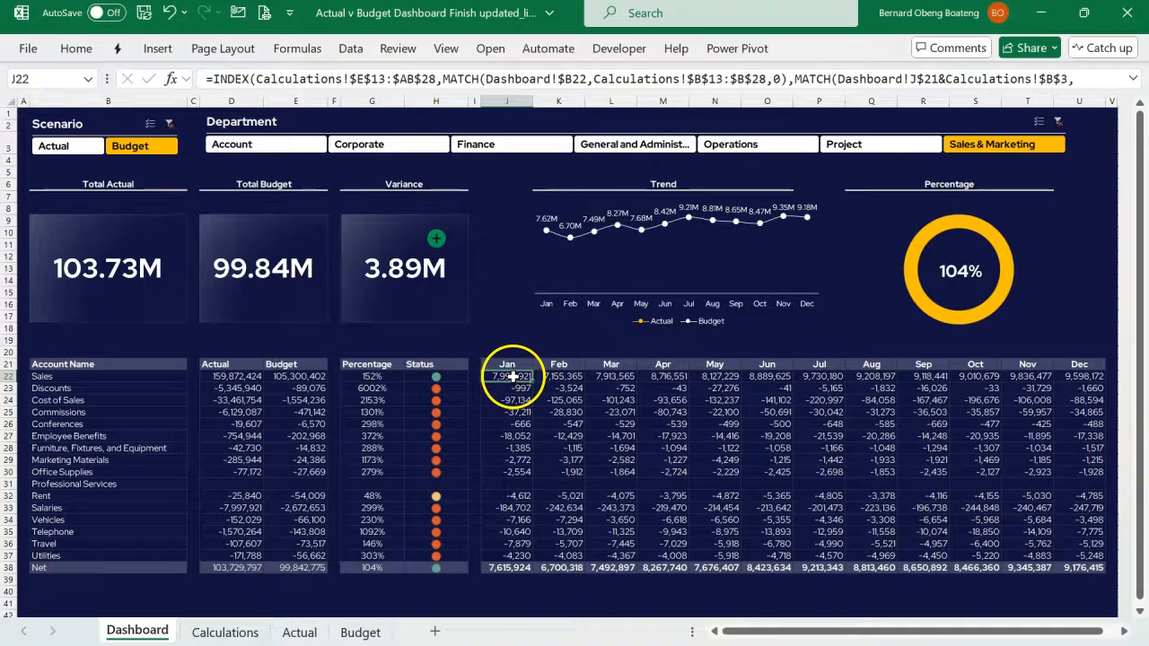
drag(515, 389, 743, 553)
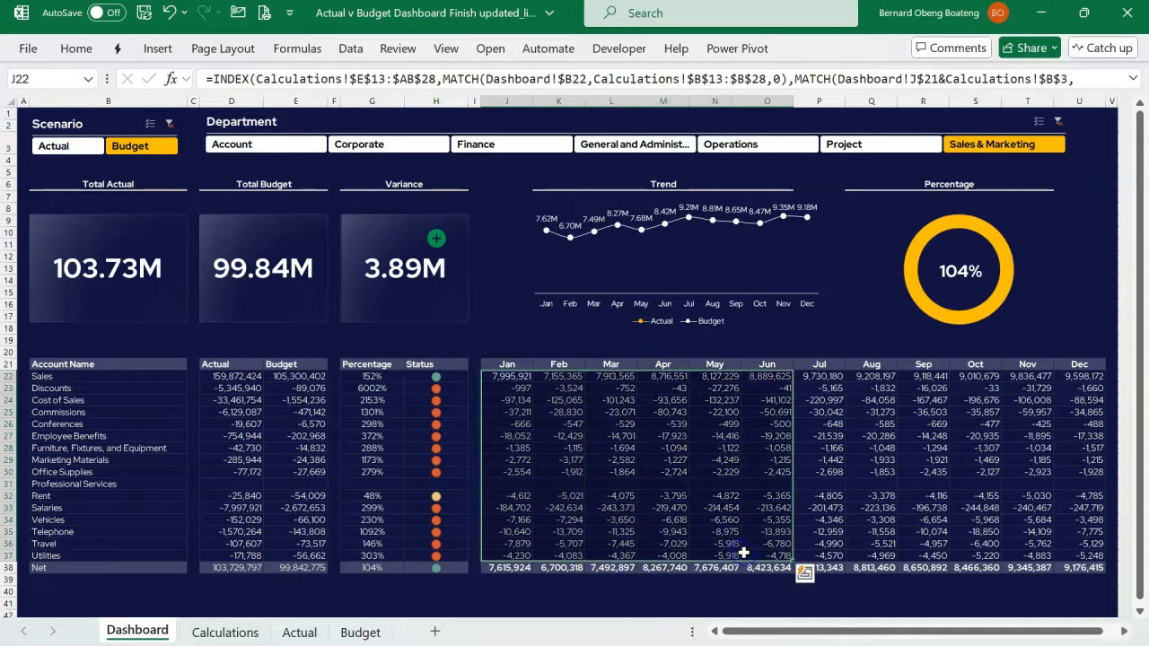
drag(143, 377, 144, 551)
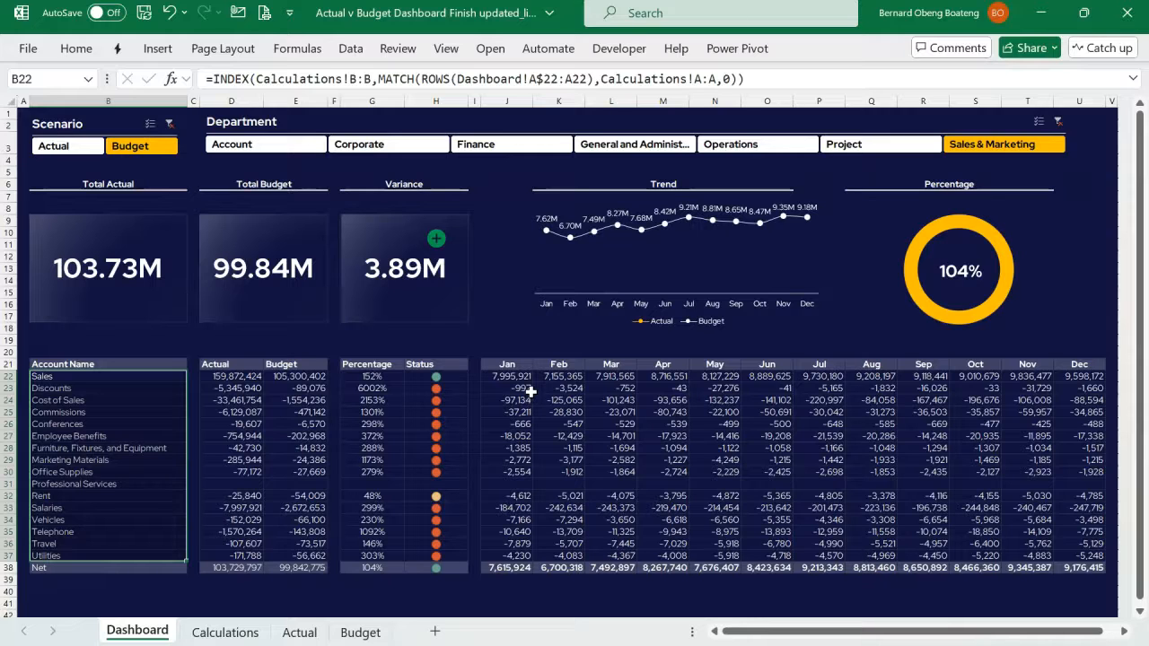
click(126, 381)
drag(126, 381, 128, 554)
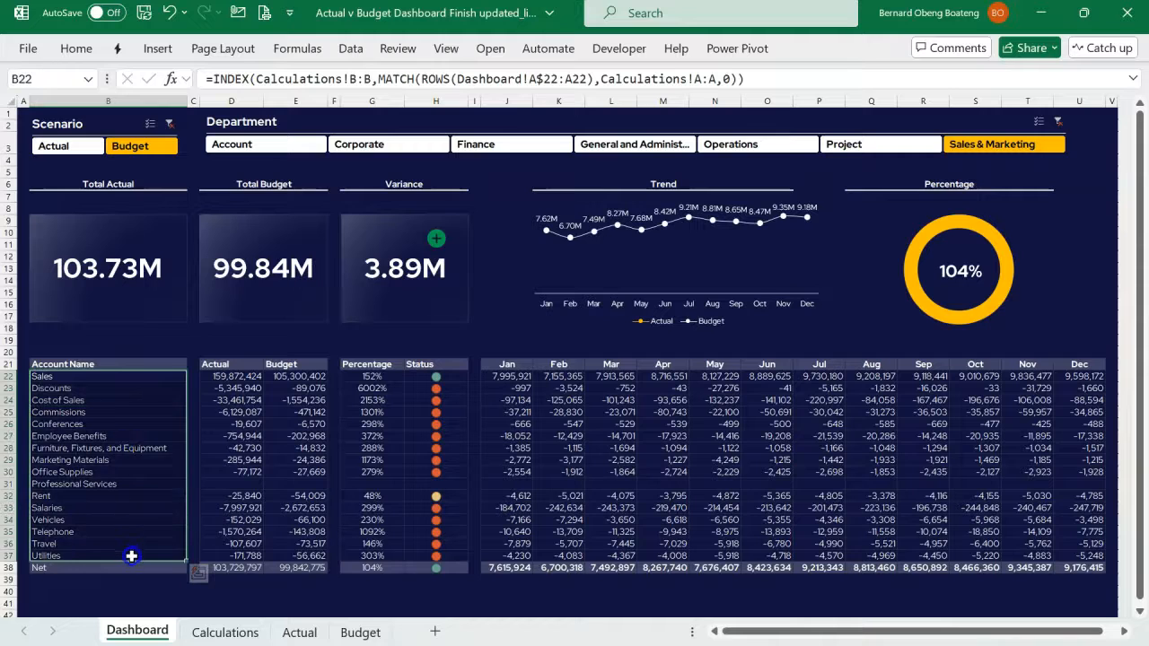
click(516, 363)
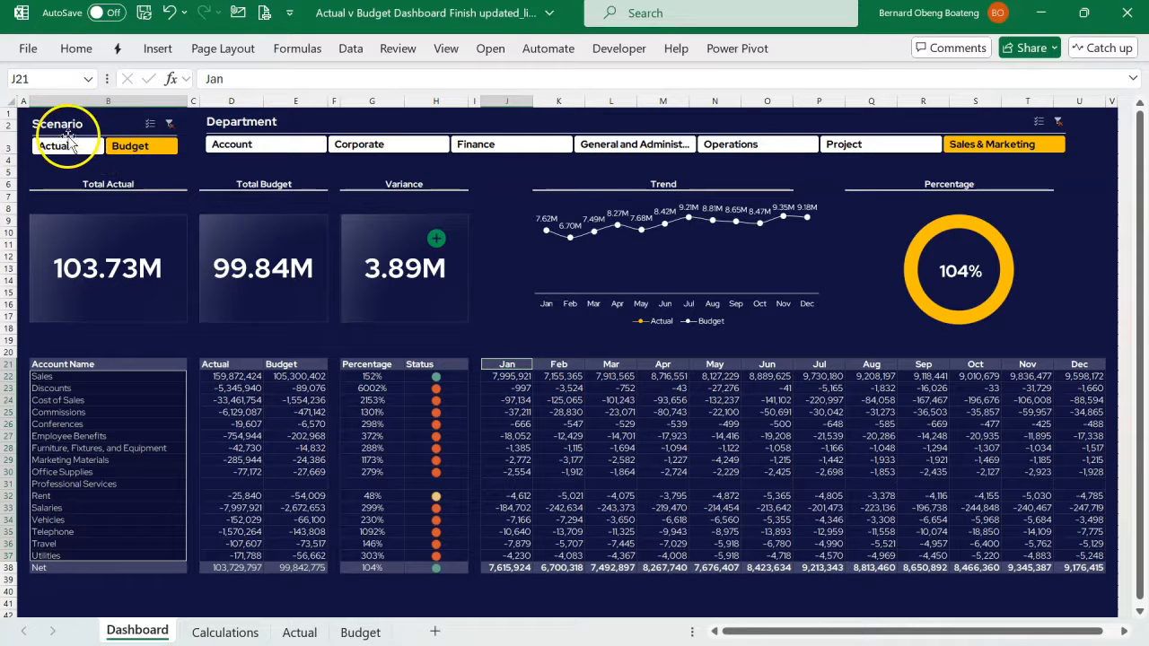
click(505, 376)
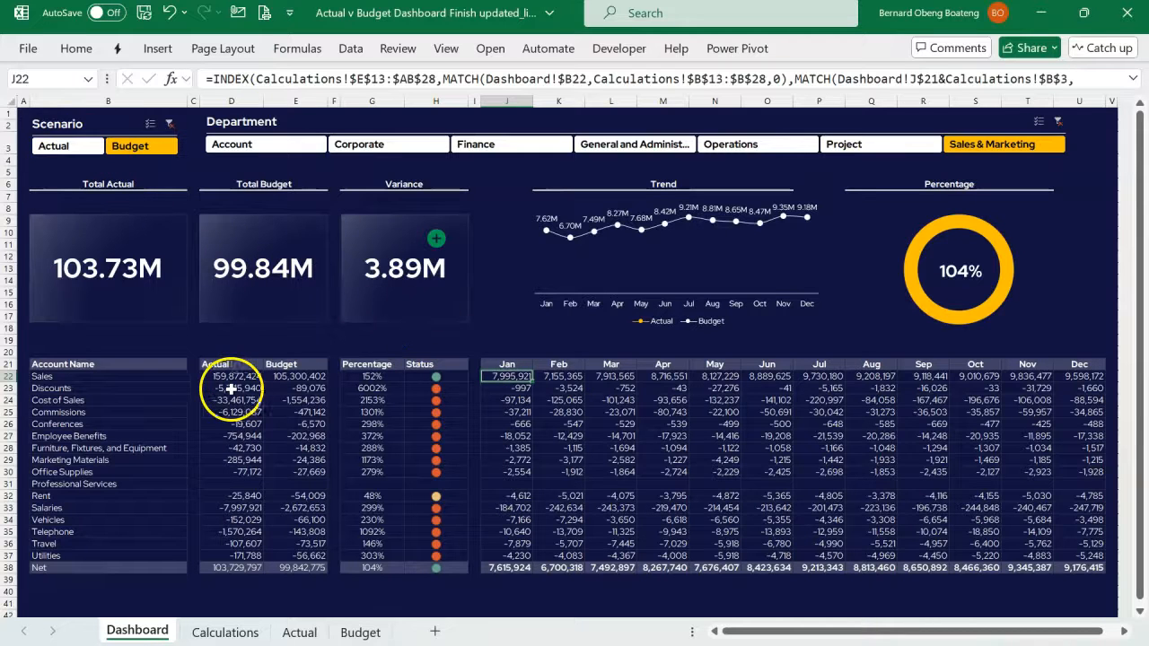
click(101, 381)
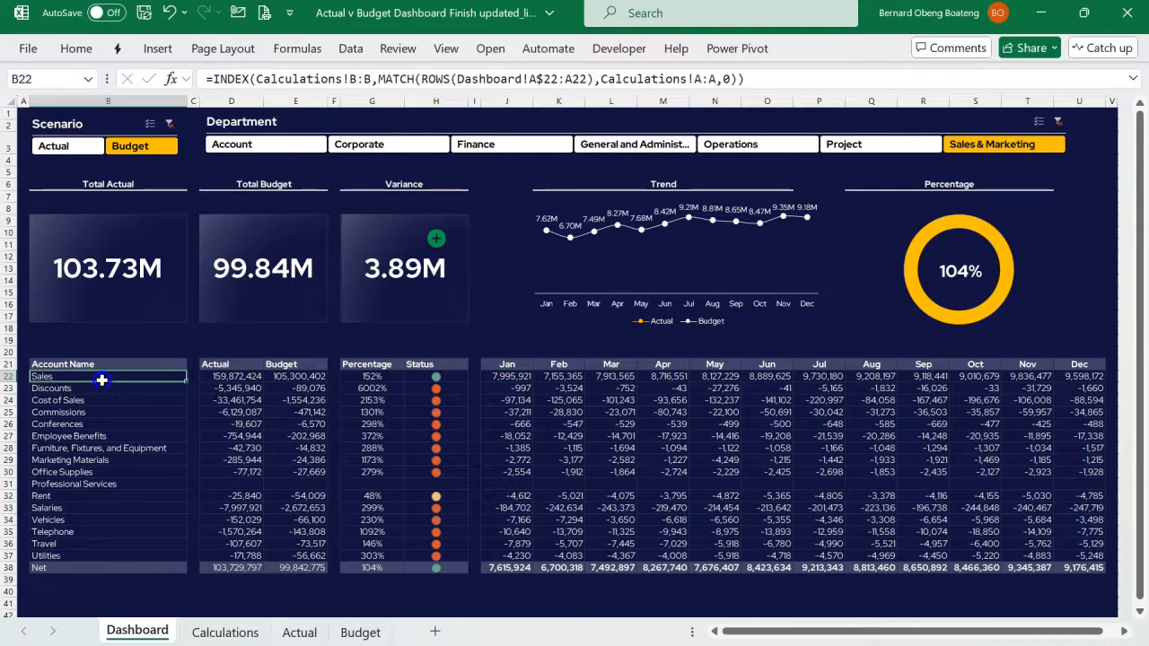
click(501, 363)
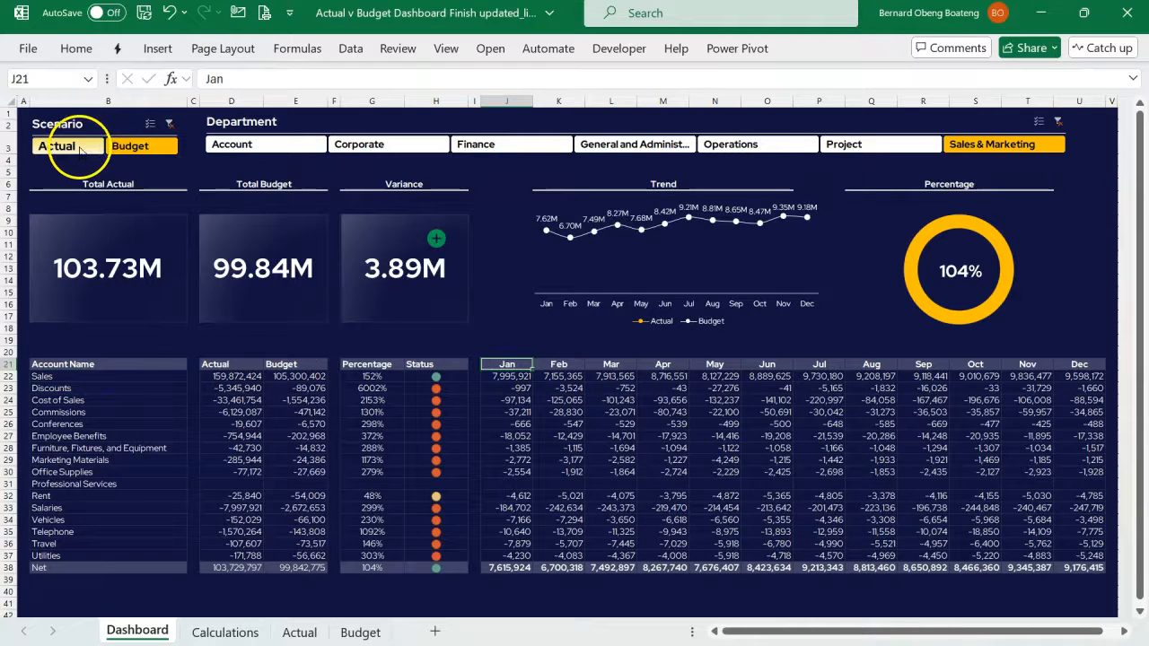
- Filter the finished dashboard to the Actual scenario and examine the monthly values from E13 onward on its Calculations sheet
click(65, 147)
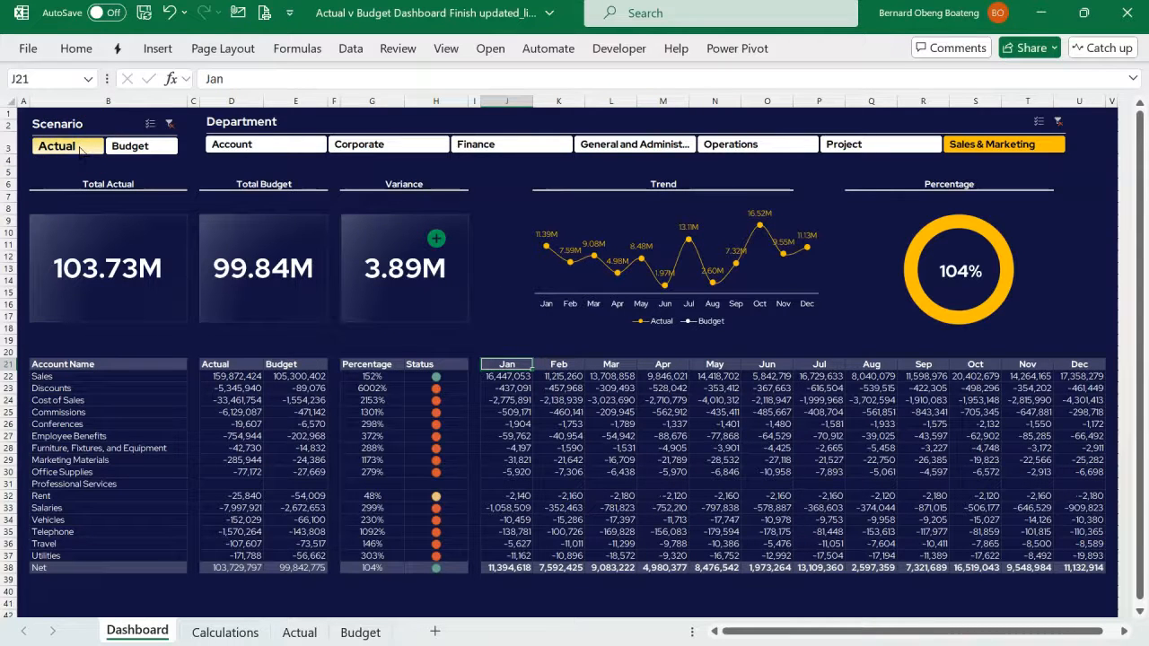
click(241, 635)
scroll(417, 327, up, 3)
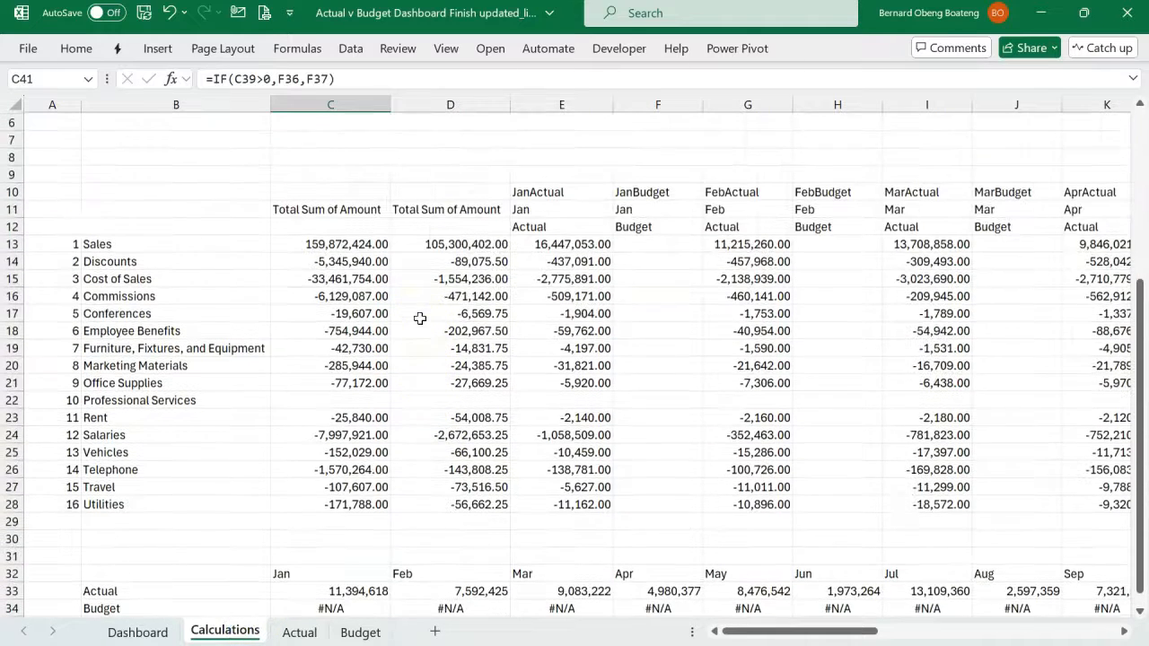
click(549, 245)
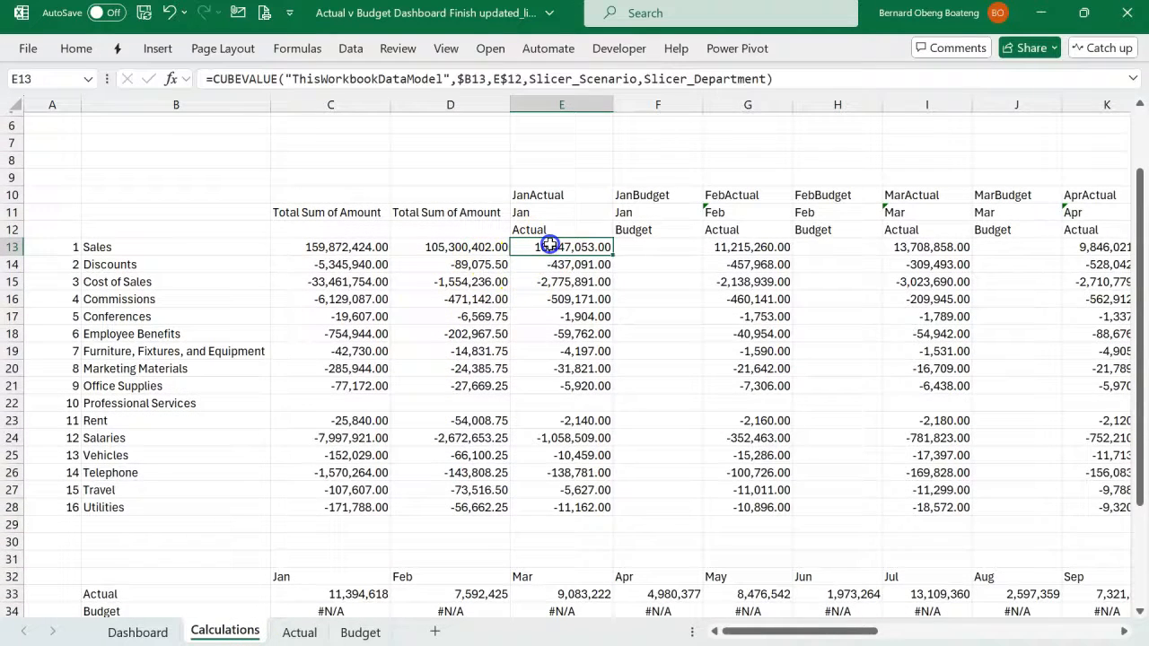
drag(552, 263, 1144, 507)
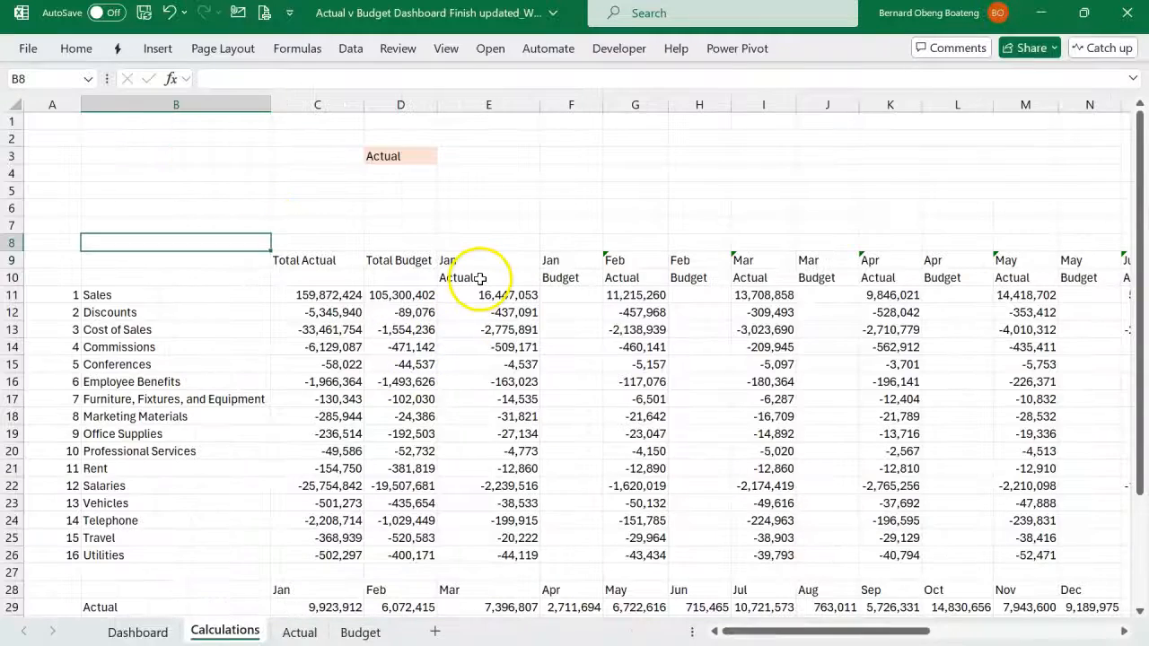
- Inspect E10 and D3 on the working Calculations sheet, and set the Dashboard's Scenario slicer to Budget
click(480, 279)
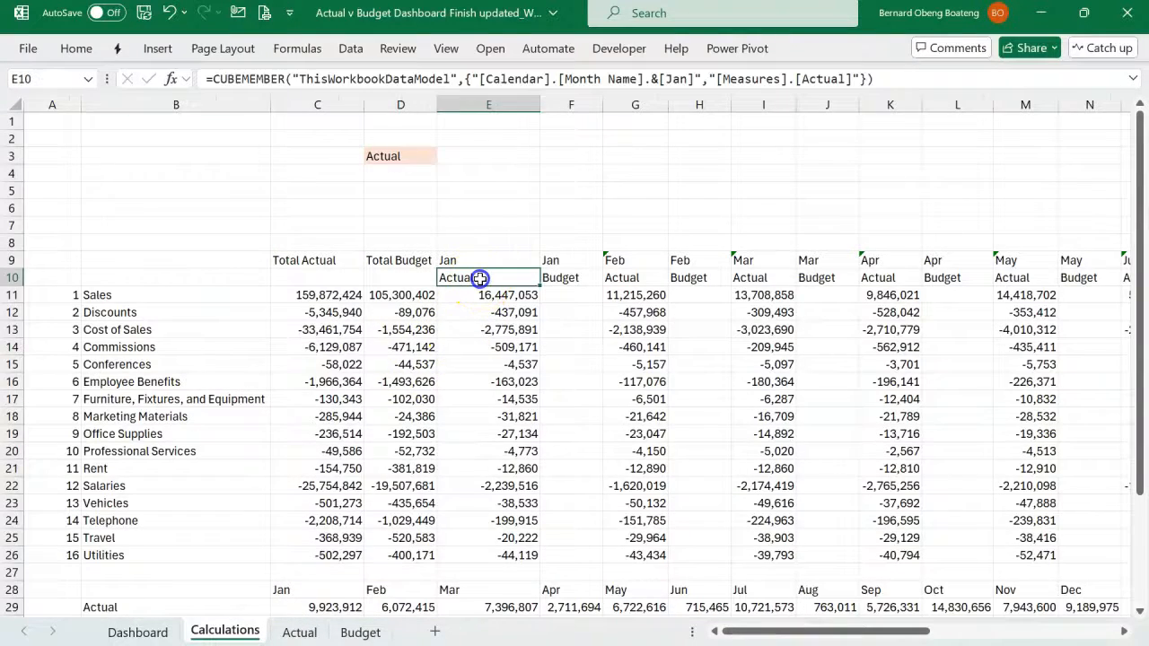
click(386, 157)
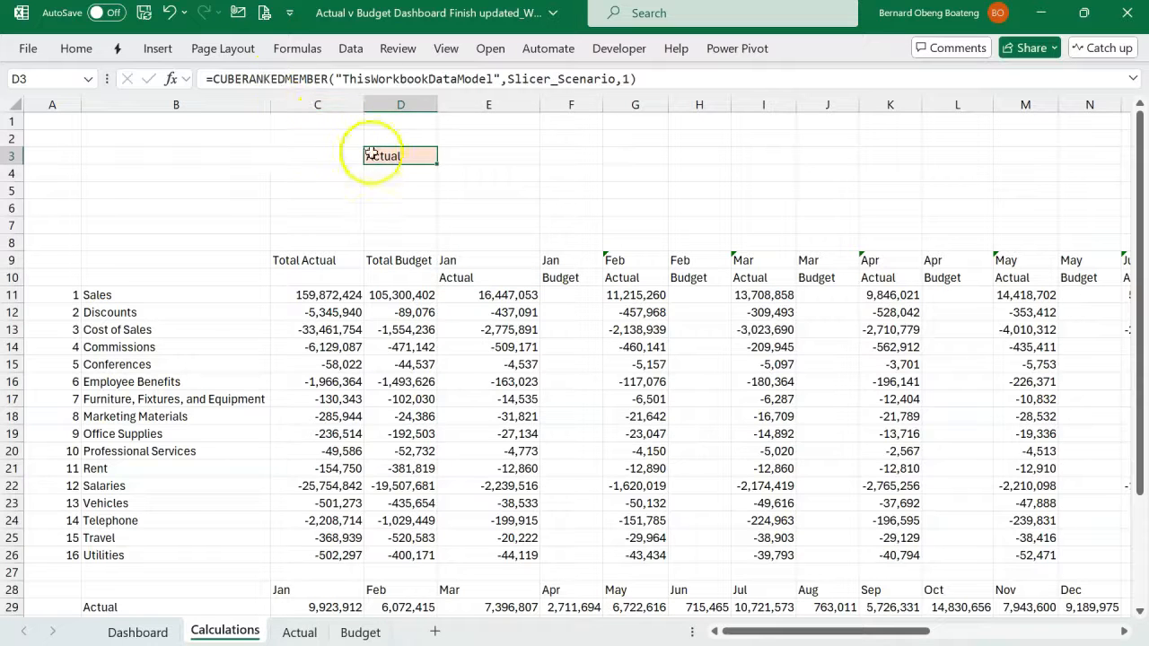
click(146, 632)
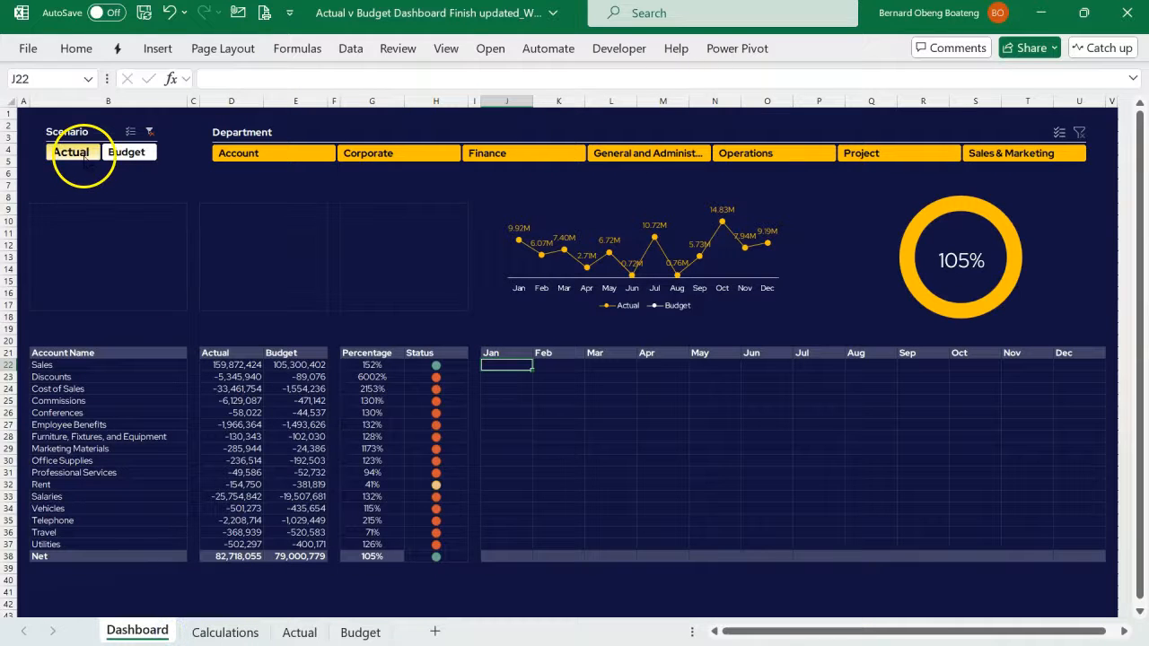
click(125, 152)
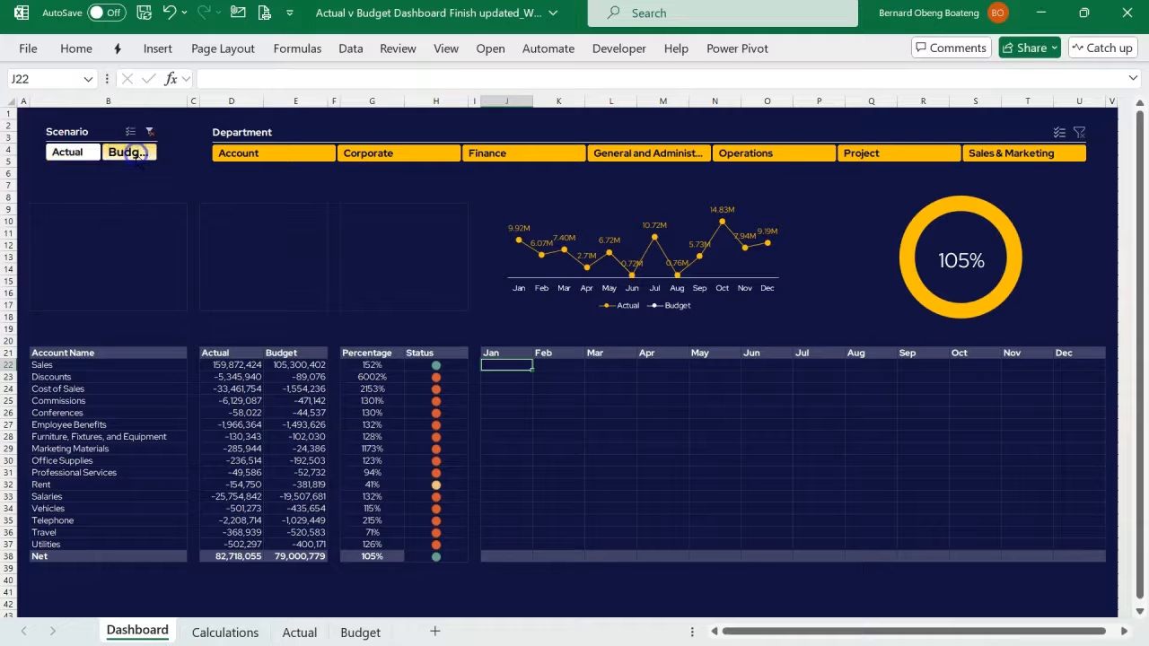
- Examine scenario cell D3 and the Jan month and measure headers in E9:E10 on the Calculations sheet
click(192, 634)
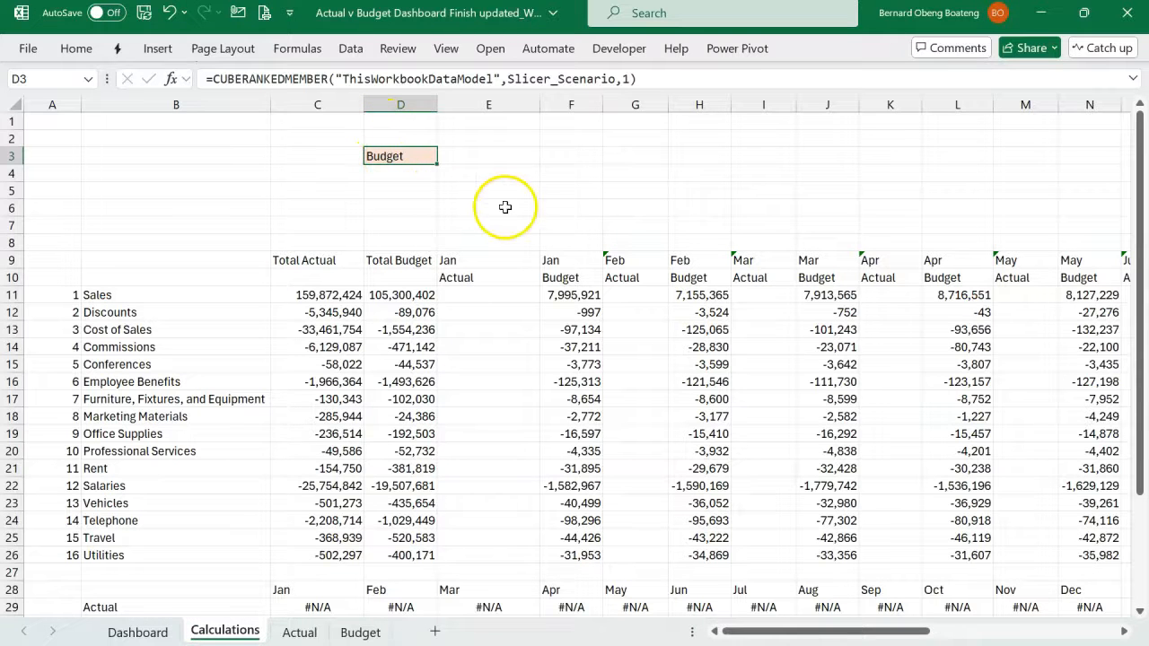
click(463, 263)
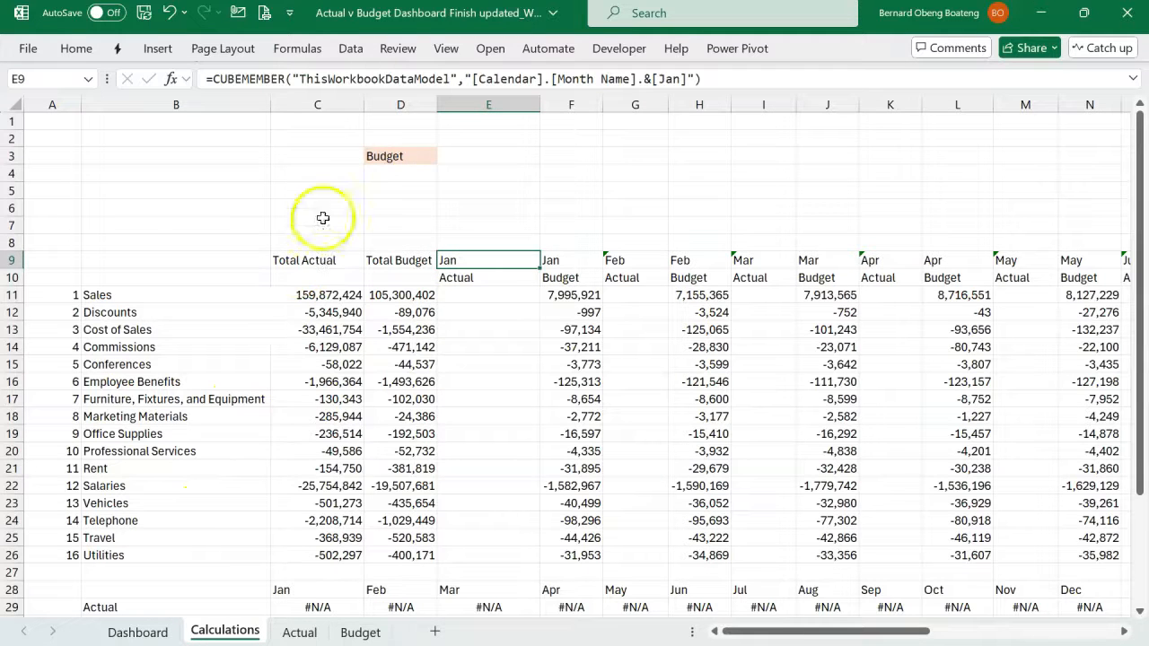
click(373, 161)
drag(476, 260, 488, 281)
key(ctrl+v)
click(497, 238)
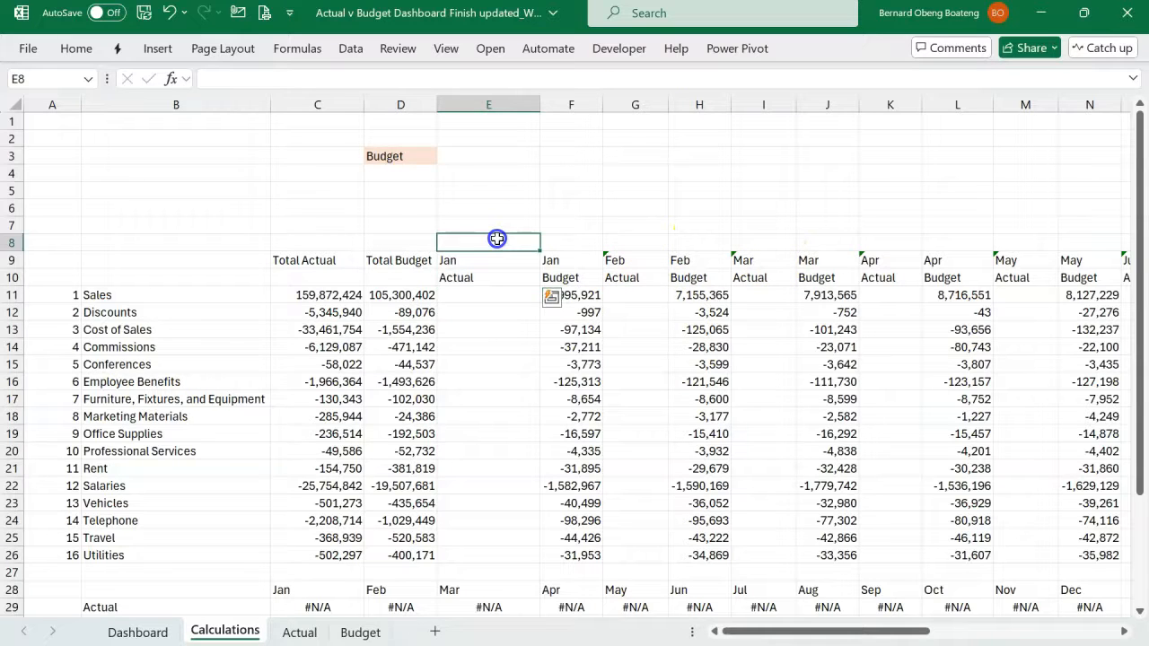
click(484, 262)
click(483, 279)
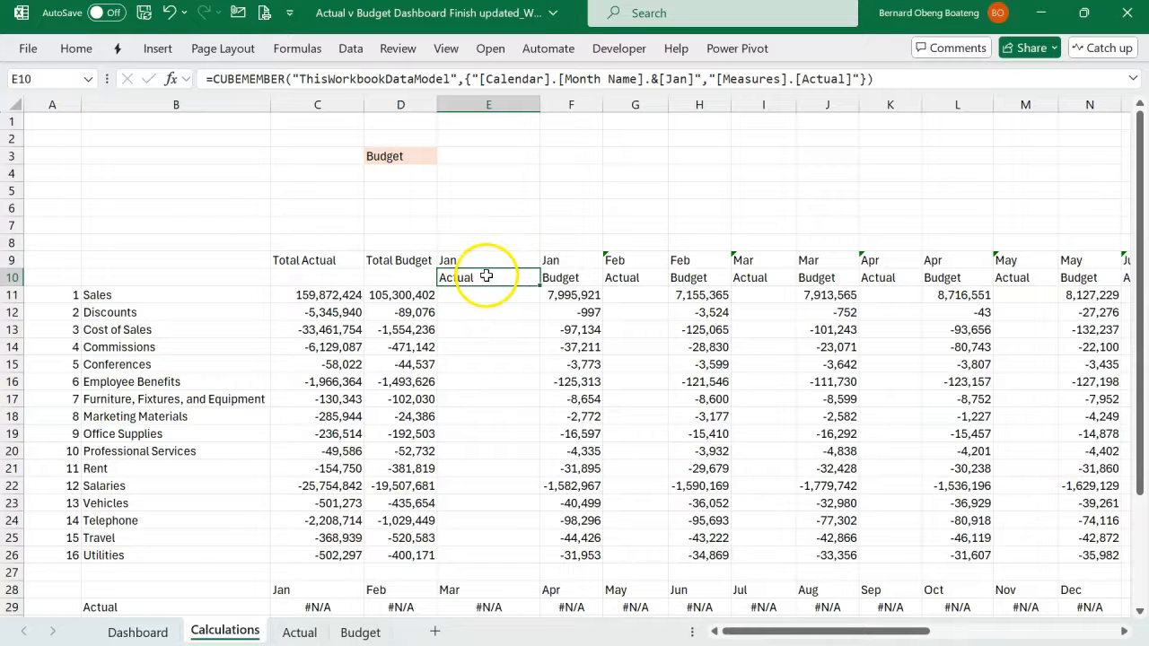
- Enter =E9&E10 in E8 to join month and measure, and copy the formula across row 8 to AB8
click(494, 246)
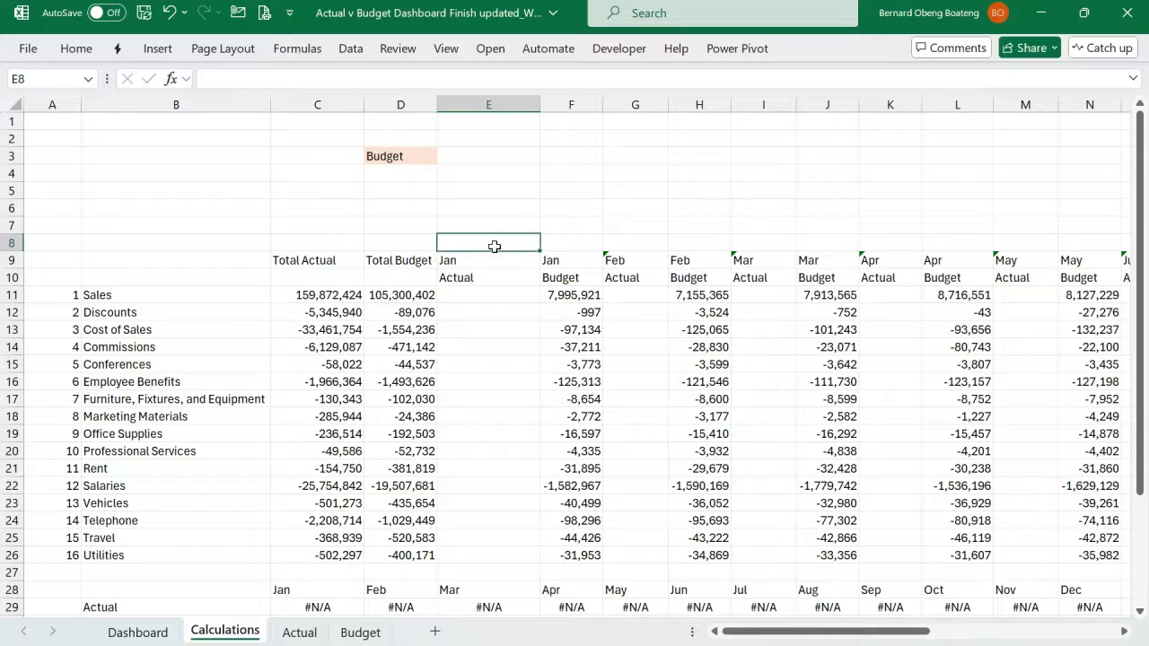
text(=)
key(Down)
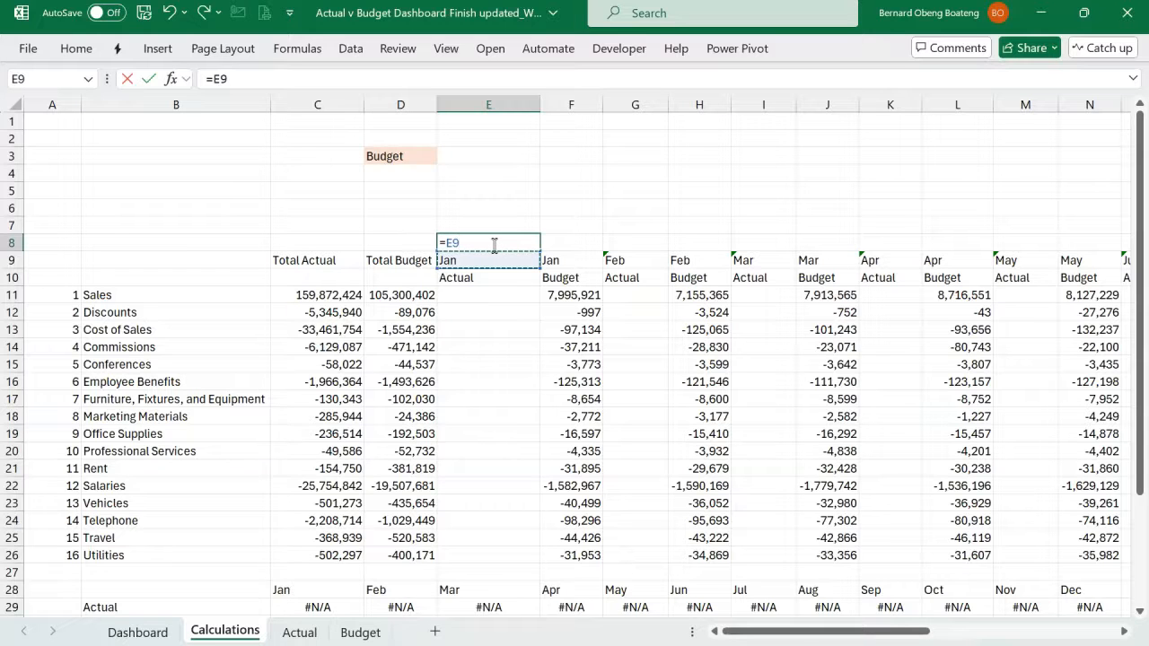
text(&)
click(482, 277)
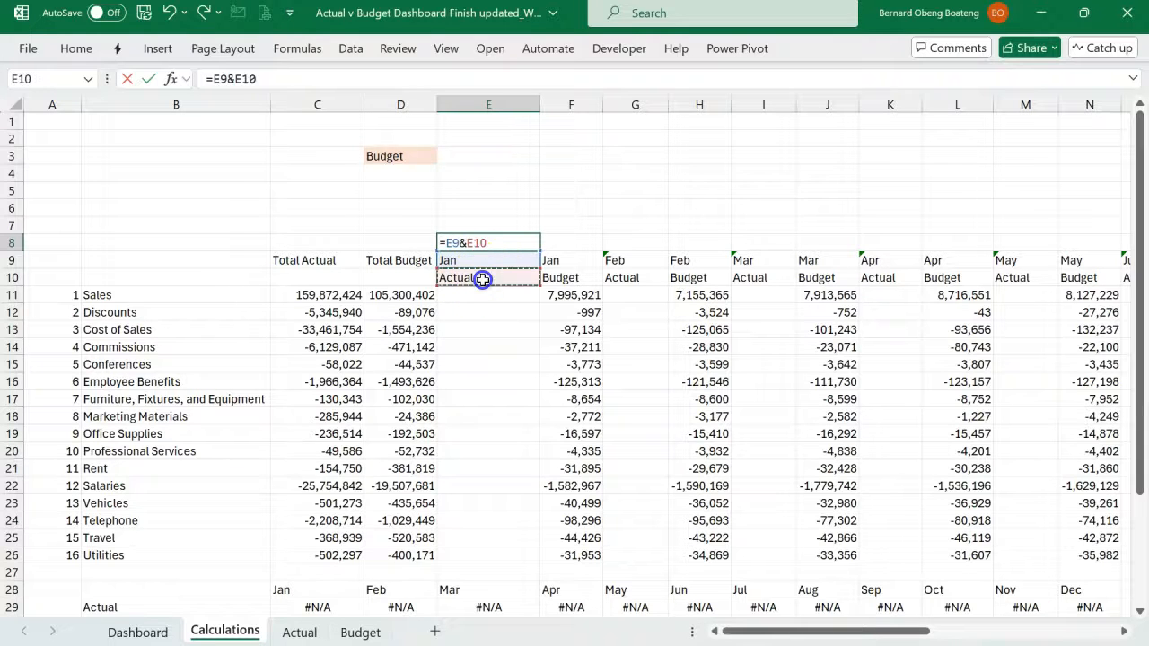
key(Return)
click(464, 239)
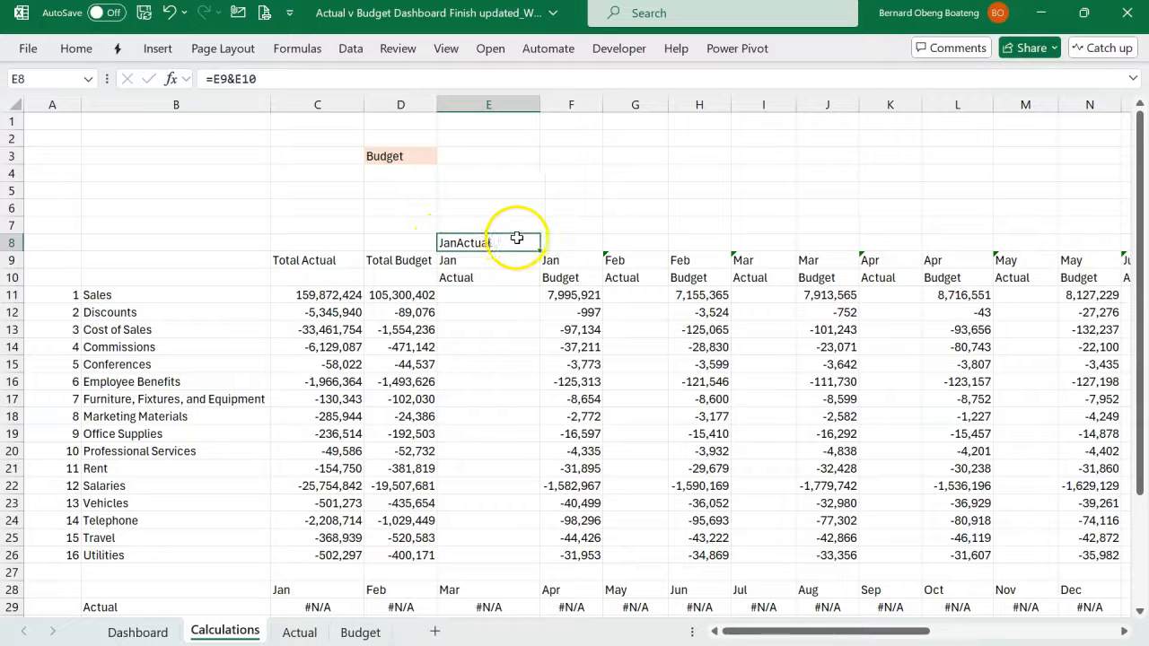
drag(477, 243, 893, 246)
key(ctrl+v)
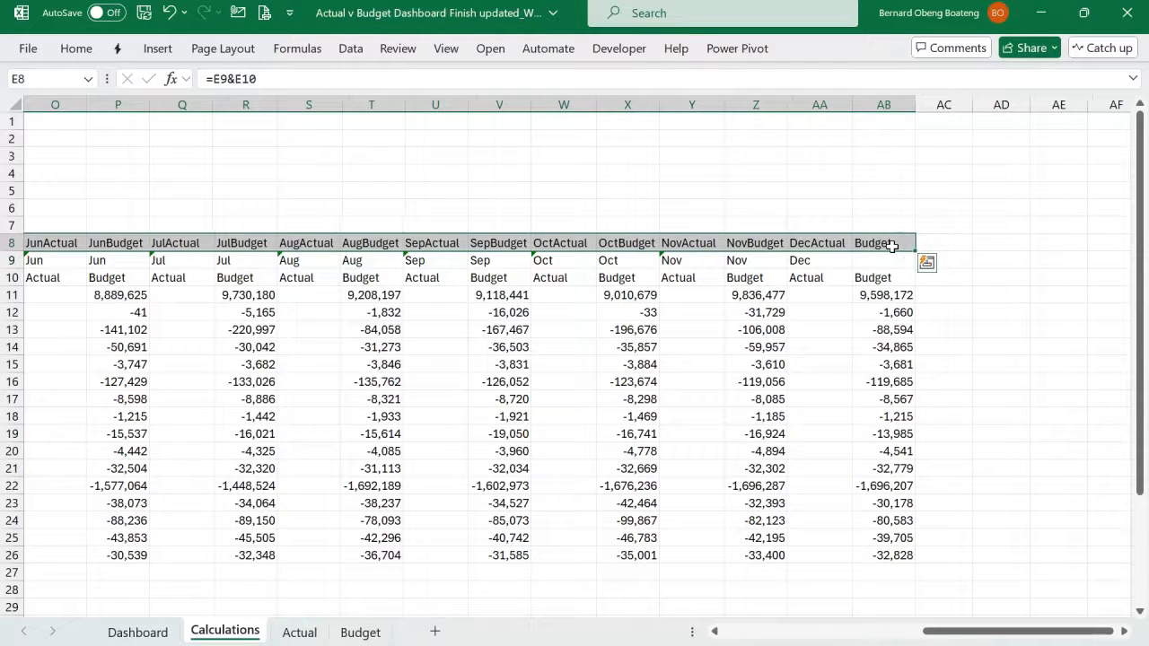
- Fill in the missing month header in AB9 with Dec and check the joined key in AB8
click(879, 259)
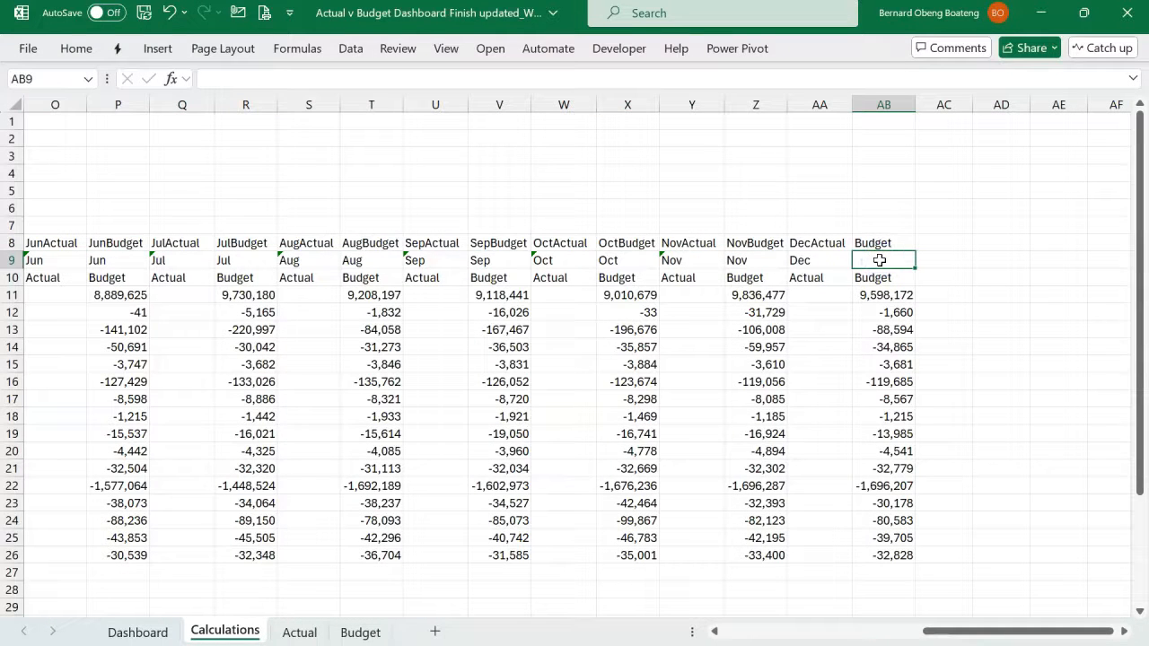
text(d)
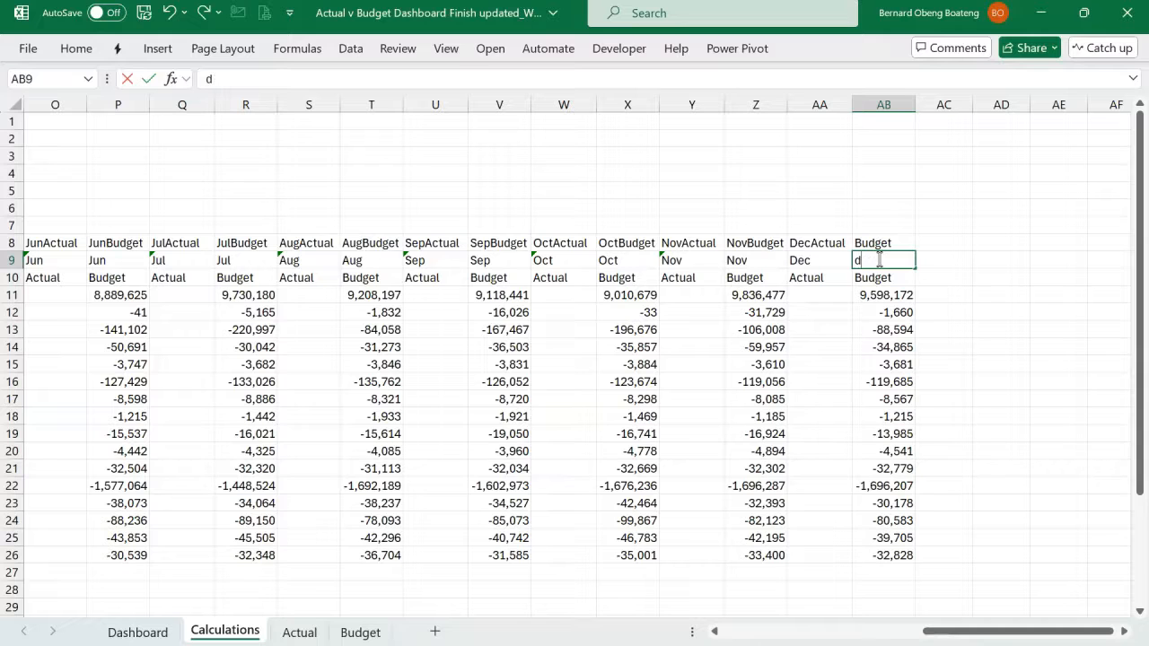
text(Ec)
key(Return)
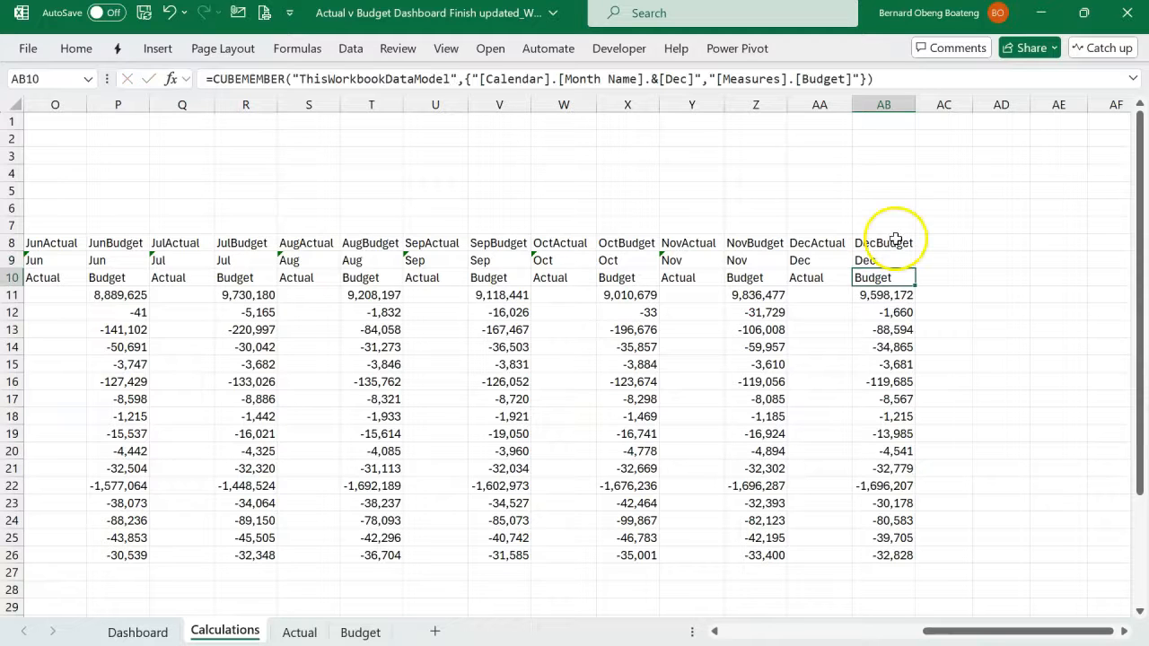
click(897, 241)
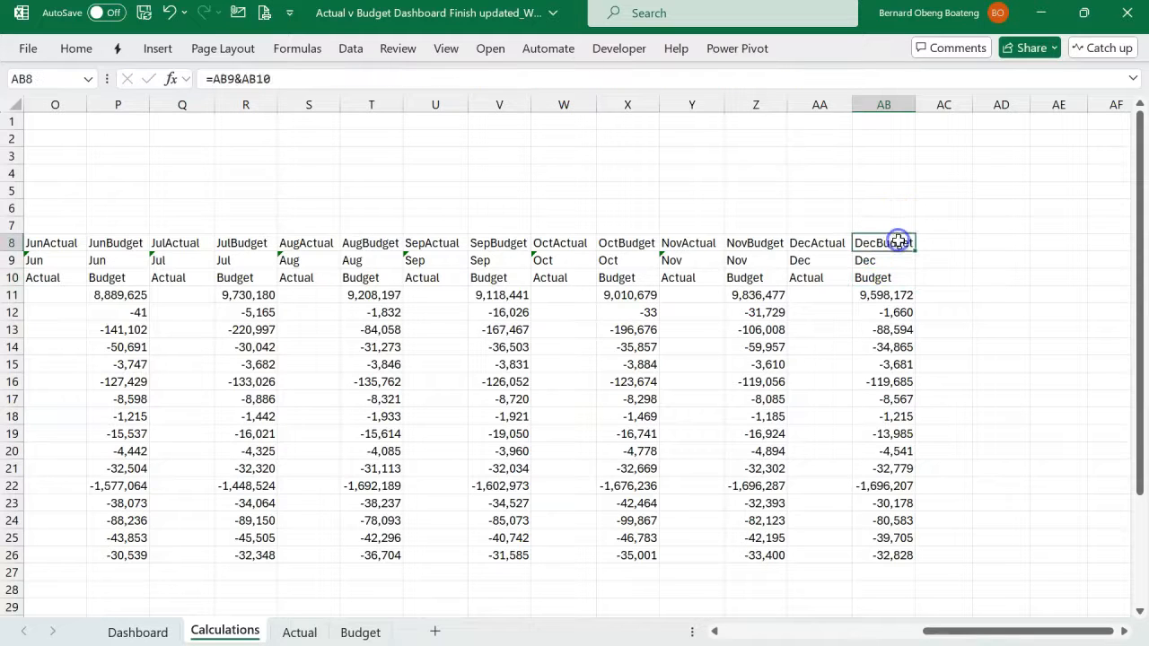
- Check the joined month-and-measure keys along row 8, starting from the December columns
click(888, 295)
click(878, 243)
key(Left)
key(Left)
key(Left)
key(Left)
key(Left)
key(Left)
key(Left)
key(Left)
key(Left)
key(Left)
key(Left)
key(Left)
key(Left)
key(Left)
key(Left)
key(Left)
key(Left)
key(Left)
key(Left)
key(Left)
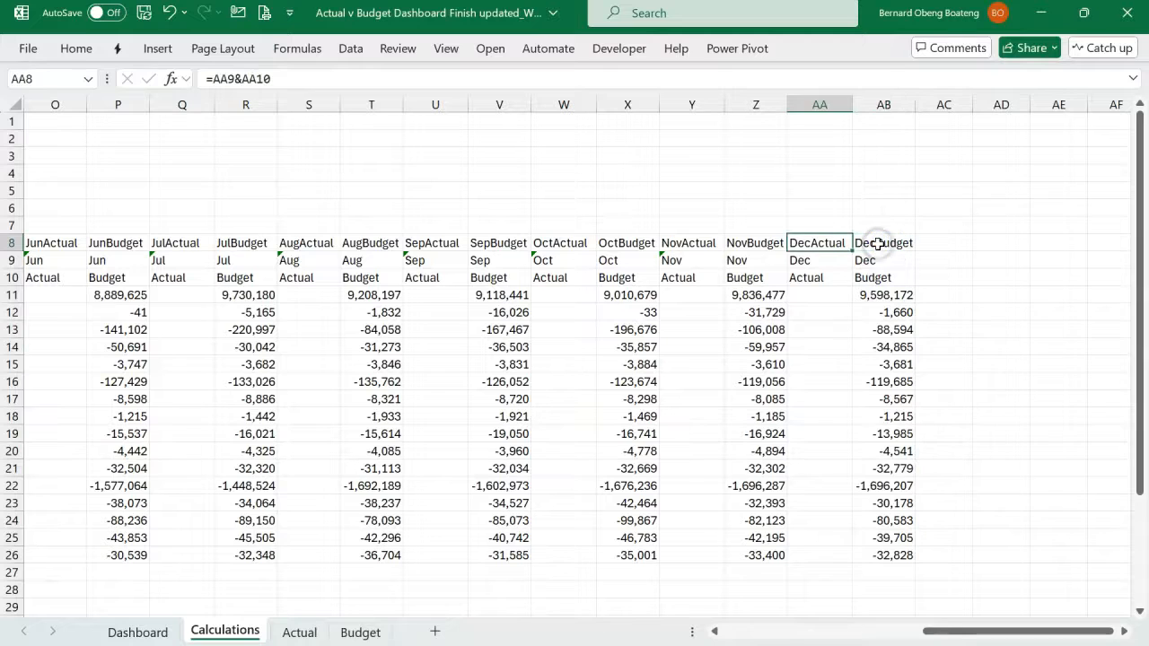
key(Left)
key(Left)
key(Left)
key(Left)
key(Left)
key(Left)
key(Left)
key(Right)
key(Right)
key(Right)
key(Right)
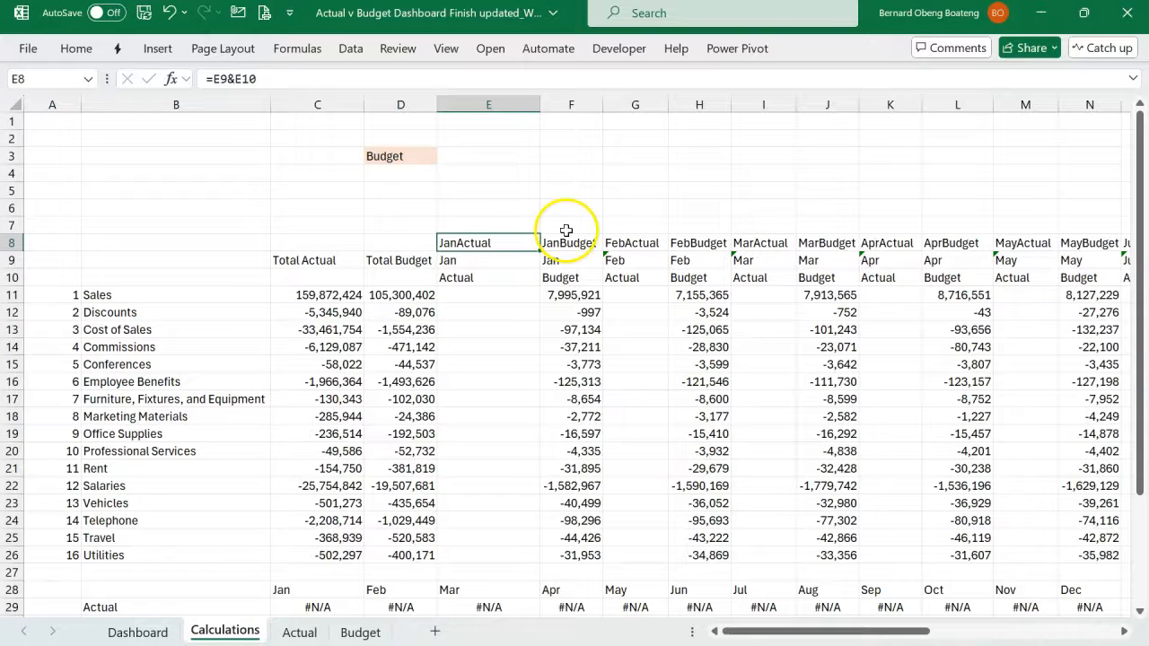
- Review the account names in B11:B26 and the joined keys from E8 across as lookup ranges, and return to the Dashboard sheet
drag(233, 297, 218, 551)
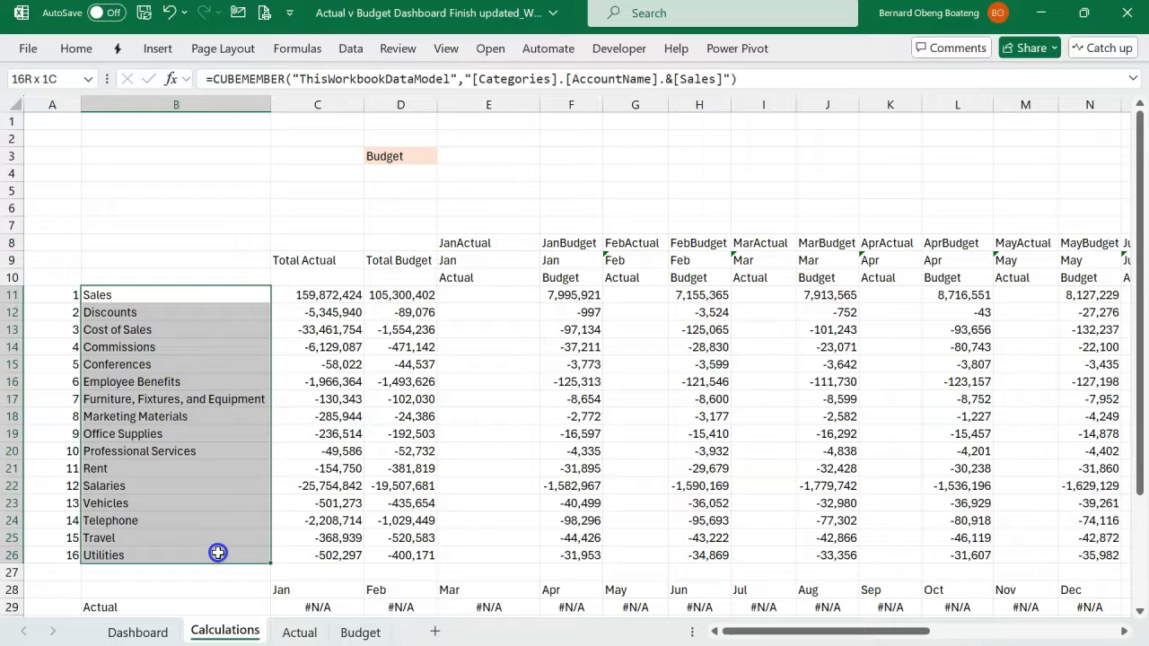
click(488, 253)
key(ctrl+shift+Right)
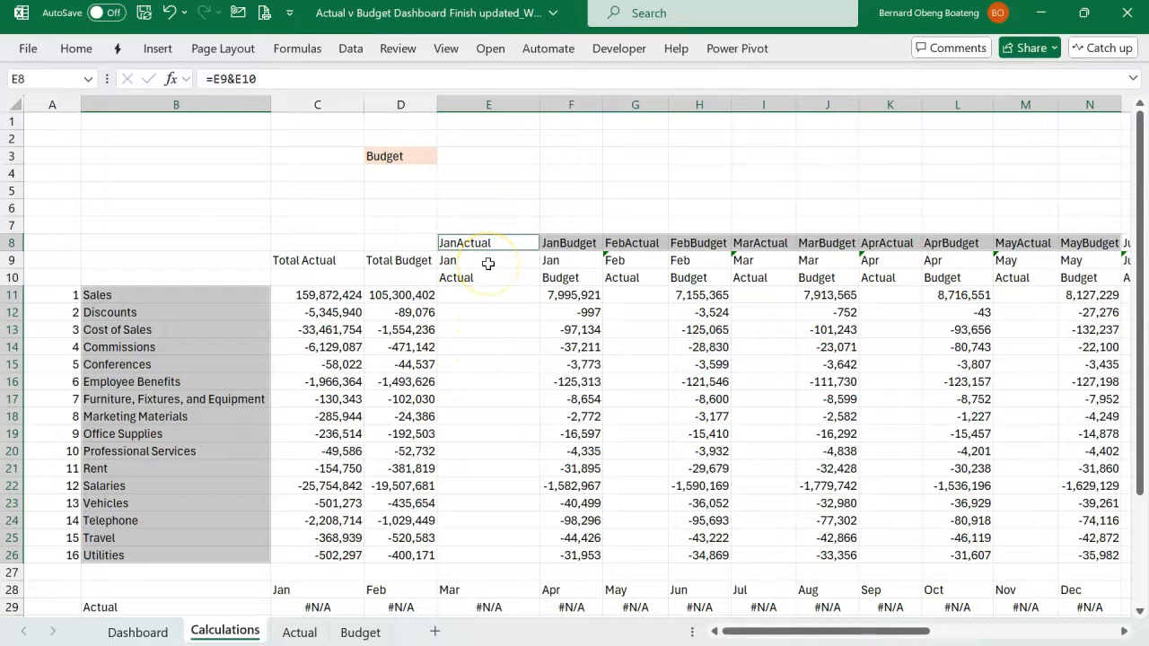
click(175, 634)
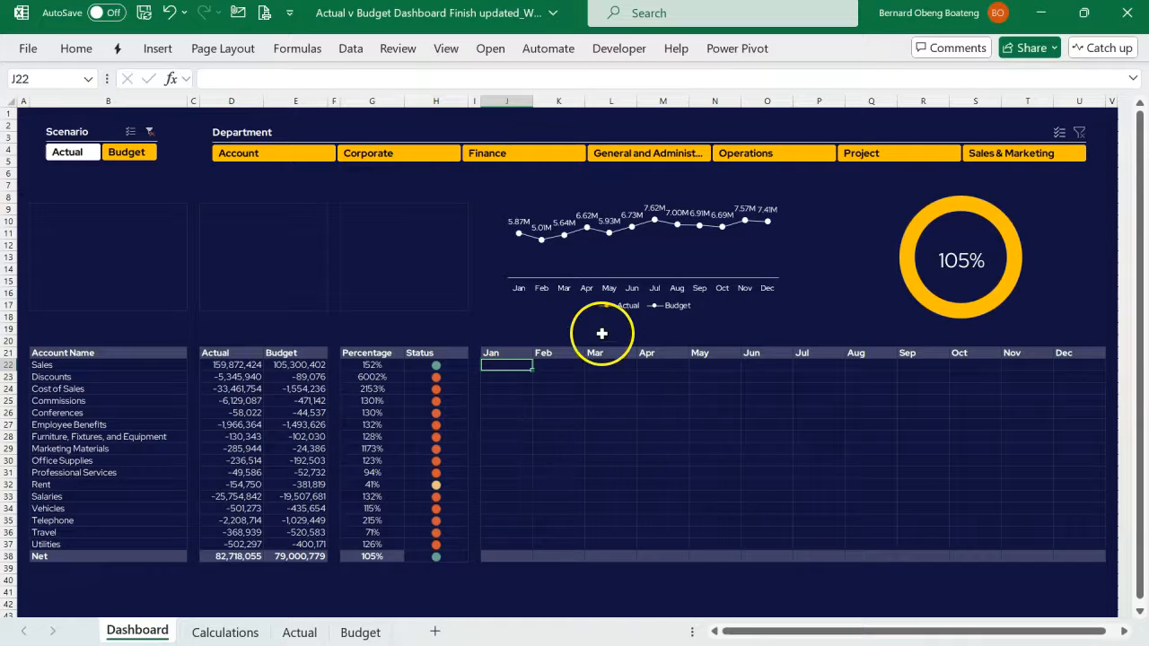
- Start an INDEX formula in Dashboard cell J22 with the absolute range Calculations!$E$11:$AB$26 as its array
key(F2)
text(=ind)
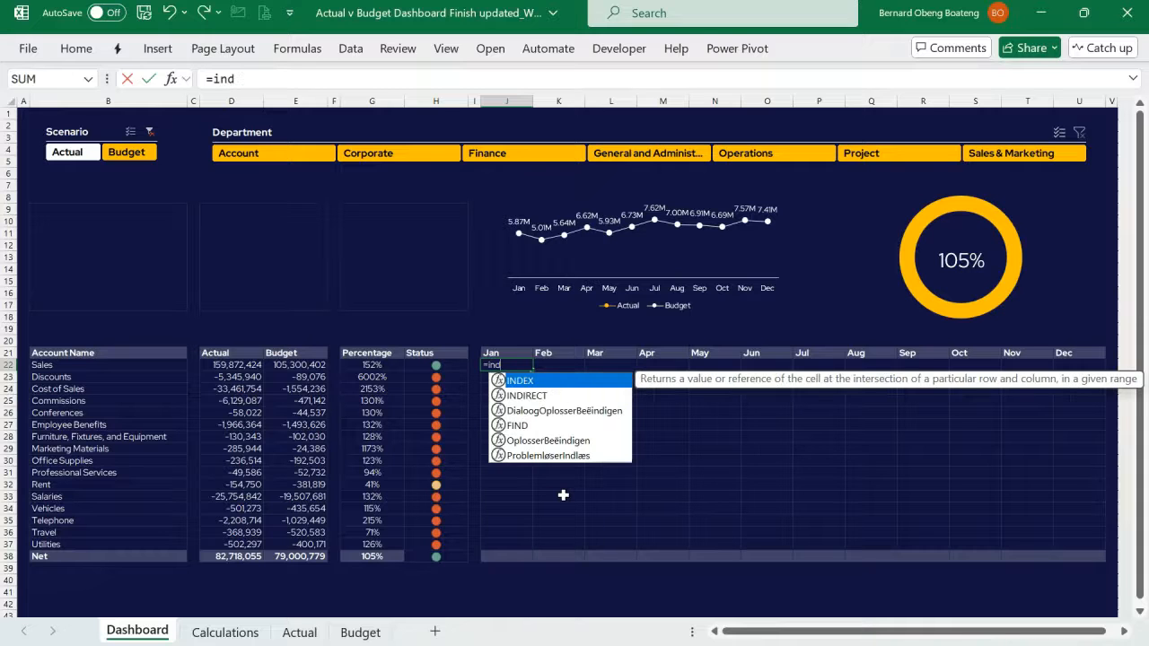
key(Tab)
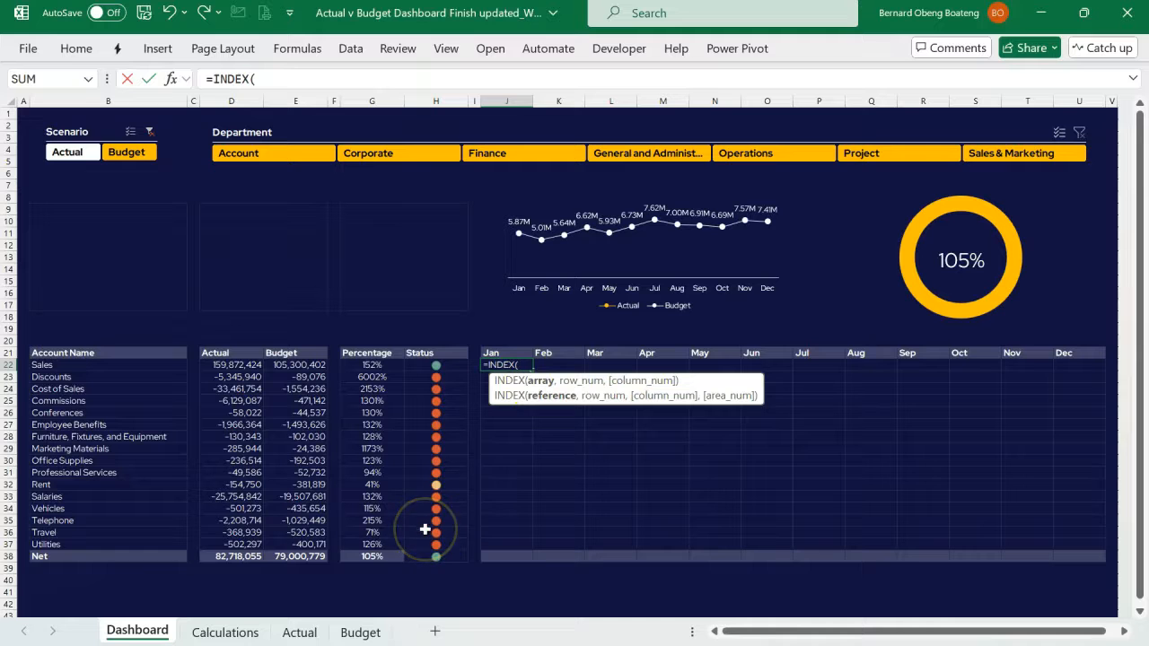
click(225, 632)
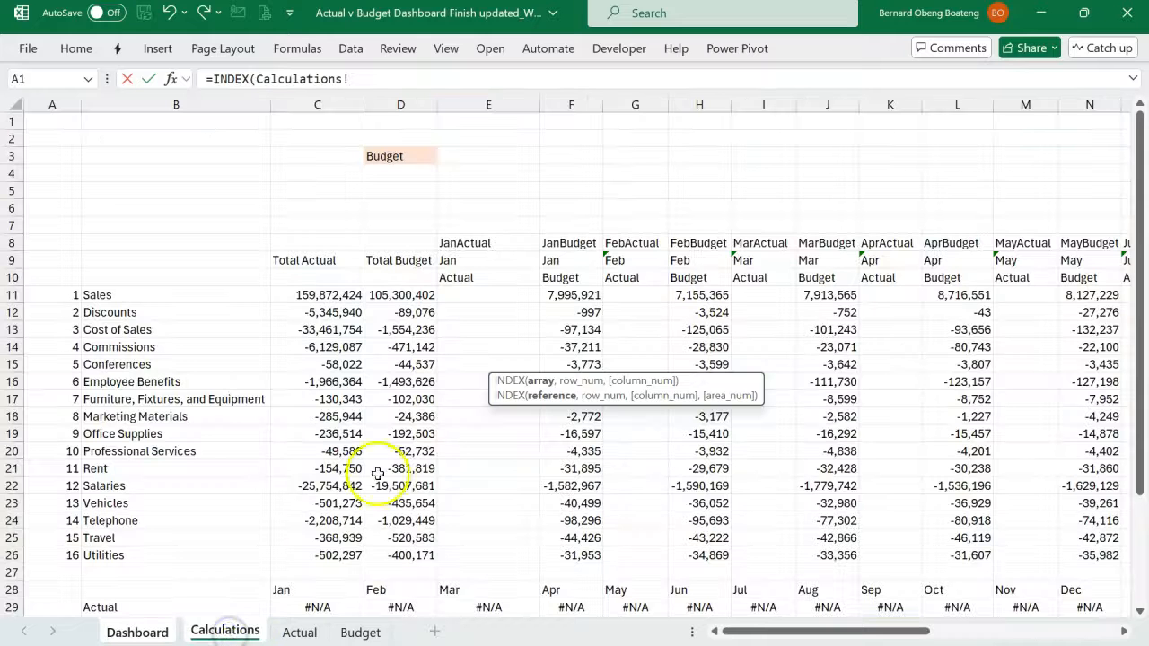
click(473, 300)
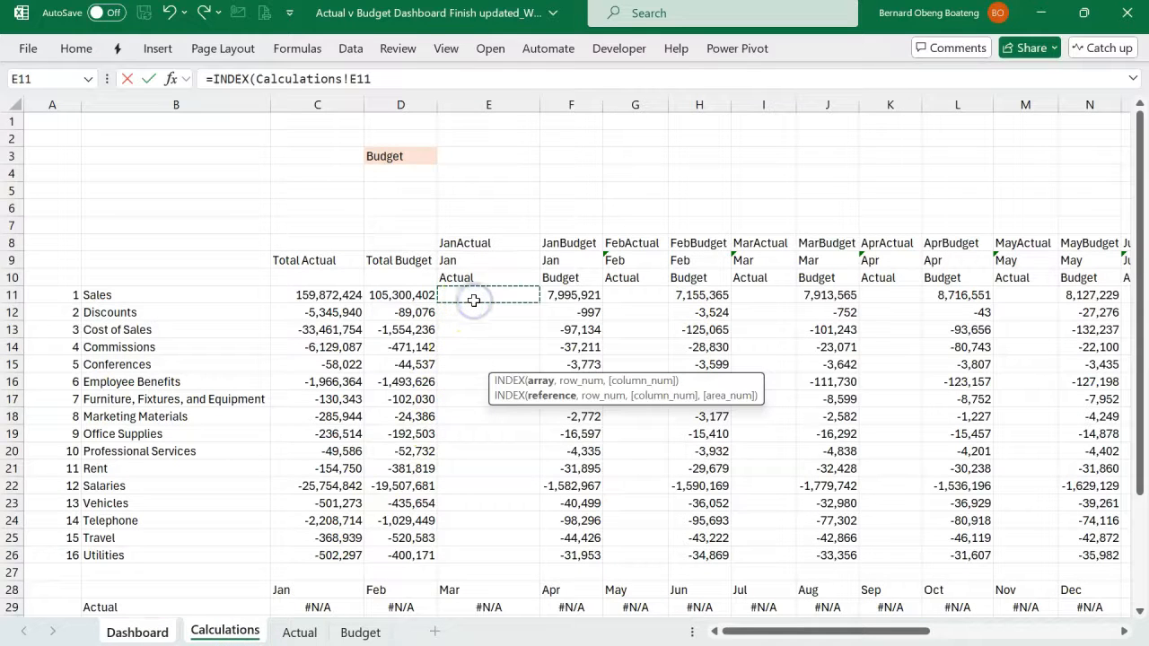
key(shift+Down)
key(shift+Down)
key(shift+Down)
key(shift+Down)
key(shift+Down)
key(shift+Down)
key(shift+Down)
key(shift+Down)
key(shift+Down)
key(shift+Down)
key(shift+Down)
key(shift+Down)
key(shift+Down)
key(shift+Down)
key(shift+Down)
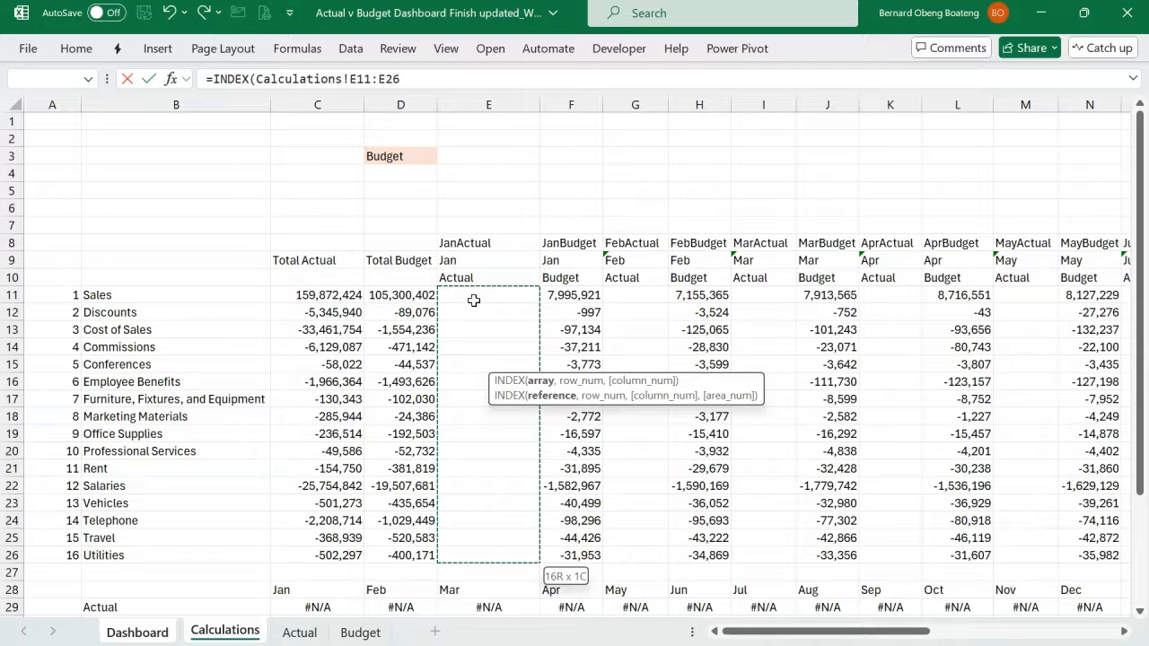
key(shift+Right)
key(shift+Right)
key(shift+Right)
key(shift+Right)
key(shift+Right)
key(shift+Right)
key(shift+Right)
key(shift+Right)
key(shift+Right)
key(shift+Right)
key(shift+Right)
key(shift+Right)
key(shift+Right)
key(shift+Right)
key(shift+Right)
key(shift+Right)
key(shift+Right)
key(shift+Right)
key(shift+Right)
key(shift+Right)
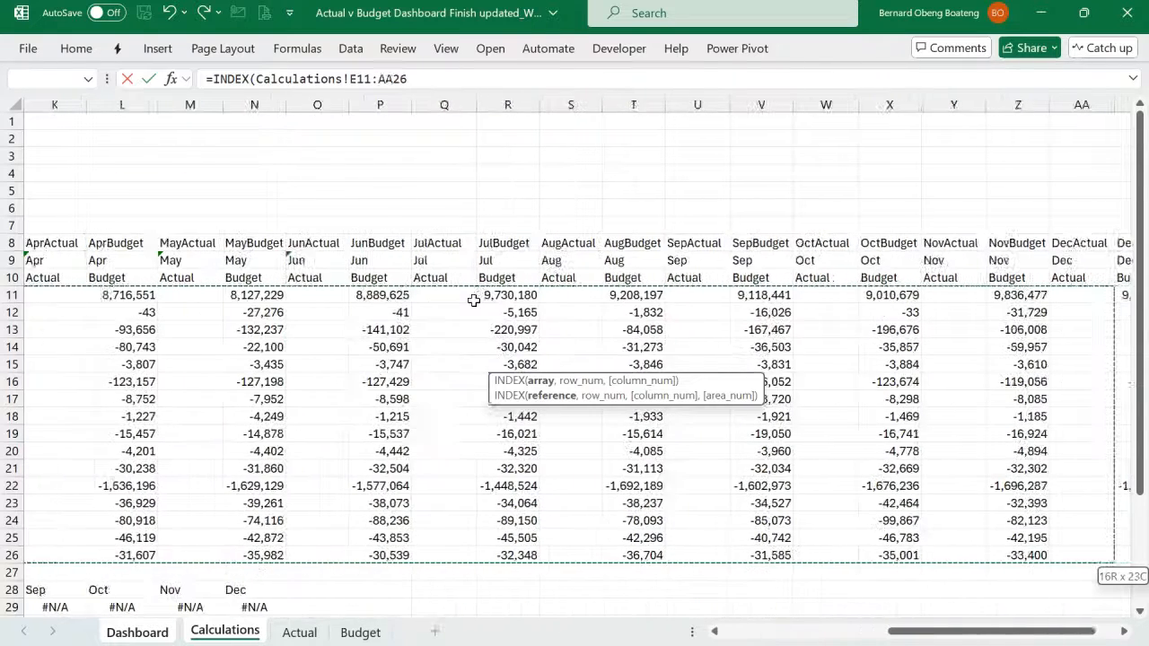
key(shift+Right)
key(shift+Right)
key(shift+Left)
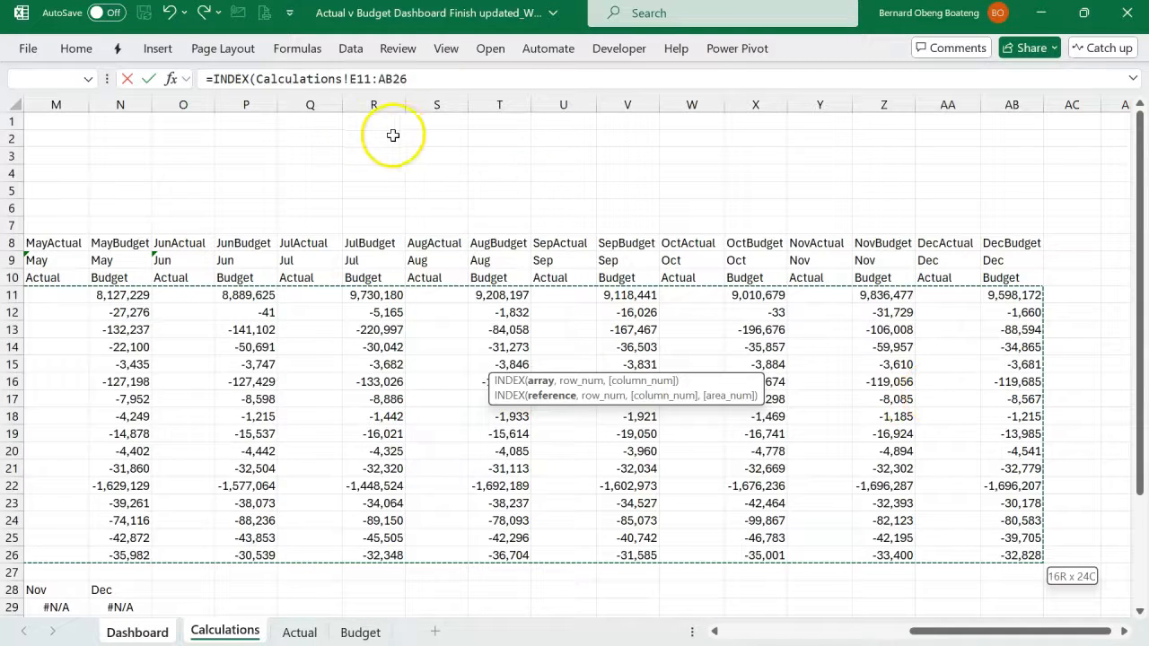
key(F4)
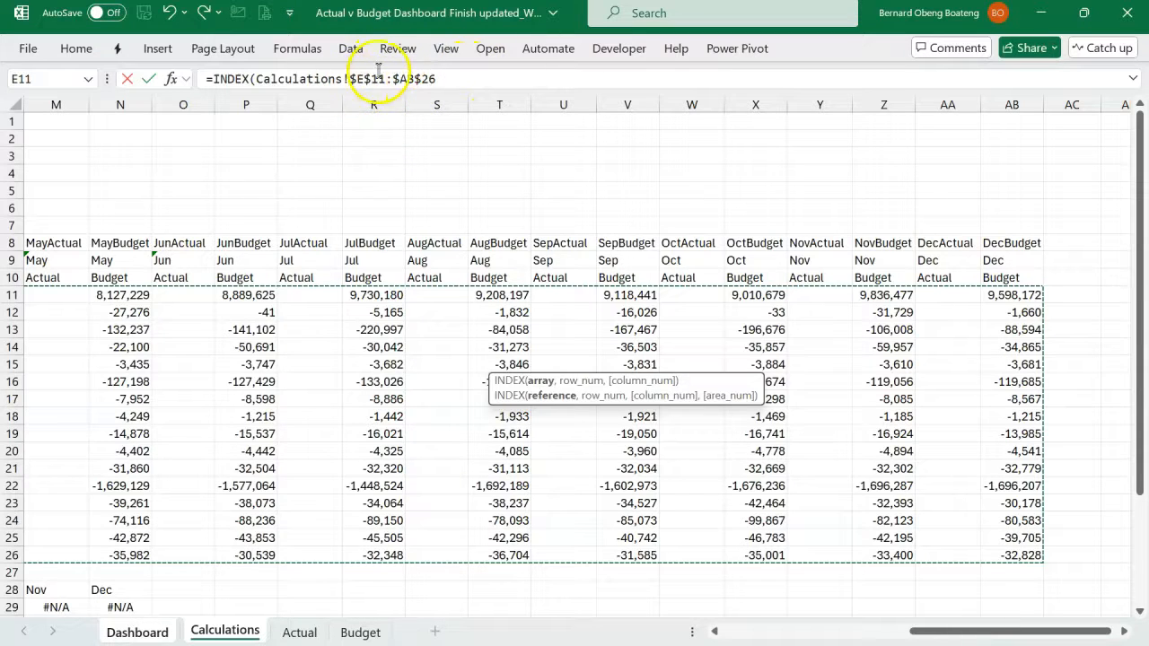
- Add a MATCH function as the INDEX row argument, with the account name in Dashboard!$B22 as its lookup value
click(456, 79)
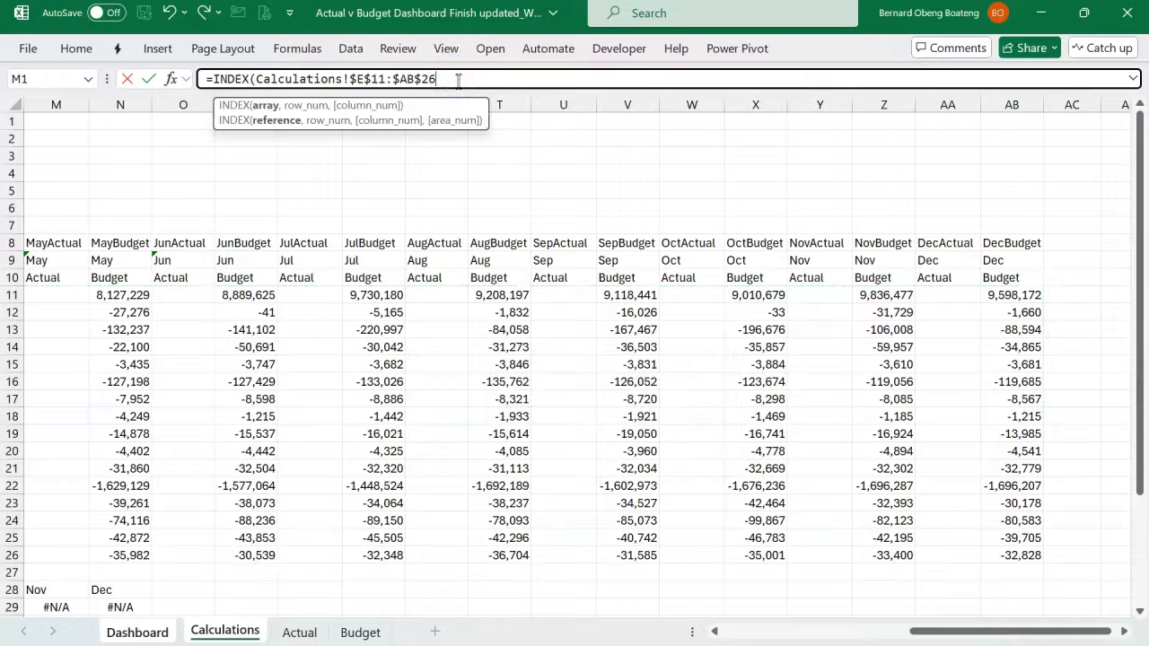
text(,mat)
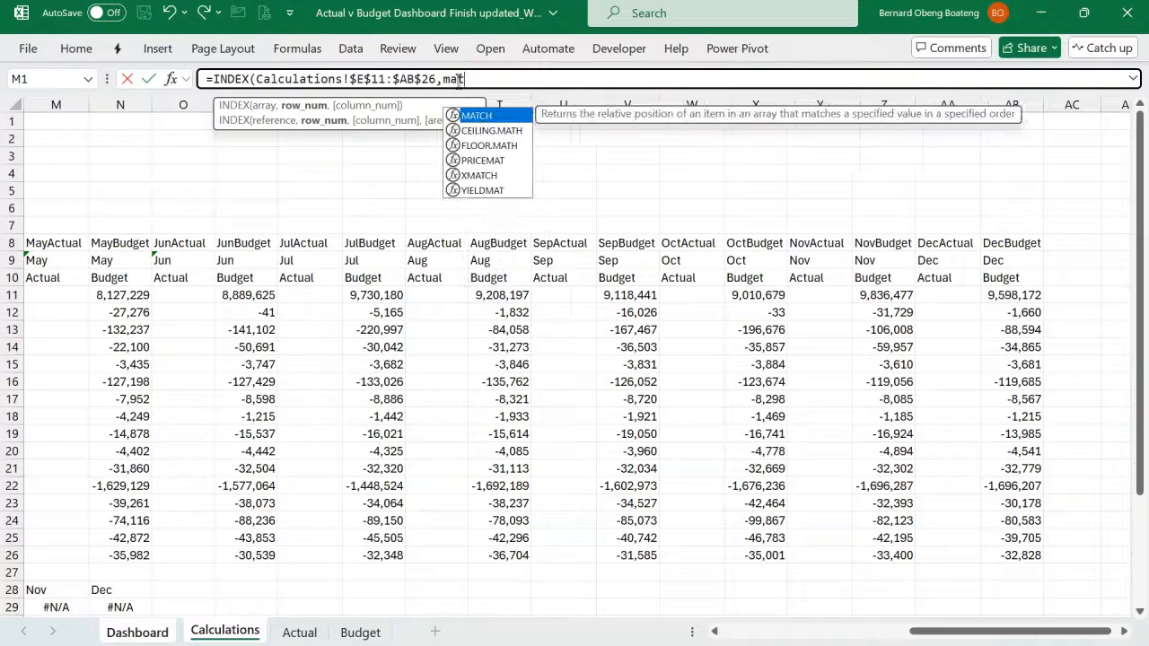
key(Tab)
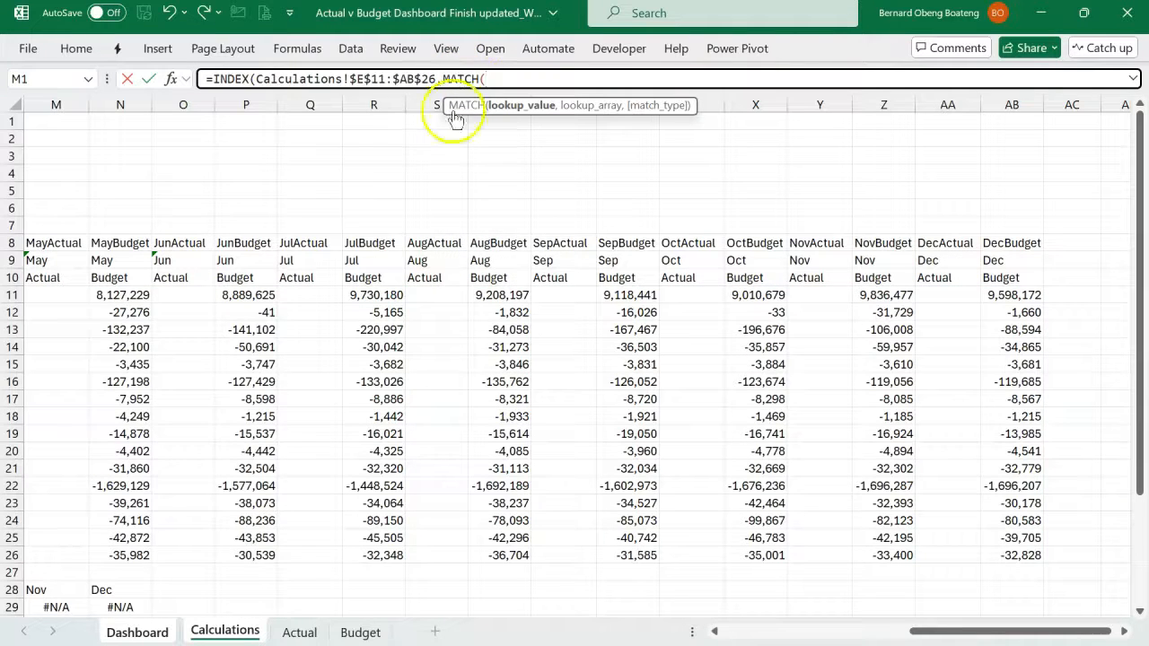
scroll(367, 204, left, 1)
scroll(367, 203, left, 11)
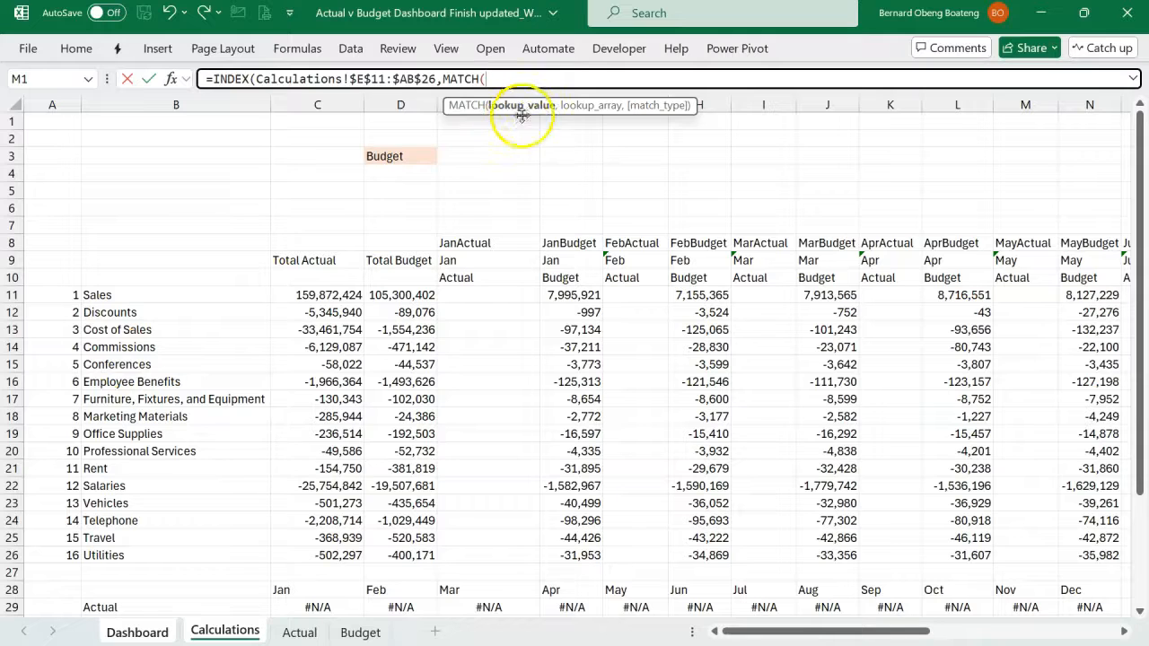
click(148, 632)
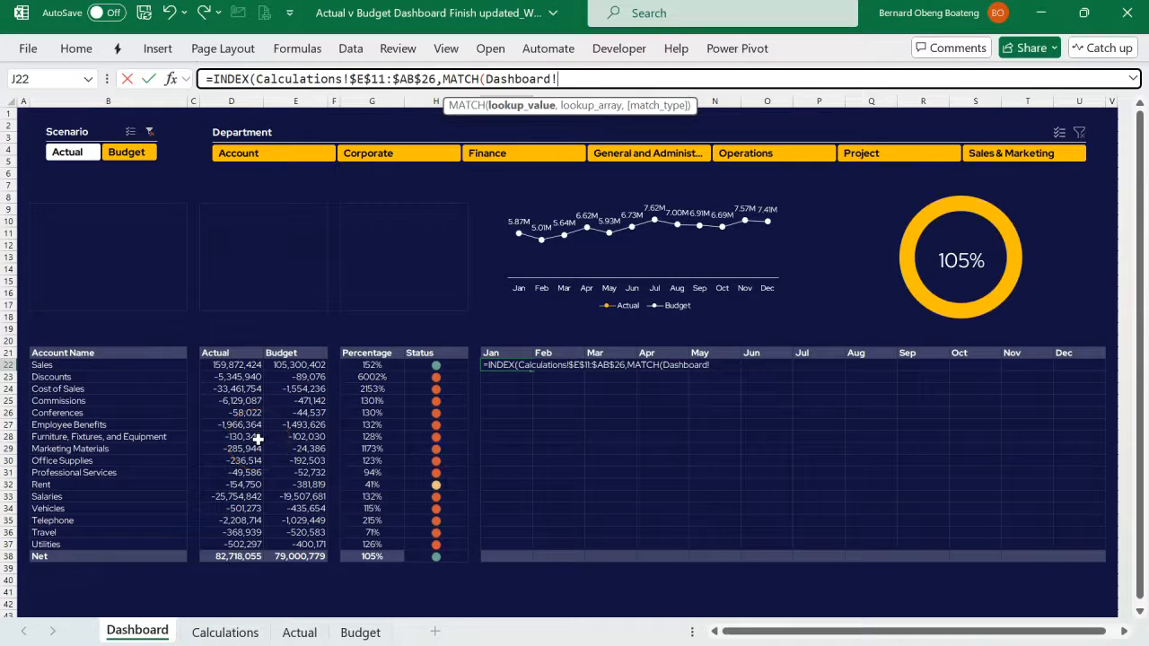
click(166, 368)
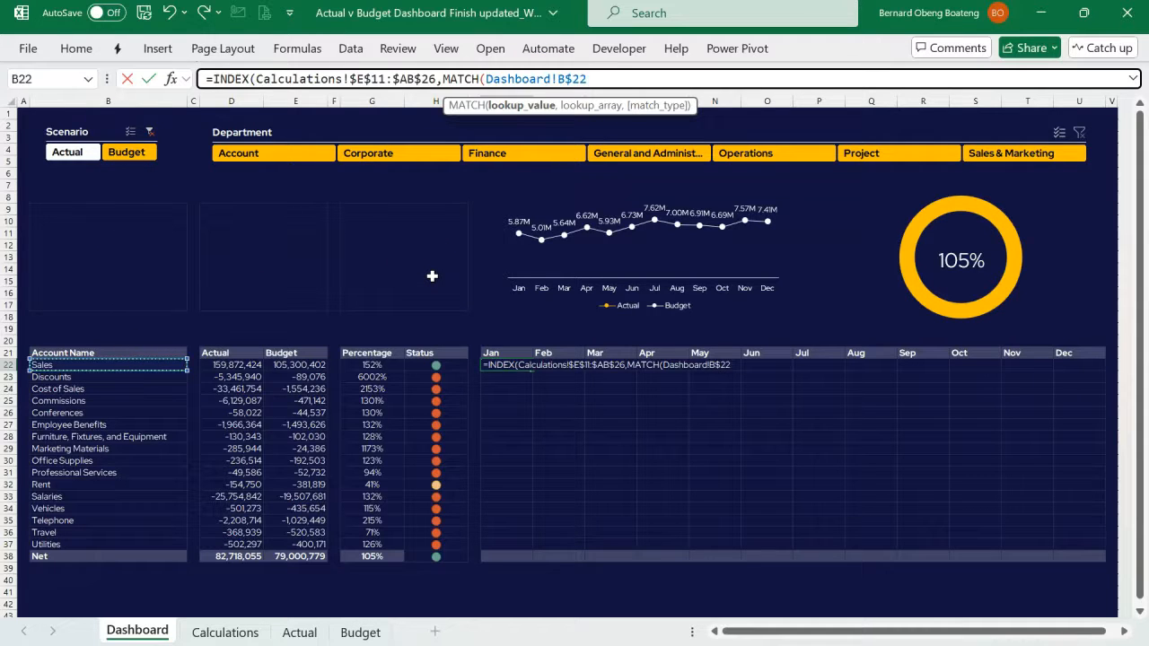
click(612, 77)
- Complete the row MATCH with the absolute lookup range Calculations!$B$11:$B$26 and exact match type 0, and review it
text(,)
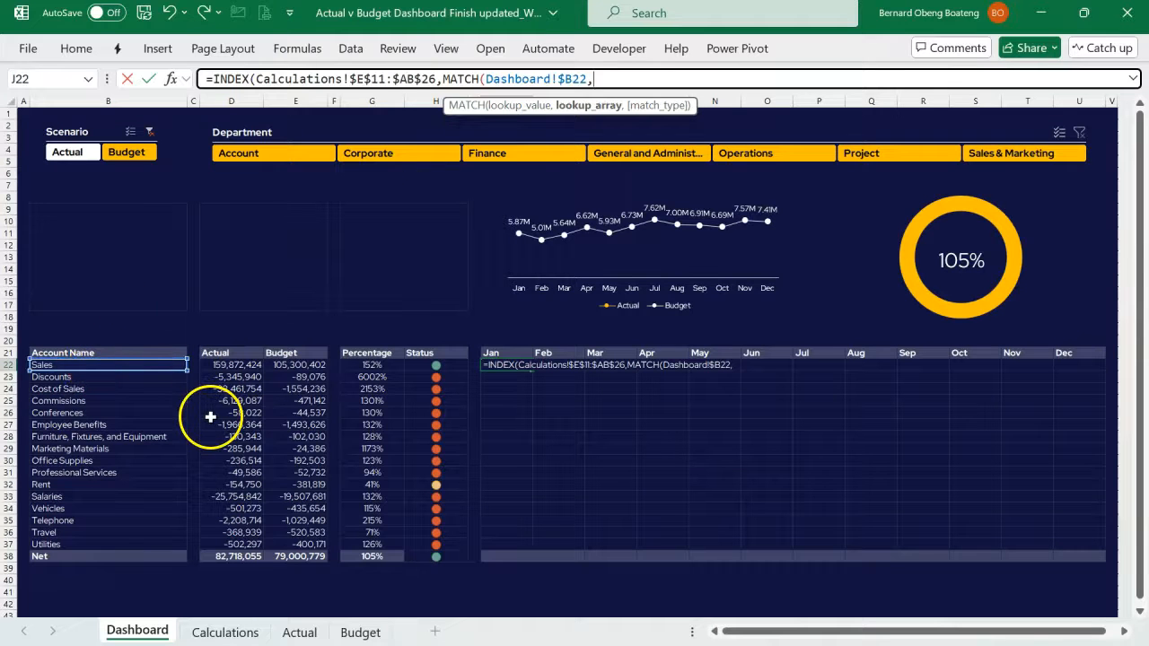
click(251, 633)
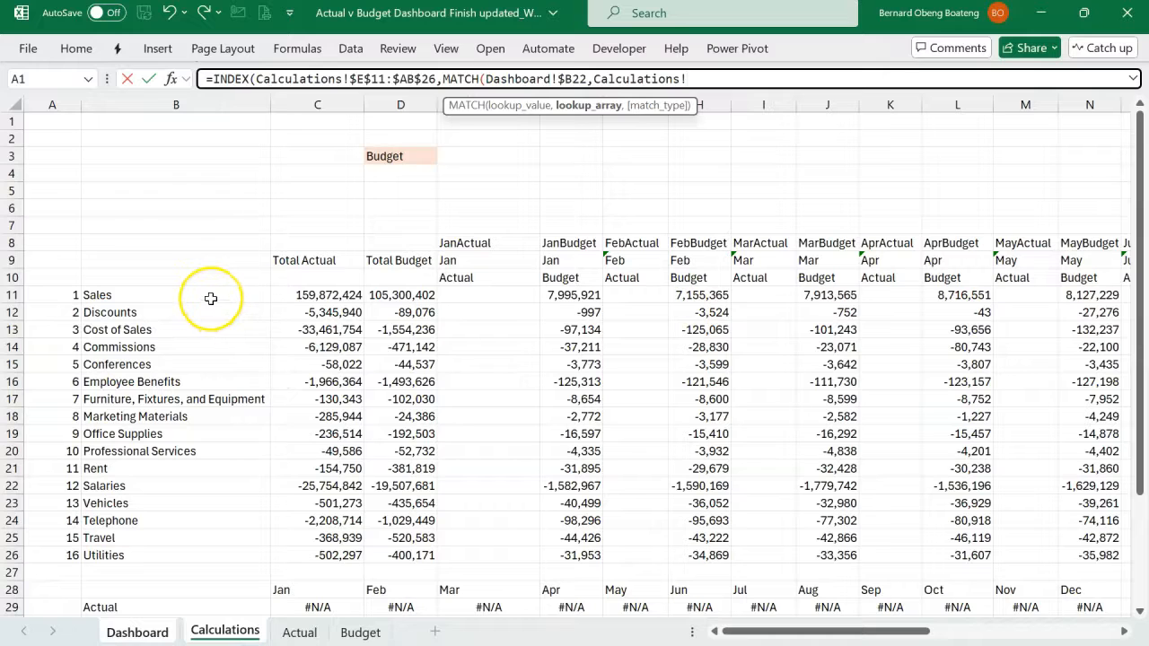
drag(210, 298, 190, 555)
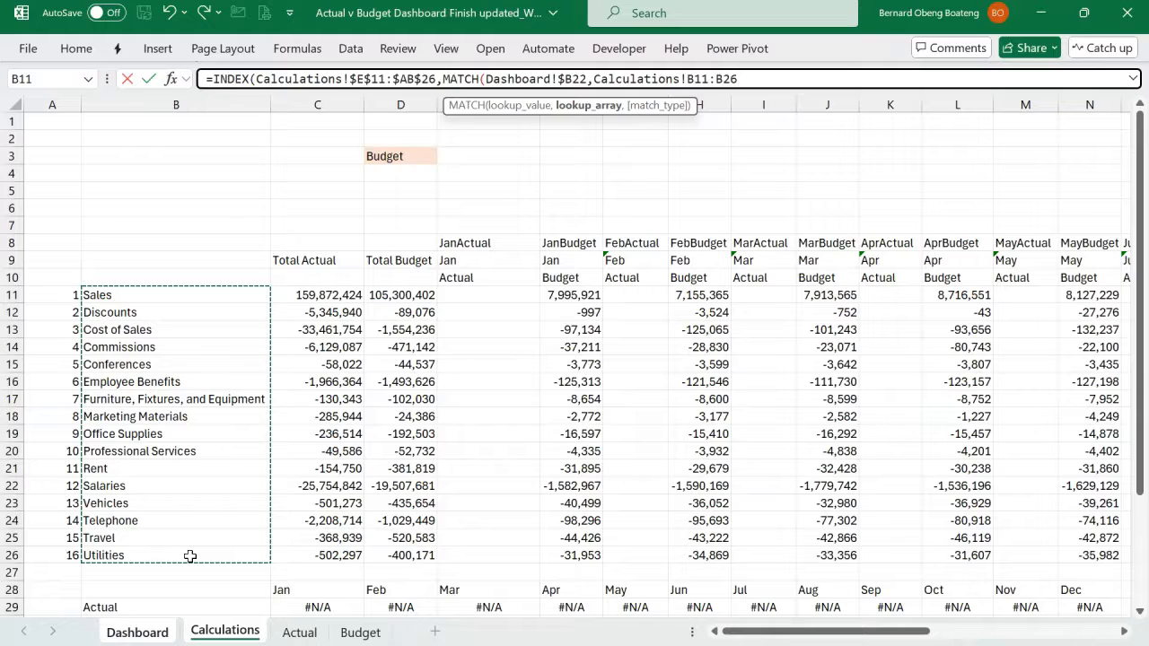
key(F4)
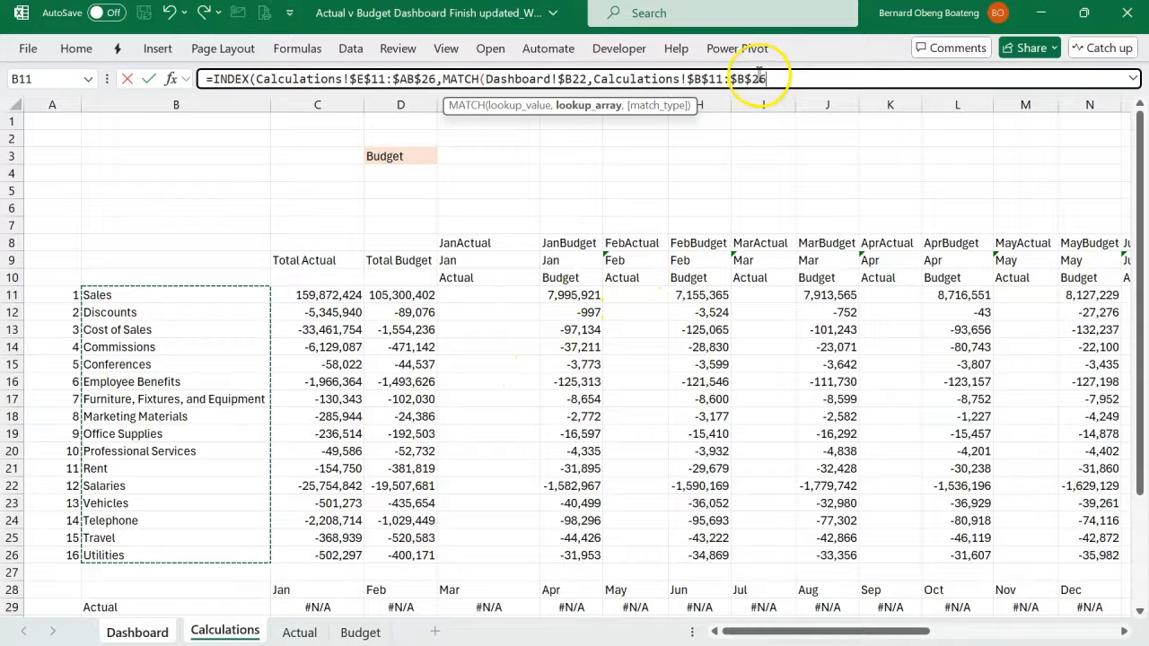
text(,)
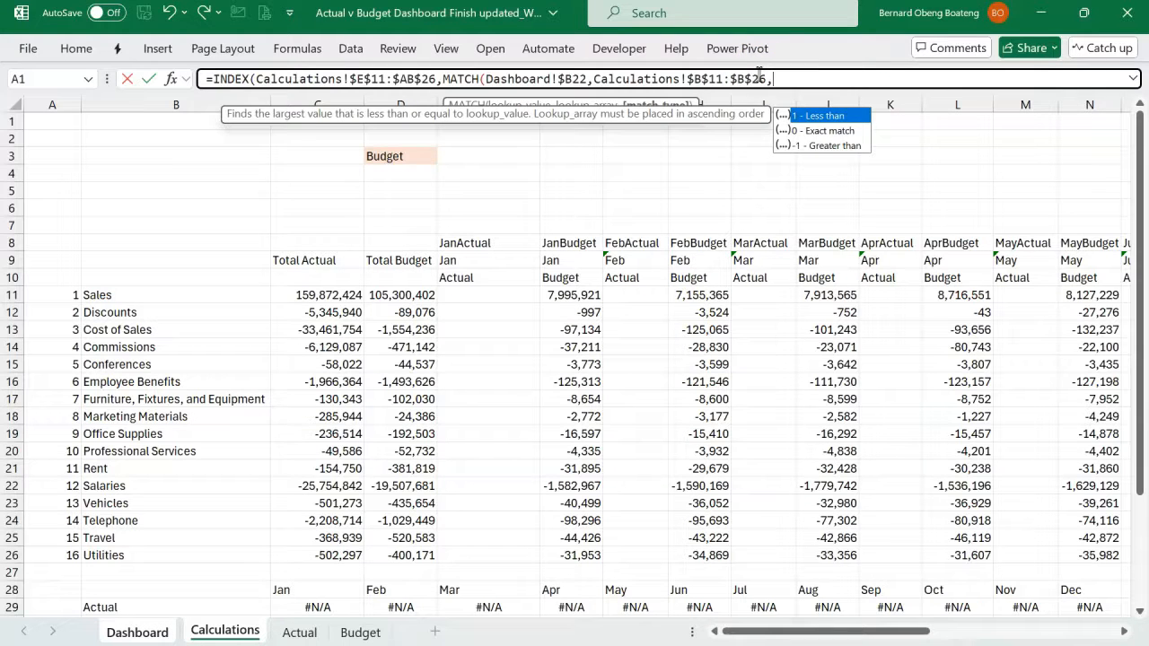
key(Down)
key(Tab)
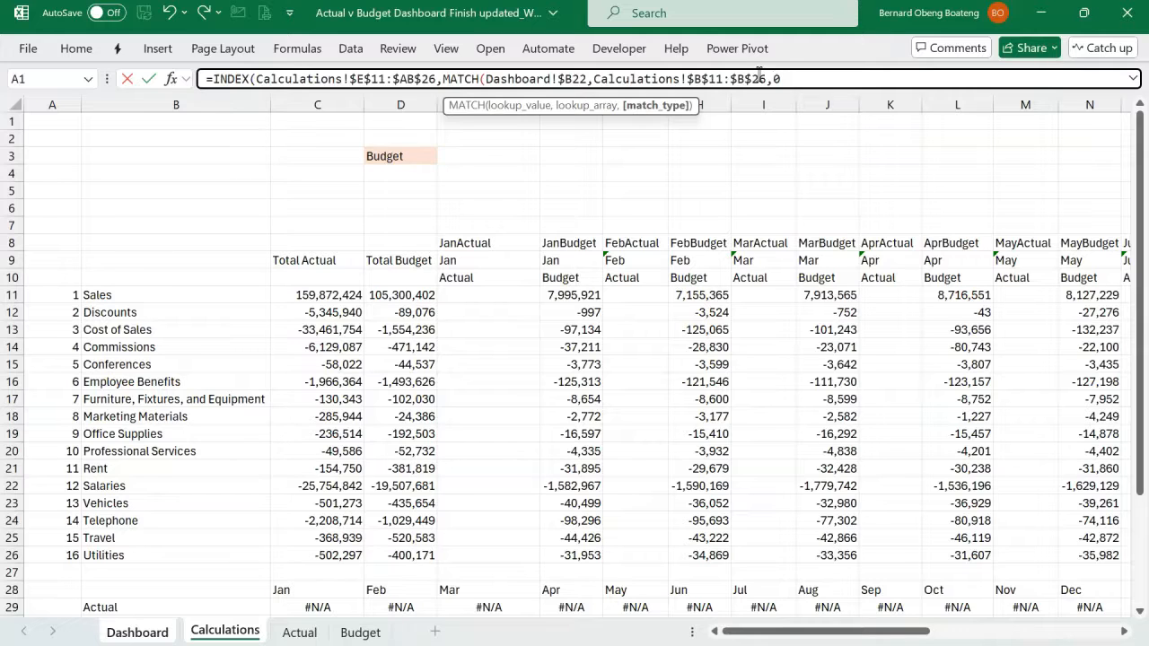
text())
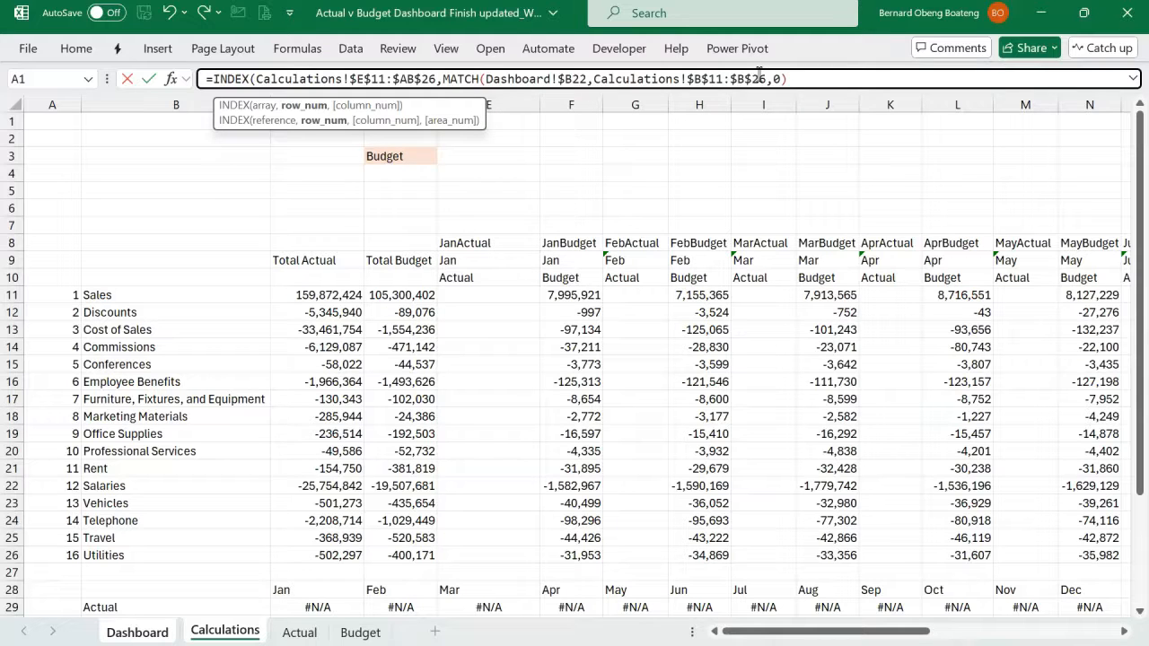
drag(786, 78, 451, 83)
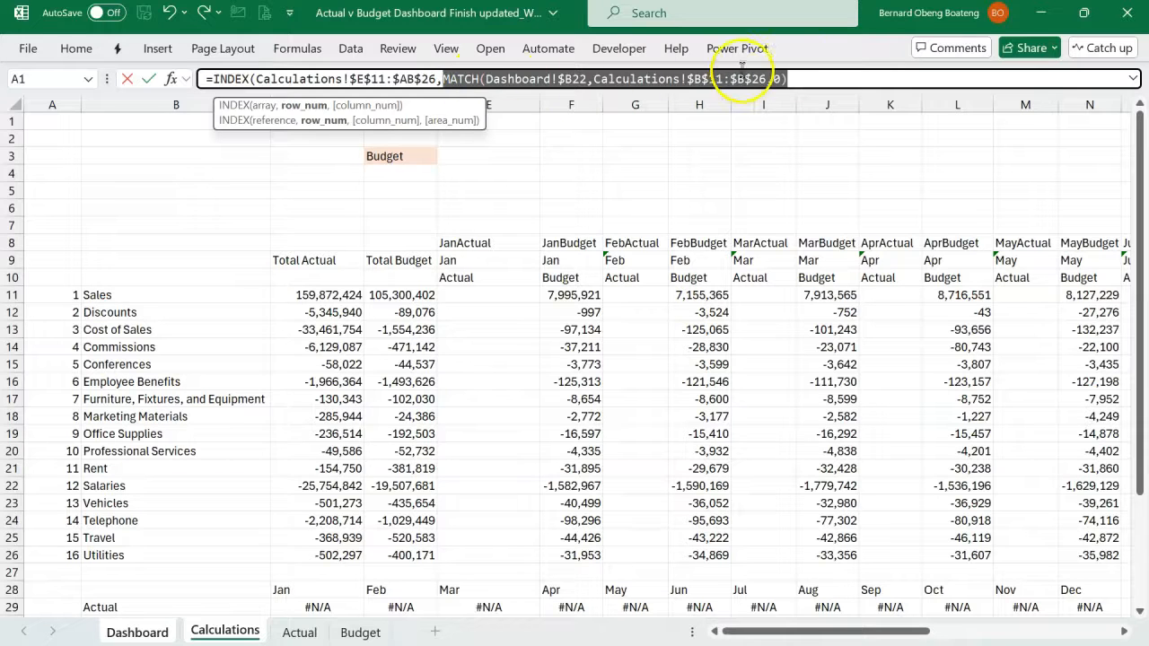
- Add a second MATCH as the INDEX column argument, with the month header Dashboard!J$21 in its lookup value
click(820, 79)
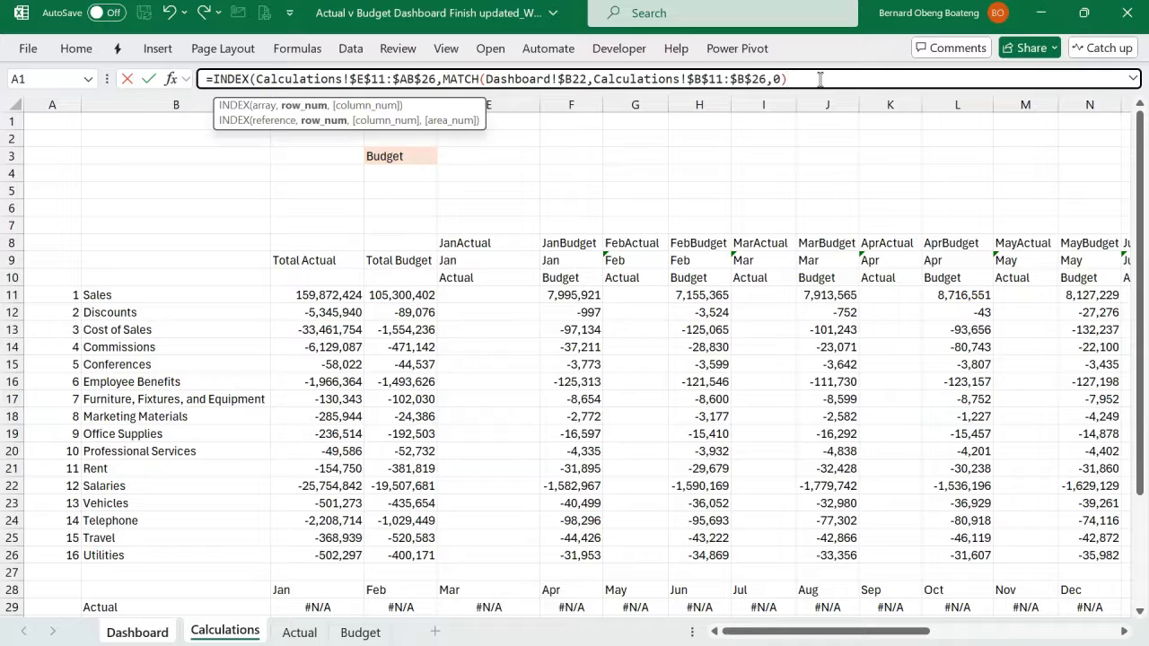
text(,mat)
key(Tab)
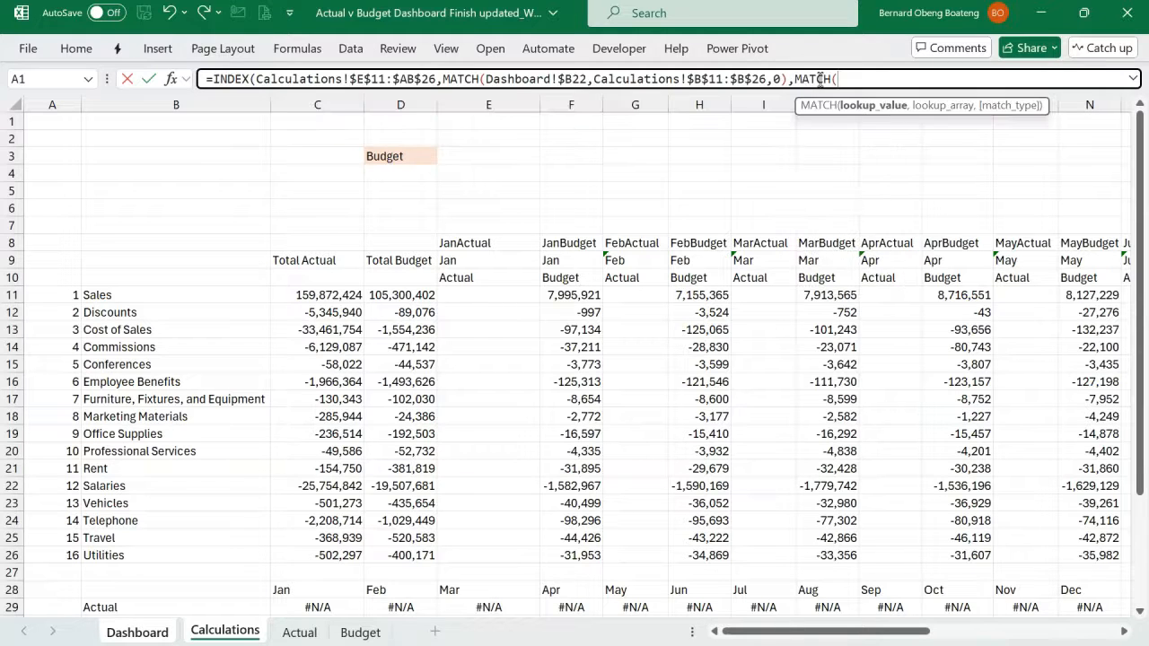
click(860, 112)
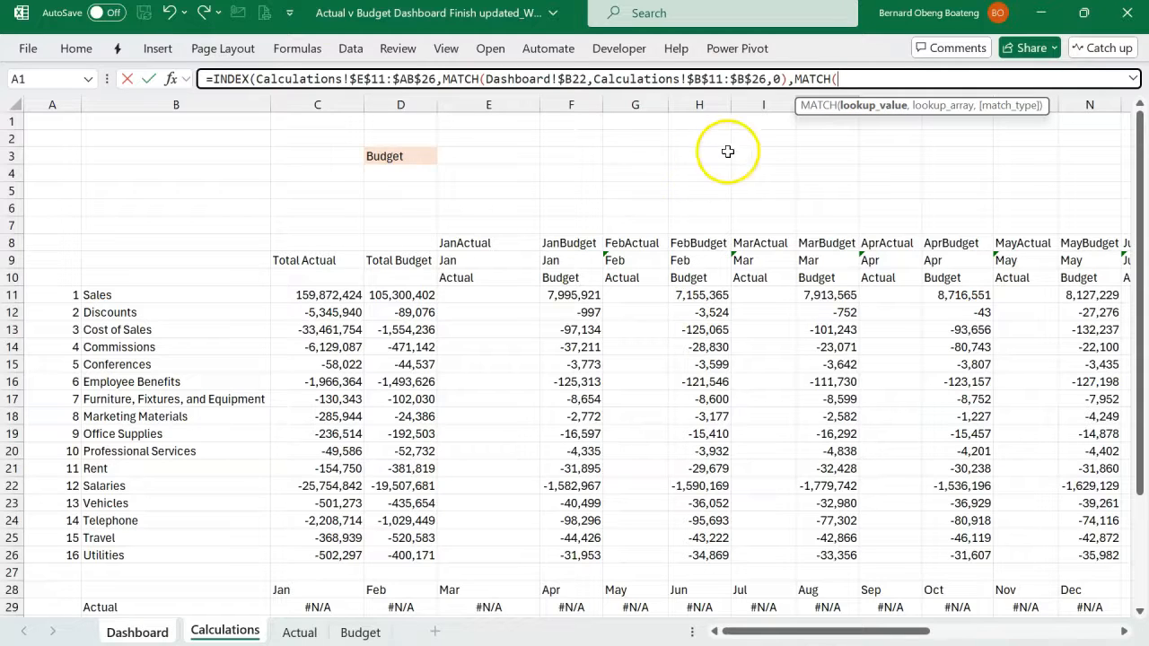
click(159, 636)
click(497, 352)
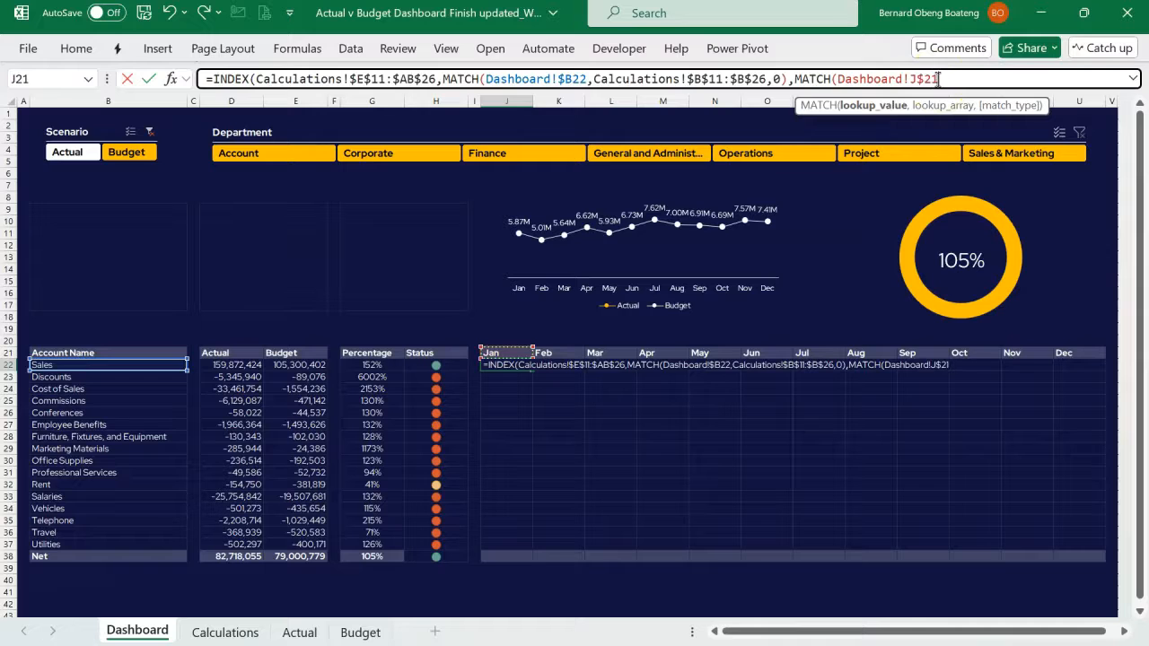
- Join the absolute scenario cell Calculations!$D$3 to the month in the lookup value with &, and review the combined key
click(942, 78)
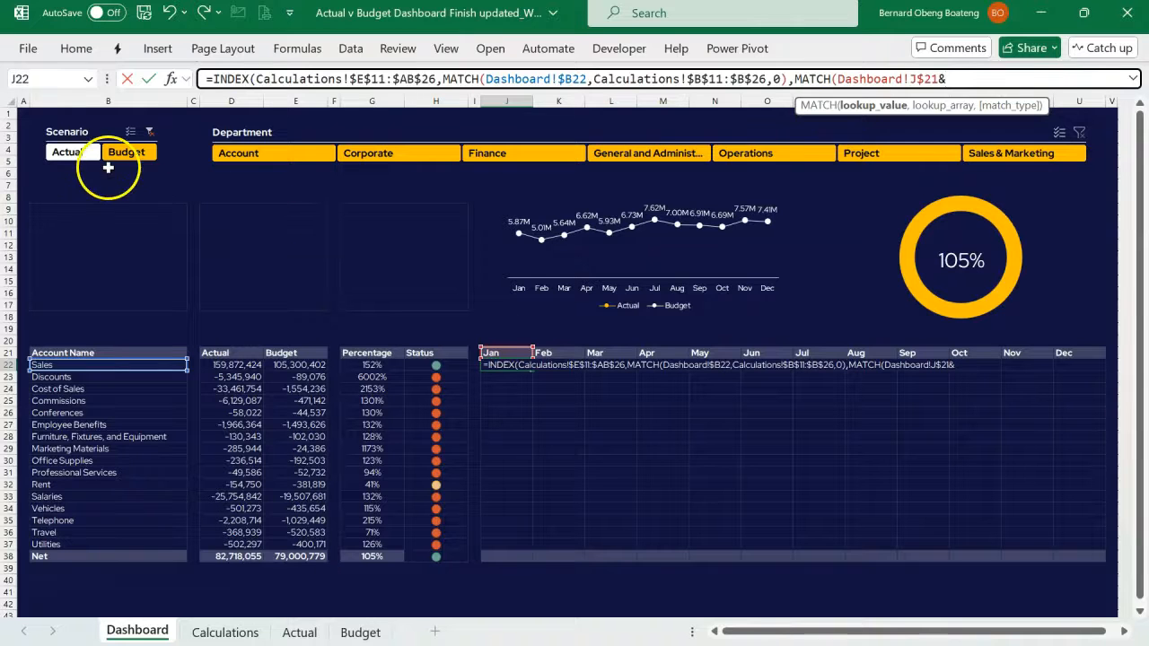
click(215, 632)
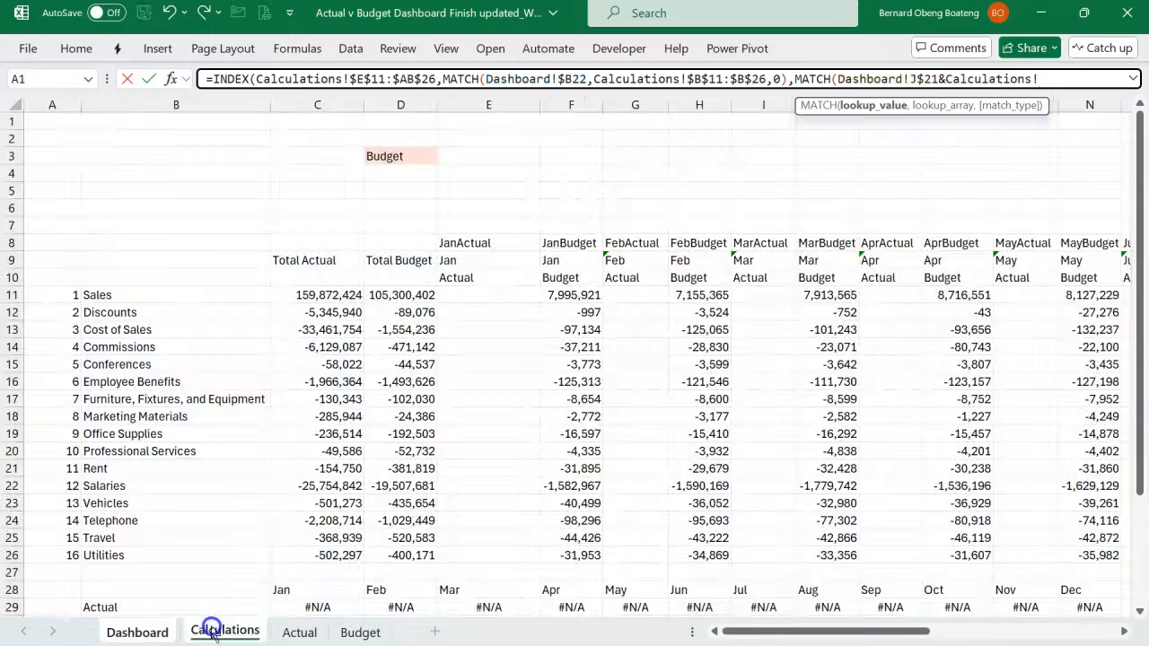
click(386, 155)
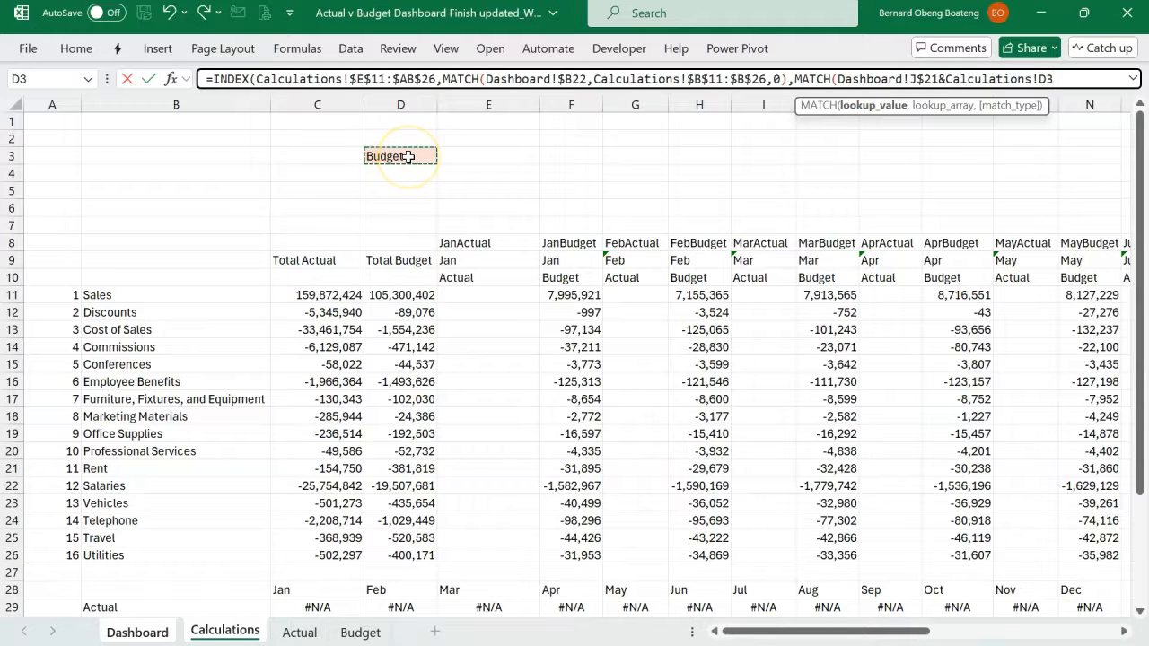
click(408, 156)
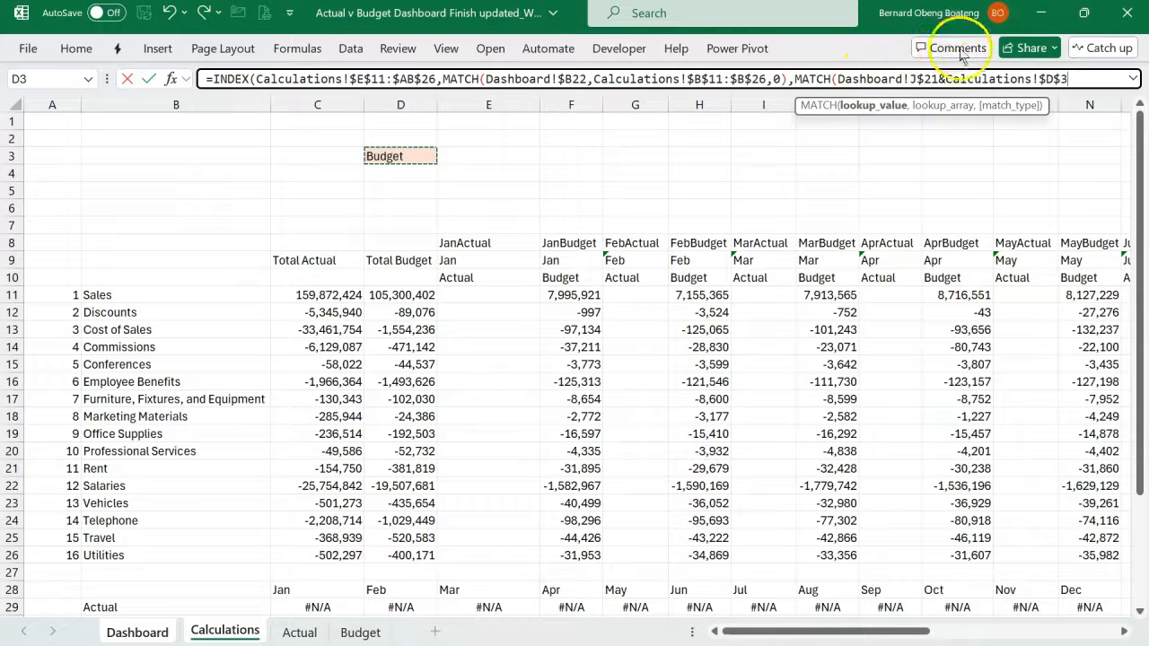
click(876, 107)
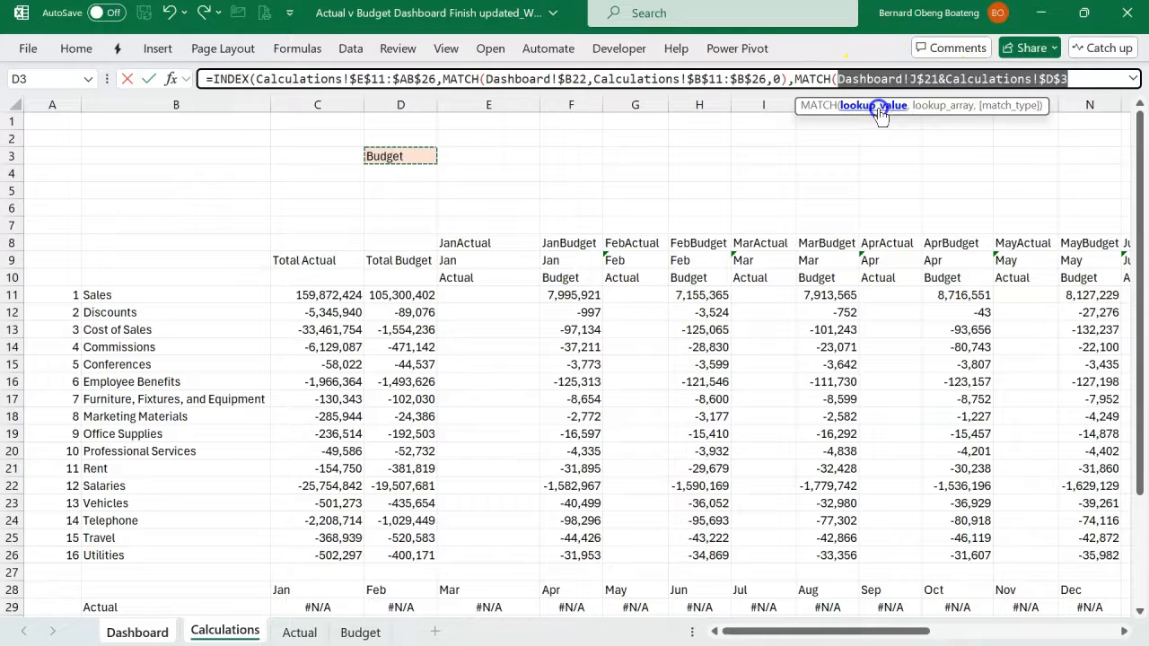
- Complete the column MATCH with the absolute lookup range Calculations!$E$8:$AB$8 and exact match type 0, and close the INDEX formula
click(1082, 79)
text(,)
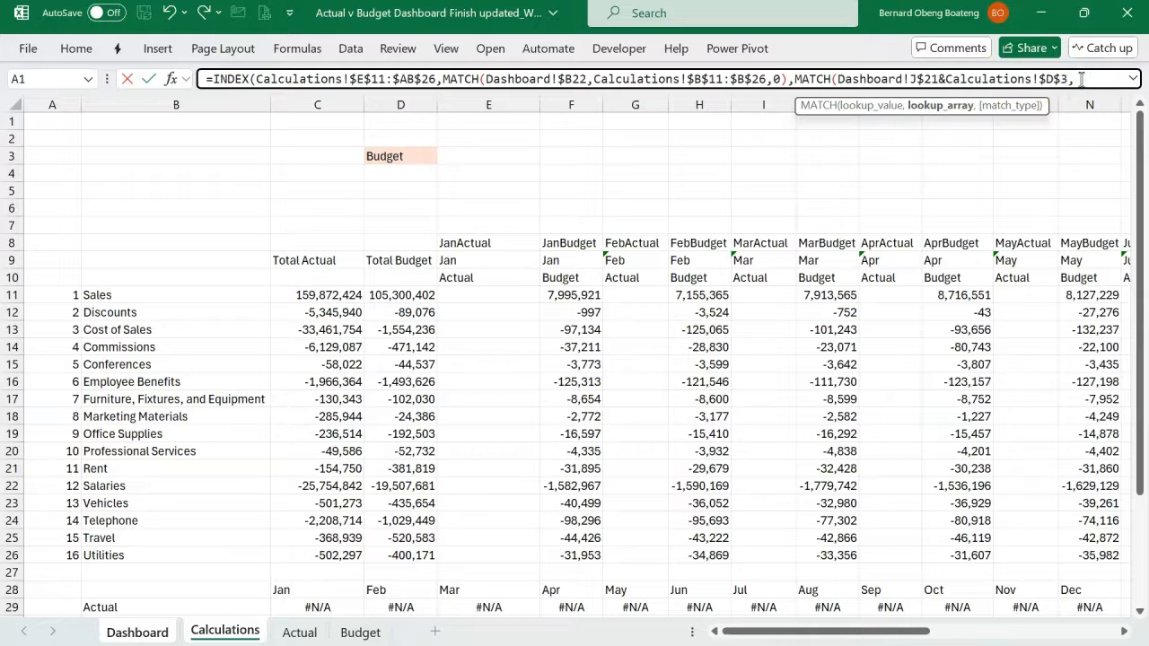
click(491, 249)
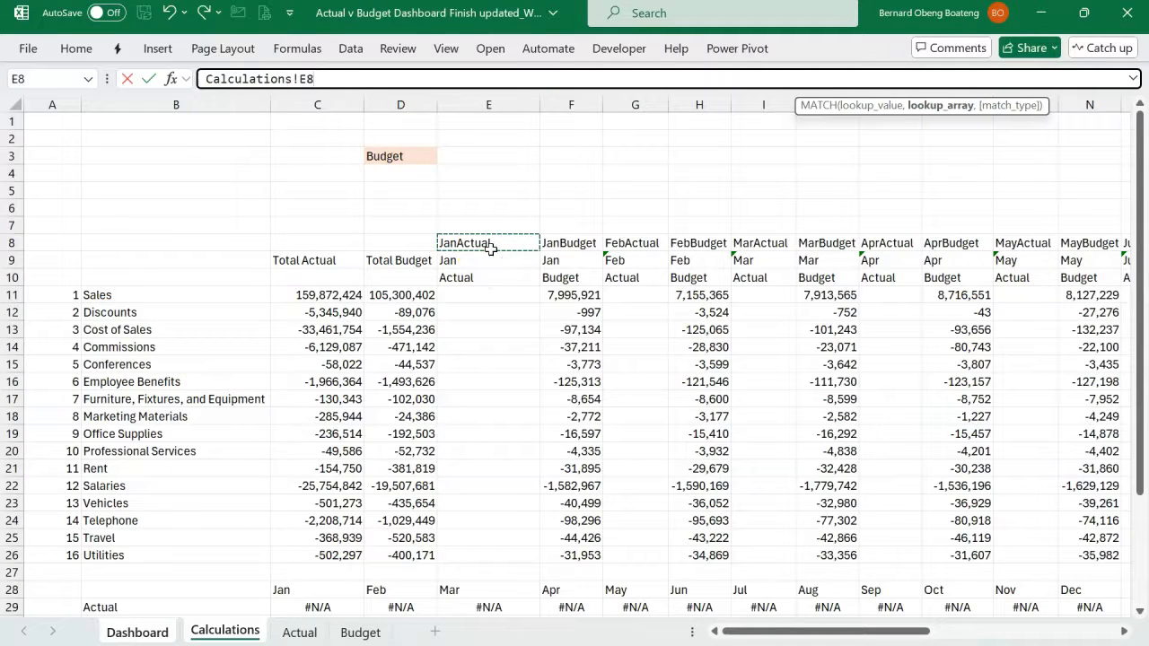
key(ctrl+shift+Right)
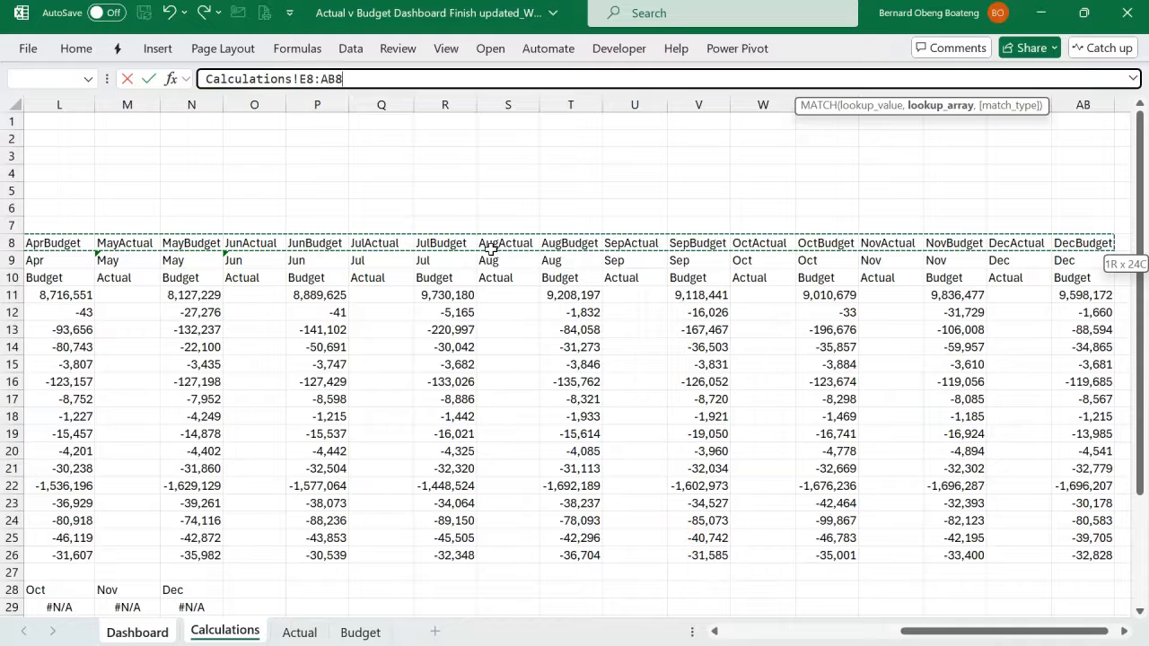
key(F4)
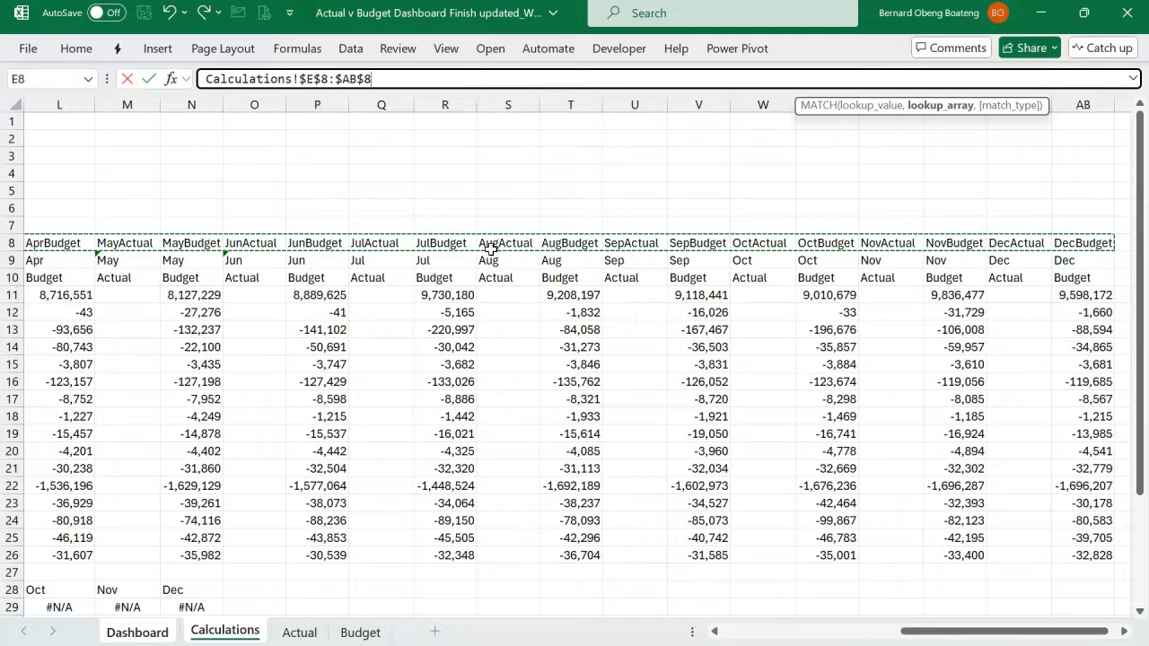
text(,)
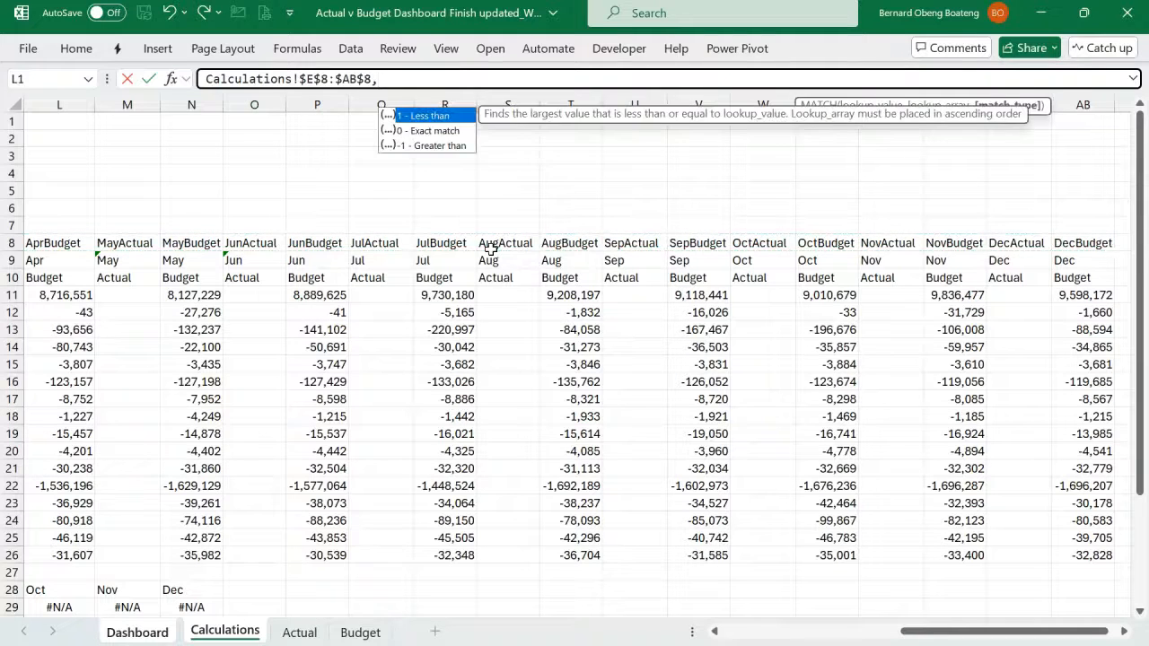
key(Down)
key(Tab)
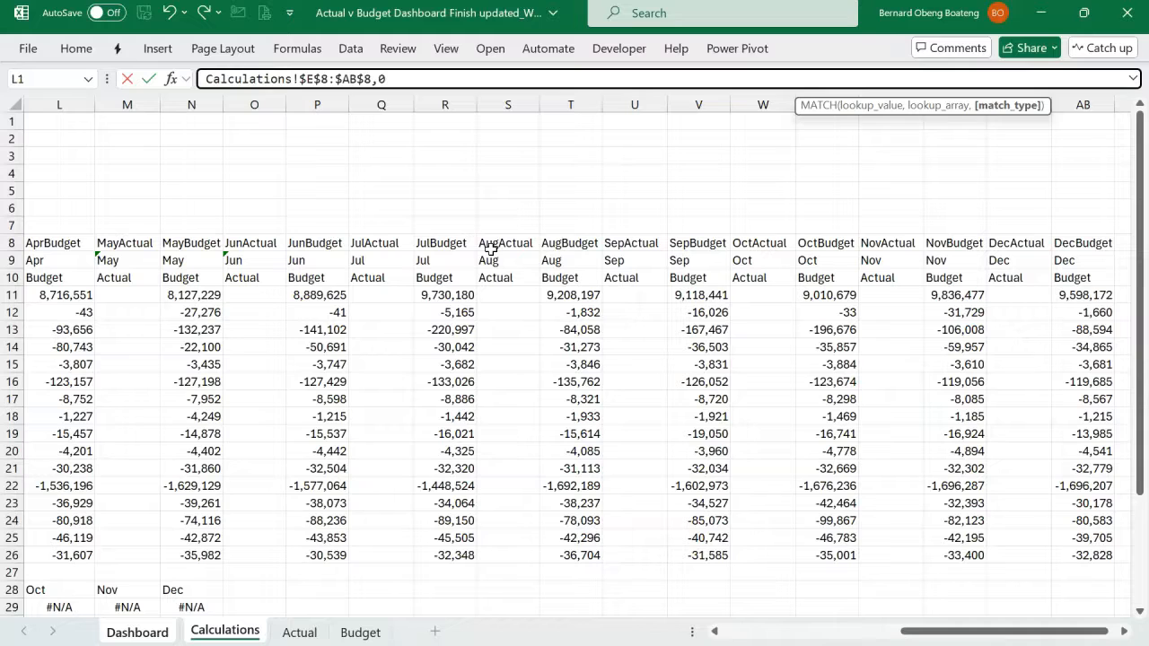
text())
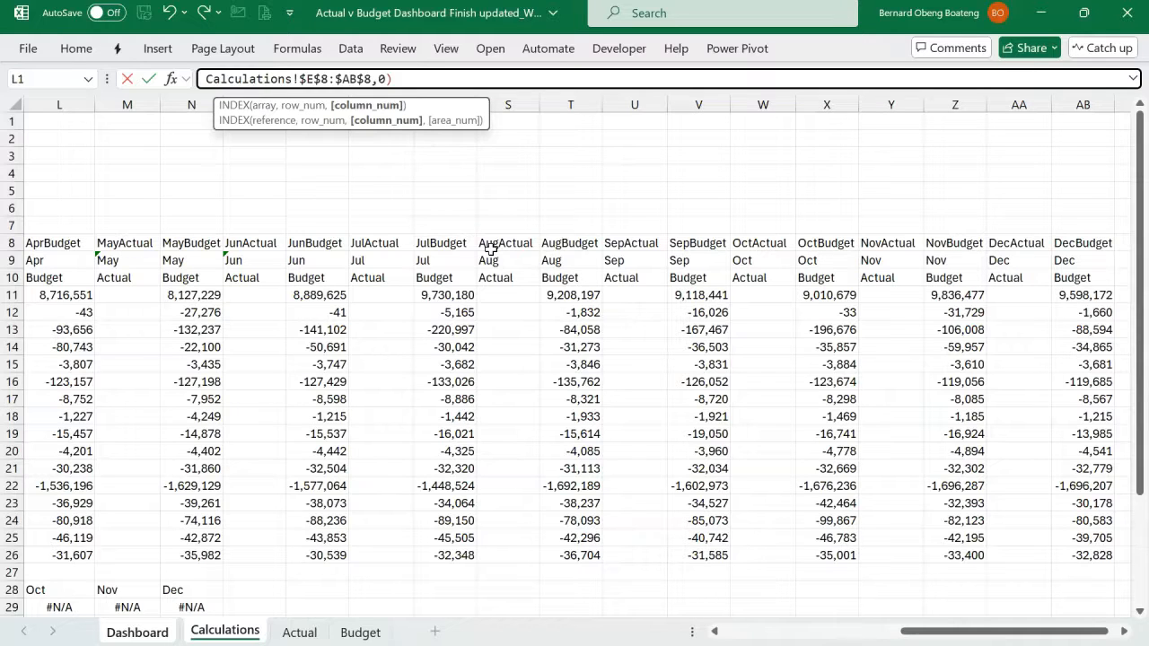
text())
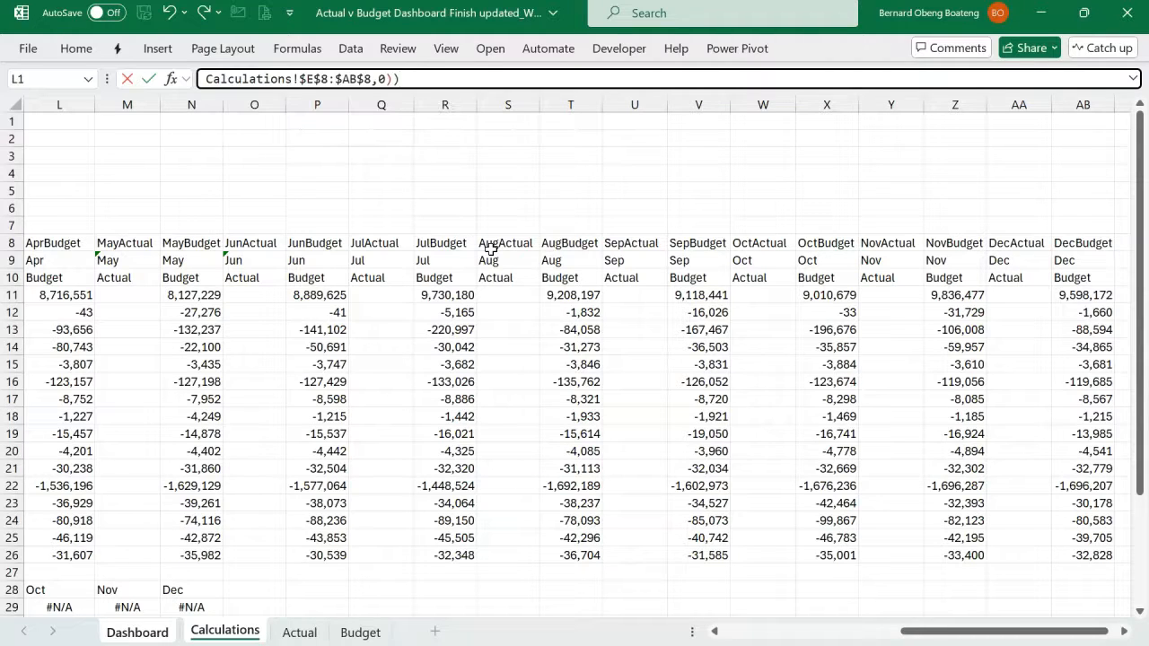
- Expand the formula view, review the INDEX array, row MATCH and month-scenario lookup key, and enter the formula in J22
key(ctrl+shift+u)
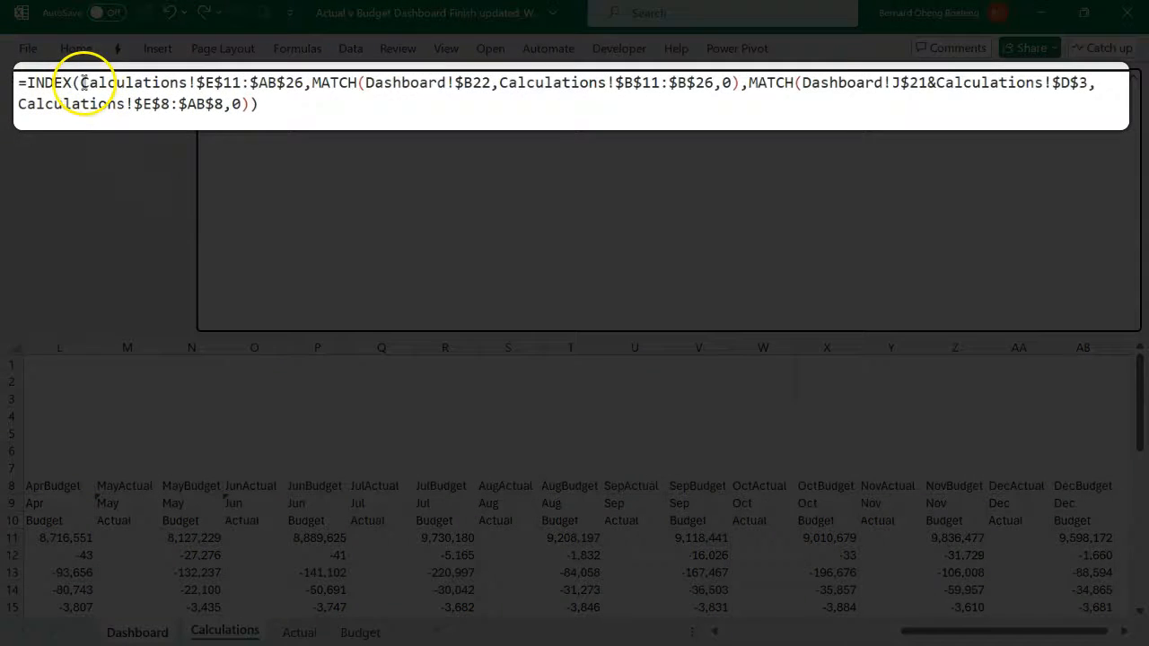
drag(82, 82, 297, 89)
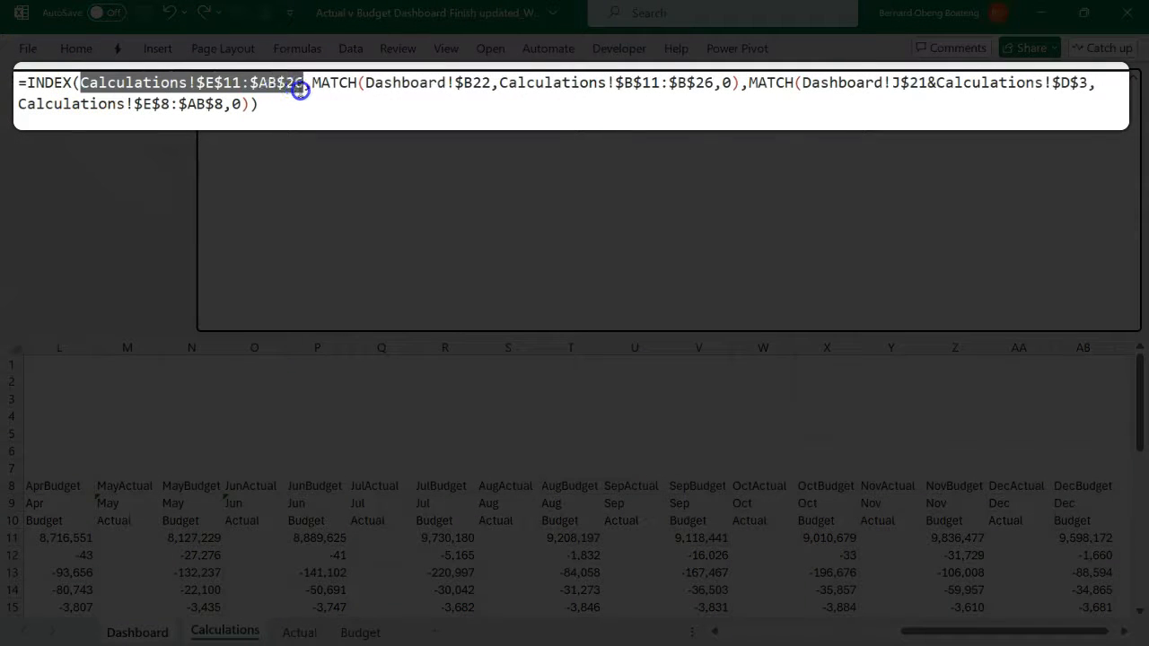
drag(384, 83, 321, 85)
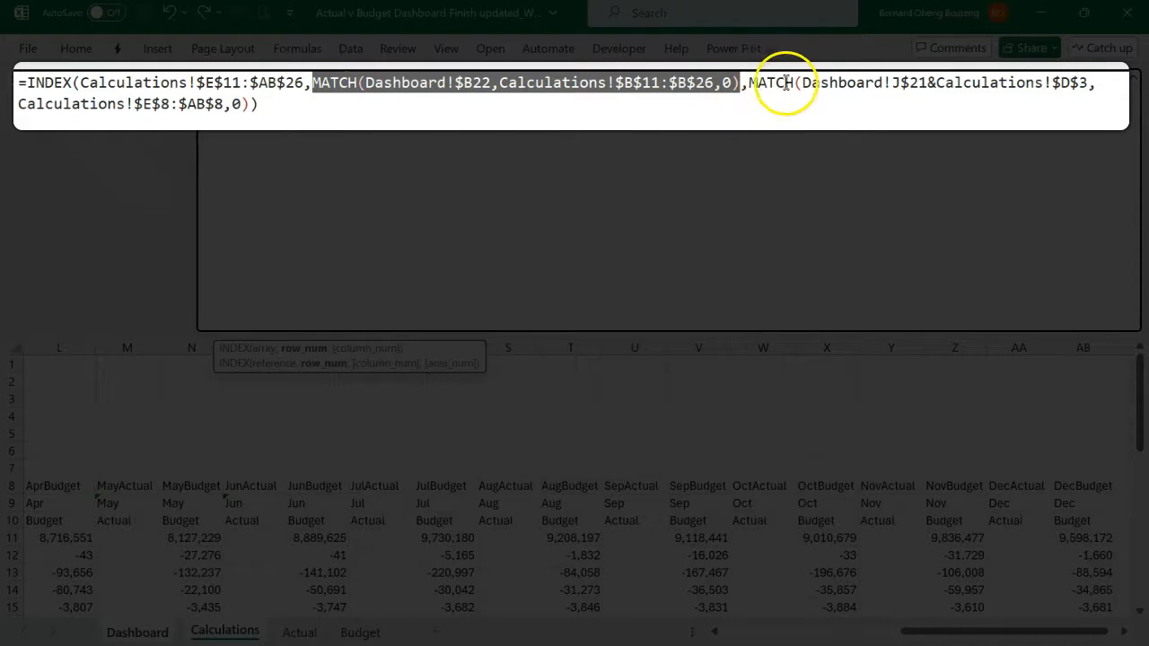
drag(890, 82, 1086, 84)
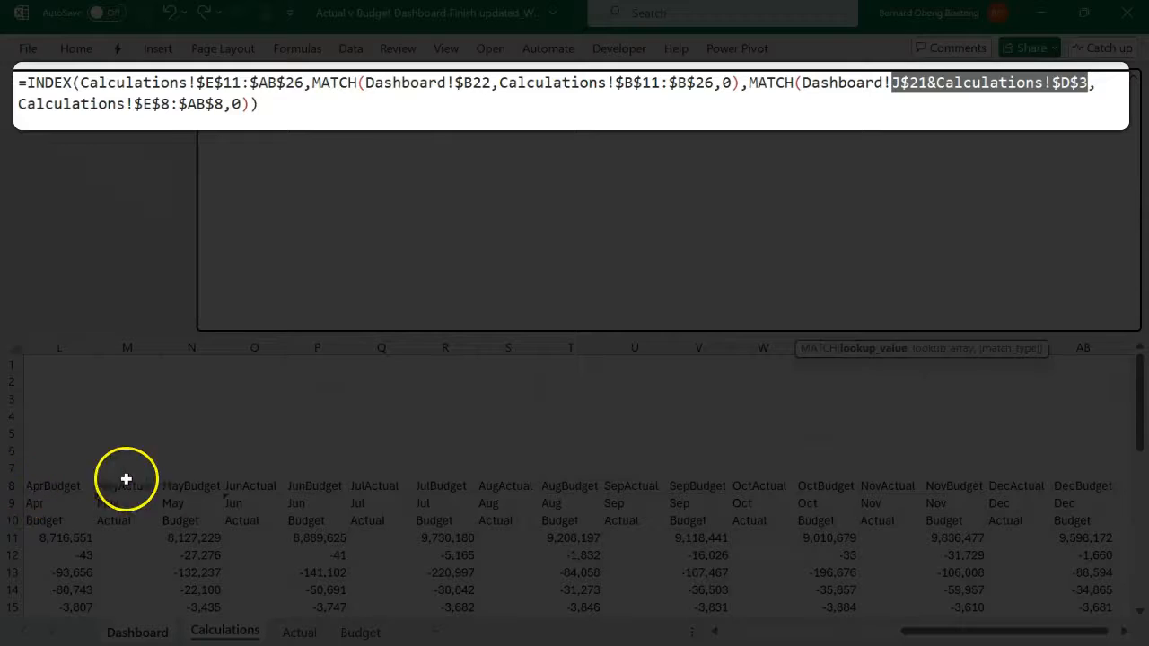
click(290, 108)
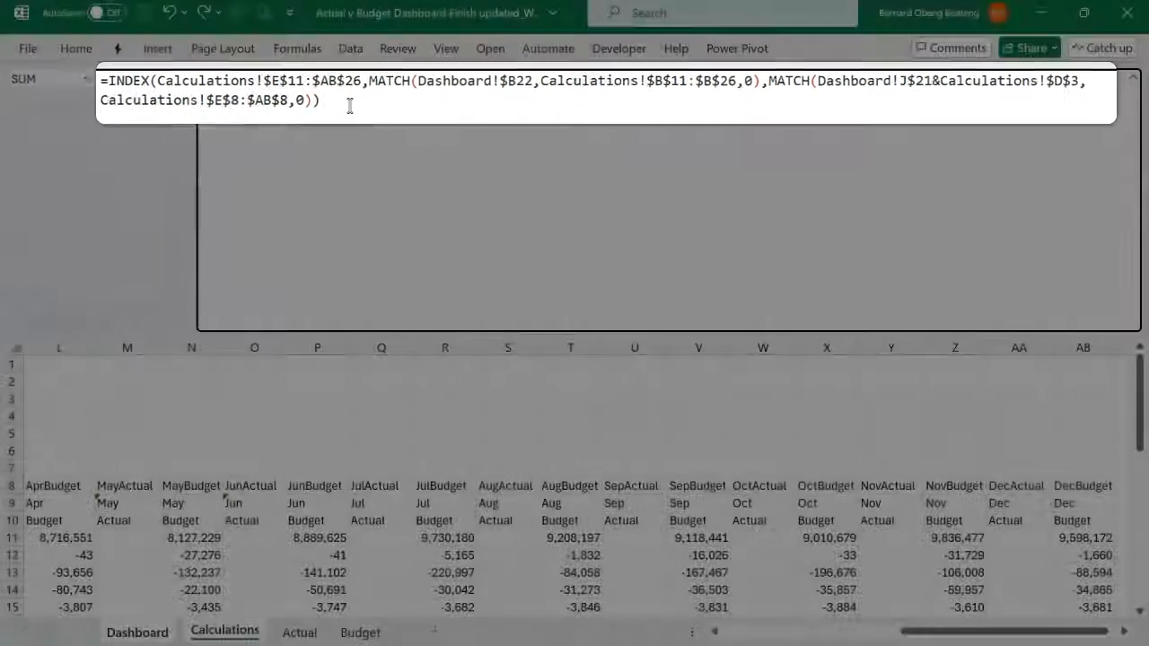
key(Return)
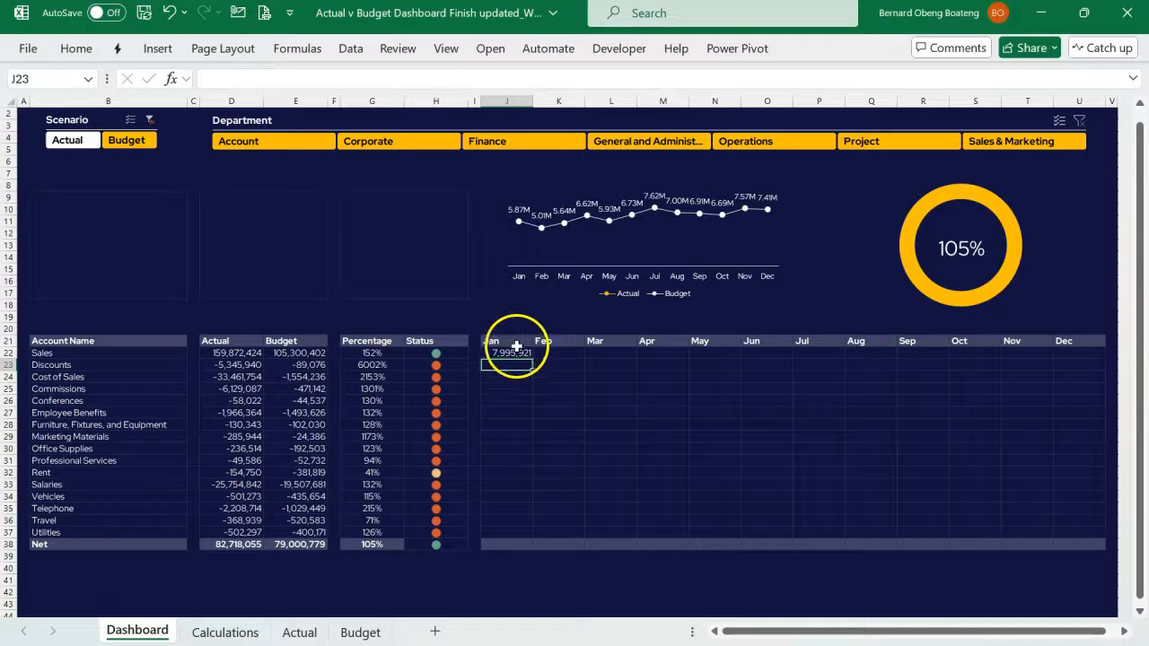
- Fill the January Sales formula across to December and down to Utilities, and test it with the Actual and Budget scenarios
click(516, 355)
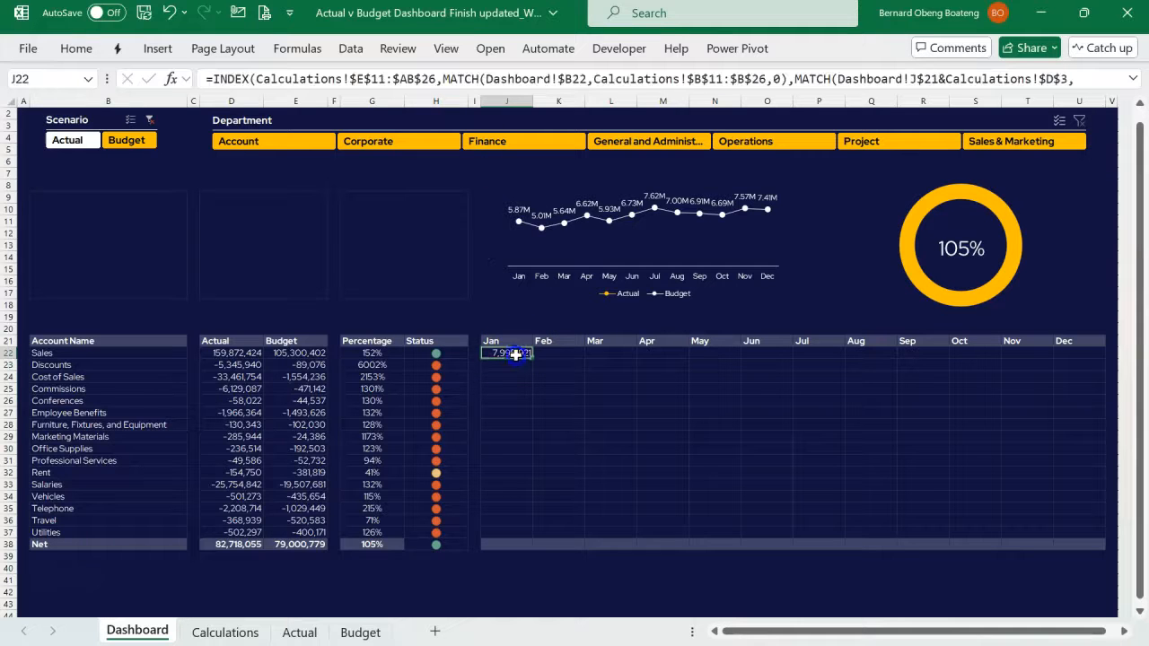
key(shift+Right)
key(shift+Right)
key(shift+Right)
key(shift+Right)
key(shift+Right)
key(shift+Right)
key(shift+Right)
key(shift+Right)
key(shift+Right)
key(shift+Right)
key(shift+Right)
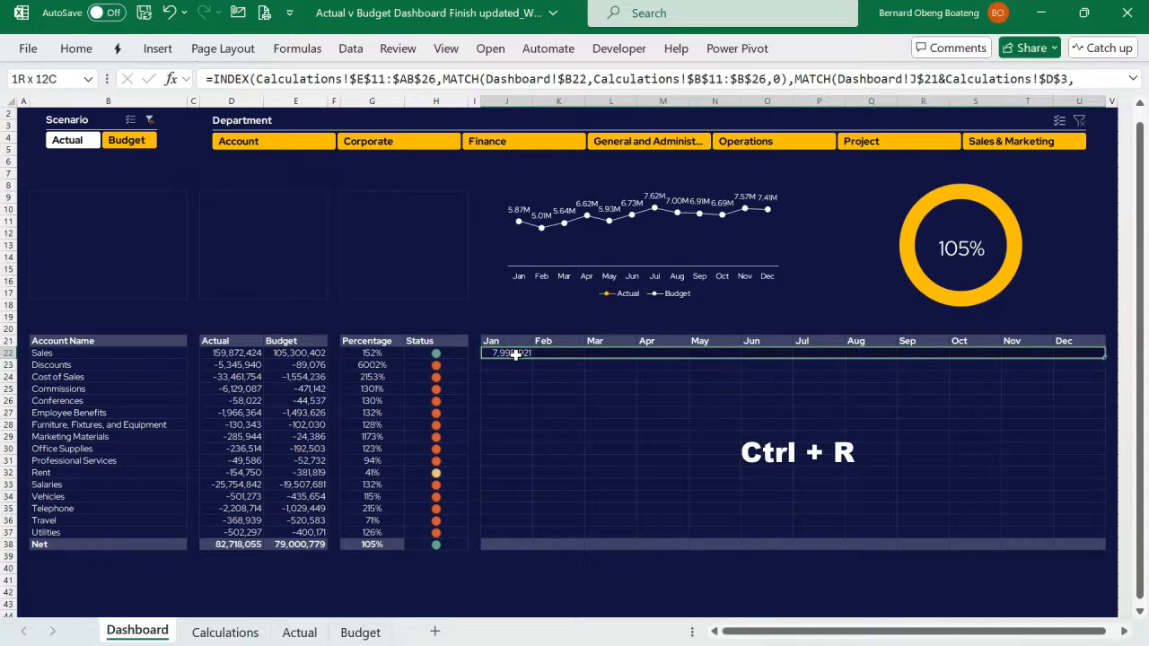
key(ctrl+r)
key(shift+Down)
key(shift+Down)
key(shift+Down)
key(shift+Down)
key(shift+Down)
key(shift+Down)
key(shift+Down)
key(shift+Down)
key(shift+Down)
key(shift+Down)
key(shift+Down)
key(shift+Down)
key(shift+Down)
key(shift+Down)
key(shift+Down)
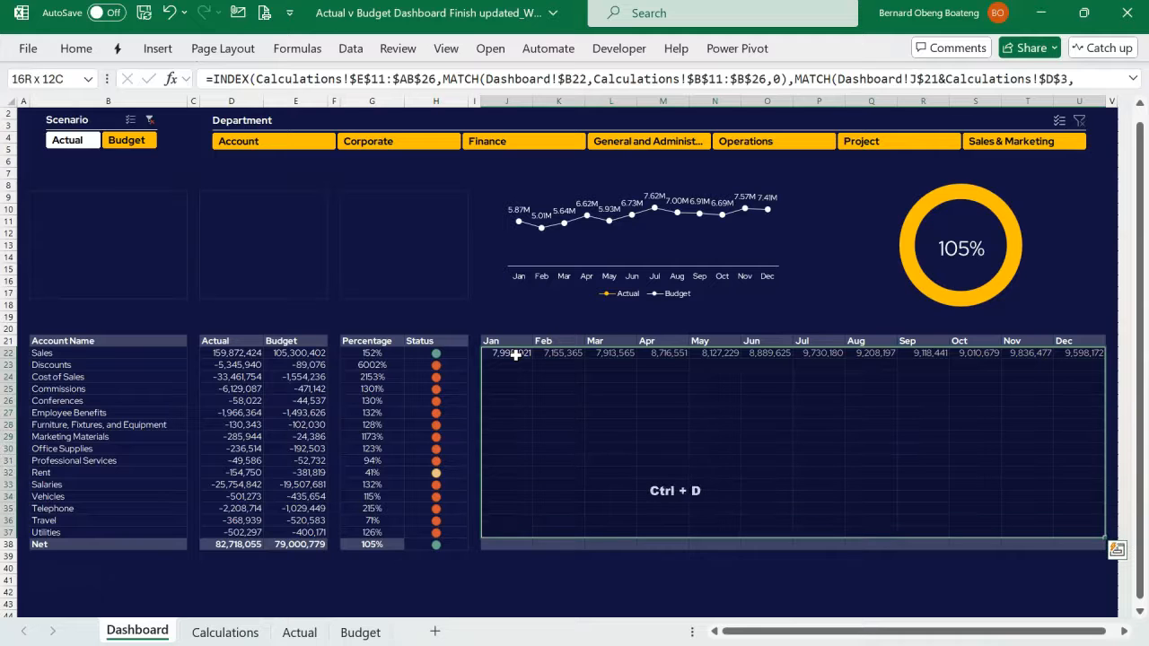
key(ctrl+d)
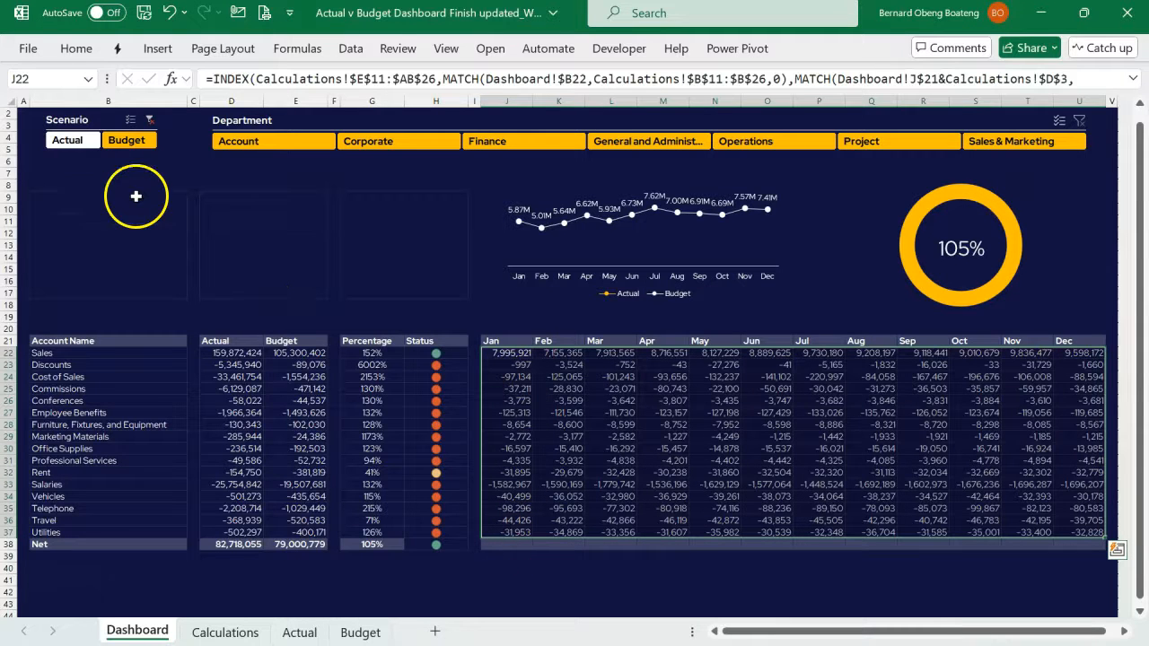
click(85, 146)
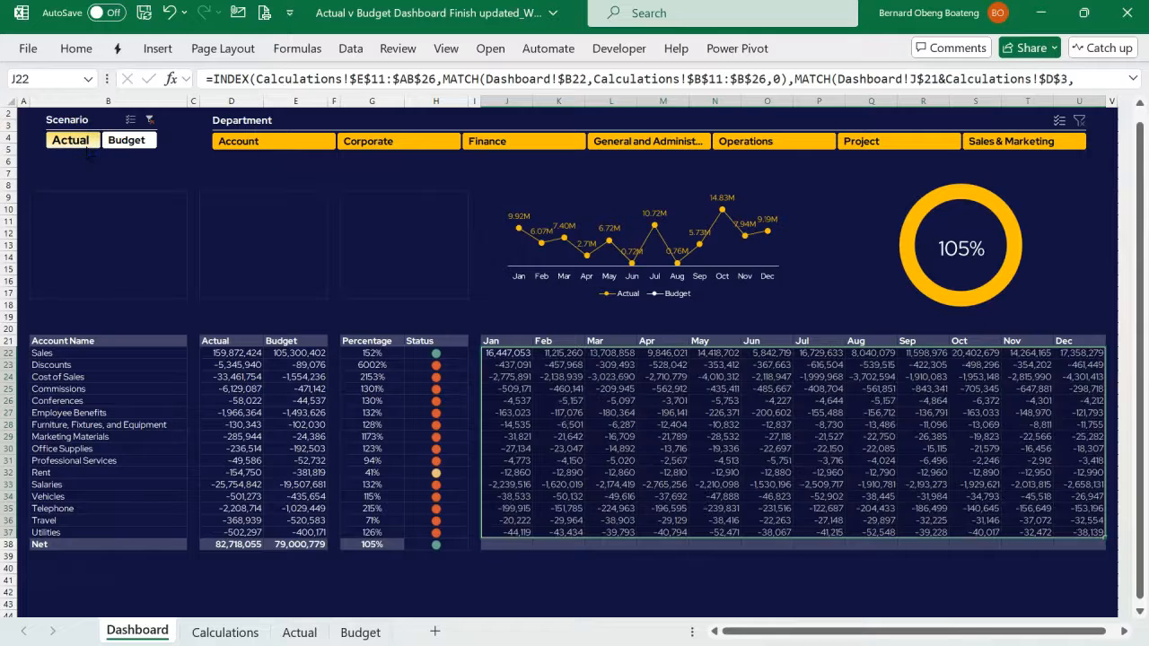
click(111, 143)
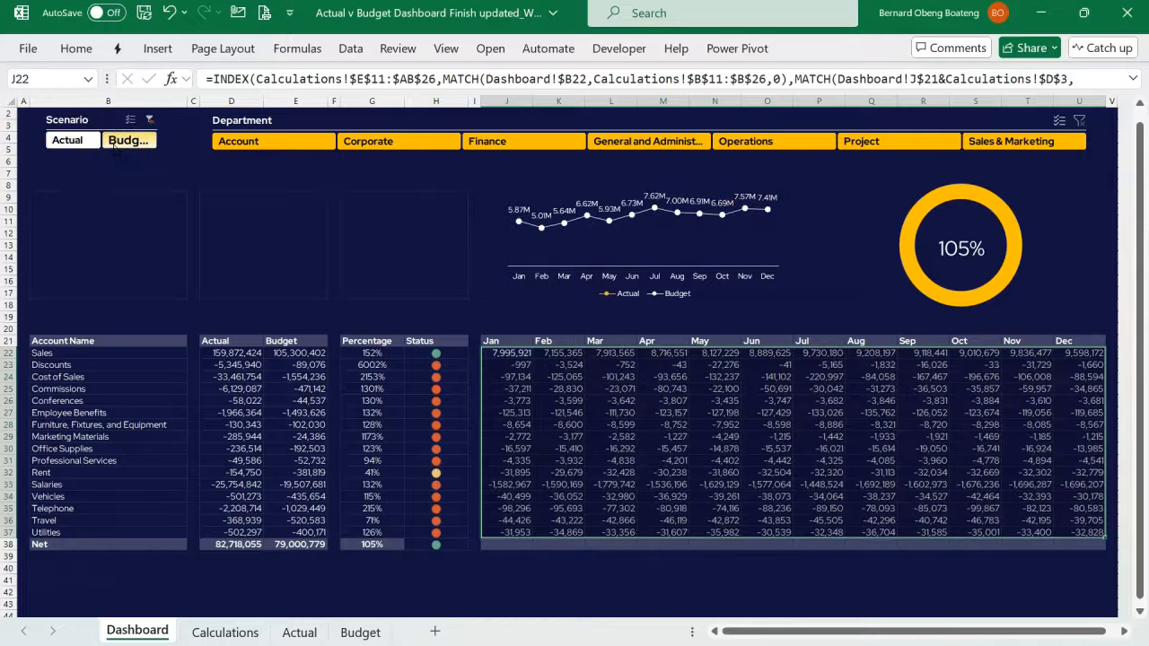
- Sum rows 22 to 37 of every month from Jan to Dec in the Net row of the monthly table
click(507, 544)
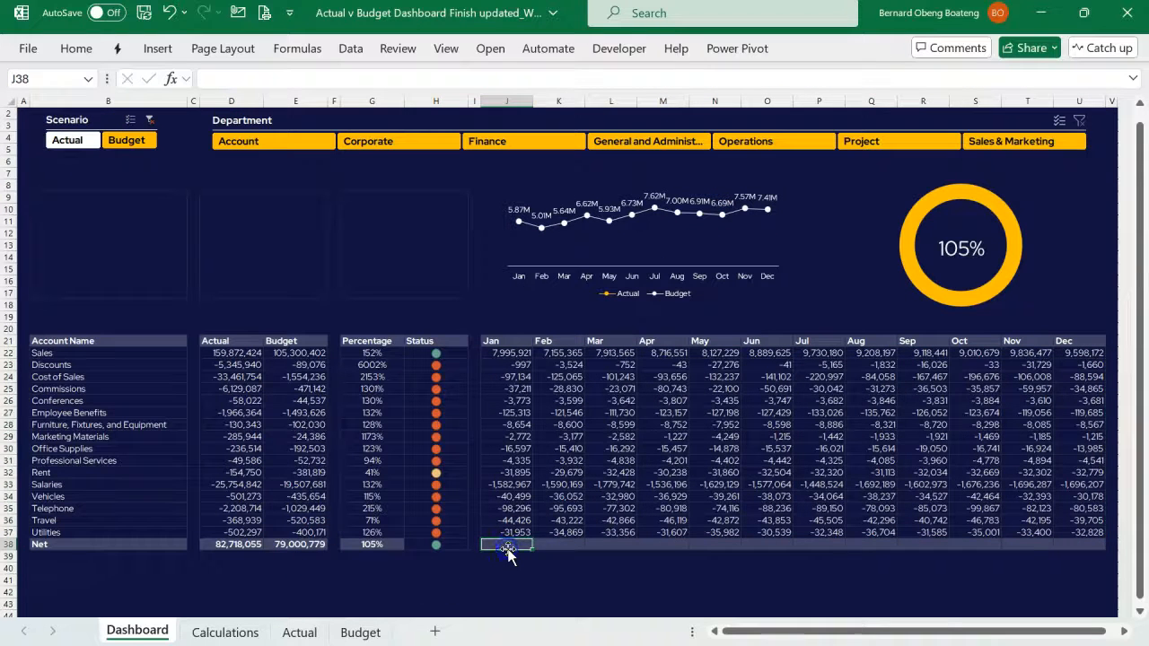
key(shift+Right)
key(shift+Right)
key(shift+Right)
key(shift+Right)
key(shift+Right)
key(shift+Right)
key(shift+Right)
key(shift+Right)
key(shift+Right)
key(shift+Right)
key(shift+Right)
key(shift+Right)
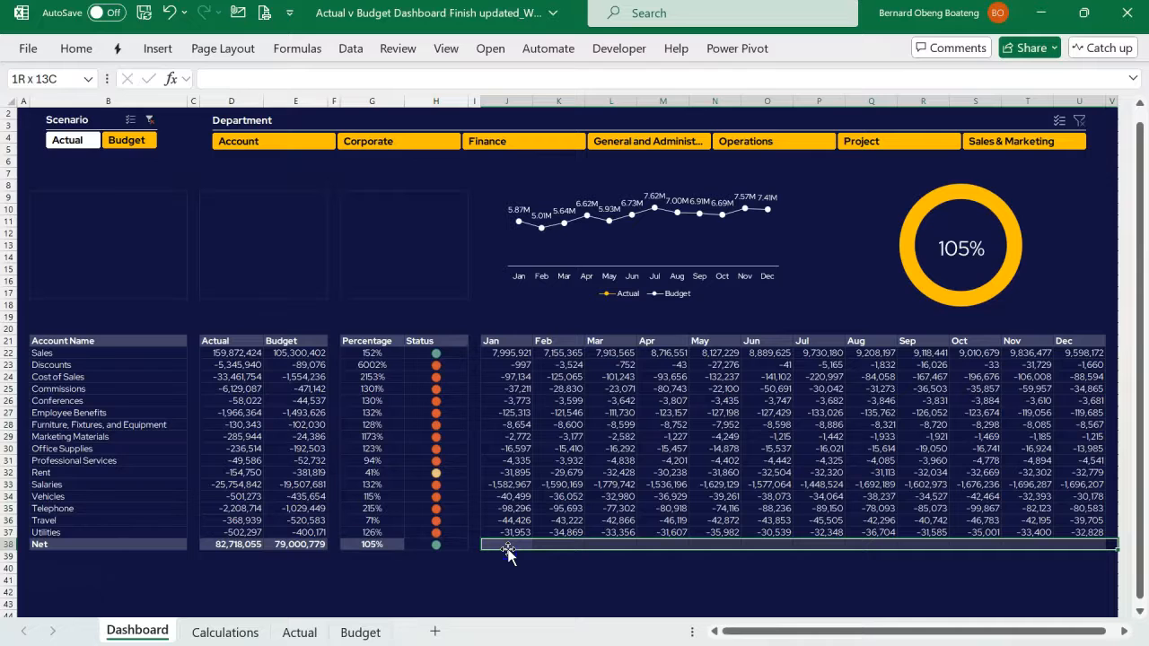
key(alt+equal)
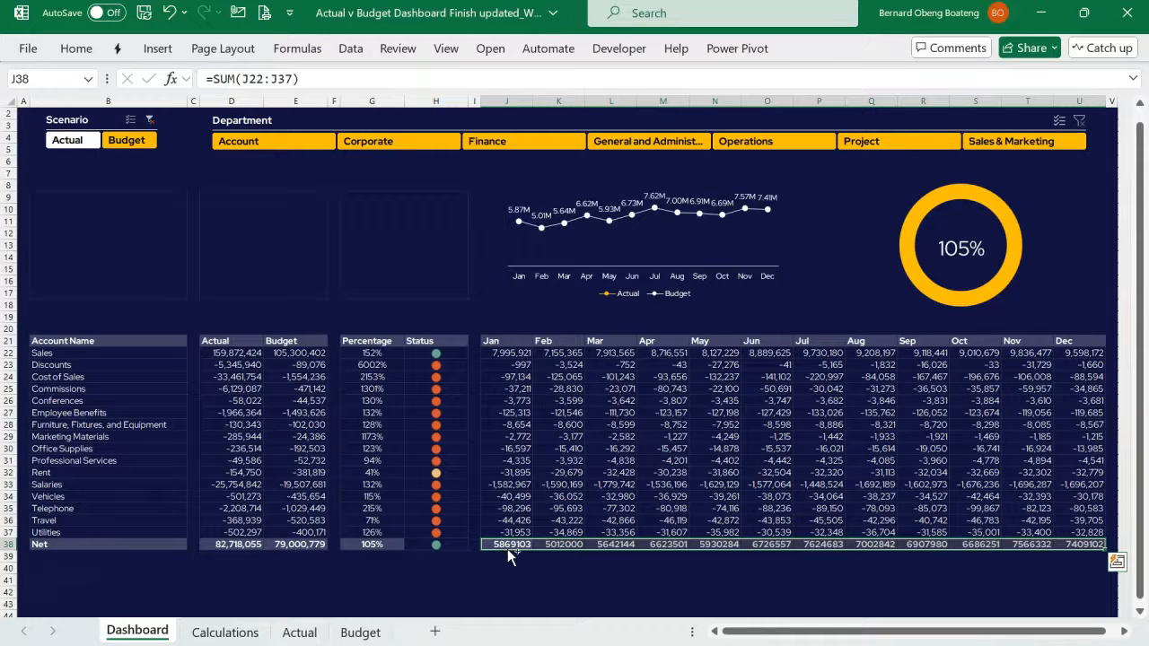
- Format the monthly Net totals with thousands separators and no decimal places
key(ctrl+shift+1)
key(alt)
key(h)
key(9)
key(alt)
key(h)
key(9)
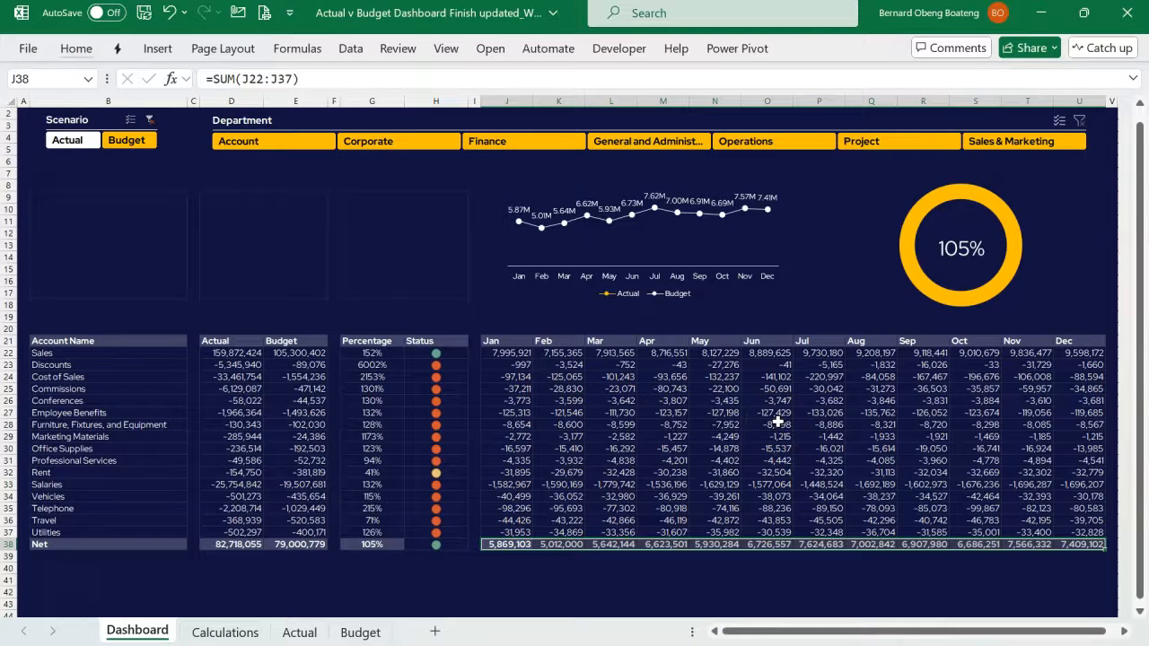
- Switch to the finished reference workbook and examine the Total Actual, Total Budget and Variance card shapes on its Dashboard sheet
key(alt+Tab)
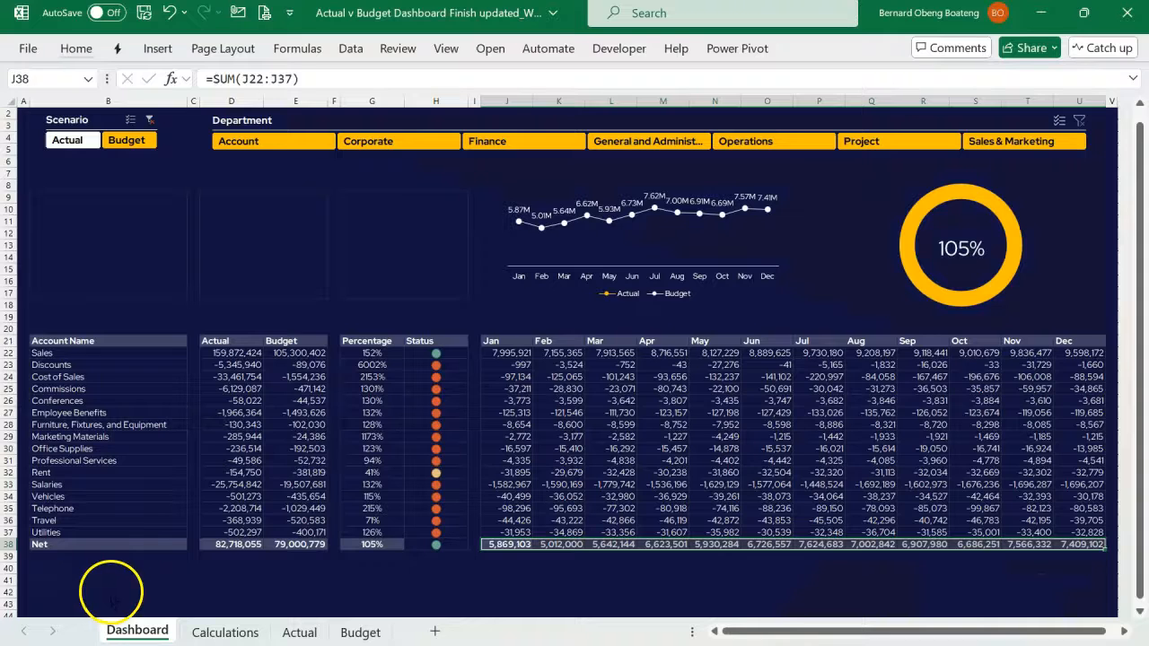
click(295, 479)
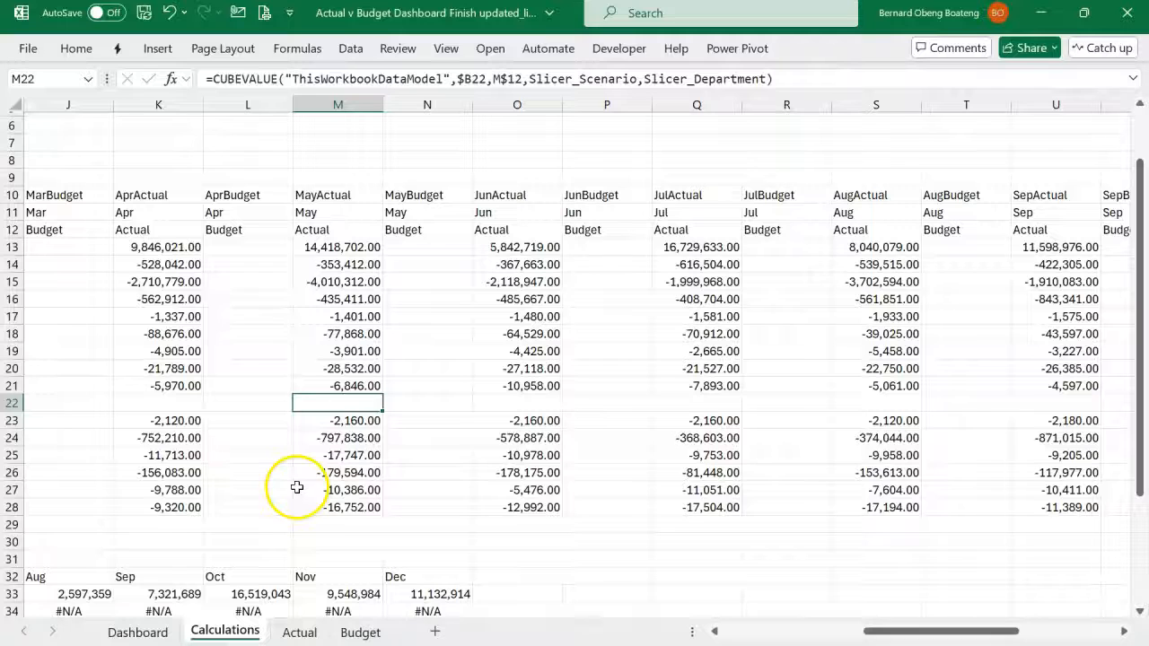
click(144, 632)
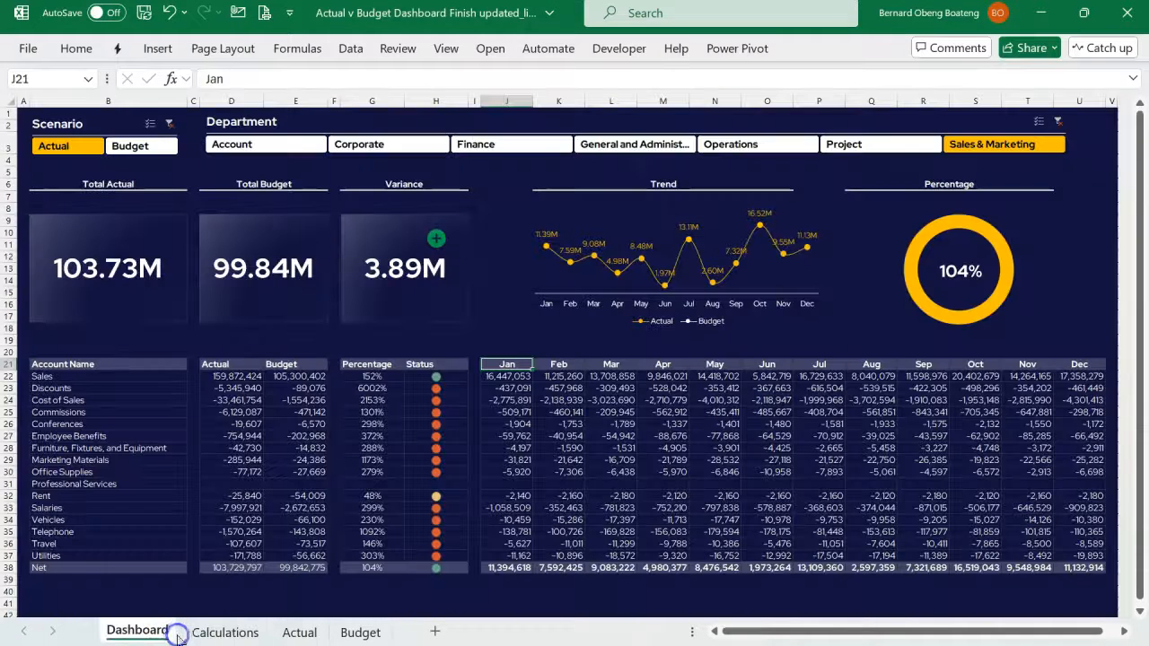
click(149, 316)
click(264, 305)
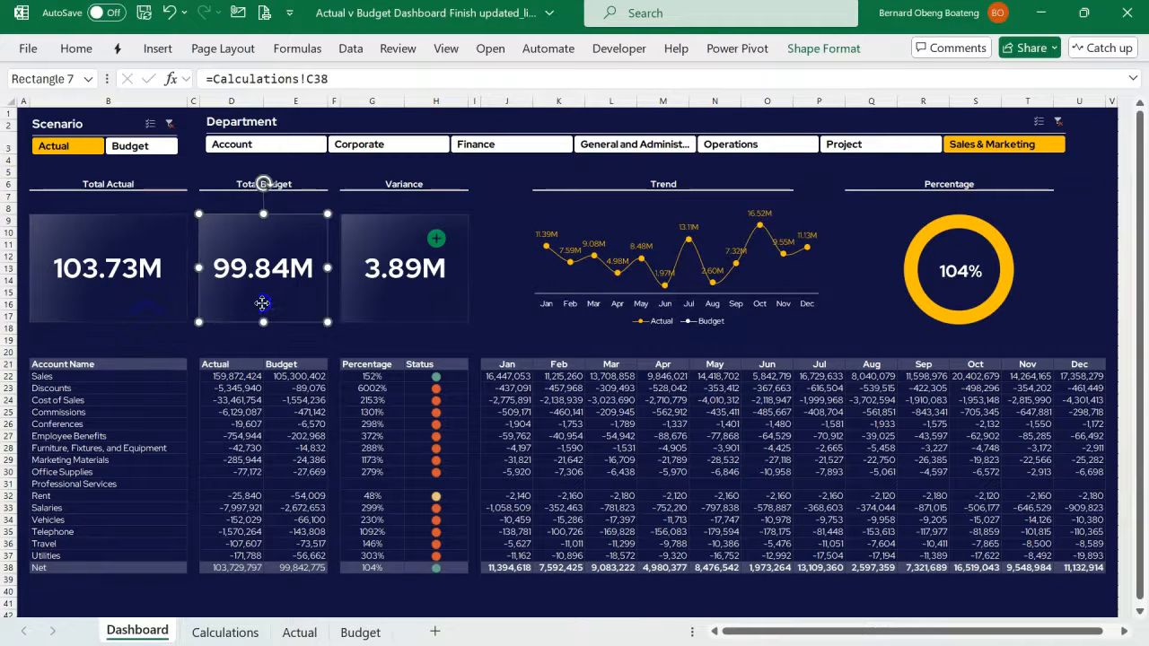
click(348, 296)
click(156, 288)
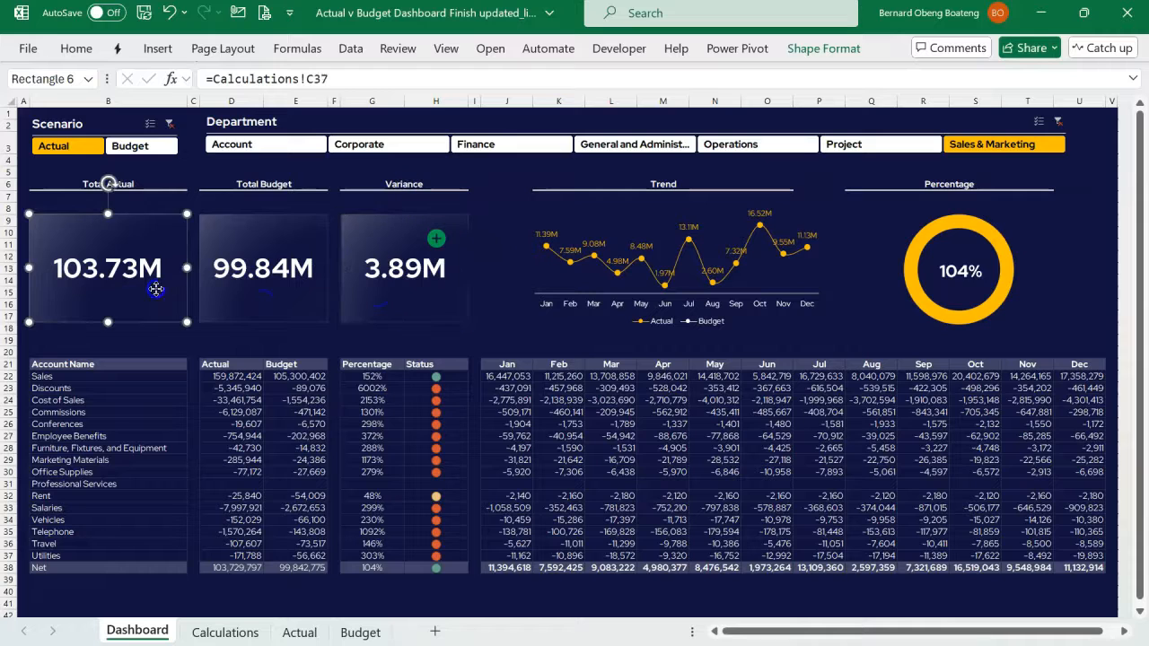
click(251, 282)
click(380, 286)
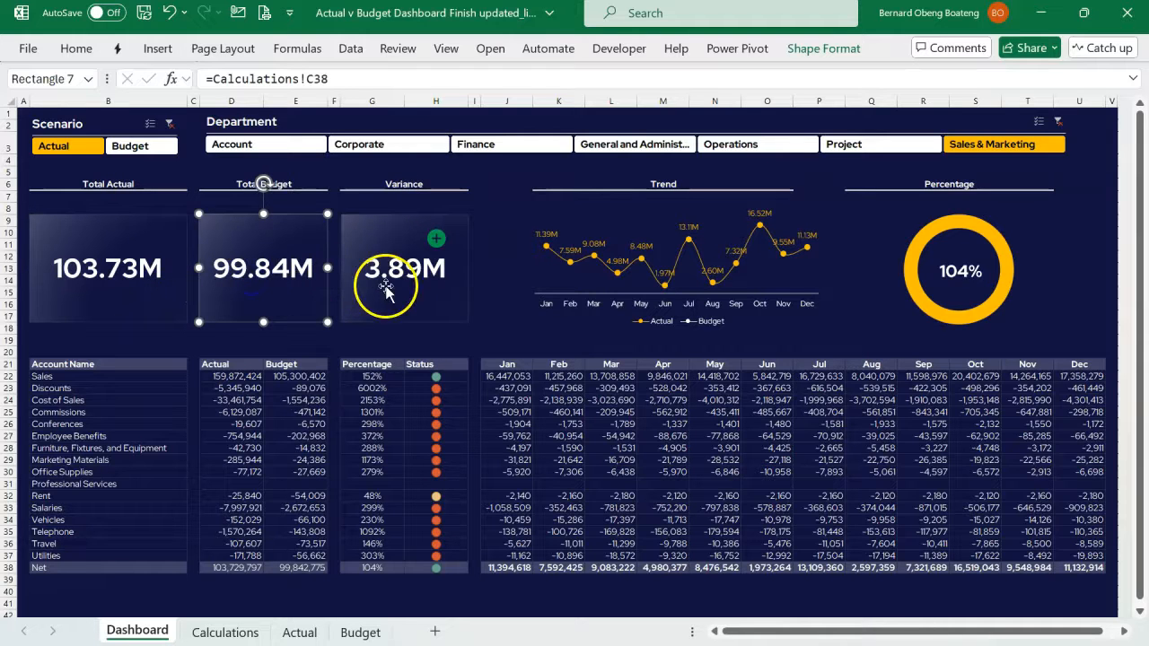
click(269, 294)
click(145, 302)
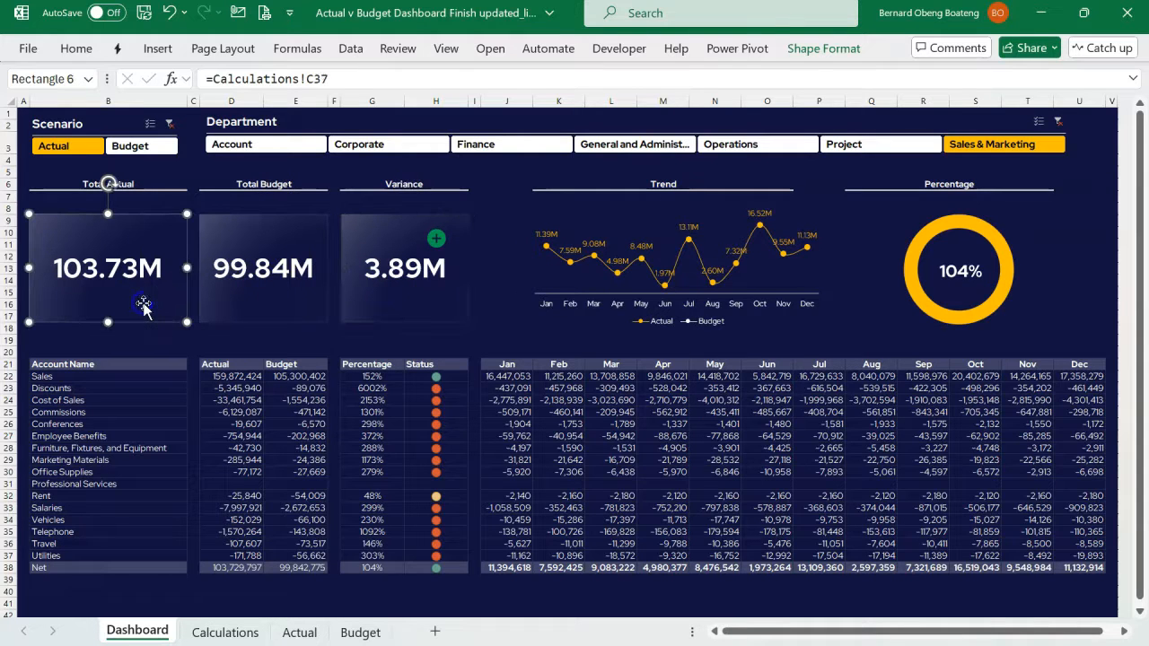
click(256, 302)
click(345, 304)
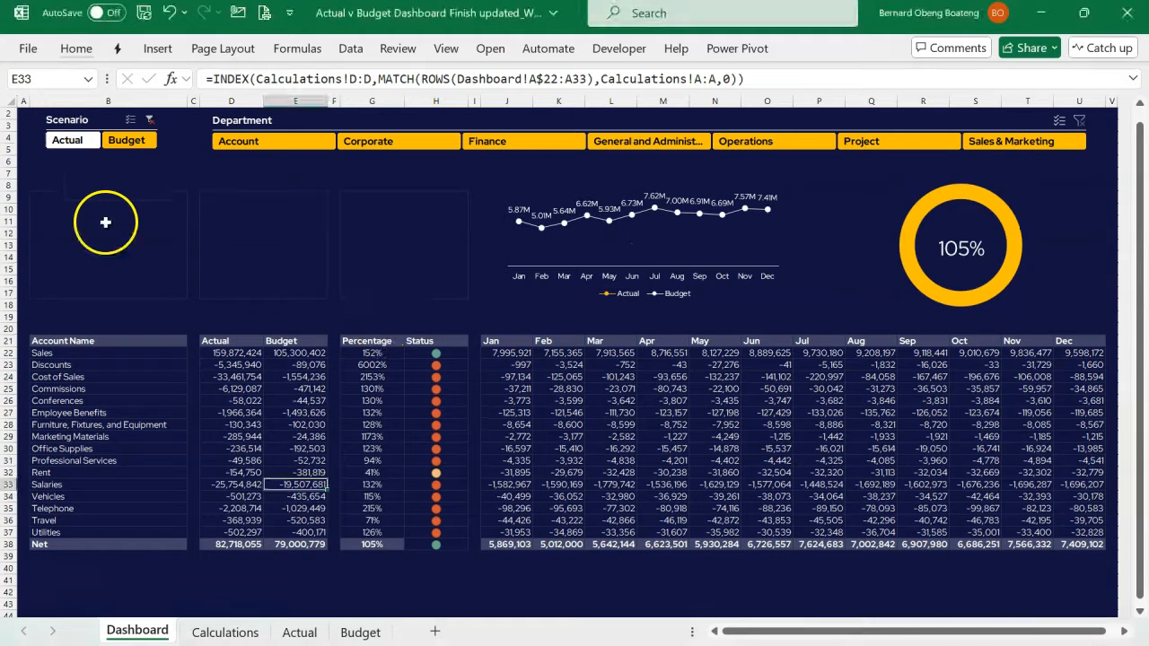
- Draw a rectangle over the empty first card area in column B, below the Scenario slicer, snapped to the cell grid
click(91, 210)
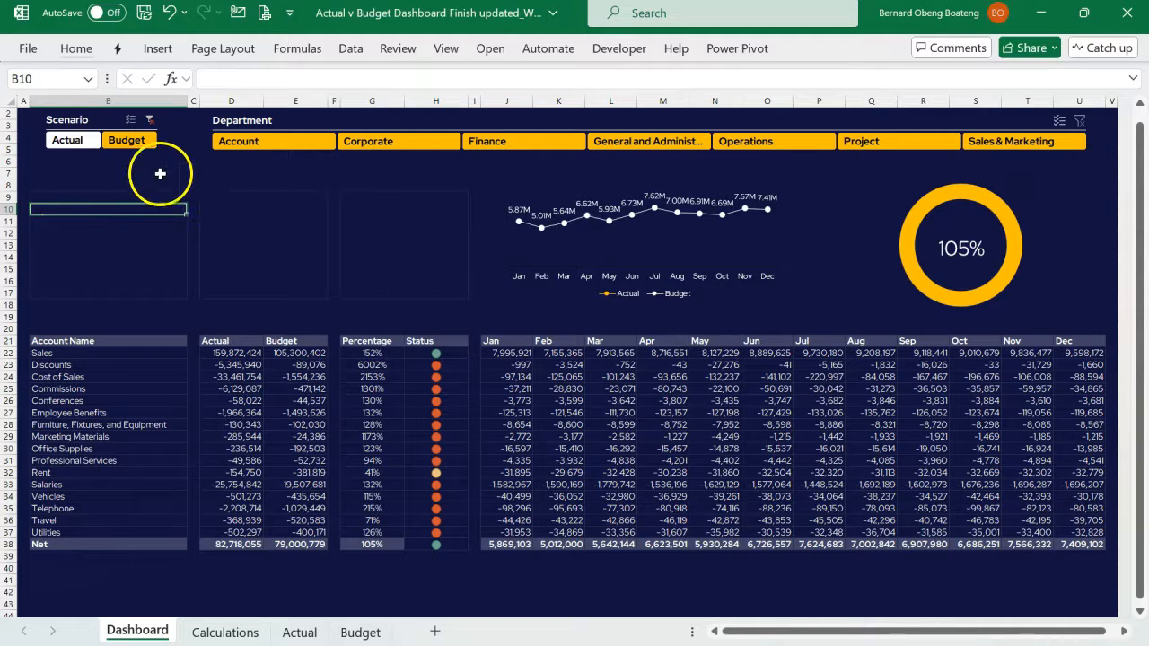
click(104, 195)
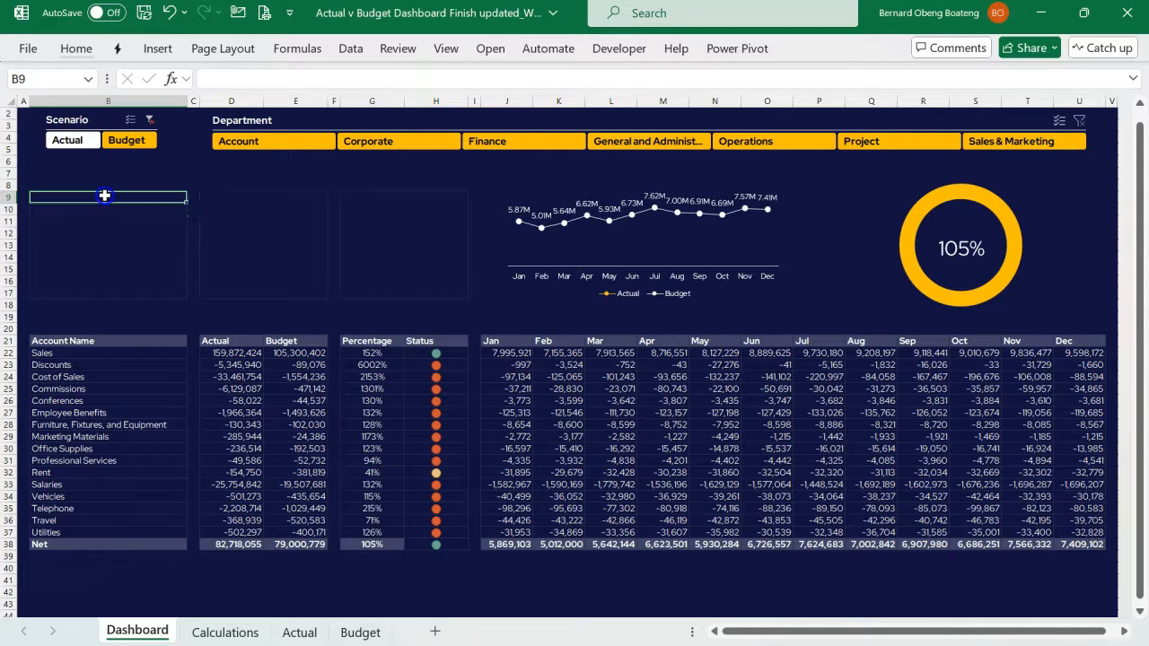
click(158, 48)
click(226, 95)
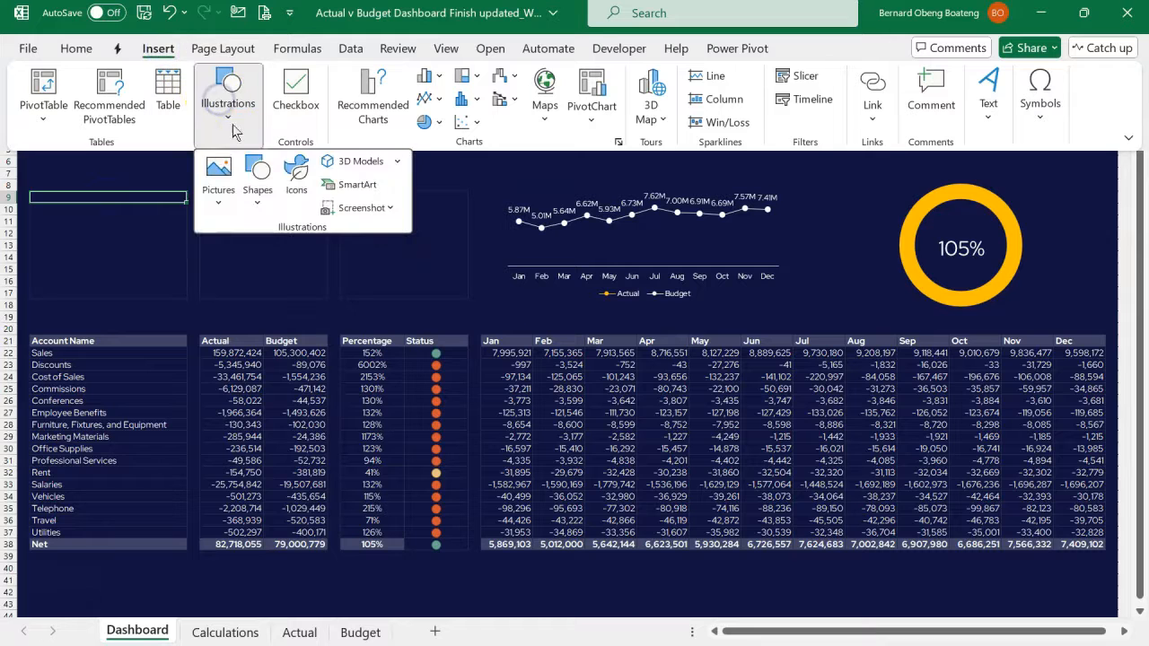
click(257, 191)
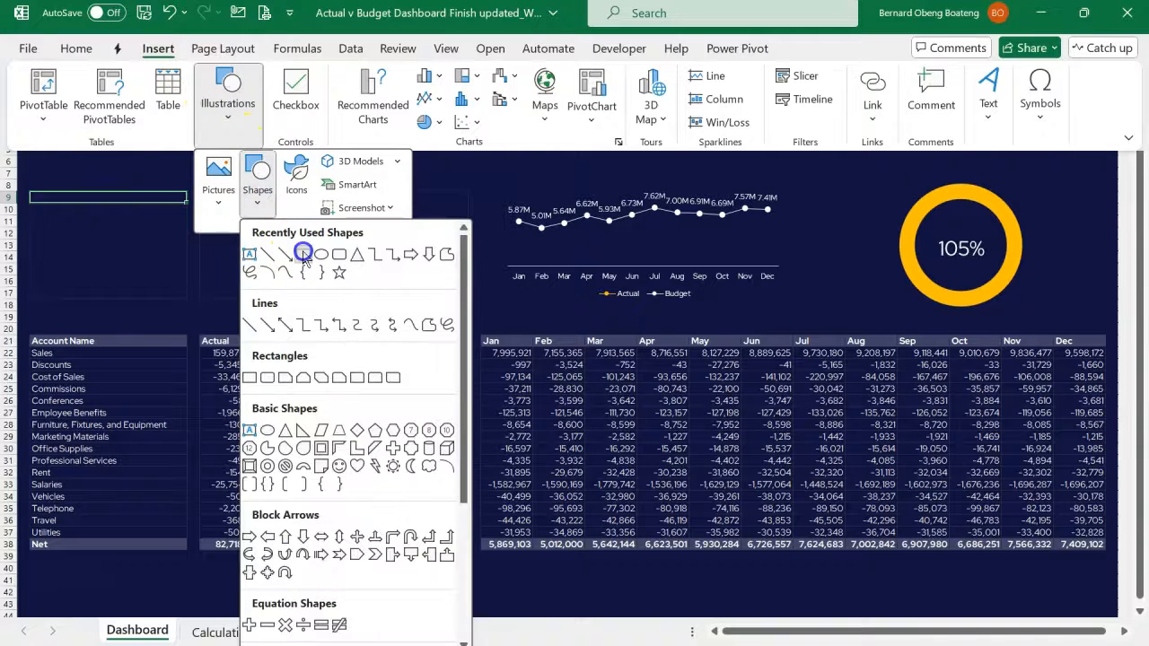
click(303, 254)
drag(34, 196, 35, 196)
drag(34, 243, 172, 300)
key(alt)
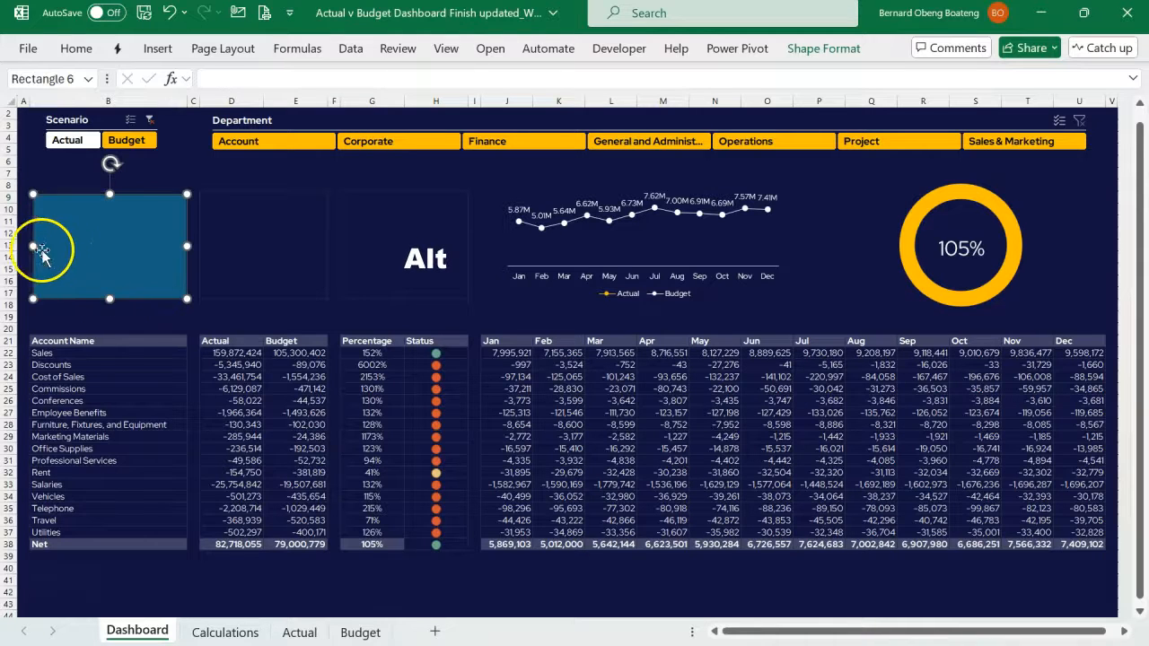
- Stretch the card rectangle's edges to fill the bordered area in column B, about 1.76" high by 2.57" wide
drag(28, 245, 28, 246)
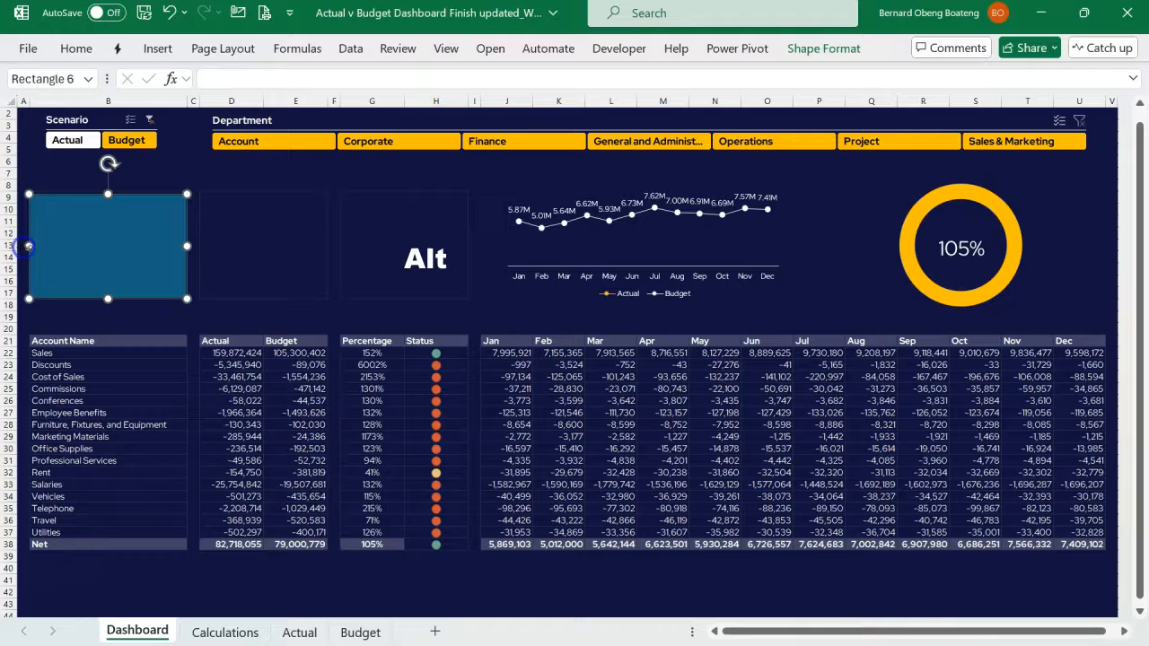
drag(107, 194, 107, 190)
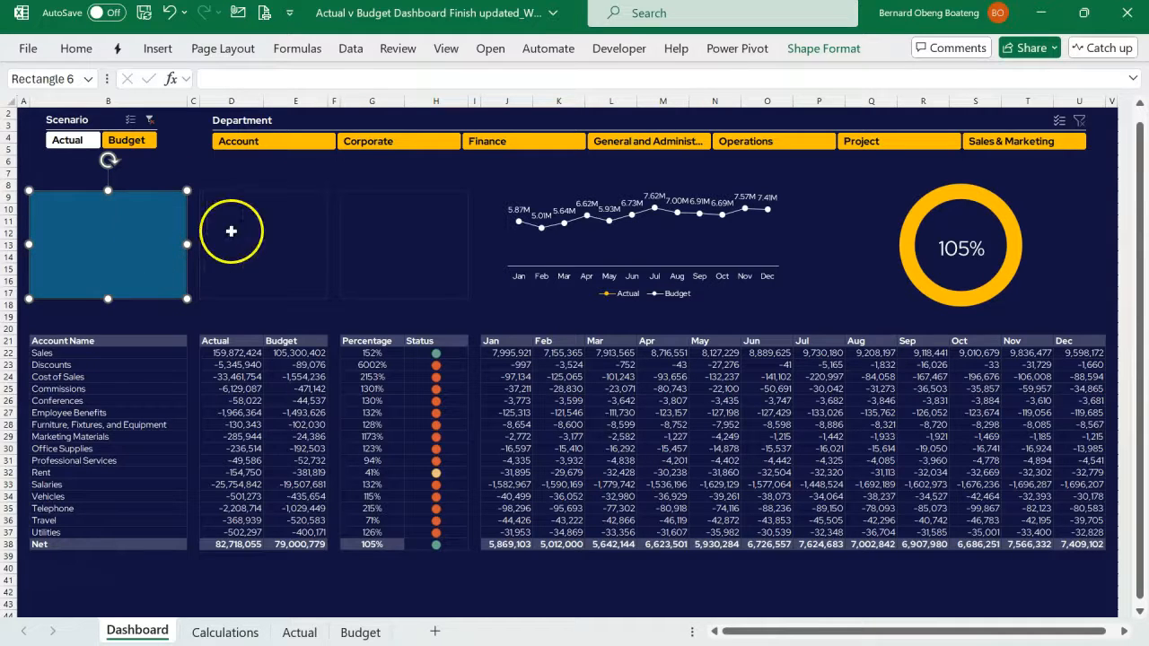
click(231, 232)
click(156, 242)
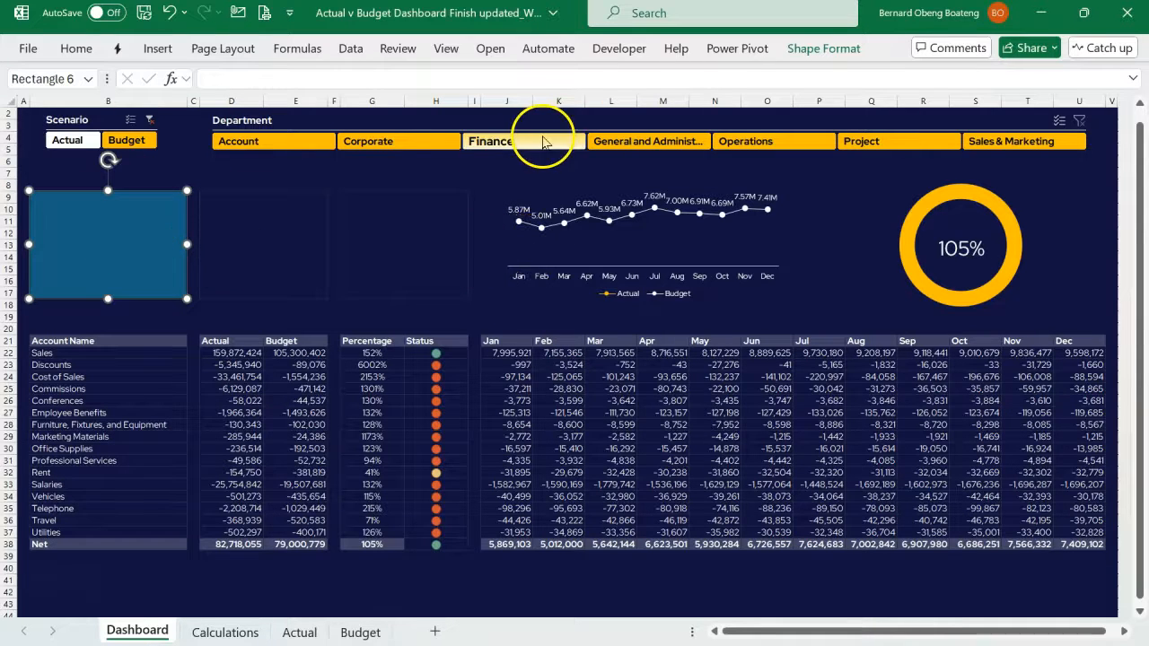
click(818, 50)
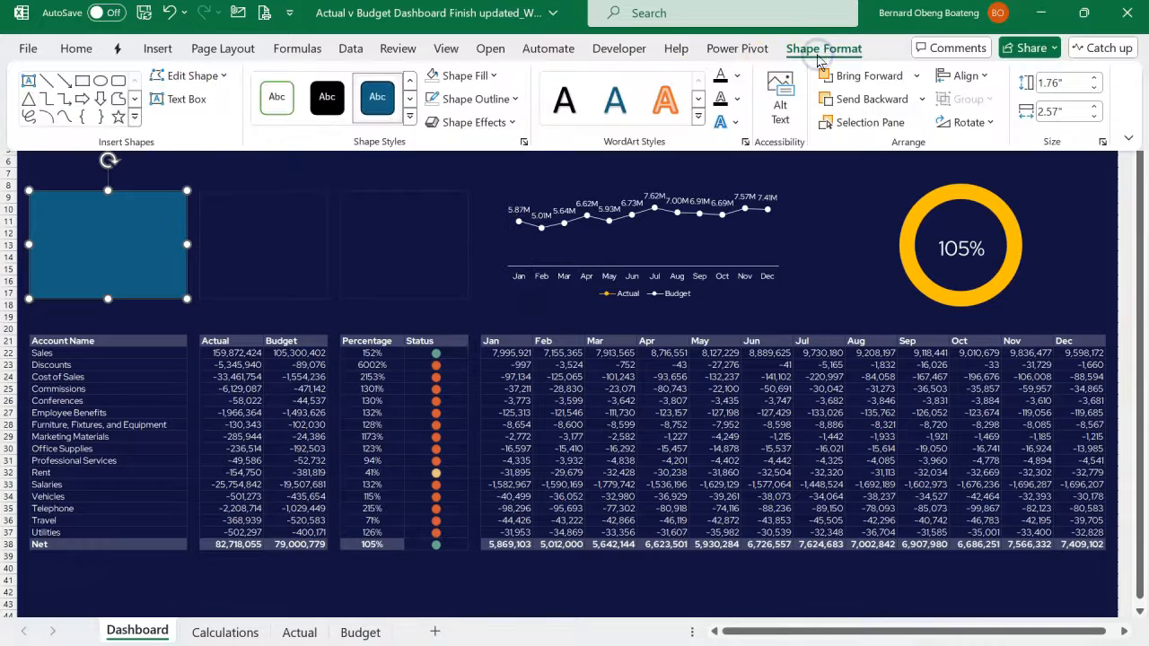
click(493, 76)
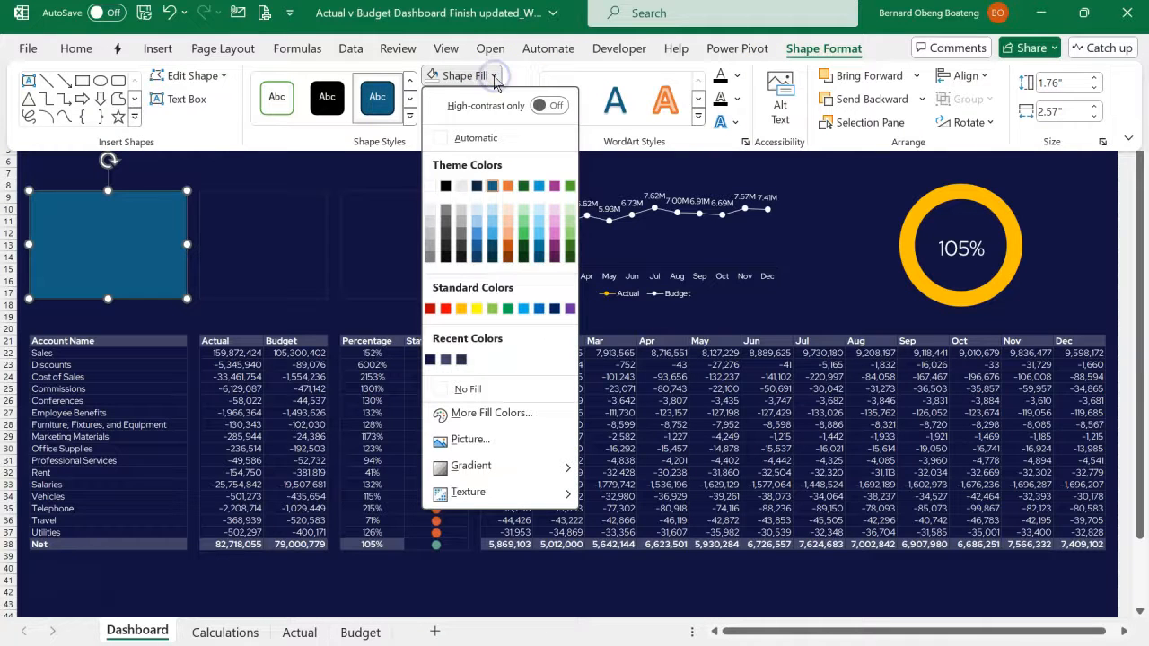
click(145, 238)
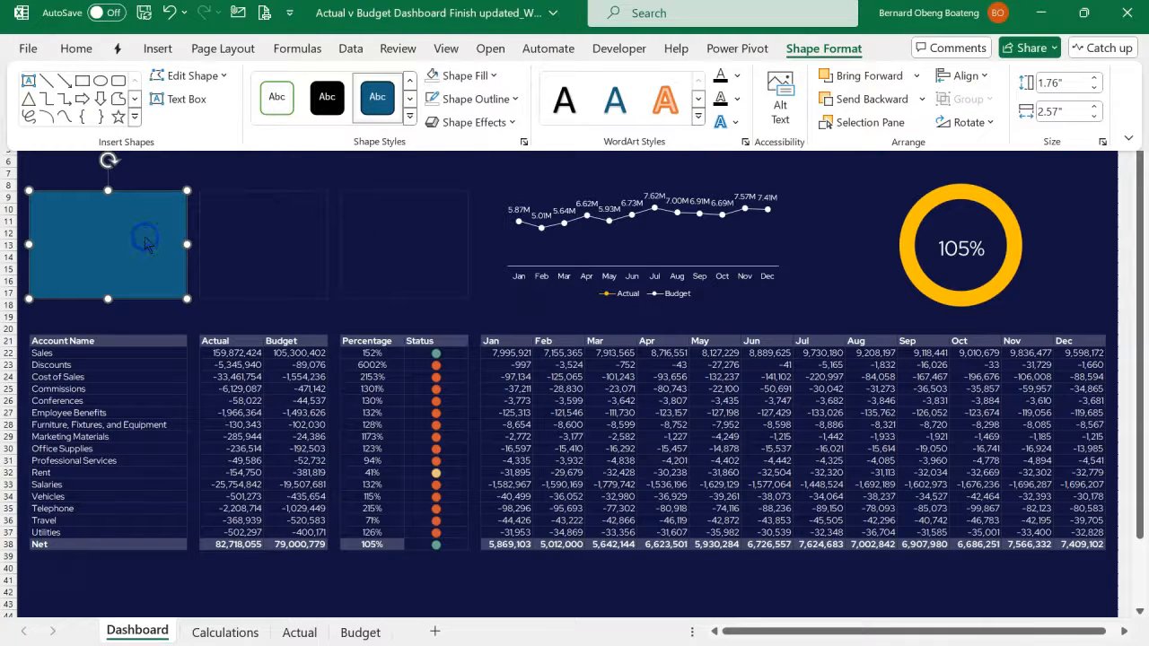
- Give the card rectangle a radial gradient fill with the first direction preset
click(145, 238)
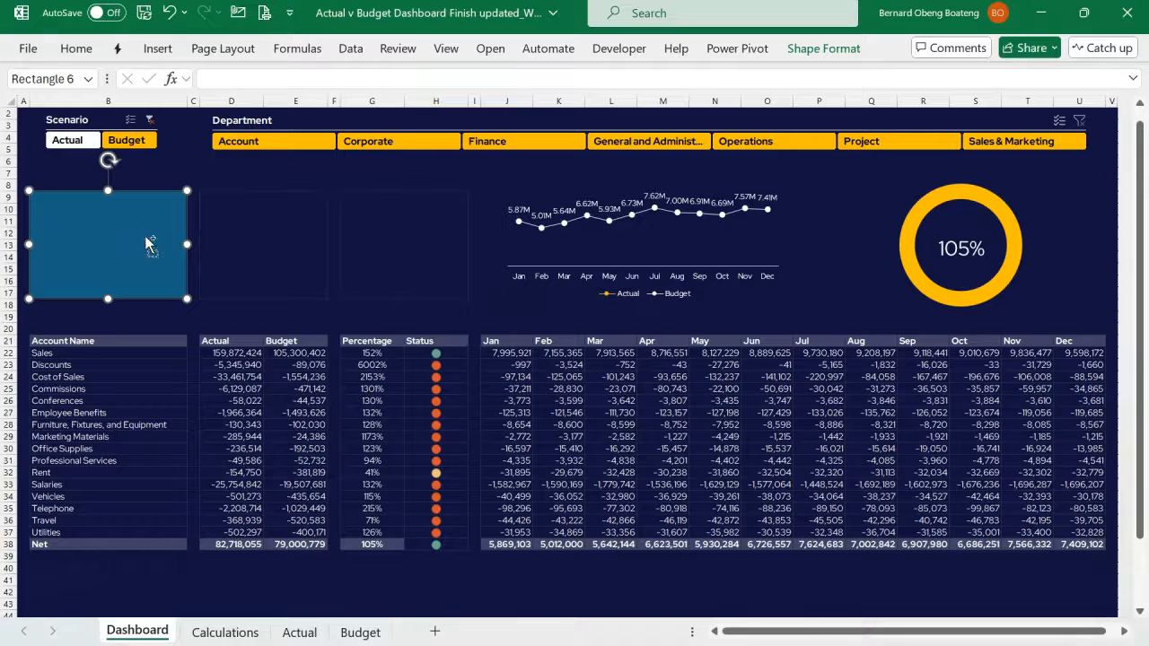
key(ctrl+1)
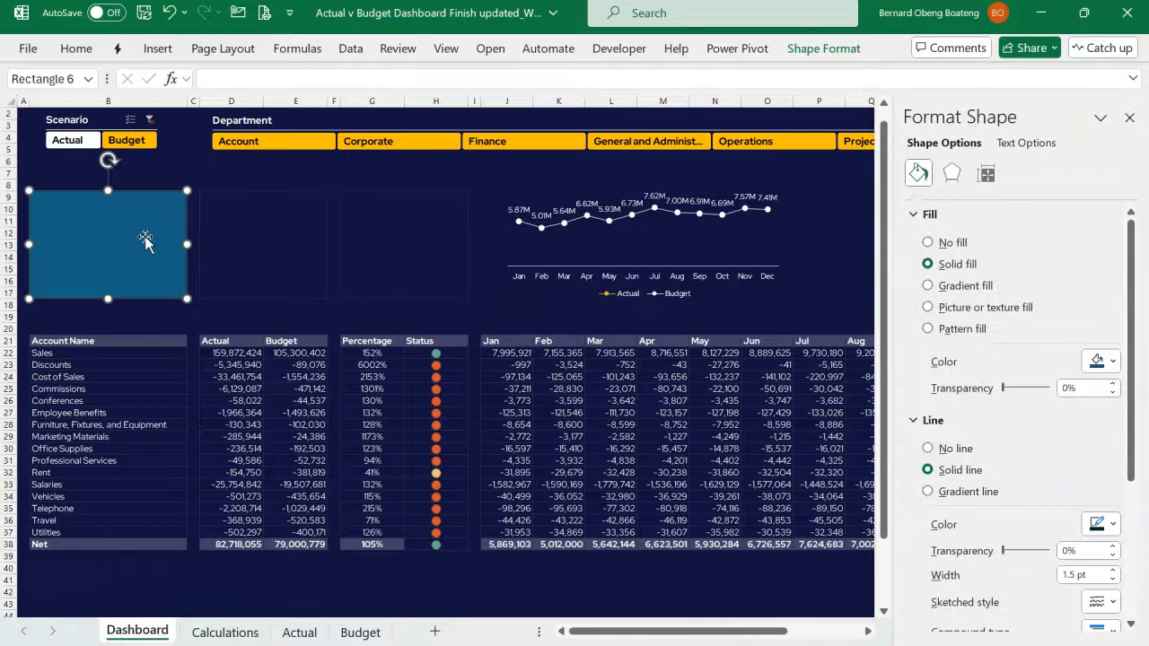
click(929, 286)
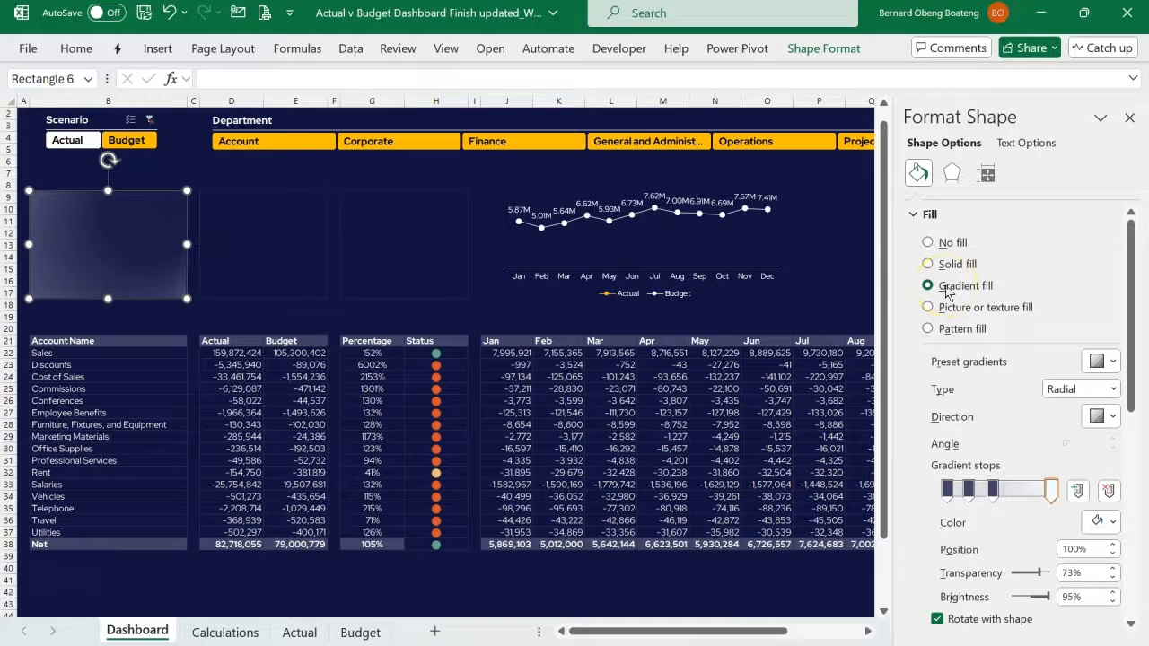
click(952, 305)
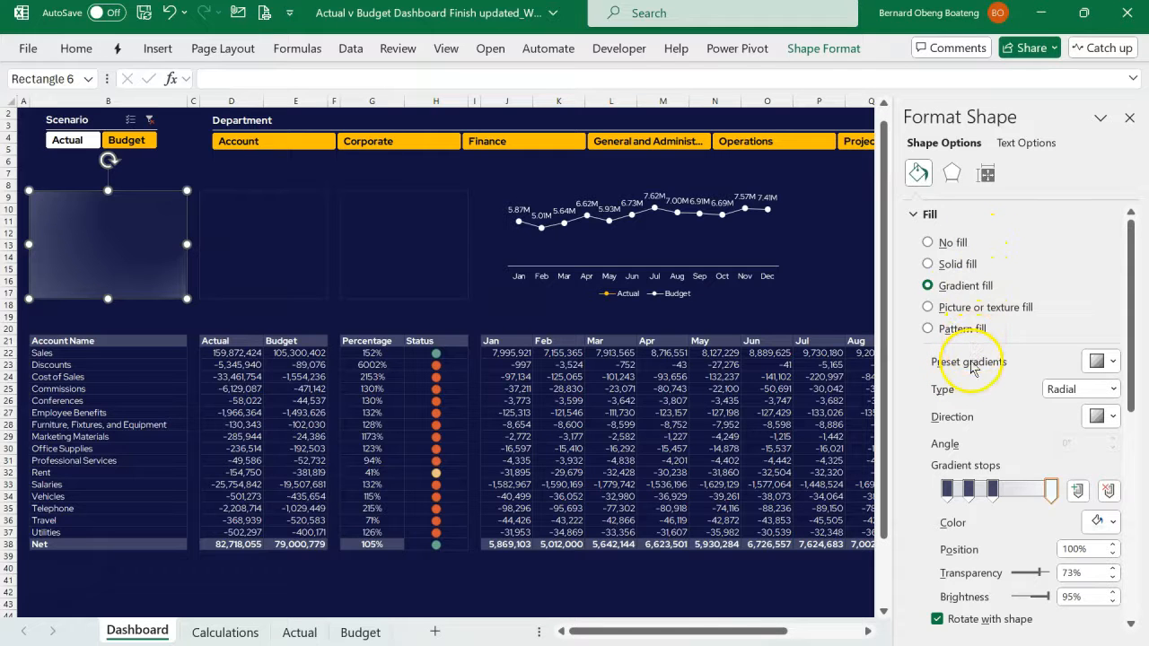
click(1114, 390)
click(1115, 390)
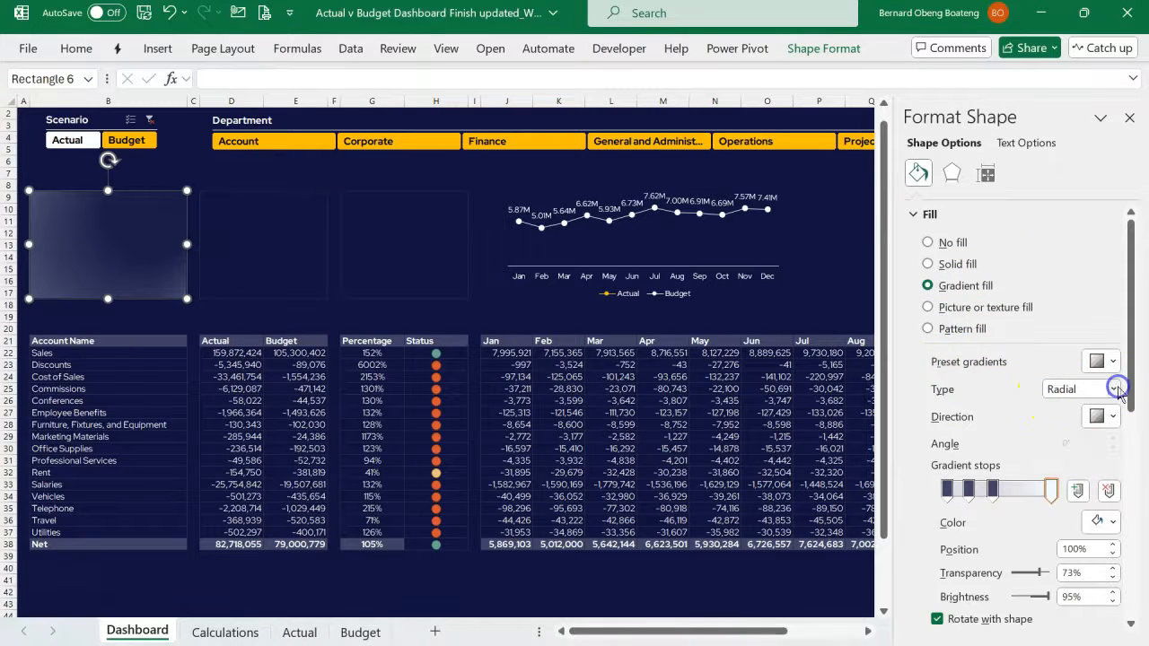
click(1103, 416)
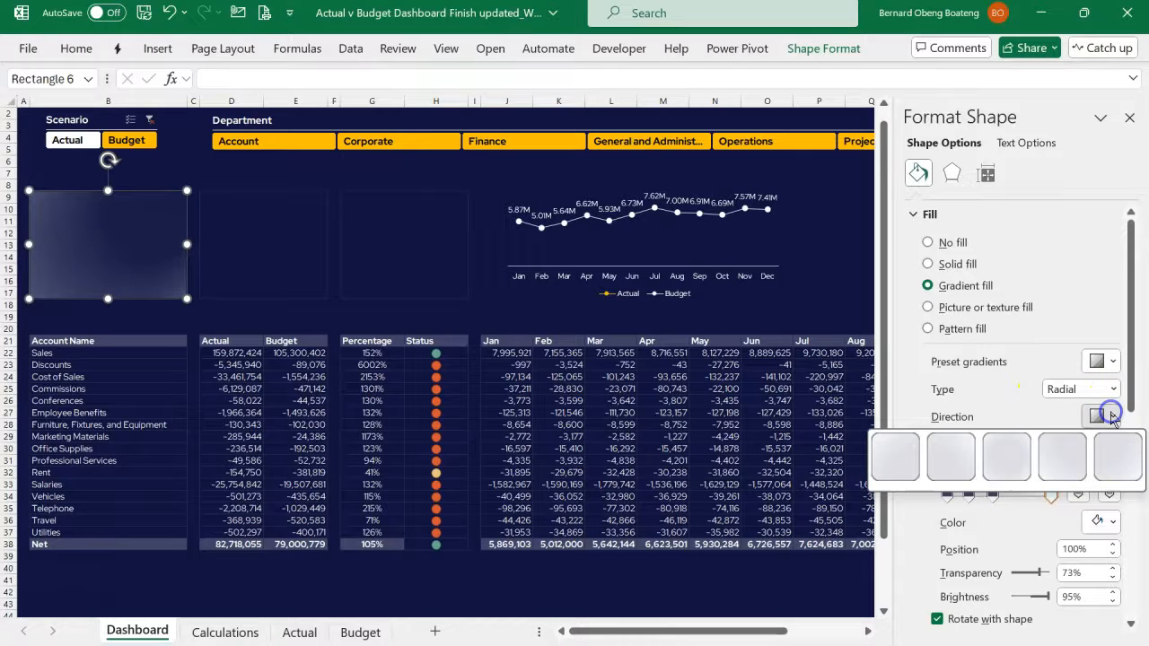
click(905, 454)
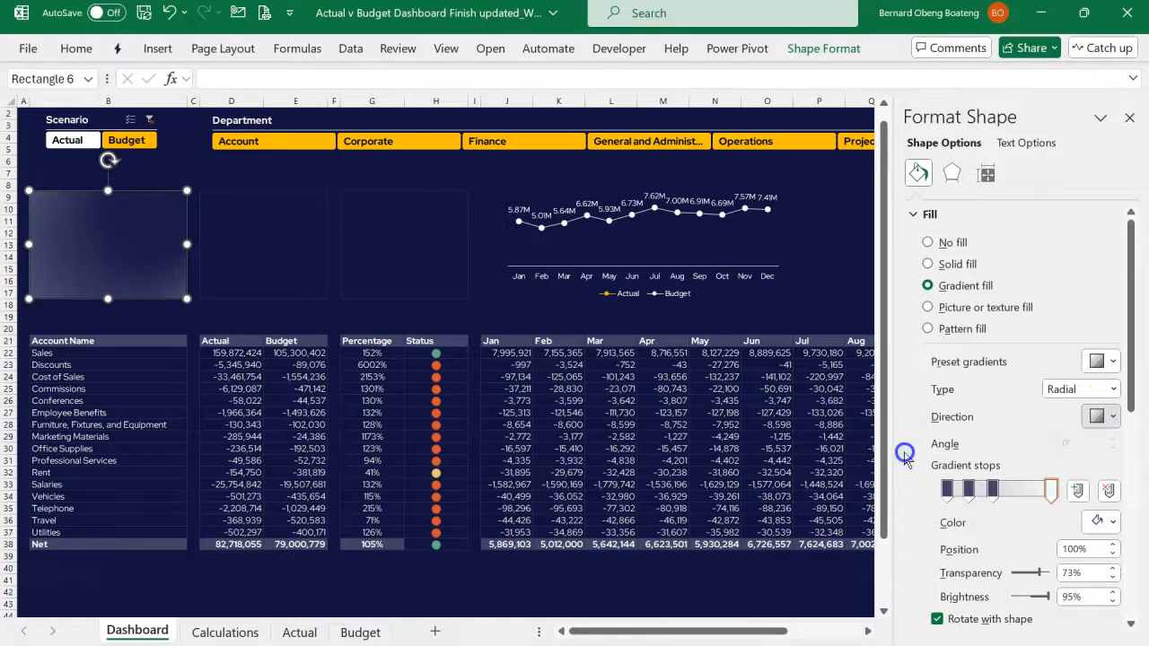
- Recolour the first three gradient stops dark navy, with 85% transparency on the stops at 0% and 21%
click(947, 488)
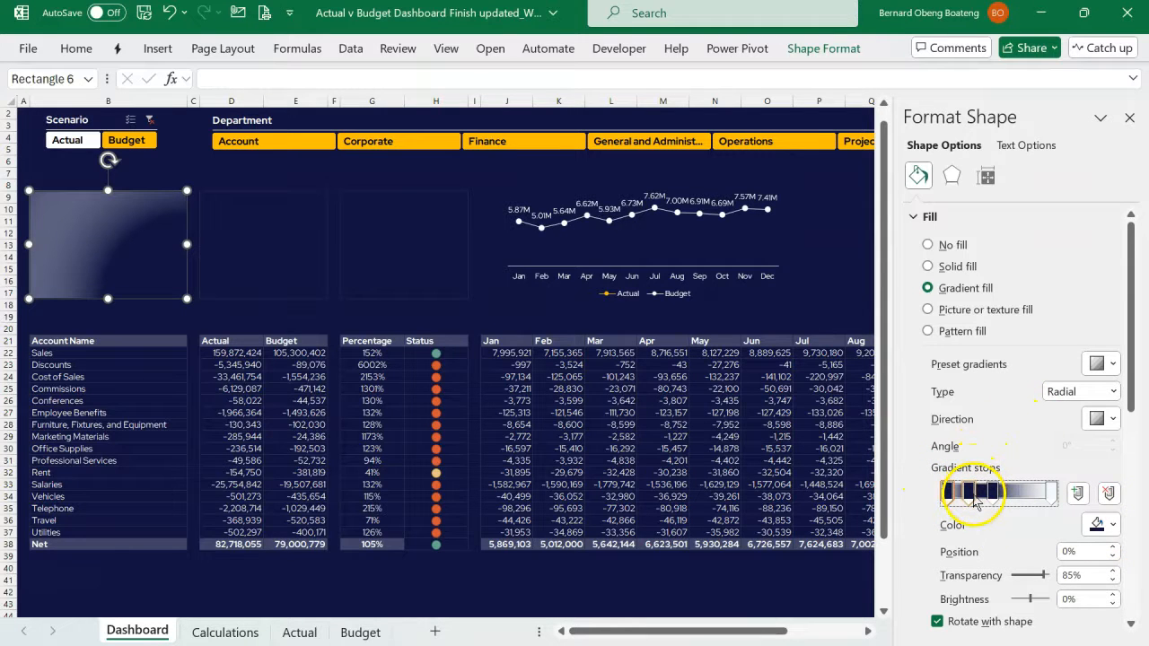
drag(1012, 577, 1018, 579)
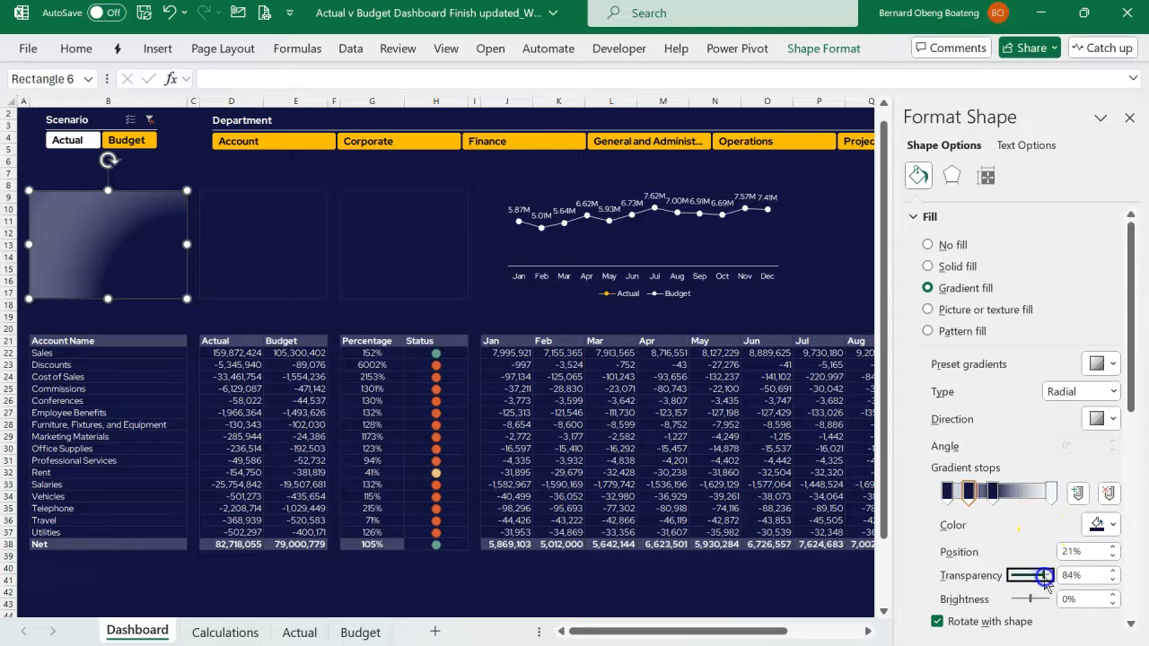
click(1113, 581)
click(1113, 581)
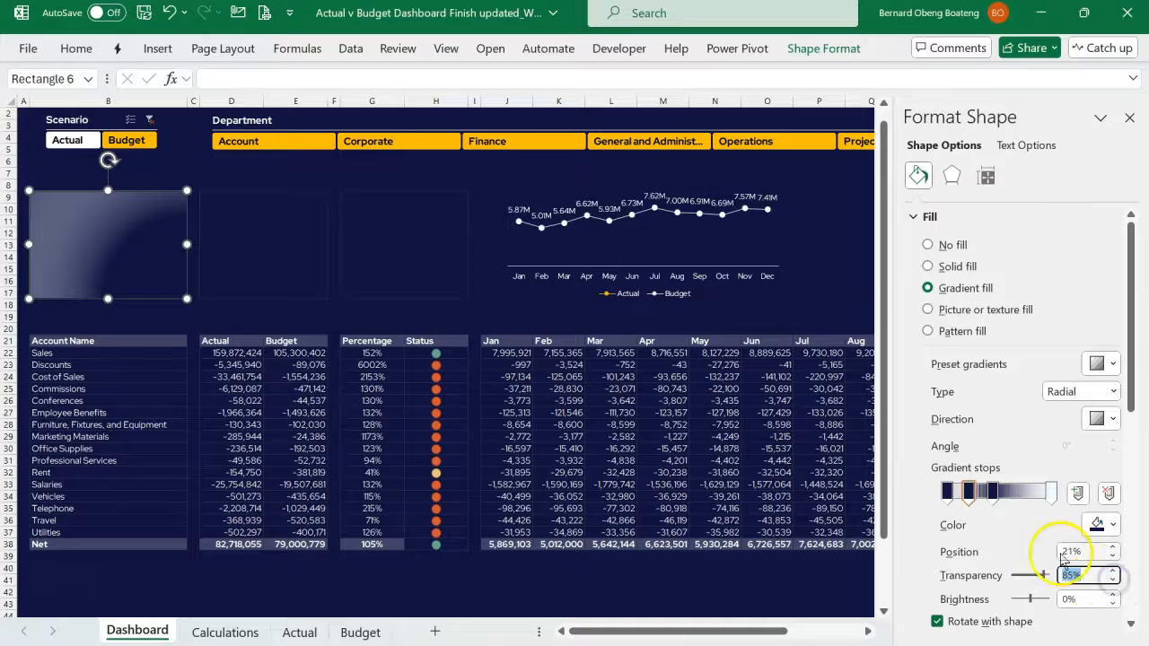
click(991, 491)
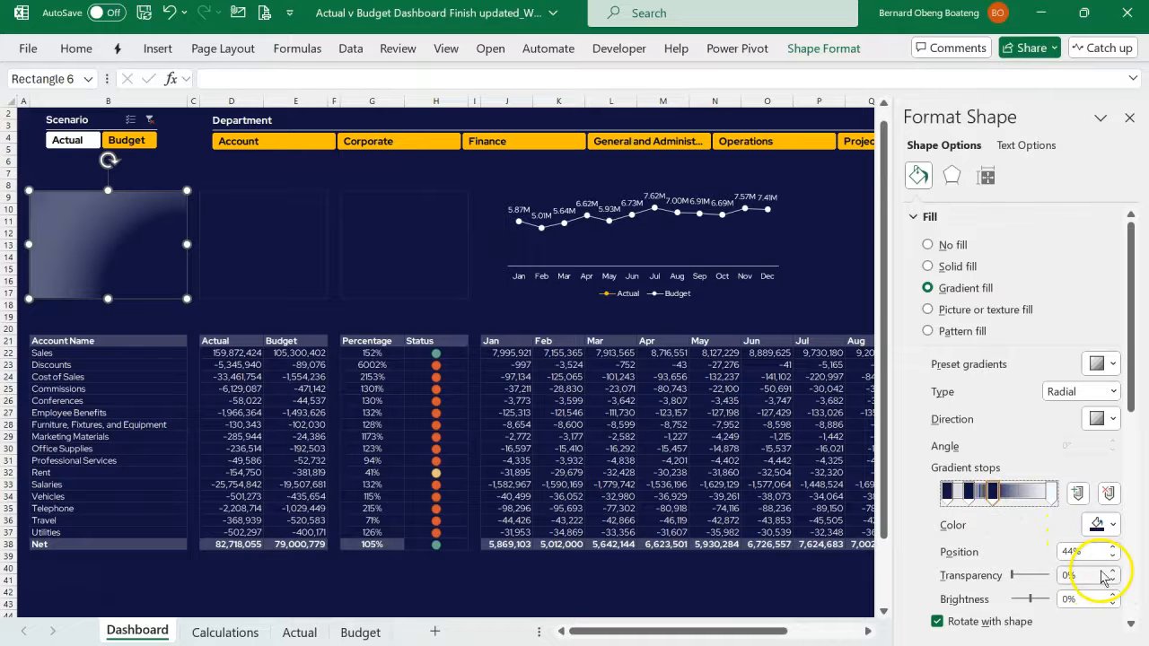
- Set the light last gradient stop to 75% transparency and move it to position 95%
click(1053, 494)
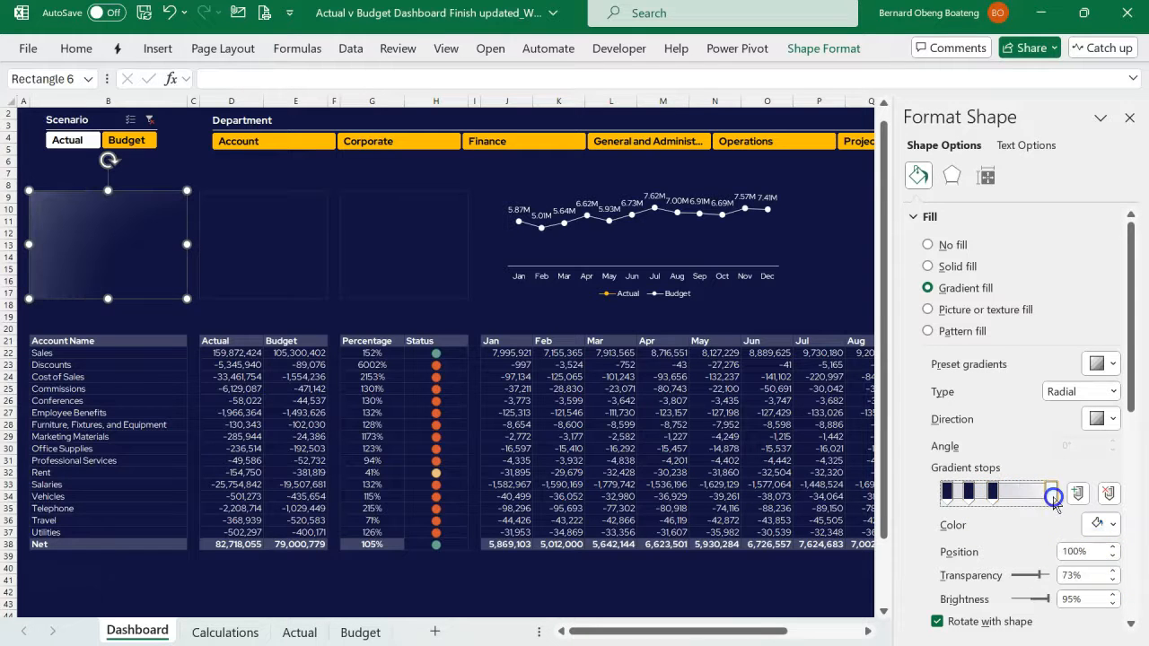
click(1111, 572)
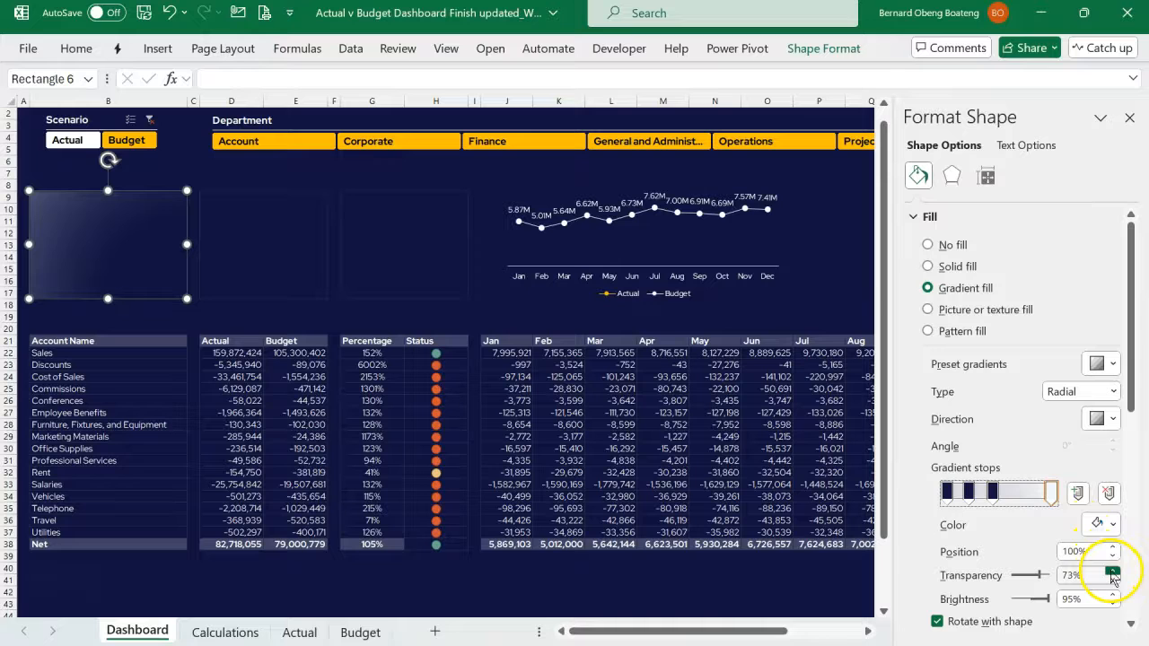
click(1111, 575)
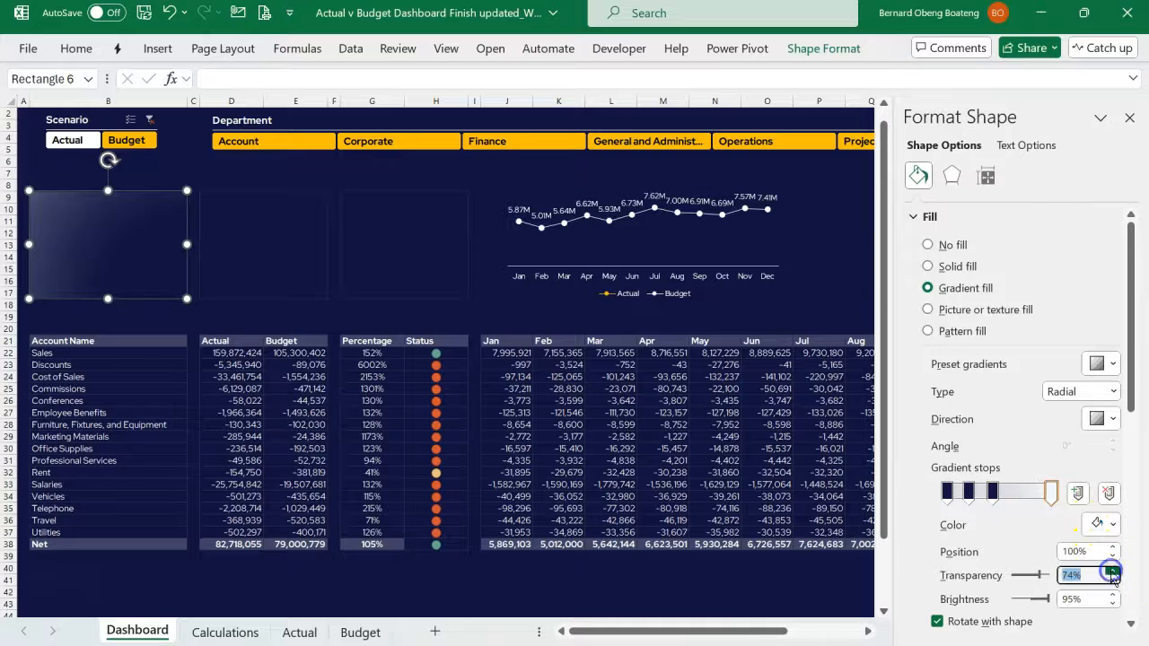
click(1112, 526)
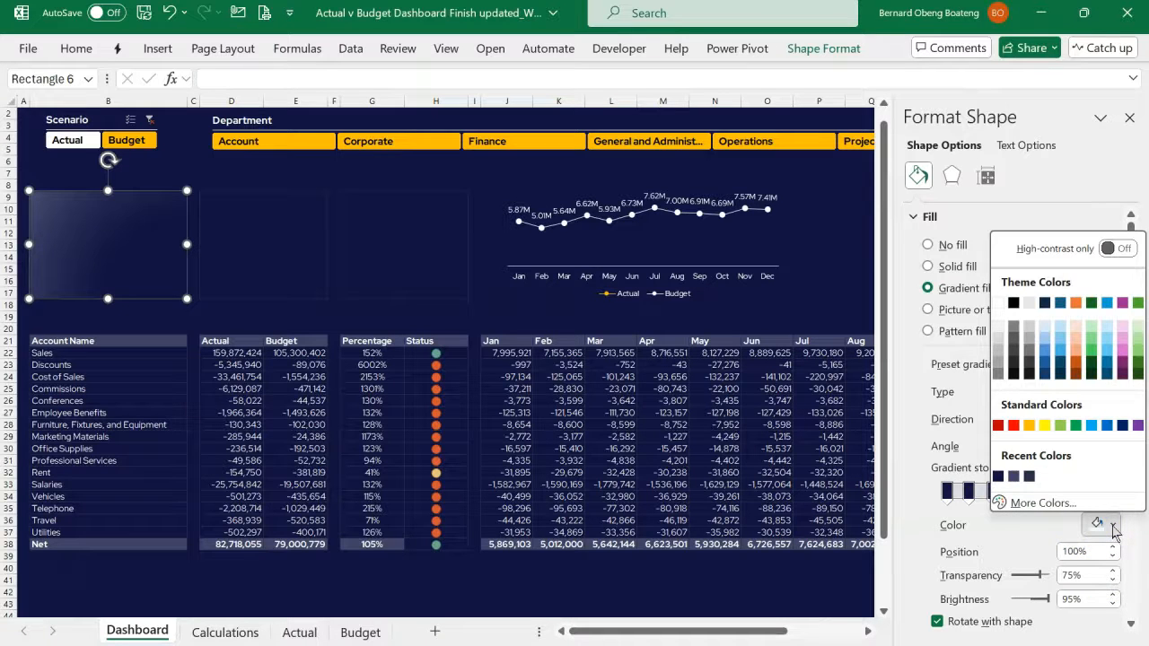
click(1113, 526)
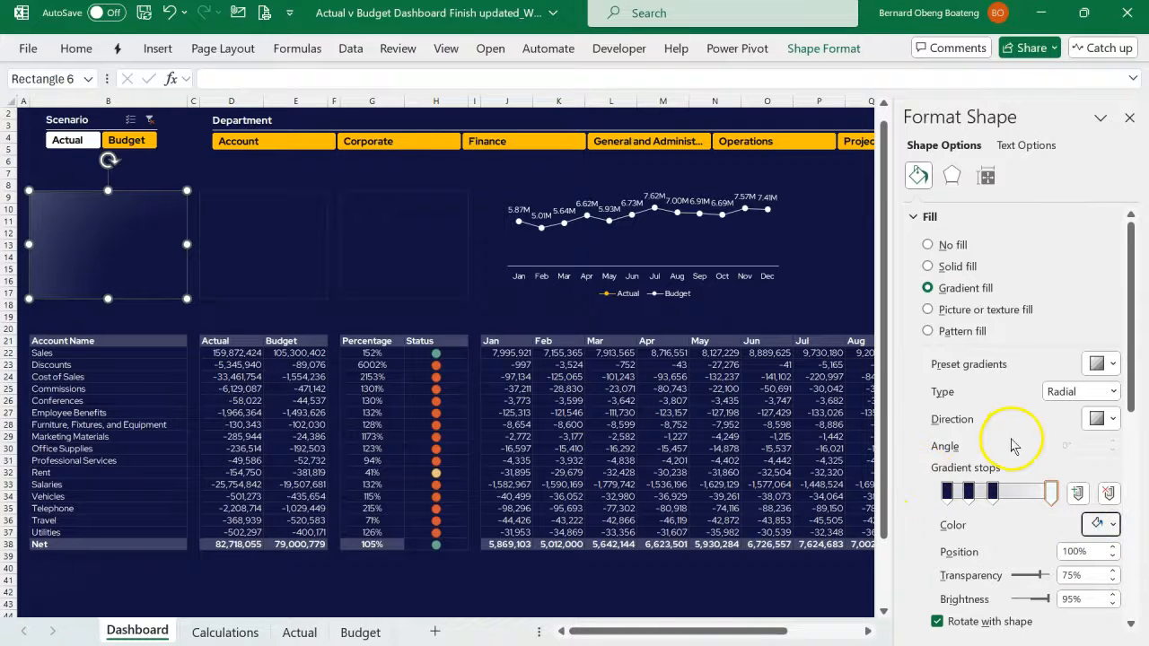
click(276, 292)
- Give the card rectangle a white solid outline, 0.5 pt wide with 85% transparency
click(172, 263)
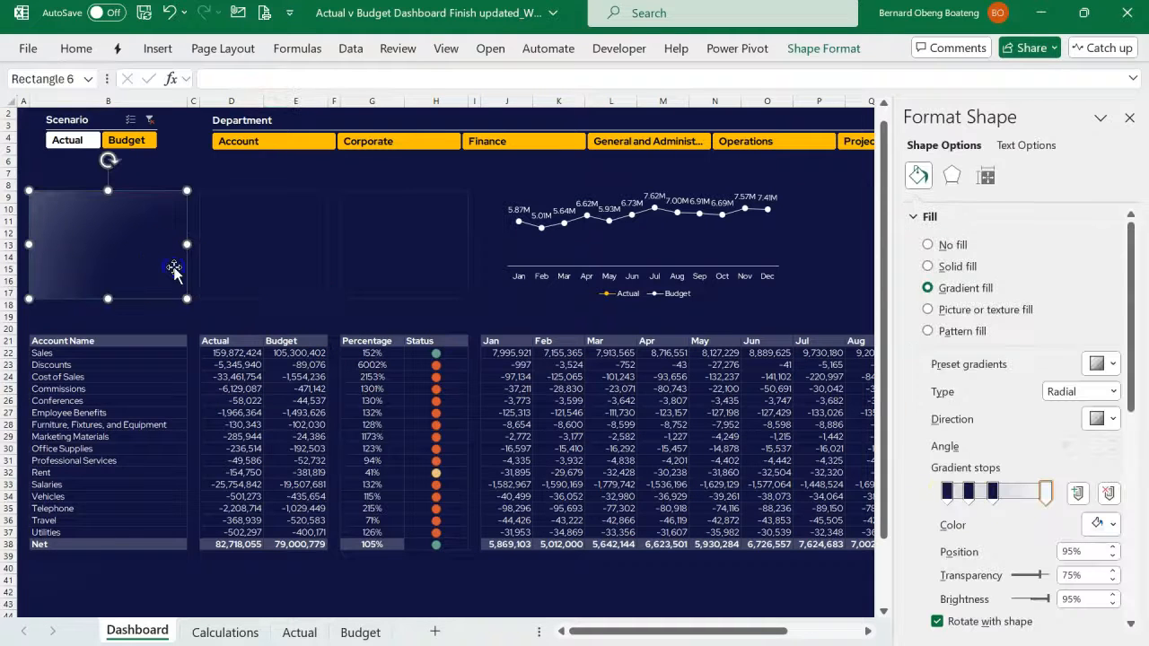
click(928, 216)
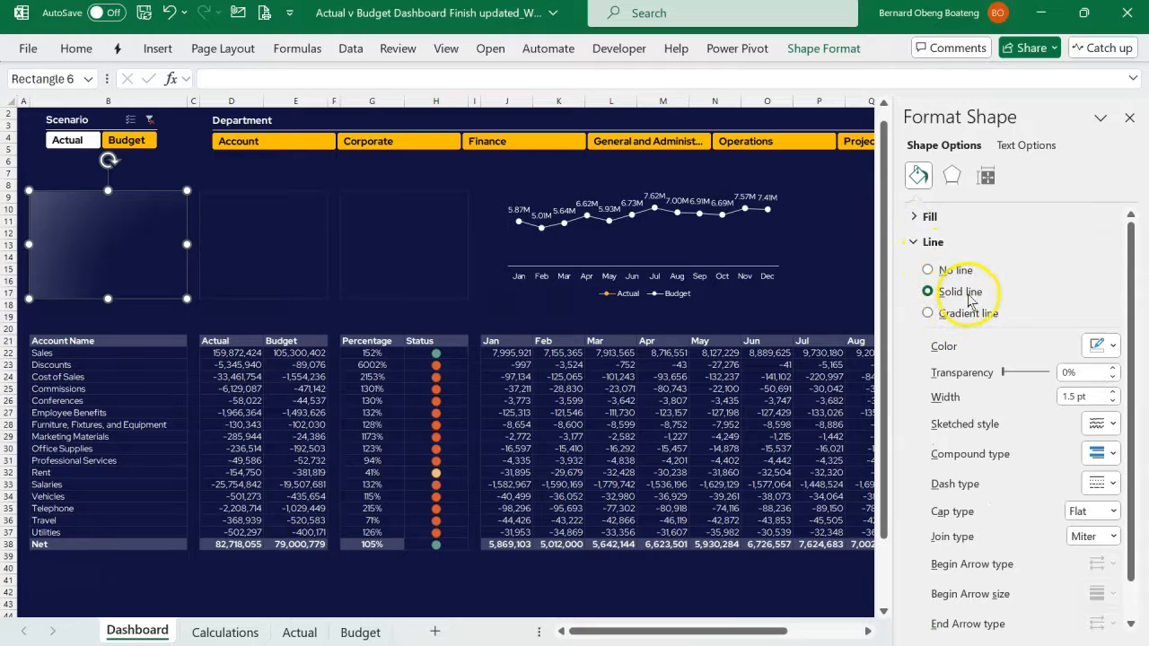
click(1112, 346)
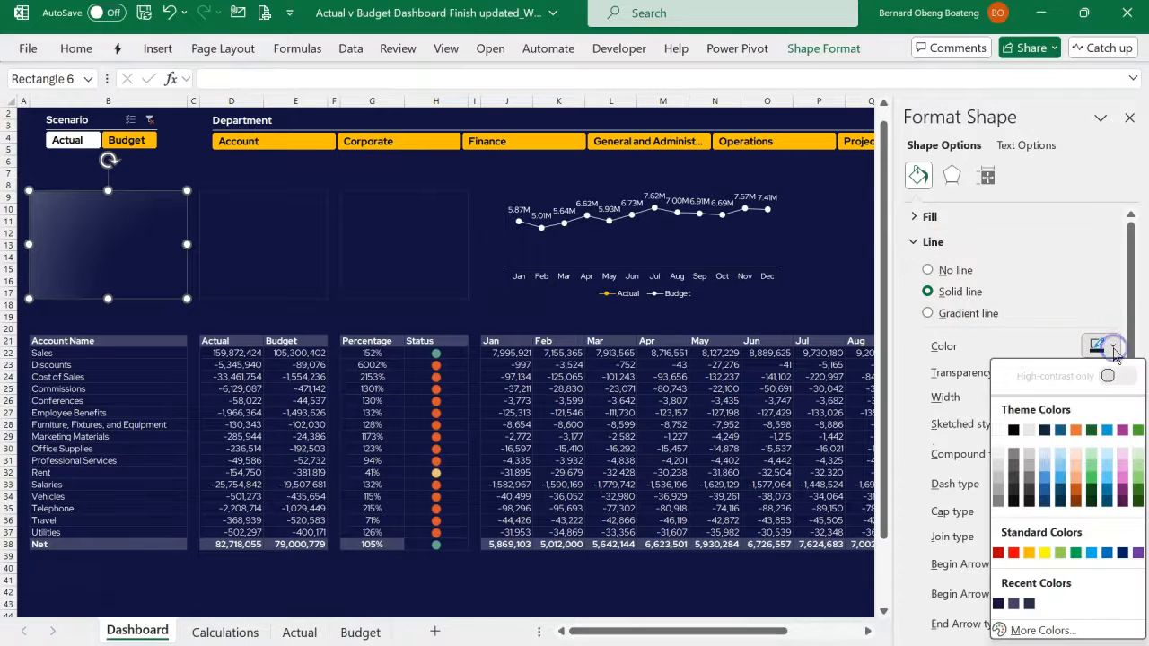
click(997, 430)
click(1113, 400)
click(1113, 401)
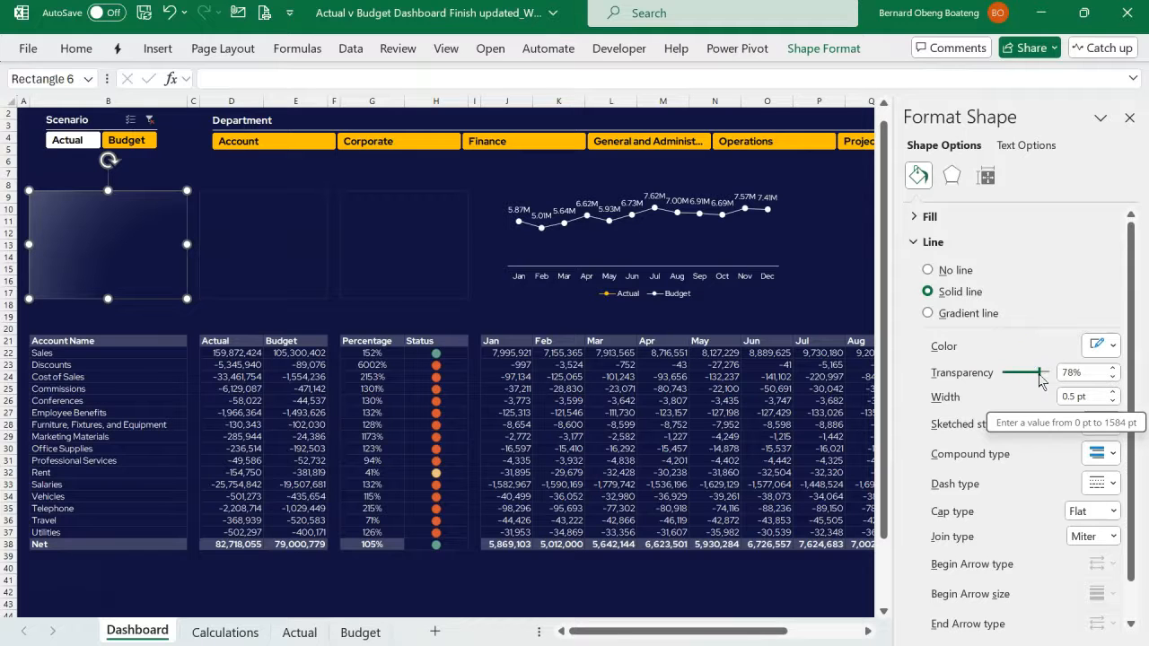
click(539, 248)
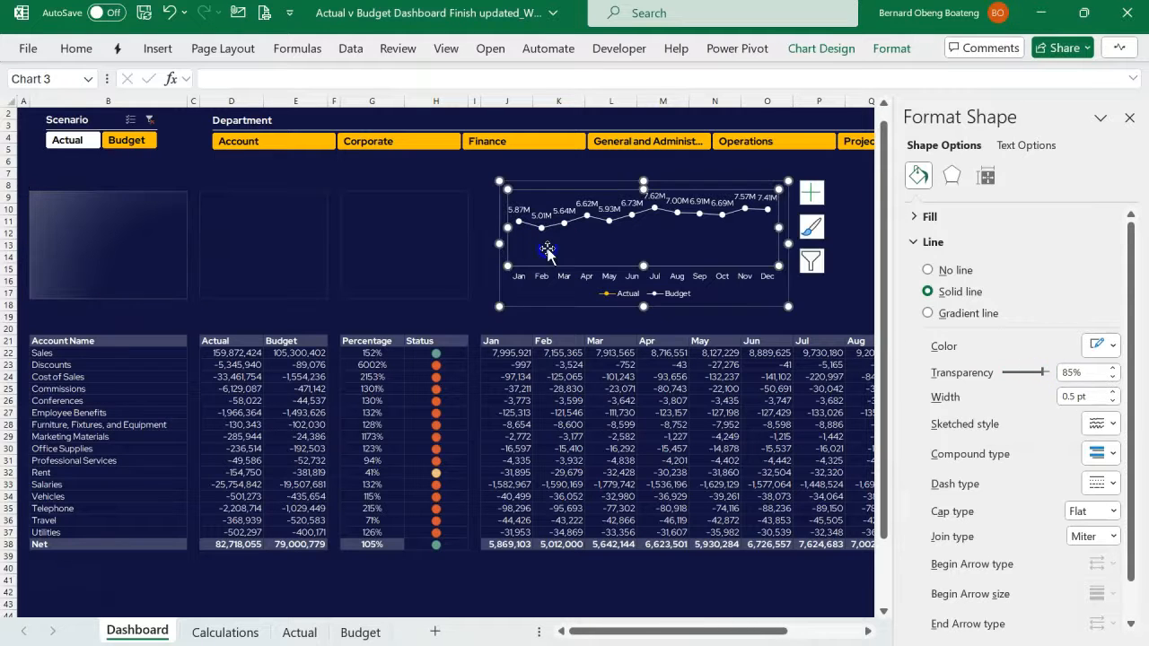
click(305, 249)
click(164, 249)
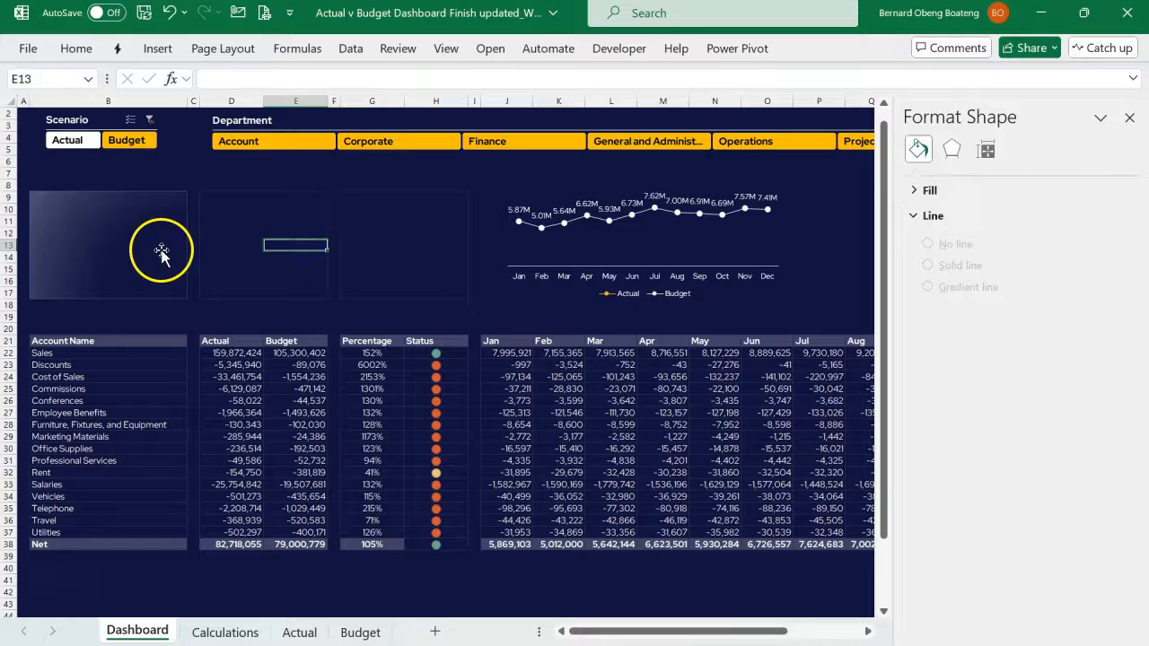
click(253, 172)
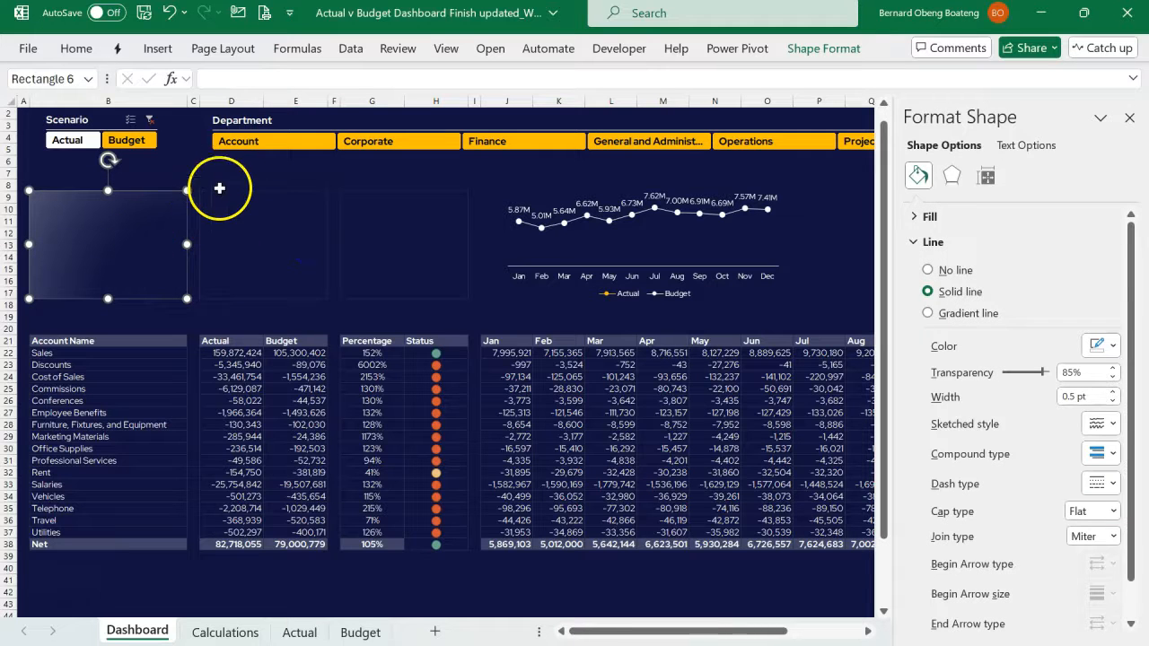
click(235, 177)
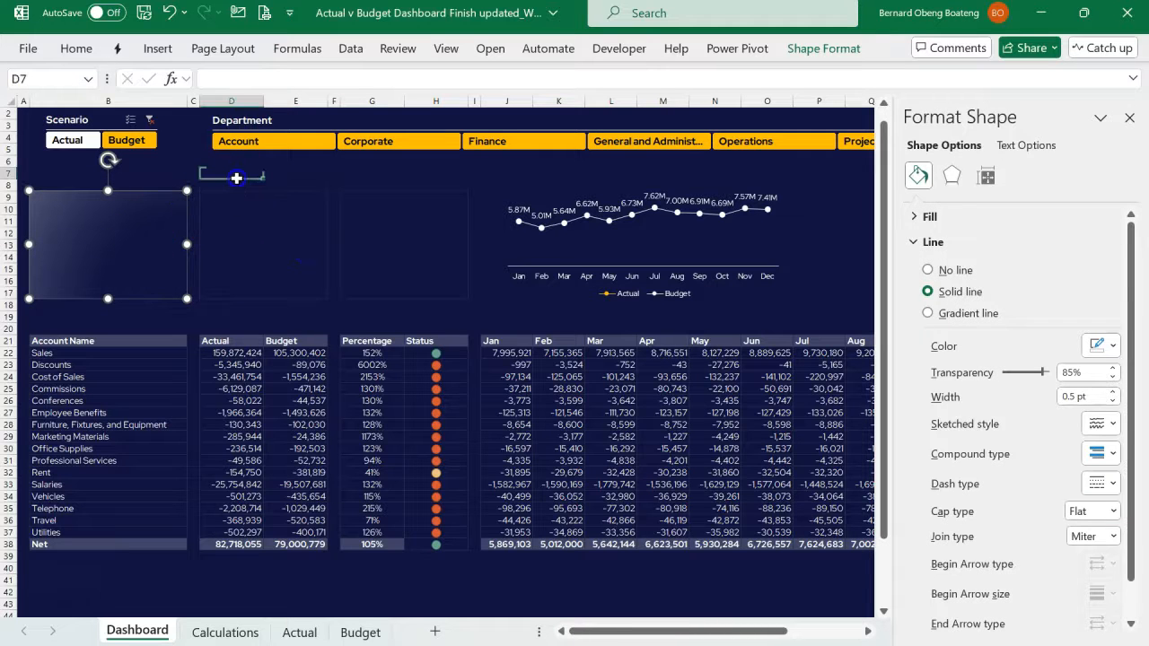
- Bring the Actual, Budget and variance totals in column C of the Calculations sheet into view and close the shape formatting options
click(162, 236)
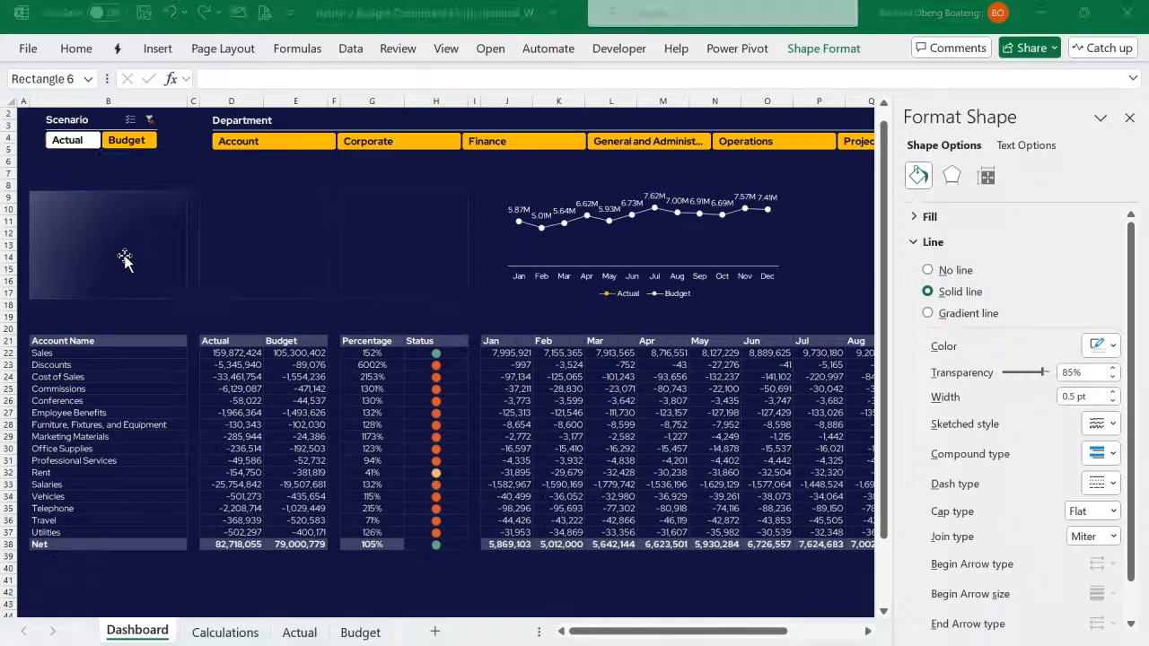
click(123, 257)
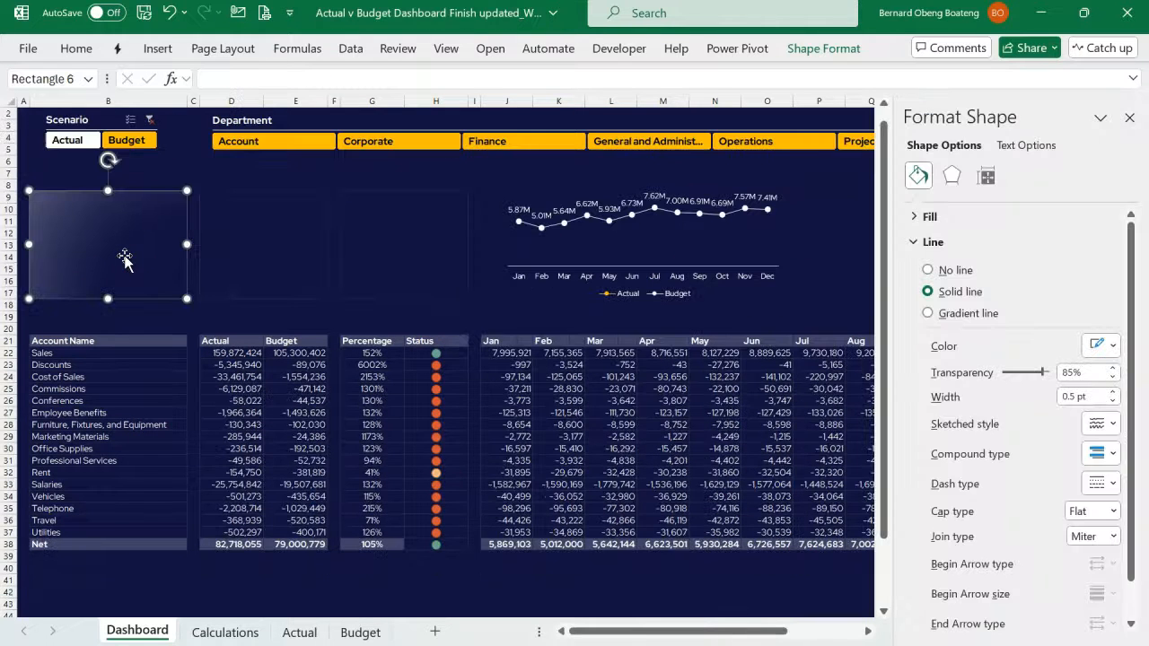
click(224, 632)
scroll(276, 517, down, 4)
scroll(276, 517, left, 5)
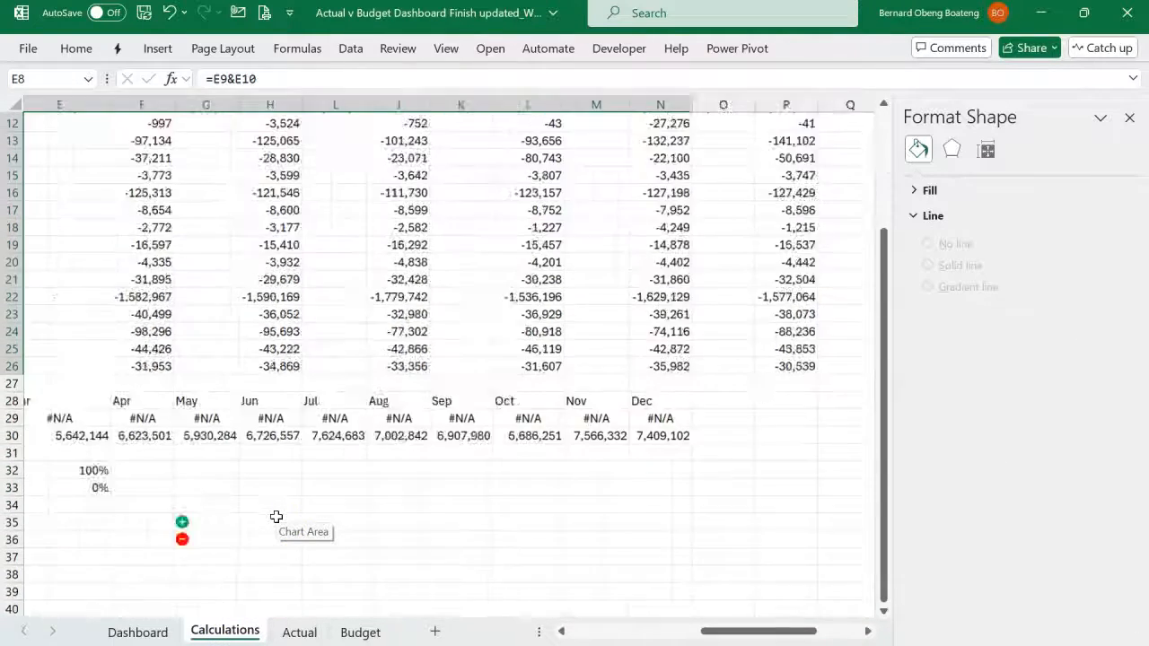
scroll(276, 517, left, 1)
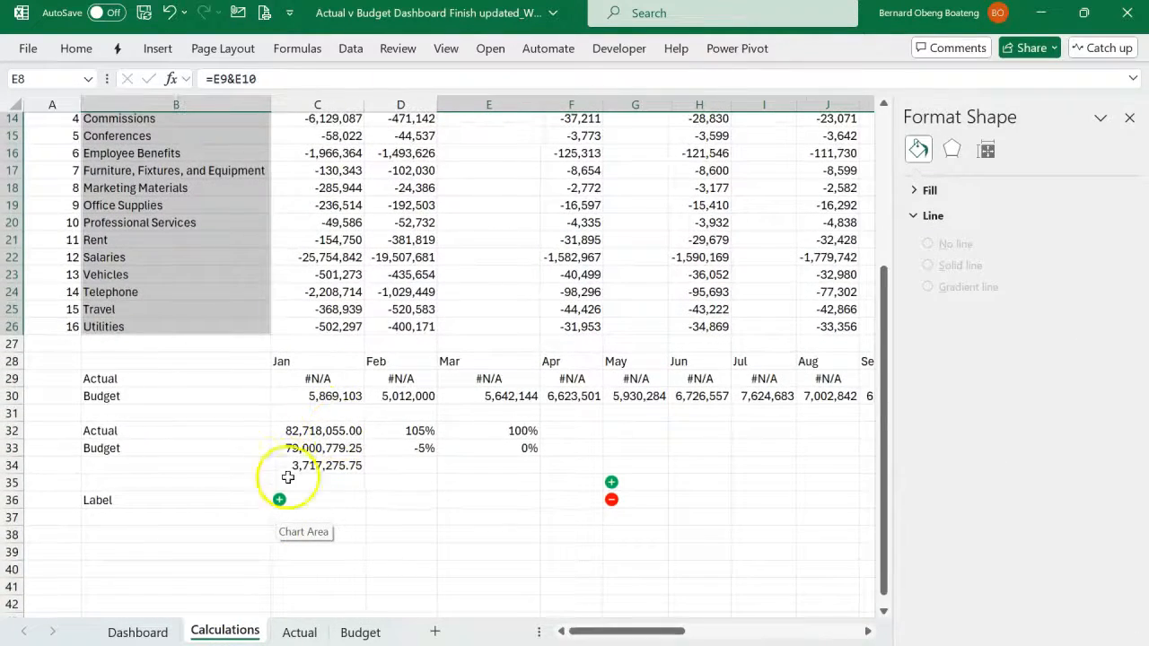
click(1129, 118)
- Apply the custom number format 0.00,,"M" to the totals in C32:C34 of the Calculations sheet
drag(350, 433, 347, 464)
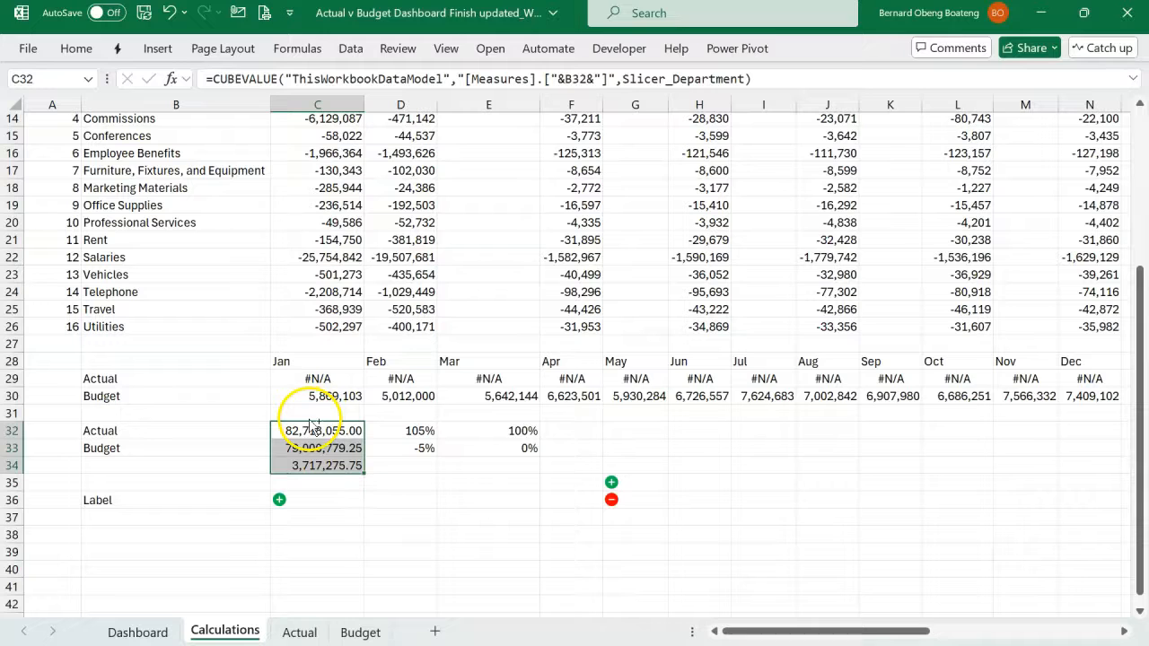
key(ctrl+1)
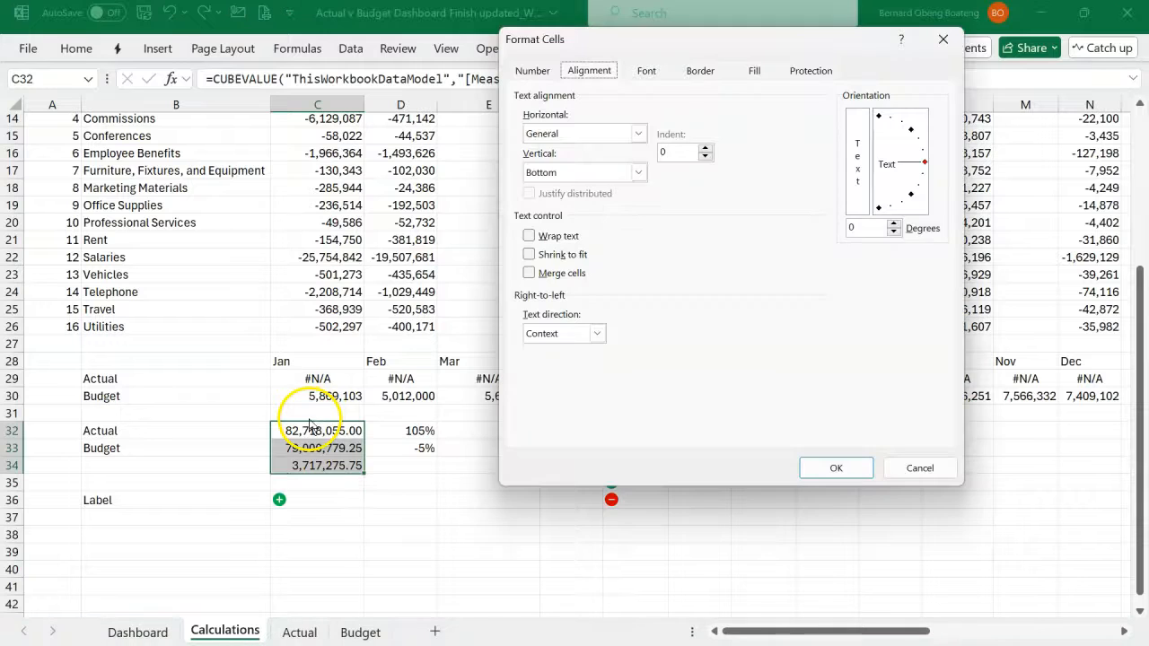
click(539, 73)
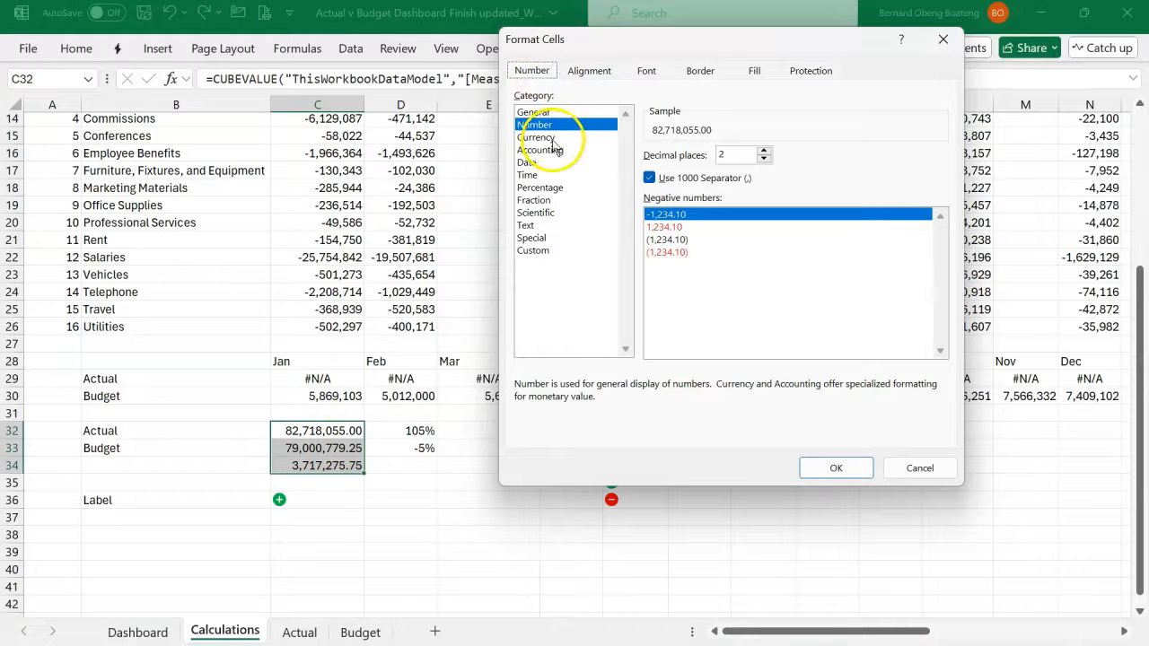
click(533, 250)
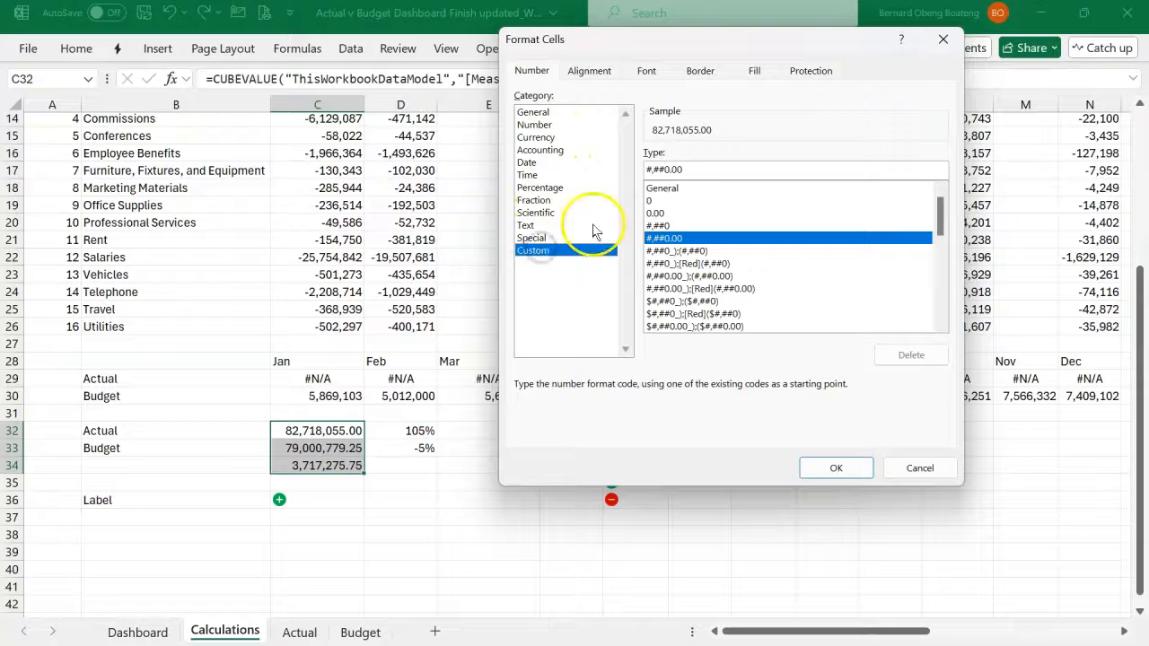
drag(692, 171, 593, 176)
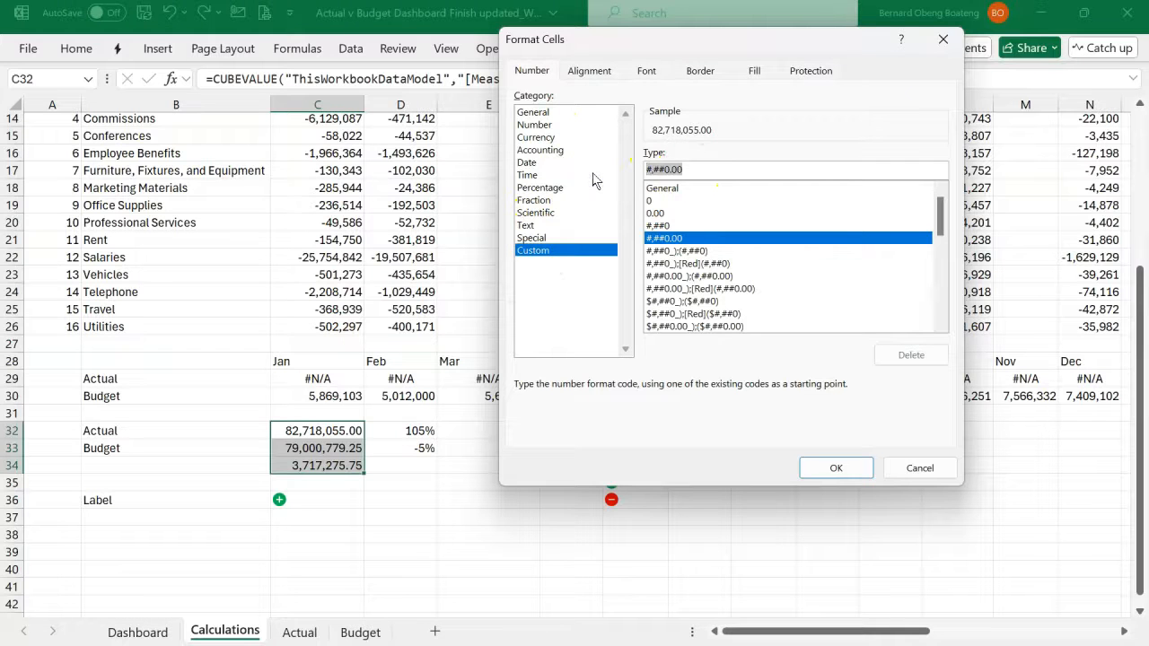
text(0.00)
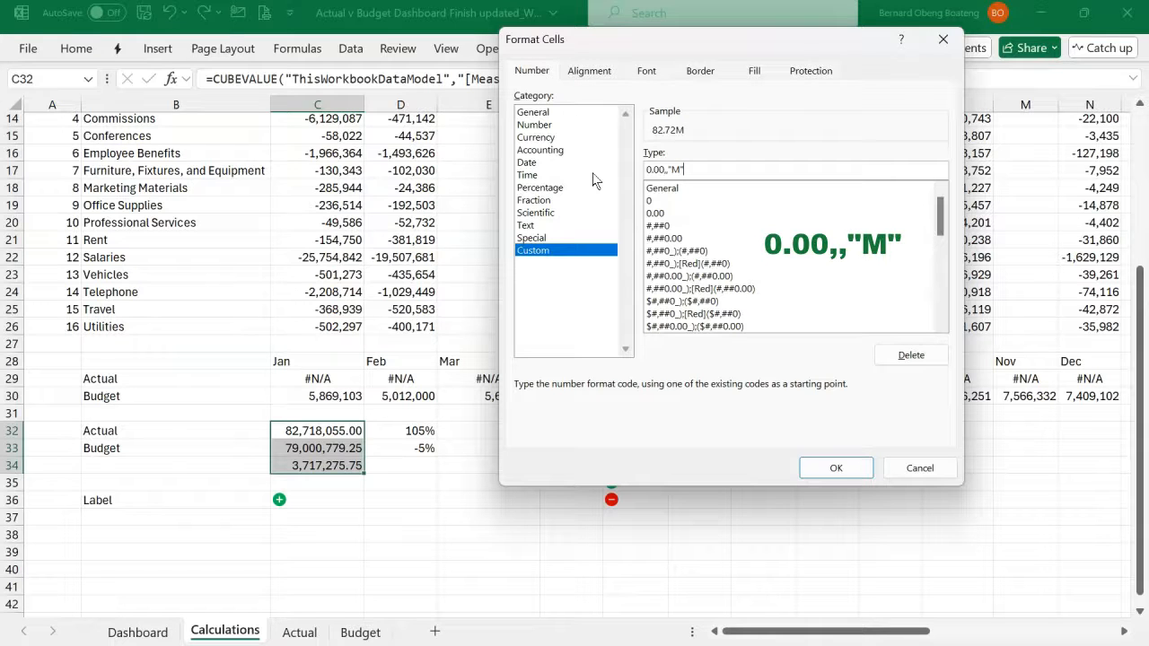
click(833, 468)
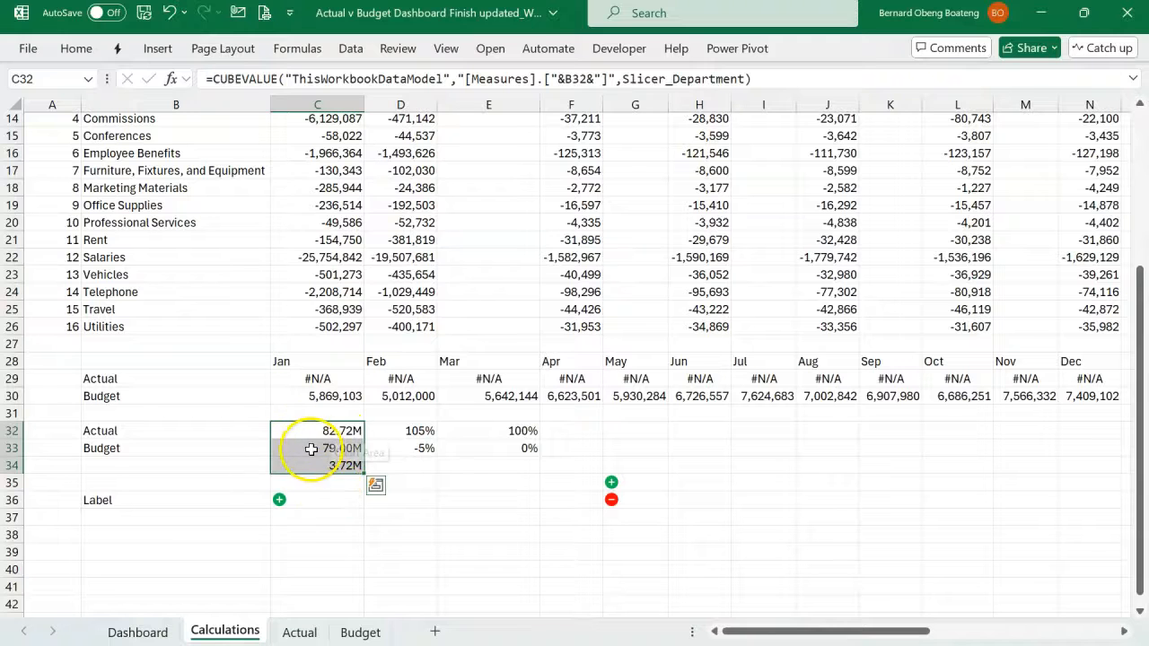
- Link the text of the gradient card on the Dashboard sheet to the Actual total with =Calculations!C32
click(164, 631)
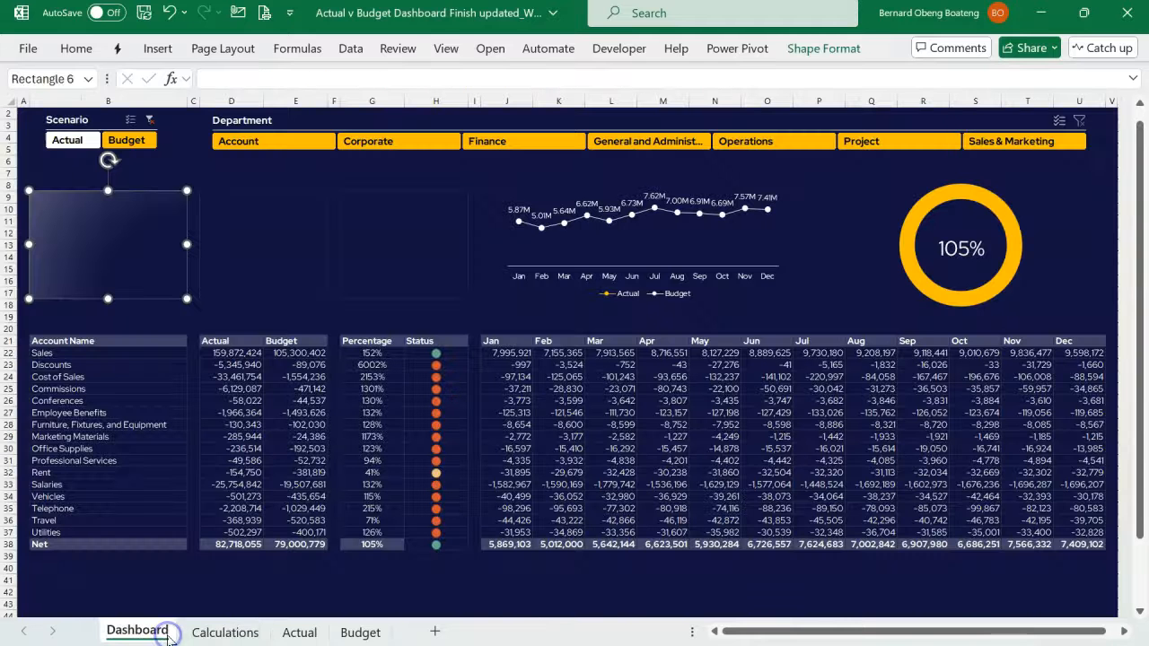
click(171, 162)
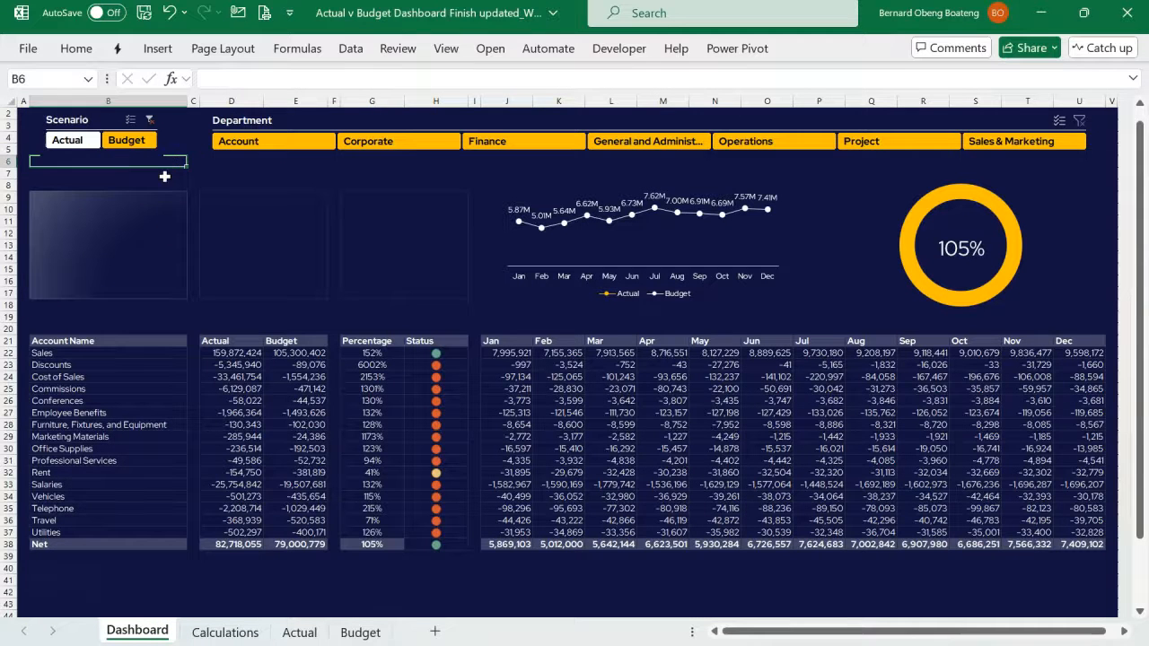
click(149, 224)
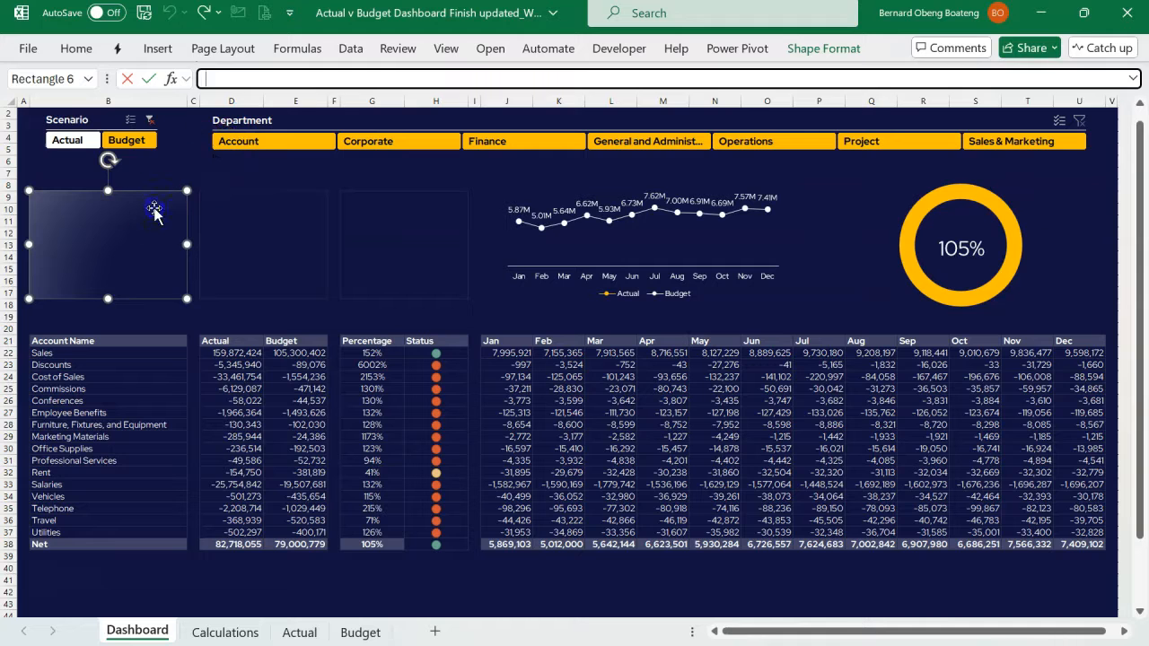
click(266, 78)
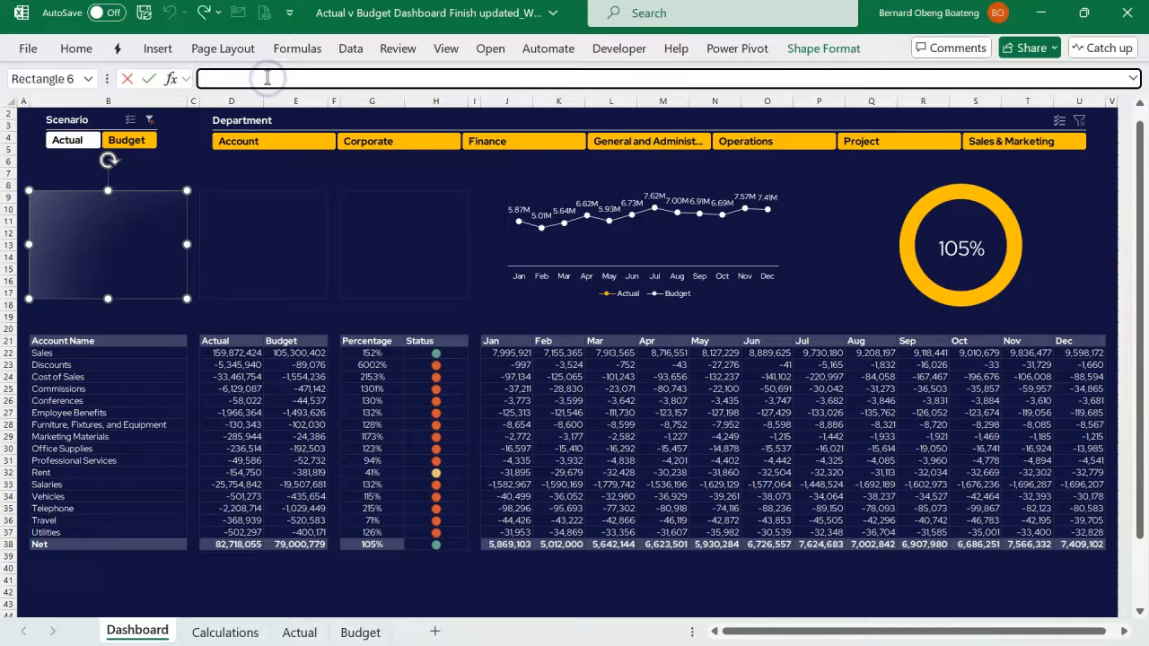
text(=)
click(224, 632)
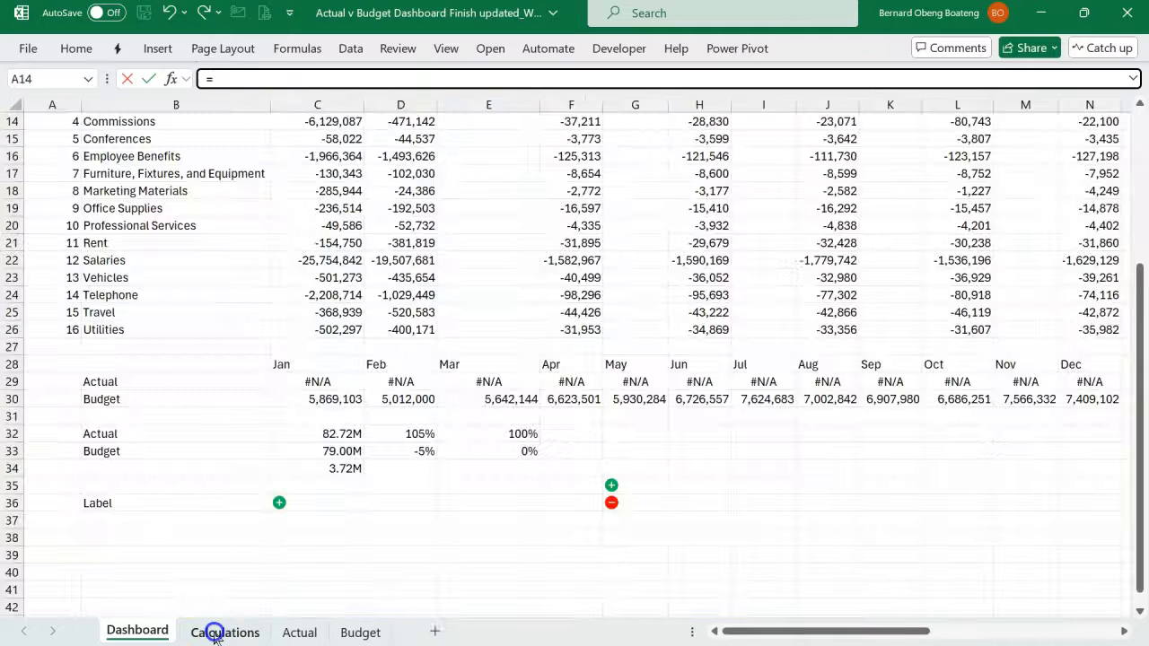
click(320, 436)
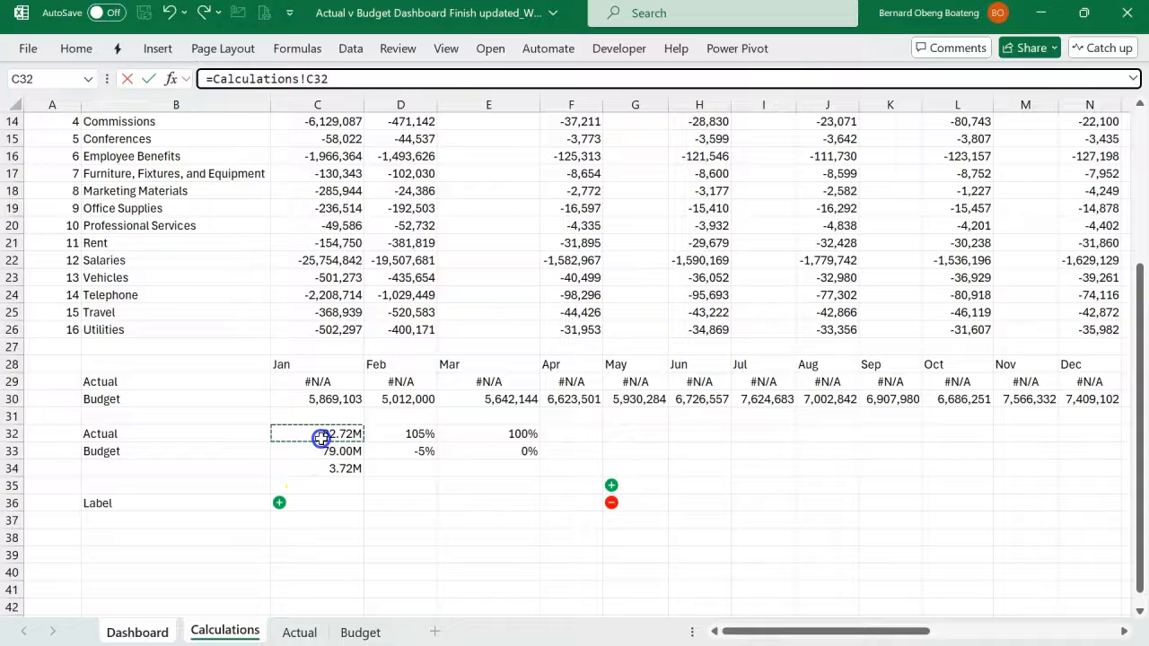
key(Return)
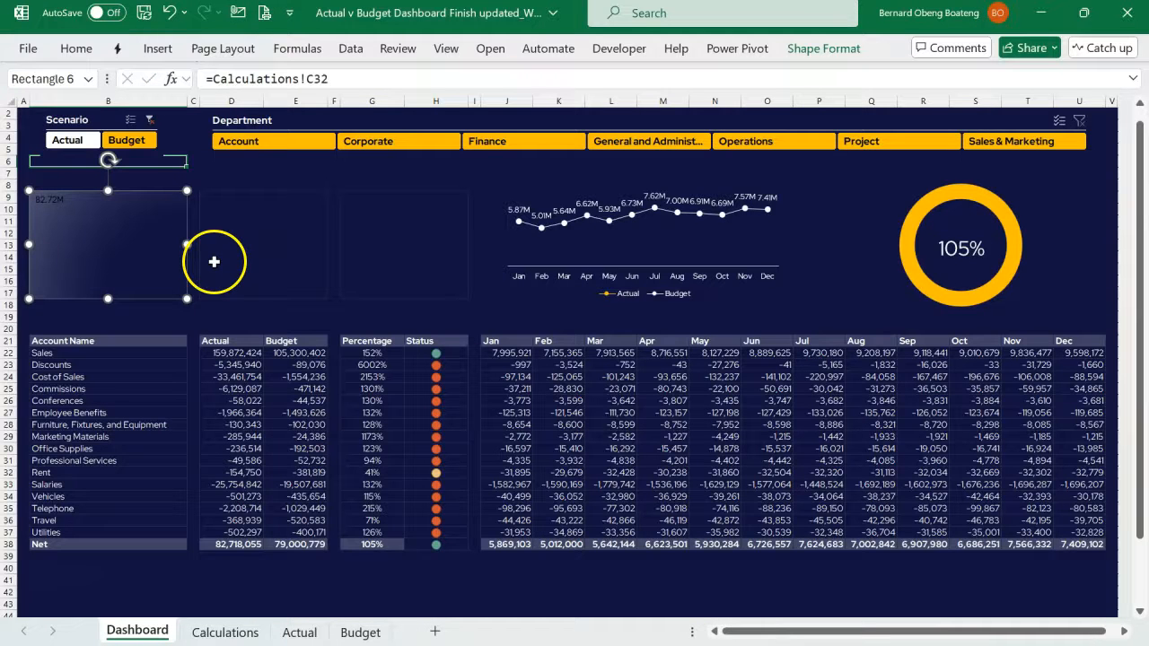
- Format the card's linked total as bold white 32 pt text, centred horizontally and vertically
click(76, 50)
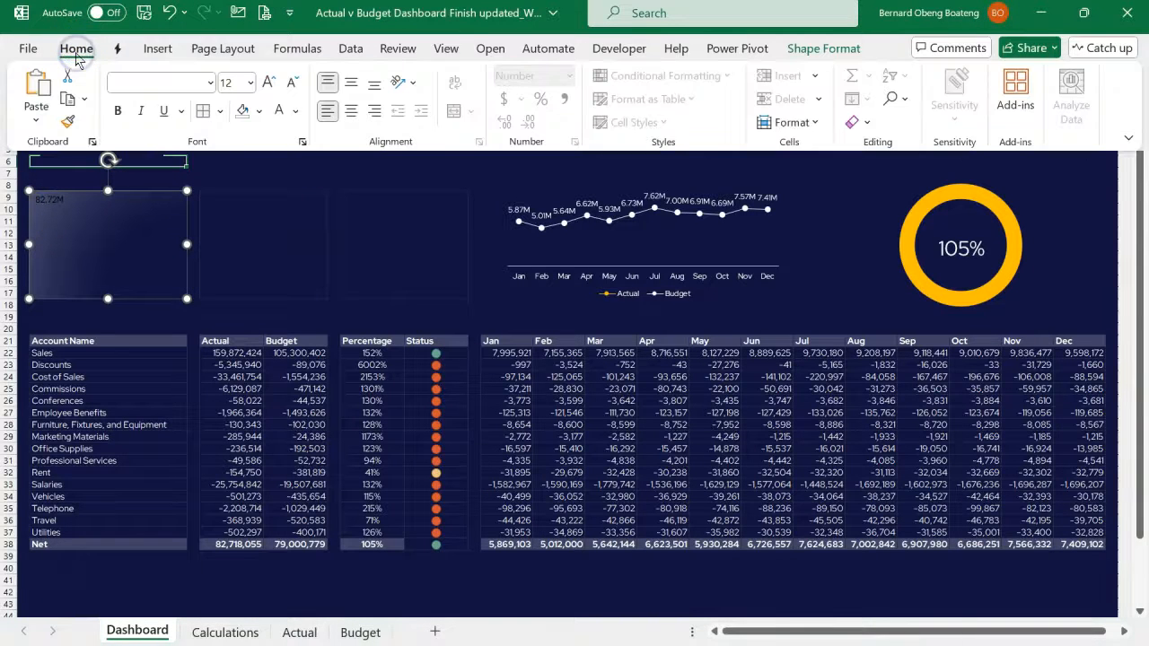
click(270, 86)
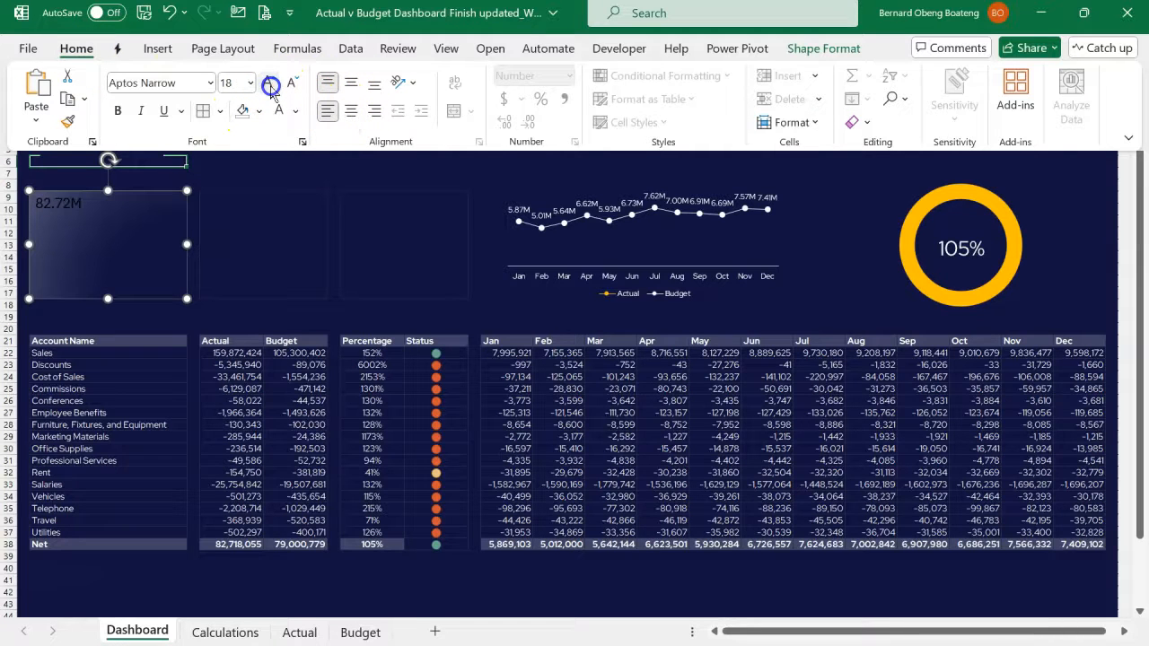
click(269, 86)
click(269, 85)
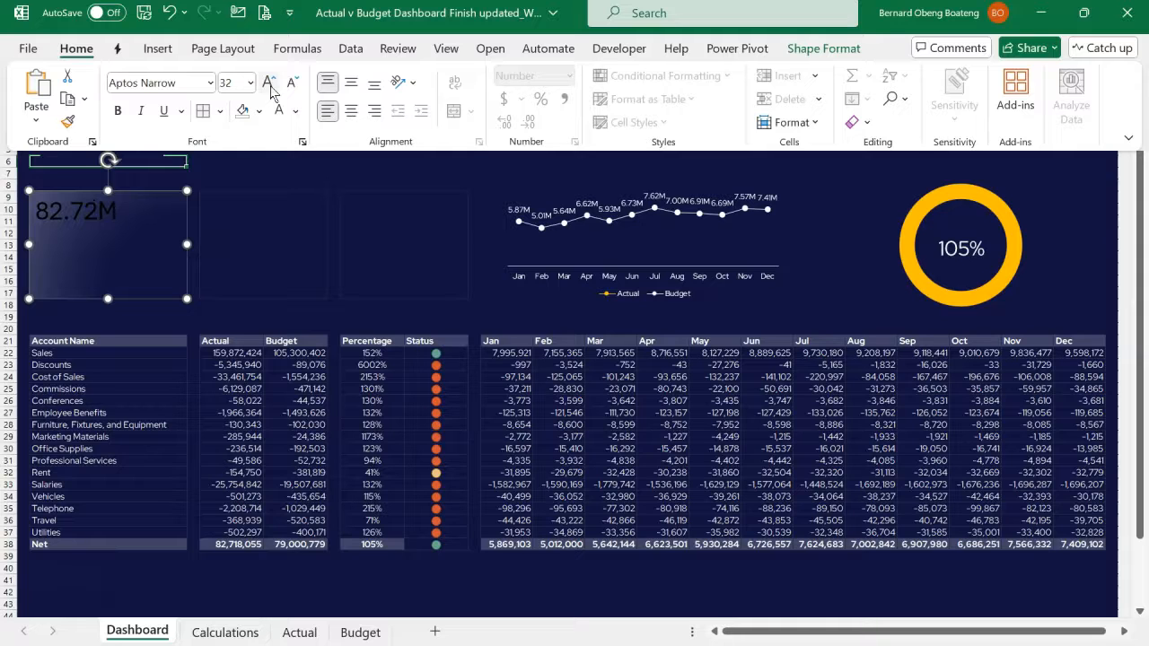
click(351, 81)
click(352, 110)
click(115, 111)
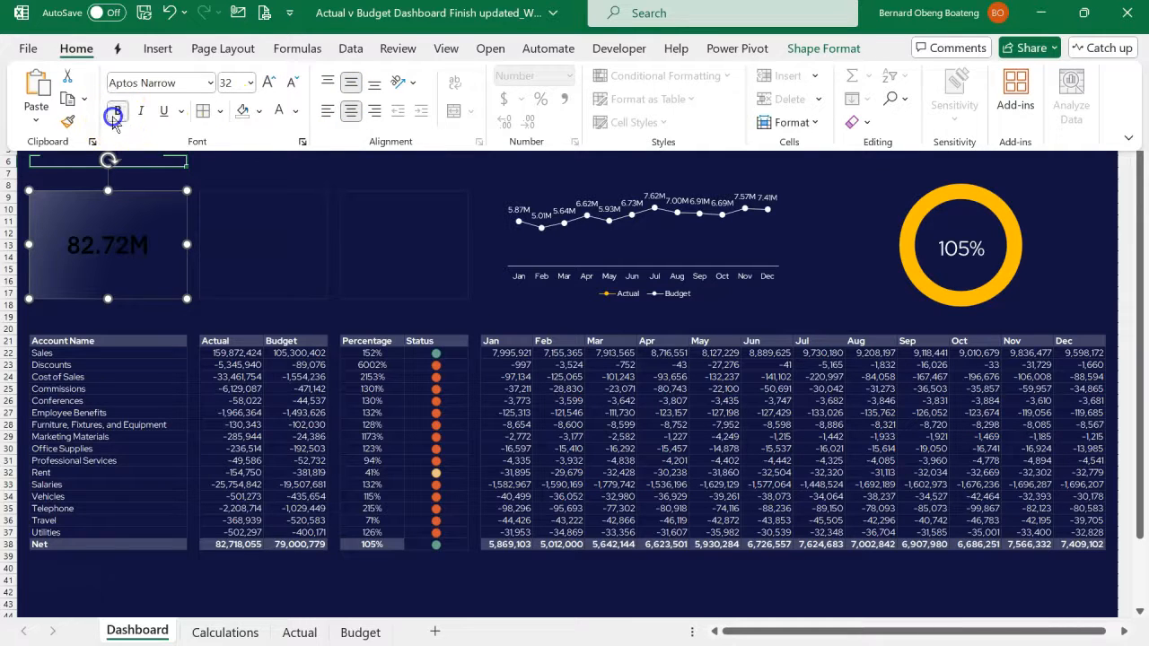
click(276, 110)
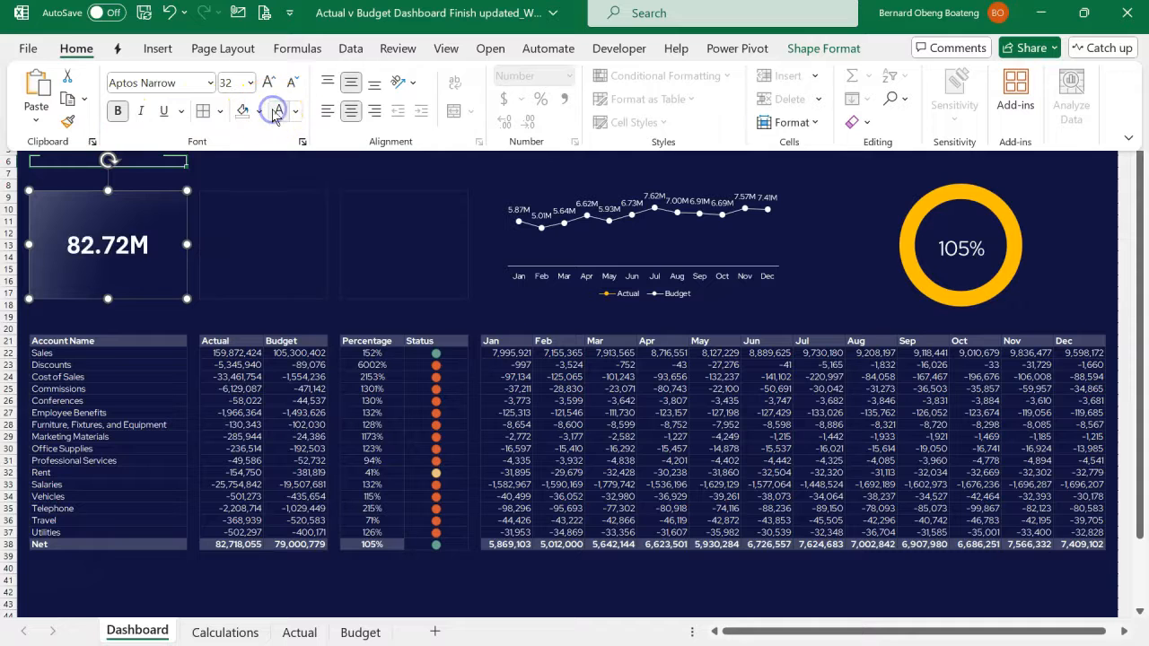
click(270, 169)
- Duplicate the Total Actual card over columns D and E and resize the copy to the outlined area's width
click(159, 225)
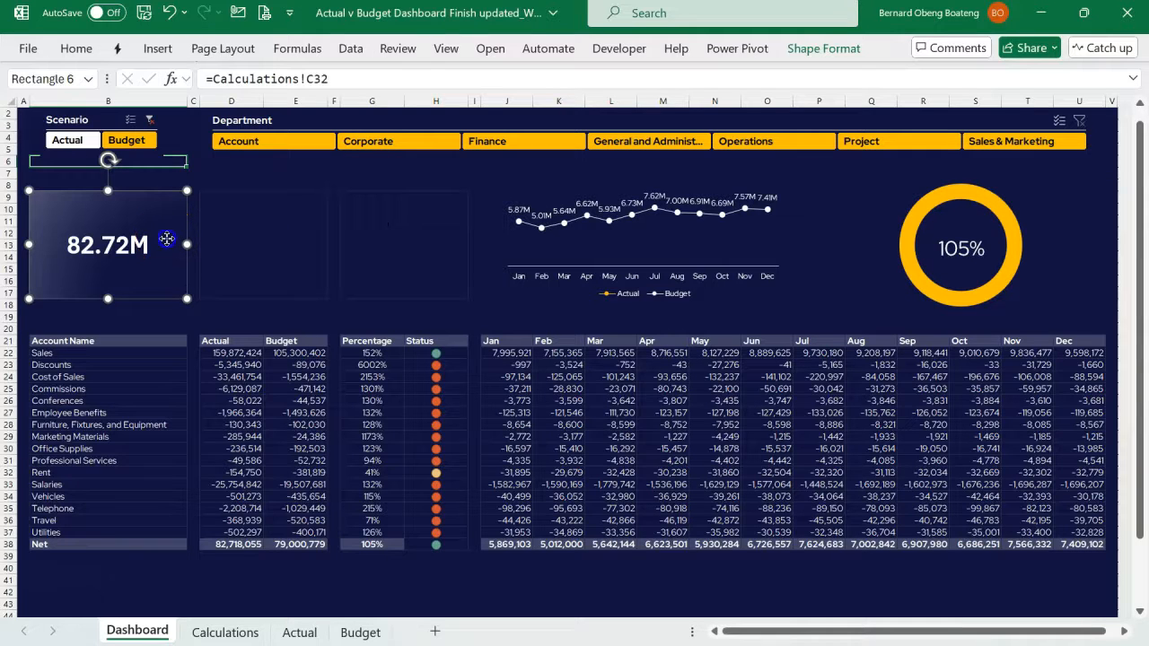
drag(167, 239, 310, 243)
drag(174, 244, 198, 245)
drag(331, 244, 327, 244)
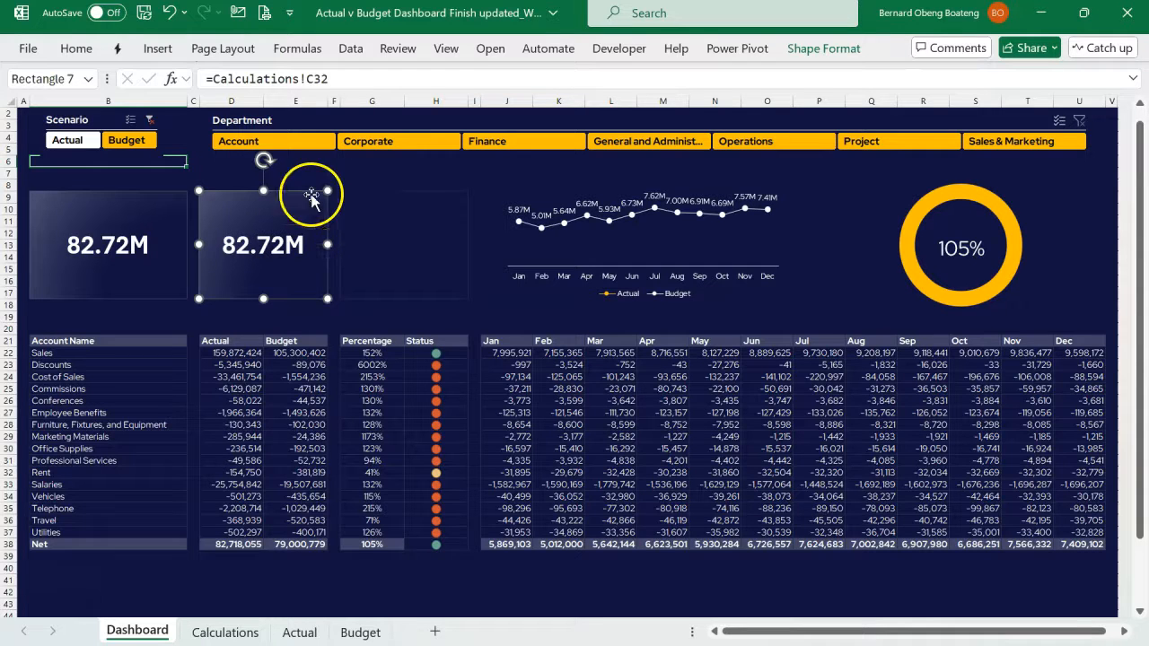
- Look up the Budget total's cell on the Calculations sheet and relink the second card to =Calculations!C33
click(137, 220)
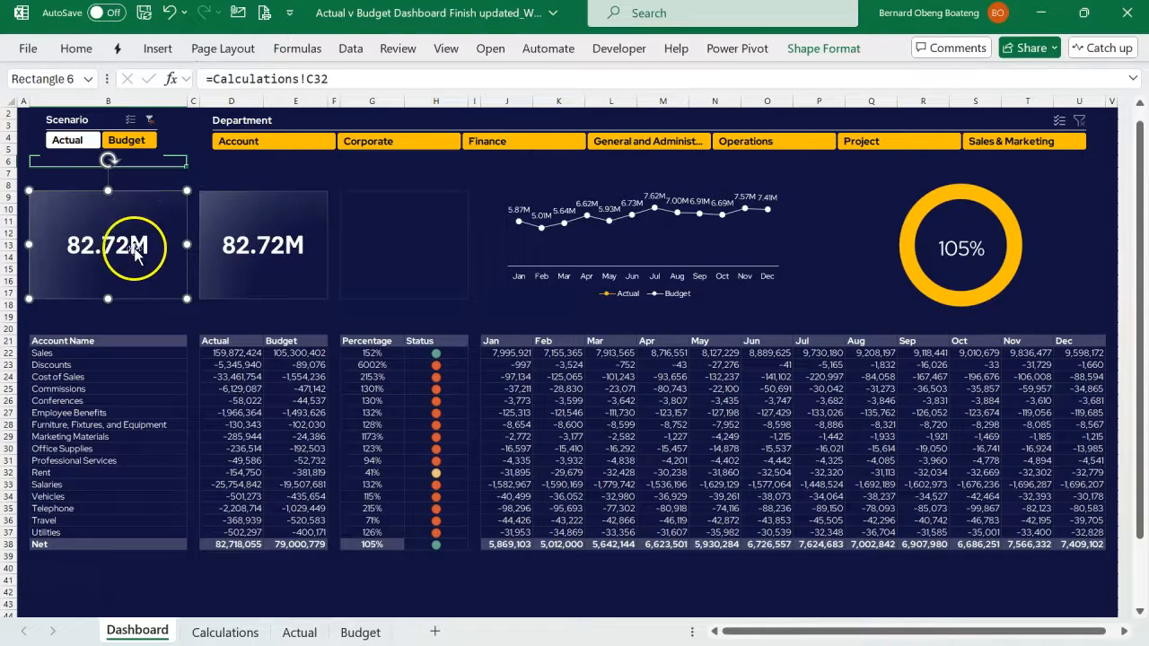
click(220, 633)
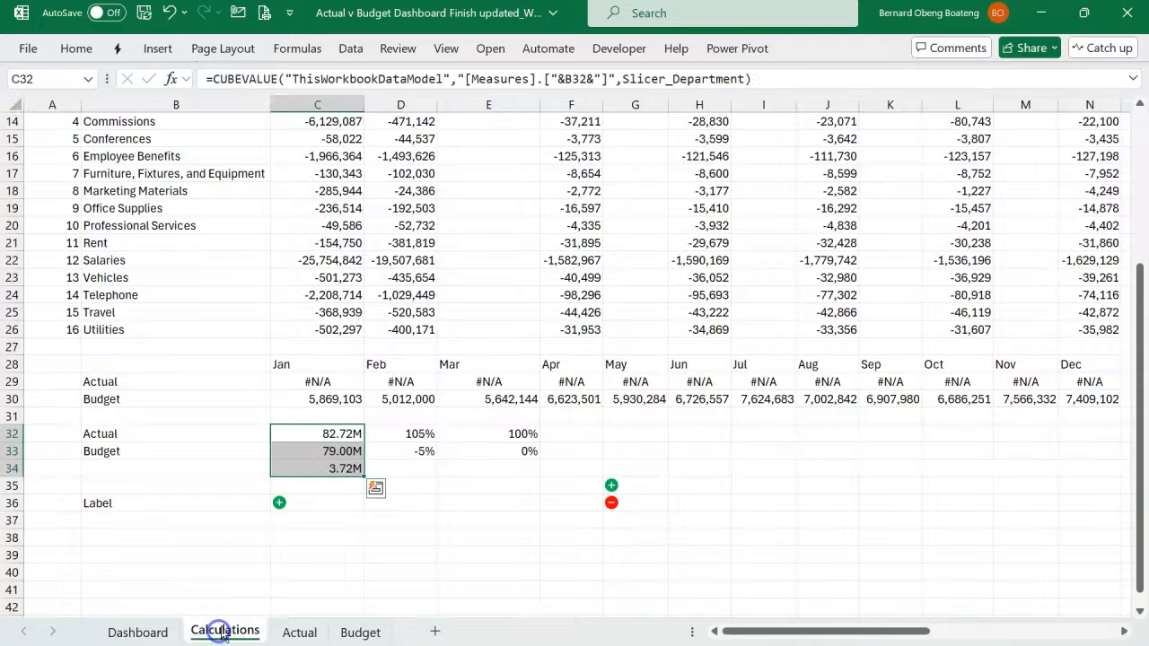
click(328, 452)
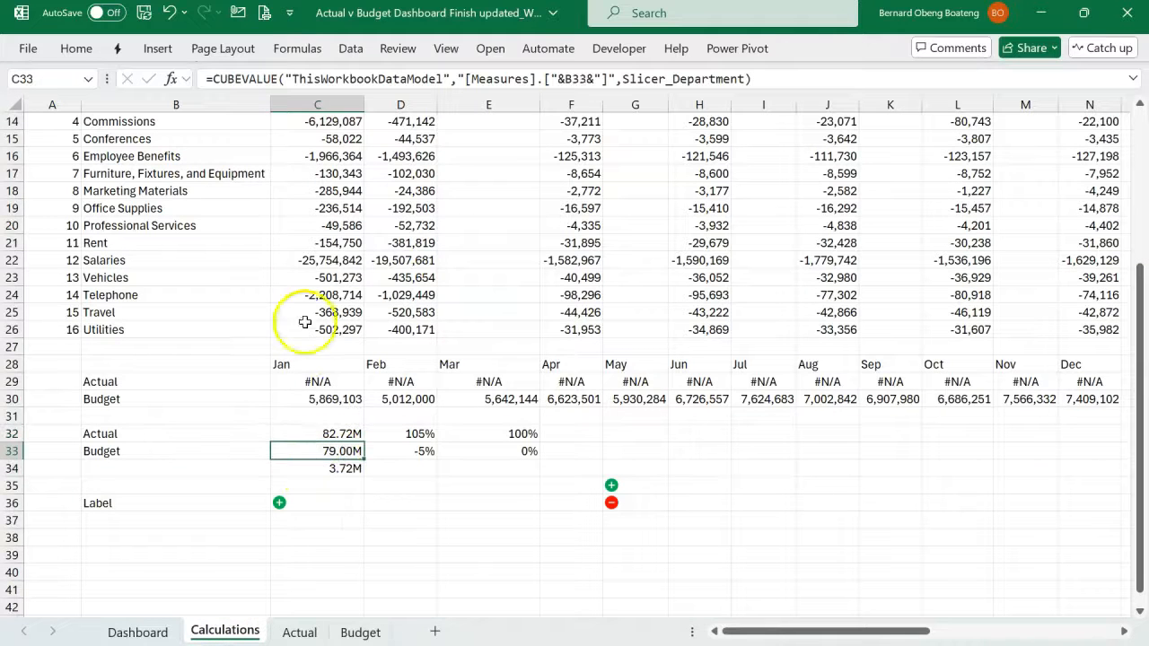
click(139, 631)
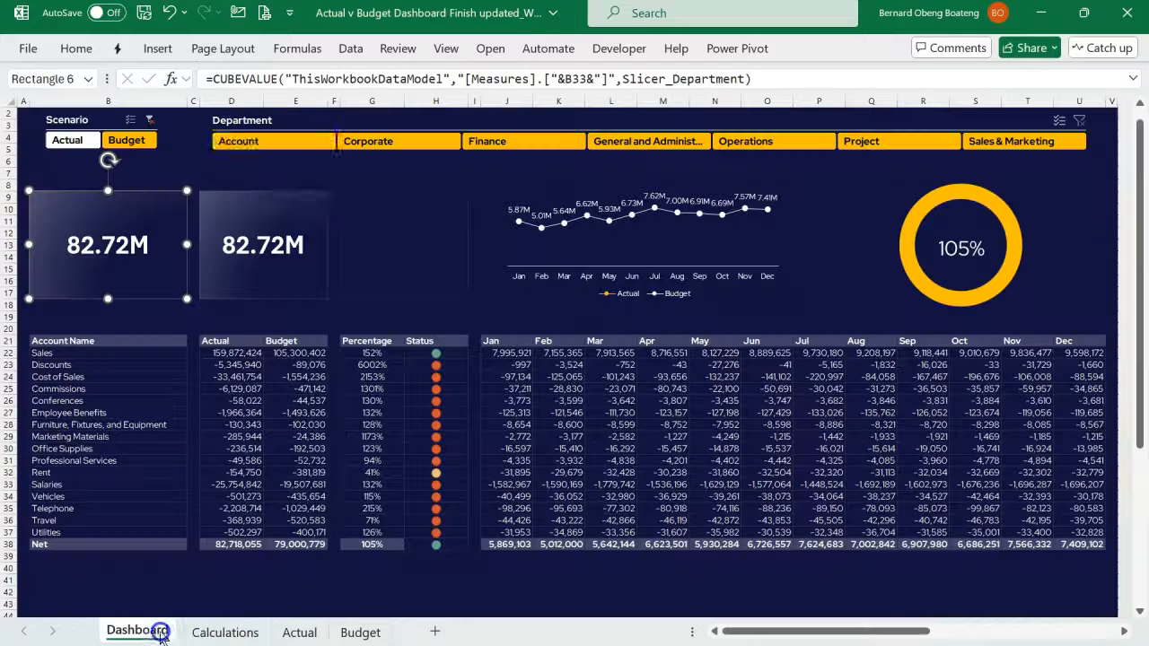
click(299, 201)
click(355, 79)
key(BackSpace)
text(3)
key(Return)
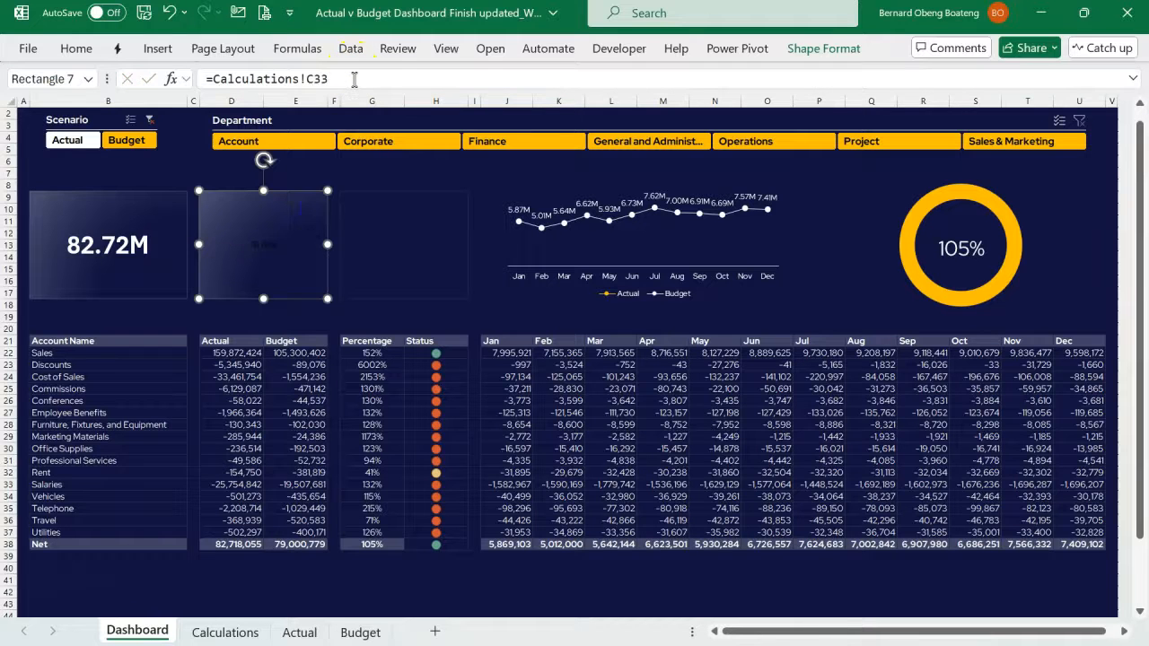
- Duplicate the second card and fit the copy into the outlined area over columns G and H
click(254, 259)
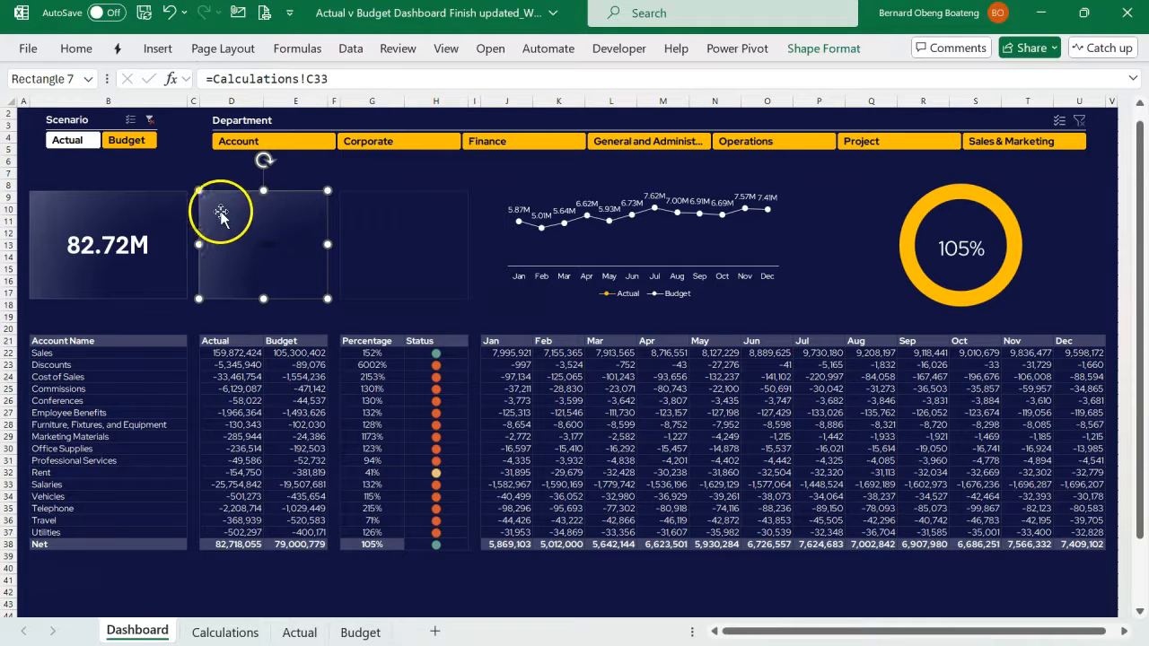
drag(253, 238, 392, 242)
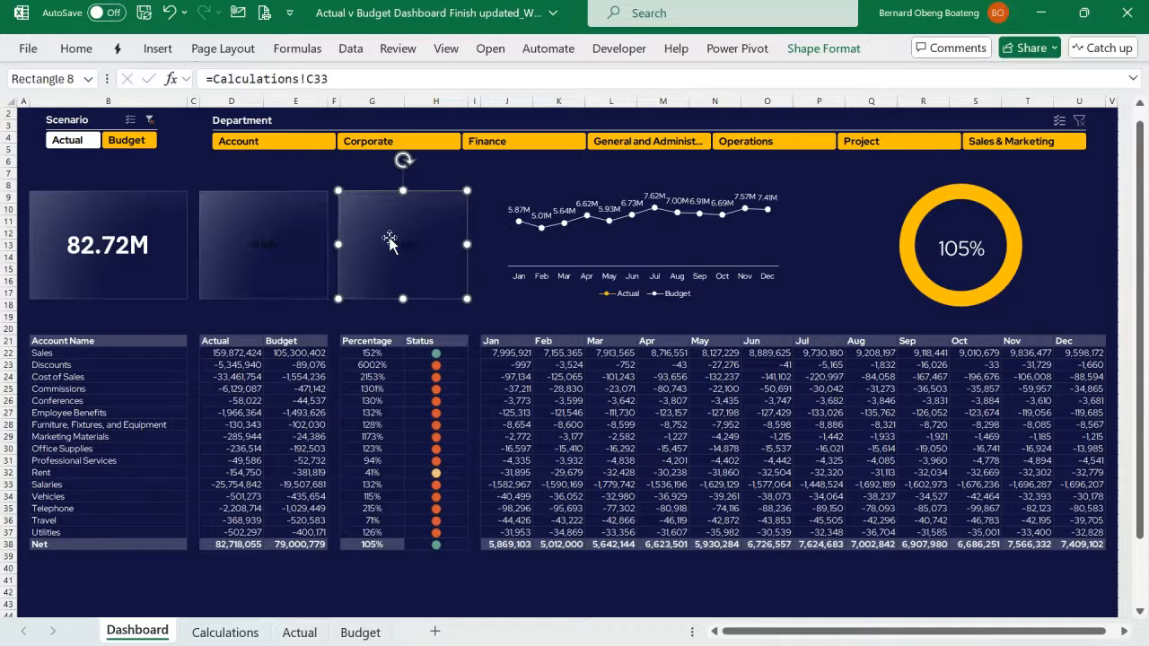
click(367, 167)
- Relink the third card to the variance total with =Calculations!C34
click(384, 228)
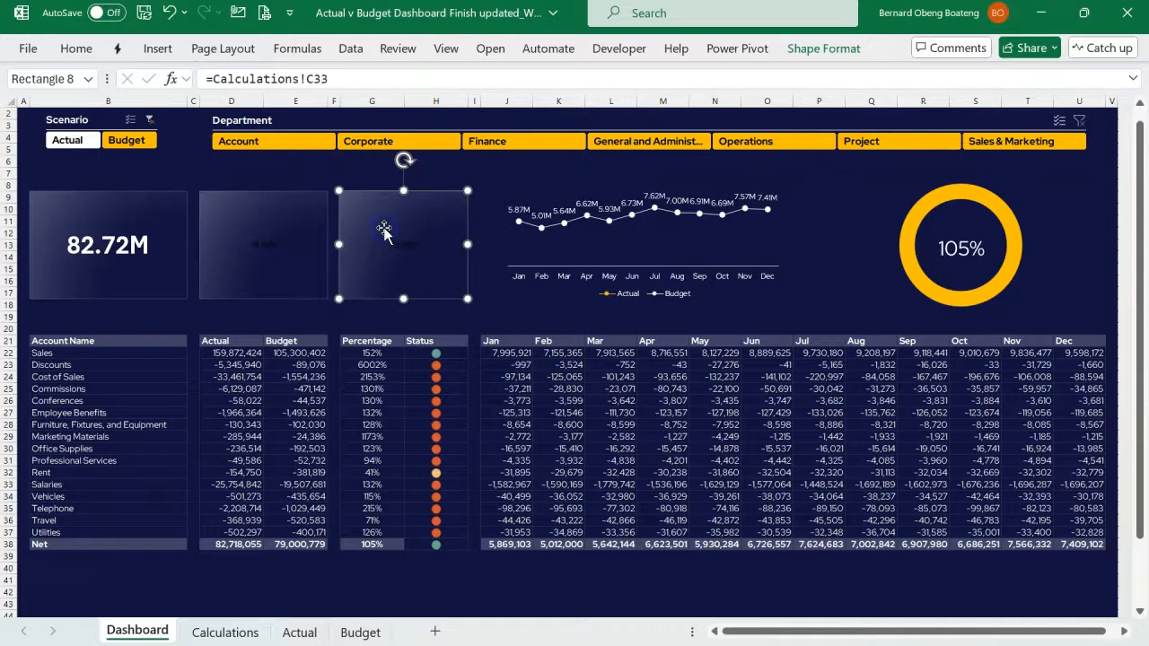
click(366, 79)
key(BackSpace)
text(4)
key(Return)
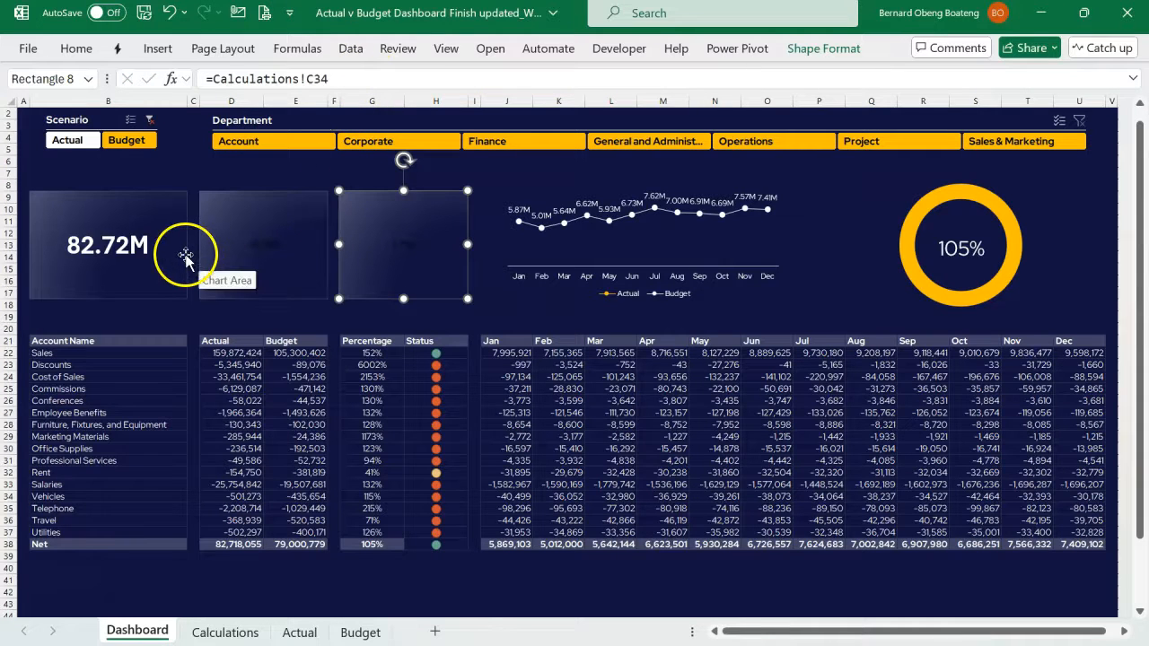
- Copy the formatting of the first card to the Budget and Variance cards with Format Painter
click(135, 249)
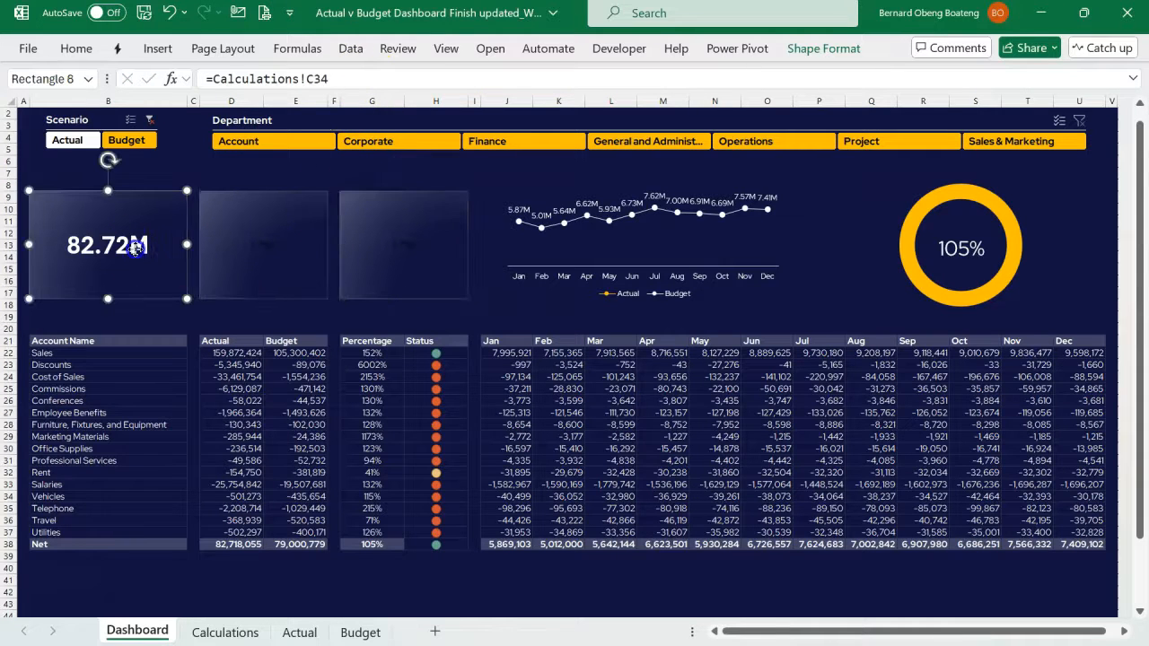
click(78, 45)
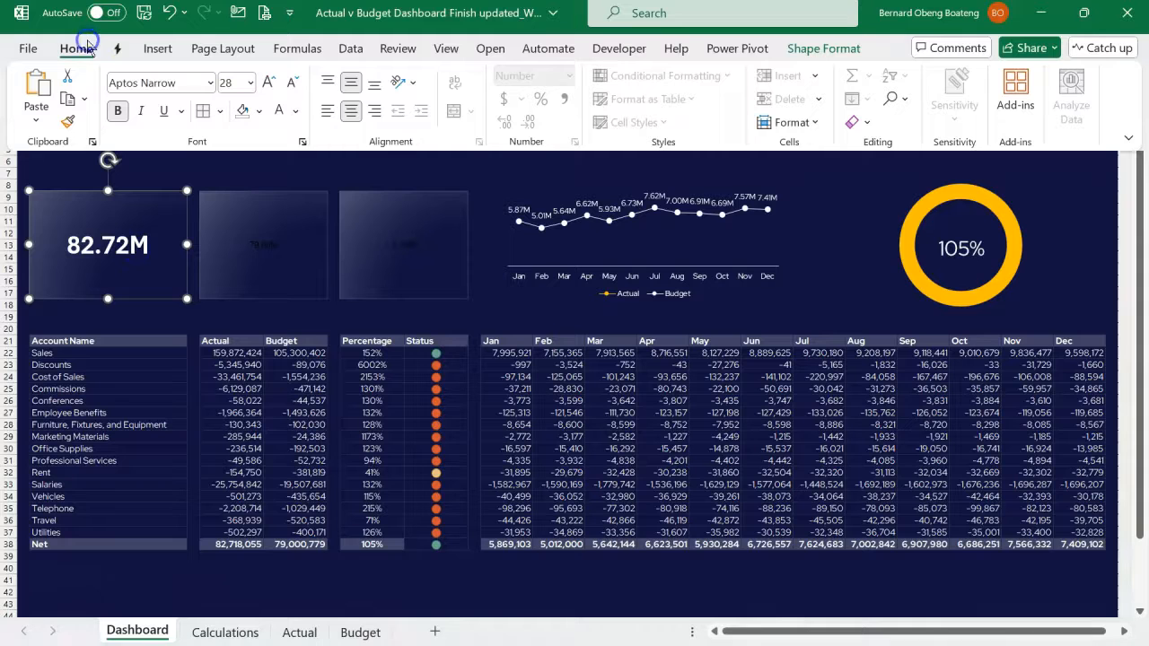
click(71, 130)
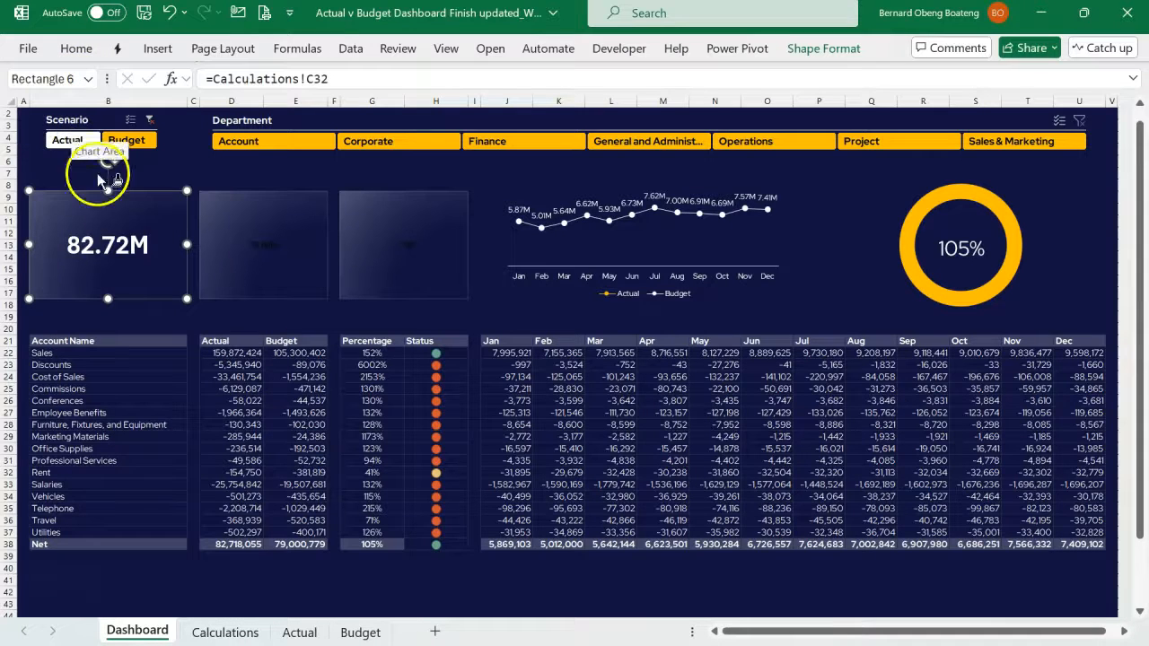
click(250, 220)
click(395, 225)
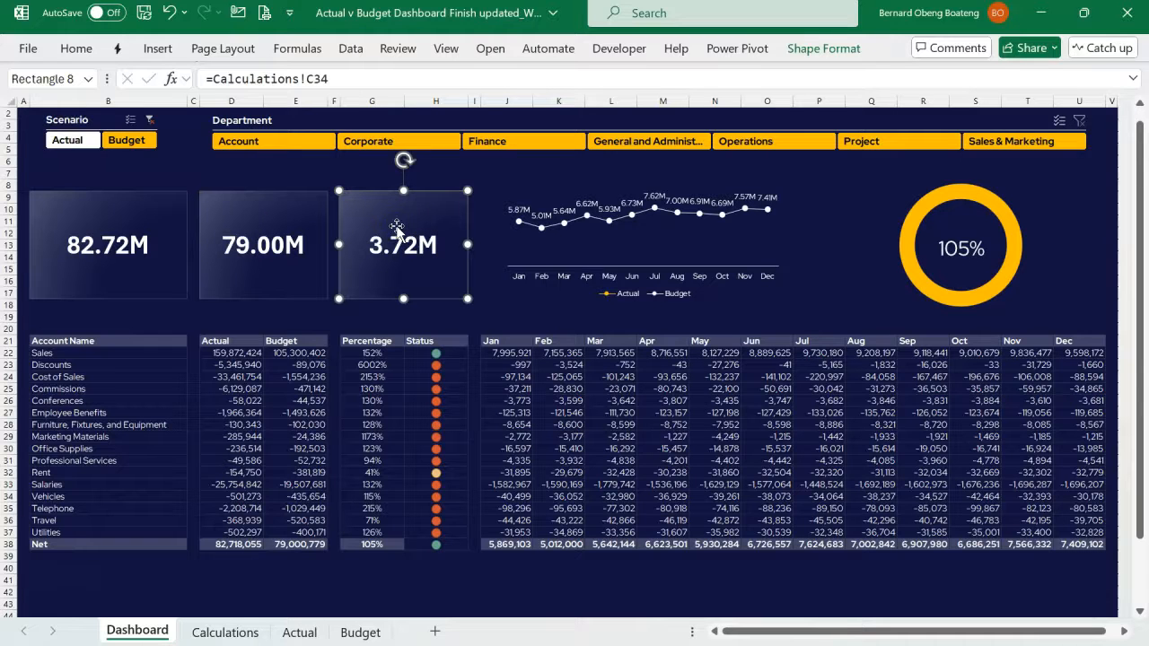
- Set the text of all three cards to Red Hat Display at size 32
click(159, 244)
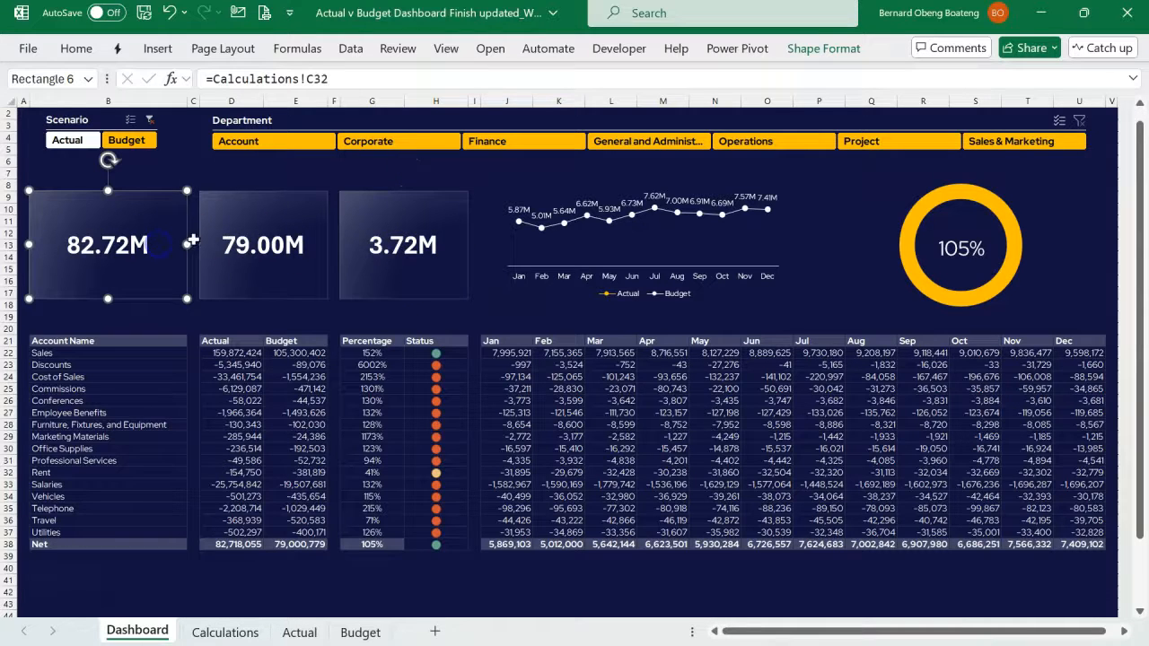
ctrl+click(251, 237)
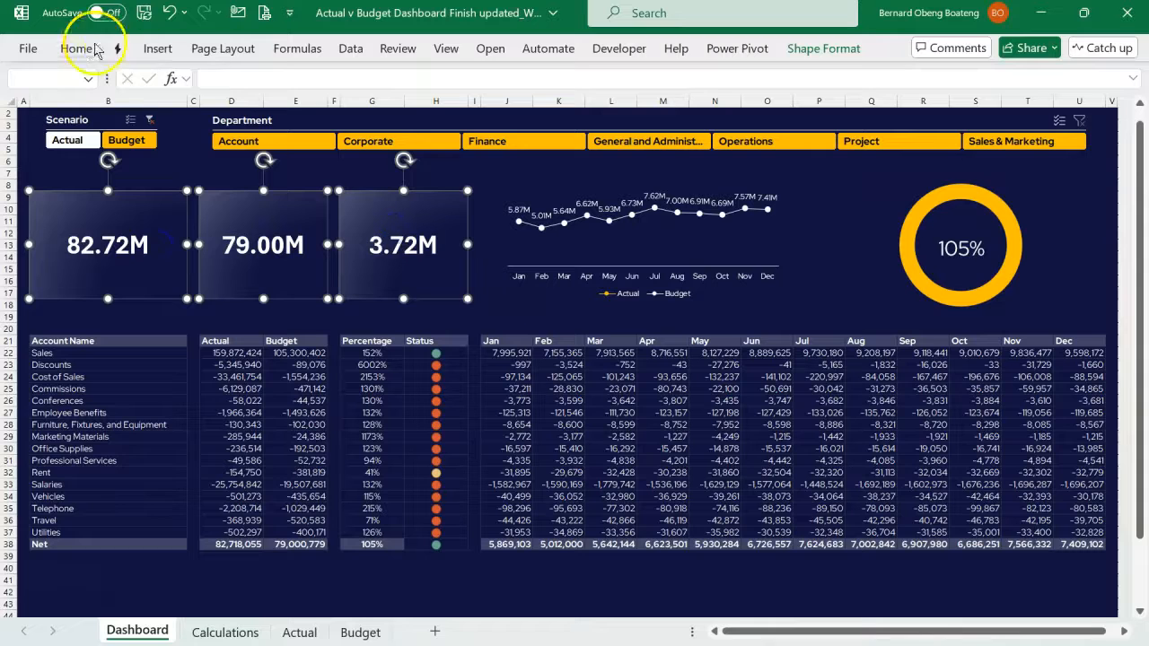
click(76, 48)
click(176, 82)
text(R)
key(Return)
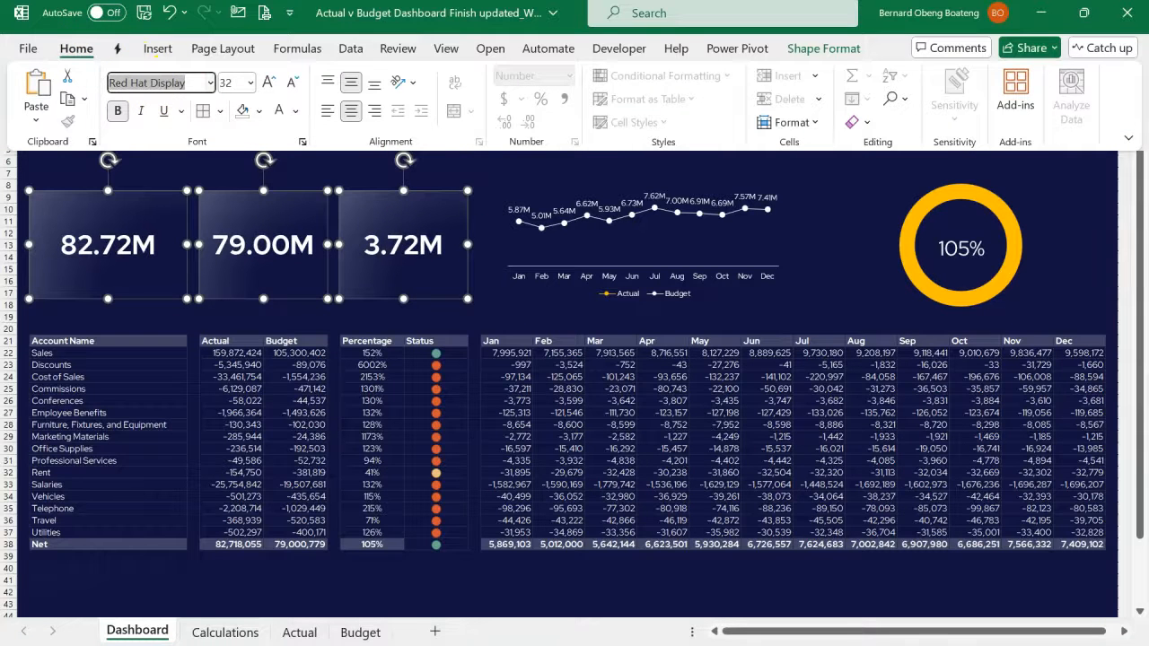
click(500, 243)
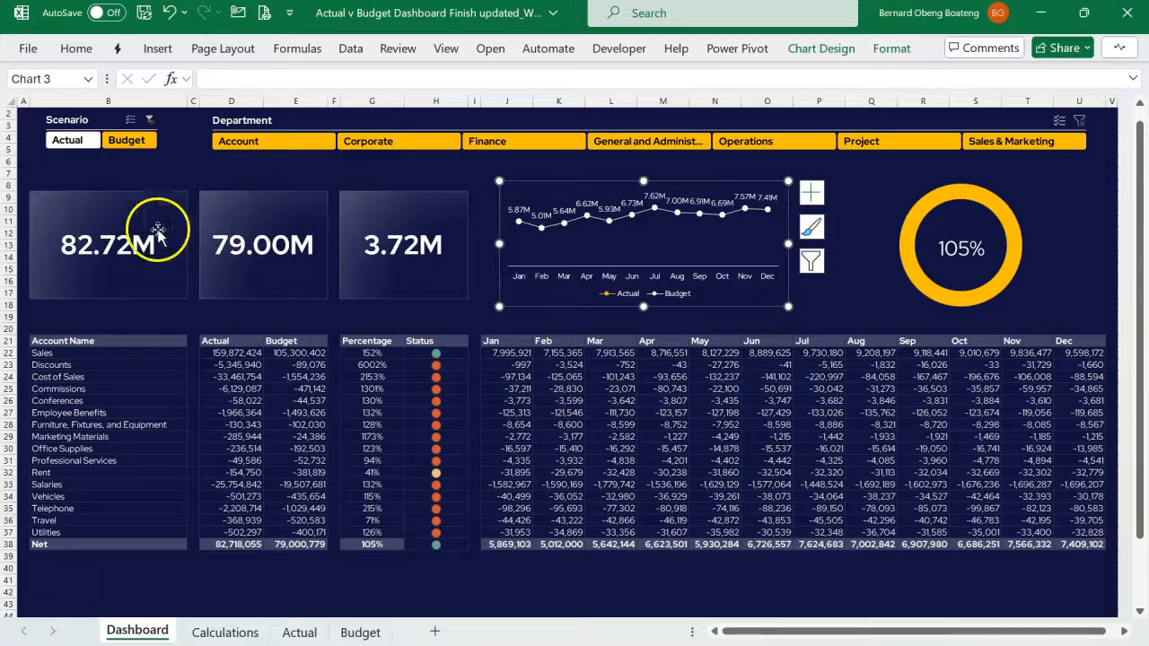
- Remove all cell borders from rows 8 to 18 behind the cards and charts
click(8, 184)
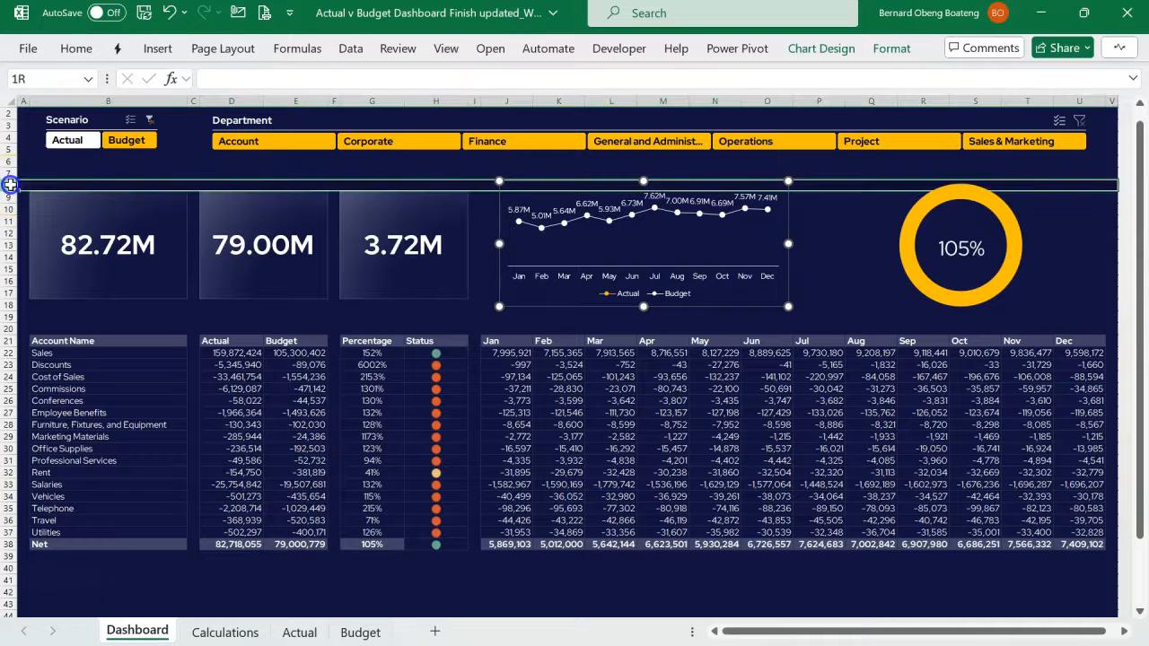
drag(9, 184, 13, 306)
click(76, 48)
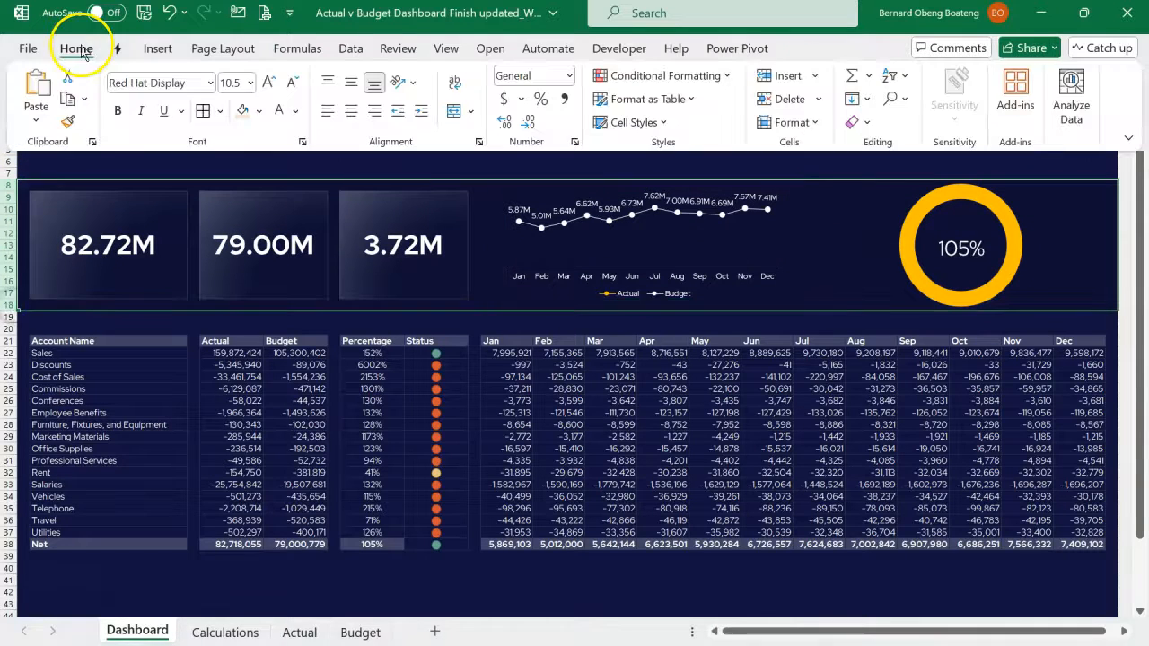
click(215, 113)
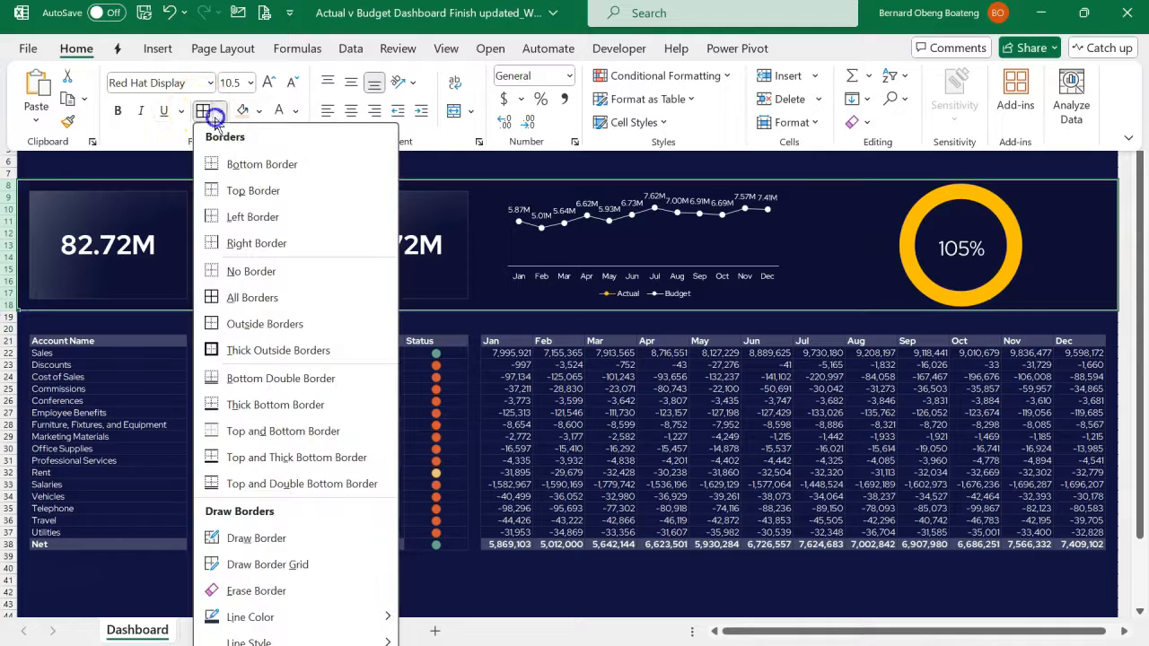
click(247, 270)
click(227, 172)
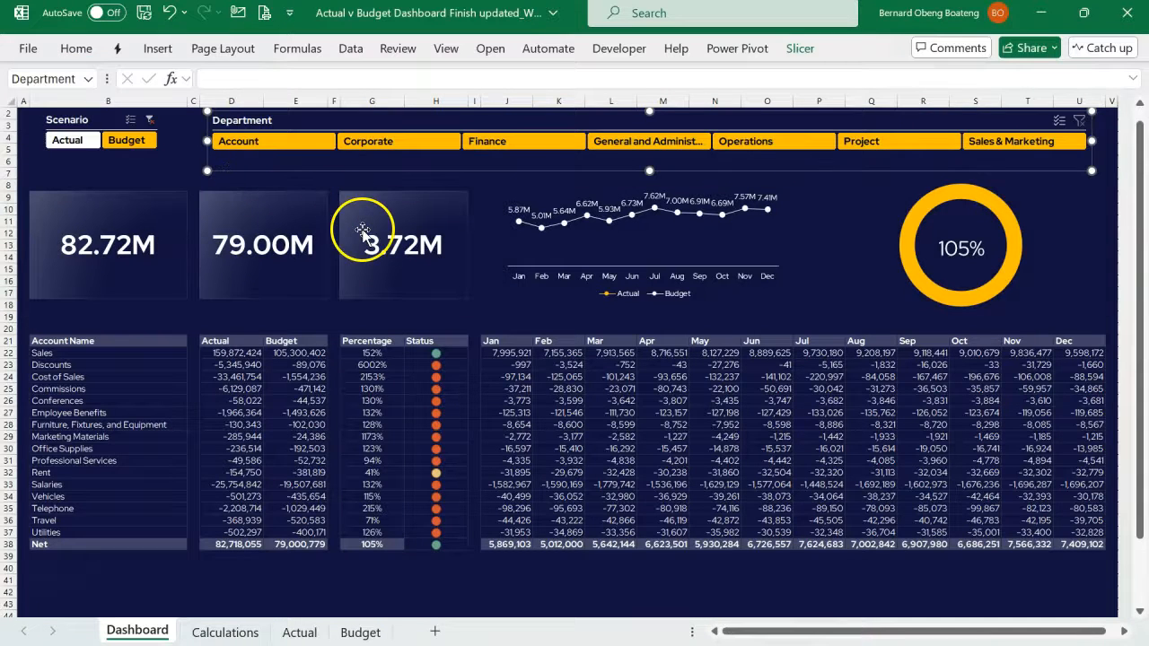
- Merge cells H10 and H11 behind the Variance card
click(482, 281)
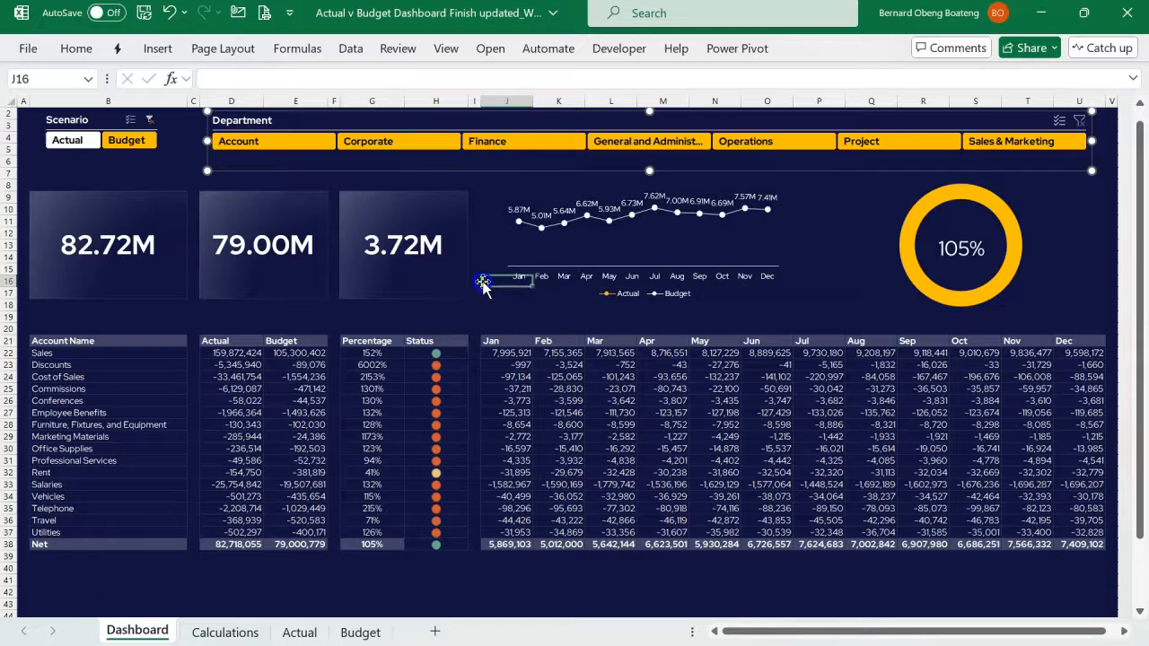
click(425, 185)
key(Down)
key(Down)
key(Down)
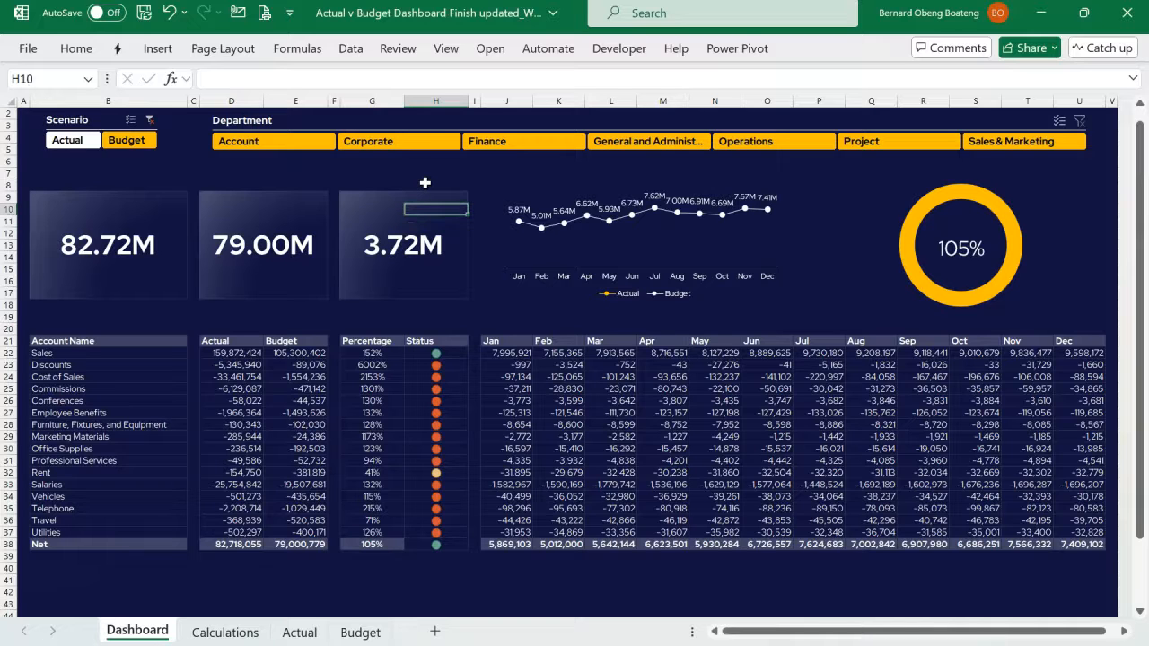
key(Up)
key(Down)
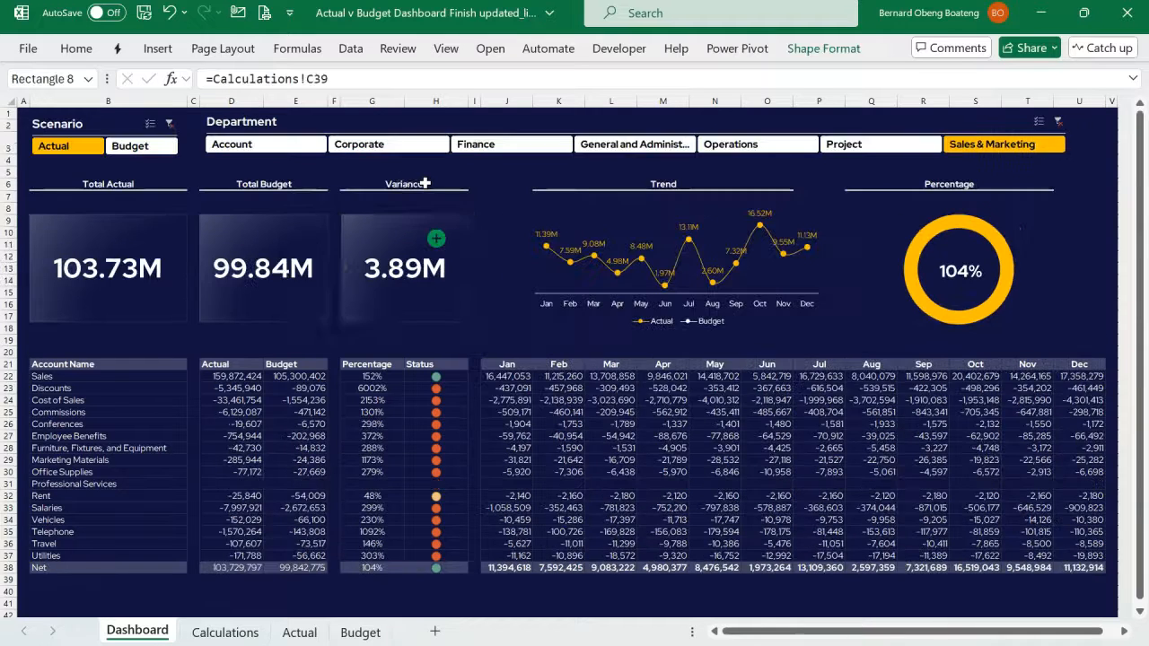
click(436, 240)
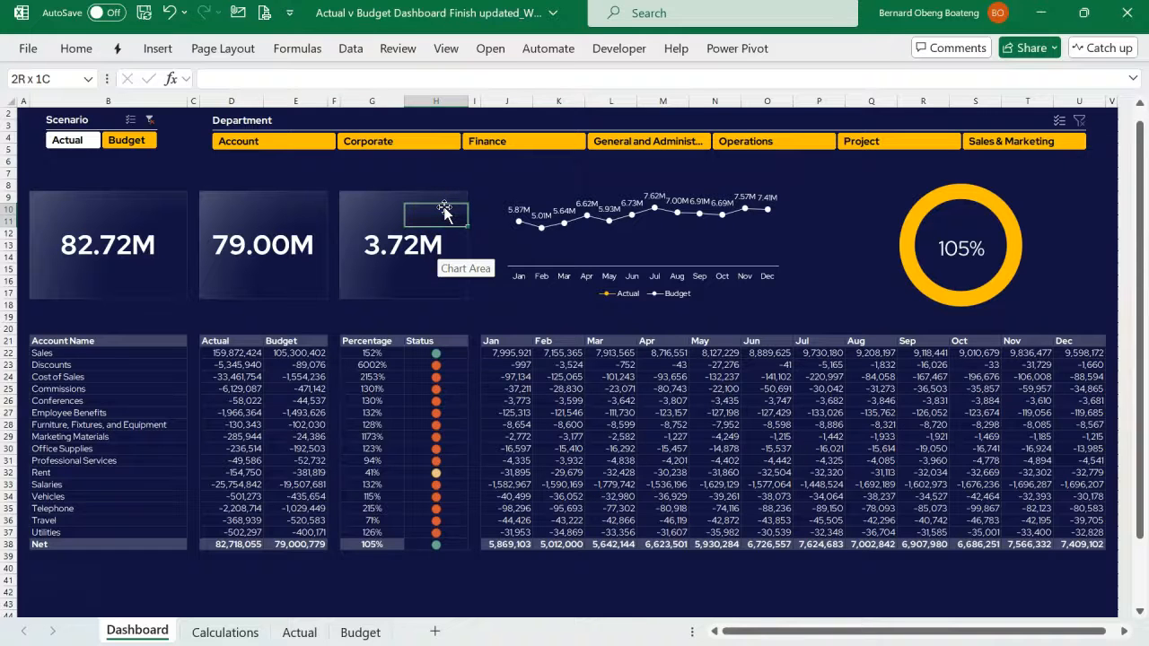
click(77, 49)
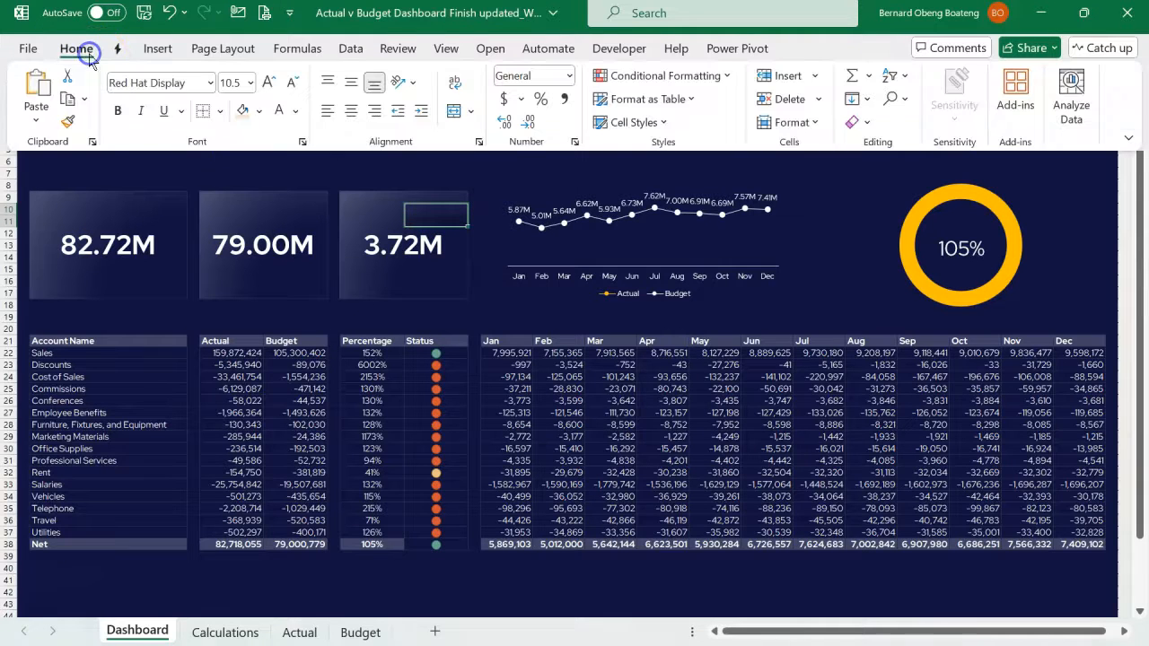
click(454, 110)
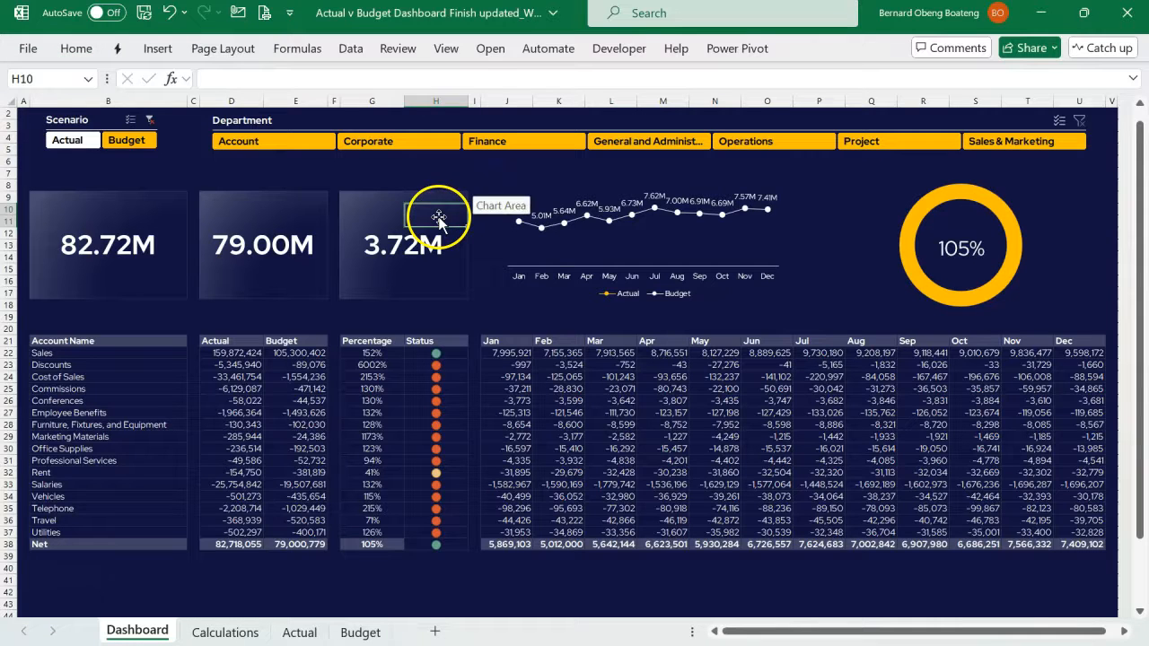
- Link the merged cell H10 to the variance icon label with =Calculations!C36
click(438, 217)
click(449, 183)
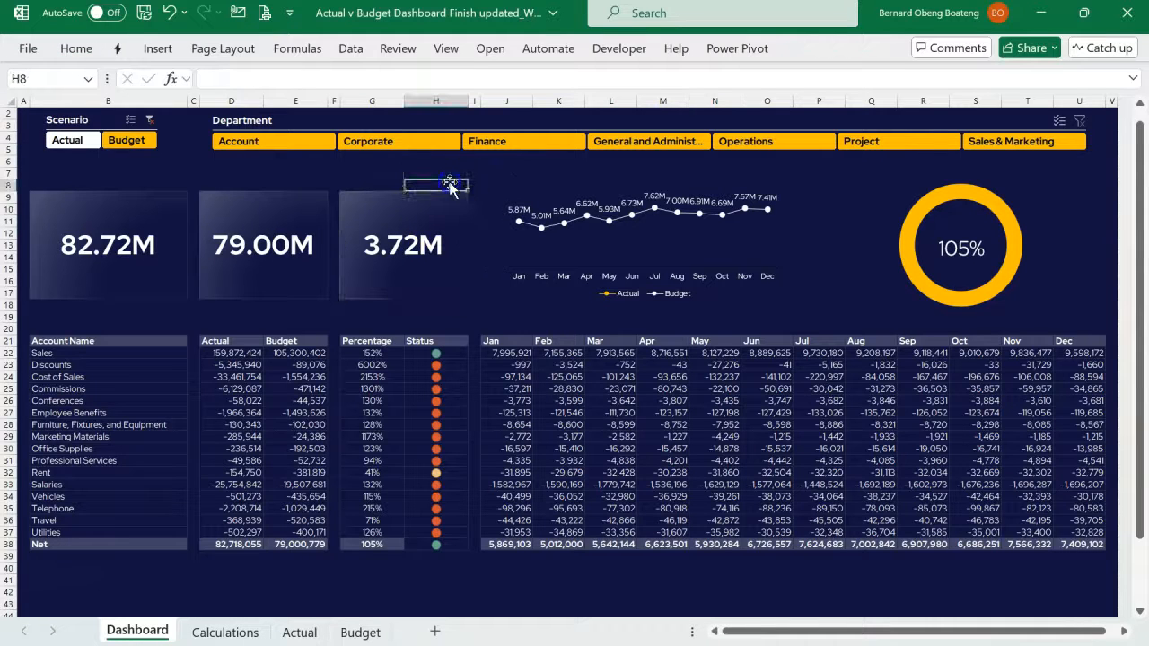
key(Down)
key(Down)
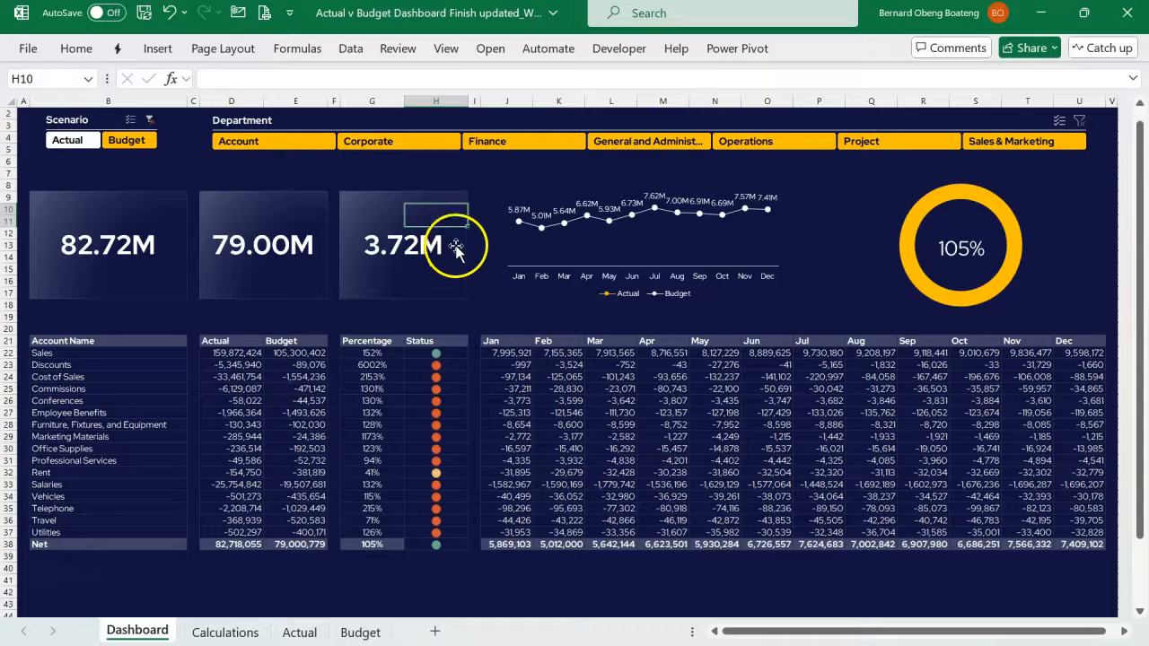
text(=)
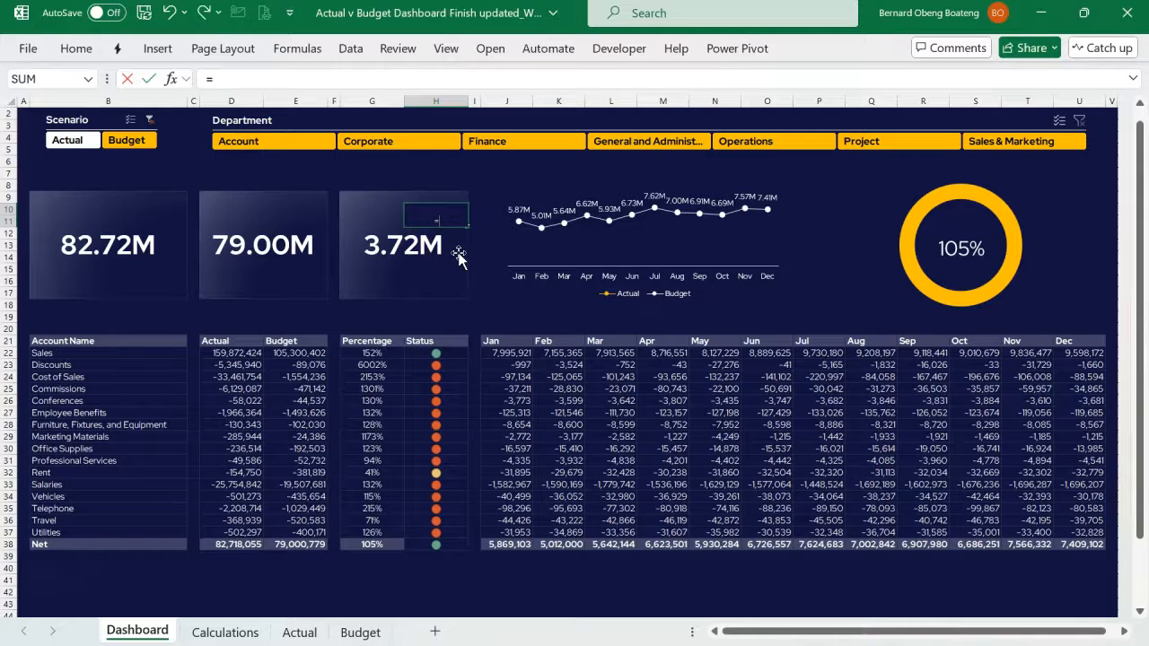
click(225, 631)
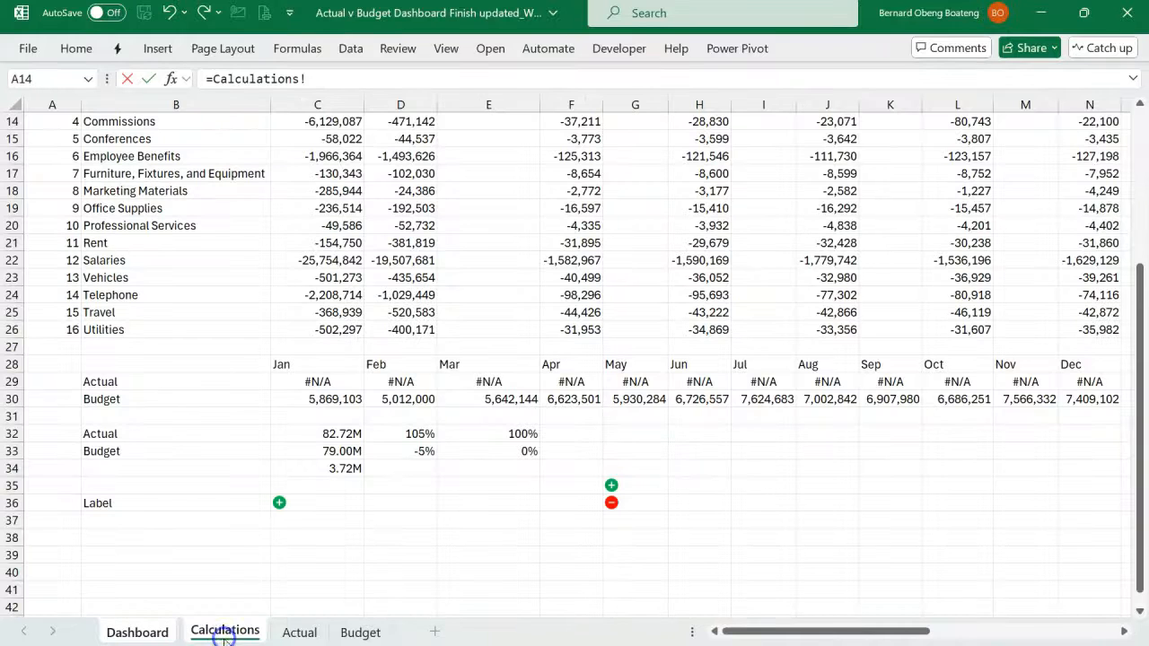
click(315, 505)
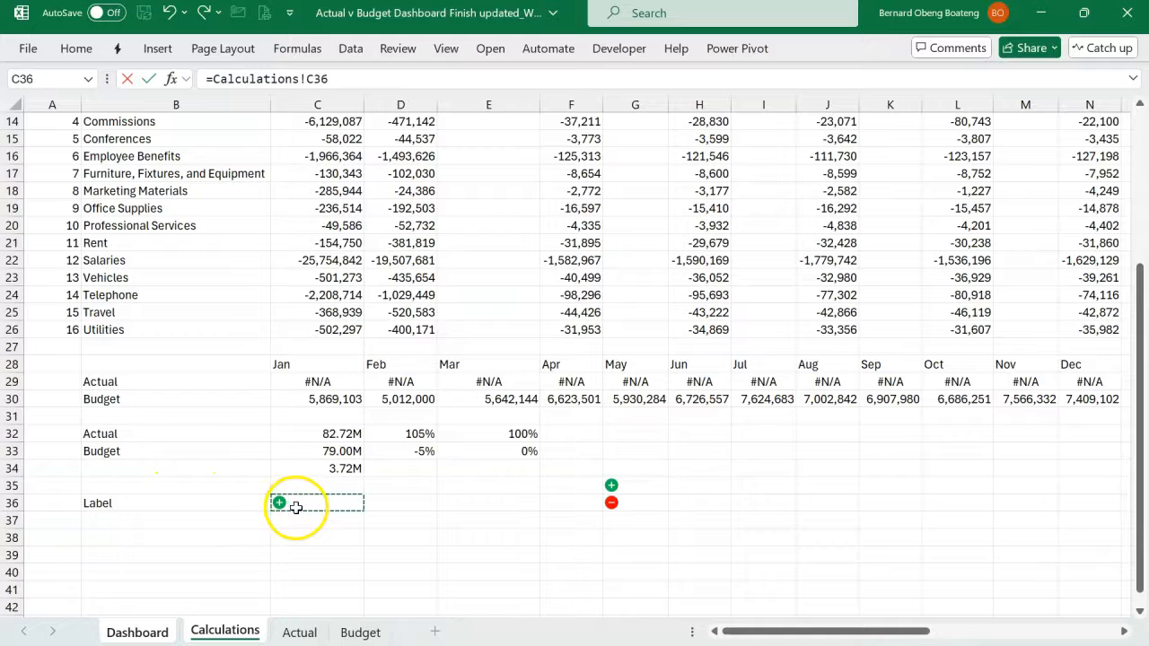
key(ctrl+Page_Up)
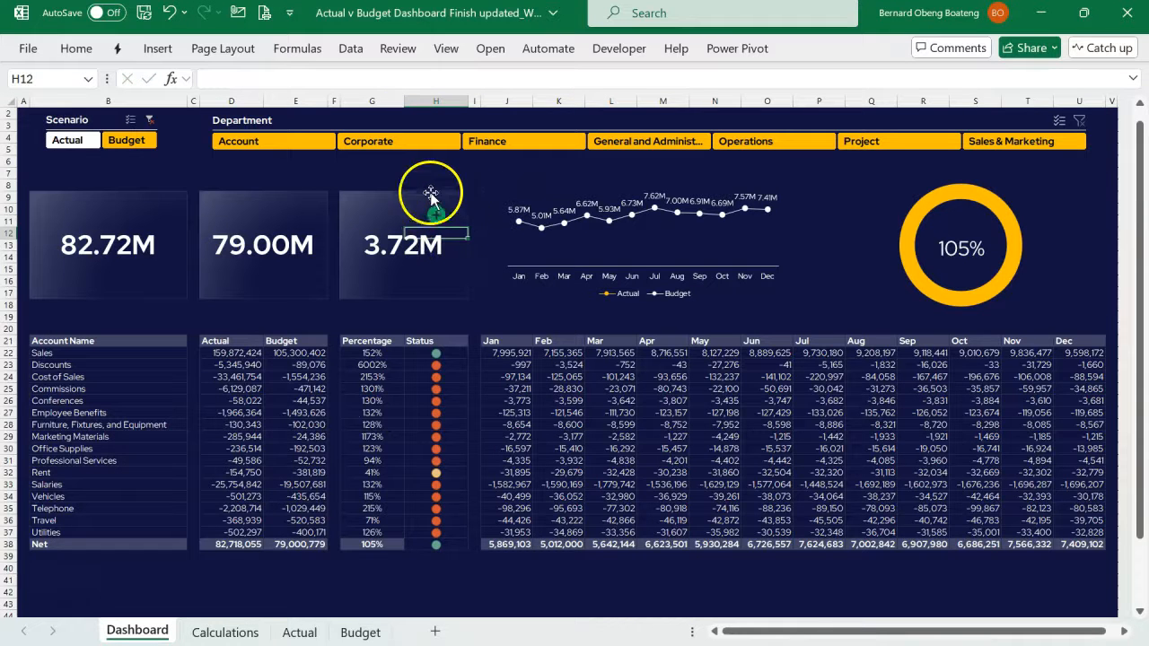
- Filter the dashboard by General and Administrative, Operations, Project and finally Sales & Marketing to test the variance icon
click(691, 144)
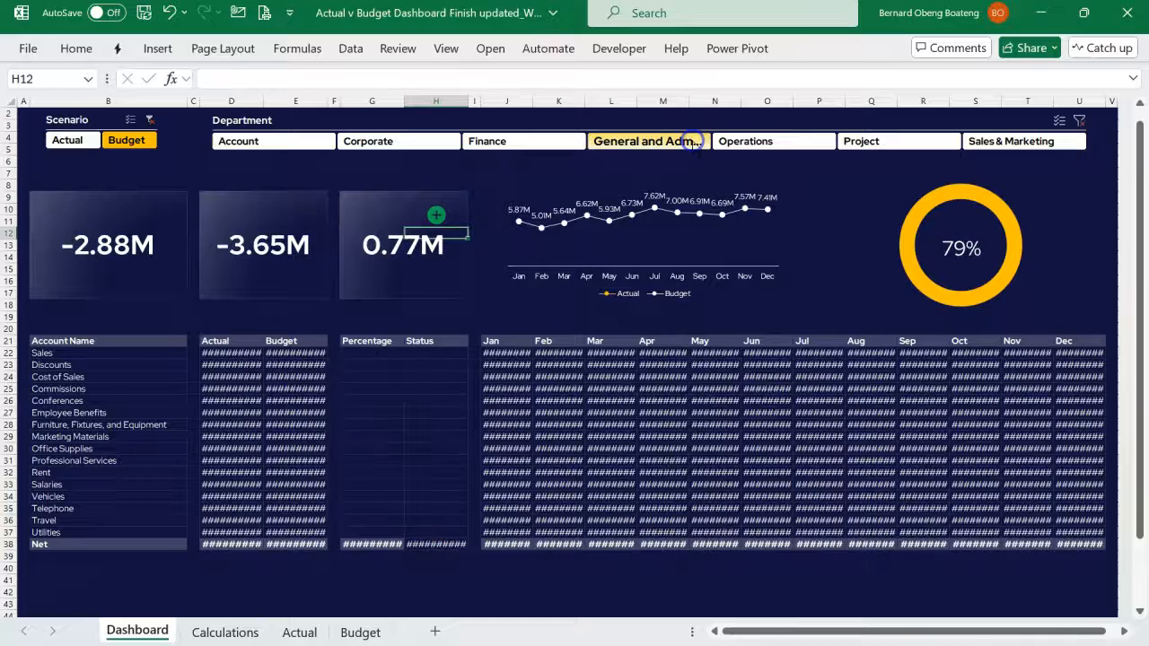
click(750, 144)
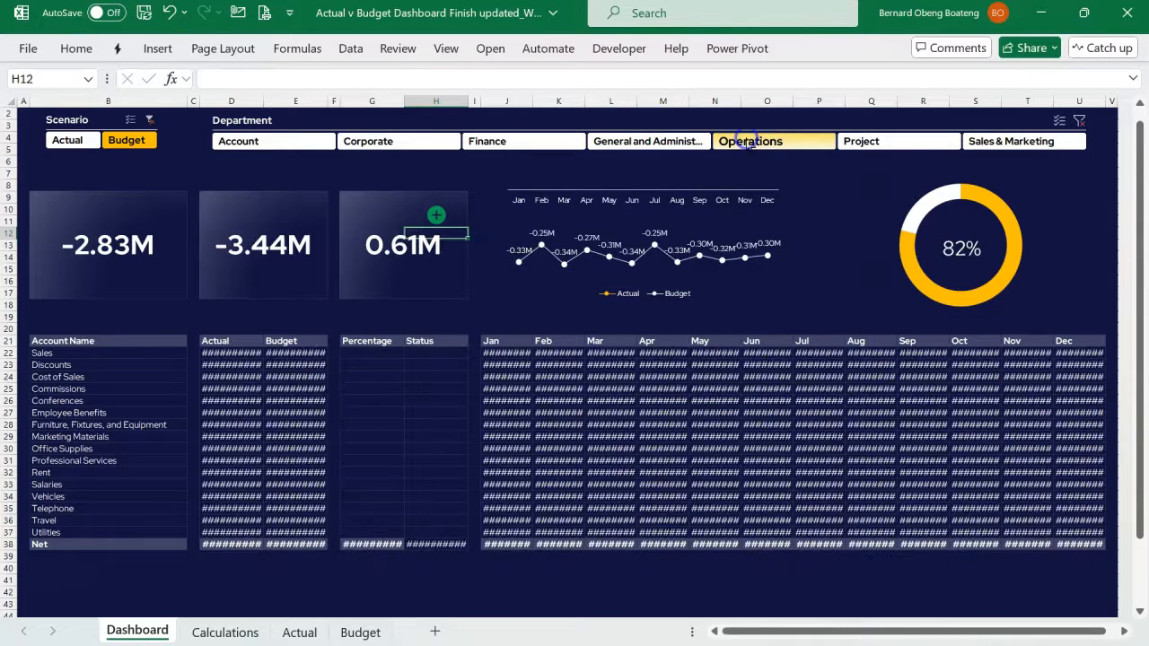
click(848, 144)
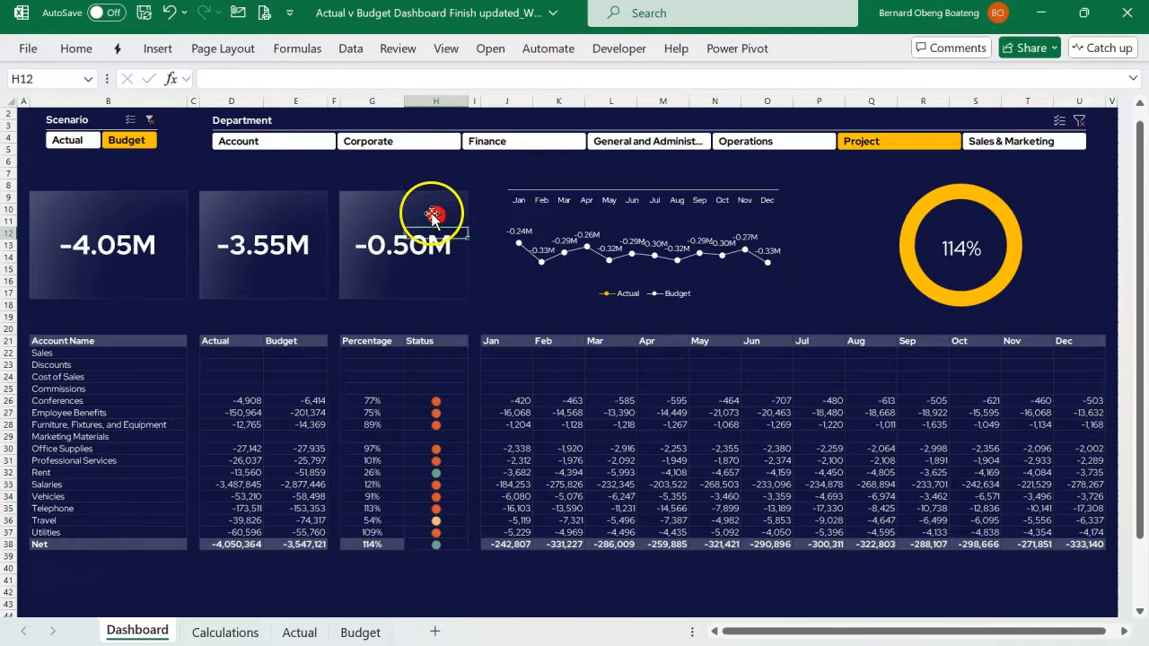
click(1001, 144)
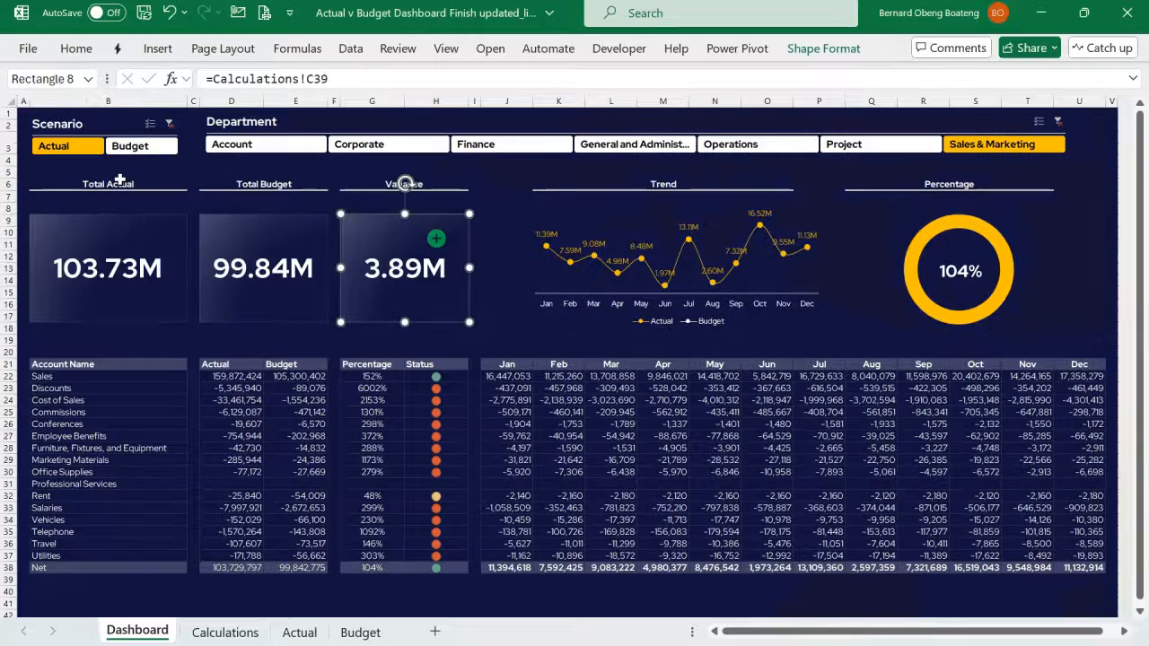
- Check the card titles in the finished workbook, and enter Total Actual in B7, Total Budget in D7 and Variance in G7
click(119, 182)
click(229, 182)
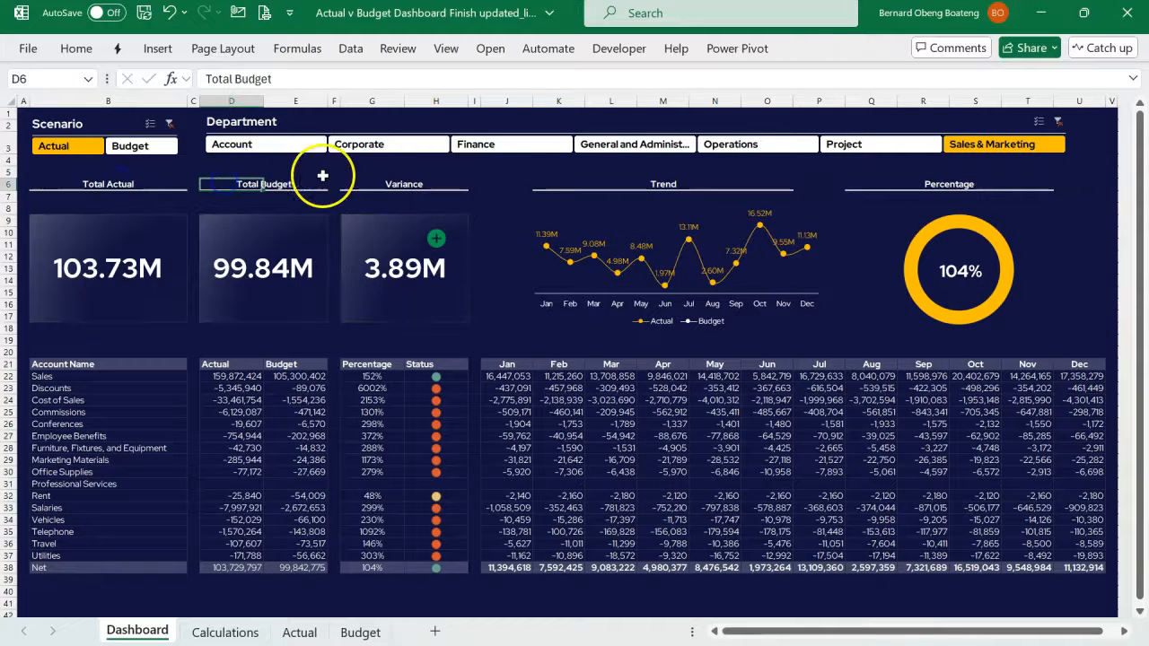
click(387, 181)
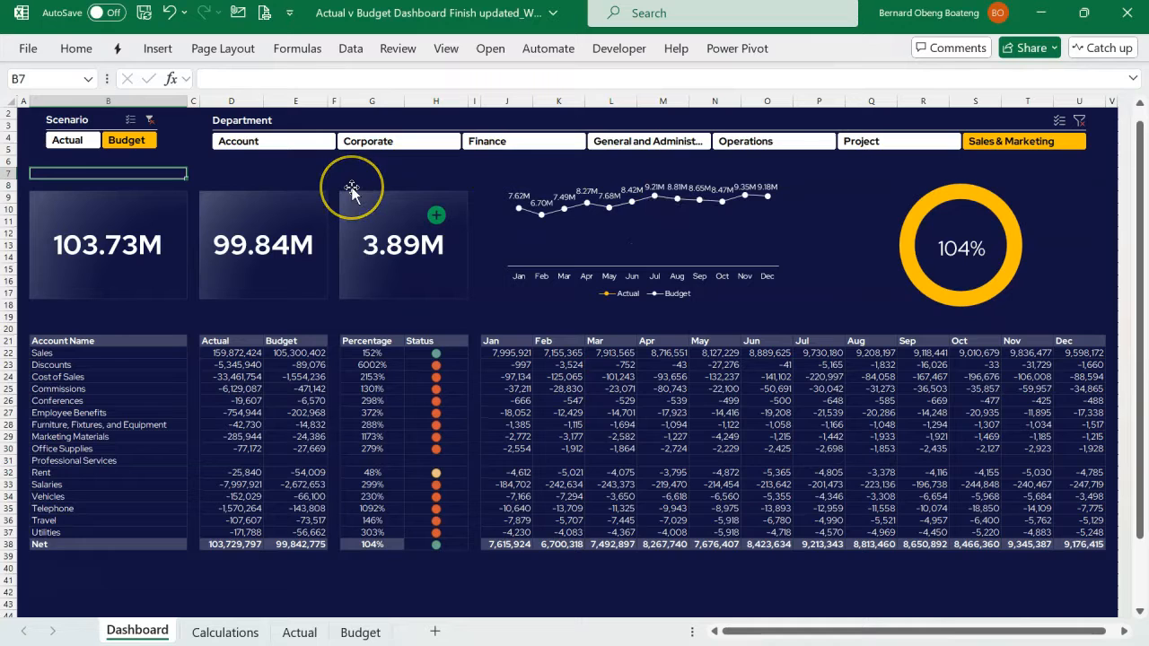
text(Total Actu)
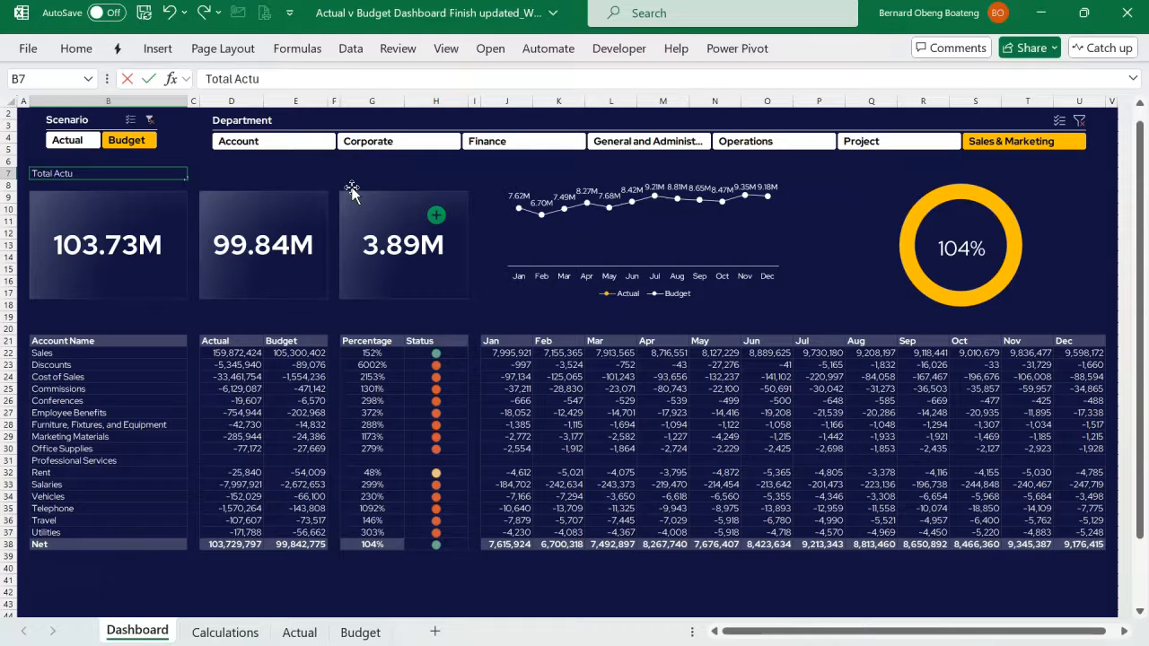
click(284, 172)
text(Total Budget)
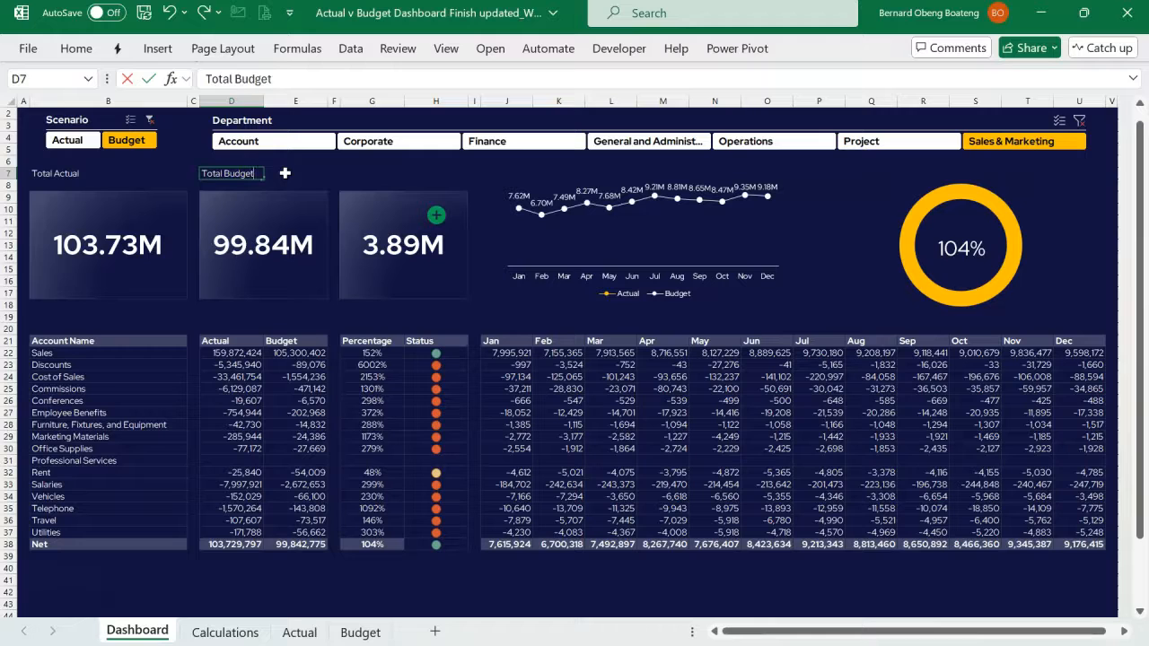
key(Right)
key(Right)
key(Right)
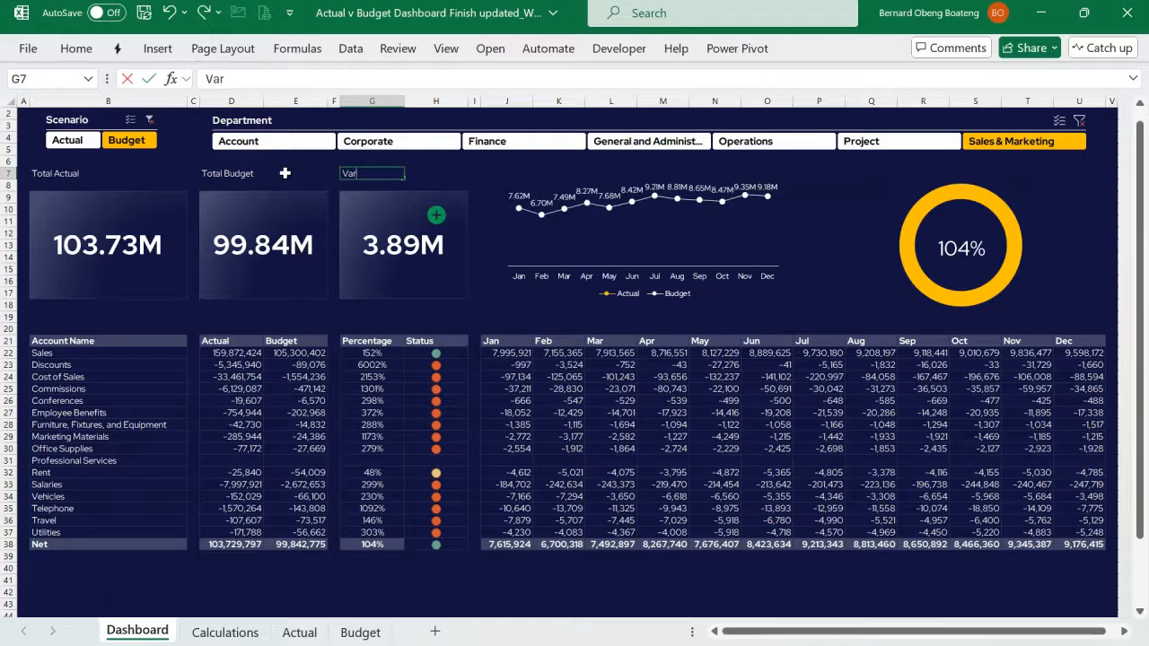
key(Right)
key(Right)
key(Right)
key(Right)
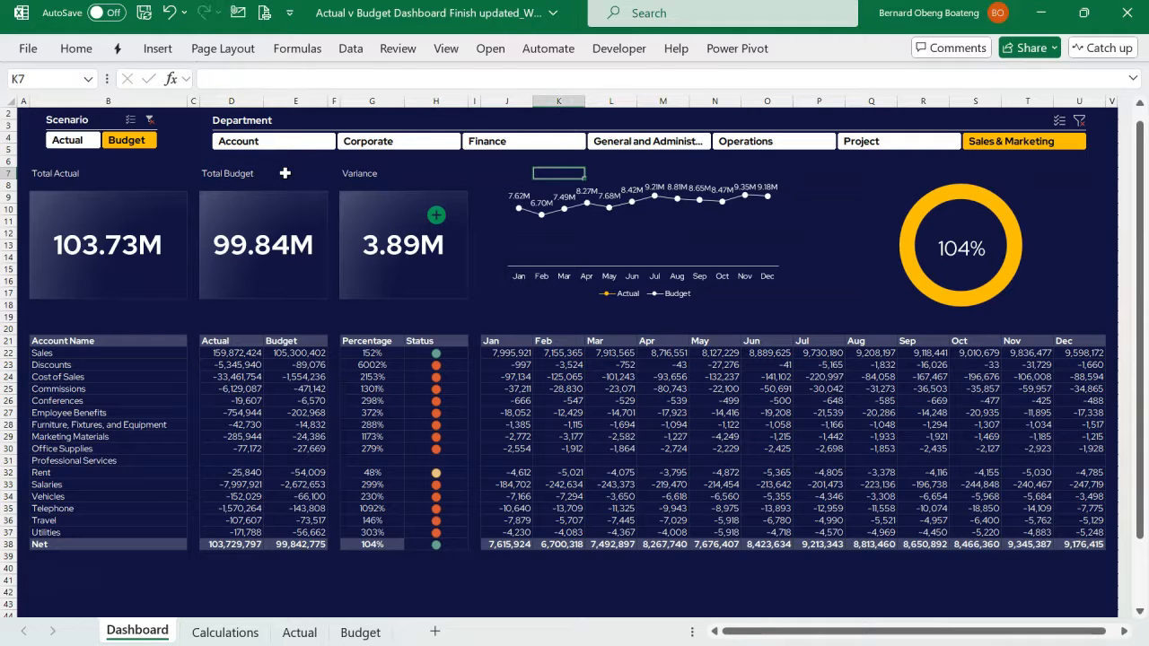
- Move the line chart down slightly and enter the heading Trend in J7 above it
key(Left)
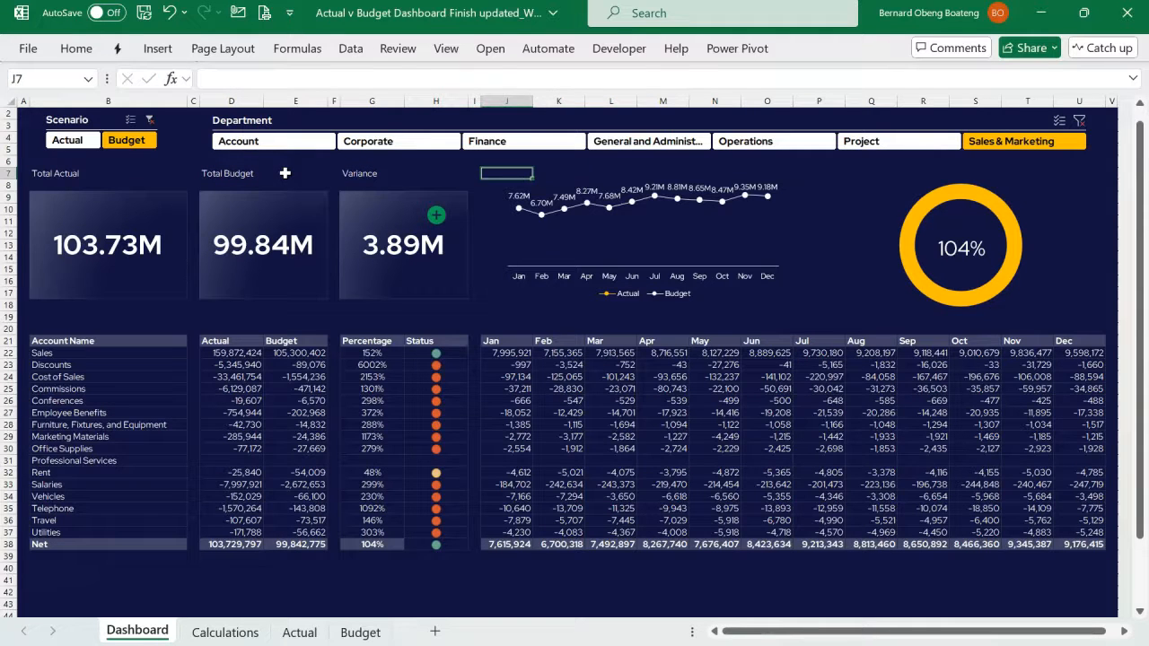
drag(573, 189, 567, 201)
click(526, 180)
text(Trend)
key(Right)
key(Right)
key(Right)
key(Right)
key(Right)
key(Right)
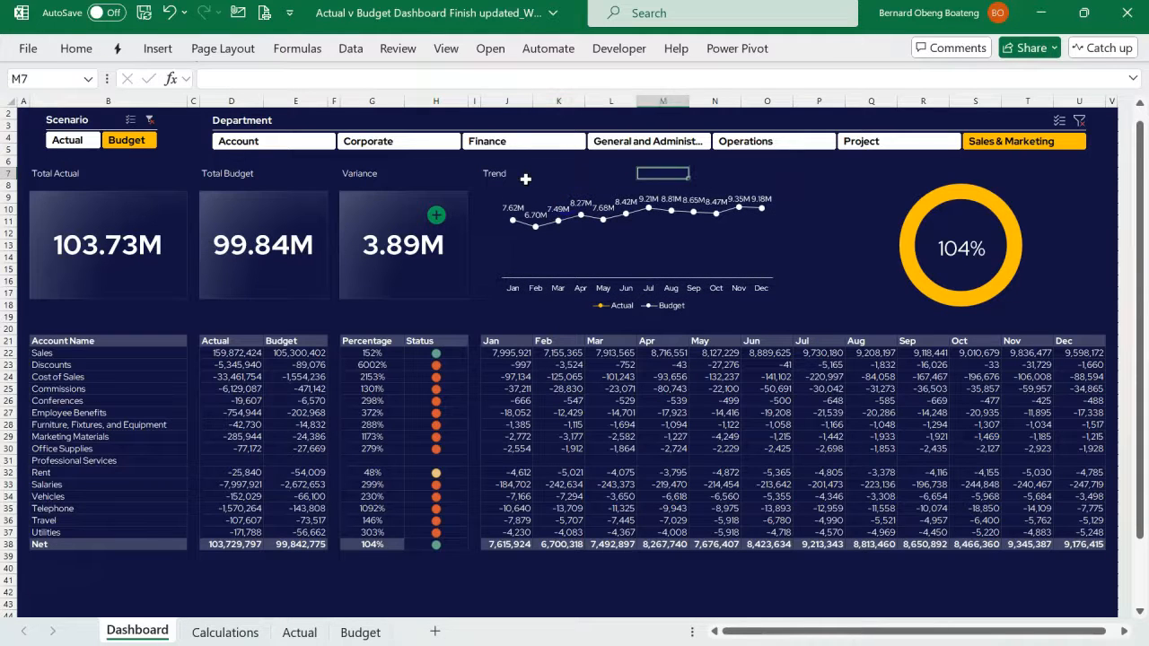
- Enter the heading Percentage in Q7 above the doughnut chart and make all of row 7 bold
key(Right)
key(Right)
key(Left)
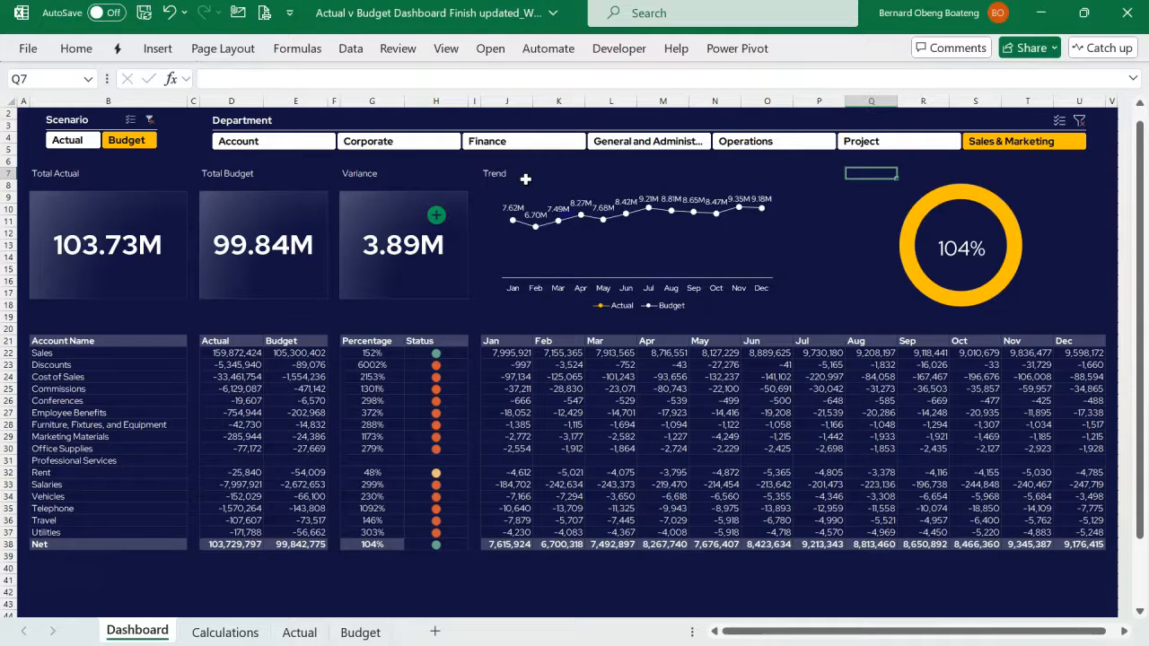
text(Percentage)
click(15, 176)
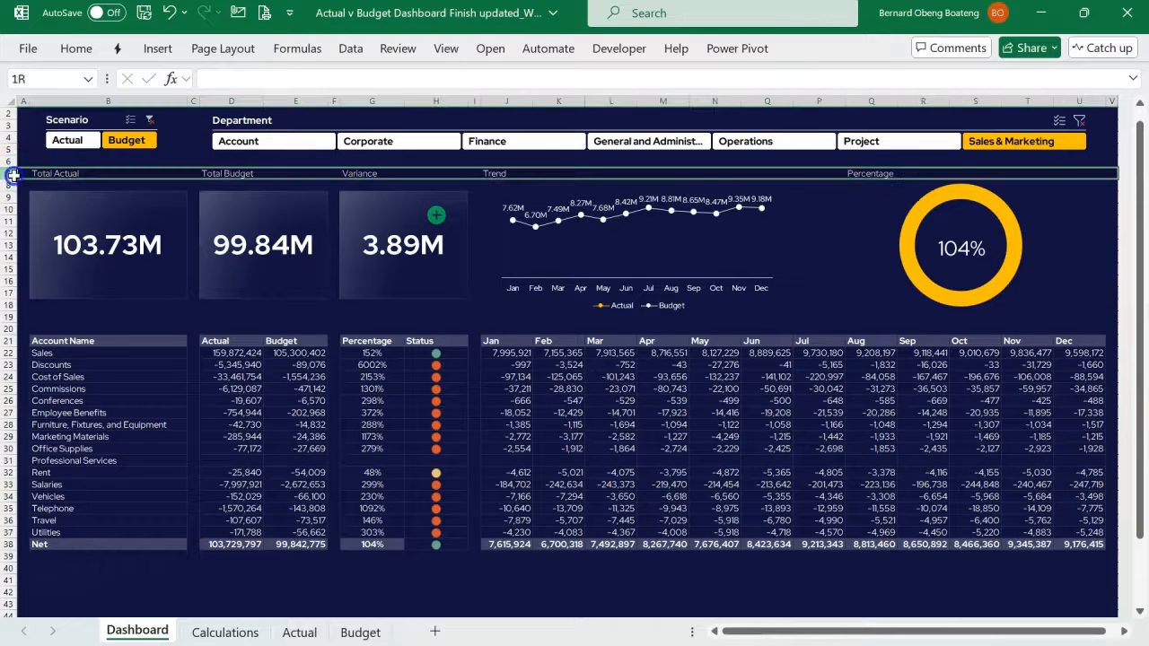
click(79, 52)
click(118, 110)
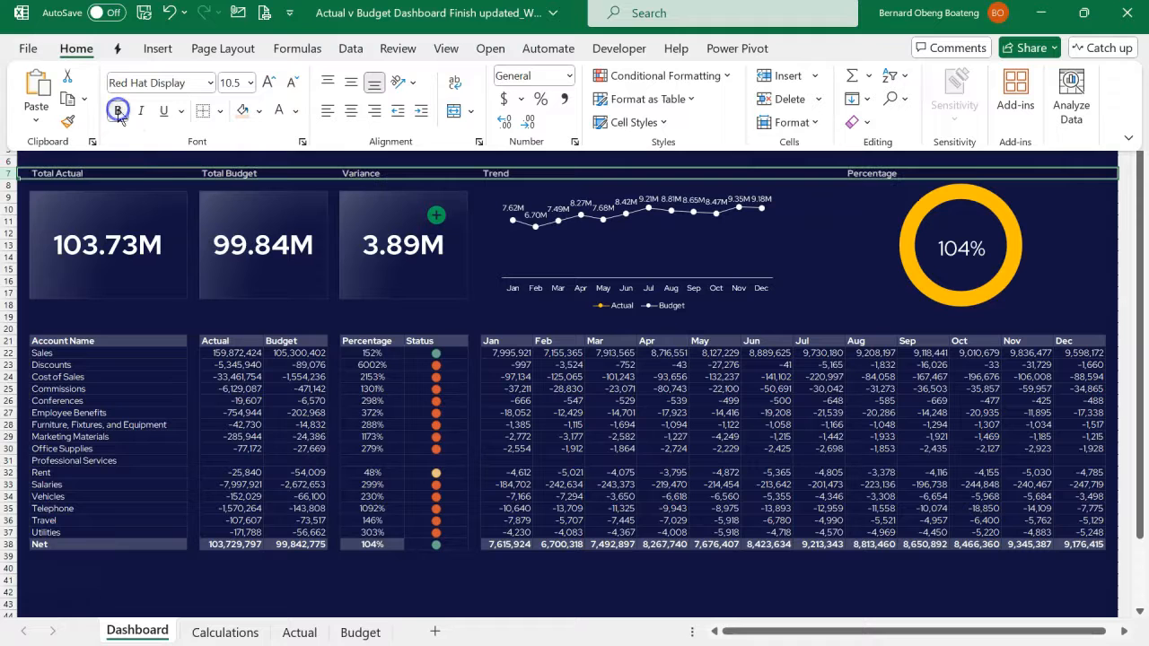
click(134, 177)
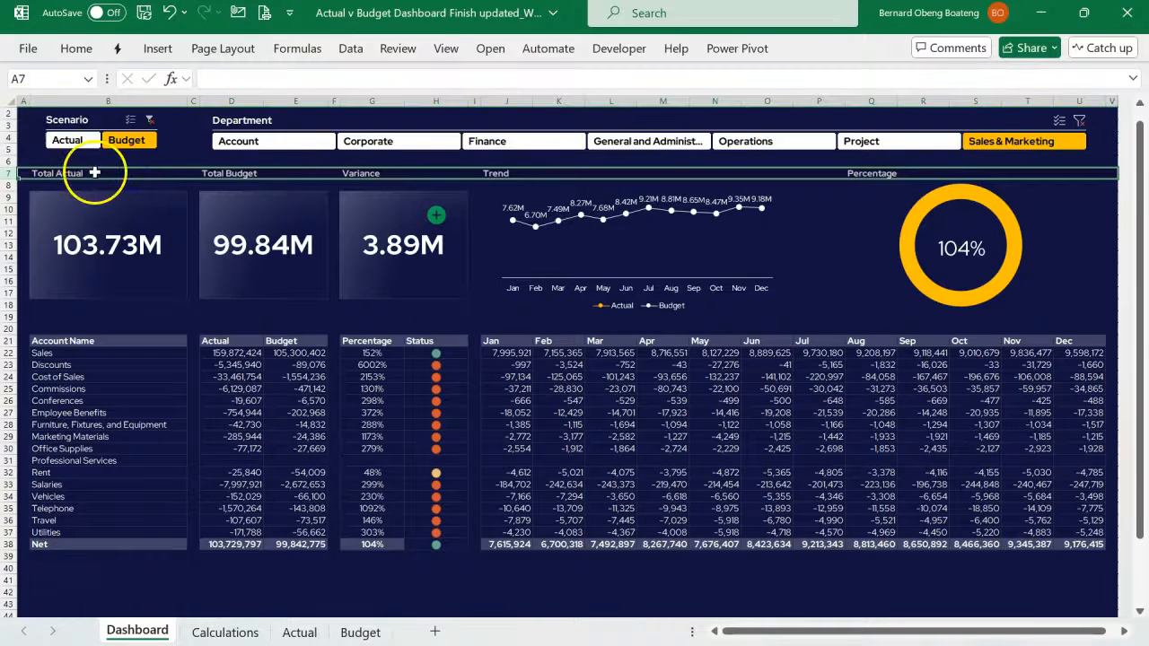
- Set the border line colour to white and apply a thick bottom border to the Total Actual heading in B7
click(93, 173)
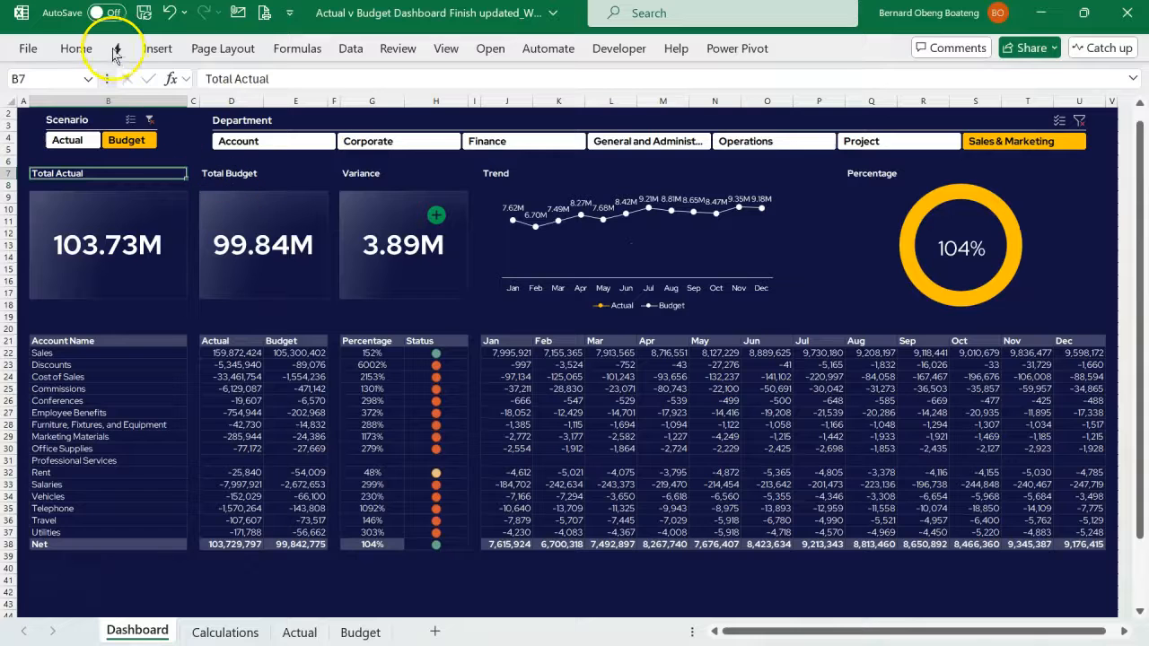
click(92, 51)
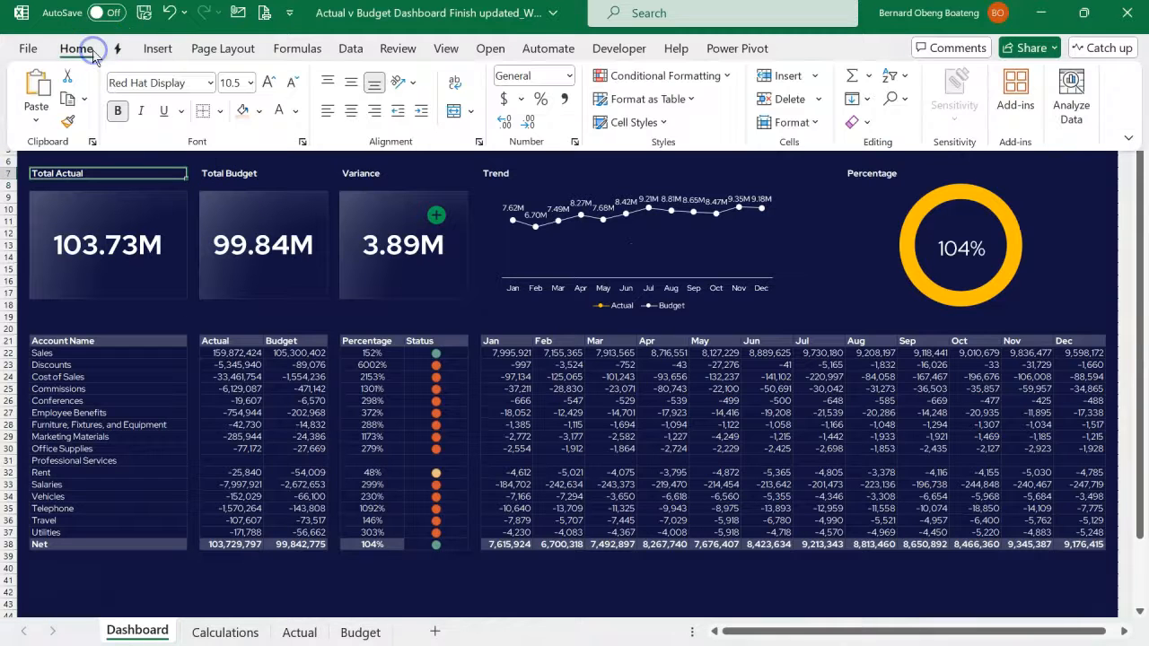
click(220, 111)
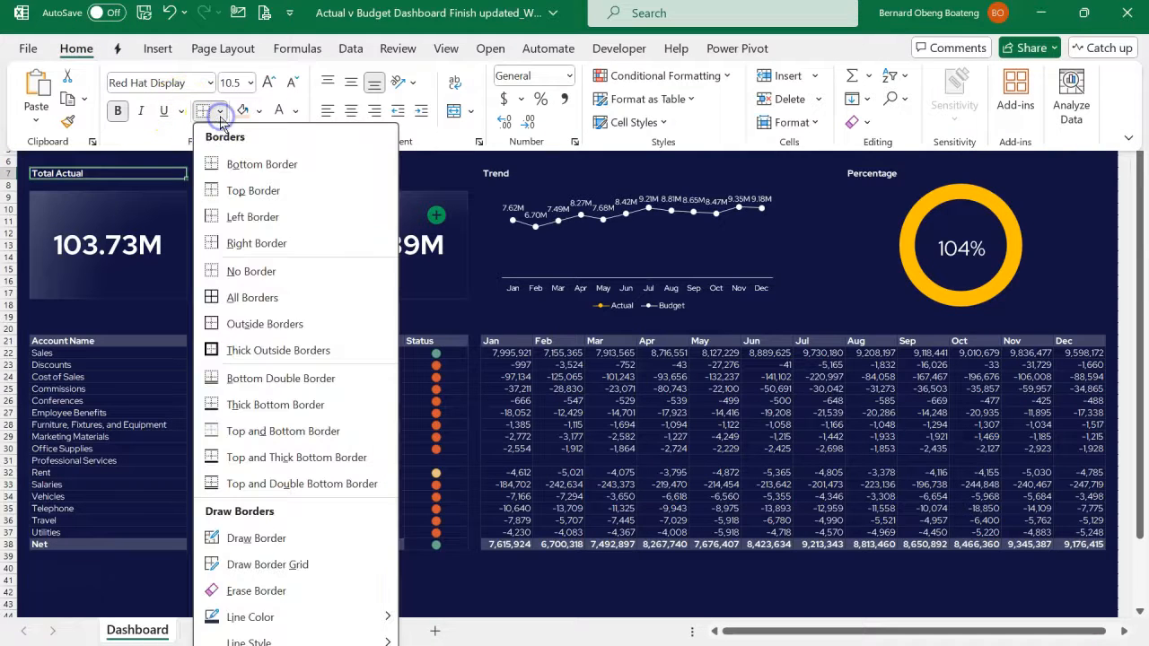
mouse_move(290, 617)
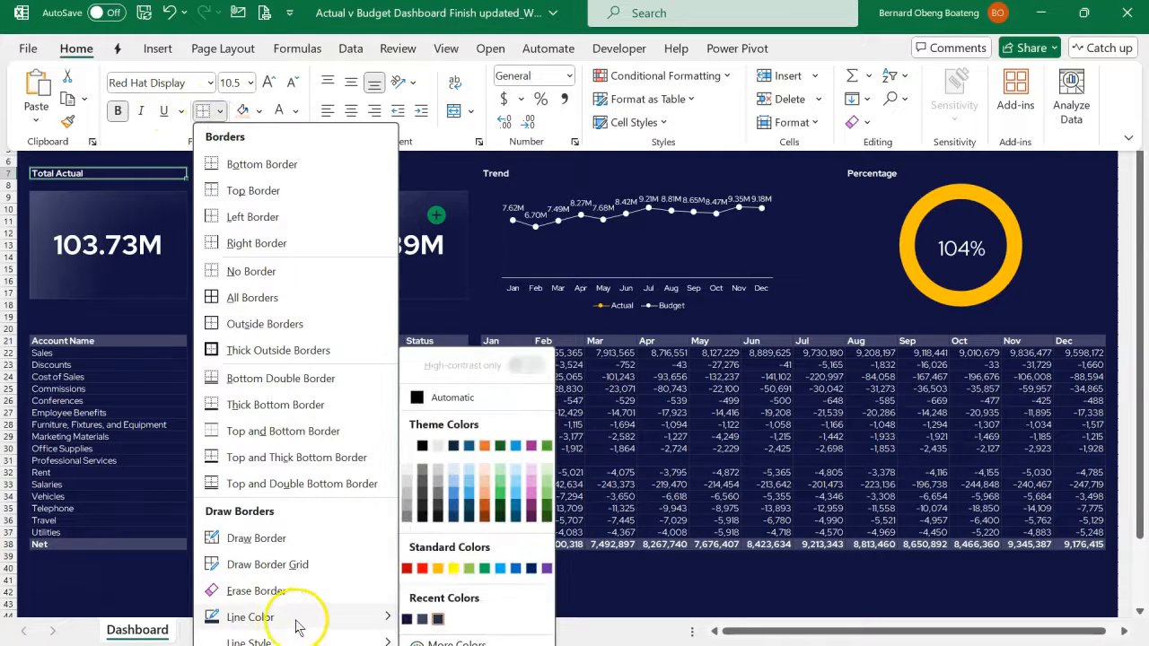
click(408, 448)
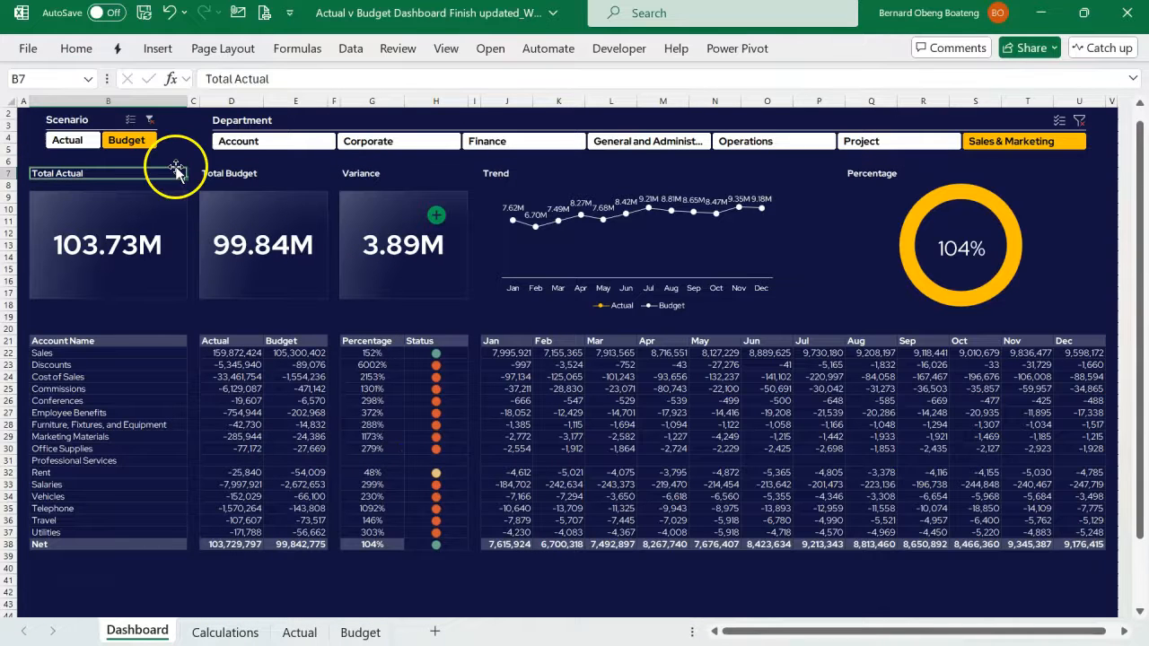
click(78, 50)
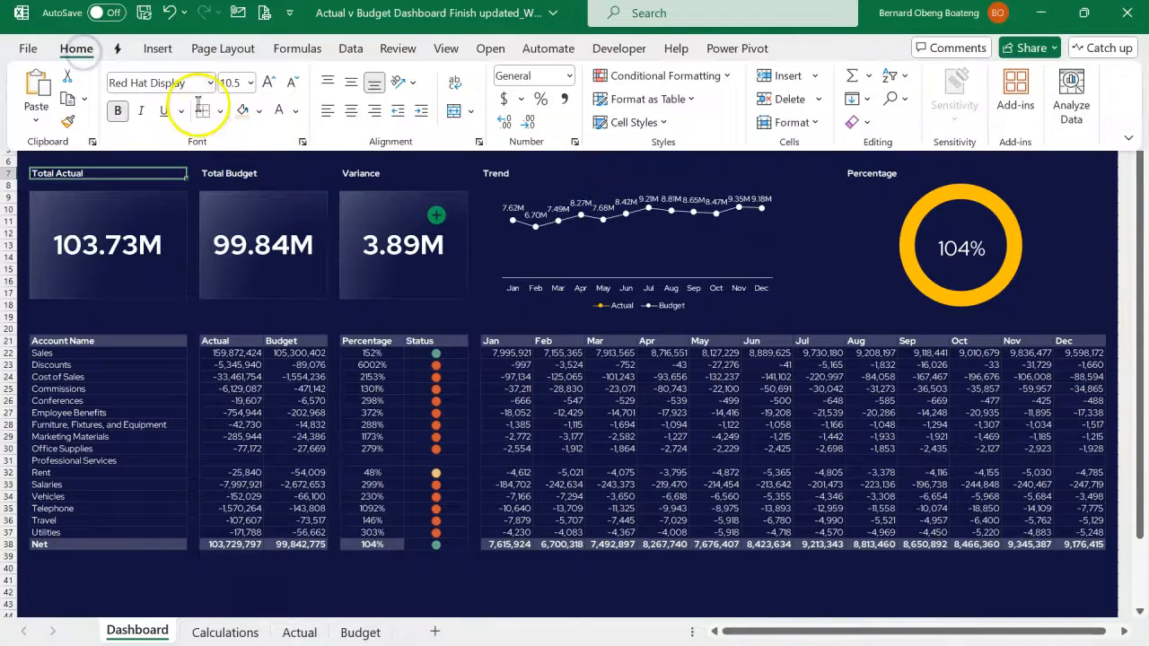
click(221, 113)
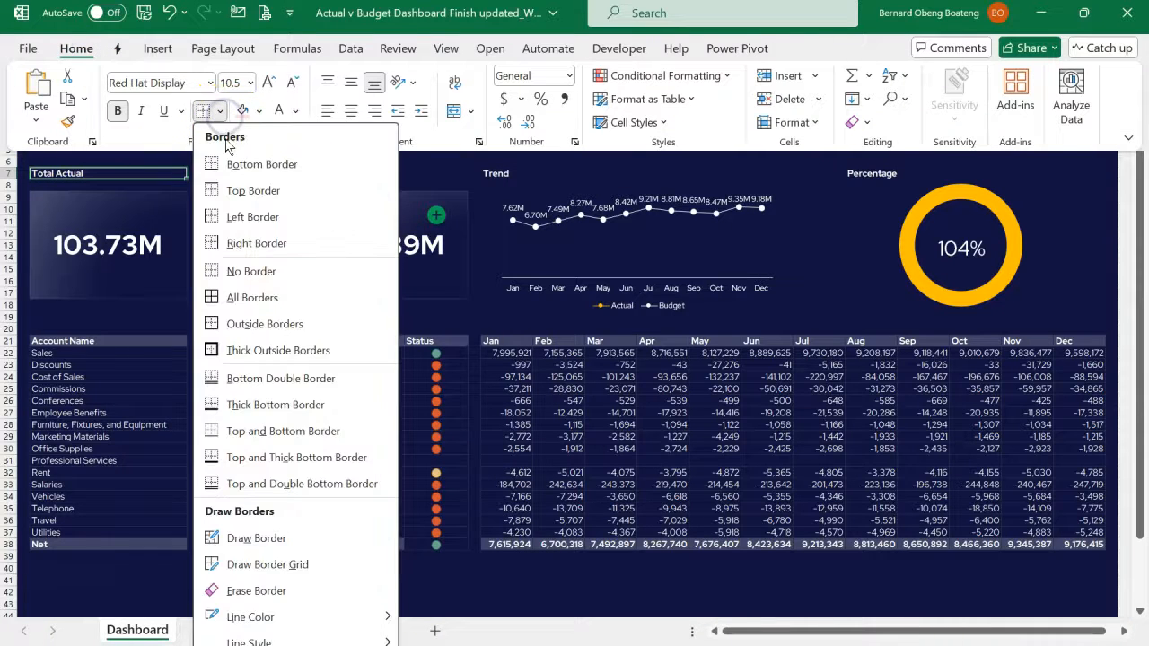
click(247, 406)
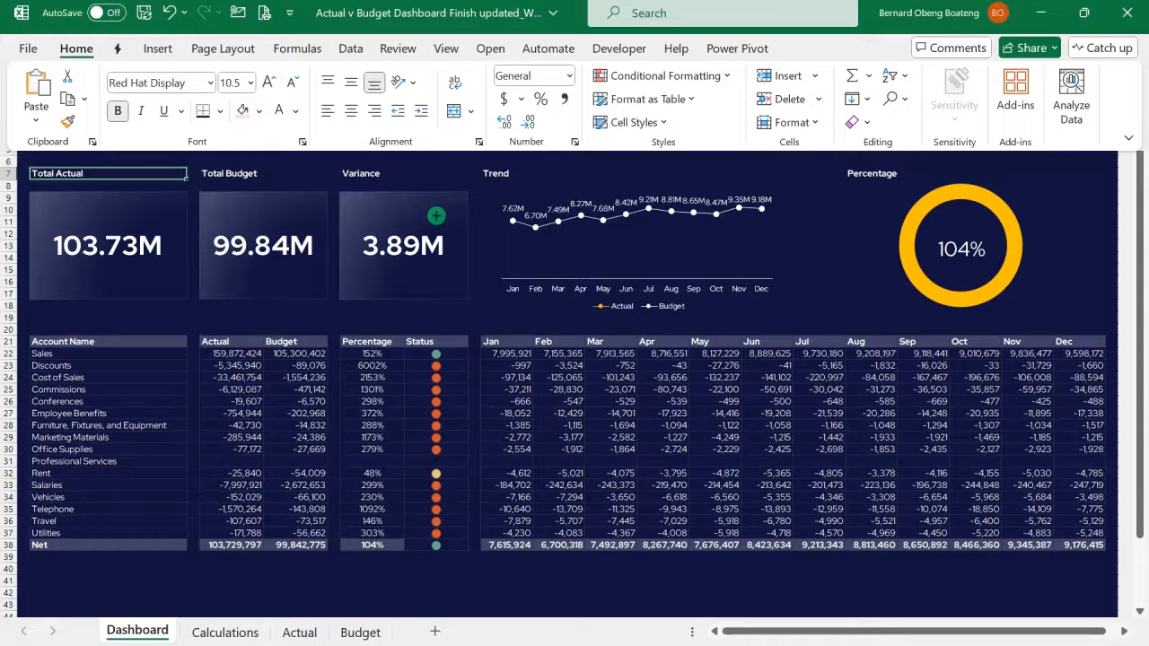
- Centre the Total Actual heading horizontally in B7
click(351, 110)
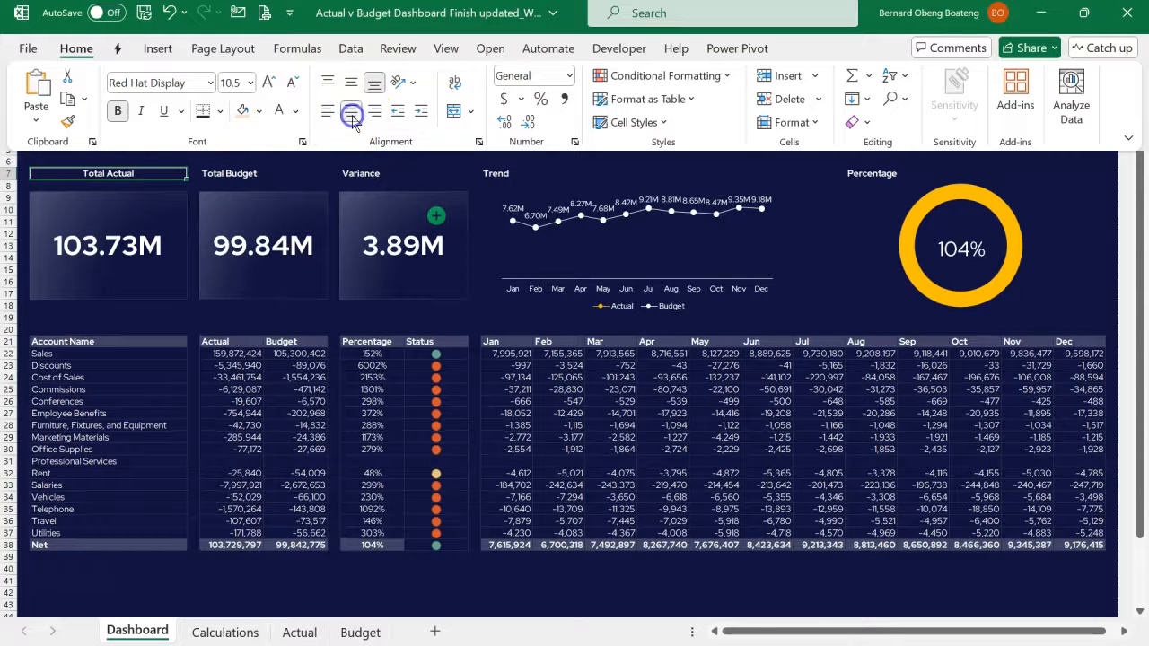
click(178, 178)
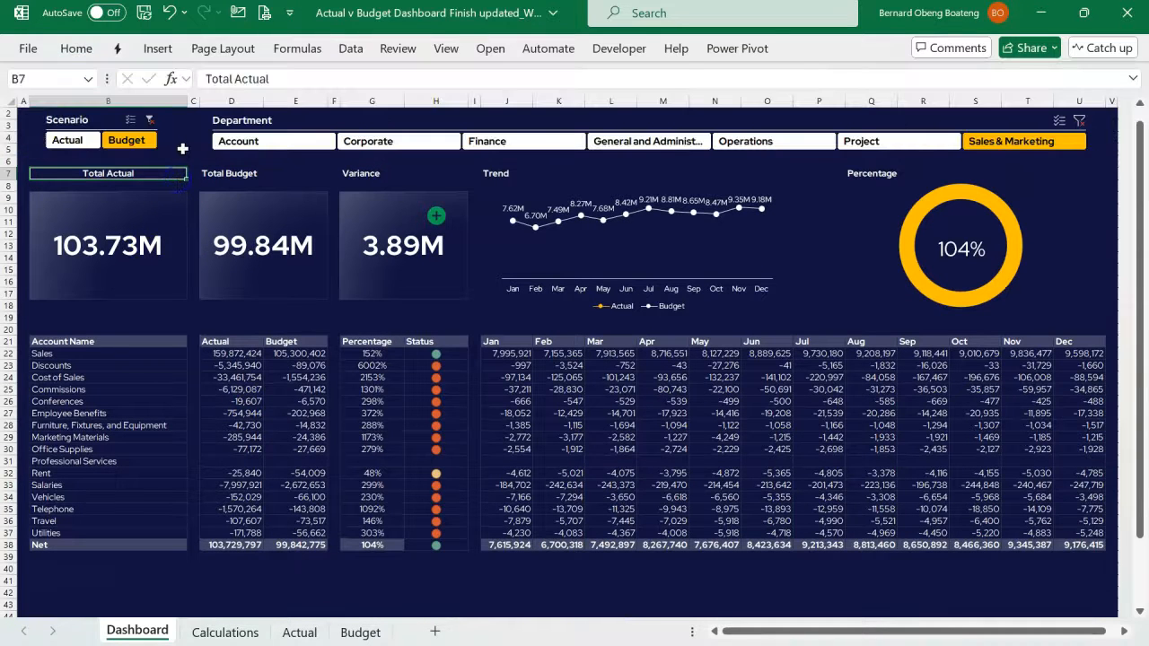
click(182, 148)
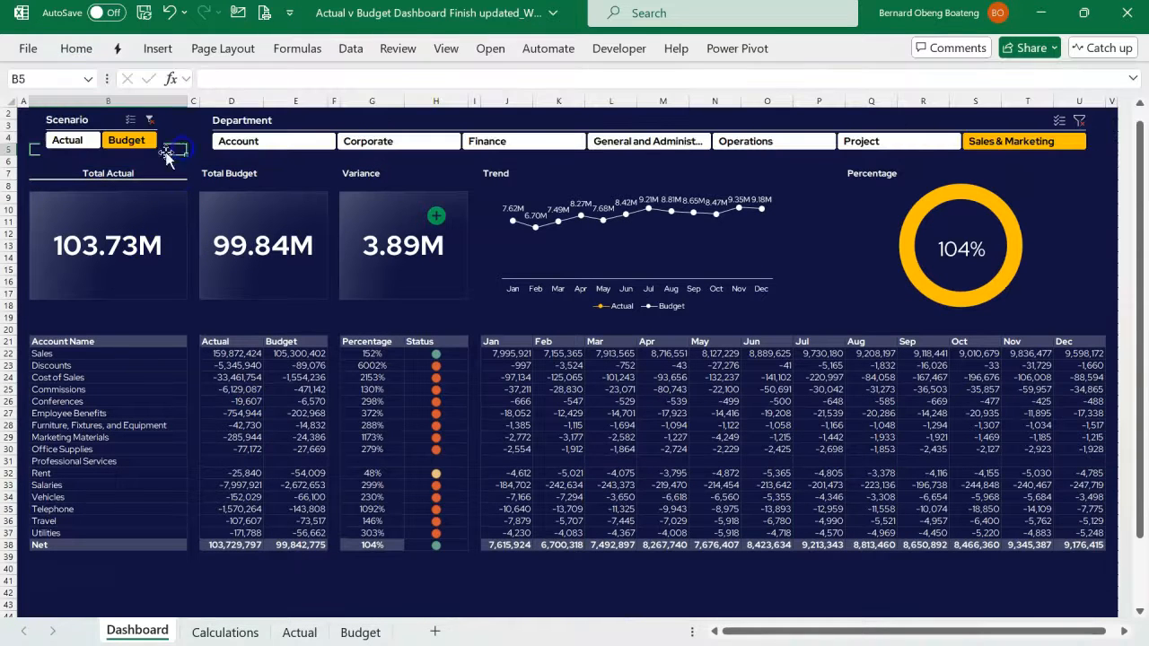
- Set the horizontal alignment of the Total Budget heading in D7:E7 to Center Across Selection
click(227, 177)
mouse_move(249, 174)
mouse_down()
mouse_move(281, 176)
mouse_move(236, 174)
mouse_move(271, 174)
mouse_up()
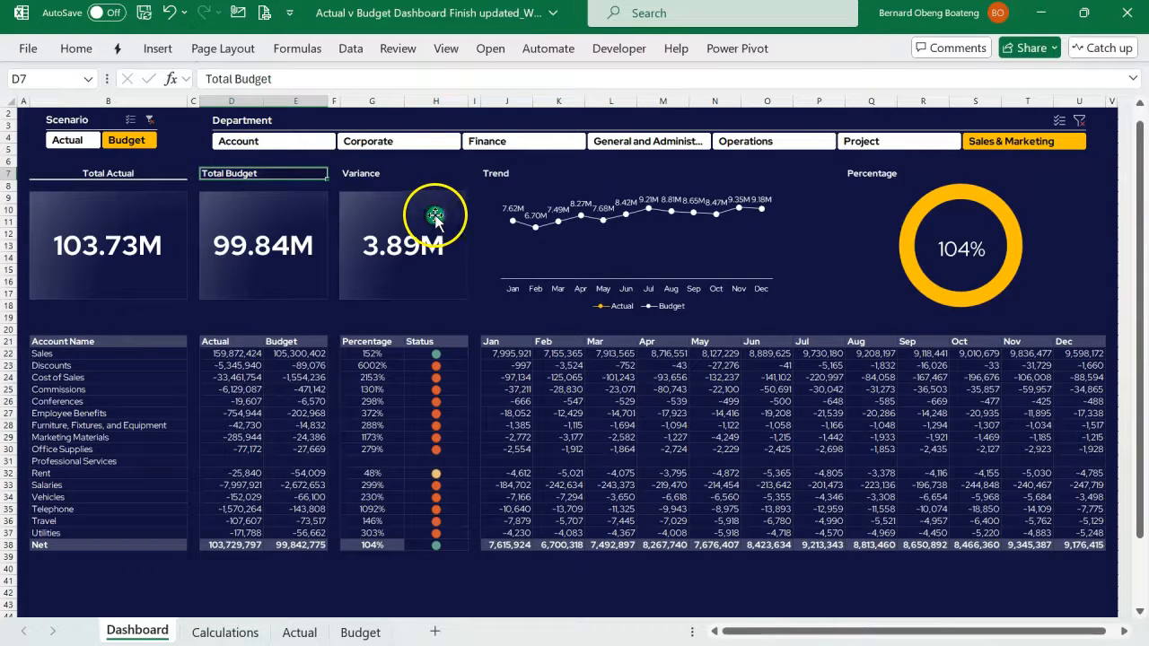
click(234, 179)
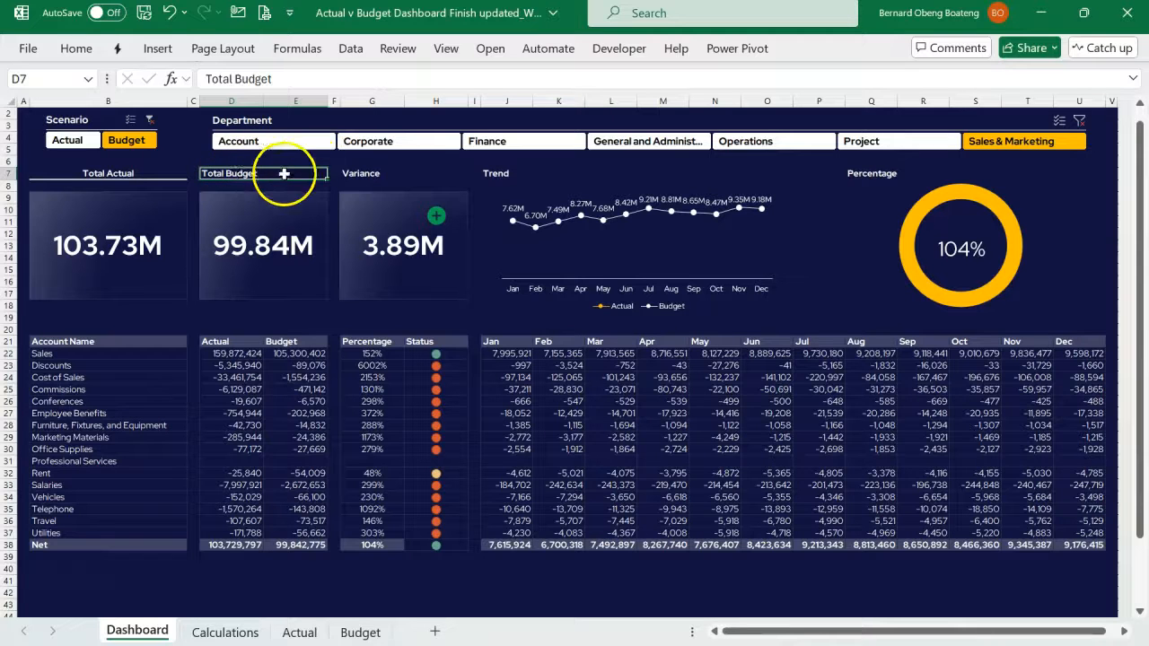
key(ctrl+1)
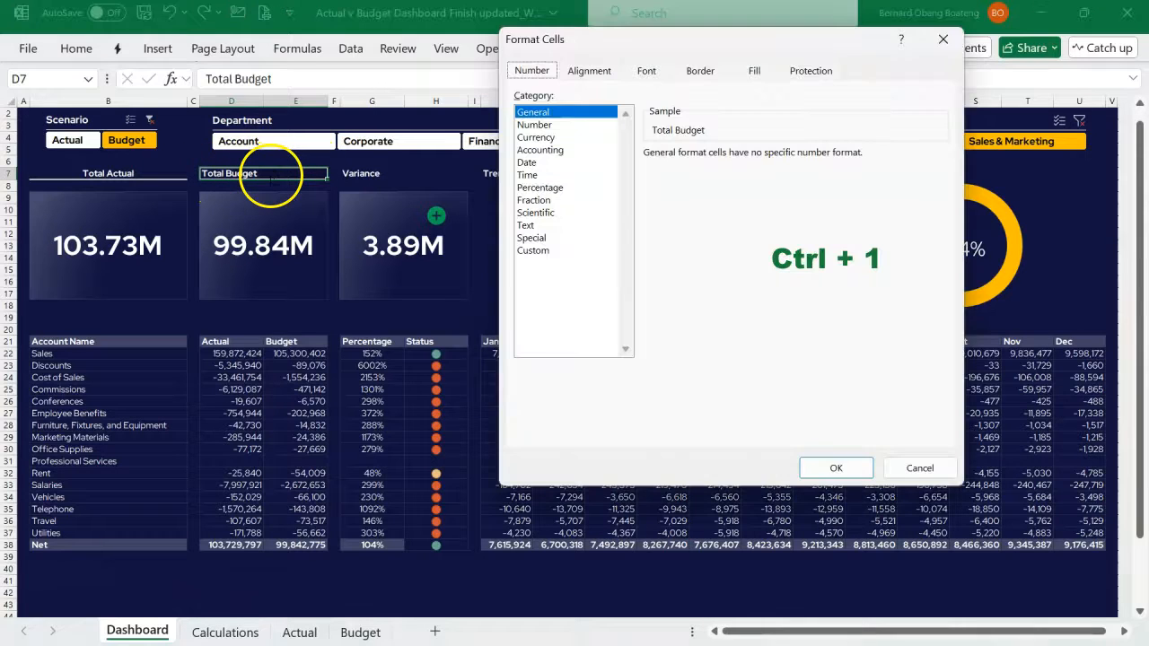
click(589, 70)
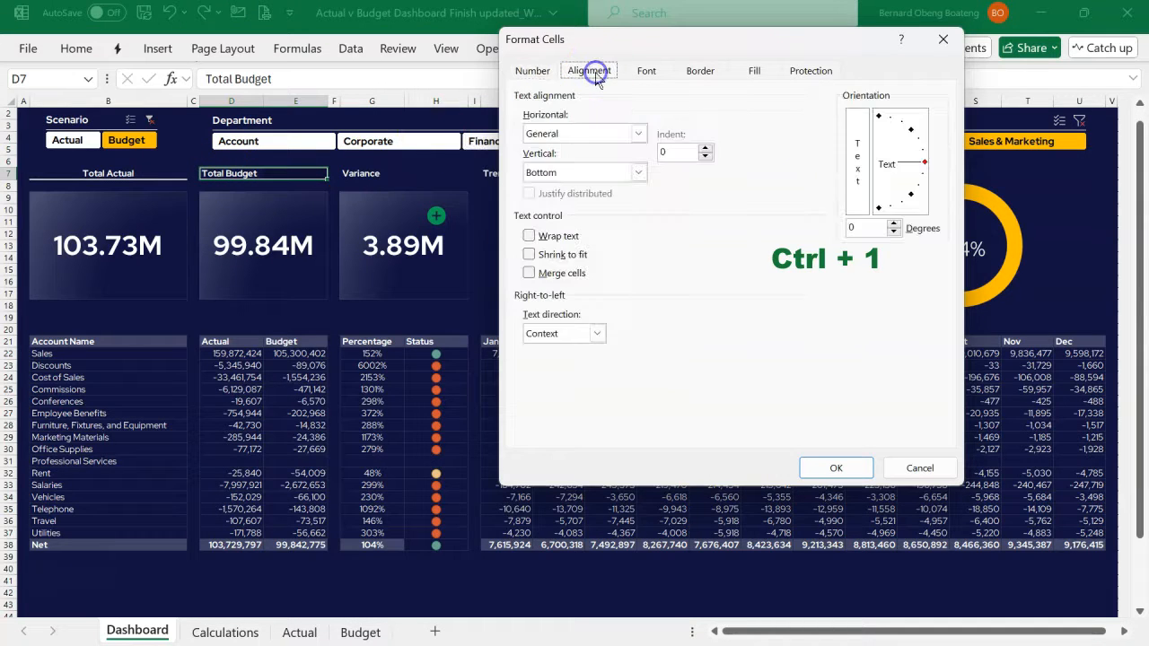
click(639, 133)
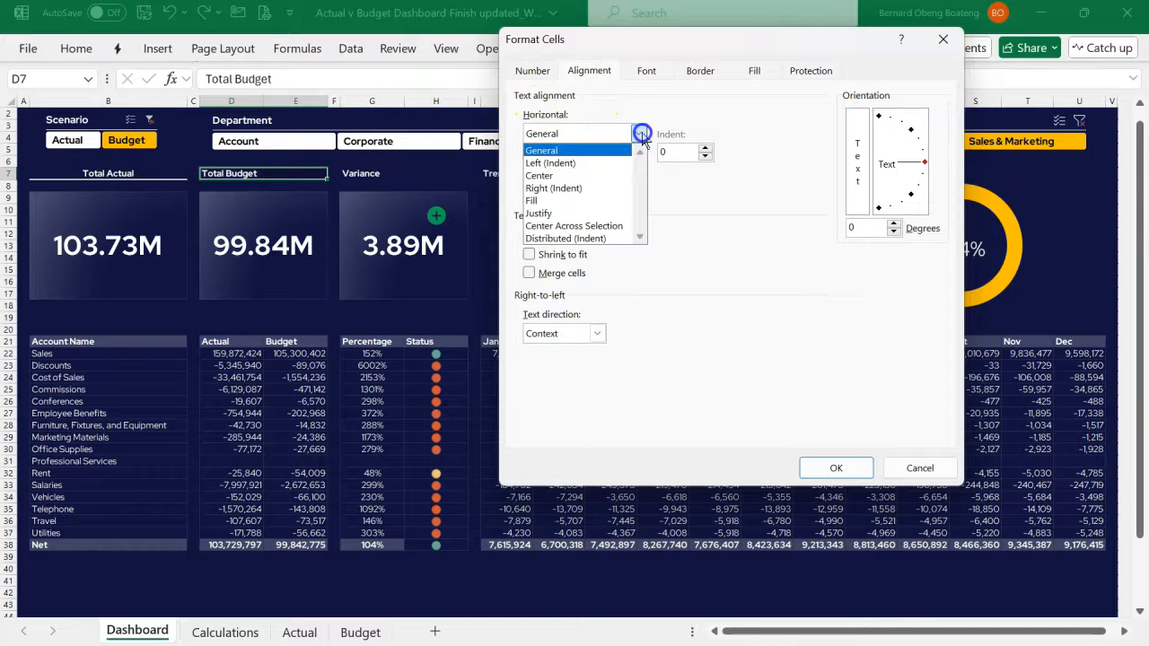
click(614, 226)
click(832, 468)
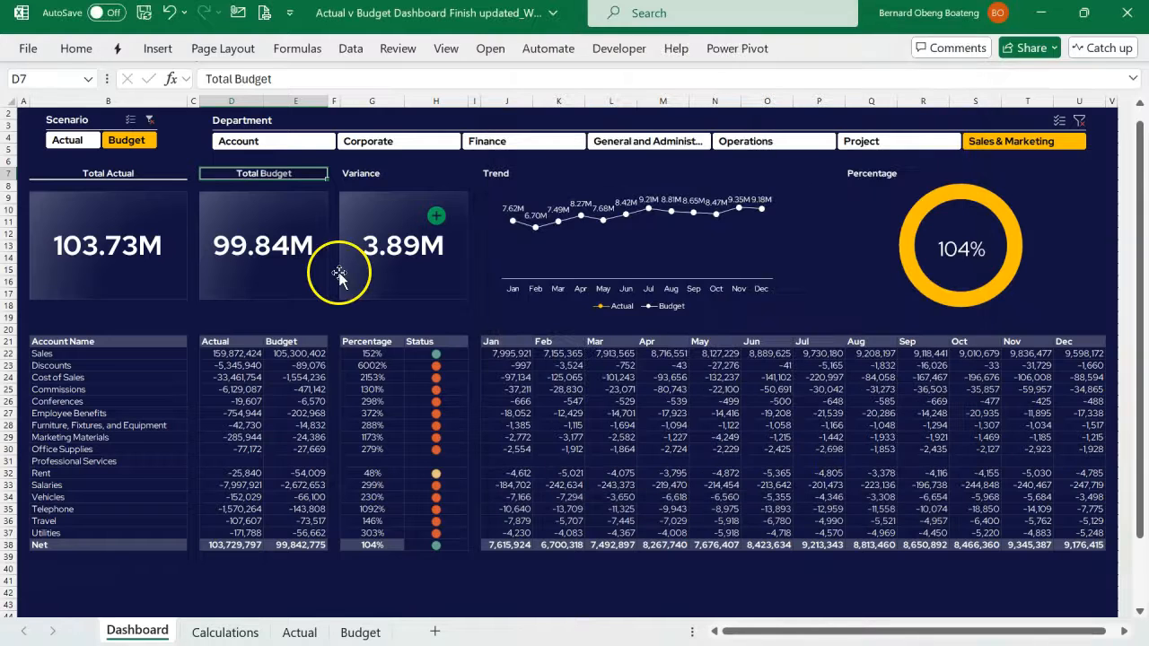
- Apply a white thick bottom border to the Total Budget heading across D7:E7
click(239, 101)
click(275, 102)
drag(241, 170, 279, 174)
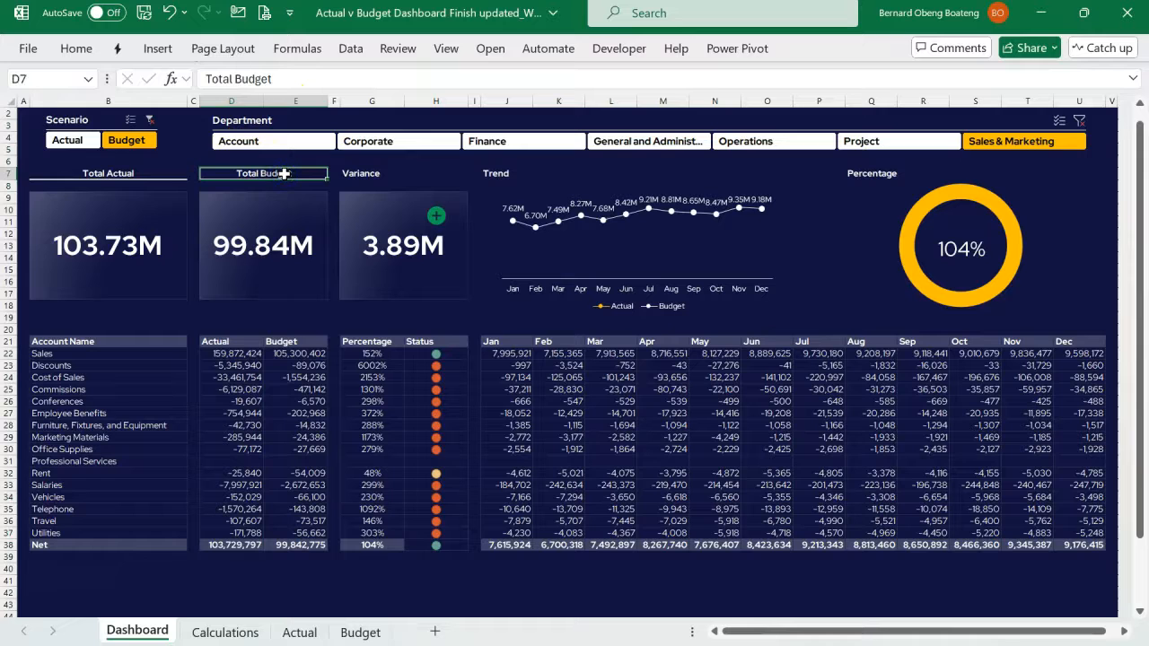
click(76, 48)
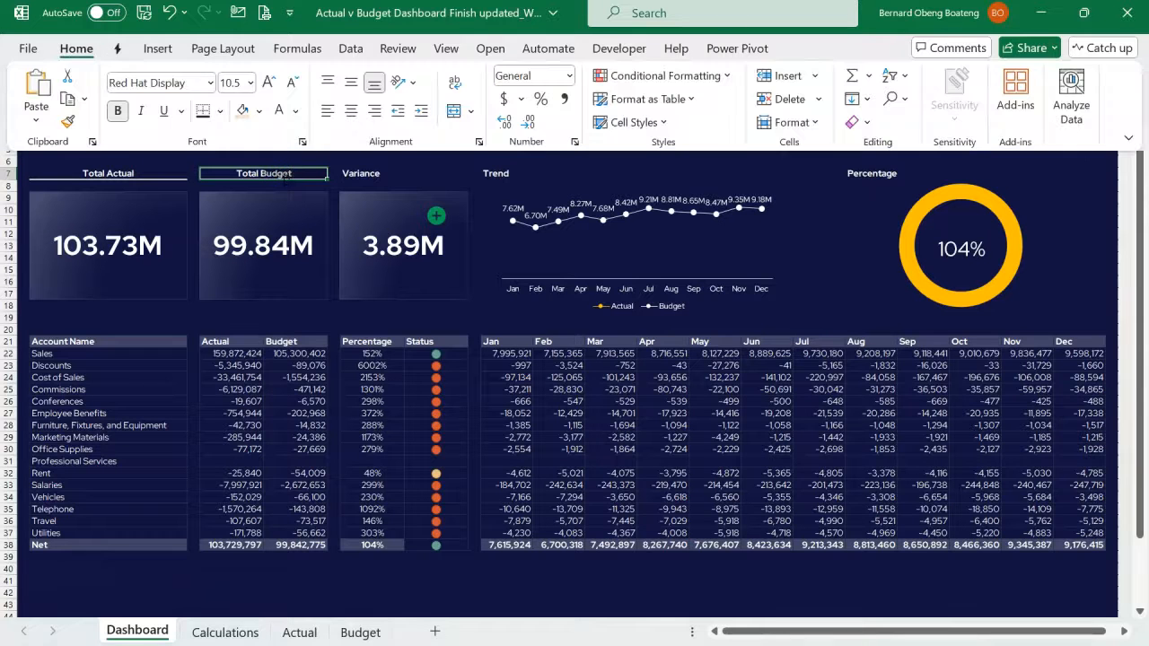
key(alt+h)
key(b)
key(h)
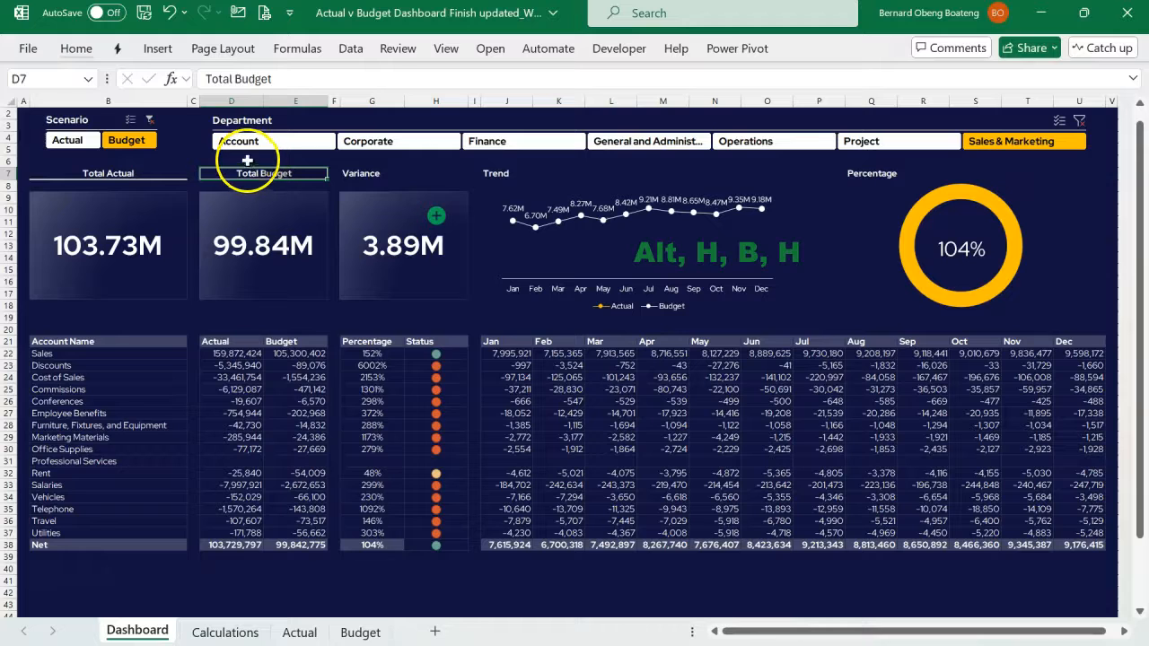
- Copy the formatting of D7:E7 with Format Painter onto the Variance heading in G7:H7, Trend in J7:O7 and Percentage in Q7:T7
click(219, 173)
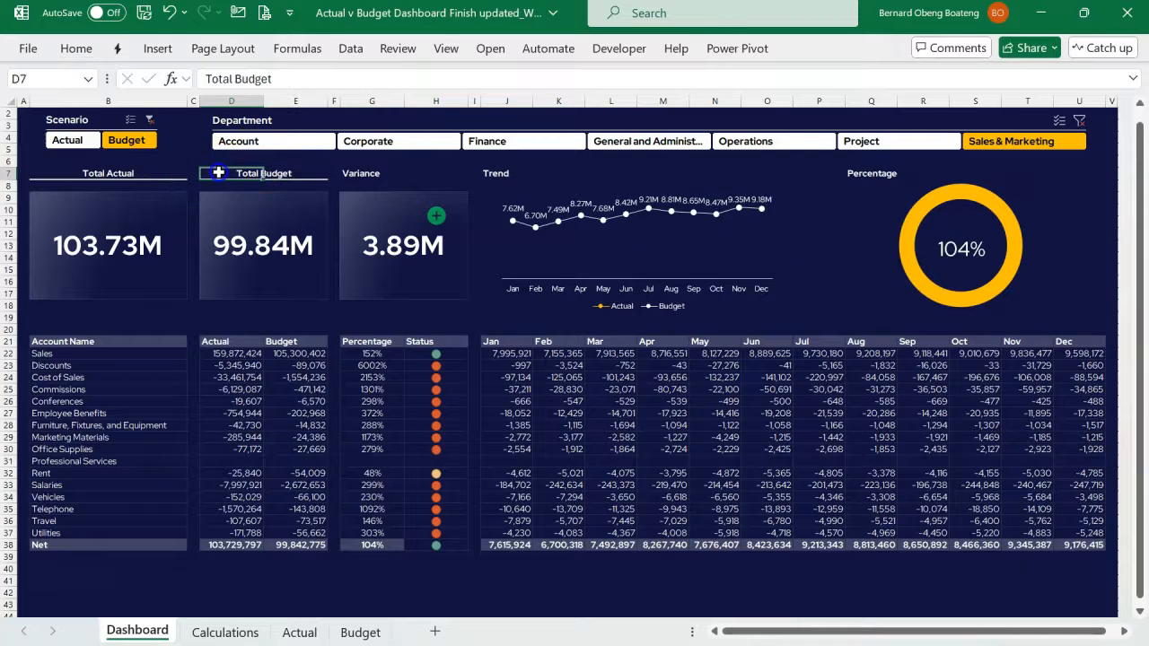
drag(236, 172, 293, 173)
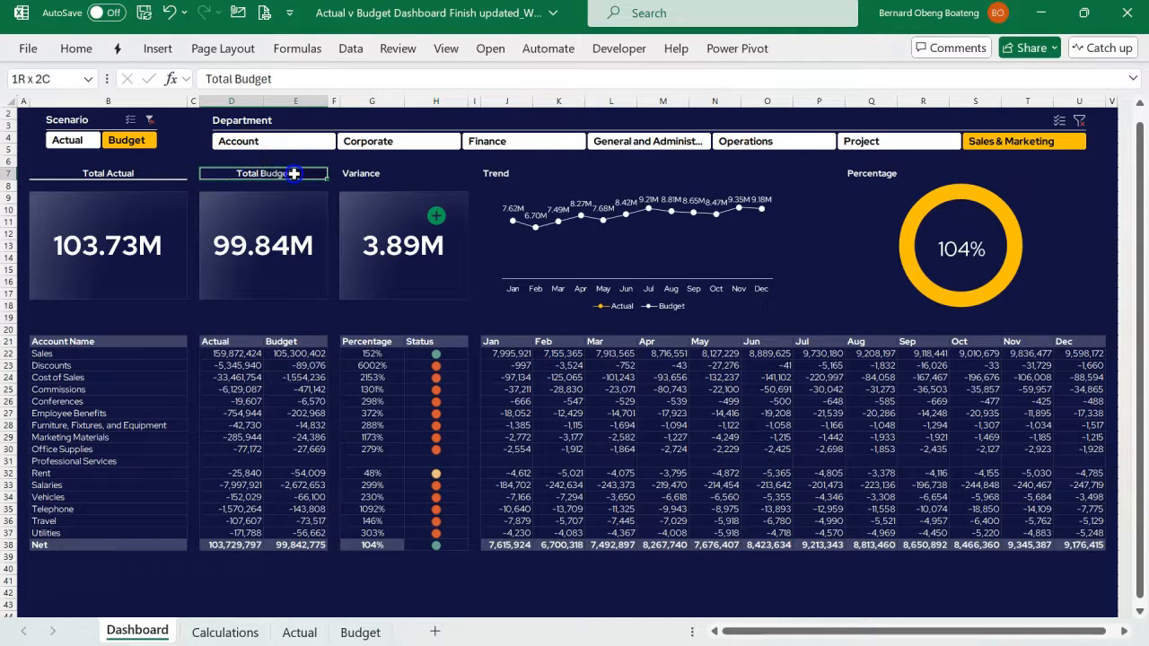
click(84, 56)
click(67, 121)
drag(359, 175, 423, 174)
click(492, 174)
drag(516, 173, 762, 171)
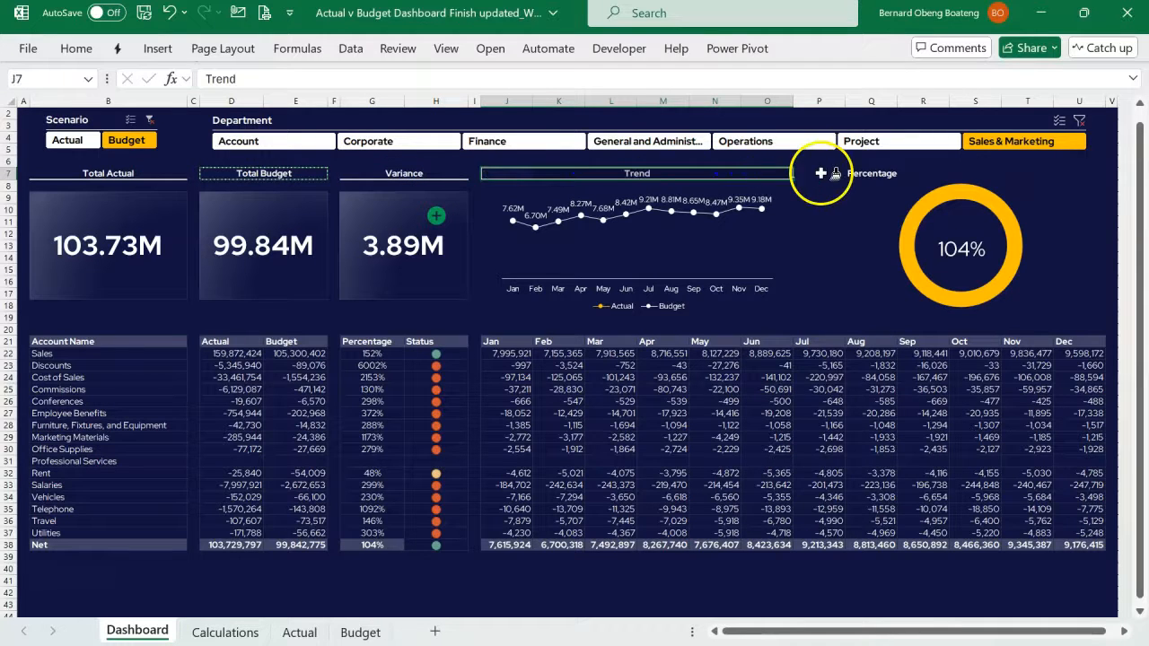
drag(862, 174, 1030, 175)
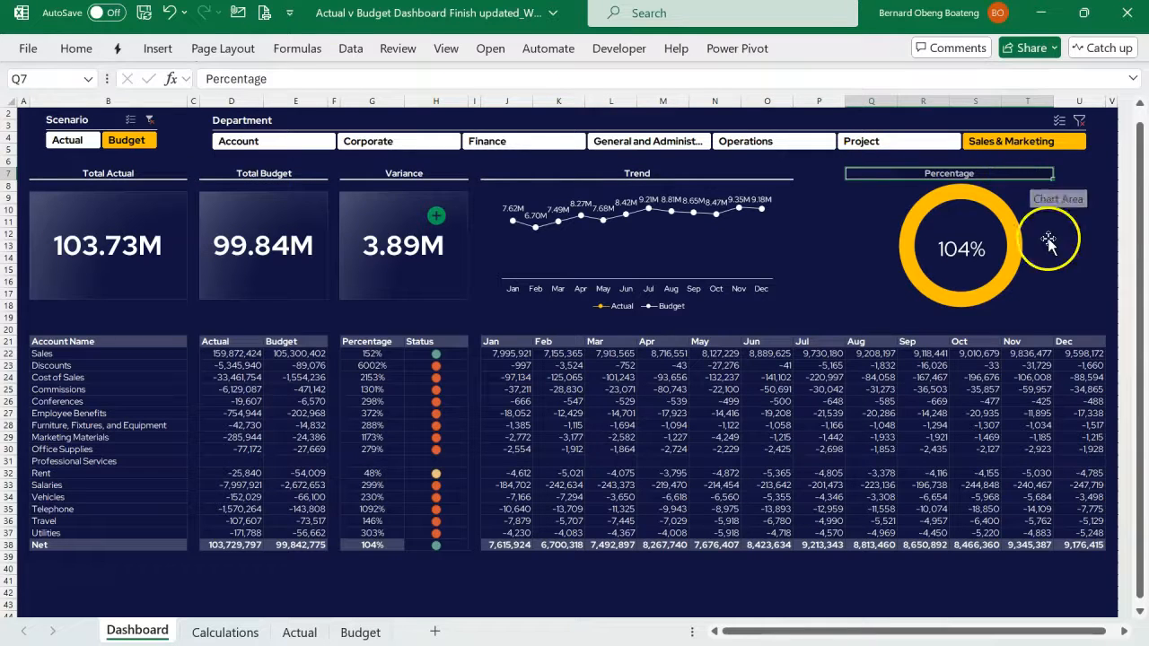
click(843, 375)
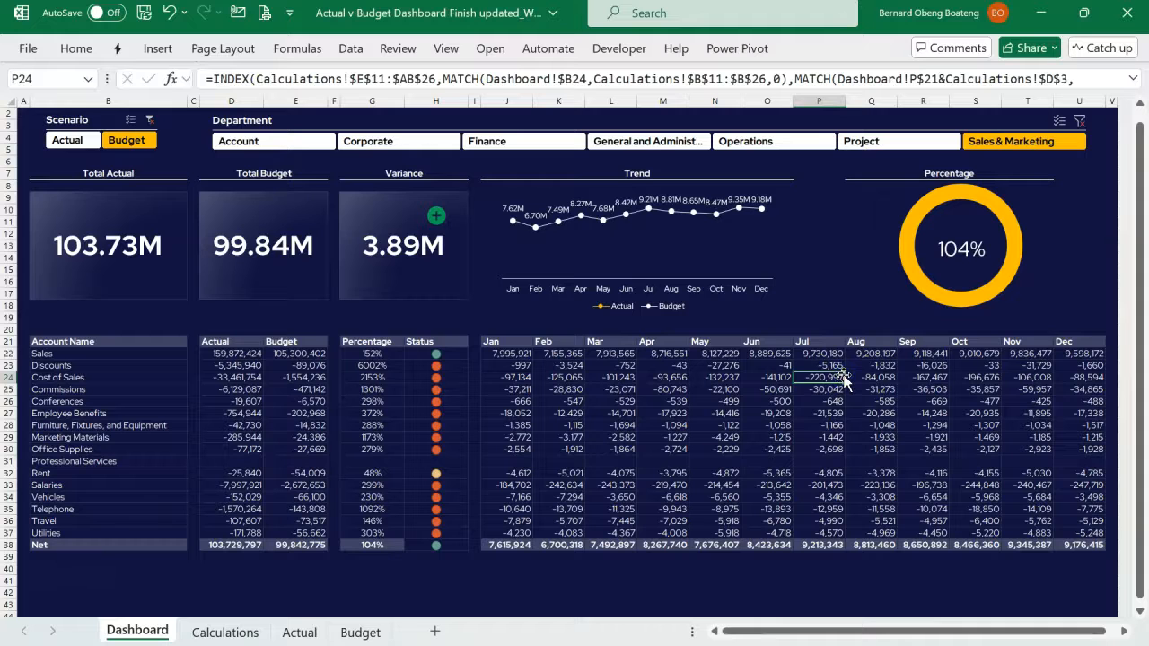
- Test the dashboard by filtering through the departments from Account to Sales & Marketing, and clear the Department filter
click(364, 144)
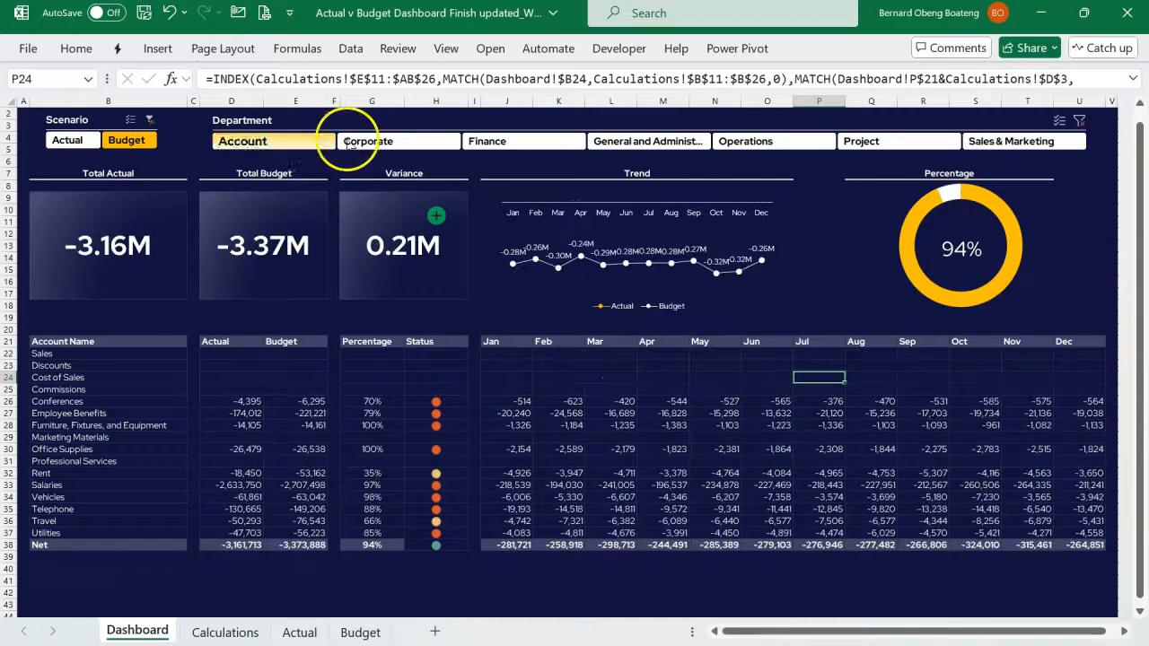
click(490, 144)
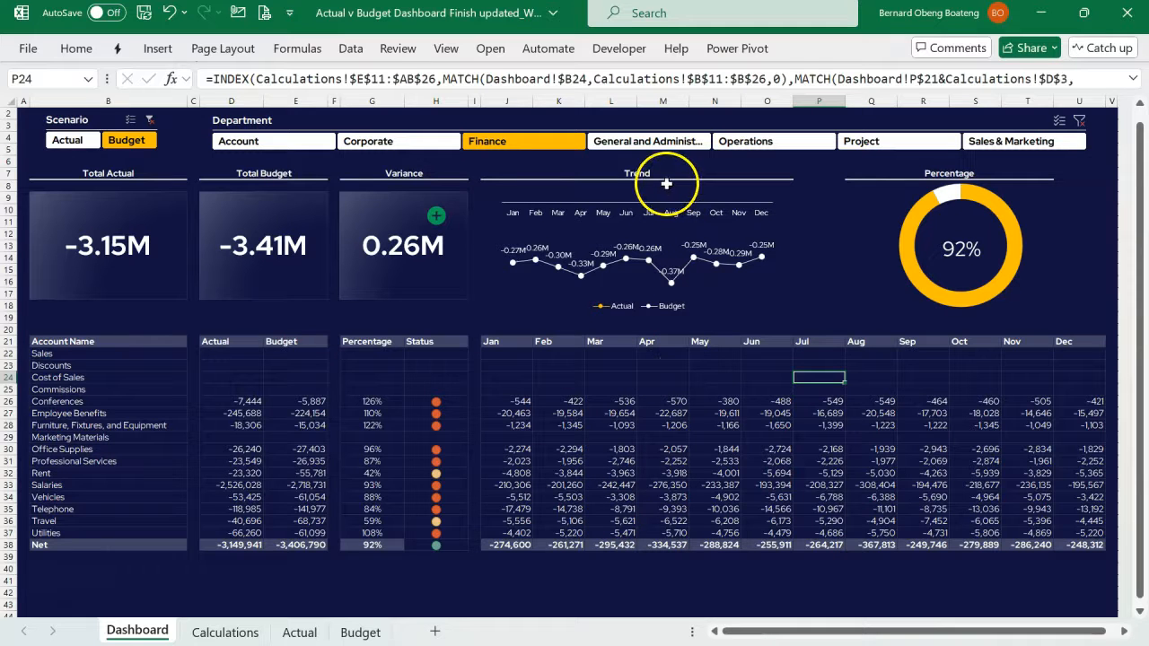
click(665, 144)
click(747, 141)
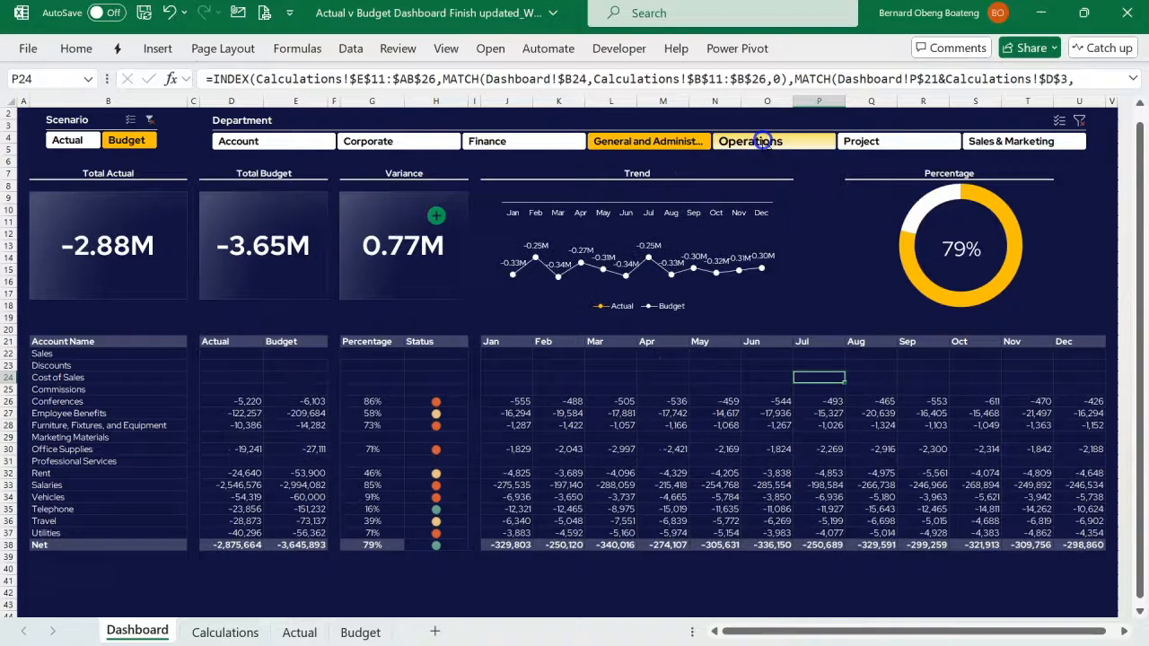
click(857, 141)
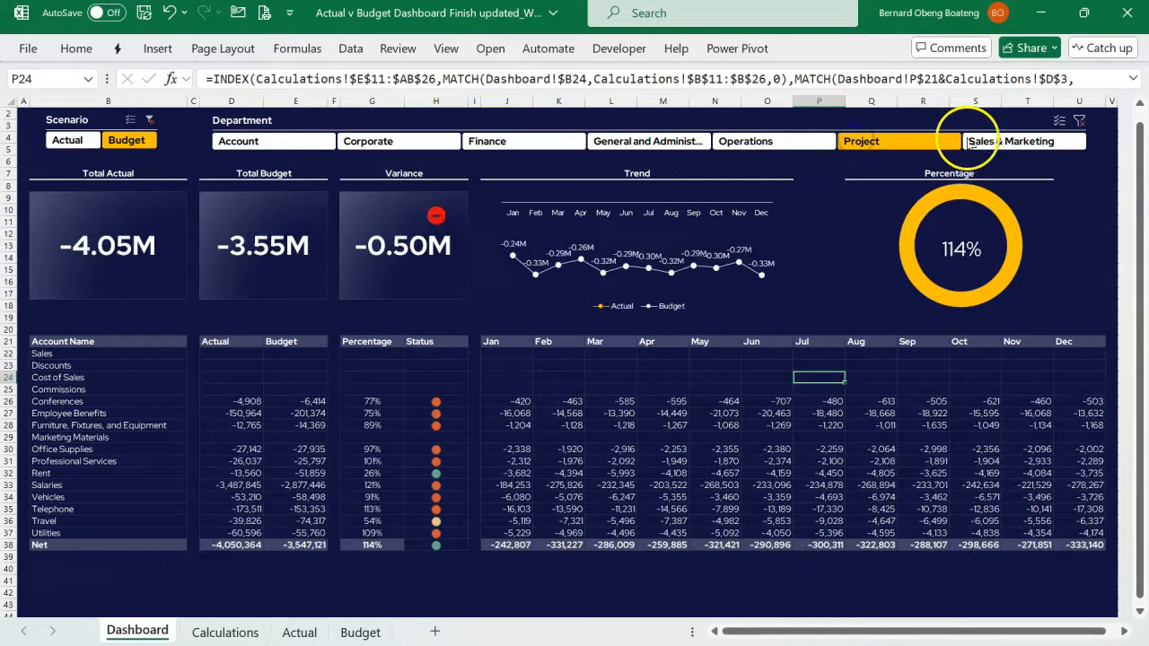
click(983, 143)
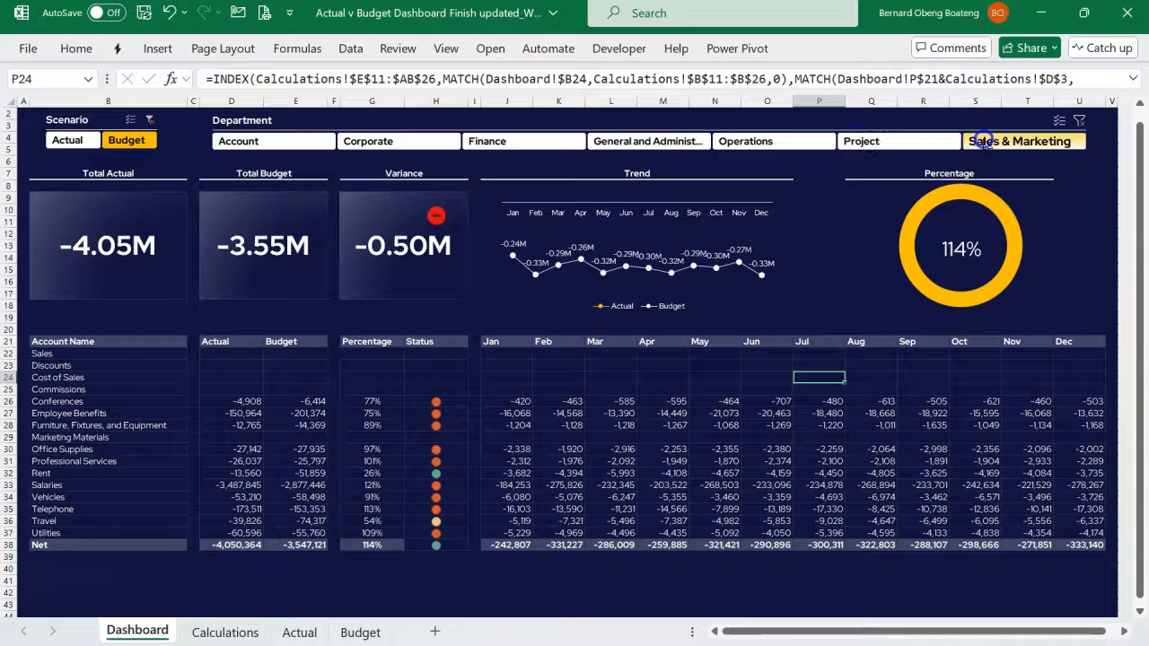
click(1079, 120)
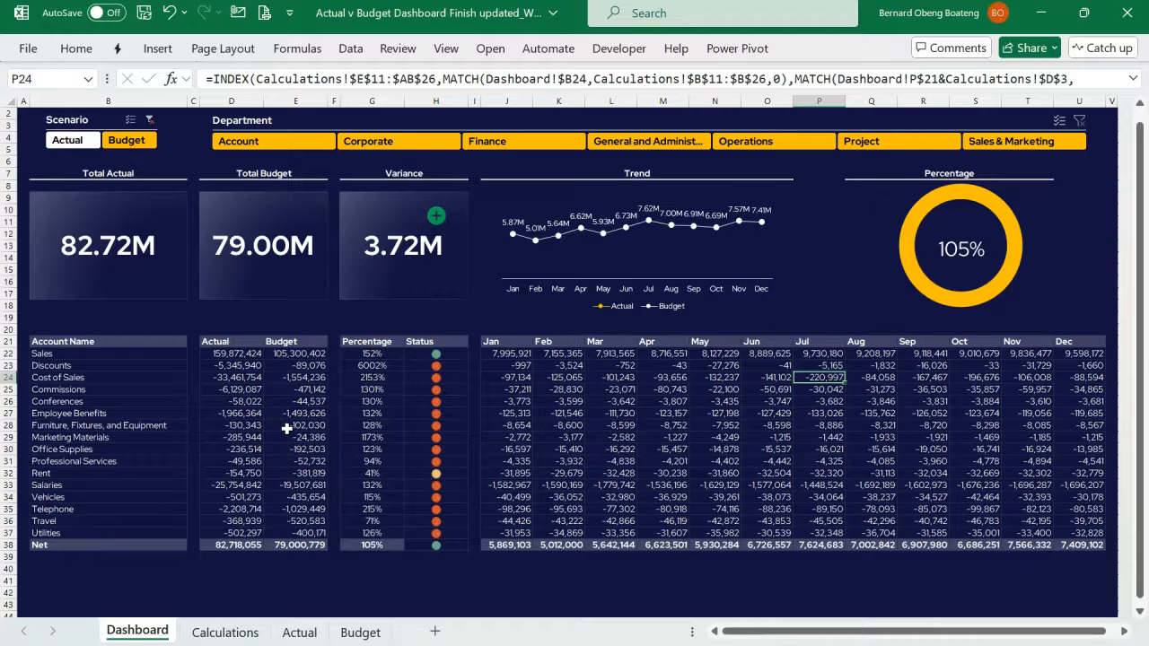
click(378, 393)
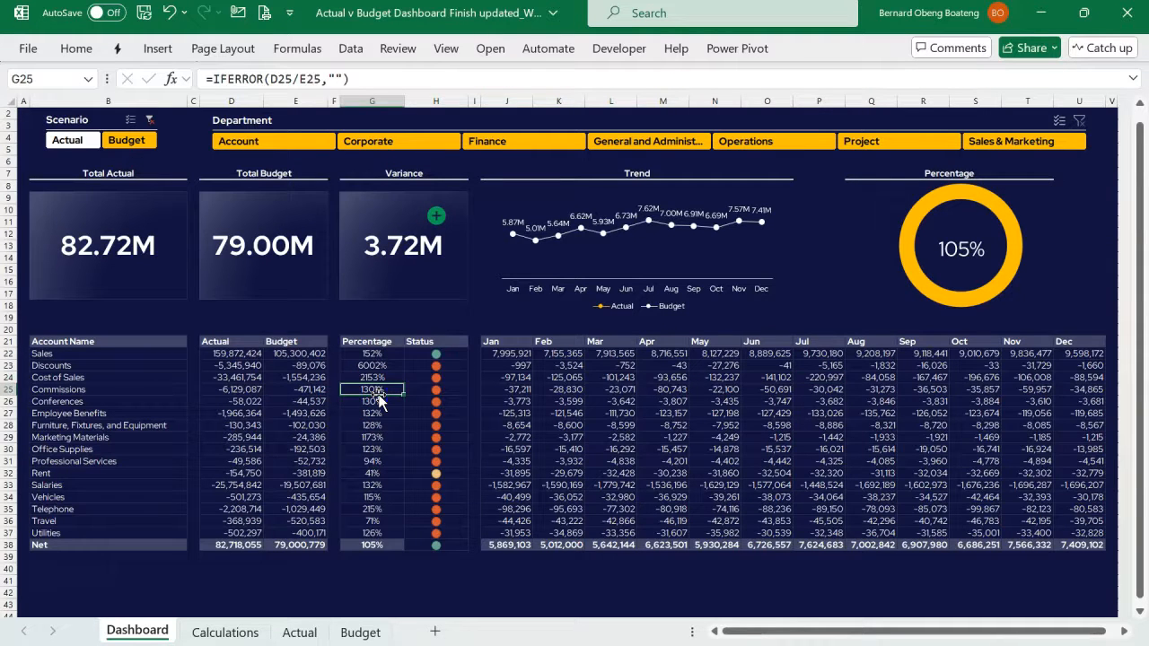